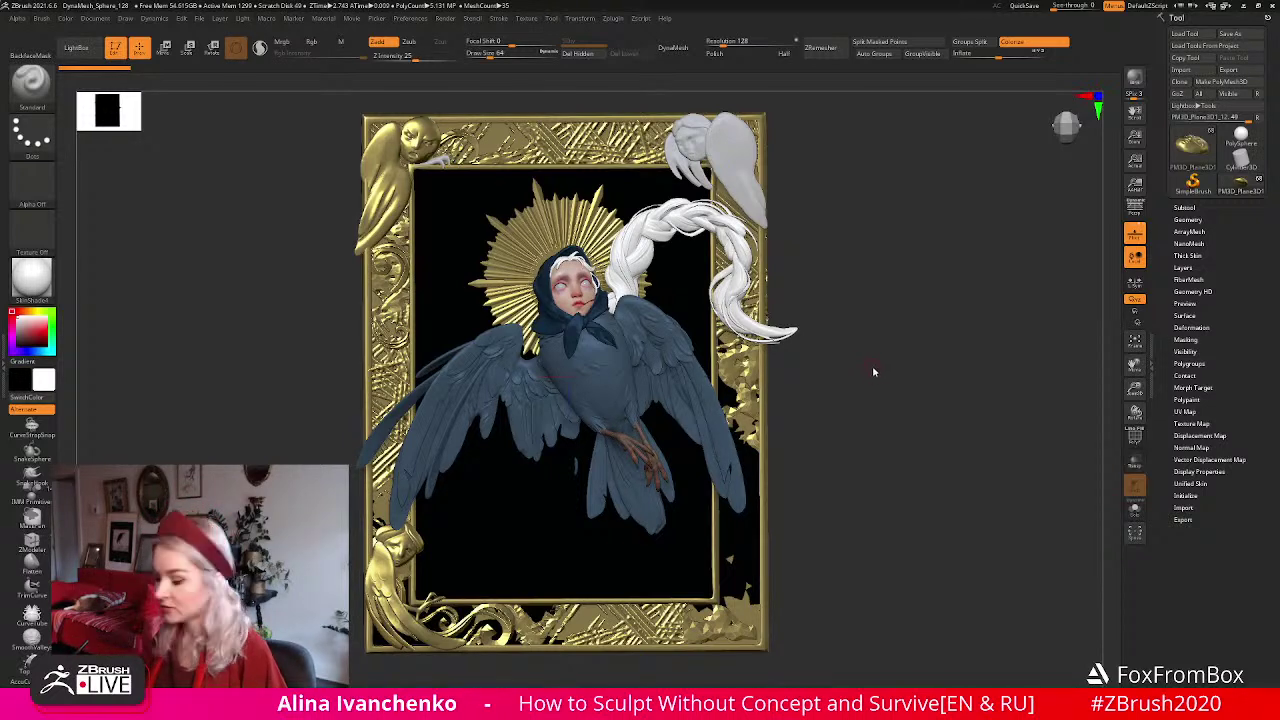
# Examine the framed bird sculpture and the gold figure with its unpainted claw at the frame's upper-left corner.
pyautogui.moveTo(874, 366); pyautogui.dragTo(834, 369)
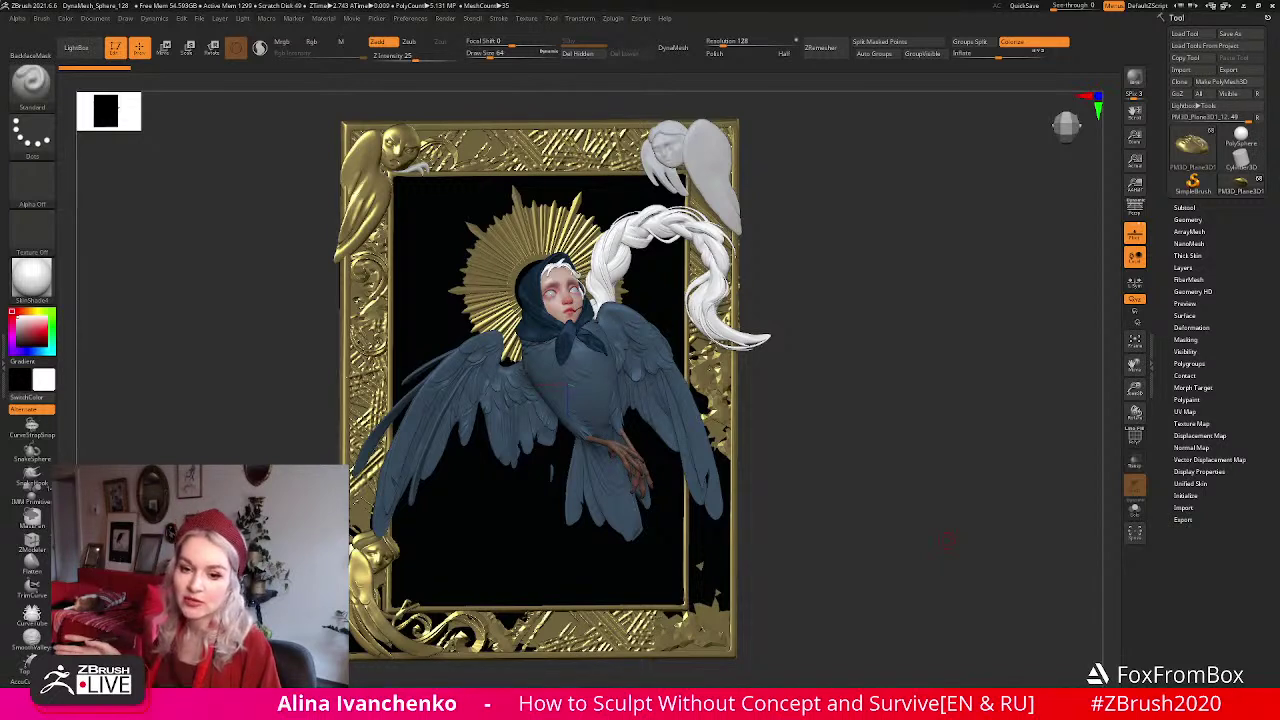
pyautogui.moveTo(947, 540); pyautogui.dragTo(886, 297)
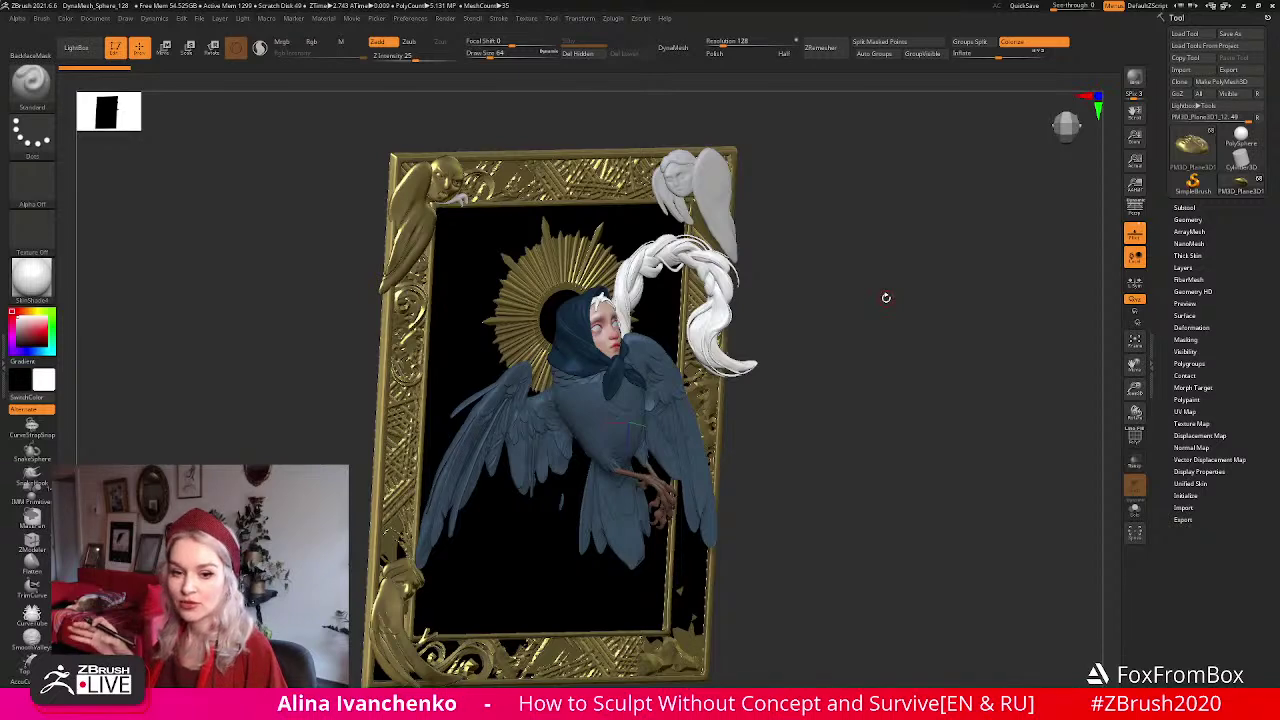
pyautogui.moveTo(886, 297)
pyautogui.mouseDown()
pyautogui.moveTo(843, 367)
pyautogui.moveTo(850, 403)
pyautogui.moveTo(1058, 352)
pyautogui.moveTo(952, 259)
pyautogui.moveTo(966, 233)
pyautogui.moveTo(440, 255)
pyautogui.mouseUp()
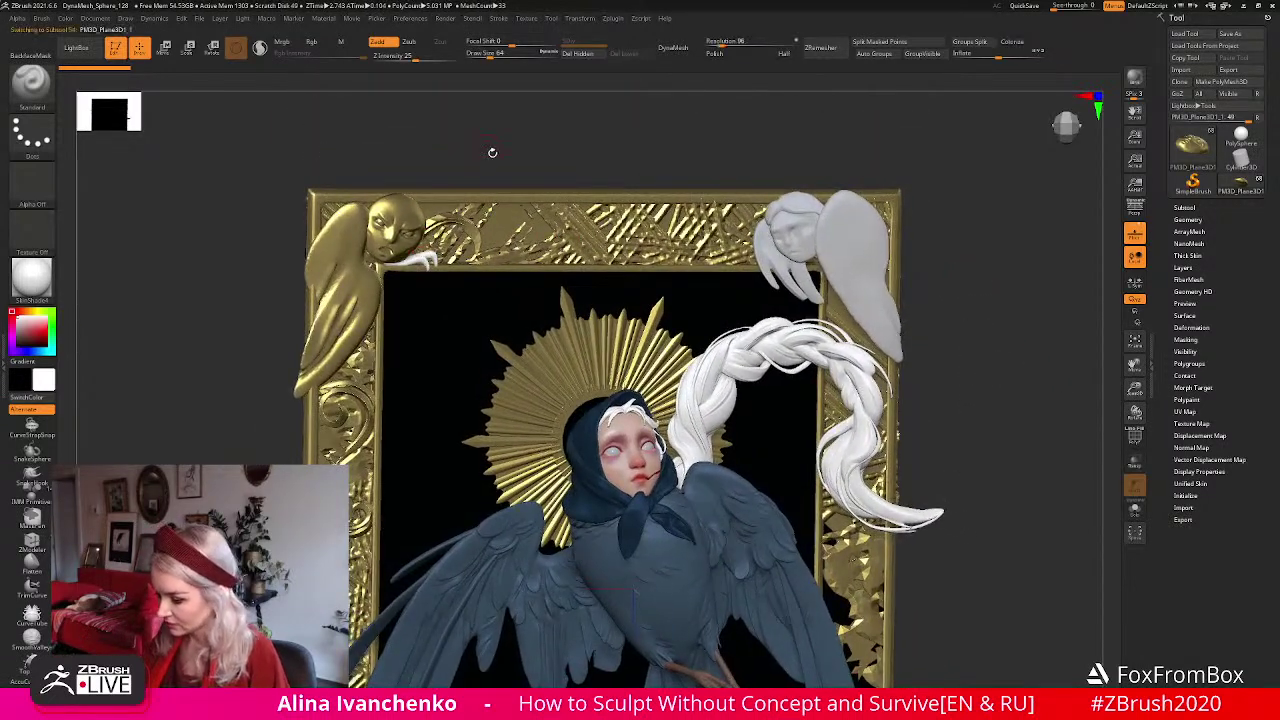
pyautogui.keyDown('alt'); pyautogui.moveTo(486, 143); pyautogui.dragTo(517, 180); pyautogui.keyUp('alt')
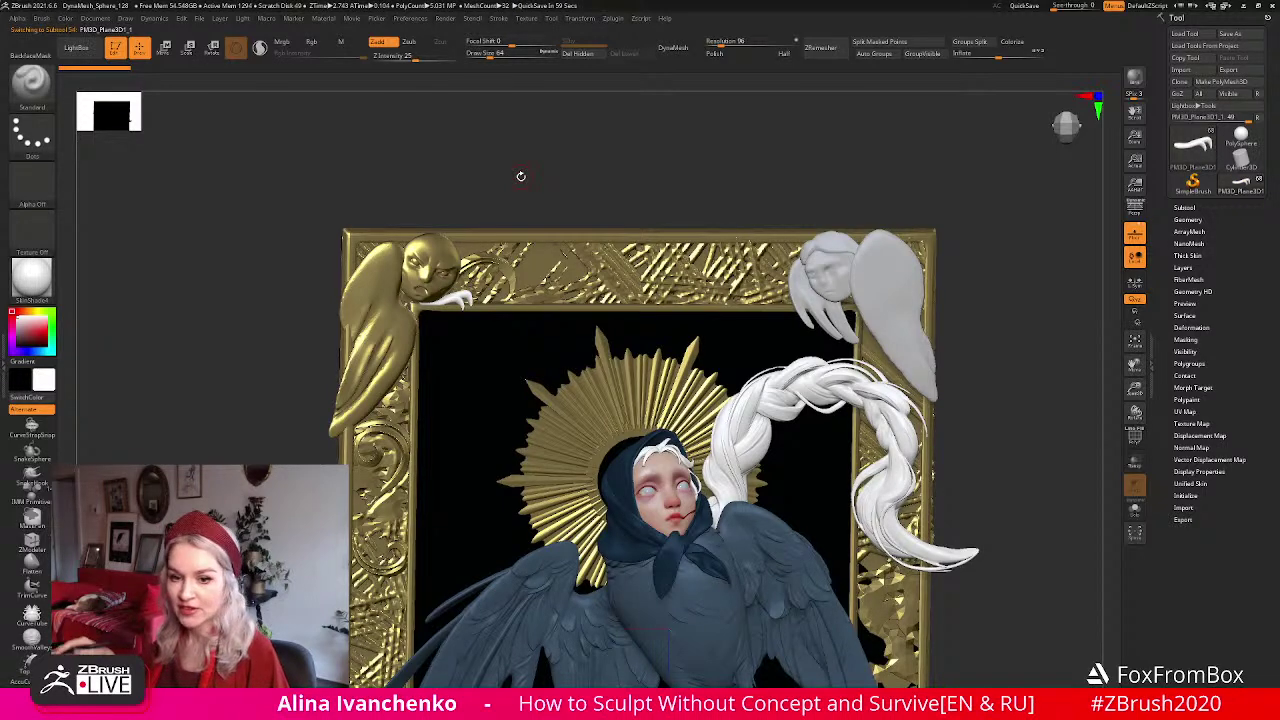
pyautogui.keyDown('alt'); pyautogui.moveTo(1002, 510); pyautogui.dragTo(999, 269); pyautogui.keyUp('alt')
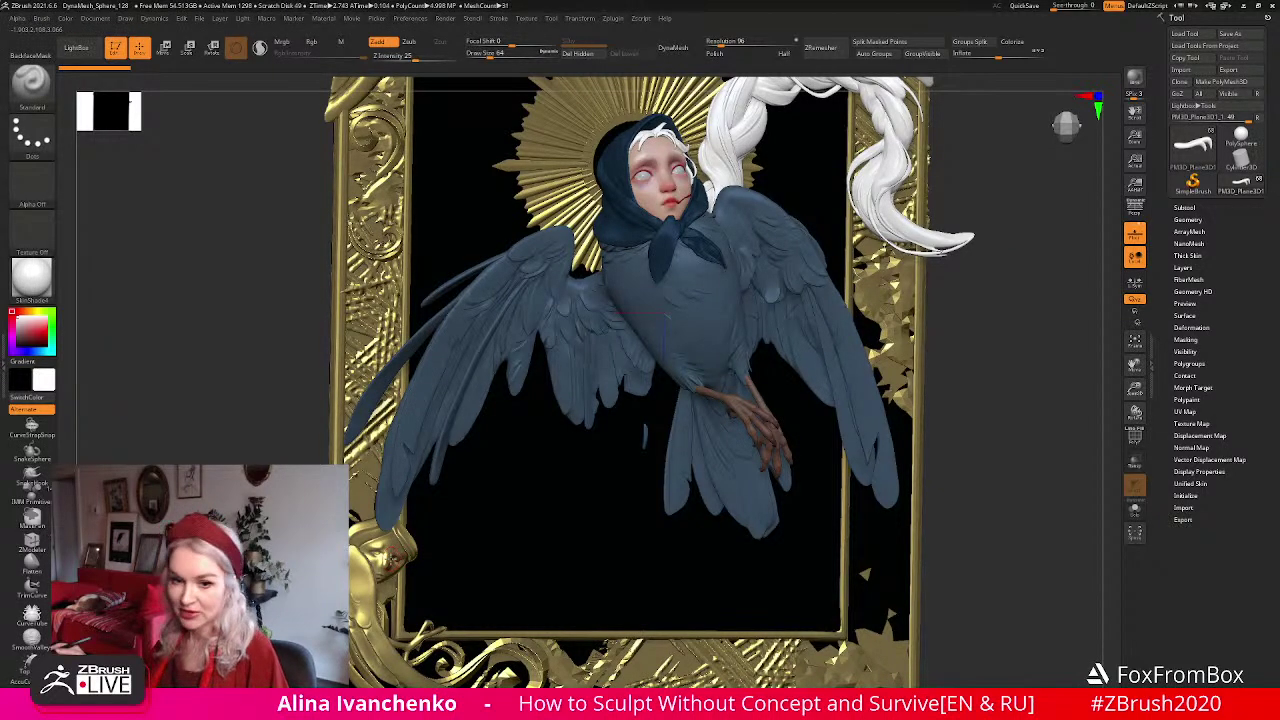
pyautogui.moveTo(1000, 411)
pyautogui.keyDown('alt'); pyautogui.mouseDown()
pyautogui.moveTo(1080, 280)
pyautogui.moveTo(1075, 262)
pyautogui.moveTo(935, 407)
pyautogui.mouseUp(); pyautogui.keyUp('alt')
pyautogui.moveTo(318, 450)
pyautogui.mouseDown()
pyautogui.moveTo(303, 437)
pyautogui.moveTo(294, 211)
pyautogui.moveTo(260, 640)
pyautogui.mouseUp()
pyautogui.moveTo(1080, 200)
pyautogui.keyDown('alt'); pyautogui.mouseDown()
pyautogui.moveTo(935, 535)
pyautogui.moveTo(934, 294)
pyautogui.moveTo(674, 400)
pyautogui.moveTo(420, 250)
pyautogui.mouseUp(); pyautogui.keyUp('alt')
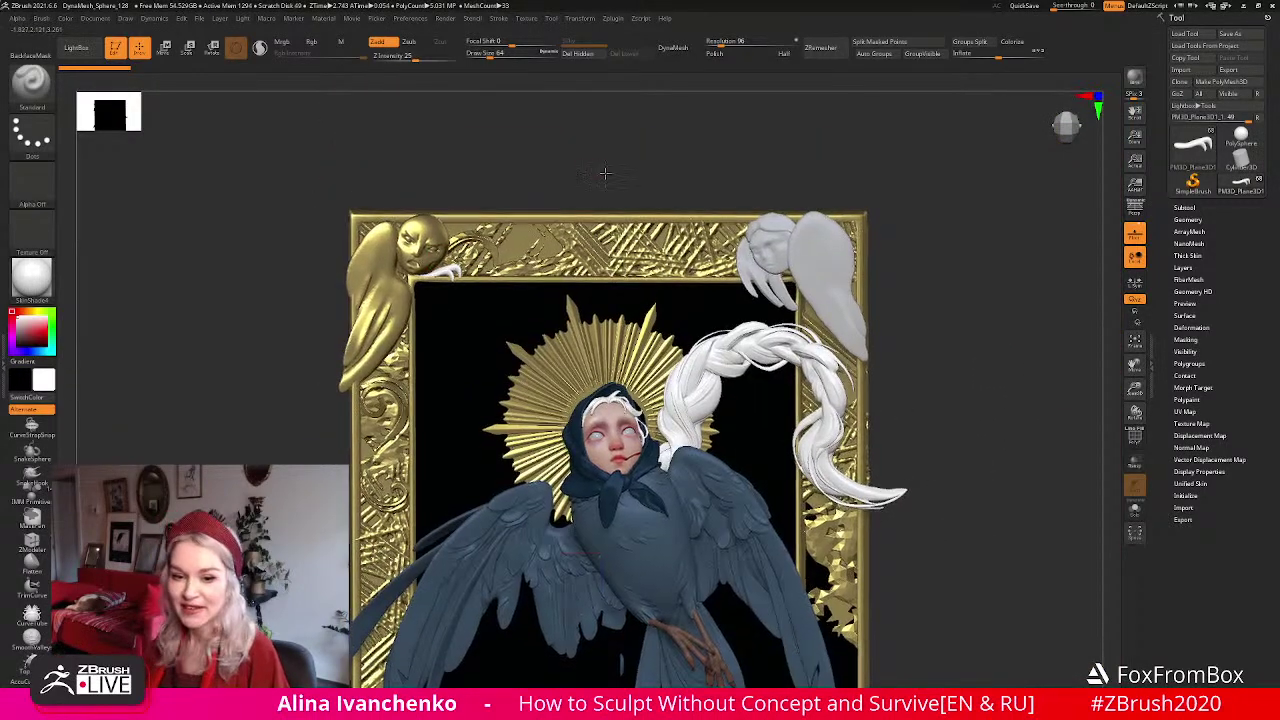
pyautogui.keyDown('alt'); pyautogui.moveTo(597, 169); pyautogui.dragTo(658, 196); pyautogui.keyUp('alt')
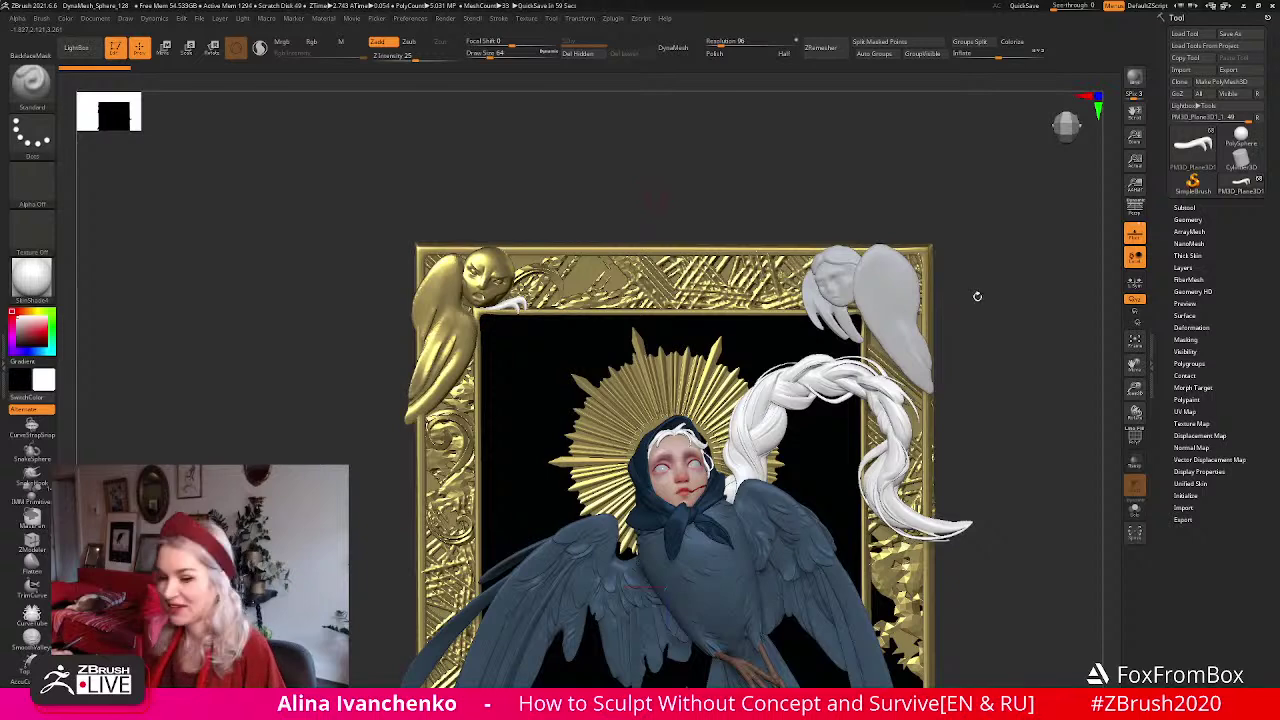
pyautogui.hotkey('ctrl', 'z')
pyautogui.moveTo(1135, 389); pyautogui.dragTo(194, 361)
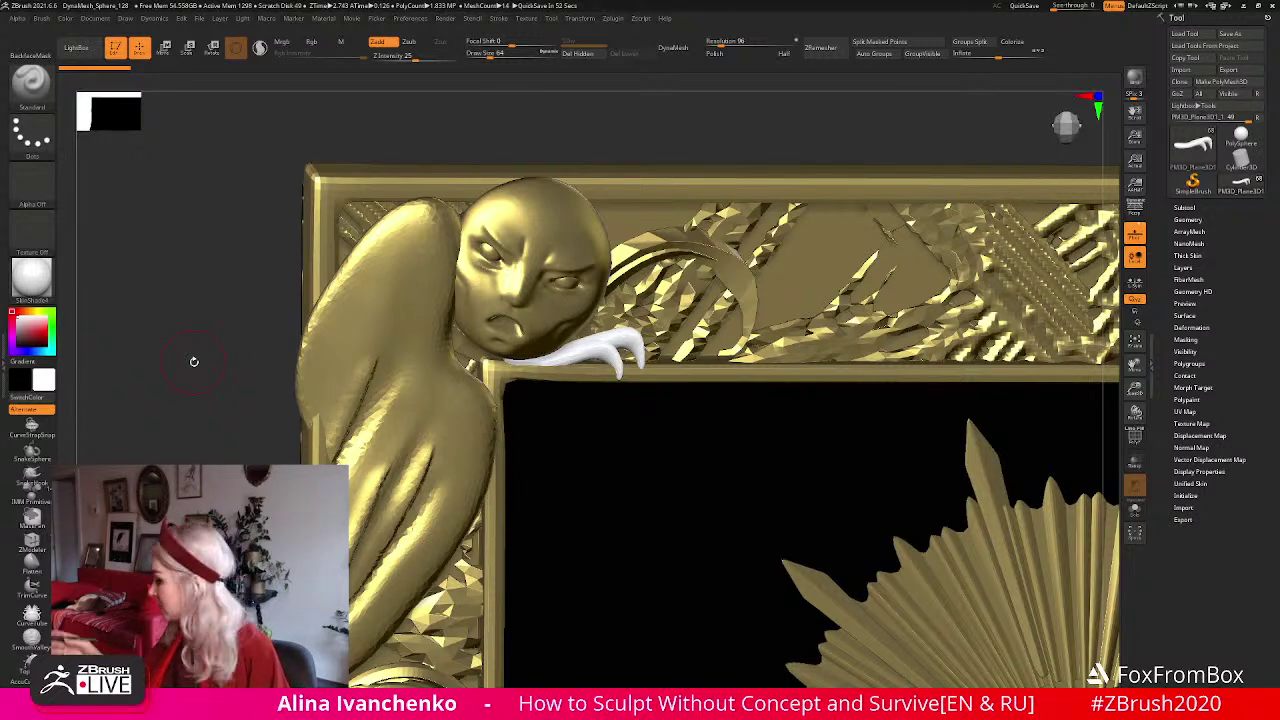
pyautogui.moveTo(1135, 388); pyautogui.dragTo(1135, 390)
# Fill the white claw beside the upper-left figure with the Gold material in Mrgb mode, and switch the active material back to SkinShade4.
pyautogui.keyDown('alt'); pyautogui.moveTo(1026, 214); pyautogui.dragTo(878, 137); pyautogui.keyUp('alt')
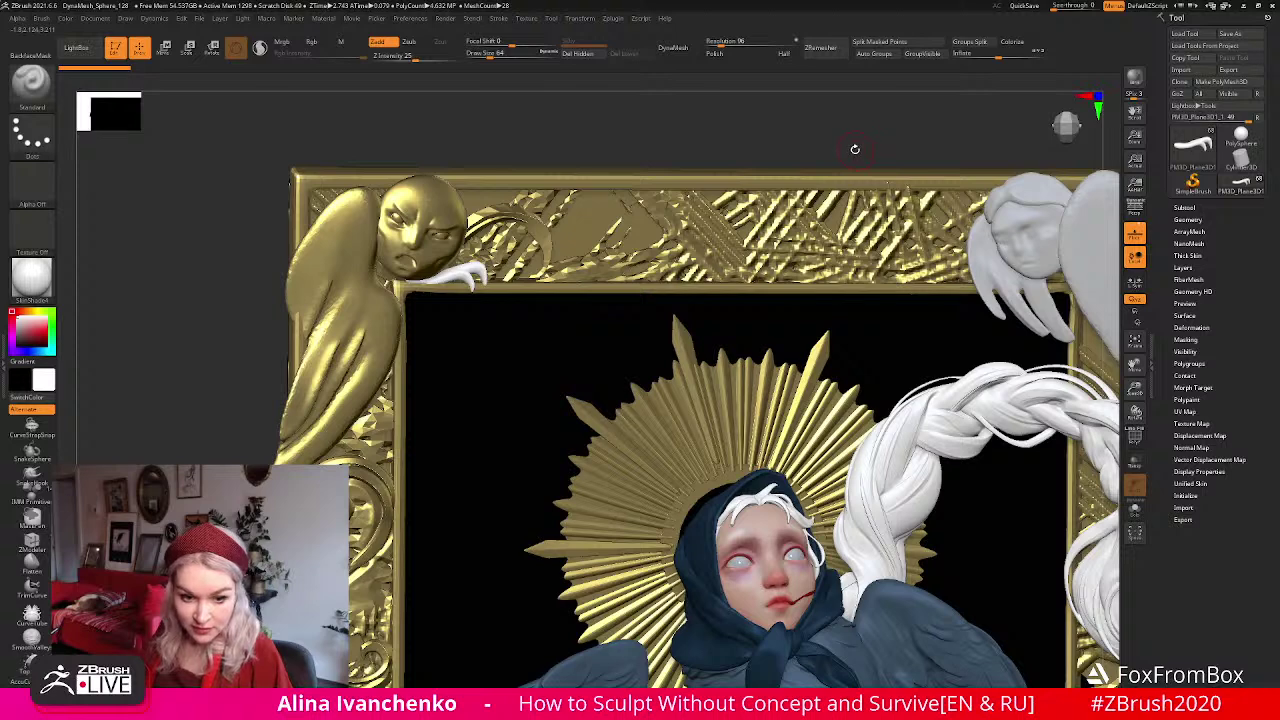
pyautogui.keyDown('alt'); pyautogui.moveTo(689, 134); pyautogui.dragTo(708, 143); pyautogui.keyUp('alt')
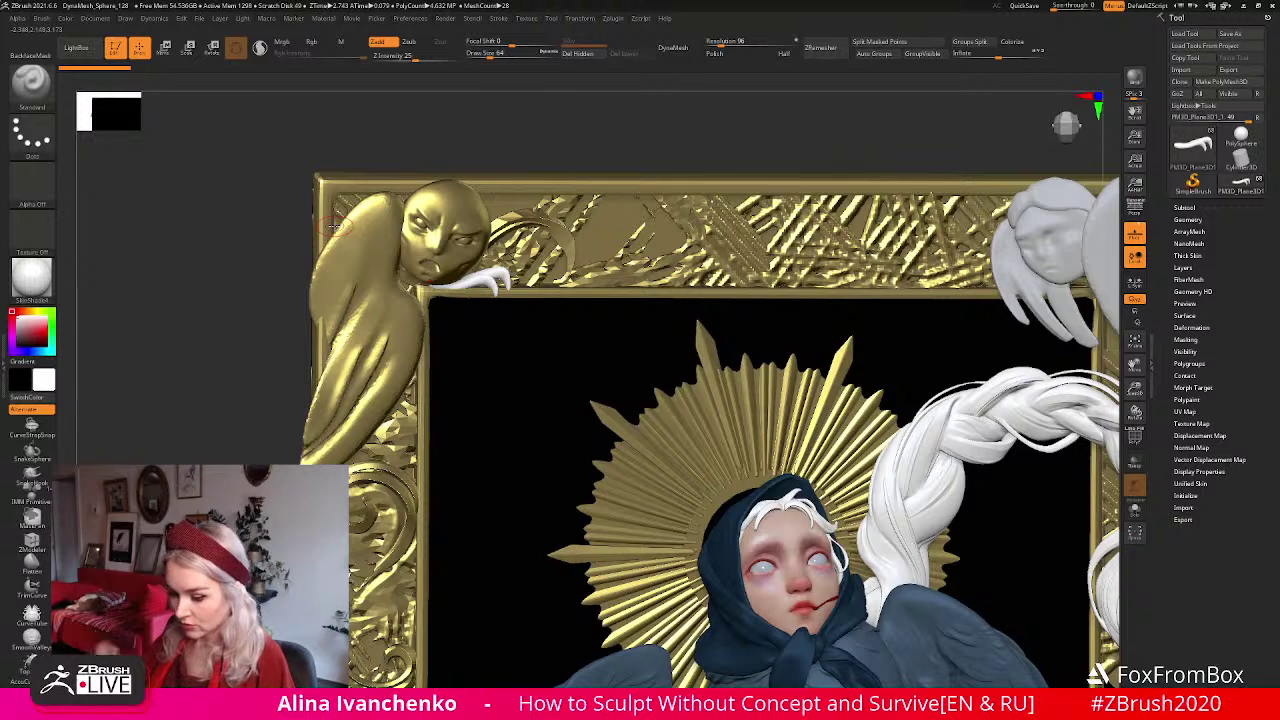
pyautogui.click(44, 278)
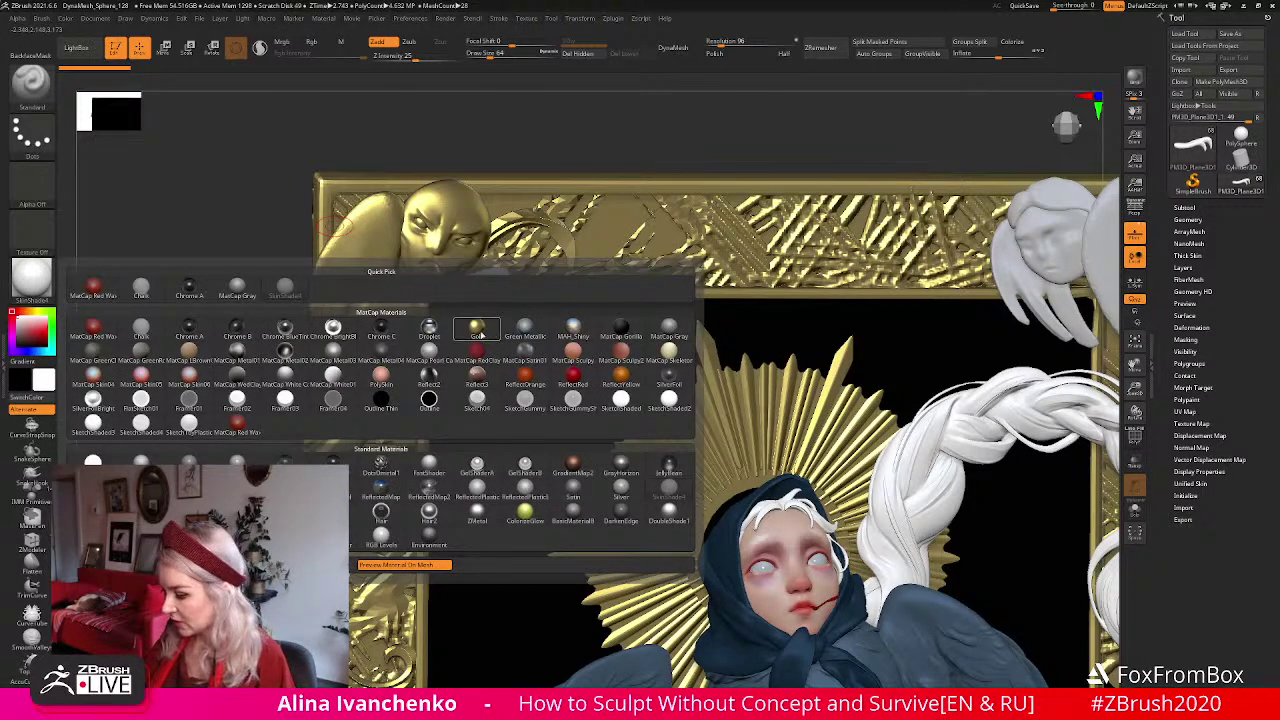
pyautogui.click(451, 331)
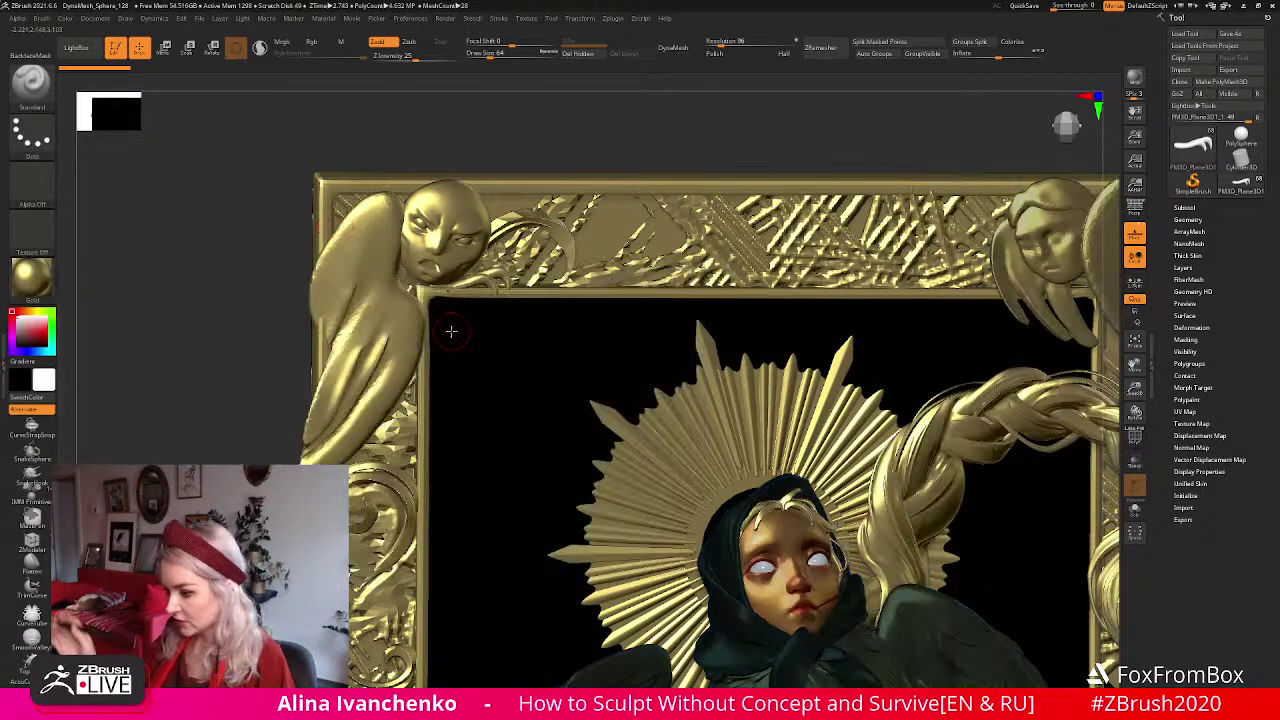
pyautogui.click(288, 41)
pyautogui.click(65, 18)
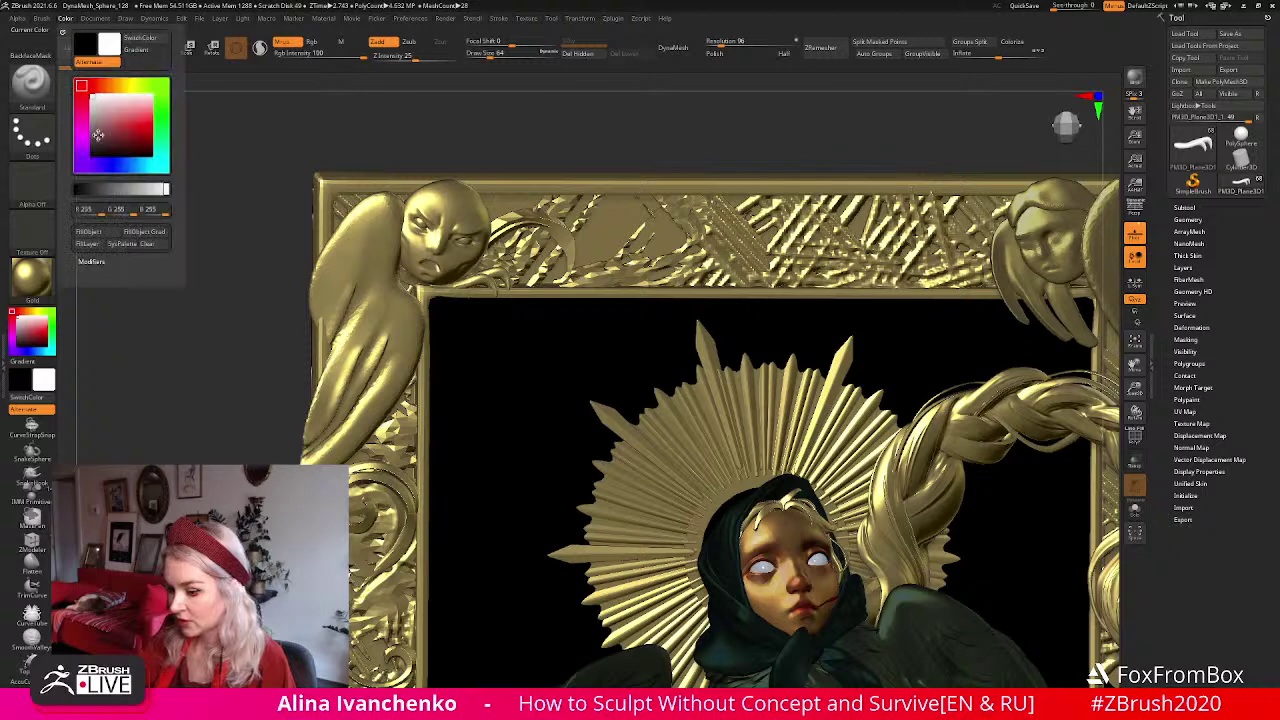
pyautogui.click(97, 232)
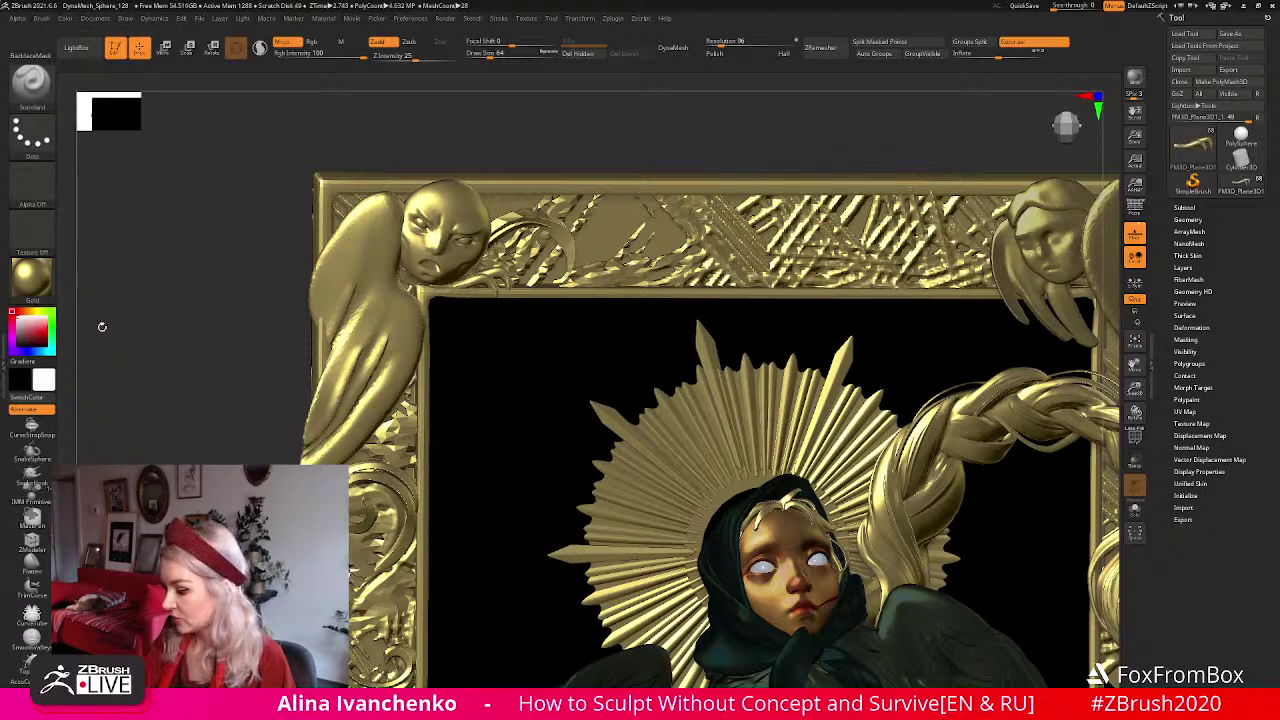
pyautogui.click(40, 280)
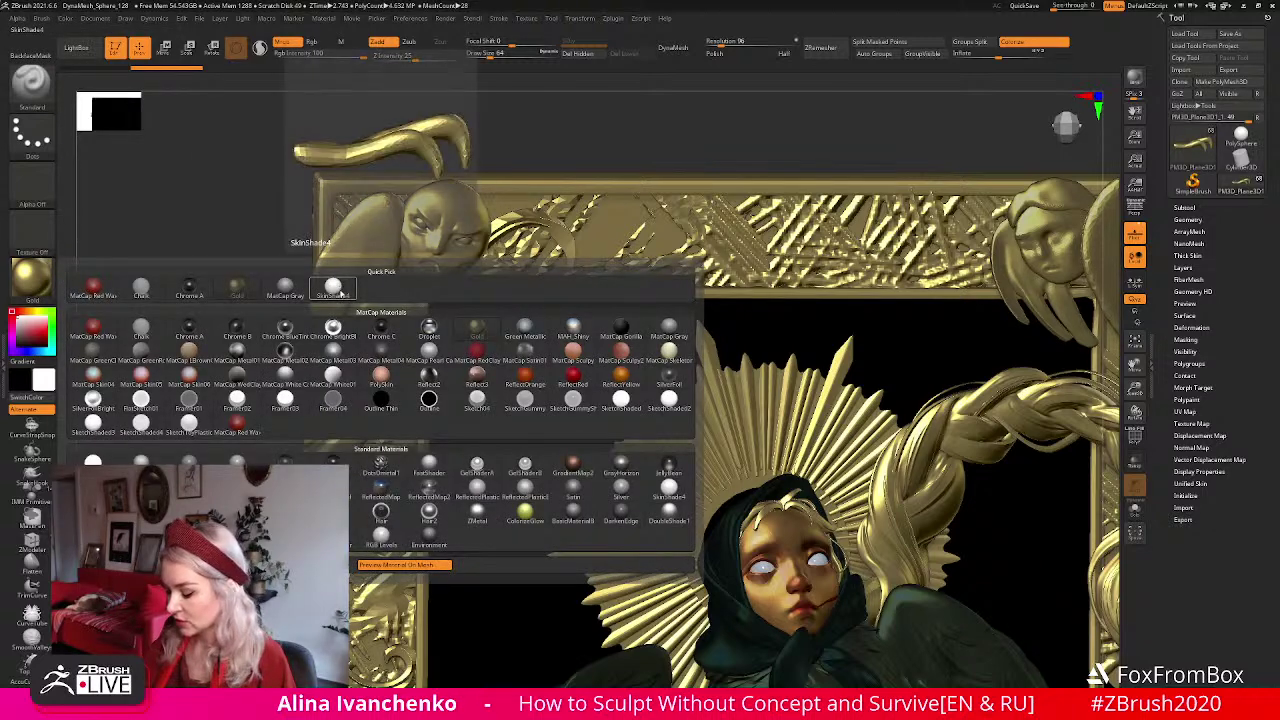
pyautogui.click(335, 292)
# Make the round gold head at the frame's upper-left corner the active subtool, ready for drawing.
pyautogui.moveTo(652, 126)
pyautogui.mouseDown()
pyautogui.moveTo(647, 140)
pyautogui.moveTo(634, 123)
pyautogui.mouseUp()
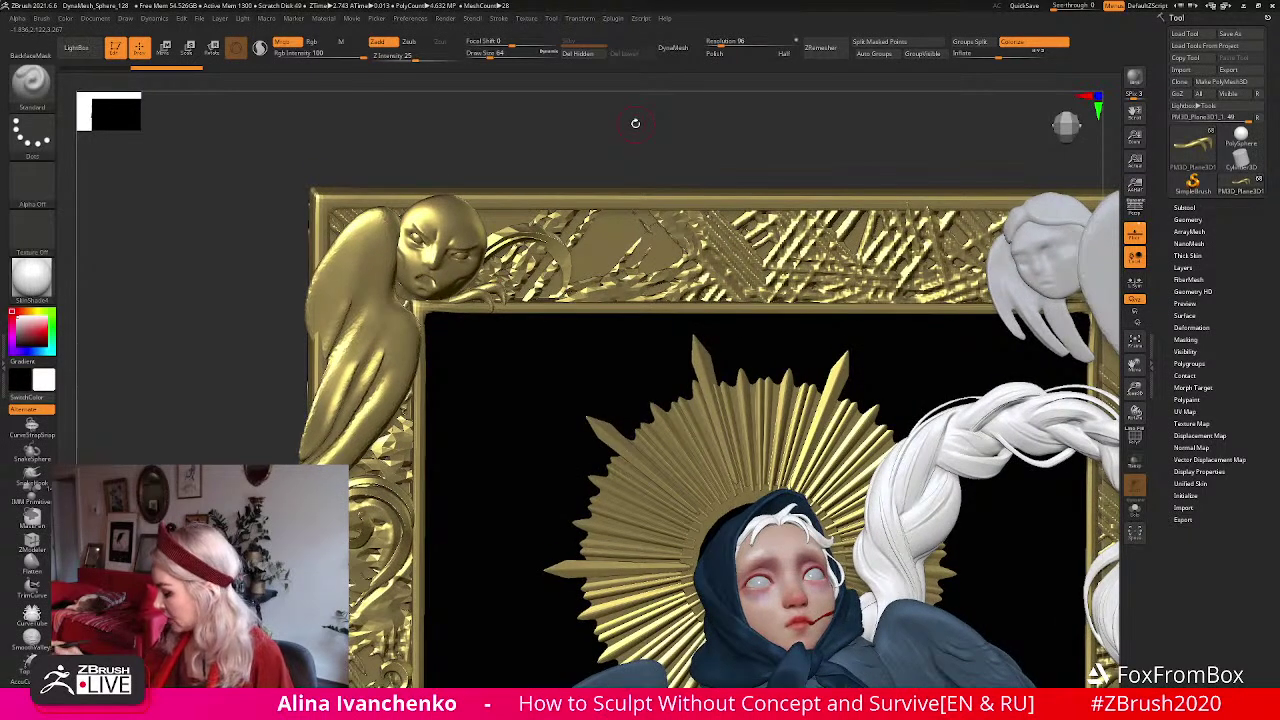
pyautogui.moveTo(808, 147); pyautogui.dragTo(776, 126)
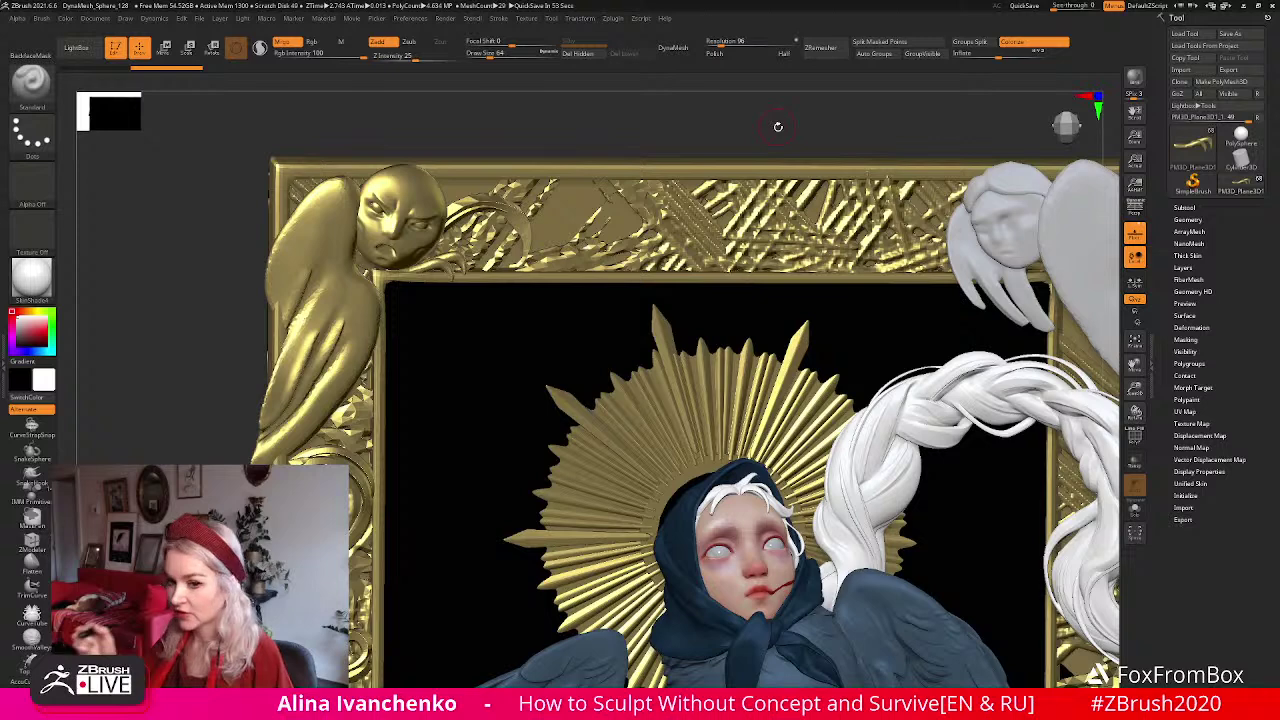
pyautogui.keyDown('alt'); pyautogui.moveTo(529, 117); pyautogui.dragTo(582, 139); pyautogui.keyUp('alt')
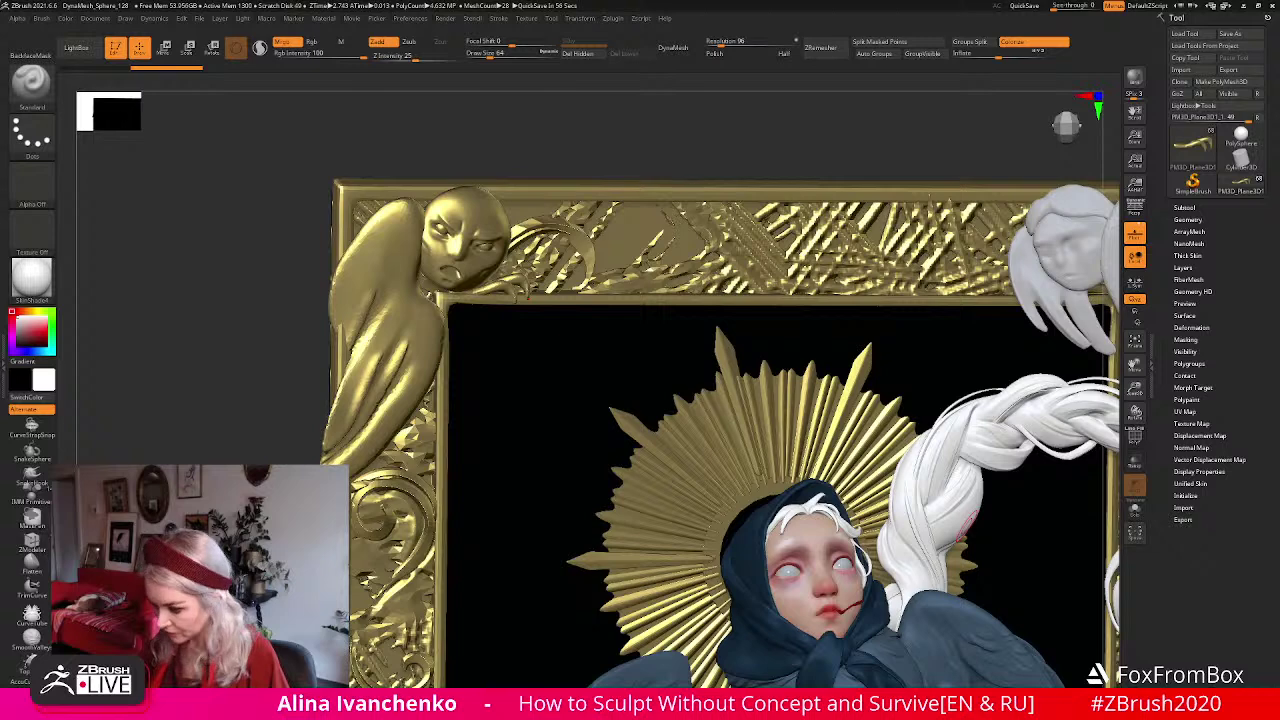
pyautogui.moveTo(522, 138); pyautogui.dragTo(503, 153)
pyautogui.keyDown('alt'); pyautogui.click(472, 201); pyautogui.keyUp('alt')
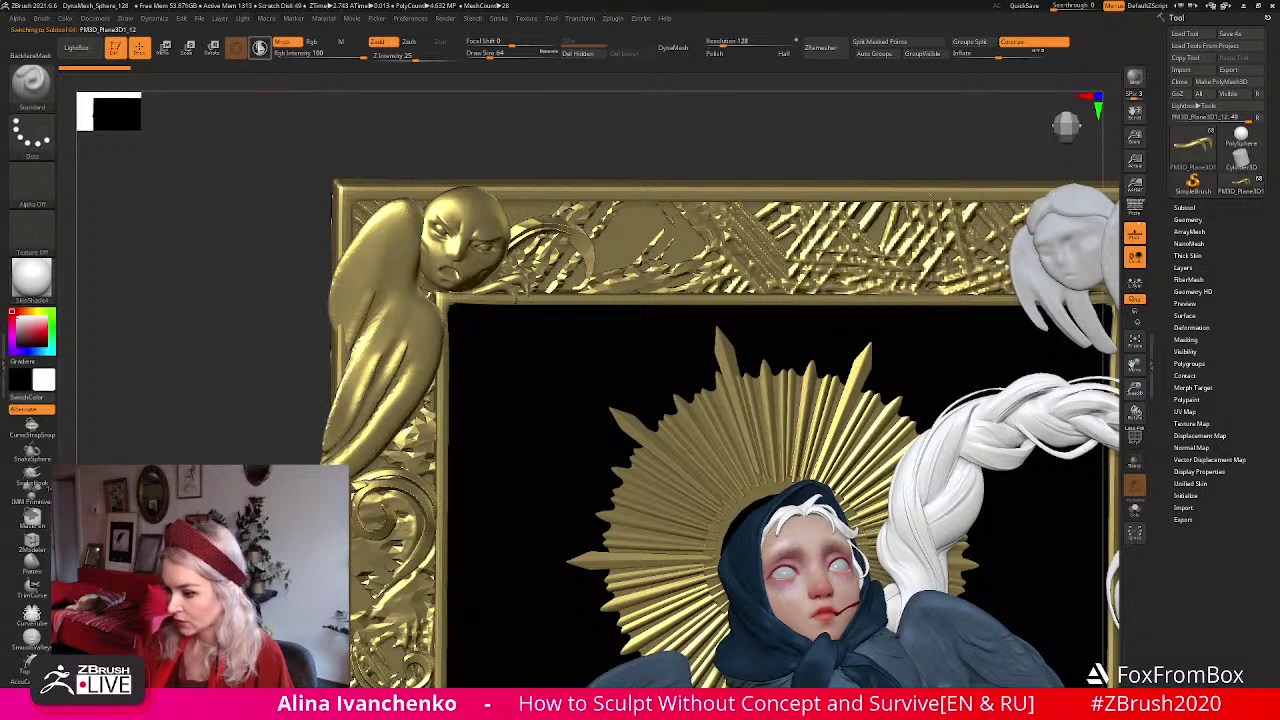
pyautogui.click(188, 47)
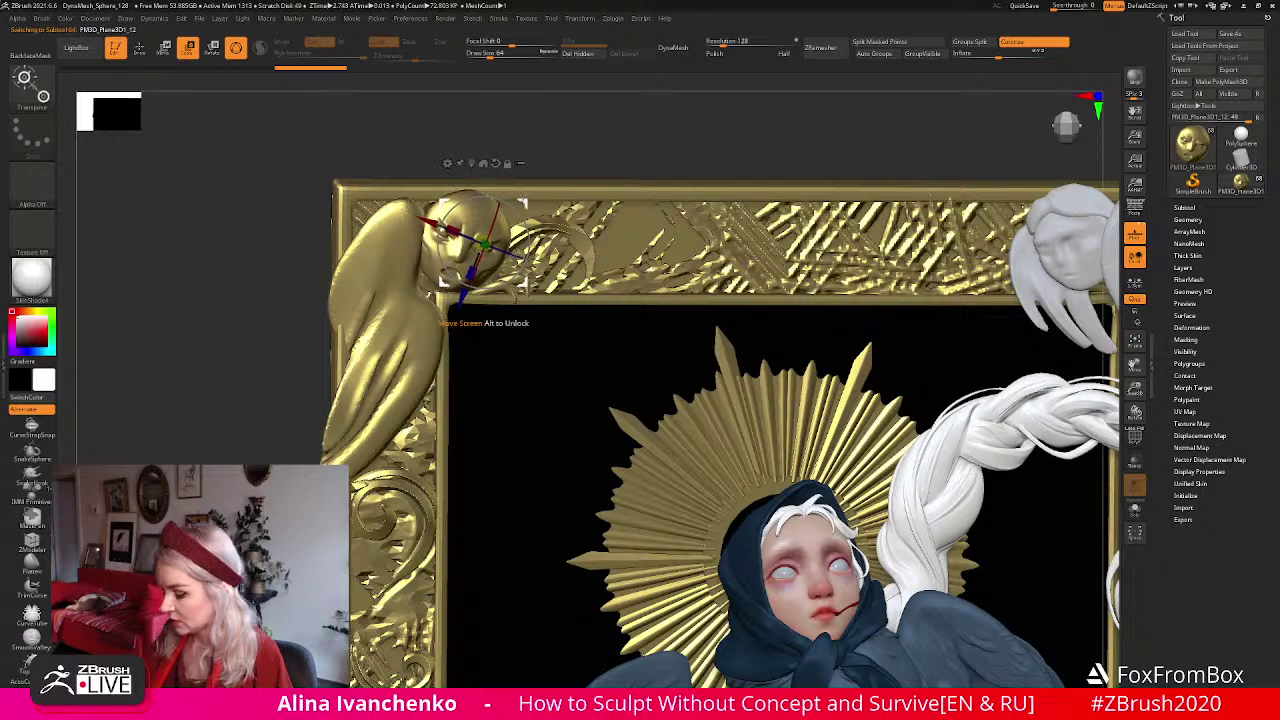
pyautogui.press('q')
pyautogui.moveTo(551, 149); pyautogui.dragTo(553, 140)
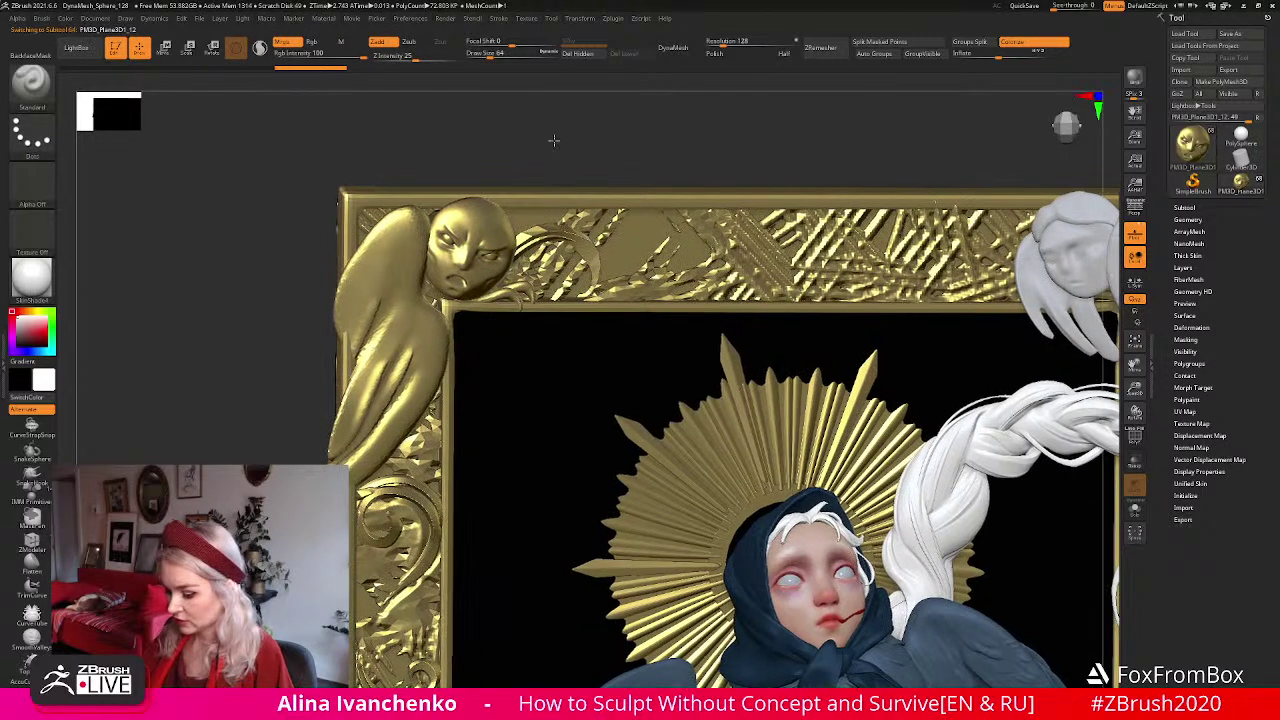
# Insert a sphere from the IMM Primitives brush and place it on top of the gold head.
pyautogui.click(32, 492)
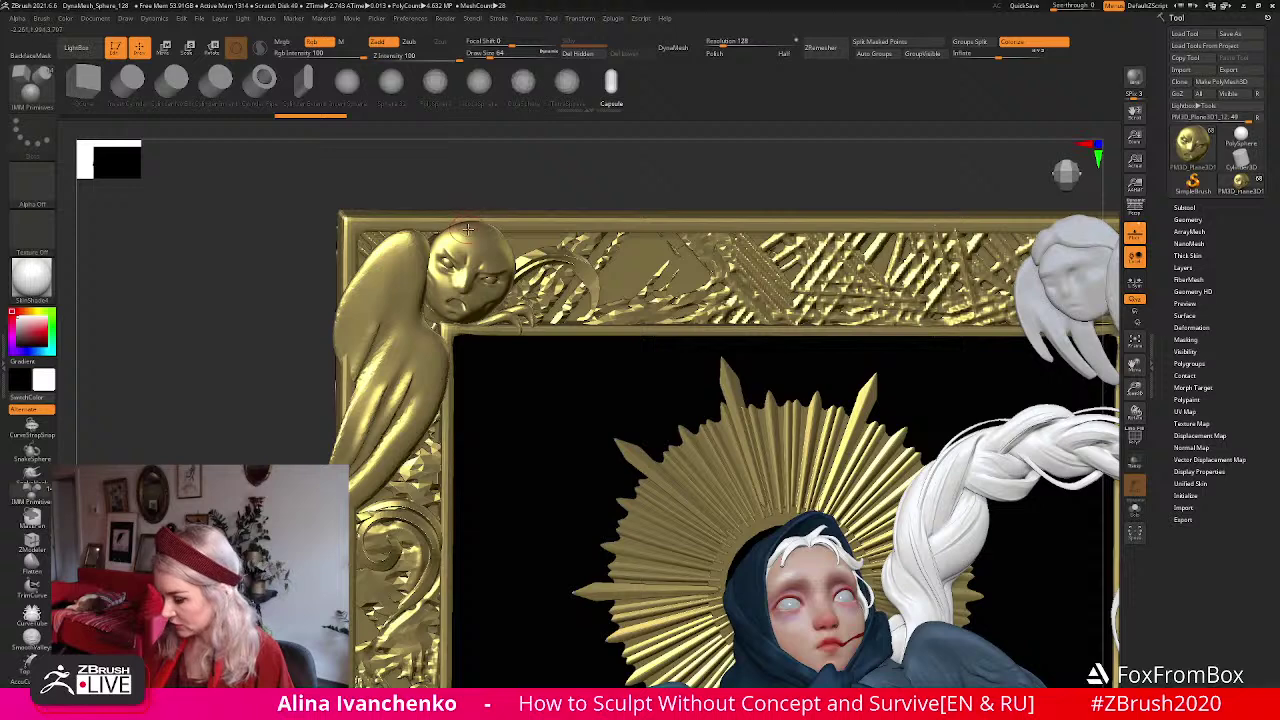
pyautogui.moveTo(460, 226)
pyautogui.mouseDown()
pyautogui.moveTo(496, 199)
pyautogui.moveTo(486, 193)
pyautogui.moveTo(609, 180)
pyautogui.moveTo(498, 172)
pyautogui.moveTo(491, 187)
pyautogui.moveTo(458, 188)
pyautogui.mouseUp()
pyautogui.hotkey('ctrl', 'z')
pyautogui.click(347, 83)
pyautogui.click(163, 48)
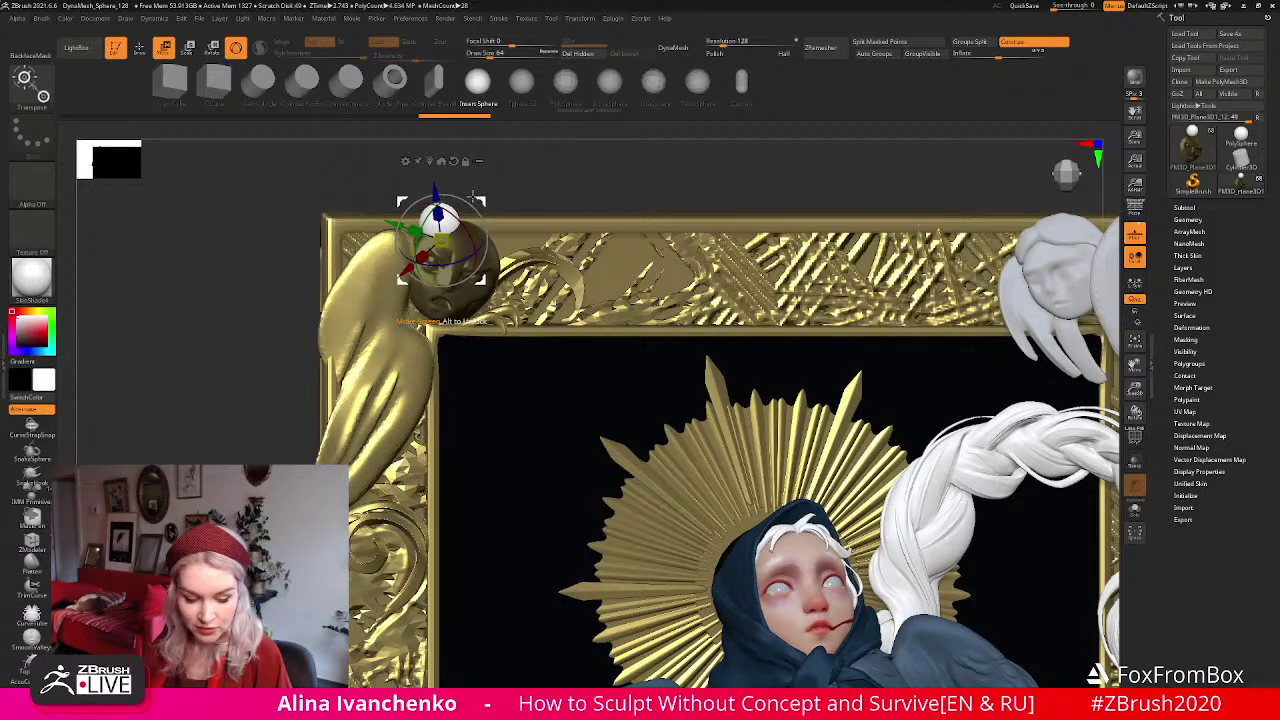
pyautogui.press('q')
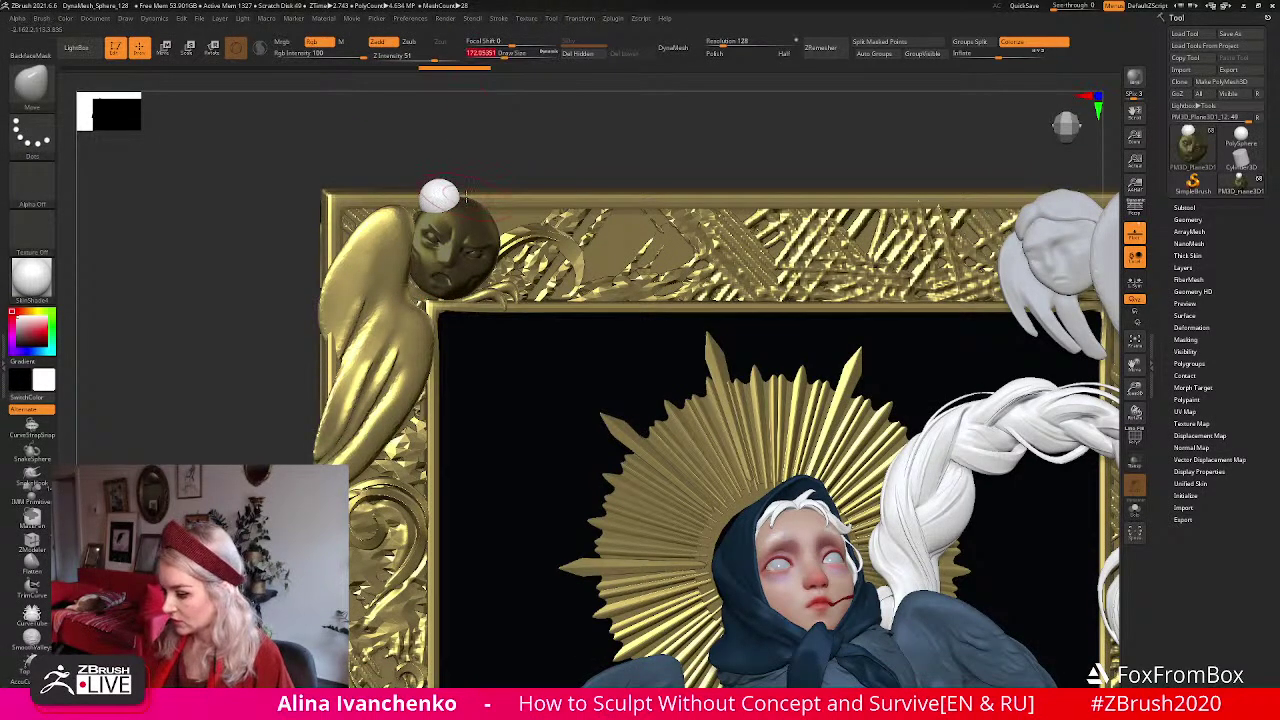
# Shape the sphere into a cap over the crown of the head with the Move brush, reducing the draw size to about 65.
pyautogui.moveTo(506, 149); pyautogui.dragTo(428, 252)
pyautogui.moveTo(500, 160); pyautogui.dragTo(486, 200)
pyautogui.moveTo(505, 52); pyautogui.dragTo(490, 52)
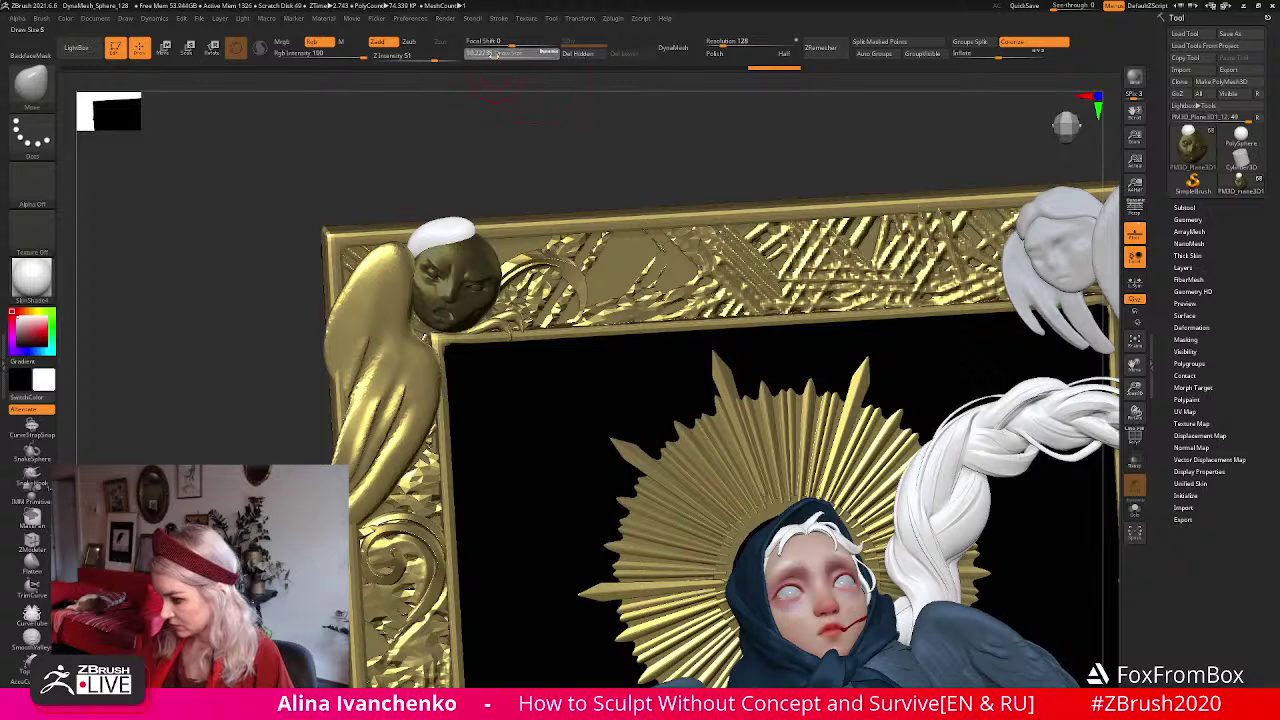
pyautogui.moveTo(511, 177); pyautogui.dragTo(509, 188)
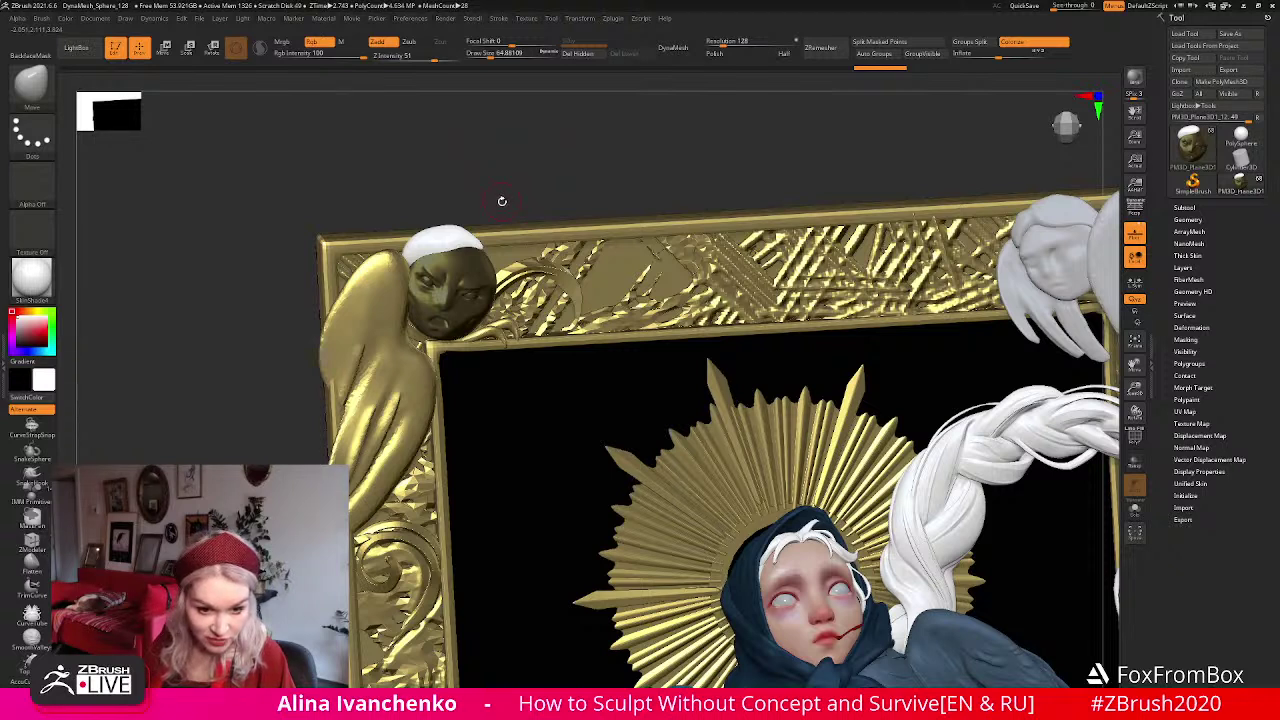
pyautogui.moveTo(503, 183); pyautogui.dragTo(510, 183)
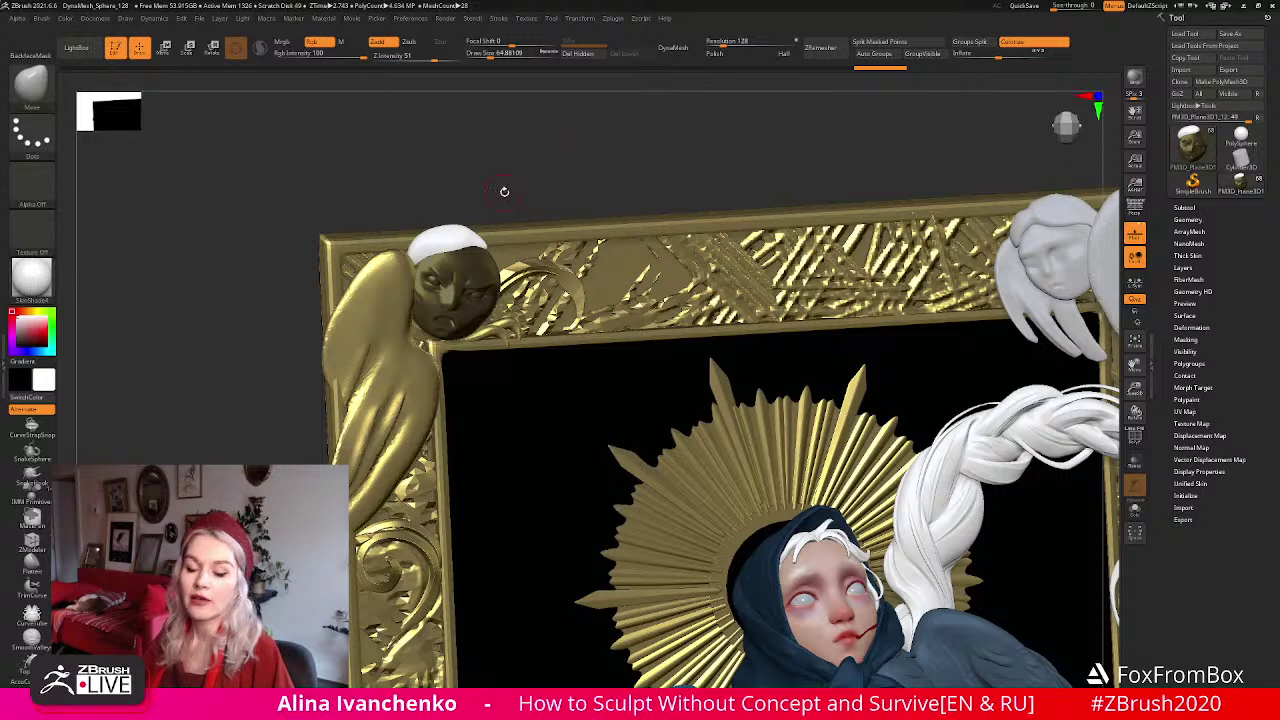
pyautogui.moveTo(514, 181); pyautogui.dragTo(512, 182)
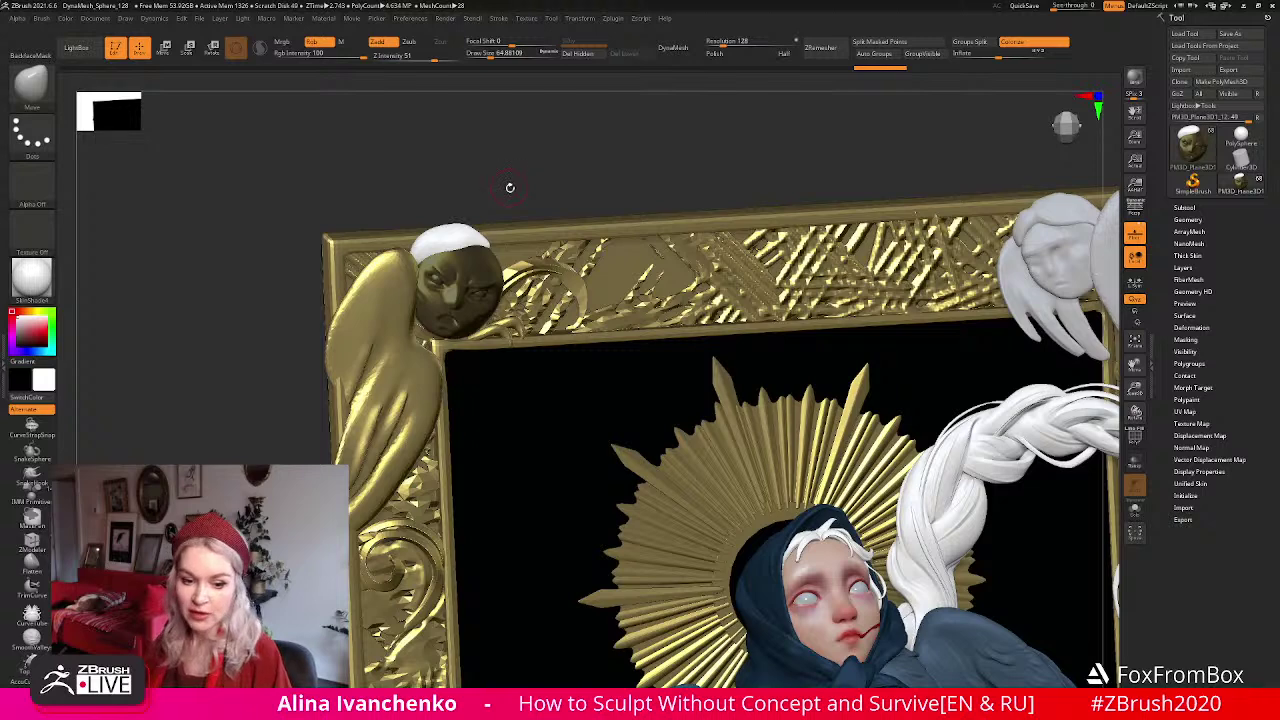
pyautogui.moveTo(514, 179)
pyautogui.mouseDown()
pyautogui.moveTo(496, 224)
pyautogui.moveTo(511, 162)
pyautogui.mouseUp()
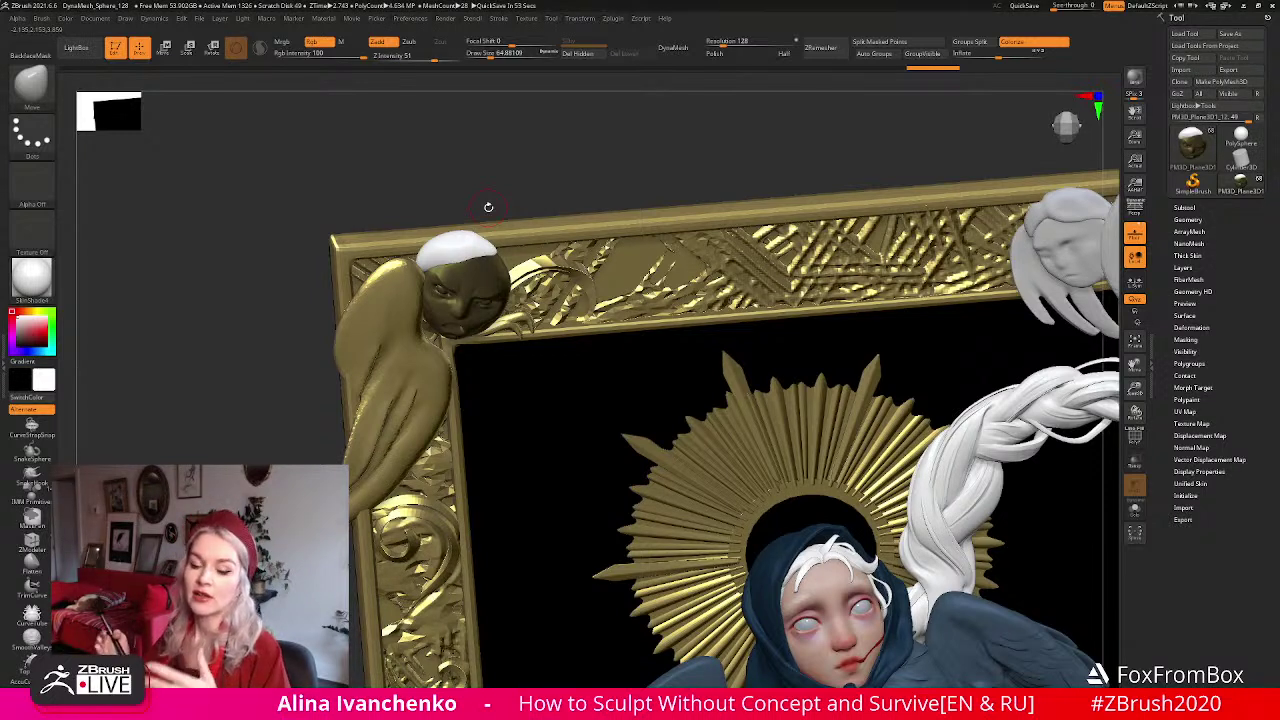
pyautogui.moveTo(488, 206); pyautogui.dragTo(503, 158)
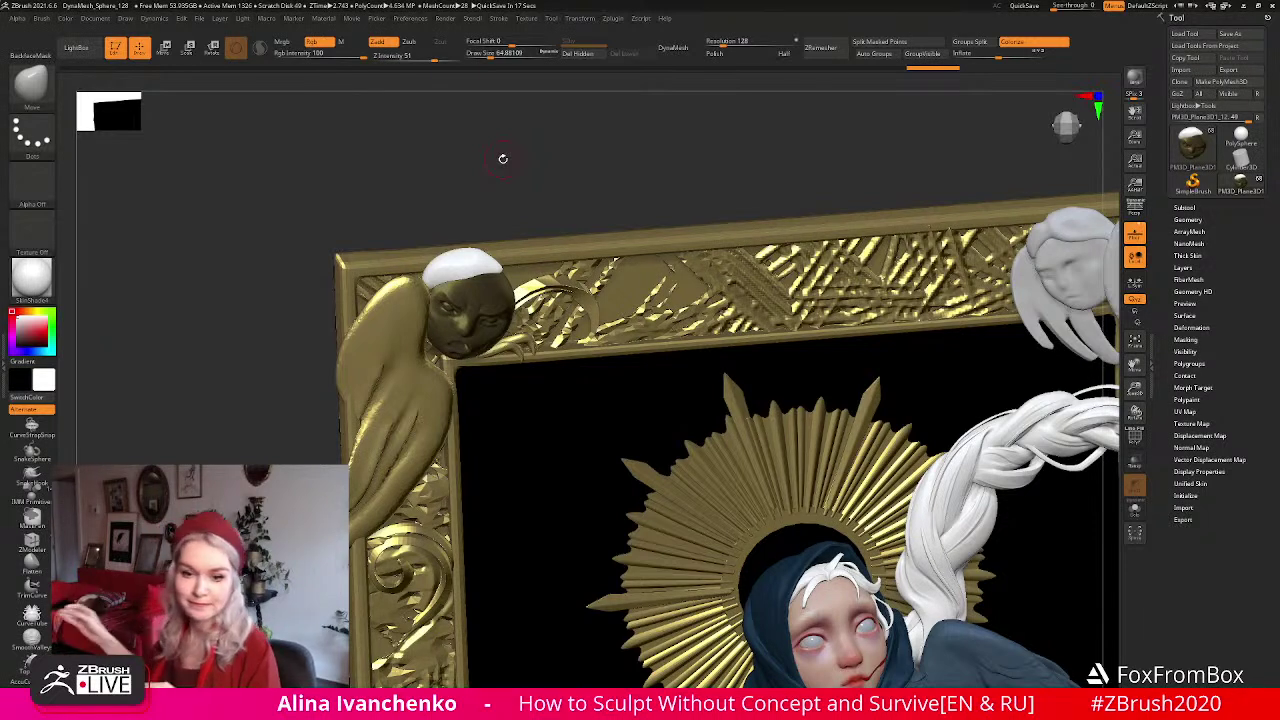
pyautogui.moveTo(511, 209); pyautogui.dragTo(505, 140)
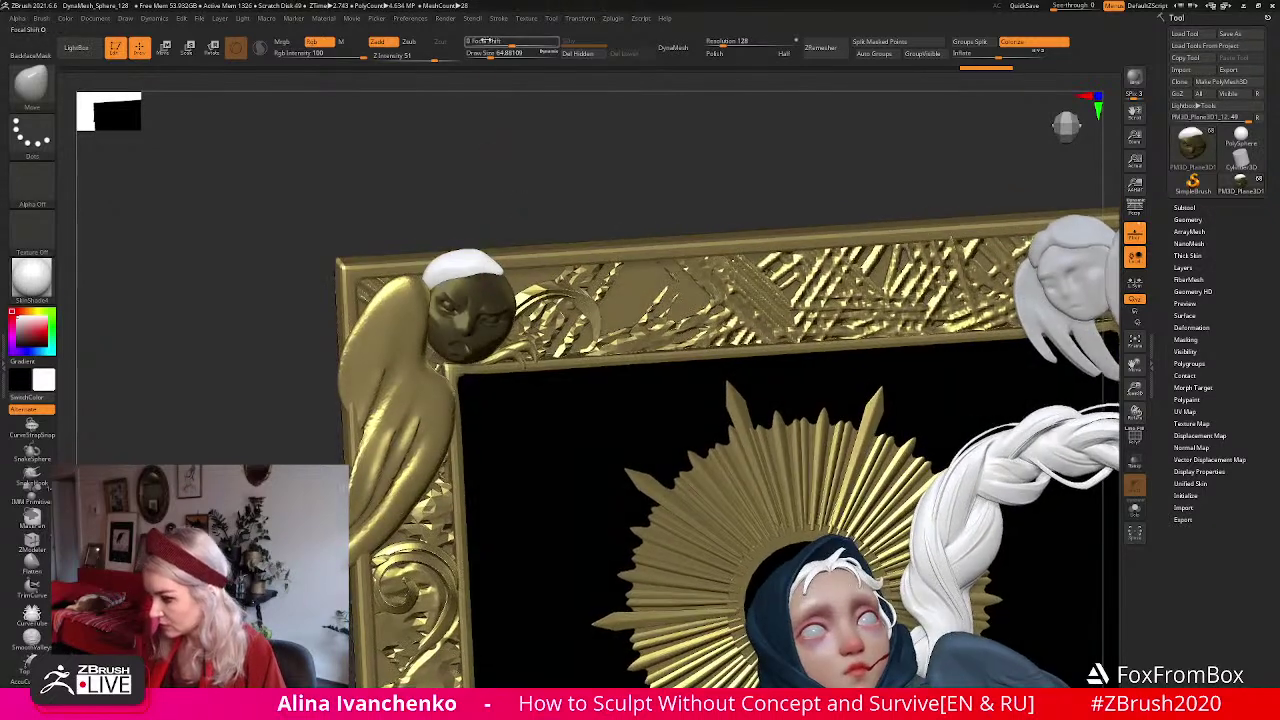
# Set the Move brush's focal shift to -21 and draw size to about 128, and refine the white cap's shape on the head.
pyautogui.moveTo(493, 47); pyautogui.dragTo(505, 47)
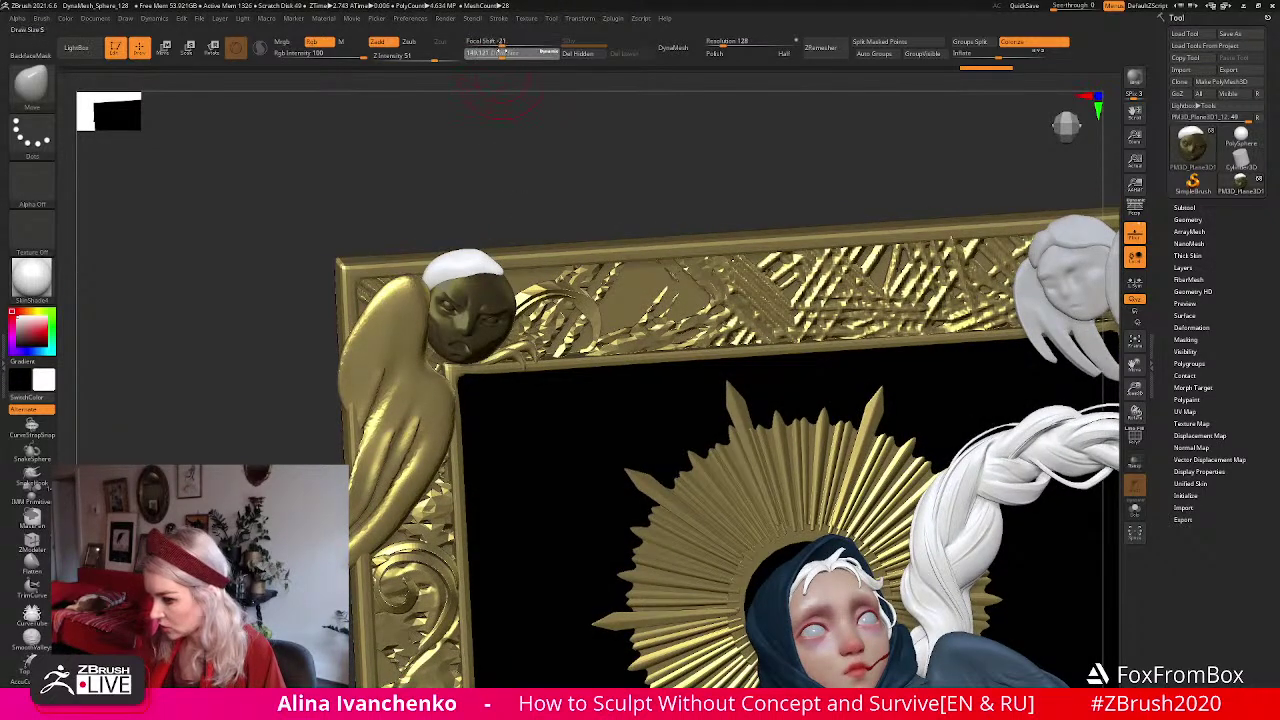
pyautogui.moveTo(474, 244); pyautogui.dragTo(456, 257)
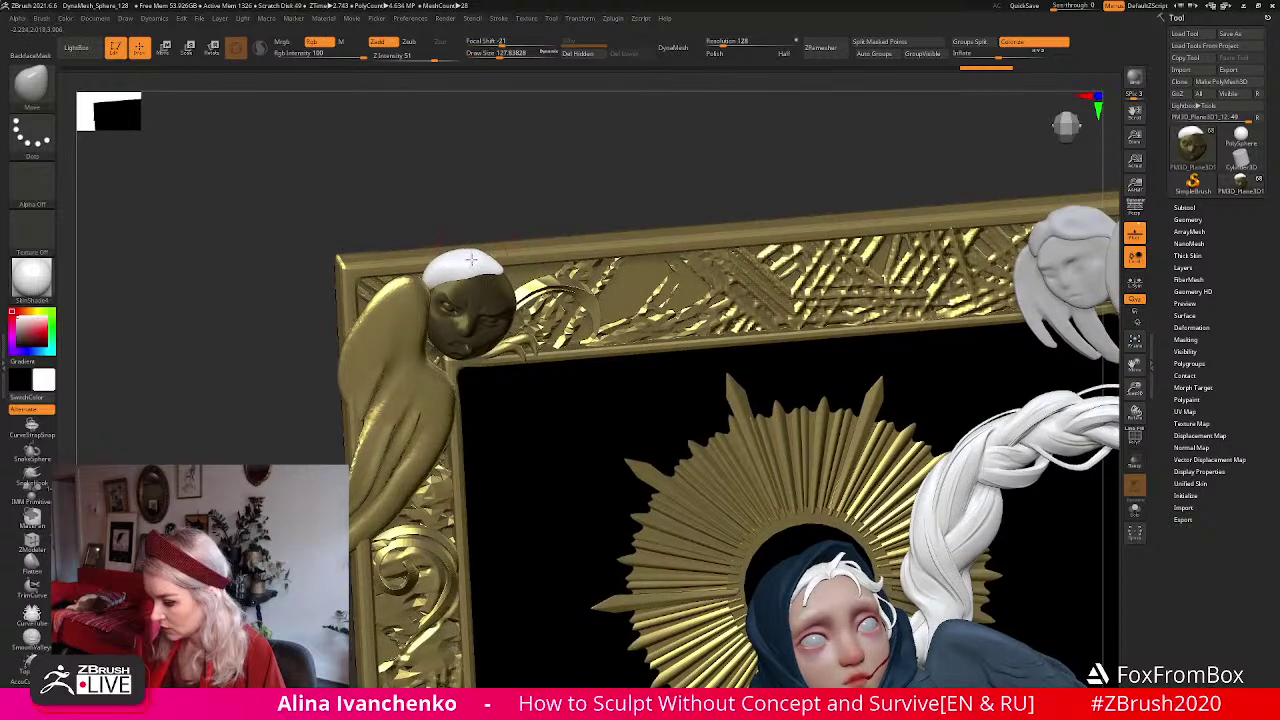
pyautogui.moveTo(508, 208); pyautogui.dragTo(491, 268)
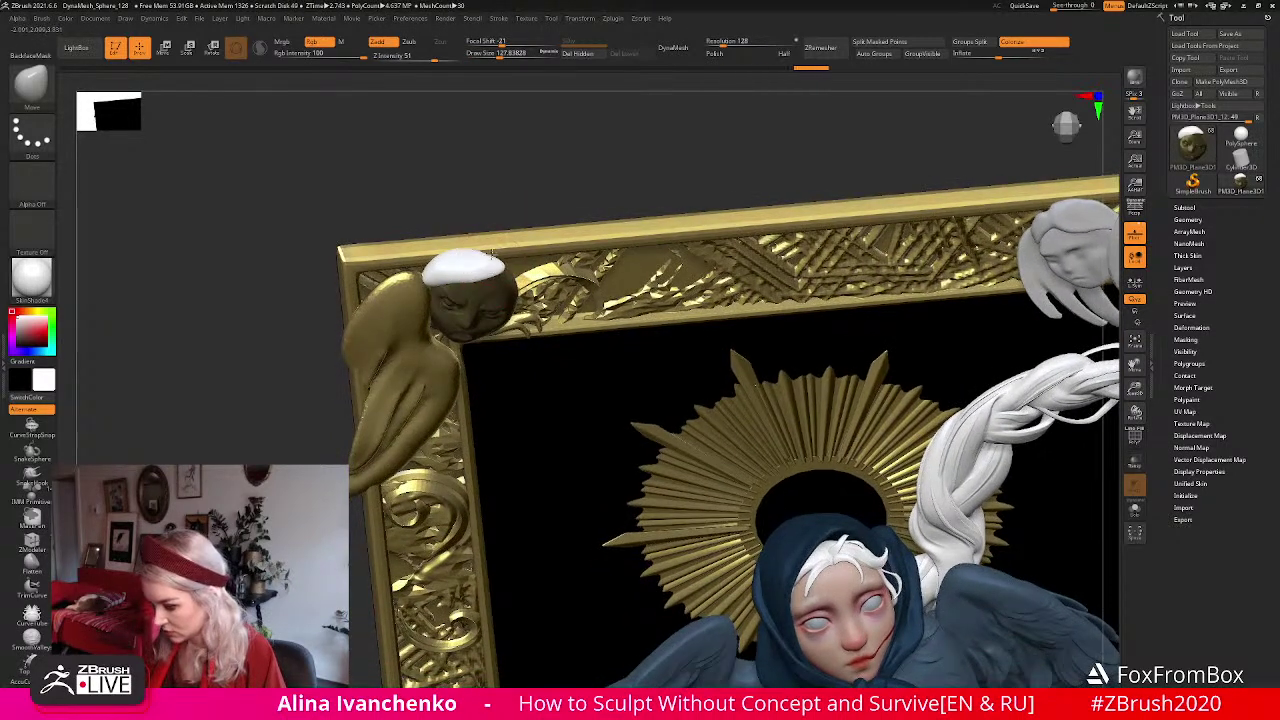
pyautogui.moveTo(513, 198); pyautogui.dragTo(514, 159)
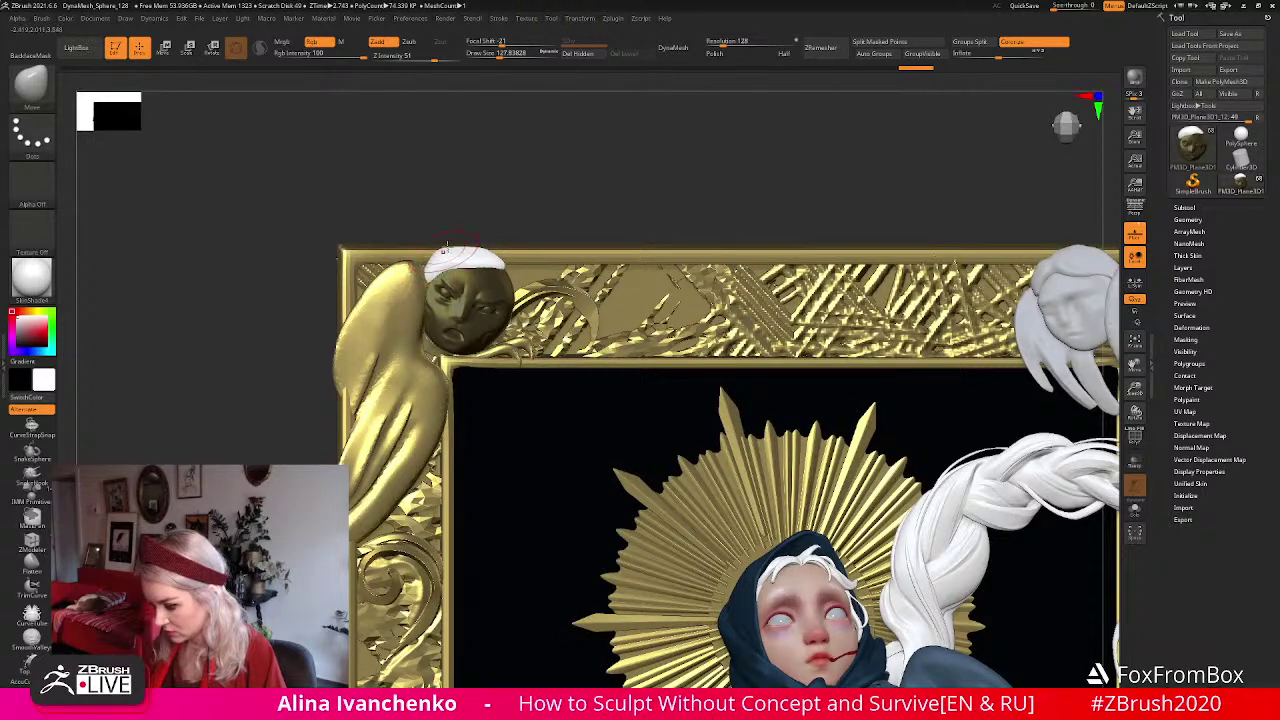
# Extend the white cap's edge down the side of the gold head with the Move brush.
pyautogui.moveTo(500, 206); pyautogui.dragTo(516, 262)
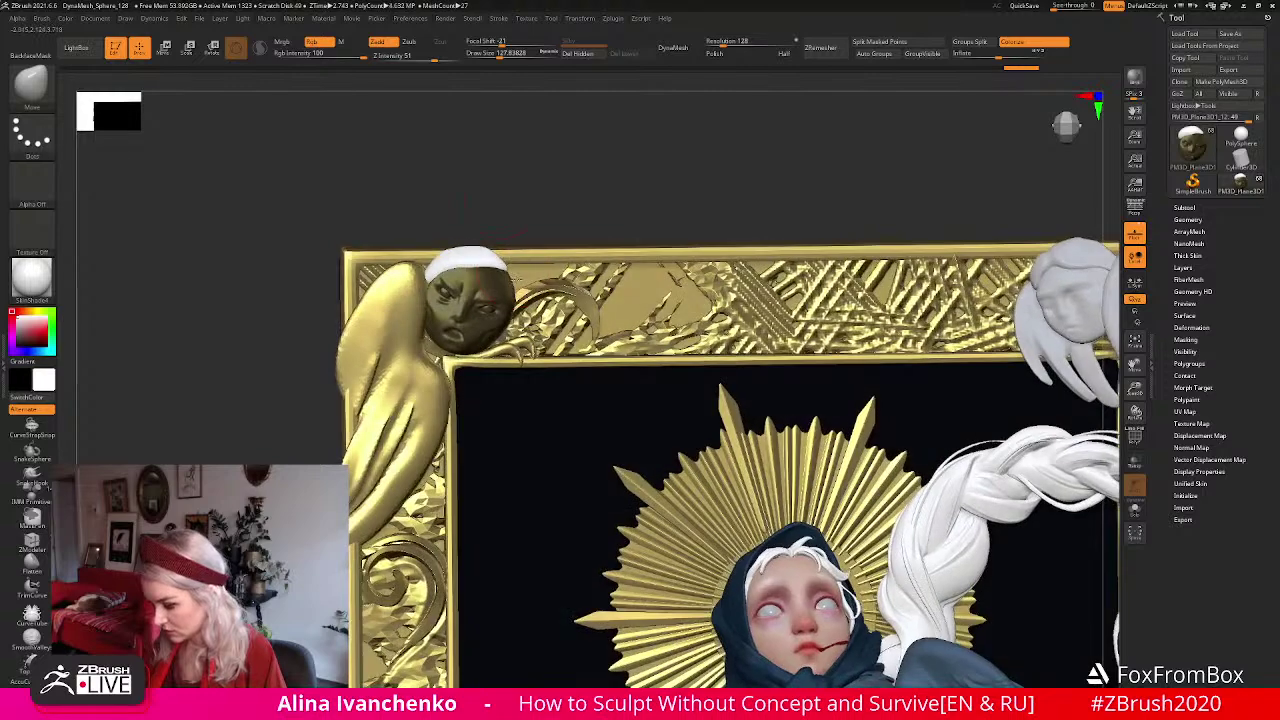
pyautogui.moveTo(531, 200); pyautogui.dragTo(548, 232)
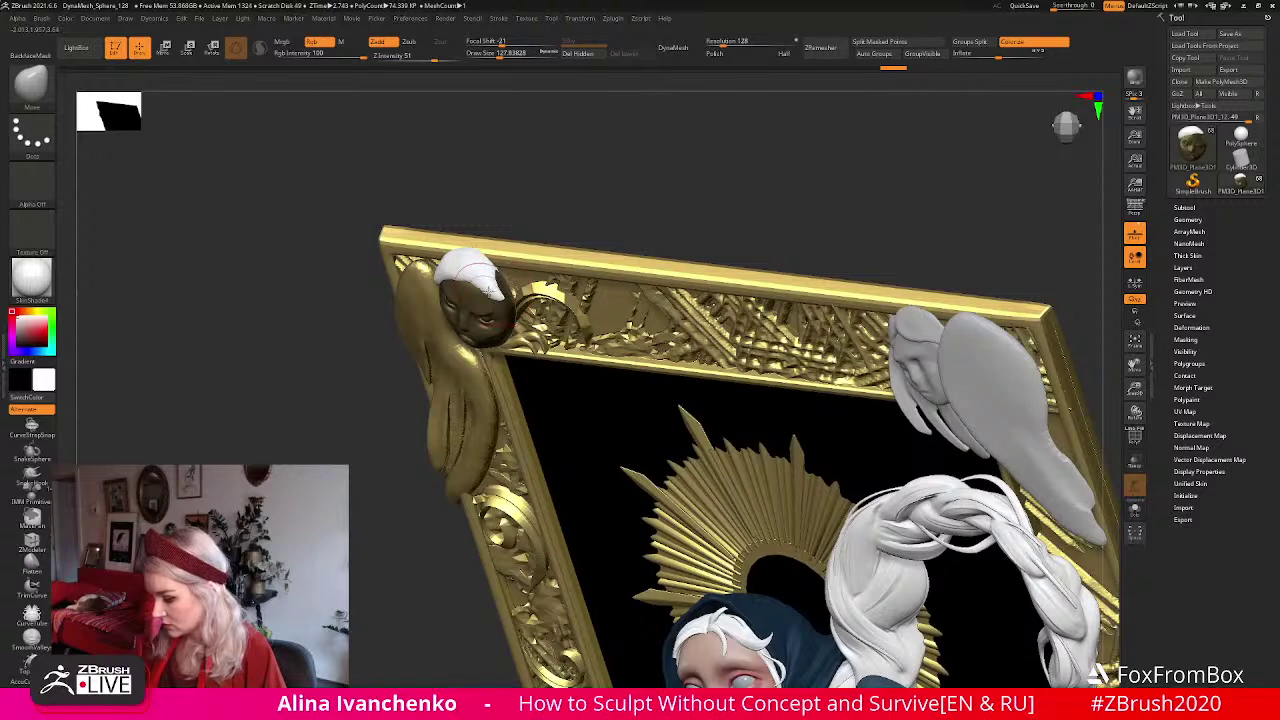
pyautogui.keyDown('shift'); pyautogui.moveTo(517, 289); pyautogui.dragTo(529, 226); pyautogui.keyUp('shift')
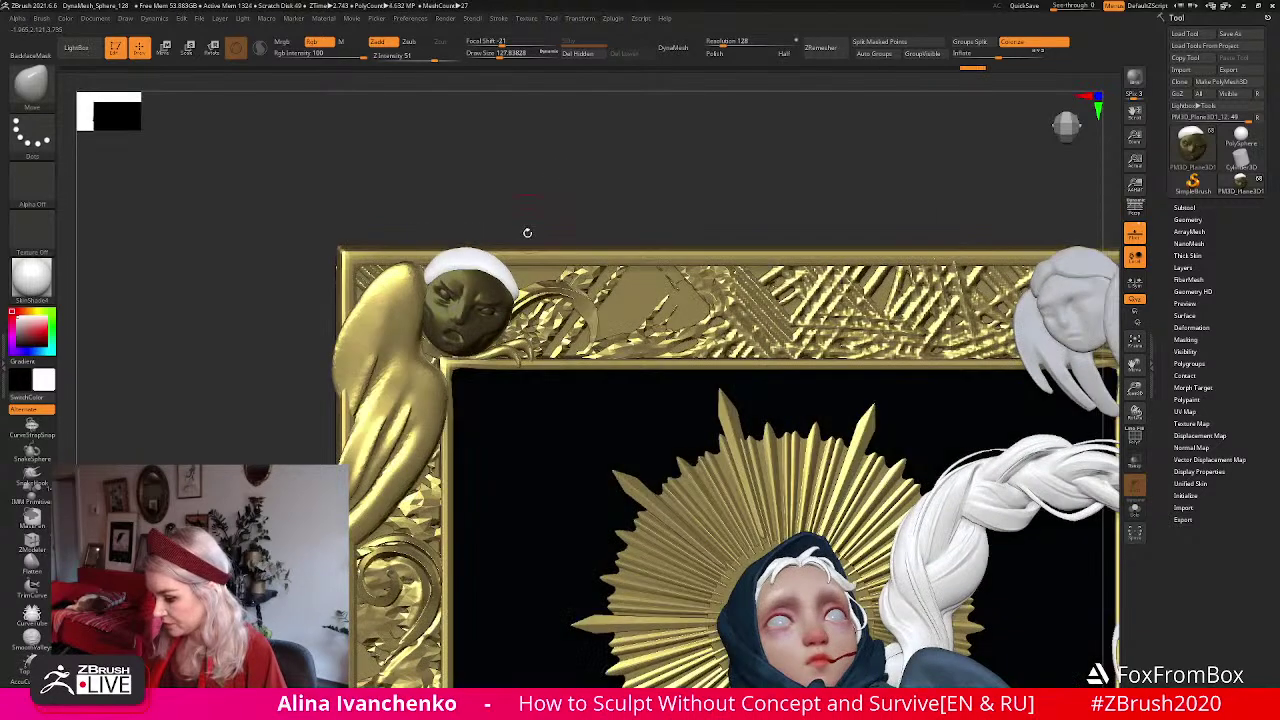
# Carve into the front edge of the white cap with the DamStandard brush at a draw size of about 54.
pyautogui.press('b')
pyautogui.press('d')
pyautogui.press('s')
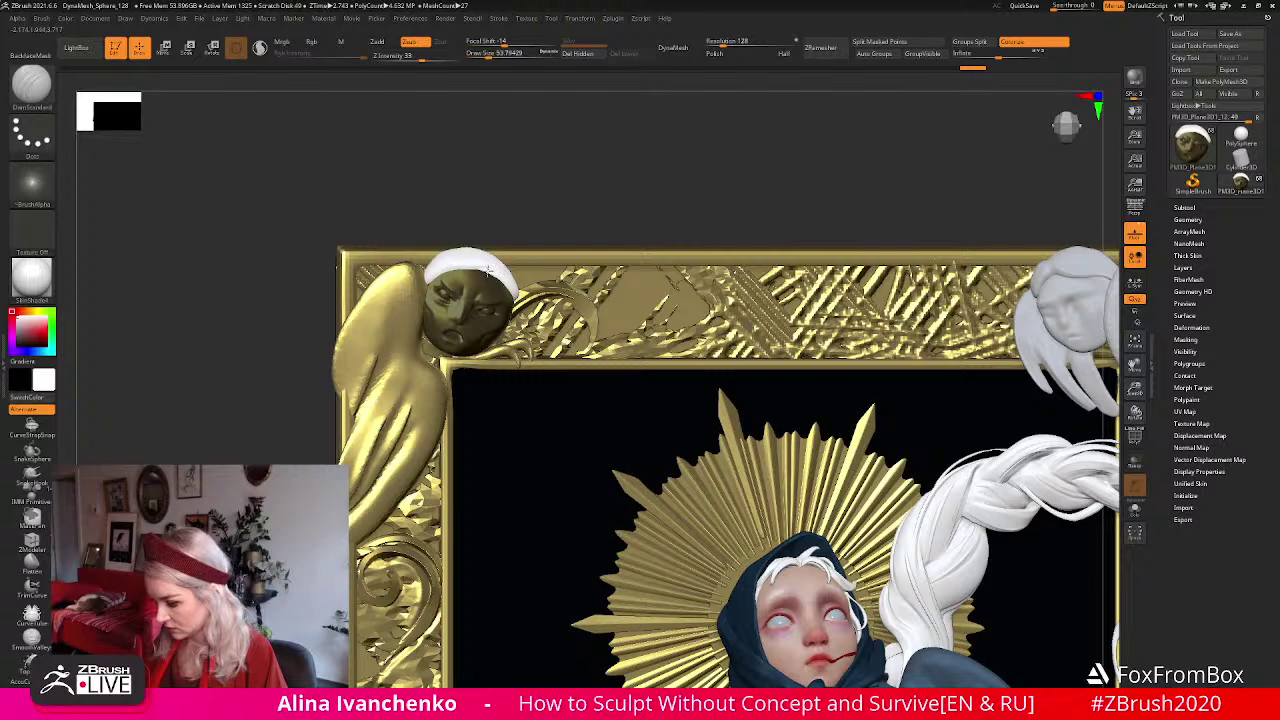
pyautogui.moveTo(504, 230); pyautogui.dragTo(489, 270)
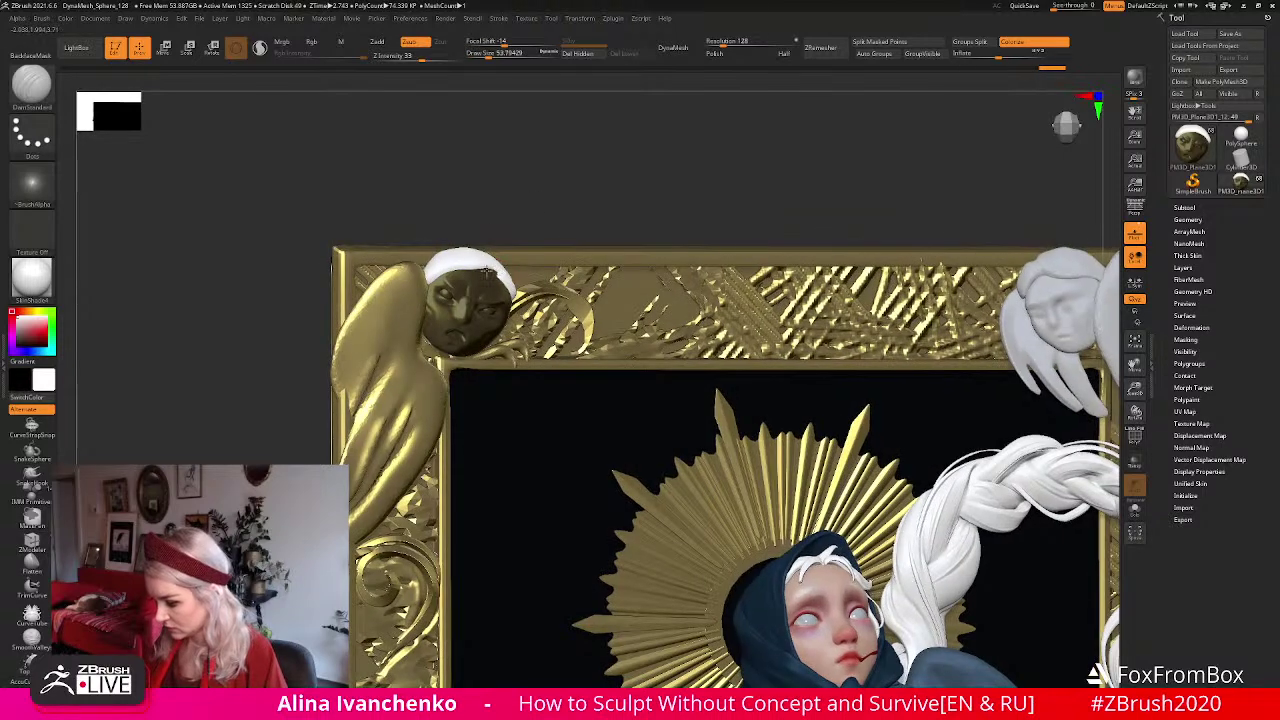
pyautogui.moveTo(543, 191); pyautogui.dragTo(536, 232)
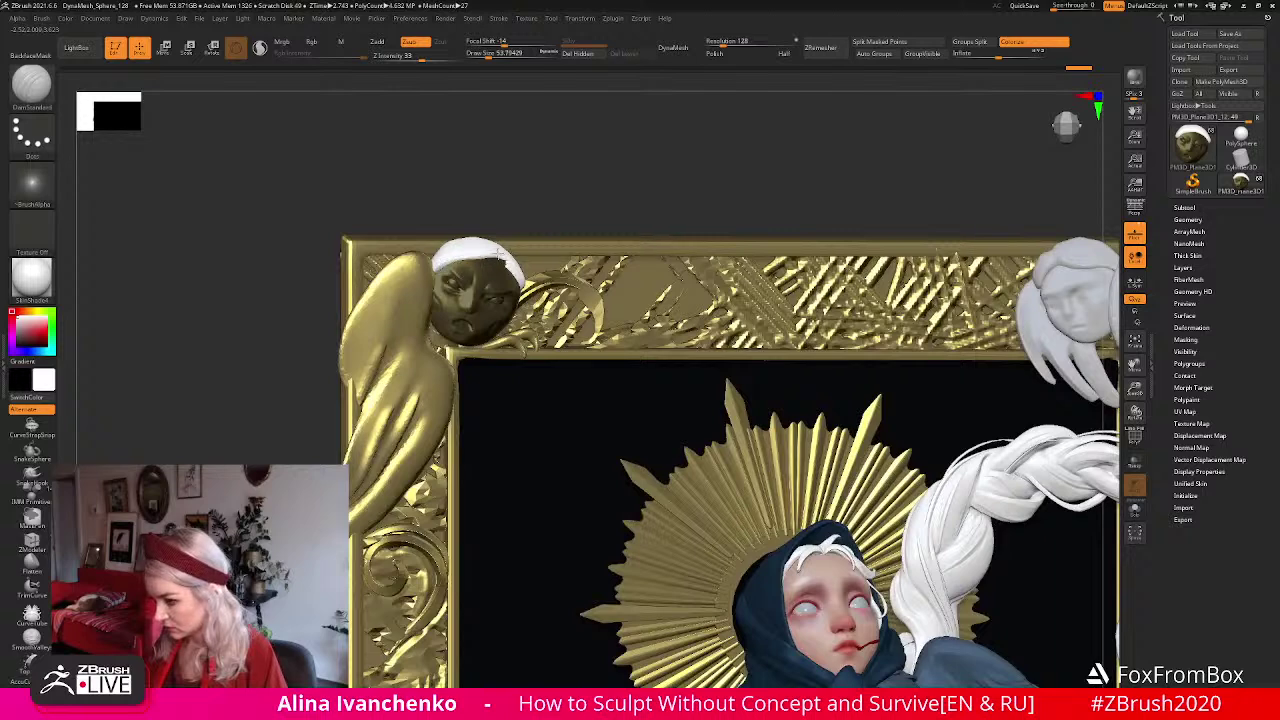
# Enable Sculptris Pro and split the masked points so the cap is a separate subtool from the head.
pyautogui.click(260, 47)
pyautogui.moveTo(529, 163)
pyautogui.mouseDown()
pyautogui.moveTo(527, 185)
pyautogui.moveTo(554, 183)
pyautogui.moveTo(536, 196)
pyautogui.moveTo(558, 174)
pyautogui.moveTo(514, 208)
pyautogui.moveTo(536, 216)
pyautogui.mouseUp()
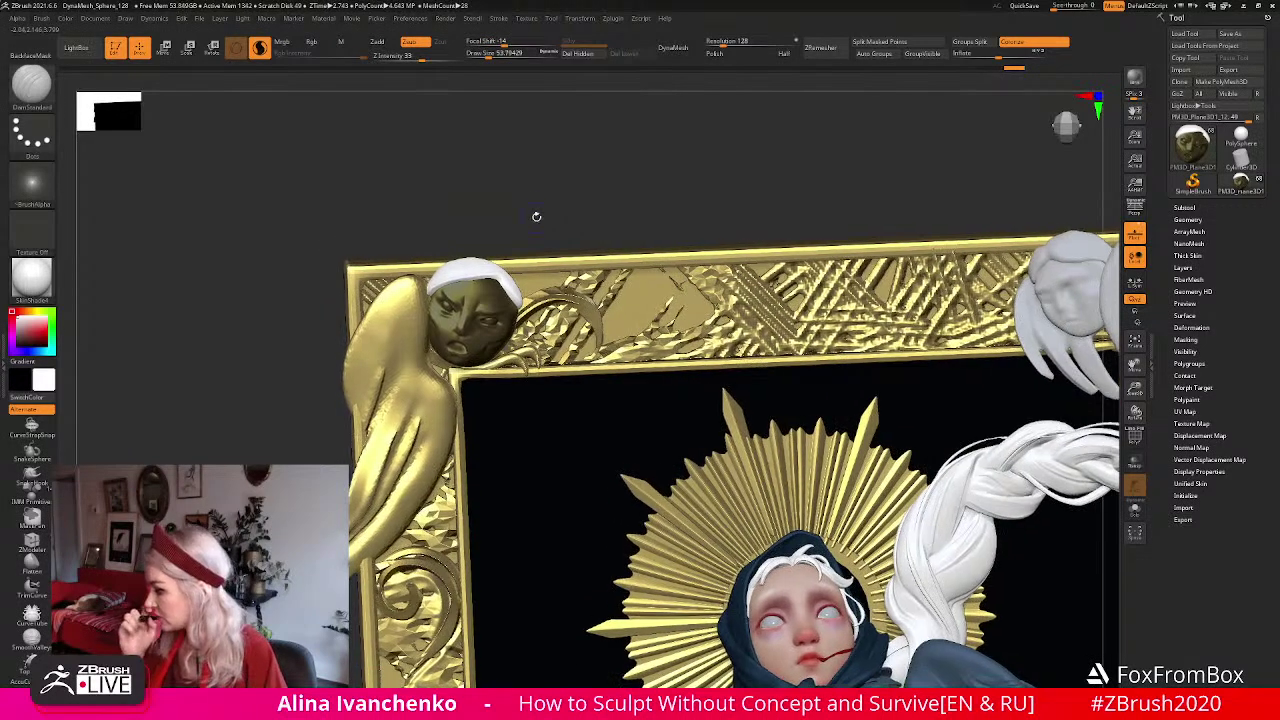
pyautogui.click(894, 42)
# Carve a parting line and hairline creases across the front of the separated cap with DamStandard.
pyautogui.moveTo(542, 190)
pyautogui.mouseDown()
pyautogui.moveTo(530, 200)
pyautogui.moveTo(546, 214)
pyautogui.mouseUp()
pyautogui.moveTo(555, 233); pyautogui.dragTo(460, 251)
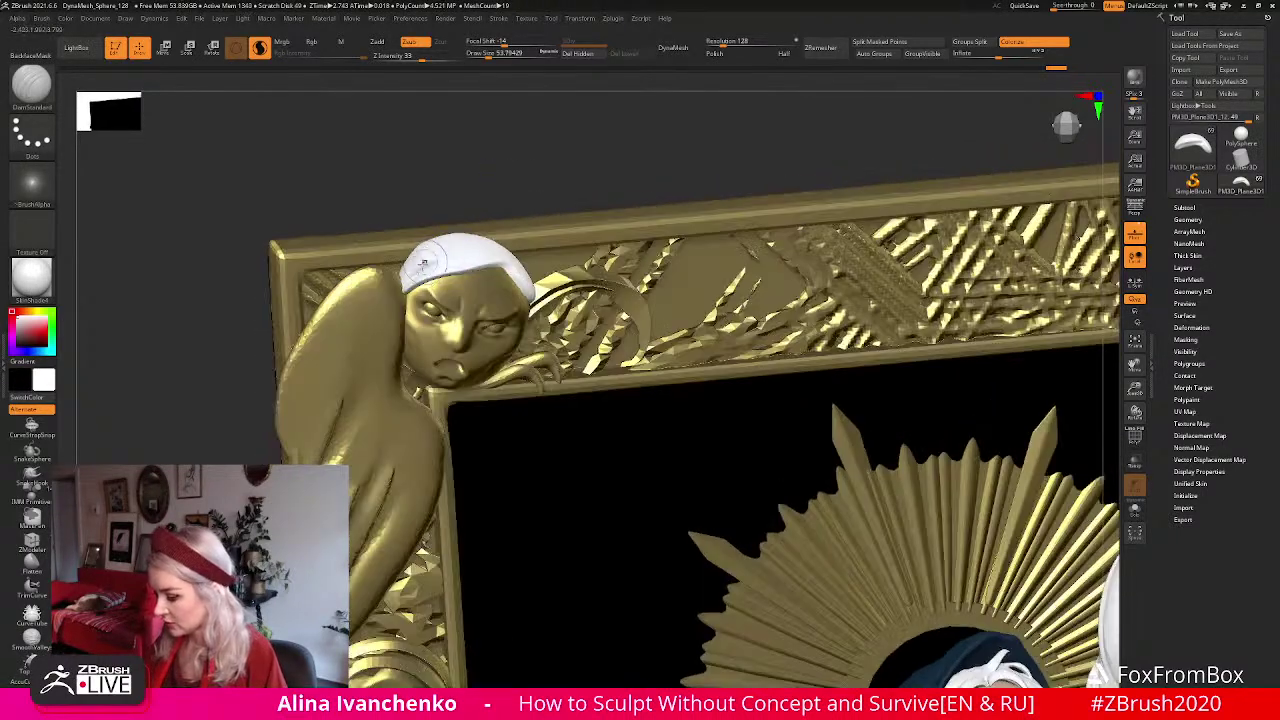
pyautogui.moveTo(526, 177); pyautogui.dragTo(497, 262)
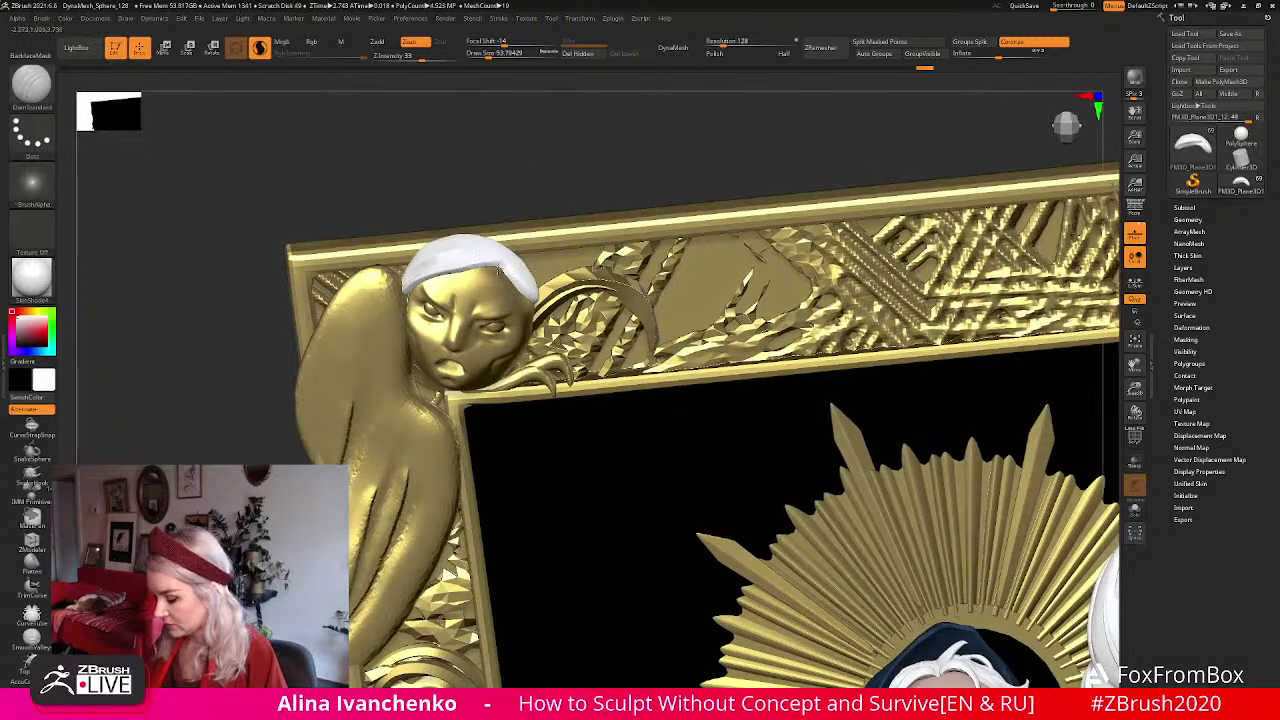
pyautogui.moveTo(531, 189)
pyautogui.mouseDown()
pyautogui.moveTo(546, 178)
pyautogui.moveTo(543, 189)
pyautogui.mouseUp()
# Reshape the cap into parted hair over the forehead with the Move brush, enlarging the draw size to about 106.
pyautogui.press('b')
pyautogui.press('m')
pyautogui.press('v')
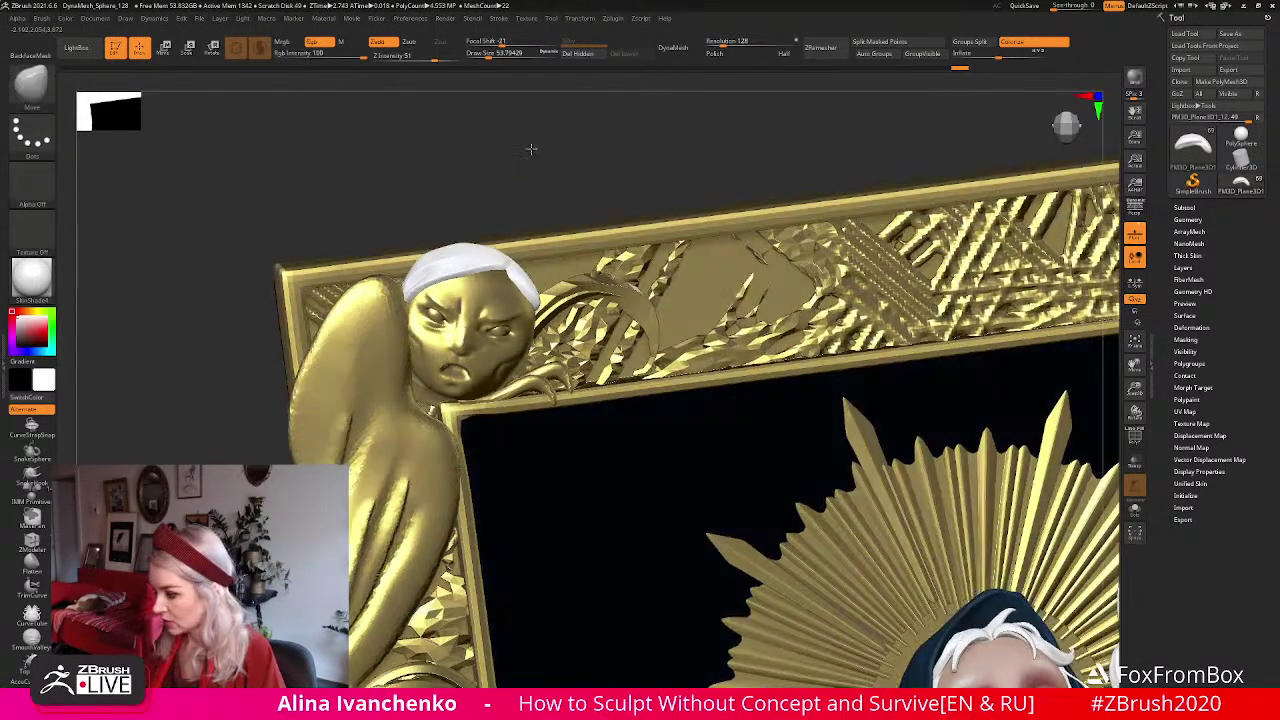
pyautogui.moveTo(500, 150)
pyautogui.mouseDown()
pyautogui.moveTo(500, 137)
pyautogui.moveTo(473, 245)
pyautogui.mouseUp()
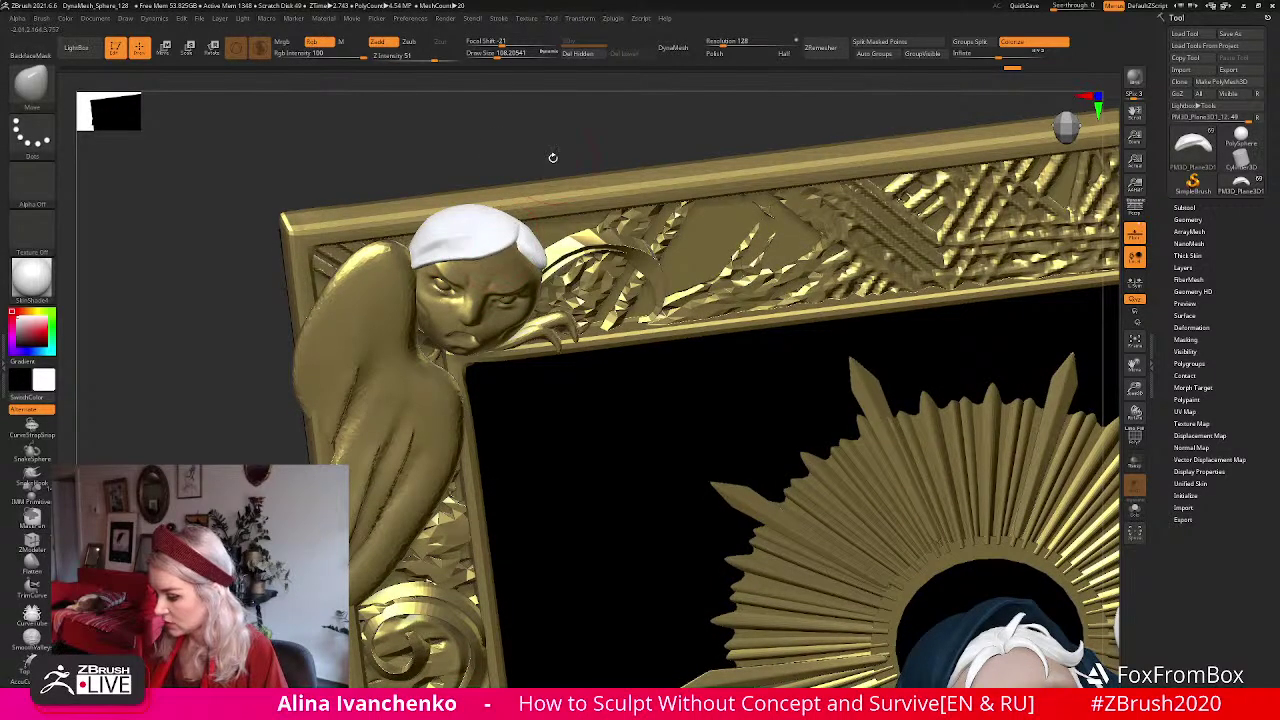
pyautogui.keyDown('shift'); pyautogui.moveTo(551, 157); pyautogui.dragTo(552, 147); pyautogui.keyUp('shift')
pyautogui.moveTo(529, 191); pyautogui.dragTo(543, 197)
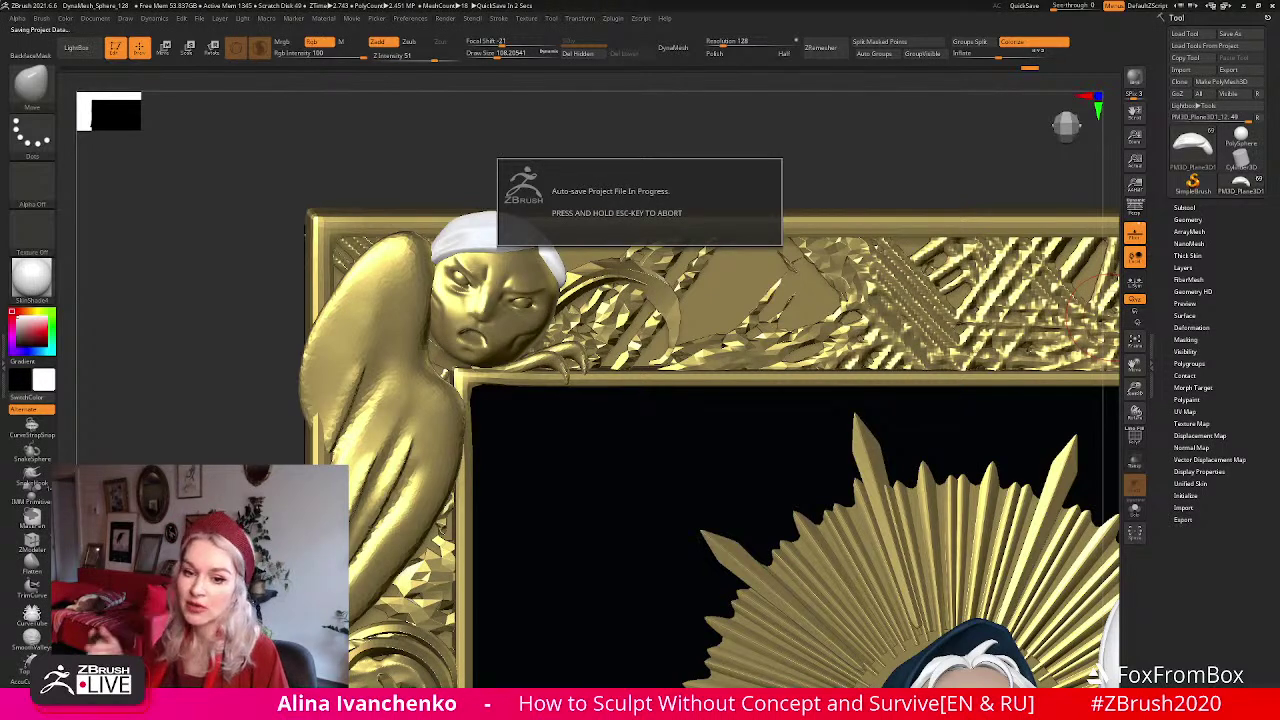
pyautogui.moveTo(574, 177)
pyautogui.keyDown('alt'); pyautogui.mouseDown()
pyautogui.moveTo(577, 201)
pyautogui.moveTo(574, 191)
pyautogui.mouseUp(); pyautogui.keyUp('alt')
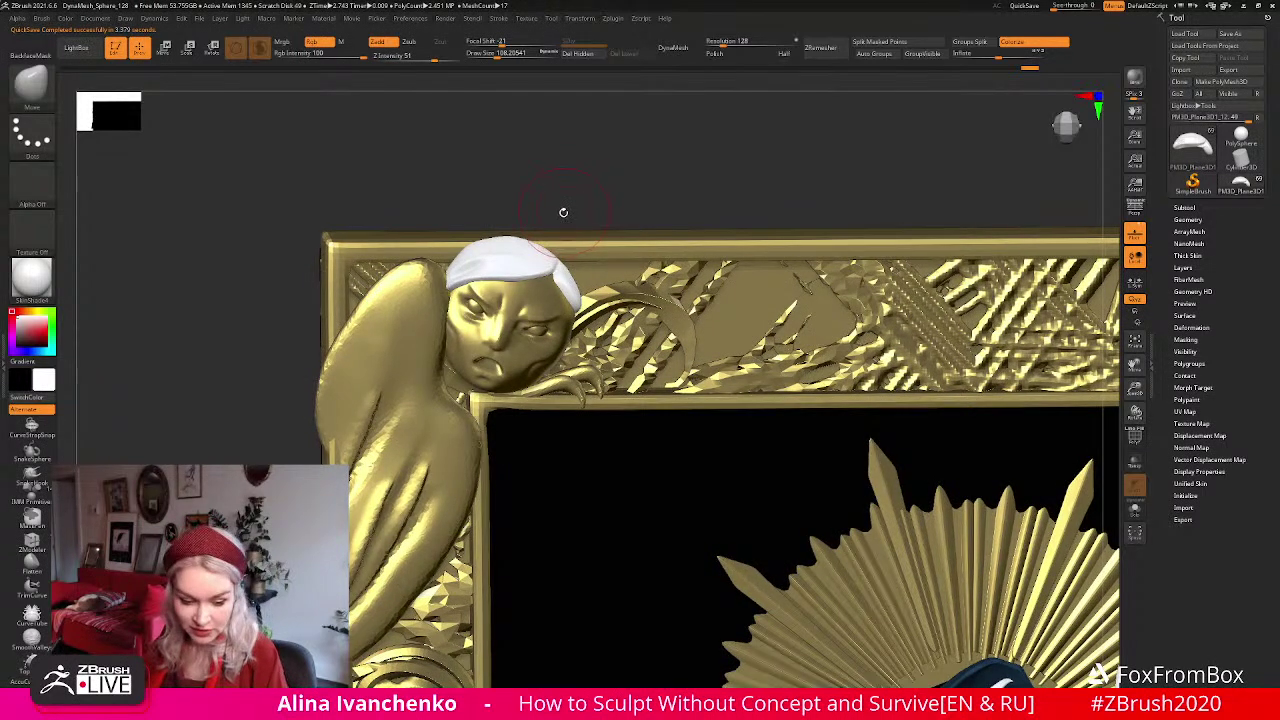
# Build up hair volume along the front of the cap with the ClayBuildup brush at a draw size of about 49.
pyautogui.press('b')
pyautogui.press('c')
pyautogui.press('b')
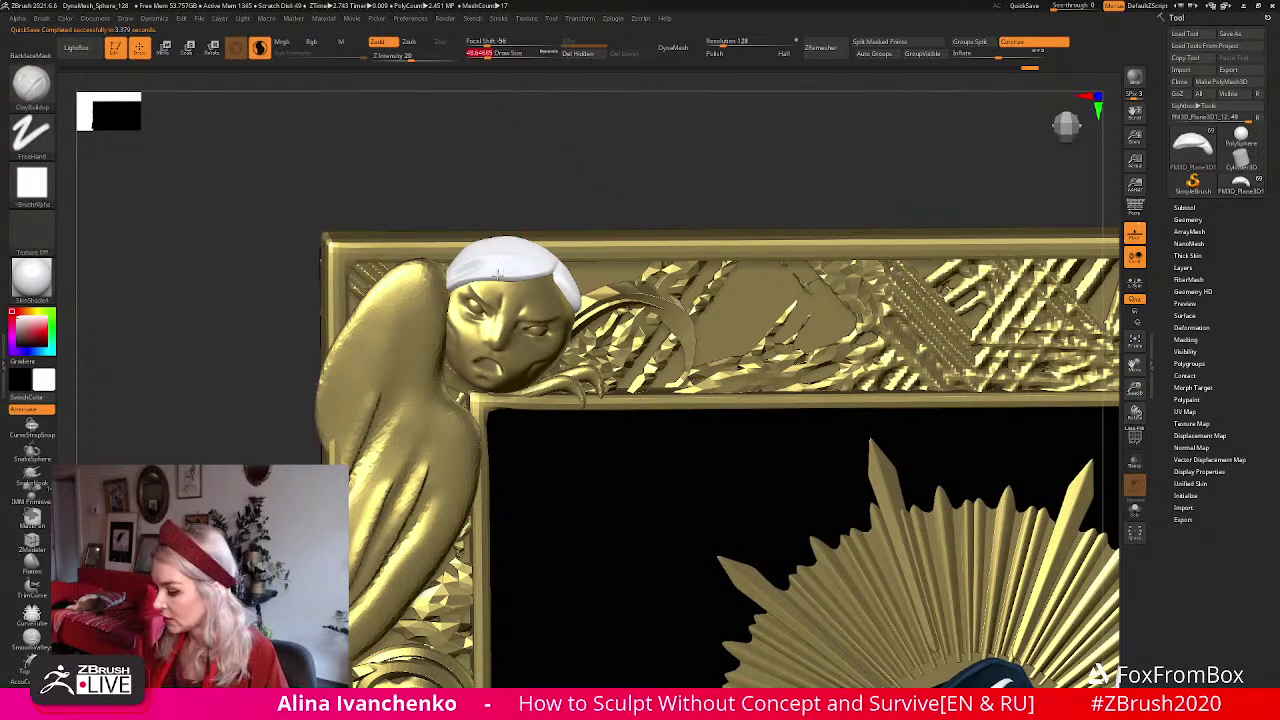
pyautogui.moveTo(489, 273); pyautogui.dragTo(550, 265)
pyautogui.keyDown('ctrl'); pyautogui.moveTo(583, 207); pyautogui.dragTo(572, 220); pyautogui.keyUp('ctrl')
pyautogui.moveTo(500, 268); pyautogui.dragTo(540, 264)
pyautogui.keyDown('alt'); pyautogui.moveTo(579, 190); pyautogui.dragTo(572, 207); pyautogui.keyUp('alt')
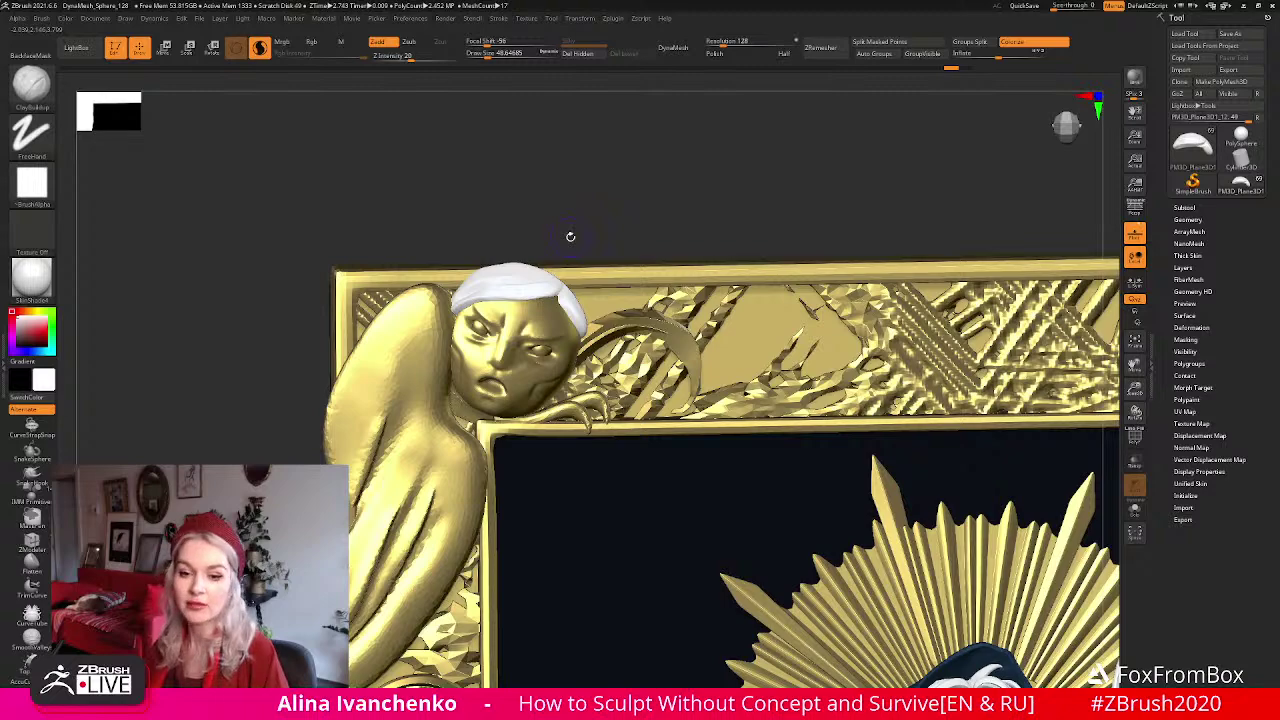
pyautogui.moveTo(569, 229)
pyautogui.mouseDown()
pyautogui.moveTo(566, 181)
pyautogui.moveTo(562, 220)
pyautogui.moveTo(518, 263)
pyautogui.mouseUp()
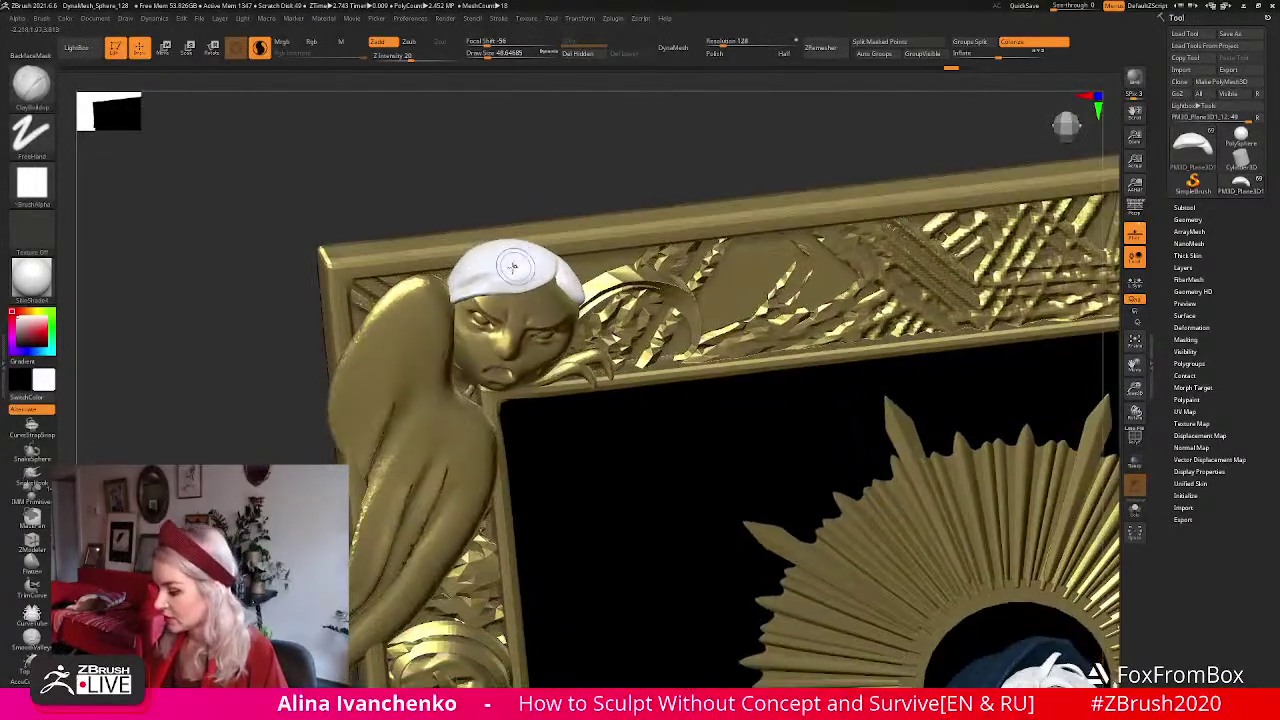
pyautogui.moveTo(554, 194)
pyautogui.mouseDown()
pyautogui.moveTo(569, 209)
pyautogui.moveTo(520, 222)
pyautogui.moveTo(536, 206)
pyautogui.mouseUp()
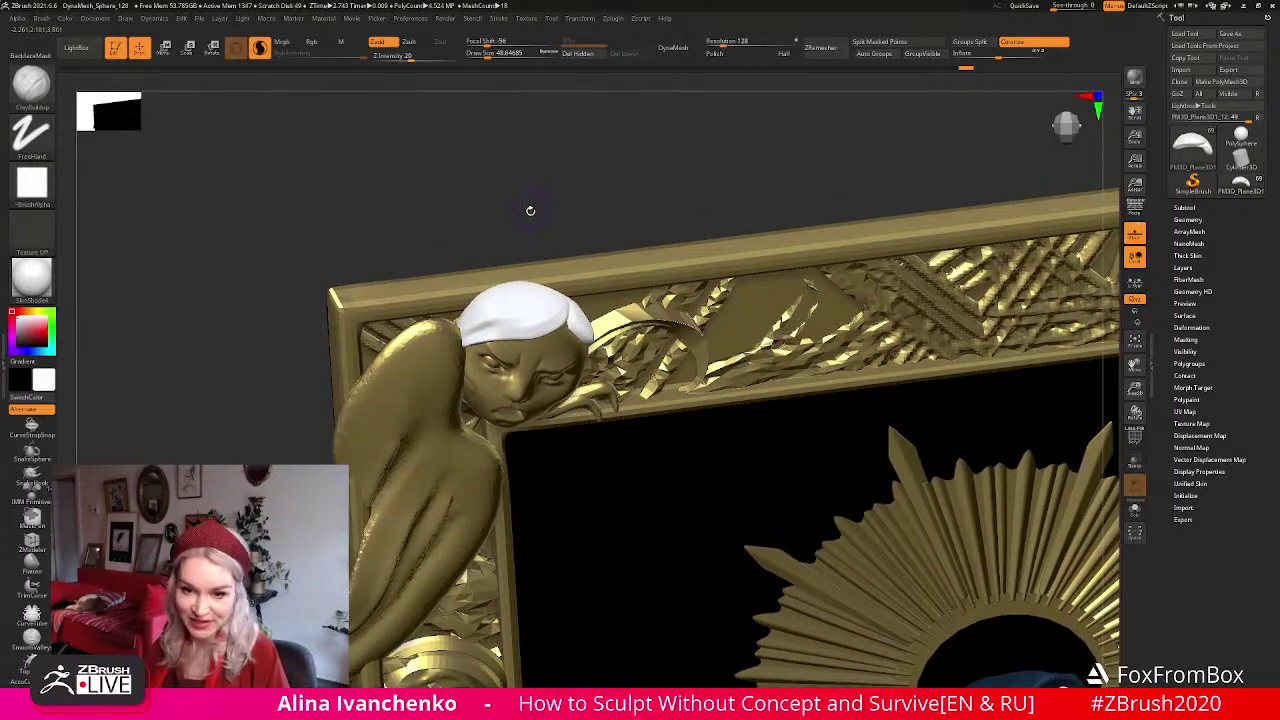
pyautogui.press('b')
pyautogui.press('d')
pyautogui.press('s')
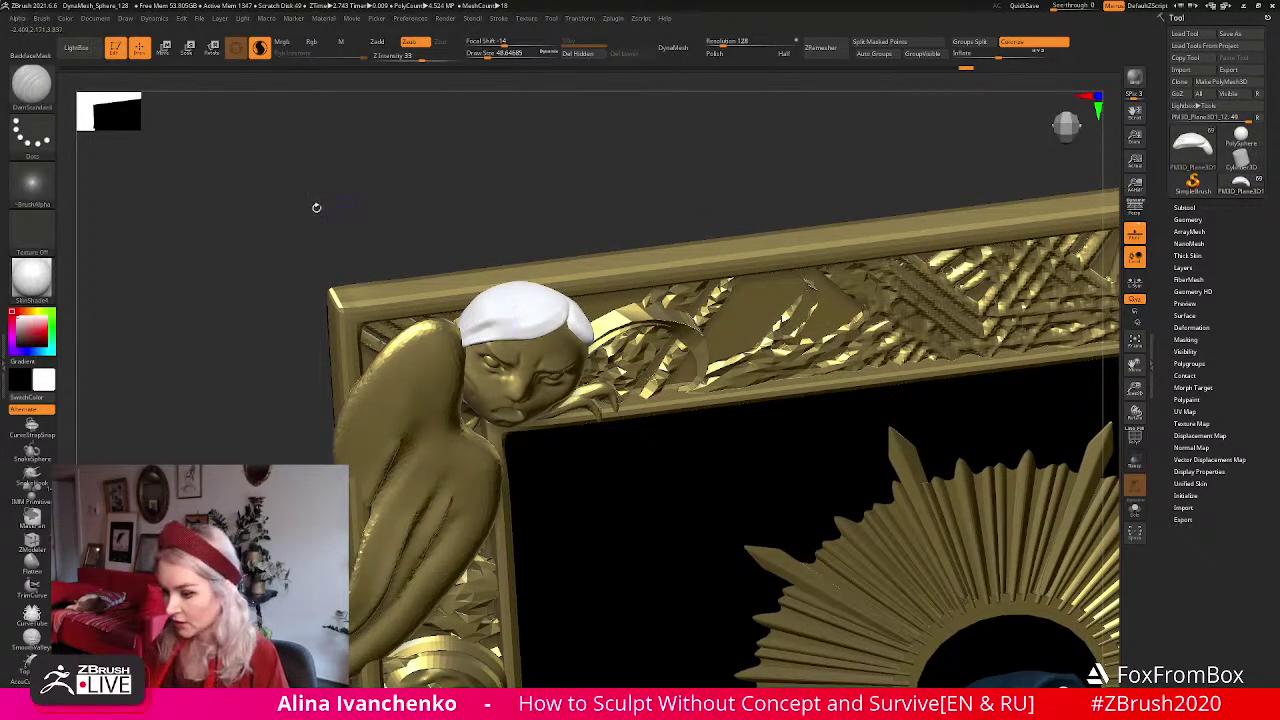
pyautogui.click(31, 85)
# Load the Slash2 brush from the Slash folder of the LightBox brush library.
pyautogui.click(75, 47)
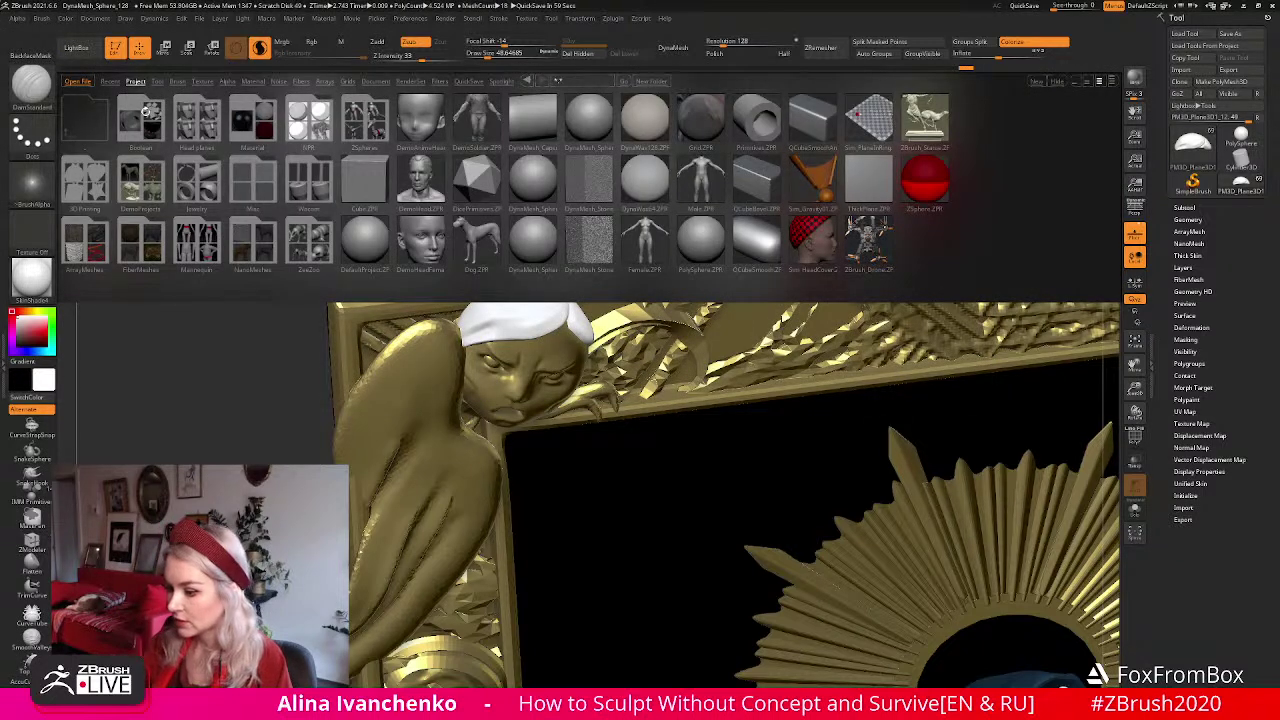
pyautogui.click(177, 81)
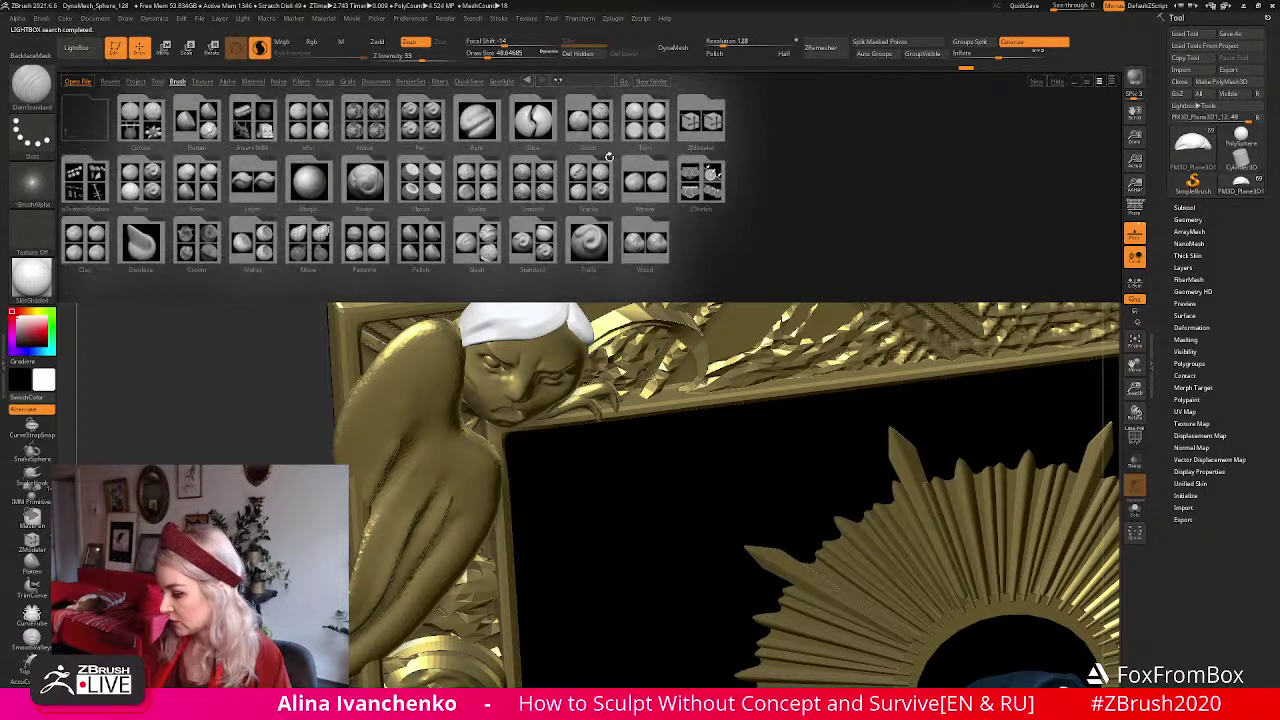
pyautogui.click(478, 243)
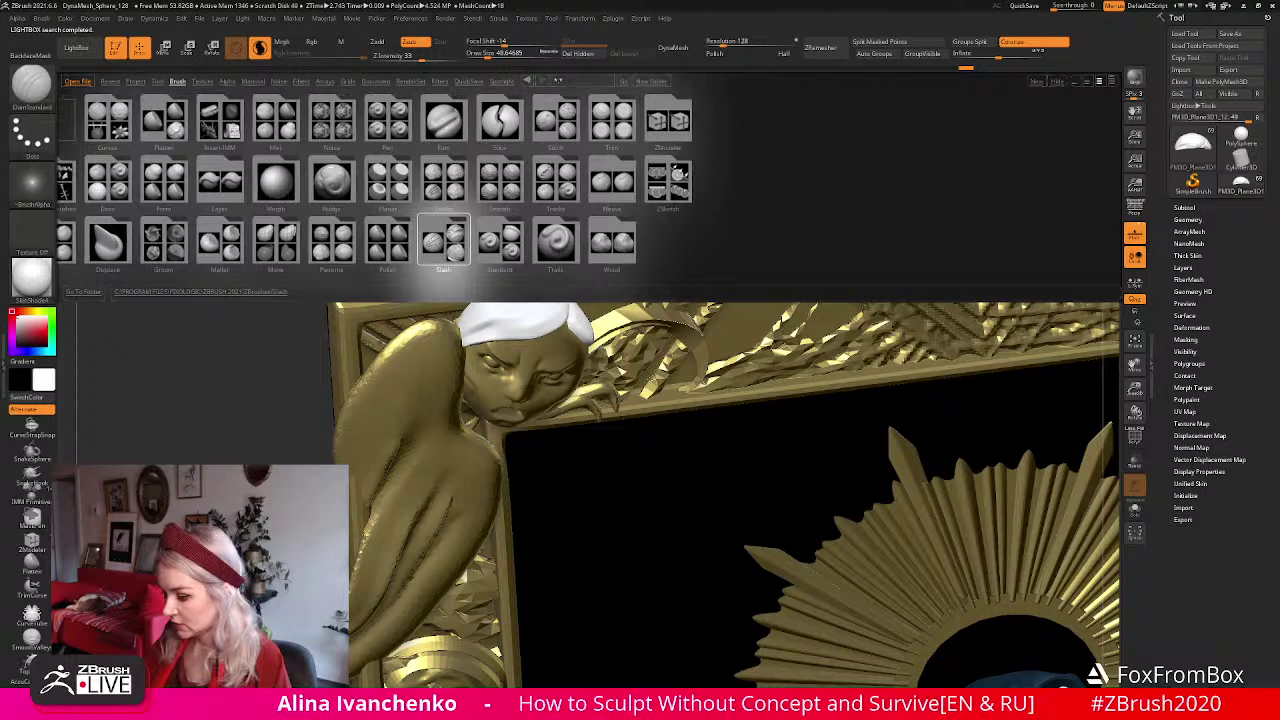
pyautogui.doubleClick(448, 241)
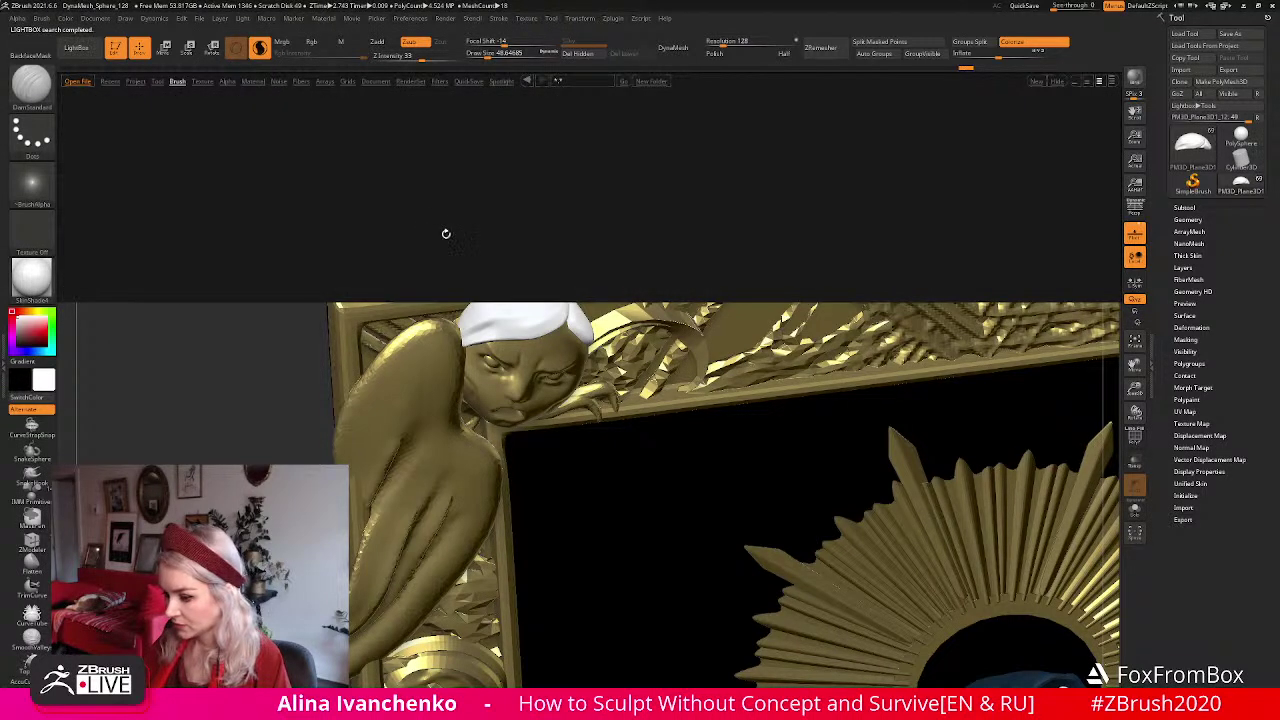
pyautogui.doubleClick(92, 243)
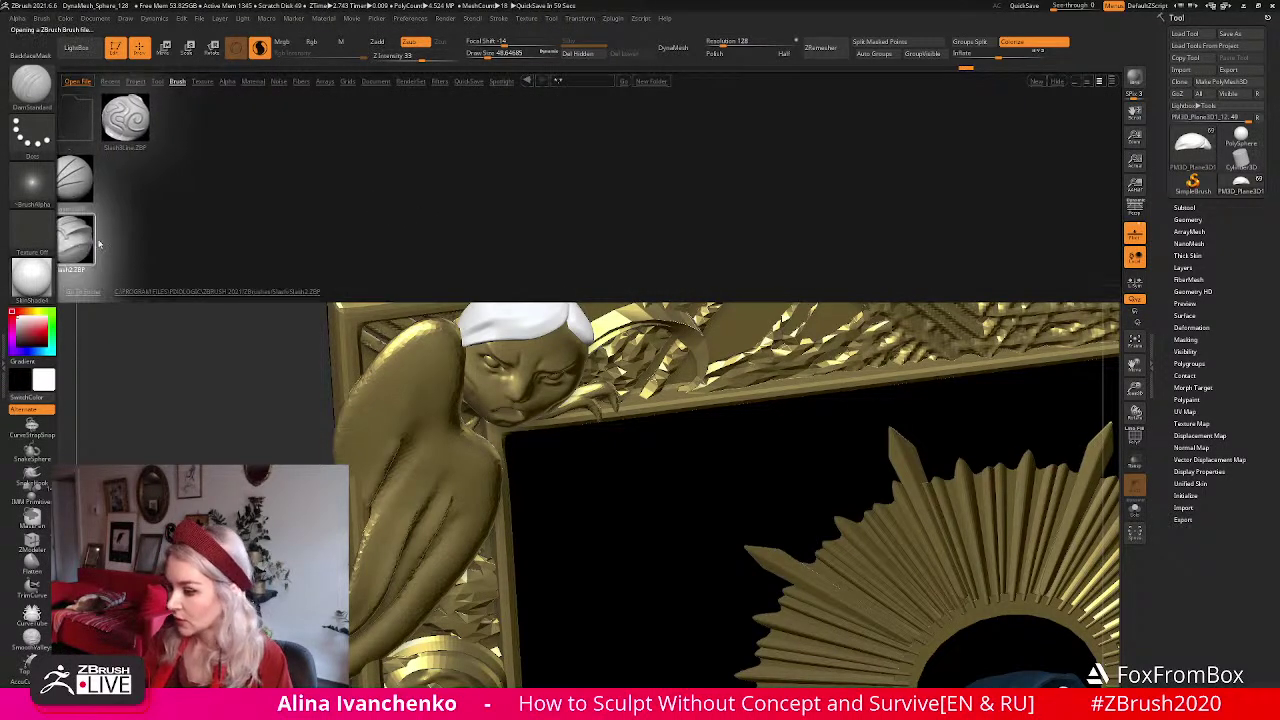
# Try a Slash2 stroke across the front of the hair cap at Z intensity 31.
pyautogui.moveTo(483, 149)
pyautogui.mouseDown()
pyautogui.moveTo(529, 163)
pyautogui.moveTo(463, 301)
pyautogui.mouseUp()
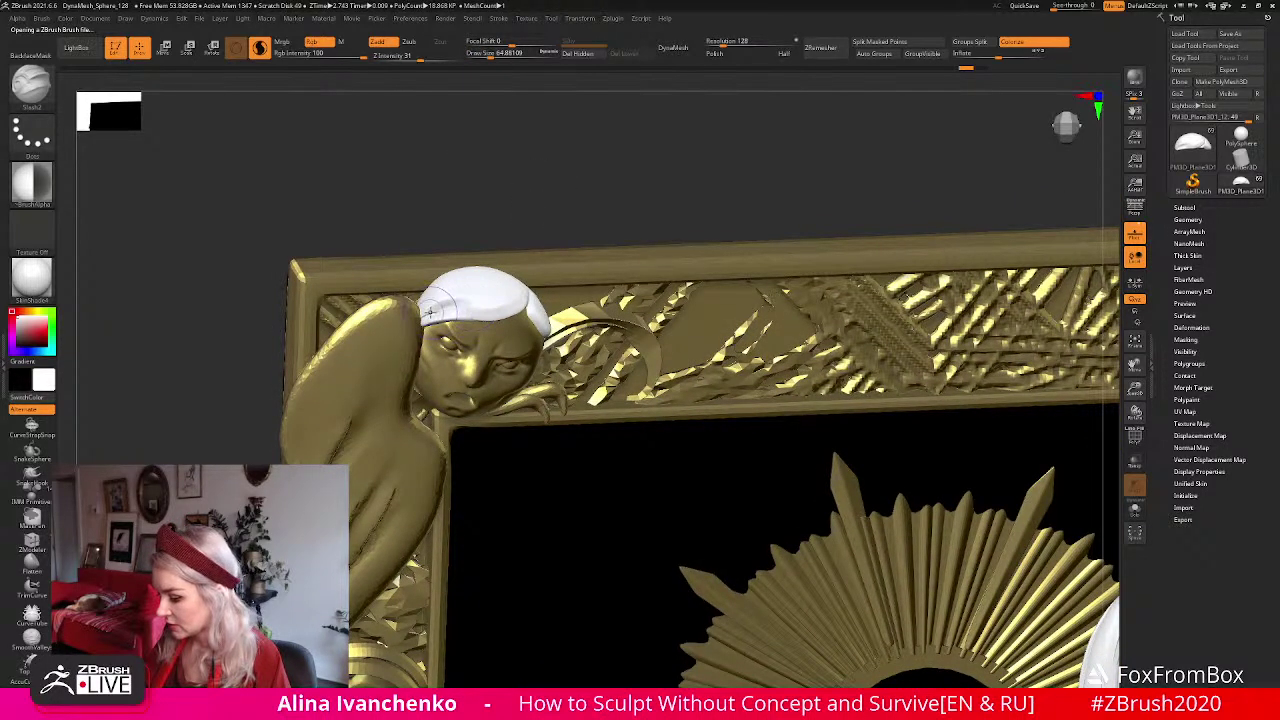
pyautogui.press('b')
pyautogui.press('m')
pyautogui.press('t')
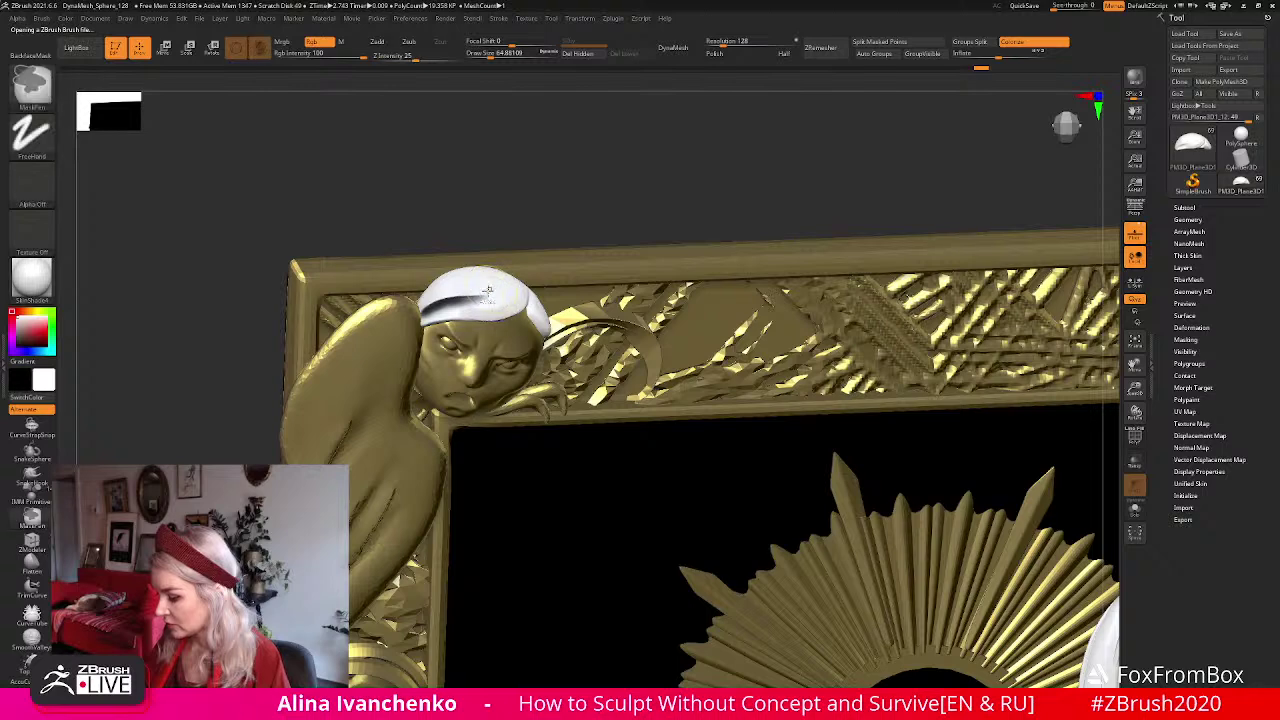
pyautogui.moveTo(535, 218)
pyautogui.mouseDown()
pyautogui.moveTo(553, 204)
pyautogui.moveTo(548, 228)
pyautogui.mouseUp()
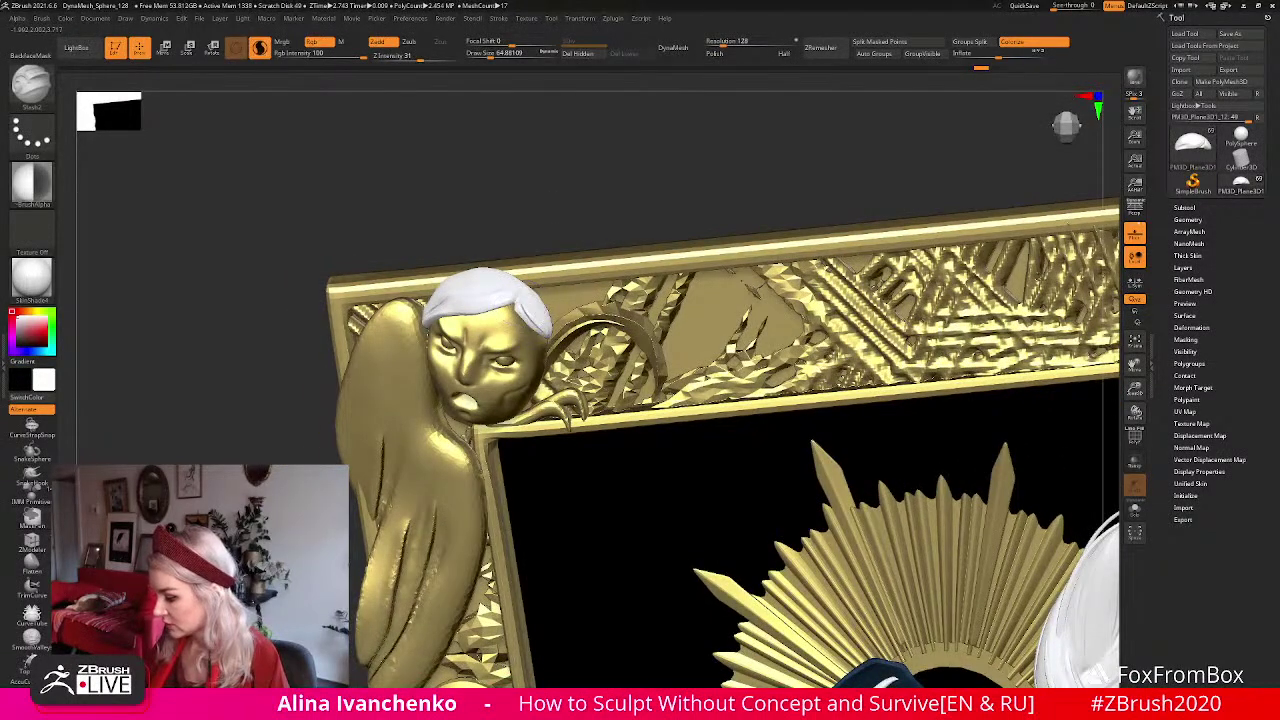
# Set Slash2 to Z intensity 15 and draw size about 120, and carve soft hair strands into the cap.
pyautogui.moveTo(400, 57); pyautogui.dragTo(383, 57)
pyautogui.moveTo(515, 57); pyautogui.dragTo(522, 56)
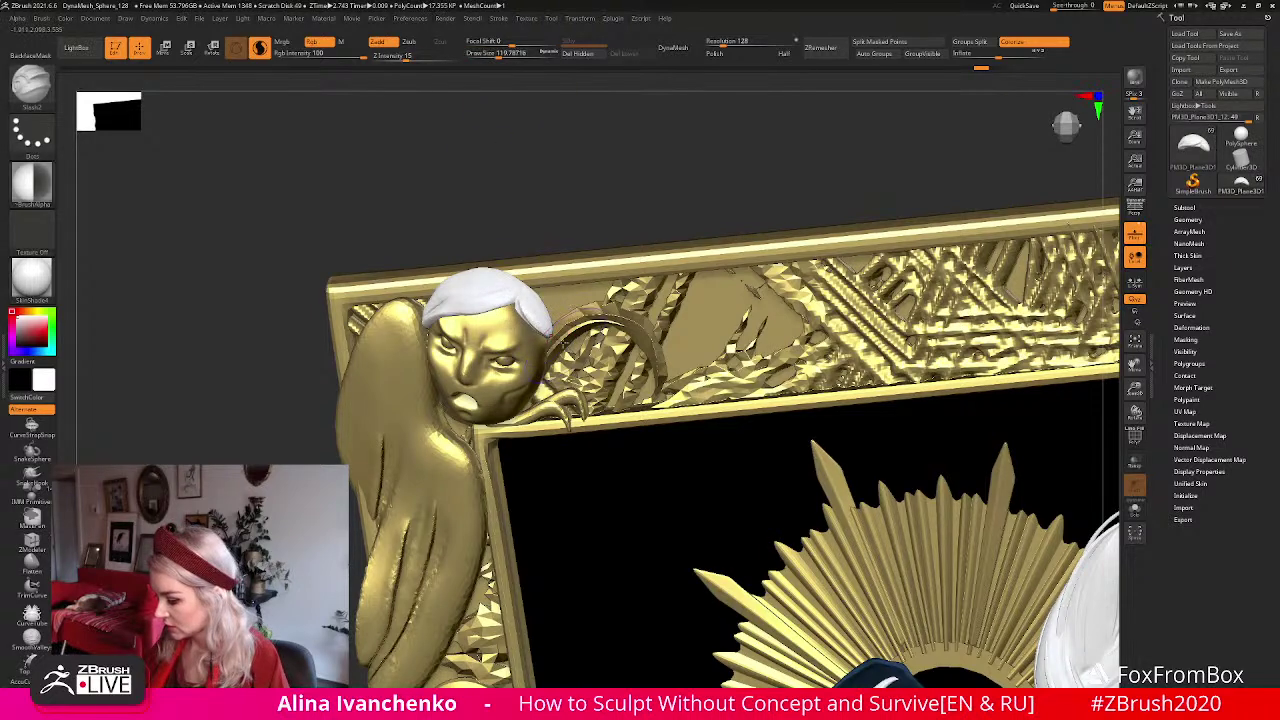
pyautogui.moveTo(560, 209); pyautogui.dragTo(526, 249)
pyautogui.moveTo(453, 299); pyautogui.dragTo(474, 282)
pyautogui.moveTo(534, 234)
pyautogui.mouseDown()
pyautogui.moveTo(562, 222)
pyautogui.moveTo(533, 232)
pyautogui.mouseUp()
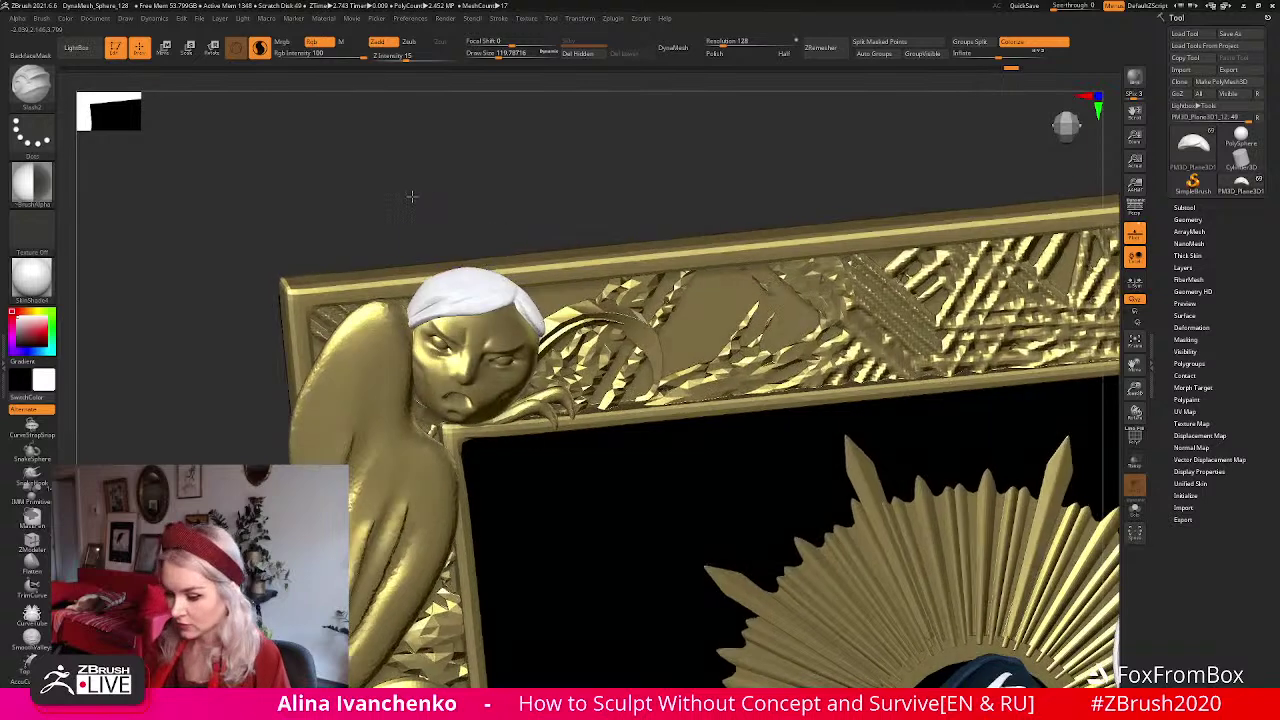
# Choose the Gold material for the hair cap.
pyautogui.moveTo(412, 197); pyautogui.dragTo(154, 257)
pyautogui.click(30, 274)
pyautogui.click(45, 278)
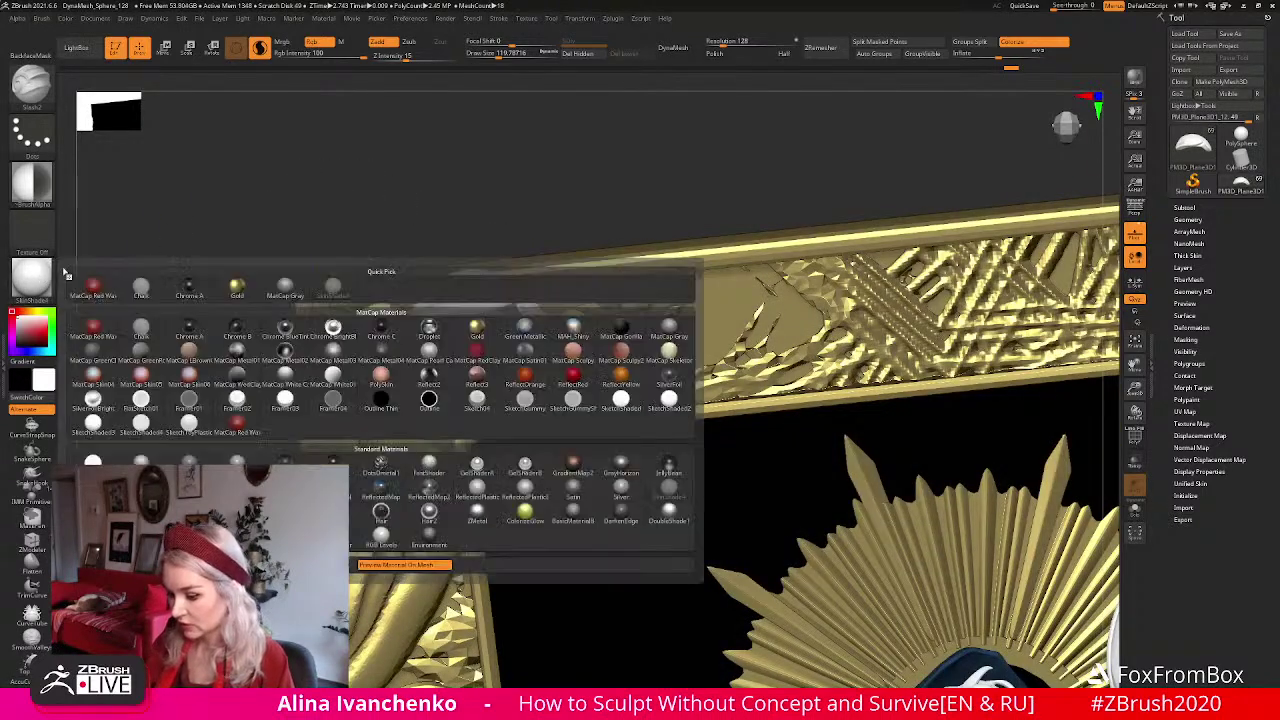
pyautogui.click(55, 268)
pyautogui.click(45, 276)
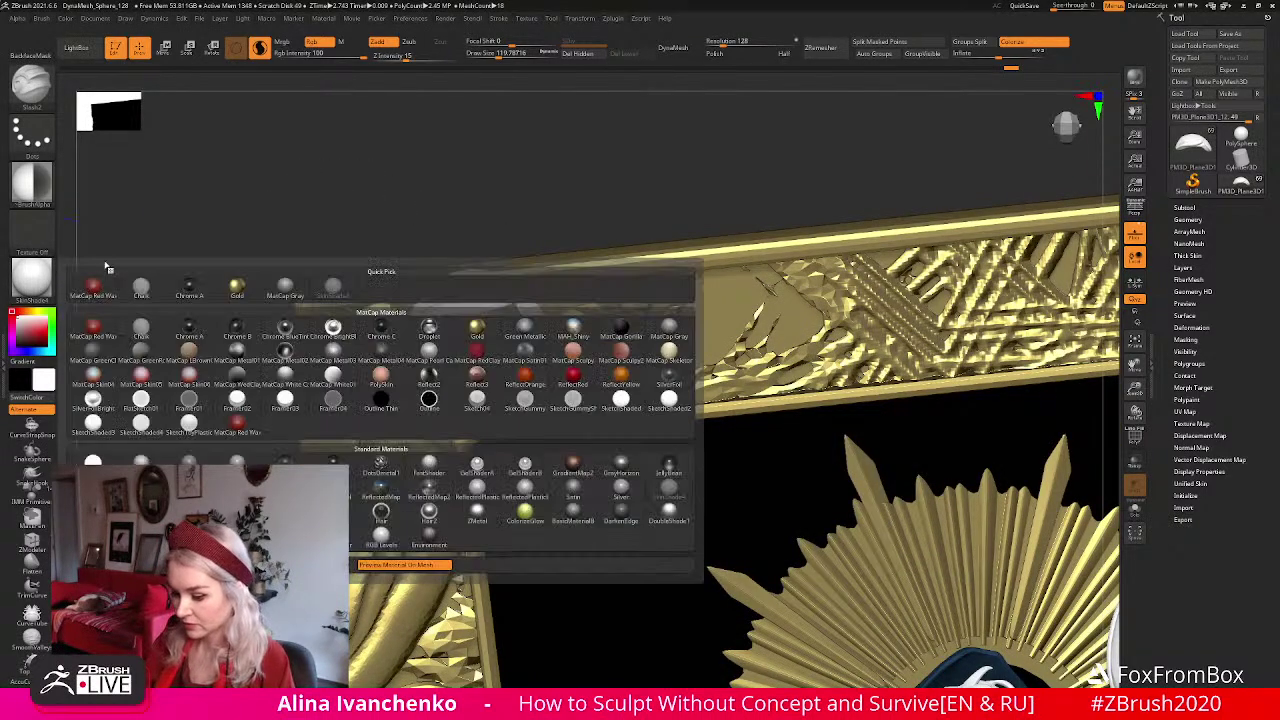
pyautogui.click(236, 288)
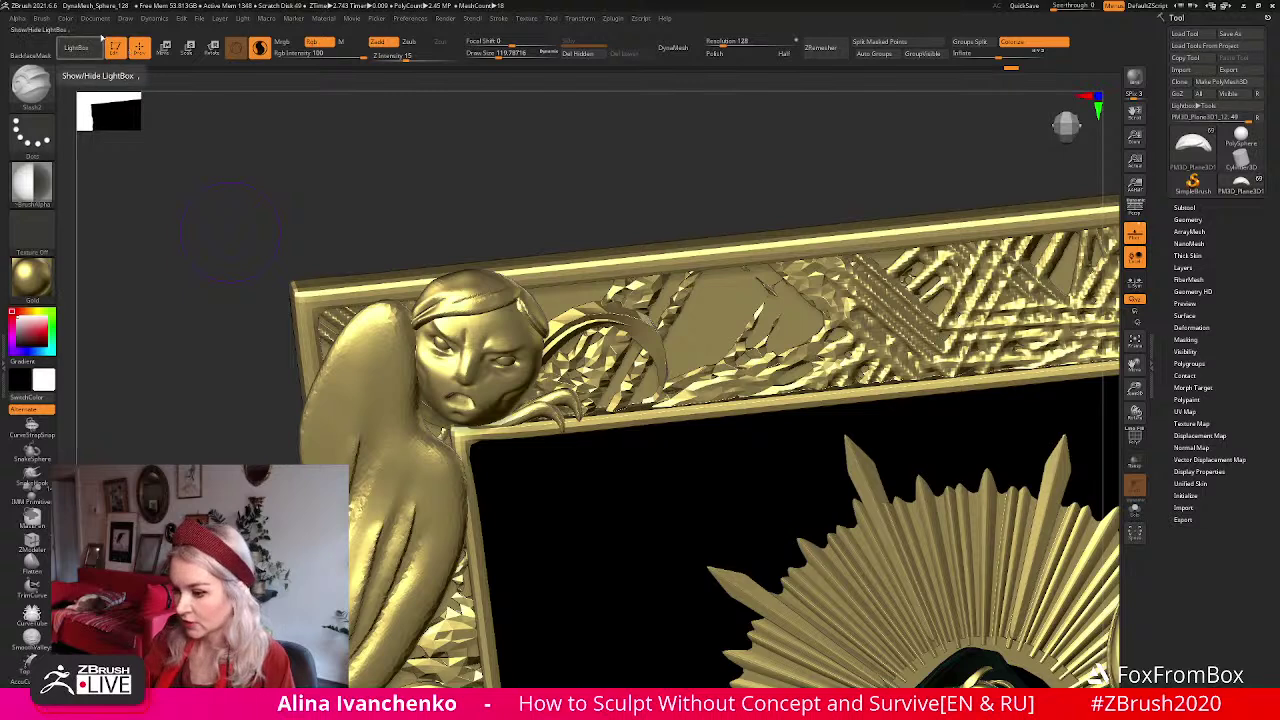
# Enable Mrgb and fill the hair cap object with the Gold material and white colour.
pyautogui.click(65, 19)
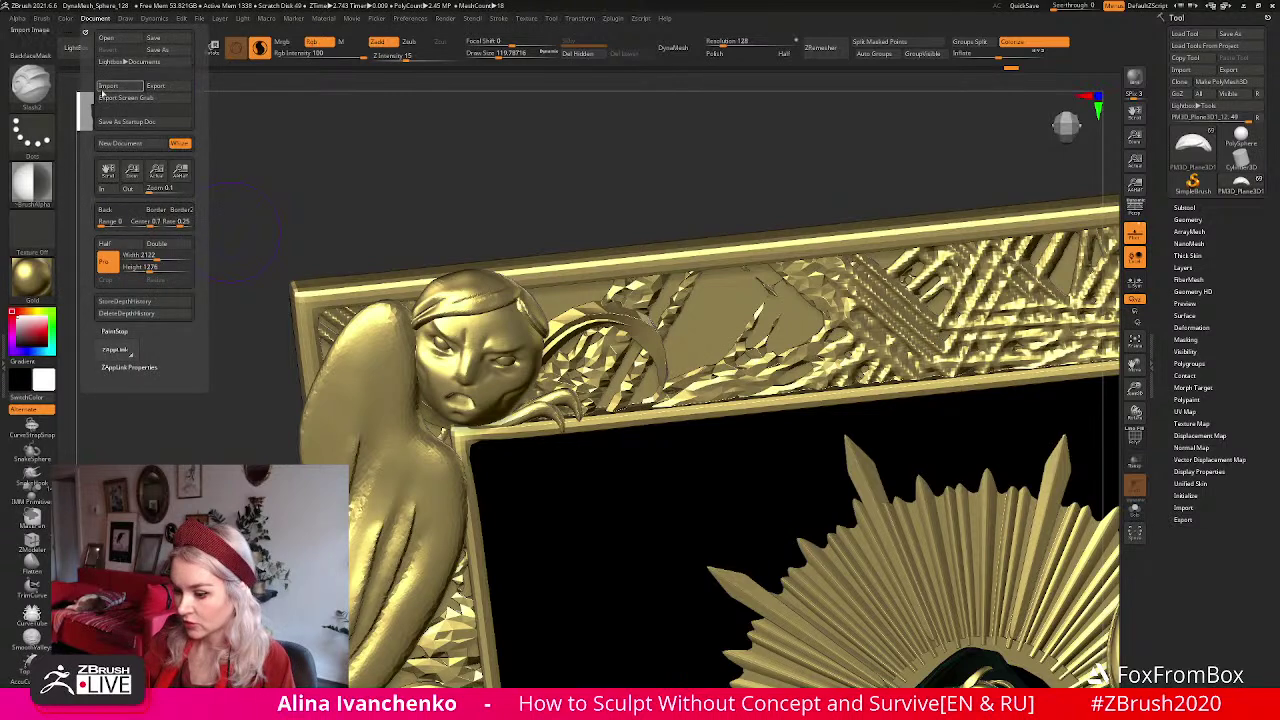
pyautogui.click(65, 19)
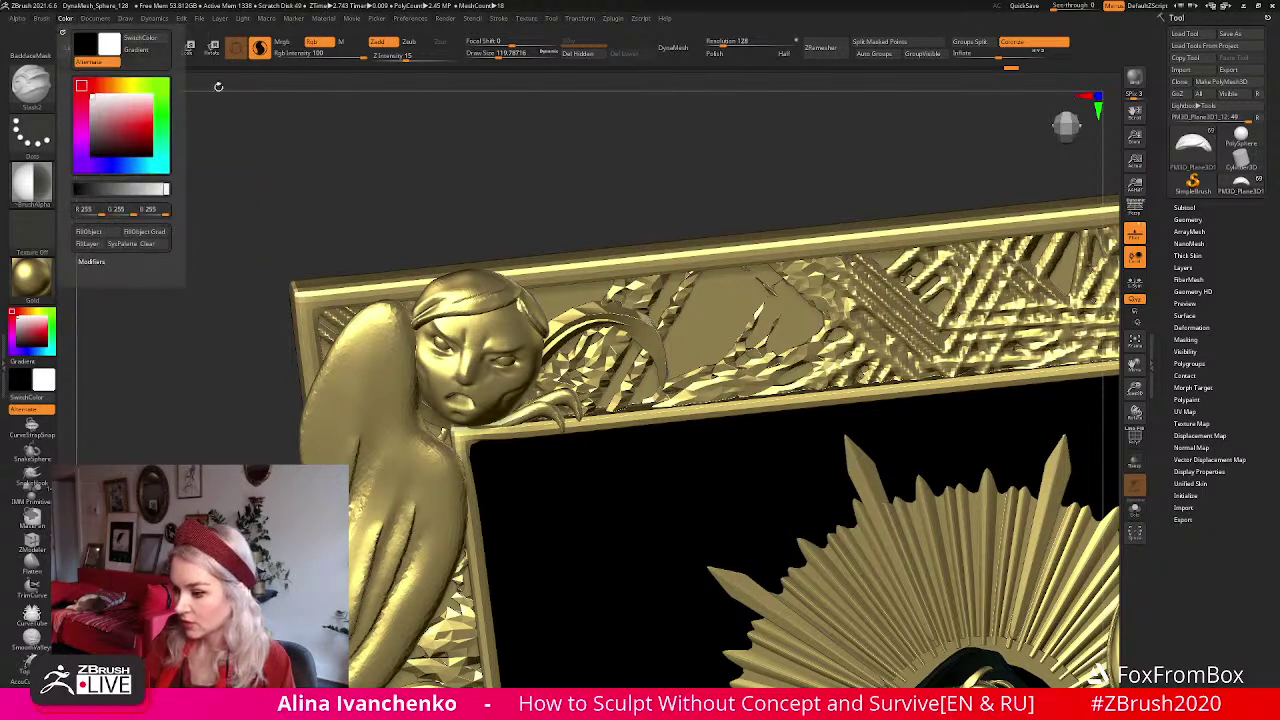
pyautogui.click(285, 42)
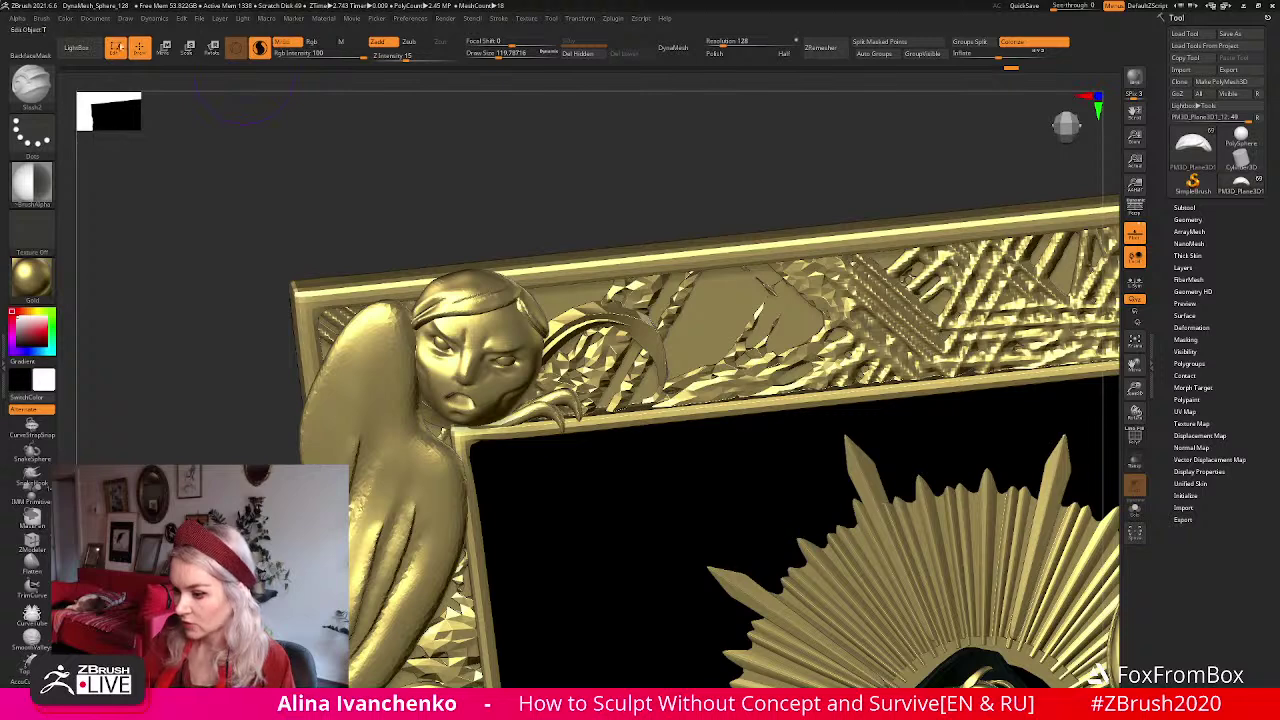
pyautogui.click(65, 19)
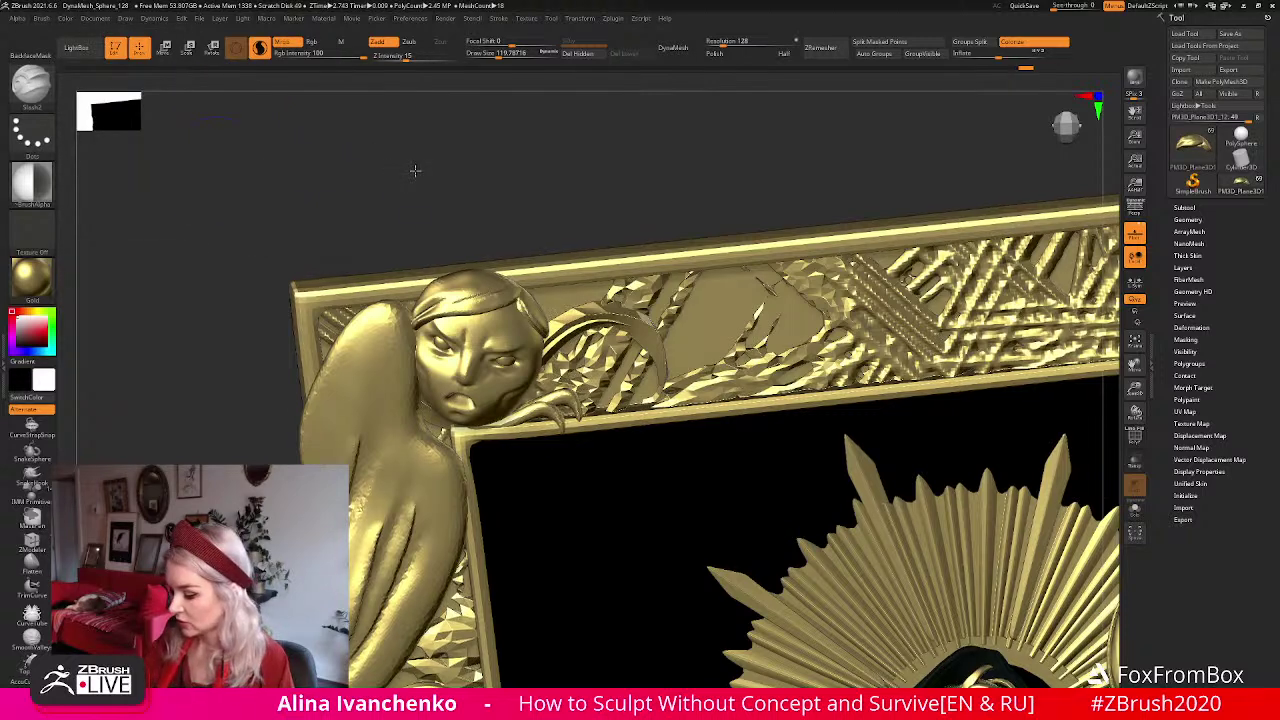
# Choose the SkinShade4 material and deepen the strand creases at the side of the hair cap with DamStandard at draw size about 37.
pyautogui.click(36, 279)
pyautogui.click(669, 487)
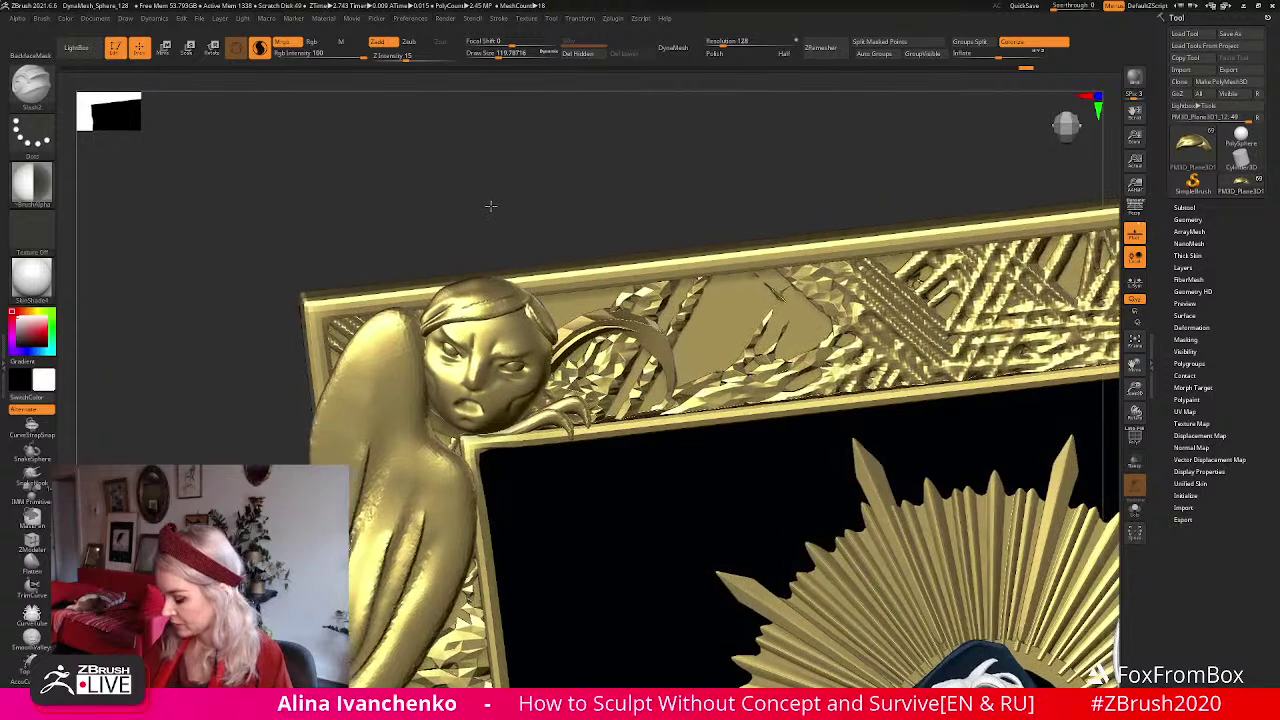
pyautogui.press('b')
pyautogui.press('d')
pyautogui.press('s')
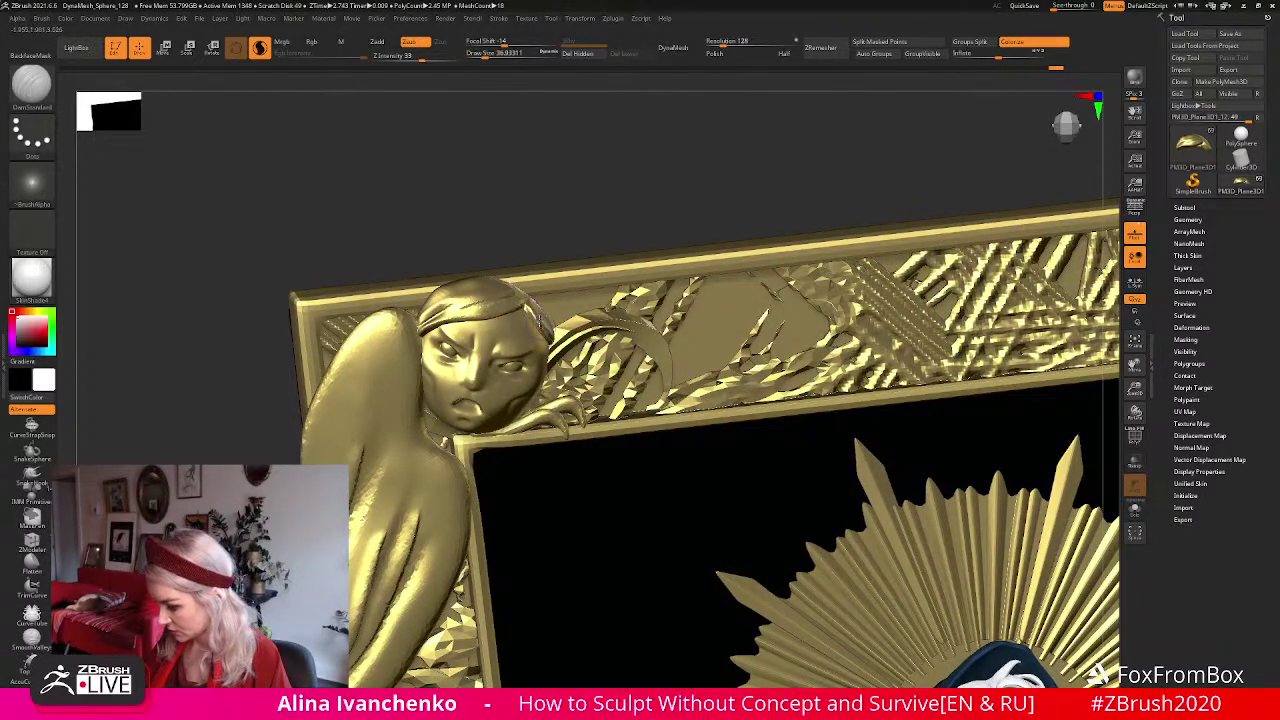
pyautogui.moveTo(529, 223); pyautogui.dragTo(520, 224)
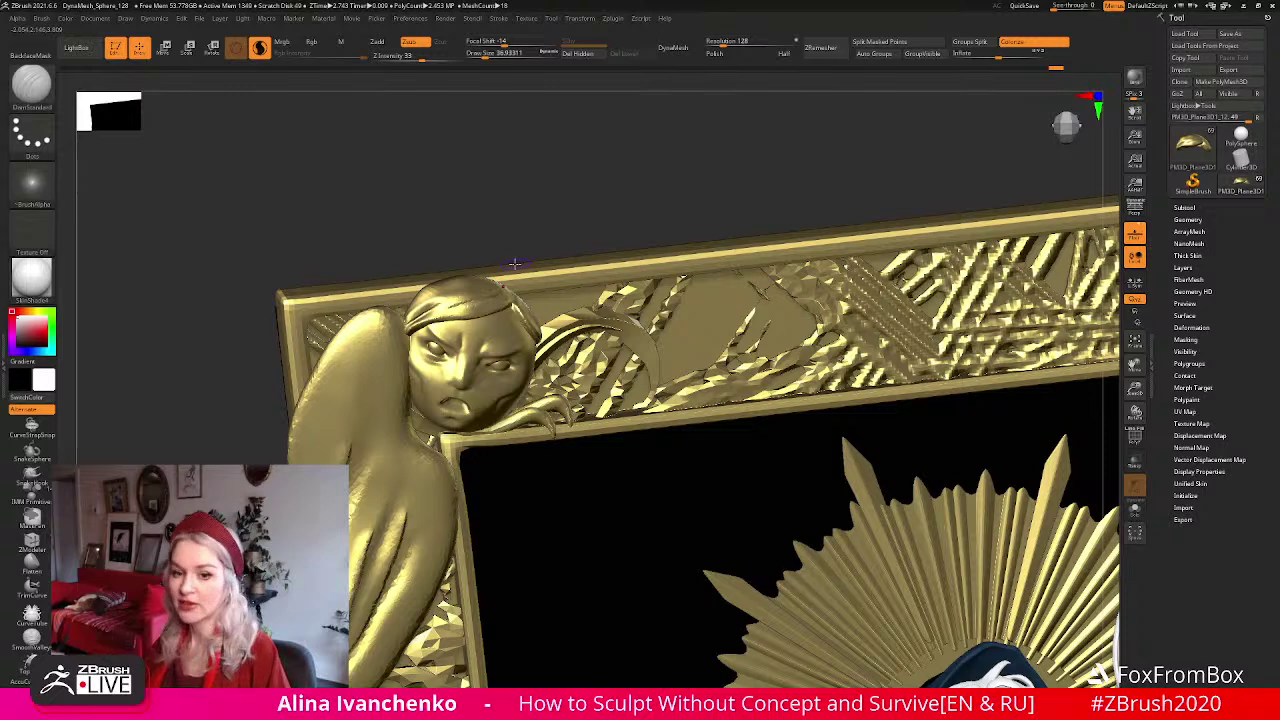
pyautogui.moveTo(529, 218)
pyautogui.mouseDown()
pyautogui.moveTo(548, 216)
pyautogui.moveTo(554, 198)
pyautogui.mouseUp()
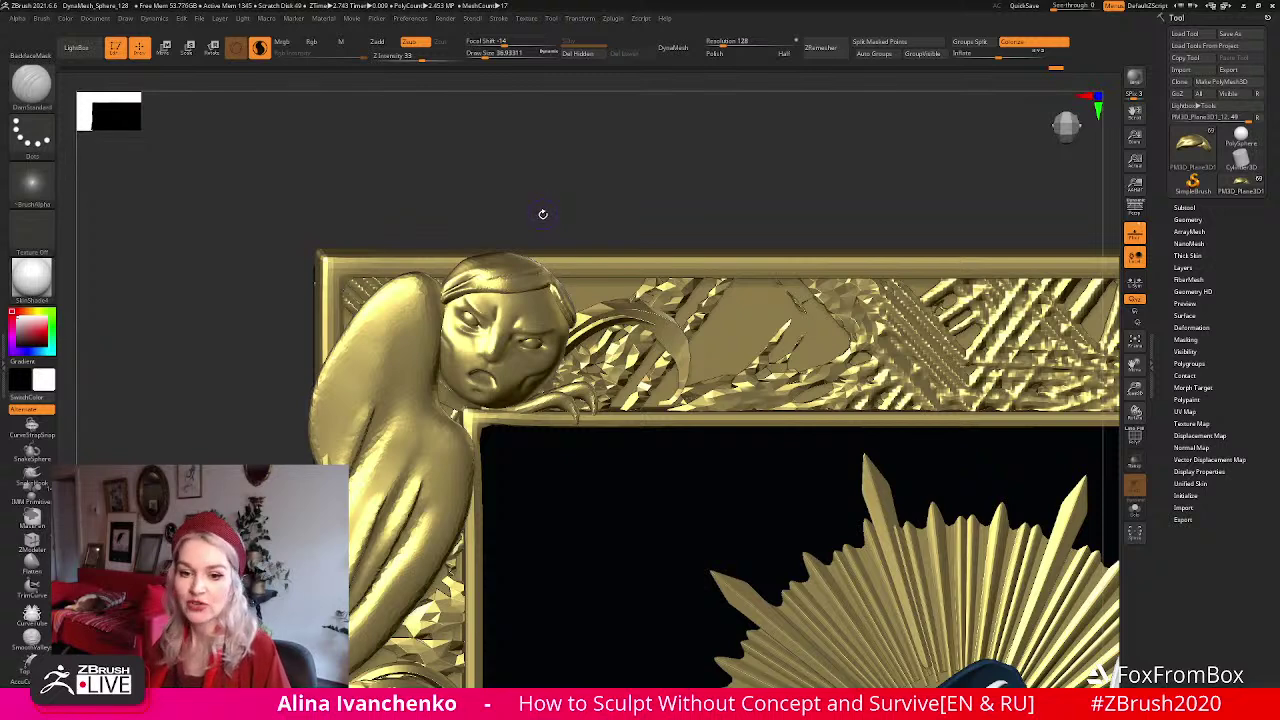
# Reshape the side of the hair cap around the face with the Move brush at draw size about 83.
pyautogui.moveTo(544, 206); pyautogui.dragTo(536, 222)
pyautogui.press('b')
pyautogui.press('m')
pyautogui.press('v')
pyautogui.moveTo(484, 53); pyautogui.dragTo(500, 53)
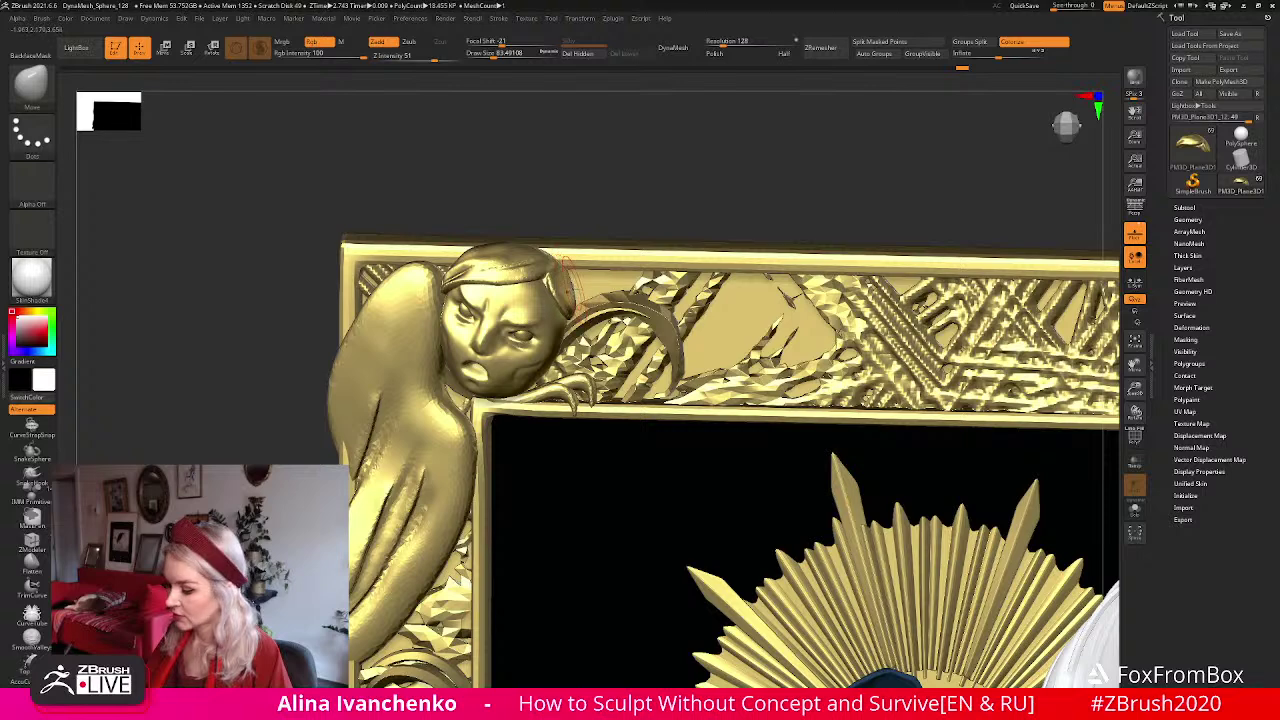
pyautogui.moveTo(589, 180); pyautogui.dragTo(573, 201)
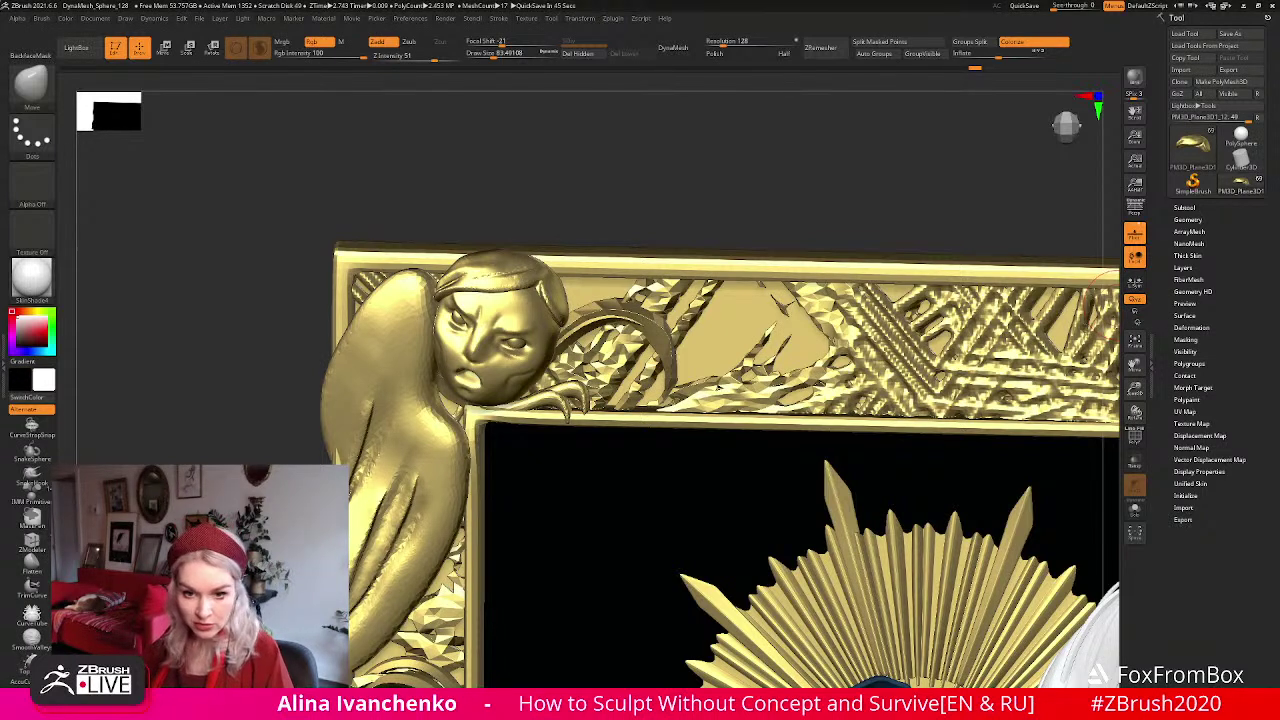
pyautogui.moveTo(615, 199); pyautogui.dragTo(627, 225)
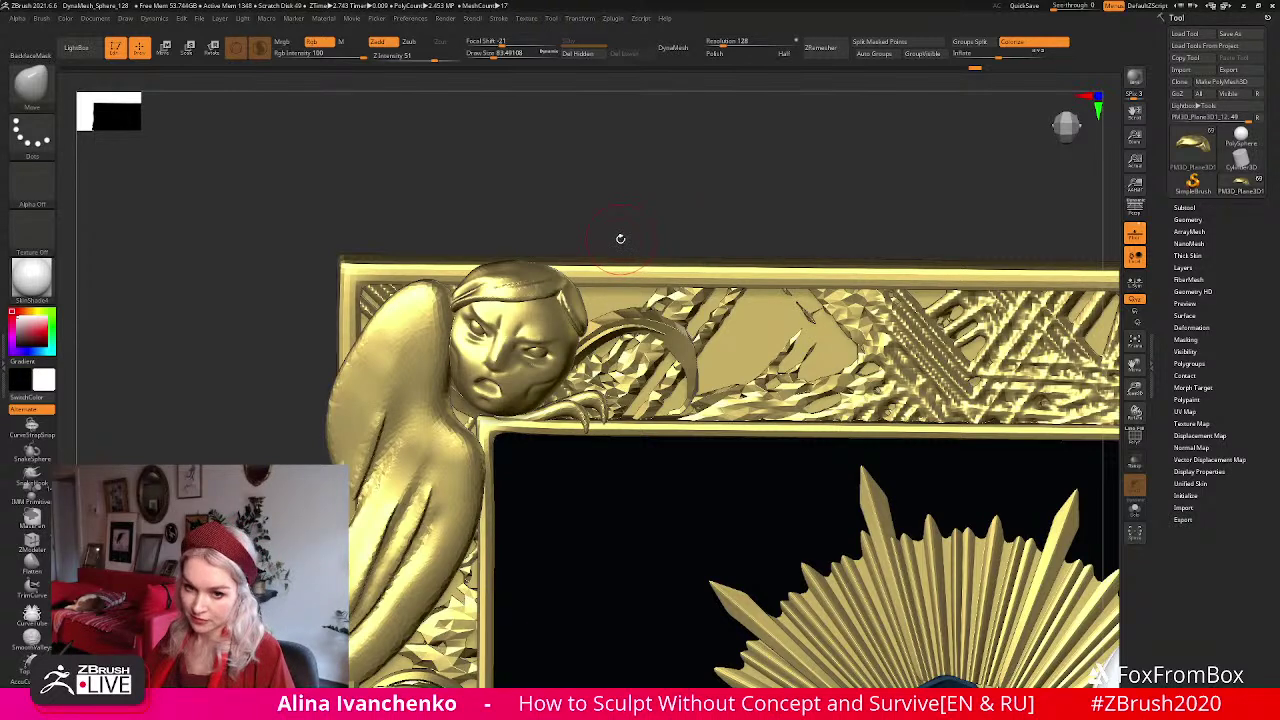
pyautogui.moveTo(606, 214); pyautogui.dragTo(580, 232)
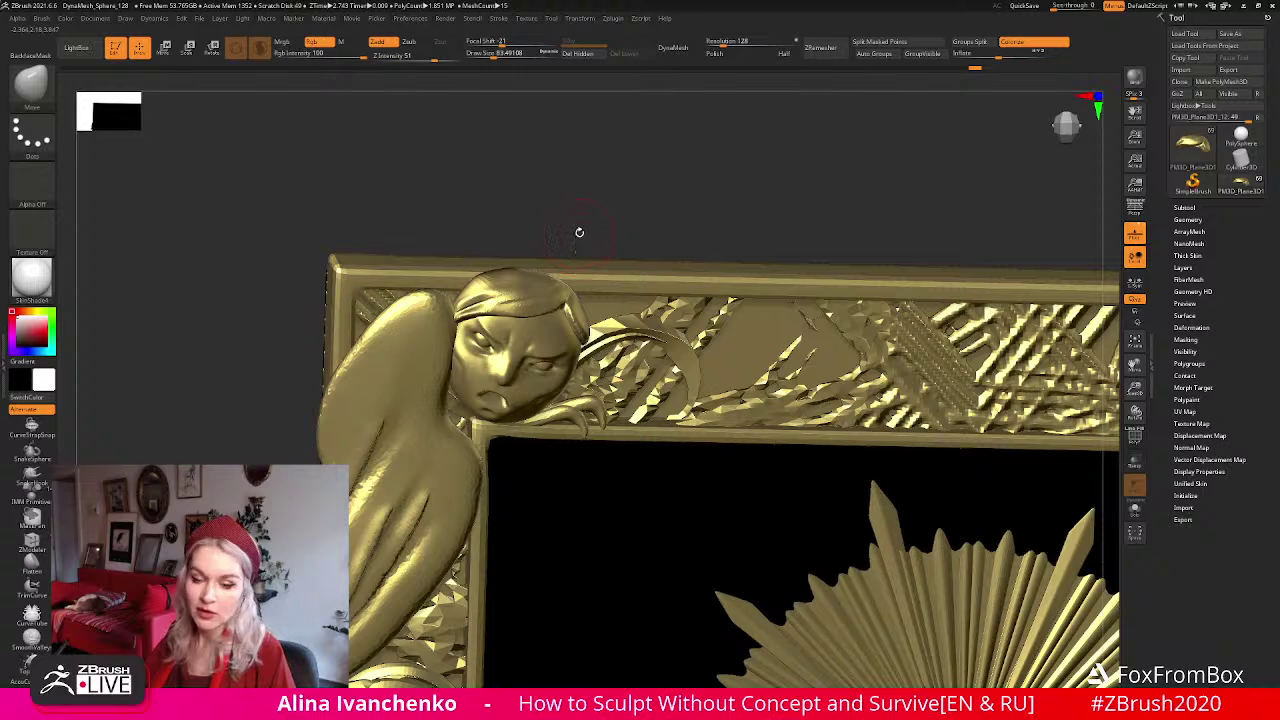
# Flatten the front surface of the hair cap with the Planes brush at draw size about 59.
pyautogui.click(40, 567)
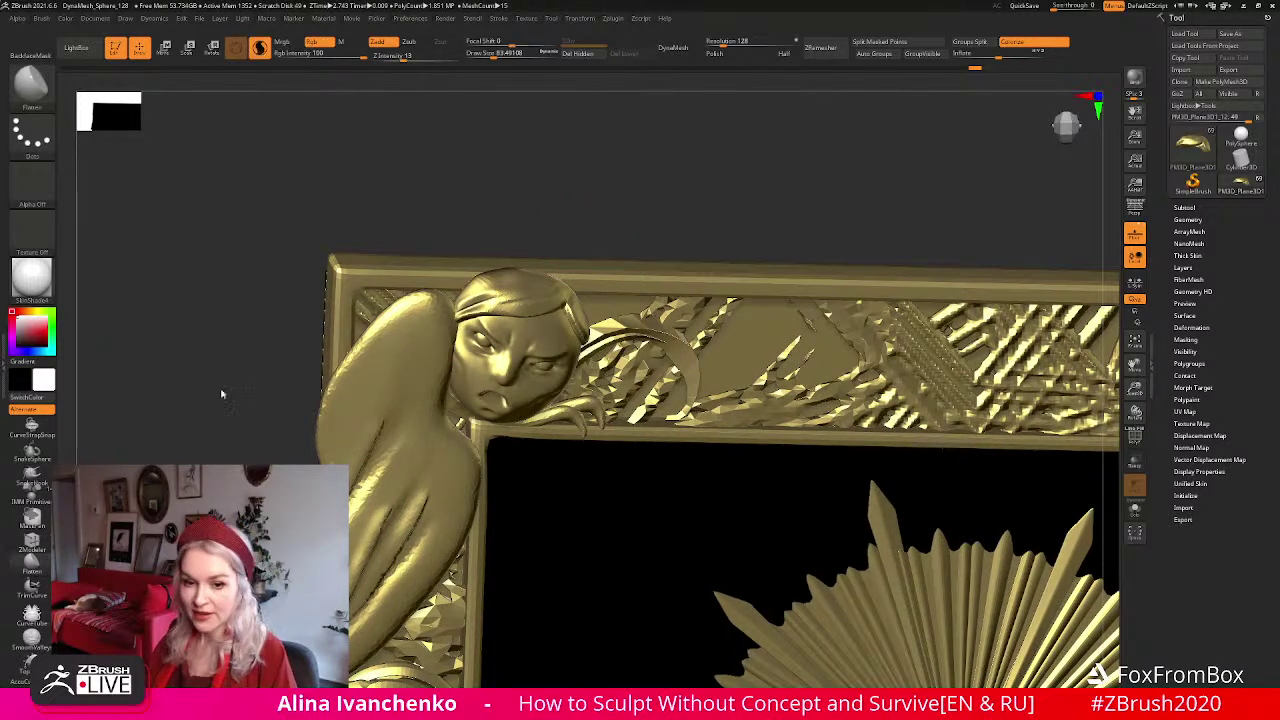
pyautogui.moveTo(569, 177); pyautogui.dragTo(570, 199)
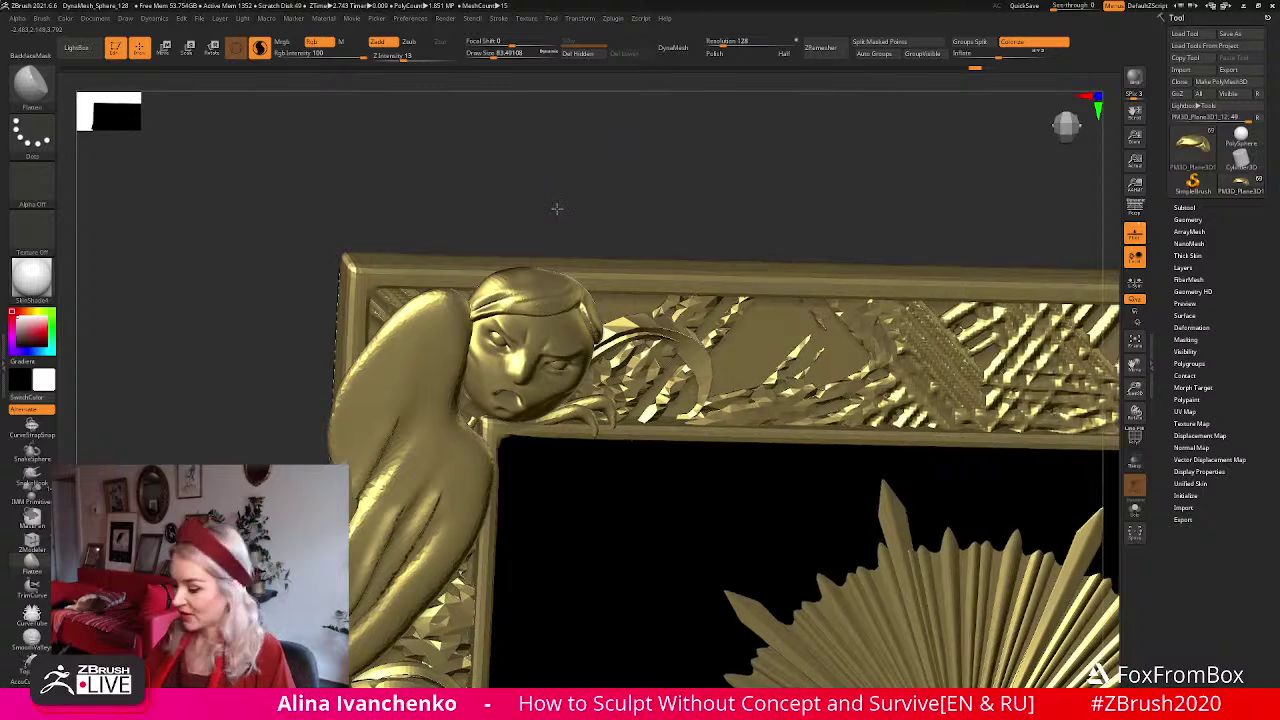
pyautogui.press('[')
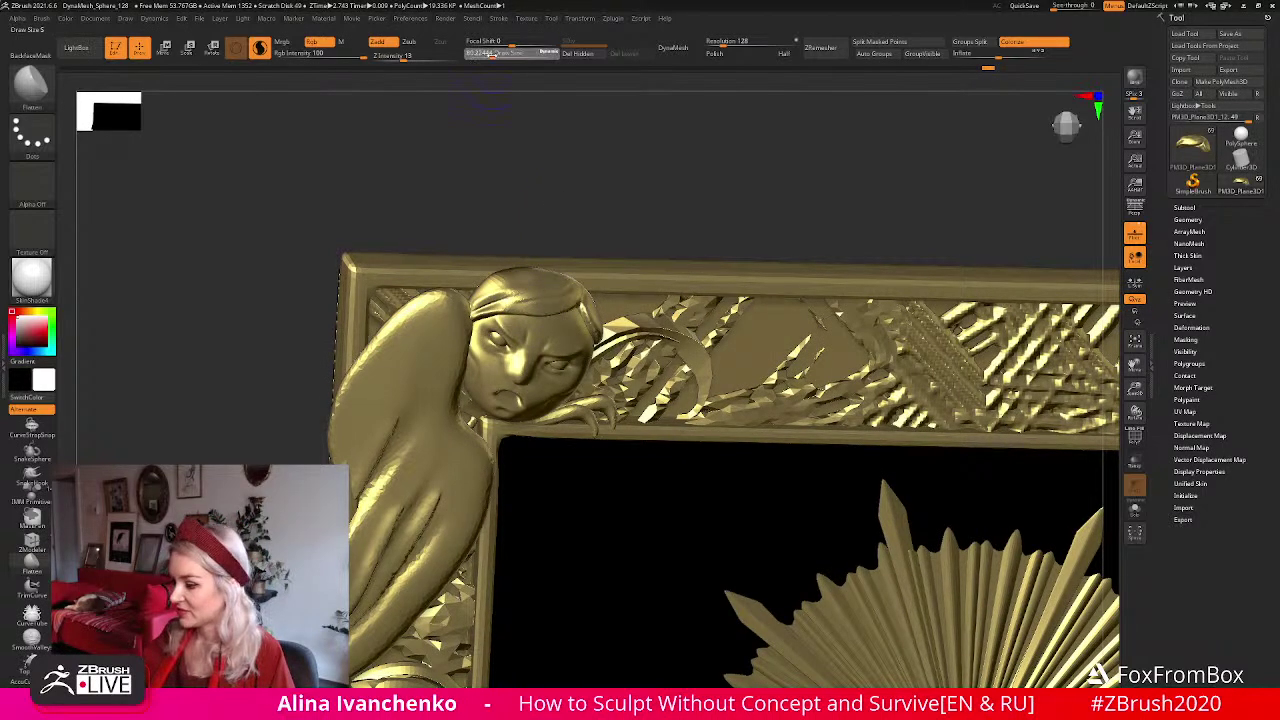
pyautogui.hotkey('shift', 'd')
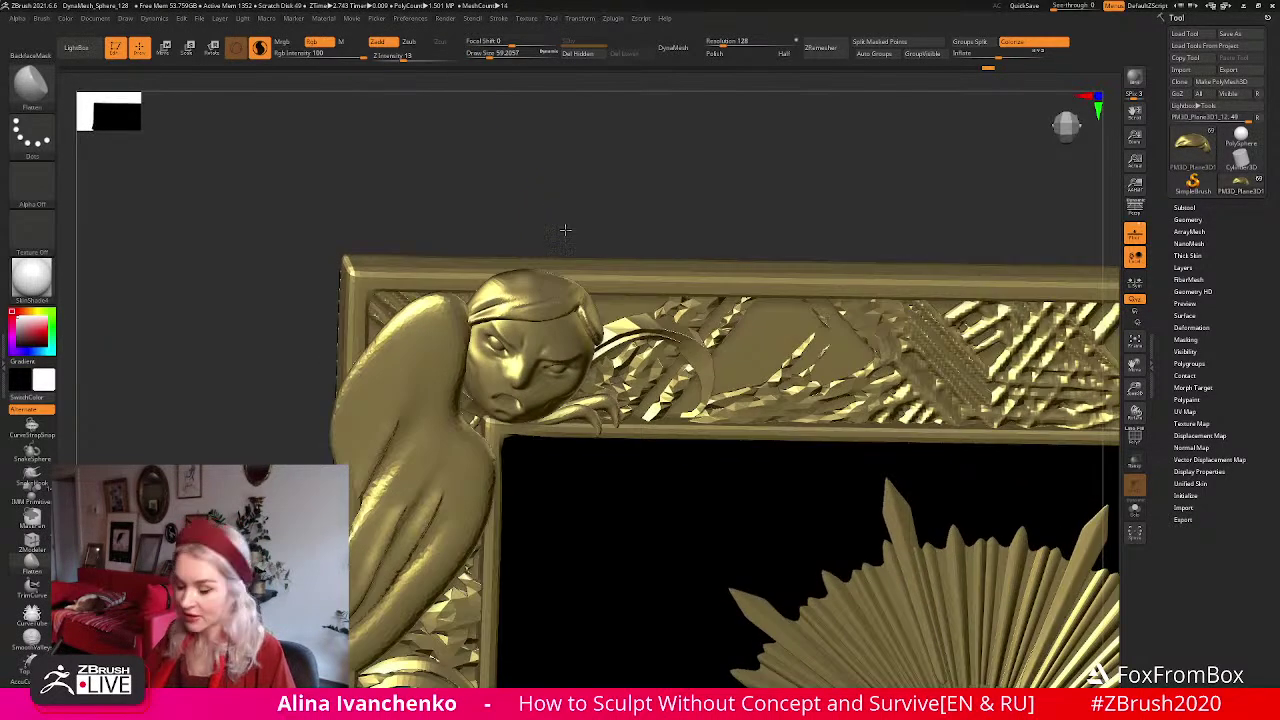
pyautogui.press('d')
pyautogui.moveTo(589, 240); pyautogui.dragTo(591, 180)
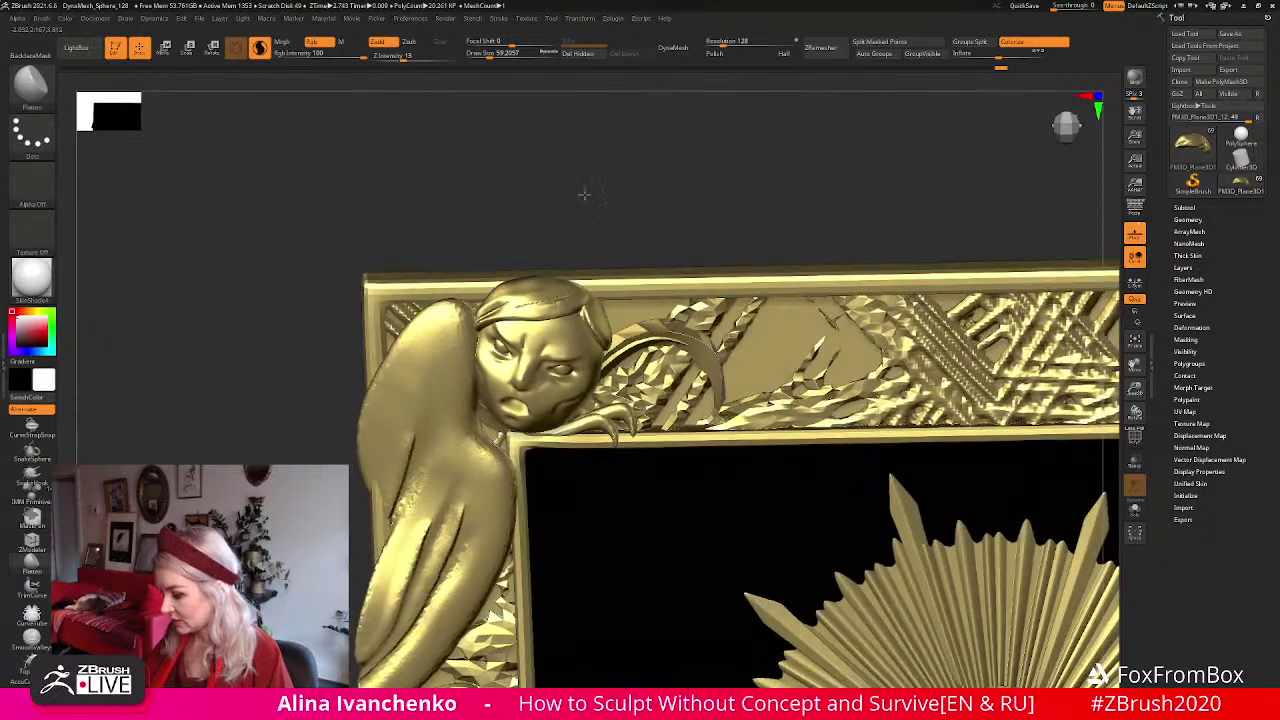
pyautogui.moveTo(566, 231); pyautogui.dragTo(532, 234)
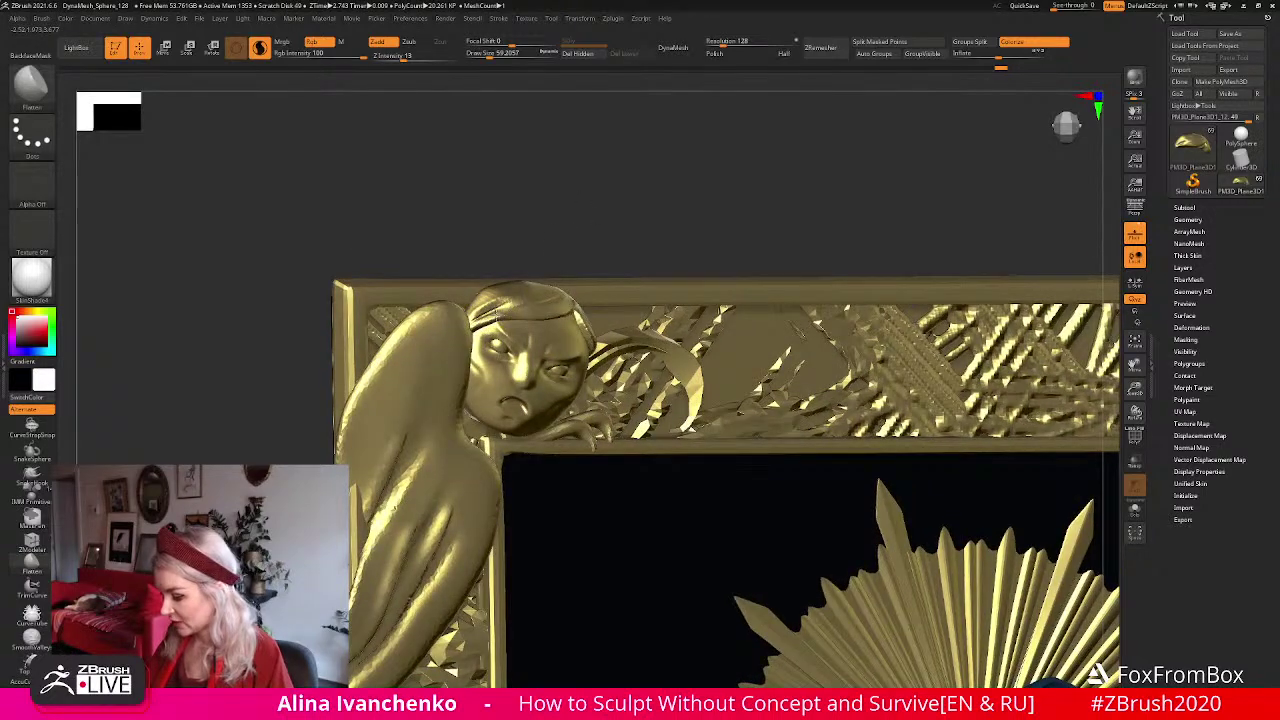
pyautogui.moveTo(614, 234); pyautogui.dragTo(654, 199)
# Select the gold corner figure's wing and reshape its shoulder and edge beside the head with the Move brush at draw size about 182.
pyautogui.keyDown('alt'); pyautogui.click(434, 303); pyautogui.keyUp('alt')
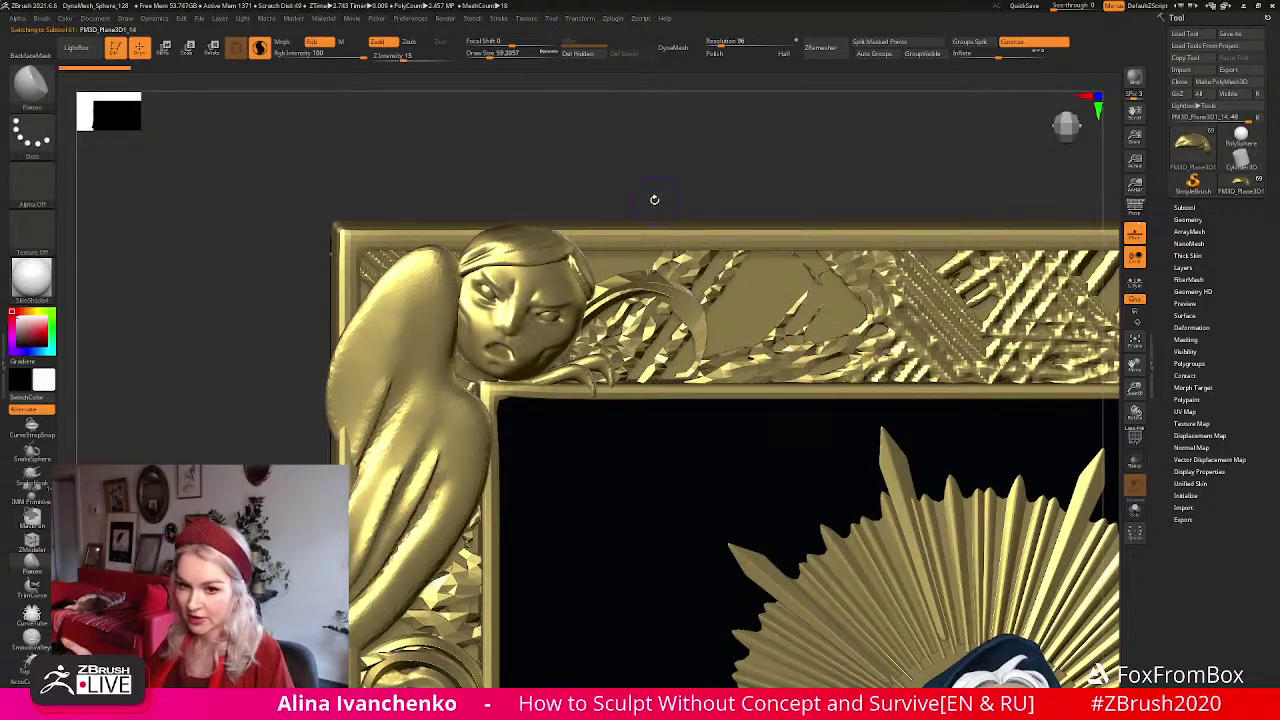
pyautogui.moveTo(1135, 388); pyautogui.dragTo(1132, 320)
pyautogui.moveTo(582, 194); pyautogui.dragTo(628, 224)
pyautogui.moveTo(1135, 366); pyautogui.dragTo(1135, 410)
pyautogui.moveTo(634, 200); pyautogui.dragTo(540, 198)
pyautogui.moveTo(534, 138)
pyautogui.mouseDown()
pyautogui.moveTo(561, 176)
pyautogui.moveTo(428, 278)
pyautogui.mouseUp()
pyautogui.moveTo(538, 162)
pyautogui.mouseDown()
pyautogui.moveTo(566, 157)
pyautogui.moveTo(534, 197)
pyautogui.mouseUp()
pyautogui.moveTo(435, 322); pyautogui.dragTo(441, 319)
pyautogui.moveTo(535, 174); pyautogui.dragTo(450, 180)
pyautogui.moveTo(432, 266); pyautogui.dragTo(438, 264)
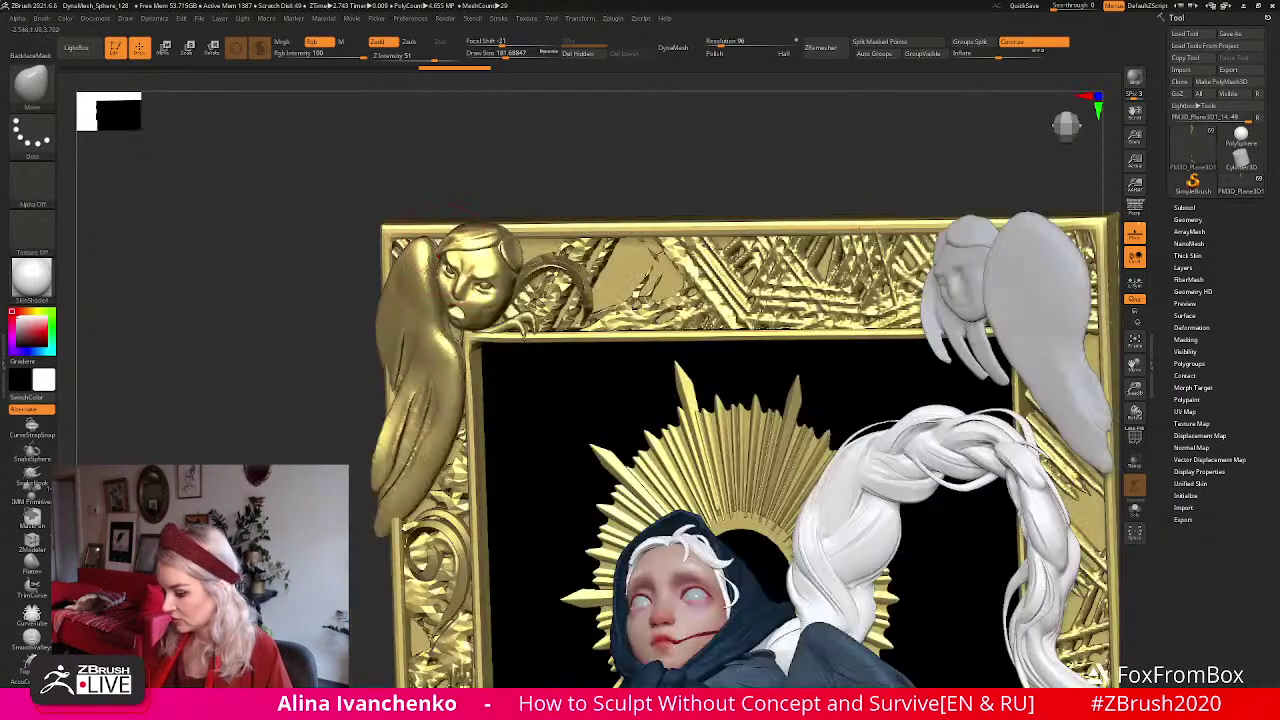
pyautogui.moveTo(454, 218)
pyautogui.mouseDown()
pyautogui.moveTo(508, 183)
pyautogui.moveTo(437, 236)
pyautogui.mouseUp()
pyautogui.moveTo(541, 181); pyautogui.dragTo(563, 181)
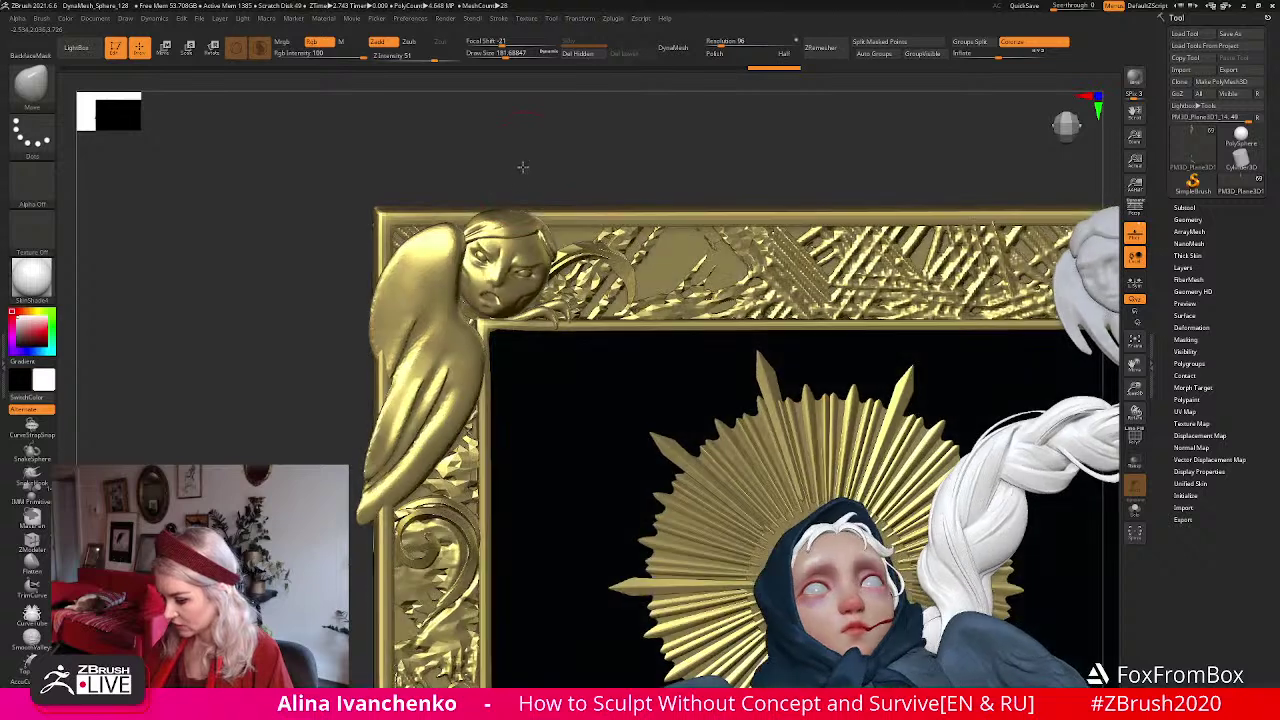
pyautogui.moveTo(564, 152)
pyautogui.mouseDown()
pyautogui.moveTo(563, 189)
pyautogui.moveTo(549, 180)
pyautogui.moveTo(594, 180)
pyautogui.moveTo(591, 166)
pyautogui.moveTo(597, 199)
pyautogui.moveTo(585, 175)
pyautogui.mouseUp()
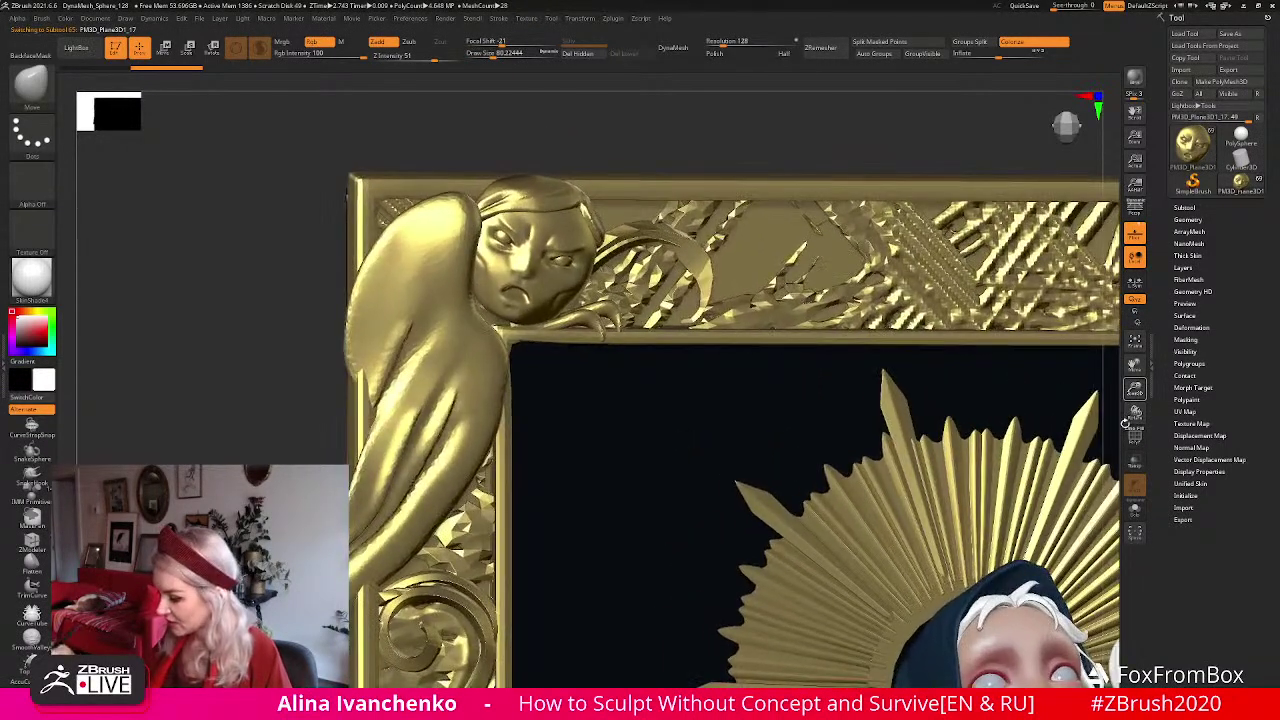
# Ready DamStandard at draw size about 25 for the corner figure's face, and save the tool to disk.
pyautogui.click(482, 54)
pyautogui.moveTo(491, 111); pyautogui.dragTo(494, 131)
pyautogui.press('b')
pyautogui.press('d')
pyautogui.press('s')
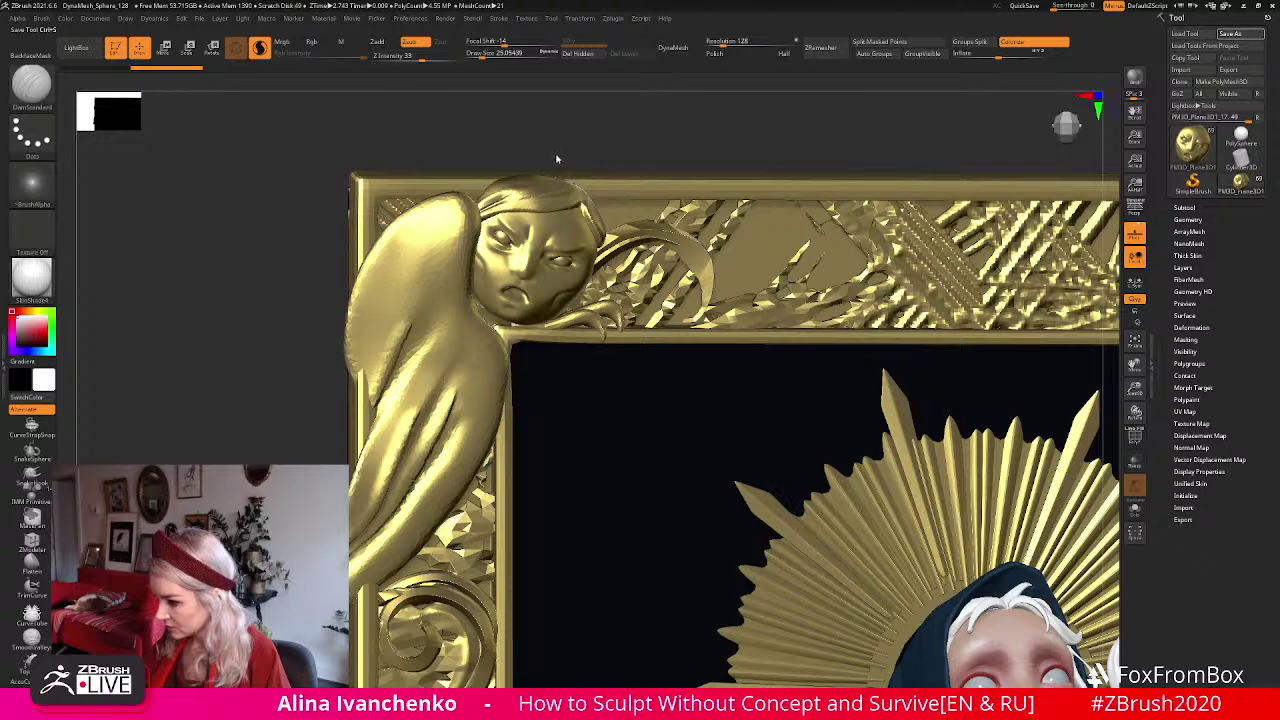
pyautogui.hotkey('ctrl', 's')
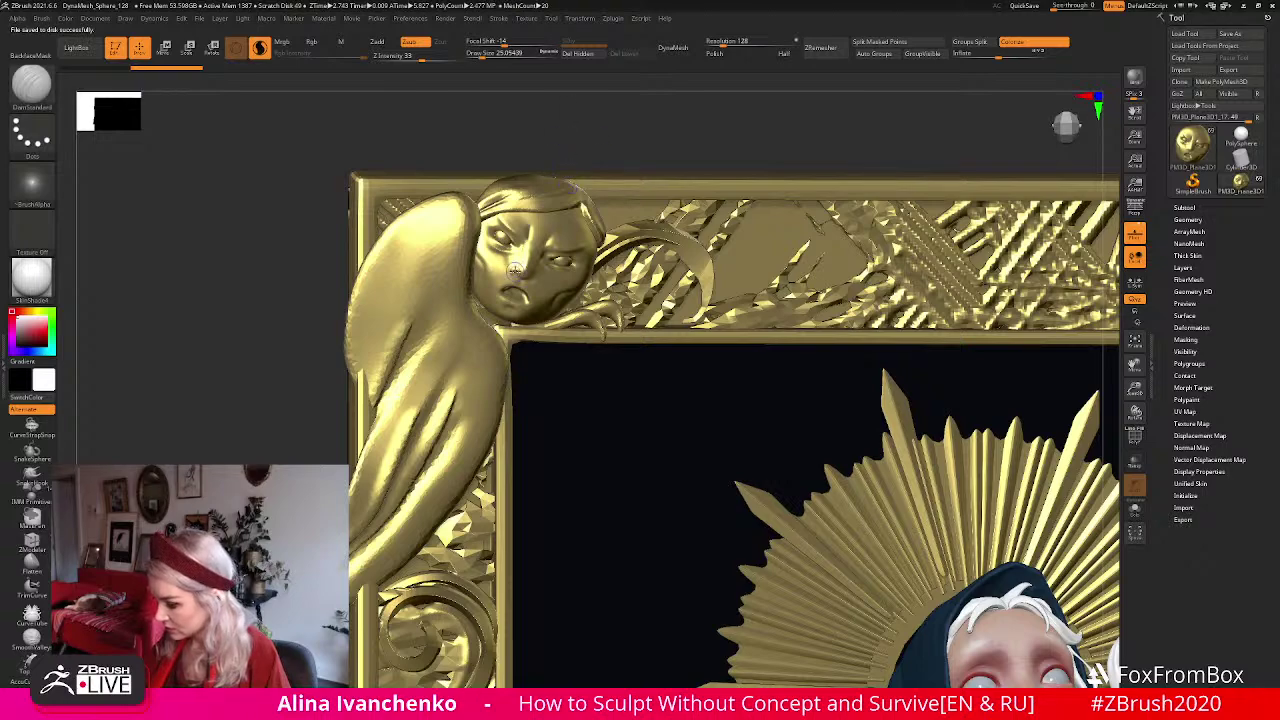
# Carve the mouth line of the corner figure's face with DamStandard, undoing one unwanted stroke.
pyautogui.moveTo(582, 154); pyautogui.dragTo(518, 278)
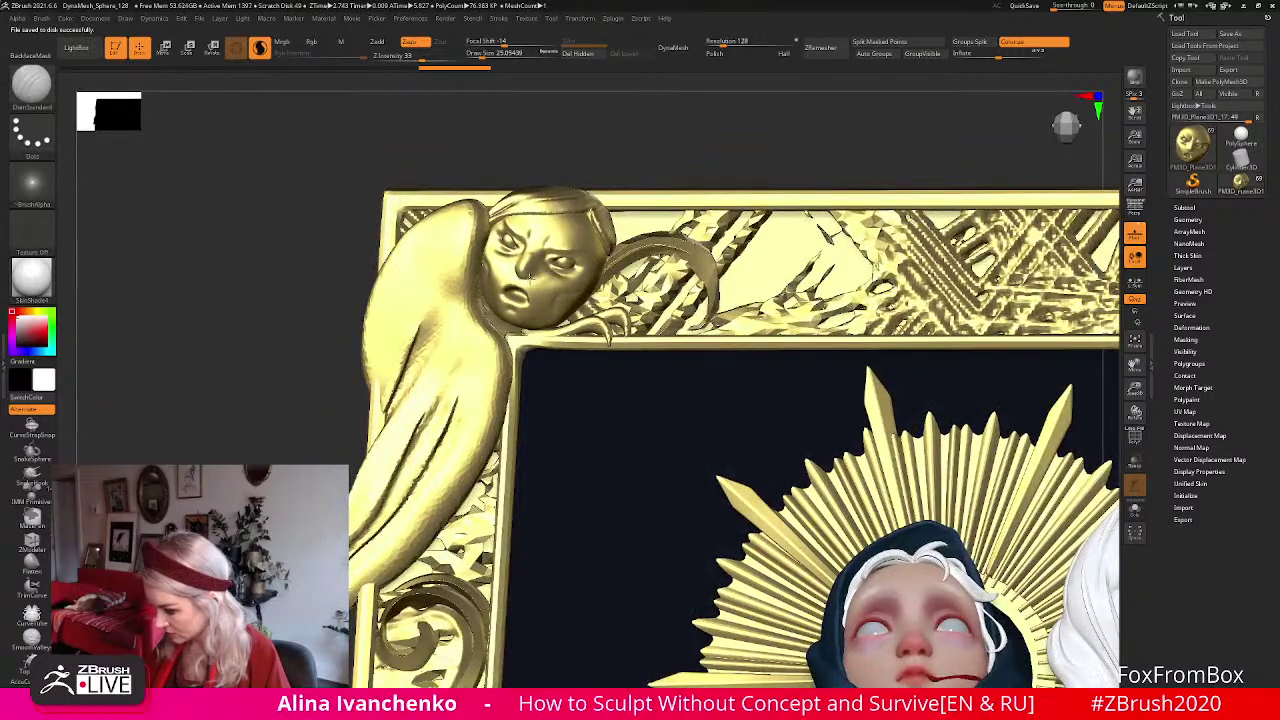
pyautogui.moveTo(646, 137); pyautogui.dragTo(573, 233)
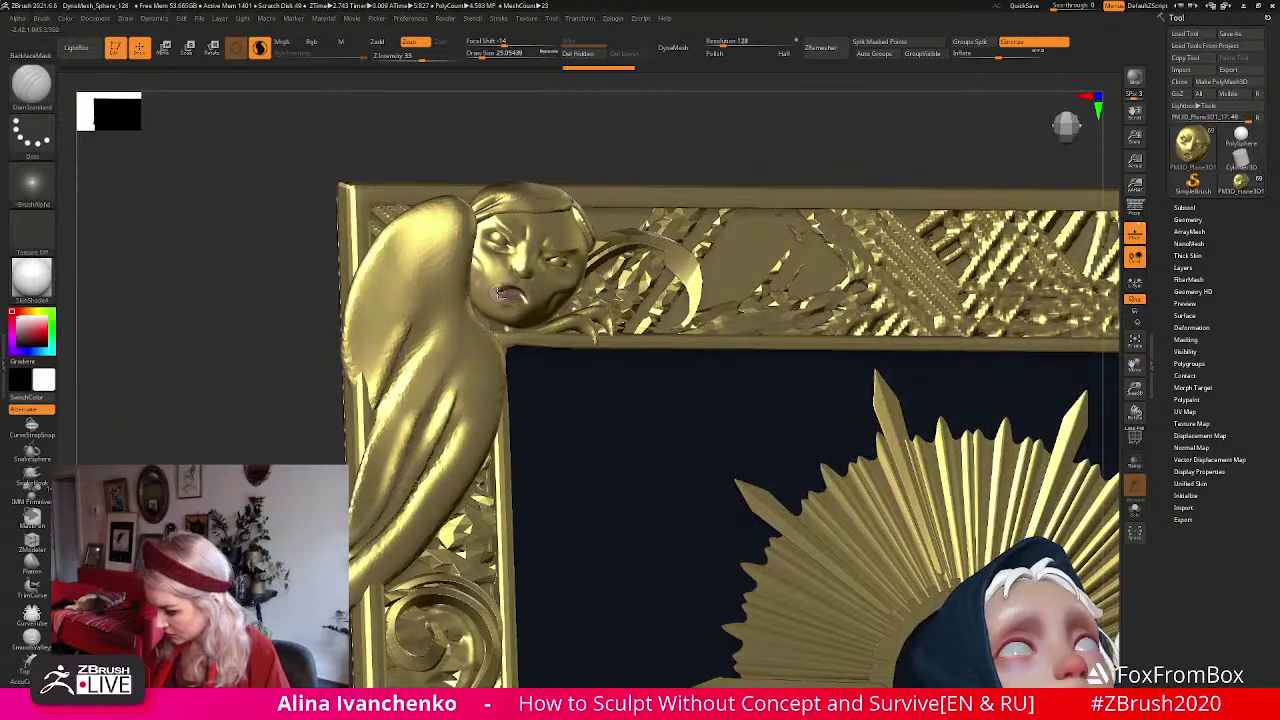
pyautogui.moveTo(646, 166); pyautogui.dragTo(505, 283)
pyautogui.hotkey('ctrl', 'z')
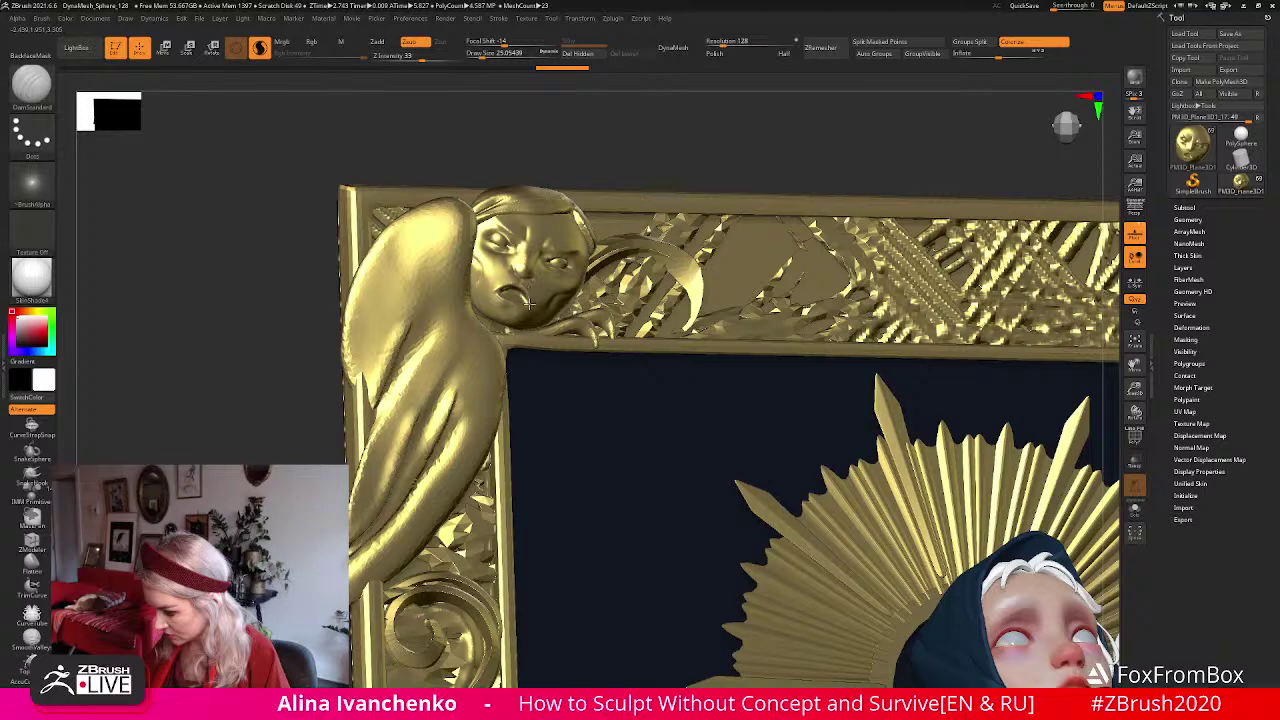
pyautogui.moveTo(617, 143); pyautogui.dragTo(580, 194)
pyautogui.click(497, 291)
pyautogui.moveTo(654, 163); pyautogui.dragTo(632, 184)
pyautogui.moveTo(647, 181); pyautogui.dragTo(612, 156)
# Isolate the face and build up the inside of its open mouth with ClayBuildup at Z intensity 20 and draw size about 14.
pyautogui.press('b')
pyautogui.press('c')
pyautogui.press('b')
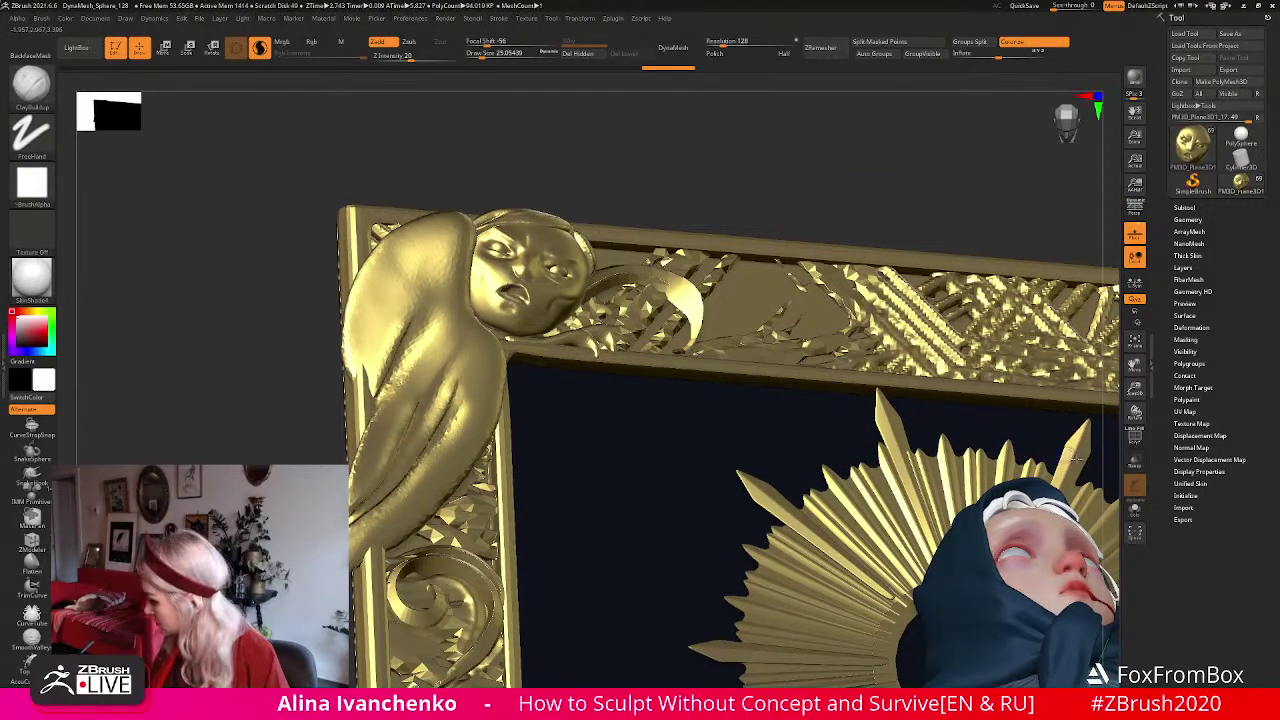
pyautogui.click(1134, 508)
pyautogui.moveTo(1134, 388)
pyautogui.mouseDown()
pyautogui.moveTo(973, 220)
pyautogui.moveTo(960, 300)
pyautogui.mouseUp()
pyautogui.moveTo(480, 52); pyautogui.dragTo(470, 52)
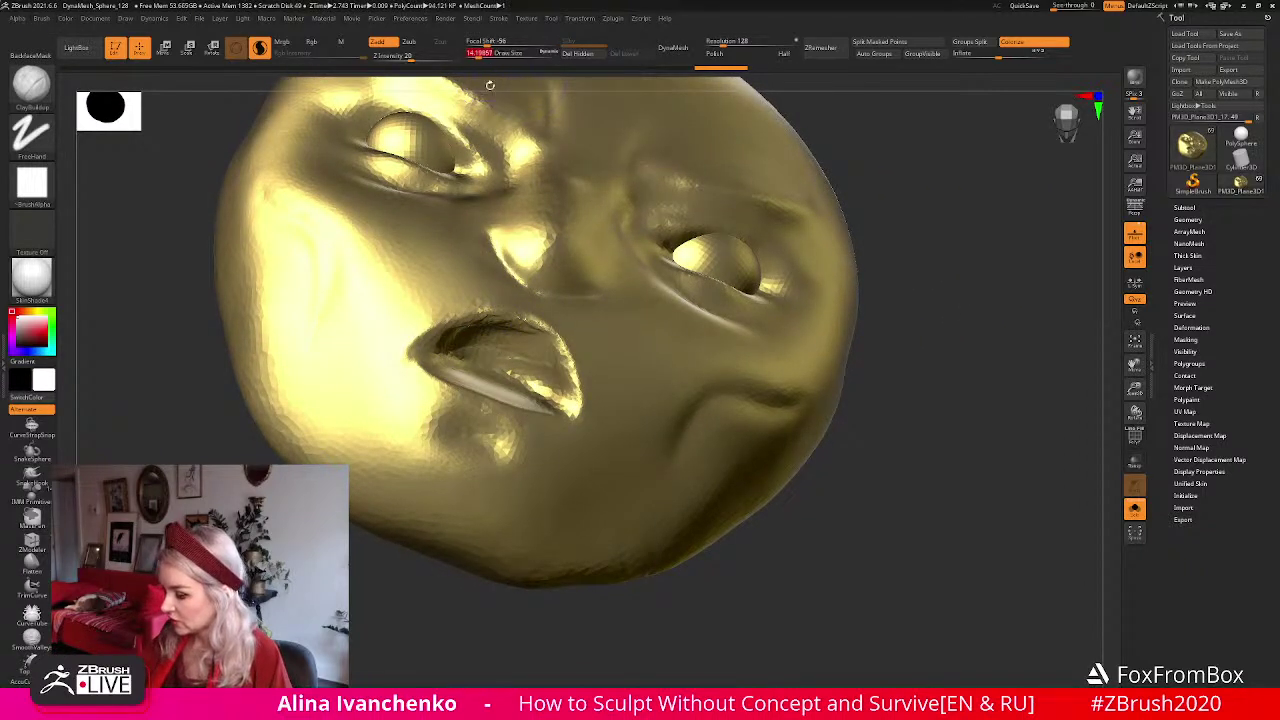
pyautogui.moveTo(430, 332)
pyautogui.mouseDown()
pyautogui.moveTo(505, 325)
pyautogui.moveTo(566, 356)
pyautogui.moveTo(550, 390)
pyautogui.mouseUp()
pyautogui.moveTo(507, 340); pyautogui.dragTo(552, 388)
pyautogui.moveTo(548, 336); pyautogui.dragTo(568, 377)
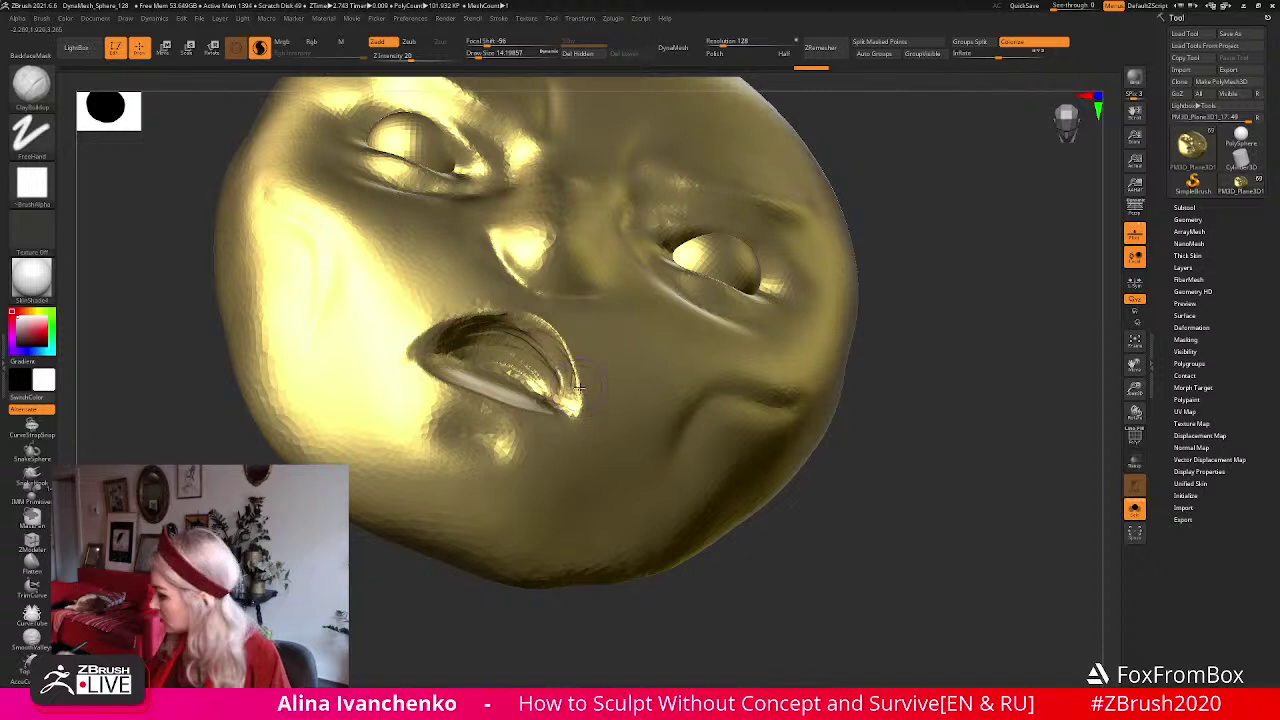
pyautogui.moveTo(1135, 388)
pyautogui.mouseDown()
pyautogui.moveTo(966, 326)
pyautogui.moveTo(809, 365)
pyautogui.moveTo(777, 420)
pyautogui.moveTo(743, 389)
pyautogui.mouseUp()
pyautogui.moveTo(741, 290); pyautogui.dragTo(722, 255)
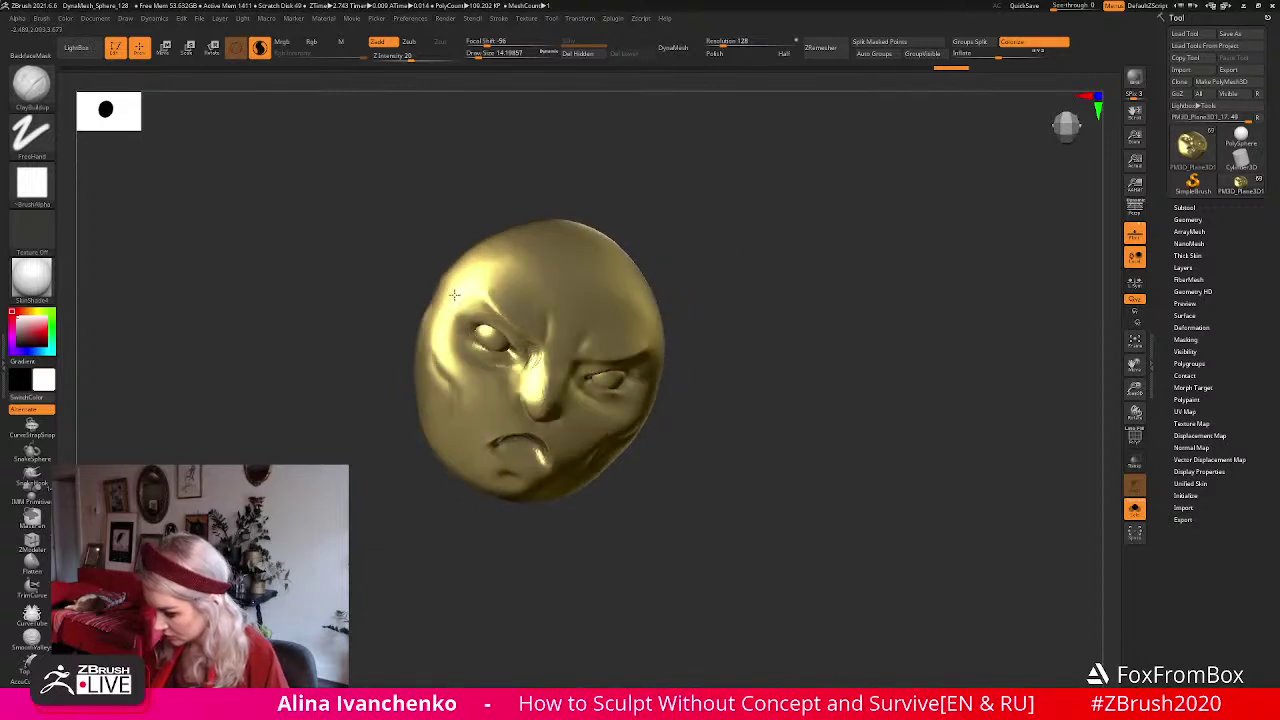
# Smooth the brow area above the eye on the isolated face, and bring the rest of the sculpture back into view.
pyautogui.press('shift')
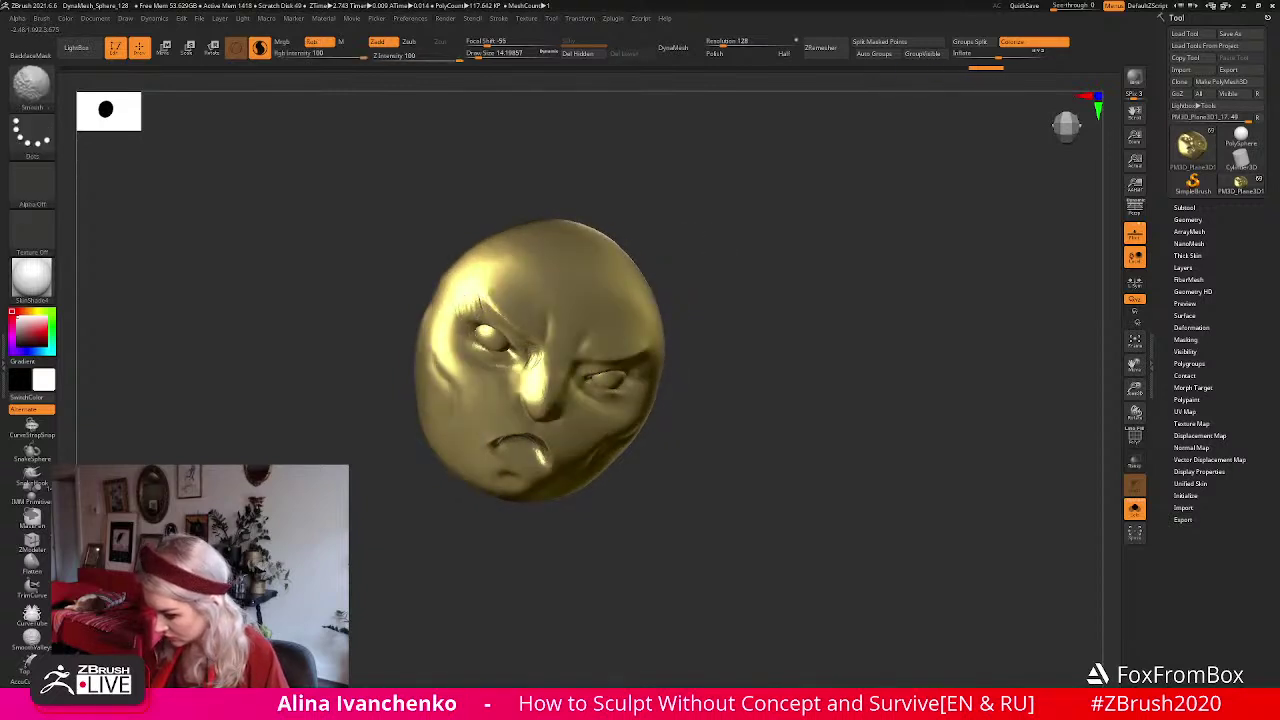
pyautogui.moveTo(690, 228)
pyautogui.keyDown('shift'); pyautogui.mouseDown()
pyautogui.moveTo(700, 222)
pyautogui.moveTo(720, 263)
pyautogui.moveTo(700, 240)
pyautogui.mouseUp(); pyautogui.keyUp('shift')
pyautogui.moveTo(672, 295)
pyautogui.mouseDown()
pyautogui.moveTo(734, 277)
pyautogui.moveTo(675, 292)
pyautogui.moveTo(690, 282)
pyautogui.moveTo(737, 337)
pyautogui.moveTo(726, 320)
pyautogui.mouseUp()
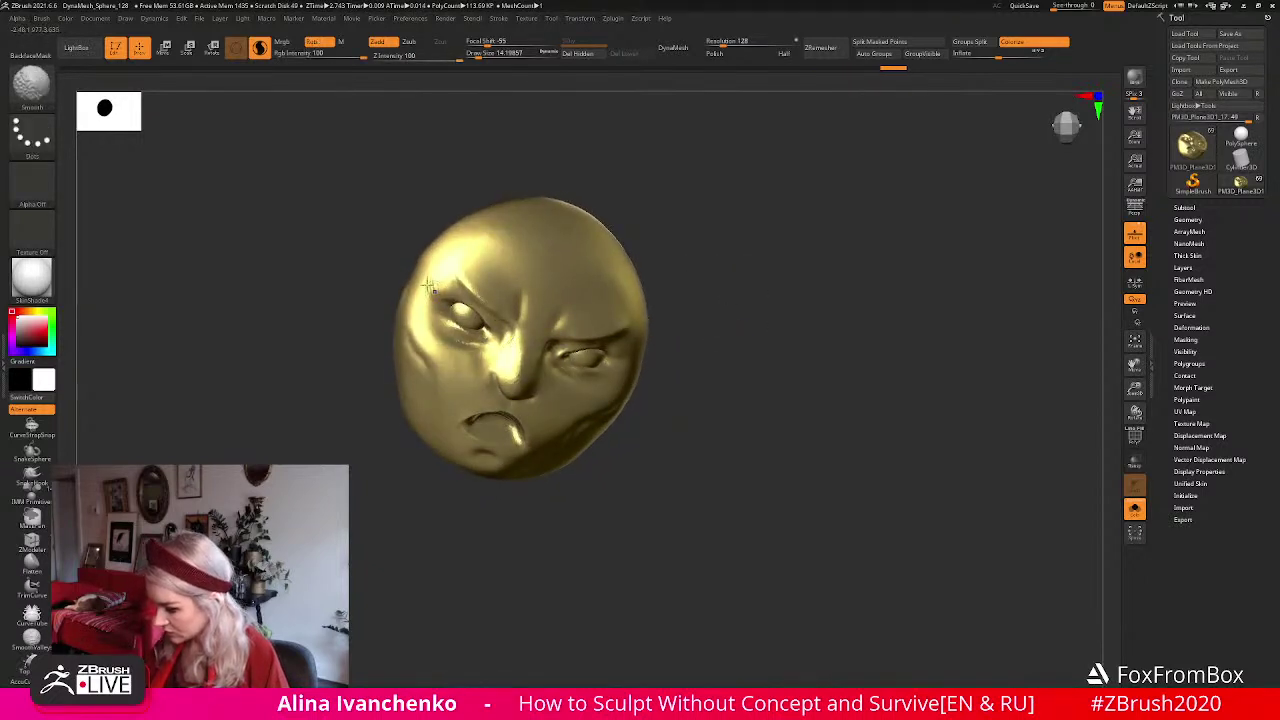
pyautogui.click(1134, 508)
pyautogui.click(1134, 508)
pyautogui.click(1134, 508)
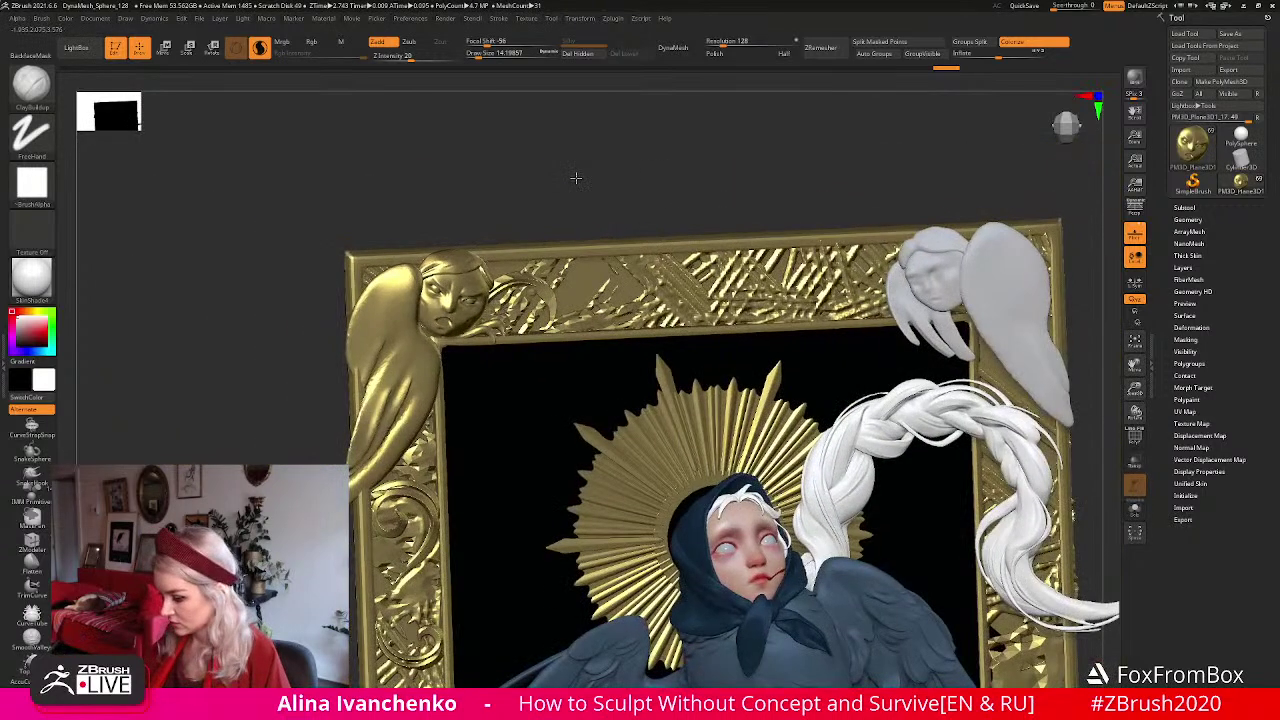
# Examine the gold corner figure close up and against the whole framed bird-woman composition.
pyautogui.moveTo(576, 178)
pyautogui.mouseDown()
pyautogui.moveTo(583, 190)
pyautogui.moveTo(566, 180)
pyautogui.mouseUp()
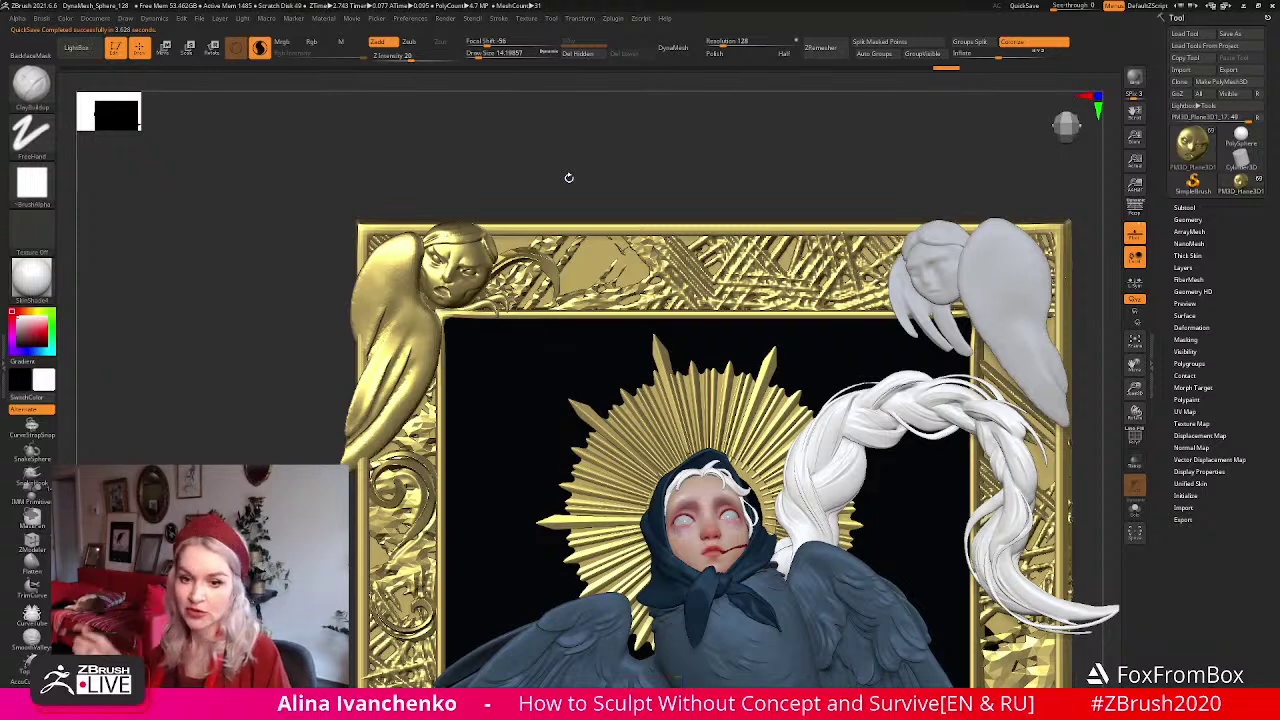
pyautogui.moveTo(619, 165); pyautogui.dragTo(631, 149)
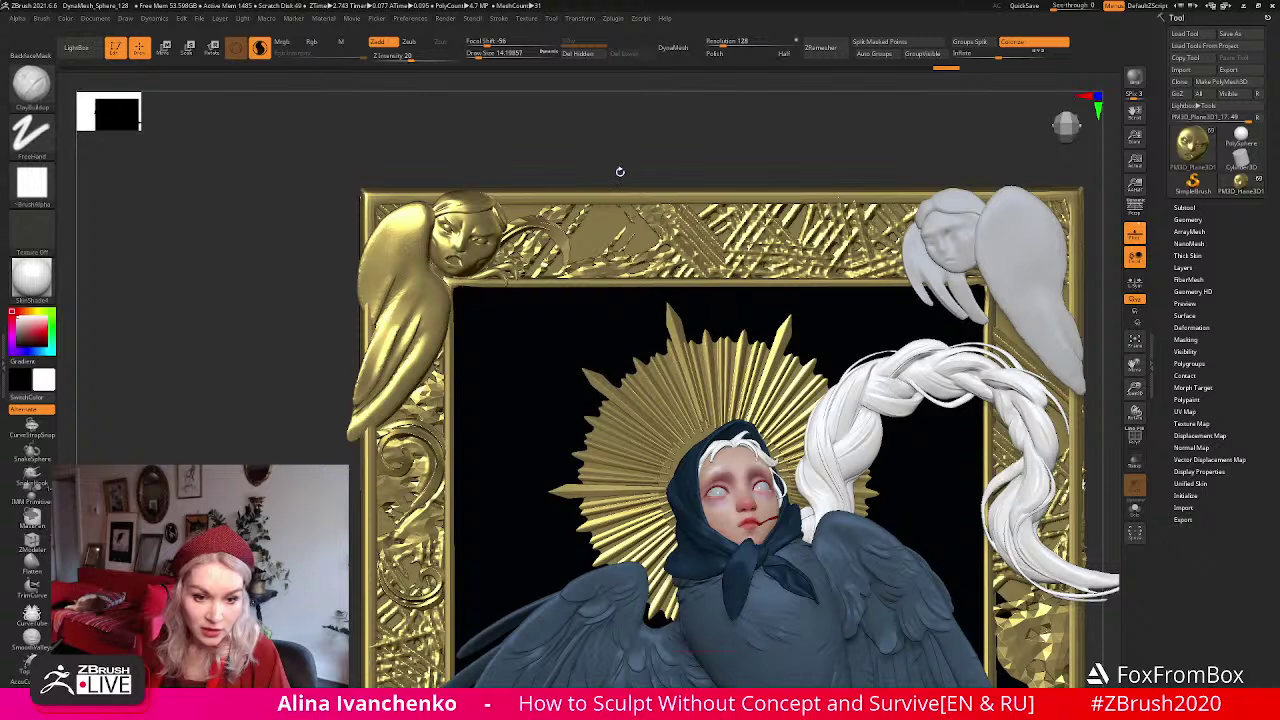
pyautogui.moveTo(620, 172)
pyautogui.mouseDown()
pyautogui.moveTo(614, 140)
pyautogui.moveTo(613, 174)
pyautogui.mouseUp()
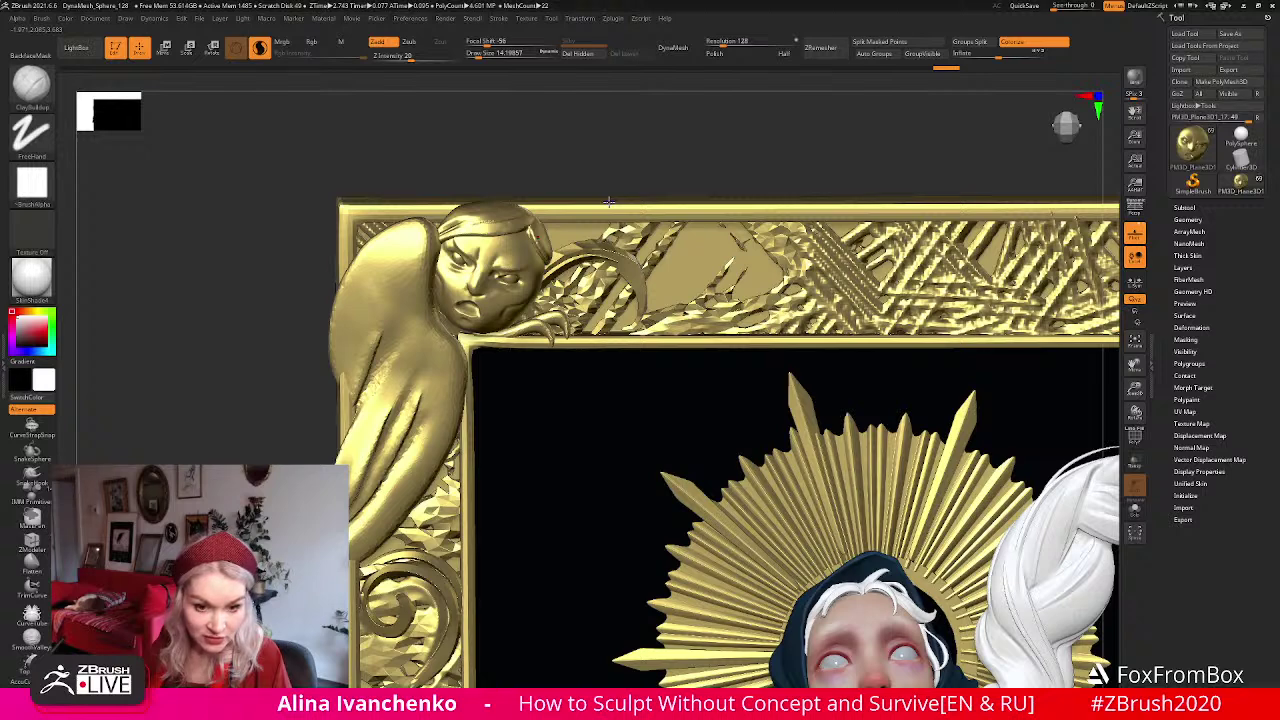
pyautogui.moveTo(615, 172); pyautogui.dragTo(618, 177)
pyautogui.moveTo(1134, 388); pyautogui.dragTo(1103, 310)
pyautogui.moveTo(840, 346); pyautogui.dragTo(854, 346)
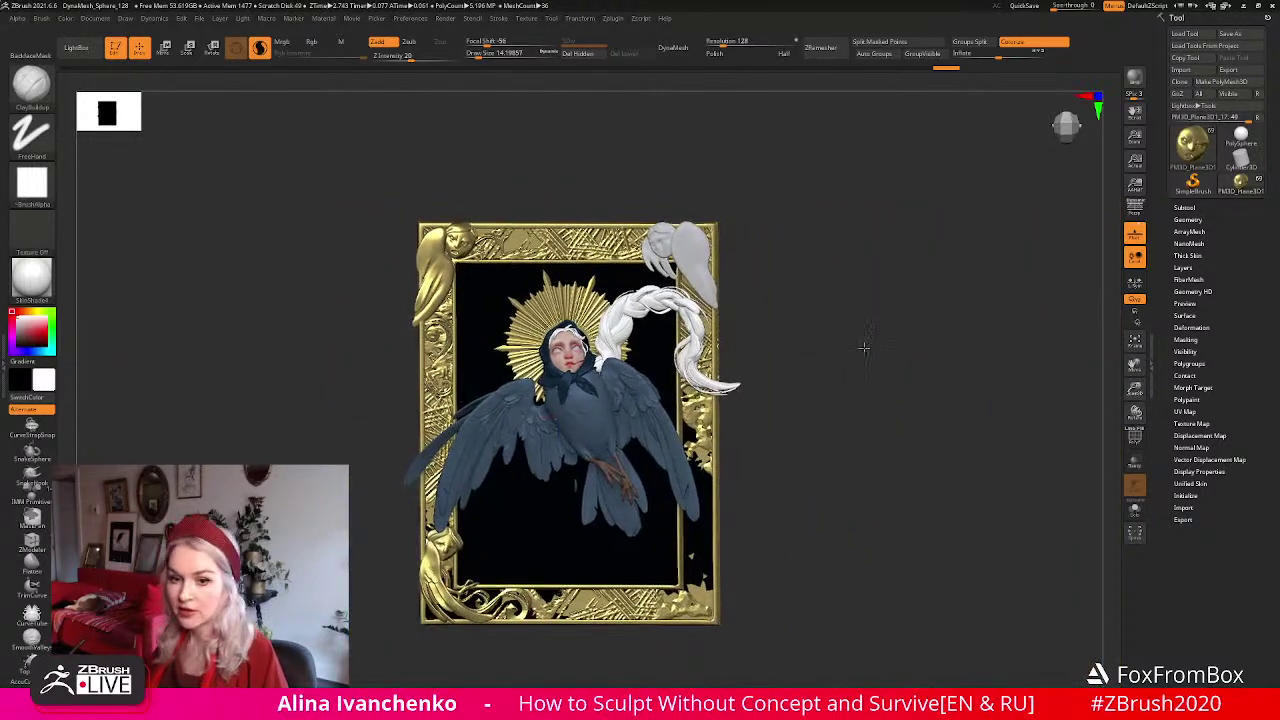
pyautogui.moveTo(1134, 386); pyautogui.dragTo(977, 329)
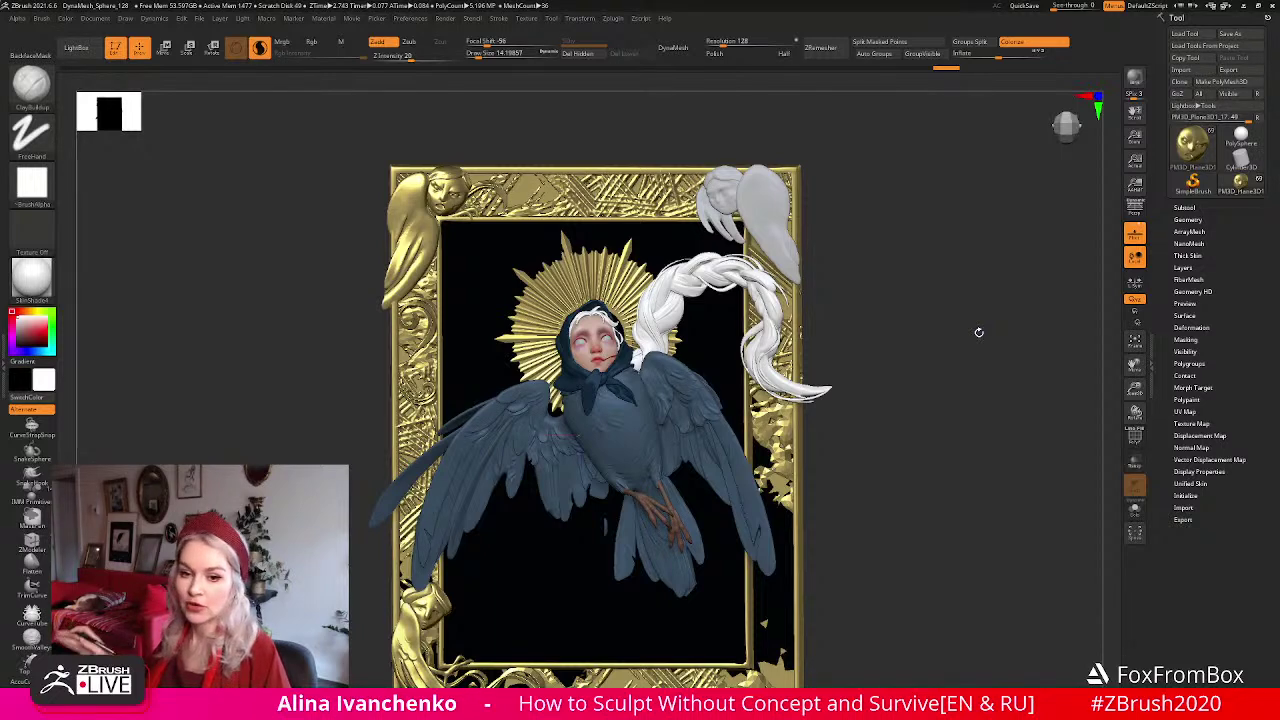
# Review the whole framed bird-woman composition and compare both upper corner figures before focusing on the gold one.
pyautogui.keyDown('alt'); pyautogui.moveTo(892, 387); pyautogui.dragTo(880, 329); pyautogui.keyUp('alt')
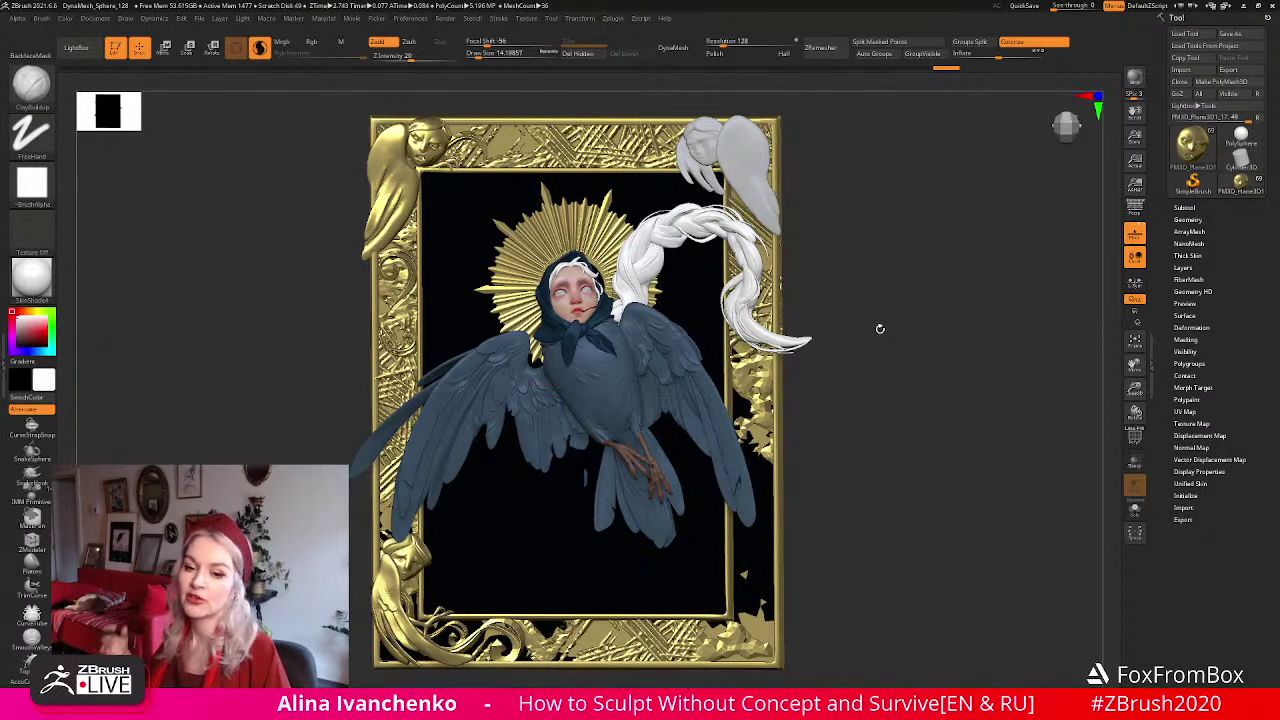
pyautogui.keyDown('alt'); pyautogui.moveTo(880, 329); pyautogui.dragTo(922, 334); pyautogui.keyUp('alt')
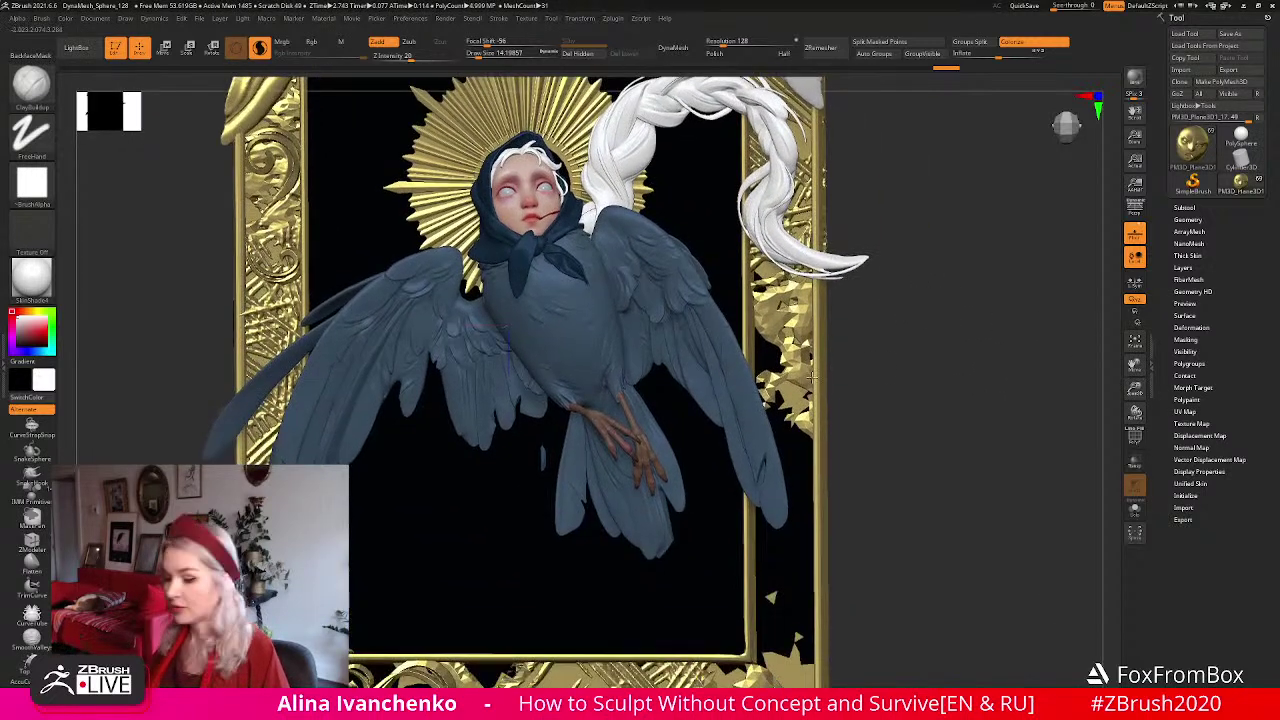
pyautogui.keyDown('alt'); pyautogui.moveTo(840, 344); pyautogui.dragTo(991, 396); pyautogui.keyUp('alt')
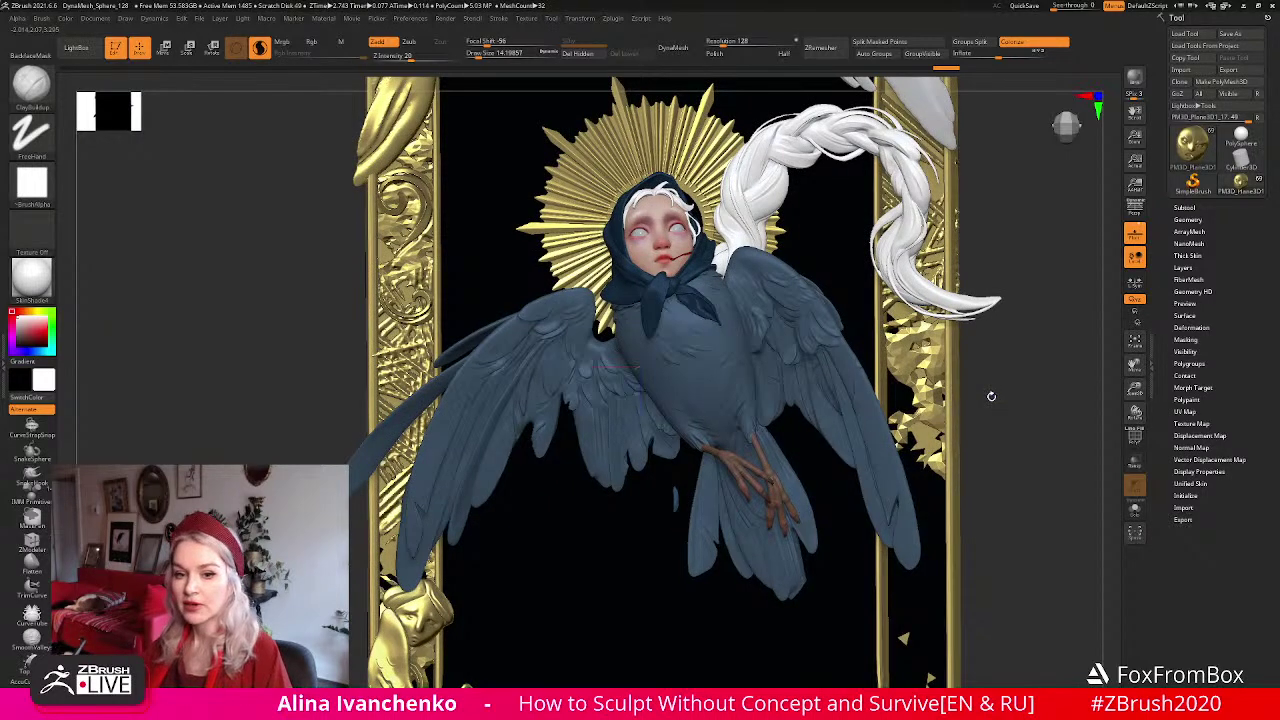
pyautogui.keyDown('alt'); pyautogui.moveTo(1022, 331); pyautogui.dragTo(1046, 397); pyautogui.keyUp('alt')
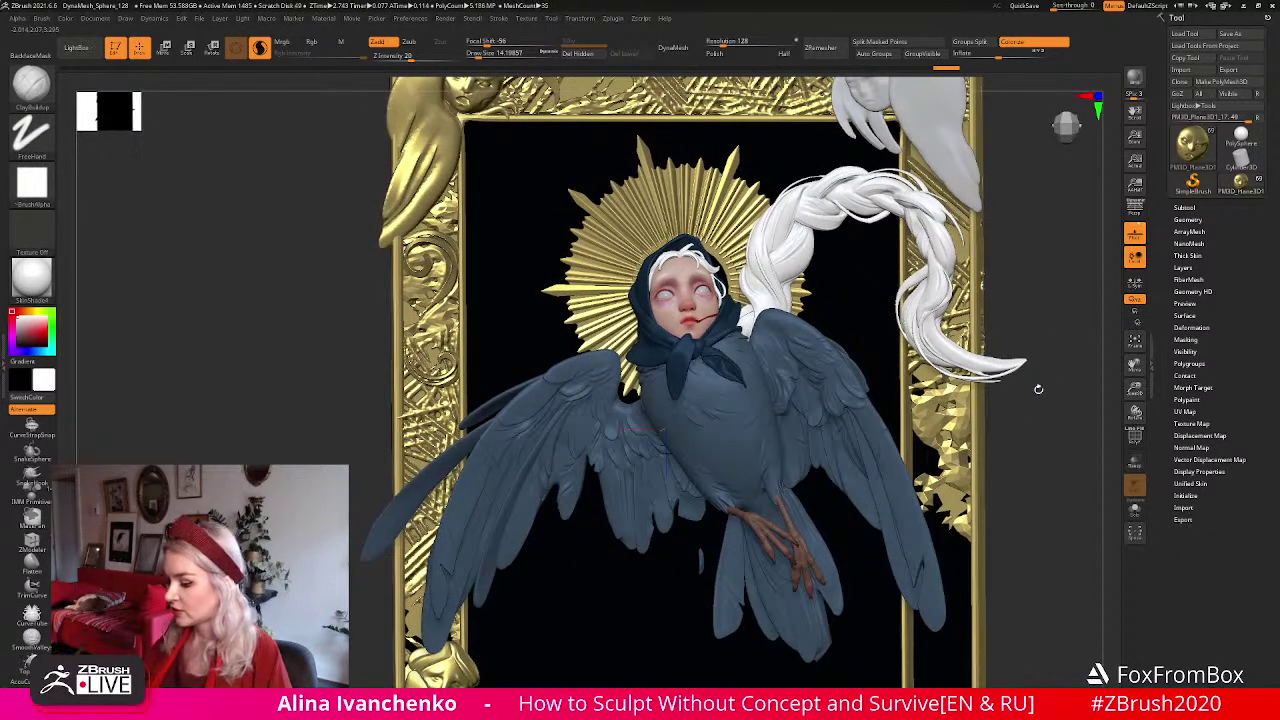
pyautogui.keyDown('alt'); pyautogui.moveTo(1014, 191); pyautogui.dragTo(1003, 285); pyautogui.keyUp('alt')
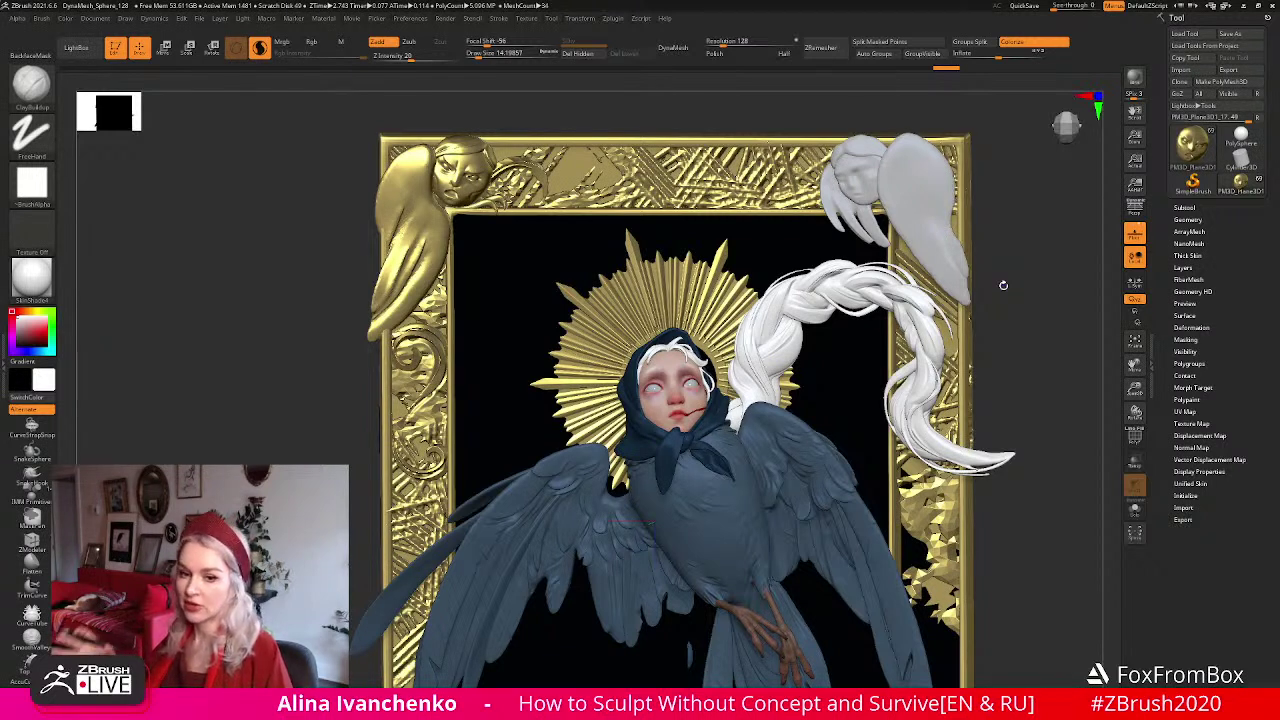
pyautogui.moveTo(1019, 330); pyautogui.dragTo(1028, 330)
pyautogui.moveTo(1134, 388); pyautogui.dragTo(1134, 418)
pyautogui.keyDown('alt'); pyautogui.moveTo(638, 113); pyautogui.dragTo(674, 180); pyautogui.keyUp('alt')
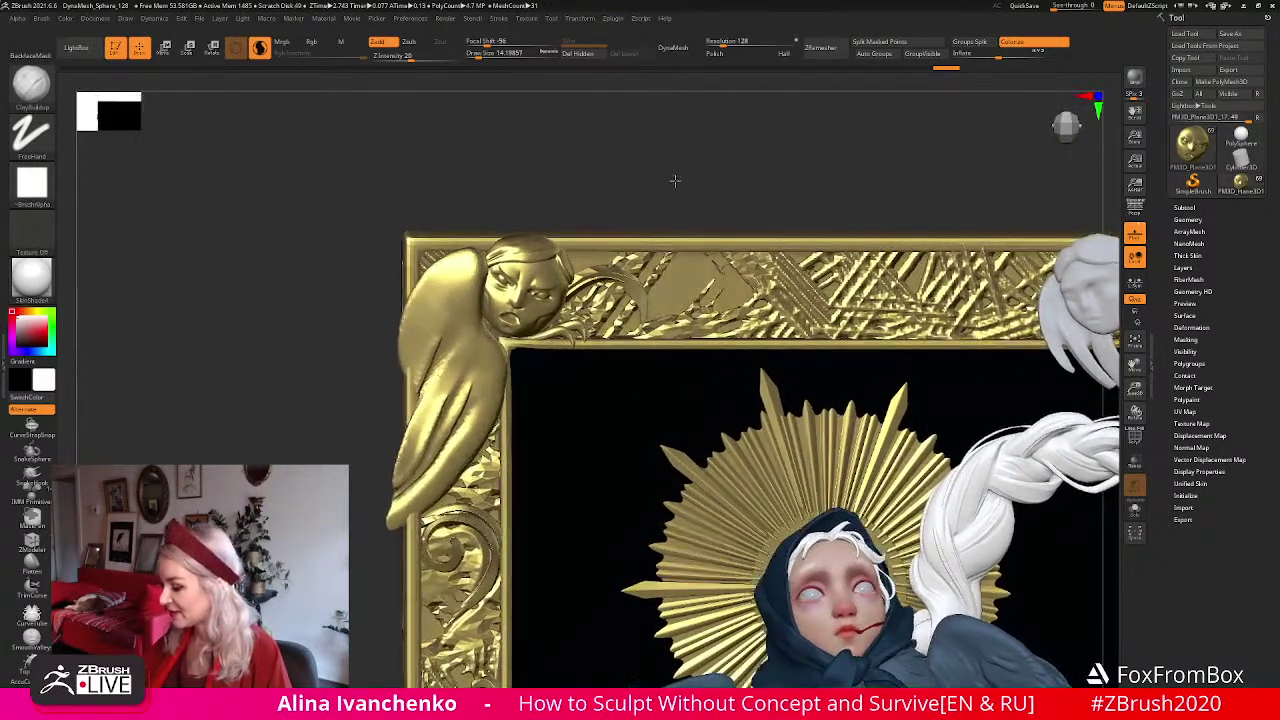
pyautogui.moveTo(1136, 392); pyautogui.dragTo(1135, 412)
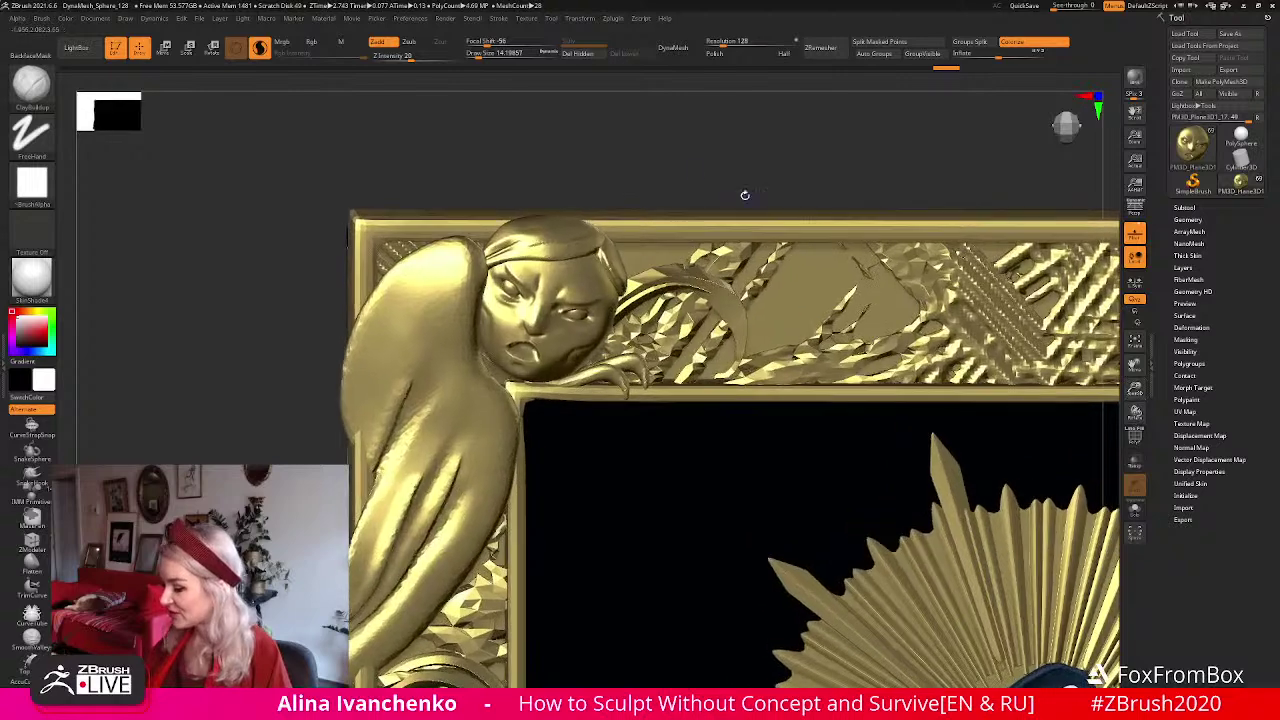
pyautogui.moveTo(629, 143); pyautogui.dragTo(637, 175)
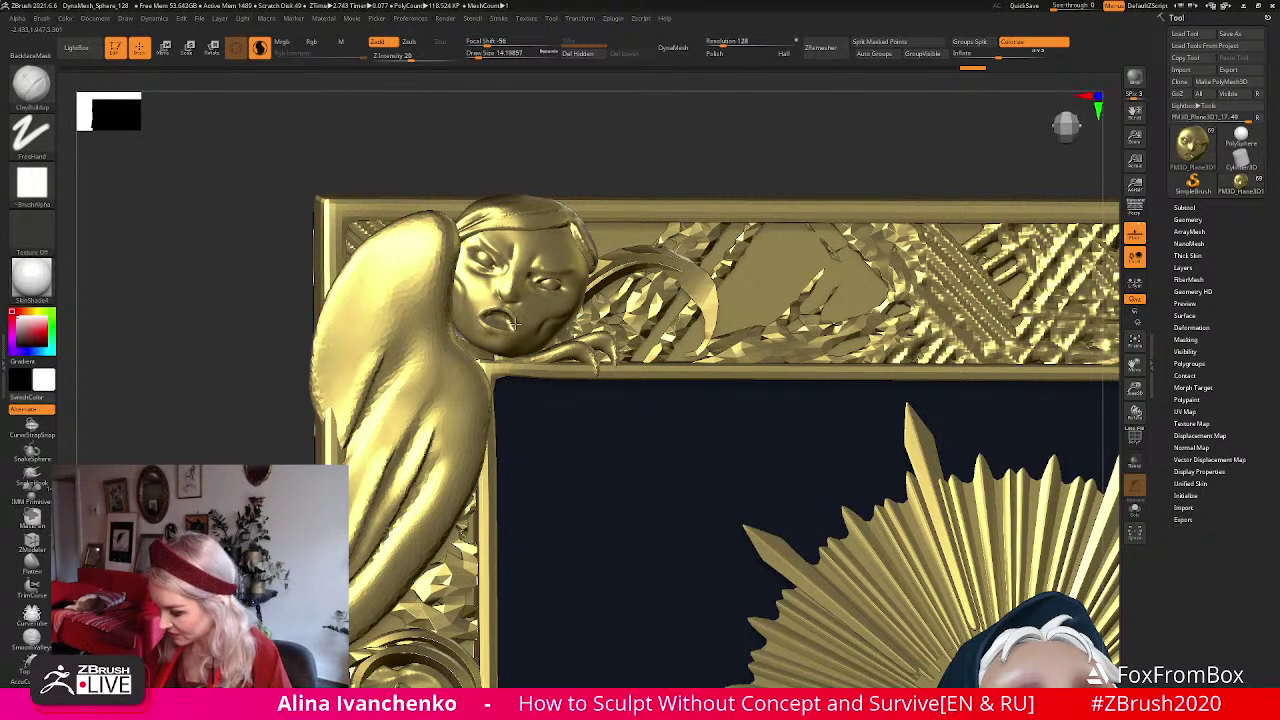
# Smooth the area around the gold corner figure's open mouth, using a draw size of about 20.
pyautogui.keyDown('shift'); pyautogui.moveTo(507, 313); pyautogui.dragTo(516, 312); pyautogui.keyUp('shift')
pyautogui.moveTo(477, 54); pyautogui.dragTo(480, 54)
pyautogui.moveTo(495, 306)
pyautogui.keyDown('shift'); pyautogui.mouseDown()
pyautogui.moveTo(516, 326)
pyautogui.moveTo(481, 322)
pyautogui.mouseUp(); pyautogui.keyUp('shift')
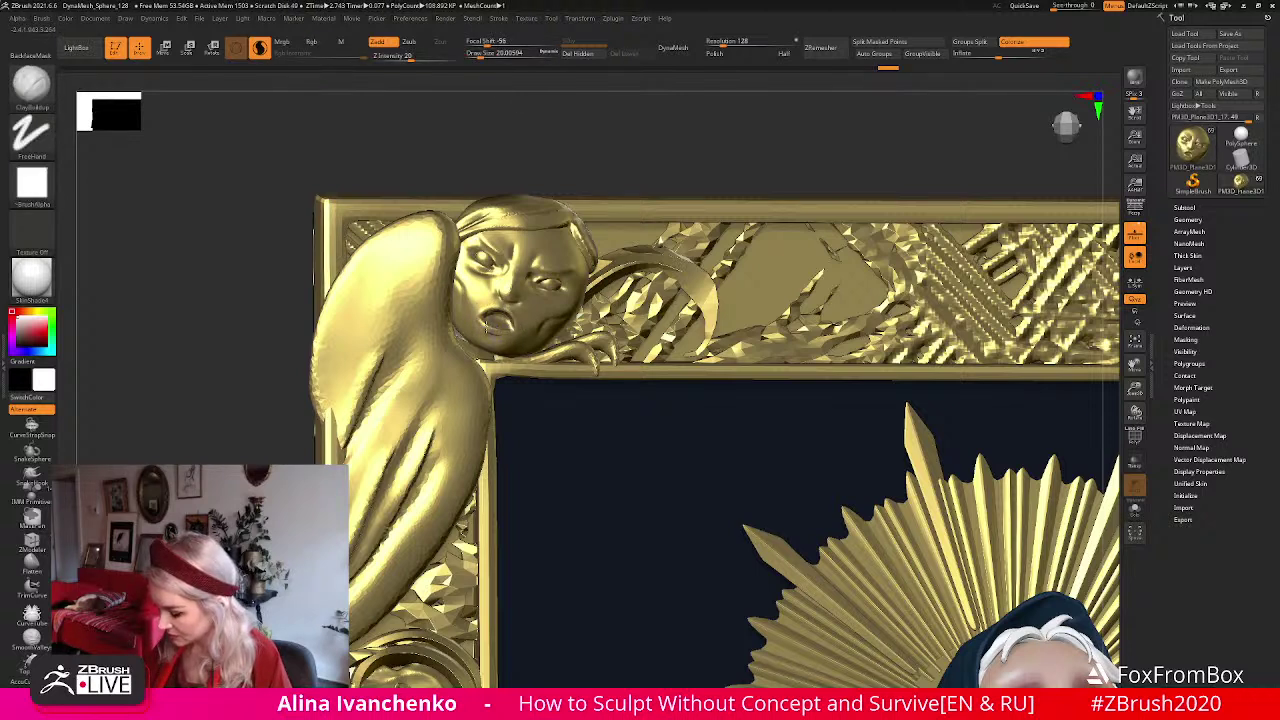
pyautogui.press('shift')
# Smooth the hair on top of the gold corner figure's head with a draw size of about 49.
pyautogui.moveTo(574, 172)
pyautogui.mouseDown()
pyautogui.moveTo(586, 149)
pyautogui.moveTo(572, 190)
pyautogui.moveTo(566, 180)
pyautogui.mouseUp()
pyautogui.moveTo(523, 123)
pyautogui.mouseDown()
pyautogui.moveTo(627, 190)
pyautogui.moveTo(586, 151)
pyautogui.moveTo(594, 179)
pyautogui.moveTo(589, 168)
pyautogui.mouseUp()
pyautogui.press('shift')
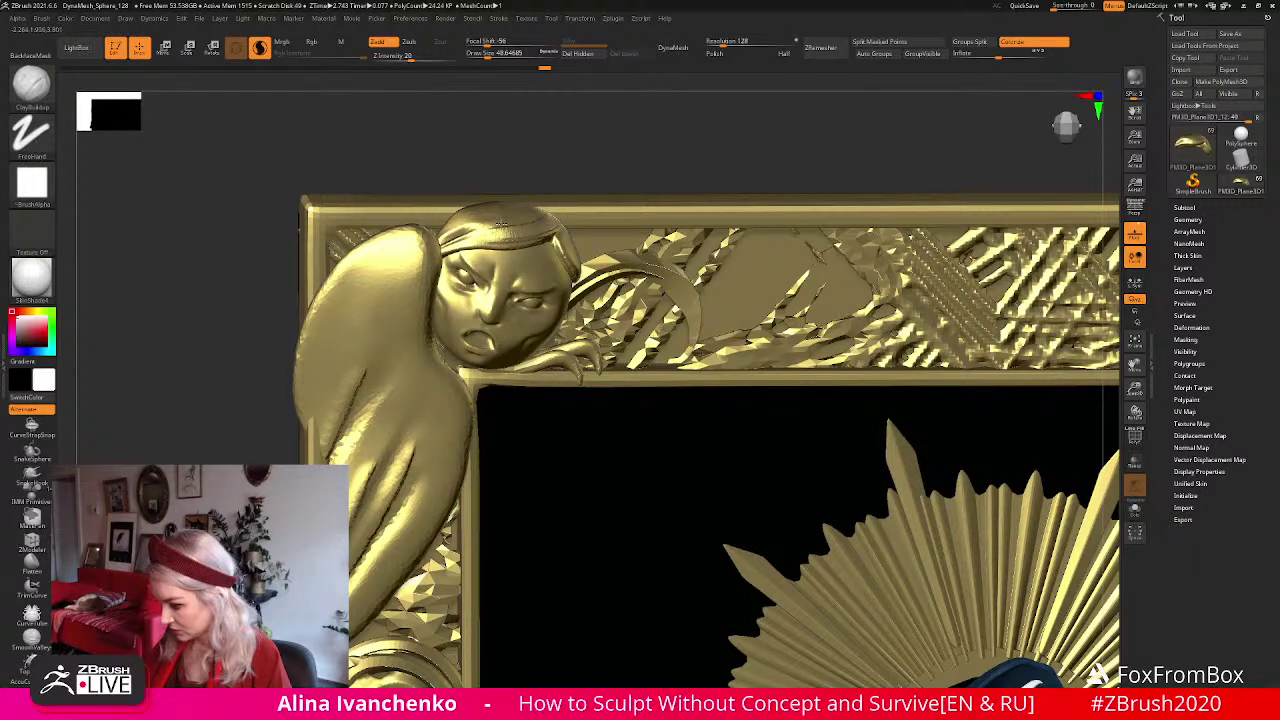
pyautogui.press('shift')
pyautogui.keyDown('shift'); pyautogui.moveTo(525, 217); pyautogui.dragTo(542, 212); pyautogui.keyUp('shift')
pyautogui.moveTo(594, 166)
pyautogui.mouseDown()
pyautogui.moveTo(632, 196)
pyautogui.moveTo(457, 212)
pyautogui.moveTo(540, 202)
pyautogui.moveTo(551, 158)
pyautogui.moveTo(562, 173)
pyautogui.mouseUp()
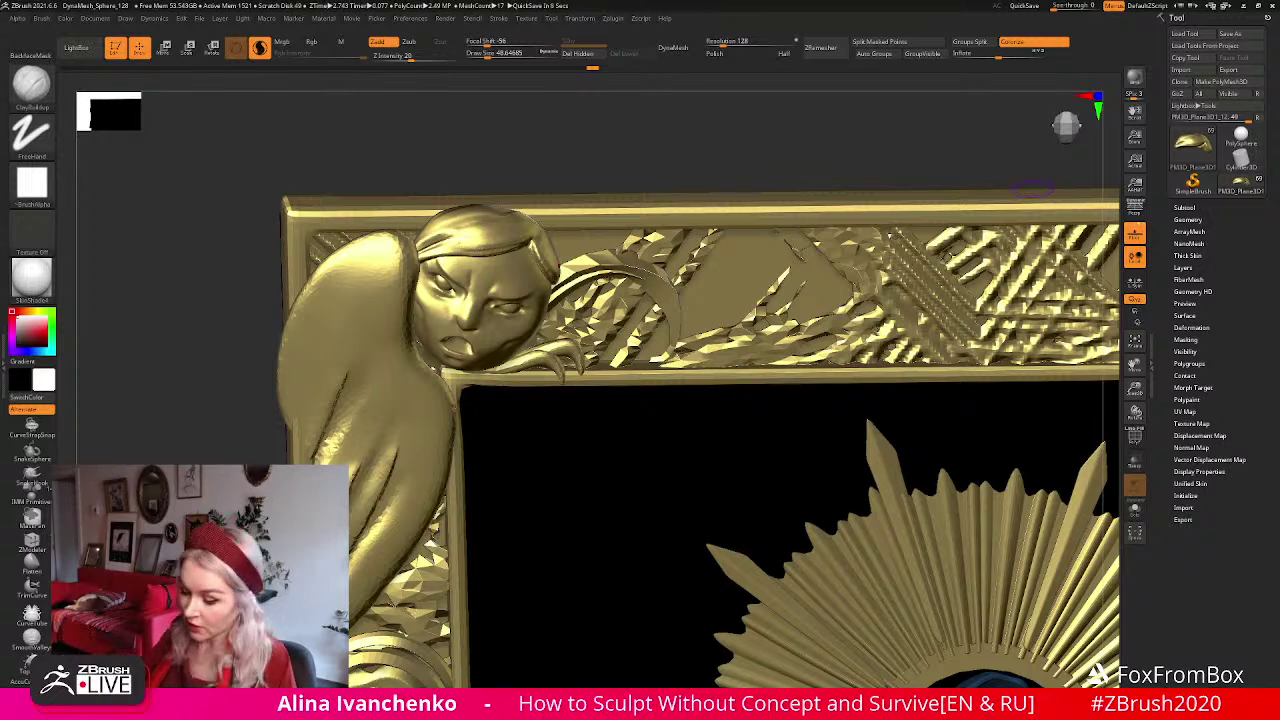
# Smooth the upper part of the gold corner figure's wing at draw size about 62, and switch to the DamStandard brush.
pyautogui.click(35, 279)
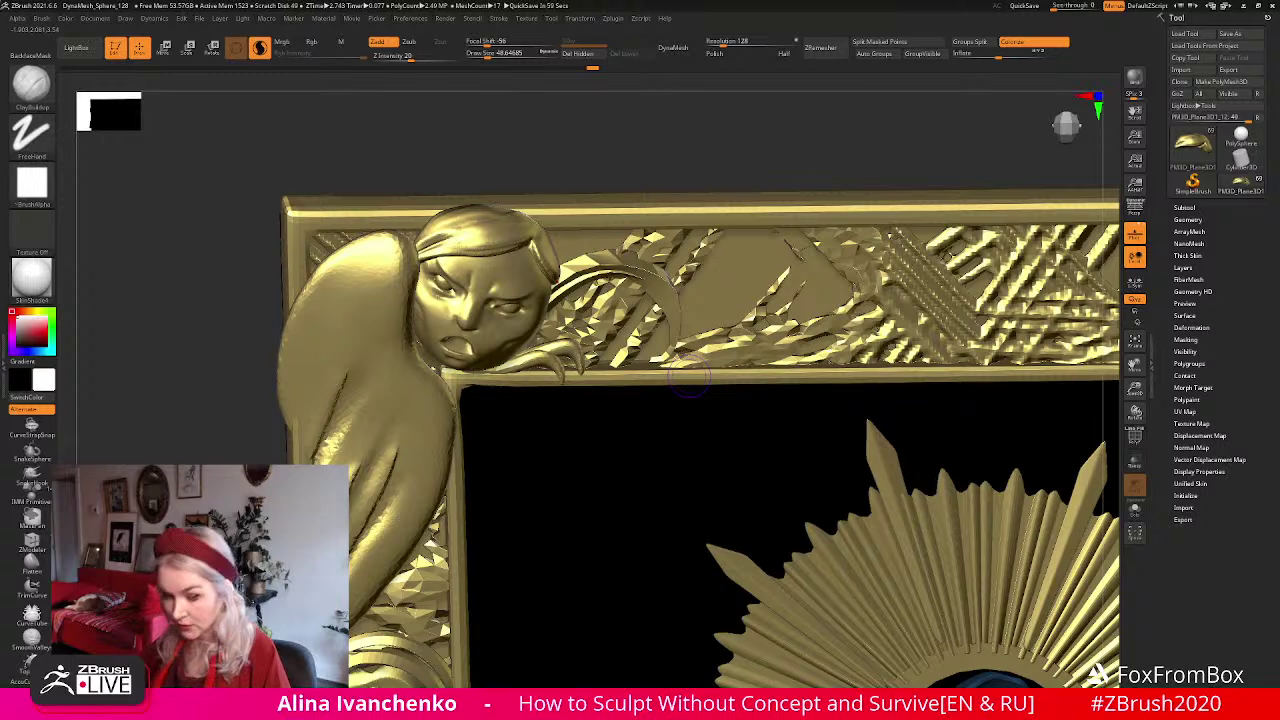
pyautogui.moveTo(540, 176)
pyautogui.mouseDown()
pyautogui.moveTo(557, 164)
pyautogui.moveTo(586, 183)
pyautogui.moveTo(566, 180)
pyautogui.mouseUp()
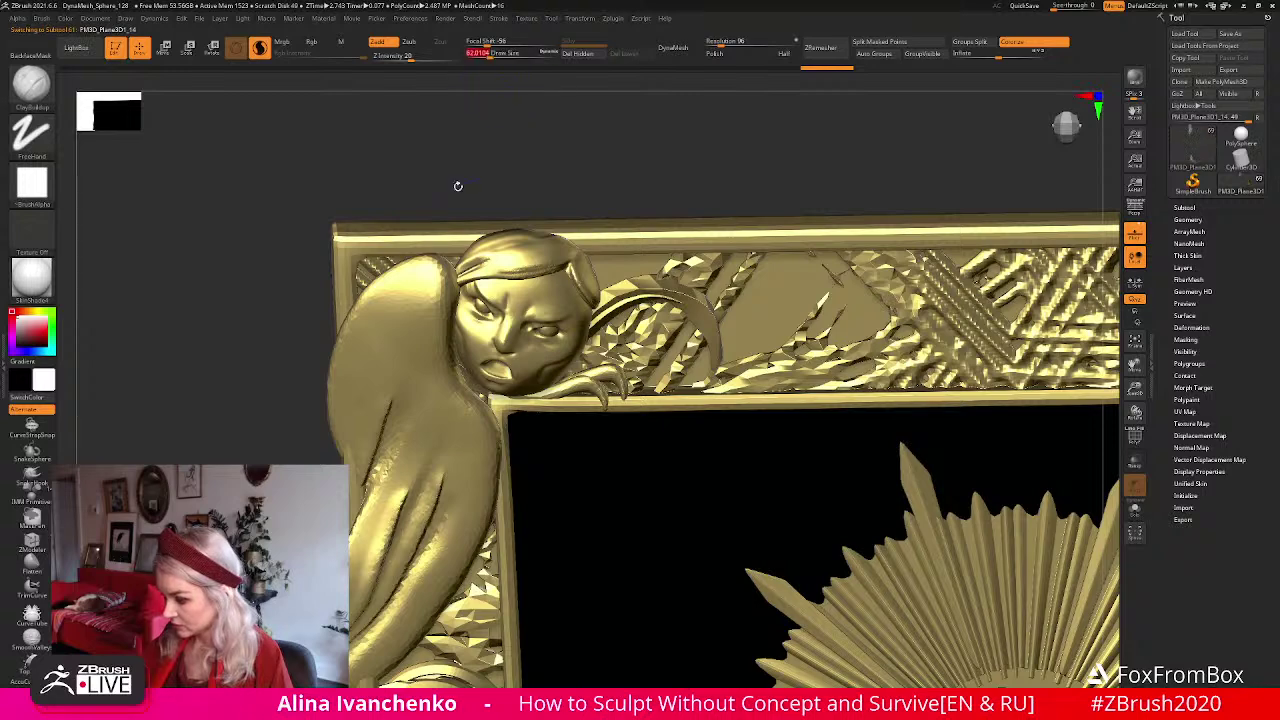
pyautogui.press('shift')
pyautogui.moveTo(486, 200); pyautogui.dragTo(474, 186)
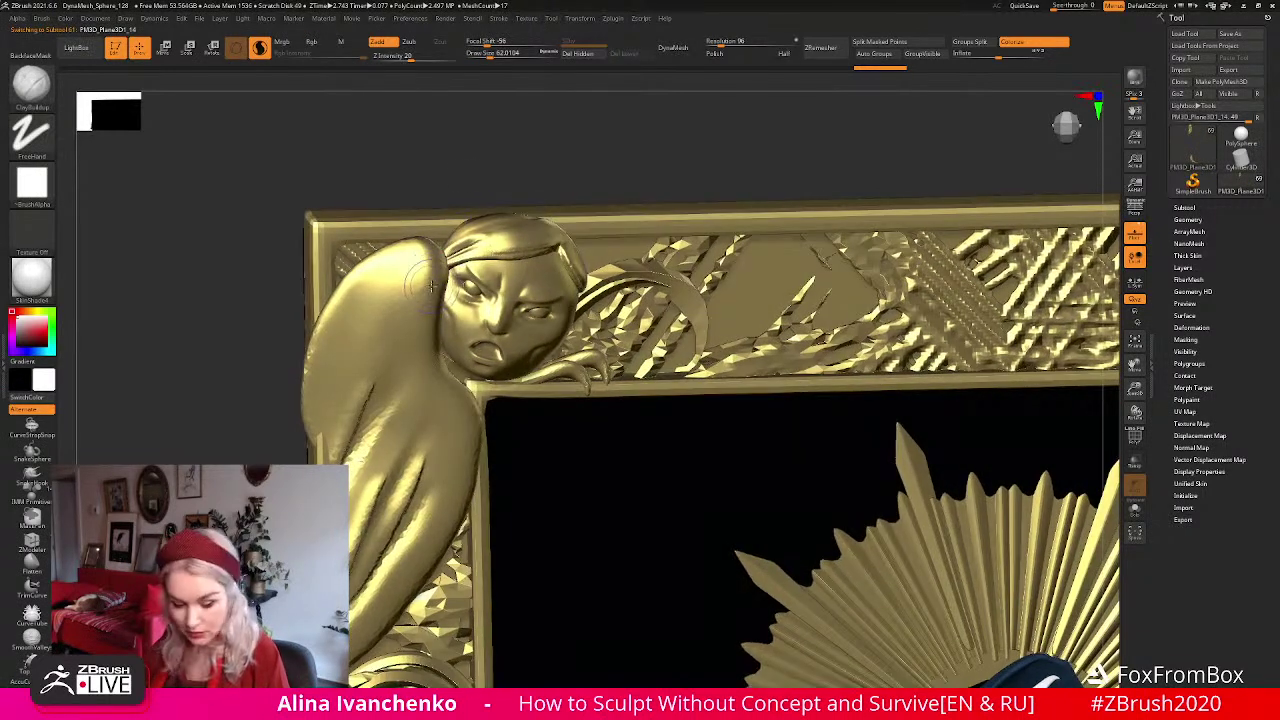
pyautogui.press('b')
pyautogui.press('d')
pyautogui.press('s')
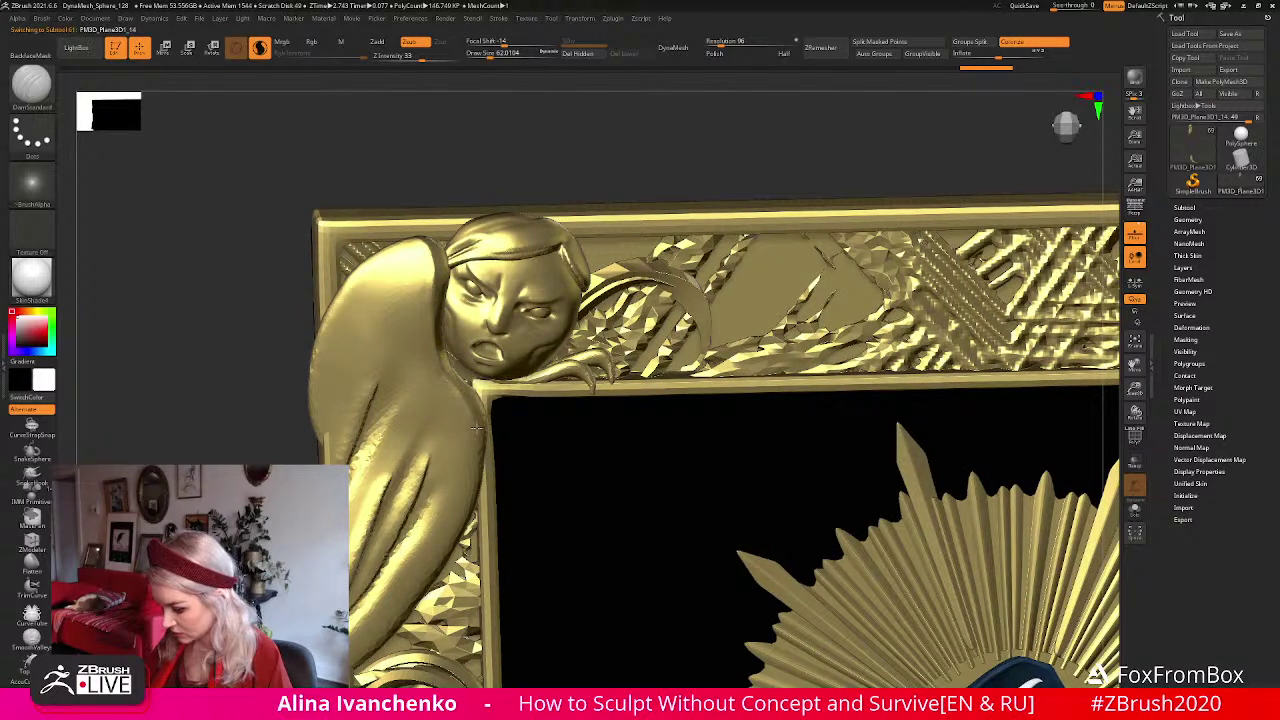
pyautogui.moveTo(547, 165); pyautogui.dragTo(551, 174)
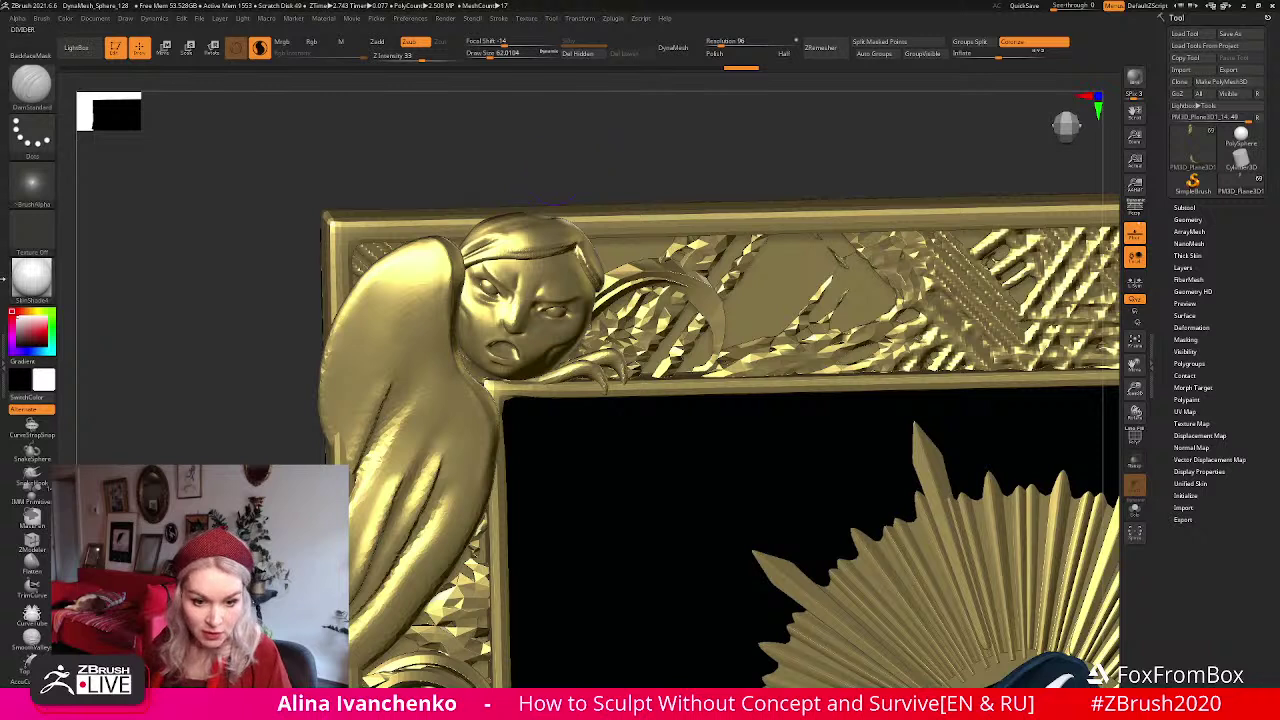
pyautogui.moveTo(1193, 148)
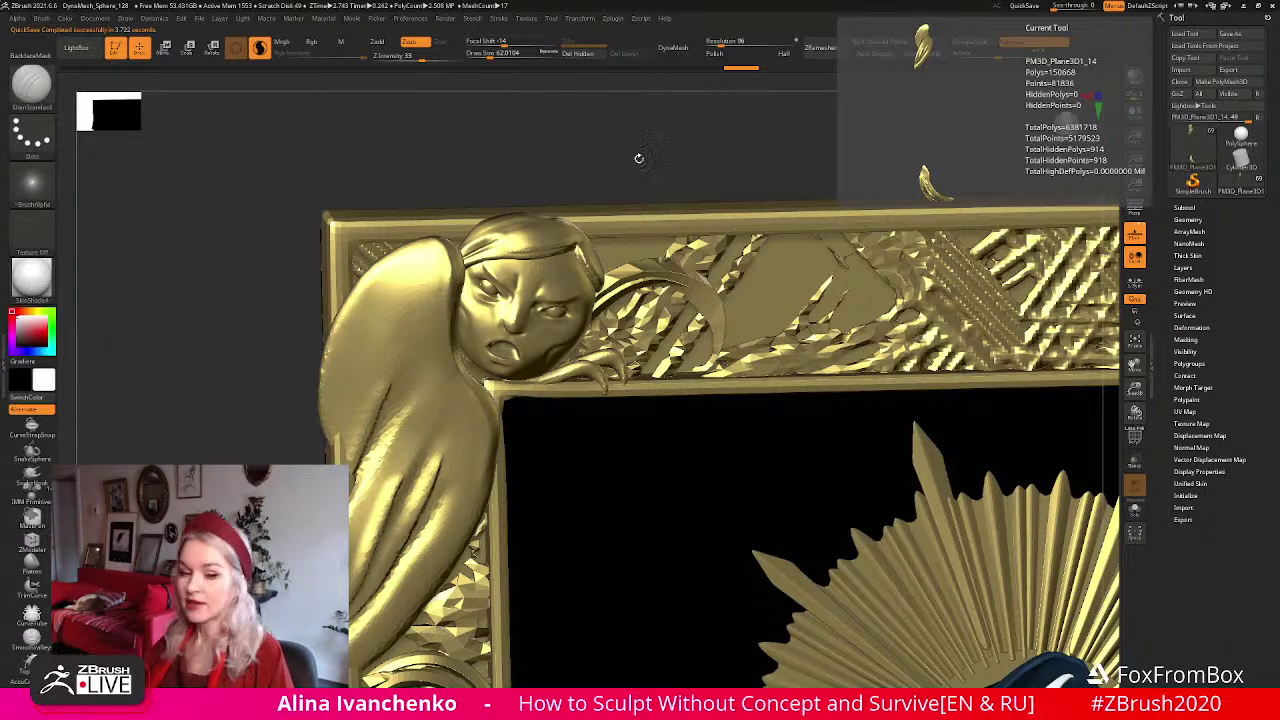
pyautogui.moveTo(640, 157)
pyautogui.keyDown('alt'); pyautogui.mouseDown()
pyautogui.moveTo(669, 170)
pyautogui.moveTo(646, 179)
pyautogui.mouseUp(); pyautogui.keyUp('alt')
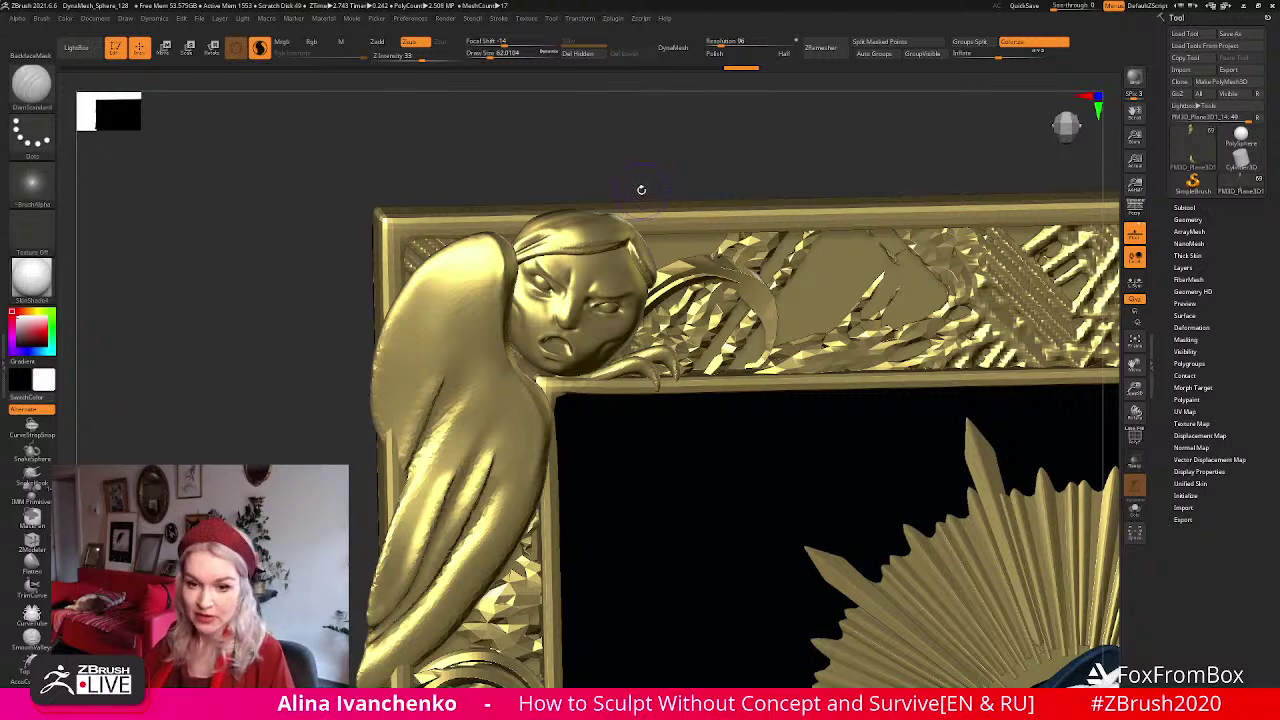
pyautogui.moveTo(555, 158); pyautogui.dragTo(574, 172)
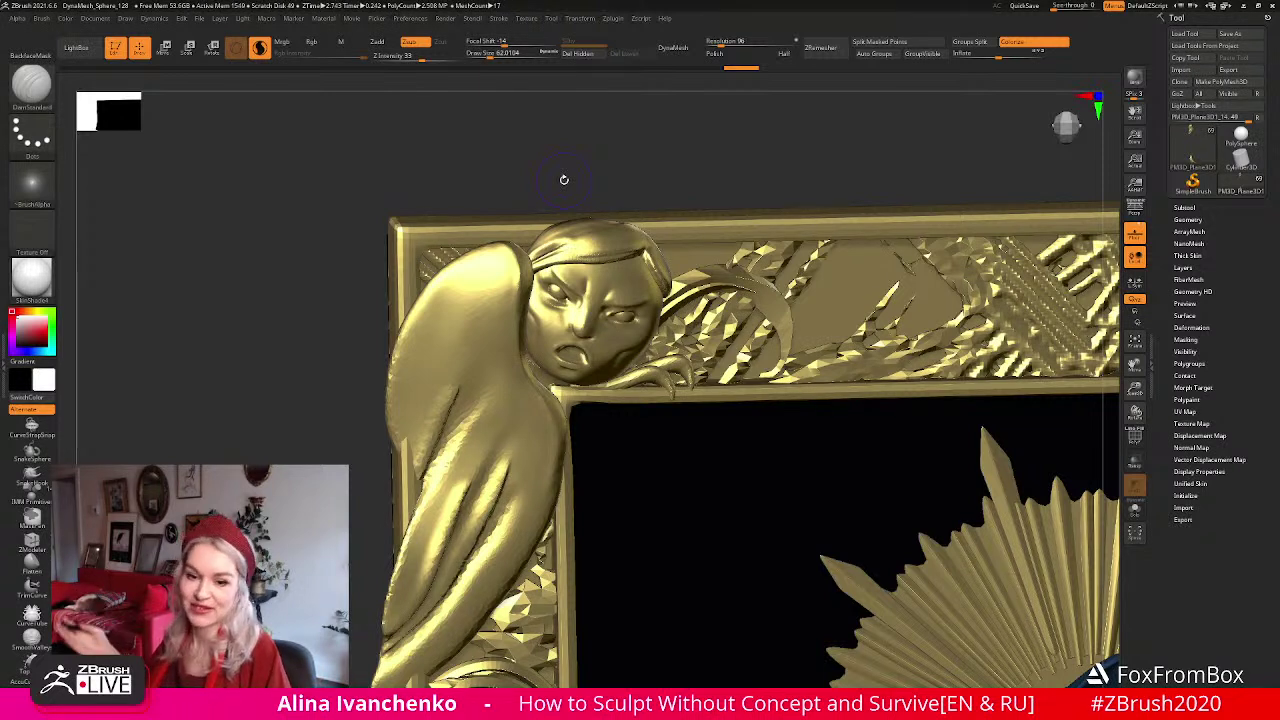
pyautogui.keyDown('alt'); pyautogui.moveTo(600, 189); pyautogui.dragTo(614, 191); pyautogui.keyUp('alt')
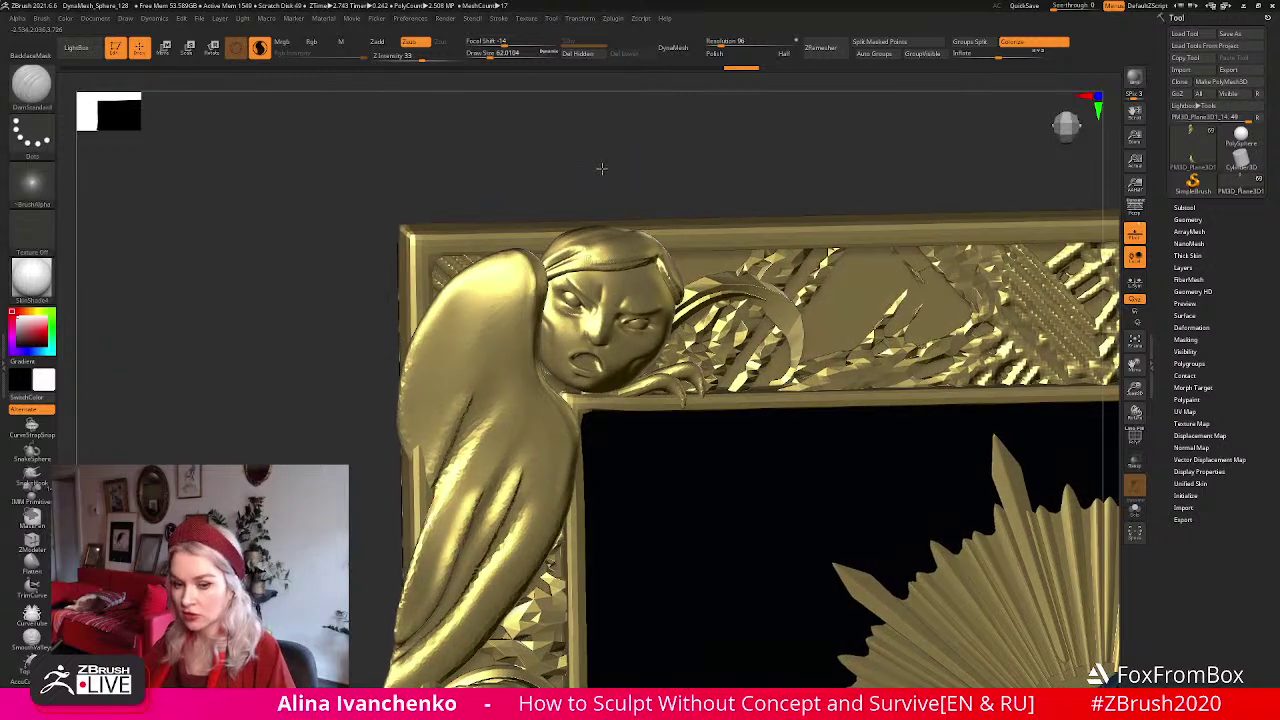
# Push the gold corner figure's wing closer to the frame in side view with the Move brush at draw size about 262.
pyautogui.moveTo(602, 169)
pyautogui.keyDown('alt'); pyautogui.mouseDown()
pyautogui.moveTo(611, 177)
pyautogui.moveTo(589, 186)
pyautogui.moveTo(567, 147)
pyautogui.moveTo(549, 149)
pyautogui.mouseUp(); pyautogui.keyUp('alt')
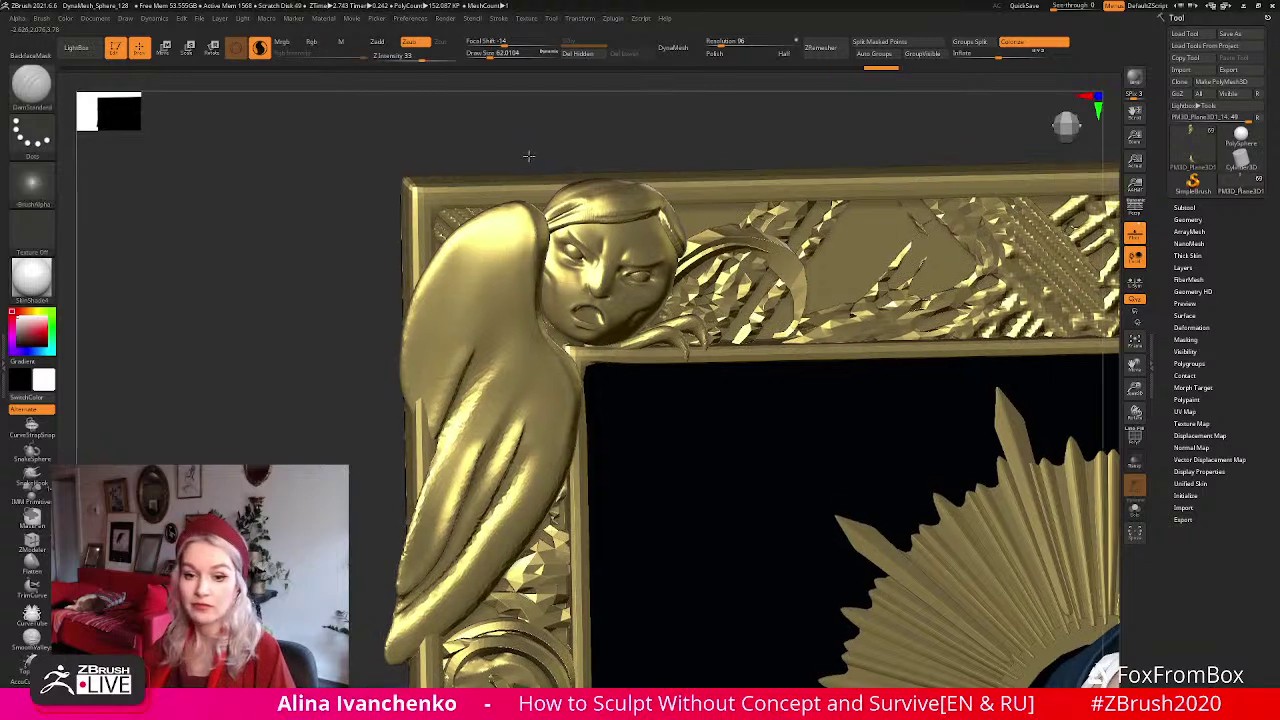
pyautogui.moveTo(523, 160)
pyautogui.mouseDown()
pyautogui.moveTo(551, 144)
pyautogui.moveTo(510, 277)
pyautogui.mouseUp()
pyautogui.press('b')
pyautogui.press('m')
pyautogui.press('v')
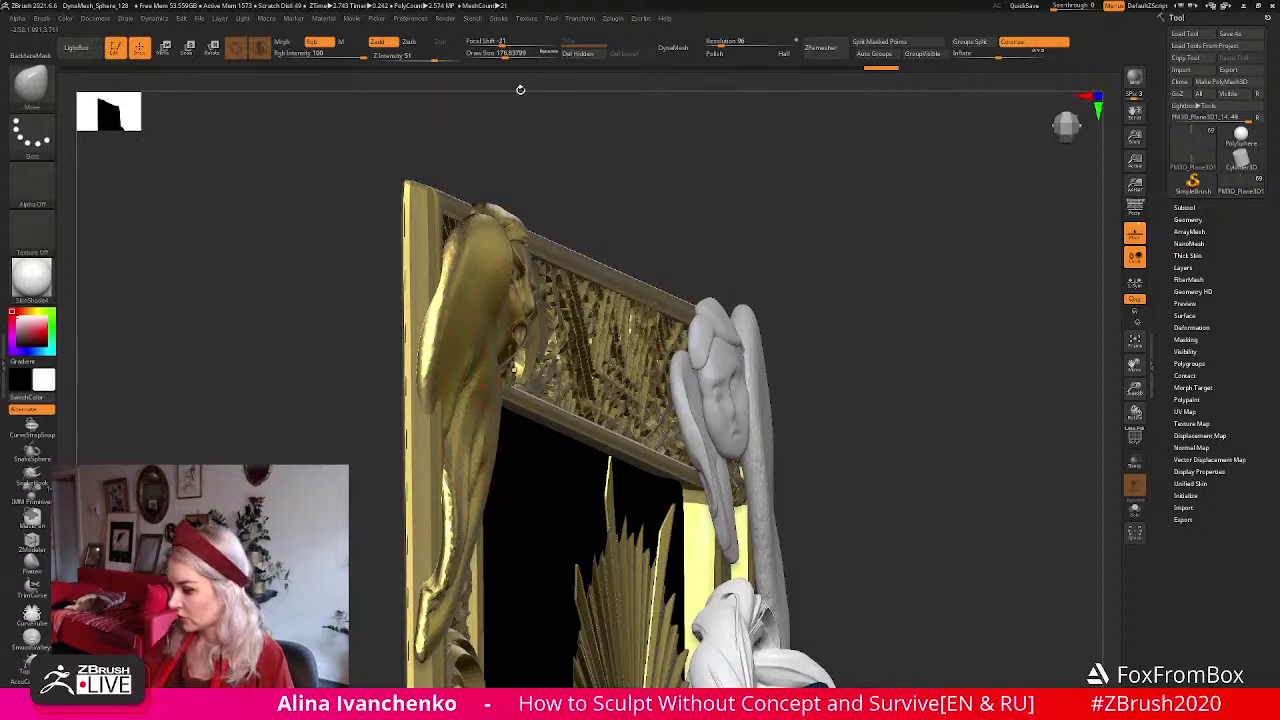
pyautogui.moveTo(453, 435); pyautogui.dragTo(438, 440)
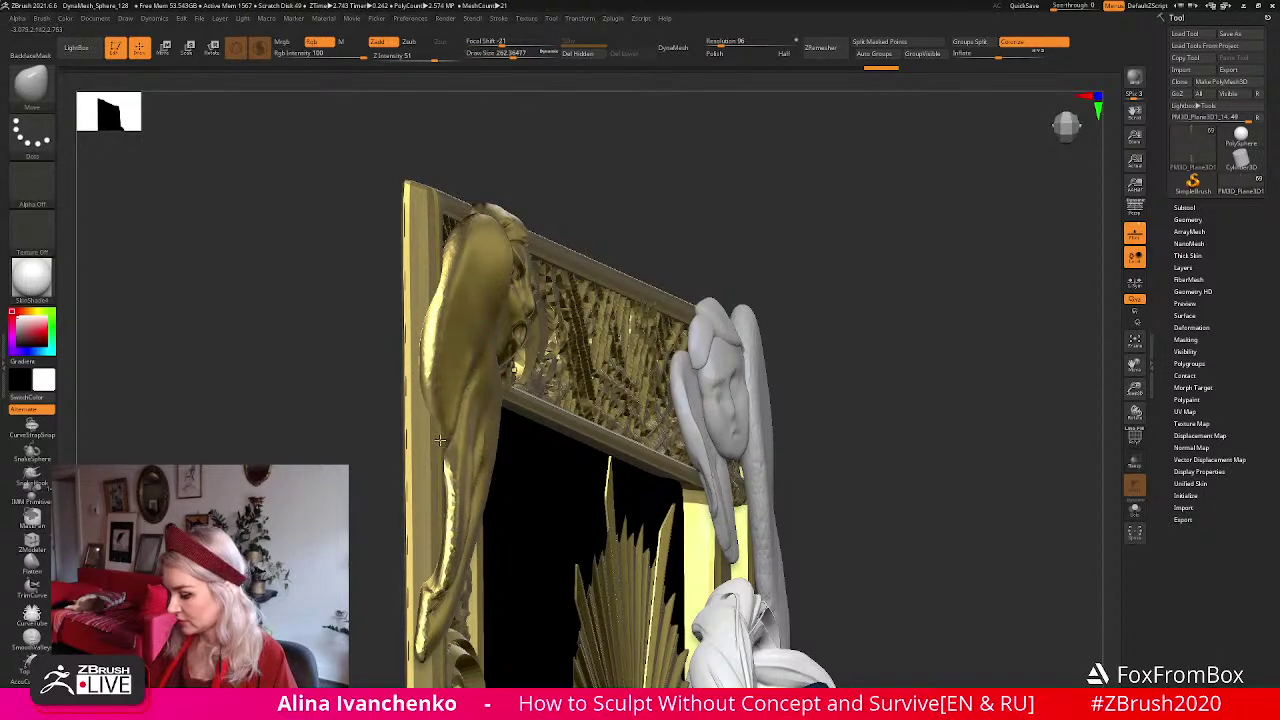
pyautogui.moveTo(654, 194); pyautogui.dragTo(552, 203)
pyautogui.moveTo(375, 221)
pyautogui.mouseDown()
pyautogui.moveTo(391, 234)
pyautogui.moveTo(369, 246)
pyautogui.moveTo(389, 254)
pyautogui.moveTo(484, 253)
pyautogui.mouseUp()
pyautogui.moveTo(393, 392)
pyautogui.mouseDown()
pyautogui.moveTo(409, 420)
pyautogui.moveTo(400, 391)
pyautogui.moveTo(403, 411)
pyautogui.mouseUp()
# Build up the upper wing of the gold corner figure with ClayBuildup at Z intensity 20 and smooth the added volume.
pyautogui.press('b')
pyautogui.press('c')
pyautogui.press('b')
pyautogui.click(503, 54)
pyautogui.keyDown('alt'); pyautogui.click(492, 308); pyautogui.keyUp('alt')
pyautogui.moveTo(520, 214)
pyautogui.mouseDown()
pyautogui.moveTo(492, 290)
pyautogui.moveTo(490, 360)
pyautogui.mouseUp()
pyautogui.keyDown('shift'); pyautogui.moveTo(505, 290); pyautogui.dragTo(490, 360); pyautogui.keyUp('shift')
pyautogui.moveTo(429, 437)
pyautogui.mouseDown()
pyautogui.moveTo(414, 446)
pyautogui.moveTo(513, 135)
pyautogui.mouseUp()
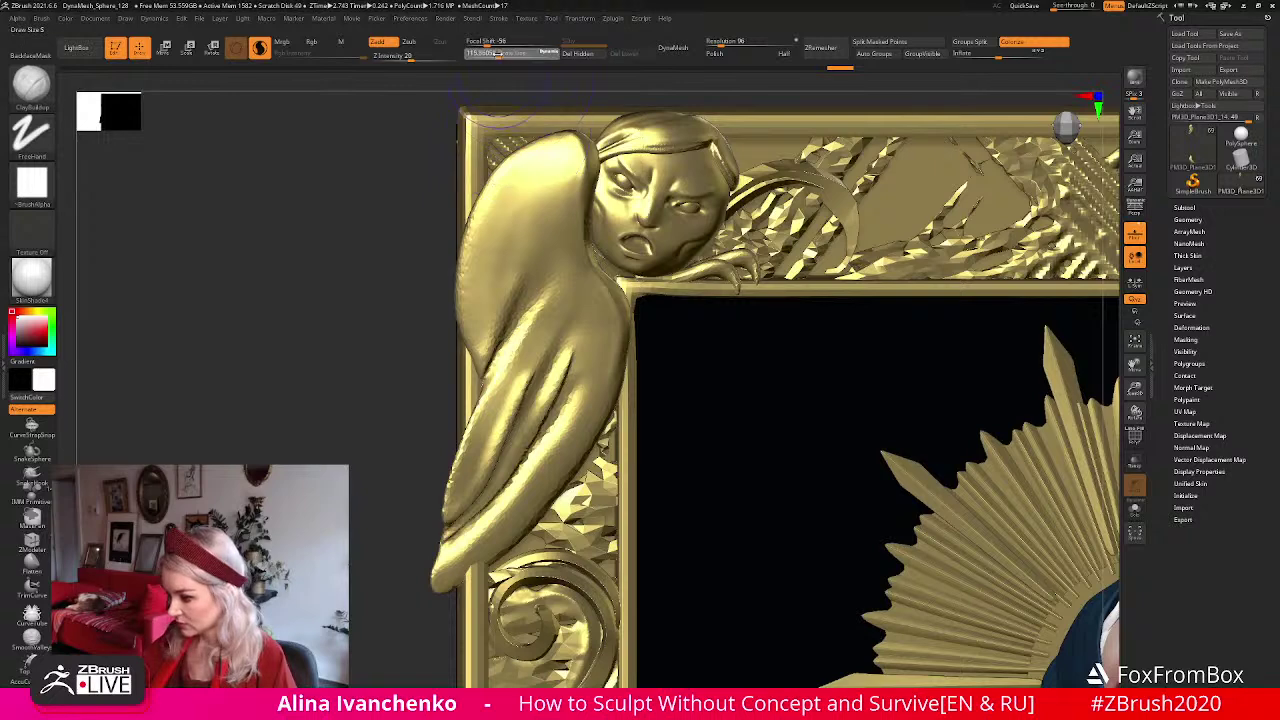
# Undo the last wing stroke and smooth the middle of the gold wing at draw size about 62.
pyautogui.press('shift')
pyautogui.hotkey('ctrl', 'z')
pyautogui.click(490, 54)
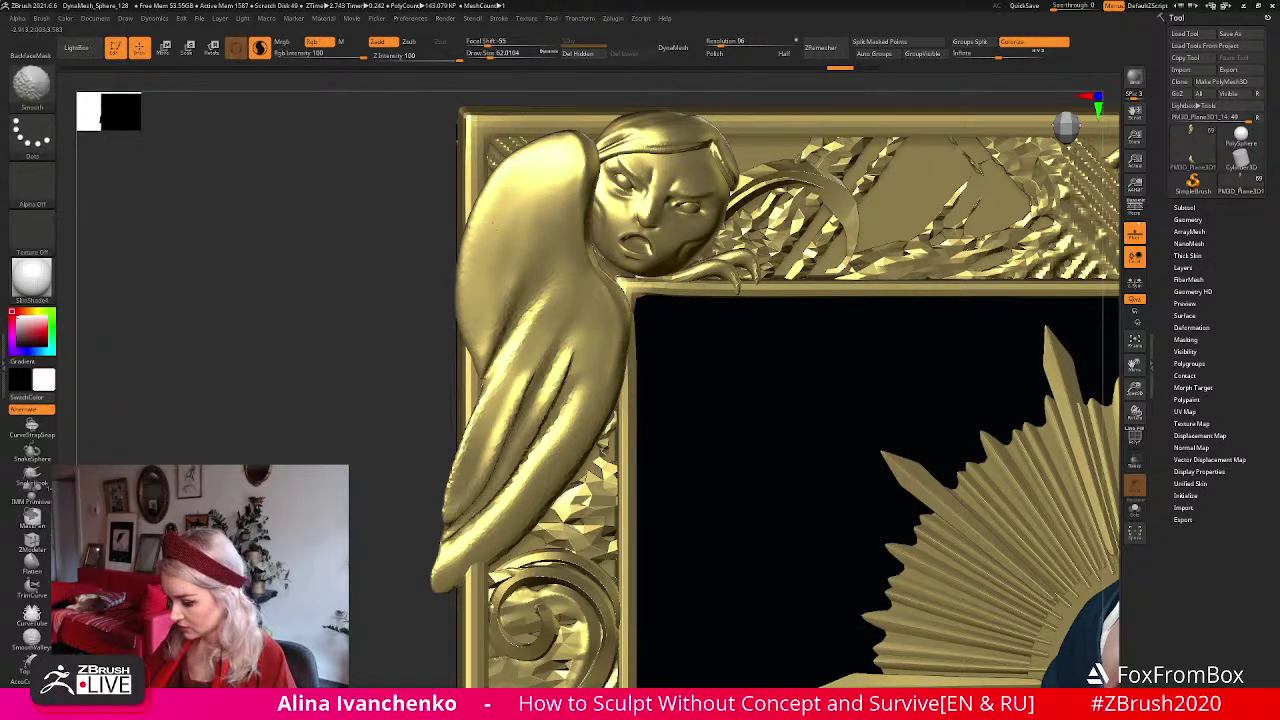
pyautogui.moveTo(409, 463); pyautogui.dragTo(400, 500)
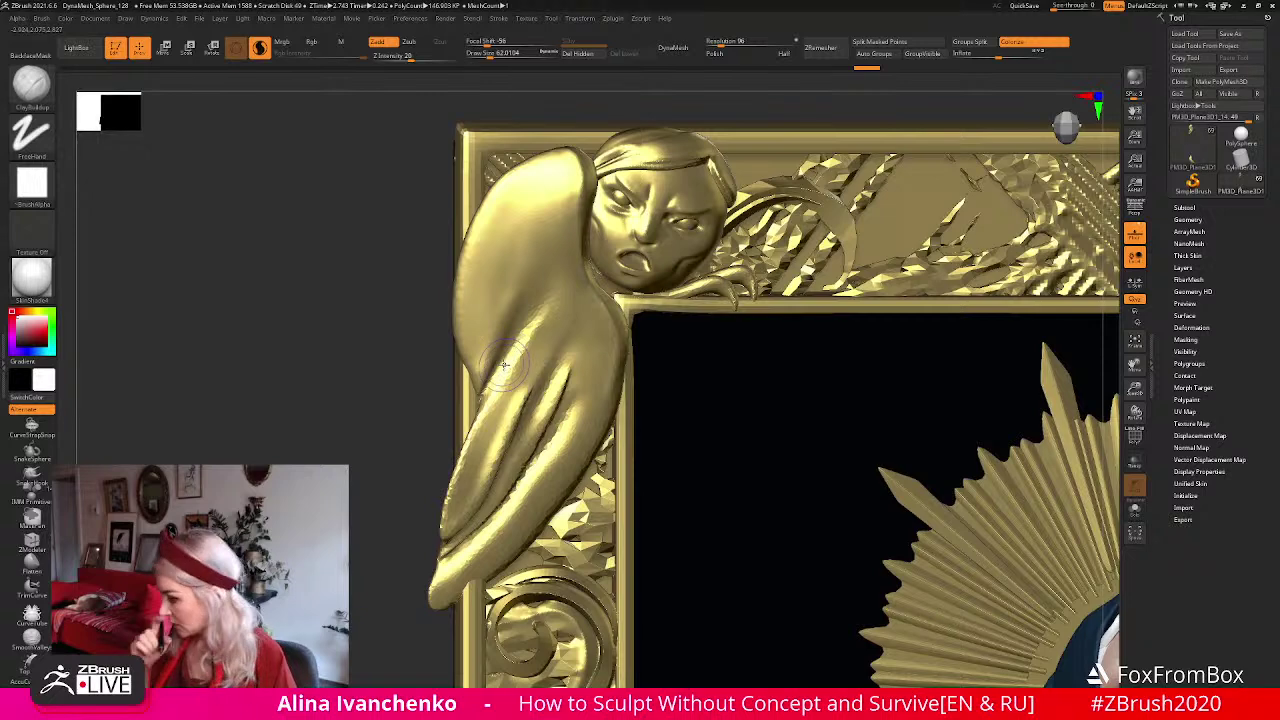
pyautogui.moveTo(506, 363)
pyautogui.keyDown('ctrl'); pyautogui.mouseDown(button='right')
pyautogui.moveTo(700, 160)
pyautogui.moveTo(485, 280)
pyautogui.moveTo(408, 360)
pyautogui.mouseUp(button='right'); pyautogui.keyUp('ctrl')
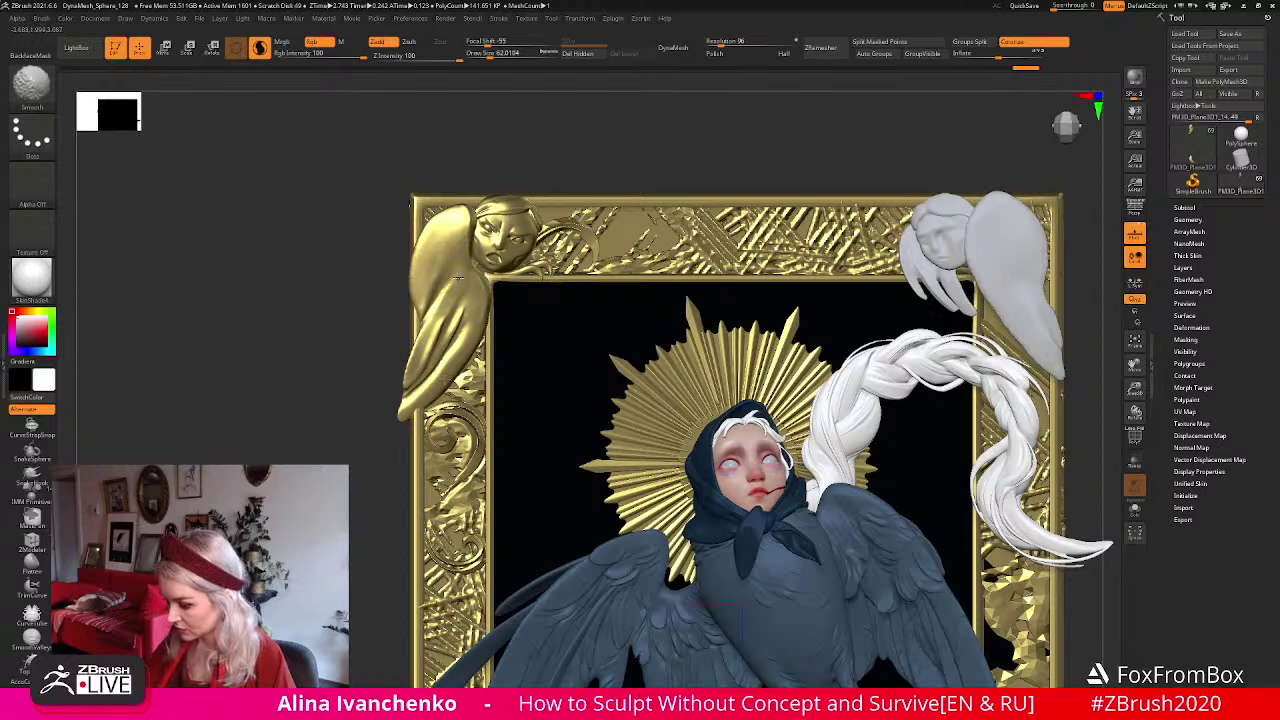
# Adjust the gold wing's side profile against the frame with the Move brush at draw size about 228.
pyautogui.moveTo(524, 148); pyautogui.dragTo(549, 180)
pyautogui.moveTo(520, 135); pyautogui.dragTo(566, 109)
pyautogui.click(511, 53)
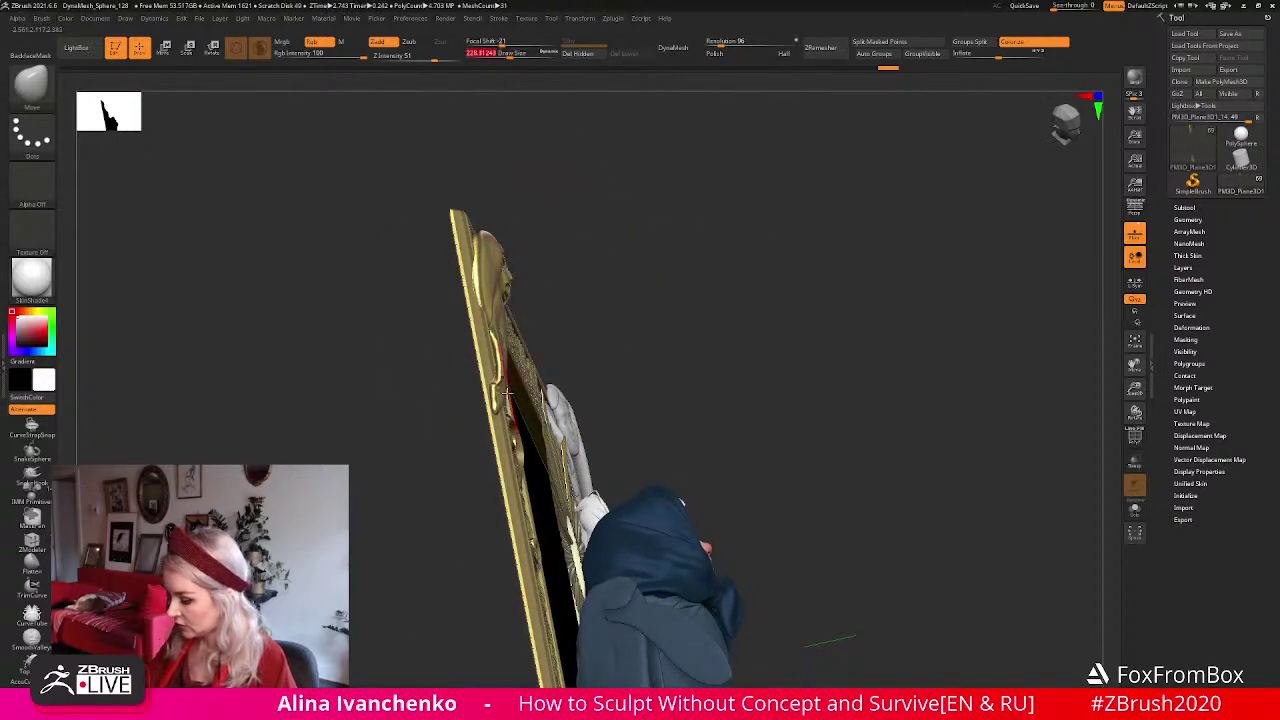
pyautogui.moveTo(507, 393); pyautogui.dragTo(497, 388)
pyautogui.moveTo(737, 254); pyautogui.dragTo(600, 258)
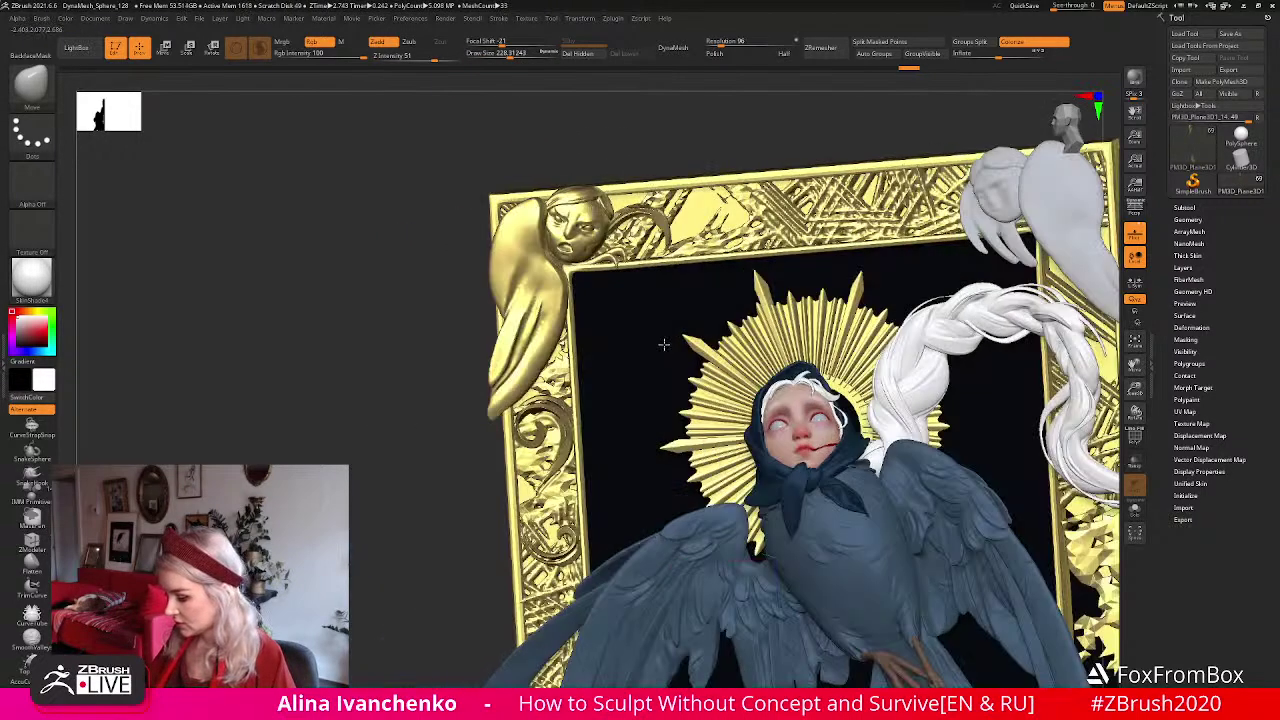
pyautogui.moveTo(663, 343); pyautogui.dragTo(730, 320)
# Isolate the gold wing, check its thickness and curve from the side, and bring the full sculpture back into view.
pyautogui.press('b')
pyautogui.press('m')
pyautogui.press('v')
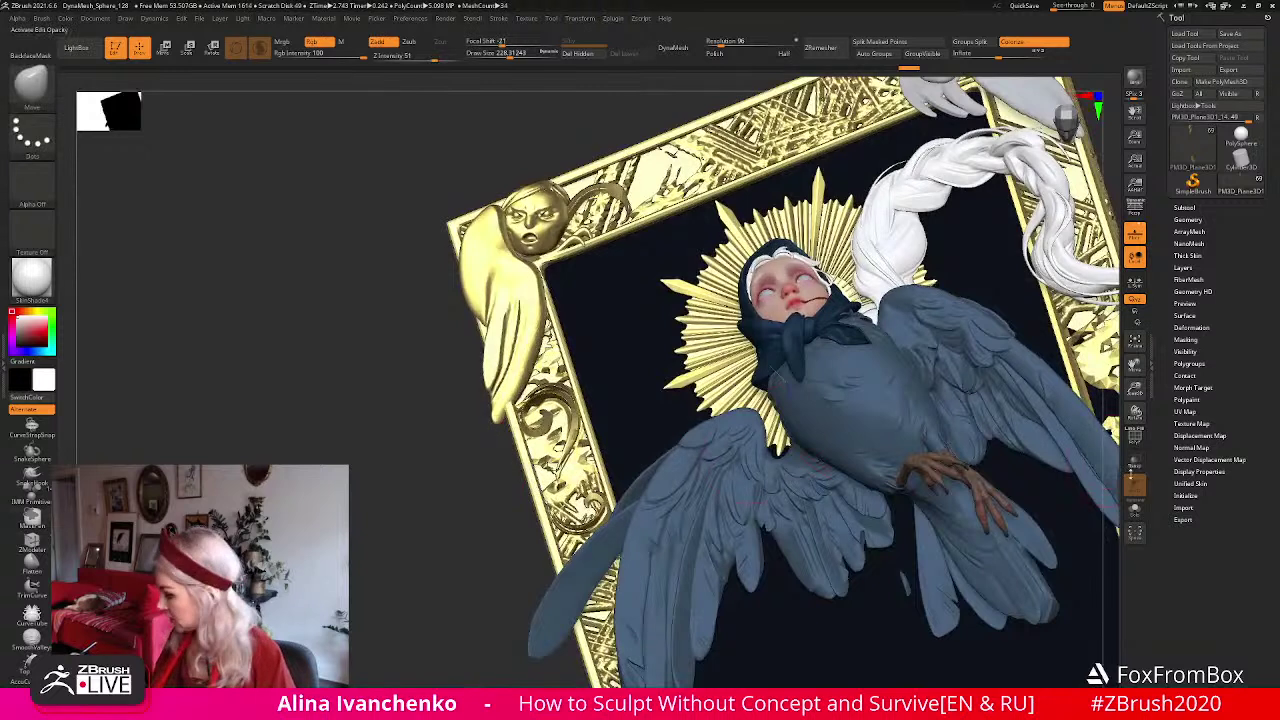
pyautogui.click(1134, 508)
pyautogui.moveTo(640, 420); pyautogui.dragTo(561, 395)
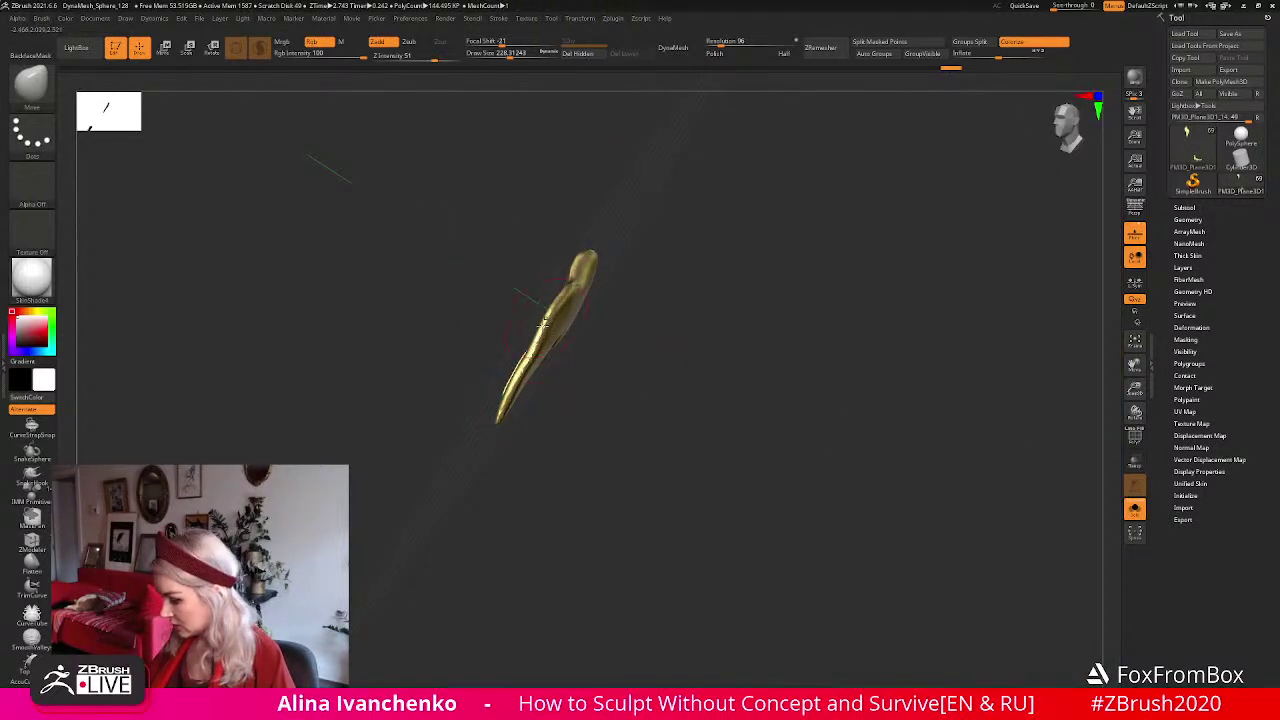
pyautogui.moveTo(505, 388); pyautogui.dragTo(677, 426)
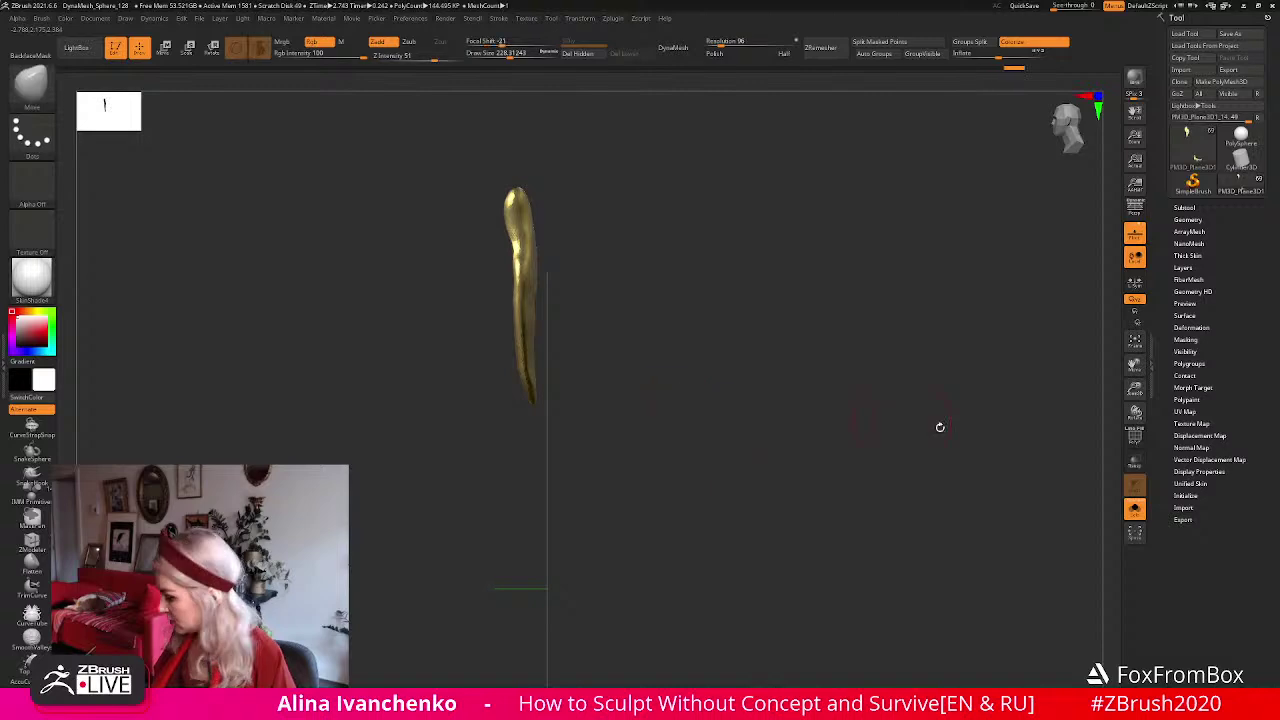
pyautogui.moveTo(853, 408); pyautogui.dragTo(817, 395)
pyautogui.click(1134, 508)
# Shape the gold wing from an angled side view with the Move brush at draw size about 358.
pyautogui.moveTo(594, 137)
pyautogui.mouseDown()
pyautogui.moveTo(566, 173)
pyautogui.moveTo(618, 136)
pyautogui.mouseUp()
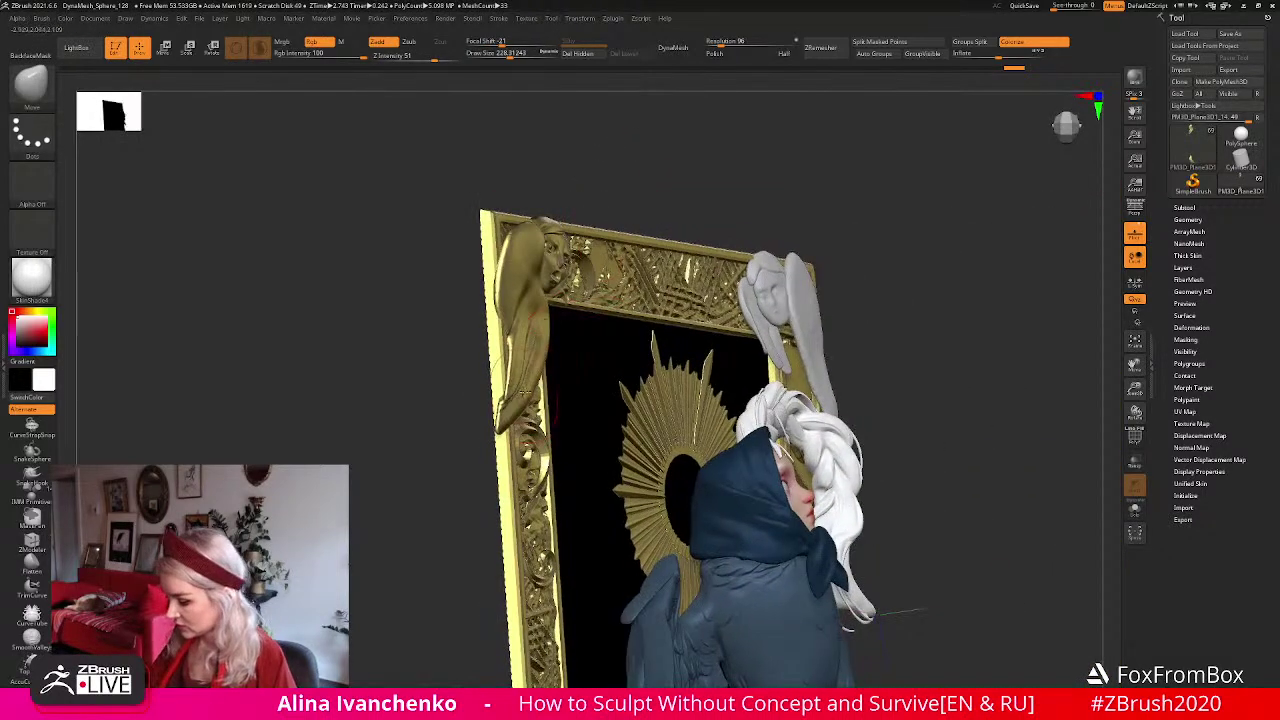
pyautogui.moveTo(509, 56); pyautogui.dragTo(515, 57)
pyautogui.moveTo(597, 140)
pyautogui.mouseDown()
pyautogui.moveTo(668, 460)
pyautogui.moveTo(749, 346)
pyautogui.mouseUp()
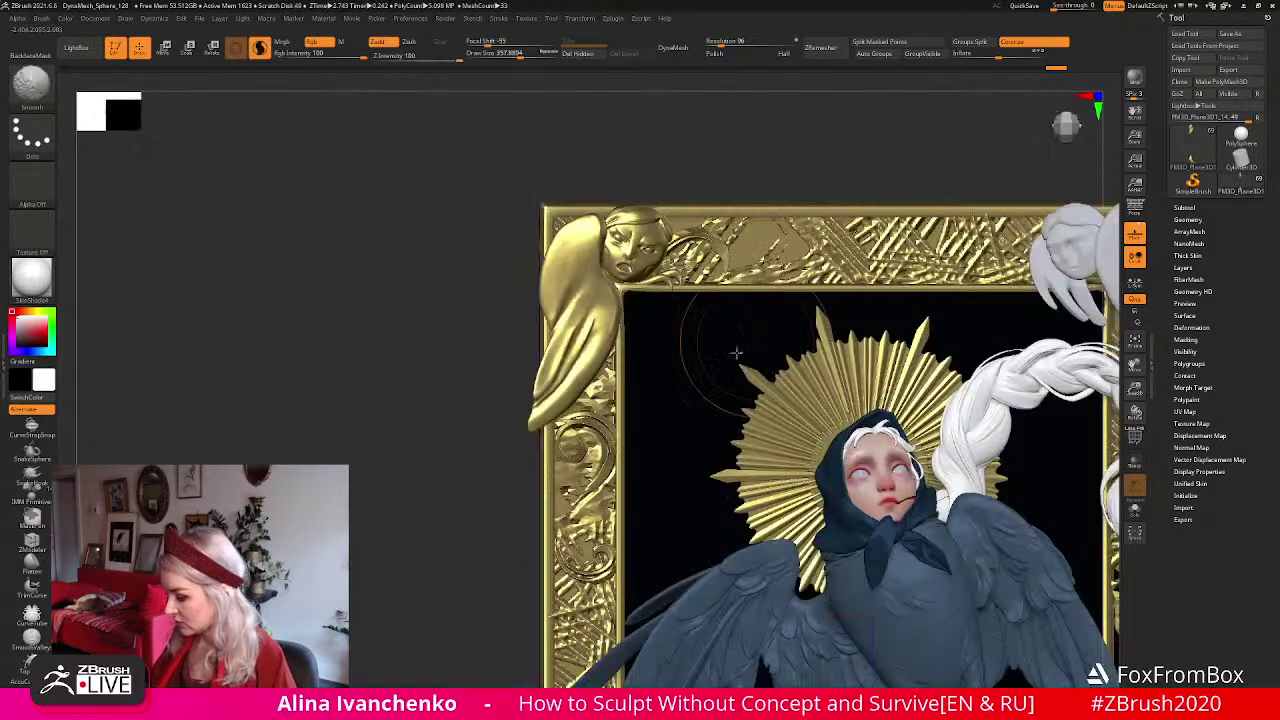
pyautogui.moveTo(441, 523); pyautogui.dragTo(421, 528)
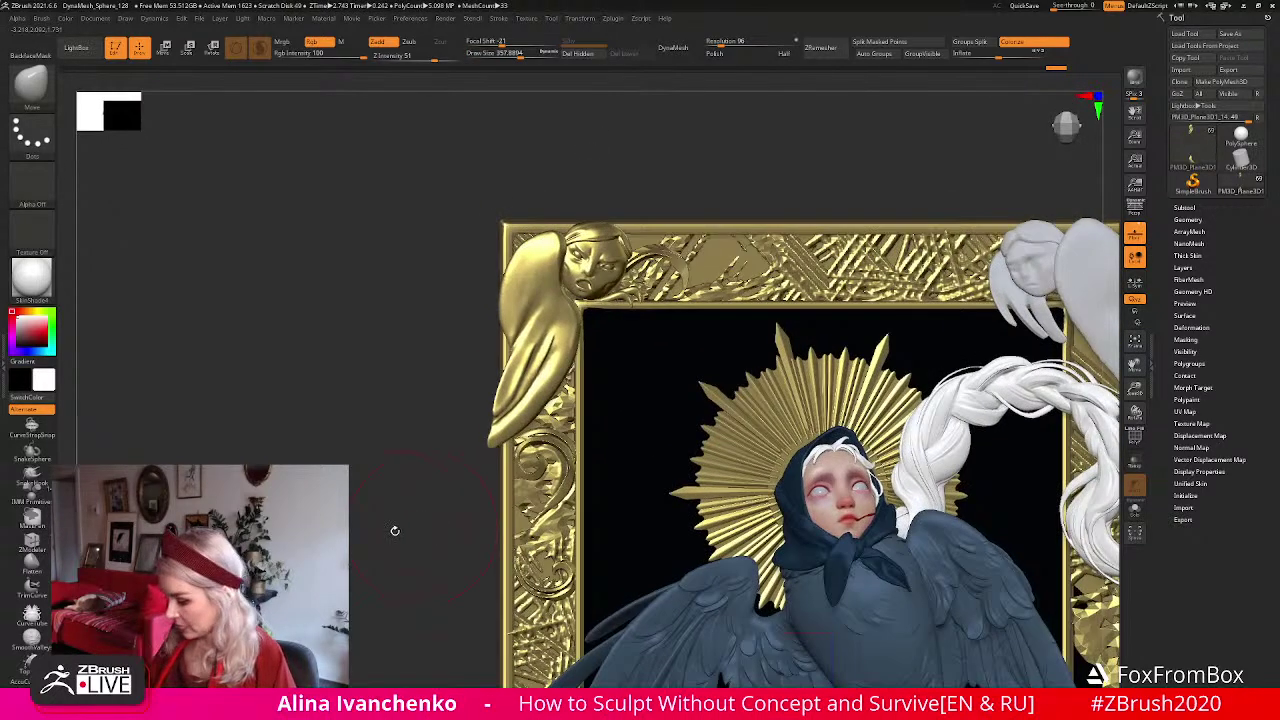
# Refine the gold corner wing's silhouette with the Move brush, reducing the draw size to about 149 and 80.
pyautogui.moveTo(510, 53); pyautogui.dragTo(505, 53)
pyautogui.moveTo(405, 510); pyautogui.dragTo(401, 531)
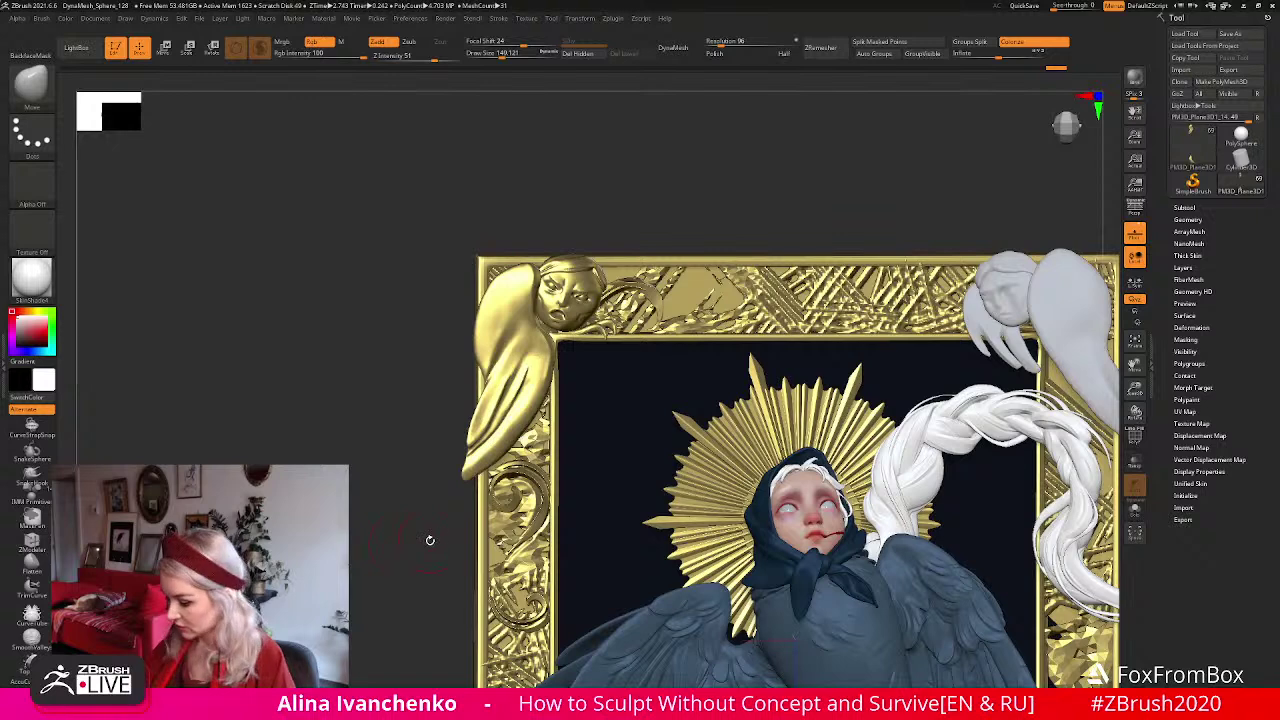
pyautogui.moveTo(503, 54); pyautogui.dragTo(494, 55)
pyautogui.moveTo(474, 201); pyautogui.dragTo(510, 283)
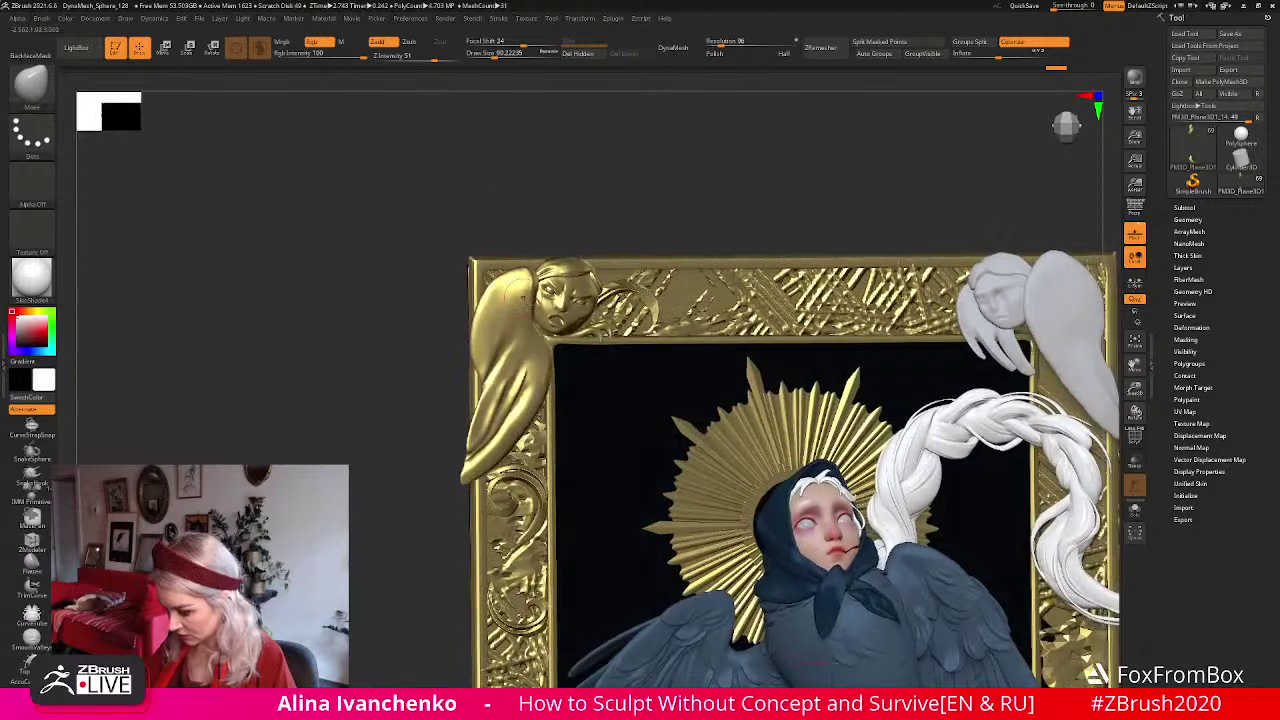
# Carve feather creases into the gold wing with the DamStandard brush at draw size about 51.
pyautogui.press('b')
pyautogui.press('d')
pyautogui.press('s')
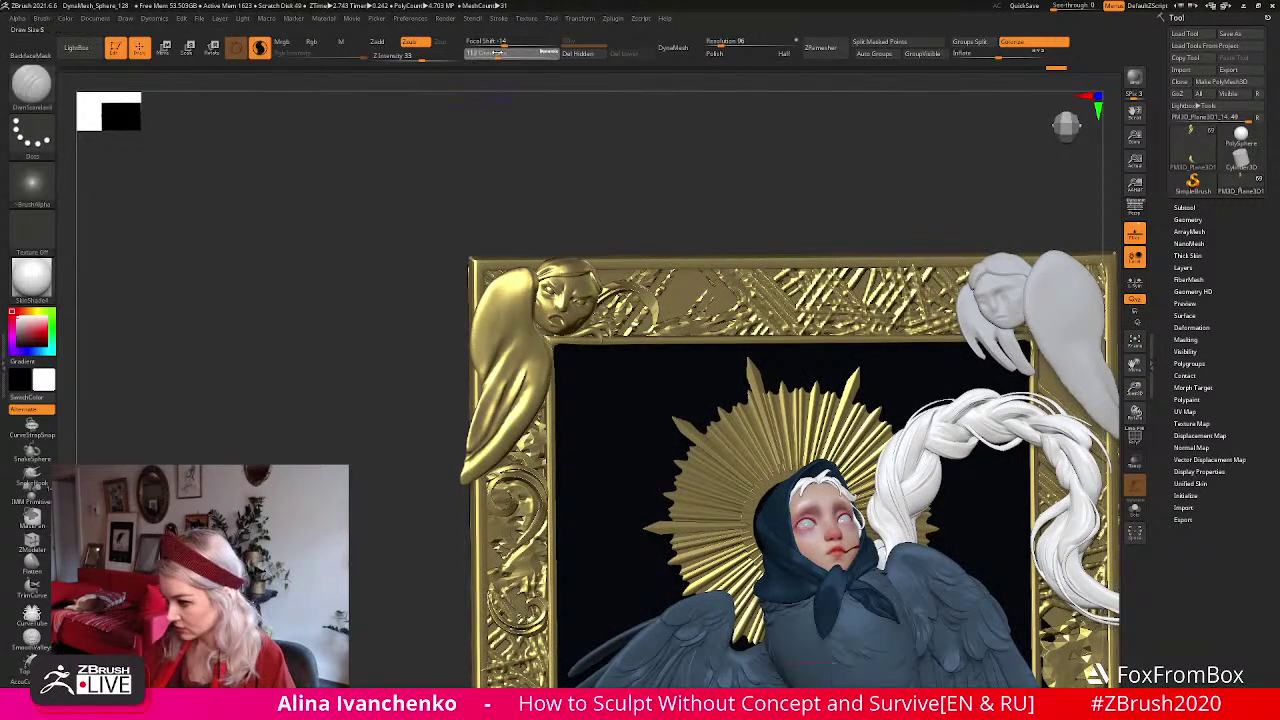
pyautogui.moveTo(503, 160)
pyautogui.mouseDown()
pyautogui.moveTo(492, 154)
pyautogui.moveTo(497, 230)
pyautogui.mouseUp()
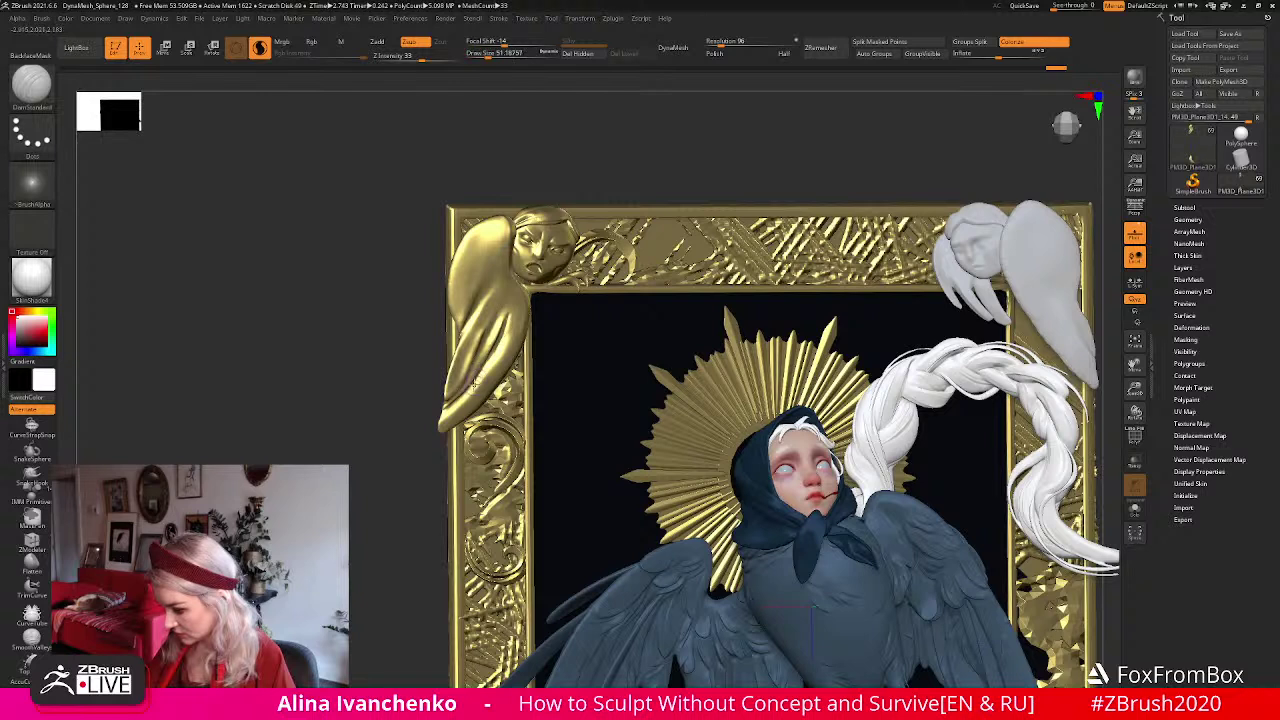
pyautogui.moveTo(500, 339); pyautogui.dragTo(473, 355)
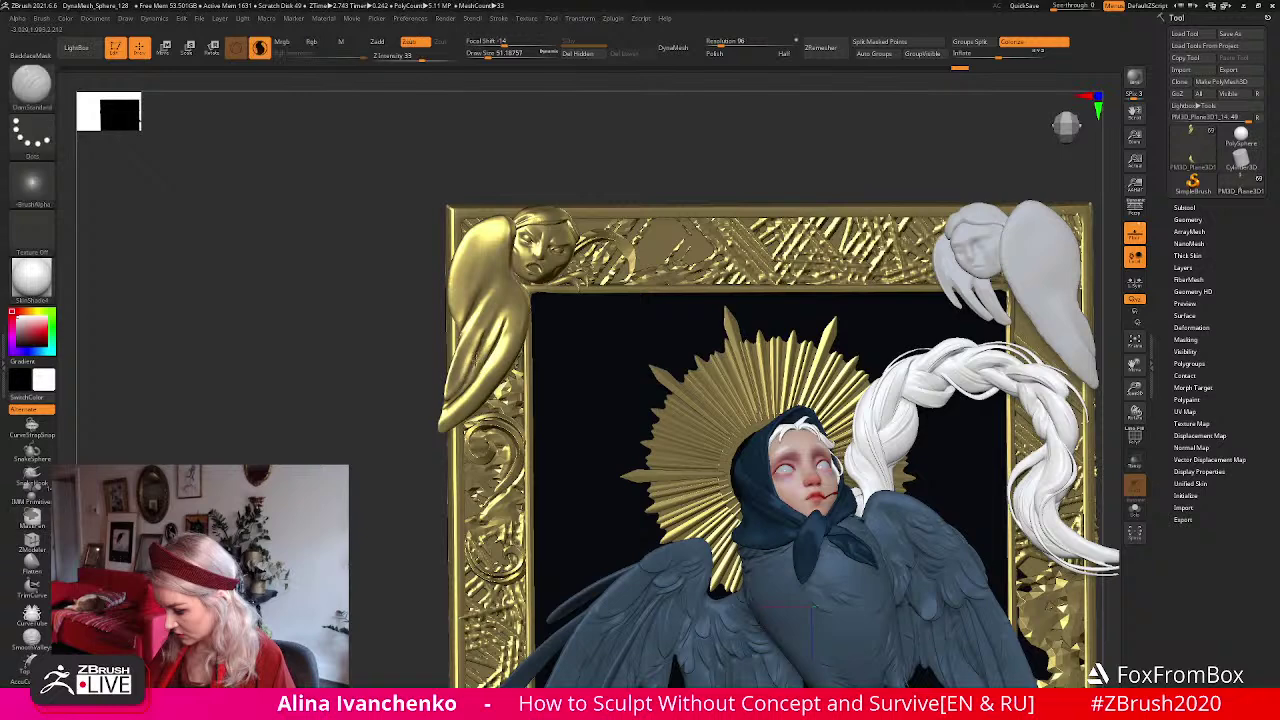
pyautogui.keyDown('alt'); pyautogui.moveTo(394, 486); pyautogui.dragTo(391, 500); pyautogui.keyUp('alt')
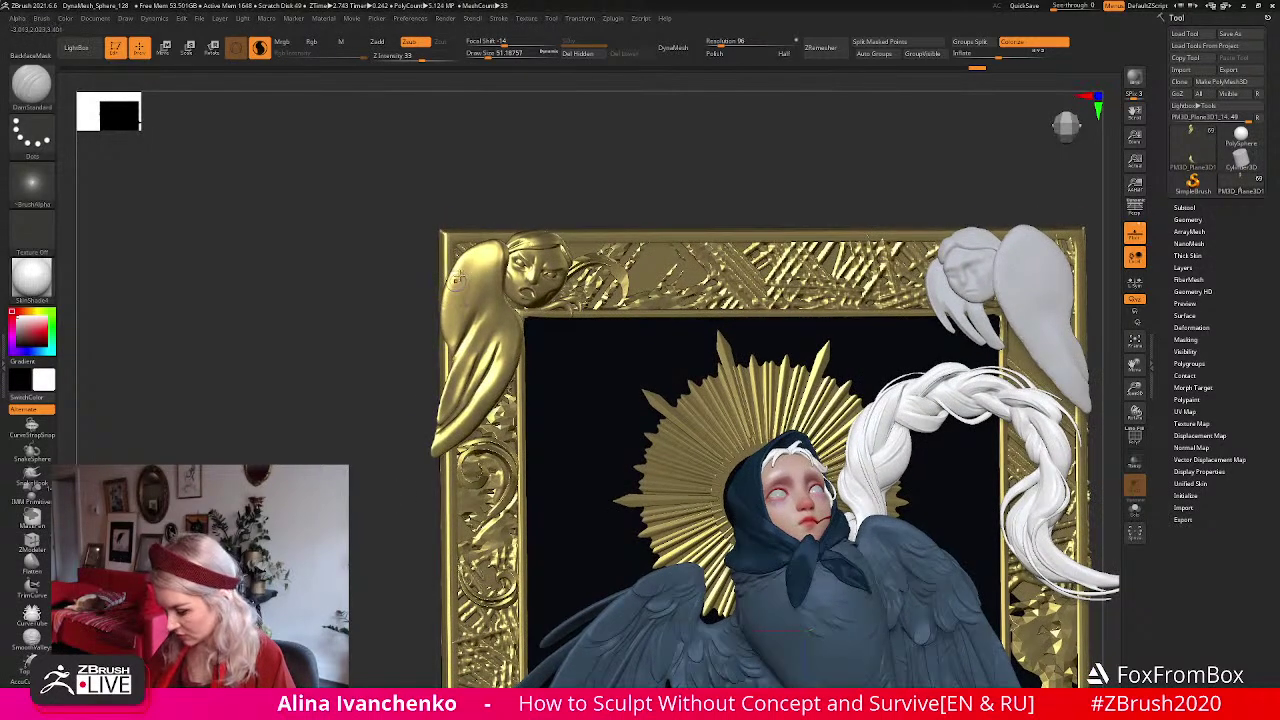
# Build up the outer edge of the gold wing with the ClayBuildup brush at draw size about 80 and smooth it.
pyautogui.press('b')
pyautogui.press('c')
pyautogui.press('b')
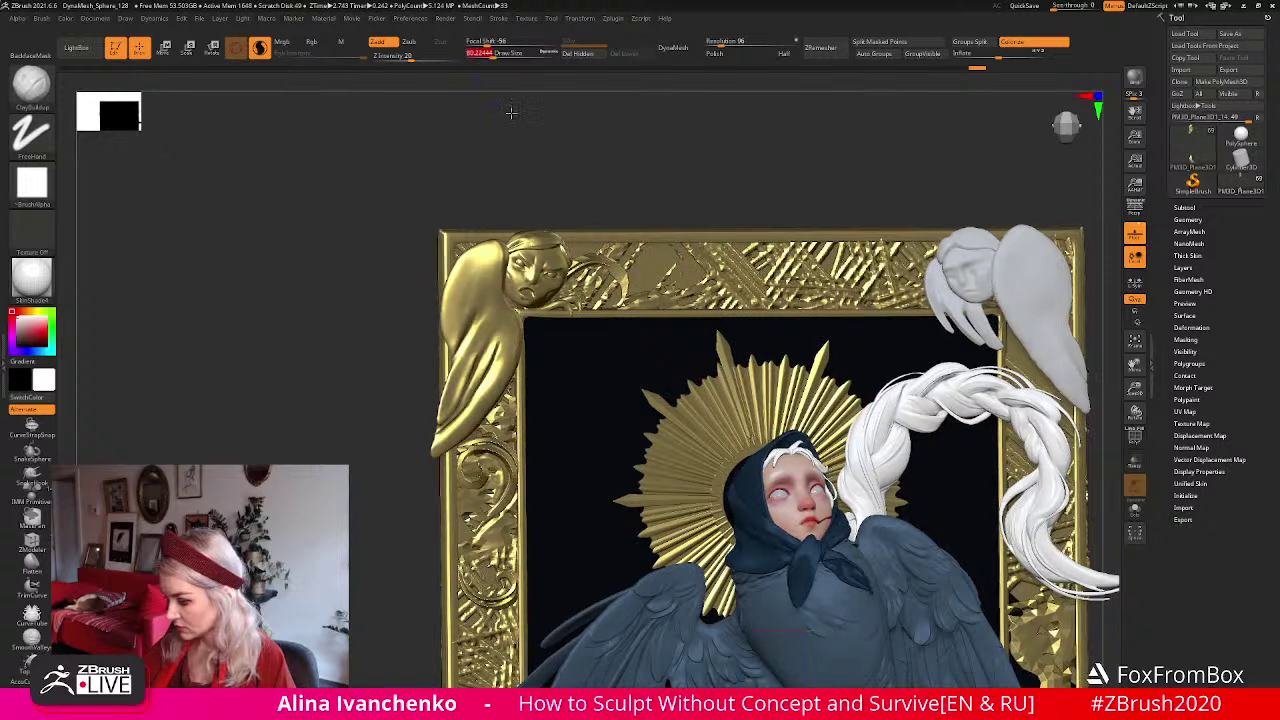
pyautogui.moveTo(491, 189); pyautogui.dragTo(441, 296)
pyautogui.press('shift')
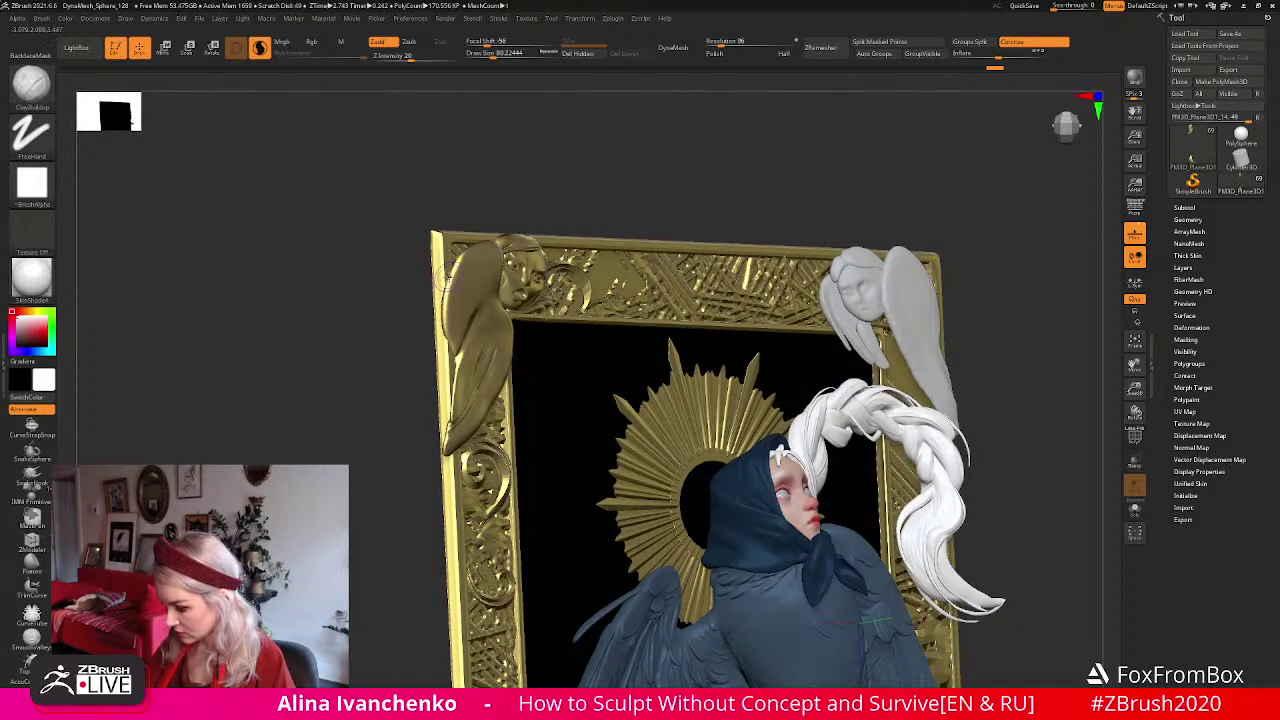
pyautogui.moveTo(444, 335); pyautogui.dragTo(462, 264)
pyautogui.moveTo(522, 178)
pyautogui.mouseDown()
pyautogui.moveTo(510, 201)
pyautogui.moveTo(241, 320)
pyautogui.mouseUp()
# Cut feather grooves along the gold wing with the Slash2 brush at draw size about 108 and colour painting turned off.
pyautogui.click(31, 85)
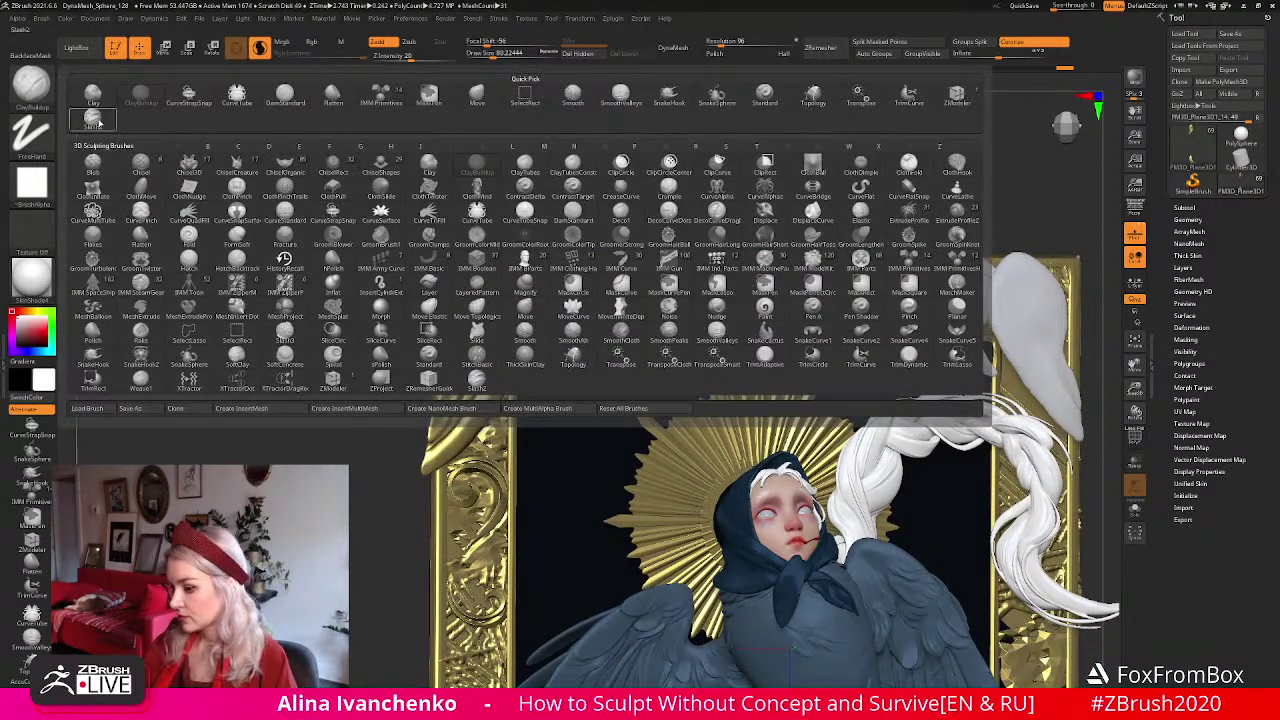
pyautogui.click(92, 119)
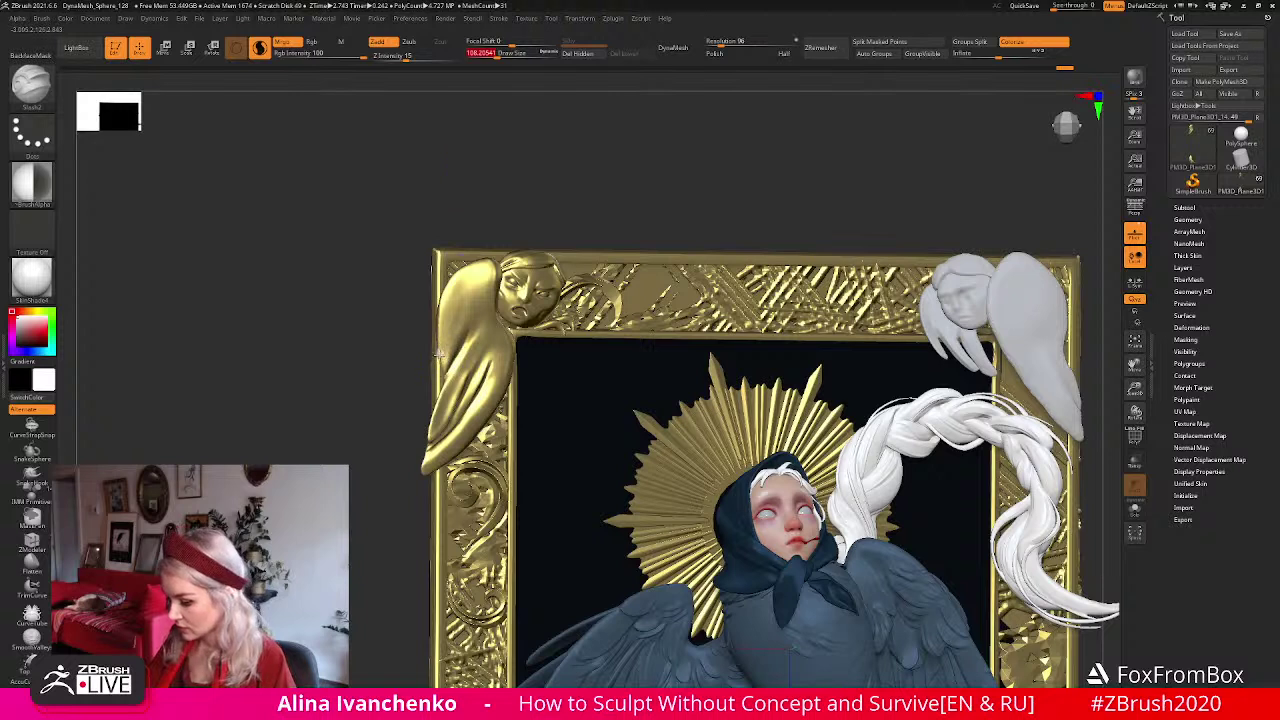
pyautogui.click(298, 44)
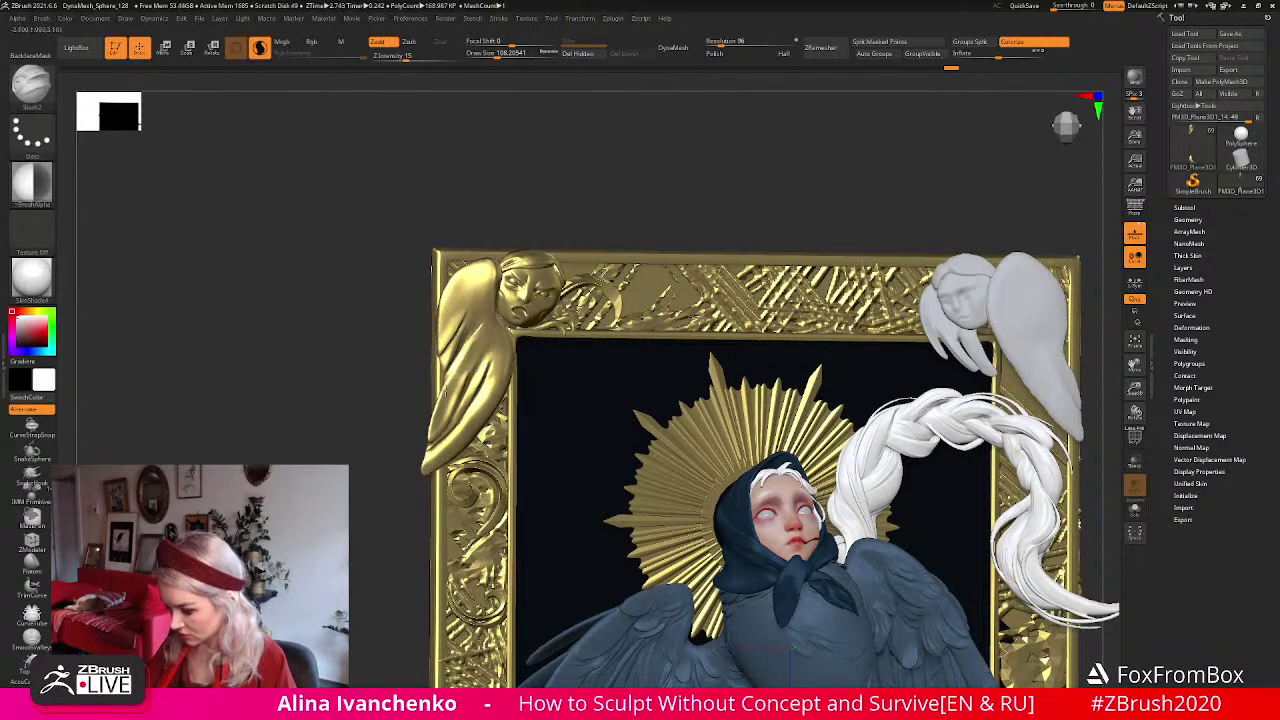
pyautogui.moveTo(520, 200)
pyautogui.mouseDown()
pyautogui.moveTo(554, 200)
pyautogui.moveTo(522, 203)
pyautogui.mouseUp()
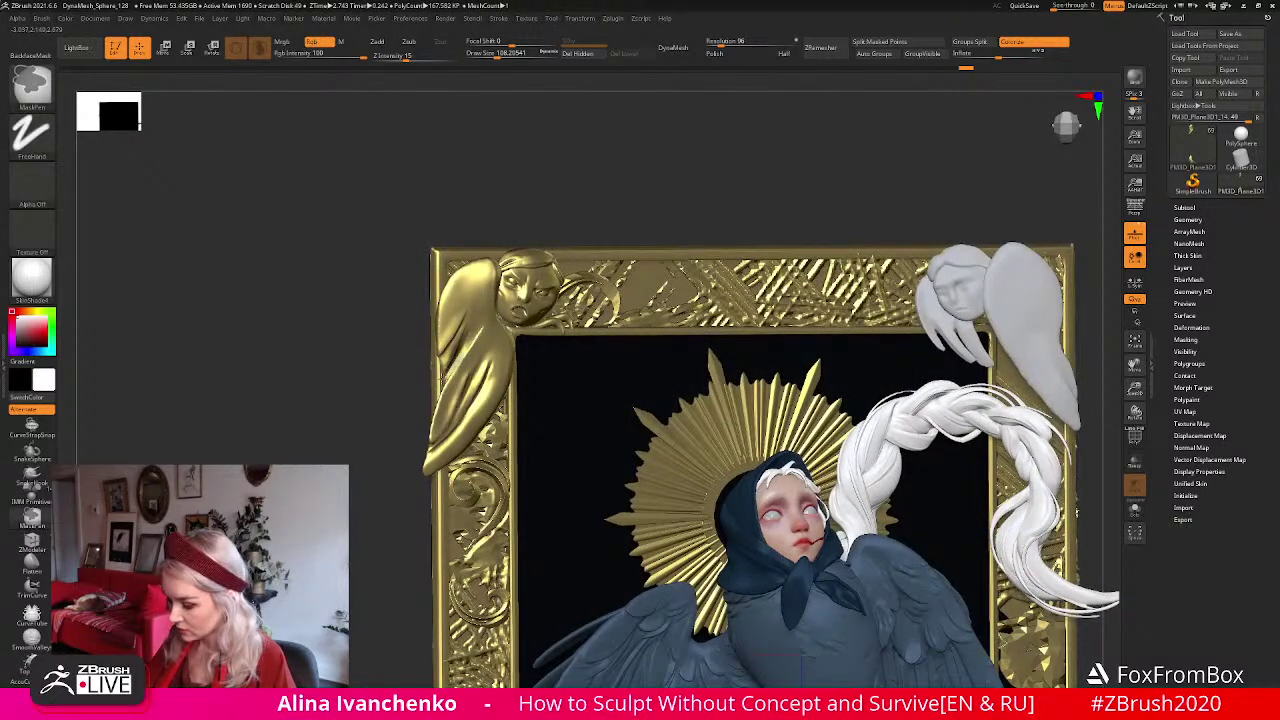
# Reshape the grooved gold wing with the Move brush at draw sizes of about 163 and 120.
pyautogui.press('m')
pyautogui.click(408, 378)
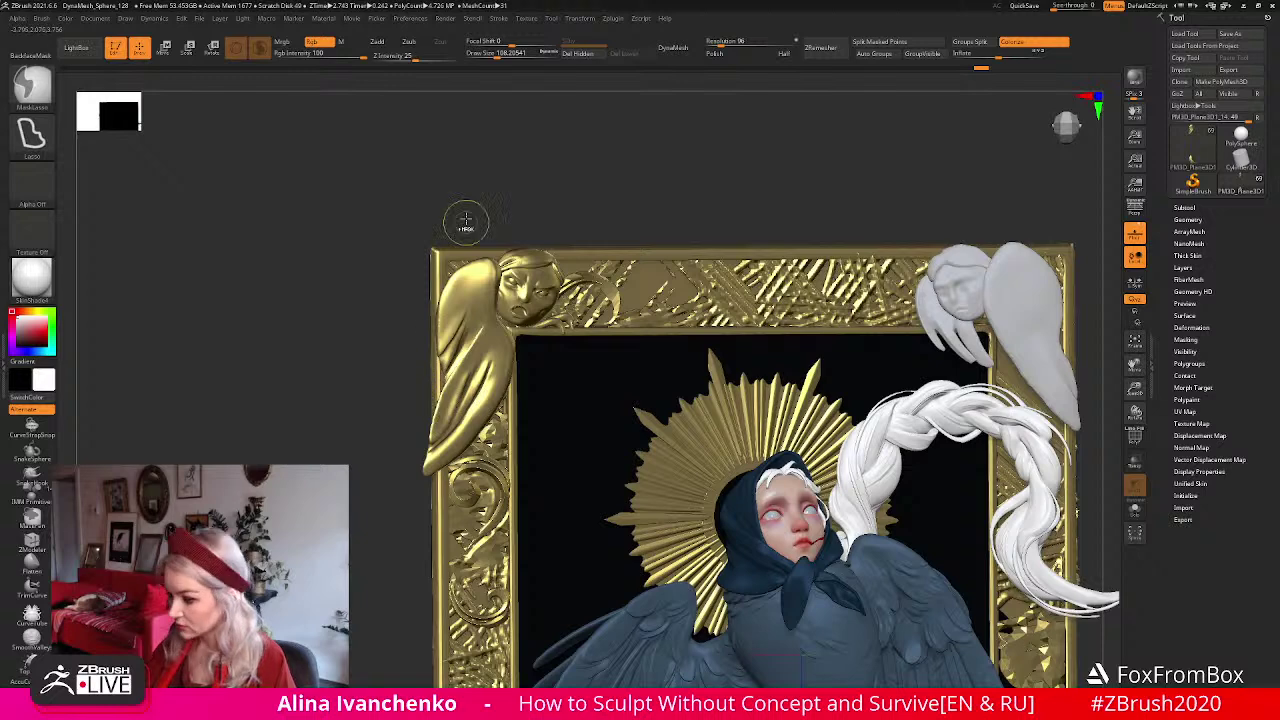
pyautogui.click(499, 19)
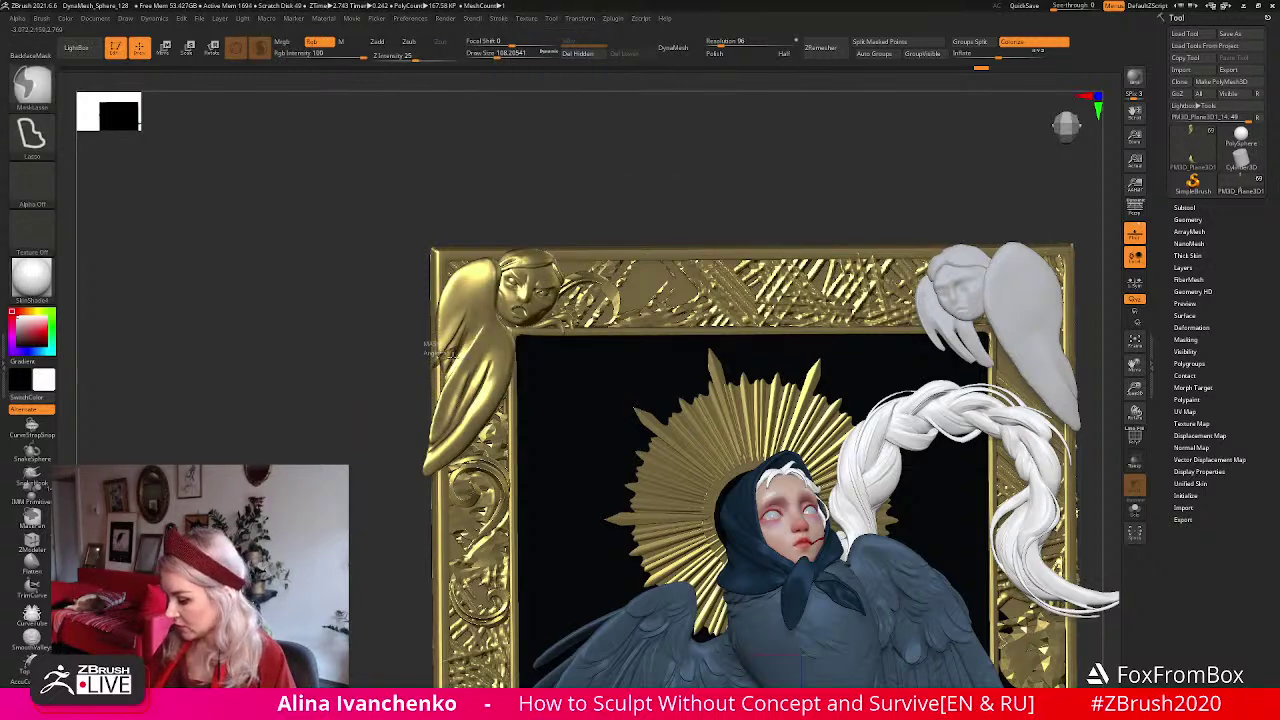
pyautogui.press('ctrl')
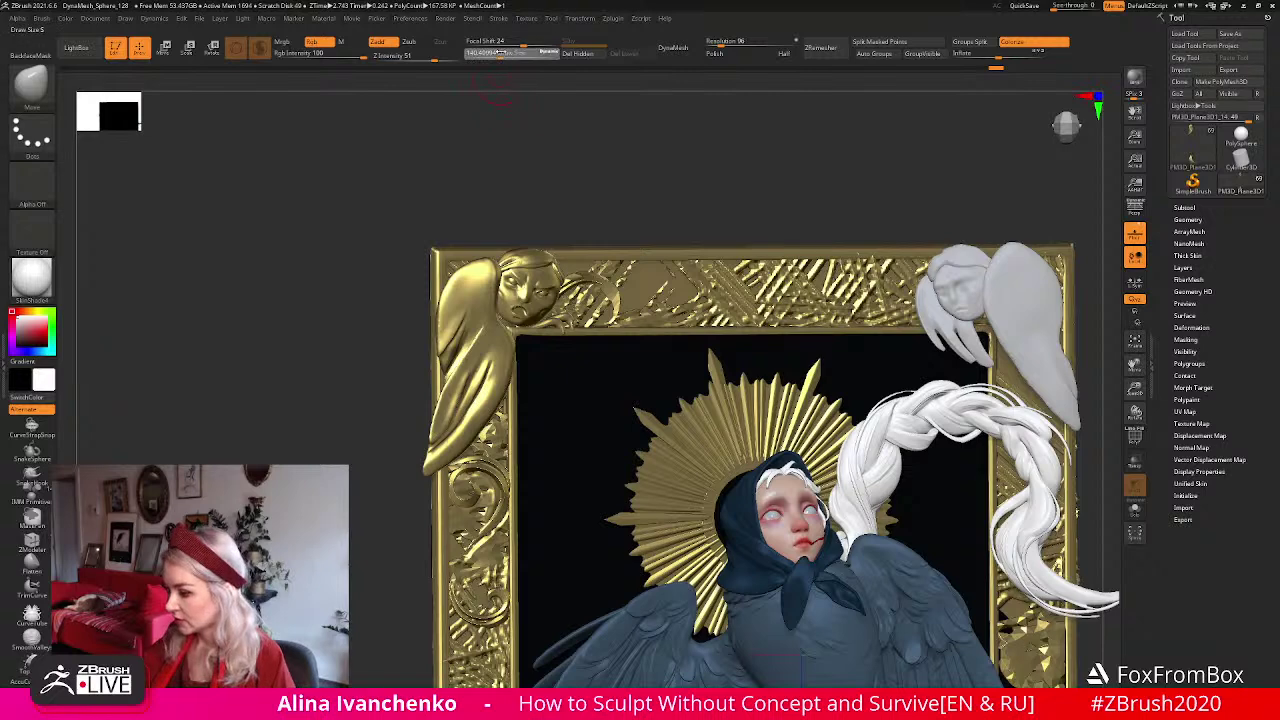
pyautogui.moveTo(512, 118)
pyautogui.mouseDown()
pyautogui.moveTo(520, 131)
pyautogui.moveTo(466, 333)
pyautogui.mouseUp()
pyautogui.moveTo(572, 176); pyautogui.dragTo(452, 288)
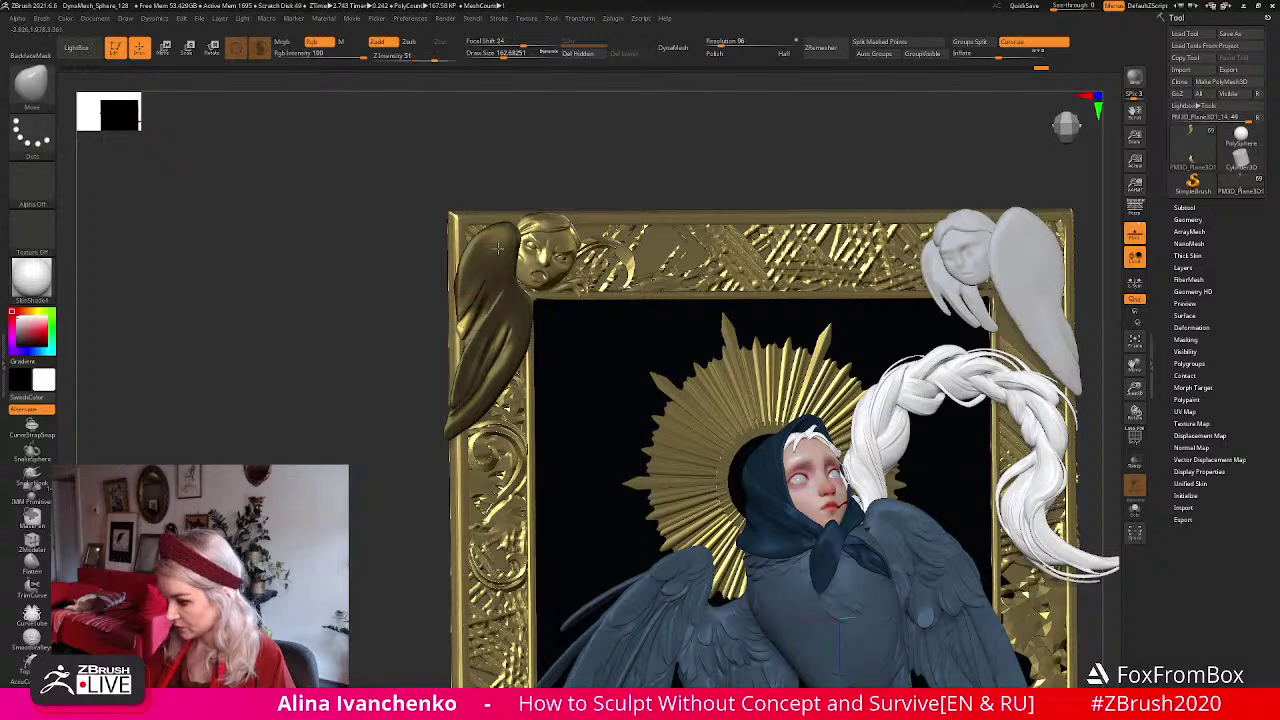
pyautogui.moveTo(483, 280); pyautogui.dragTo(460, 340)
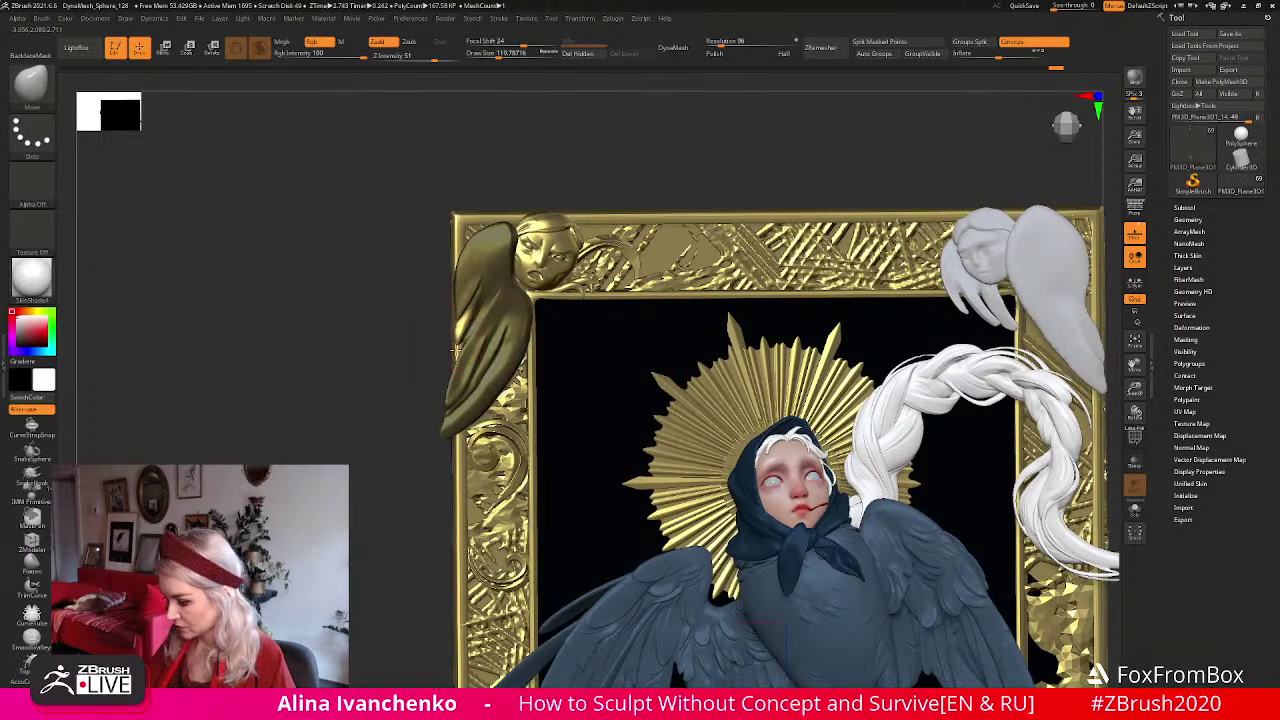
pyautogui.moveTo(582, 160)
pyautogui.mouseDown()
pyautogui.moveTo(597, 154)
pyautogui.moveTo(546, 201)
pyautogui.moveTo(545, 160)
pyautogui.moveTo(490, 82)
pyautogui.moveTo(551, 194)
pyautogui.moveTo(526, 201)
pyautogui.moveTo(520, 243)
pyautogui.moveTo(563, 186)
pyautogui.moveTo(490, 262)
pyautogui.moveTo(549, 165)
pyautogui.moveTo(521, 250)
pyautogui.mouseUp()
# Smooth the gold corner figure and flatten its surfaces with the Planar brush at draw size about 80.
pyautogui.press('shift')
pyautogui.click(40, 562)
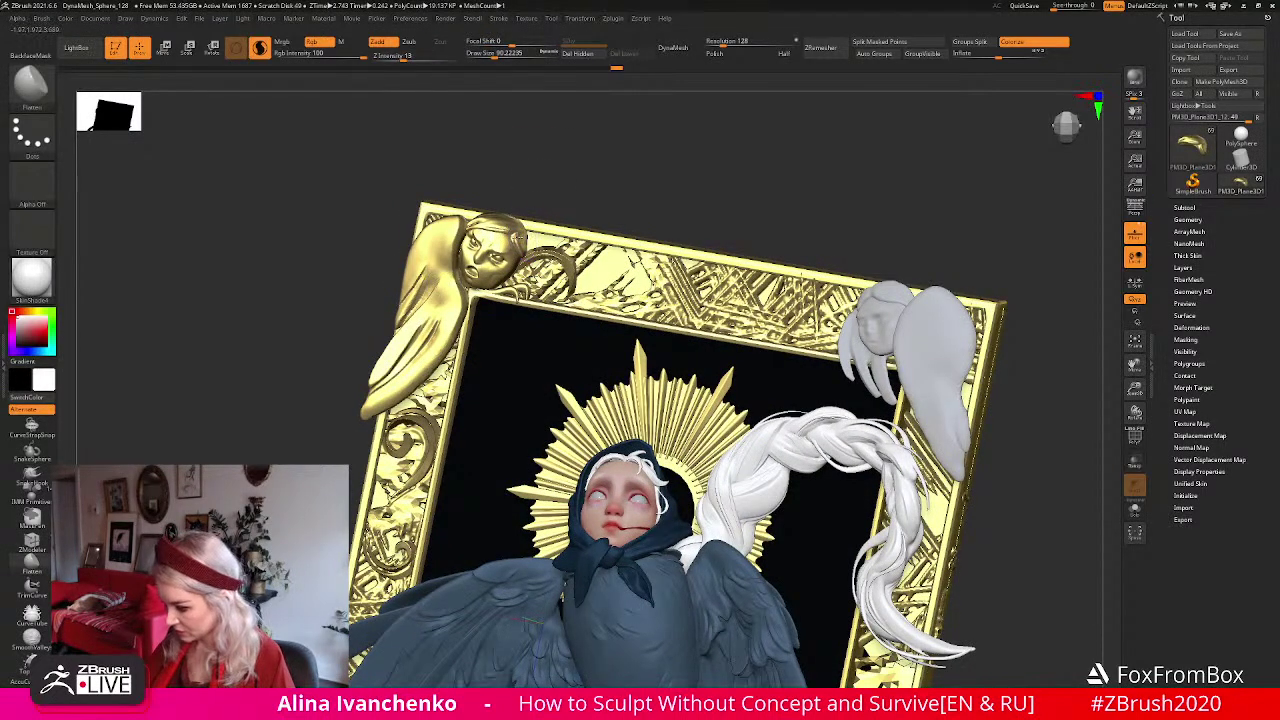
pyautogui.moveTo(567, 190); pyautogui.dragTo(465, 215)
pyautogui.moveTo(565, 147); pyautogui.dragTo(600, 210)
# Check the full composition from a distance, then select the gold wing and adjust its form with the Move brush at draw size about 197.
pyautogui.moveTo(1137, 388); pyautogui.dragTo(1120, 310)
pyautogui.keyDown('alt'); pyautogui.moveTo(750, 251); pyautogui.dragTo(774, 296); pyautogui.keyUp('alt')
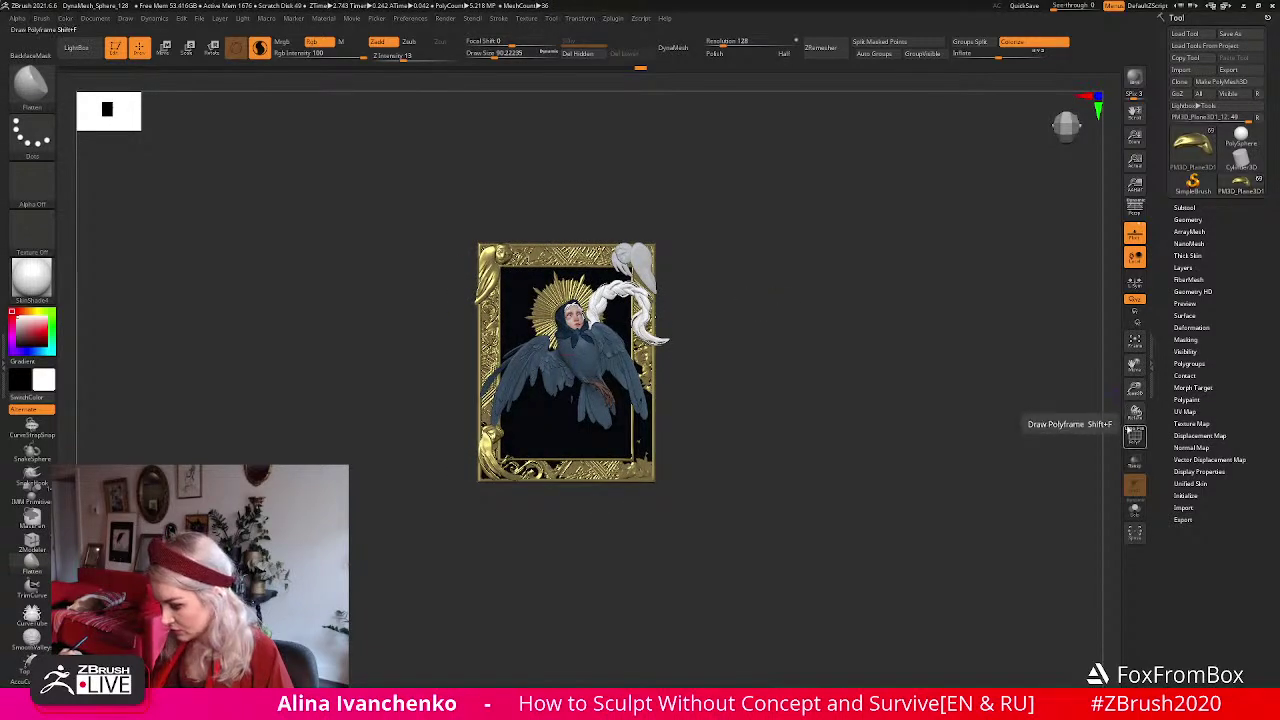
pyautogui.moveTo(1135, 391); pyautogui.dragTo(1136, 442)
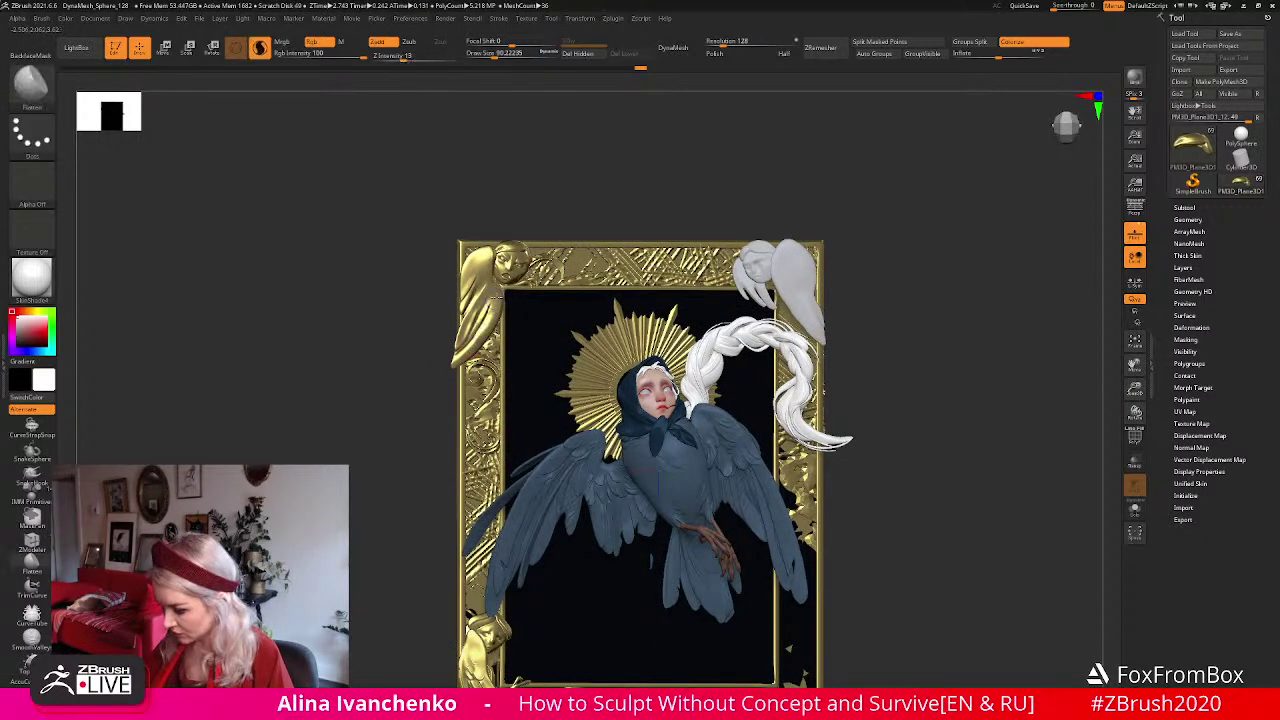
pyautogui.keyDown('alt'); pyautogui.click(495, 290); pyautogui.keyUp('alt')
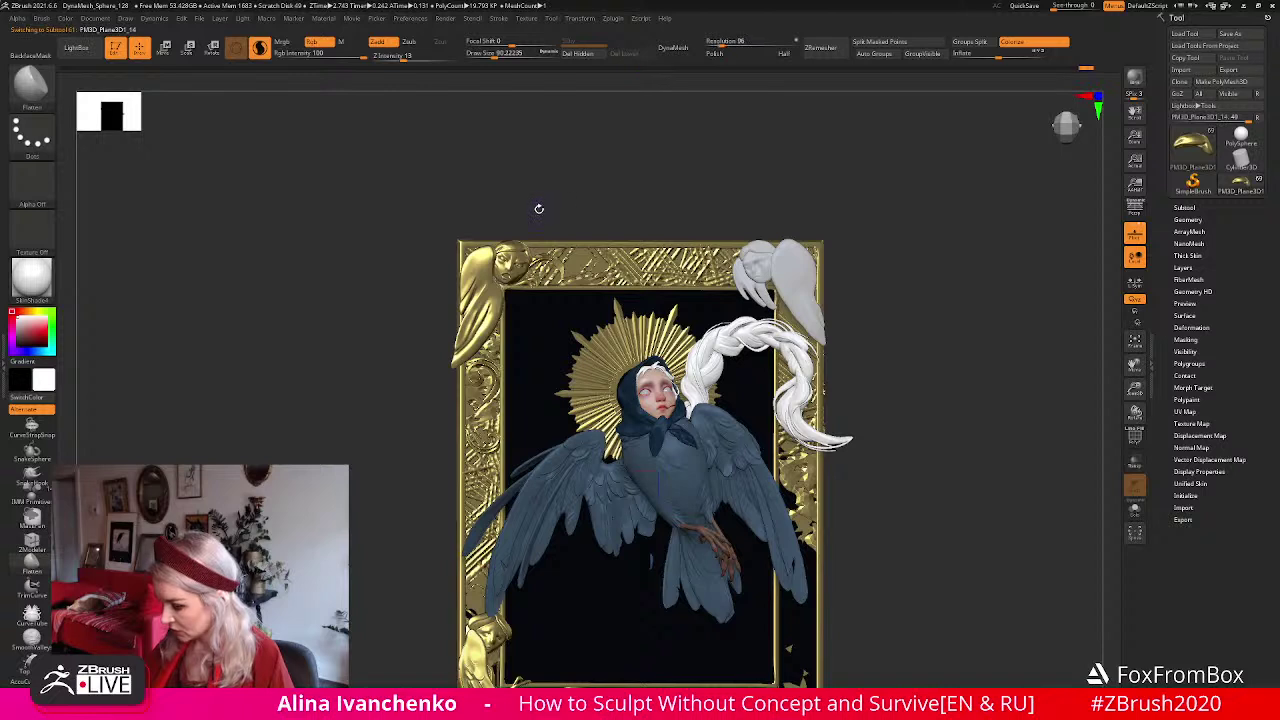
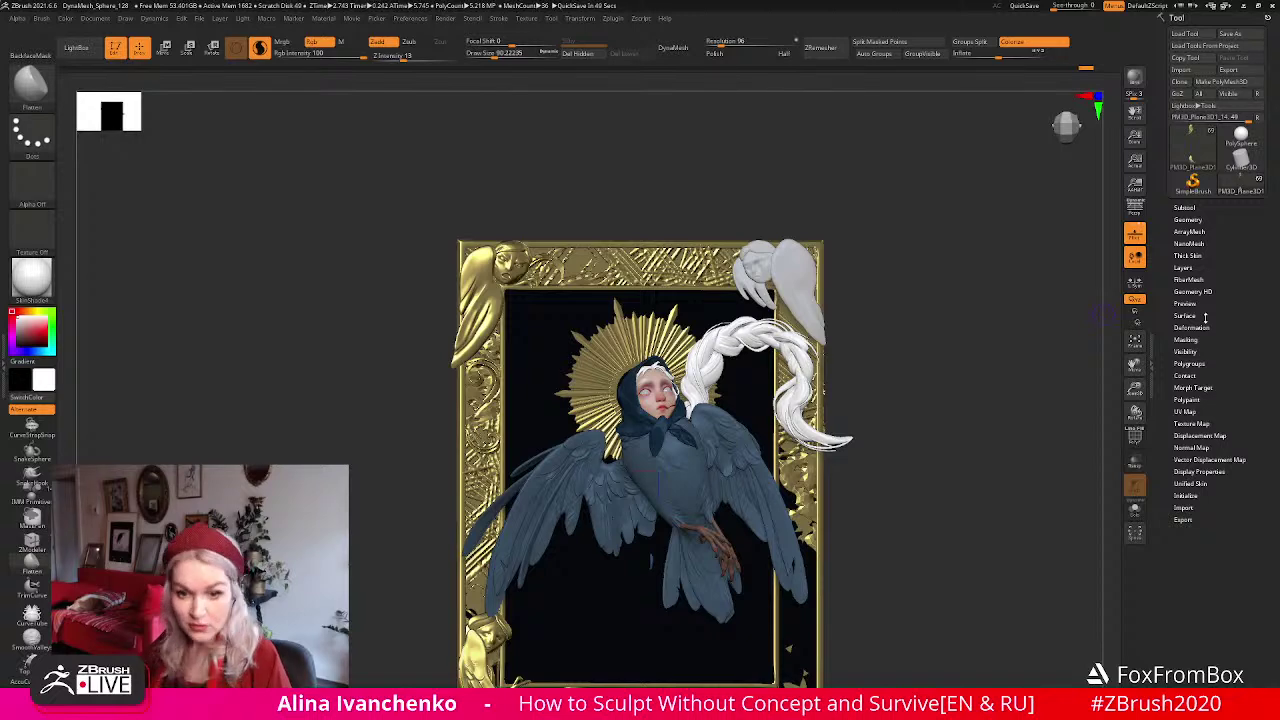
pyautogui.moveTo(832, 191)
pyautogui.keyDown('alt'); pyautogui.mouseDown()
pyautogui.moveTo(820, 146)
pyautogui.moveTo(838, 186)
pyautogui.moveTo(470, 366)
pyautogui.mouseUp(); pyautogui.keyUp('alt')
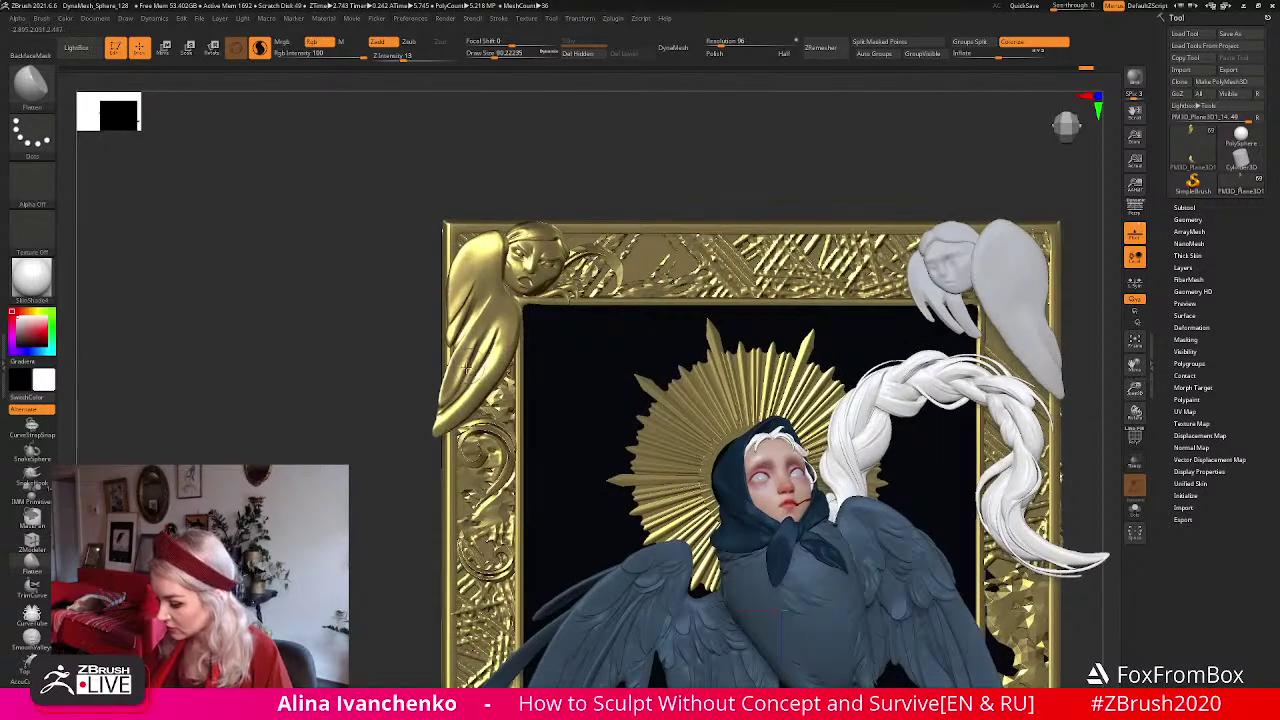
pyautogui.press('ctrl')
pyautogui.press('ctrl')
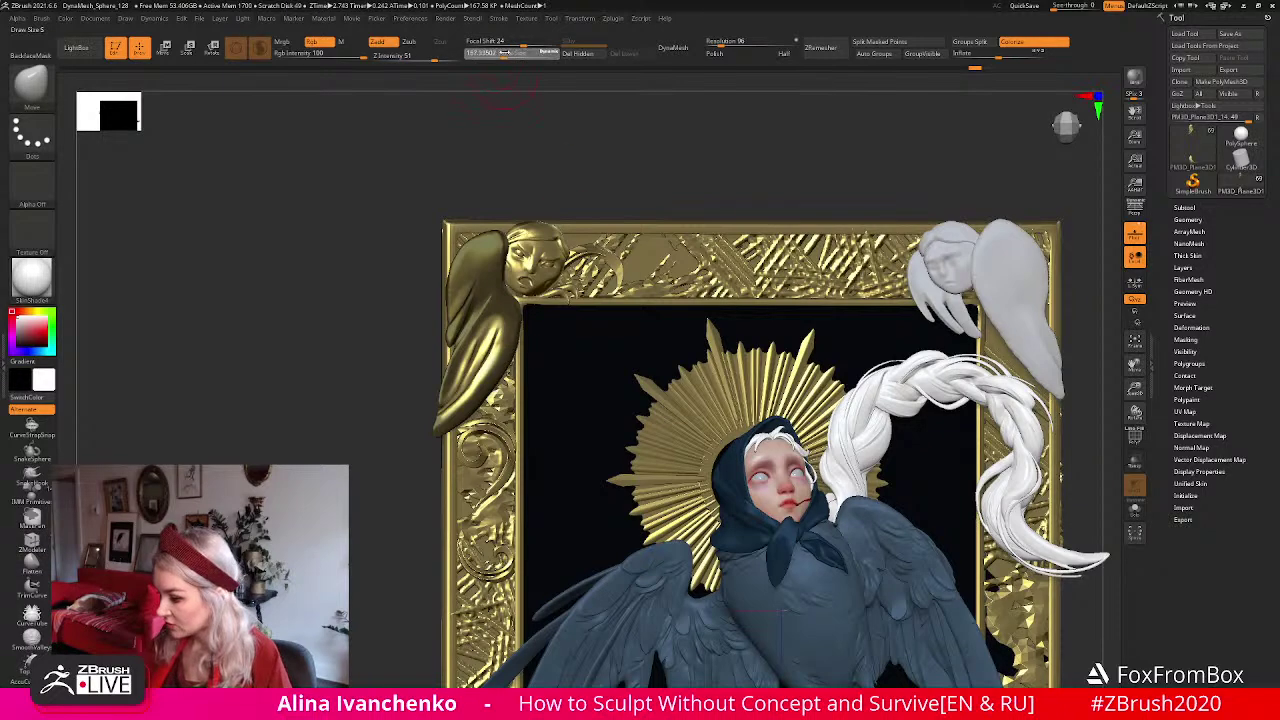
pyautogui.keyDown('alt'); pyautogui.moveTo(557, 146); pyautogui.dragTo(482, 337); pyautogui.keyUp('alt')
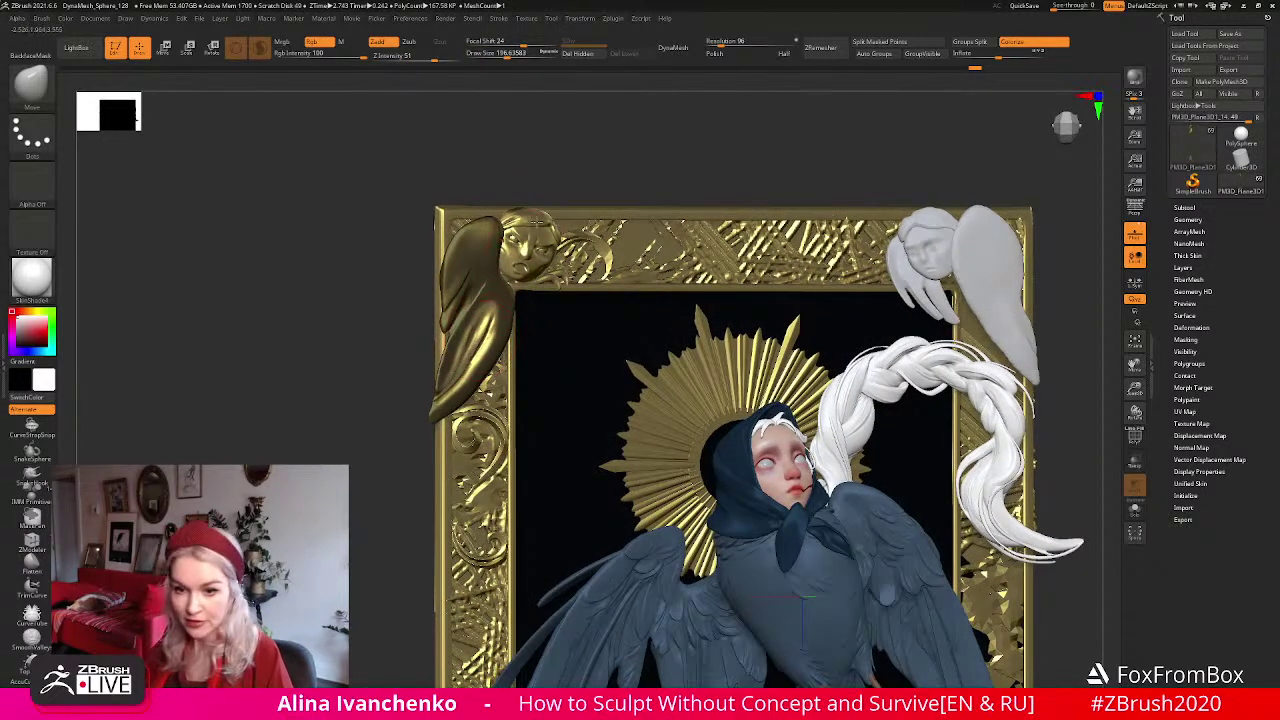
pyautogui.moveTo(571, 140); pyautogui.dragTo(484, 347)
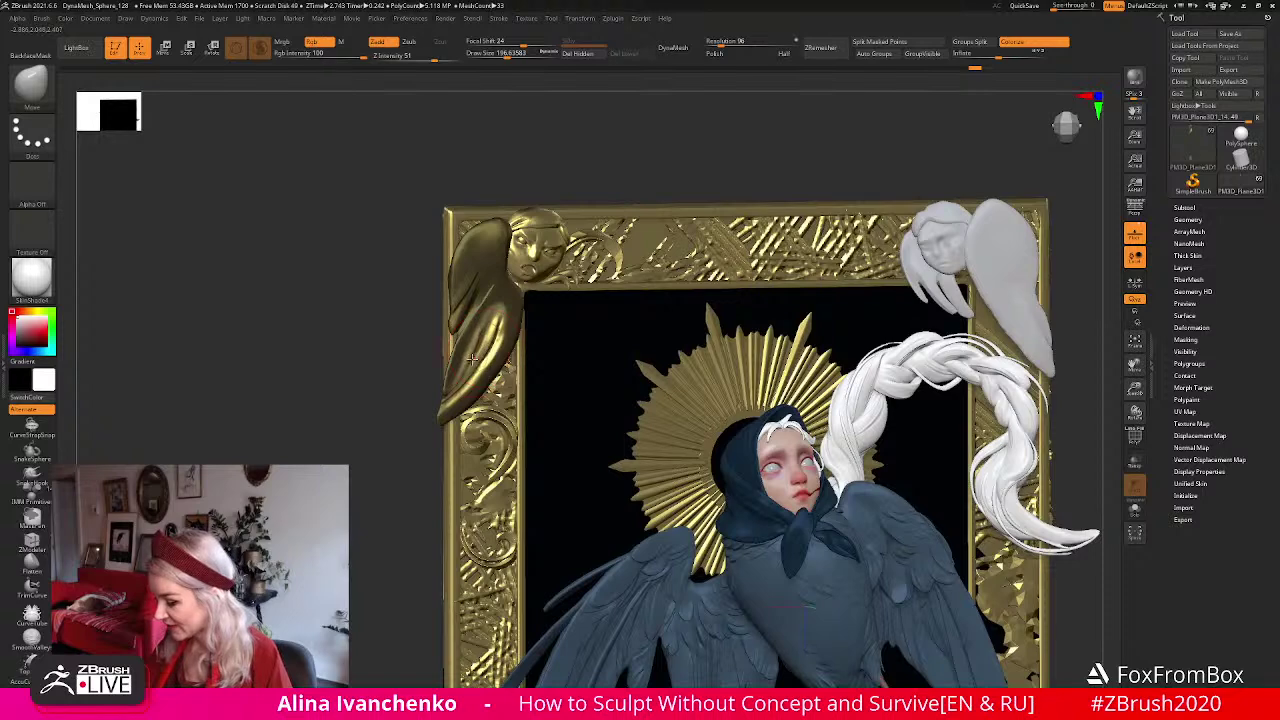
pyautogui.moveTo(606, 166)
pyautogui.mouseDown()
pyautogui.moveTo(606, 177)
pyautogui.moveTo(590, 170)
pyautogui.mouseUp()
# Smooth the gold wing's lower feathers and flatten their planes with the Planar brush at draw size about 56.
pyautogui.press('shift')
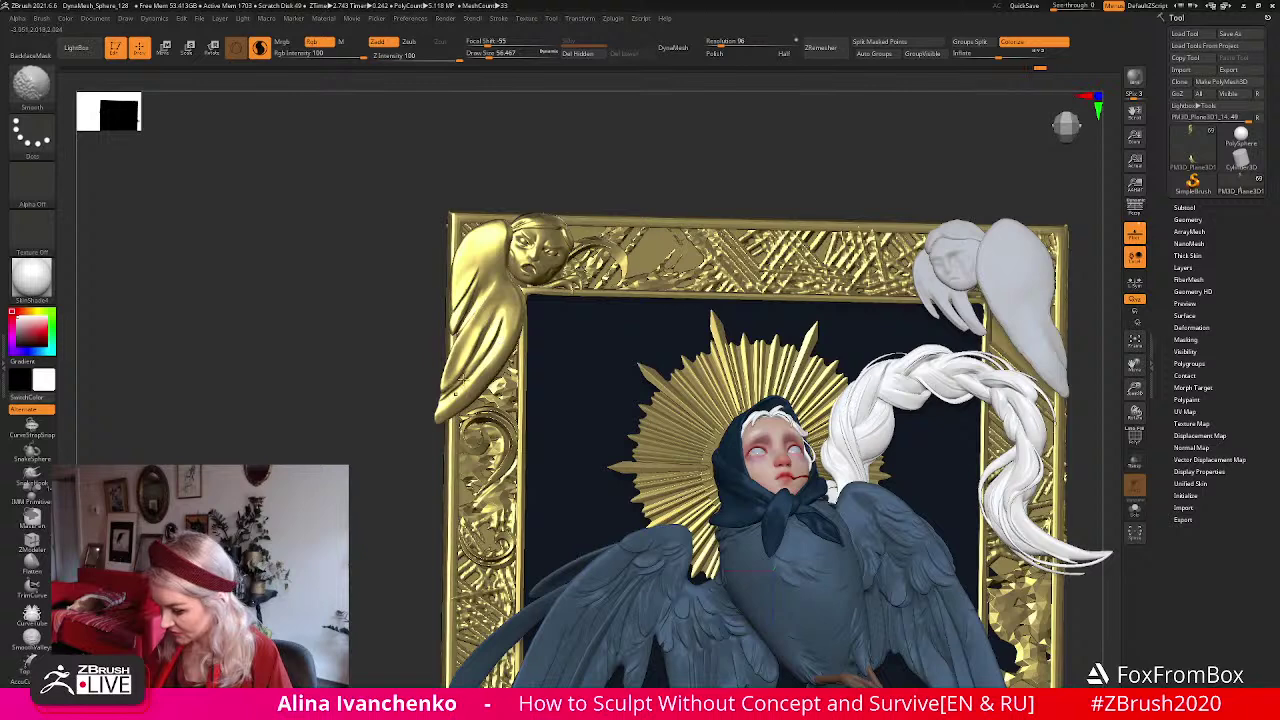
pyautogui.moveTo(550, 150); pyautogui.dragTo(566, 150)
pyautogui.press('shift')
pyautogui.click(32, 564)
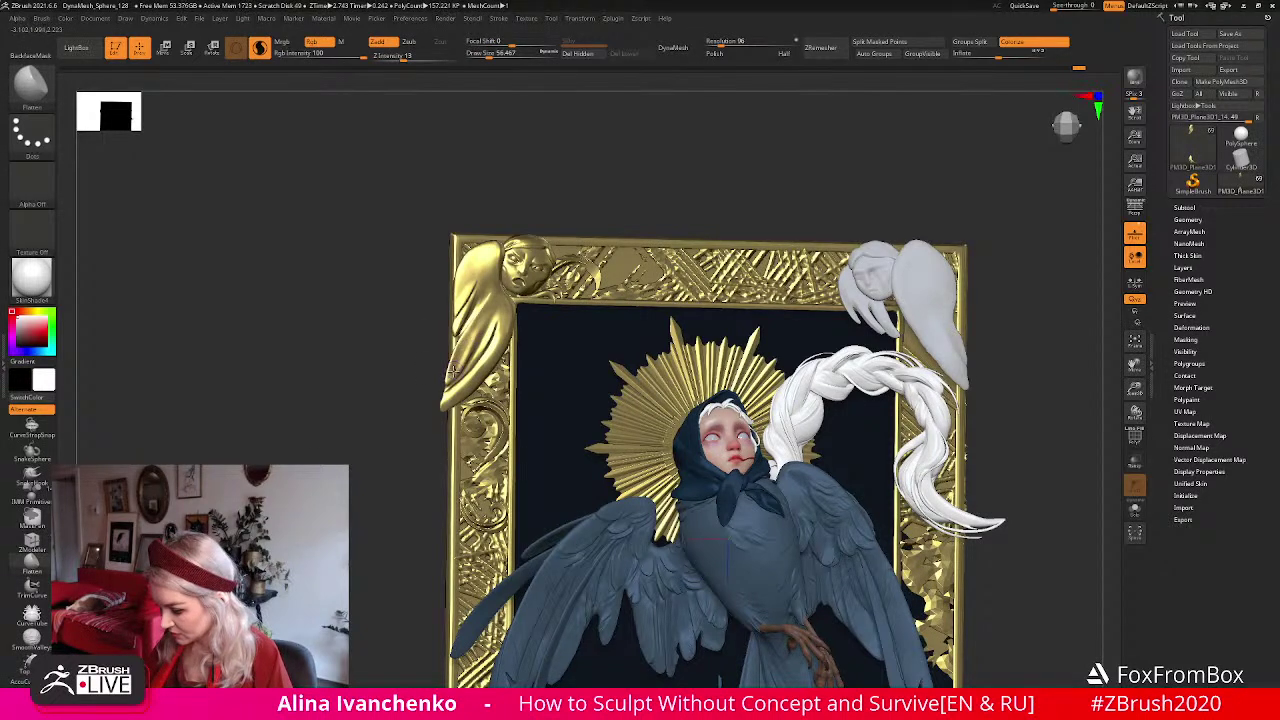
pyautogui.moveTo(548, 190)
pyautogui.mouseDown()
pyautogui.moveTo(567, 197)
pyautogui.moveTo(558, 191)
pyautogui.mouseUp()
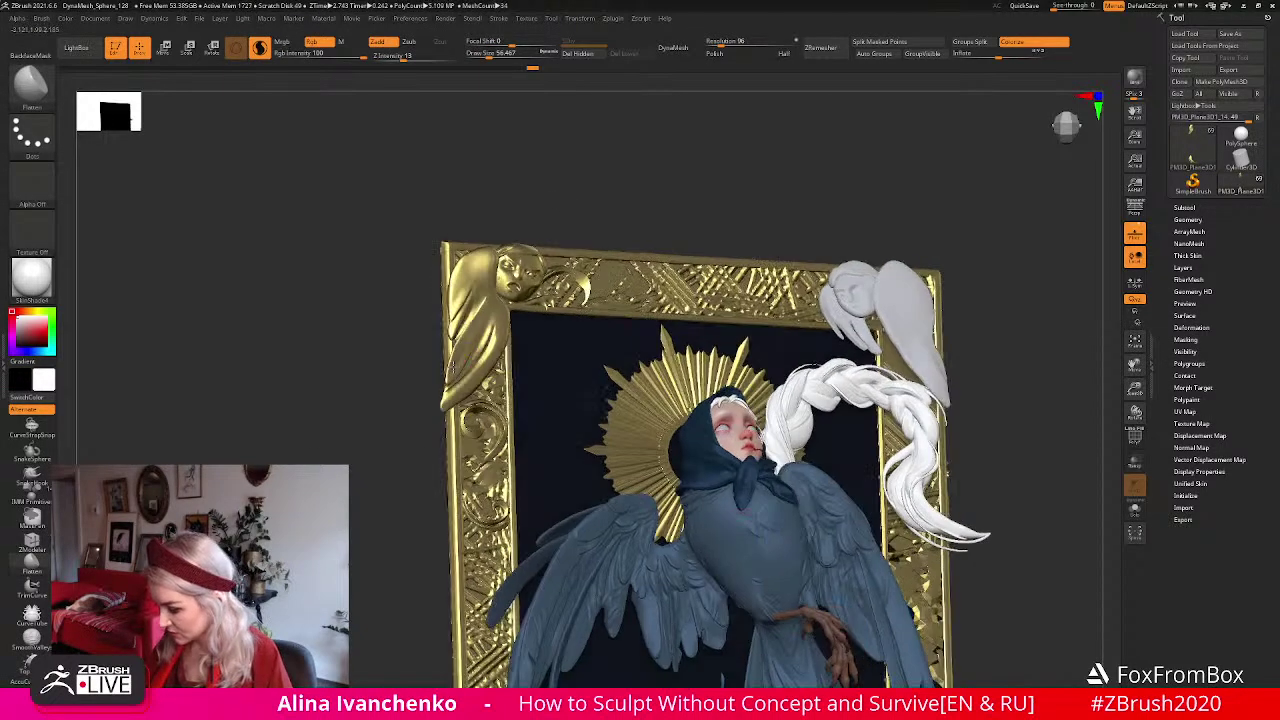
pyautogui.moveTo(484, 310); pyautogui.dragTo(456, 358)
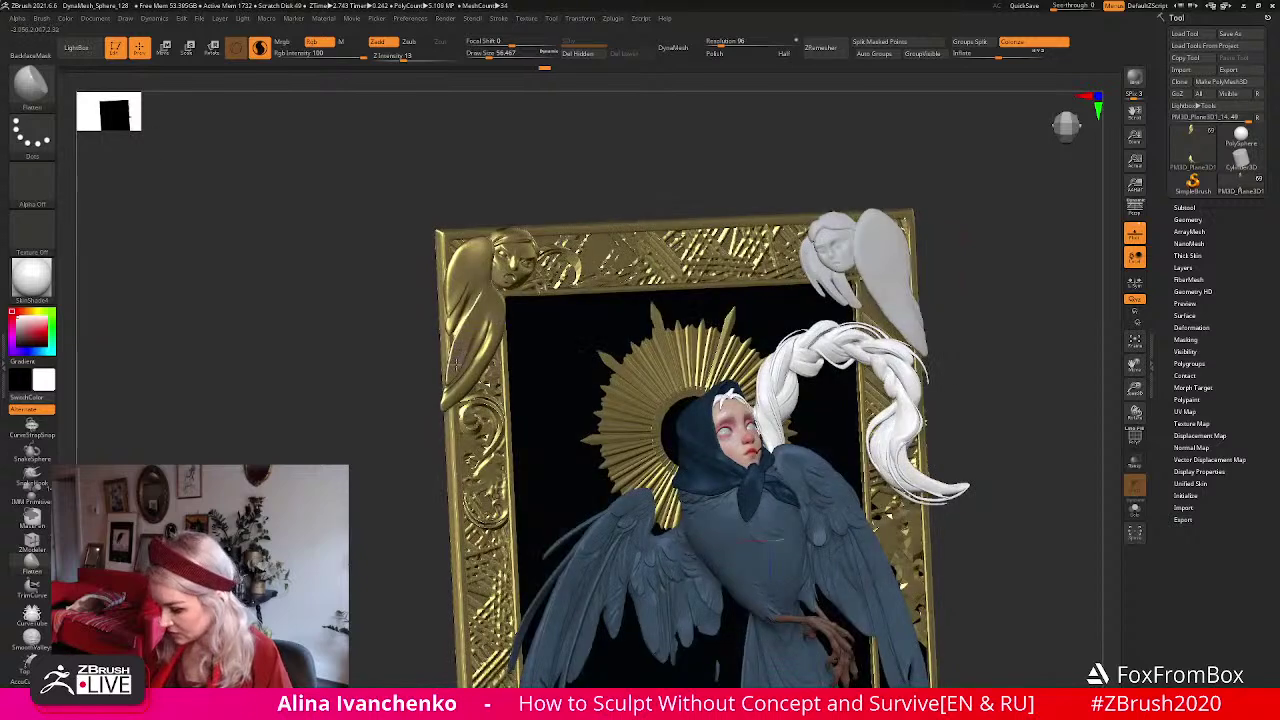
pyautogui.moveTo(574, 209); pyautogui.dragTo(540, 174)
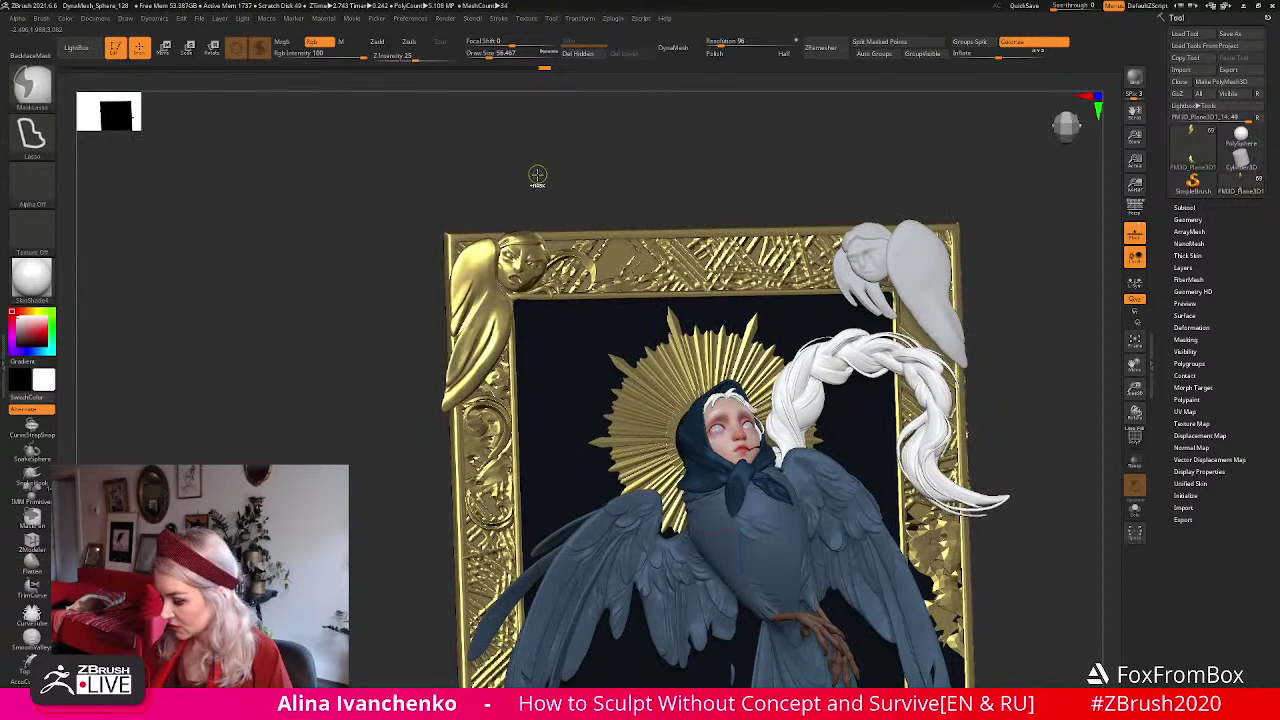
# Turn off colour painting and flatten broader areas of the gold wing with the Planar brush at draw size 112.
pyautogui.click(316, 41)
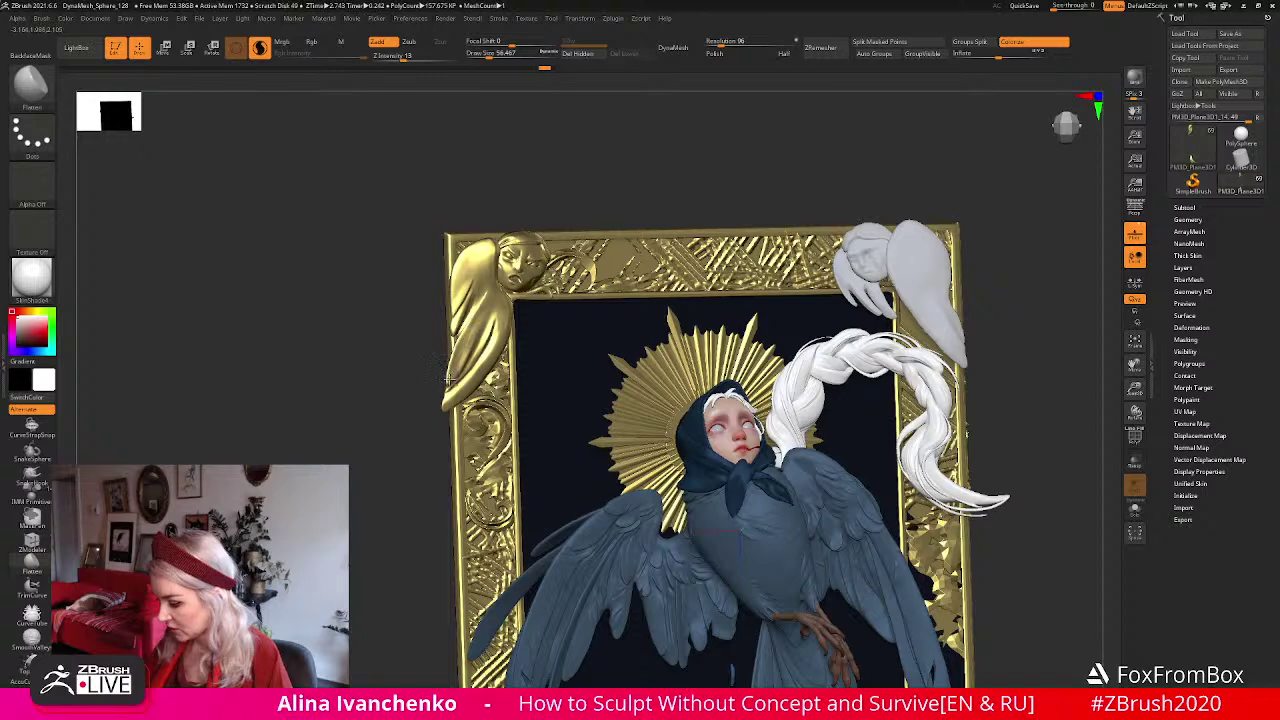
pyautogui.click(497, 54)
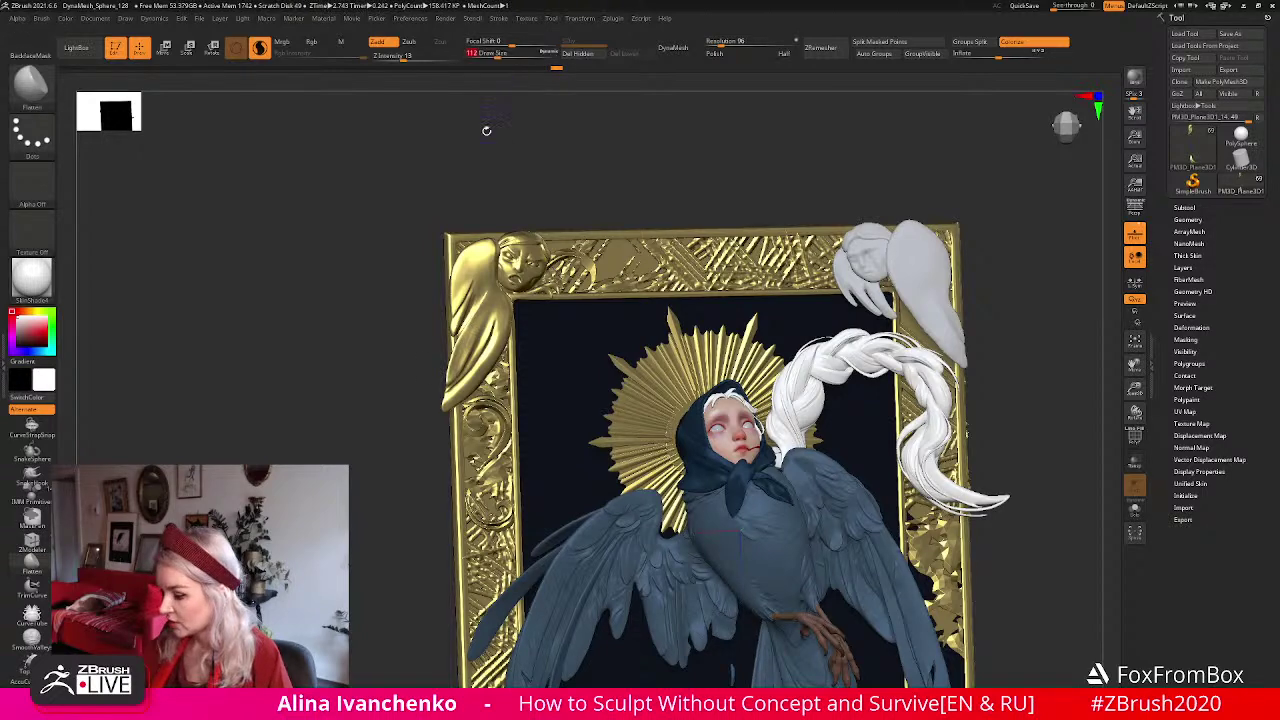
pyautogui.moveTo(489, 107); pyautogui.dragTo(474, 114)
pyautogui.moveTo(510, 205)
pyautogui.mouseDown()
pyautogui.moveTo(565, 172)
pyautogui.moveTo(559, 203)
pyautogui.mouseUp()
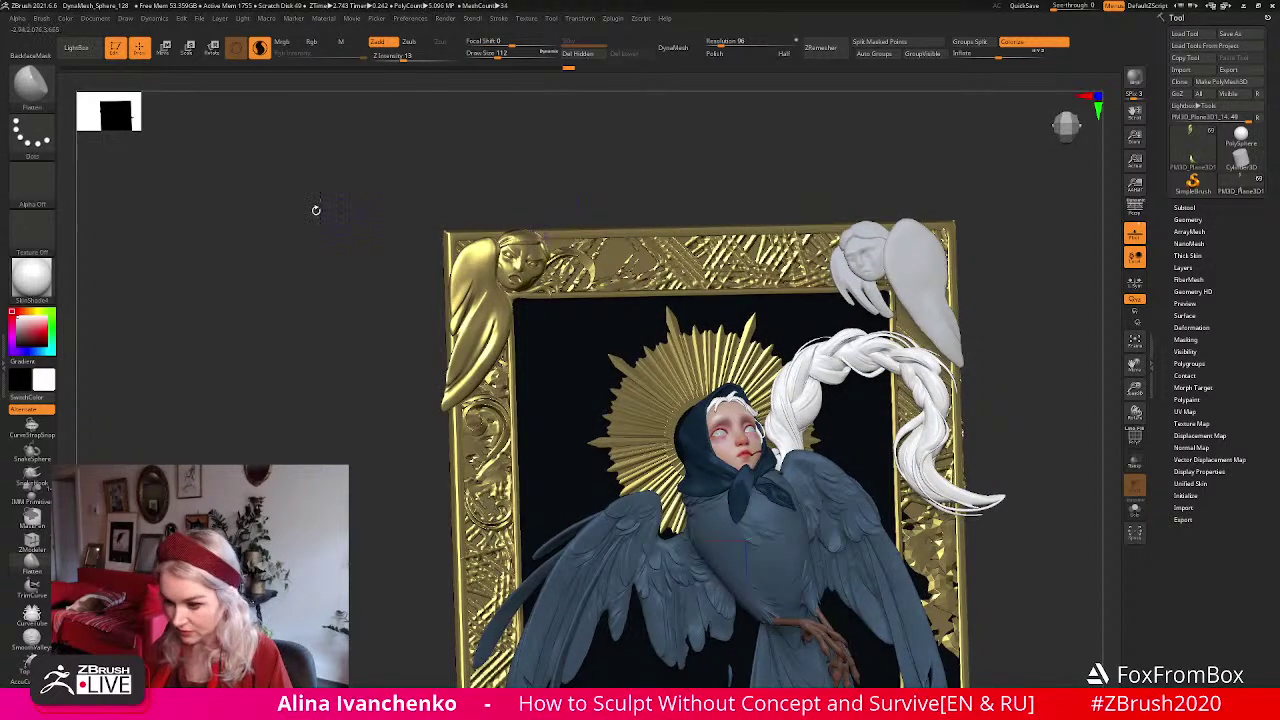
# Carve feather grooves into the gold wing with the Slash brush, using Z Intensity 11 and draw size about 124.
pyautogui.click(32, 82)
pyautogui.click(171, 121)
pyautogui.click(494, 54)
pyautogui.press('Return')
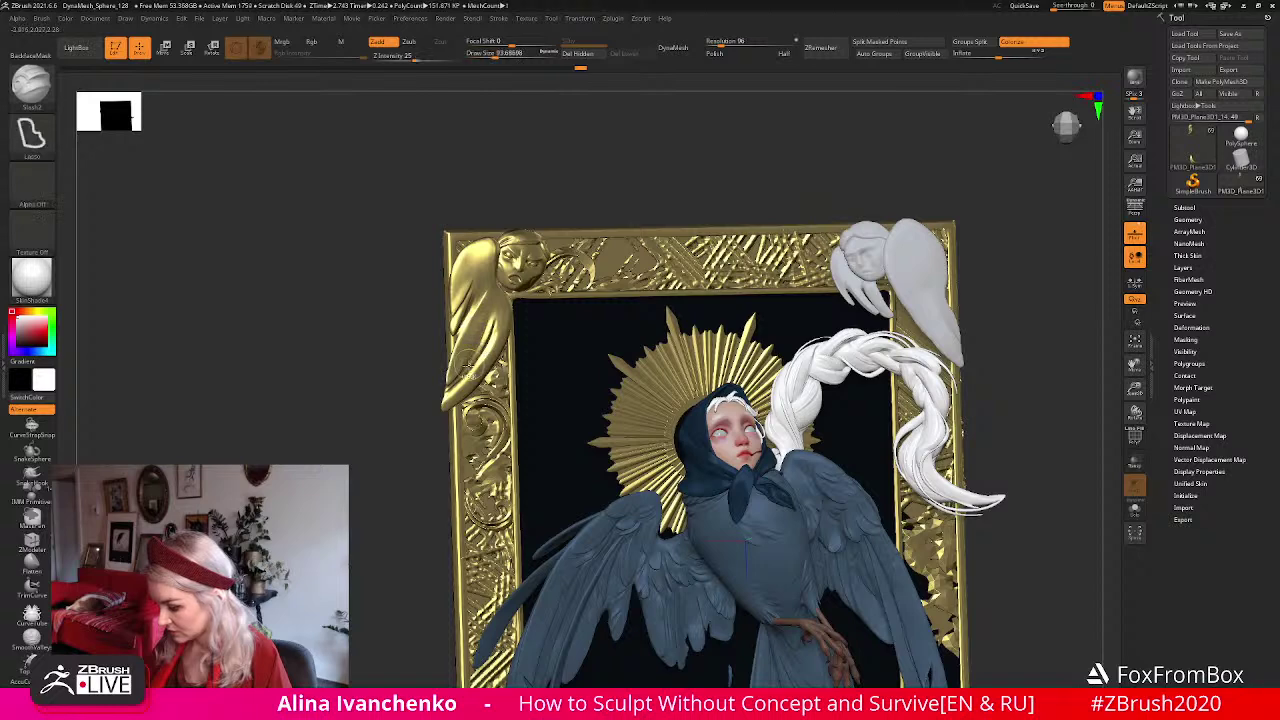
pyautogui.moveTo(588, 208); pyautogui.dragTo(591, 206)
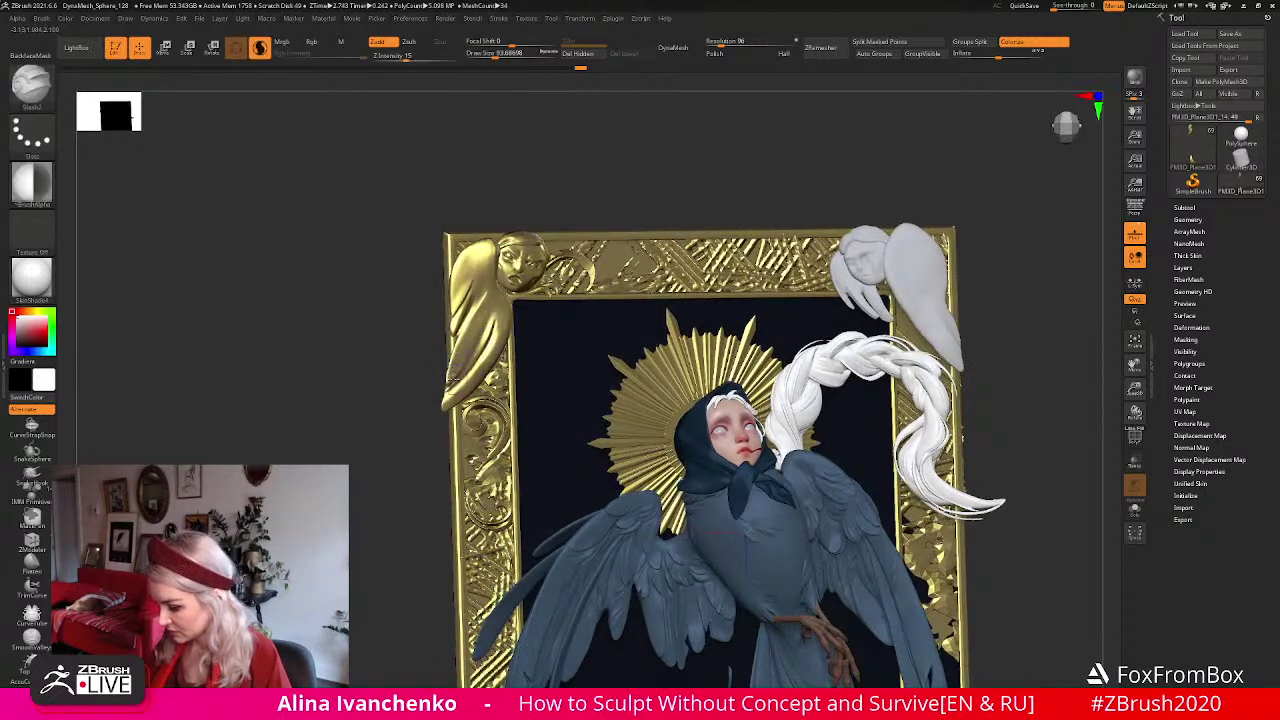
pyautogui.click(401, 58)
pyautogui.click(499, 56)
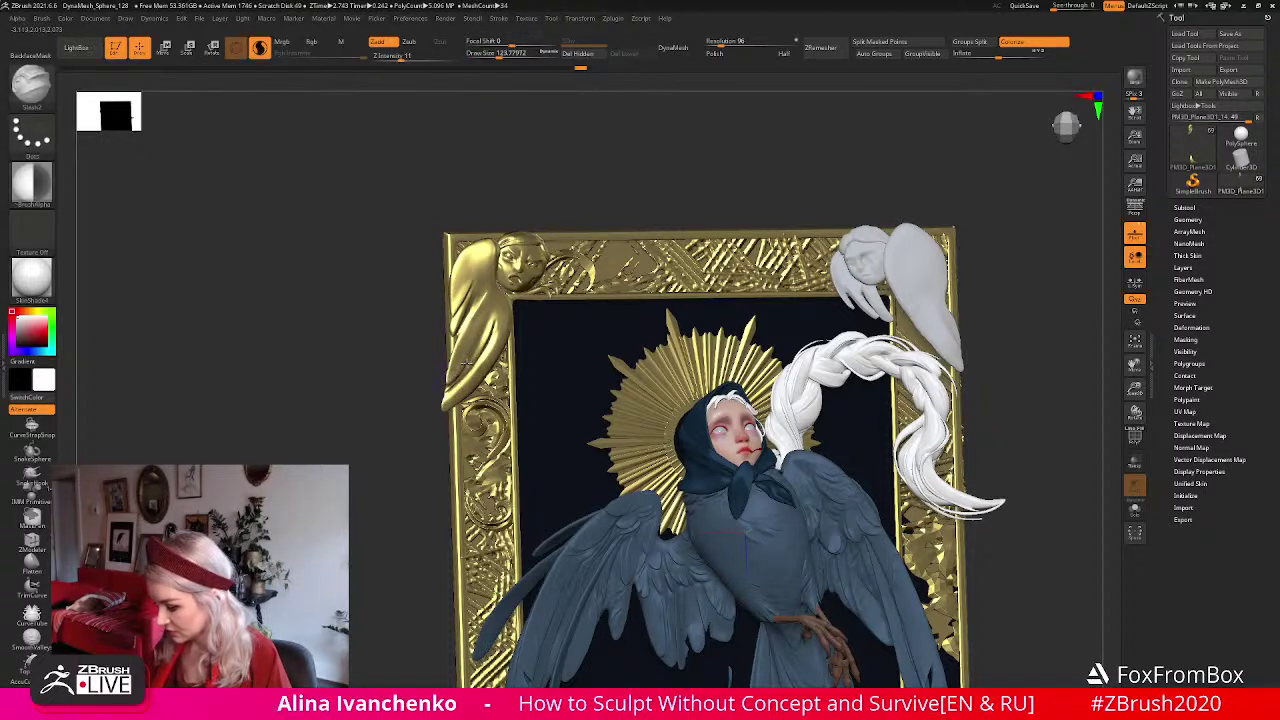
pyautogui.moveTo(587, 197)
pyautogui.mouseDown()
pyautogui.moveTo(563, 186)
pyautogui.moveTo(586, 190)
pyautogui.moveTo(553, 215)
pyautogui.mouseUp()
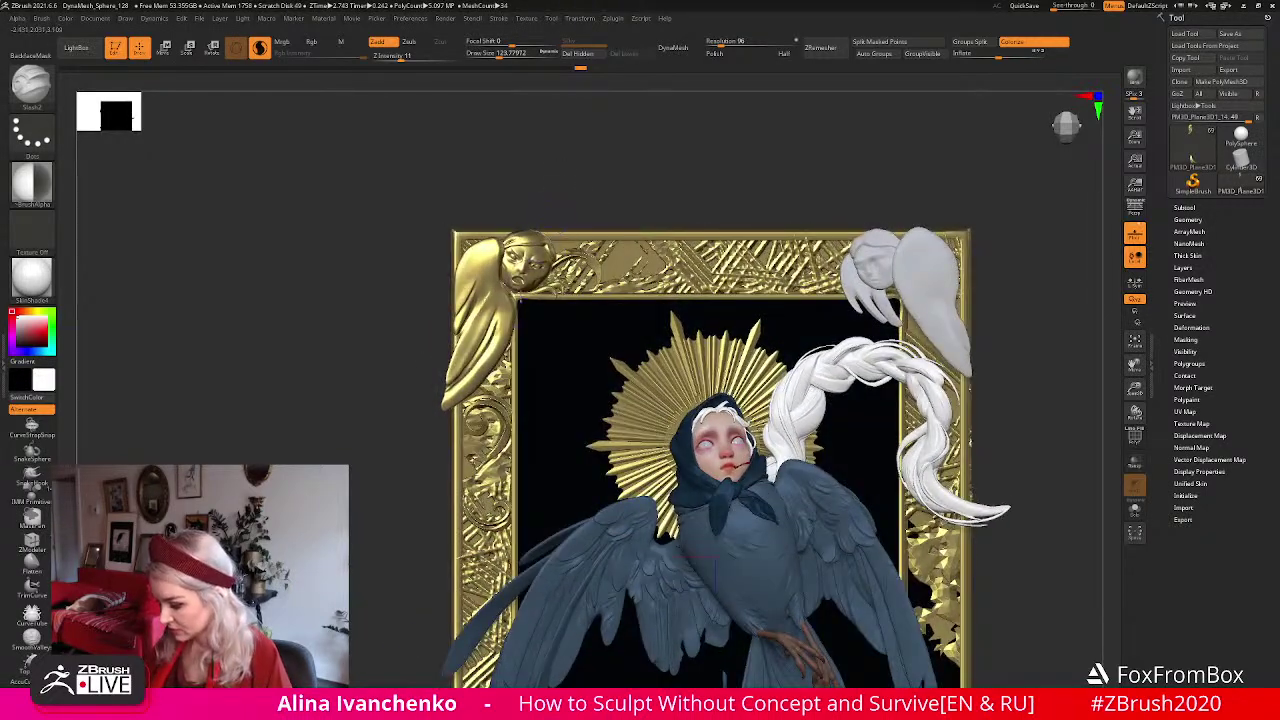
# Lasso-mask part of the gold wing, invert the mask and adjust the lower feathers with the Move brush at draw size about 228.
pyautogui.press('ctrl')
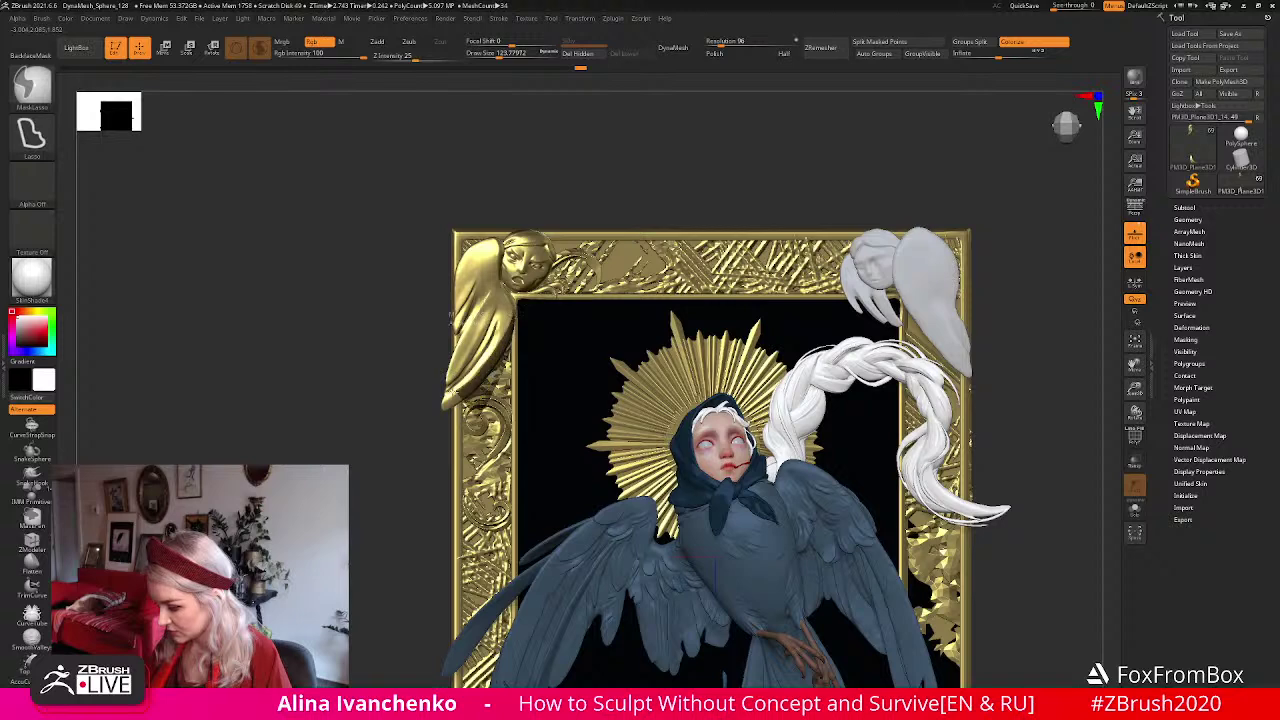
pyautogui.keyDown('ctrl'); pyautogui.moveTo(459, 391); pyautogui.dragTo(494, 388); pyautogui.keyUp('ctrl')
pyautogui.keyDown('ctrl'); pyautogui.click(562, 203); pyautogui.keyUp('ctrl')
pyautogui.press('b')
pyautogui.press('m')
pyautogui.press('v')
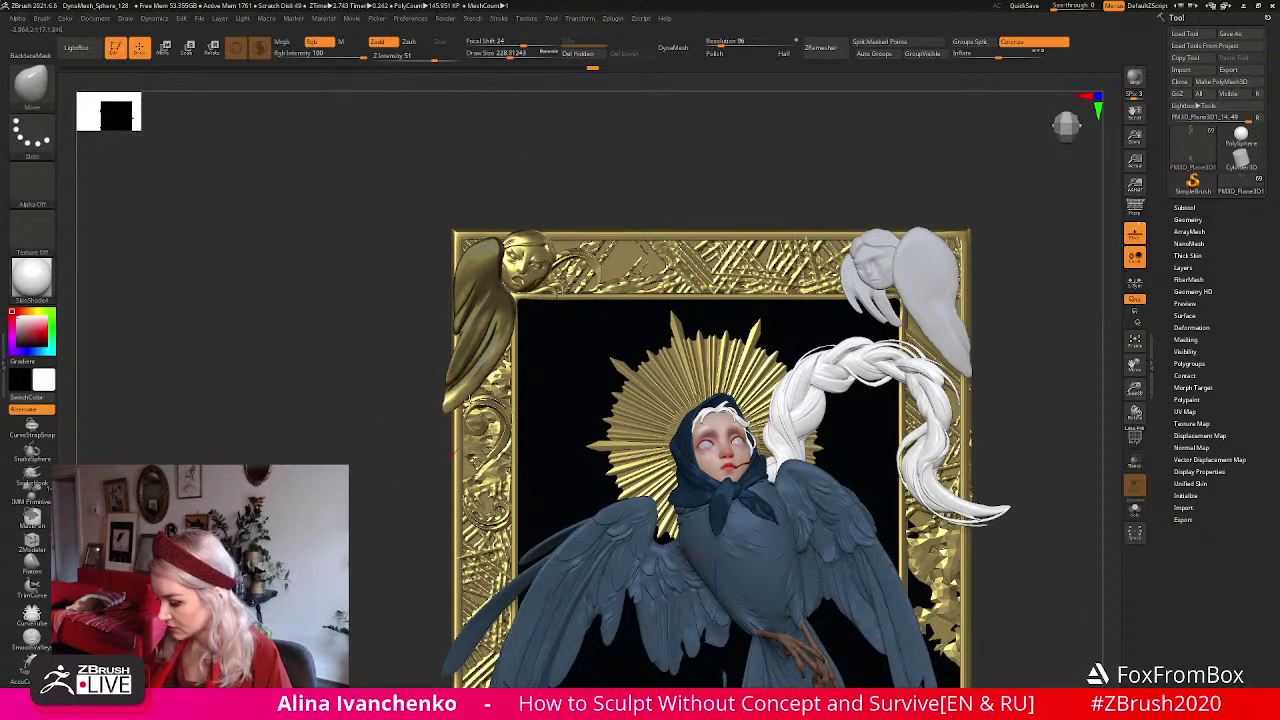
pyautogui.keyDown('alt'); pyautogui.moveTo(589, 171); pyautogui.dragTo(566, 189); pyautogui.keyUp('alt')
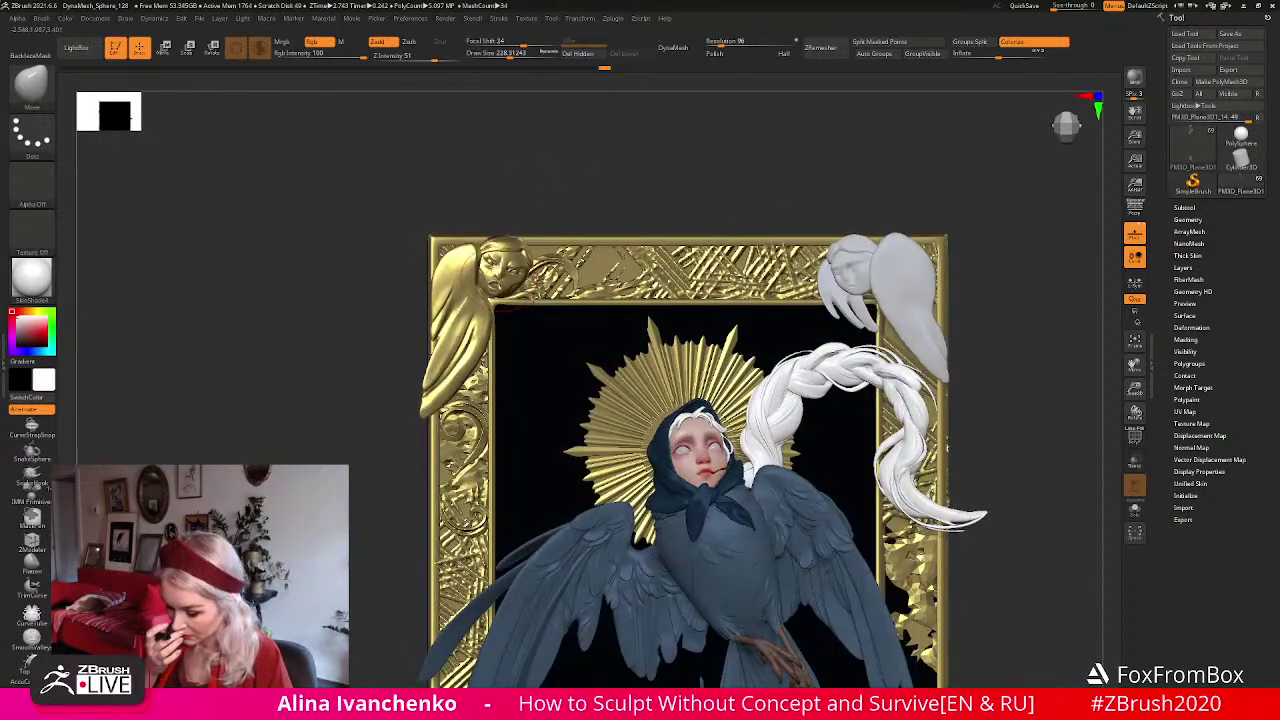
pyautogui.moveTo(557, 171); pyautogui.dragTo(561, 194)
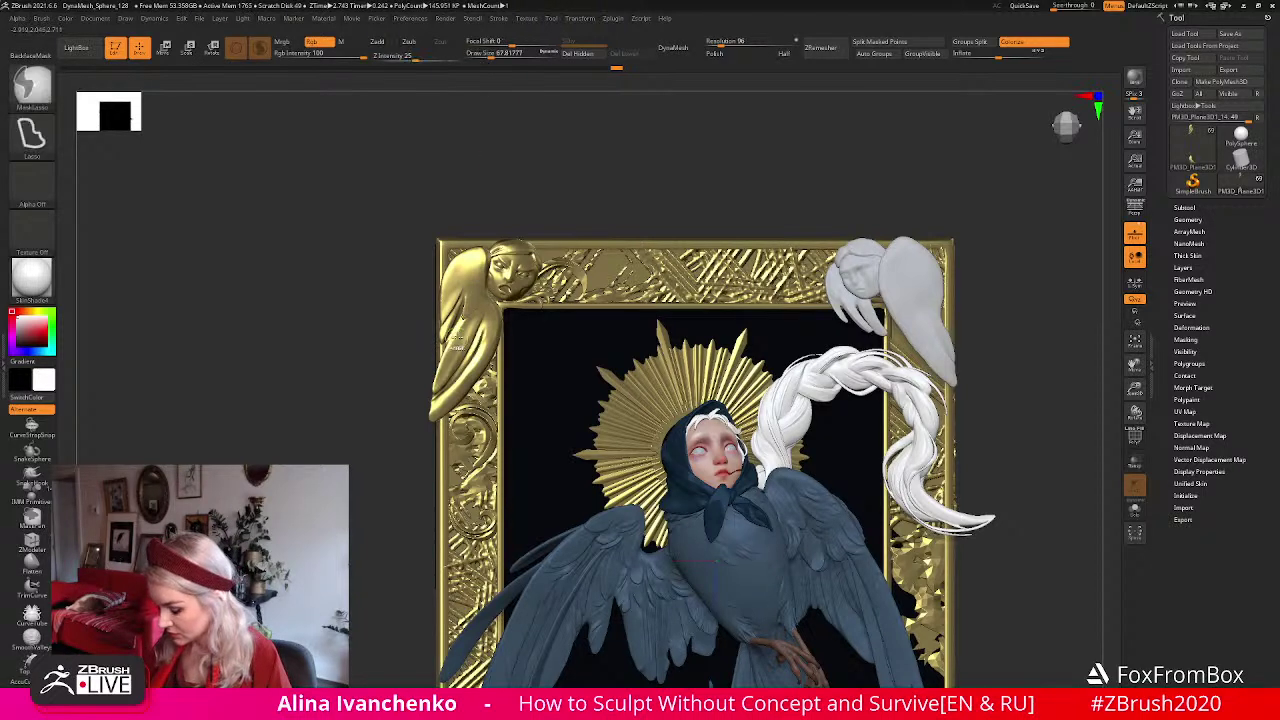
# Carve the gold wing's upper and middle feather grooves with the DamStandard brush at draw size about 68.
pyautogui.press('b')
pyautogui.press('d')
pyautogui.press('s')
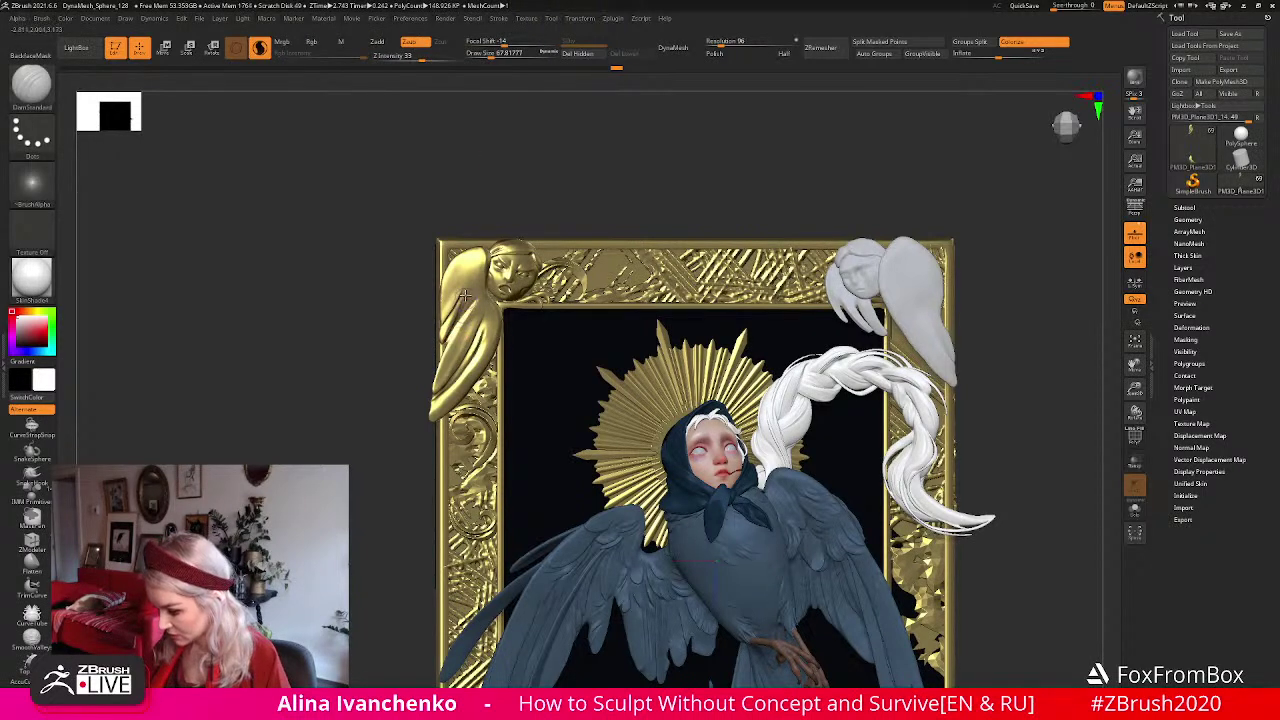
pyautogui.moveTo(476, 291); pyautogui.dragTo(448, 299, button='right')
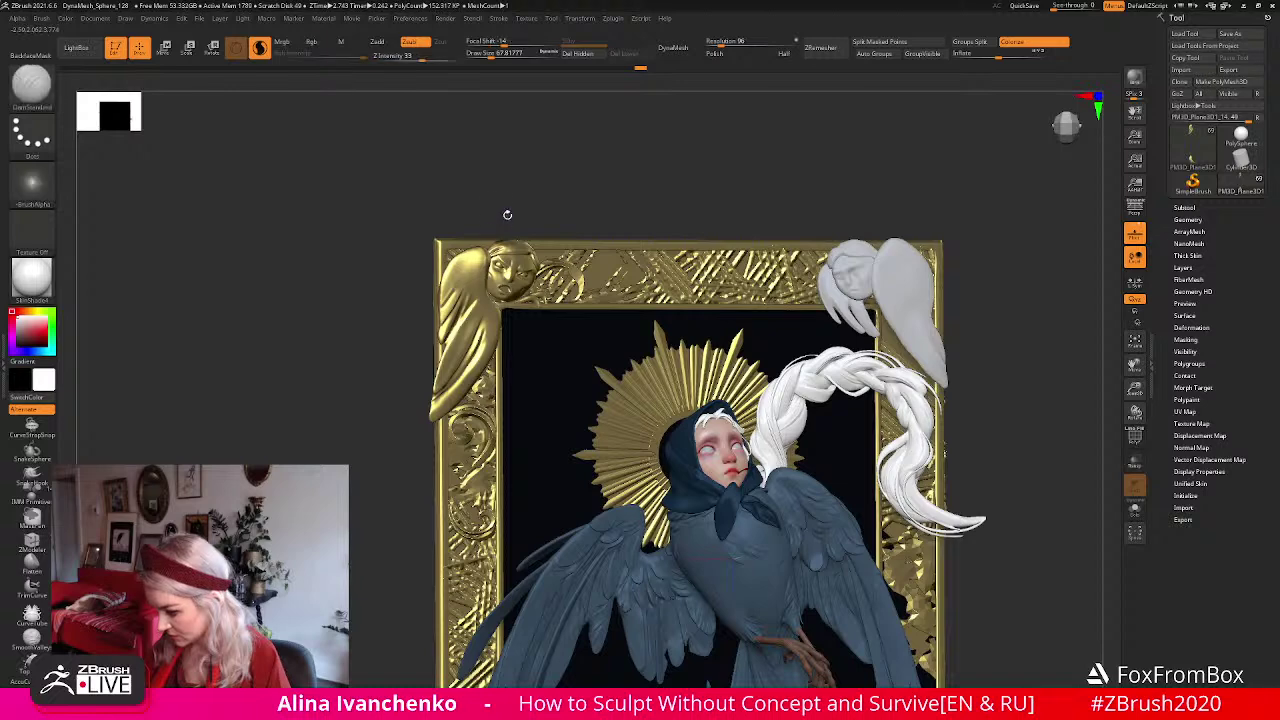
pyautogui.moveTo(467, 263); pyautogui.dragTo(473, 290, button='right')
pyautogui.press('shift')
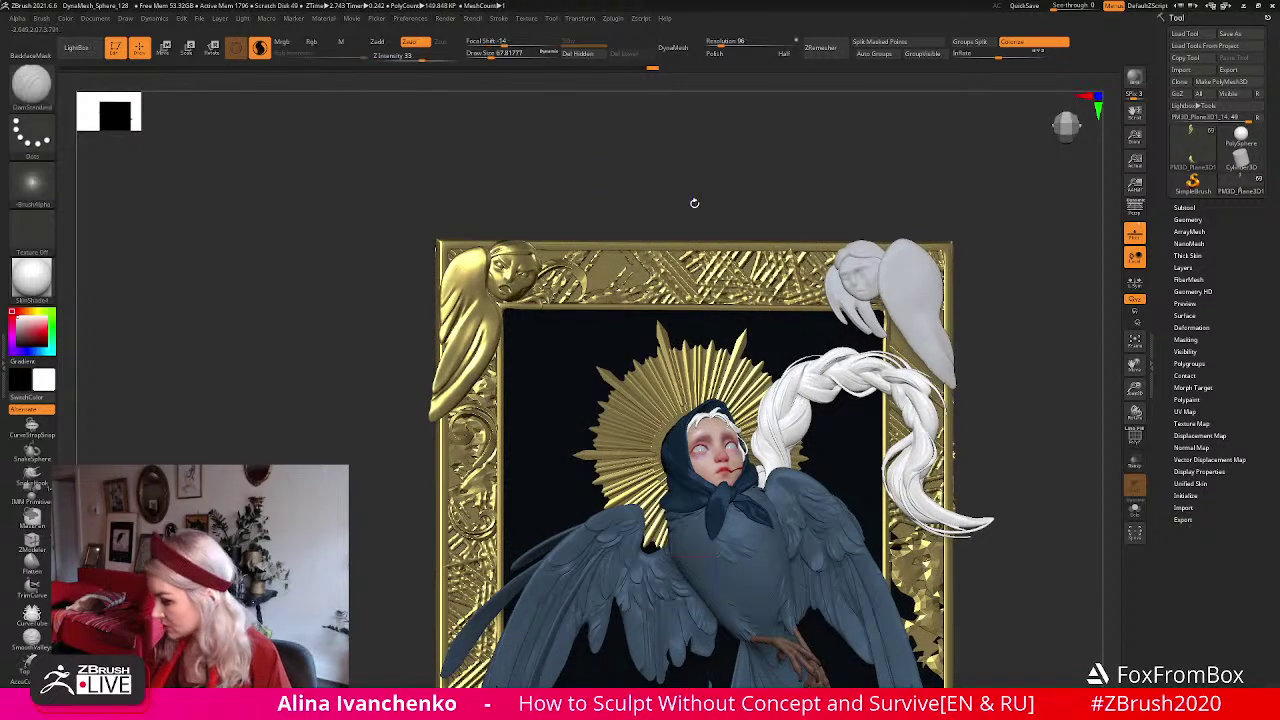
# Check the composition from a distance, then flatten the gold wing's lower feathers with the Planar brush at draw size about 83.
pyautogui.moveTo(1135, 387); pyautogui.dragTo(1030, 287)
pyautogui.moveTo(803, 268)
pyautogui.mouseDown()
pyautogui.moveTo(814, 340)
pyautogui.moveTo(803, 349)
pyautogui.moveTo(826, 343)
pyautogui.moveTo(803, 351)
pyautogui.moveTo(804, 375)
pyautogui.mouseUp()
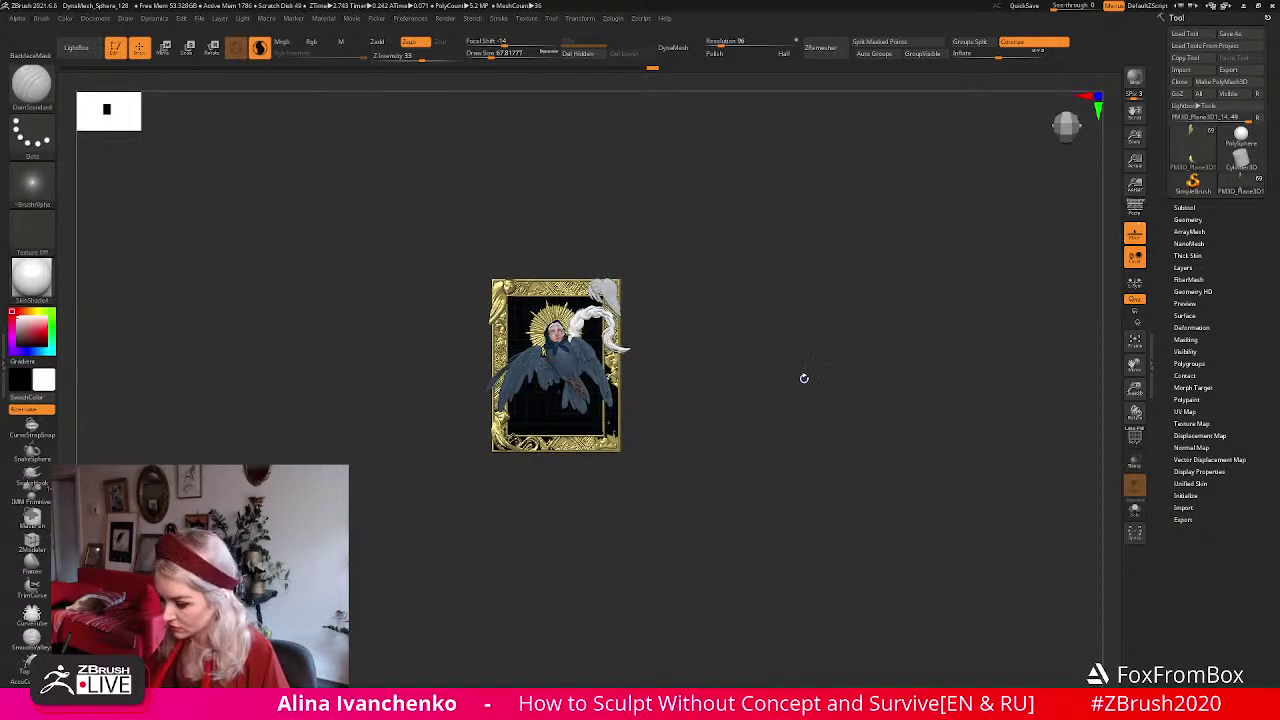
pyautogui.moveTo(1134, 388); pyautogui.dragTo(1134, 475)
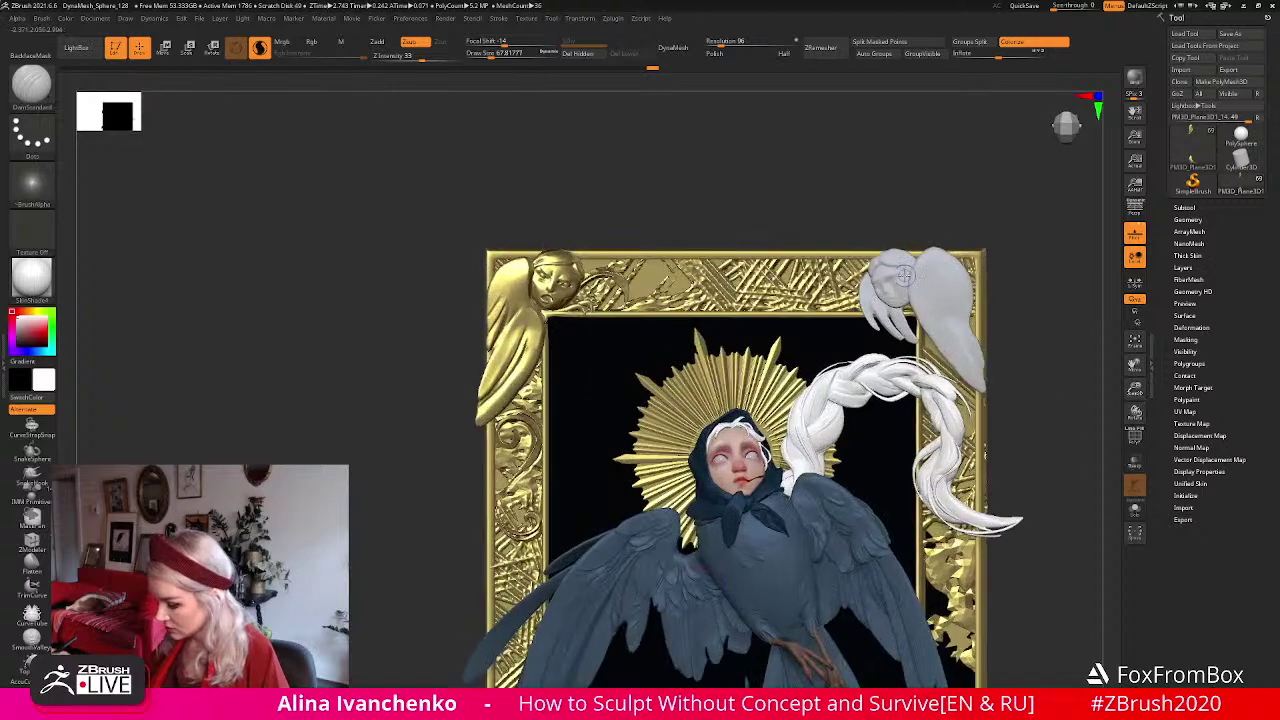
pyautogui.click(32, 562)
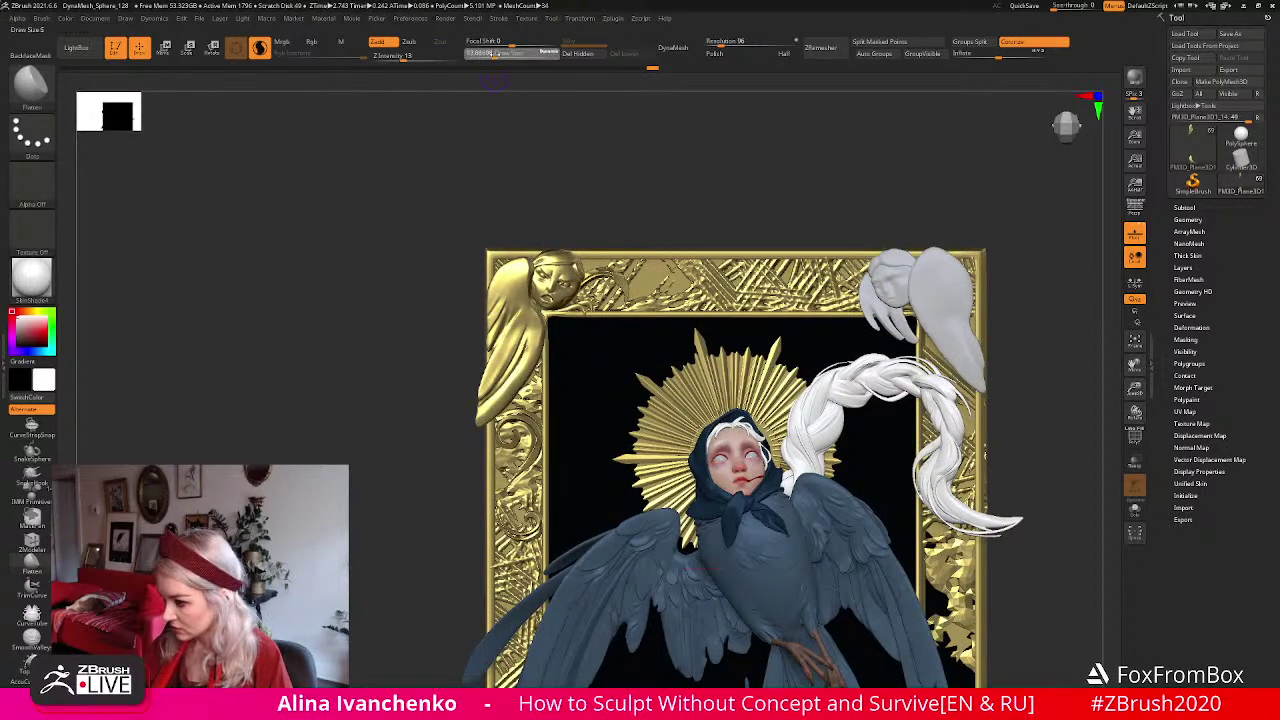
pyautogui.moveTo(523, 120); pyautogui.dragTo(516, 380)
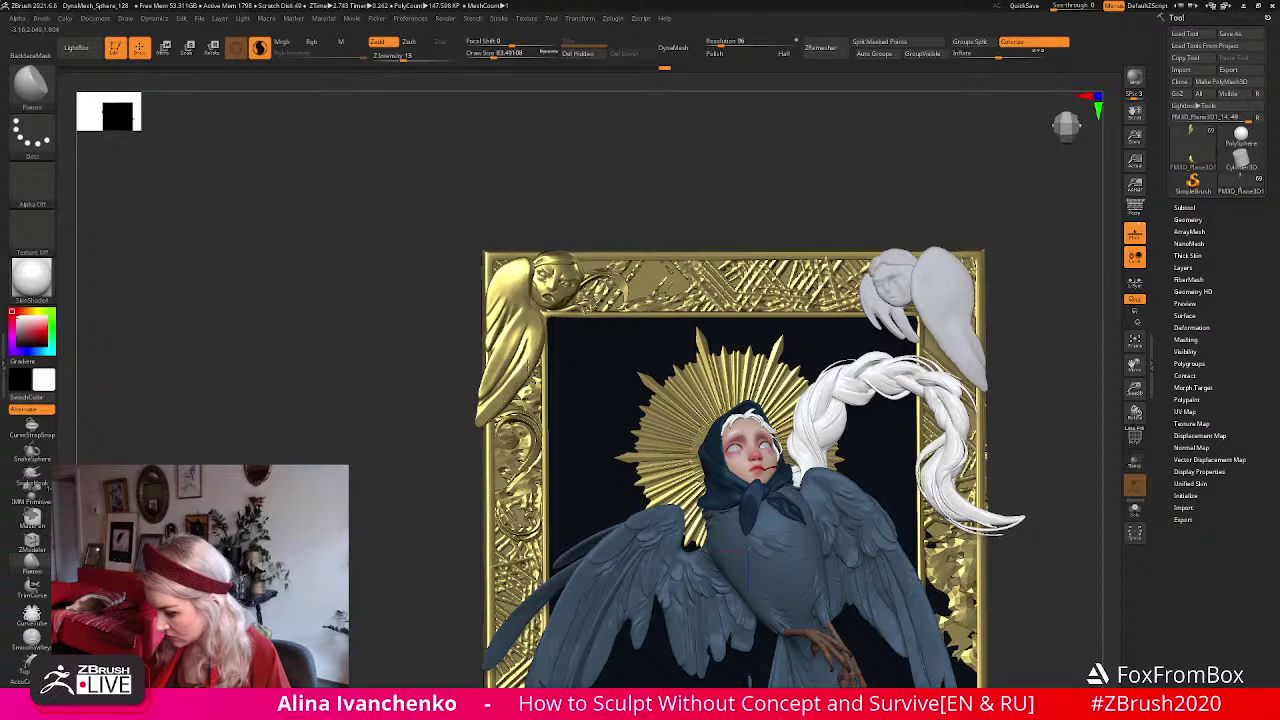
pyautogui.moveTo(512, 389); pyautogui.dragTo(495, 412)
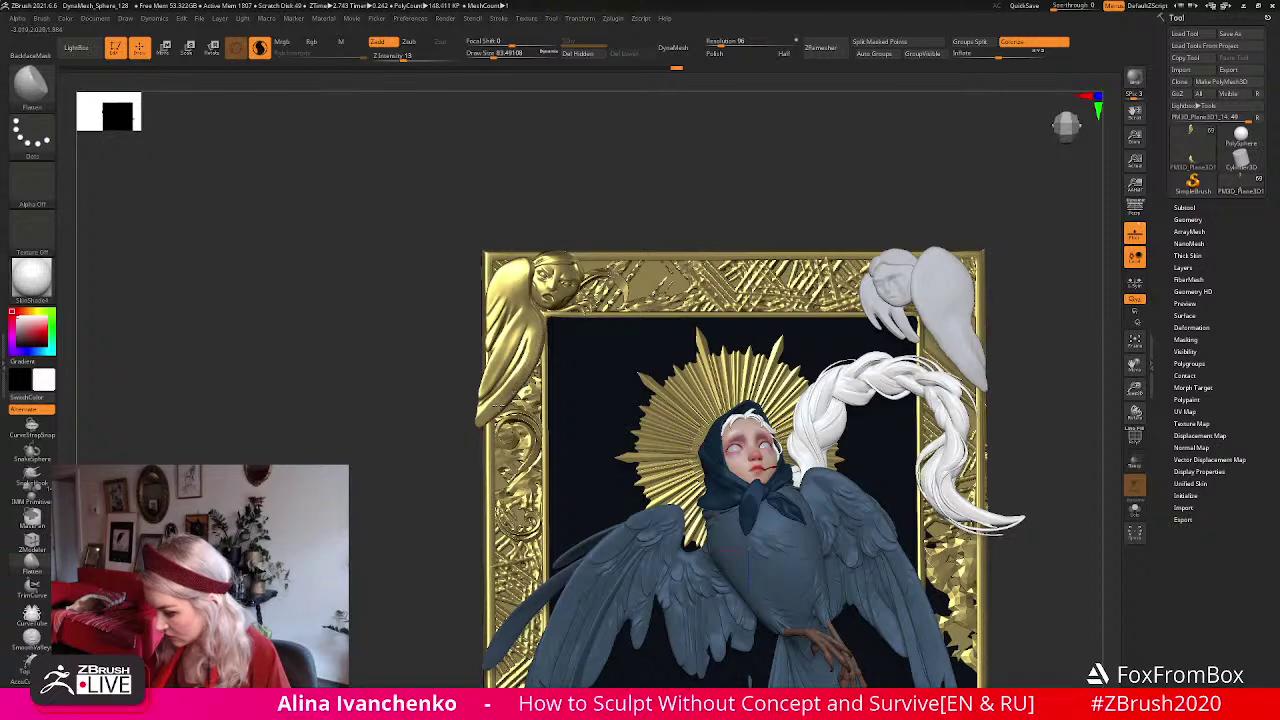
pyautogui.moveTo(608, 219)
pyautogui.mouseDown()
pyautogui.moveTo(591, 197)
pyautogui.moveTo(631, 191)
pyautogui.moveTo(586, 164)
pyautogui.moveTo(589, 175)
pyautogui.mouseUp()
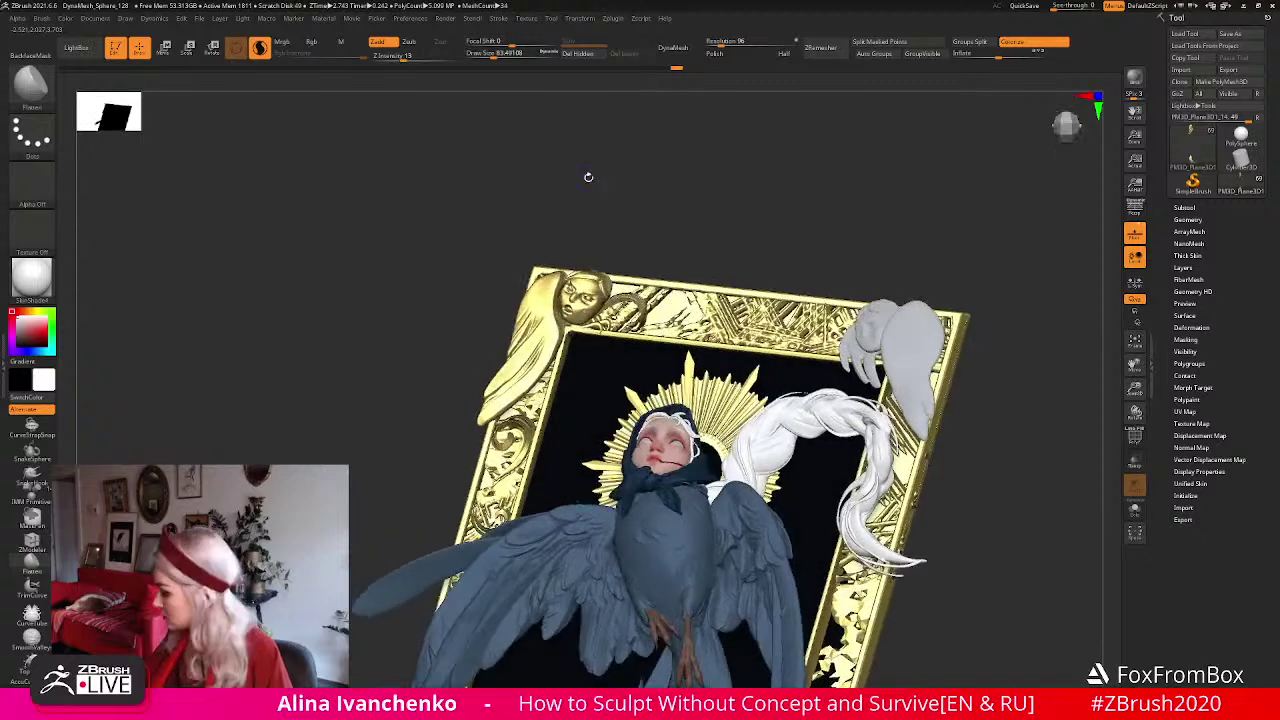
# Isolate the gold wing and adjust its side profile with the Move brush at draw size about 262.
pyautogui.click(1134, 510)
pyautogui.moveTo(811, 259); pyautogui.dragTo(659, 243)
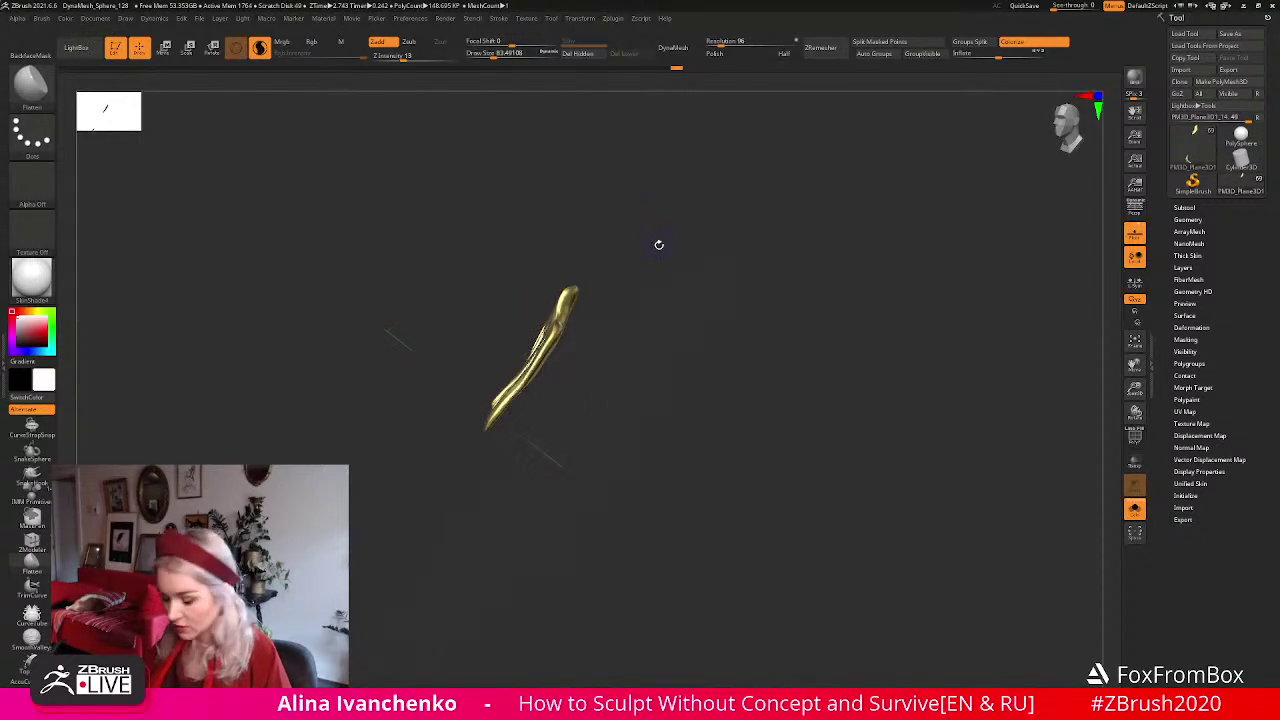
pyautogui.press('b')
pyautogui.press('m')
pyautogui.press('v')
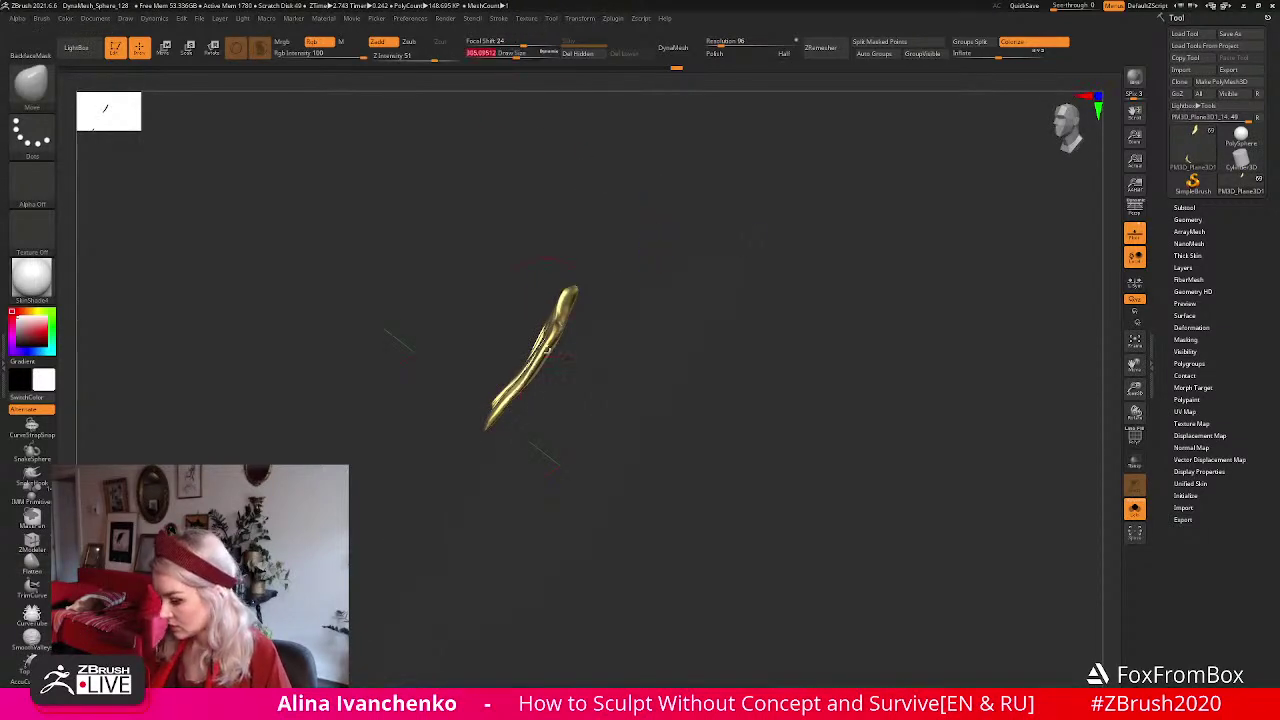
pyautogui.moveTo(568, 374); pyautogui.dragTo(602, 361)
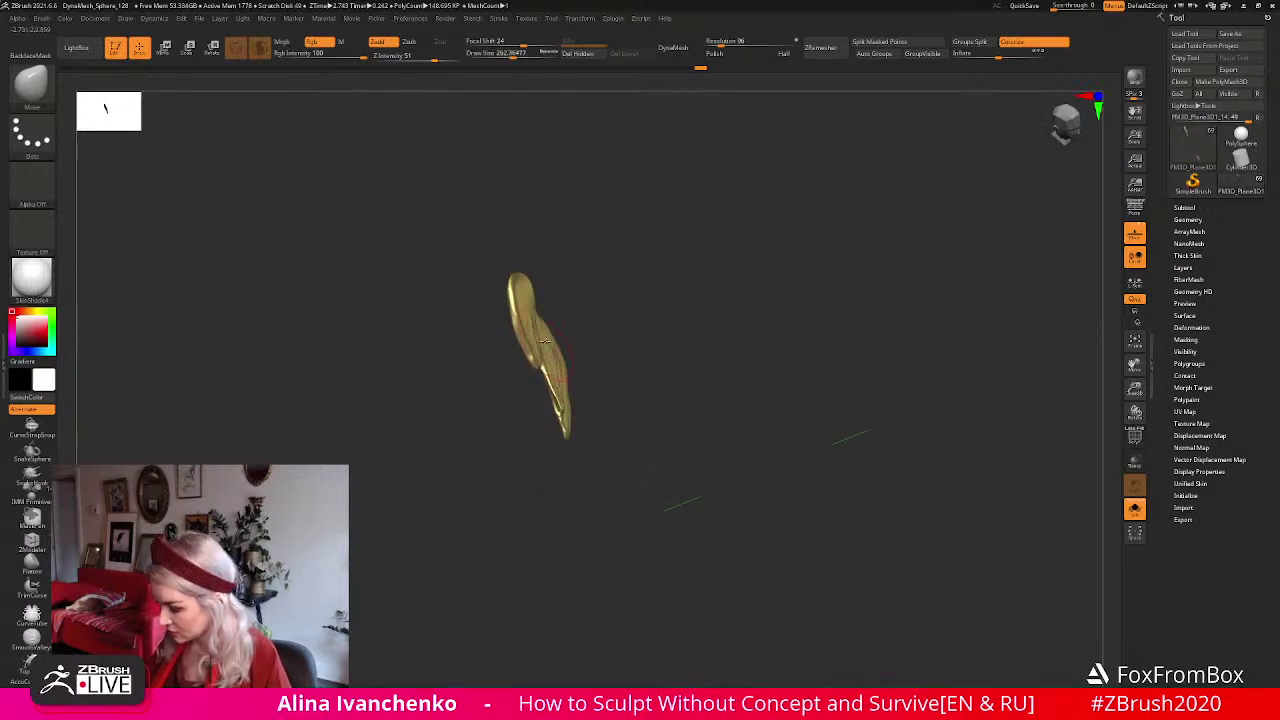
pyautogui.moveTo(571, 339); pyautogui.dragTo(541, 333)
# Refine the isolated wing's lower feather contour with the Move brush at draw size about 159.
pyautogui.moveTo(603, 257); pyautogui.dragTo(530, 120)
pyautogui.moveTo(512, 52); pyautogui.dragTo(494, 54)
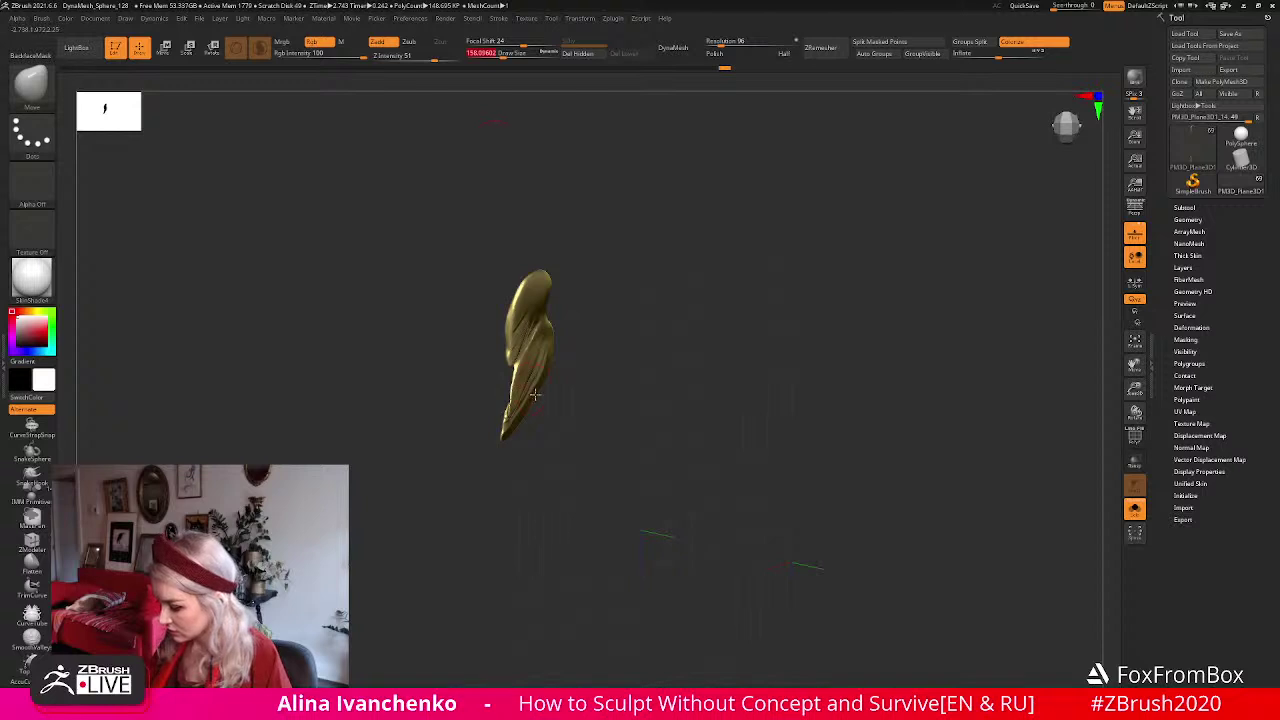
pyautogui.moveTo(537, 395)
pyautogui.mouseDown()
pyautogui.moveTo(614, 314)
pyautogui.moveTo(574, 374)
pyautogui.moveTo(594, 371)
pyautogui.moveTo(569, 314)
pyautogui.moveTo(597, 306)
pyautogui.moveTo(580, 320)
pyautogui.moveTo(545, 302)
pyautogui.moveTo(591, 326)
pyautogui.moveTo(571, 331)
pyautogui.moveTo(556, 307)
pyautogui.moveTo(592, 328)
pyautogui.moveTo(549, 330)
pyautogui.moveTo(575, 350)
pyautogui.moveTo(537, 384)
pyautogui.mouseUp()
pyautogui.press('shift')
pyautogui.keyDown('shift'); pyautogui.moveTo(514, 434); pyautogui.dragTo(563, 457); pyautogui.keyUp('shift')
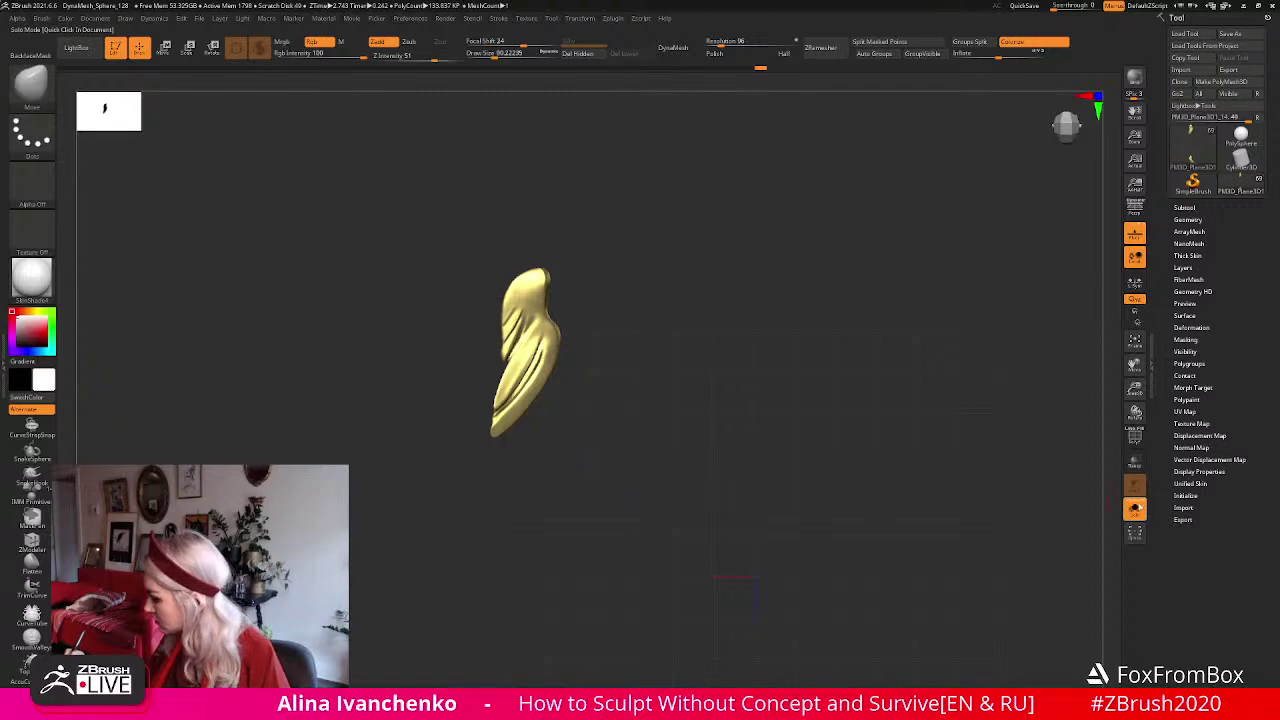
# Show the whole sculpture again and examine the gold wing within the composition from several angles and distances.
pyautogui.click(1136, 508)
pyautogui.moveTo(1133, 380); pyautogui.dragTo(1053, 304)
pyautogui.keyDown('alt'); pyautogui.moveTo(661, 230); pyautogui.dragTo(613, 250); pyautogui.keyUp('alt')
pyautogui.moveTo(1135, 389); pyautogui.dragTo(649, 234)
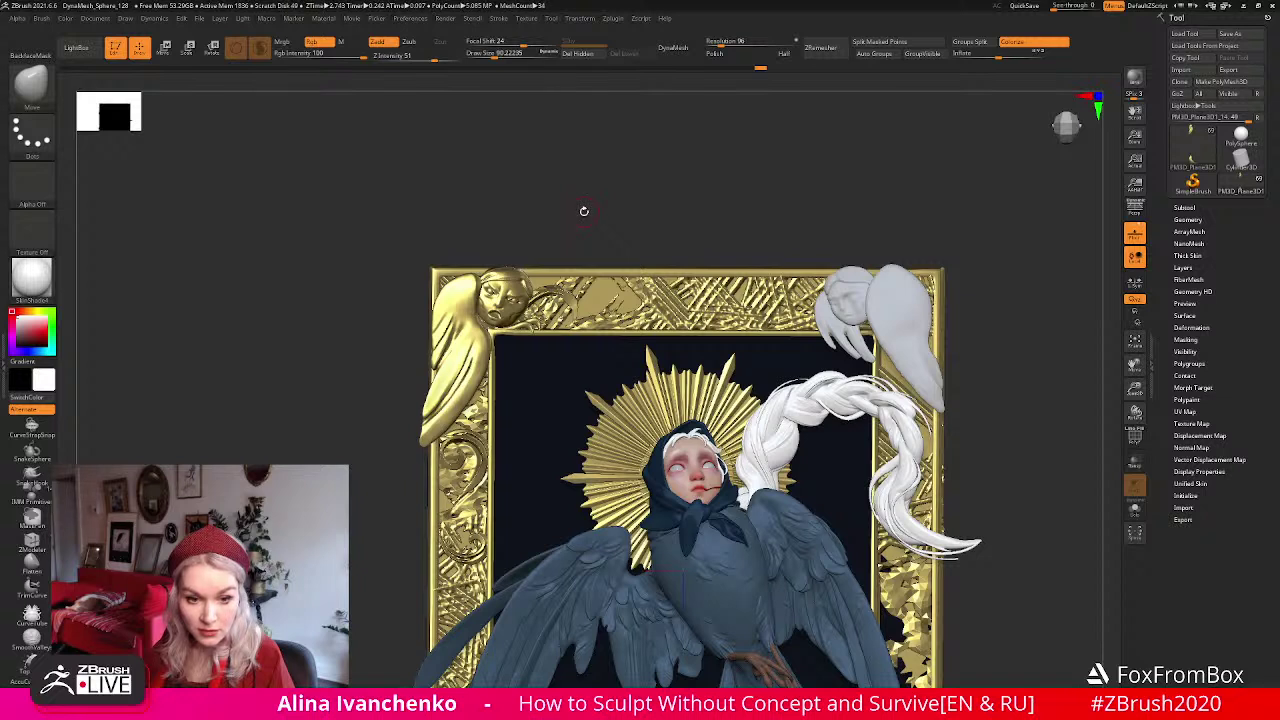
pyautogui.moveTo(583, 211); pyautogui.dragTo(589, 206)
pyautogui.keyDown('alt'); pyautogui.moveTo(908, 239); pyautogui.dragTo(888, 202); pyautogui.keyUp('alt')
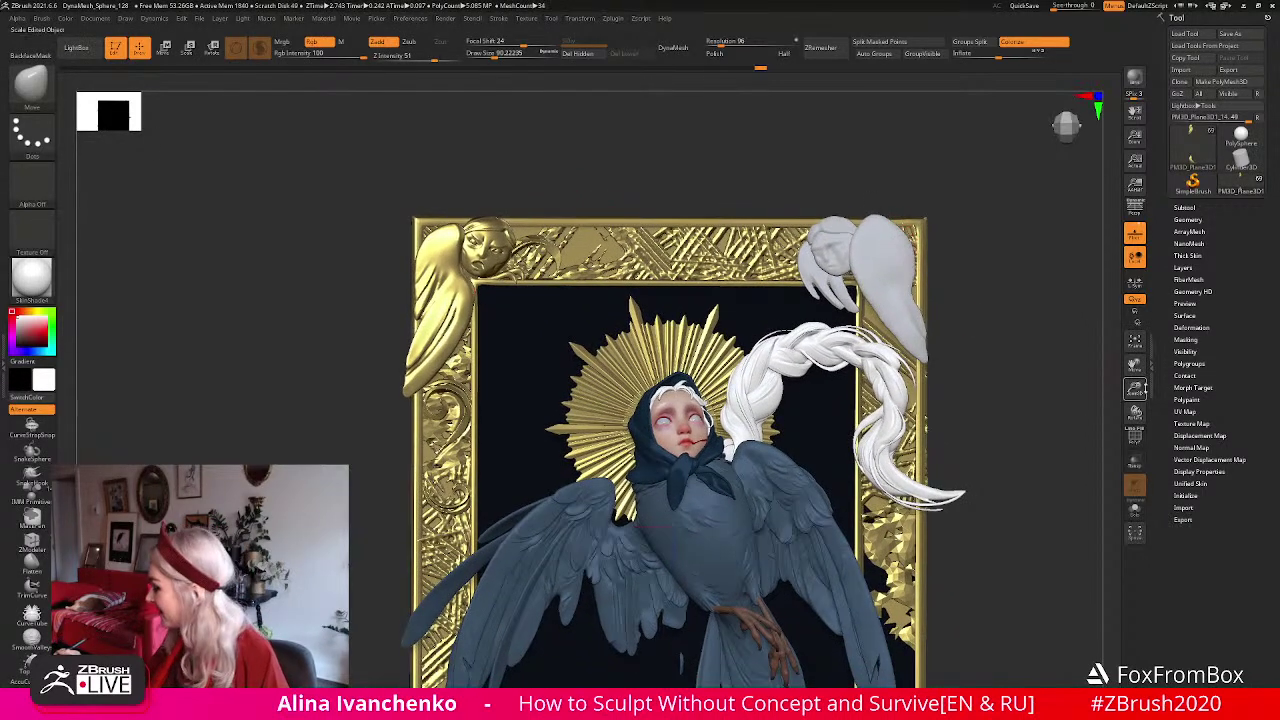
pyautogui.moveTo(605, 157); pyautogui.dragTo(616, 150)
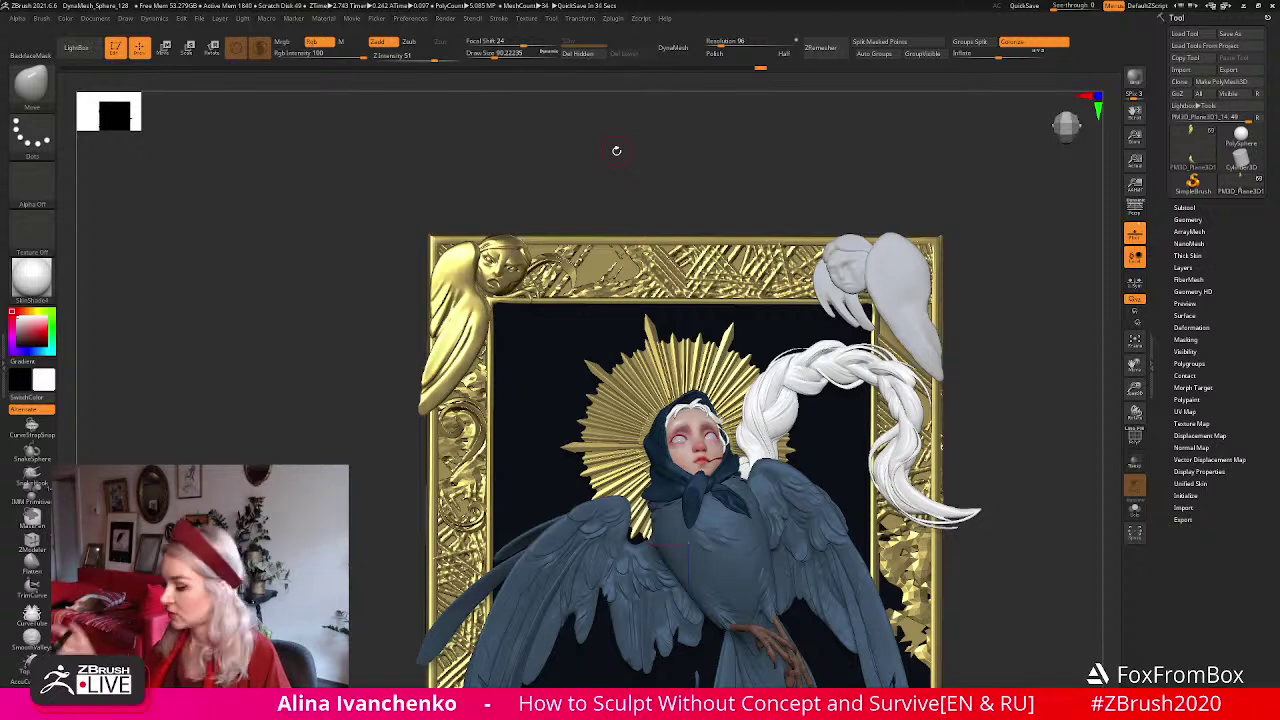
pyautogui.keyDown('alt'); pyautogui.moveTo(666, 174); pyautogui.dragTo(666, 243); pyautogui.keyUp('alt')
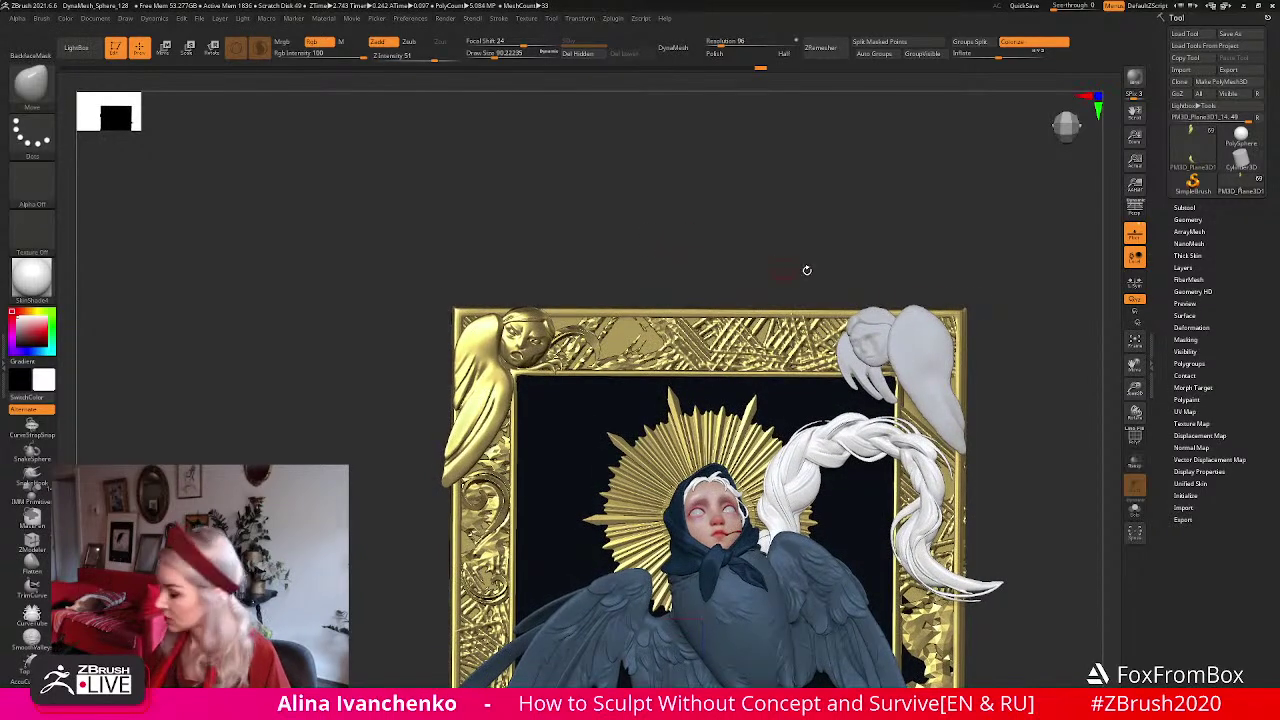
pyautogui.moveTo(1134, 386); pyautogui.dragTo(1134, 393)
pyautogui.moveTo(608, 194)
pyautogui.mouseDown()
pyautogui.moveTo(590, 213)
pyautogui.moveTo(608, 218)
pyautogui.mouseUp()
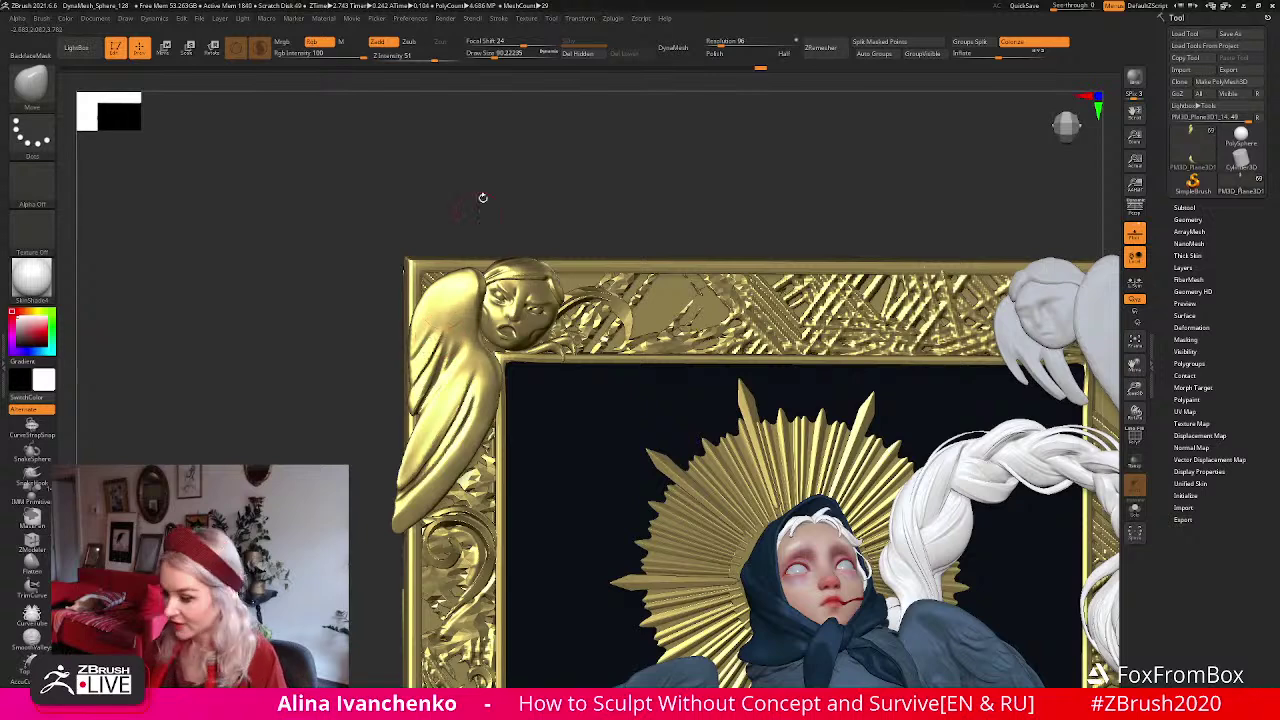
# Define the gold wing's upper edge beside the face with the DamStandard brush at draw size about 49.
pyautogui.press('b')
pyautogui.press('d')
pyautogui.press('s')
pyautogui.click(487, 55)
pyautogui.press('Return')
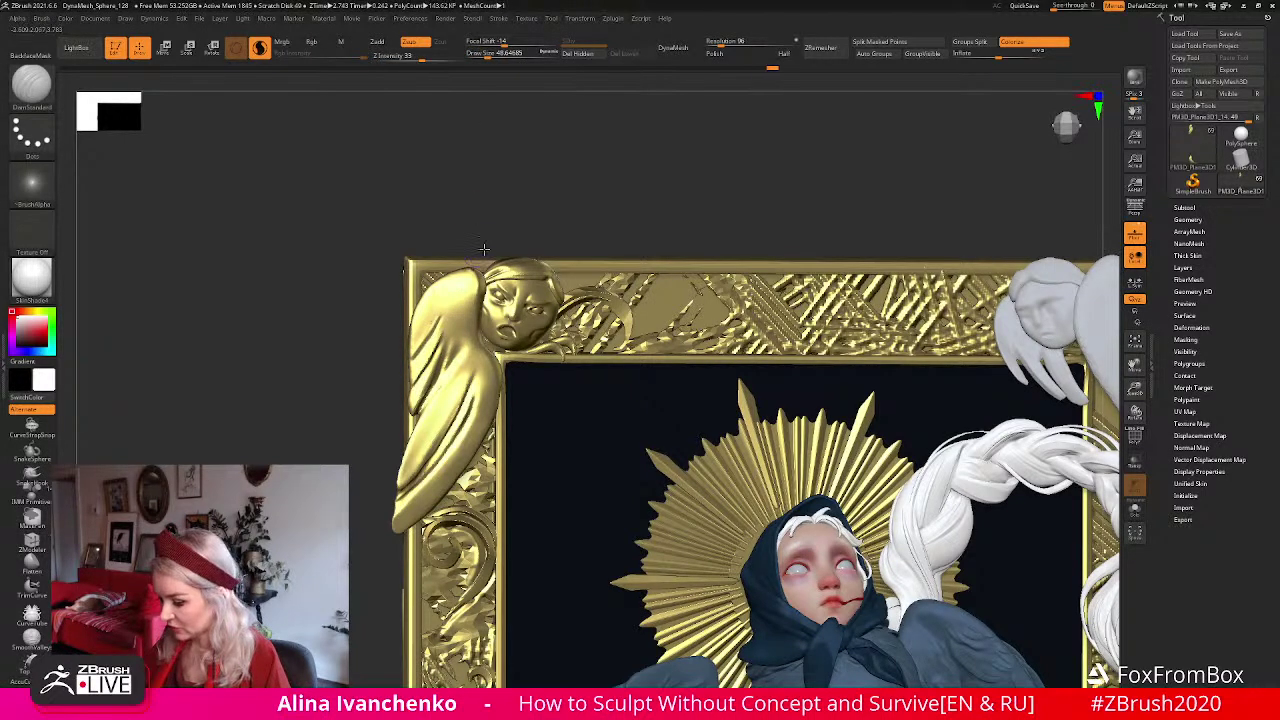
pyautogui.moveTo(472, 258); pyautogui.dragTo(468, 266)
pyautogui.press('shift')
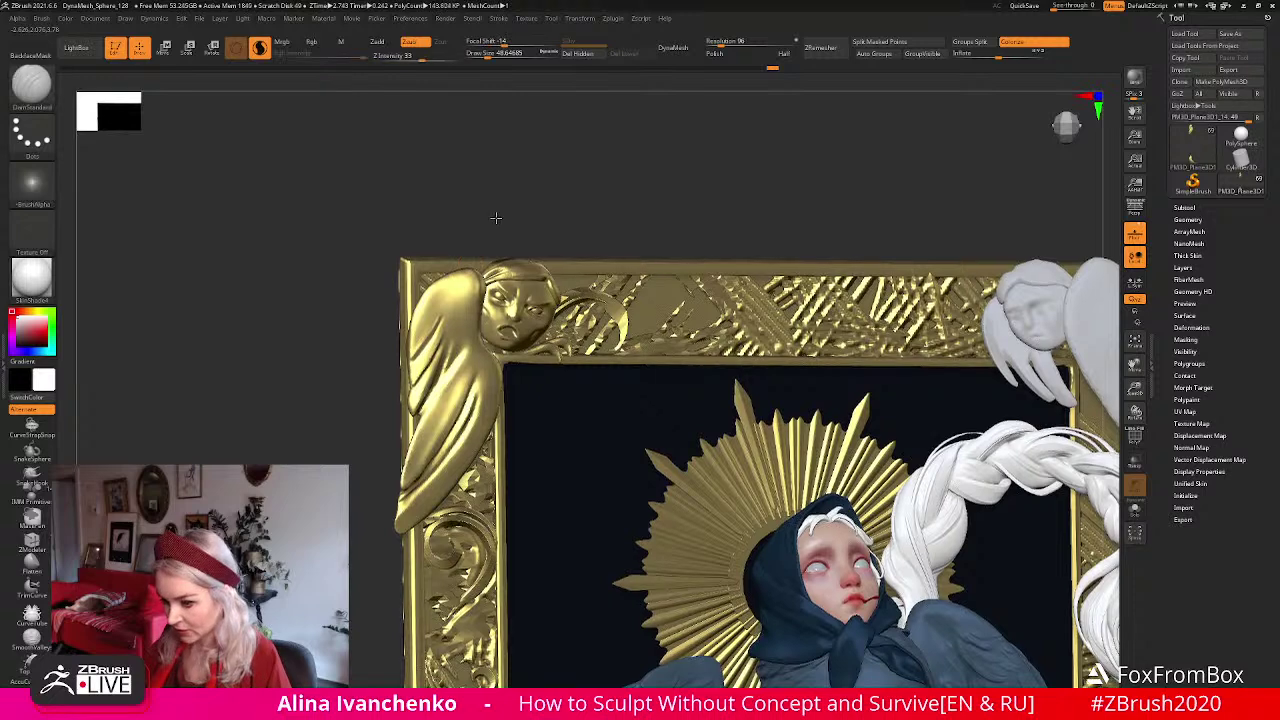
# Carve finer grooves into the gold wing's upper feathers with DamStandard at draw size about 39 and smooth them.
pyautogui.moveTo(491, 217); pyautogui.dragTo(497, 217)
pyautogui.moveTo(486, 52); pyautogui.dragTo(477, 52)
pyautogui.moveTo(441, 322); pyautogui.dragTo(408, 366)
pyautogui.moveTo(507, 183); pyautogui.dragTo(497, 190)
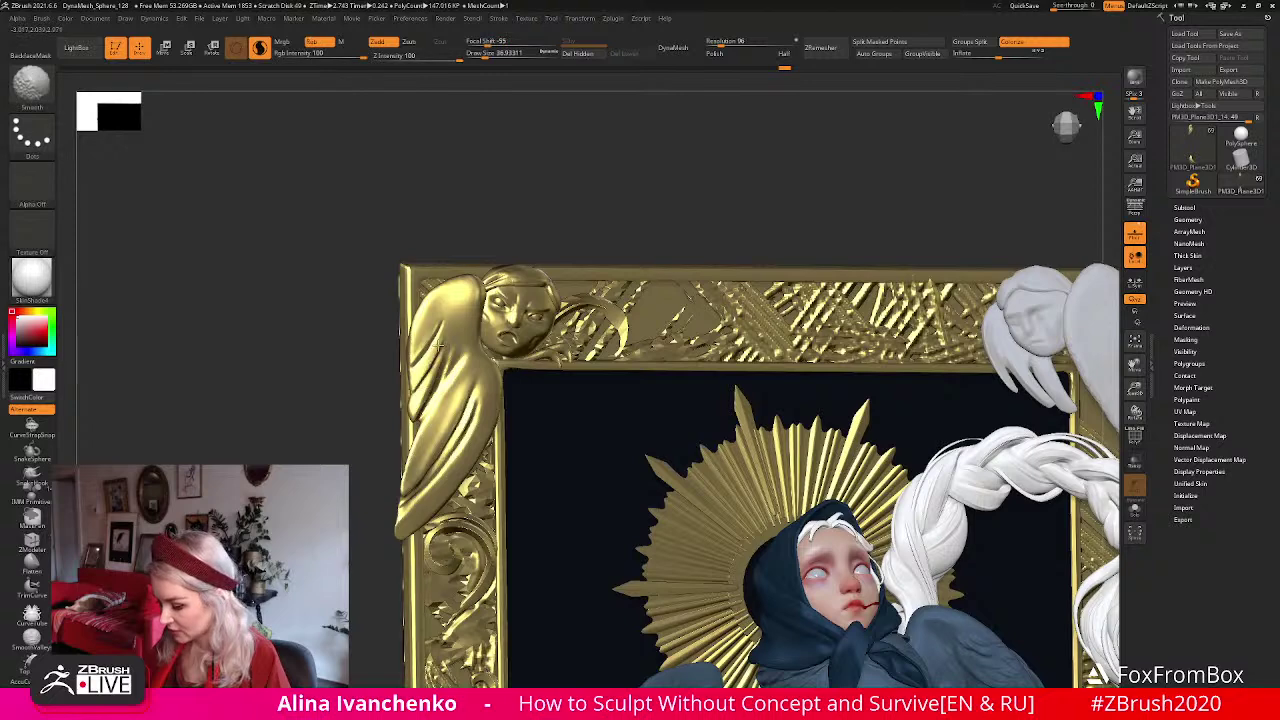
pyautogui.keyDown('shift'); pyautogui.moveTo(436, 352); pyautogui.dragTo(440, 338); pyautogui.keyUp('shift')
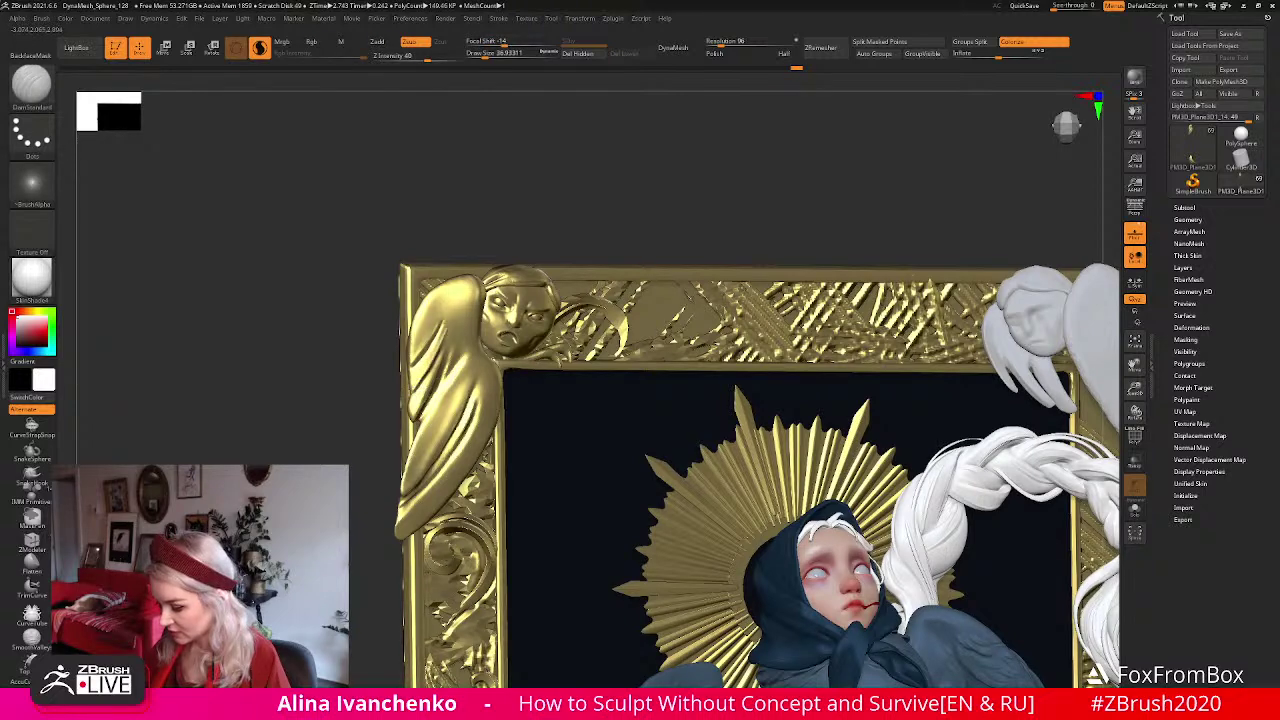
pyautogui.moveTo(494, 200); pyautogui.dragTo(486, 211)
pyautogui.keyDown('shift'); pyautogui.moveTo(448, 336); pyautogui.dragTo(452, 322); pyautogui.keyUp('shift')
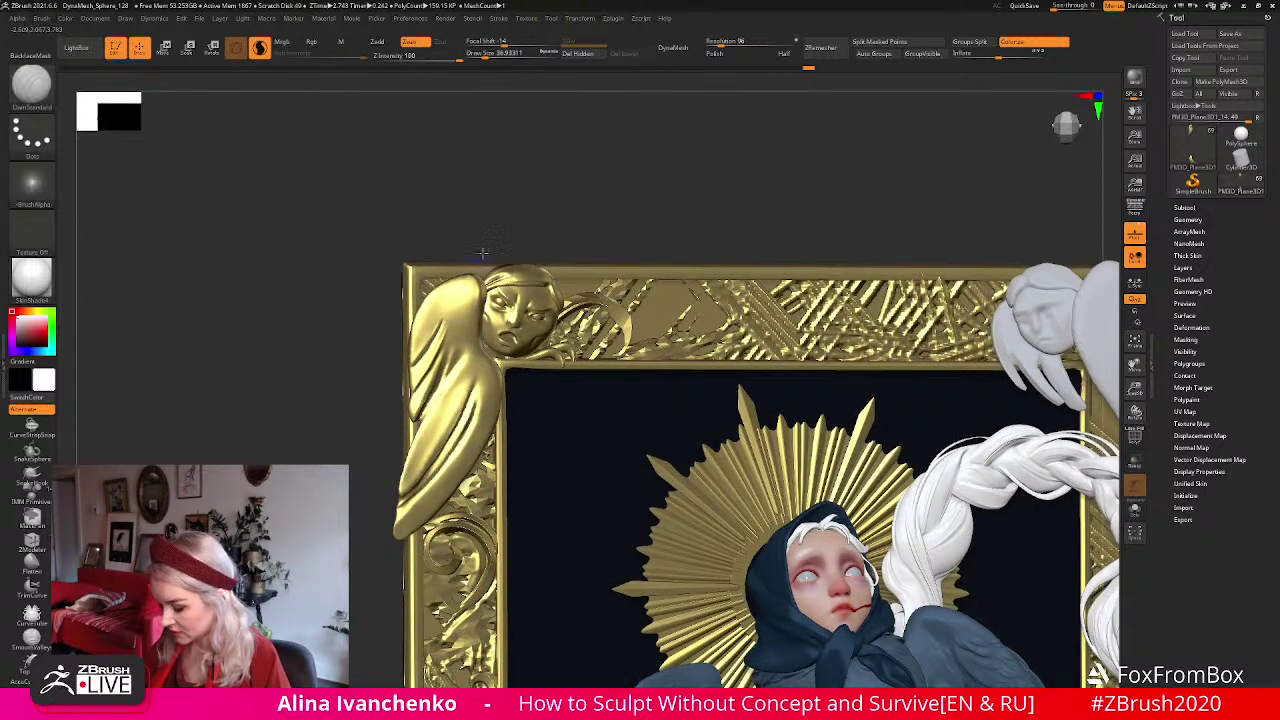
pyautogui.moveTo(484, 246); pyautogui.dragTo(476, 254)
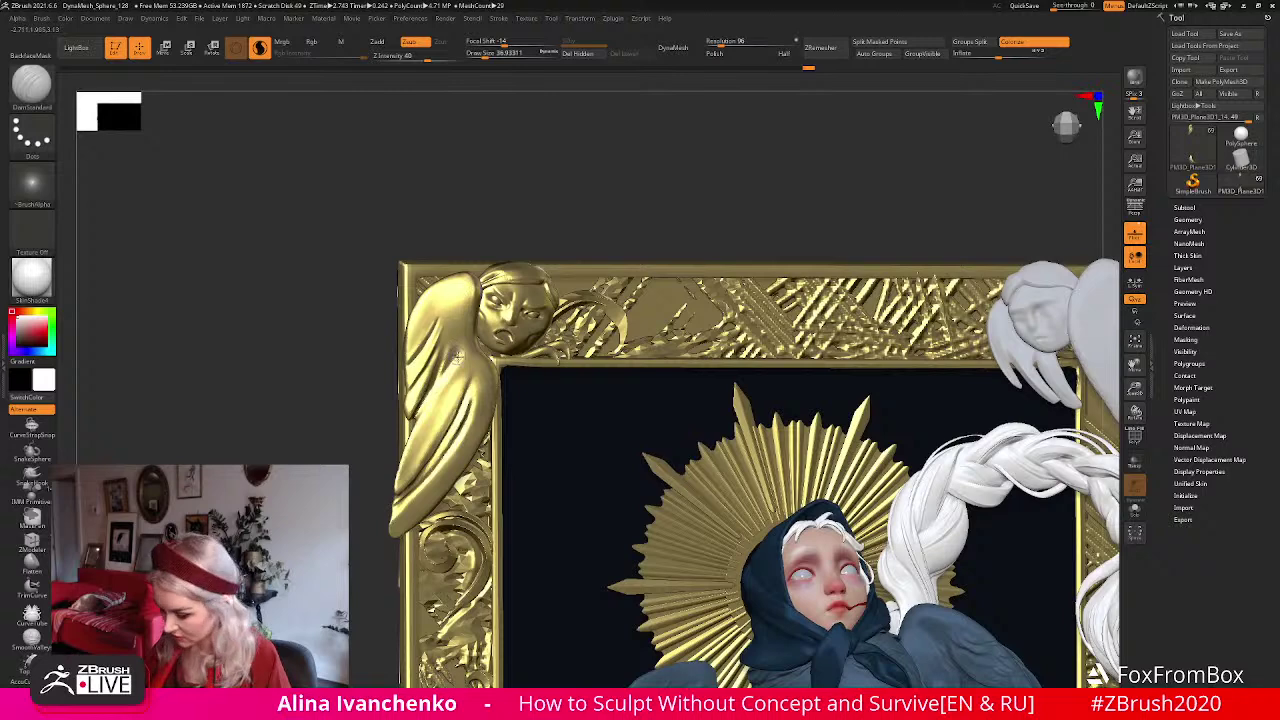
# Deepen the grooves between the gold wing's middle feathers and smooth their transitions.
pyautogui.moveTo(433, 380); pyautogui.dragTo(425, 411)
pyautogui.moveTo(515, 205)
pyautogui.mouseDown()
pyautogui.moveTo(535, 193)
pyautogui.moveTo(530, 205)
pyautogui.mouseUp()
pyautogui.keyDown('shift'); pyautogui.moveTo(430, 380); pyautogui.dragTo(412, 414); pyautogui.keyUp('shift')
pyautogui.keyDown('shift'); pyautogui.moveTo(442, 337); pyautogui.dragTo(412, 408); pyautogui.keyUp('shift')
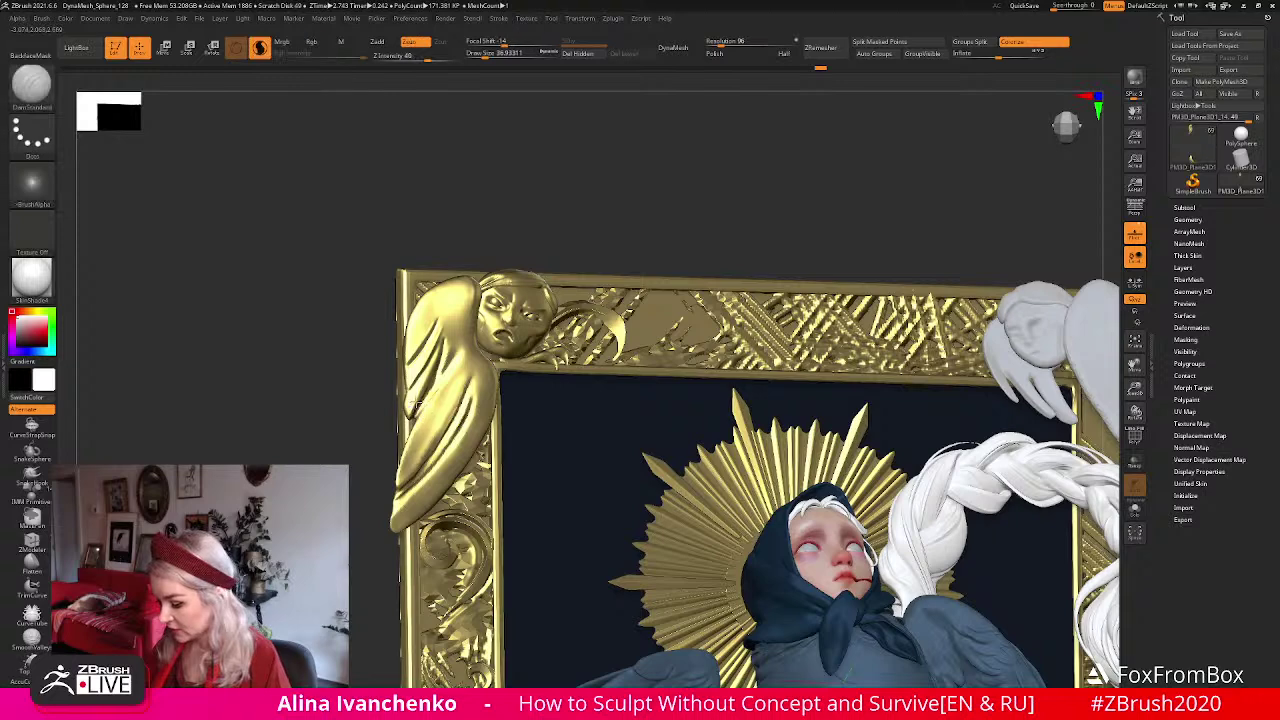
pyautogui.moveTo(480, 197); pyautogui.dragTo(484, 219)
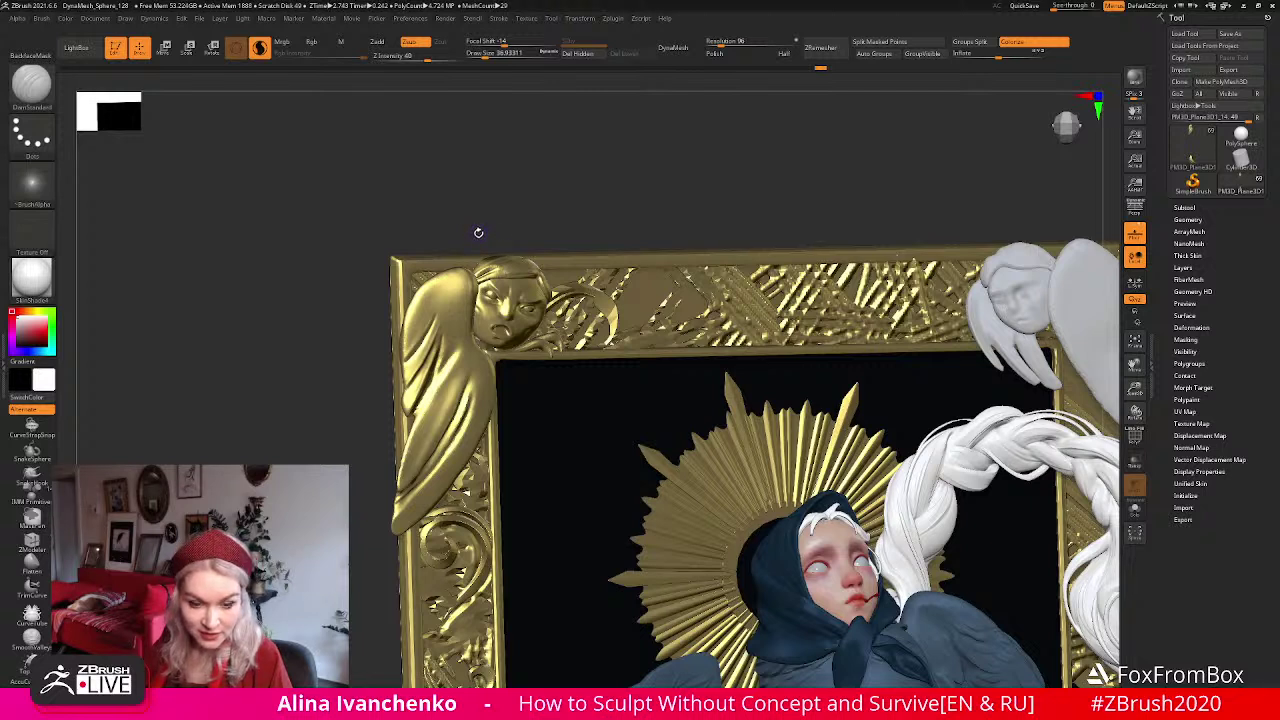
# Examine the gold corner figure against the halo, the frame and the opposite corner figure from several angles and distances.
pyautogui.moveTo(492, 207); pyautogui.dragTo(485, 206)
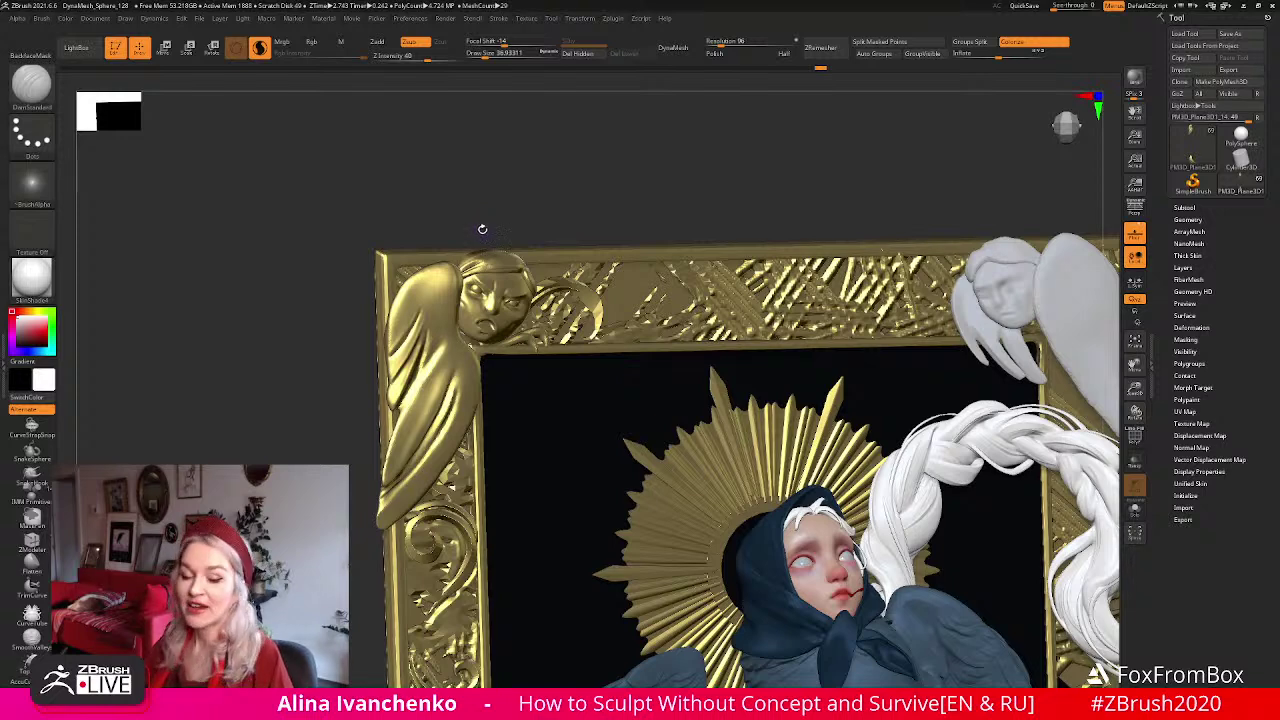
pyautogui.moveTo(485, 203); pyautogui.dragTo(428, 114)
pyautogui.moveTo(1135, 388); pyautogui.dragTo(612, 374)
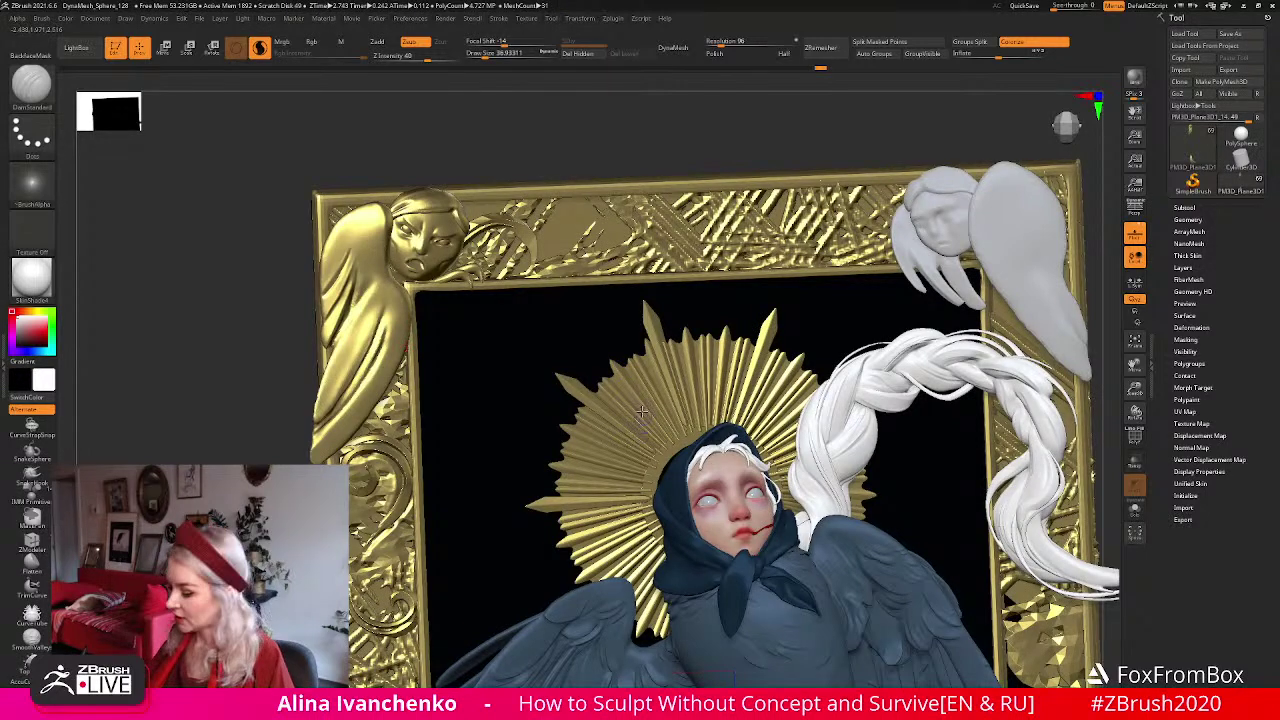
pyautogui.moveTo(697, 154); pyautogui.dragTo(676, 385)
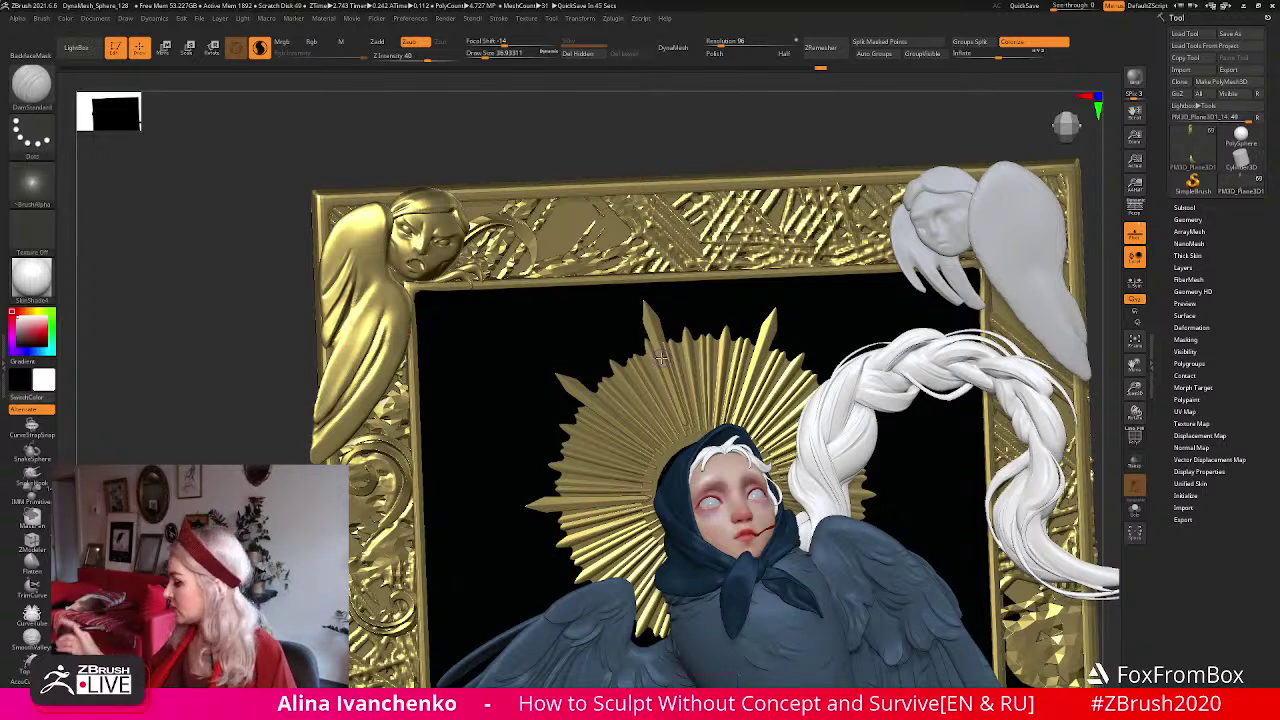
pyautogui.moveTo(1136, 391); pyautogui.dragTo(1115, 335)
pyautogui.keyDown('shift'); pyautogui.moveTo(726, 205); pyautogui.dragTo(906, 248); pyautogui.keyUp('shift')
pyautogui.moveTo(1136, 389); pyautogui.dragTo(1136, 390)
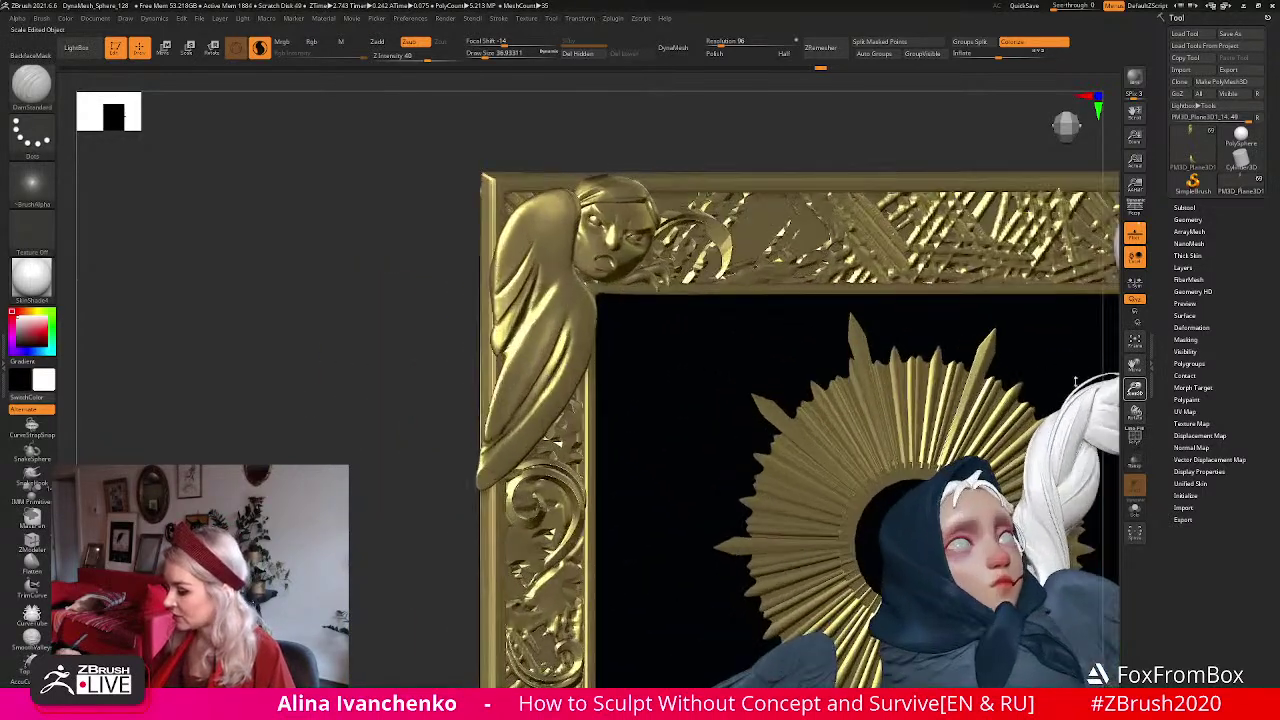
# Make the gold corner figure's head the active subtool and adjust its shape with the Move brush at draw size about 87.
pyautogui.moveTo(674, 131); pyautogui.dragTo(560, 94)
pyautogui.moveTo(586, 202); pyautogui.dragTo(580, 237)
pyautogui.press('b')
pyautogui.press('m')
pyautogui.press('v')
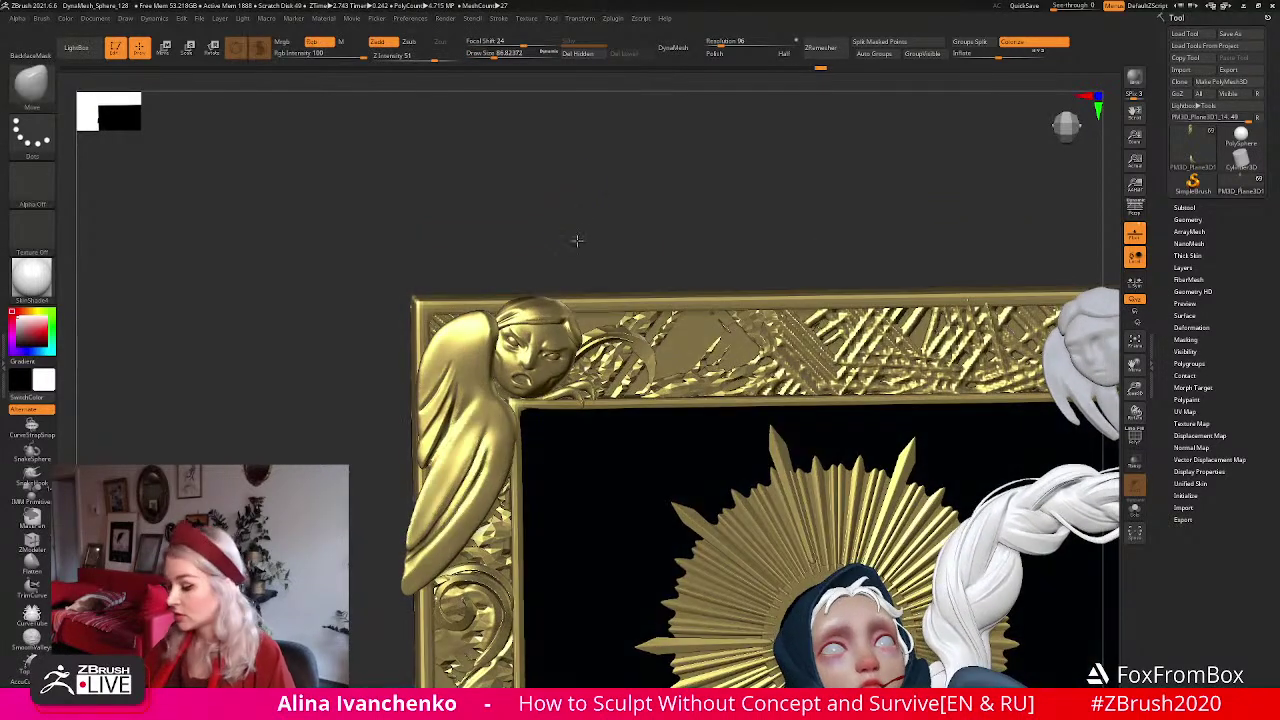
pyautogui.keyDown('alt'); pyautogui.click(545, 337); pyautogui.keyUp('alt')
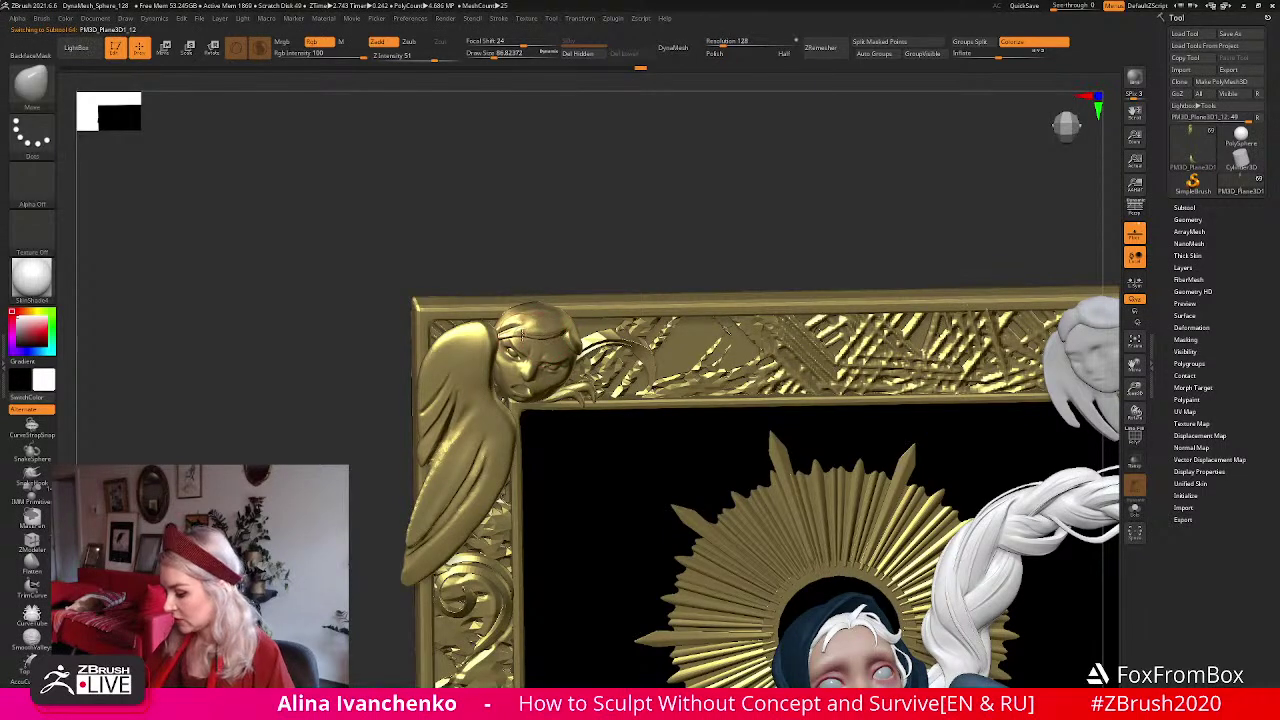
pyautogui.moveTo(560, 249); pyautogui.dragTo(577, 220)
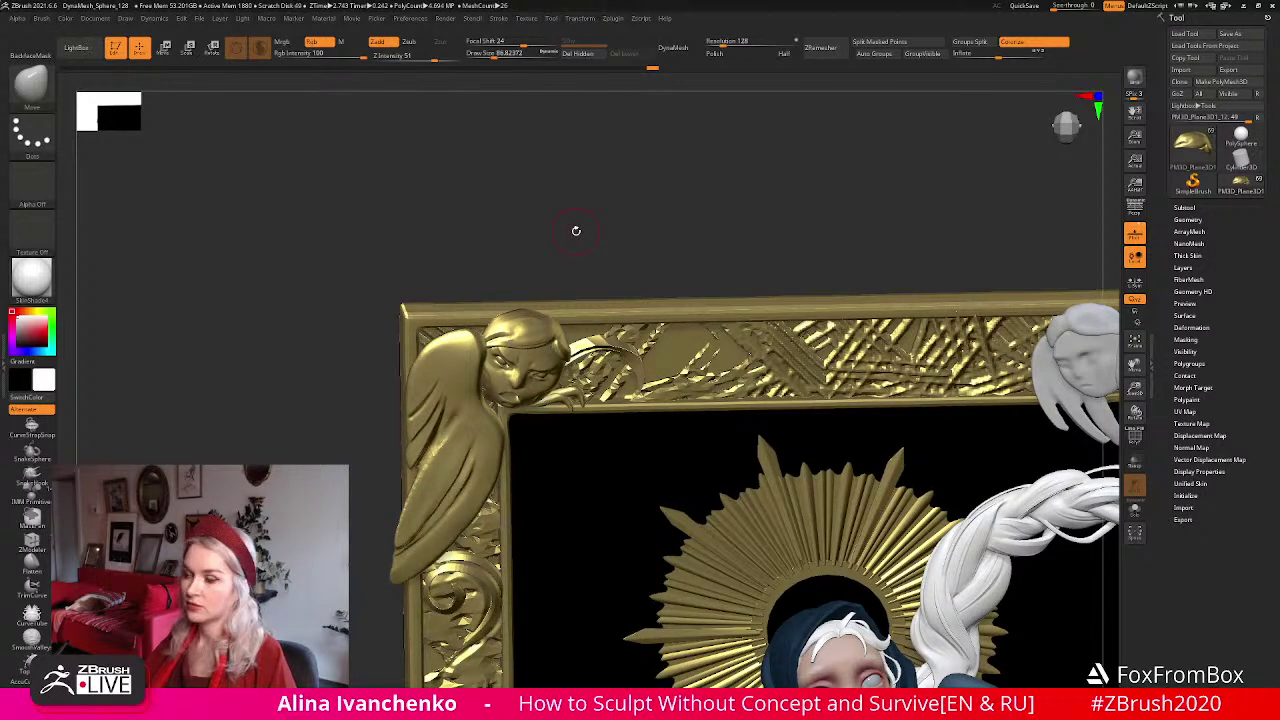
pyautogui.moveTo(575, 226); pyautogui.dragTo(448, 368)
# Flatten the hair volume on the gold head with the Planes brush at draw size about 87.
pyautogui.press('b')
pyautogui.press('f')
pyautogui.press('l')
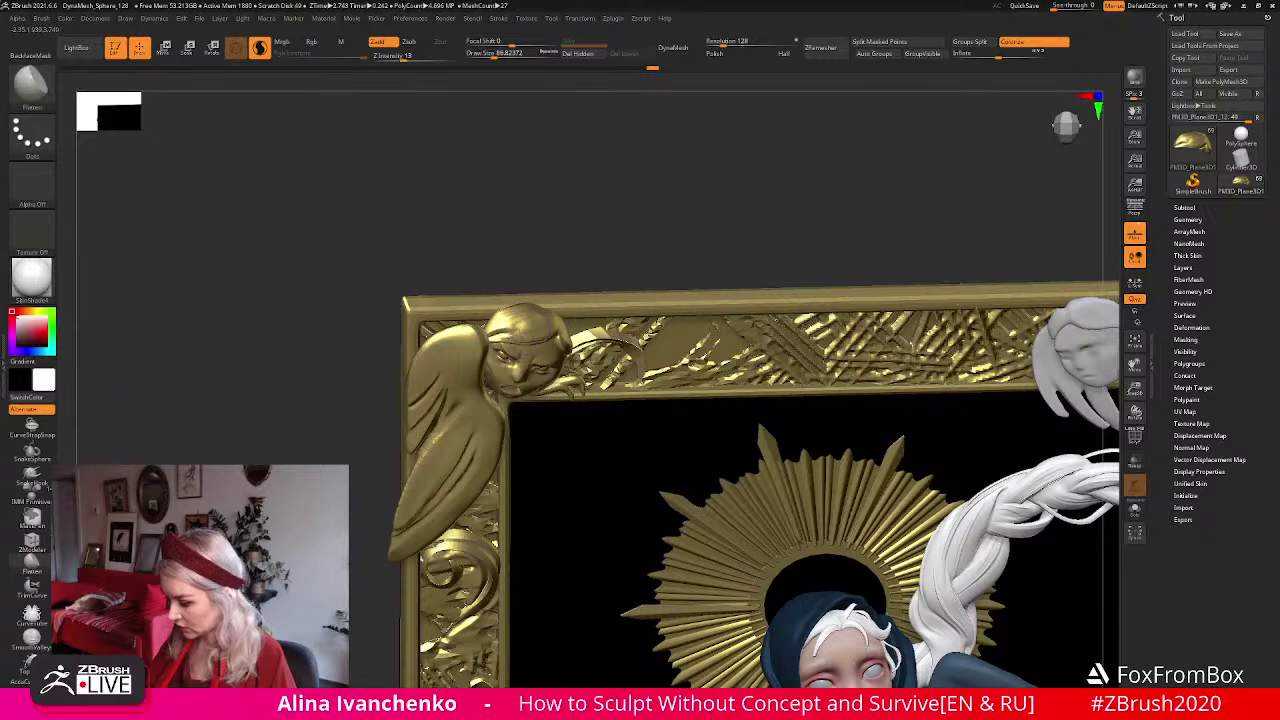
pyautogui.moveTo(597, 243); pyautogui.dragTo(497, 318)
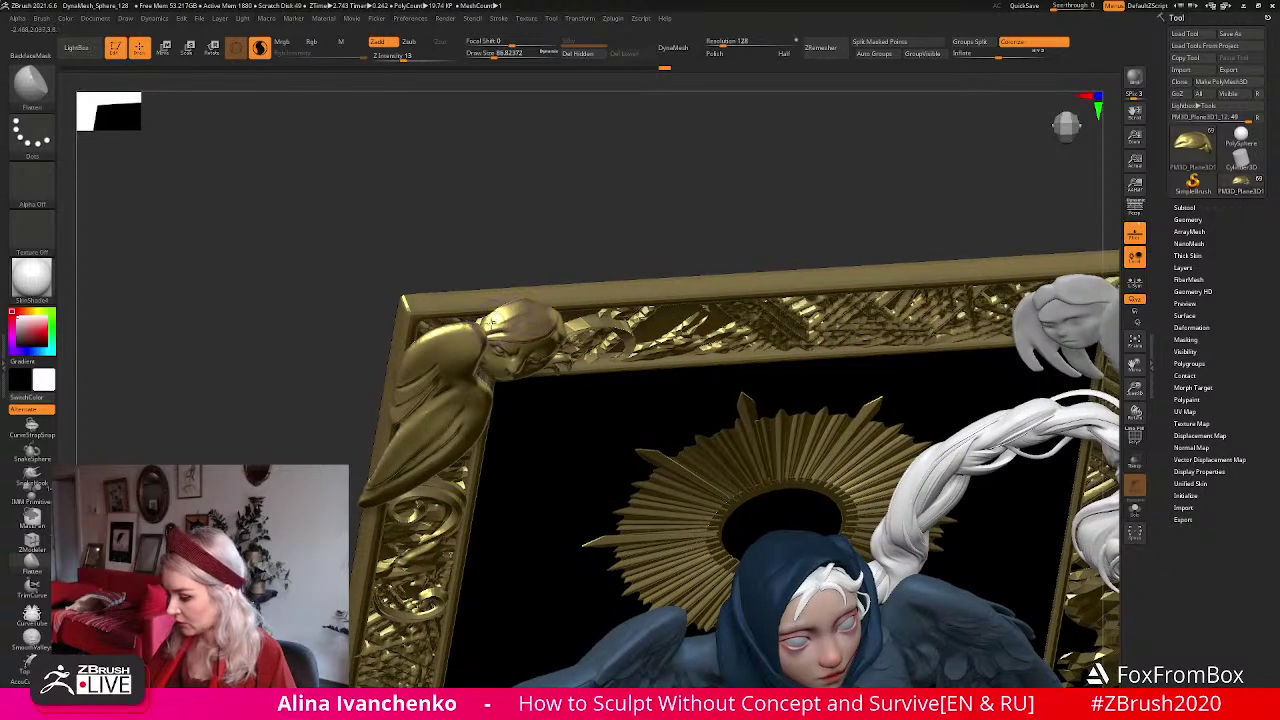
pyautogui.moveTo(583, 243); pyautogui.dragTo(553, 242)
# Refine the carved hair forms on the gold head with the DamStandard brush at draw size about 46.
pyautogui.press('b')
pyautogui.press('d')
pyautogui.press('s')
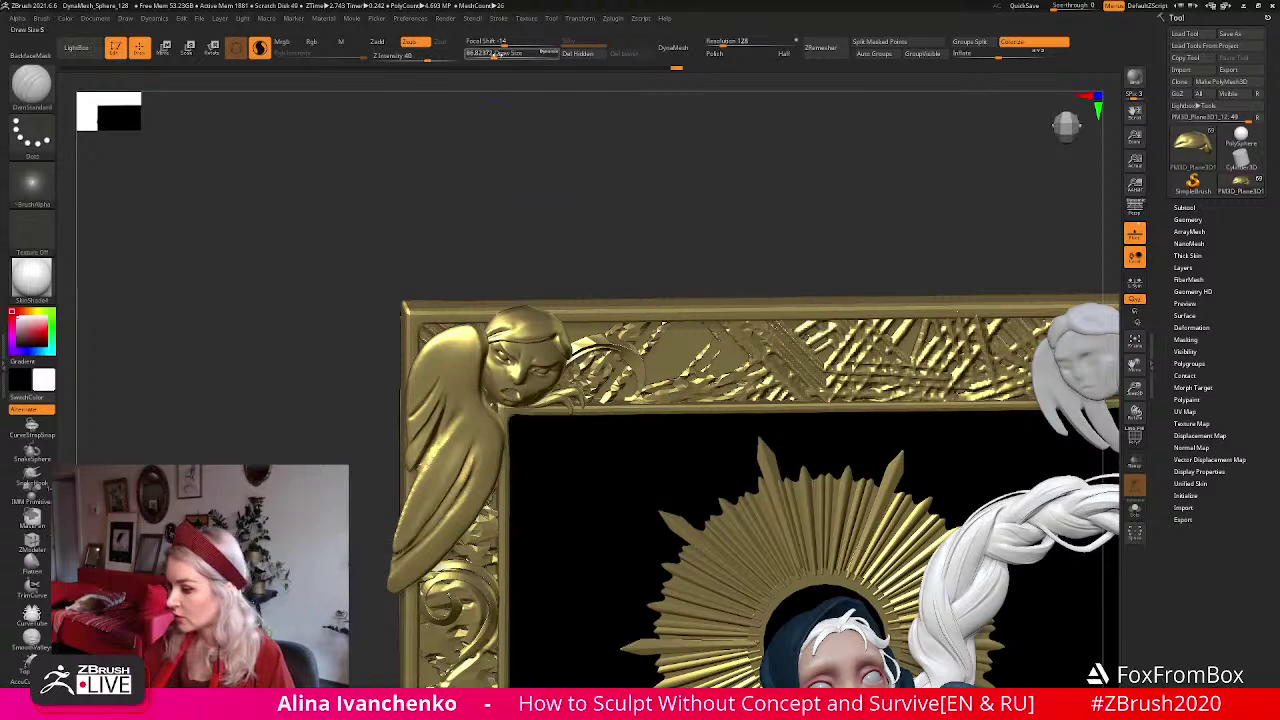
pyautogui.moveTo(545, 295); pyautogui.dragTo(521, 335)
pyautogui.press('ctrl')
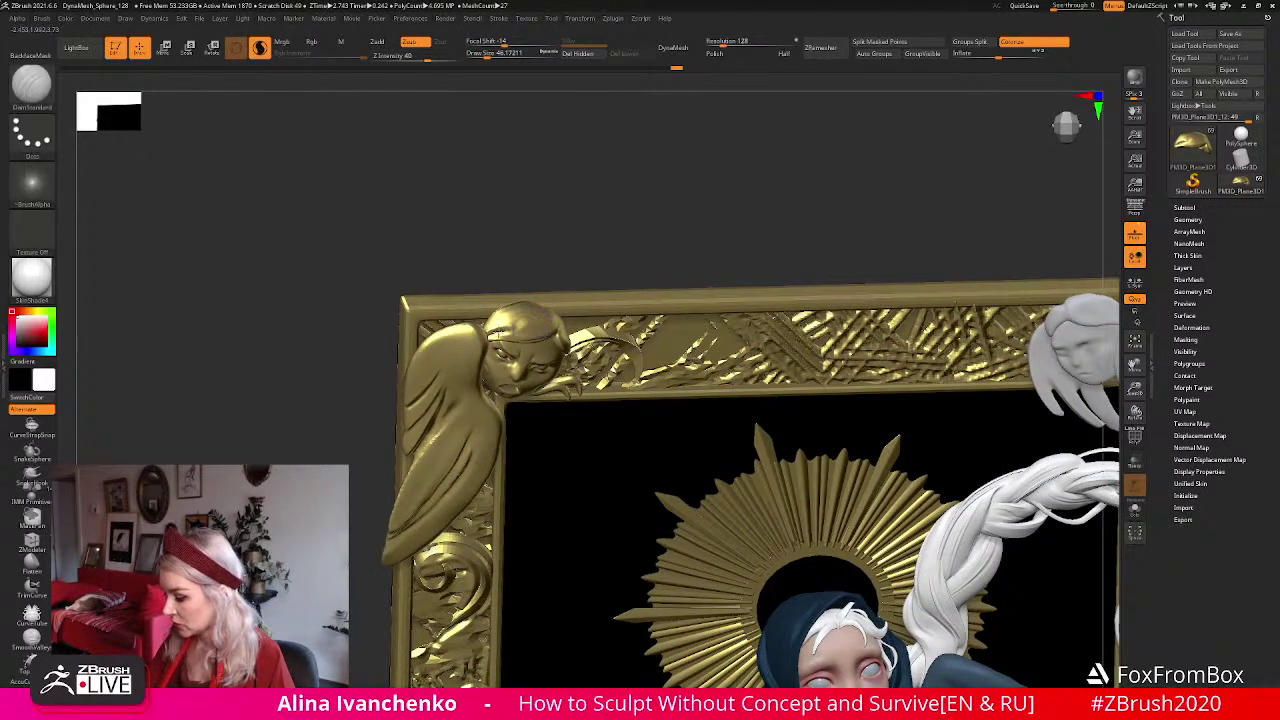
pyautogui.moveTo(580, 270)
pyautogui.mouseDown()
pyautogui.moveTo(566, 240)
pyautogui.moveTo(560, 280)
pyautogui.moveTo(570, 235)
pyautogui.moveTo(589, 245)
pyautogui.moveTo(586, 230)
pyautogui.moveTo(592, 244)
pyautogui.moveTo(600, 180)
pyautogui.mouseUp()
pyautogui.press('shift')
# Return to the gold wing, touch up its surface, and review it within the whole framed composition.
pyautogui.keyDown('alt'); pyautogui.click(447, 320); pyautogui.keyUp('alt')
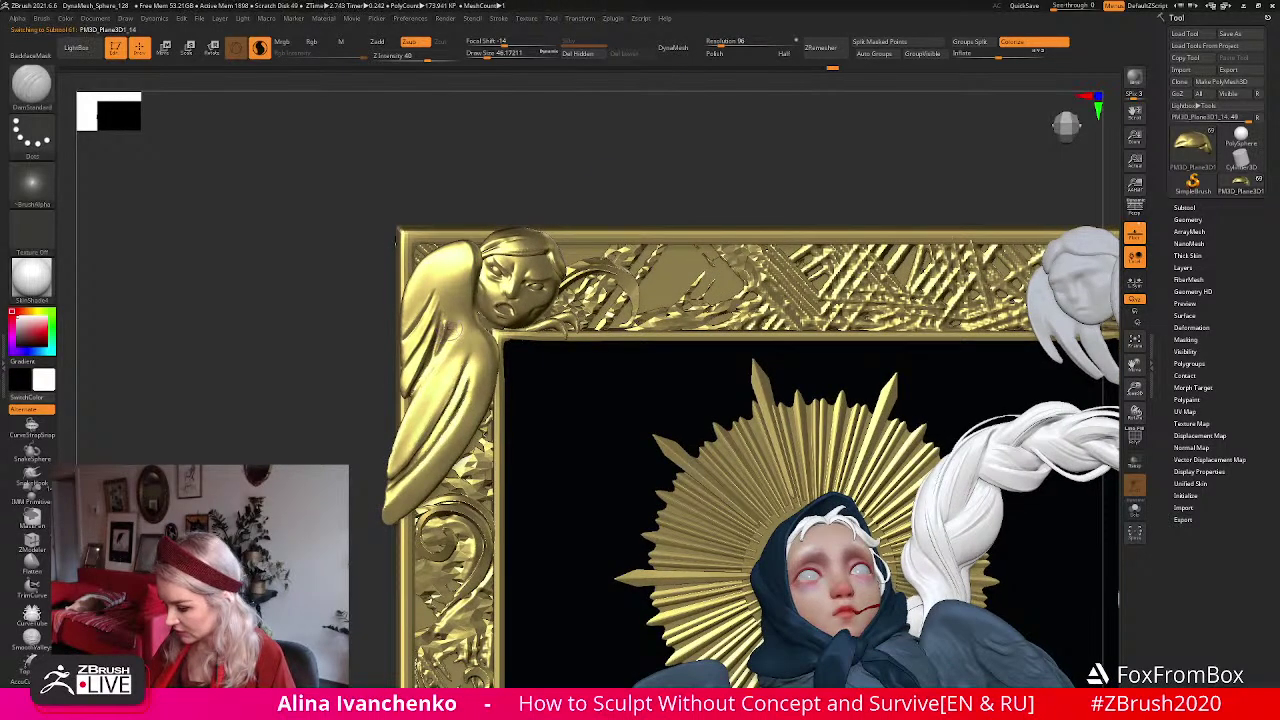
pyautogui.press('shift')
pyautogui.moveTo(1134, 389); pyautogui.dragTo(1100, 258)
pyautogui.keyDown('alt'); pyautogui.moveTo(544, 248); pyautogui.dragTo(575, 252); pyautogui.keyUp('alt')
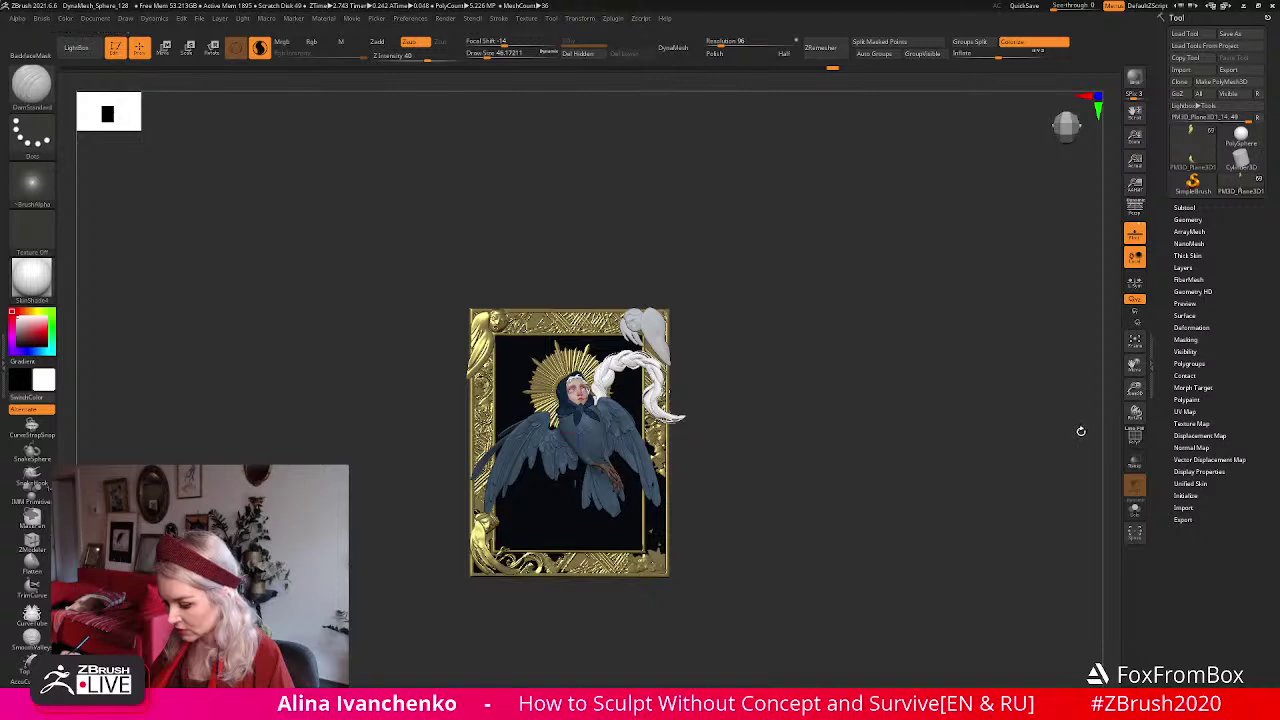
pyautogui.keyDown('alt'); pyautogui.moveTo(1089, 423); pyautogui.dragTo(974, 403); pyautogui.keyUp('alt')
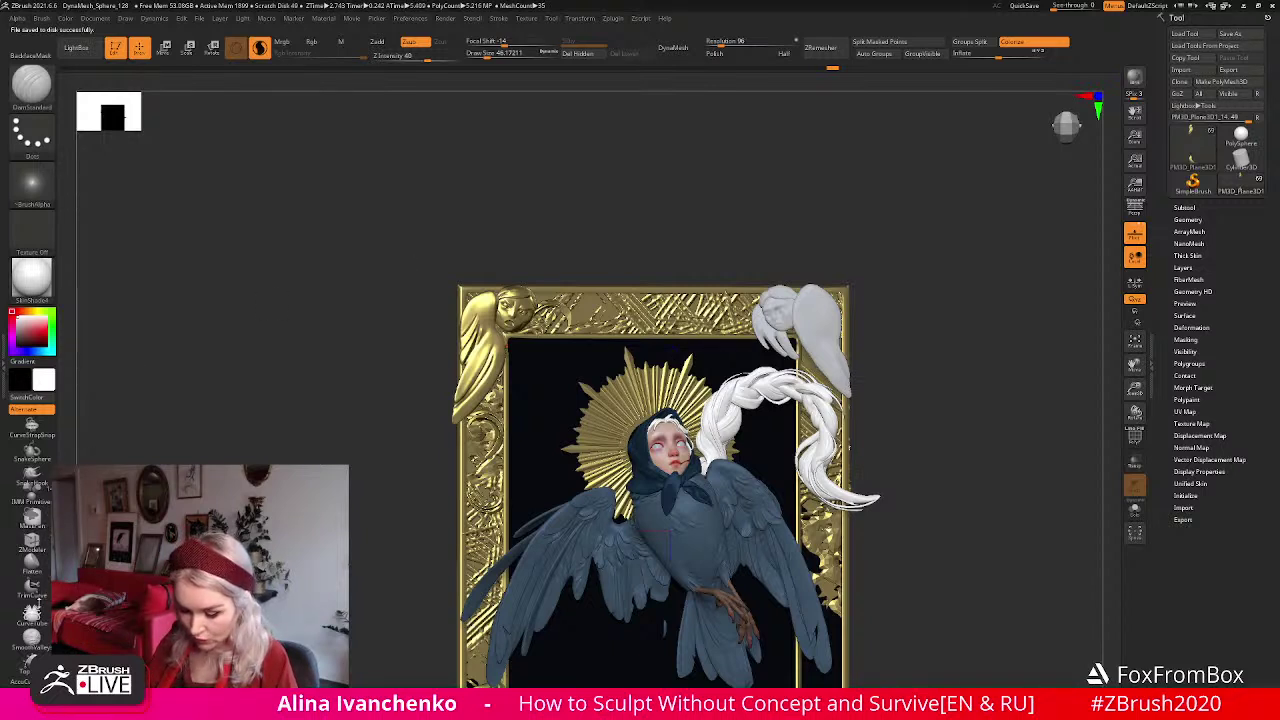
# Choose the CurveTube brush with Rgb turned off and Z Intensity at 30.
pyautogui.click(38, 614)
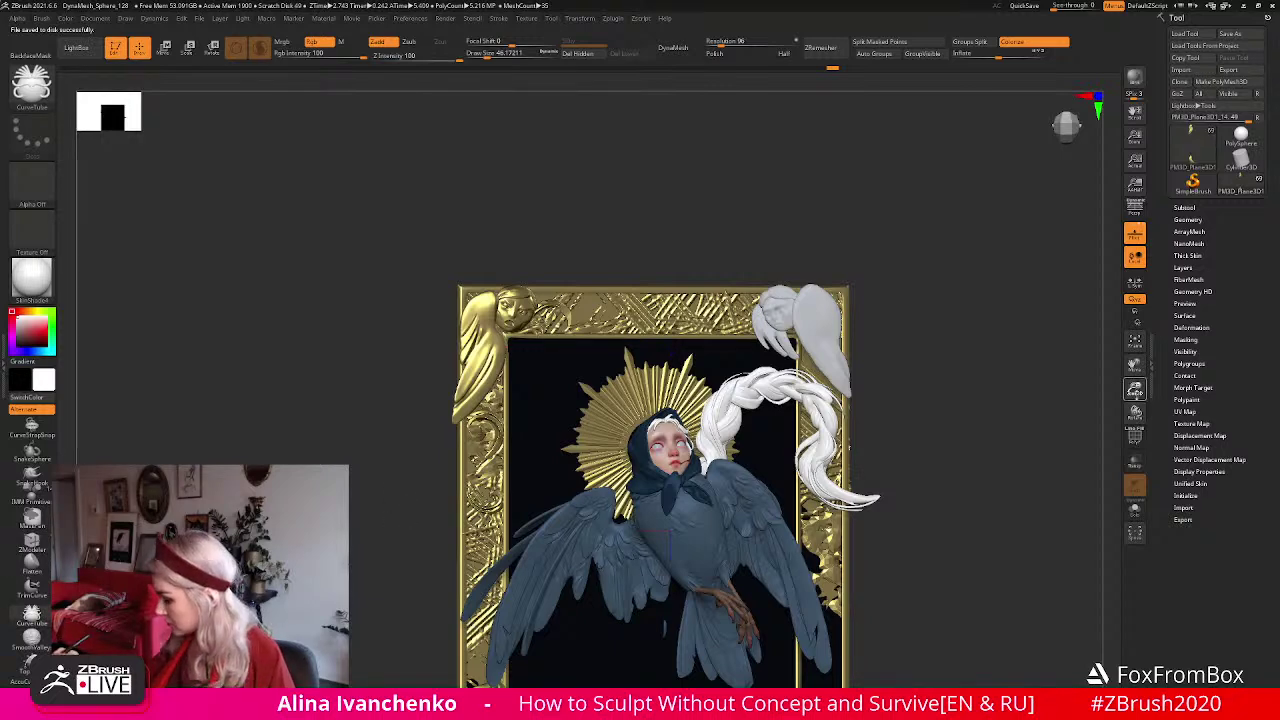
pyautogui.scroll(5, 674, 191)
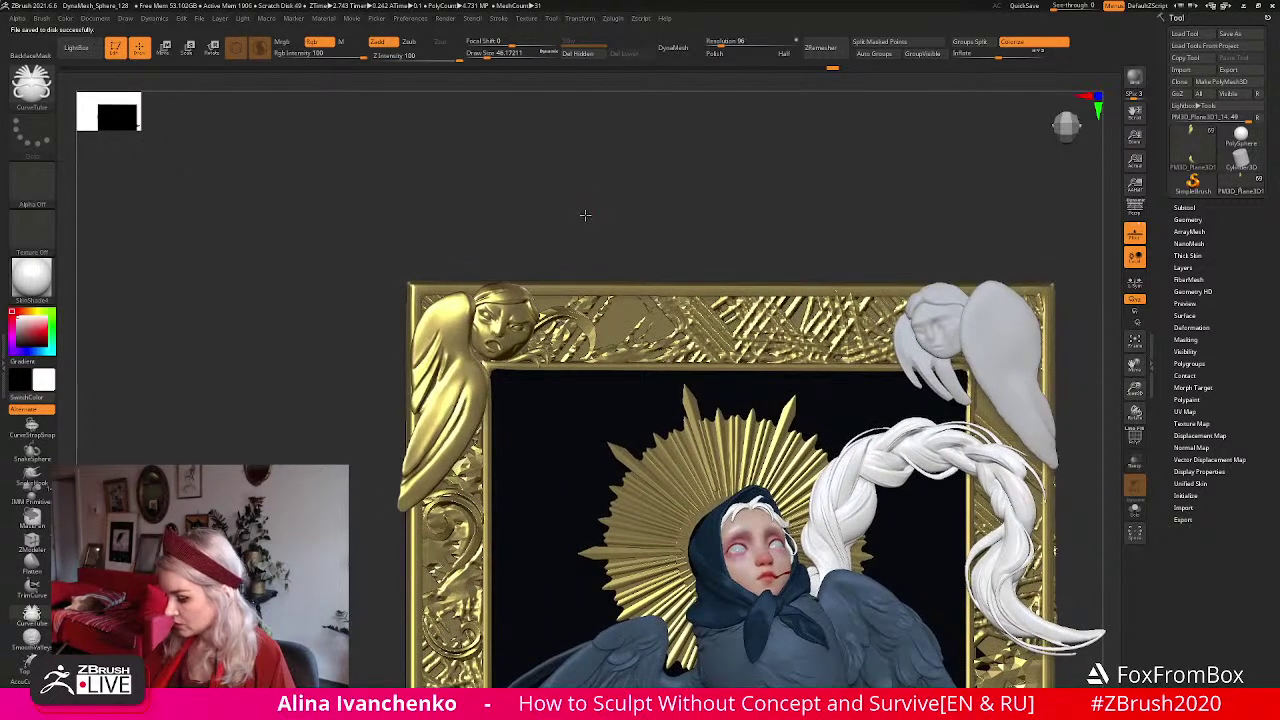
pyautogui.moveTo(584, 213); pyautogui.dragTo(584, 209)
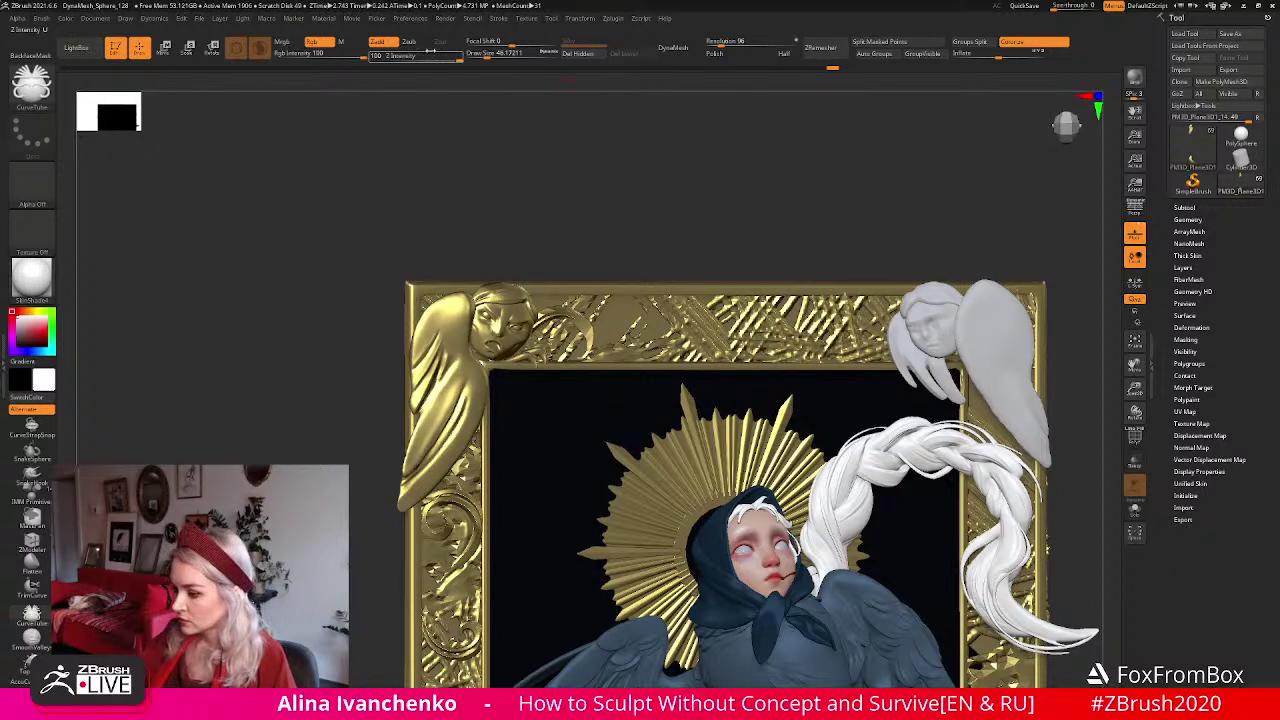
pyautogui.click(312, 41)
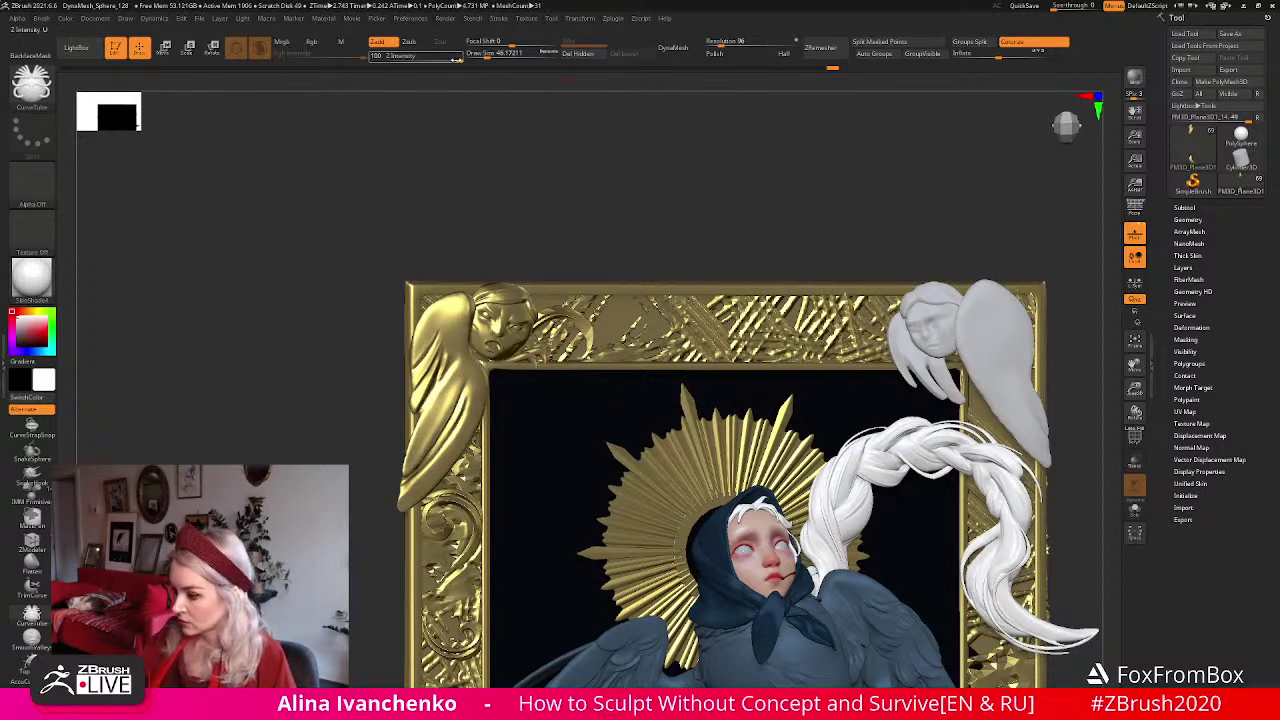
# Reshape the CurveTube brush's Curve Falloff profile so the tube's thickness tapers along its length.
pyautogui.click(497, 20)
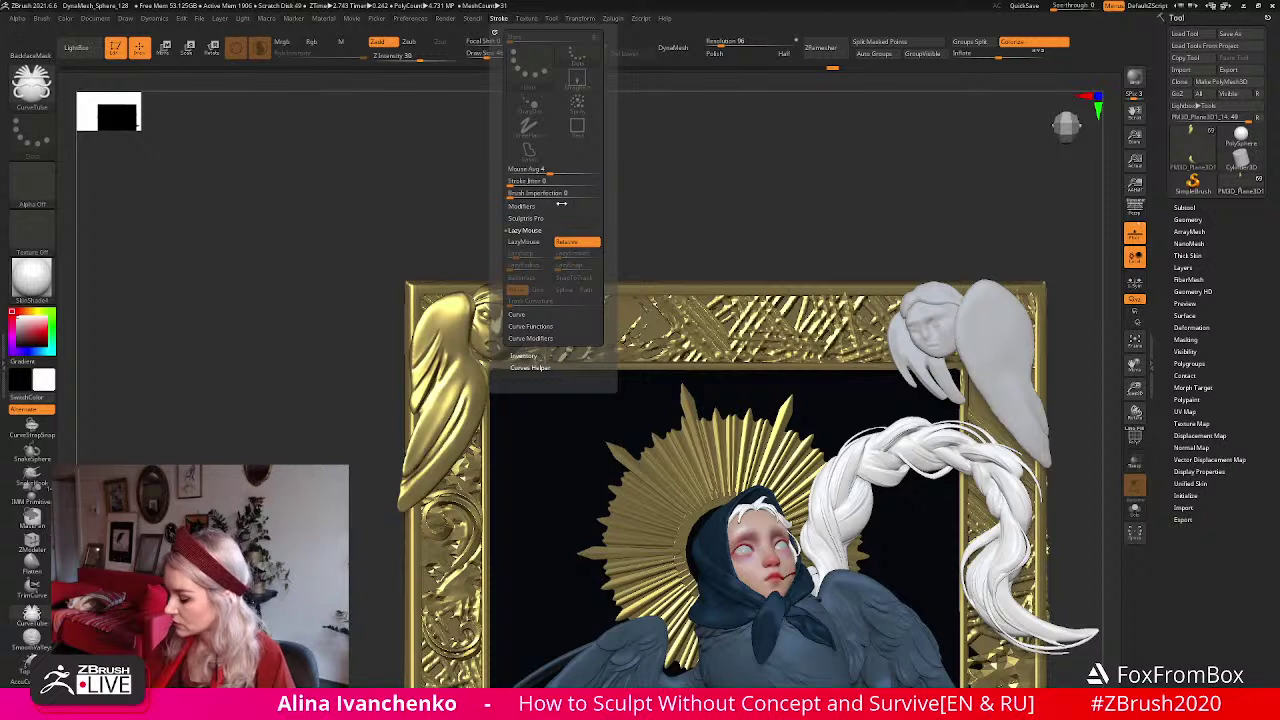
pyautogui.click(560, 326)
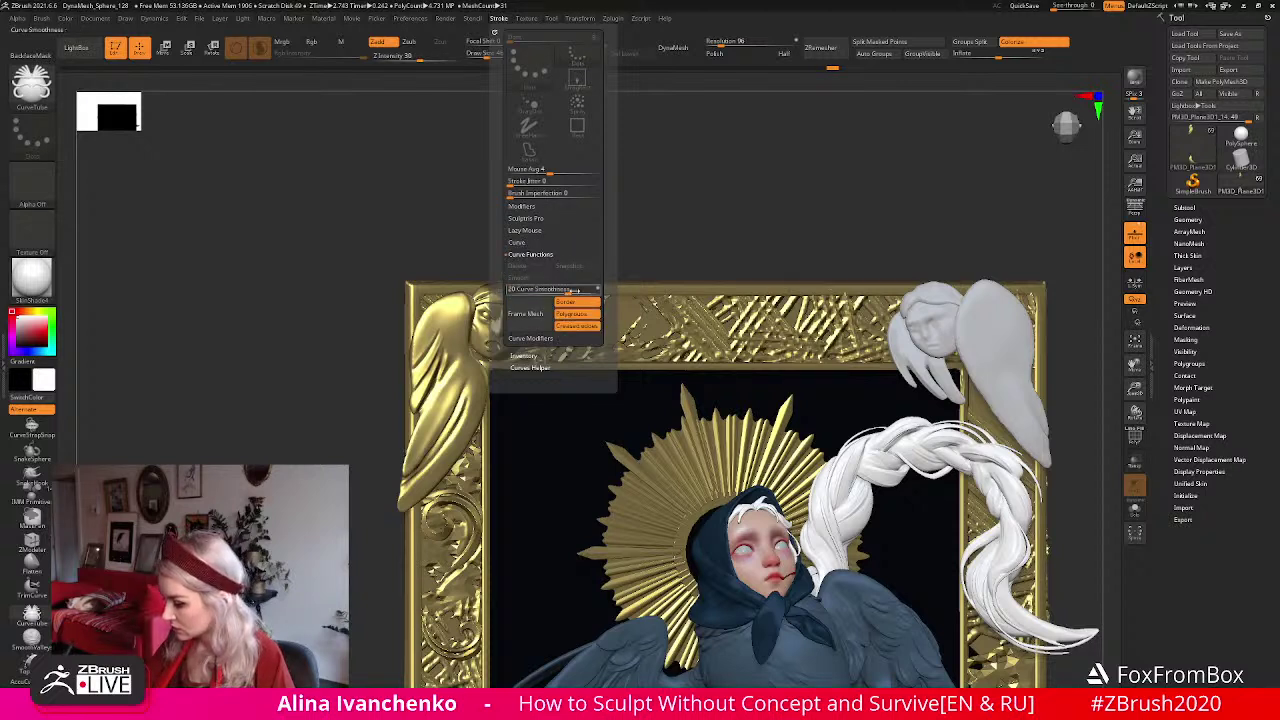
pyautogui.click(530, 338)
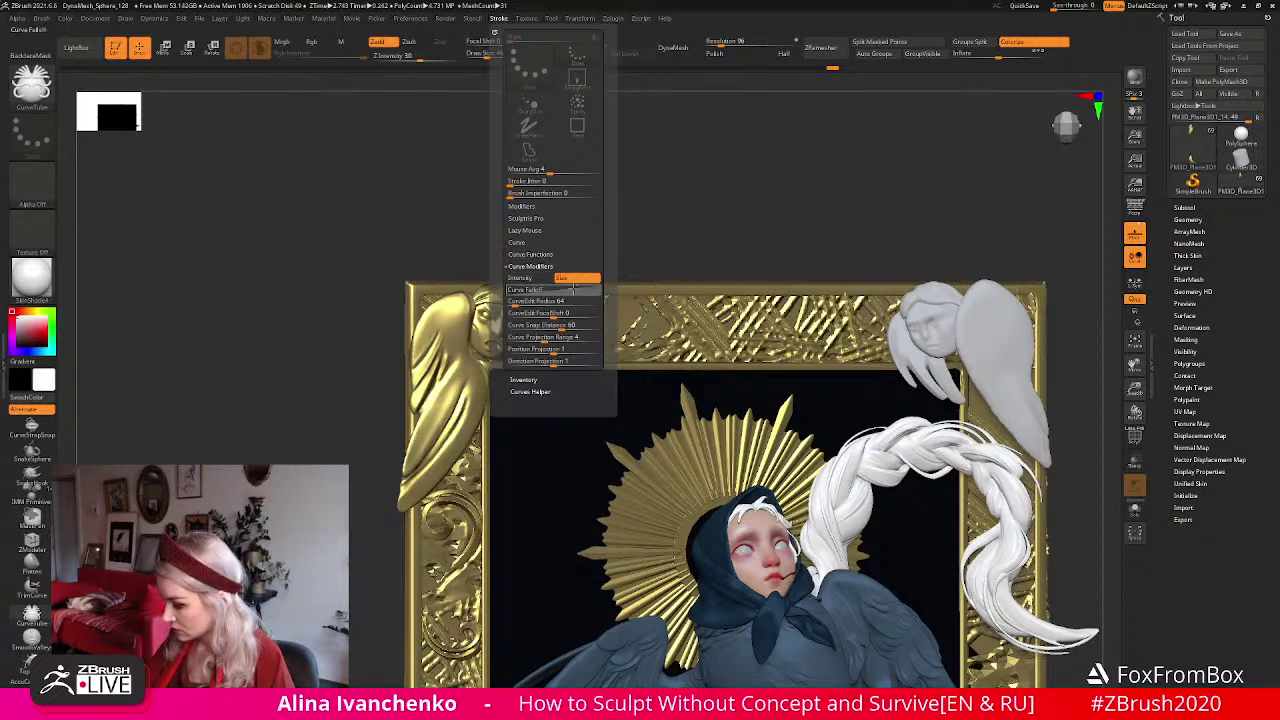
pyautogui.click(572, 288)
pyautogui.moveTo(598, 283); pyautogui.dragTo(600, 316)
pyautogui.moveTo(524, 366); pyautogui.dragTo(506, 330)
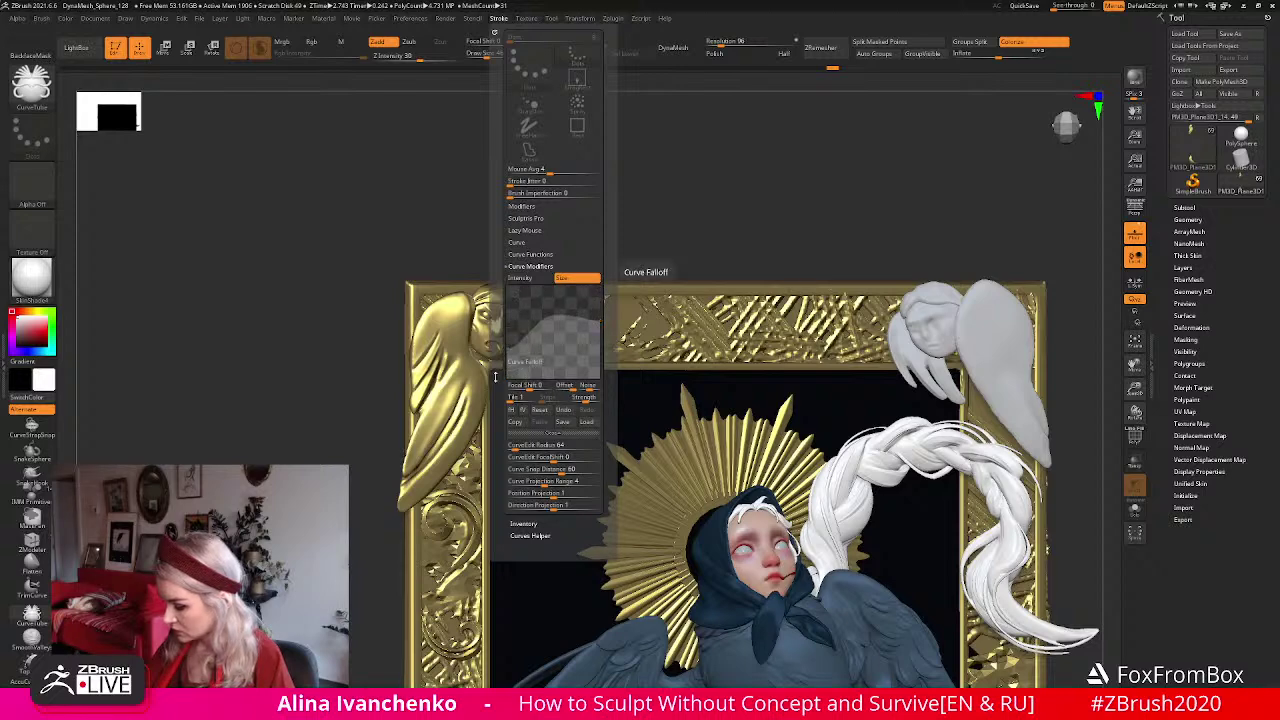
# Try a long curve tube as a separate feather across the gold wing's outer edge with an enlarged draw size.
pyautogui.moveTo(397, 436); pyautogui.dragTo(389, 442)
pyautogui.moveTo(518, 235); pyautogui.dragTo(507, 228)
pyautogui.moveTo(493, 60); pyautogui.dragTo(496, 58)
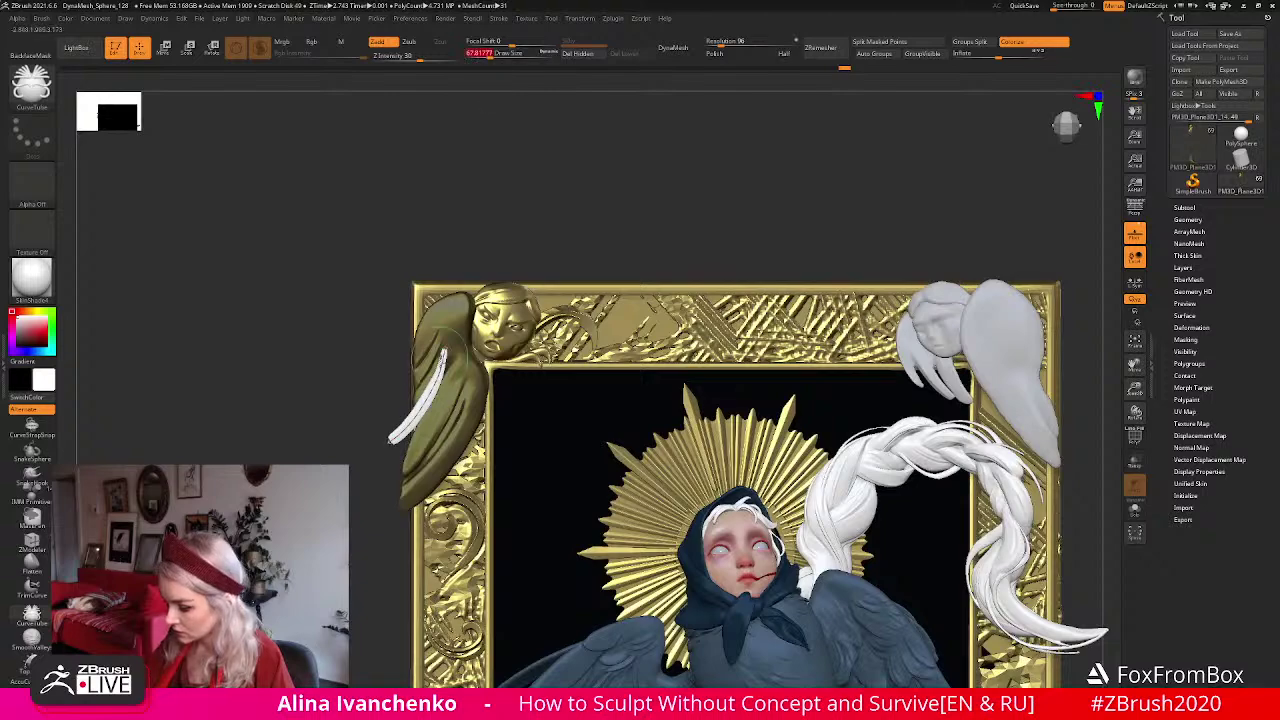
pyautogui.click(421, 404)
pyautogui.moveTo(537, 203)
pyautogui.mouseDown()
pyautogui.moveTo(566, 196)
pyautogui.moveTo(569, 209)
pyautogui.mouseUp()
pyautogui.press('ctrl')
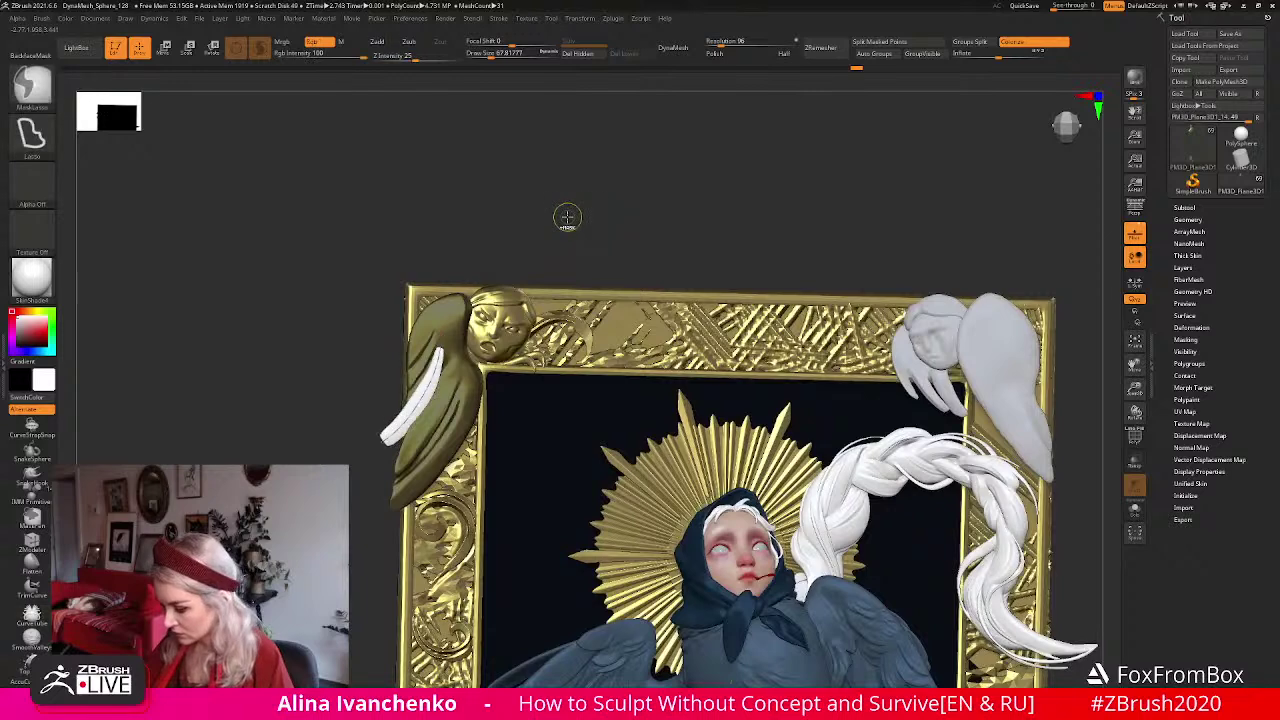
pyautogui.keyDown('ctrl'); pyautogui.click(566, 218); pyautogui.keyUp('ctrl')
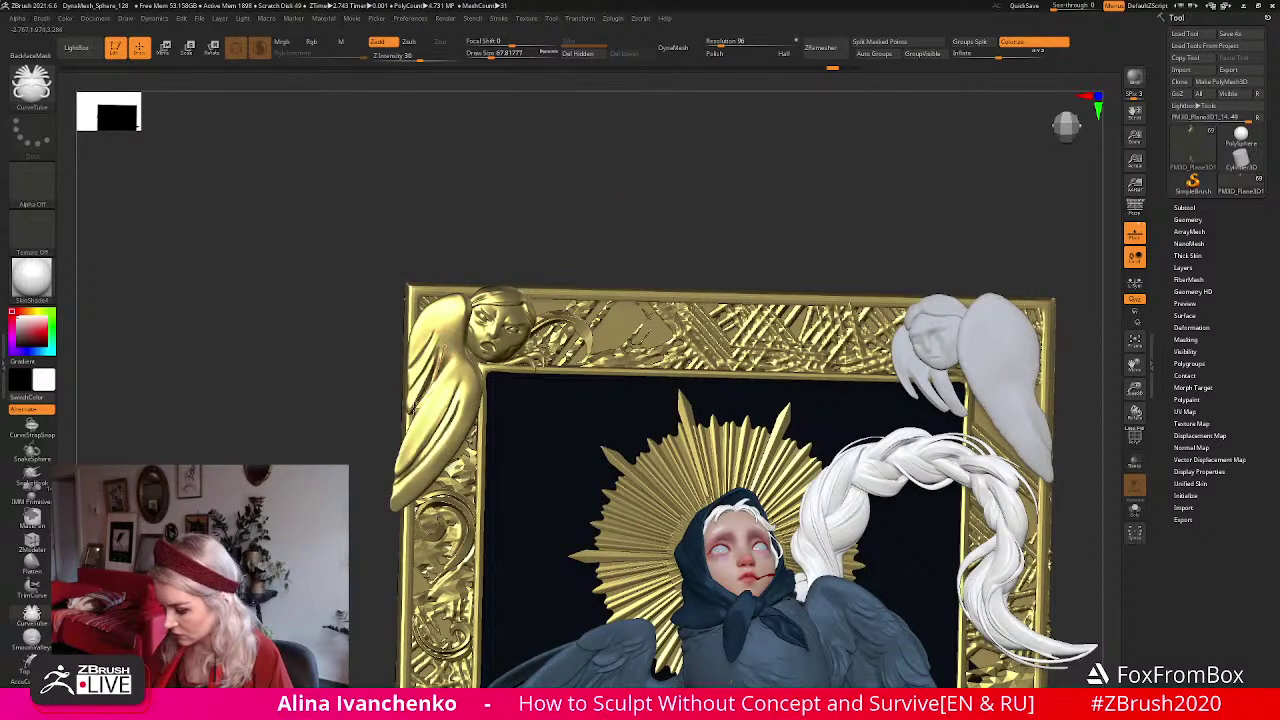
# Draw a shorter curve tube feather along the gold wing's middle and adjust its thickness through the draw size.
pyautogui.moveTo(414, 404); pyautogui.dragTo(446, 348)
pyautogui.moveTo(537, 206)
pyautogui.mouseDown()
pyautogui.moveTo(570, 208)
pyautogui.moveTo(535, 186)
pyautogui.moveTo(524, 140)
pyautogui.moveTo(512, 146)
pyautogui.mouseUp()
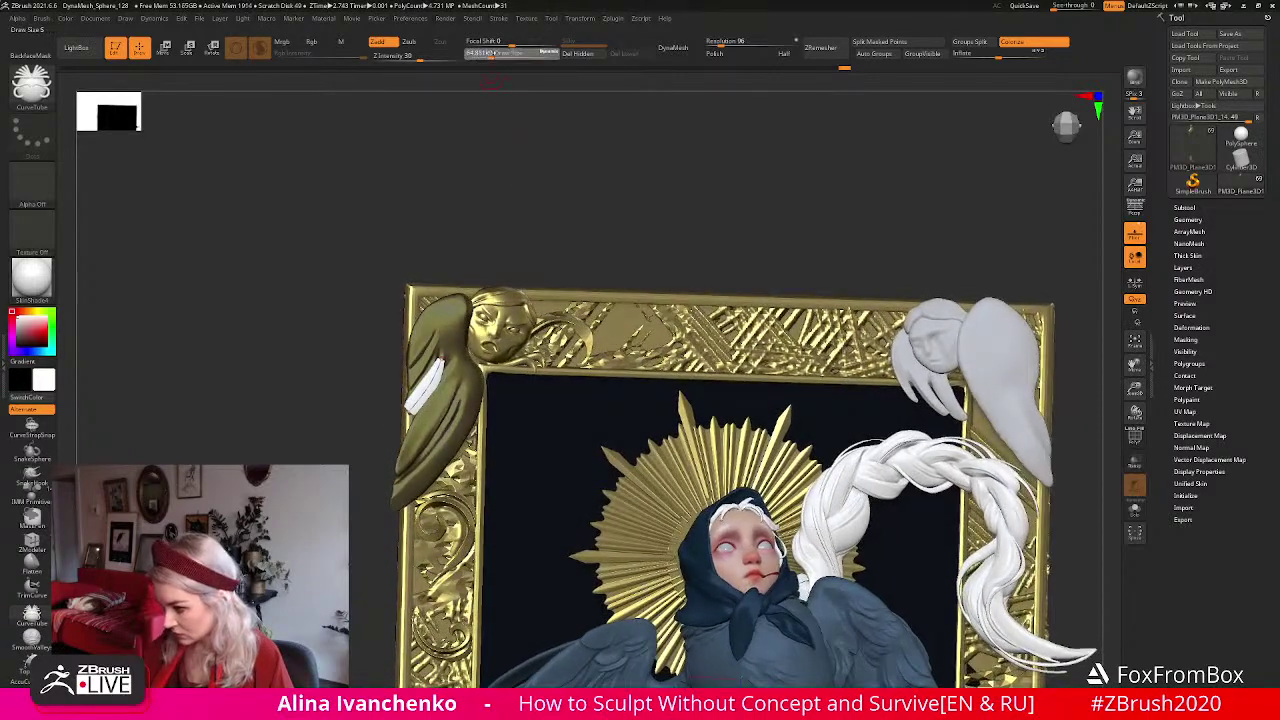
pyautogui.moveTo(533, 190)
pyautogui.mouseDown()
pyautogui.moveTo(519, 194)
pyautogui.moveTo(536, 194)
pyautogui.mouseUp()
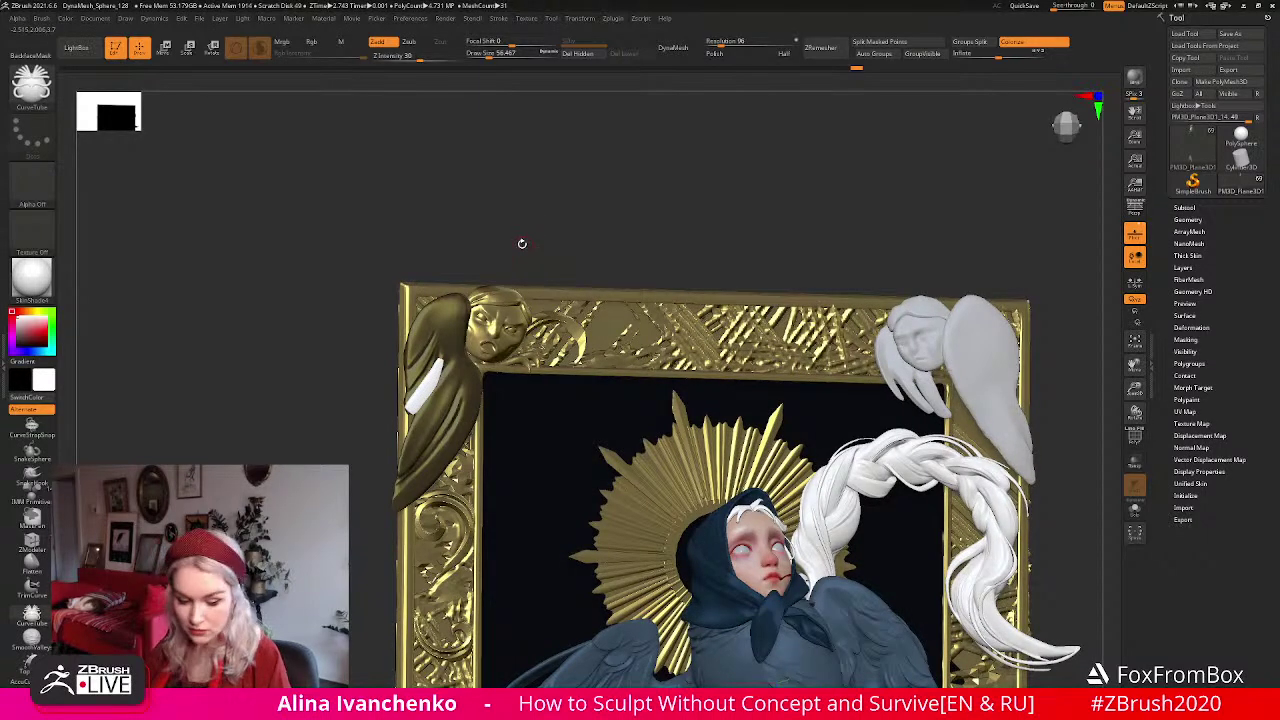
# Adjust the tube feather's form with the Move brush at draw size about 239.
pyautogui.press('b')
pyautogui.press('m')
pyautogui.press('v')
pyautogui.moveTo(546, 240)
pyautogui.mouseDown()
pyautogui.moveTo(506, 251)
pyautogui.moveTo(453, 345)
pyautogui.moveTo(586, 209)
pyautogui.moveTo(520, 190)
pyautogui.moveTo(306, 80)
pyautogui.mouseUp()
# Place a Transpose line along the tube feather and rotate the feather around it to sit against the wing.
pyautogui.press('w')
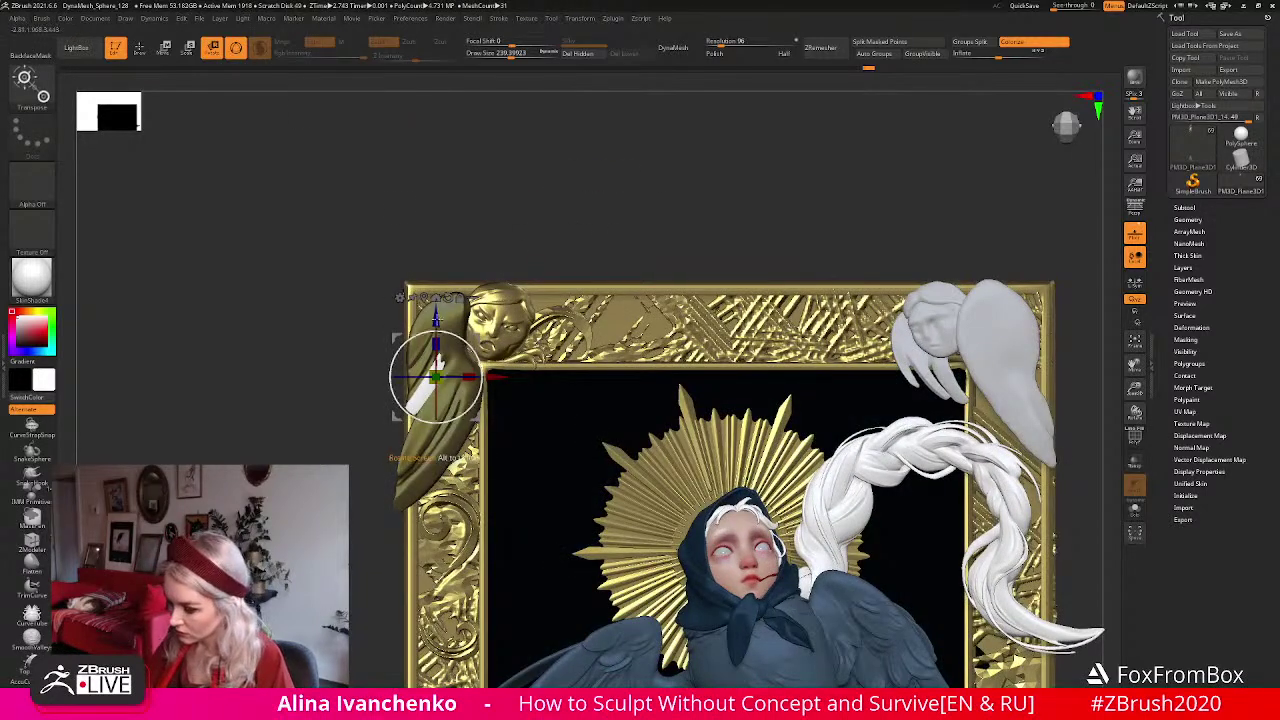
pyautogui.press('y')
pyautogui.moveTo(413, 407); pyautogui.dragTo(445, 353)
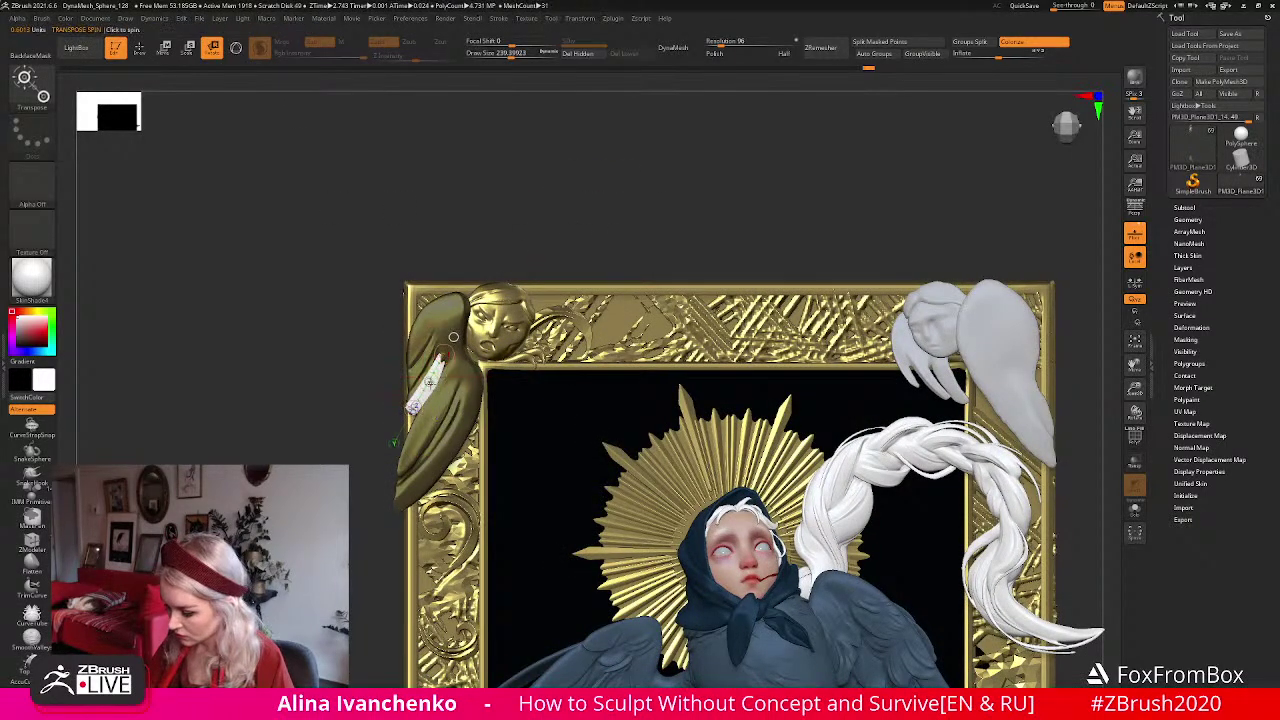
pyautogui.moveTo(528, 243); pyautogui.dragTo(690, 250)
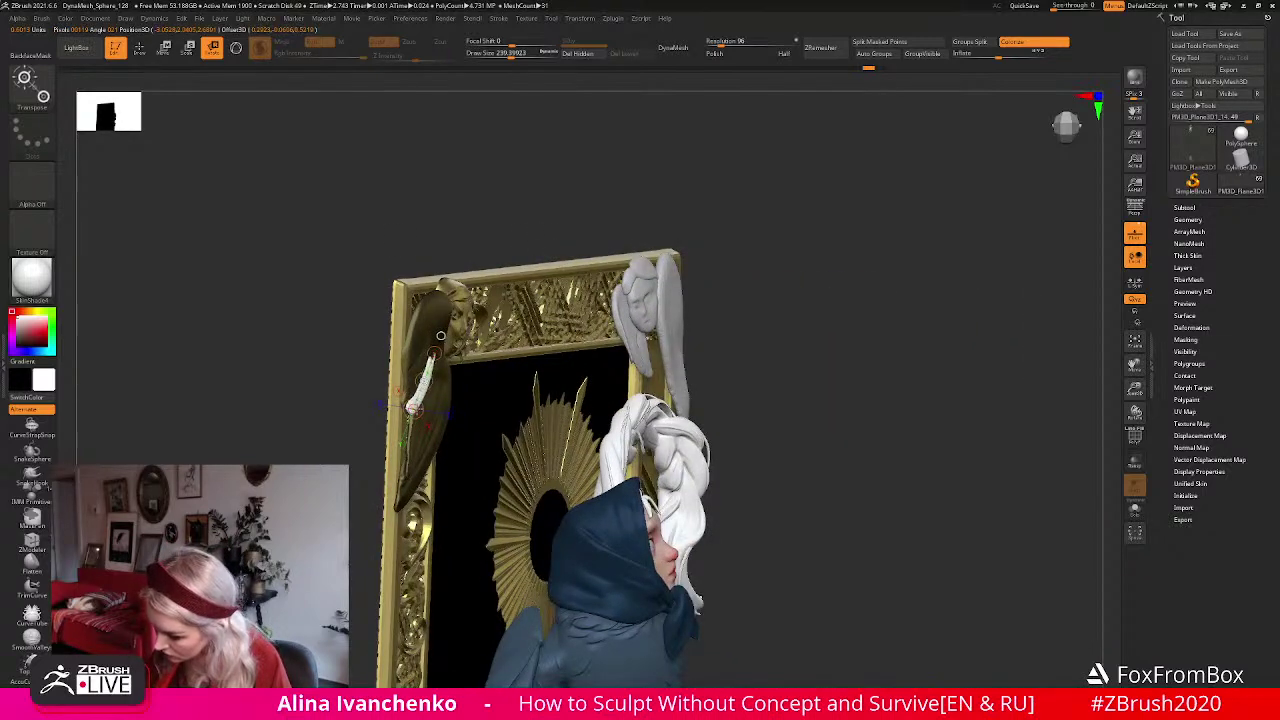
pyautogui.moveTo(620, 168)
pyautogui.mouseDown()
pyautogui.moveTo(491, 171)
pyautogui.moveTo(489, 183)
pyautogui.mouseUp()
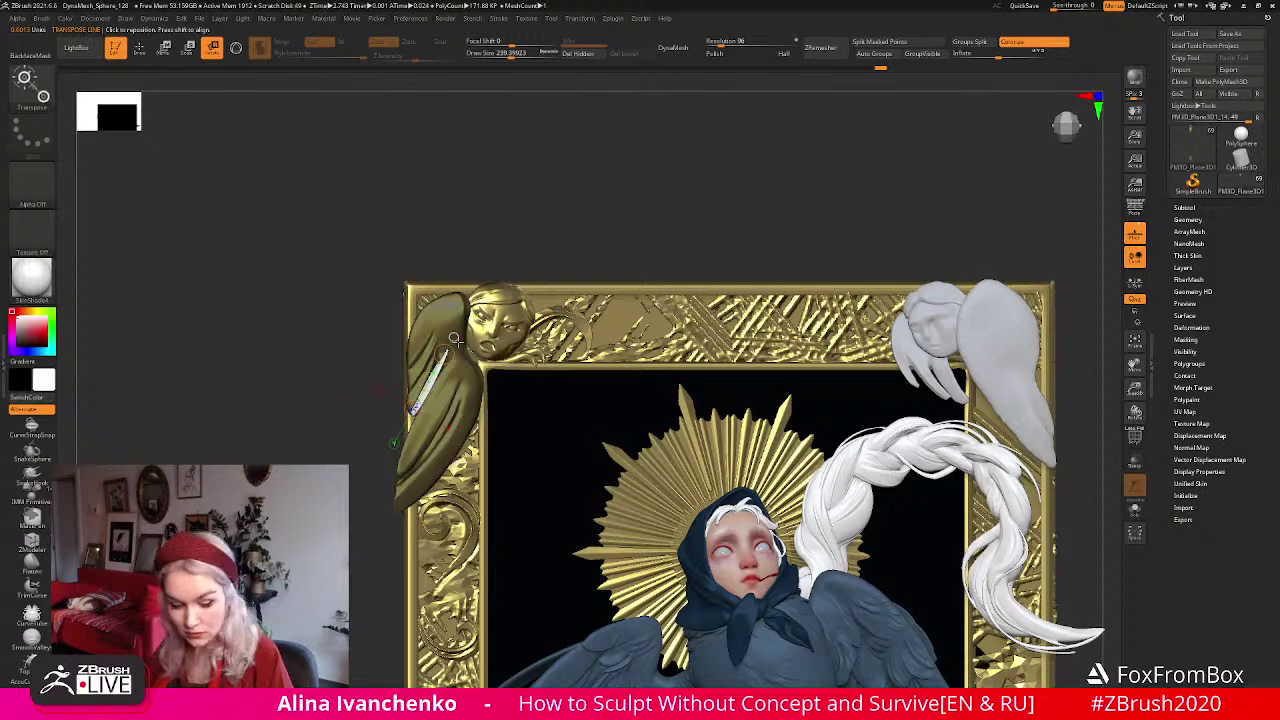
pyautogui.moveTo(528, 196); pyautogui.dragTo(524, 188)
# Bend and sharpen the tube feather's silhouette with the Move brush at draw size about 274.
pyautogui.press('q')
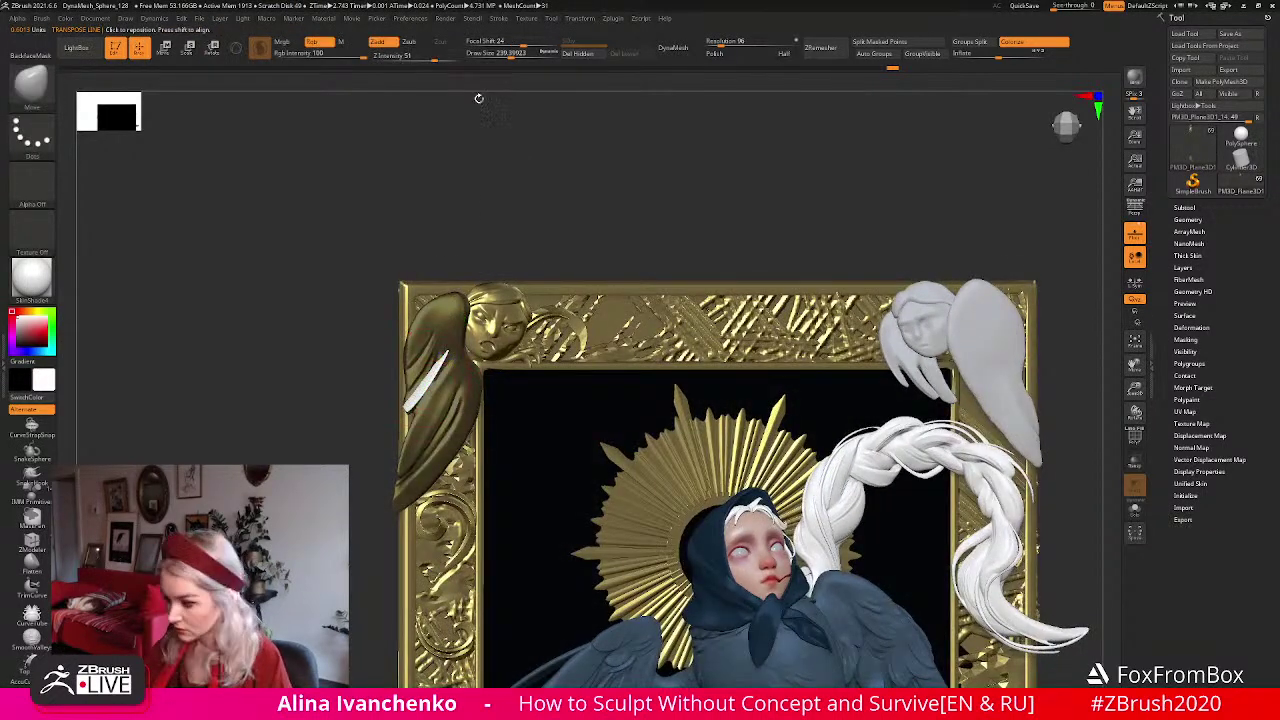
pyautogui.moveTo(530, 211)
pyautogui.mouseDown()
pyautogui.moveTo(556, 209)
pyautogui.moveTo(408, 390)
pyautogui.moveTo(500, 200)
pyautogui.moveTo(494, 225)
pyautogui.mouseUp()
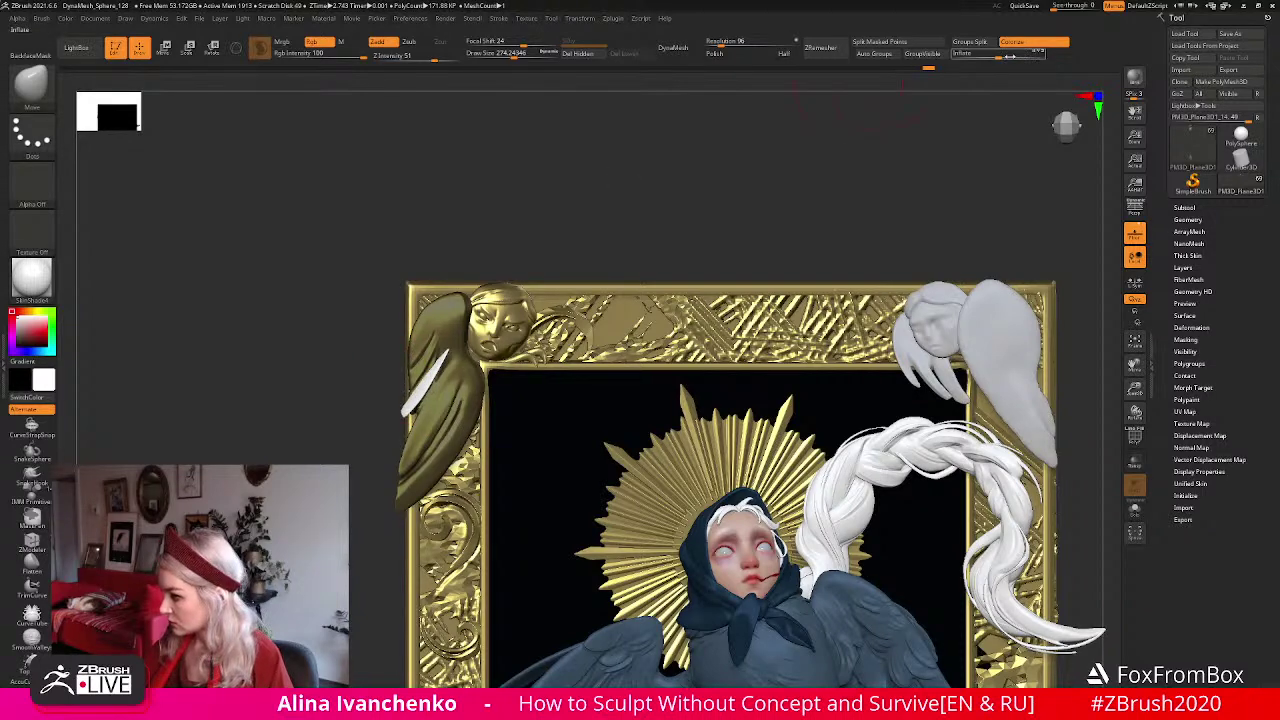
pyautogui.moveTo(694, 208)
pyautogui.mouseDown()
pyautogui.moveTo(600, 230)
pyautogui.moveTo(452, 328)
pyautogui.mouseUp()
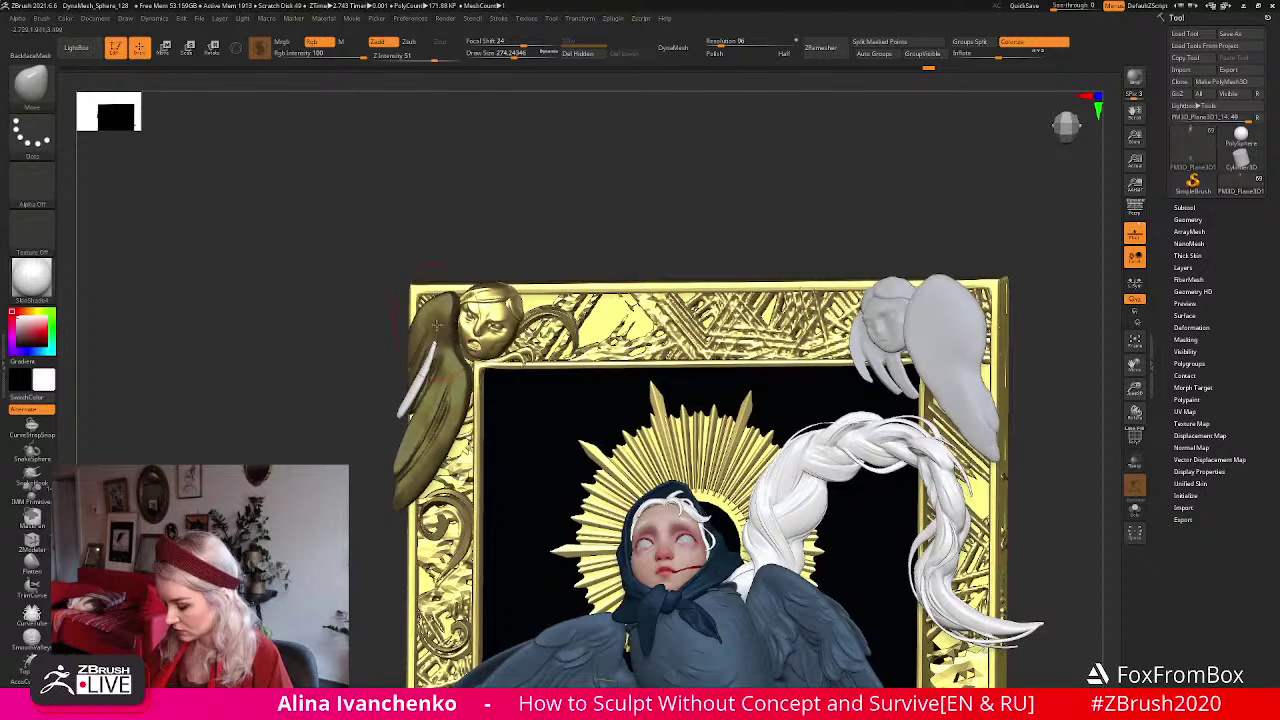
# Fill the tube feather with the Gold material using Mrgb, and restore SkinShade4 as the current material.
pyautogui.moveTo(504, 222)
pyautogui.mouseDown()
pyautogui.moveTo(549, 211)
pyautogui.moveTo(504, 226)
pyautogui.mouseUp()
pyautogui.click(31, 278)
pyautogui.click(31, 278)
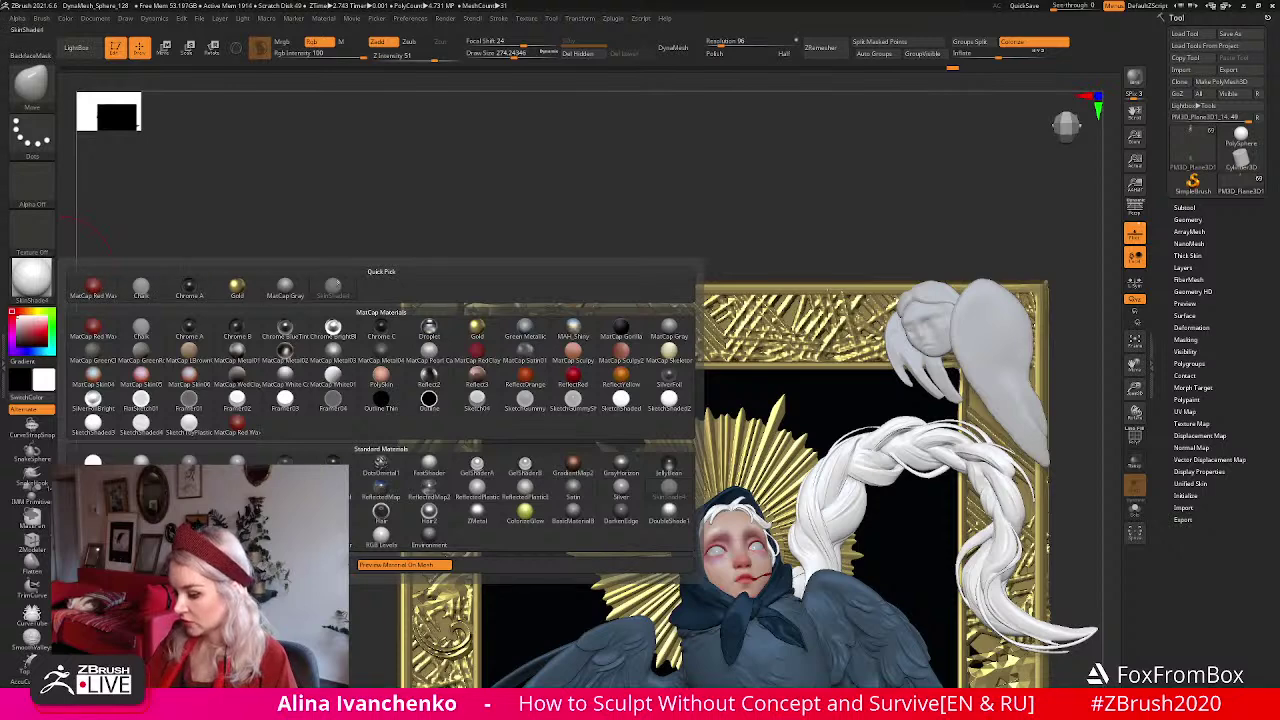
pyautogui.click(478, 328)
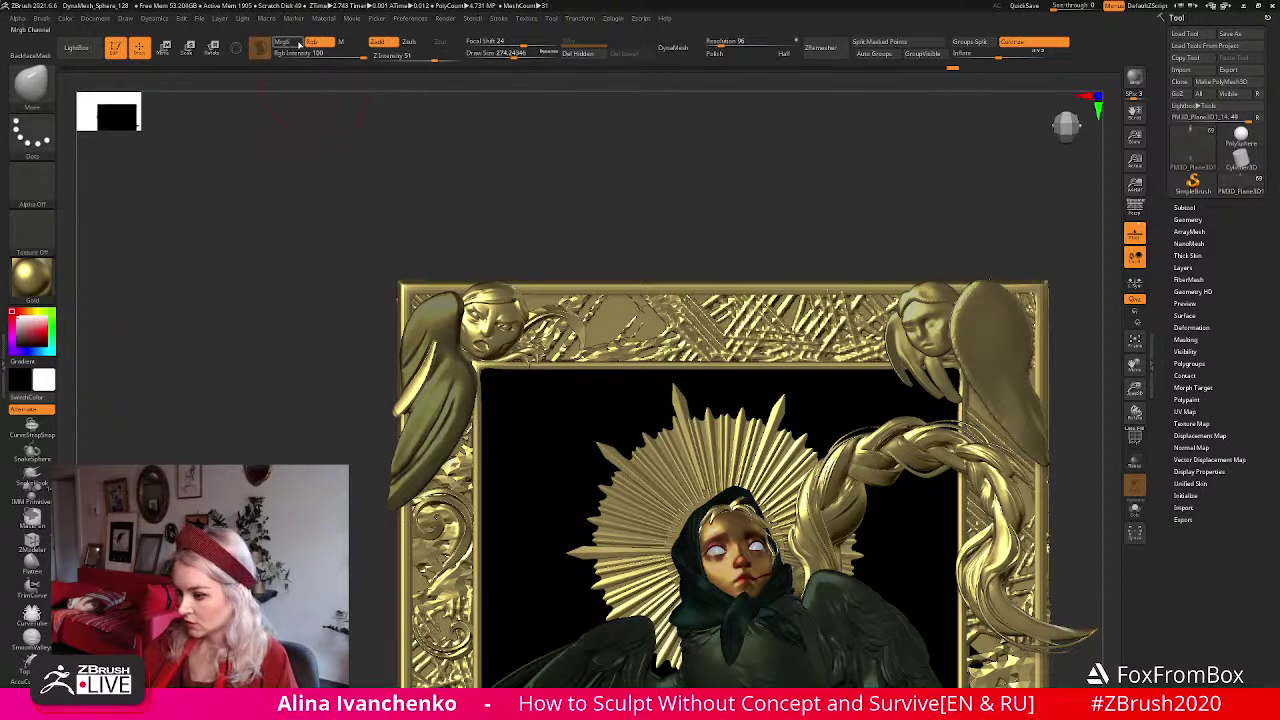
pyautogui.click(284, 42)
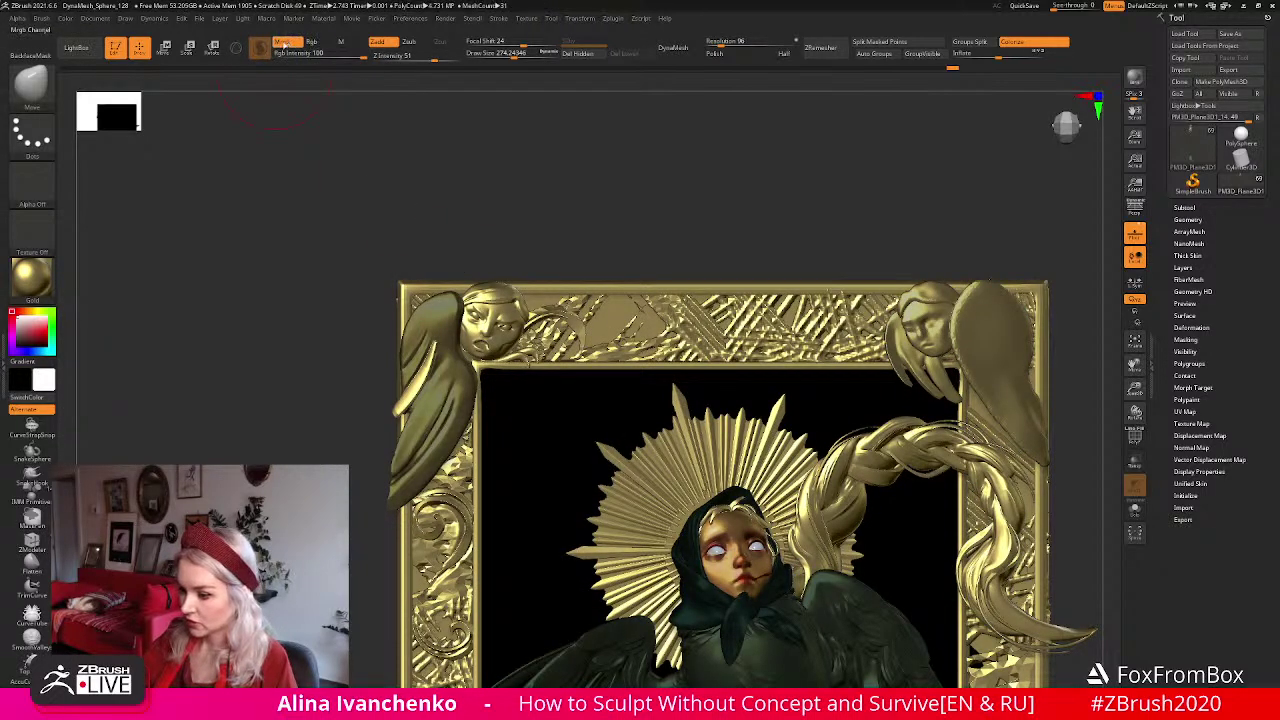
pyautogui.click(66, 18)
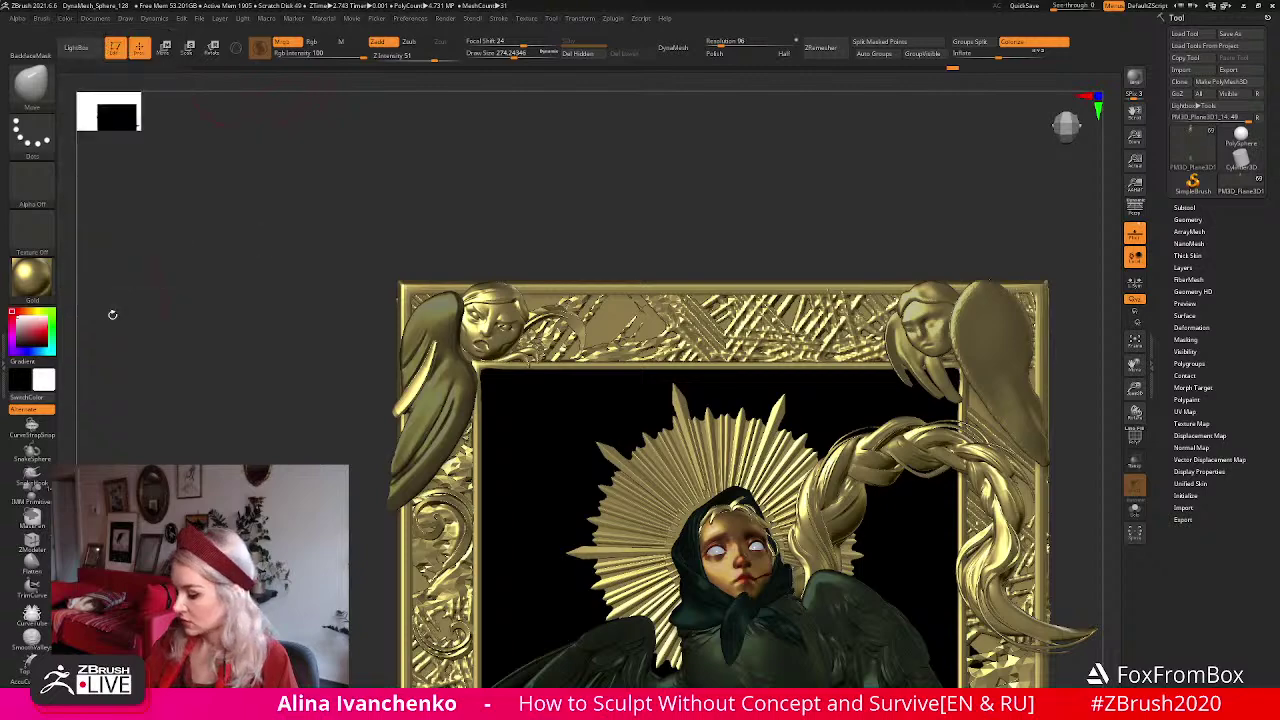
pyautogui.click(31, 275)
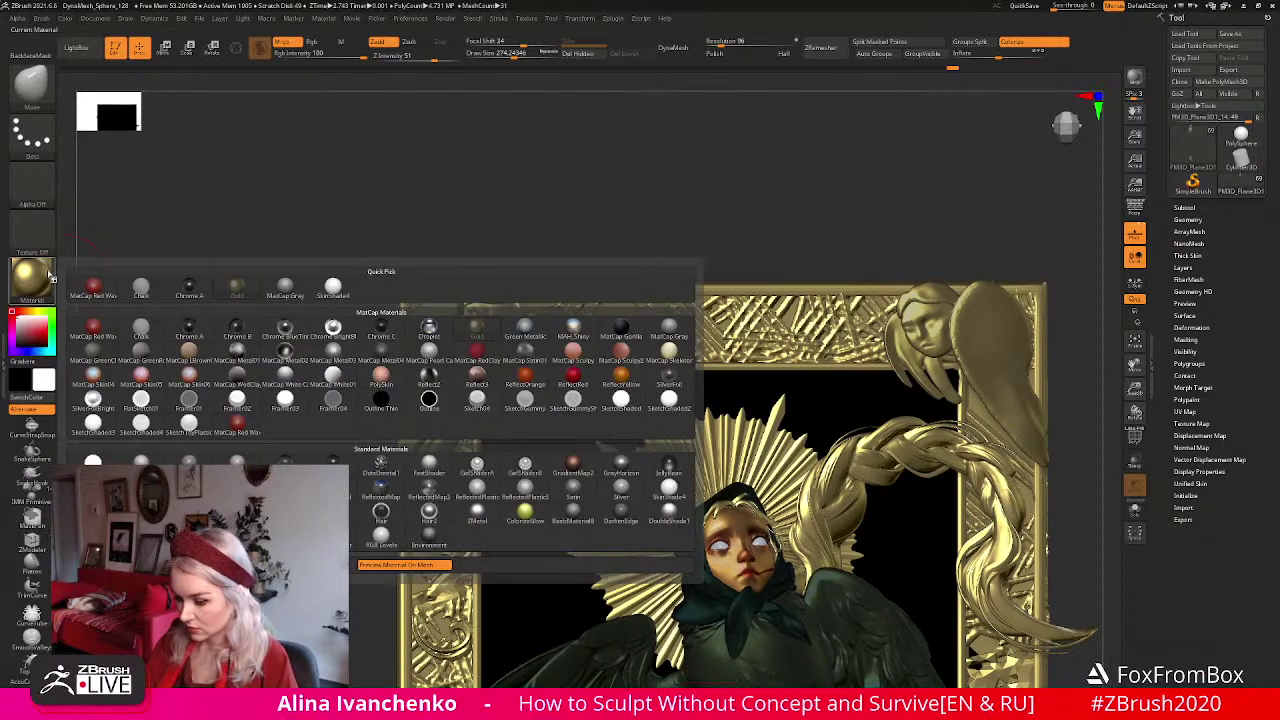
pyautogui.click(333, 288)
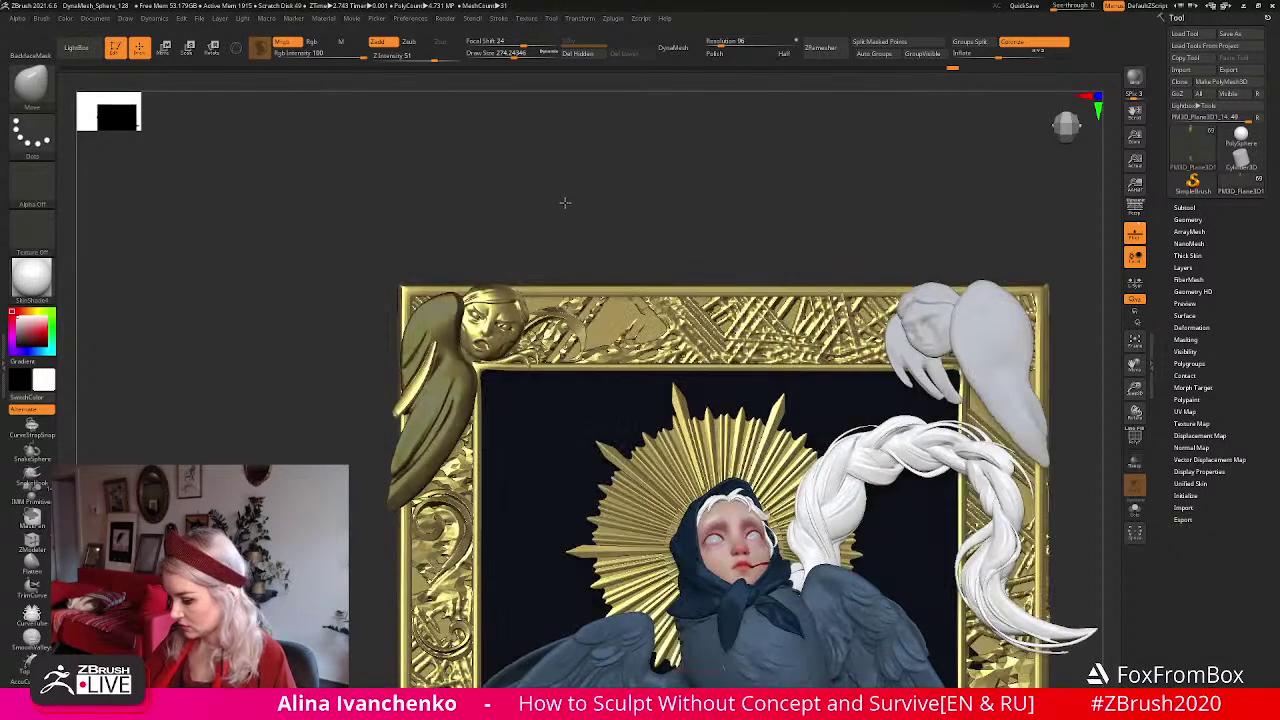
# Split the tube feather off from the gold wing into its own subtool with Split Masked Points.
pyautogui.moveTo(541, 210); pyautogui.dragTo(436, 332)
pyautogui.moveTo(544, 201); pyautogui.dragTo(568, 200)
pyautogui.press('ctrl')
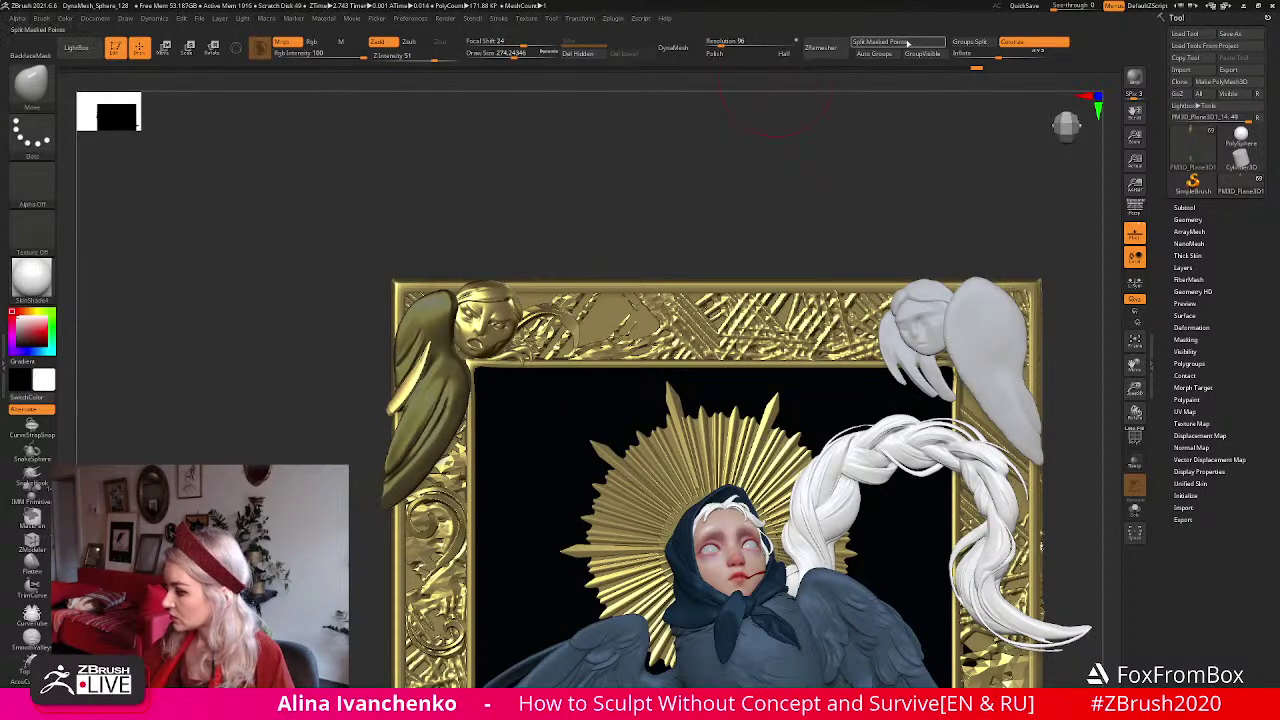
pyautogui.moveTo(537, 217); pyautogui.dragTo(405, 390)
pyautogui.moveTo(521, 234); pyautogui.dragTo(506, 238)
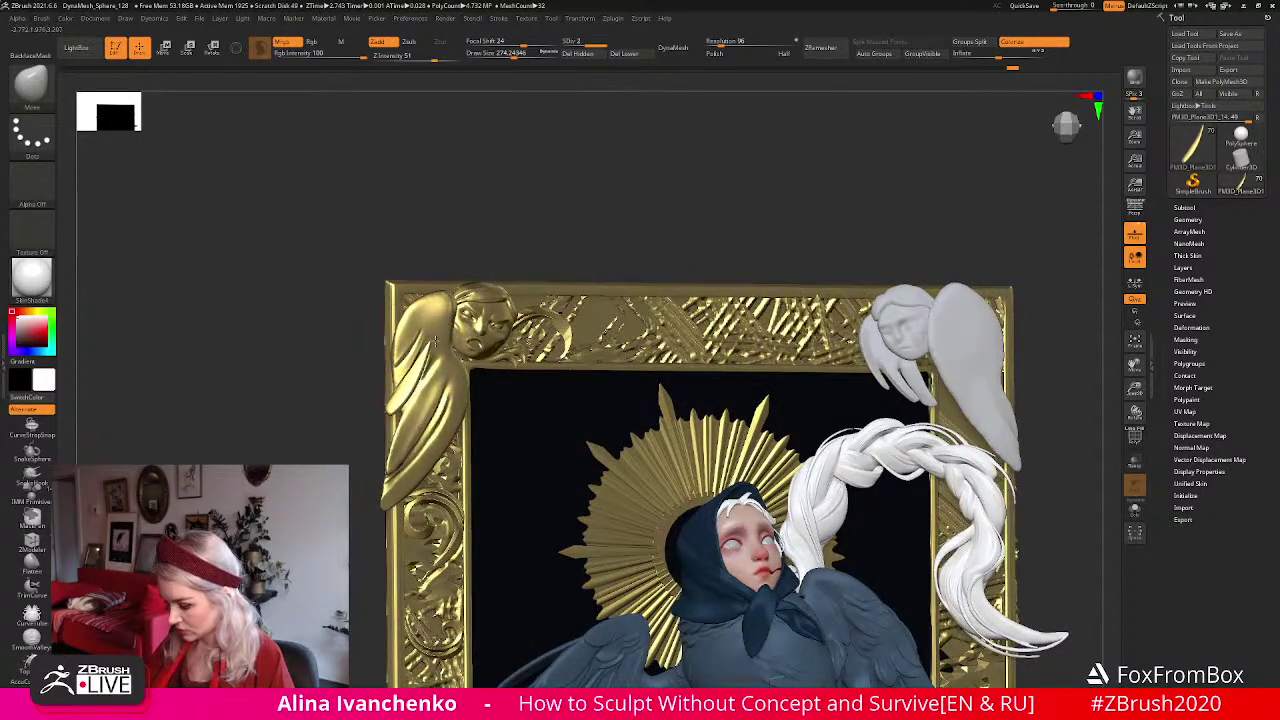
# Duplicate the separated tube feather with Transpose Move, placing the copy slightly lower along the gold wing.
pyautogui.moveTo(583, 220)
pyautogui.mouseDown()
pyautogui.moveTo(629, 277)
pyautogui.moveTo(674, 260)
pyautogui.moveTo(663, 266)
pyautogui.moveTo(673, 271)
pyautogui.mouseUp()
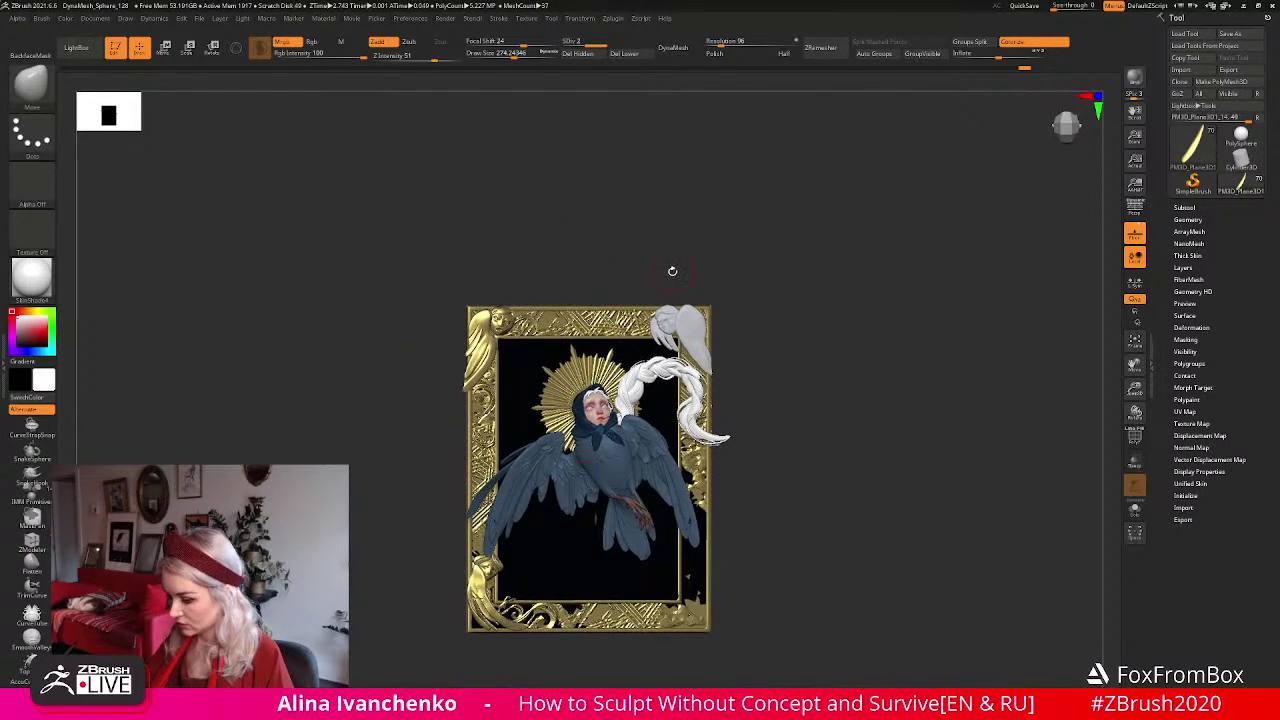
pyautogui.moveTo(1135, 388); pyautogui.dragTo(1136, 411)
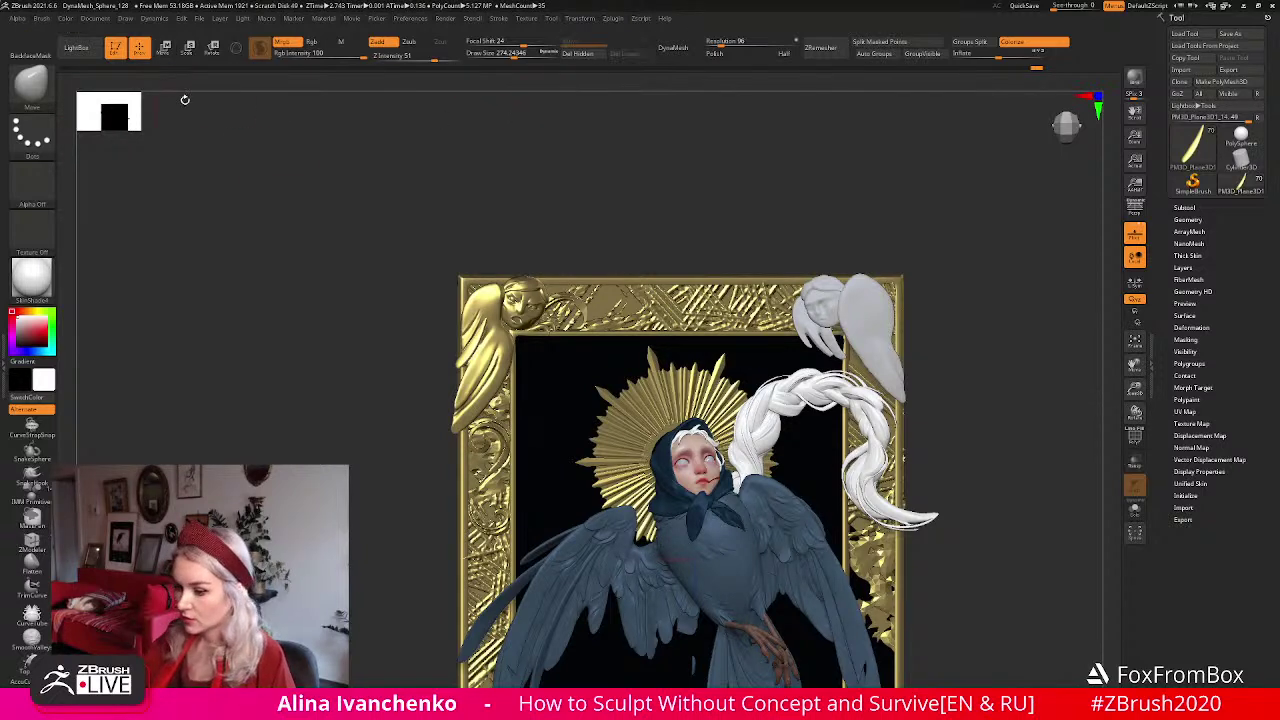
pyautogui.click(166, 52)
pyautogui.click(236, 48)
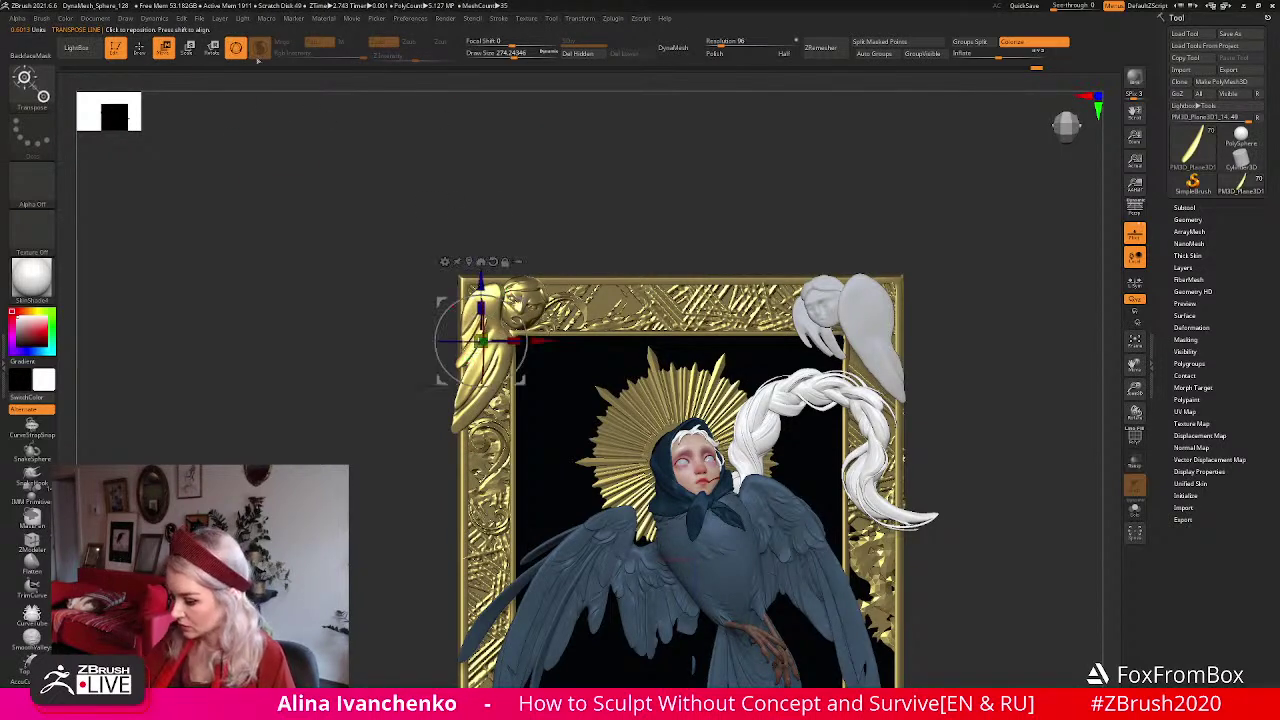
pyautogui.moveTo(523, 303); pyautogui.dragTo(486, 352)
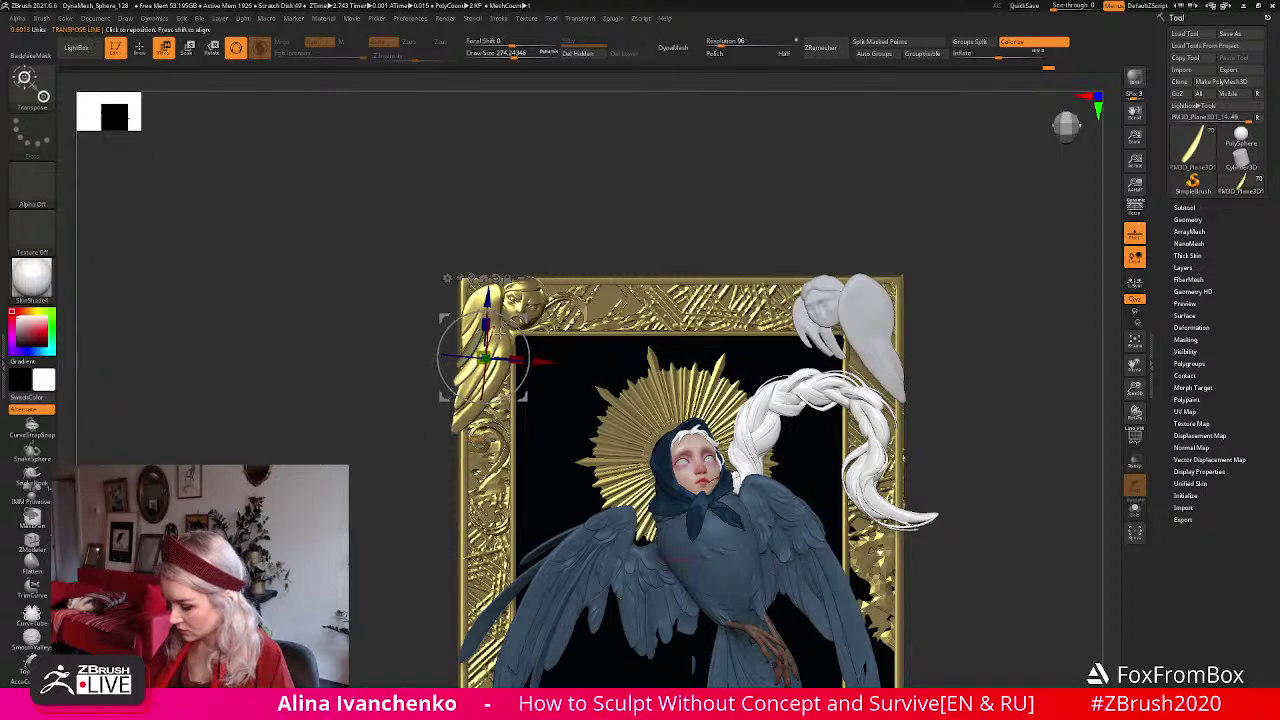
pyautogui.click(236, 48)
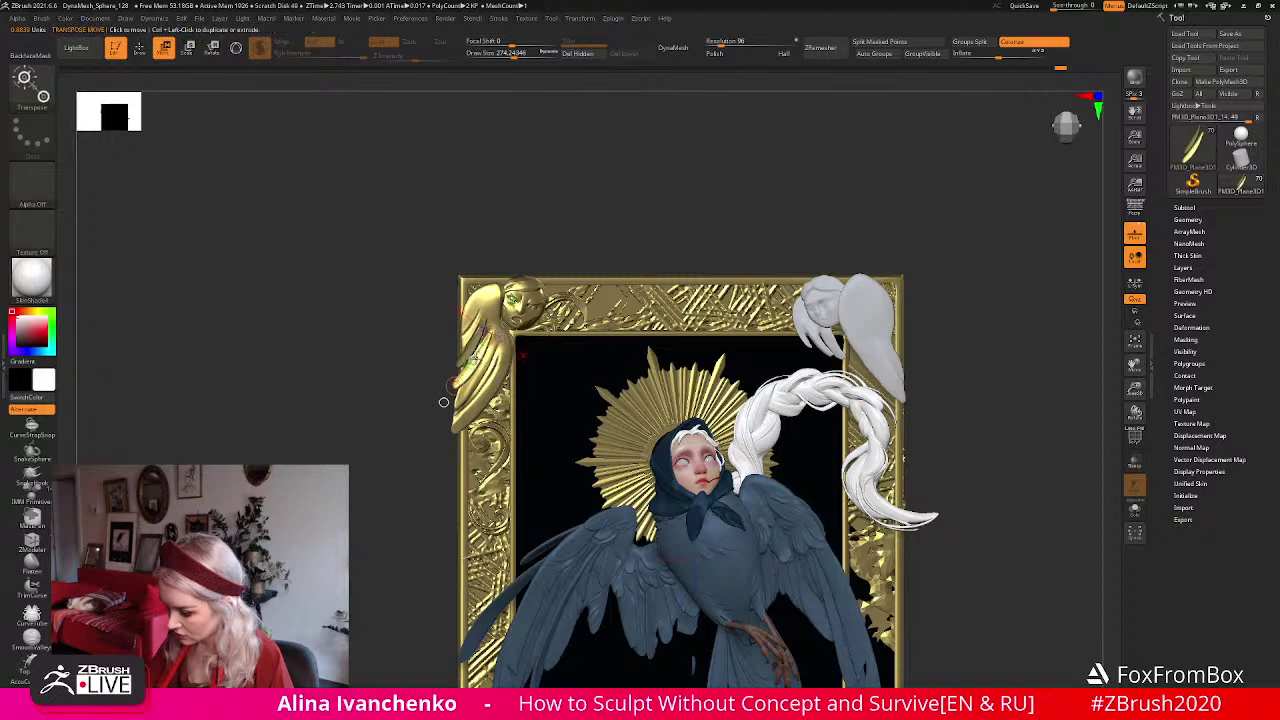
pyautogui.press('r')
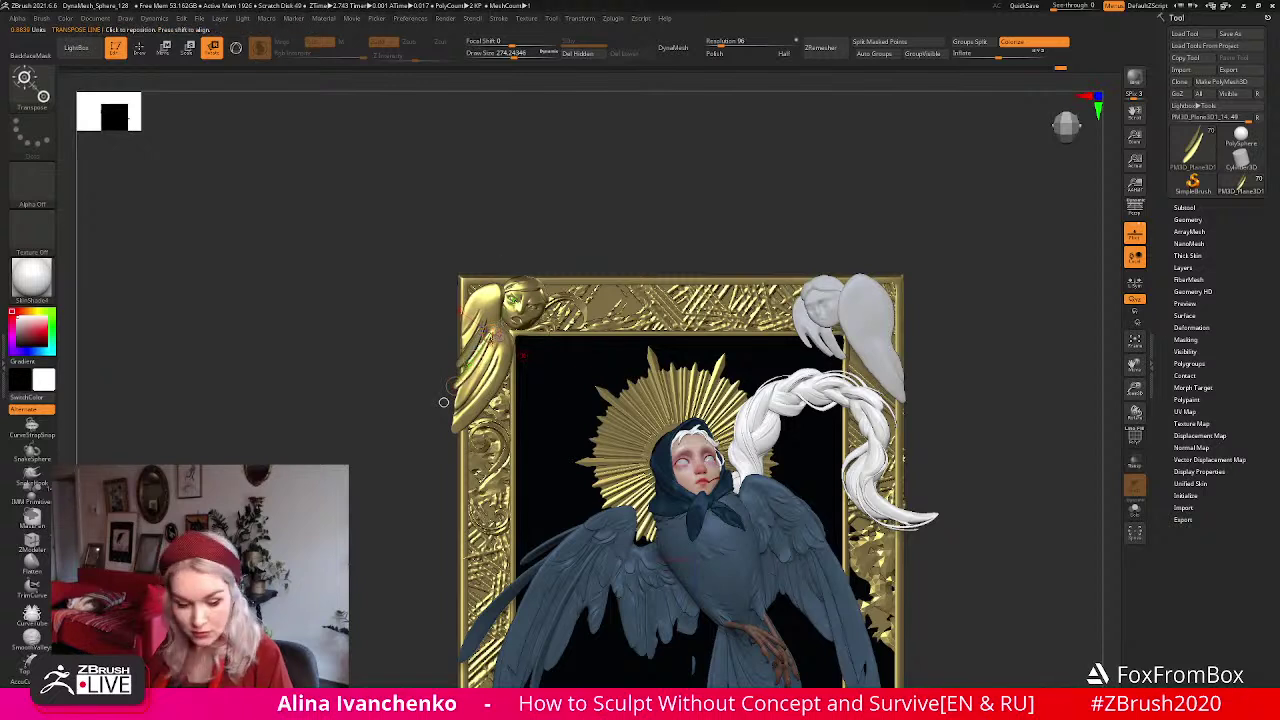
# Fit the duplicated tube feathers to the wing with the Move brush, enlarging the draw size to about 344 and 820.
pyautogui.press('q')
pyautogui.moveTo(513, 52); pyautogui.dragTo(521, 53)
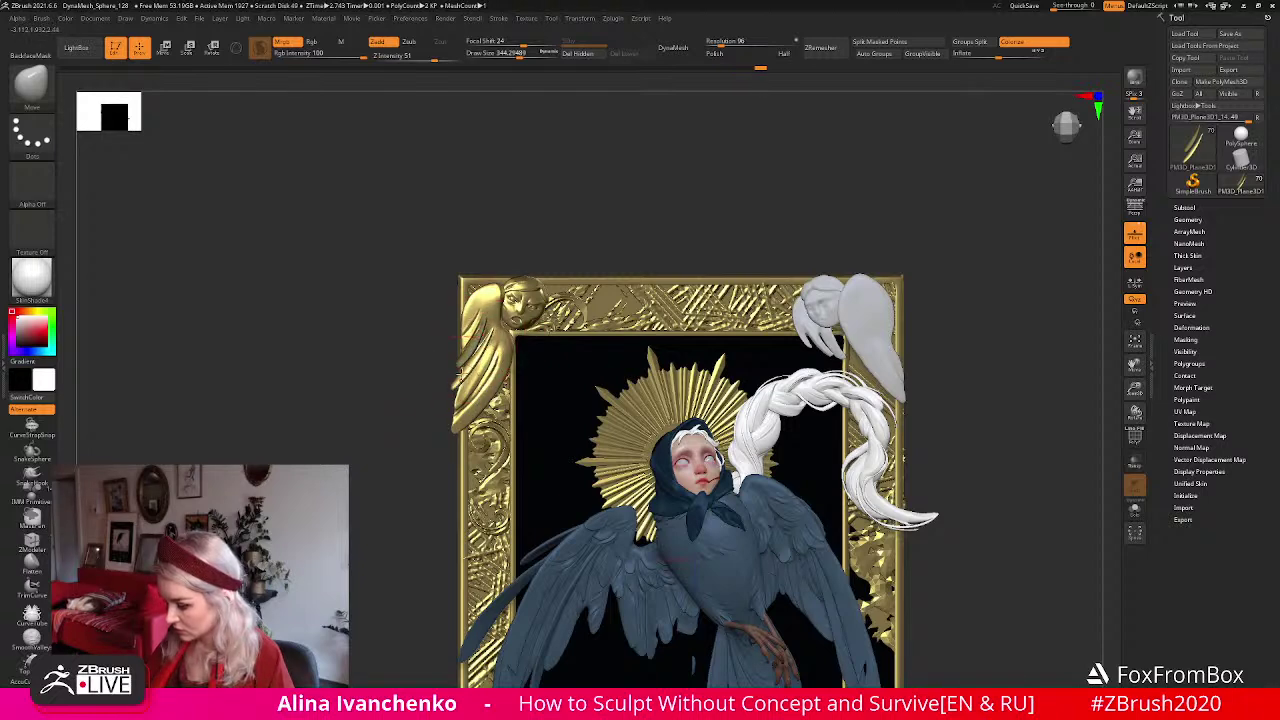
pyautogui.moveTo(543, 214); pyautogui.dragTo(582, 223)
pyautogui.moveTo(648, 249)
pyautogui.mouseDown()
pyautogui.moveTo(709, 237)
pyautogui.moveTo(637, 226)
pyautogui.moveTo(654, 226)
pyautogui.moveTo(668, 250)
pyautogui.mouseUp()
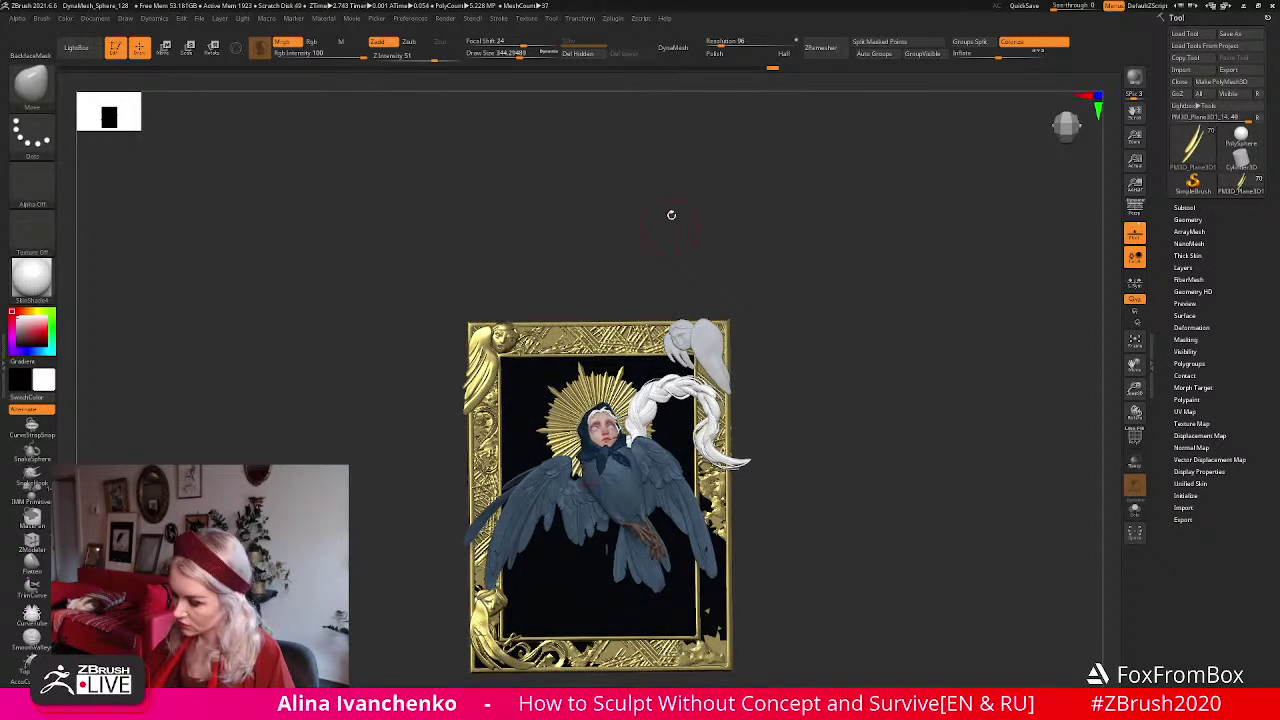
pyautogui.moveTo(522, 54); pyautogui.dragTo(537, 54)
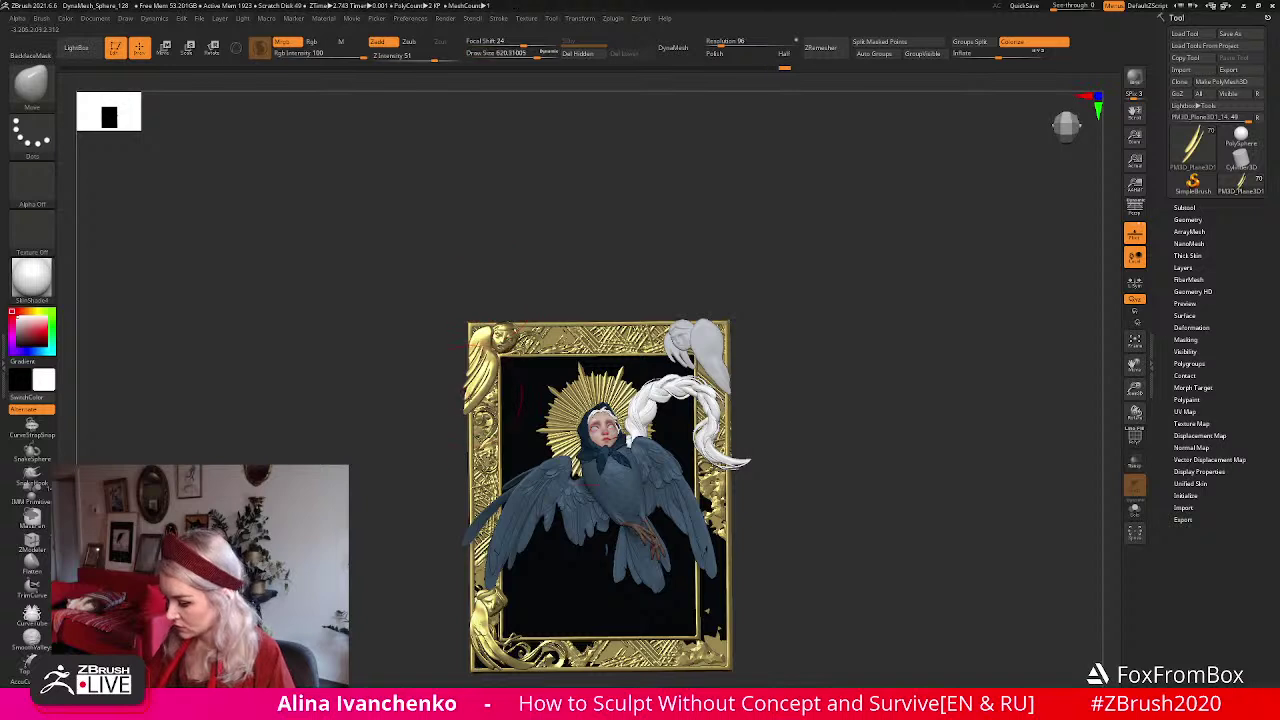
# Select the gold wing's subtool and reshape its lower edge with the Move brush at draw size about 245.
pyautogui.keyDown('alt'); pyautogui.click(465, 408); pyautogui.keyUp('alt')
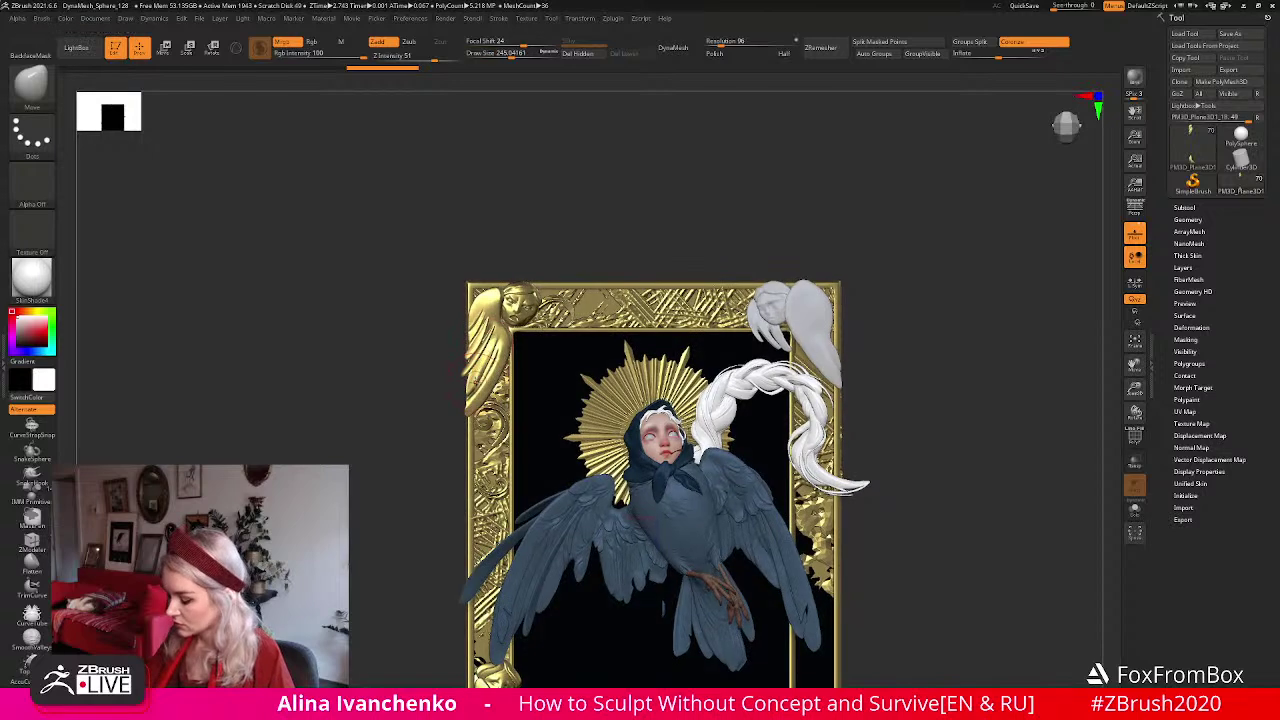
pyautogui.press('ctrl')
pyautogui.moveTo(560, 235)
pyautogui.mouseDown()
pyautogui.moveTo(574, 229)
pyautogui.moveTo(470, 235)
pyautogui.moveTo(580, 275)
pyautogui.mouseUp()
pyautogui.press('ctrl')
pyautogui.moveTo(591, 214)
pyautogui.mouseDown()
pyautogui.moveTo(634, 214)
pyautogui.moveTo(631, 225)
pyautogui.mouseUp()
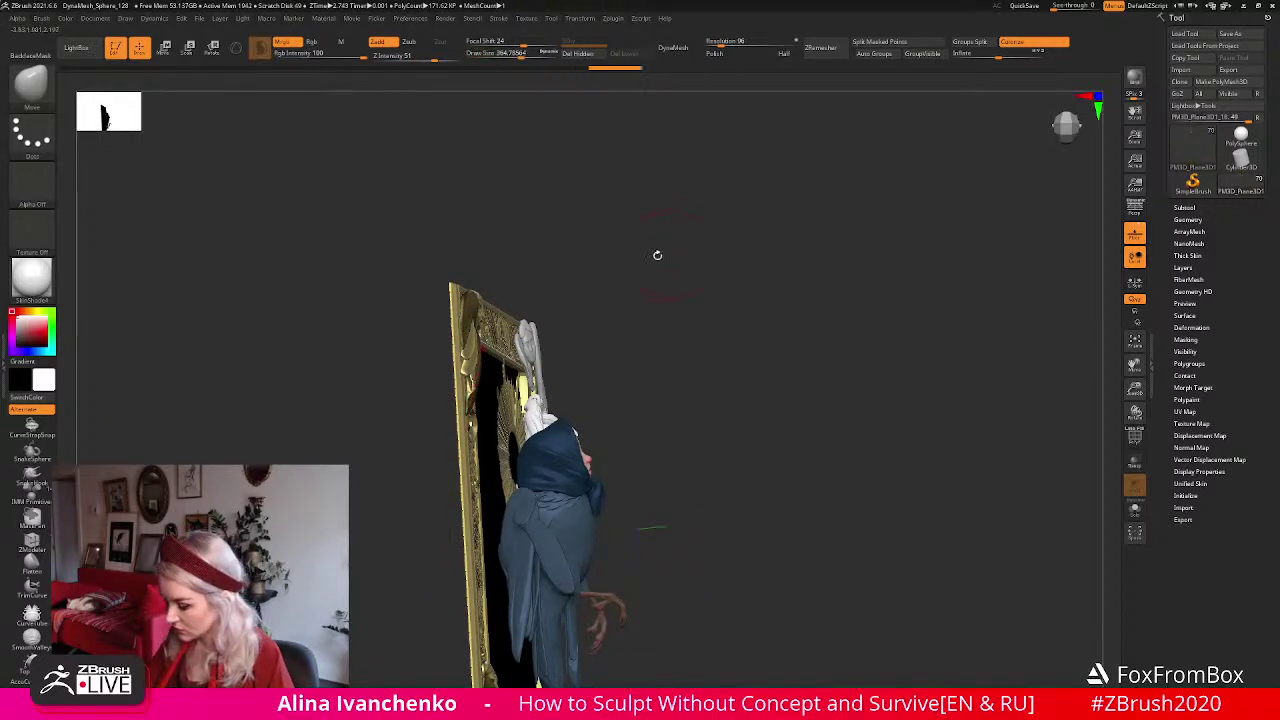
# Refine the wing's silhouette from front and side with the Move brush at draw size about 365, and save the project.
pyautogui.keyDown('shift'); pyautogui.moveTo(671, 254); pyautogui.dragTo(614, 260); pyautogui.keyUp('shift')
pyautogui.press('ctrl')
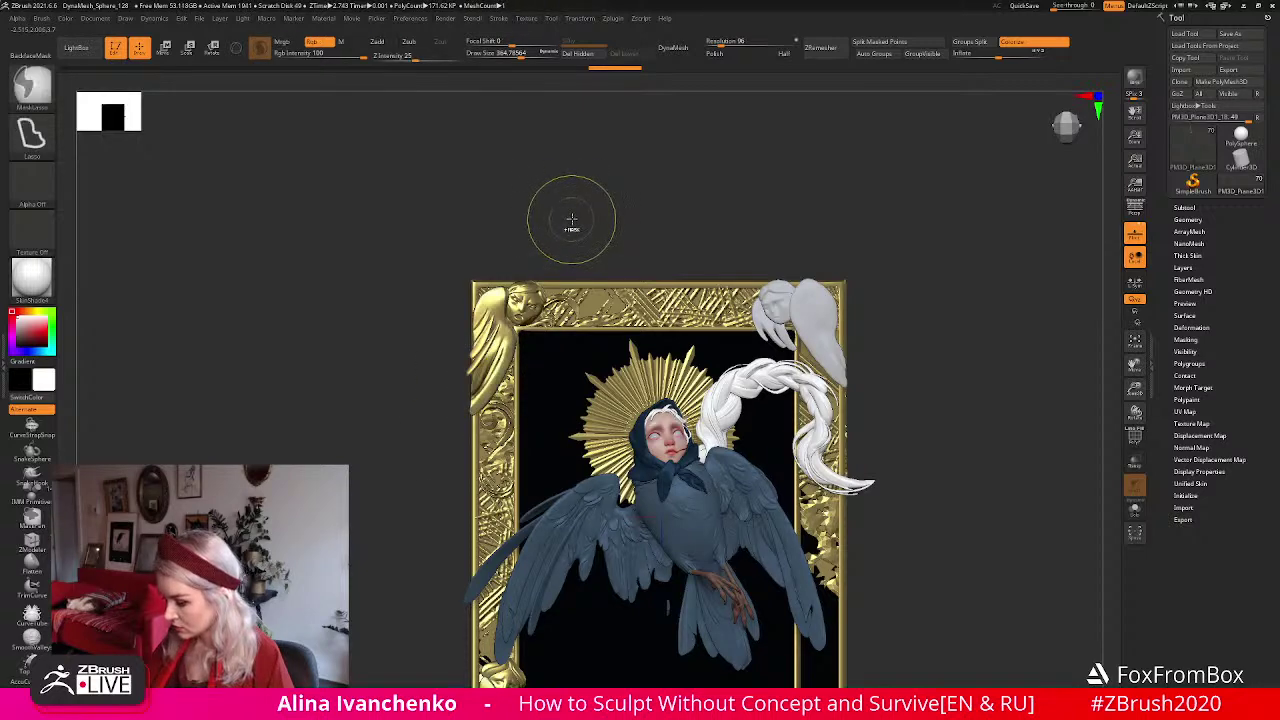
pyautogui.moveTo(574, 214)
pyautogui.mouseDown()
pyautogui.moveTo(527, 261)
pyautogui.moveTo(461, 398)
pyautogui.mouseUp()
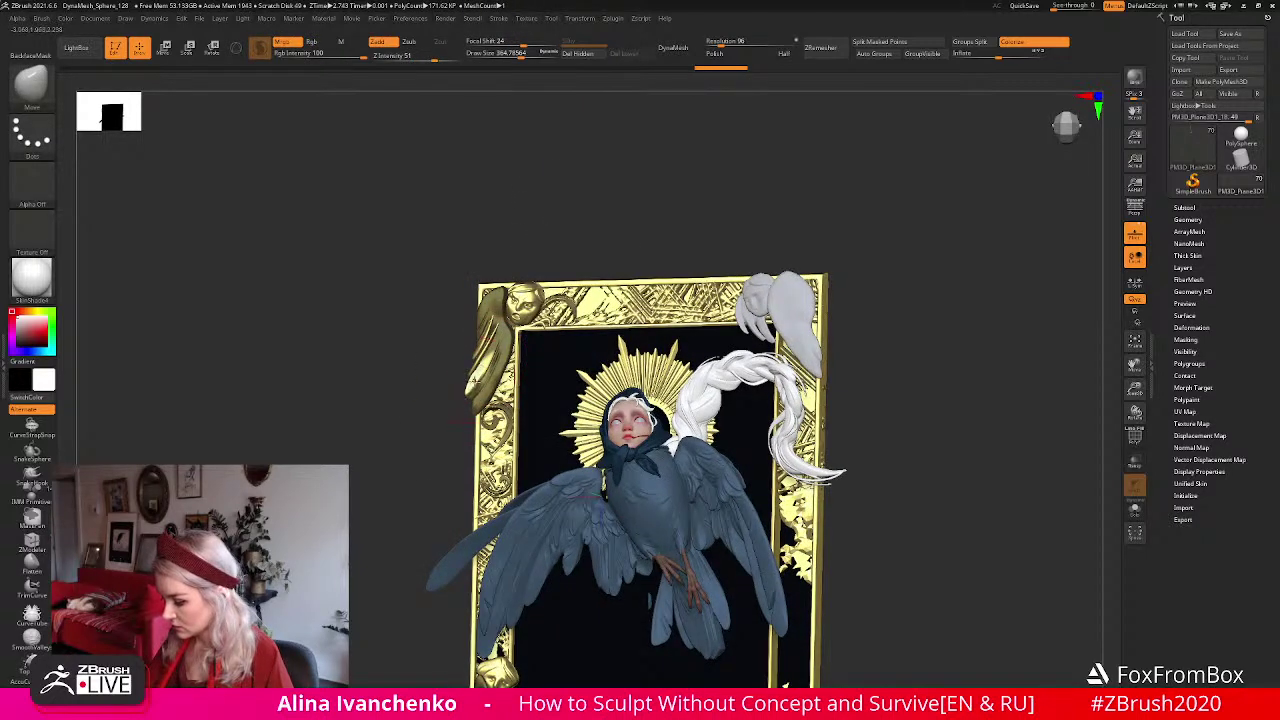
pyautogui.moveTo(614, 230)
pyautogui.mouseDown()
pyautogui.moveTo(648, 234)
pyautogui.moveTo(590, 251)
pyautogui.moveTo(640, 242)
pyautogui.mouseUp()
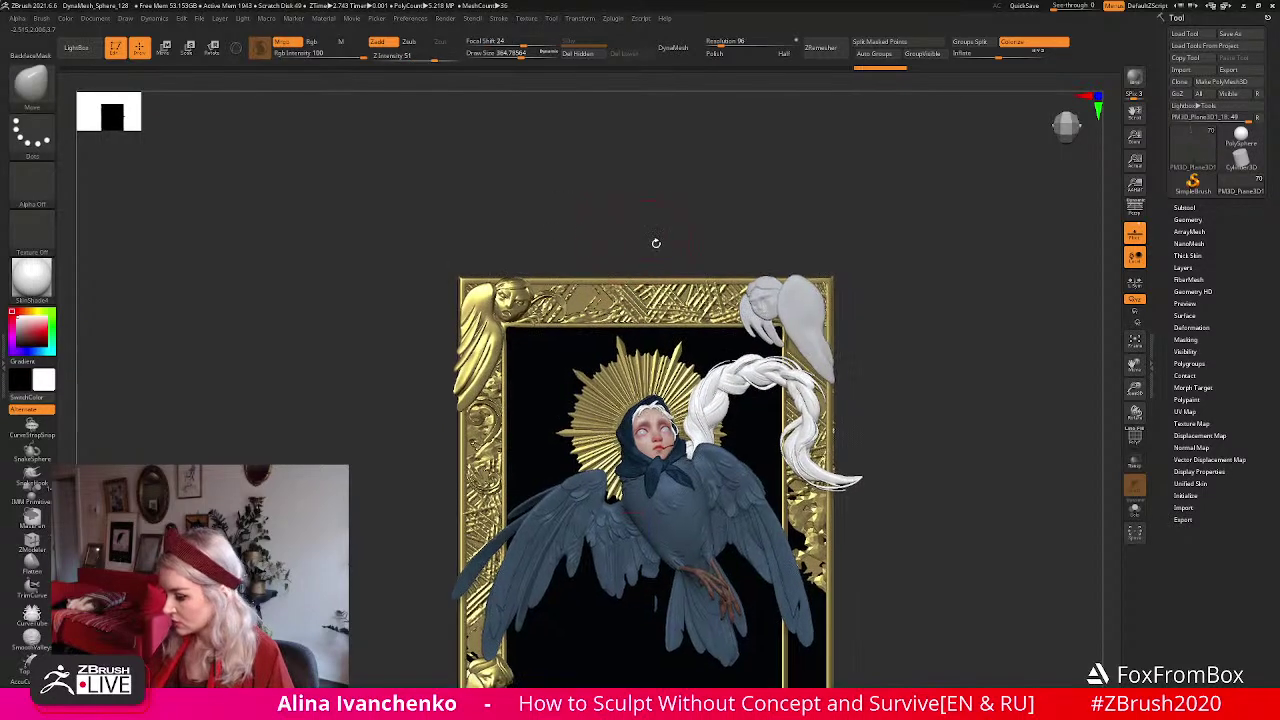
pyautogui.moveTo(523, 54); pyautogui.dragTo(512, 54)
pyautogui.keyDown('alt'); pyautogui.moveTo(580, 194); pyautogui.dragTo(597, 184); pyautogui.keyUp('alt')
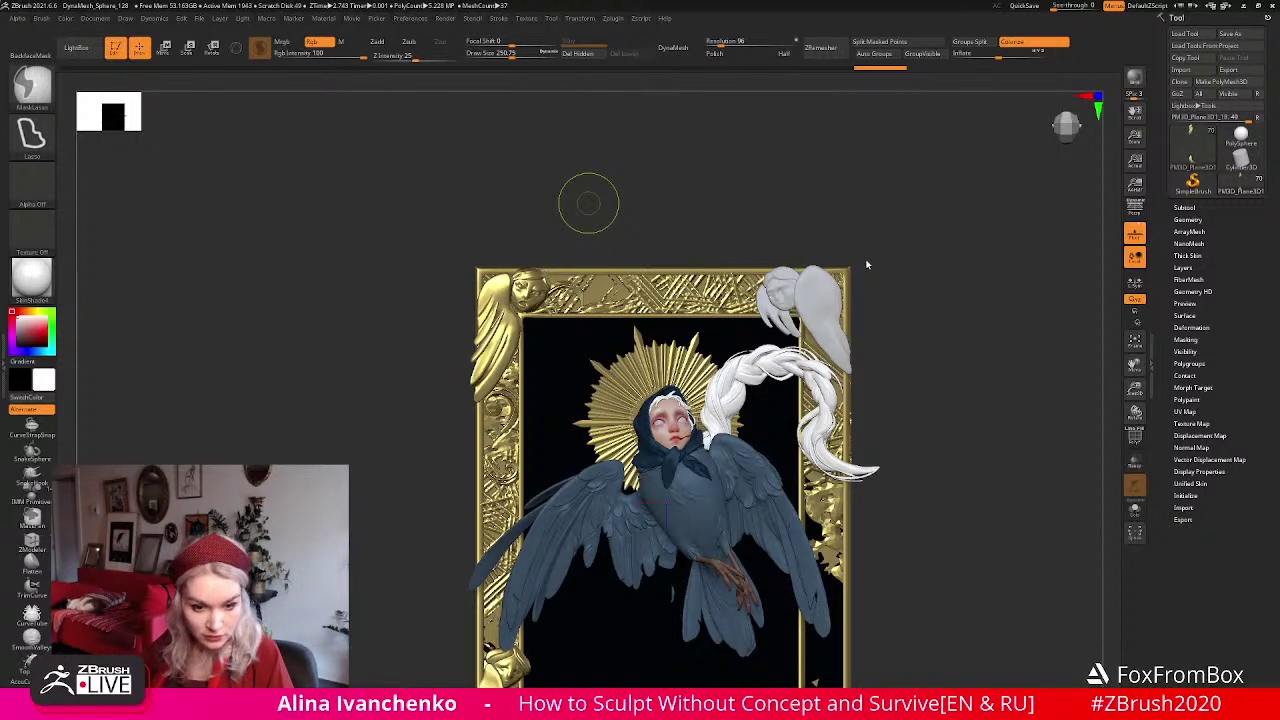
pyautogui.hotkey('ctrl', 's')
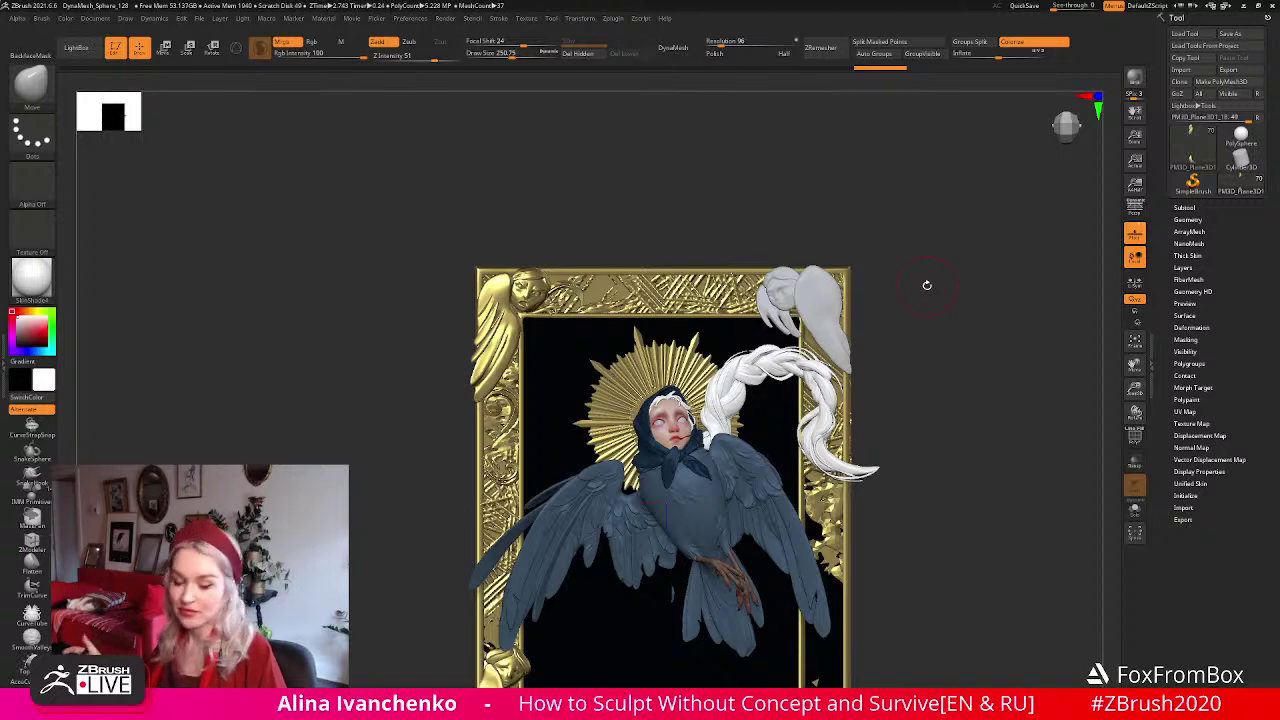
# Examine the gold corner figure's head and layered wing against the frame and halo, from a distance and close up.
pyautogui.moveTo(926, 360); pyautogui.dragTo(926, 397)
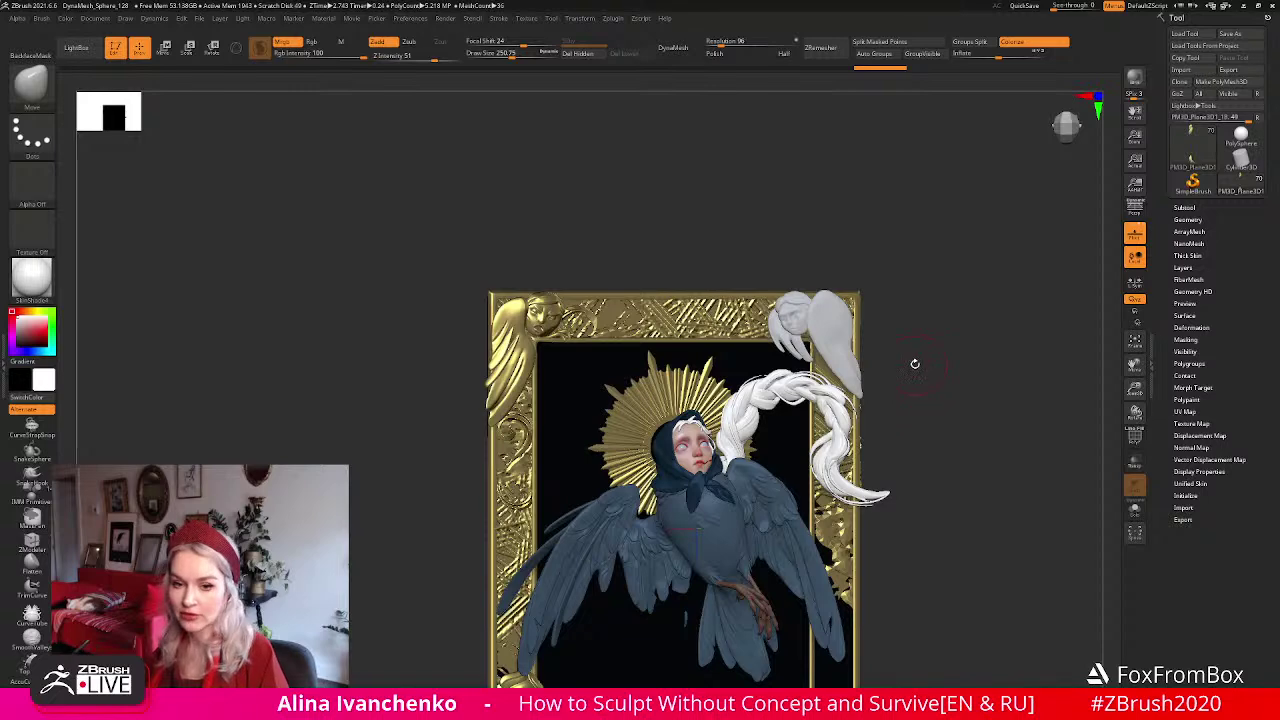
pyautogui.moveTo(917, 366); pyautogui.dragTo(940, 386)
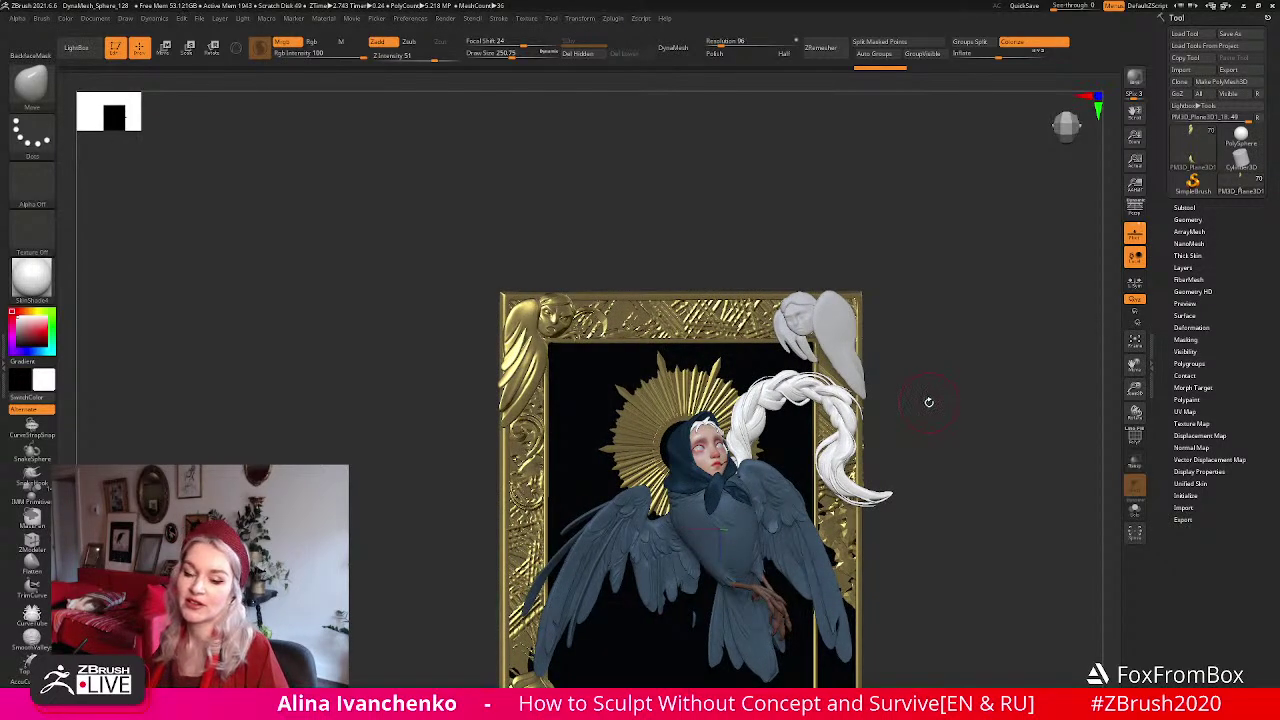
pyautogui.moveTo(929, 400)
pyautogui.mouseDown()
pyautogui.moveTo(940, 393)
pyautogui.moveTo(909, 357)
pyautogui.moveTo(909, 374)
pyautogui.mouseUp()
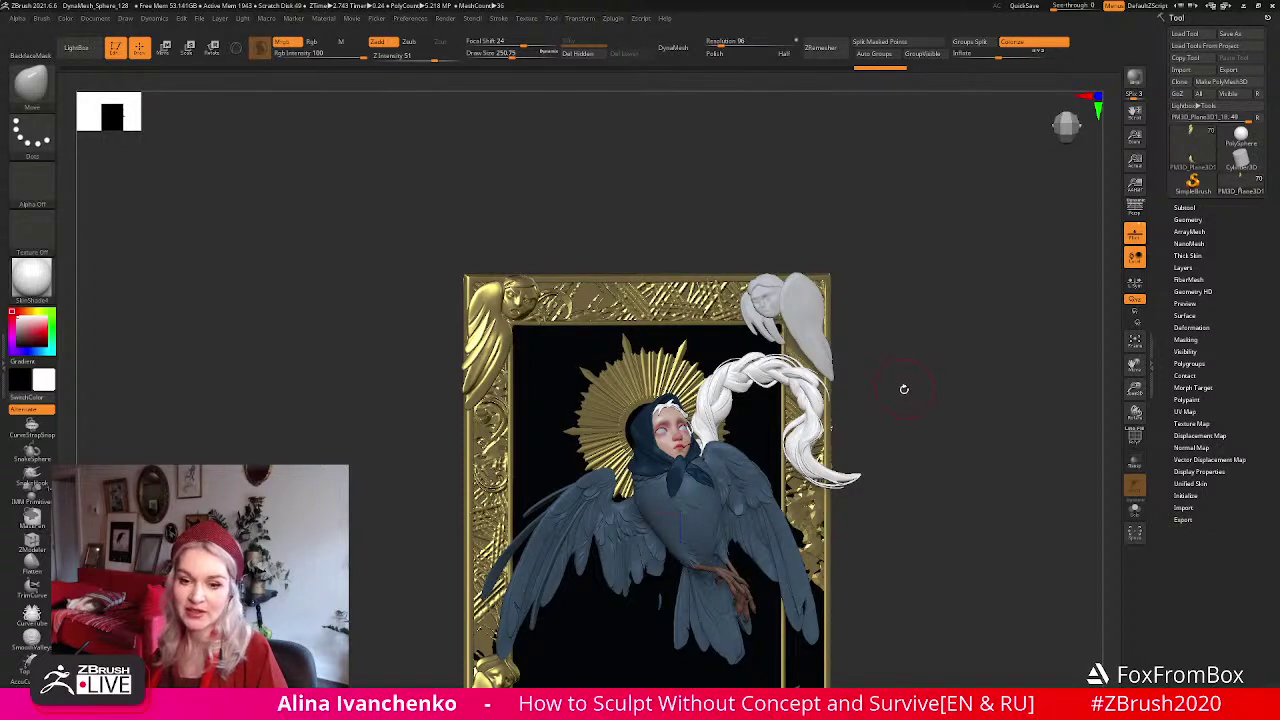
pyautogui.moveTo(904, 390); pyautogui.dragTo(908, 389)
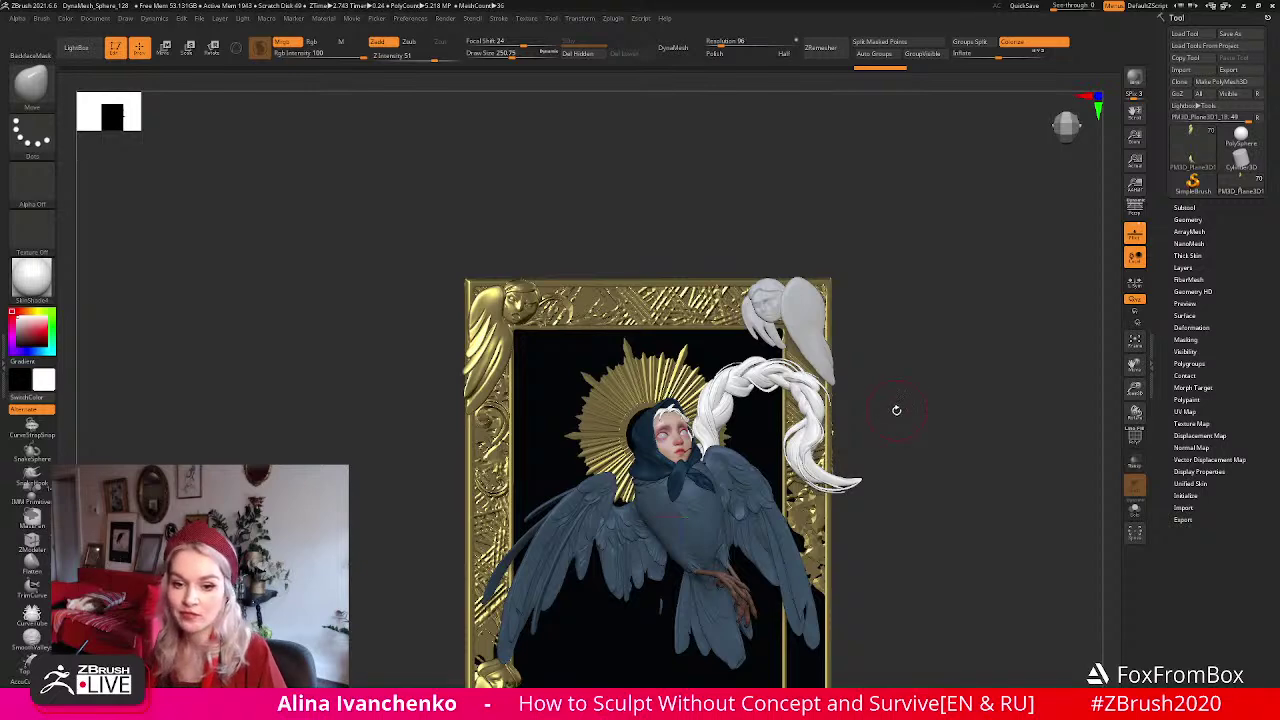
pyautogui.moveTo(900, 400)
pyautogui.mouseDown()
pyautogui.moveTo(708, 199)
pyautogui.moveTo(586, 140)
pyautogui.moveTo(588, 152)
pyautogui.mouseUp()
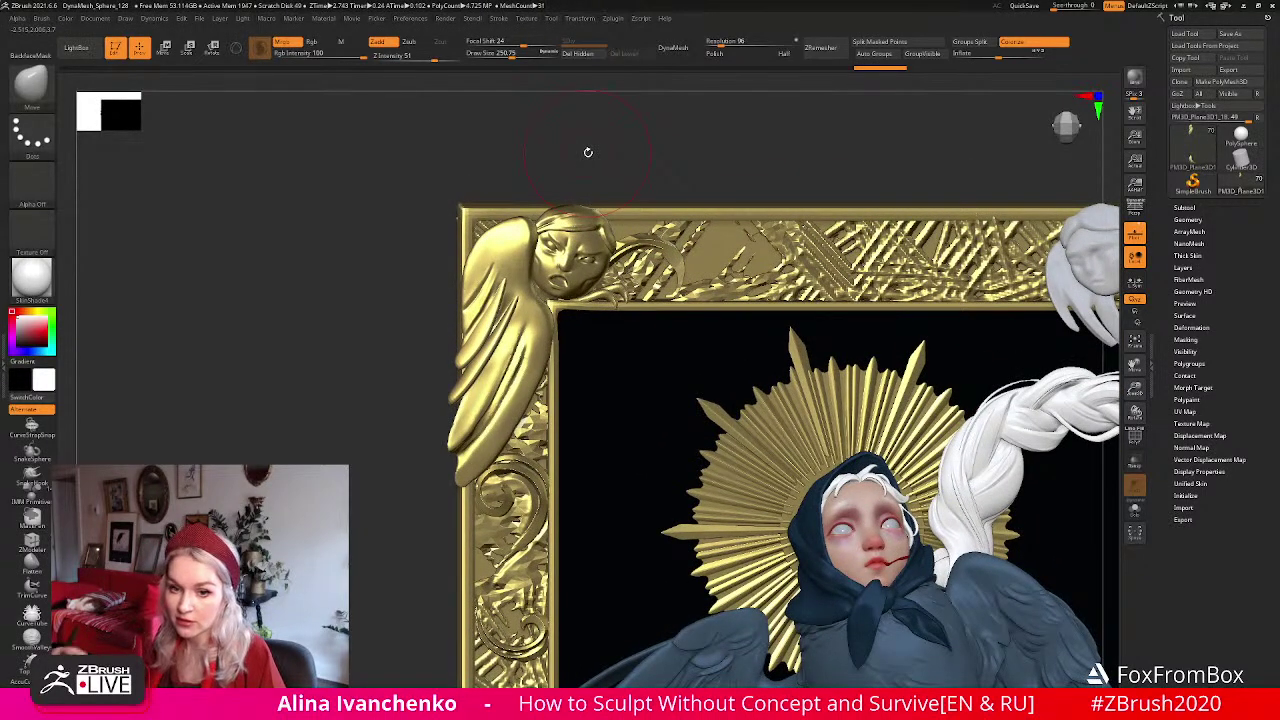
pyautogui.moveTo(621, 177); pyautogui.dragTo(622, 169)
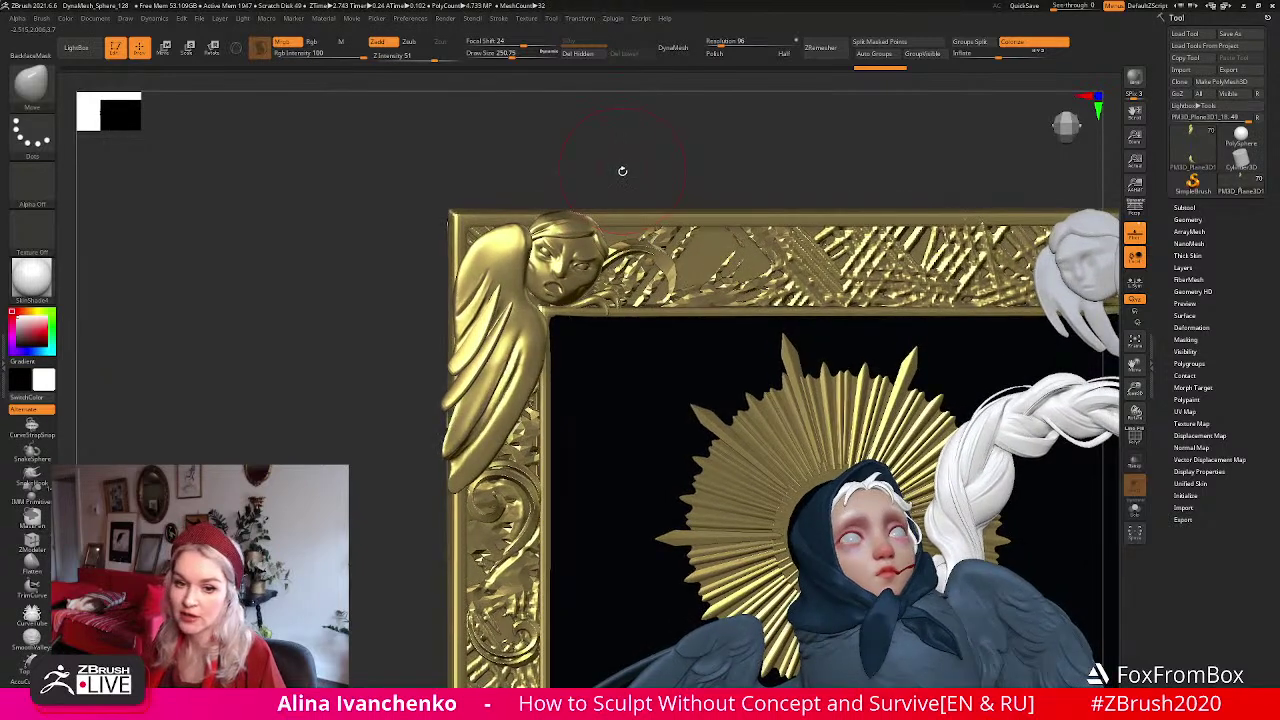
pyautogui.moveTo(622, 173); pyautogui.dragTo(620, 173)
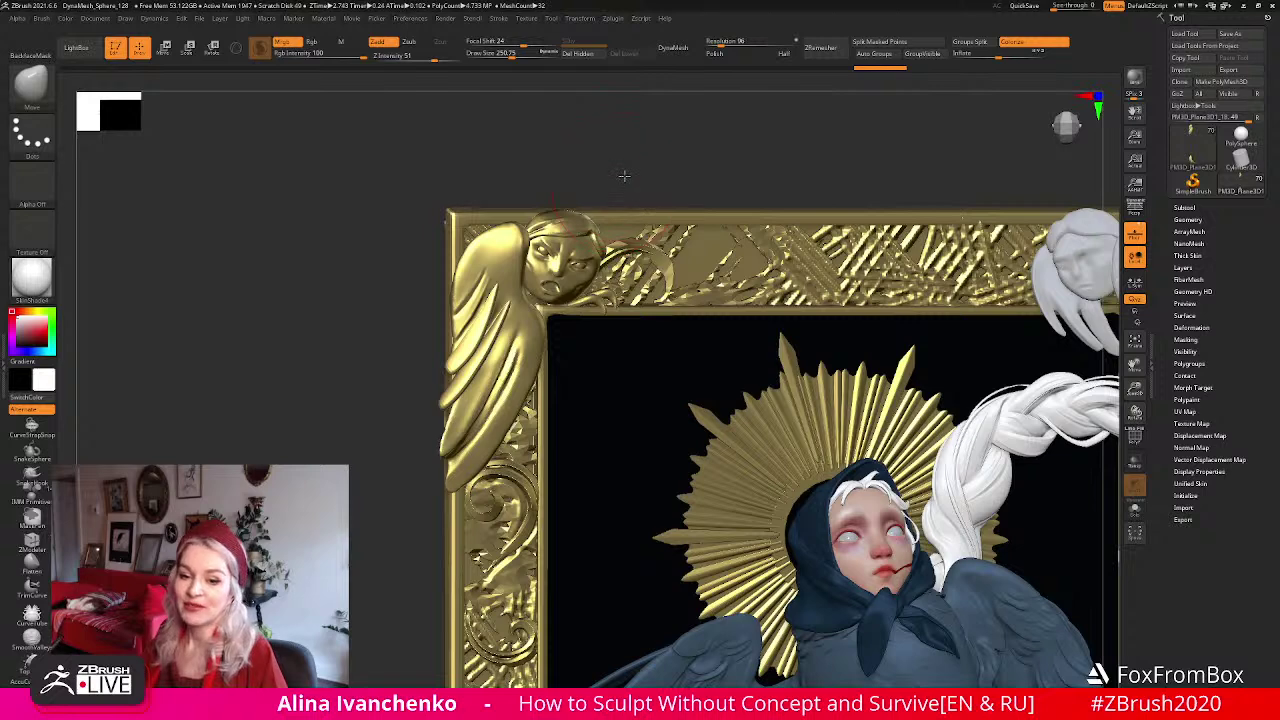
pyautogui.moveTo(620, 177); pyautogui.dragTo(623, 160)
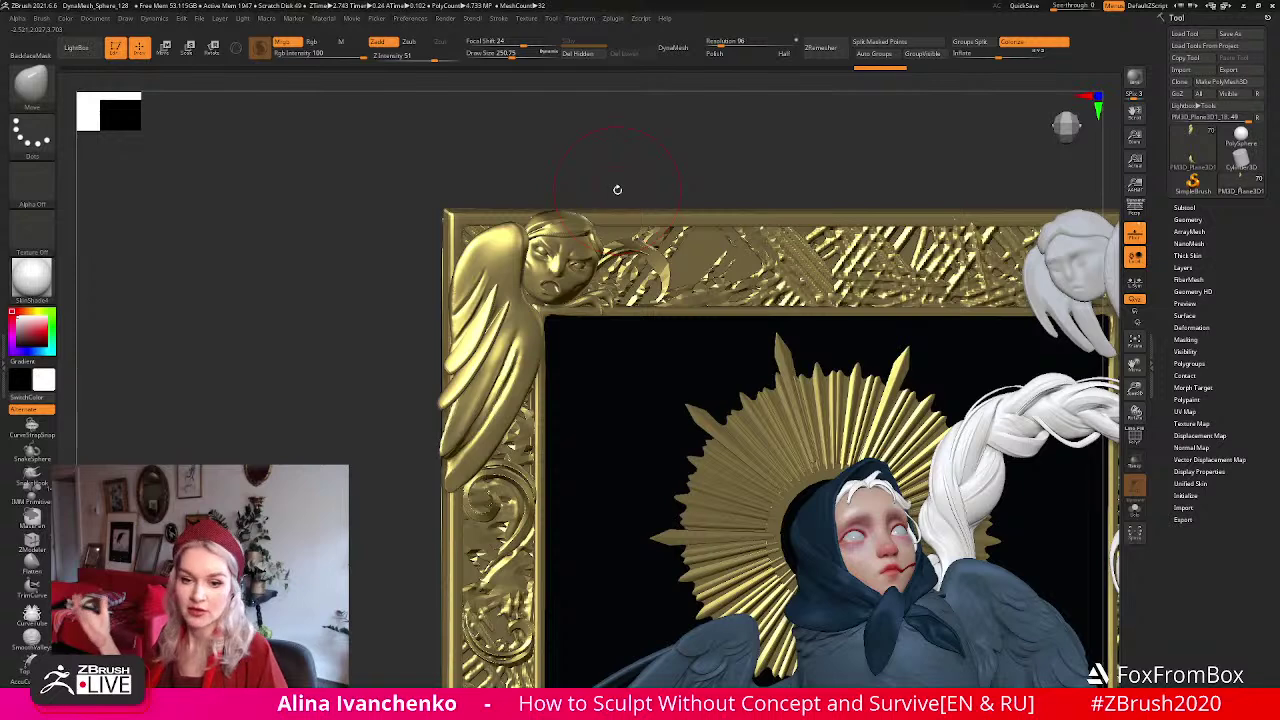
pyautogui.moveTo(617, 189)
pyautogui.mouseDown()
pyautogui.moveTo(617, 165)
pyautogui.moveTo(600, 194)
pyautogui.mouseUp()
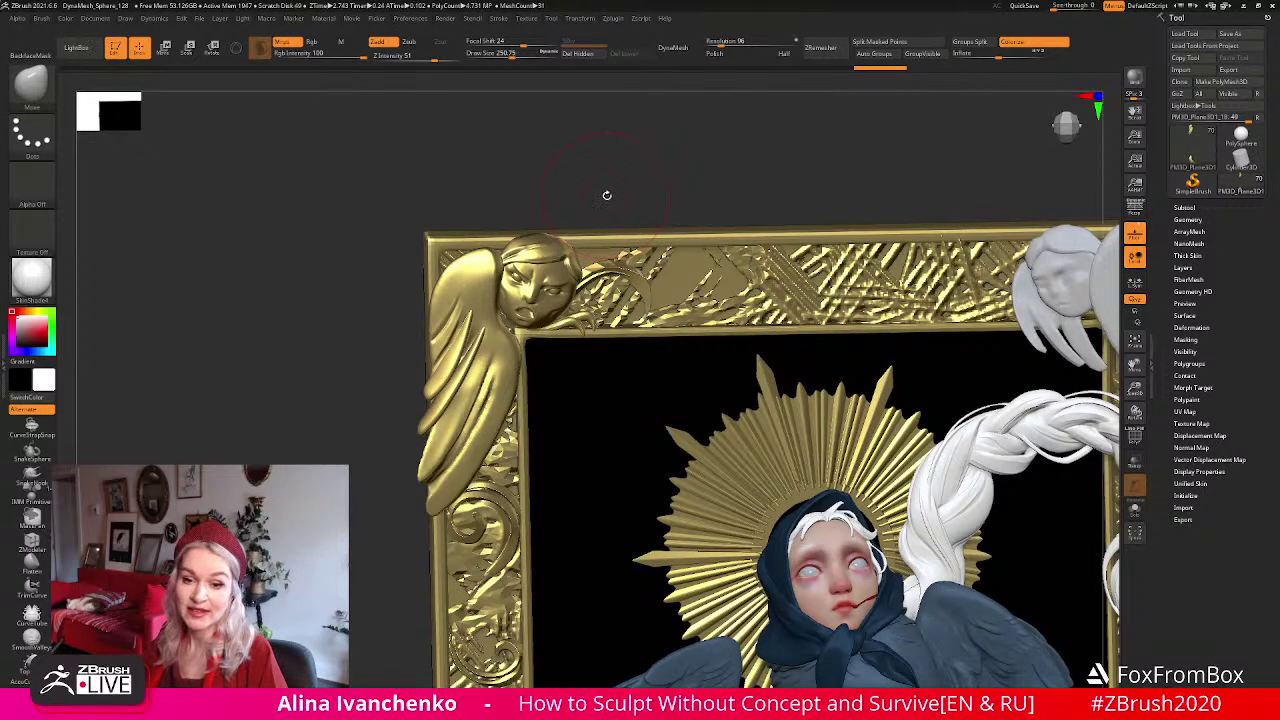
pyautogui.moveTo(603, 189)
pyautogui.mouseDown()
pyautogui.moveTo(600, 203)
pyautogui.moveTo(603, 180)
pyautogui.mouseUp()
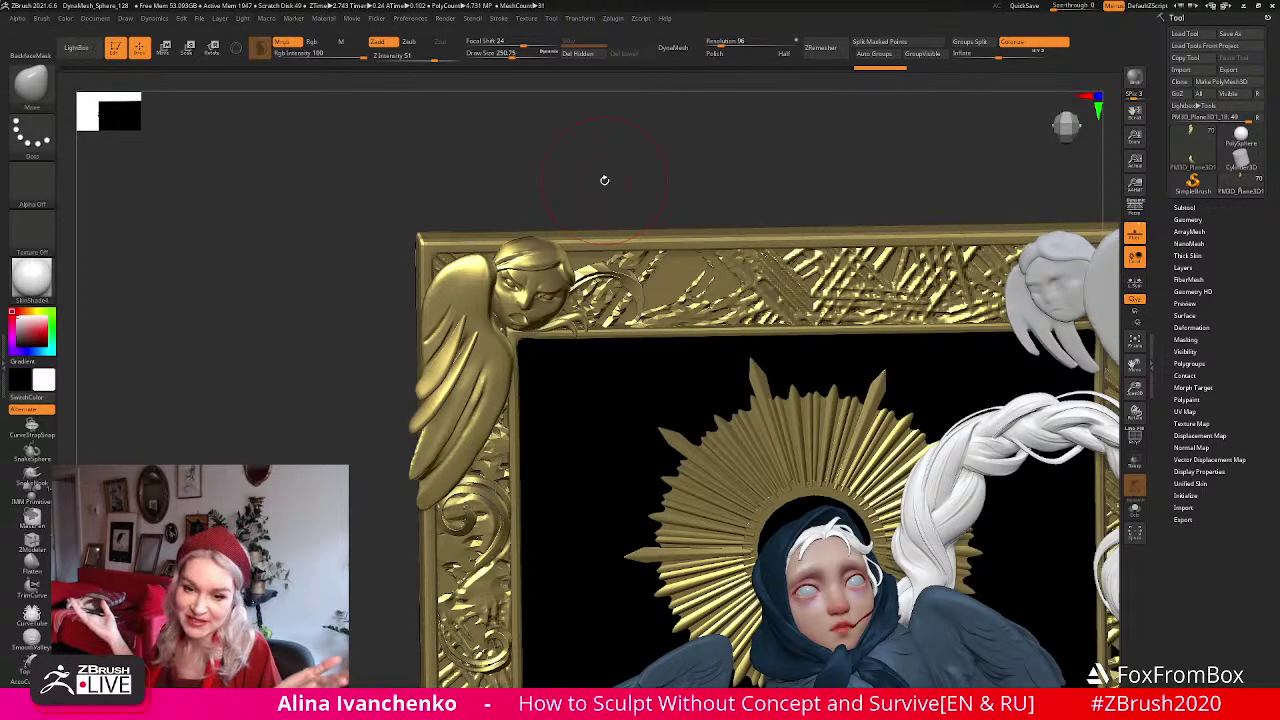
pyautogui.moveTo(626, 183); pyautogui.dragTo(551, 114)
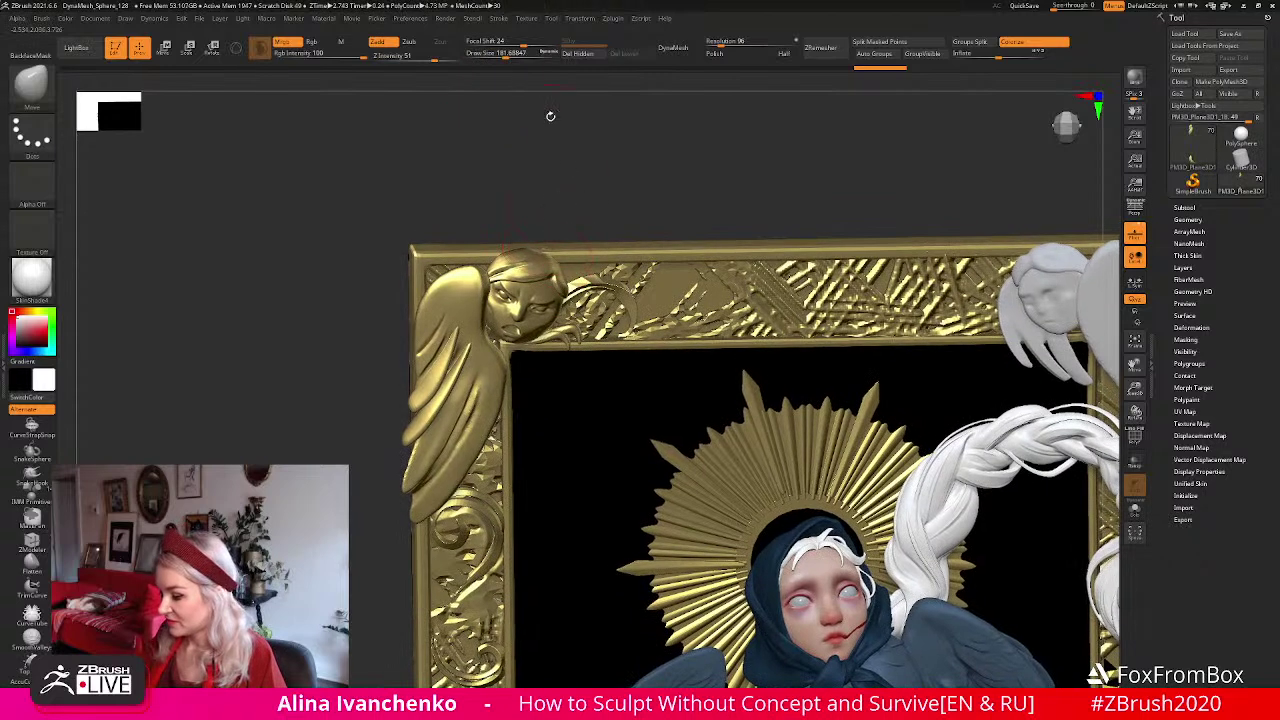
# Select the gold head's hair piece and examine the corner figure against the frame from several angles.
pyautogui.keyDown('alt'); pyautogui.click(542, 254); pyautogui.keyUp('alt')
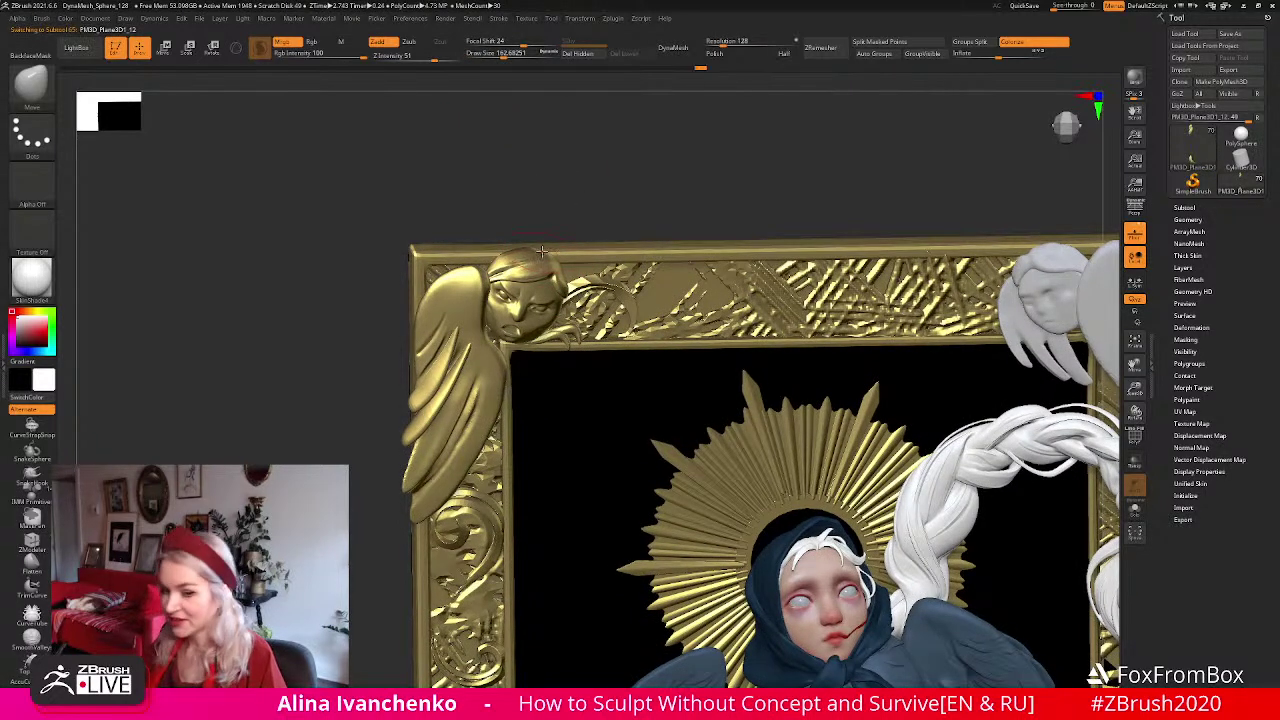
pyautogui.moveTo(563, 183); pyautogui.dragTo(560, 197)
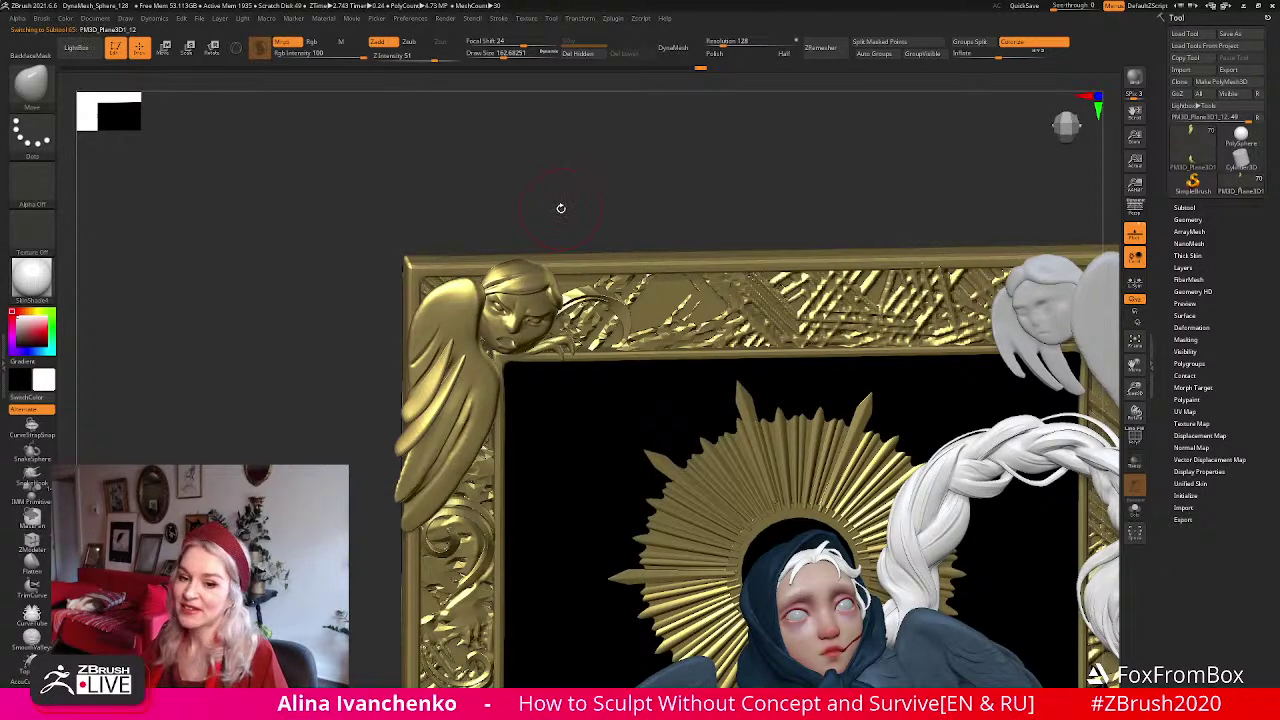
pyautogui.moveTo(563, 197); pyautogui.dragTo(555, 171)
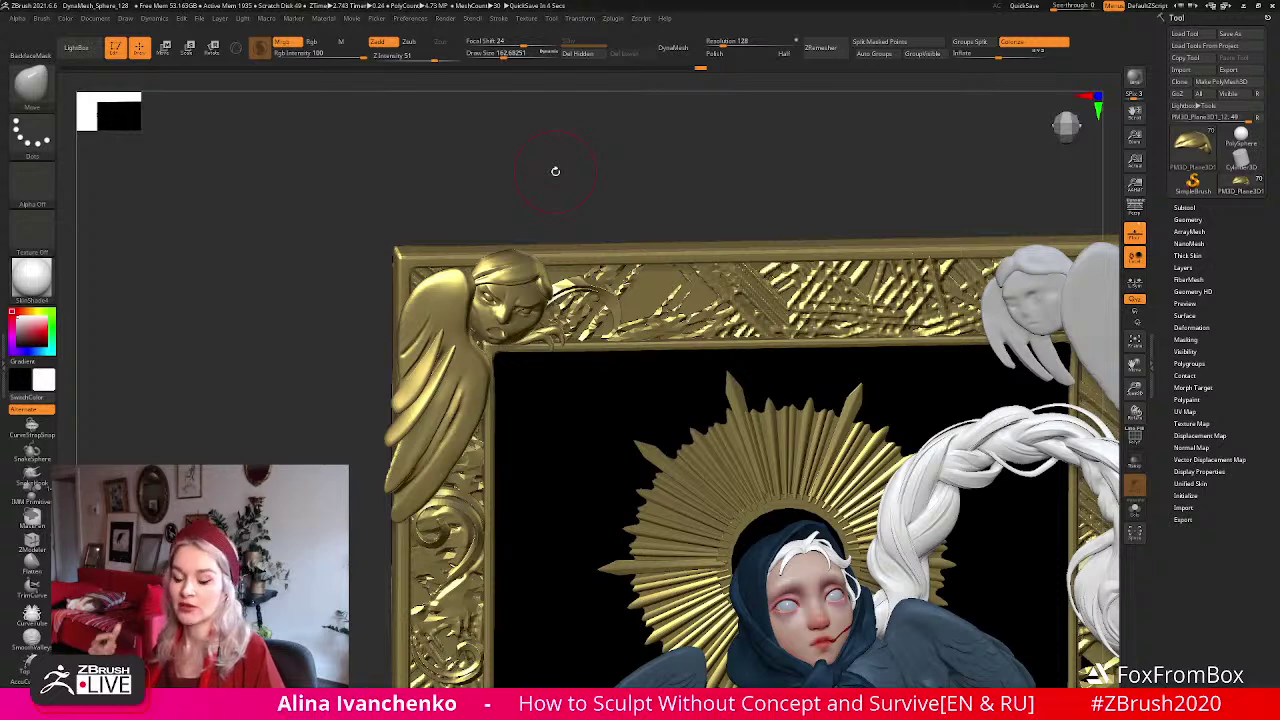
pyautogui.moveTo(594, 189); pyautogui.dragTo(633, 206)
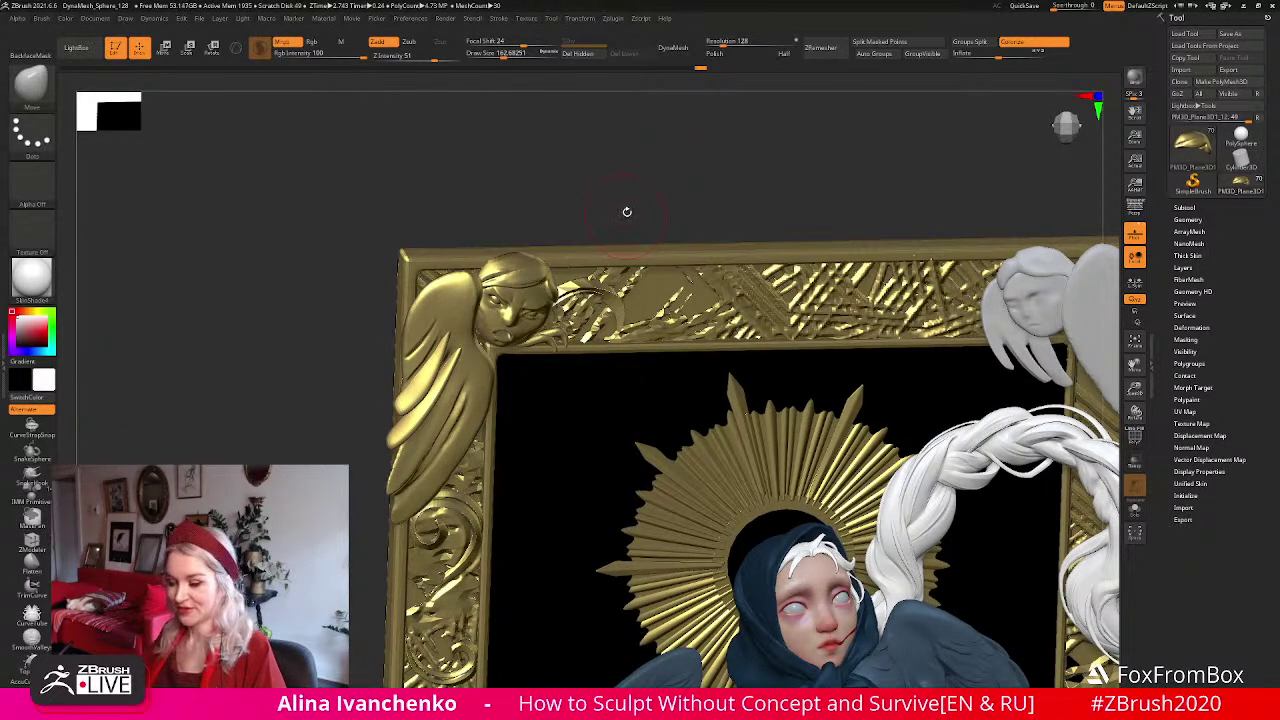
pyautogui.moveTo(625, 189); pyautogui.dragTo(625, 192)
pyautogui.moveTo(619, 184); pyautogui.dragTo(621, 184)
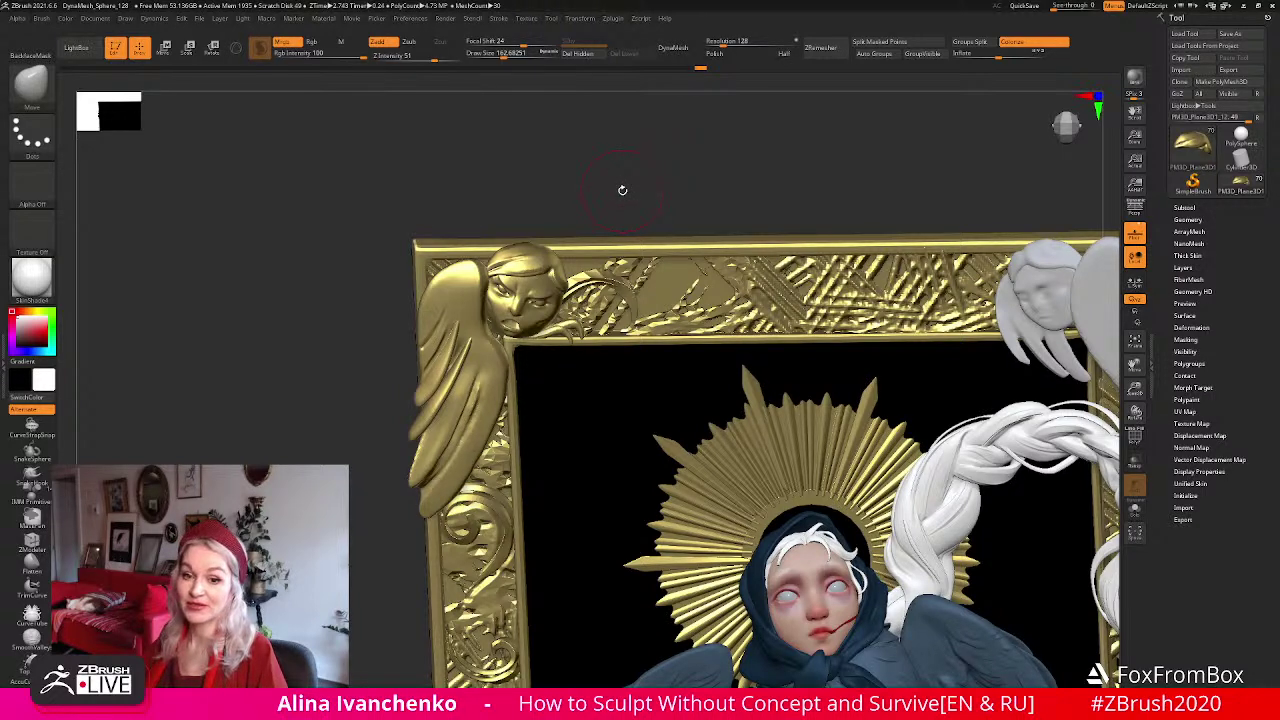
pyautogui.moveTo(622, 189); pyautogui.dragTo(536, 174)
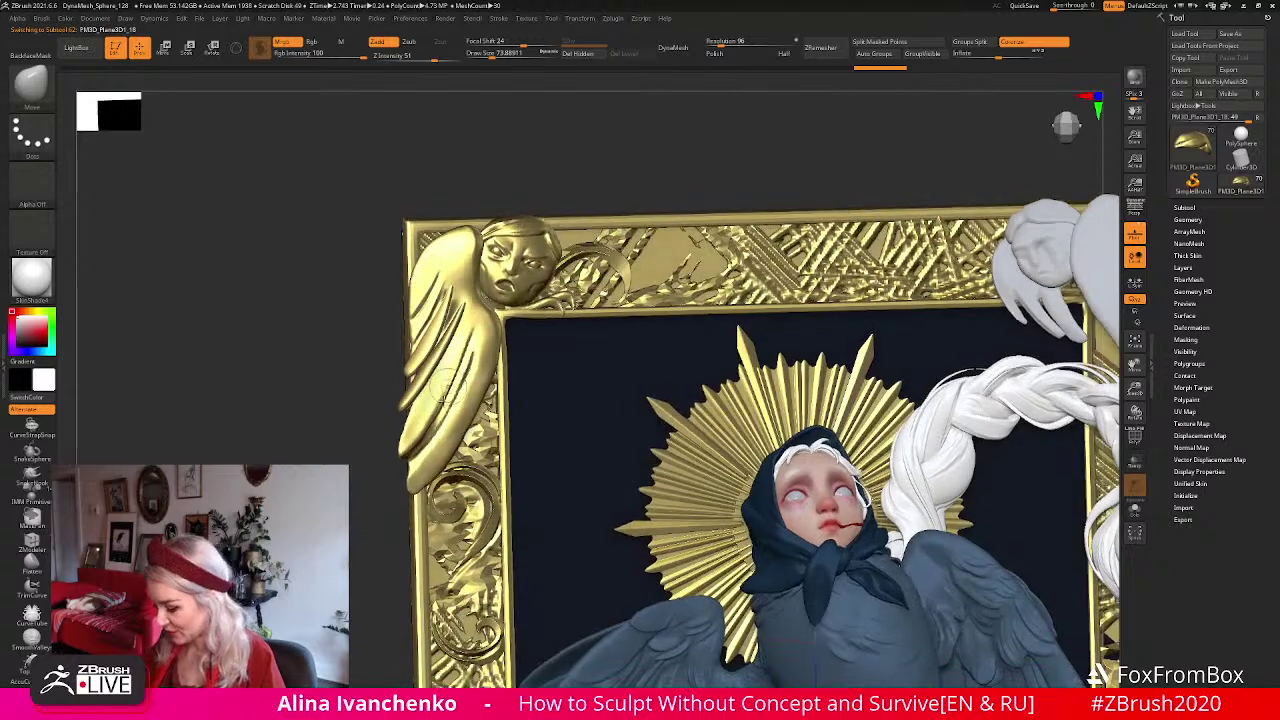
# Mask the gold wing except its middle feathers and adjust them with the Move brush at draw sizes about 230 and 128.
pyautogui.press('ctrl')
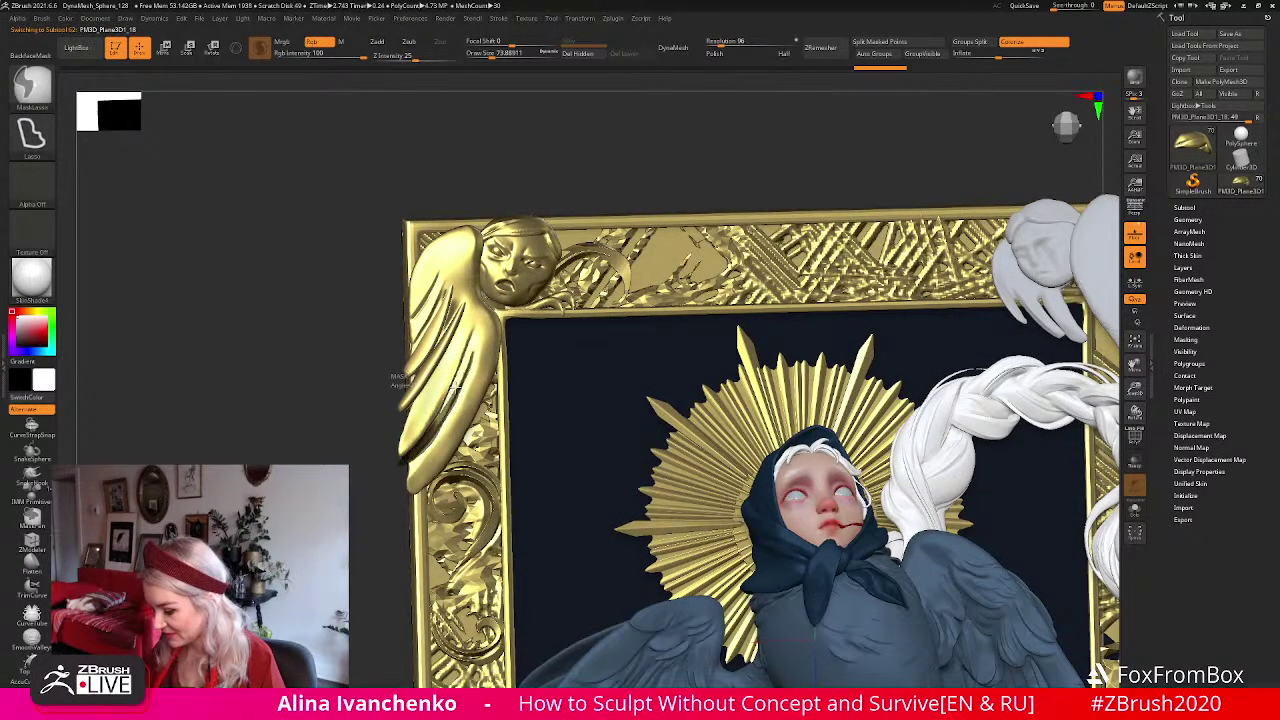
pyautogui.moveTo(565, 182); pyautogui.dragTo(486, 326)
pyautogui.press('ctrl')
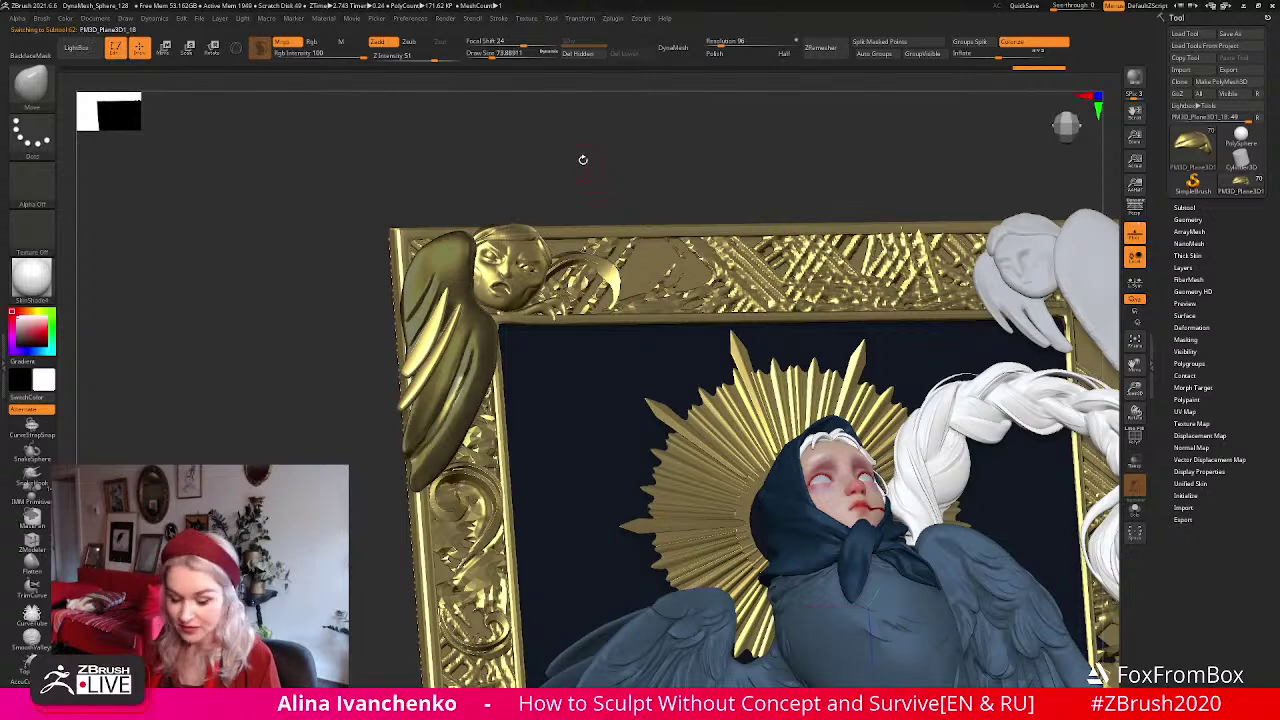
pyautogui.moveTo(558, 167)
pyautogui.mouseDown()
pyautogui.moveTo(571, 163)
pyautogui.moveTo(573, 203)
pyautogui.moveTo(640, 260)
pyautogui.moveTo(443, 440)
pyautogui.mouseUp()
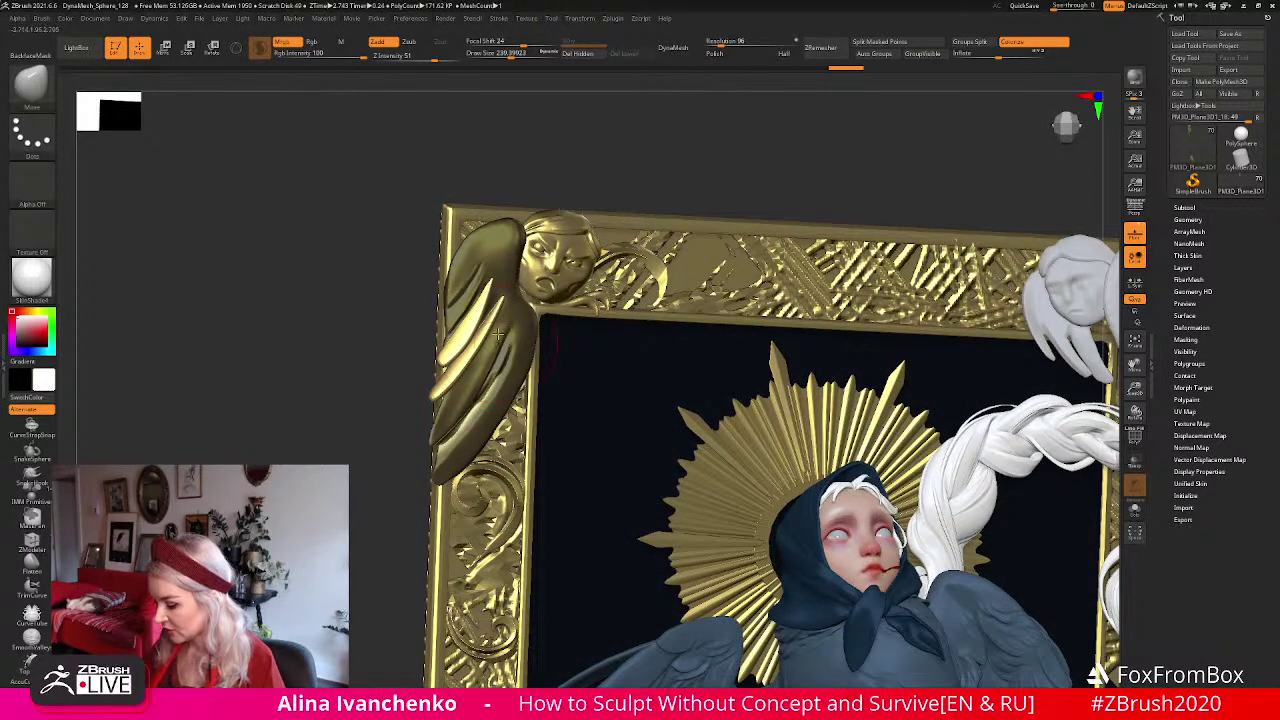
pyautogui.click(499, 54)
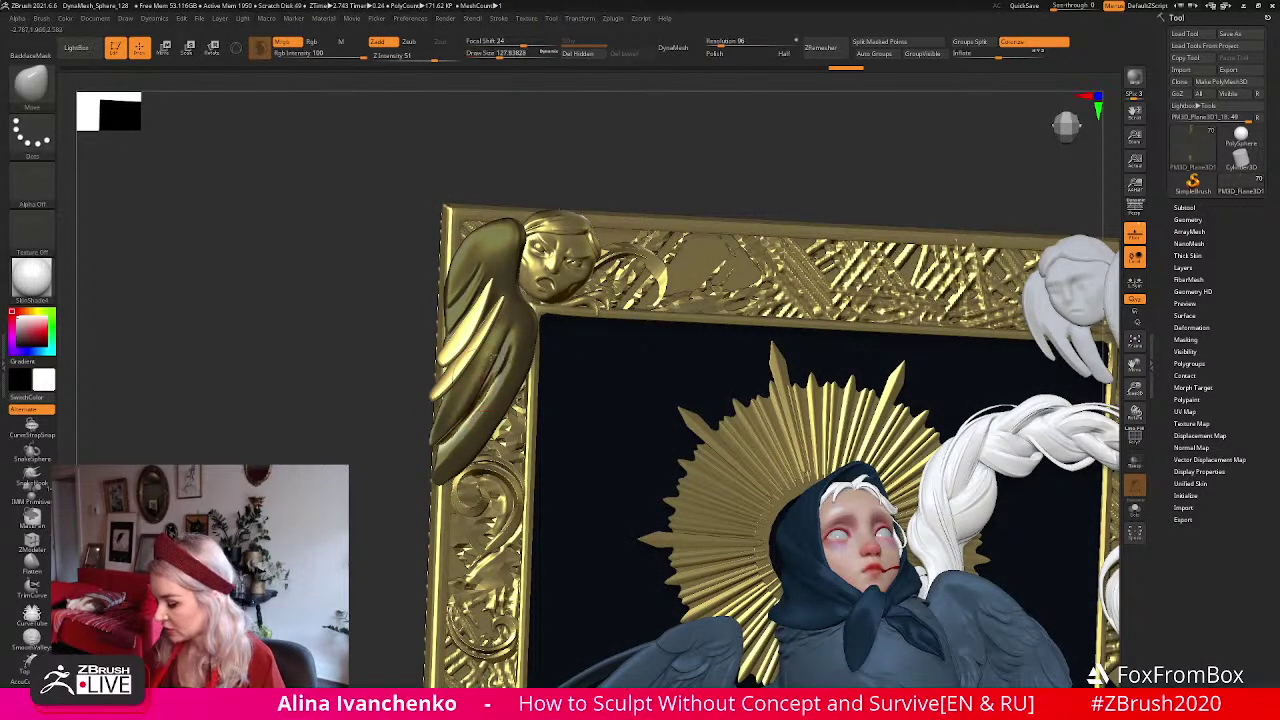
pyautogui.moveTo(623, 163)
pyautogui.mouseDown()
pyautogui.moveTo(603, 154)
pyautogui.moveTo(680, 170)
pyautogui.moveTo(842, 272)
pyautogui.moveTo(586, 200)
pyautogui.mouseUp()
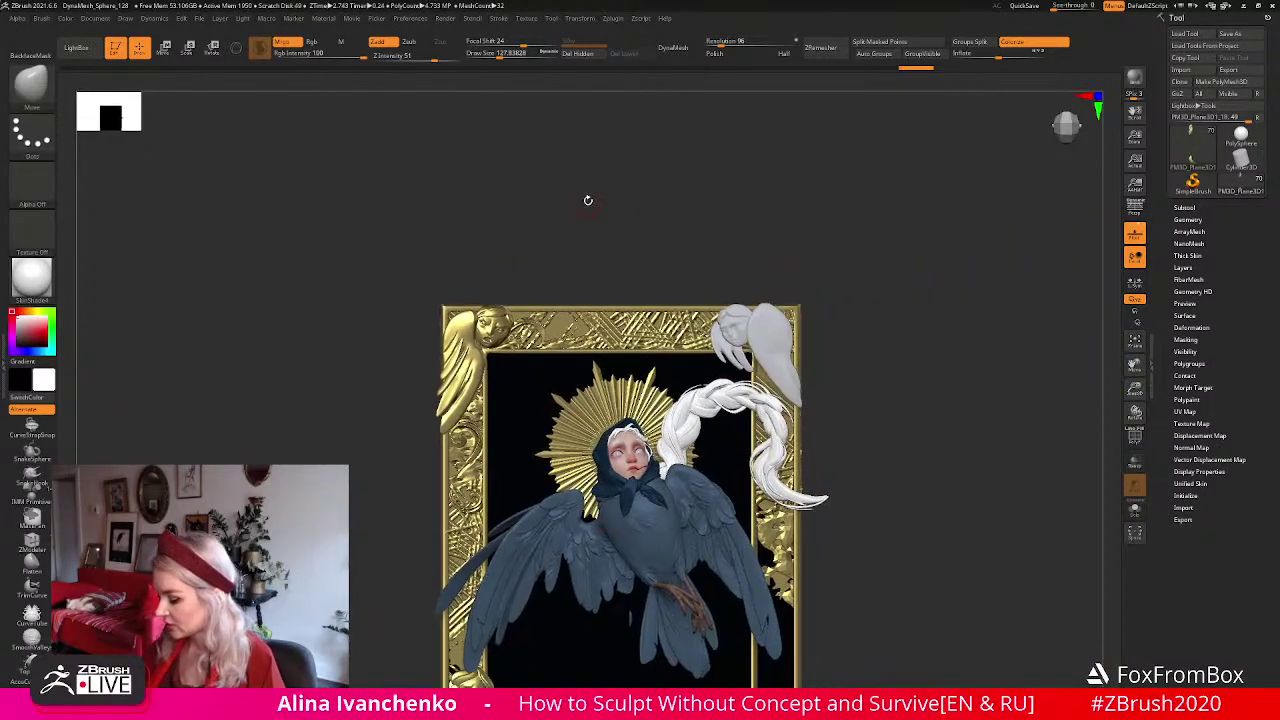
# Compare the corner figure with the whole composition and refine the gold wing with the Move brush at draw size about 65.
pyautogui.moveTo(571, 249)
pyautogui.mouseDown()
pyautogui.moveTo(566, 263)
pyautogui.moveTo(583, 263)
pyautogui.moveTo(563, 266)
pyautogui.moveTo(574, 270)
pyautogui.moveTo(582, 252)
pyautogui.mouseUp()
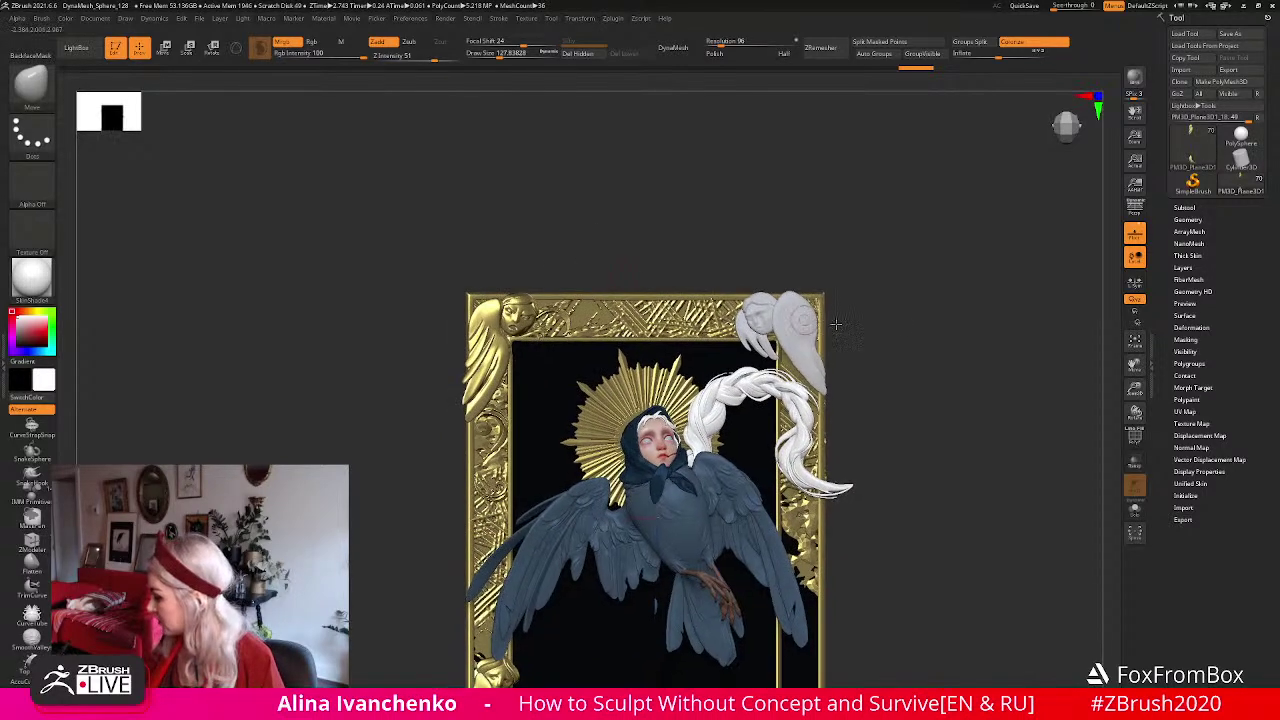
pyautogui.keyDown('alt'); pyautogui.moveTo(985, 262); pyautogui.dragTo(992, 323); pyautogui.keyUp('alt')
pyautogui.moveTo(502, 58); pyautogui.dragTo(489, 58)
pyautogui.keyDown('alt'); pyautogui.moveTo(548, 180); pyautogui.dragTo(531, 207); pyautogui.keyUp('alt')
pyautogui.moveTo(1135, 386); pyautogui.dragTo(1134, 345)
pyautogui.keyDown('alt'); pyautogui.click(502, 572); pyautogui.keyUp('alt')
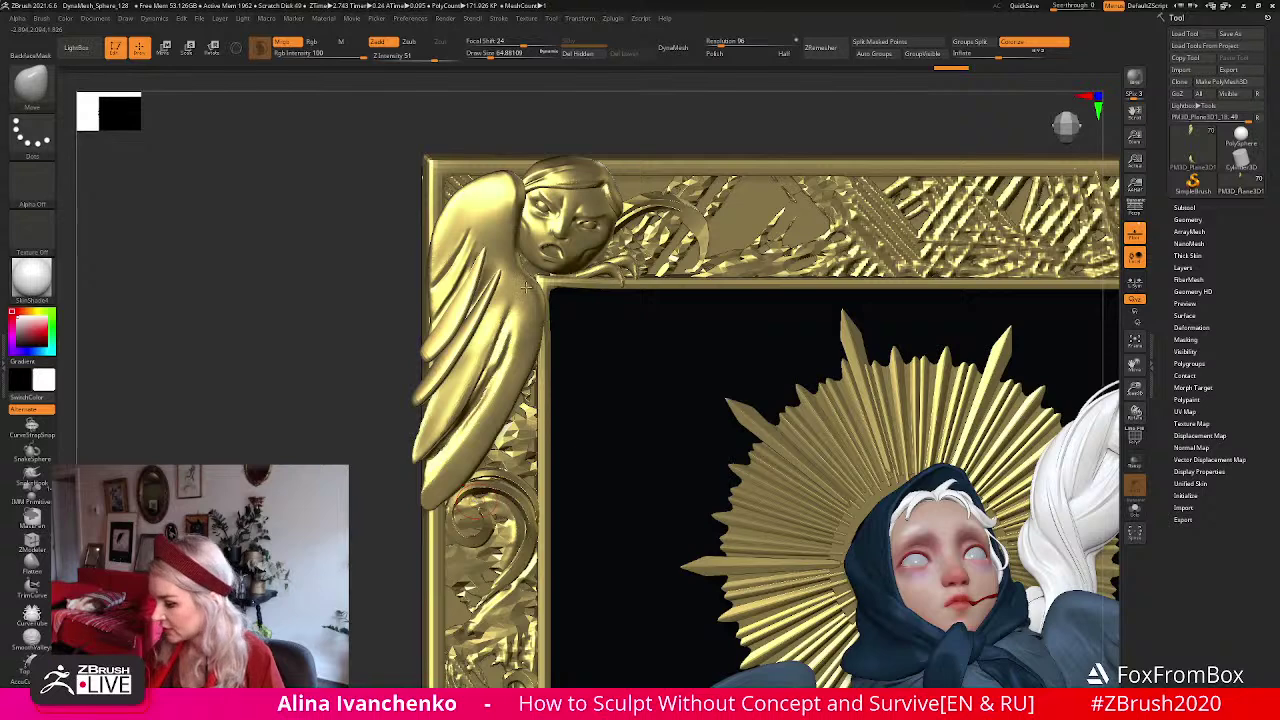
pyautogui.moveTo(568, 122); pyautogui.dragTo(458, 232)
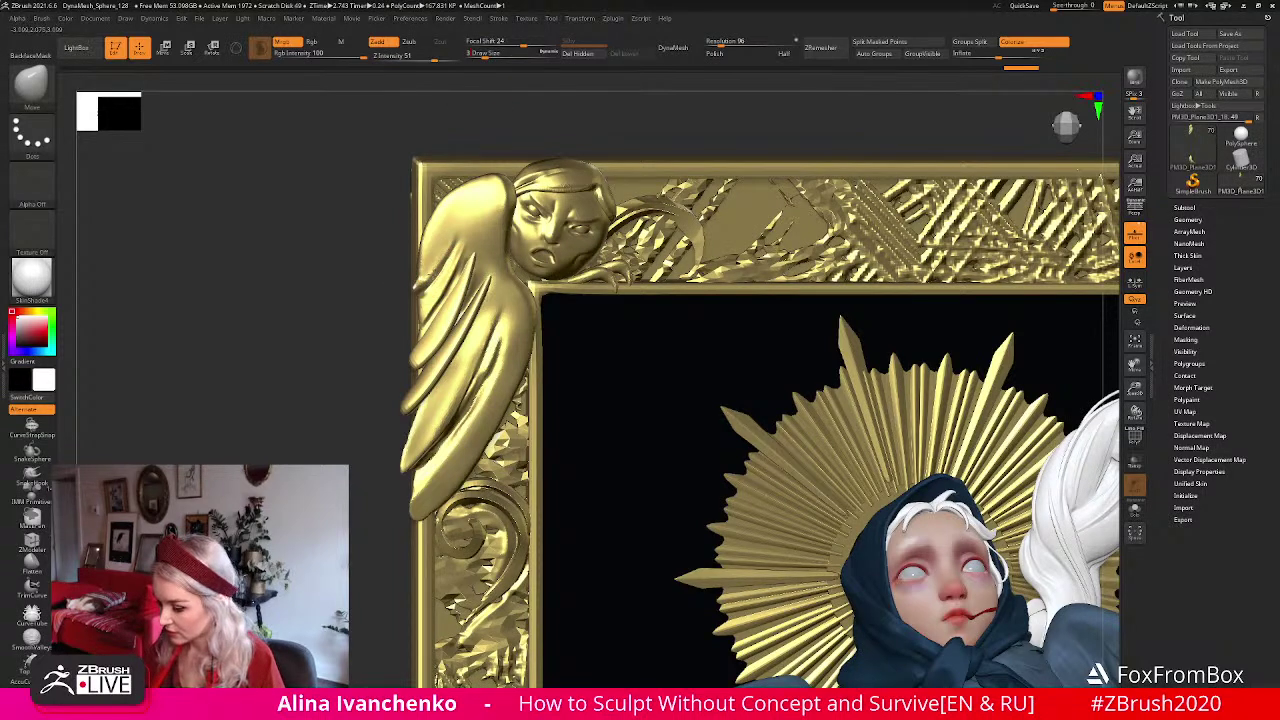
# Refine the wing's upper feather surface with the DamStandard brush at draw size about 39, softening it with Smooth.
pyautogui.keyDown('shift'); pyautogui.moveTo(434, 276); pyautogui.dragTo(436, 273); pyautogui.keyUp('shift')
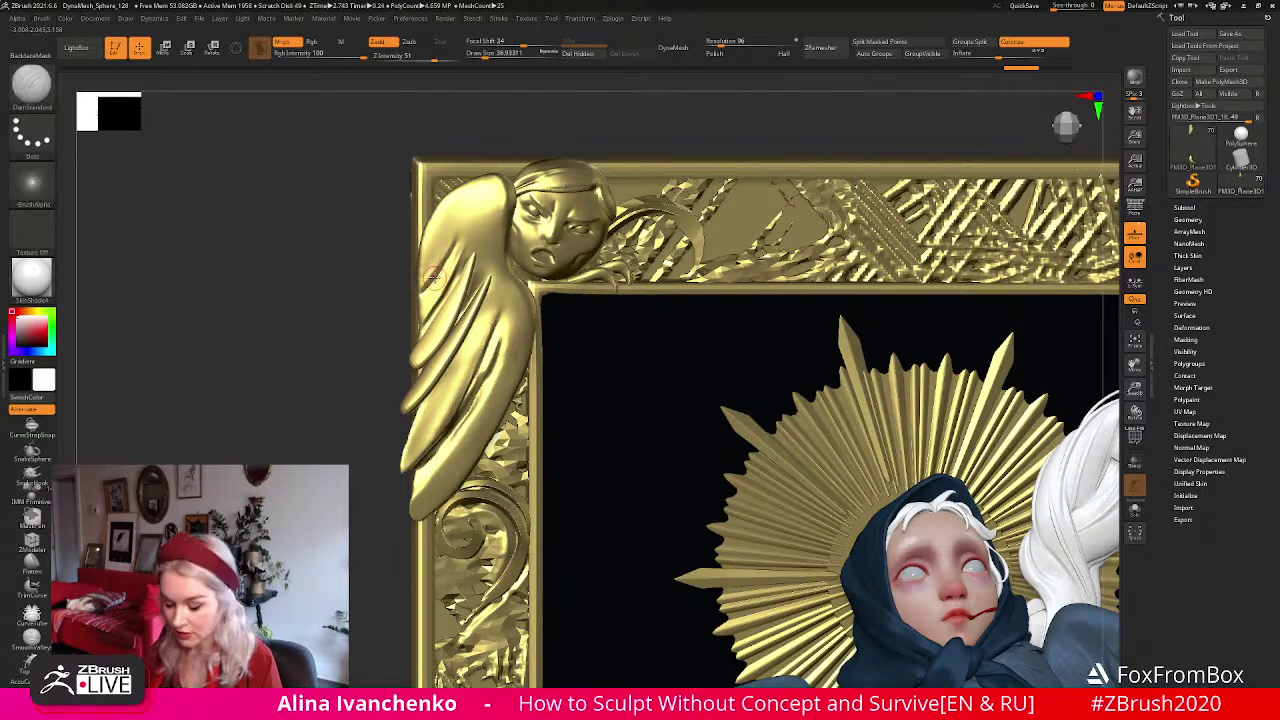
pyautogui.press('ctrl')
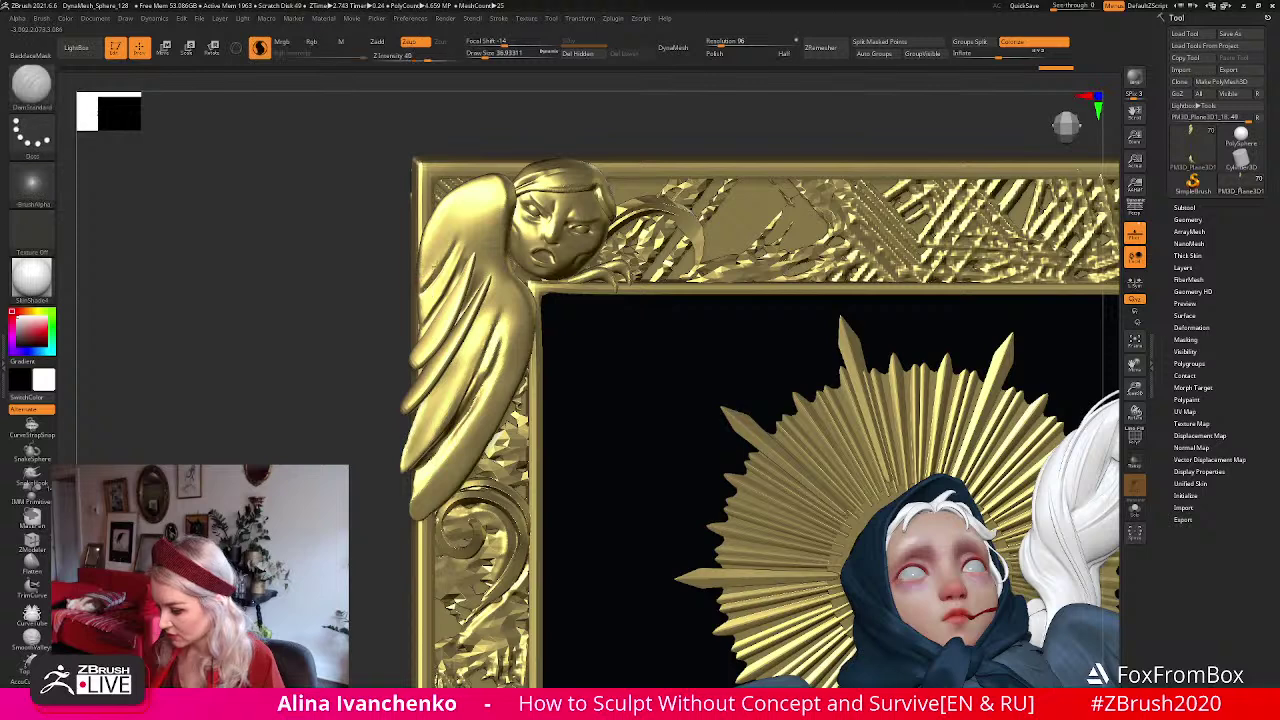
pyautogui.moveTo(478, 186); pyautogui.dragTo(432, 290, button='right')
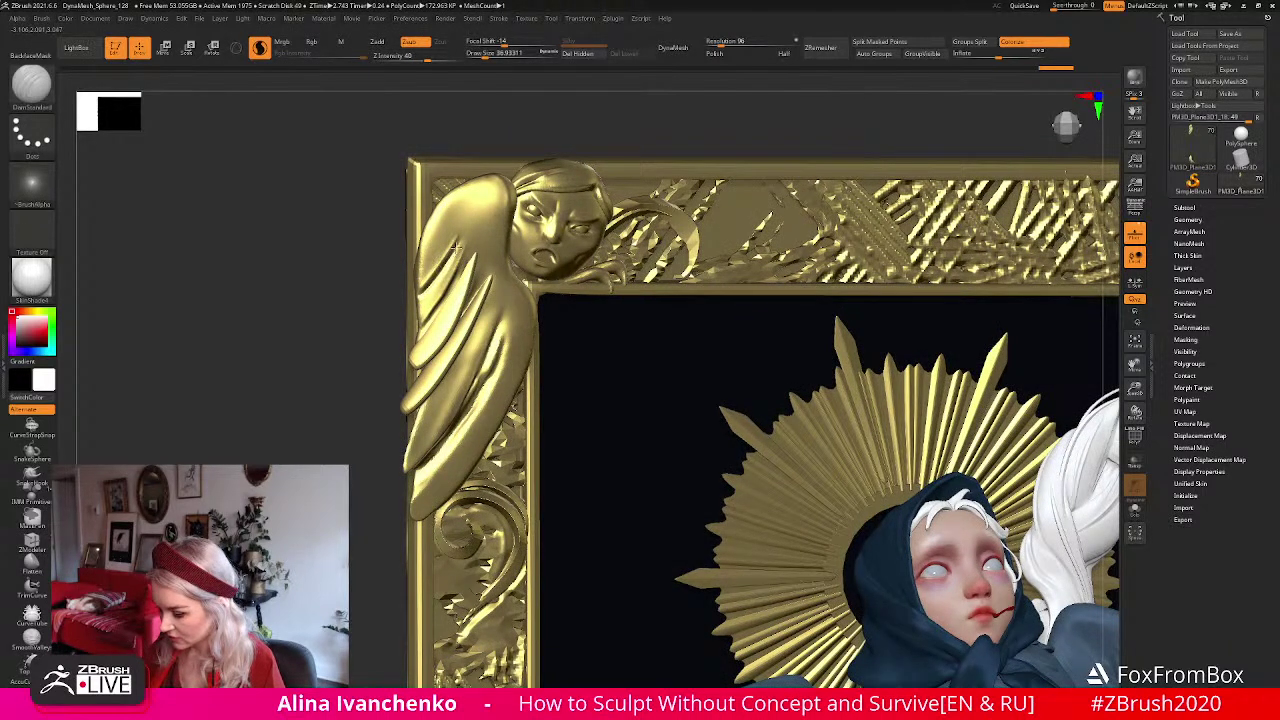
pyautogui.press('shift')
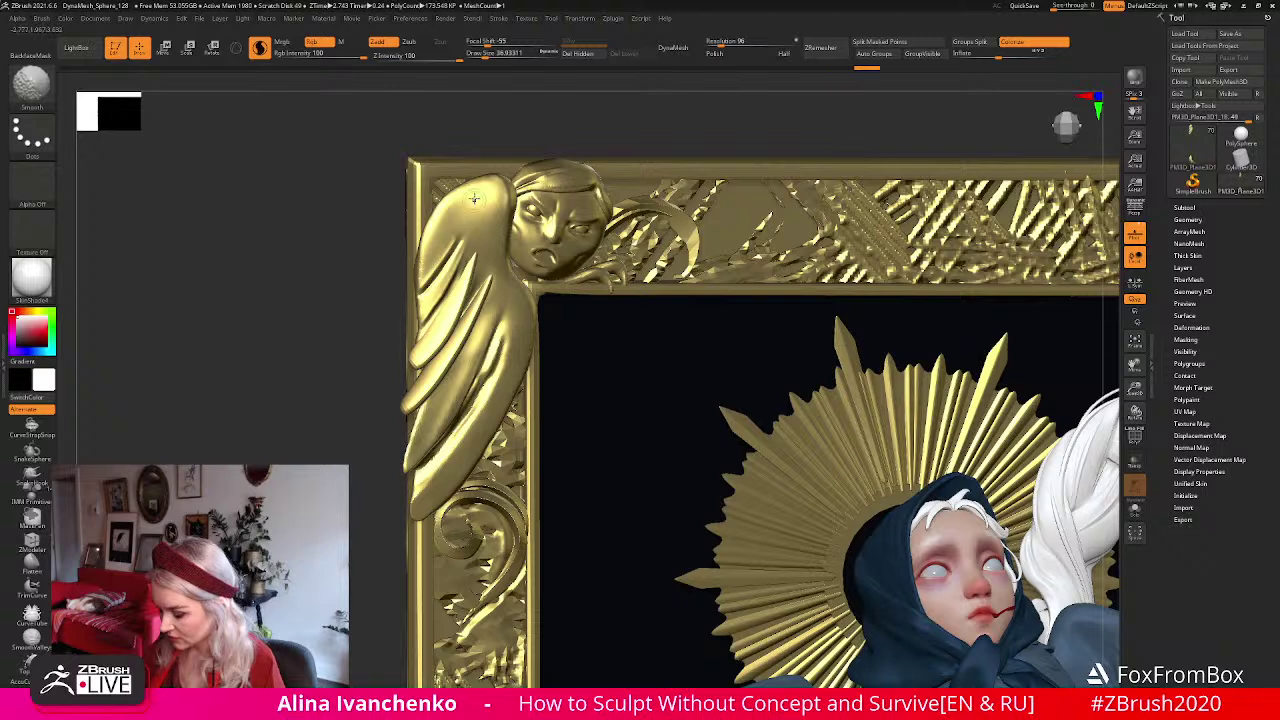
pyautogui.moveTo(507, 125); pyautogui.dragTo(500, 140, button='right')
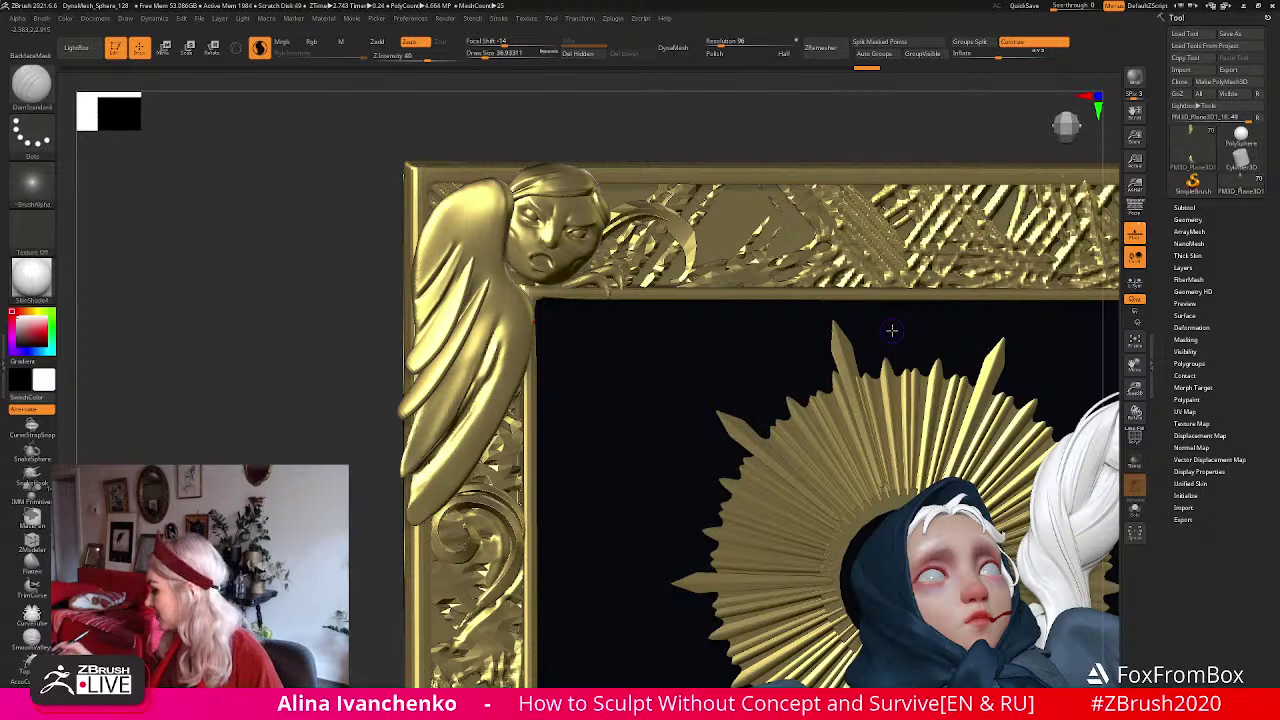
# Examine the full framed composition, selecting the bird's body and the woman's face to inspect them in the subtool list.
pyautogui.moveTo(1135, 388); pyautogui.dragTo(907, 306)
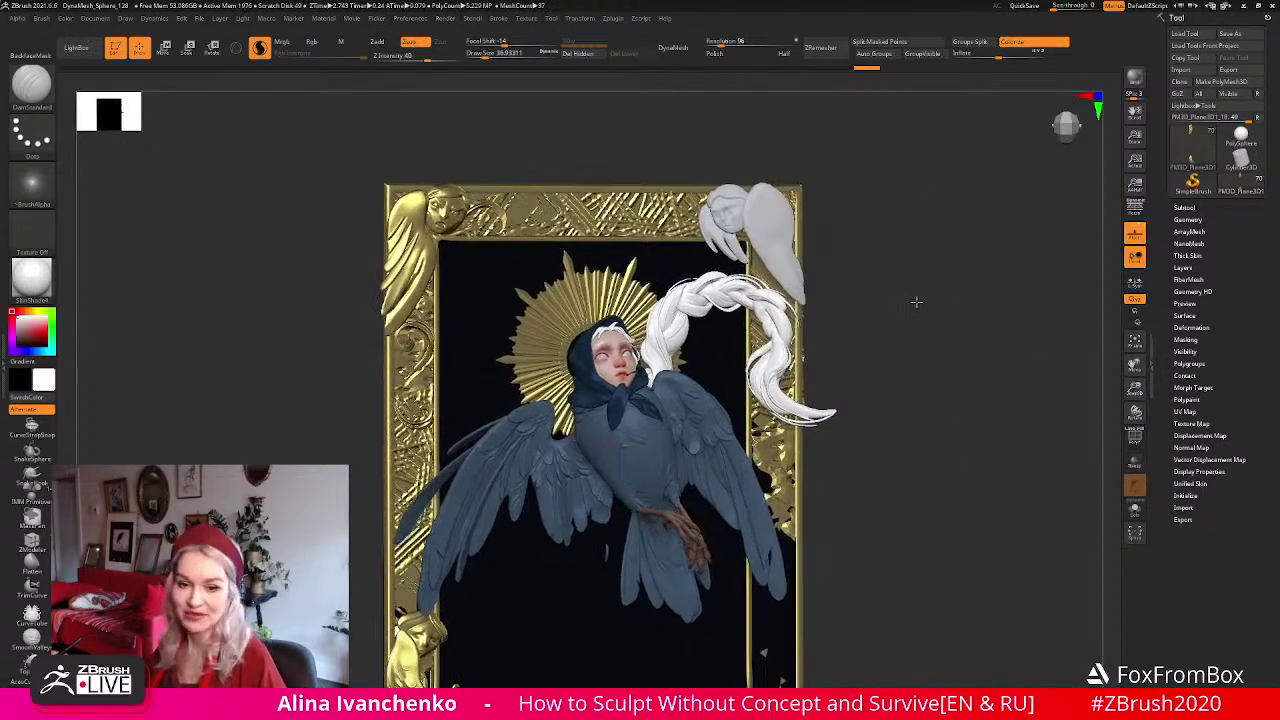
pyautogui.keyDown('alt'); pyautogui.click(645, 437); pyautogui.keyUp('alt')
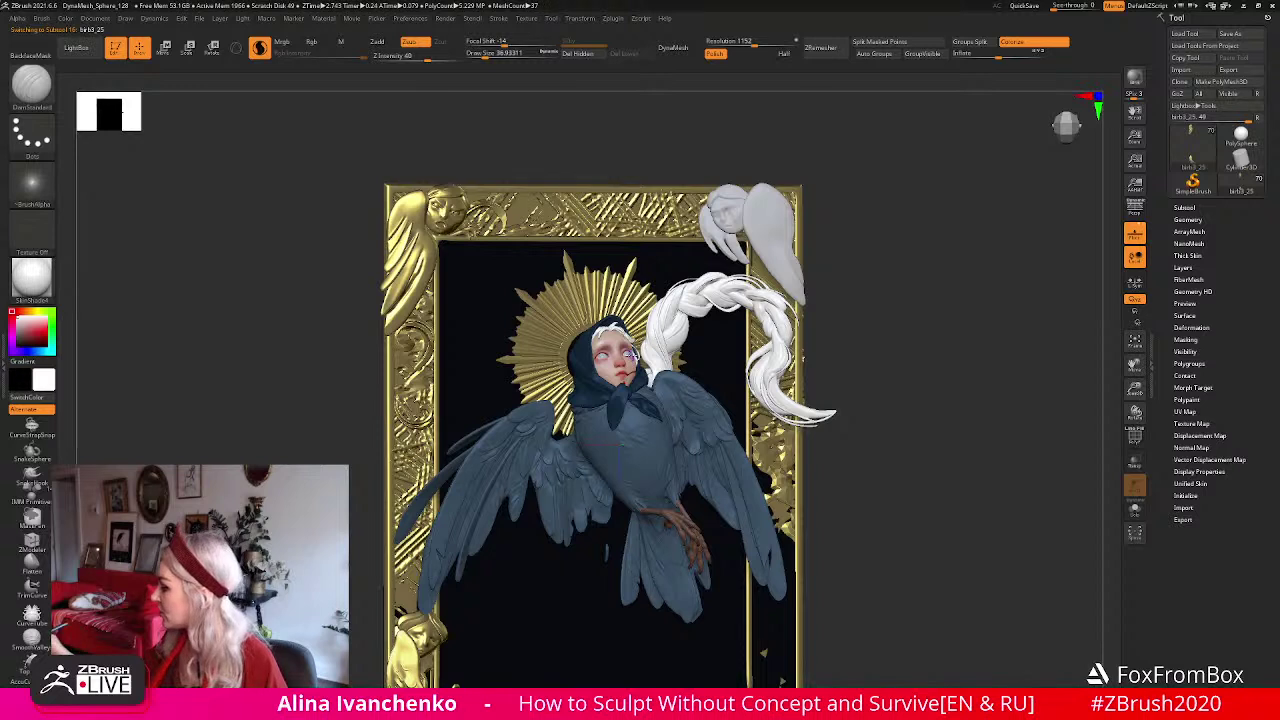
pyautogui.click(1184, 208)
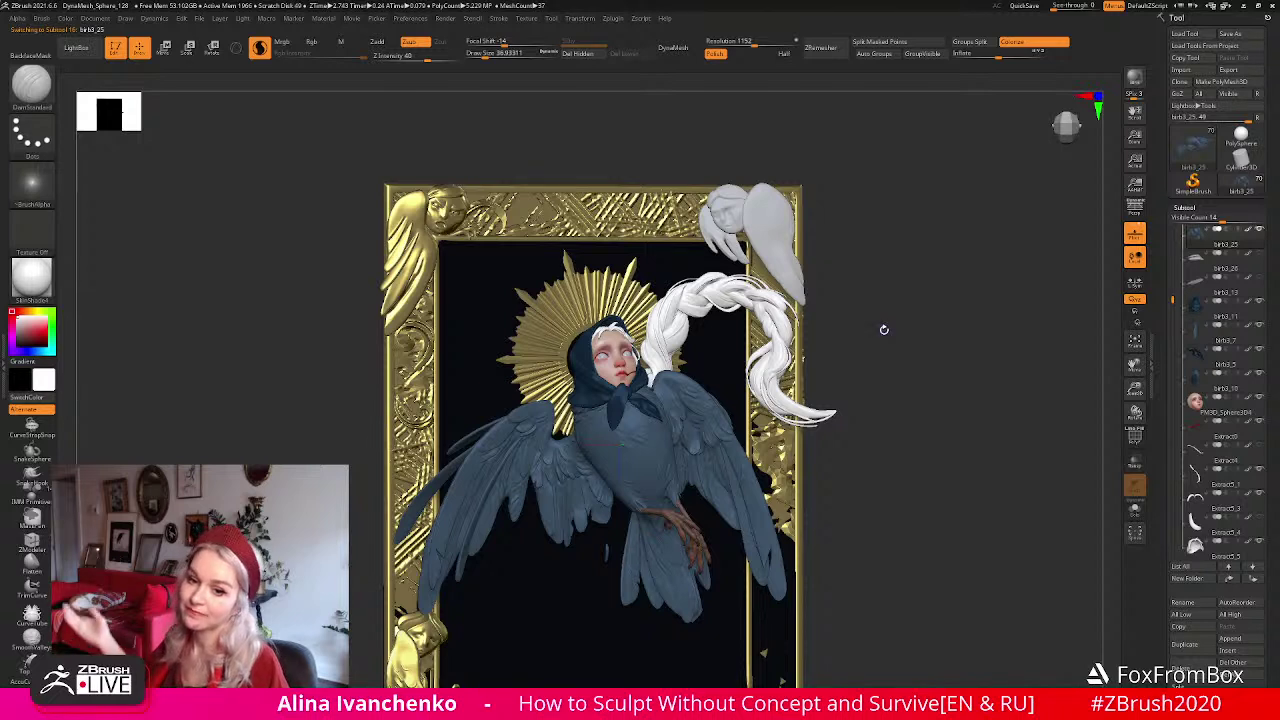
pyautogui.keyDown('alt'); pyautogui.click(609, 370); pyautogui.keyUp('alt')
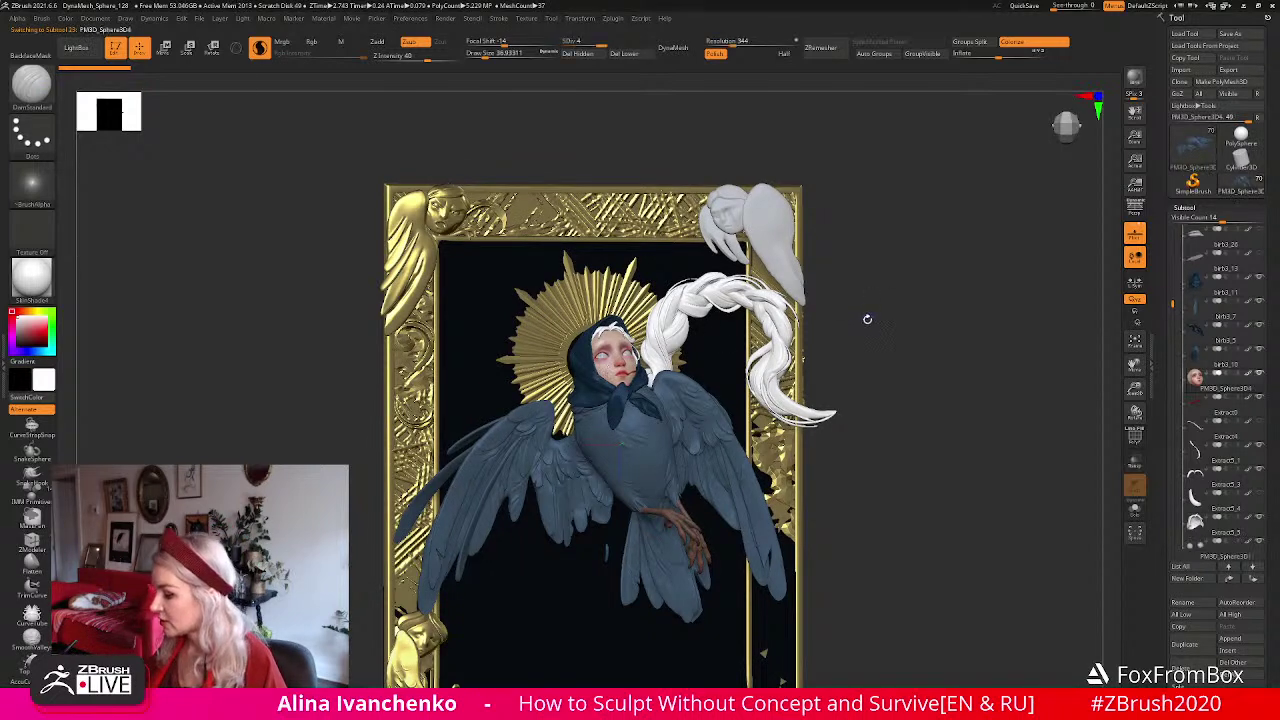
pyautogui.moveTo(868, 318); pyautogui.dragTo(865, 303)
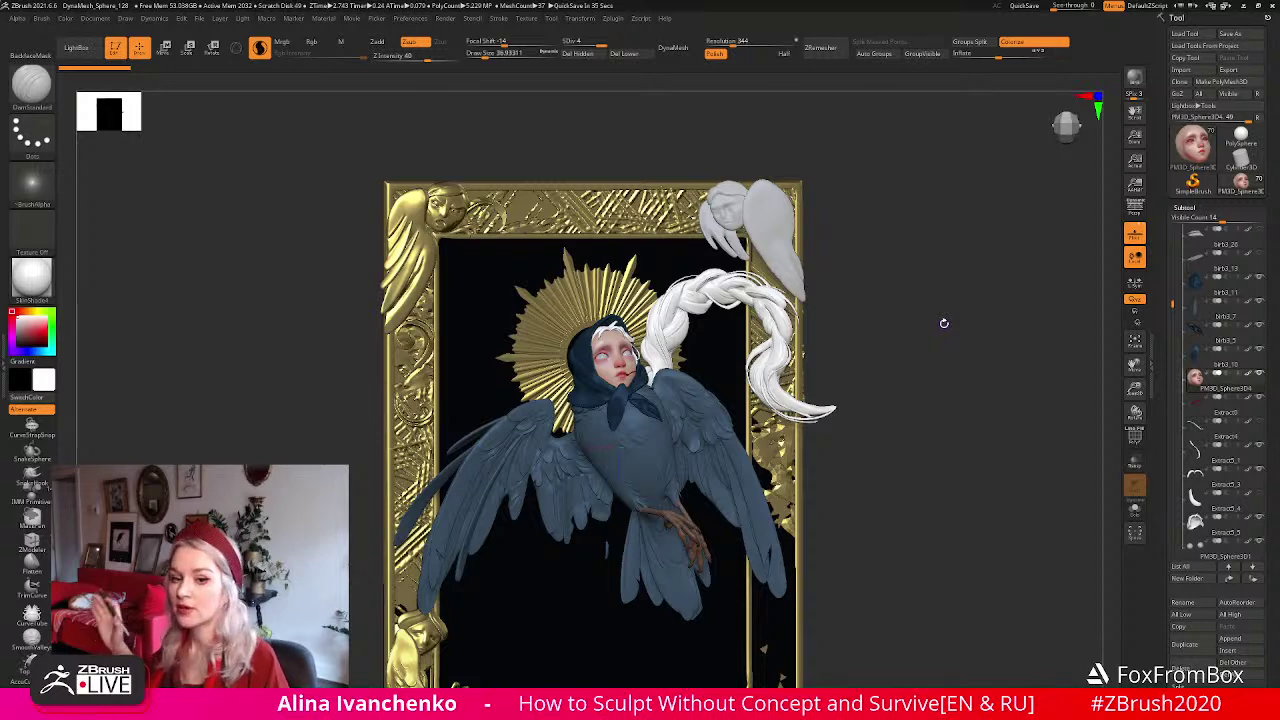
pyautogui.moveTo(943, 323); pyautogui.dragTo(953, 417)
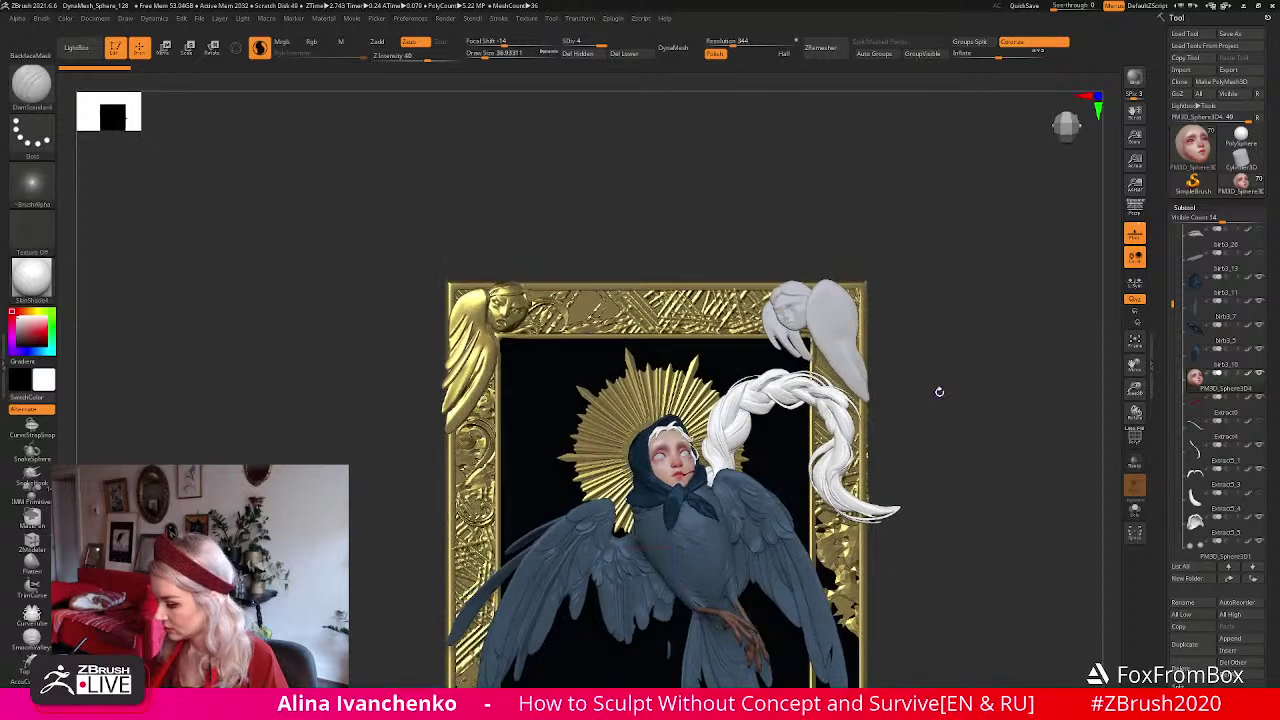
pyautogui.moveTo(1135, 388); pyautogui.dragTo(1137, 398)
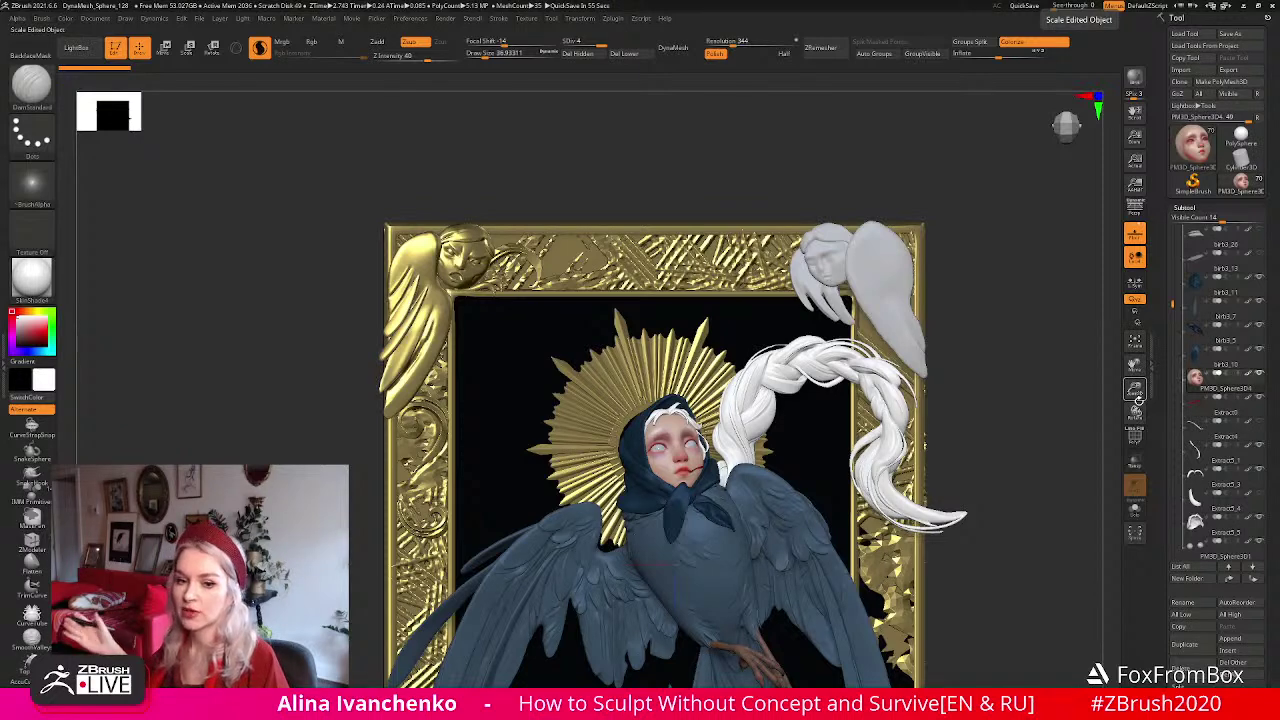
# Isolate the gold wing's subtool and mask everything except the short feather tip on its outer edge.
pyautogui.moveTo(519, 163)
pyautogui.keyDown('alt'); pyautogui.mouseDown()
pyautogui.moveTo(534, 177)
pyautogui.moveTo(565, 169)
pyautogui.moveTo(563, 157)
pyautogui.moveTo(533, 183)
pyautogui.moveTo(549, 189)
pyautogui.moveTo(510, 195)
pyautogui.mouseUp(); pyautogui.keyUp('alt')
pyautogui.keyDown('alt'); pyautogui.click(535, 190); pyautogui.keyUp('alt')
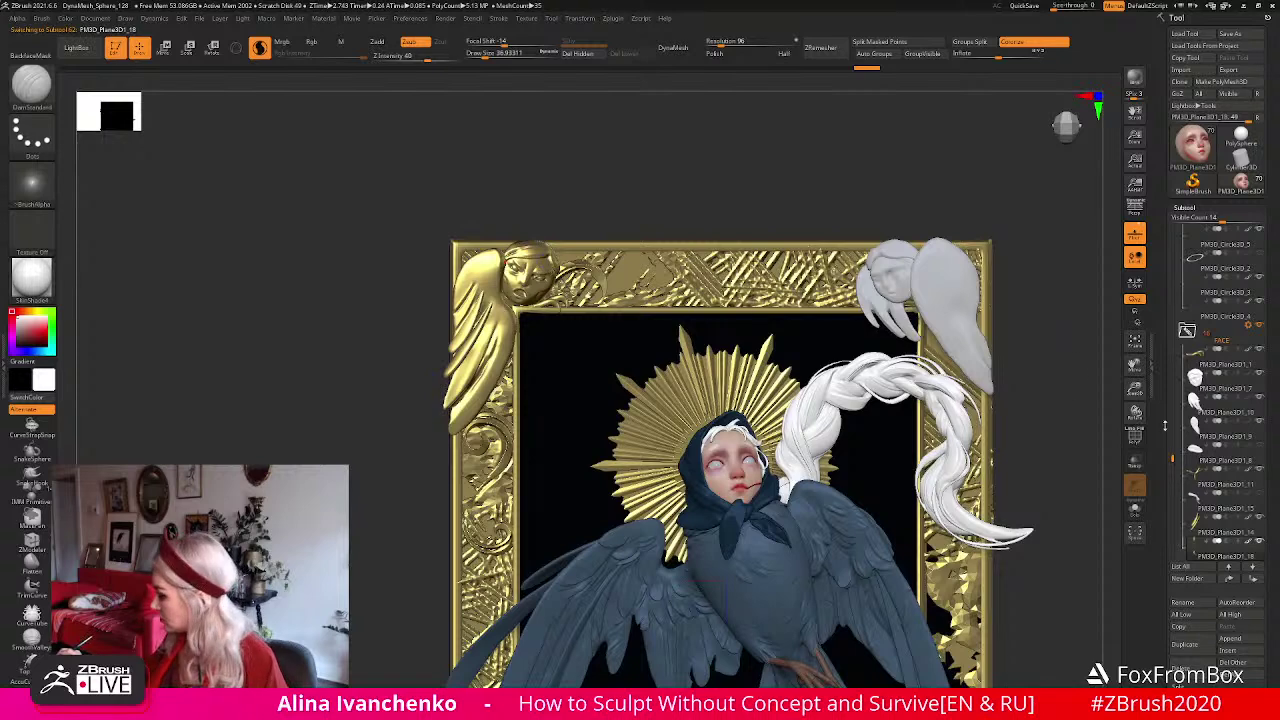
pyautogui.moveTo(1135, 389); pyautogui.dragTo(1120, 330)
pyautogui.moveTo(1135, 389); pyautogui.dragTo(1140, 445)
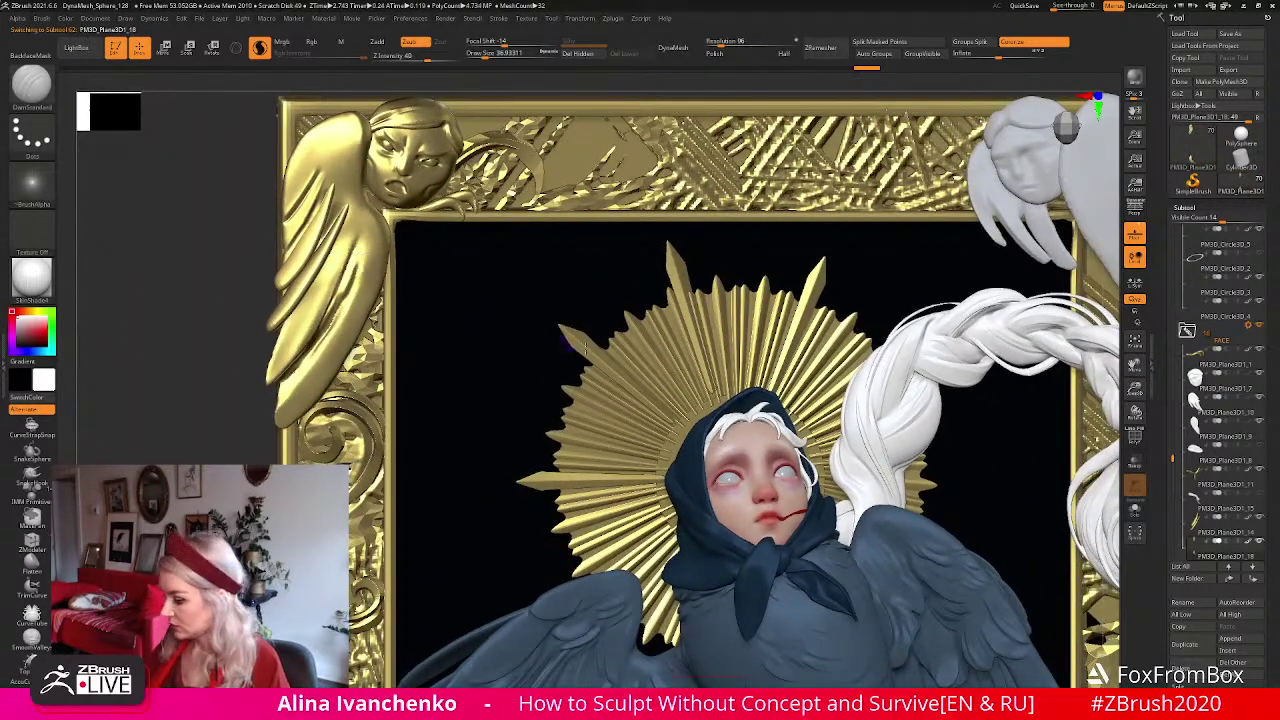
pyautogui.click(1134, 509)
pyautogui.moveTo(500, 297)
pyautogui.mouseDown()
pyautogui.moveTo(678, 388)
pyautogui.moveTo(629, 371)
pyautogui.moveTo(586, 294)
pyautogui.moveTo(600, 314)
pyautogui.moveTo(472, 370)
pyautogui.mouseUp()
pyautogui.press('ctrl')
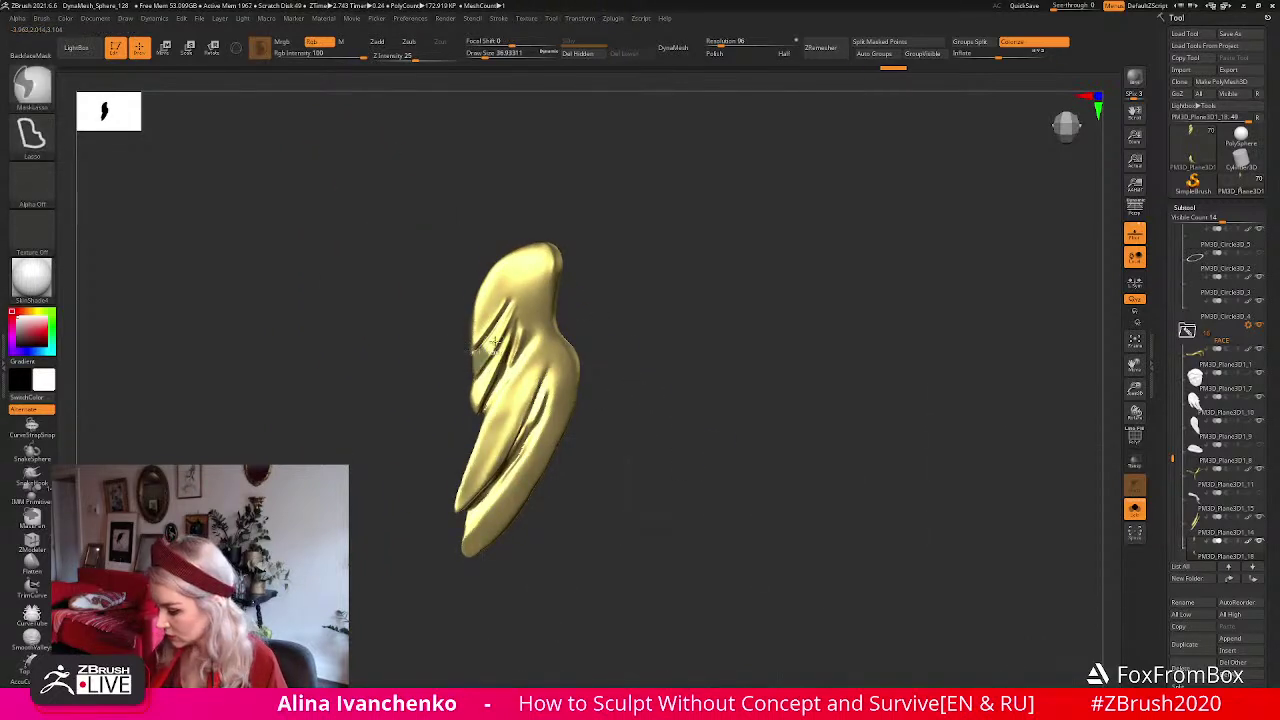
pyautogui.keyDown('ctrl'); pyautogui.click(608, 257); pyautogui.keyUp('ctrl')
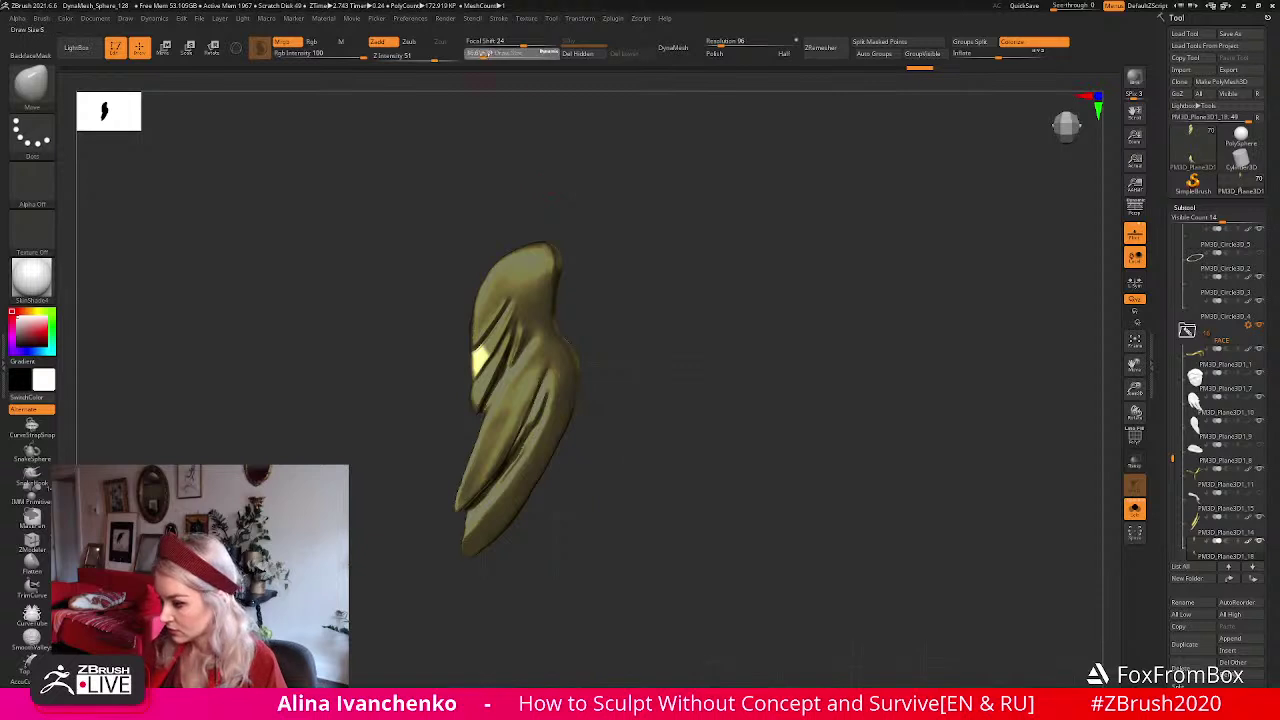
# Extend the unmasked feather tip with the Move brush at draw size about 62, clear the mask and undo the last strokes.
pyautogui.moveTo(476, 362); pyautogui.dragTo(466, 374)
pyautogui.moveTo(625, 268)
pyautogui.mouseDown()
pyautogui.moveTo(655, 252)
pyautogui.moveTo(640, 306)
pyautogui.mouseUp()
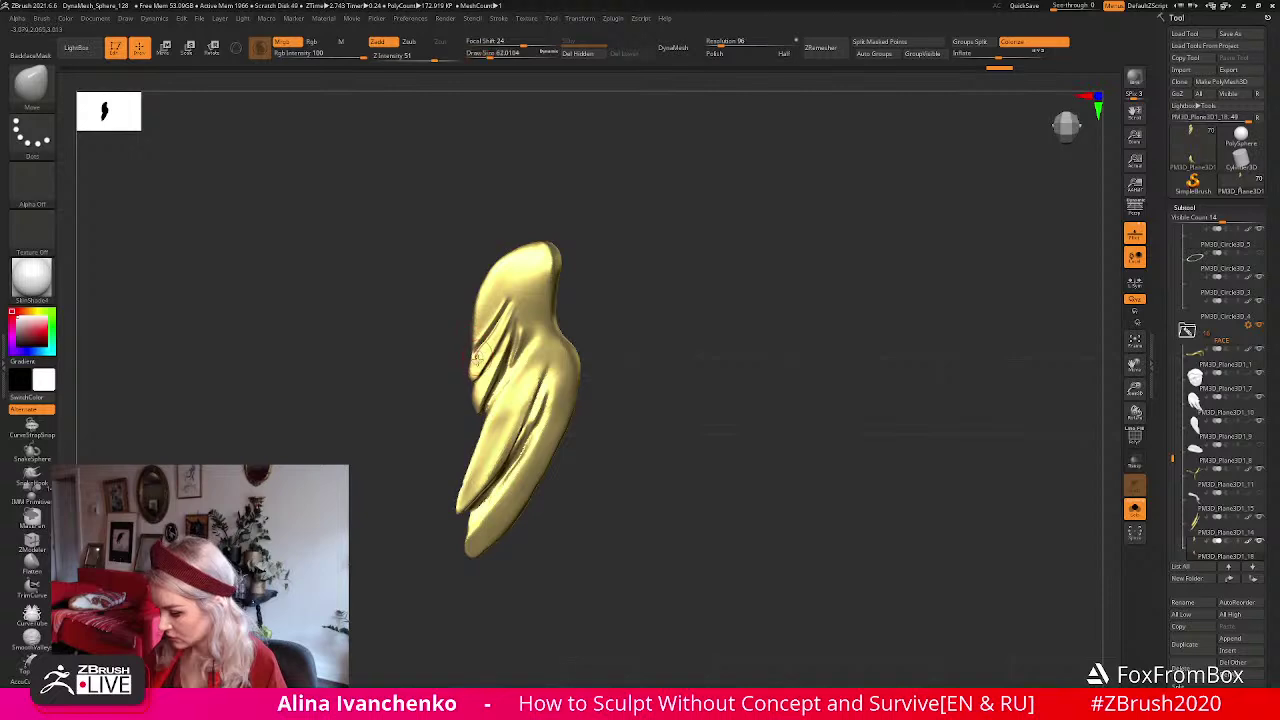
pyautogui.moveTo(486, 367); pyautogui.dragTo(491, 356)
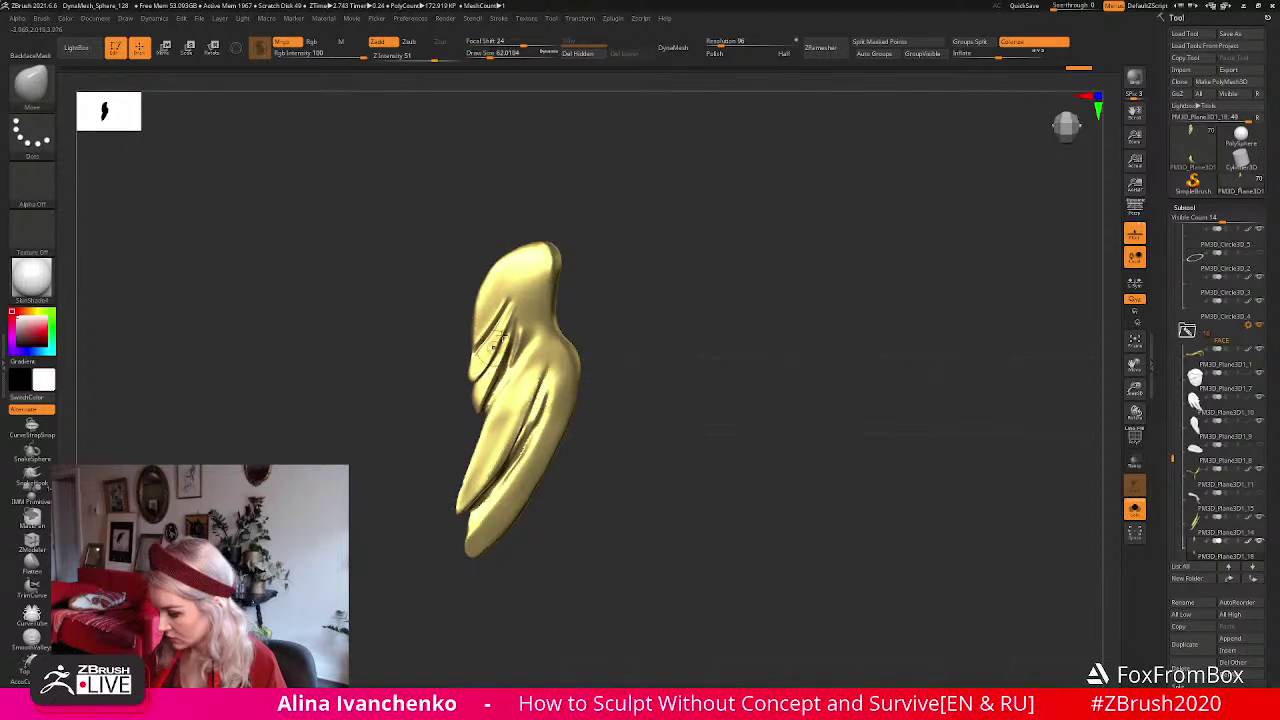
pyautogui.hotkey('ctrl', 'z')
pyautogui.hotkey('ctrl', 'z')
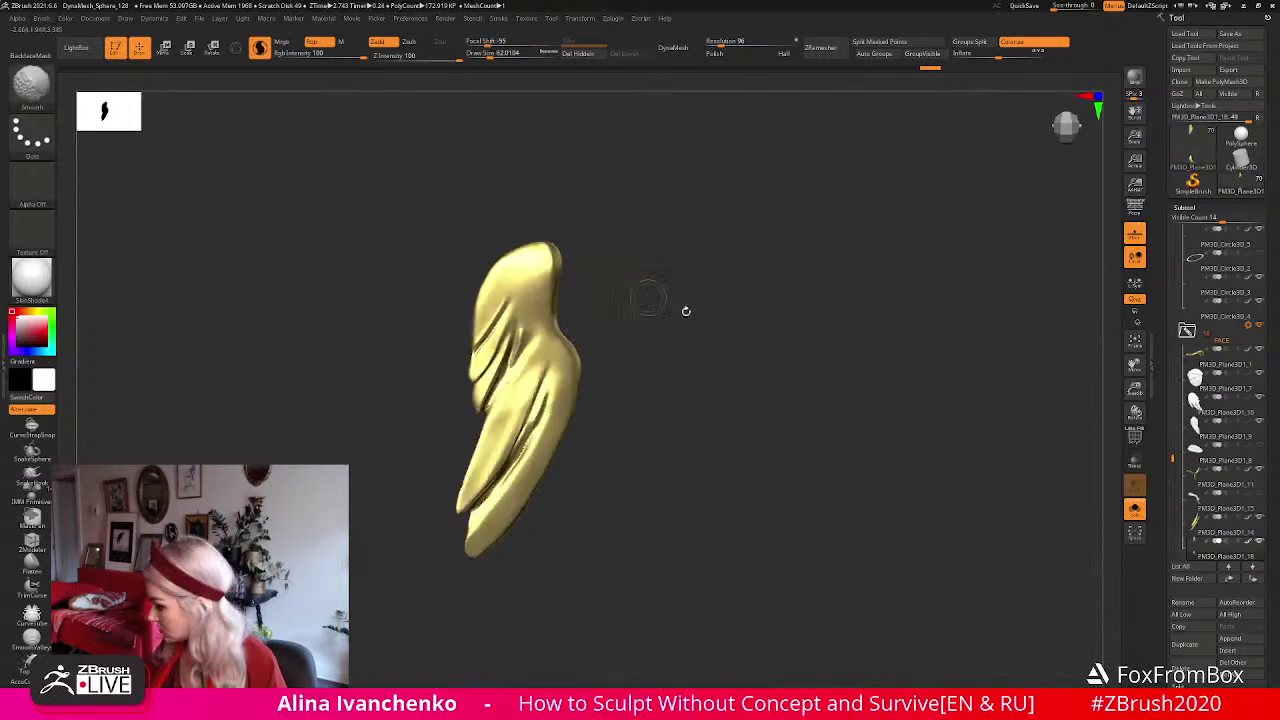
# Show the whole sculpture again and select the wing's separate tube feathers with their polyframe displayed.
pyautogui.click(1135, 509)
pyautogui.keyDown('ctrl'); pyautogui.moveTo(930, 400); pyautogui.dragTo(902, 253, button='right'); pyautogui.keyUp('ctrl')
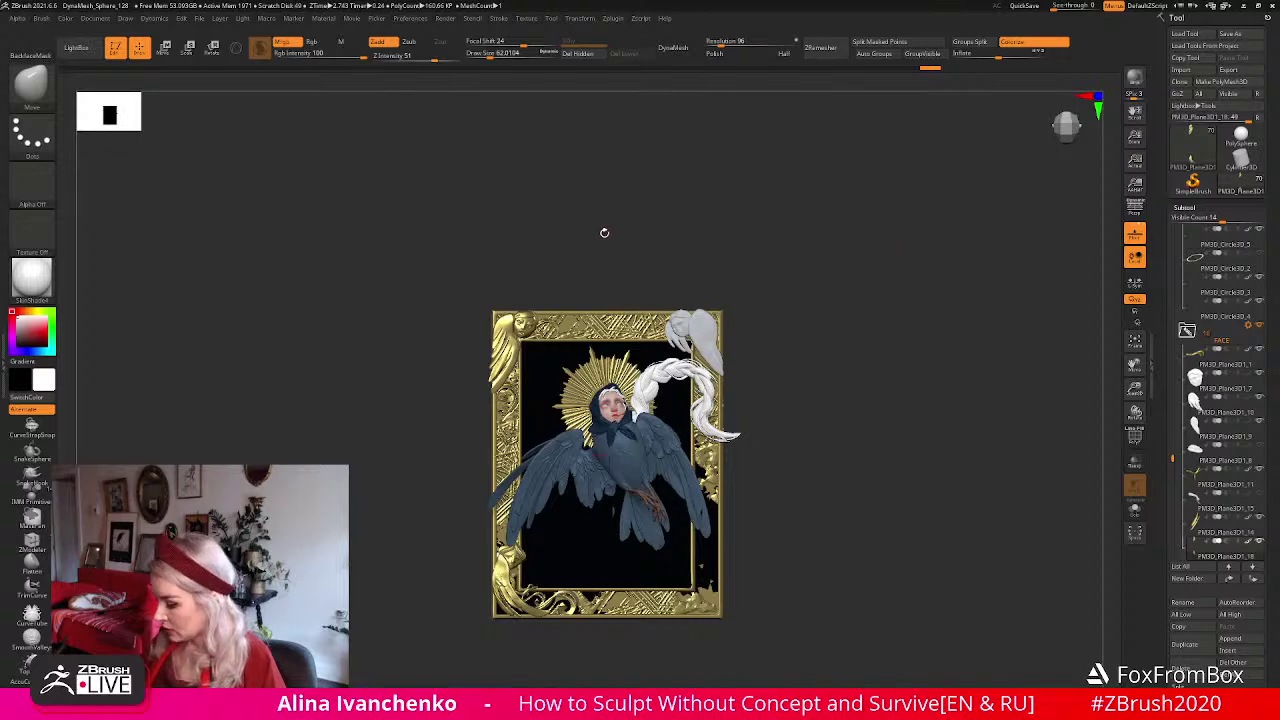
pyautogui.moveTo(1135, 388)
pyautogui.mouseDown()
pyautogui.moveTo(1107, 444)
pyautogui.moveTo(745, 378)
pyautogui.mouseUp()
pyautogui.keyDown('alt'); pyautogui.click(498, 412); pyautogui.keyUp('alt')
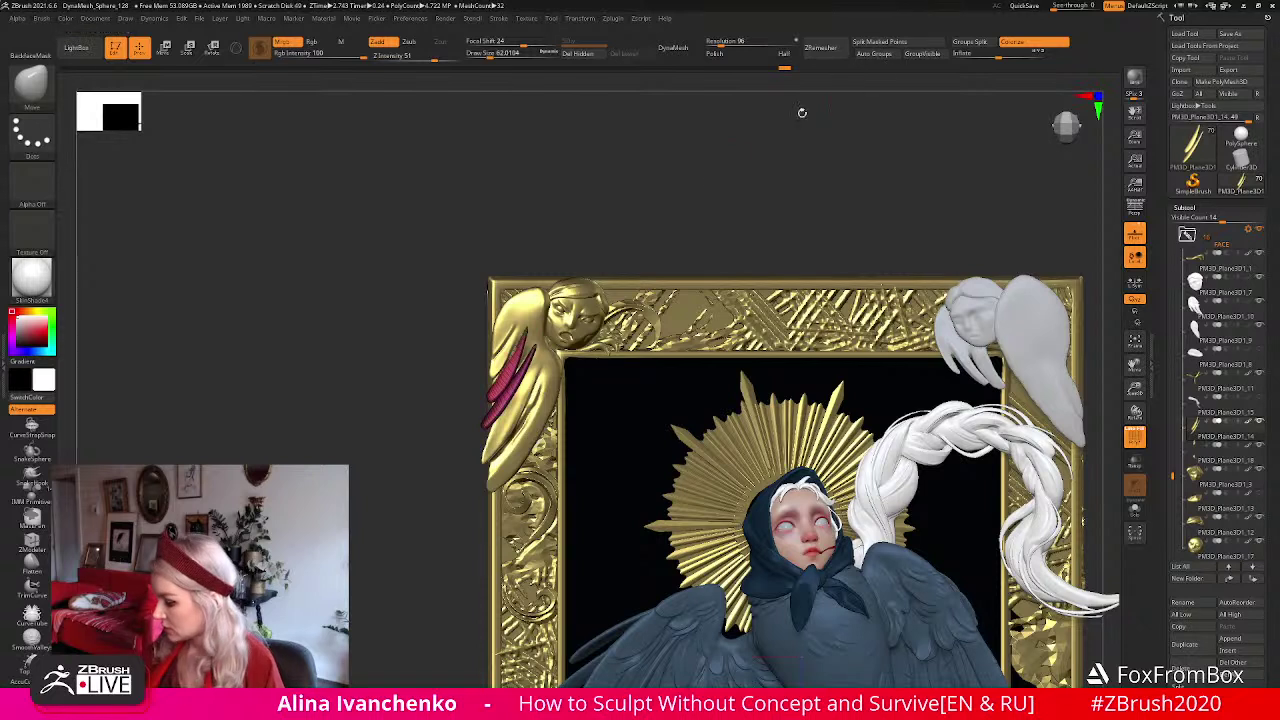
pyautogui.press('ctrl')
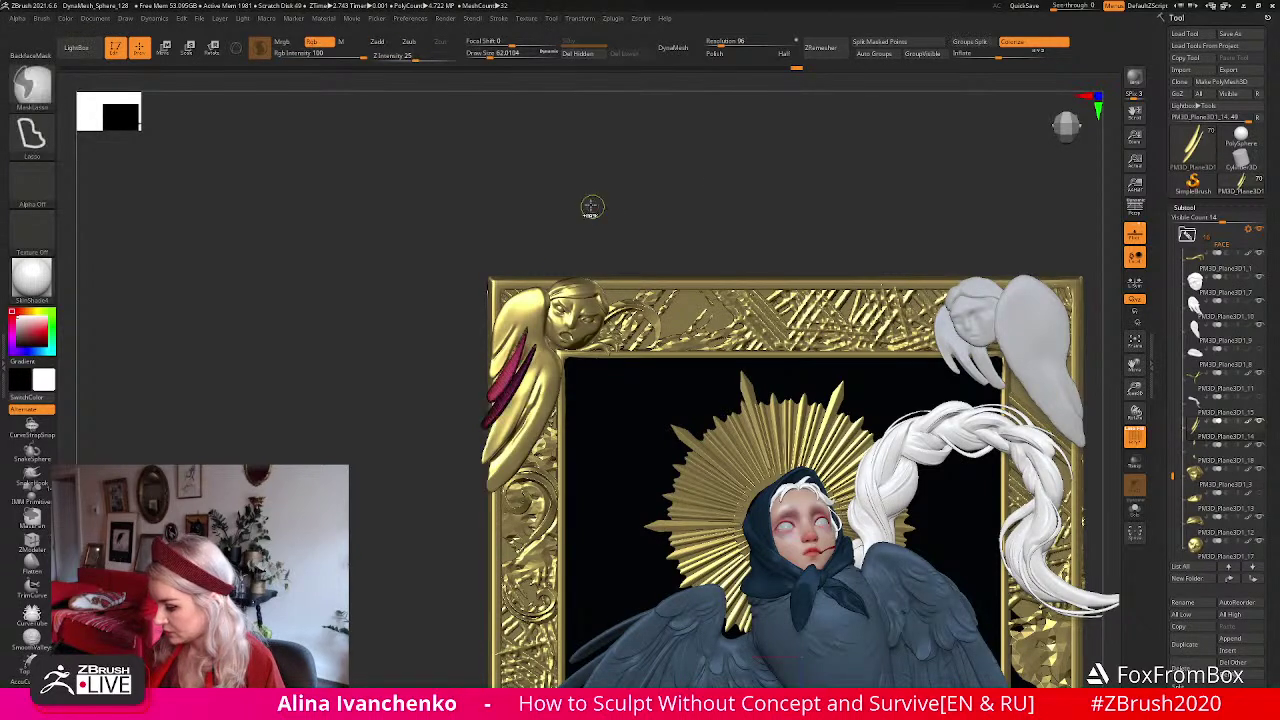
# Rotate the outer feathers of the gold angel's wing with a Transpose line, hide the polyframe and return to draw mode.
pyautogui.click(212, 47)
pyautogui.moveTo(472, 440); pyautogui.dragTo(479, 412)
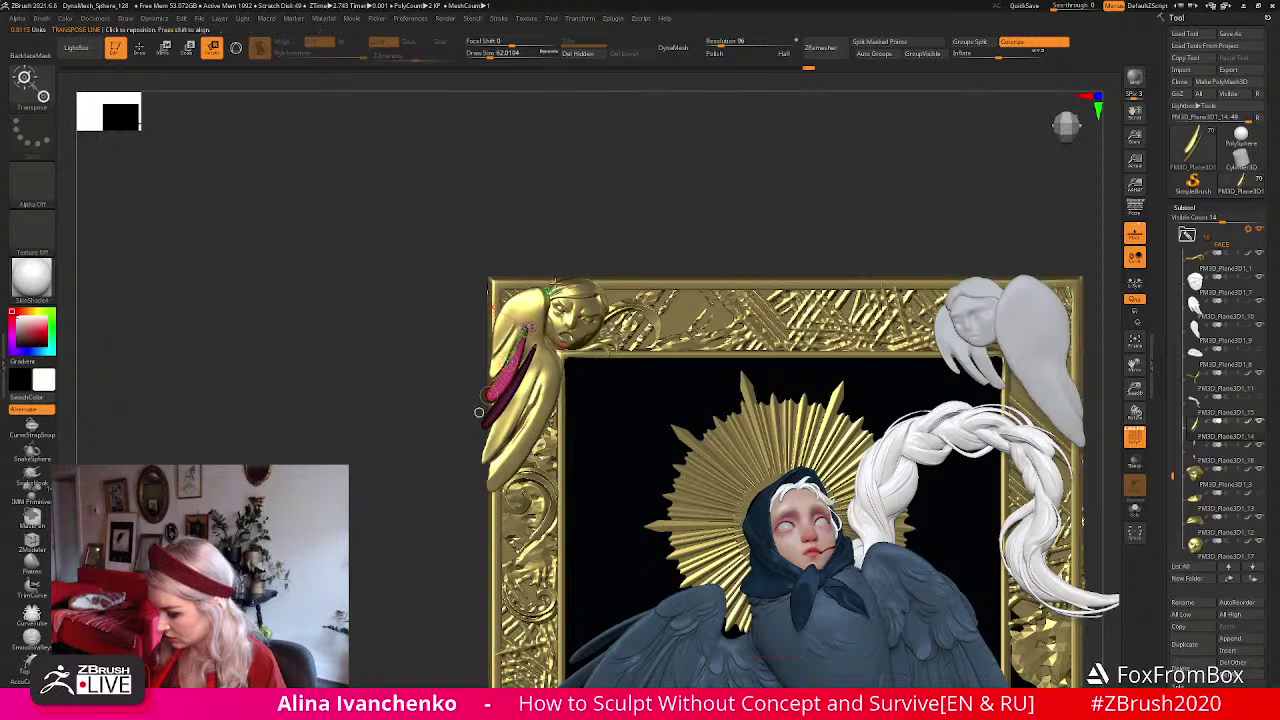
pyautogui.click(1134, 438)
pyautogui.moveTo(611, 209); pyautogui.dragTo(522, 222)
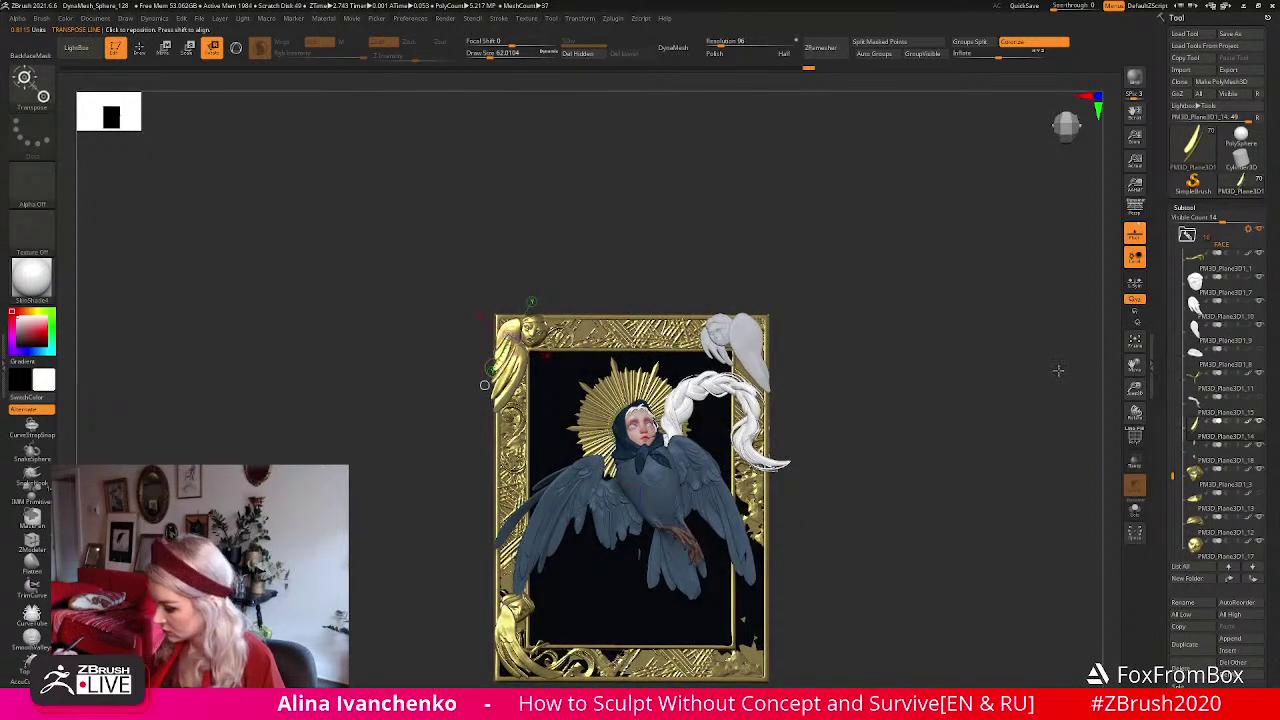
pyautogui.press('q')
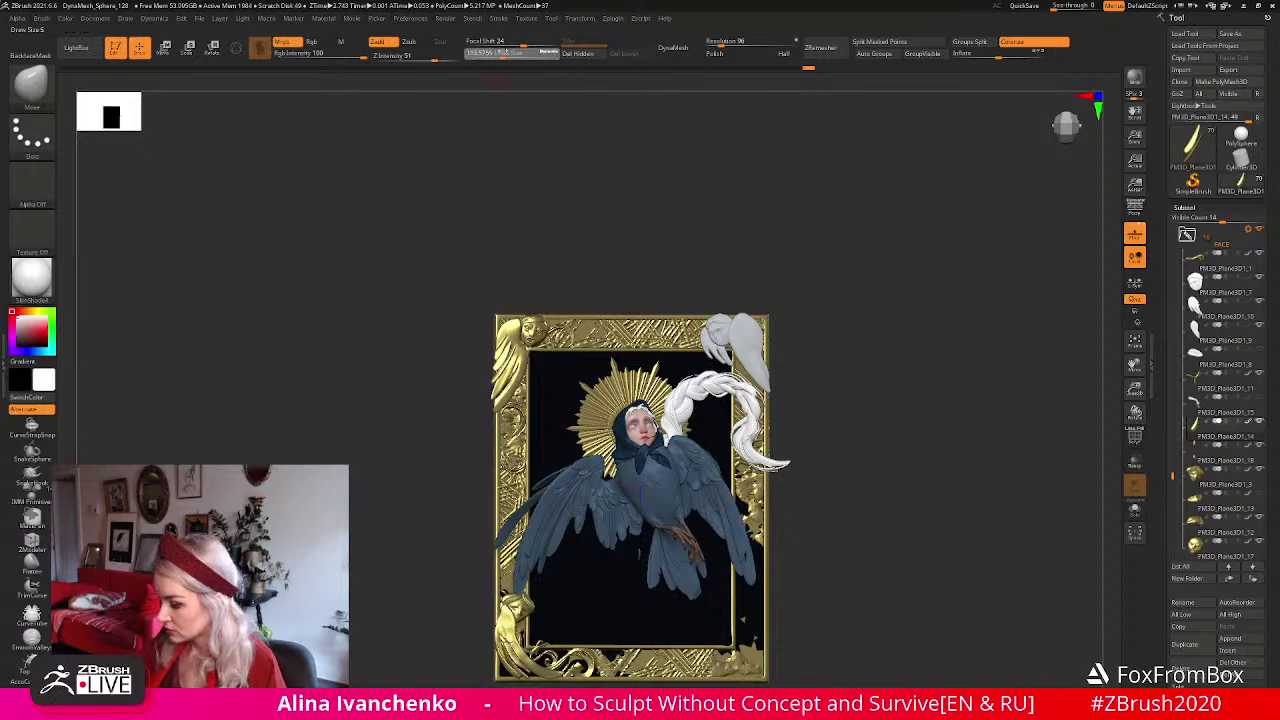
# Inspect the upper frame from several angles and render a best-quality preview of the whole framed figure.
pyautogui.moveTo(1136, 388); pyautogui.dragTo(1137, 438)
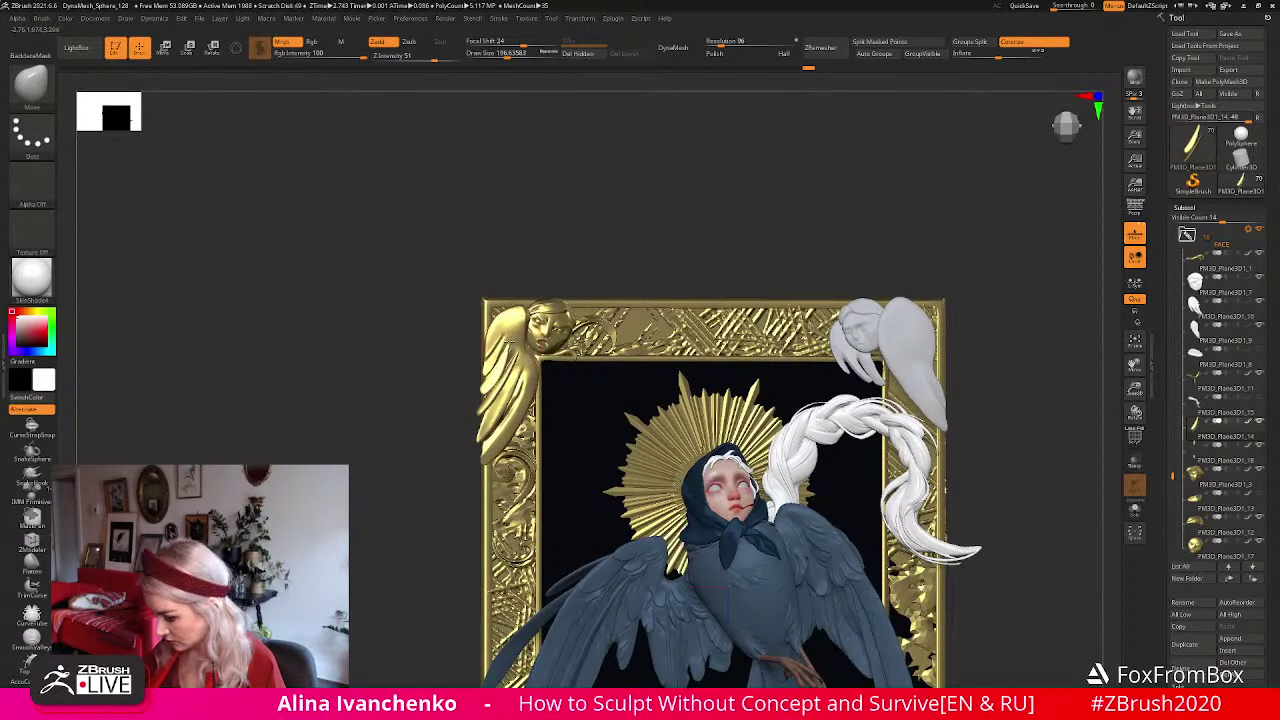
pyautogui.moveTo(583, 262); pyautogui.dragTo(519, 340)
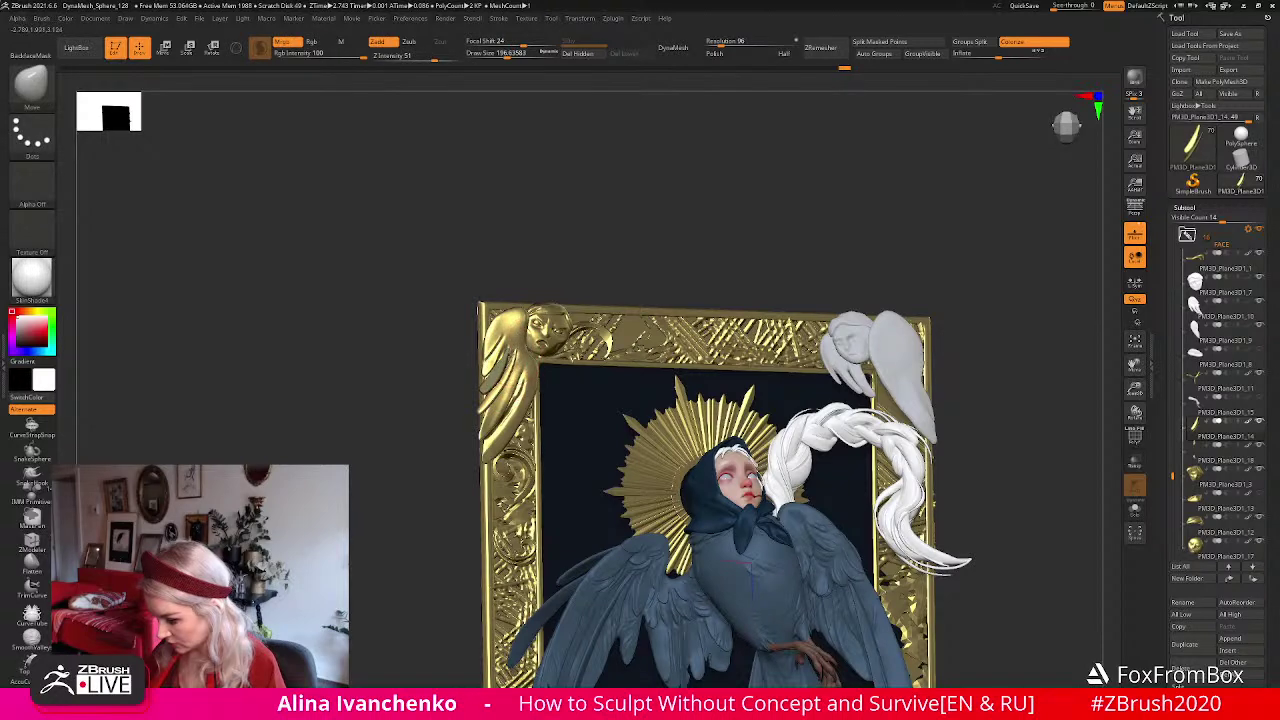
pyautogui.moveTo(629, 254); pyautogui.dragTo(671, 257)
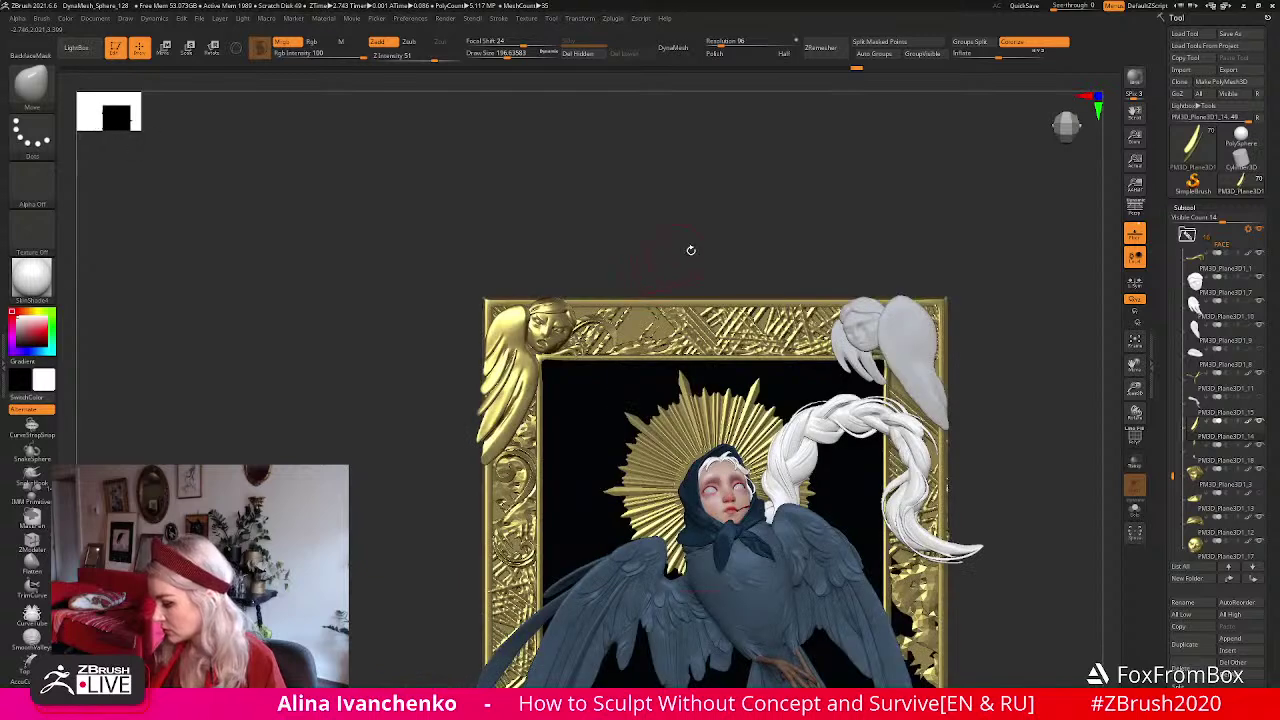
pyautogui.moveTo(1134, 410); pyautogui.dragTo(929, 249)
pyautogui.click(1135, 78)
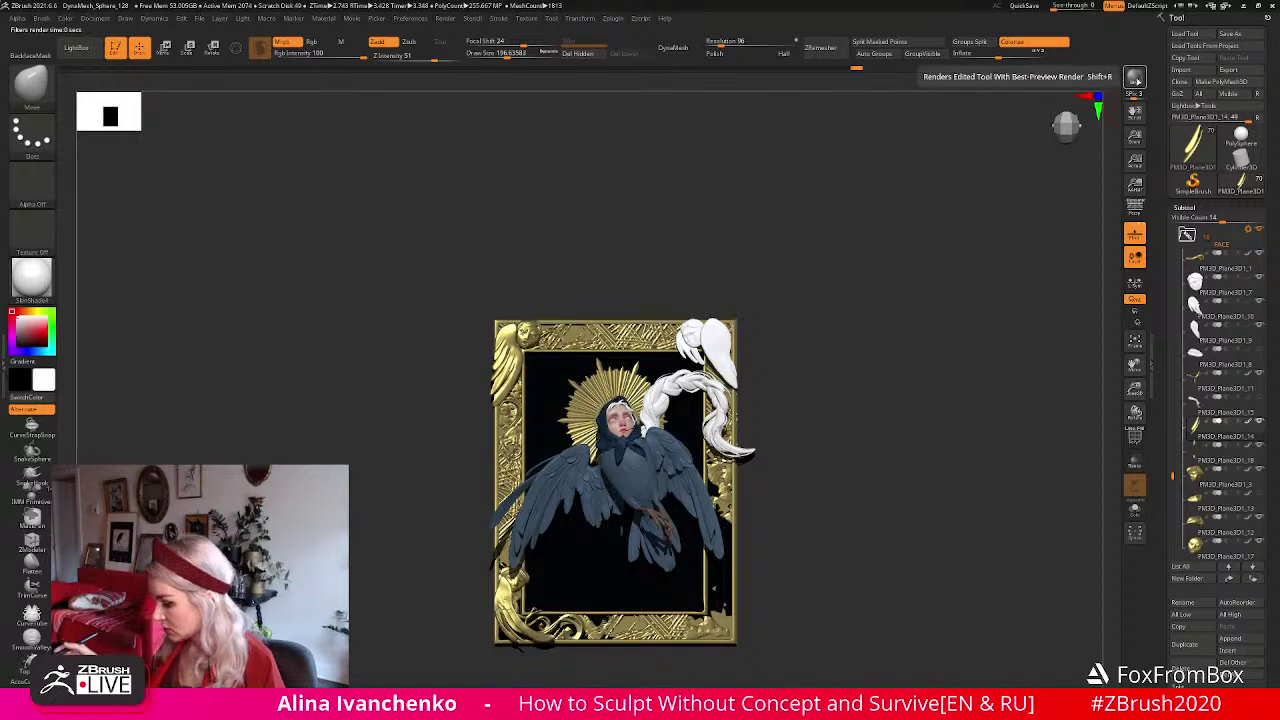
# Render a best-quality preview of a close view of the frame's upper half and its angel ornaments.
pyautogui.moveTo(1135, 392)
pyautogui.mouseDown()
pyautogui.moveTo(1020, 335)
pyautogui.moveTo(974, 210)
pyautogui.mouseUp()
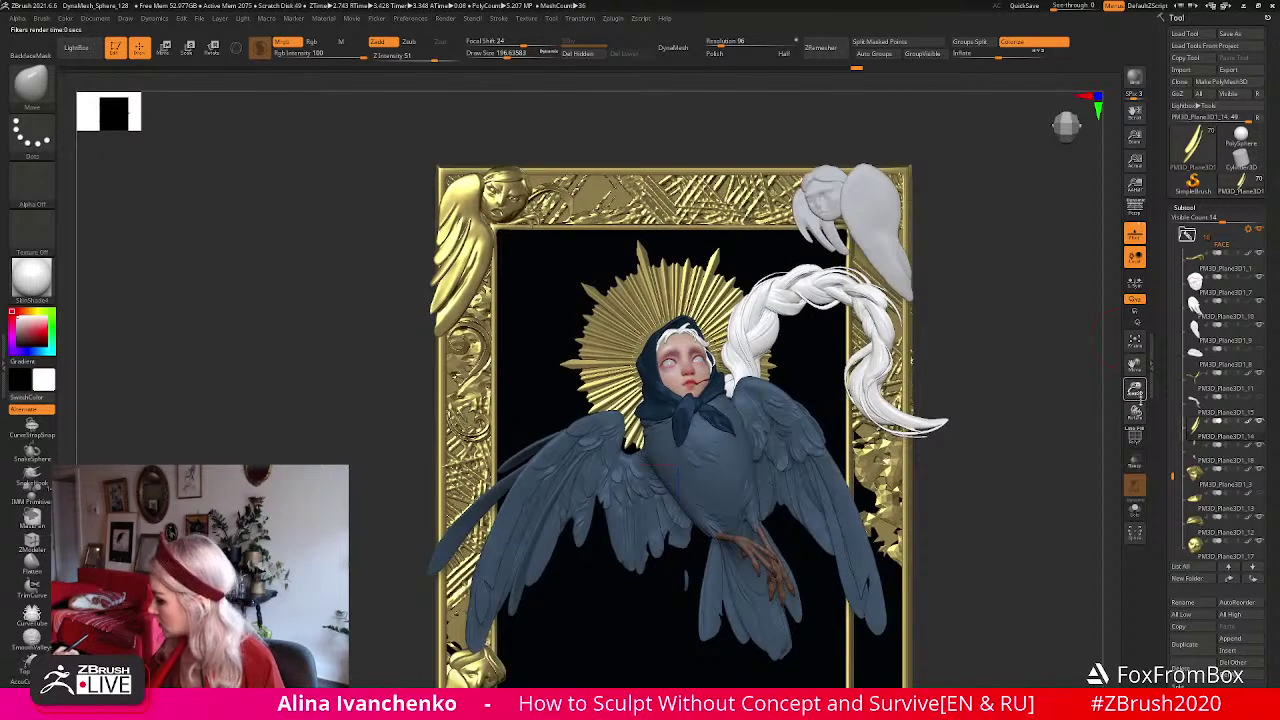
pyautogui.moveTo(1135, 390); pyautogui.dragTo(1096, 266)
pyautogui.click(1135, 77)
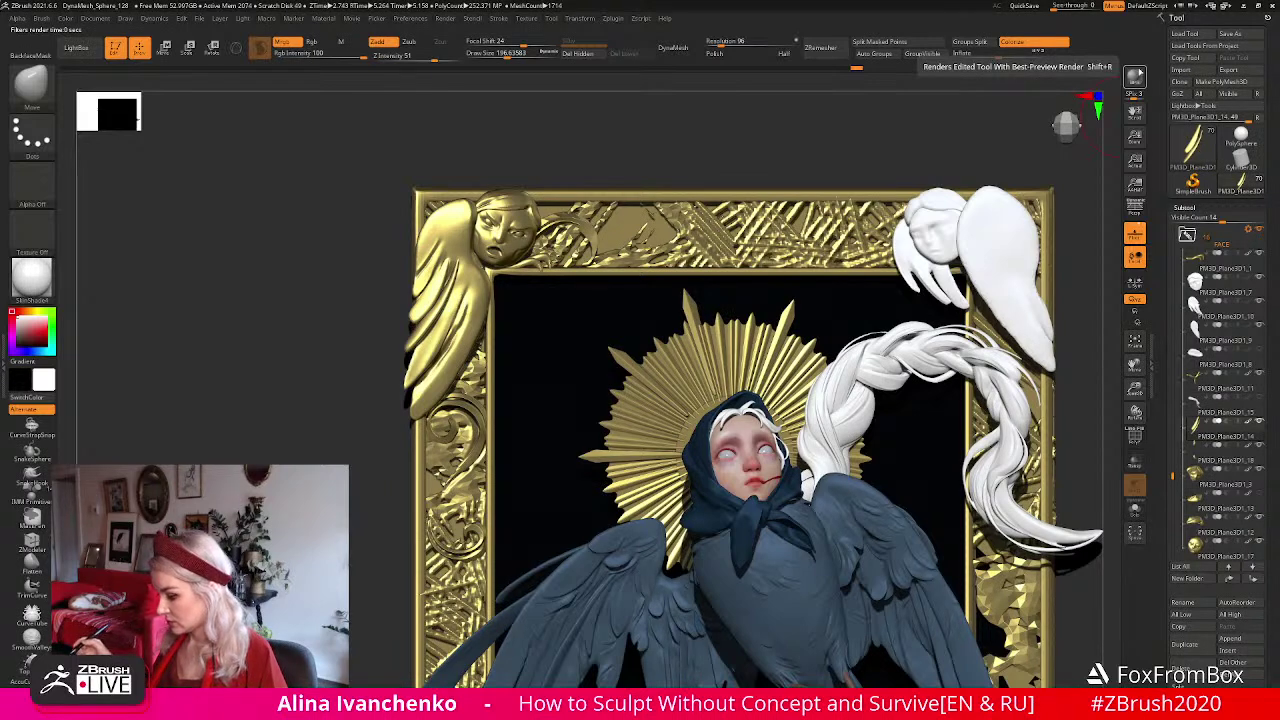
# Switch to the Planar brush for the gold wing and reduce its draw size to about 71.
pyautogui.moveTo(1135, 388); pyautogui.dragTo(1020, 341)
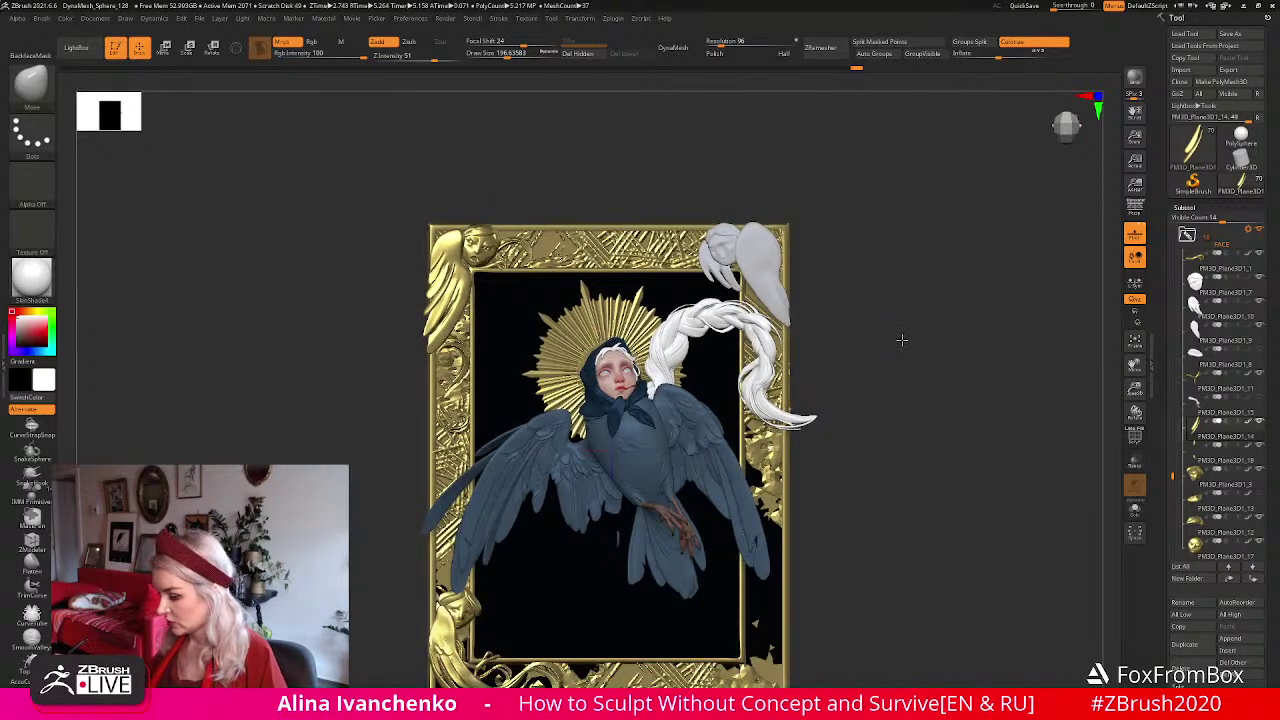
pyautogui.keyDown('alt'); pyautogui.moveTo(889, 357); pyautogui.dragTo(906, 380); pyautogui.keyUp('alt')
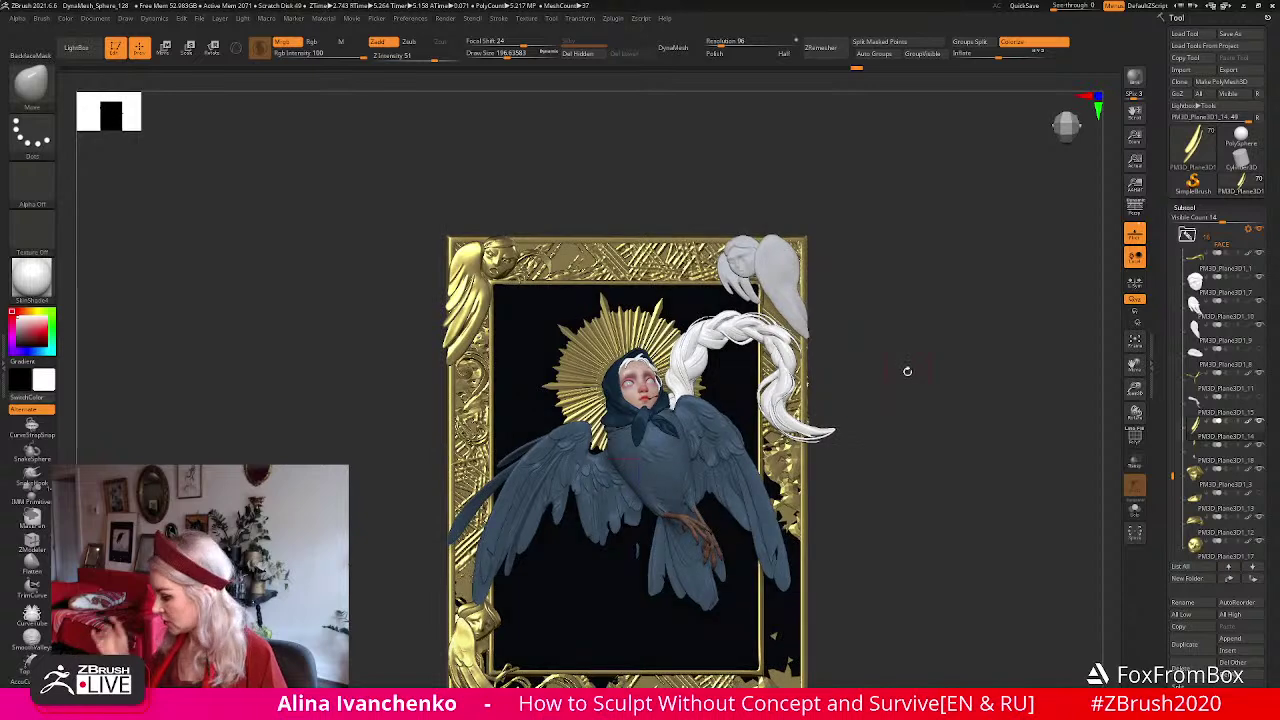
pyautogui.moveTo(1135, 389); pyautogui.dragTo(1098, 438)
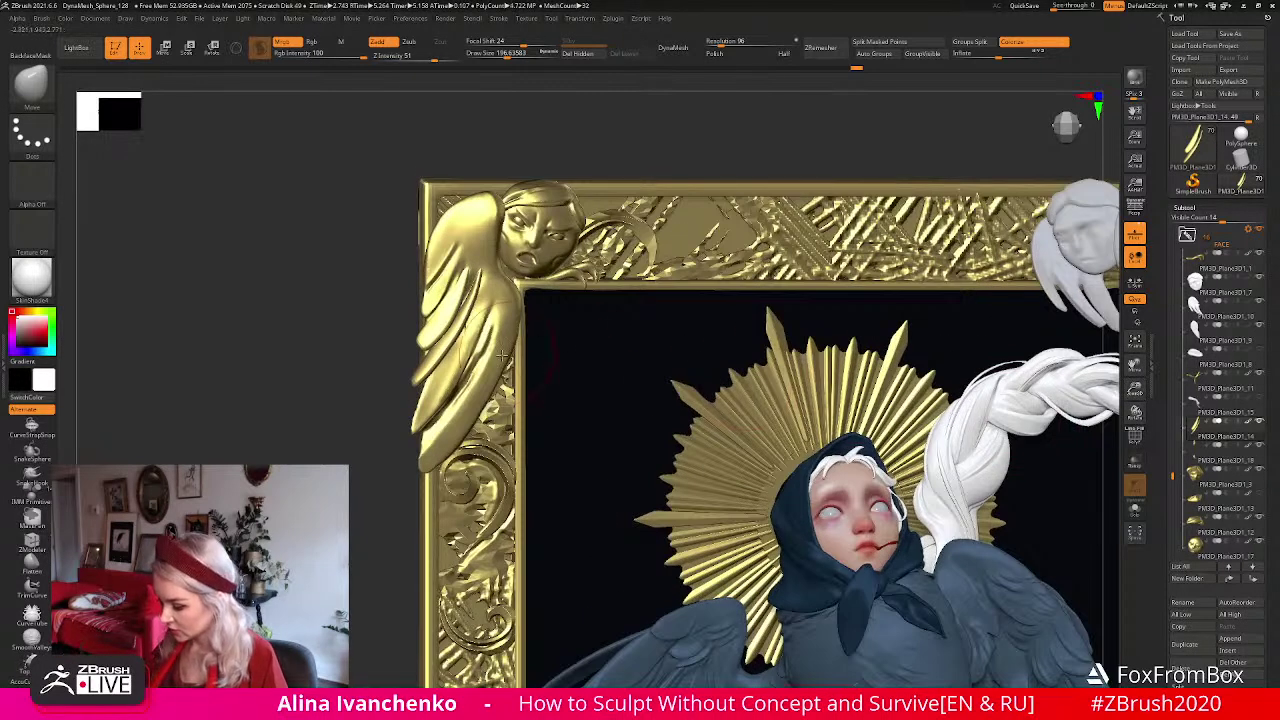
pyautogui.click(32, 556)
pyautogui.moveTo(500, 52); pyautogui.dragTo(506, 52)
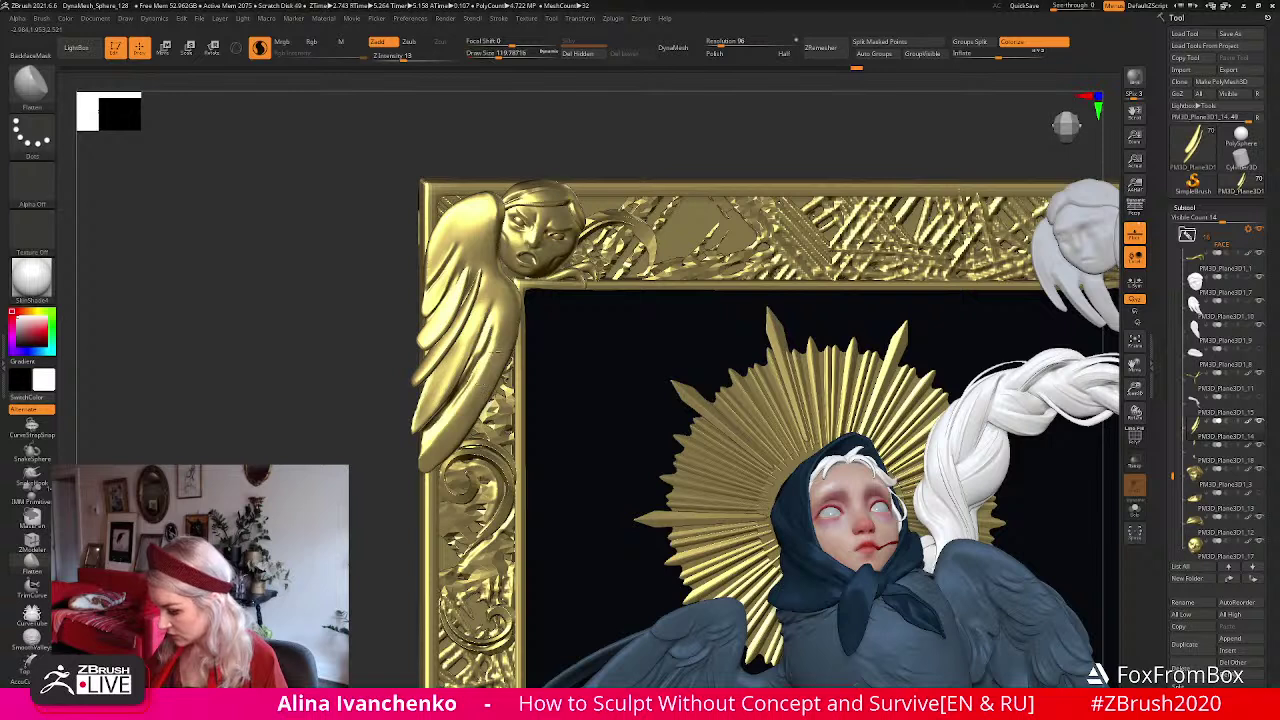
pyautogui.press('[')
pyautogui.press('[')
pyautogui.press('[')
pyautogui.press('[')
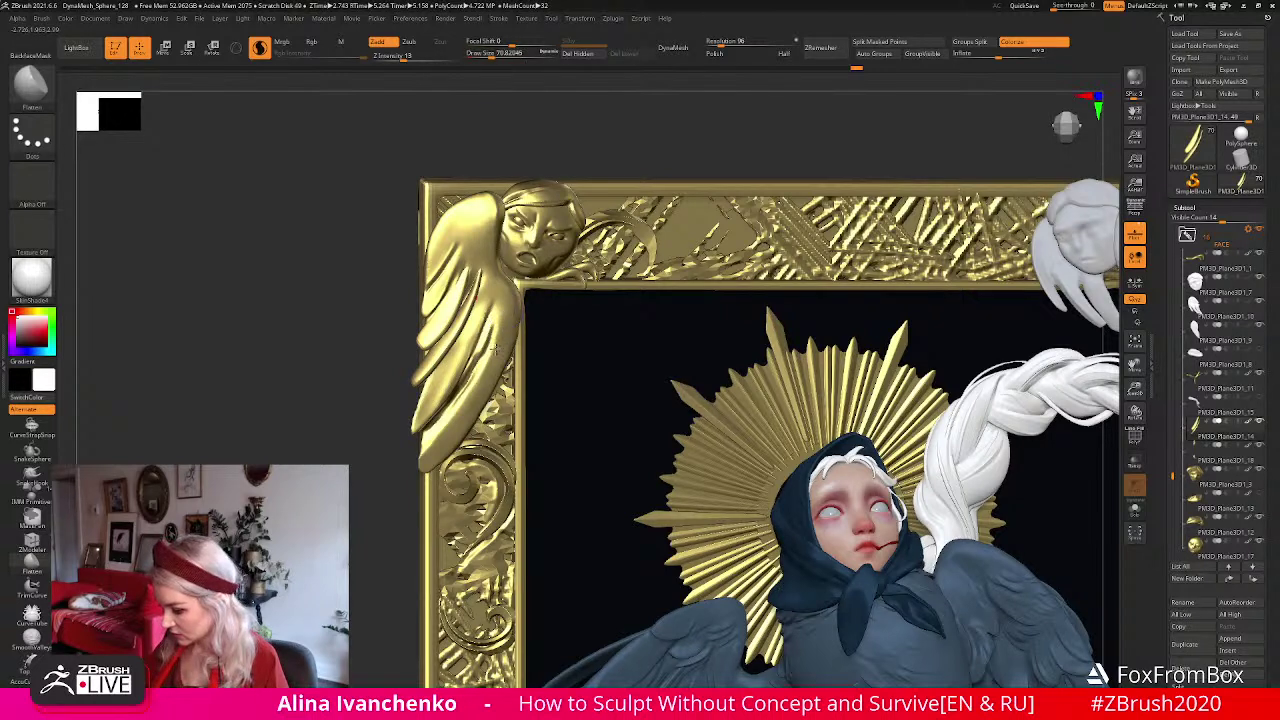
# Make the gold wing's PM3D_Plane3D1_18 subtool active and switch to the DamStandard brush.
pyautogui.keyDown('alt'); pyautogui.click(482, 368); pyautogui.keyUp('alt')
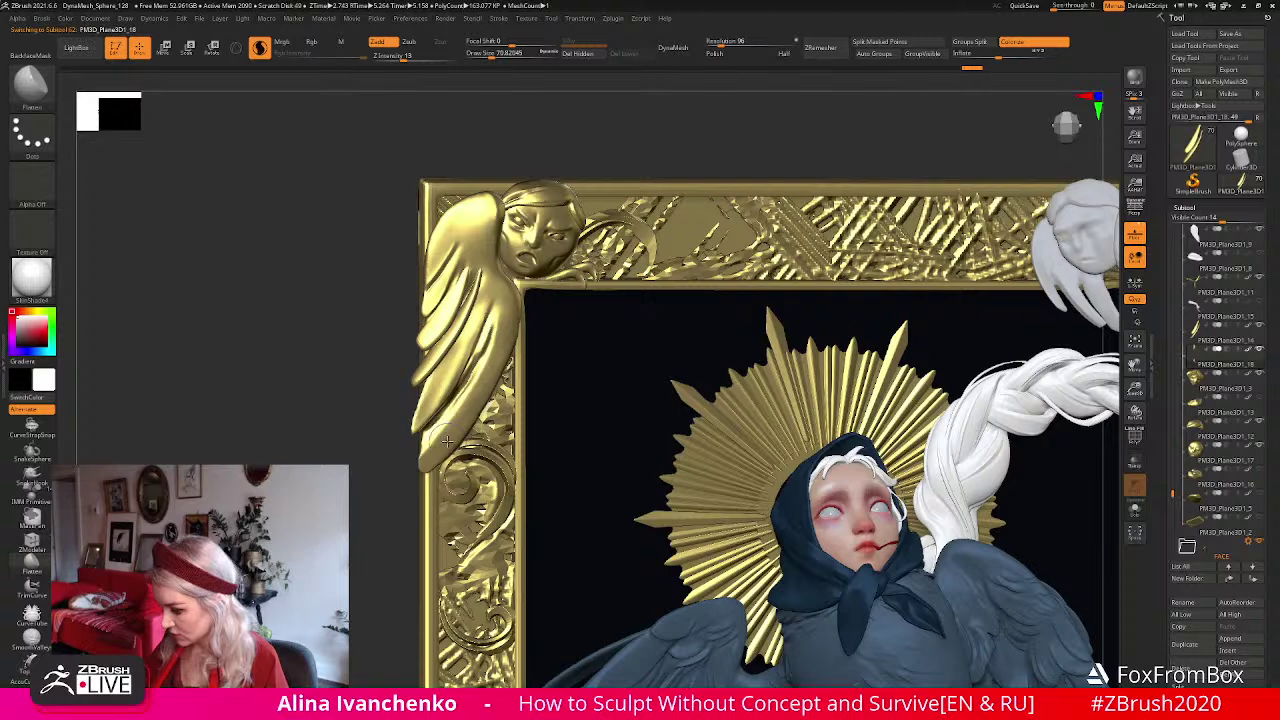
pyautogui.moveTo(590, 128); pyautogui.dragTo(256, 361)
pyautogui.press('b')
pyautogui.press('d')
pyautogui.press('s')
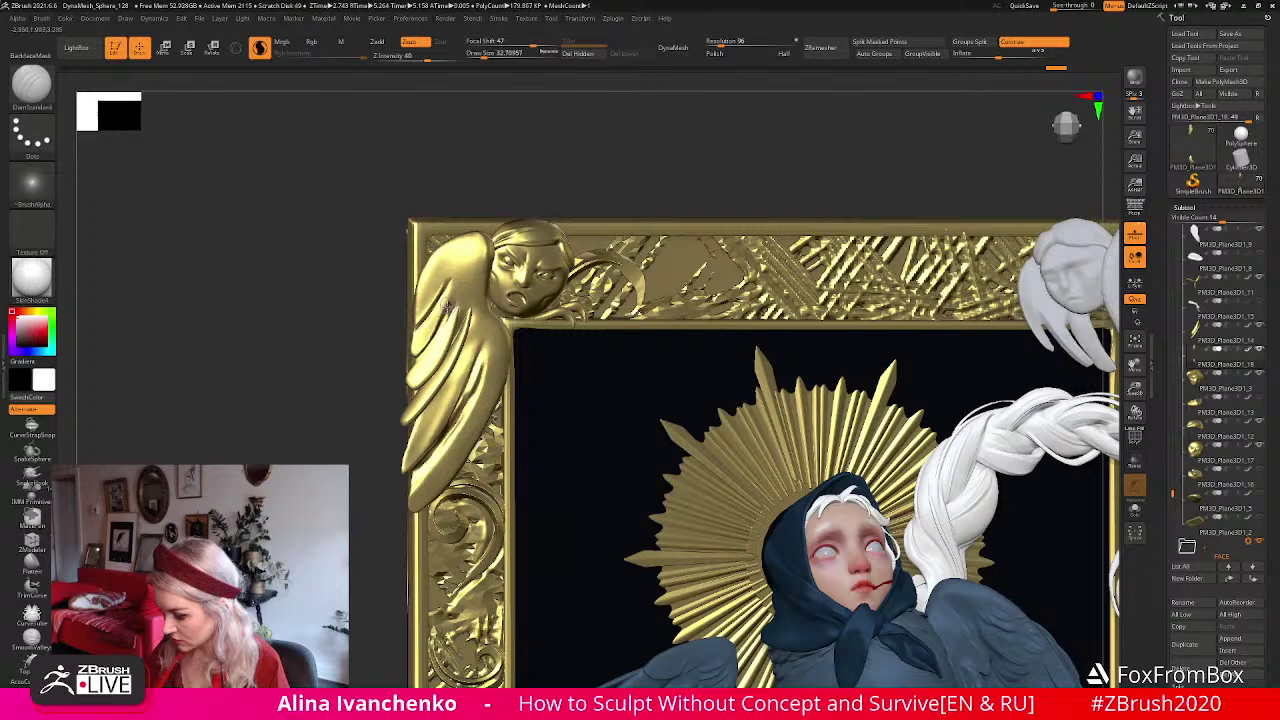
# Carve the creases between the gold wing's feathers with DamStandard at a draw size of about 33, smoothing rough spots.
pyautogui.moveTo(522, 168); pyautogui.dragTo(466, 281)
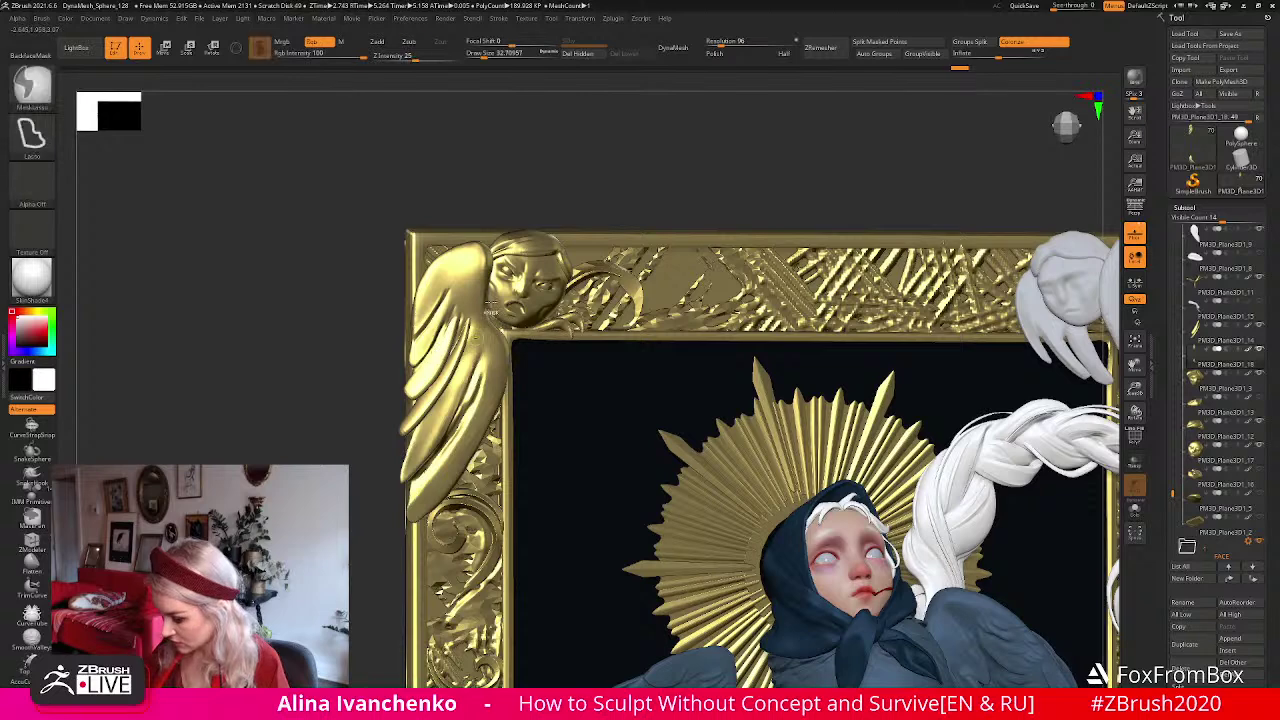
pyautogui.moveTo(569, 160); pyautogui.dragTo(462, 362)
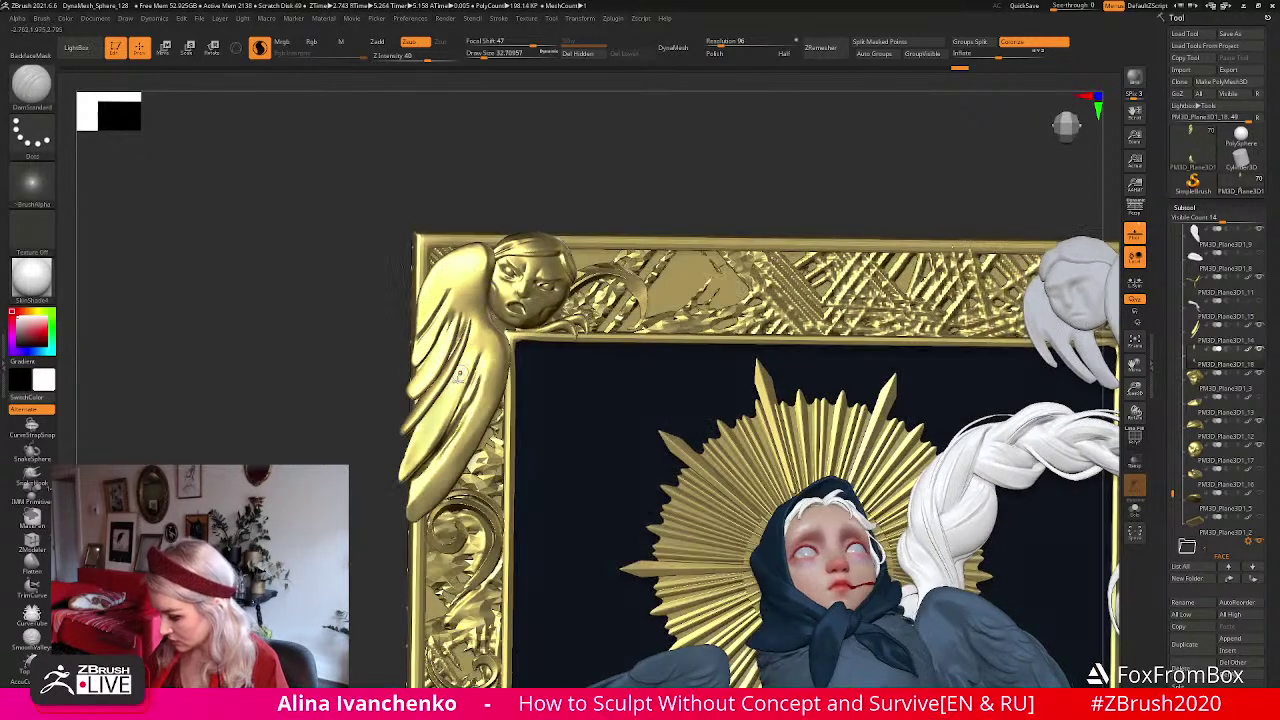
pyautogui.moveTo(602, 146); pyautogui.dragTo(620, 150)
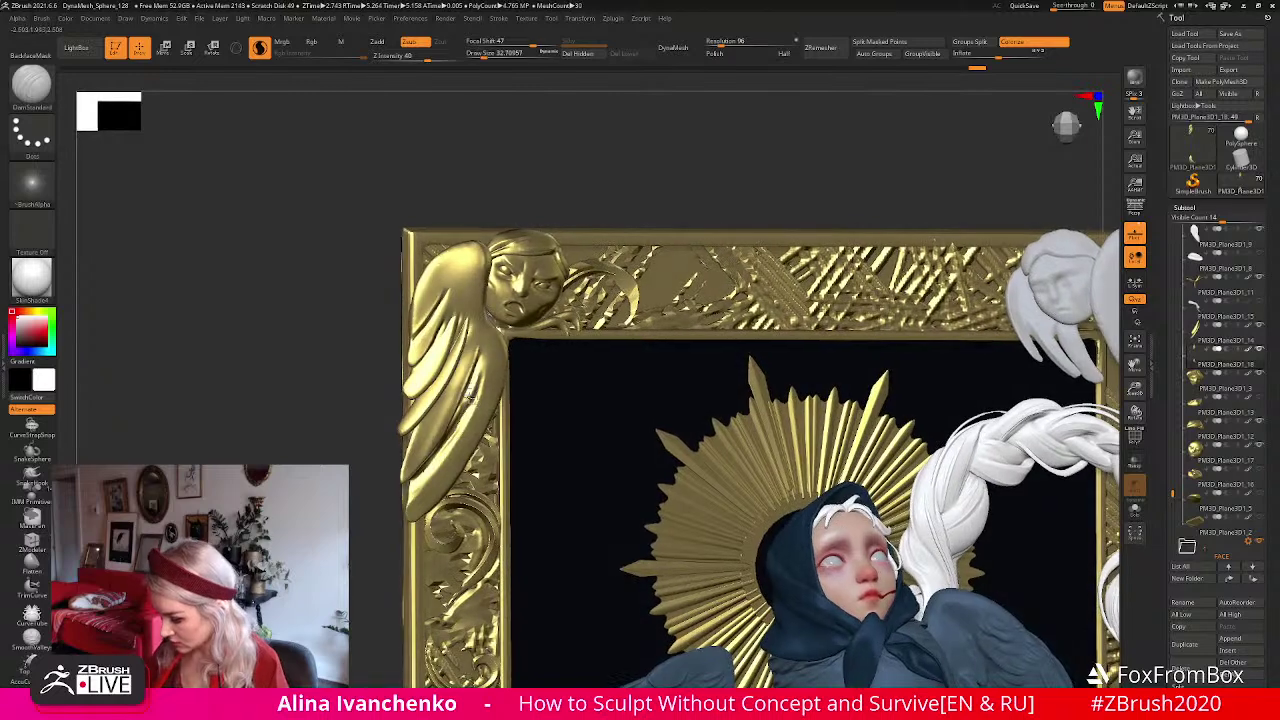
pyautogui.press('shift')
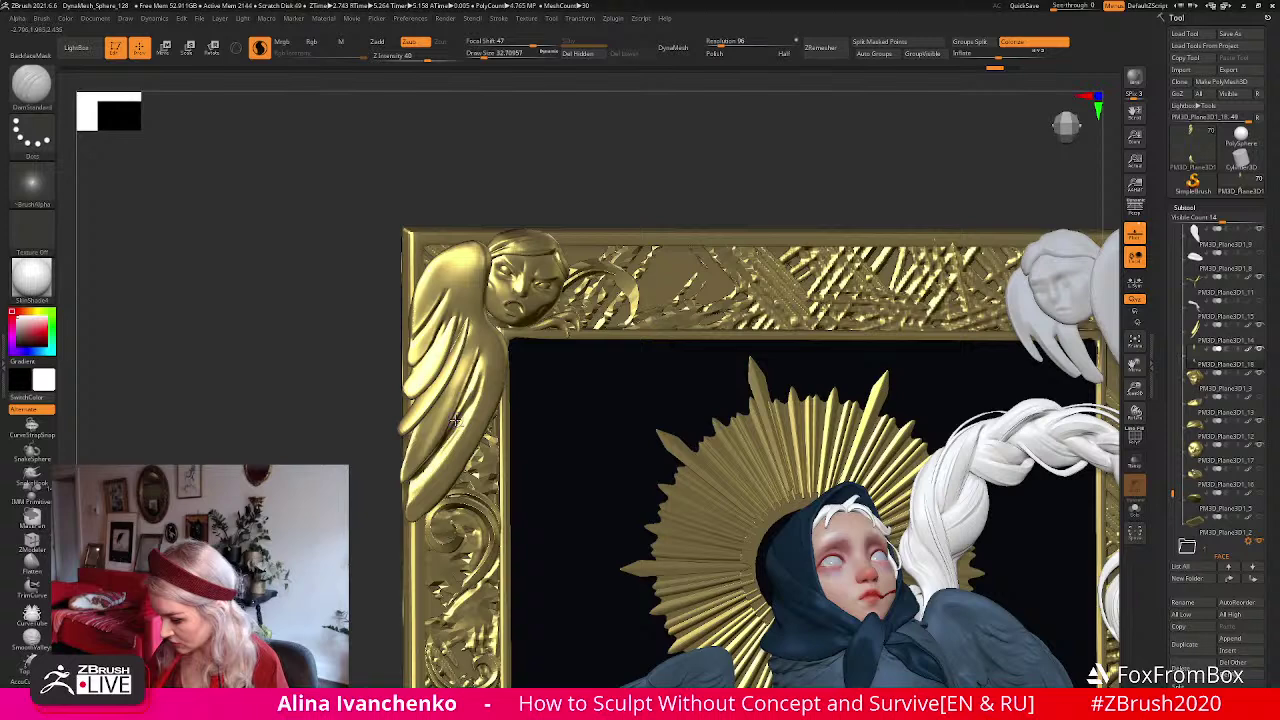
pyautogui.moveTo(570, 185)
pyautogui.mouseDown()
pyautogui.moveTo(586, 178)
pyautogui.moveTo(465, 410)
pyautogui.mouseUp()
pyautogui.press('shift')
pyautogui.moveTo(442, 455); pyautogui.dragTo(478, 388, button='right')
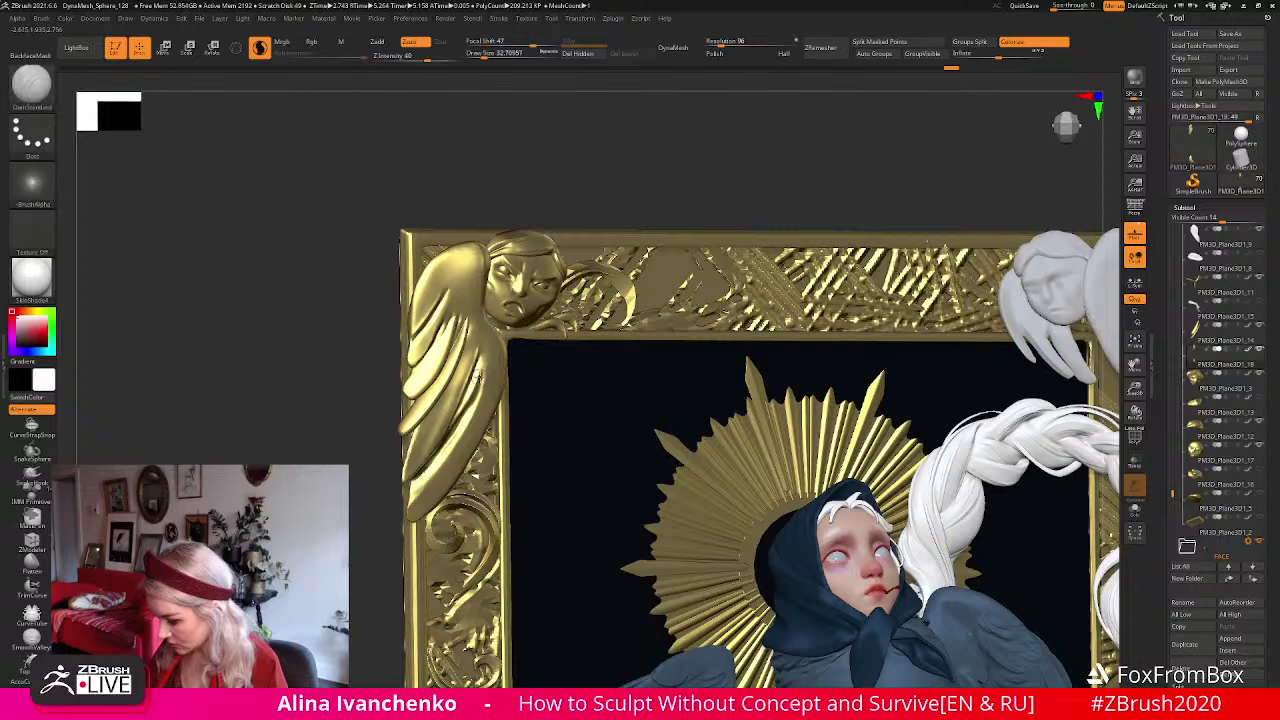
# Smooth along the longest inner feather of the gold wing down to its tip.
pyautogui.press('shift')
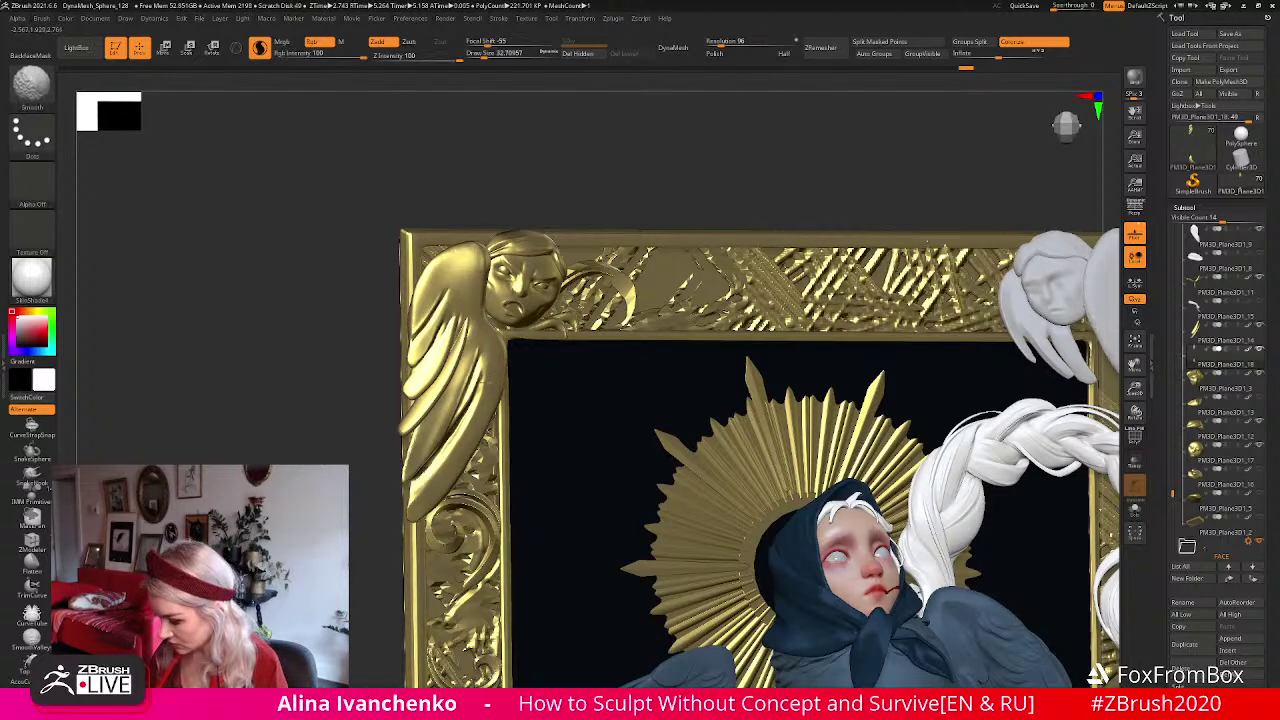
pyautogui.keyDown('shift'); pyautogui.moveTo(479, 405); pyautogui.dragTo(426, 482); pyautogui.keyUp('shift')
pyautogui.moveTo(603, 183); pyautogui.dragTo(578, 158)
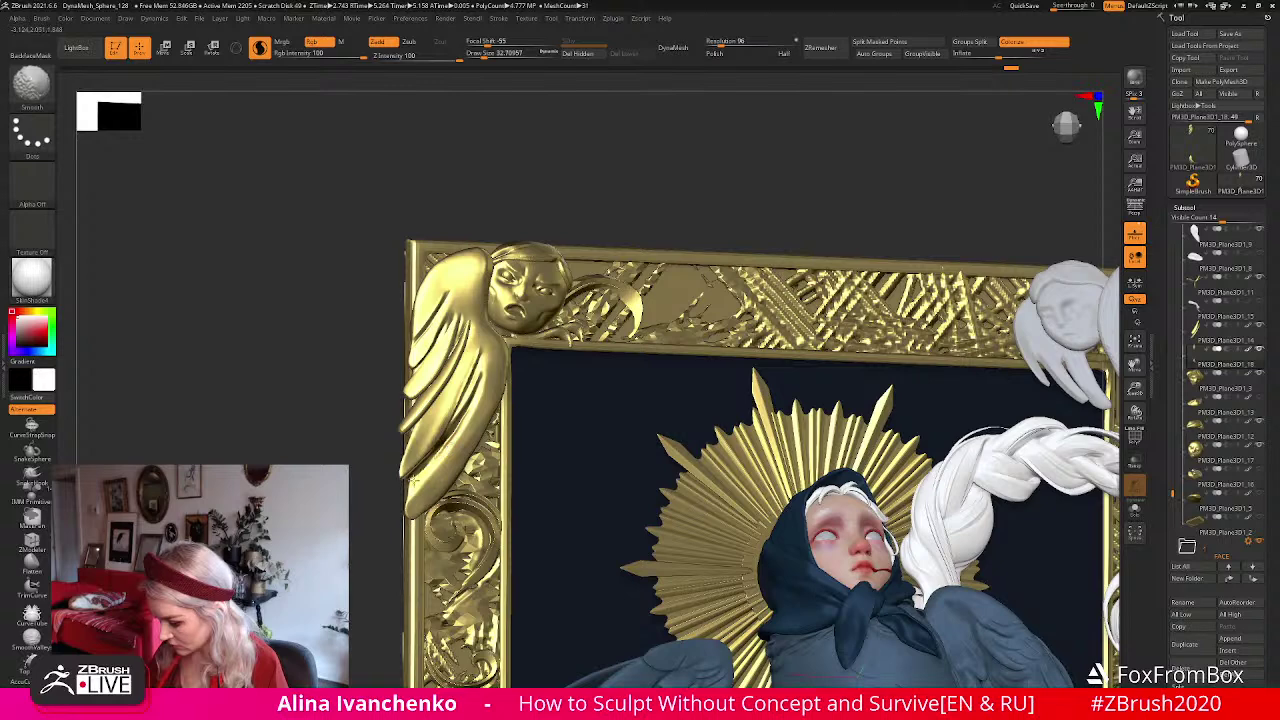
# Build up and smooth the outer edge of the gold wing's shoulder with the ClayBuildup brush.
pyautogui.keyDown('alt'); pyautogui.moveTo(655, 170); pyautogui.dragTo(638, 271); pyautogui.keyUp('alt')
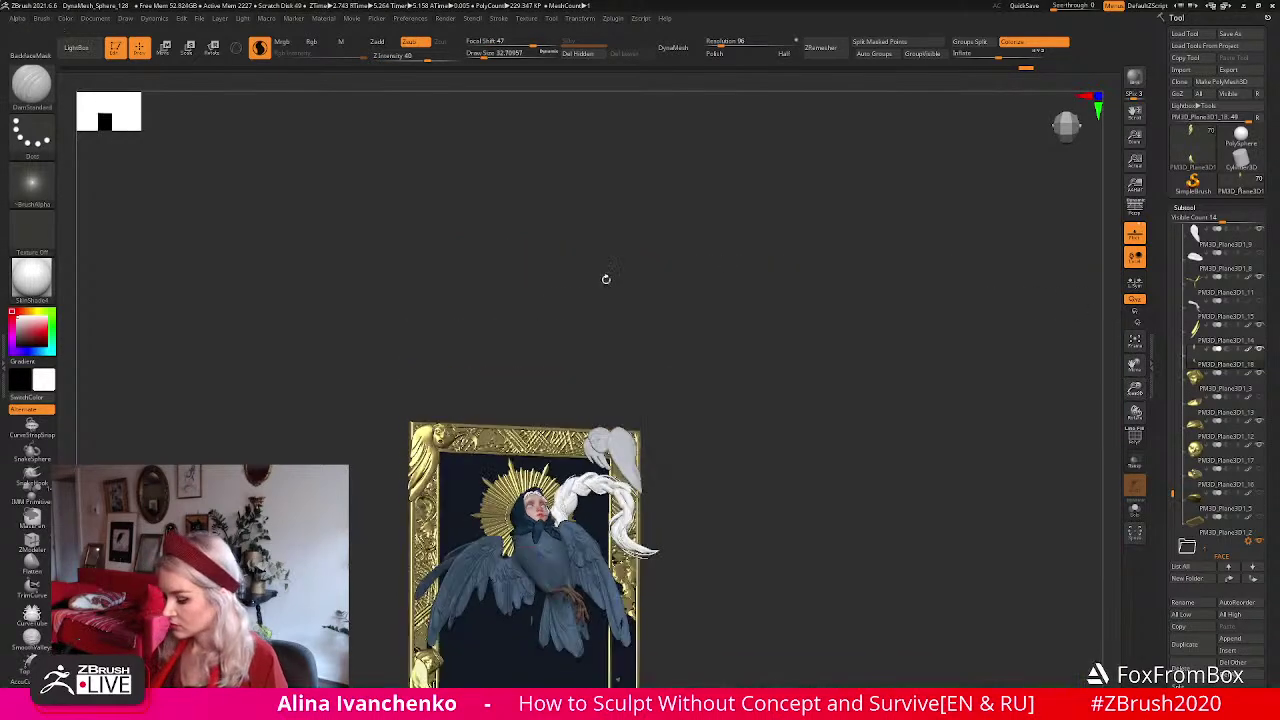
pyautogui.keyDown('alt'); pyautogui.moveTo(563, 329); pyautogui.dragTo(606, 297); pyautogui.keyUp('alt')
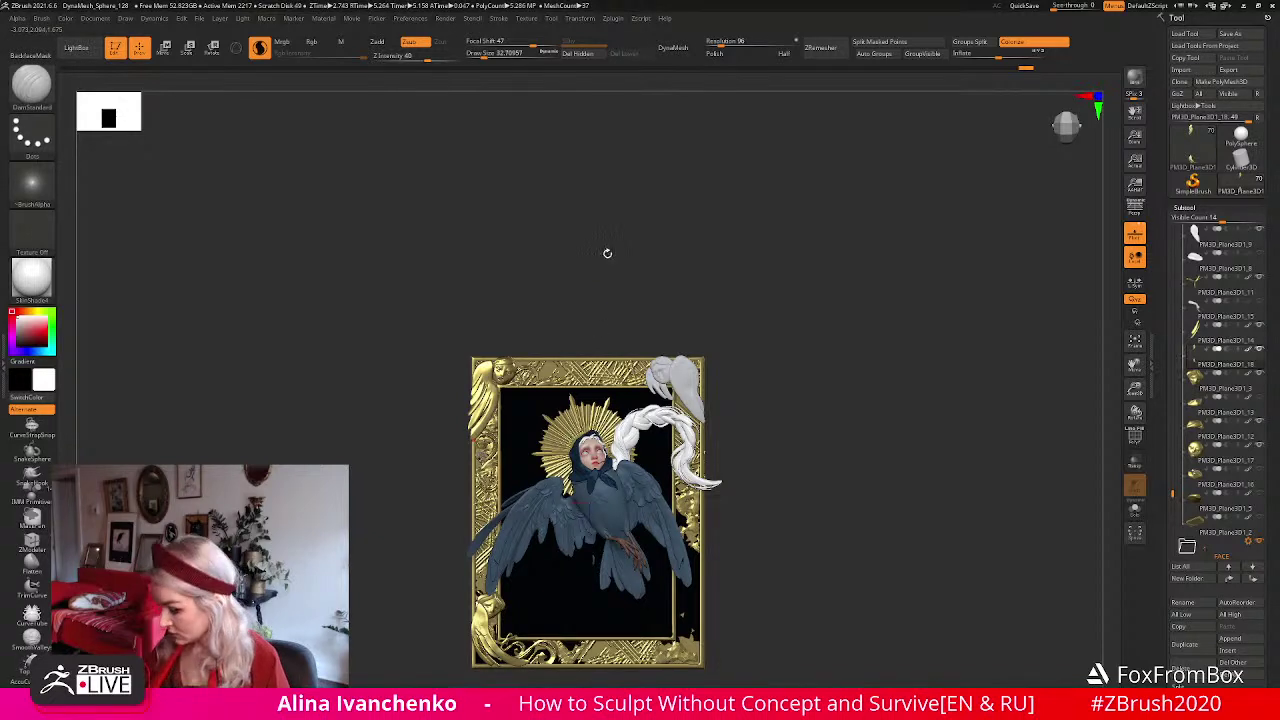
pyautogui.keyDown('alt'); pyautogui.moveTo(605, 246); pyautogui.dragTo(631, 274); pyautogui.keyUp('alt')
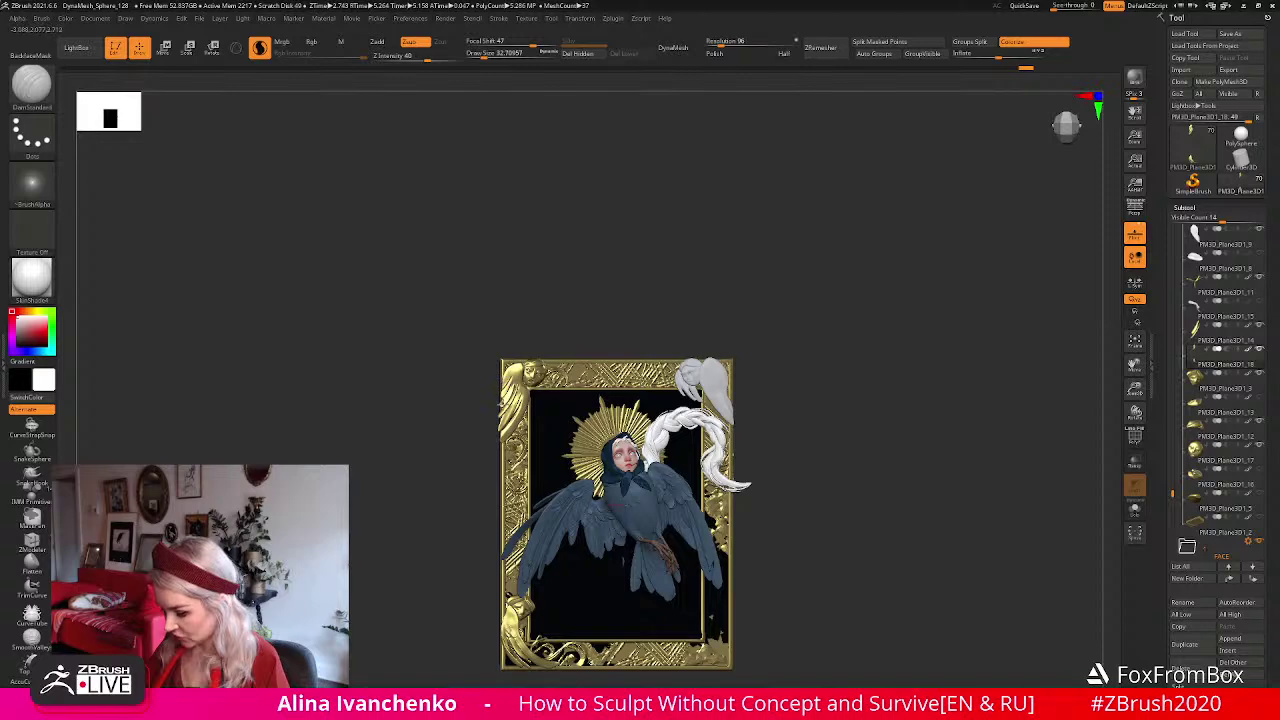
pyautogui.moveTo(1135, 389); pyautogui.dragTo(1135, 540)
pyautogui.keyDown('alt'); pyautogui.moveTo(603, 181); pyautogui.dragTo(597, 235); pyautogui.keyUp('alt')
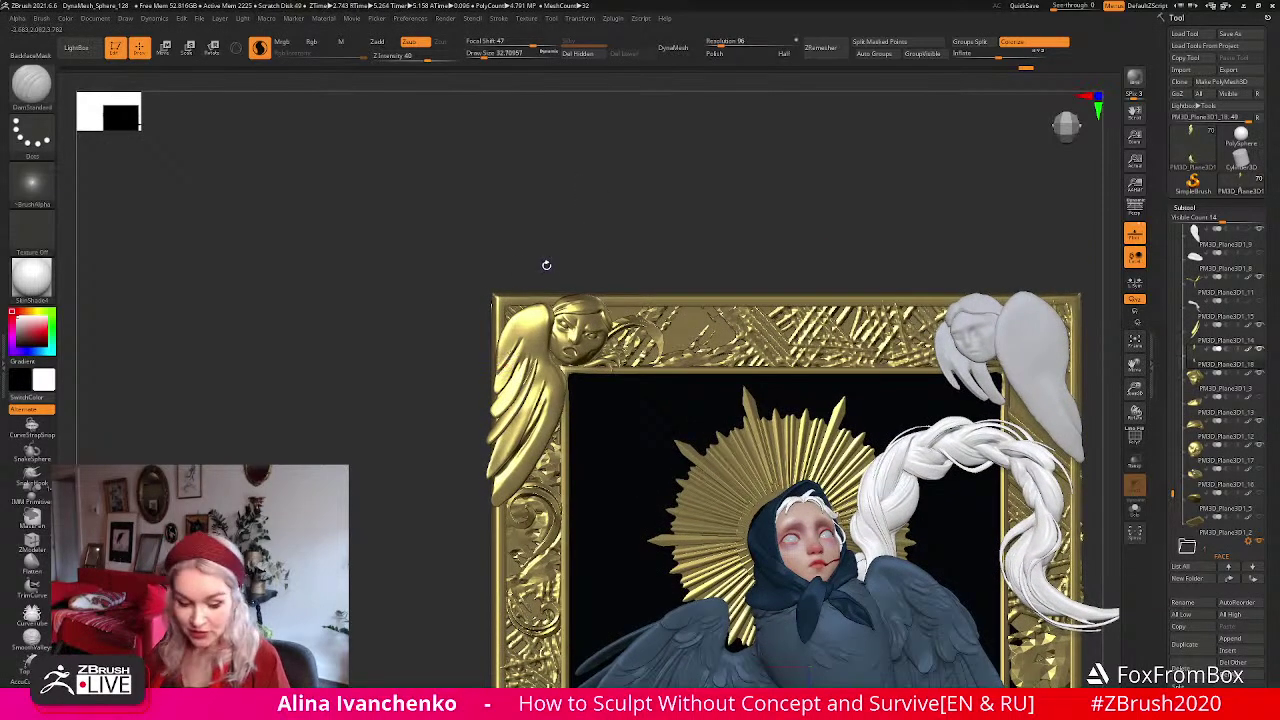
pyautogui.press('b')
pyautogui.press('c')
pyautogui.press('b')
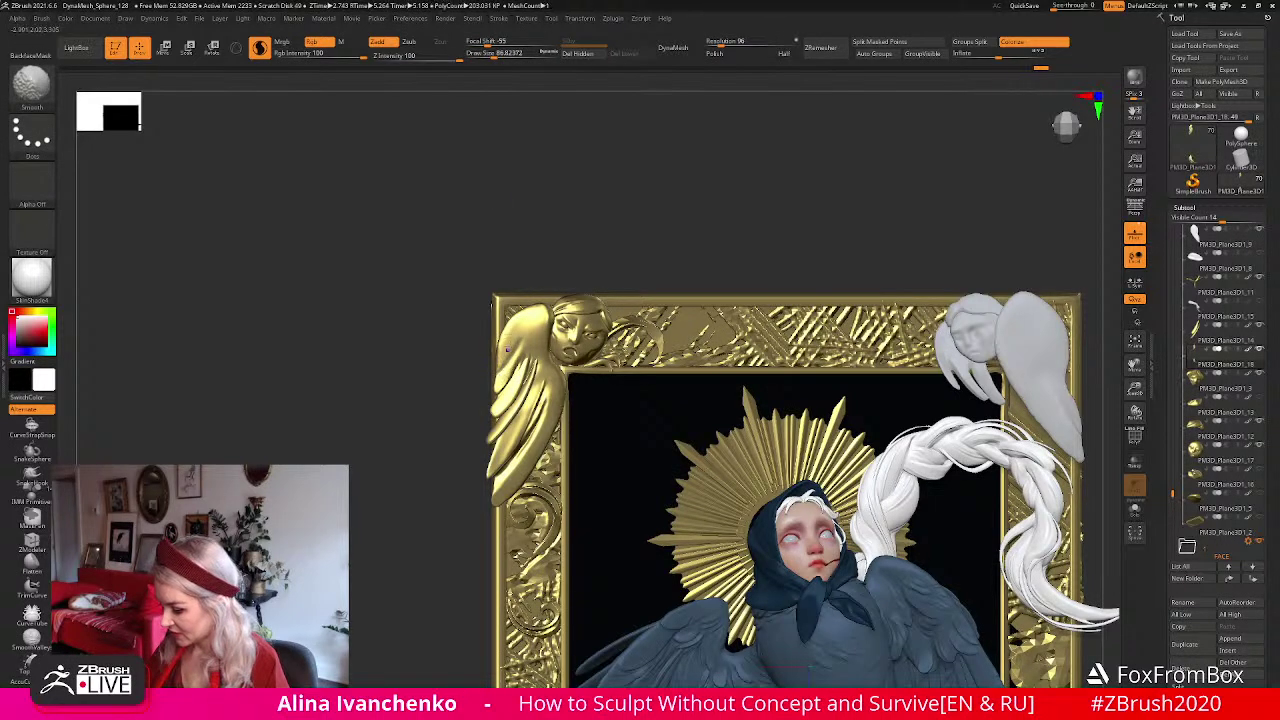
pyautogui.moveTo(563, 202); pyautogui.dragTo(540, 240)
pyautogui.press('shift')
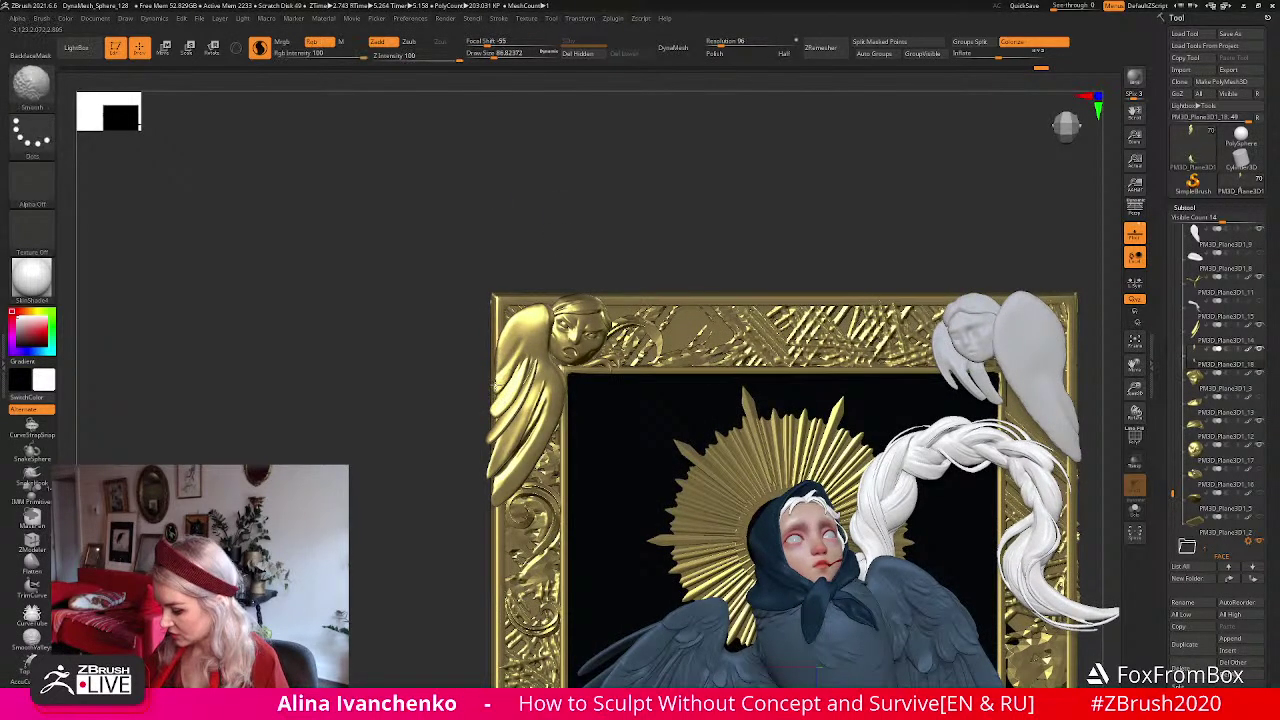
pyautogui.moveTo(497, 377); pyautogui.dragTo(496, 388)
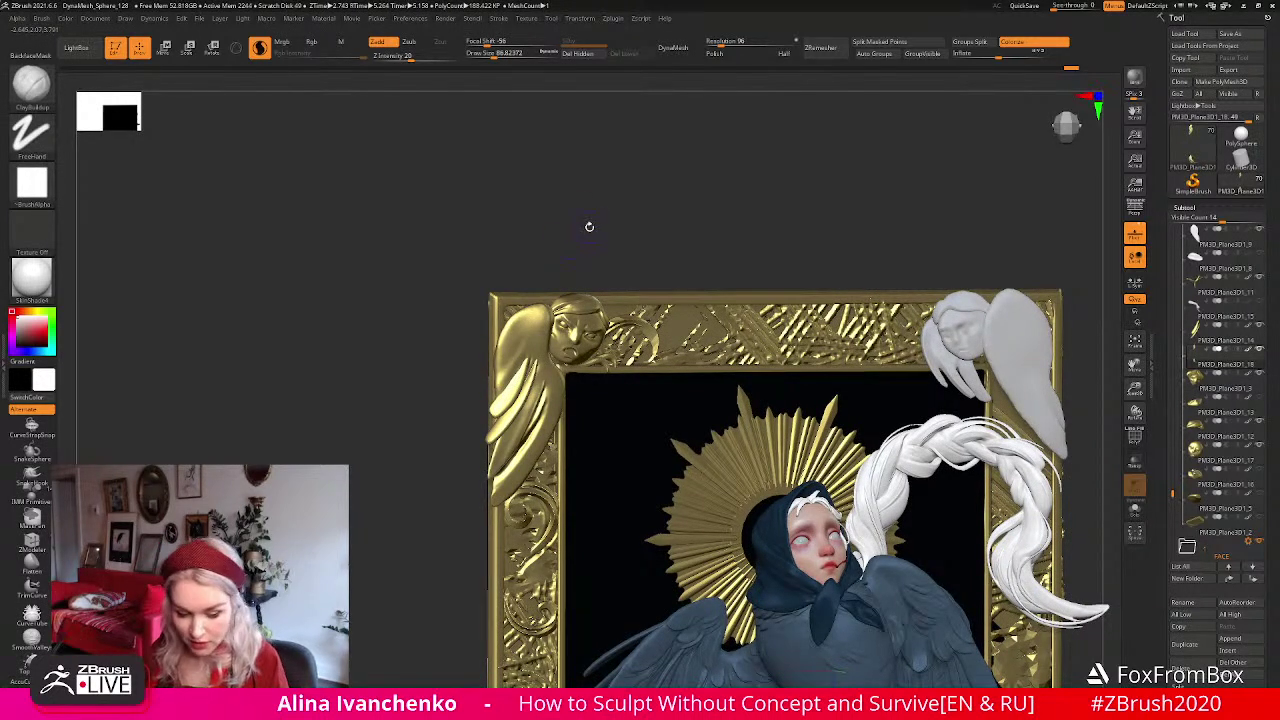
# Refine the upper part of the gold wing with the DamStandard brush at a draw size of about 49, smoothing the strokes.
pyautogui.press('b')
pyautogui.press('d')
pyautogui.press('s')
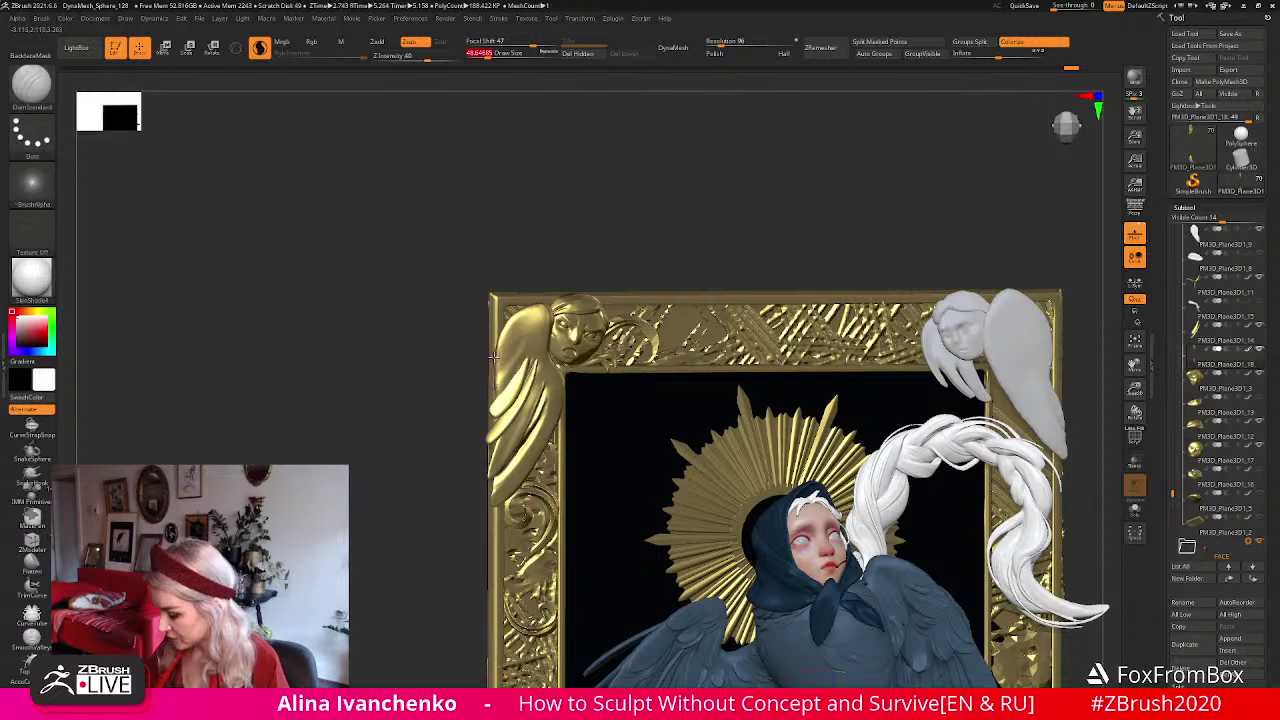
pyautogui.press('shift')
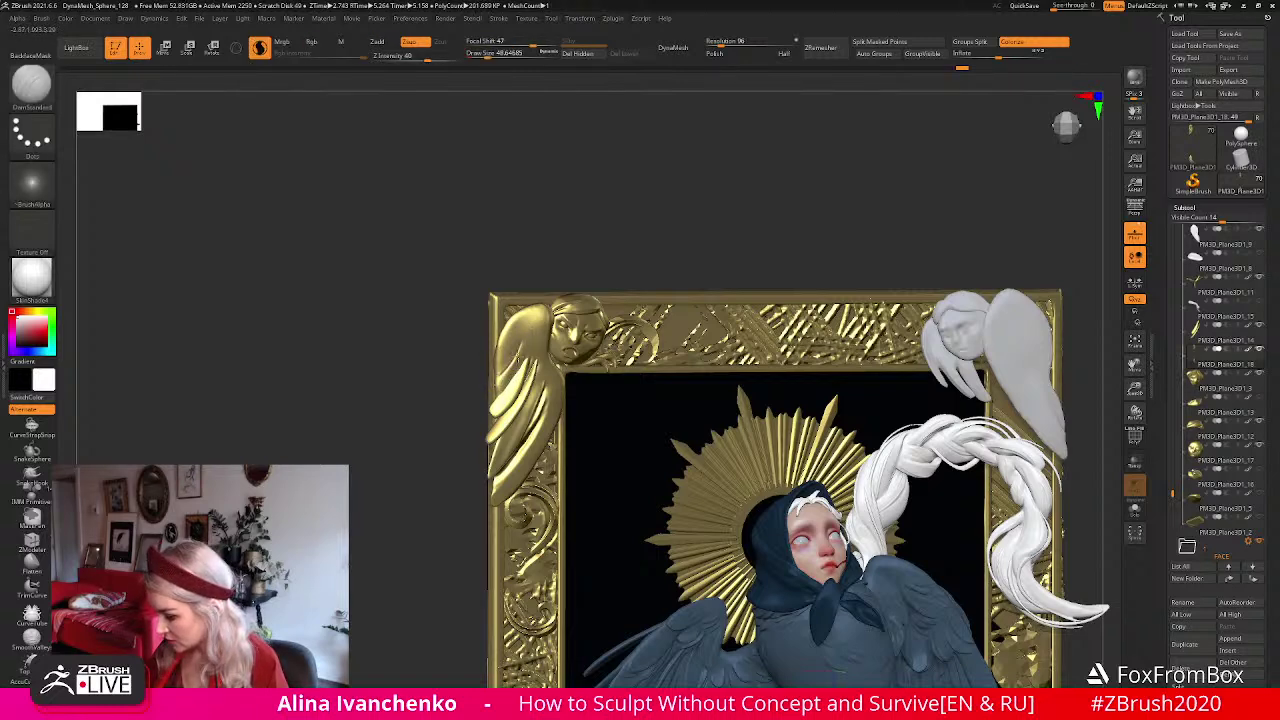
pyautogui.moveTo(594, 218); pyautogui.dragTo(584, 222)
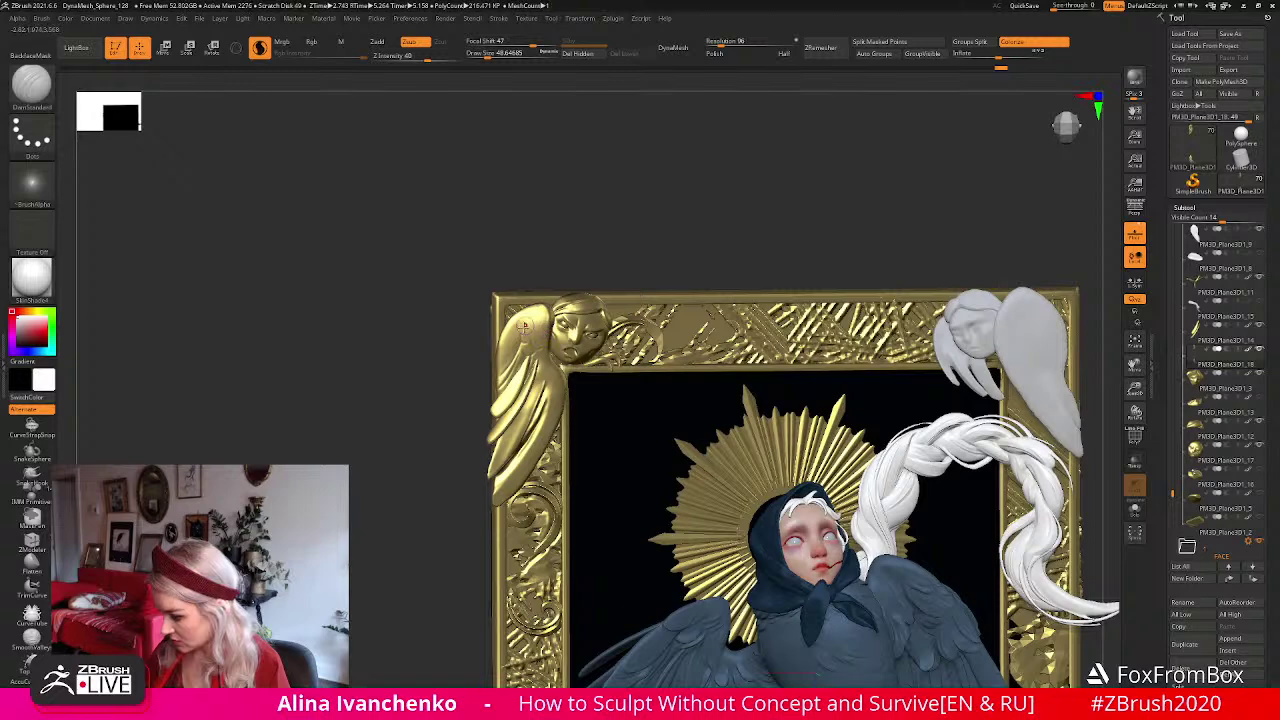
pyautogui.moveTo(588, 235); pyautogui.dragTo(545, 207)
# Merge the gold wing subtool PM3D_Plane3D1_14 down with PM3D_Plane3D1_18 beneath it, accept the non-undoable warning, and save the tool.
pyautogui.click(1257, 342)
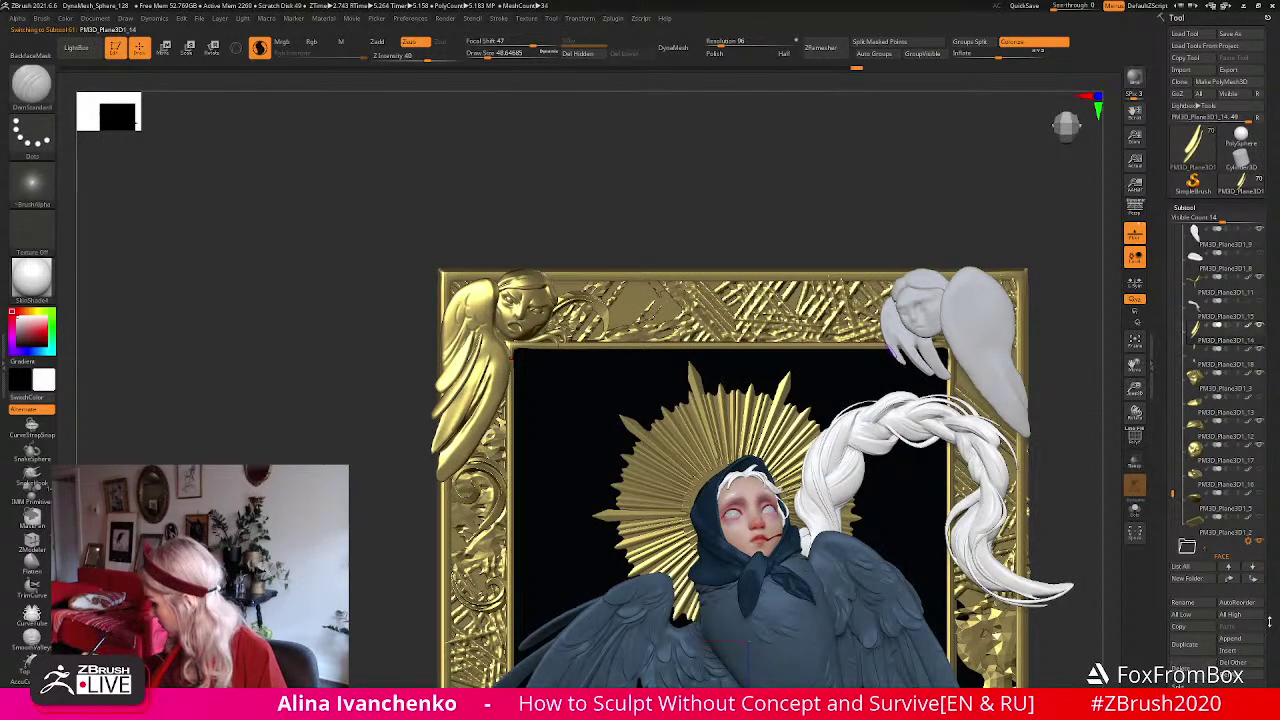
pyautogui.scroll(-2, 1228, 660)
pyautogui.click(1181, 577)
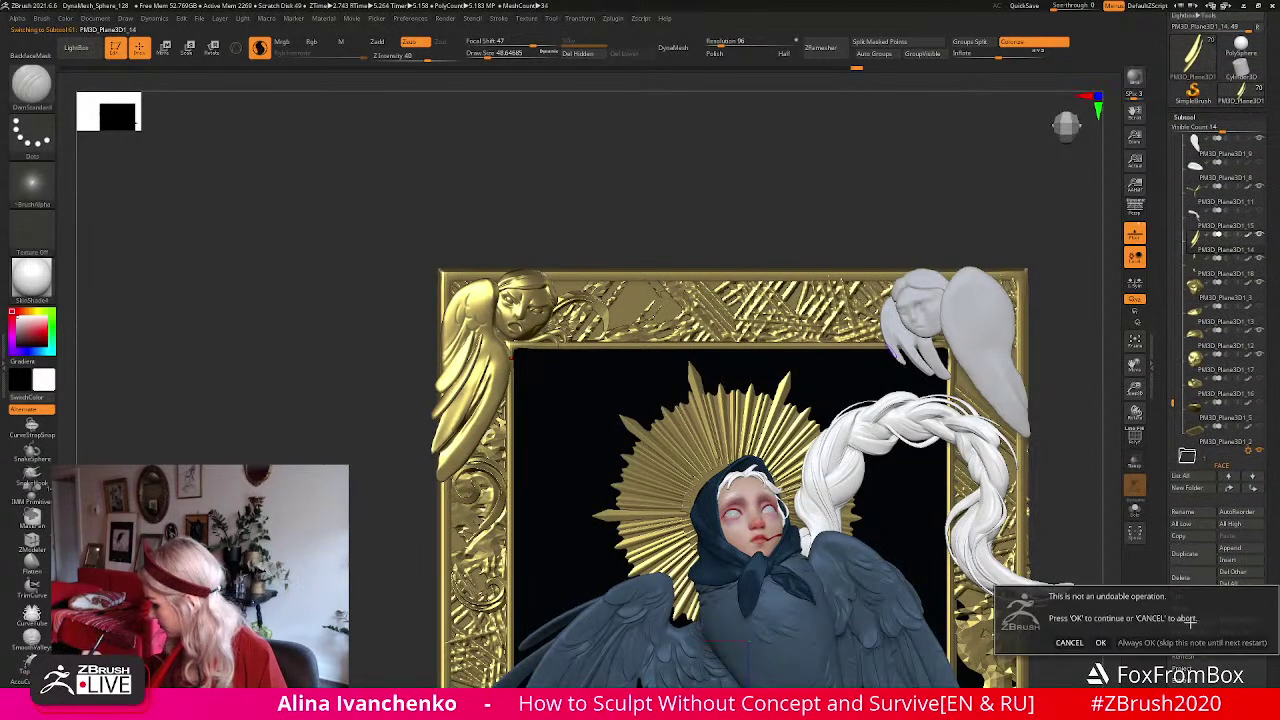
pyautogui.click(1101, 643)
pyautogui.moveTo(527, 226); pyautogui.dragTo(538, 221)
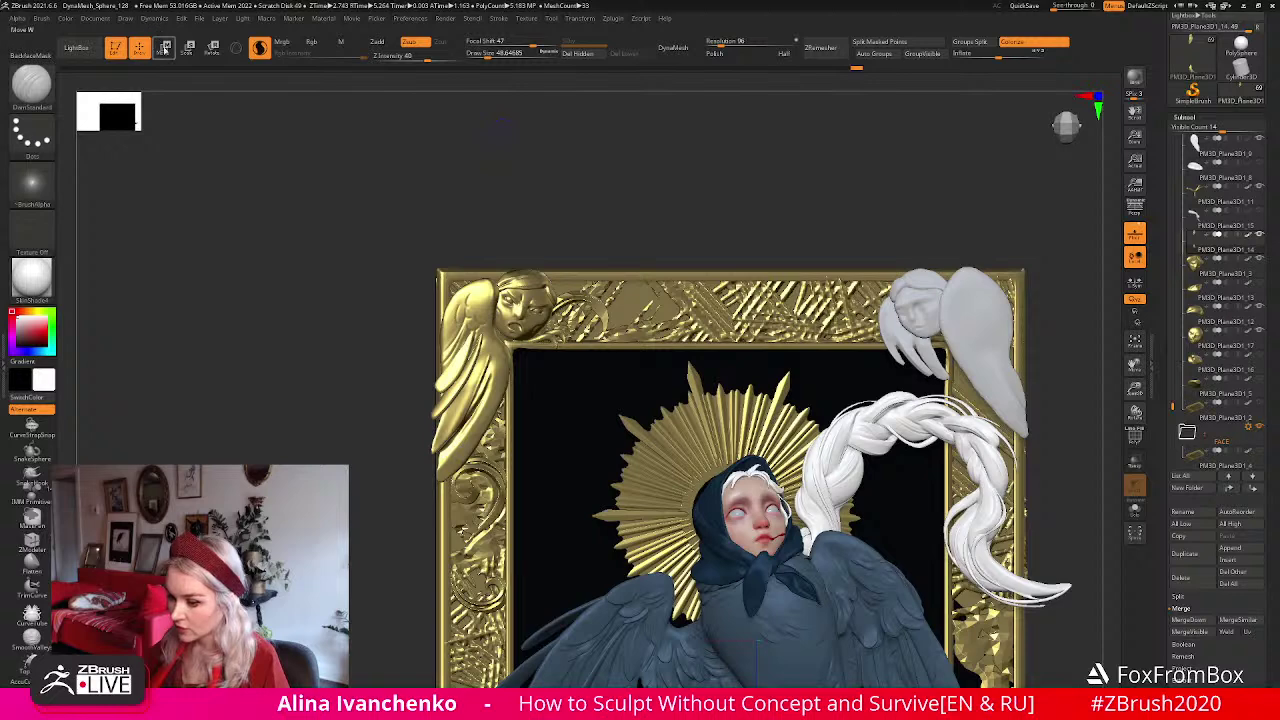
pyautogui.scroll(2, 1266, 40)
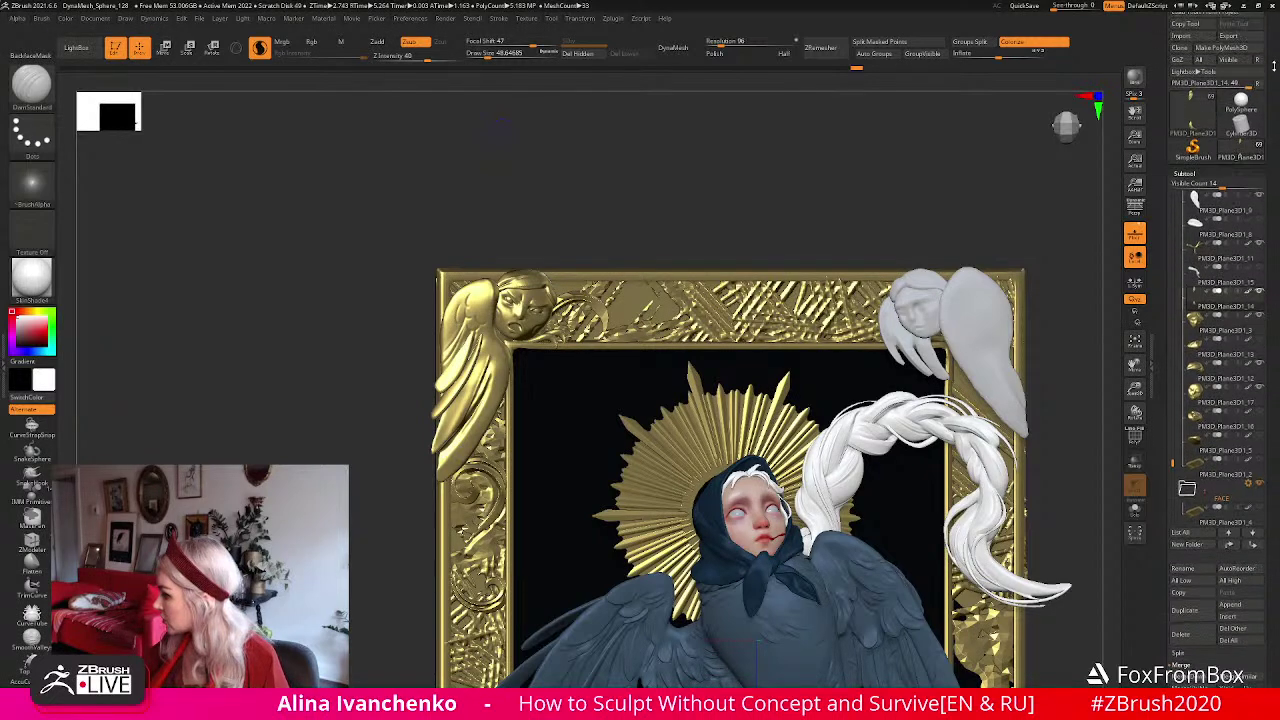
pyautogui.scroll(1, 1262, 48)
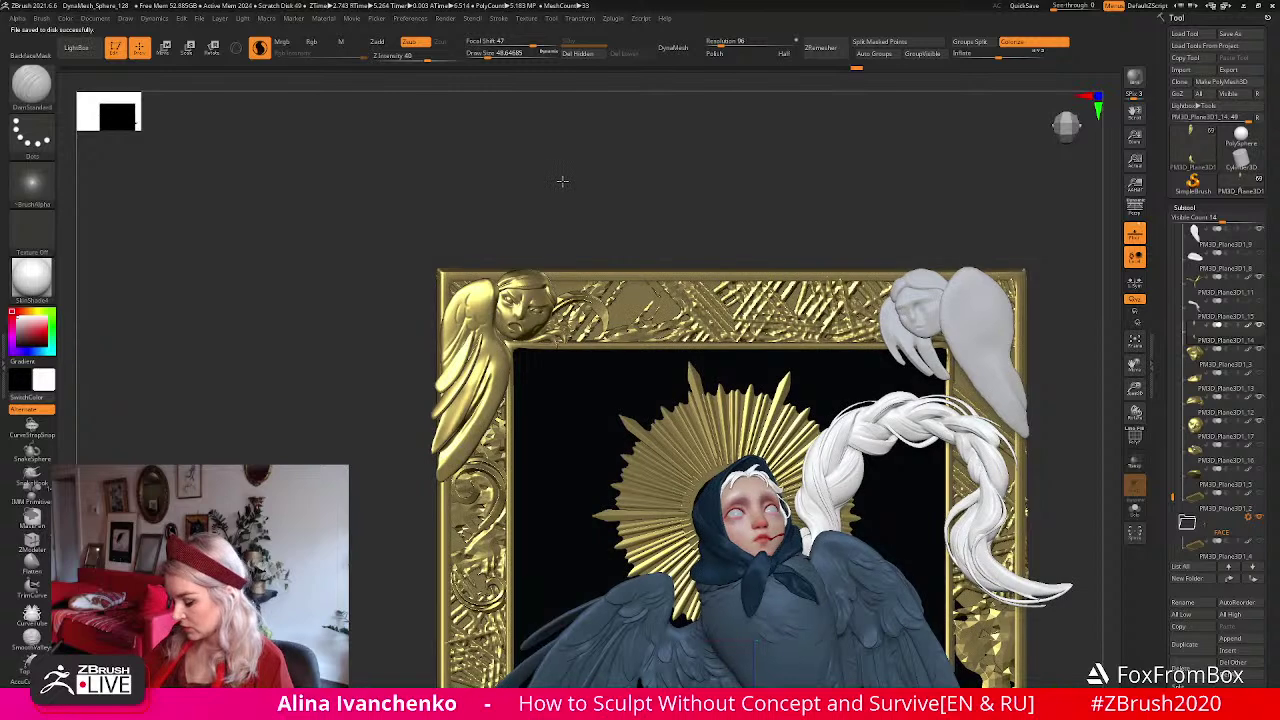
# Fuse the merged gold wing pieces into one mesh with the gizmo's Remesh By Union operation.
pyautogui.click(166, 48)
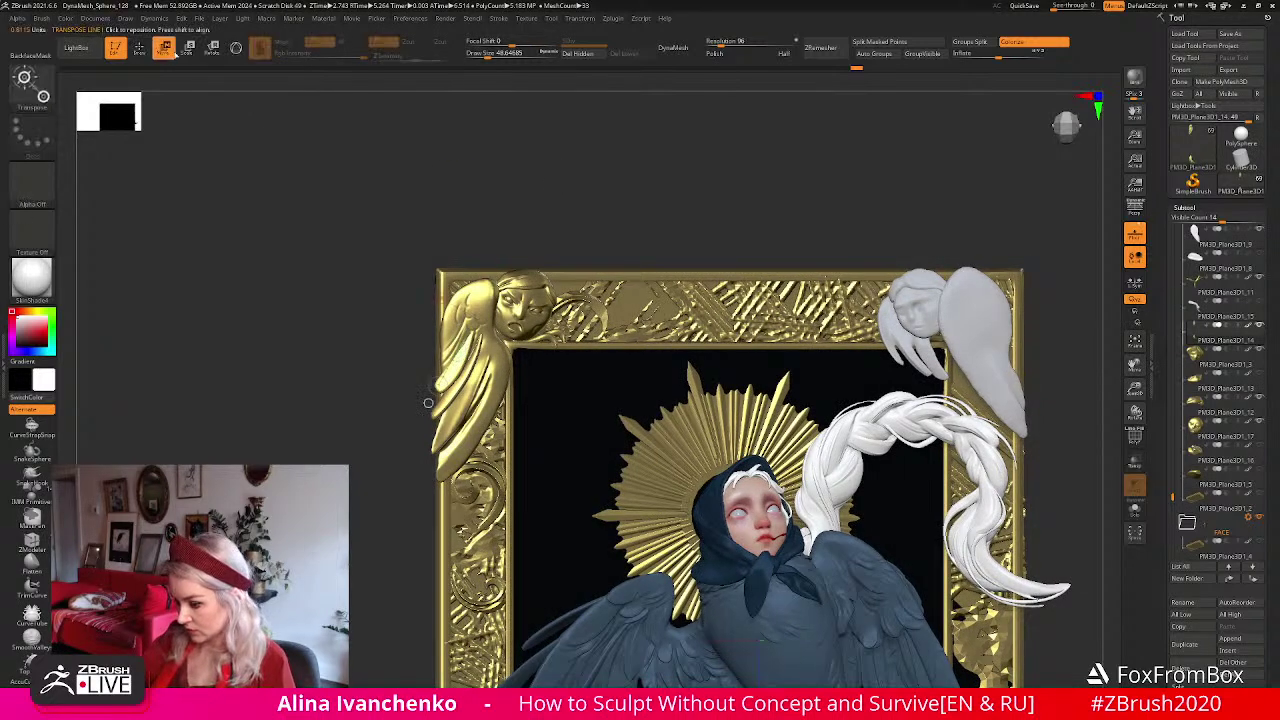
pyautogui.press('y')
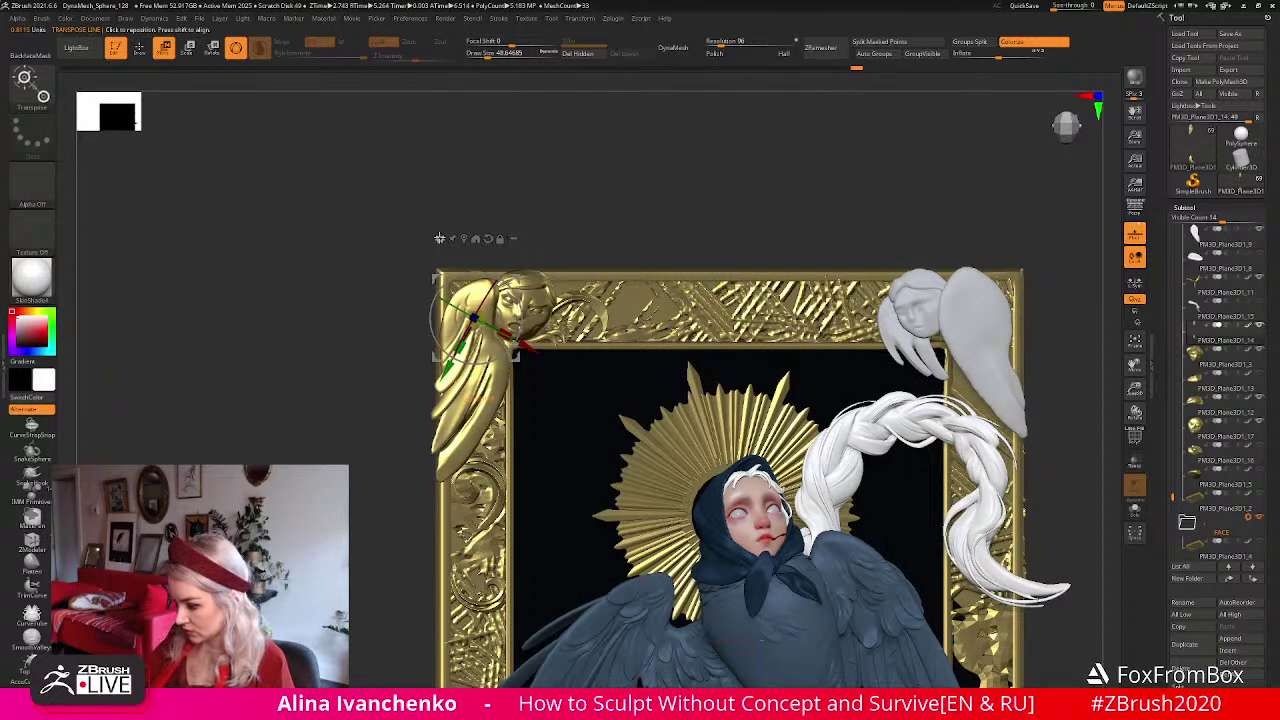
pyautogui.click(440, 238)
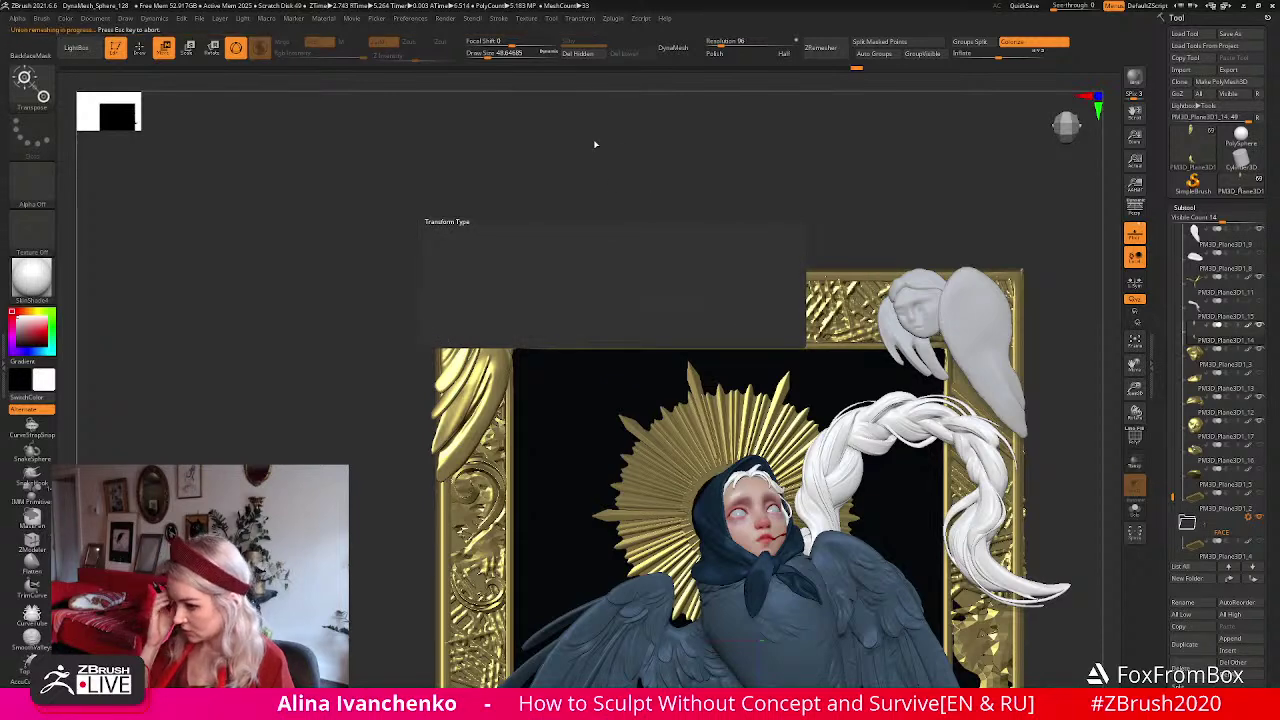
pyautogui.press('q')
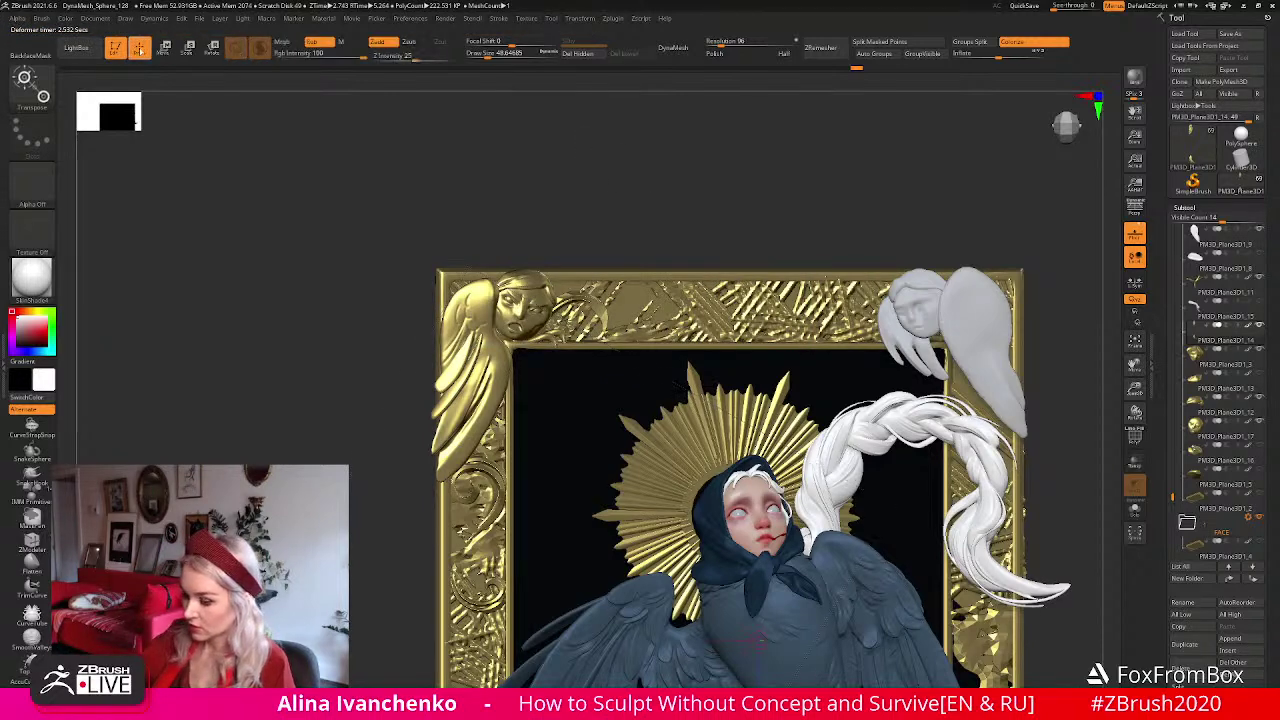
# Smooth the fused gold wing along its feathers and switch to the Clay brush.
pyautogui.moveTo(518, 220); pyautogui.dragTo(462, 349)
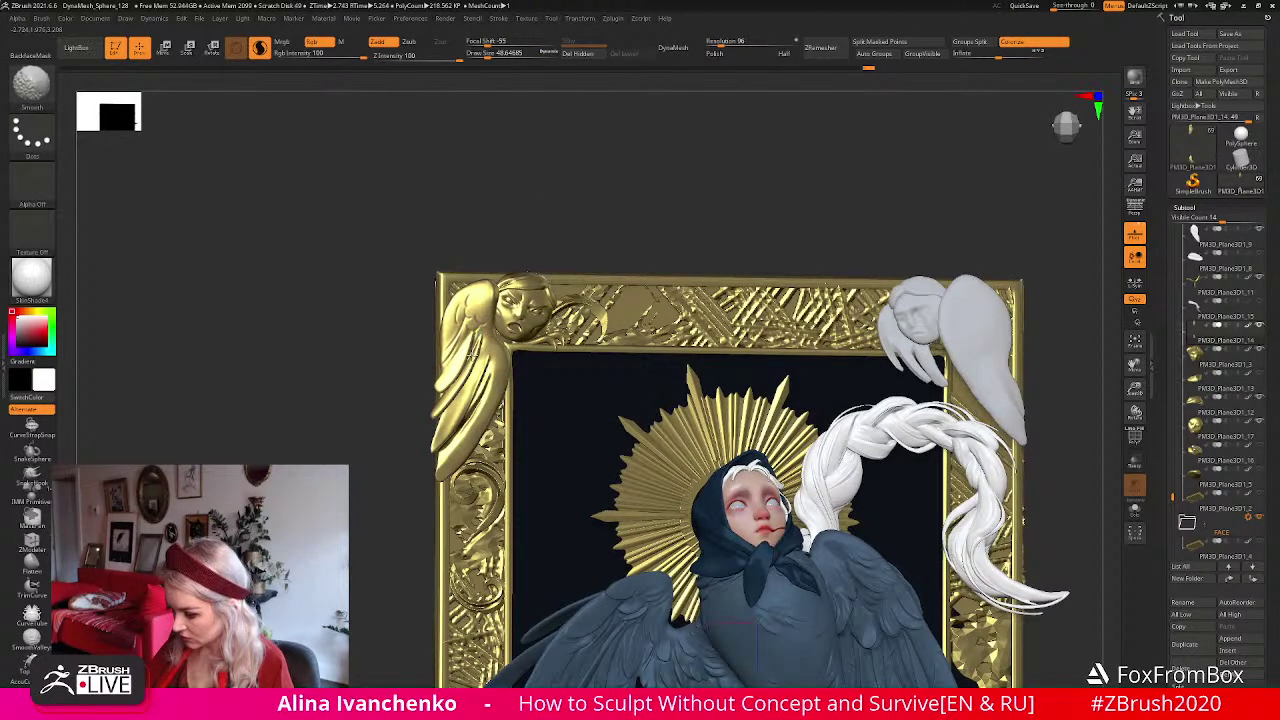
pyautogui.moveTo(563, 231)
pyautogui.mouseDown()
pyautogui.moveTo(590, 218)
pyautogui.moveTo(562, 198)
pyautogui.mouseUp()
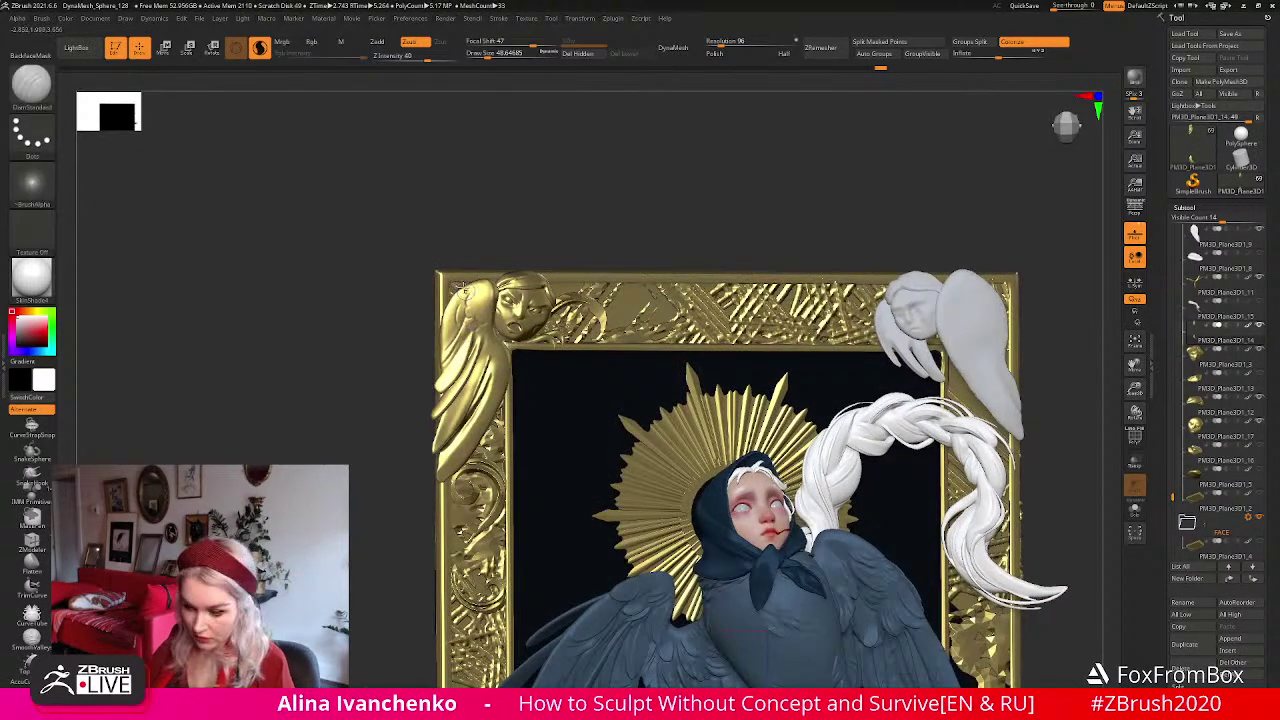
pyautogui.press('b')
pyautogui.press('s')
pyautogui.press('t')
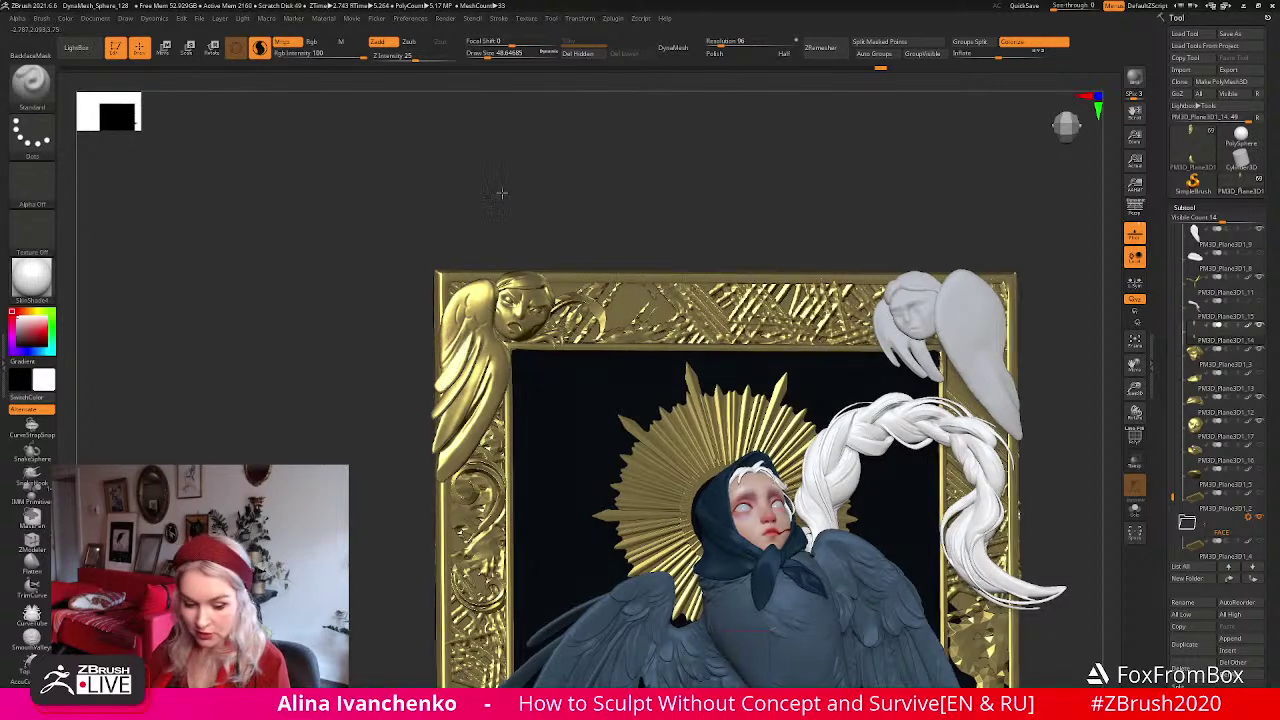
pyautogui.moveTo(500, 194); pyautogui.dragTo(494, 197)
pyautogui.press('b')
pyautogui.press('c')
pyautogui.press('l')
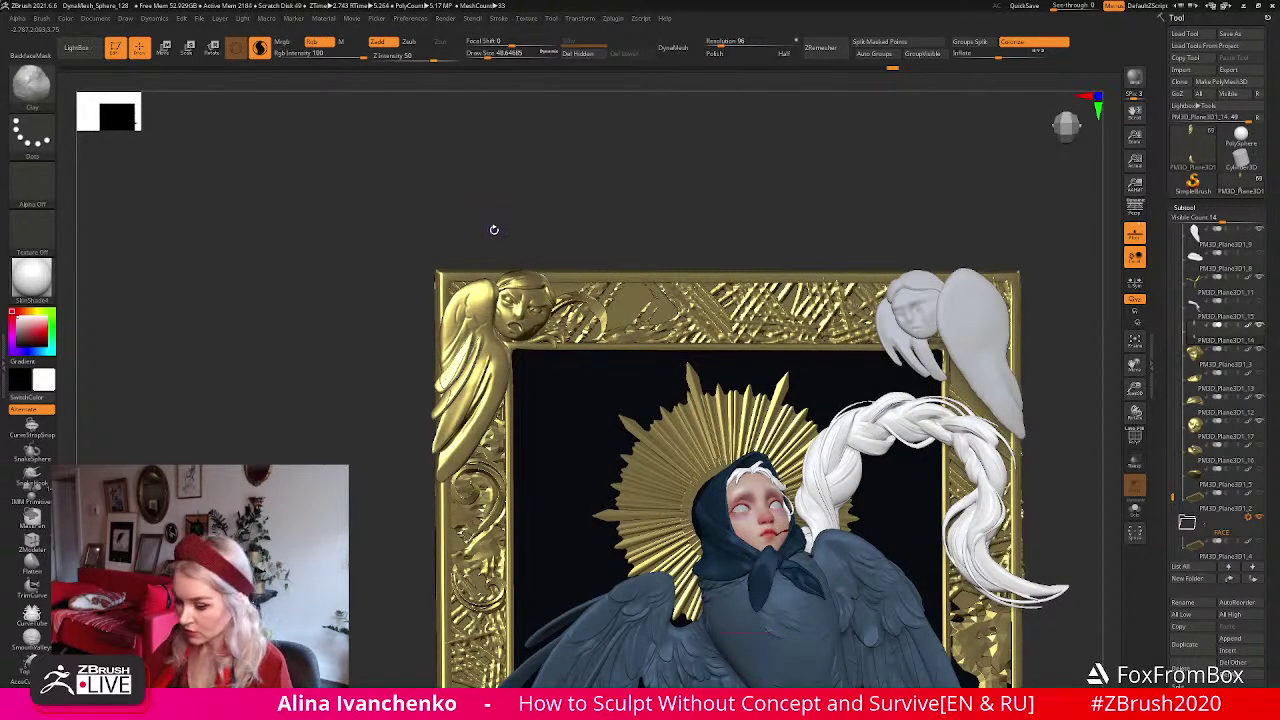
pyautogui.moveTo(528, 247); pyautogui.dragTo(545, 133)
pyautogui.click(499, 19)
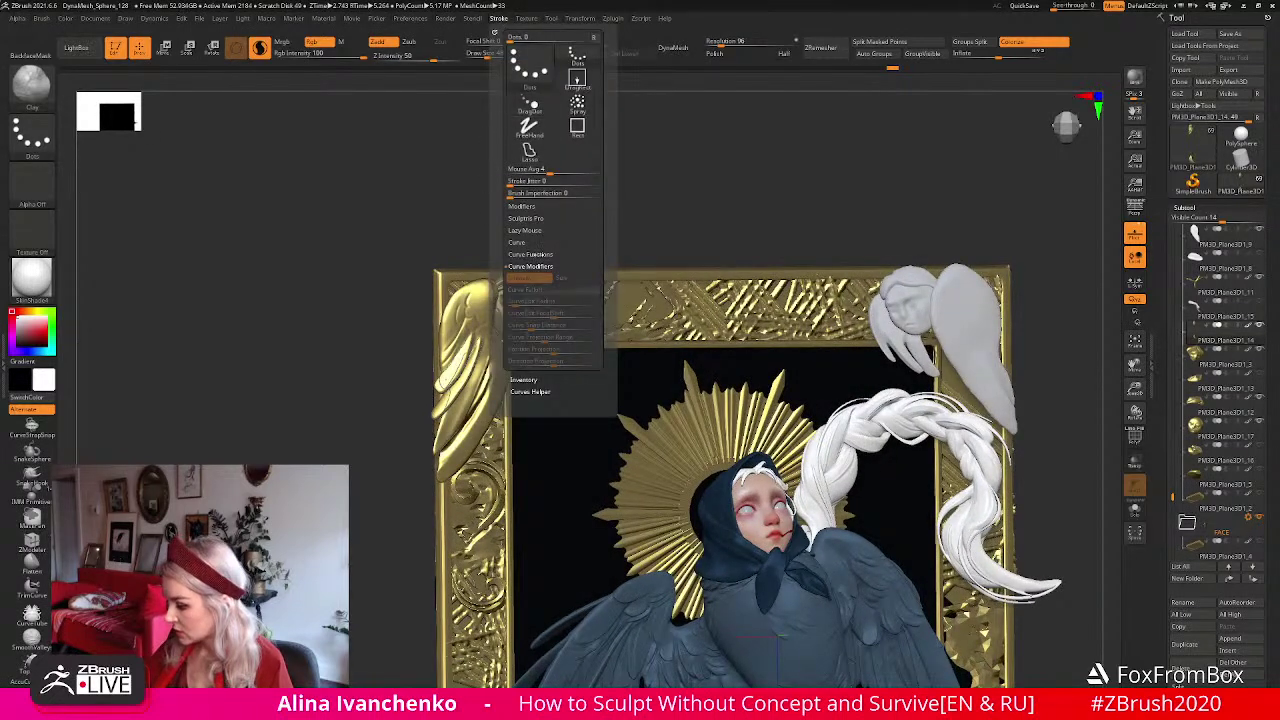
pyautogui.click(527, 244)
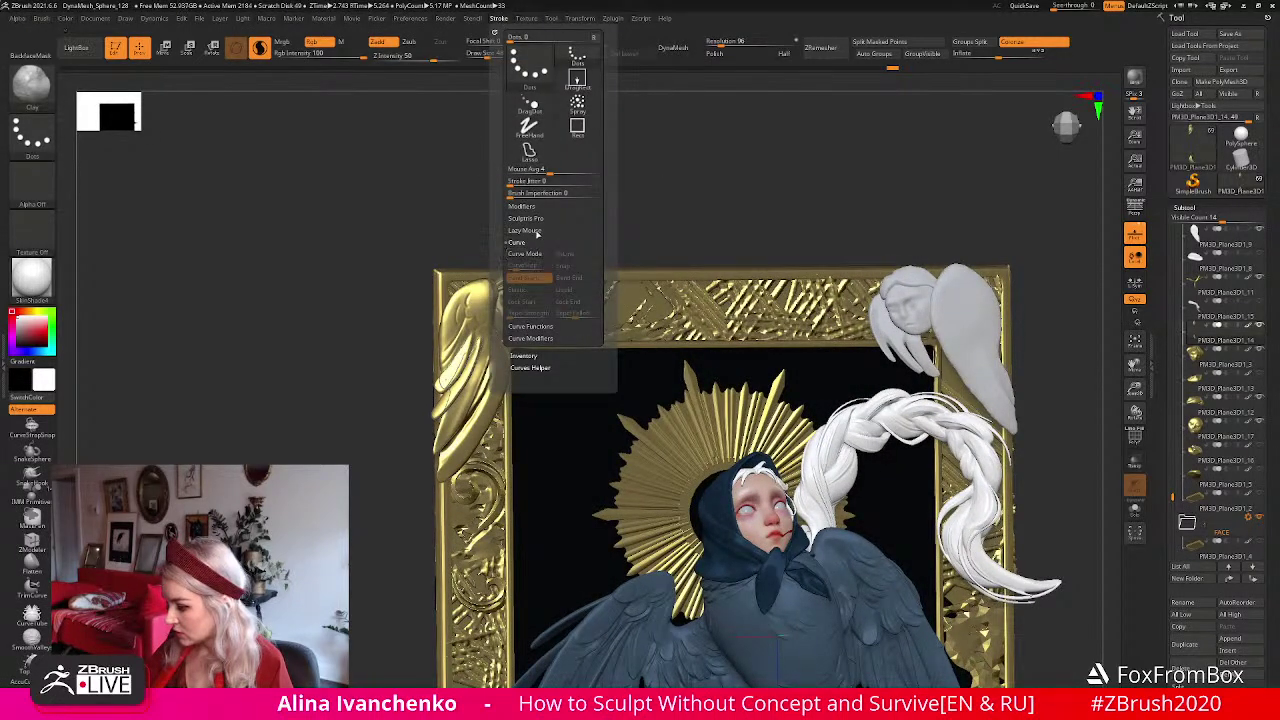
pyautogui.click(535, 232)
pyautogui.click(535, 338)
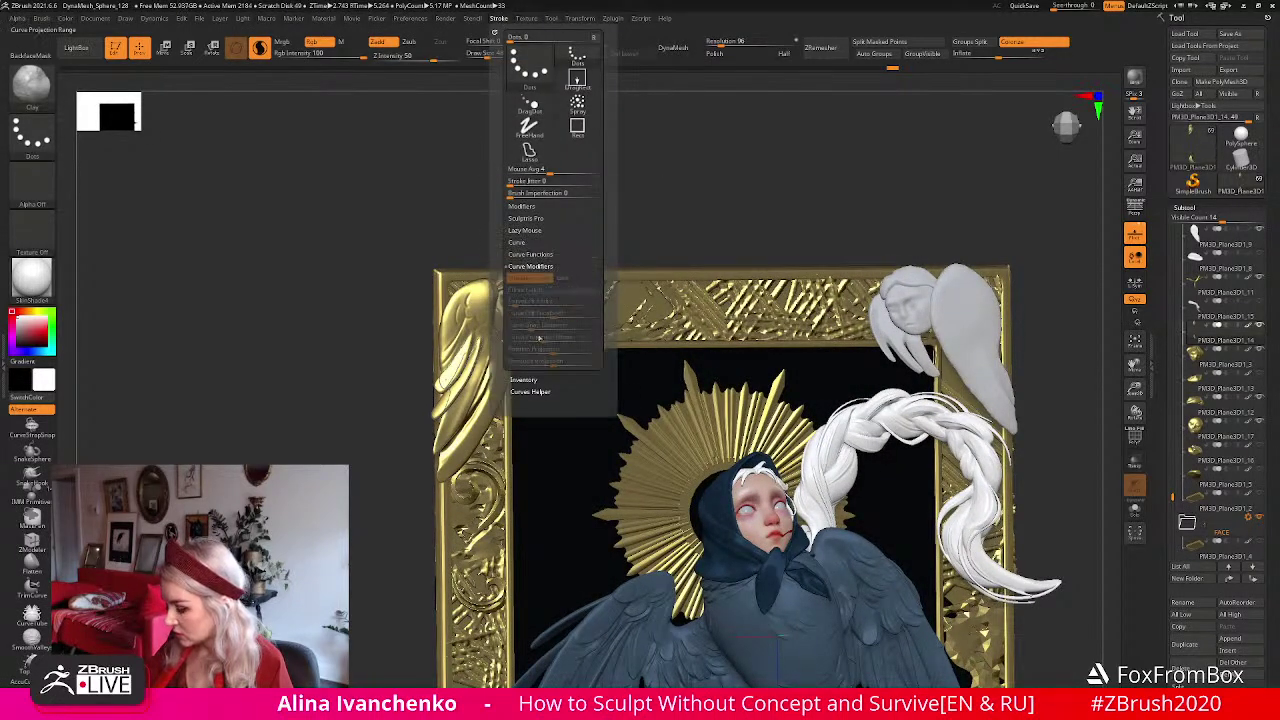
pyautogui.click(537, 256)
pyautogui.moveTo(690, 172)
pyautogui.mouseDown()
pyautogui.moveTo(654, 177)
pyautogui.moveTo(700, 185)
pyautogui.mouseUp()
# Blend the feather bases in the middle of the gold wing with the Clay brush at Z intensity 22, colour painting off, smoothing the seams.
pyautogui.moveTo(1135, 388); pyautogui.dragTo(1133, 460)
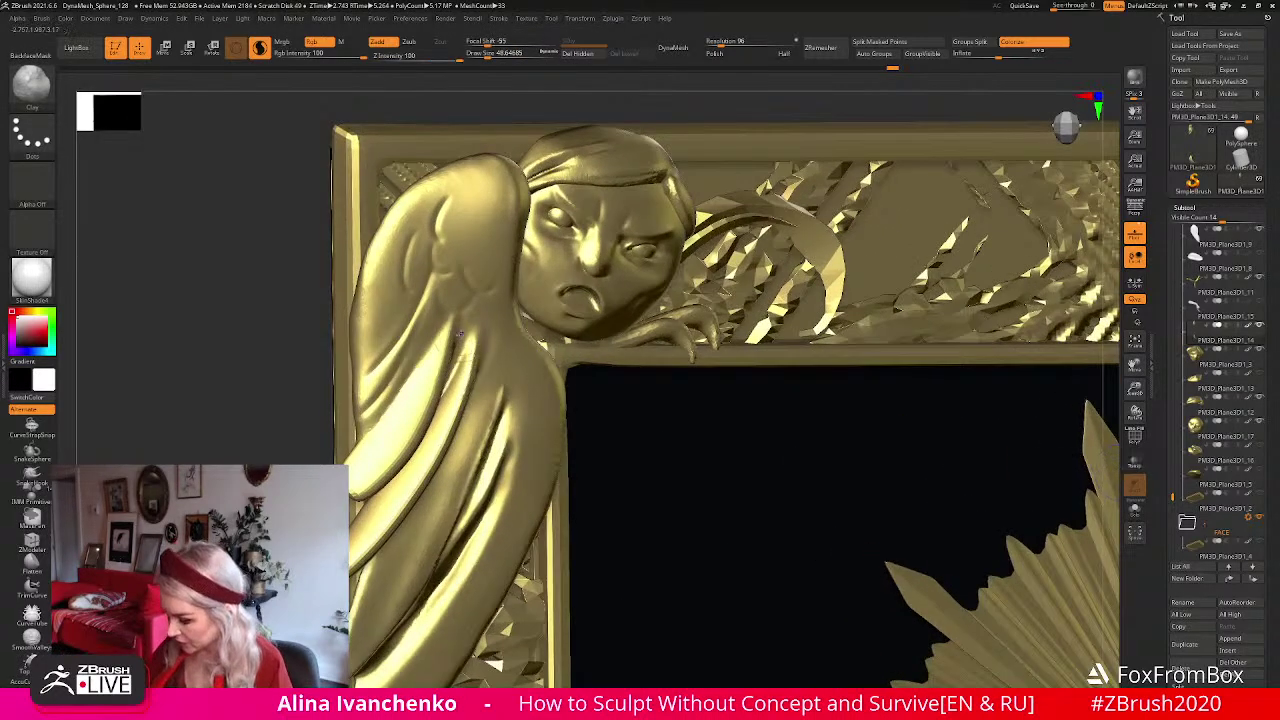
pyautogui.keyDown('shift'); pyautogui.moveTo(432, 340); pyautogui.dragTo(412, 380); pyautogui.keyUp('shift')
pyautogui.click(318, 42)
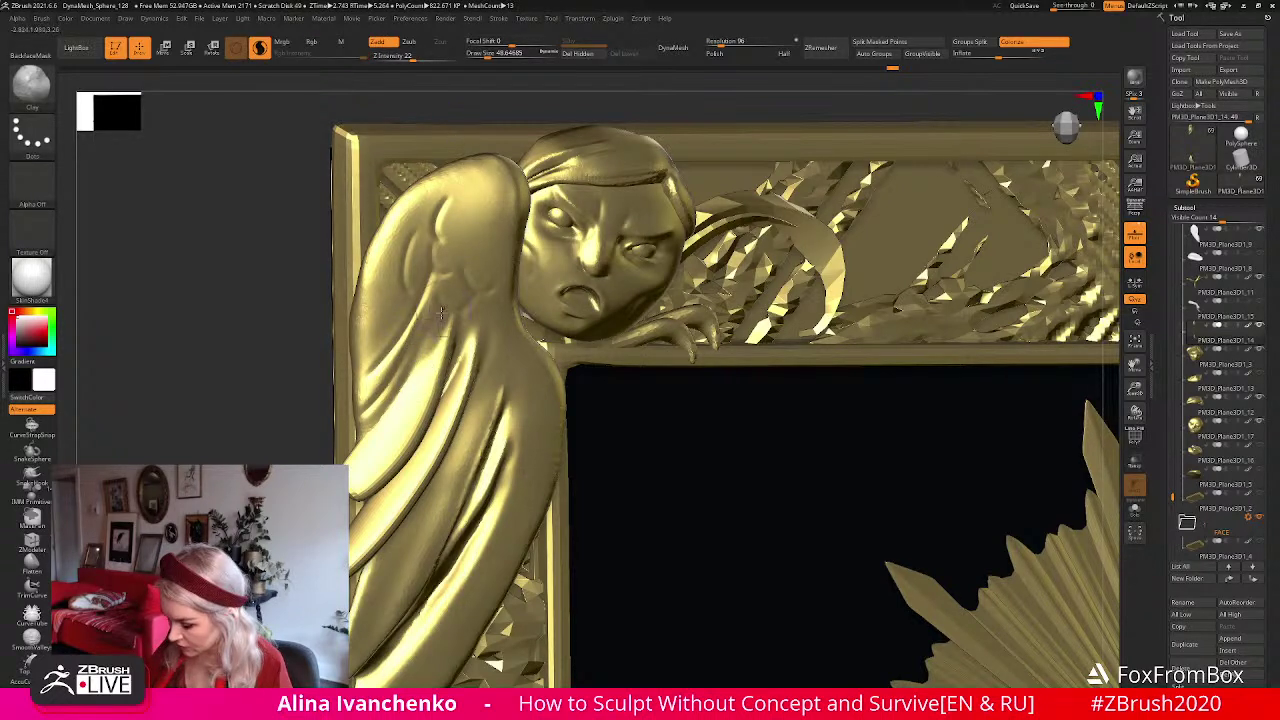
pyautogui.press('shift')
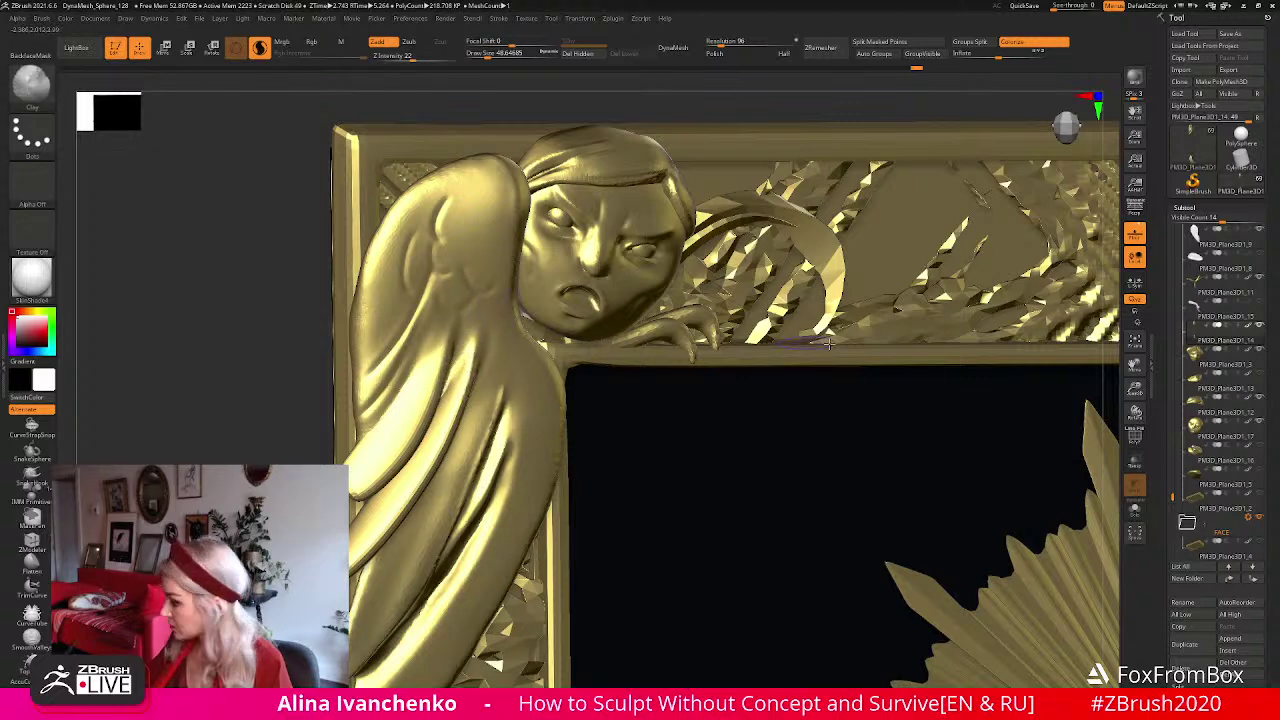
pyautogui.moveTo(1135, 388); pyautogui.dragTo(594, 243)
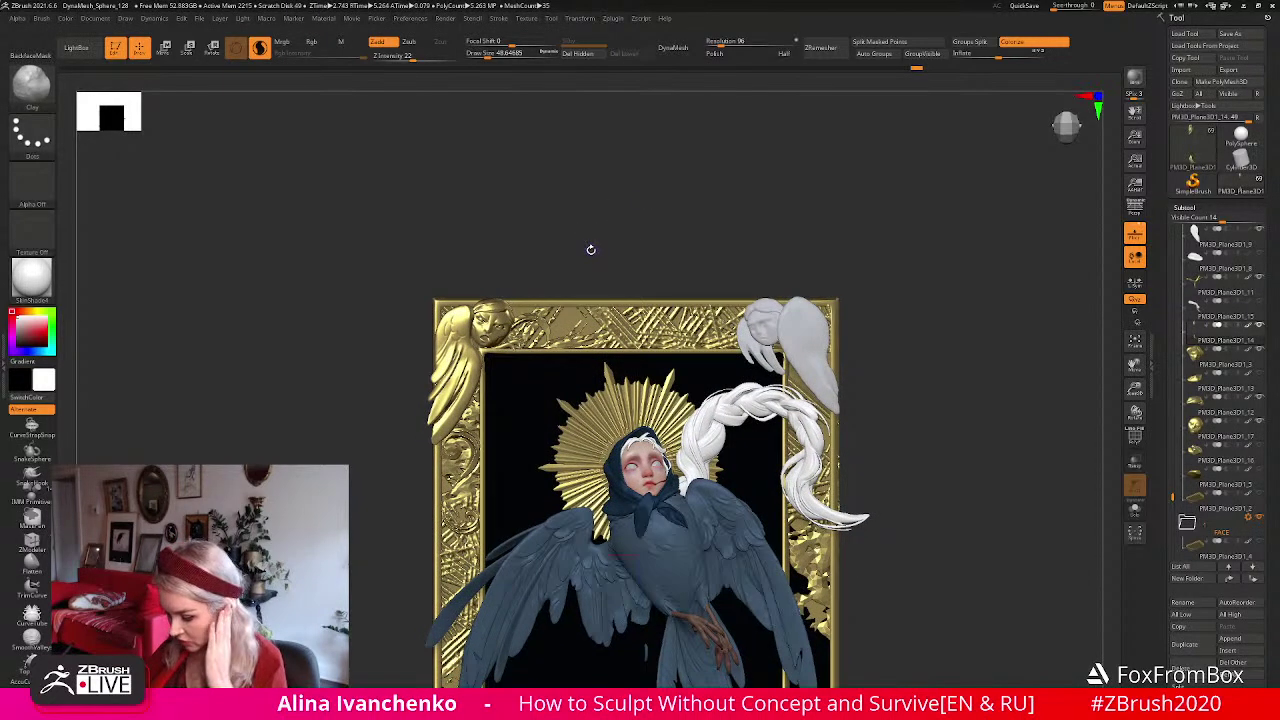
pyautogui.keyDown('alt'); pyautogui.moveTo(583, 241); pyautogui.dragTo(593, 241); pyautogui.keyUp('alt')
pyautogui.press('ctrl')
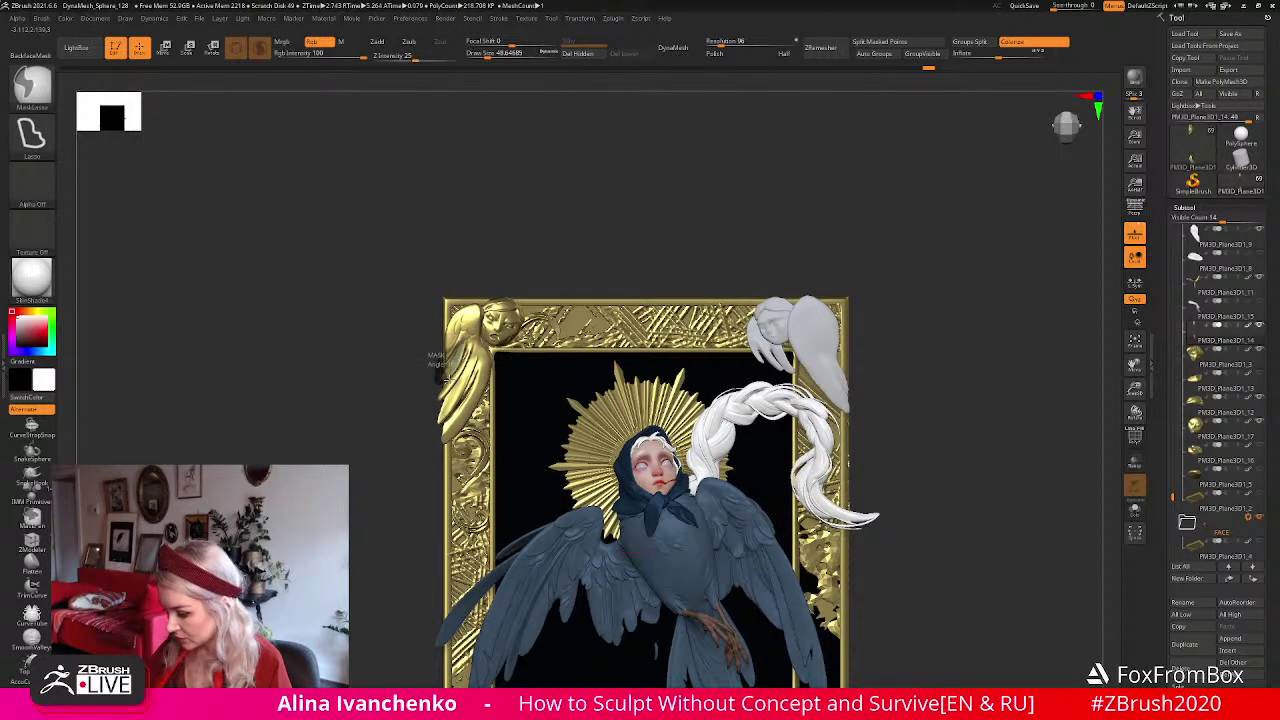
pyautogui.press('b')
pyautogui.press('m')
pyautogui.press('v')
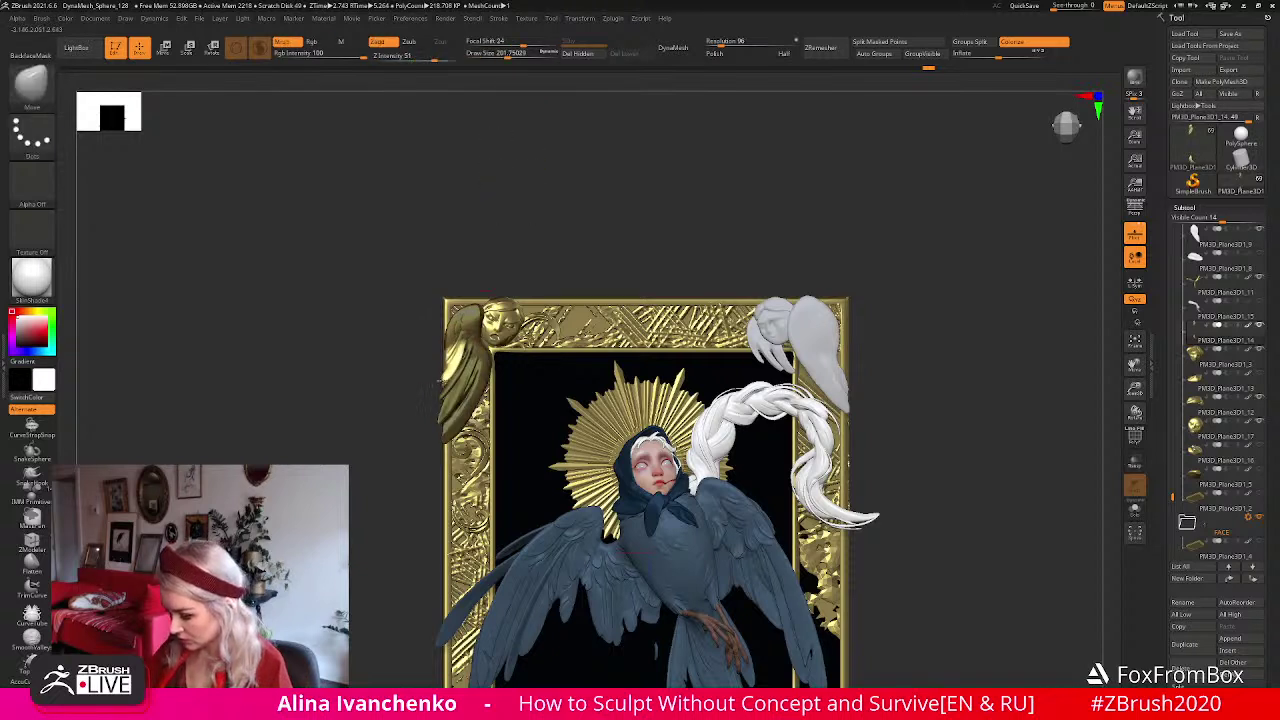
pyautogui.keyDown('ctrl'); pyautogui.moveTo(506, 266); pyautogui.dragTo(526, 260); pyautogui.keyUp('ctrl')
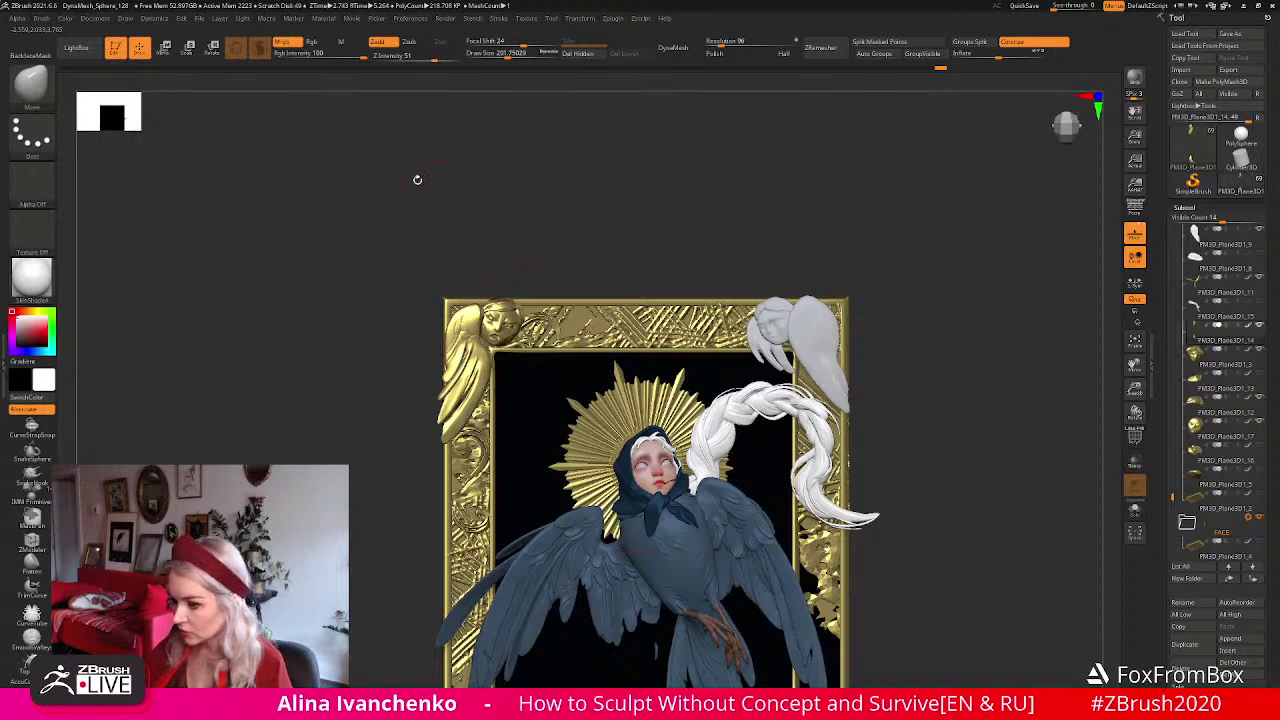
pyautogui.press('w')
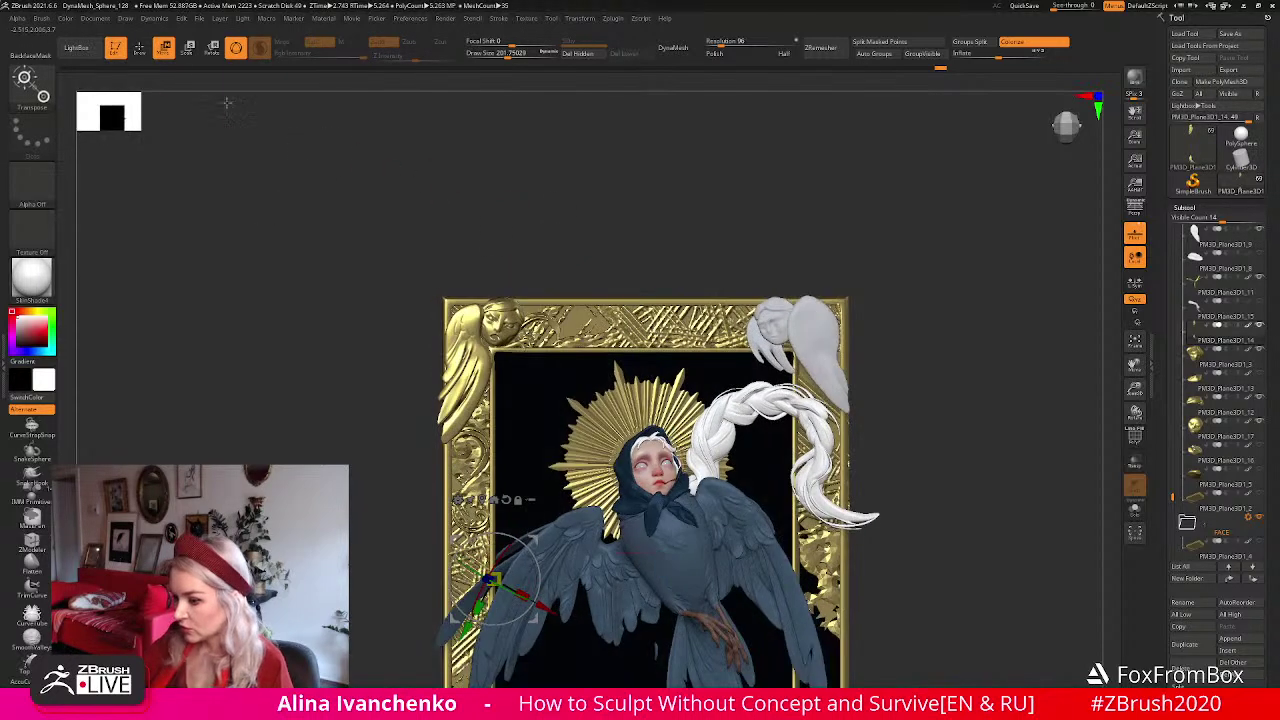
pyautogui.press('q')
# Lasso-mask the gold wing at the frame's upper-left corner and split the masked points into a separate subtool.
pyautogui.moveTo(554, 216); pyautogui.dragTo(820, 374)
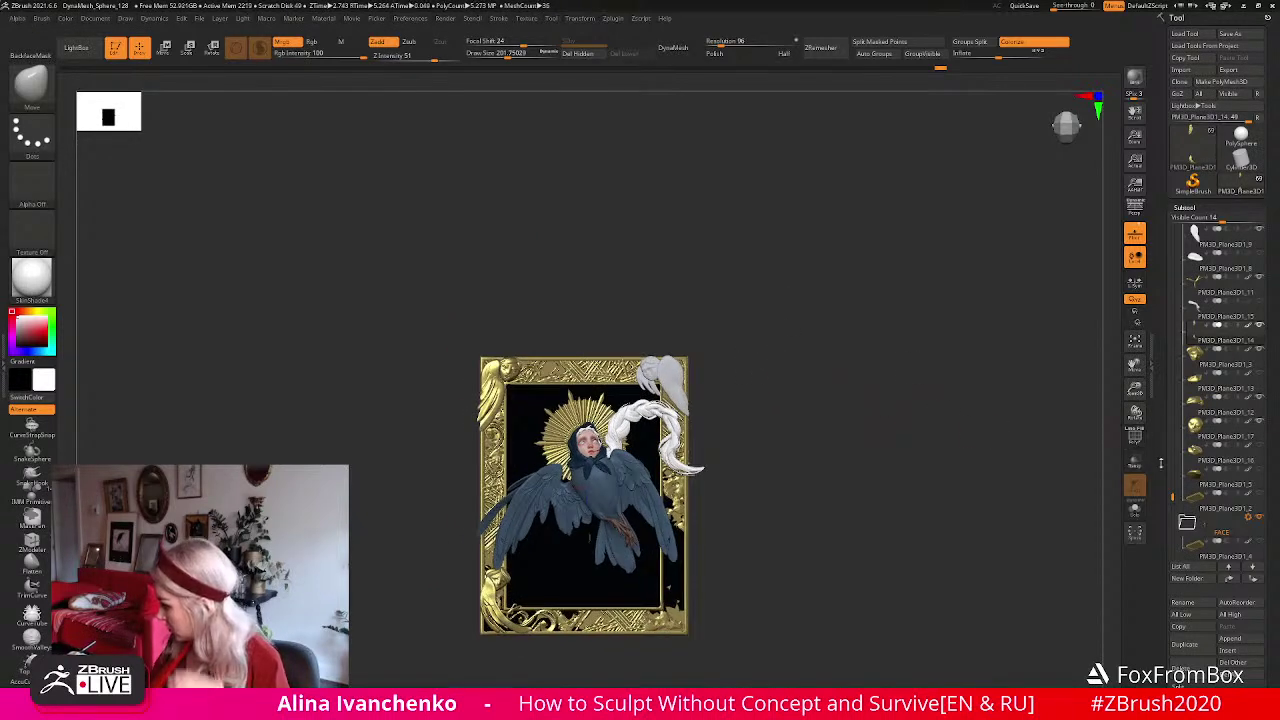
pyautogui.click(1135, 510)
pyautogui.click(1135, 510)
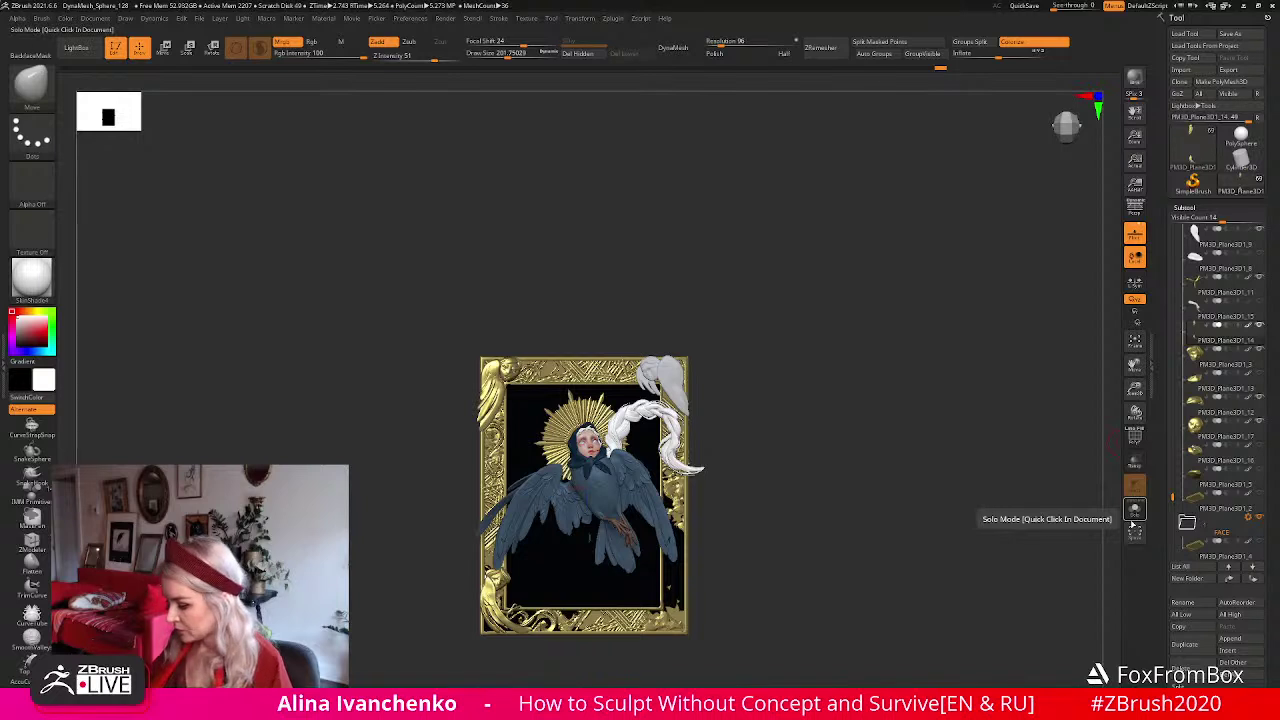
pyautogui.moveTo(538, 302)
pyautogui.keyDown('ctrl'); pyautogui.mouseDown()
pyautogui.moveTo(401, 490)
pyautogui.moveTo(388, 480)
pyautogui.mouseUp(); pyautogui.keyUp('ctrl')
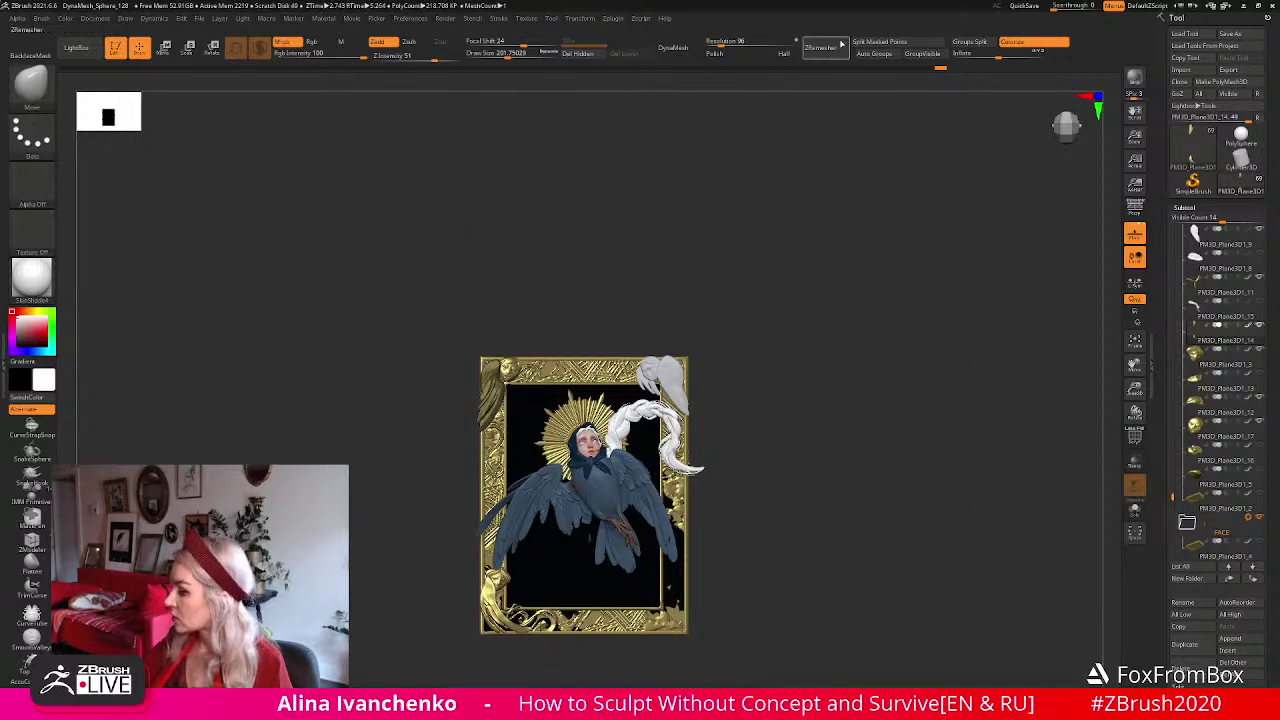
pyautogui.click(899, 43)
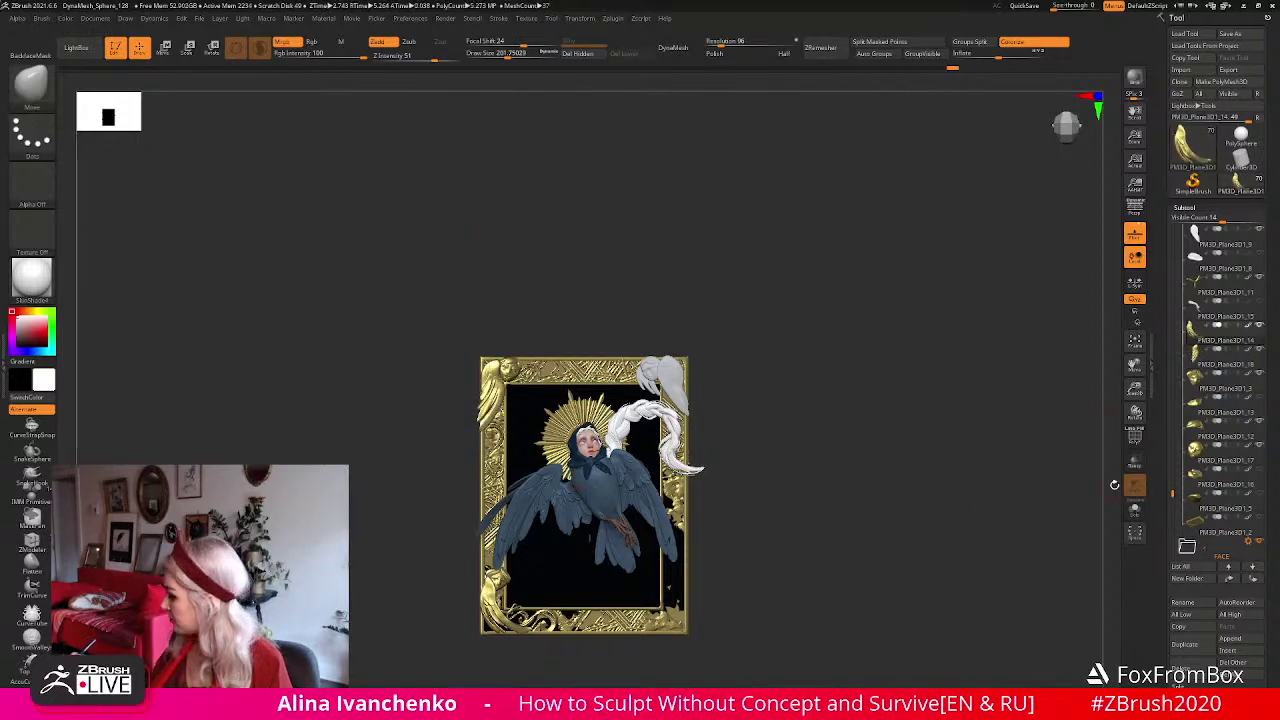
# Select the split-off upper gold wing, reset its gizmo, and place a rotated copy along the frame's top edge beside the angel's face.
pyautogui.moveTo(1135, 389); pyautogui.dragTo(1070, 436)
pyautogui.keyDown('alt'); pyautogui.moveTo(1012, 405); pyautogui.dragTo(944, 448); pyautogui.keyUp('alt')
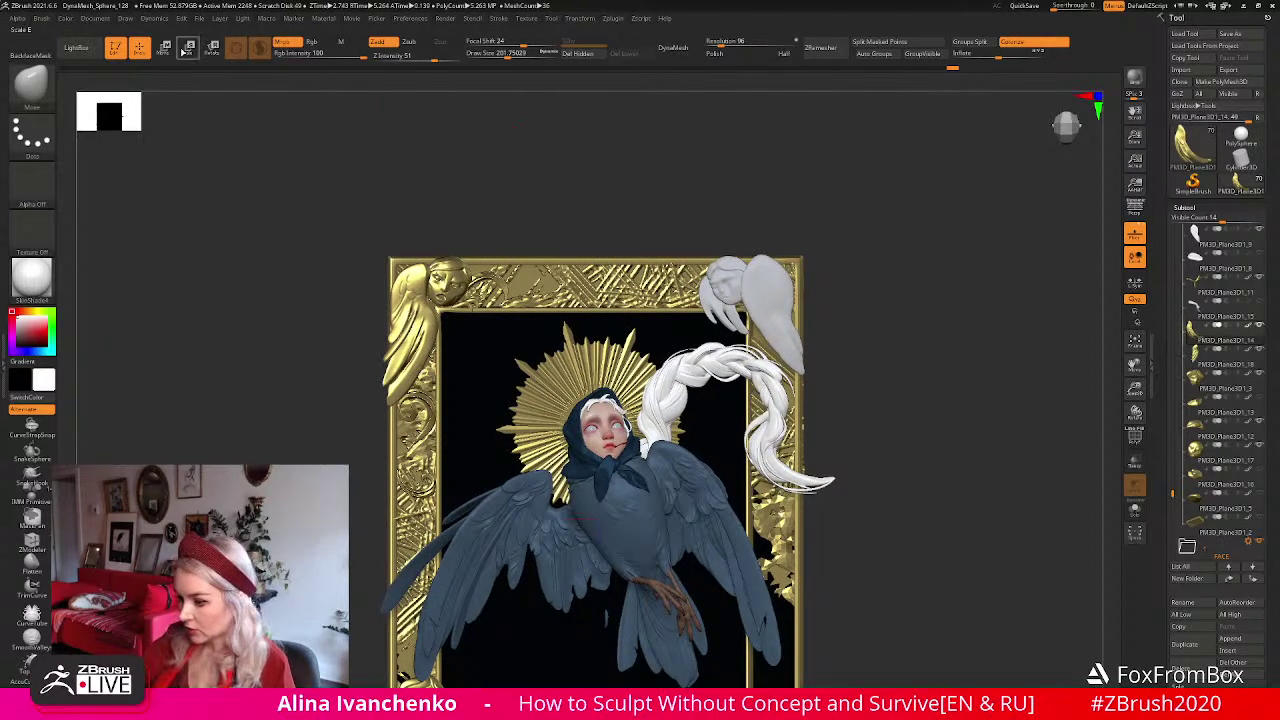
pyautogui.press('w')
pyautogui.click(429, 465)
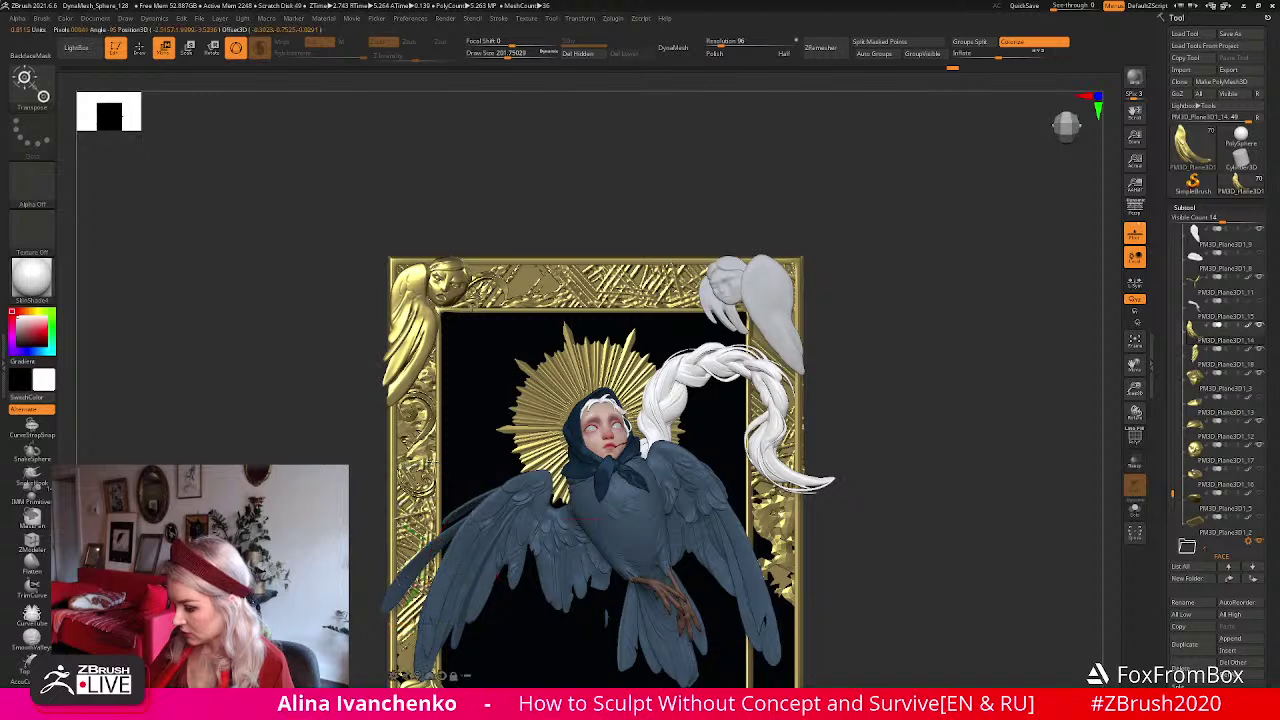
pyautogui.click(418, 345)
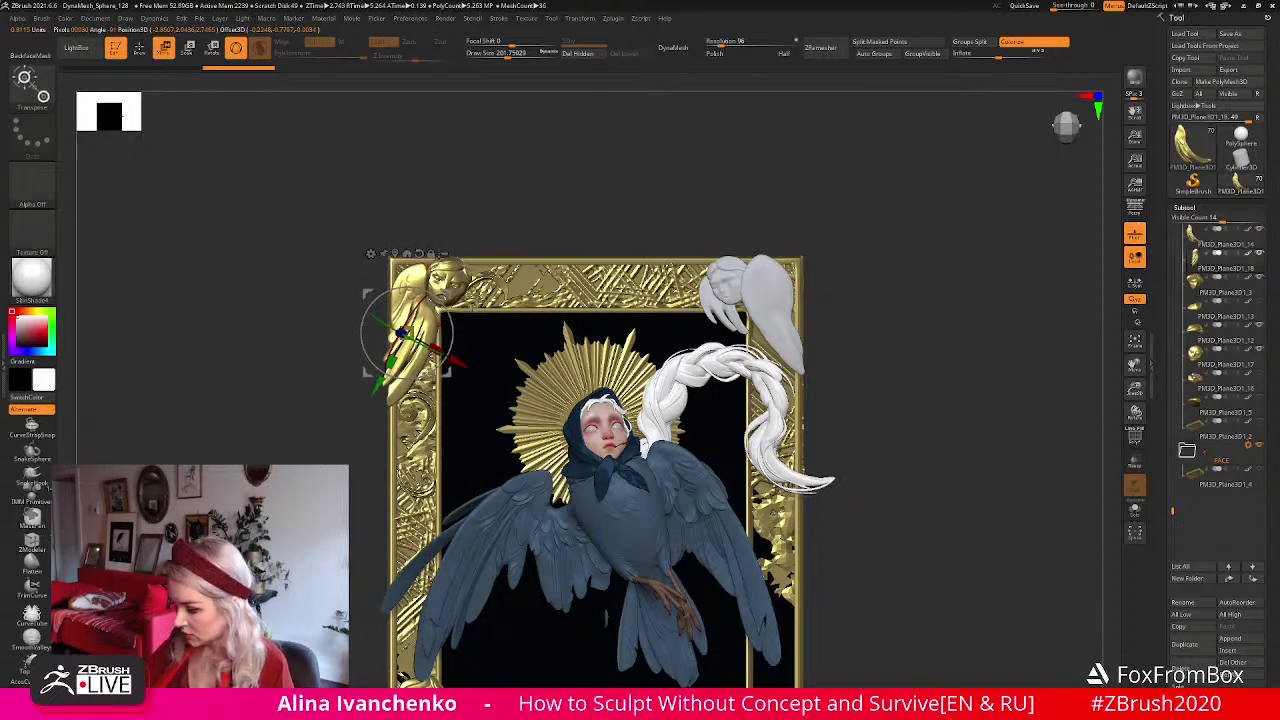
pyautogui.click(418, 253)
pyautogui.keyDown('ctrl'); pyautogui.moveTo(405, 333); pyautogui.dragTo(528, 350); pyautogui.keyUp('ctrl')
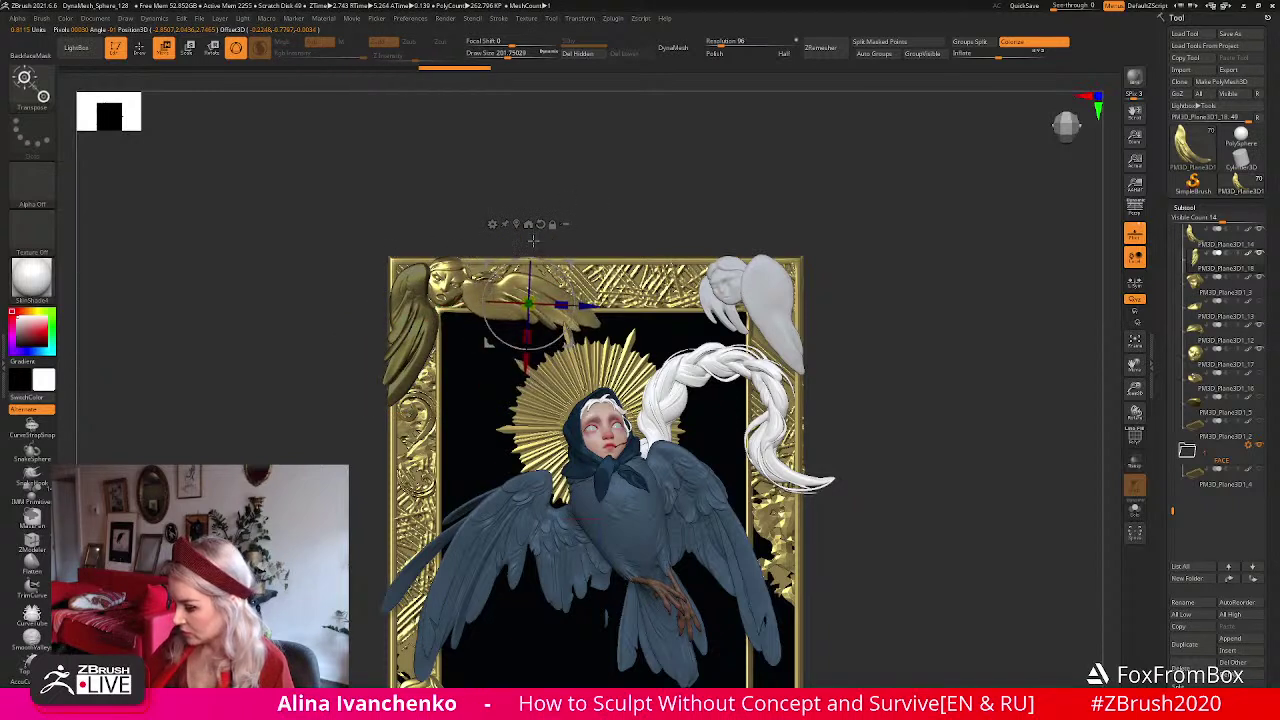
pyautogui.moveTo(569, 263); pyautogui.dragTo(626, 216)
pyautogui.moveTo(550, 272); pyautogui.dragTo(530, 190)
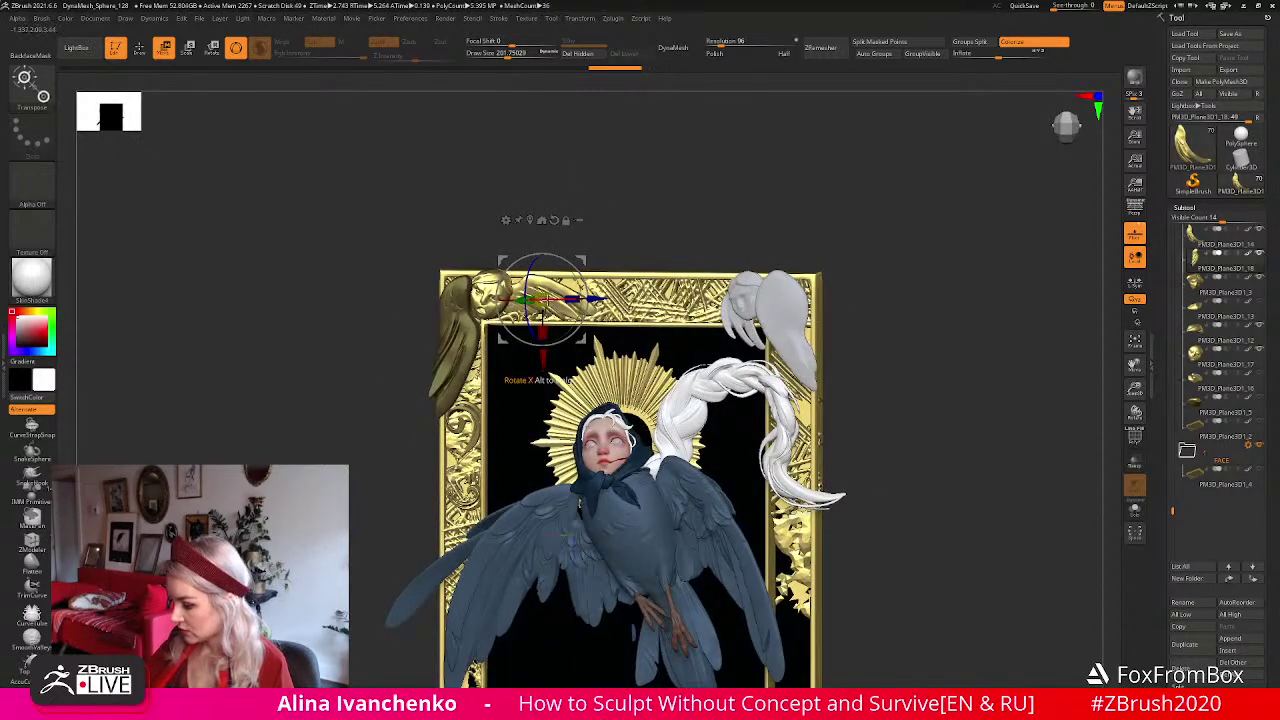
# Fine-tune the copied wing's placement against the other side of the angel's face, transforming only this subtool.
pyautogui.click(579, 220)
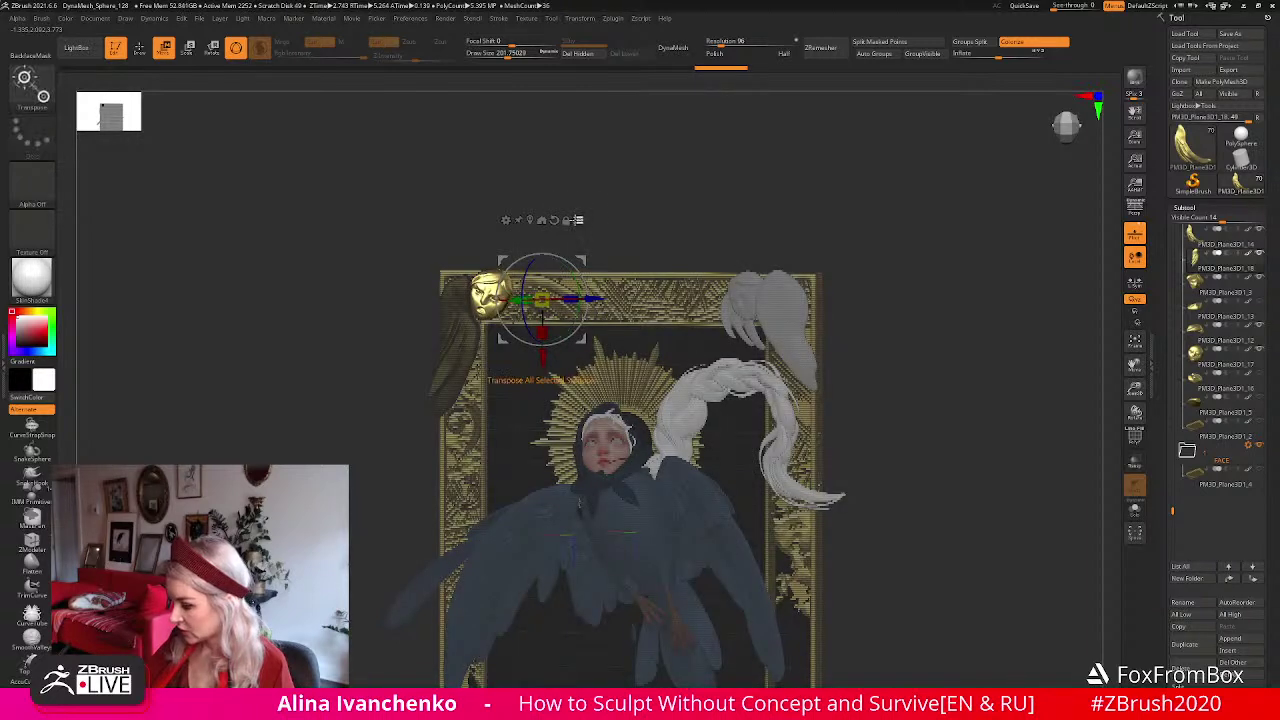
pyautogui.click(578, 221)
pyautogui.moveTo(584, 306); pyautogui.dragTo(602, 300)
pyautogui.moveTo(585, 236); pyautogui.dragTo(616, 226)
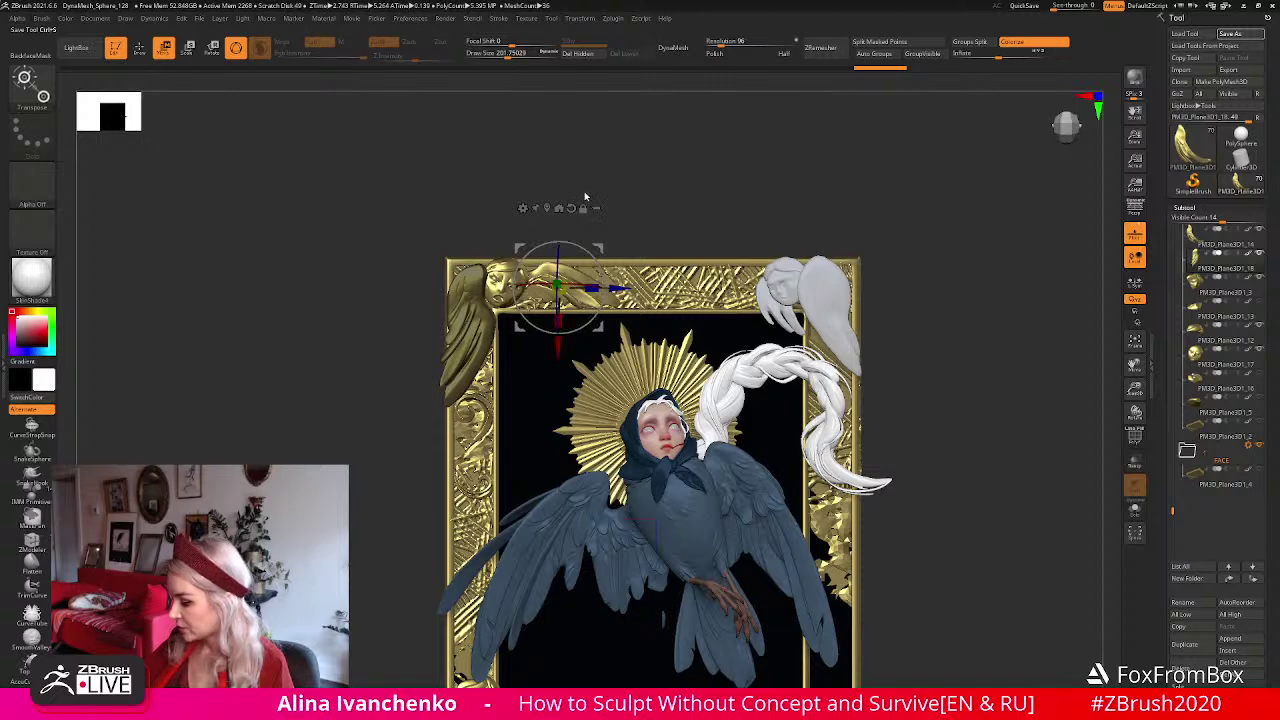
# Save the tool, and return the copied wing at the frame's upper edge to Draw mode.
pyautogui.hotkey('ctrl', 's')
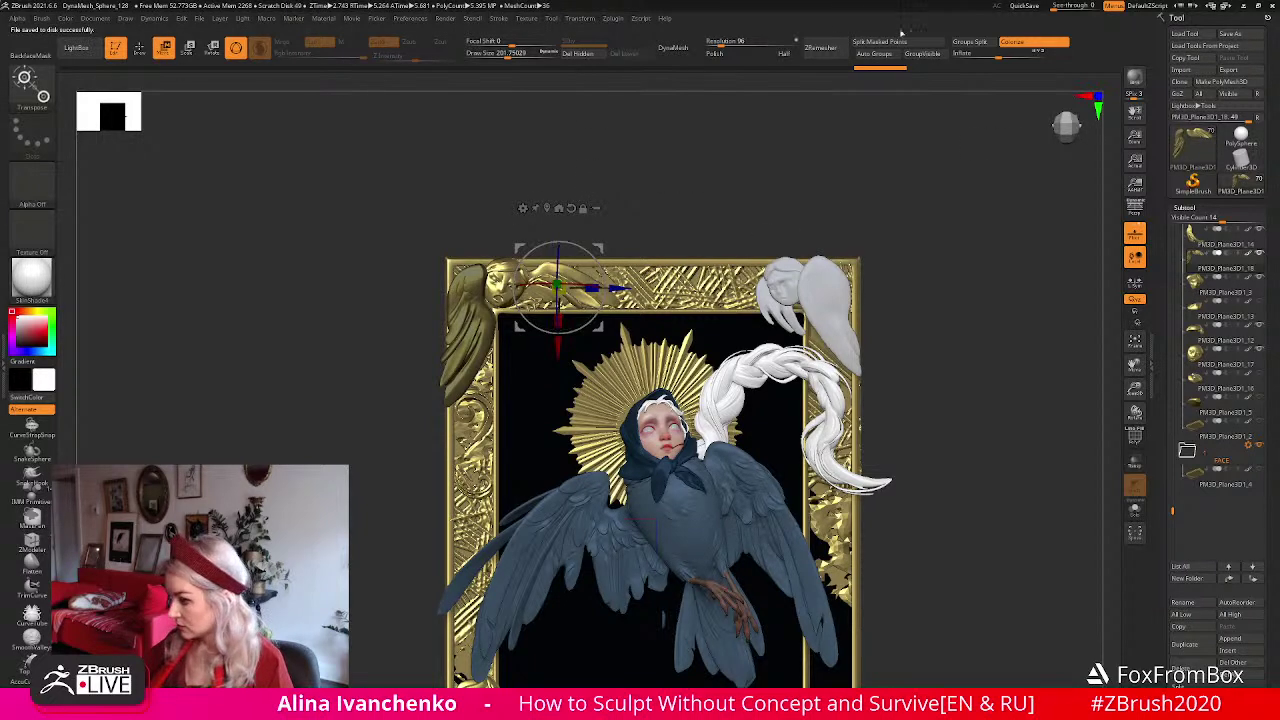
pyautogui.click(139, 48)
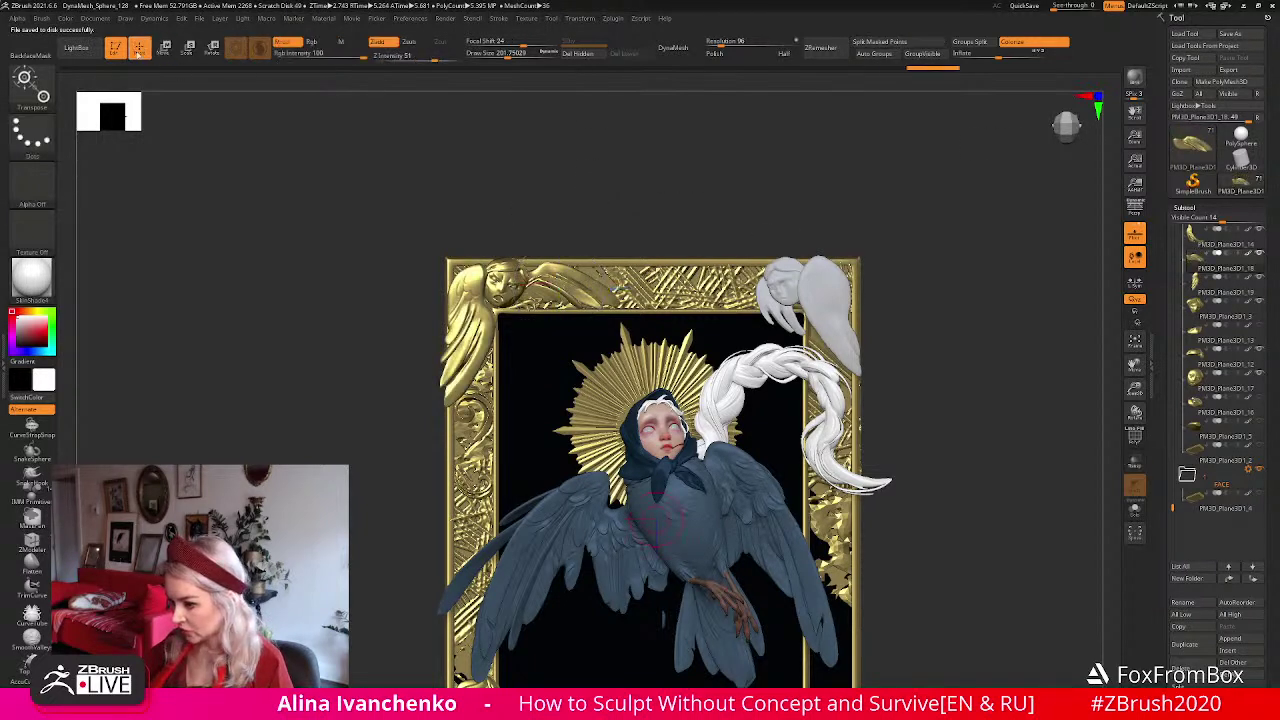
pyautogui.moveTo(1134, 387); pyautogui.dragTo(874, 409)
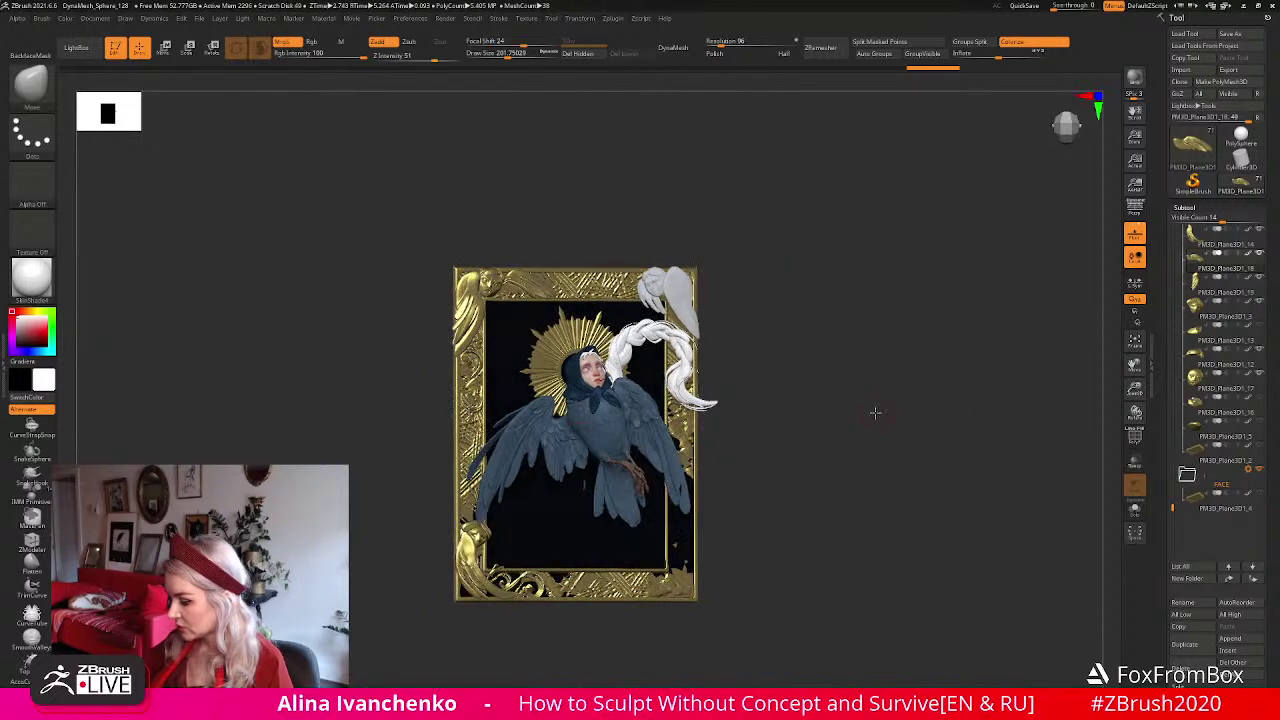
pyautogui.moveTo(790, 282); pyautogui.dragTo(793, 343)
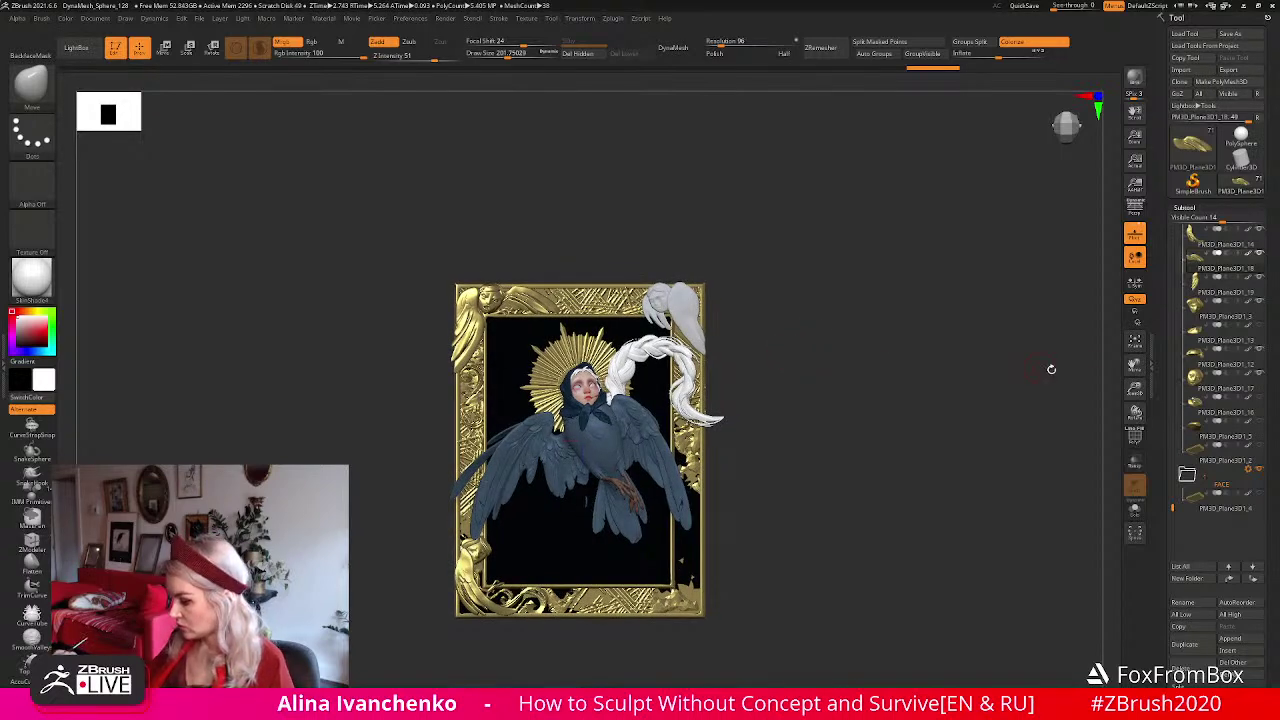
pyautogui.moveTo(1134, 388); pyautogui.dragTo(1134, 380)
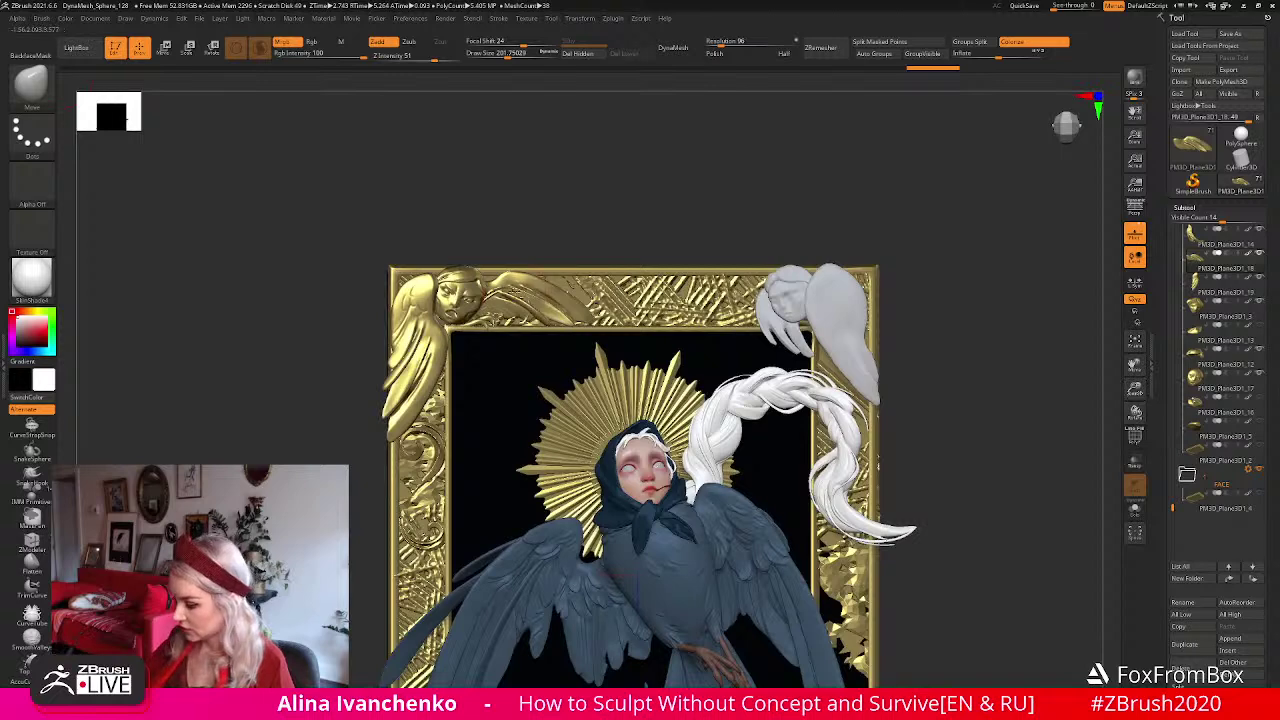
# Adjust the copied wing beside the angel's face using the Move brush at draw size about 372.
pyautogui.moveTo(604, 207)
pyautogui.mouseDown()
pyautogui.moveTo(578, 210)
pyautogui.moveTo(603, 209)
pyautogui.moveTo(603, 221)
pyautogui.mouseUp()
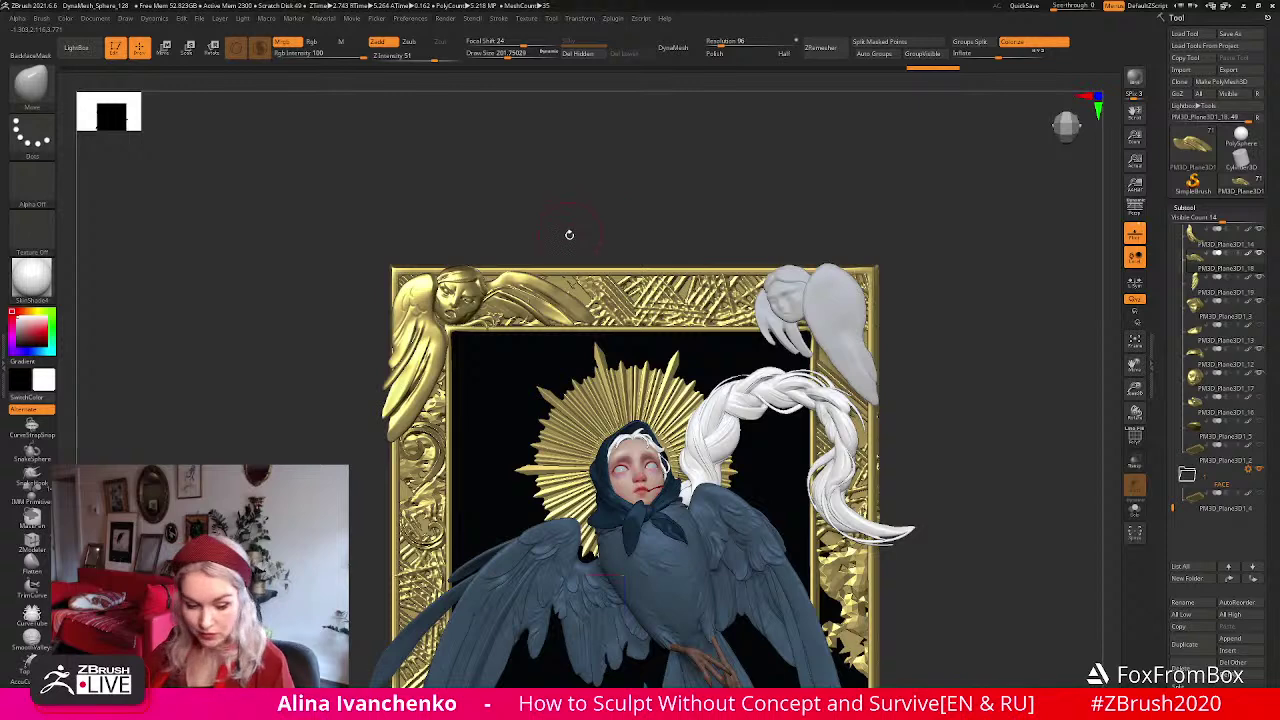
pyautogui.click(521, 54)
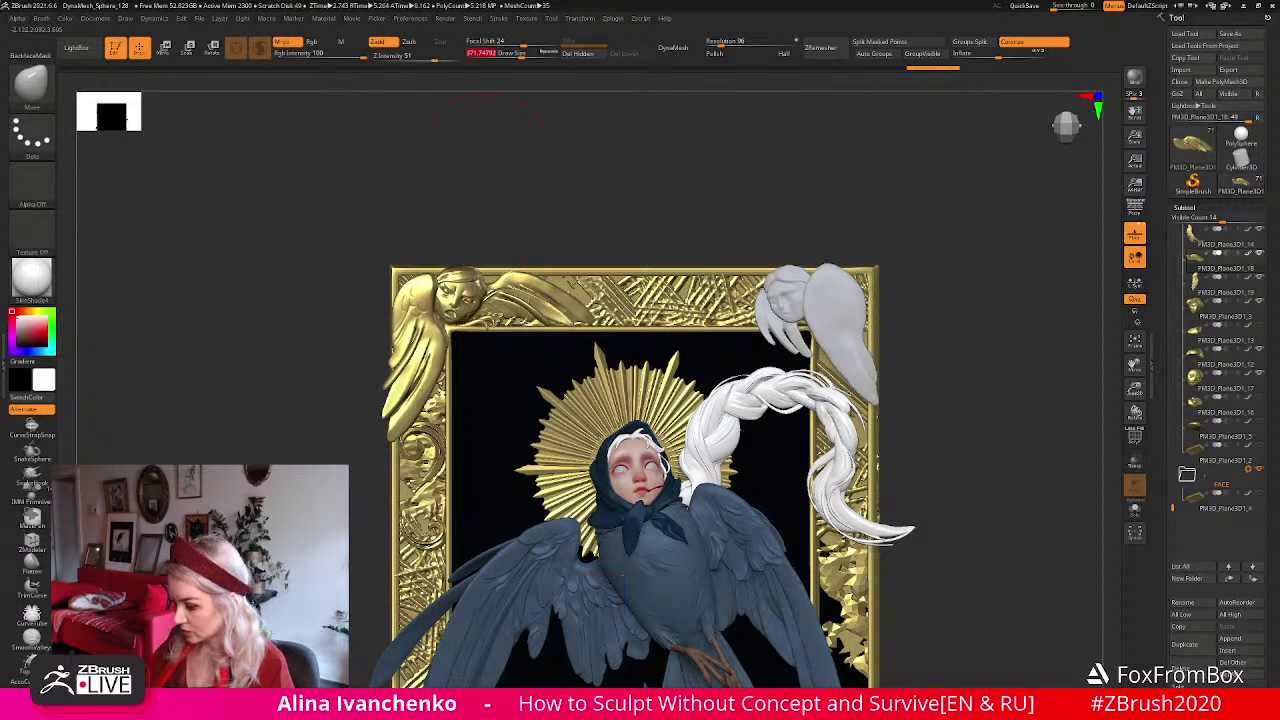
pyautogui.moveTo(564, 211); pyautogui.dragTo(440, 213)
pyautogui.moveTo(548, 203)
pyautogui.mouseDown()
pyautogui.moveTo(563, 197)
pyautogui.moveTo(557, 228)
pyautogui.moveTo(534, 243)
pyautogui.mouseUp()
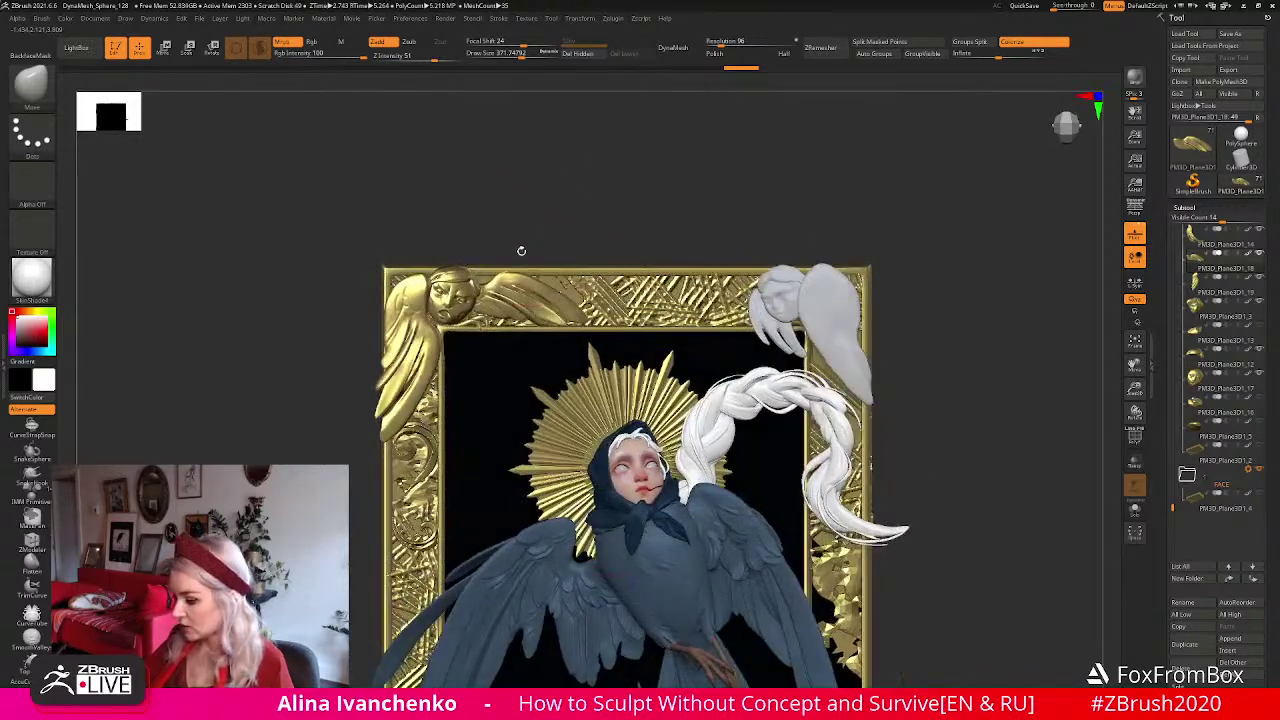
# Isolate the copied wing to inspect its inner end from the side, and bring back the other subtools.
pyautogui.keyDown('ctrl'); pyautogui.keyDown('shift'); pyautogui.click(31, 84); pyautogui.keyUp('shift'); pyautogui.keyUp('ctrl')
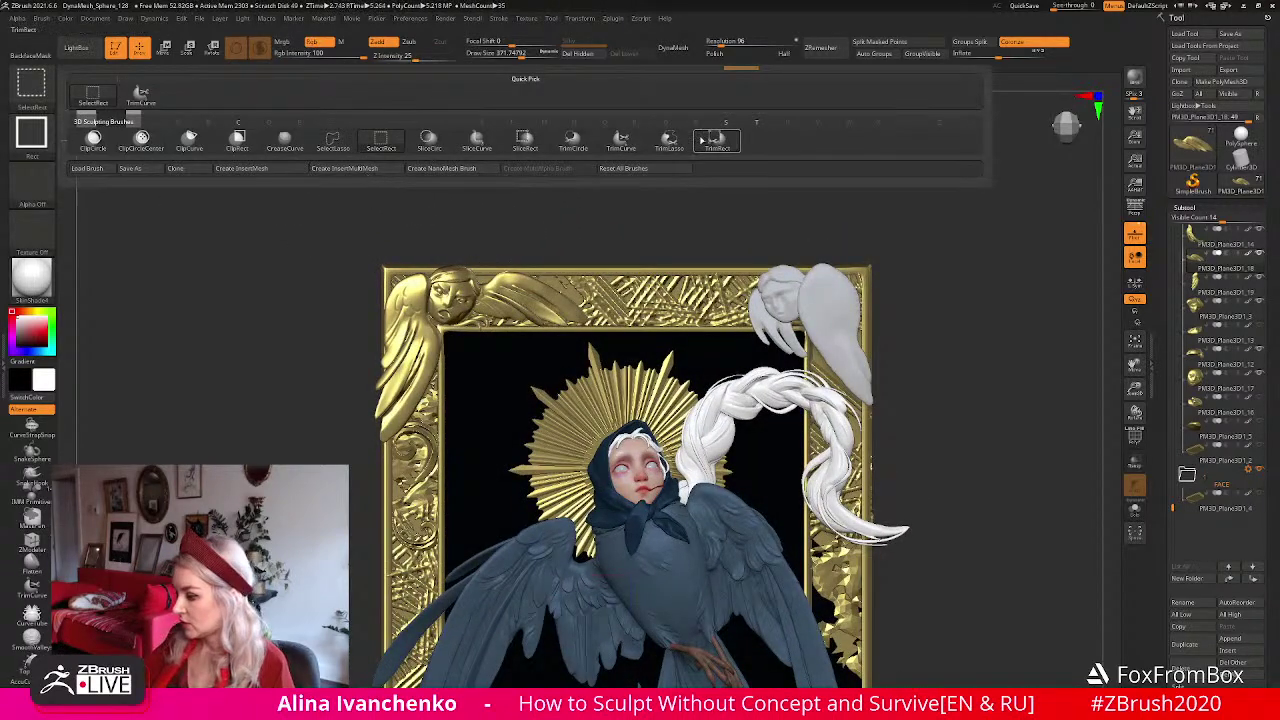
pyautogui.click(1135, 508)
pyautogui.moveTo(391, 250)
pyautogui.keyDown('ctrl'); pyautogui.keyDown('shift'); pyautogui.mouseDown()
pyautogui.moveTo(400, 325)
pyautogui.moveTo(401, 232)
pyautogui.mouseUp(); pyautogui.keyUp('shift'); pyautogui.keyUp('ctrl')
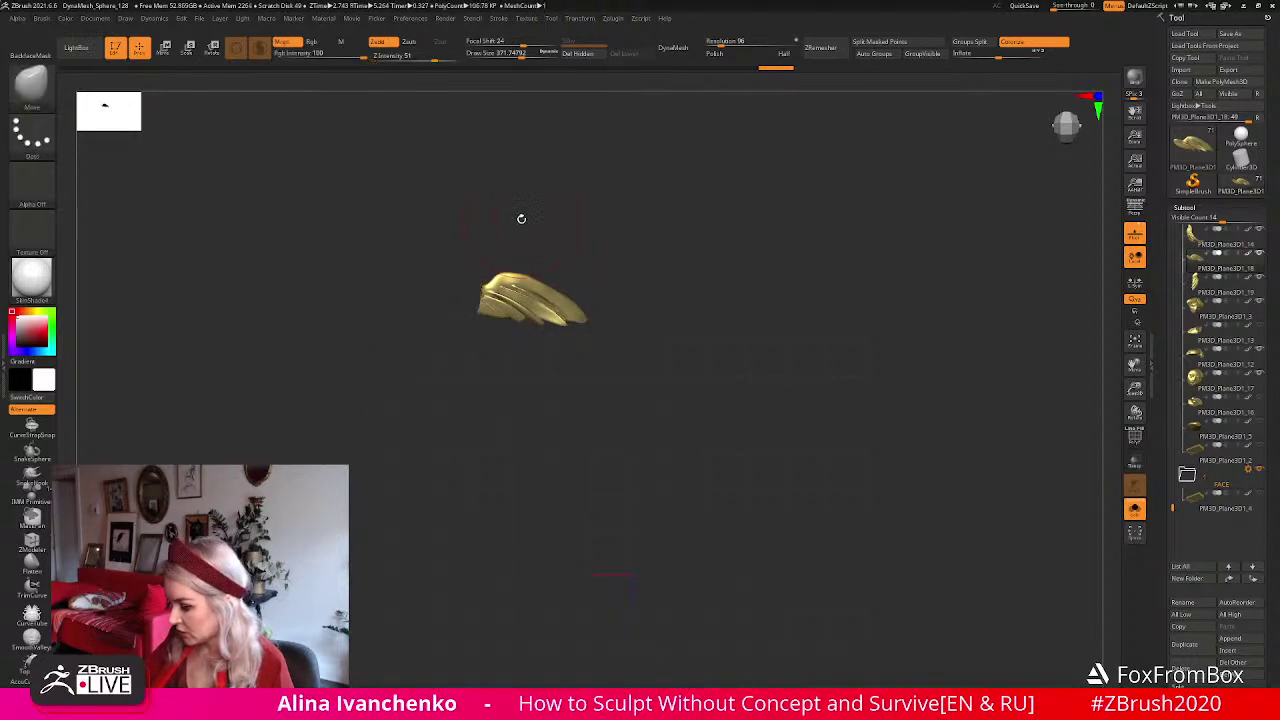
pyautogui.moveTo(528, 222)
pyautogui.mouseDown()
pyautogui.moveTo(560, 217)
pyautogui.moveTo(540, 224)
pyautogui.mouseUp()
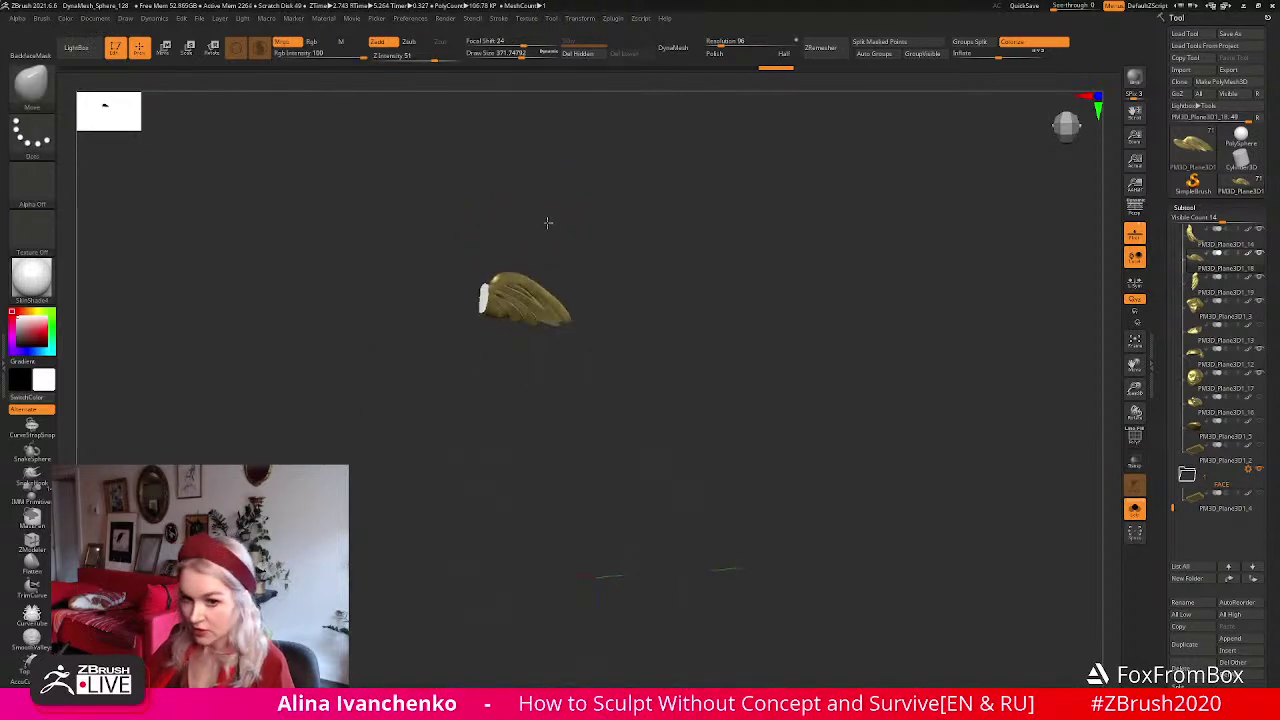
pyautogui.click(1135, 508)
# Refine the copied wing's contour against the frame with a smaller Move brush, and set the draw size to about 262.
pyautogui.keyDown('alt'); pyautogui.moveTo(516, 138); pyautogui.dragTo(527, 203); pyautogui.keyUp('alt')
pyautogui.moveTo(515, 54); pyautogui.dragTo(492, 55)
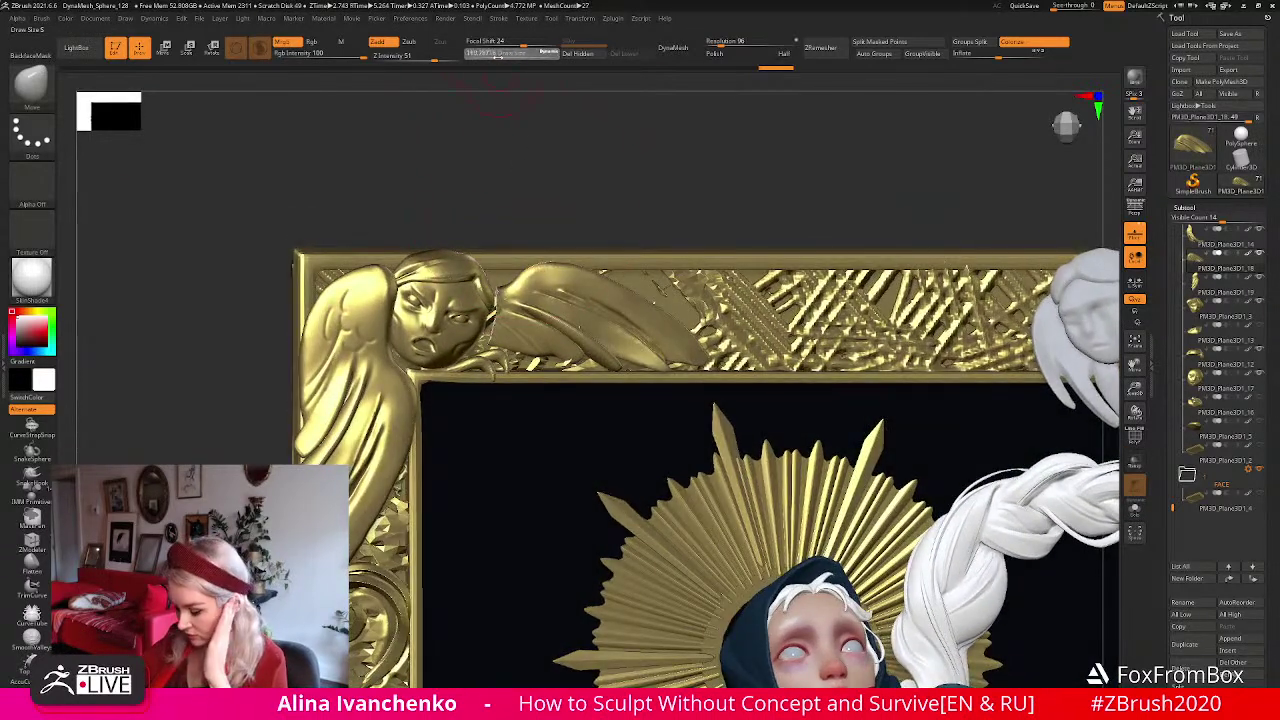
pyautogui.press(']')
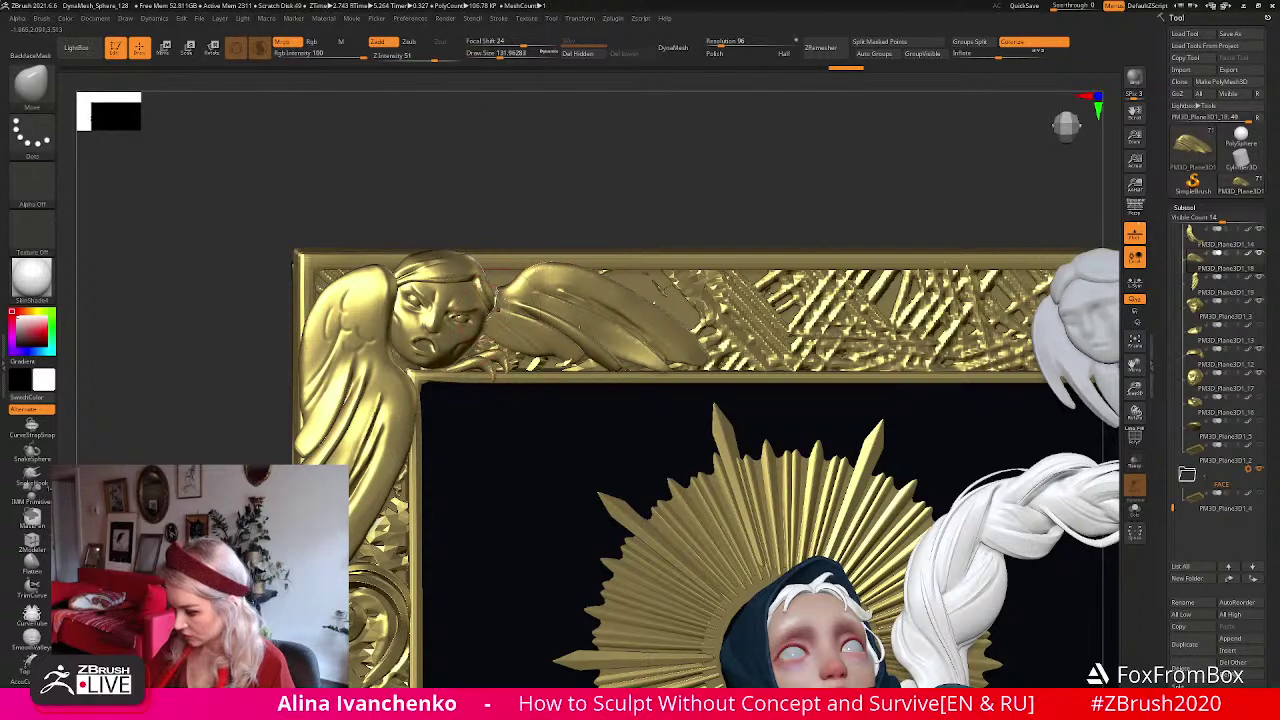
pyautogui.moveTo(613, 200); pyautogui.dragTo(520, 276)
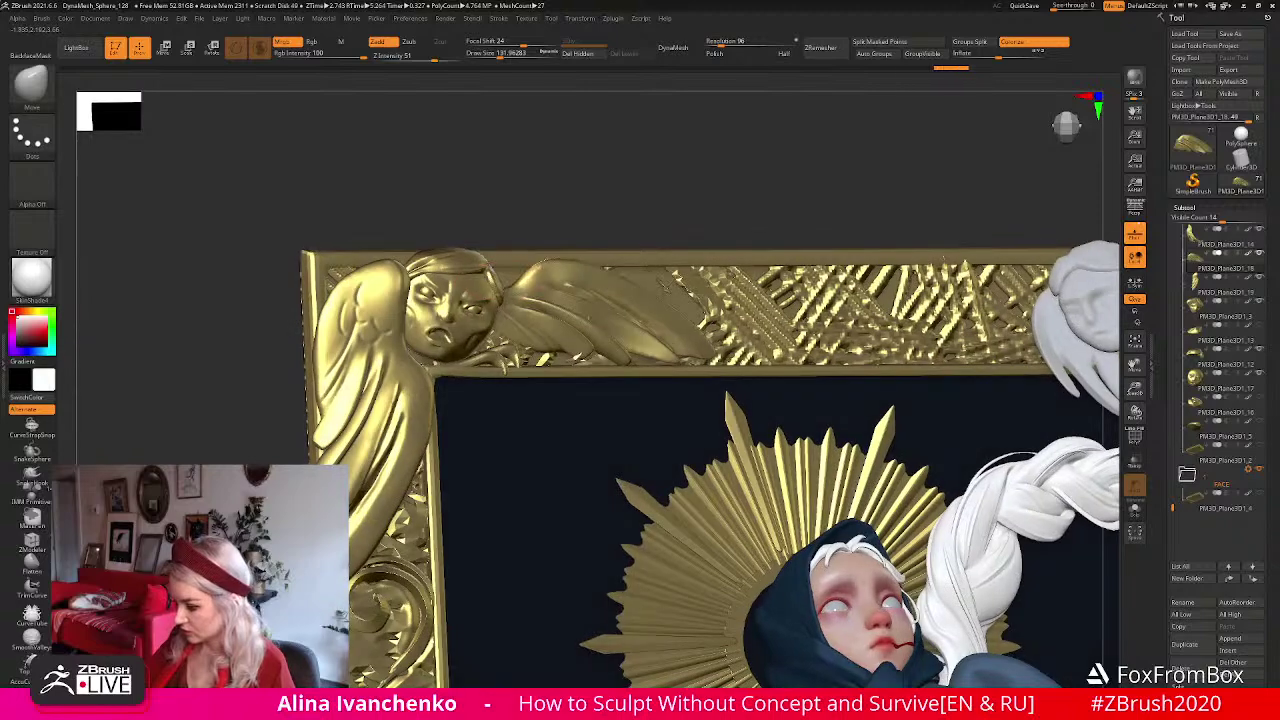
pyautogui.moveTo(602, 187); pyautogui.dragTo(558, 190)
pyautogui.click(1136, 388)
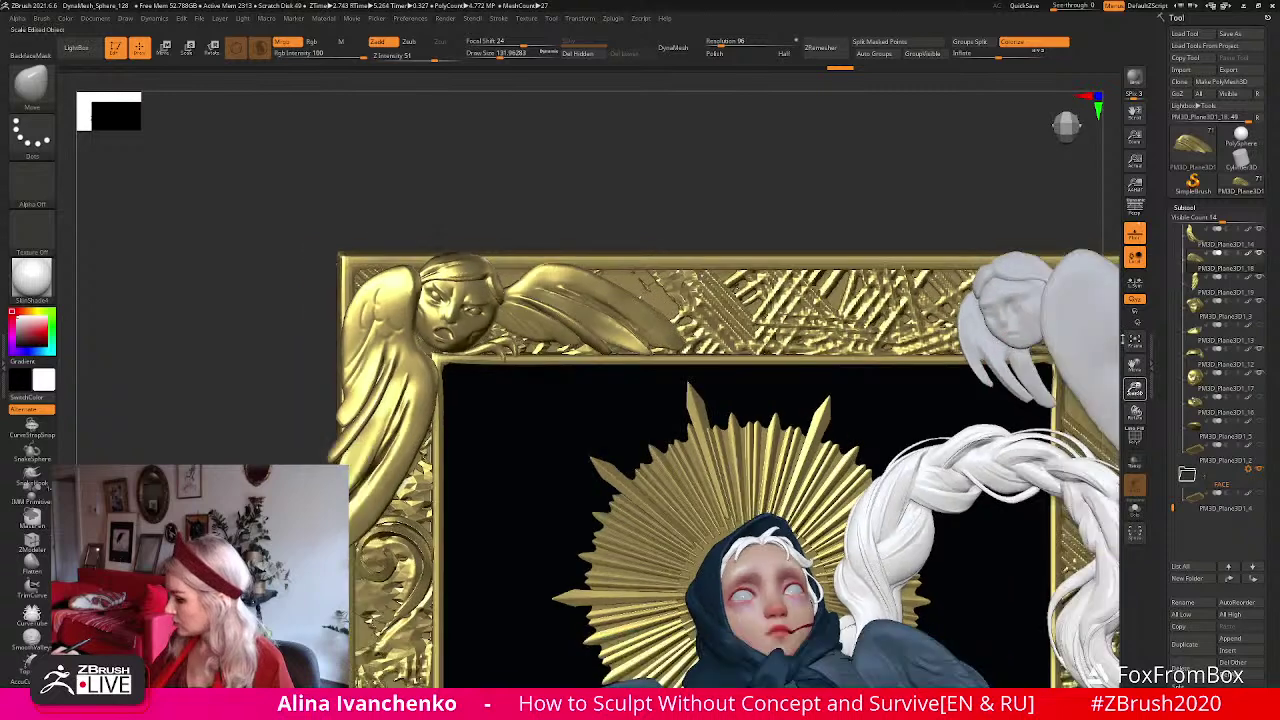
pyautogui.click(514, 54)
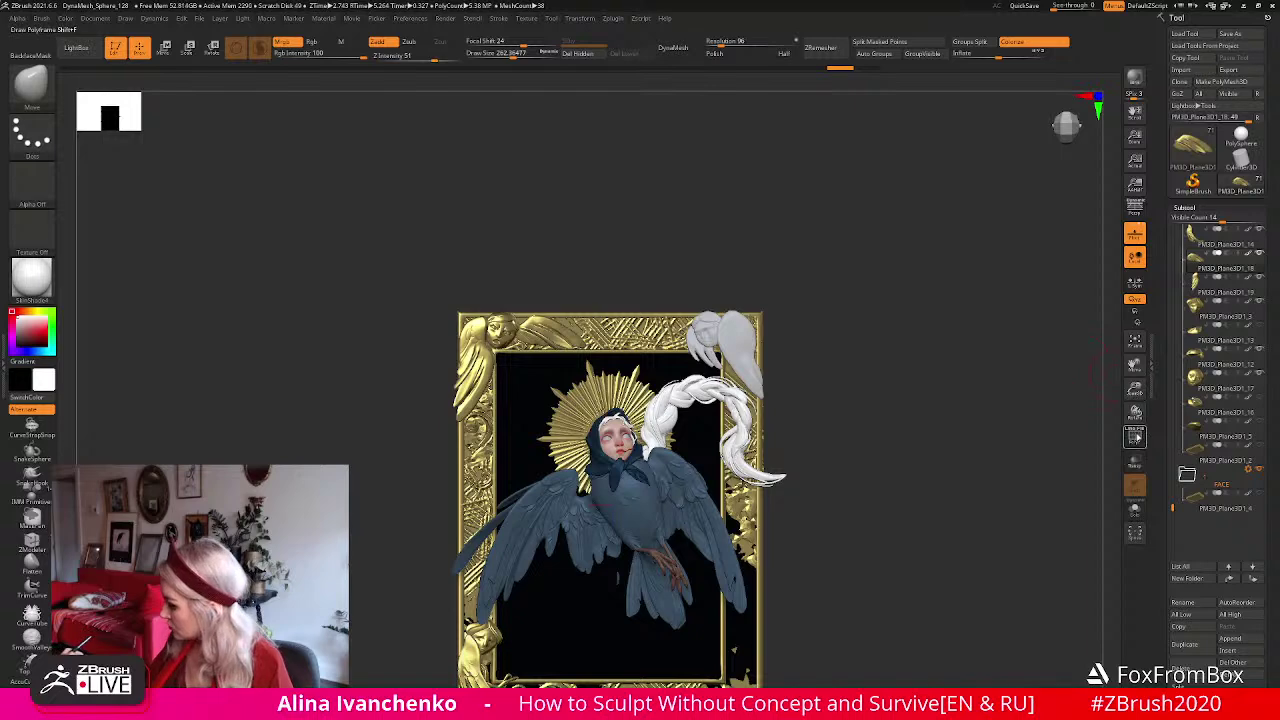
# Isolate parts of the copied wing by polygroup and mask its long outer feathers, leaving the lower inner feathers free.
pyautogui.moveTo(1135, 437); pyautogui.dragTo(1106, 439)
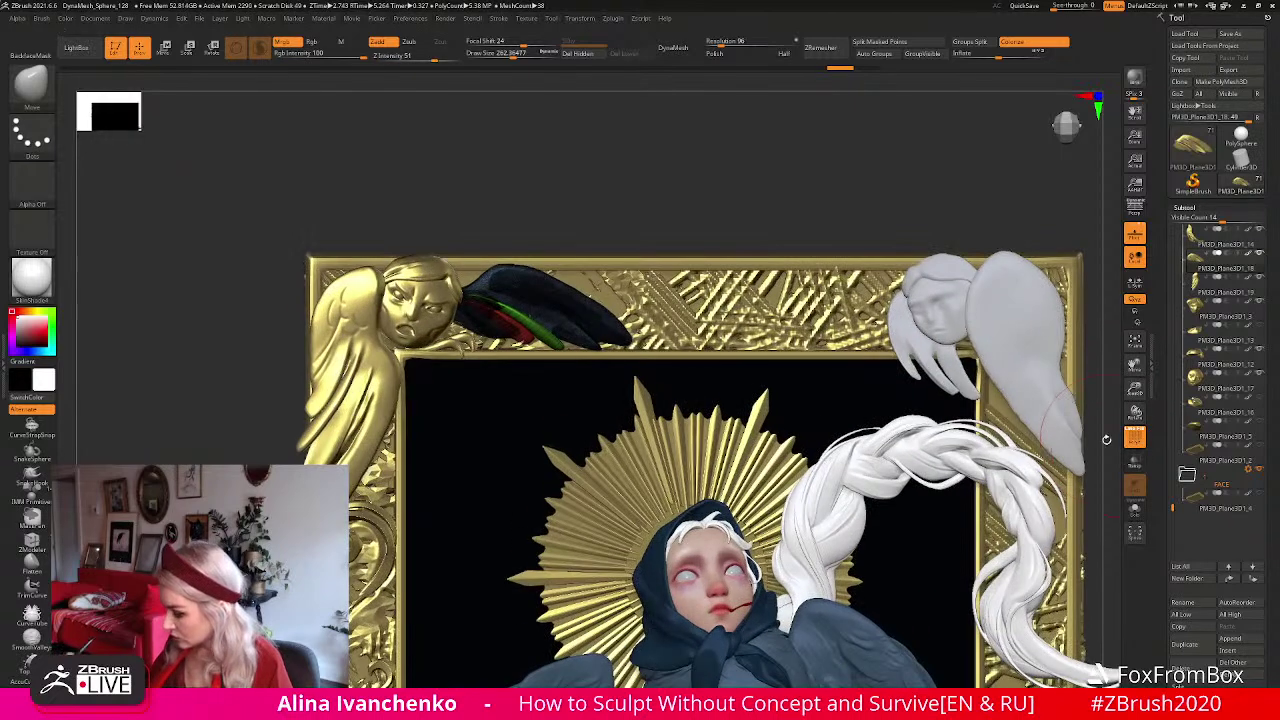
pyautogui.keyDown('ctrl'); pyautogui.keyDown('shift'); pyautogui.click(549, 338); pyautogui.keyUp('shift'); pyautogui.keyUp('ctrl')
pyautogui.keyDown('ctrl'); pyautogui.keyDown('shift'); pyautogui.click(514, 345); pyautogui.keyUp('shift'); pyautogui.keyUp('ctrl')
pyautogui.moveTo(590, 215); pyautogui.dragTo(602, 198)
pyautogui.keyDown('ctrl'); pyautogui.keyDown('shift'); pyautogui.click(685, 204); pyautogui.keyUp('shift'); pyautogui.keyUp('ctrl')
pyautogui.press('ctrl')
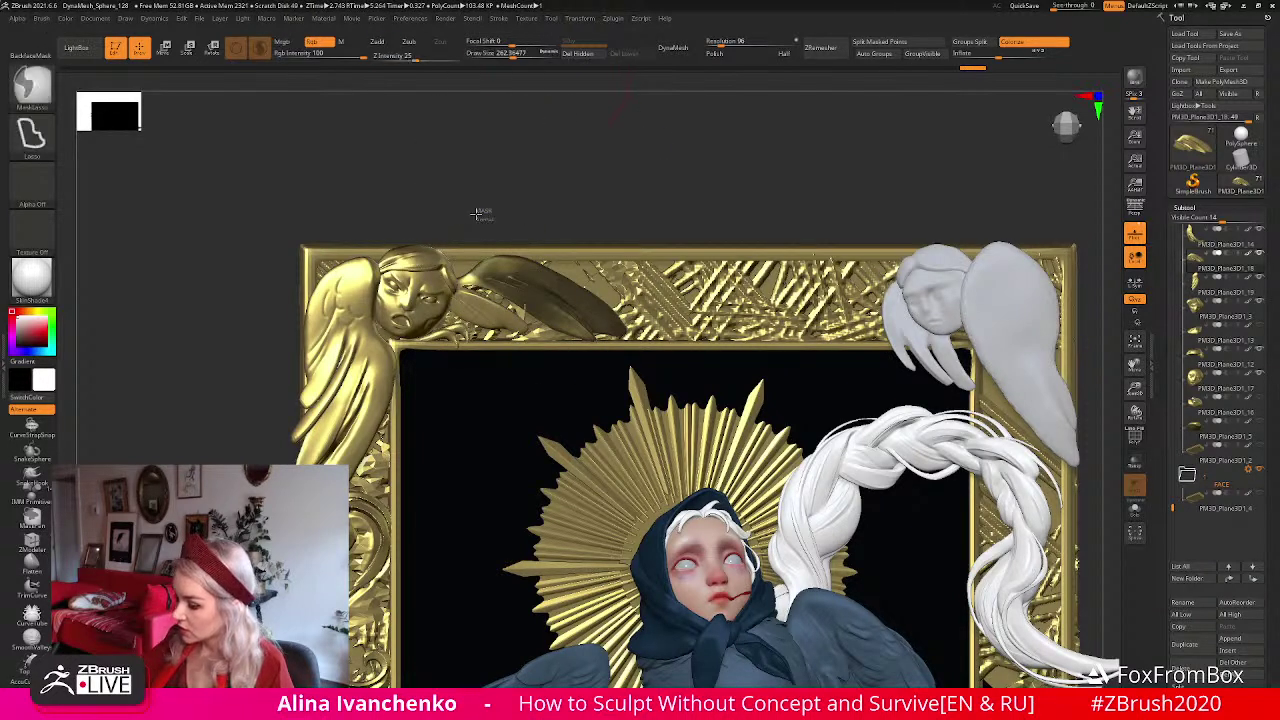
# Adjust the unmasked inner feathers of the copied wing with the Move brush, set the draw size to 112, and clear the mask.
pyautogui.moveTo(514, 56); pyautogui.dragTo(524, 56)
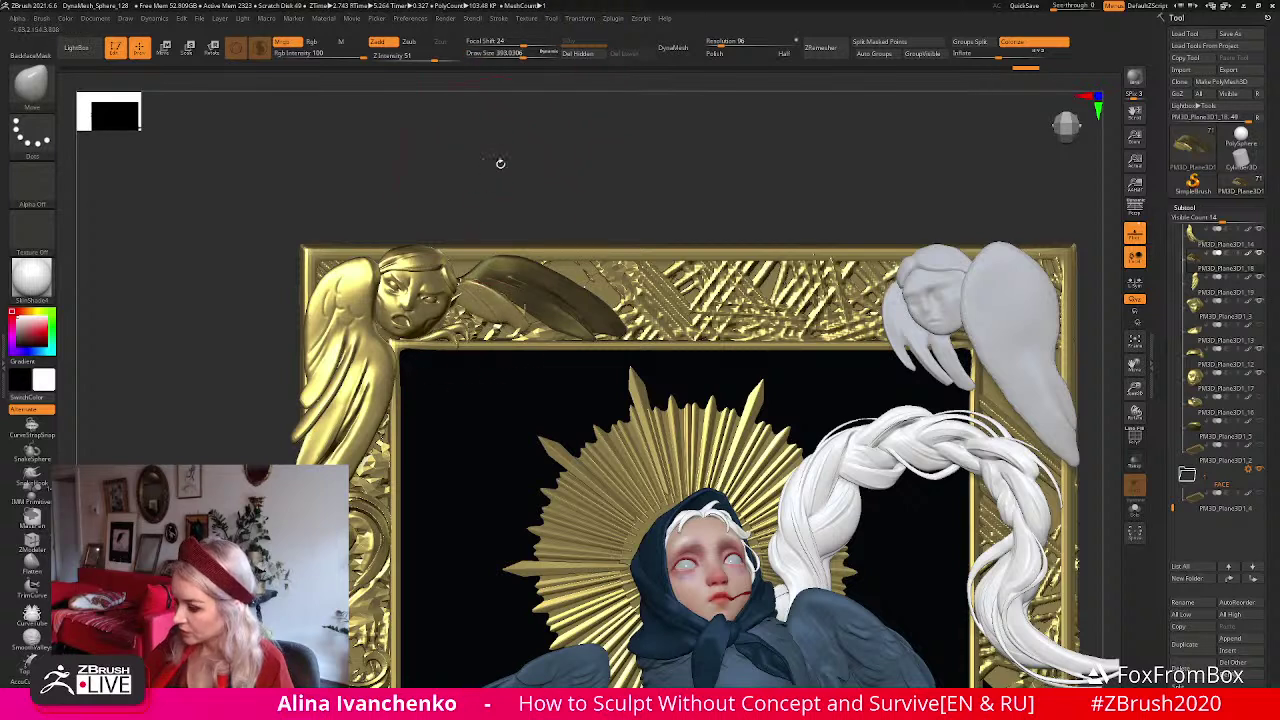
pyautogui.click(497, 55)
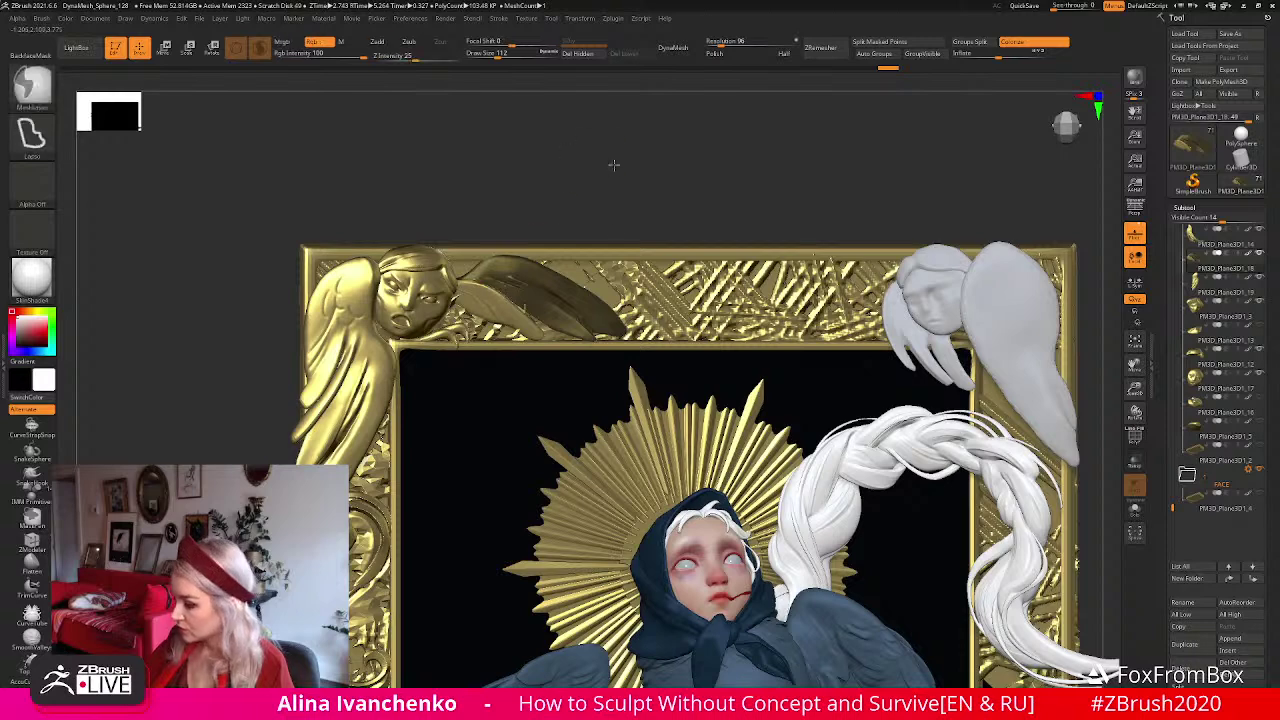
pyautogui.keyDown('ctrl'); pyautogui.moveTo(608, 157); pyautogui.dragTo(620, 165); pyautogui.keyUp('ctrl')
# Reshape the copied wing's overall silhouette with the Move brush at draw size about 287, checking it from the side.
pyautogui.moveTo(1134, 388); pyautogui.dragTo(1125, 420)
pyautogui.moveTo(738, 224); pyautogui.dragTo(529, 279)
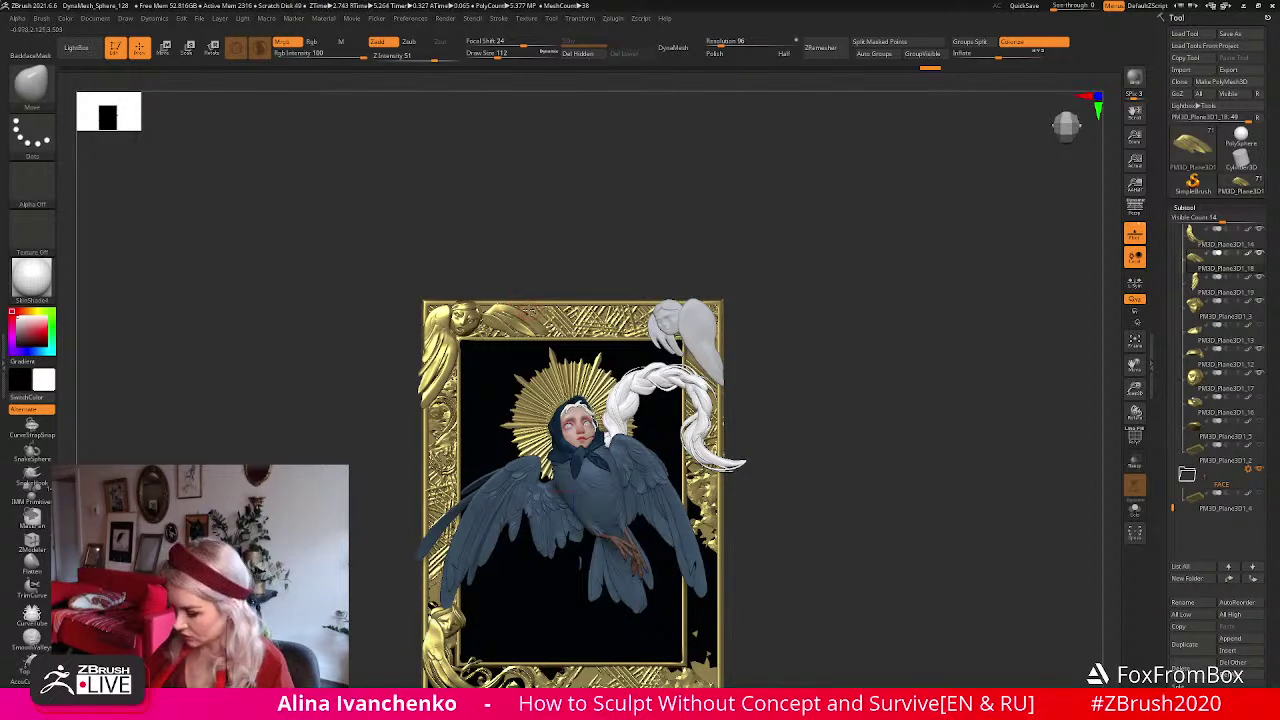
pyautogui.click(515, 54)
pyautogui.press('Return')
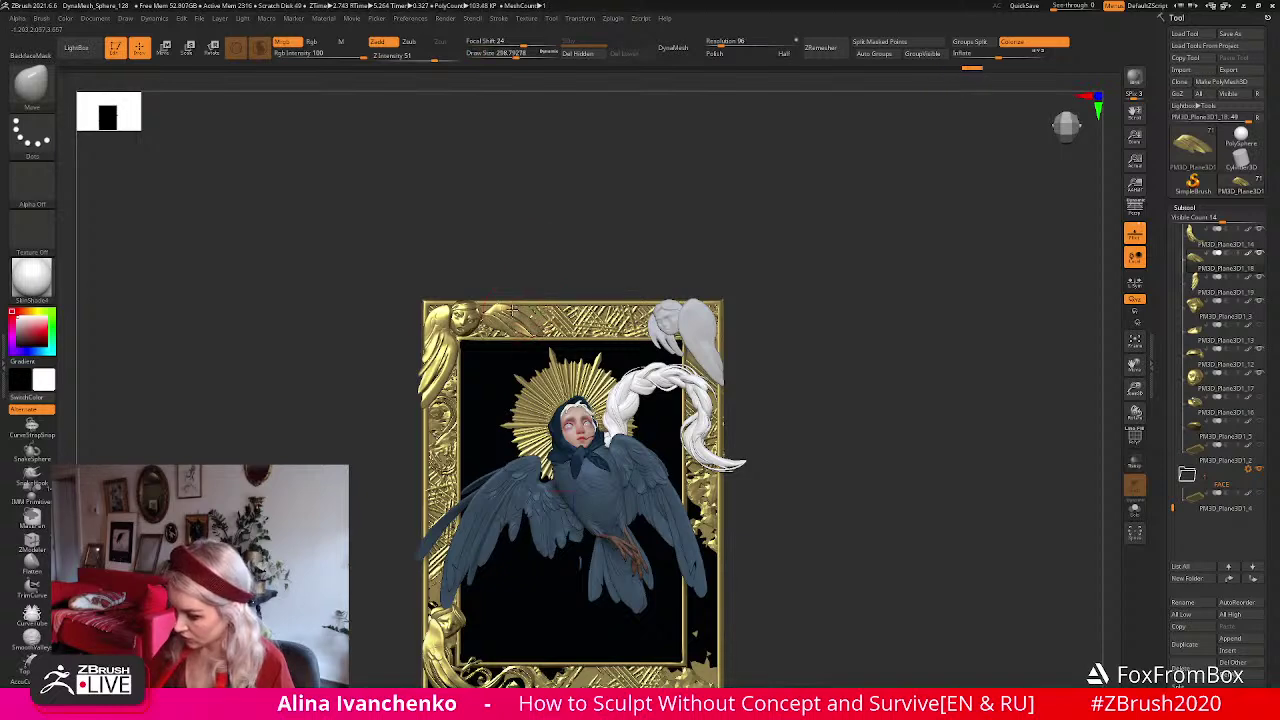
pyautogui.moveTo(537, 251); pyautogui.dragTo(518, 316)
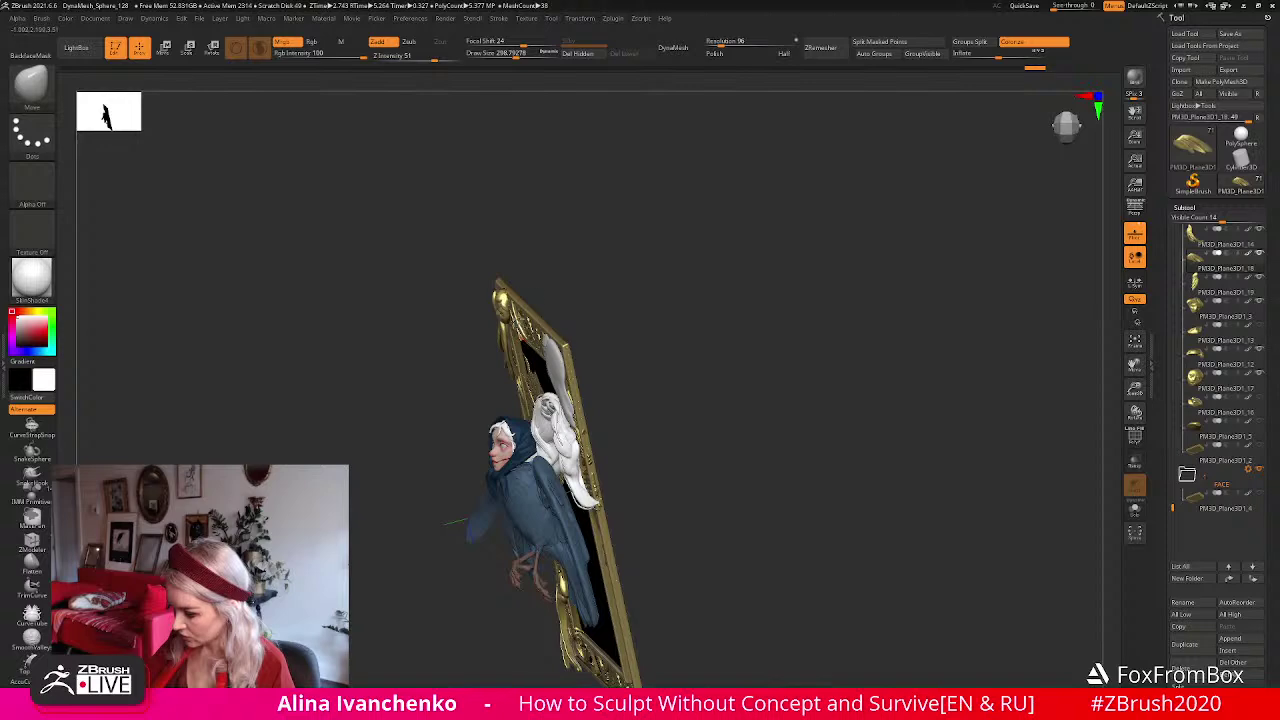
pyautogui.moveTo(576, 262); pyautogui.dragTo(574, 229)
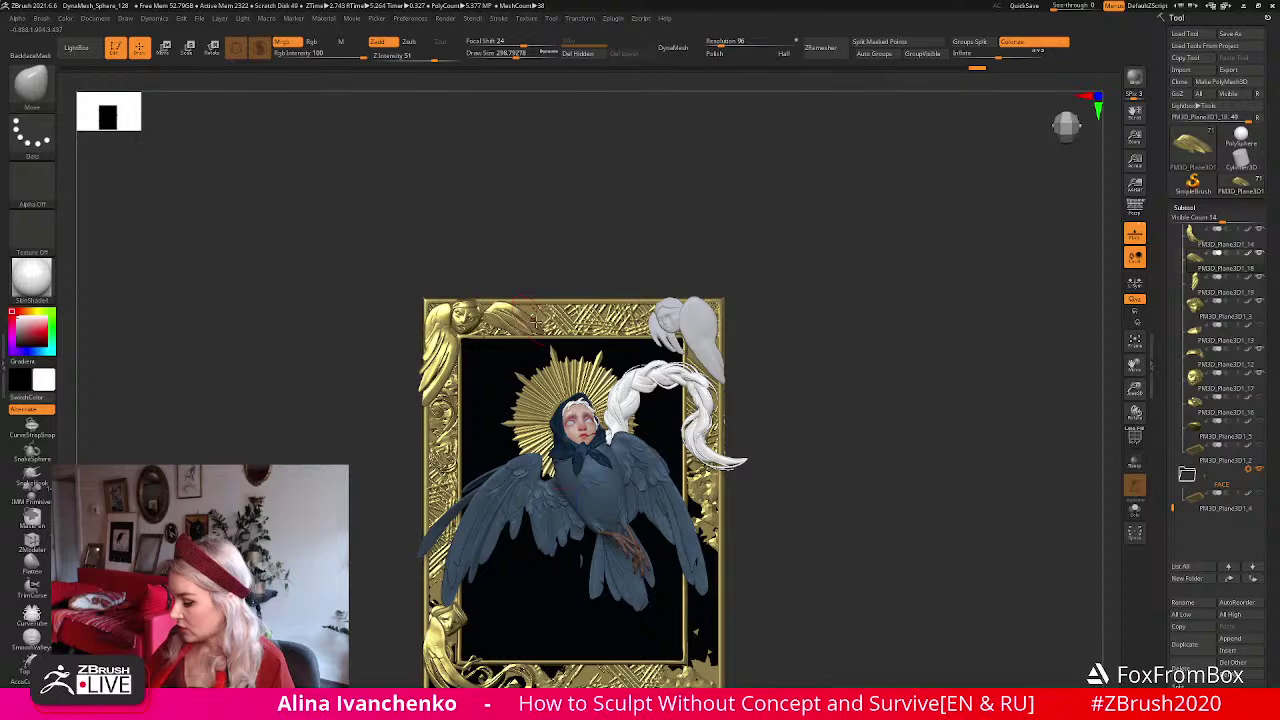
pyautogui.moveTo(565, 265); pyautogui.dragTo(817, 317)
# Fine-tune the copied wing with the Move brush and smooth its surface at draw size about 163.
pyautogui.keyDown('alt'); pyautogui.moveTo(729, 314); pyautogui.dragTo(717, 329); pyautogui.keyUp('alt')
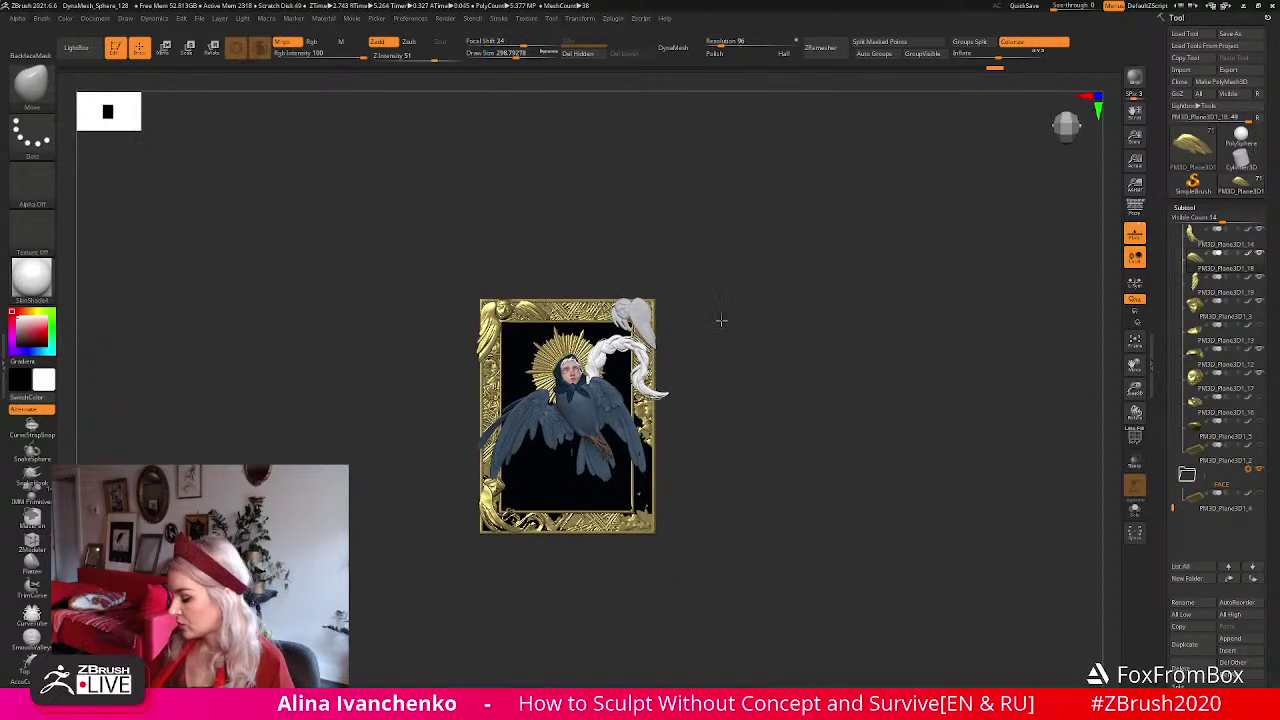
pyautogui.click(1135, 386)
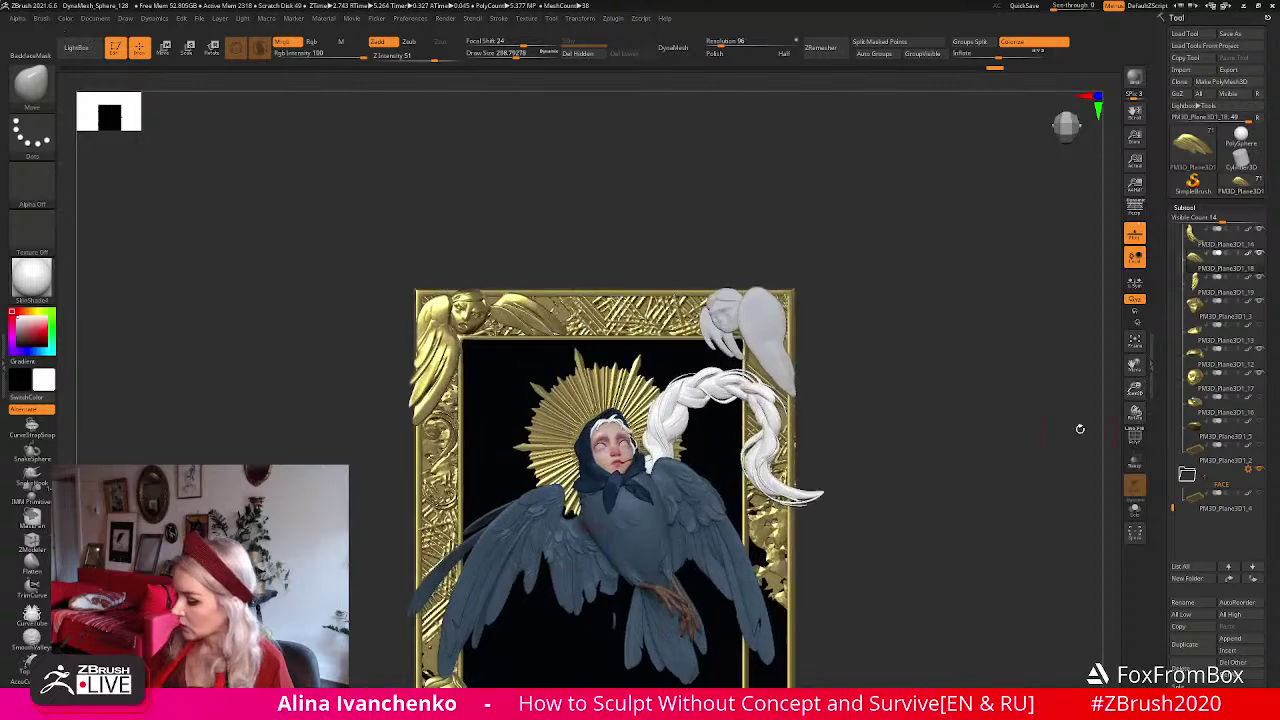
pyautogui.moveTo(510, 55); pyautogui.dragTo(508, 55)
pyautogui.moveTo(506, 250)
pyautogui.mouseDown()
pyautogui.moveTo(472, 274)
pyautogui.moveTo(503, 271)
pyautogui.moveTo(488, 286)
pyautogui.moveTo(522, 300)
pyautogui.moveTo(517, 242)
pyautogui.mouseUp()
pyautogui.moveTo(520, 53); pyautogui.dragTo(503, 57)
pyautogui.press('shift')
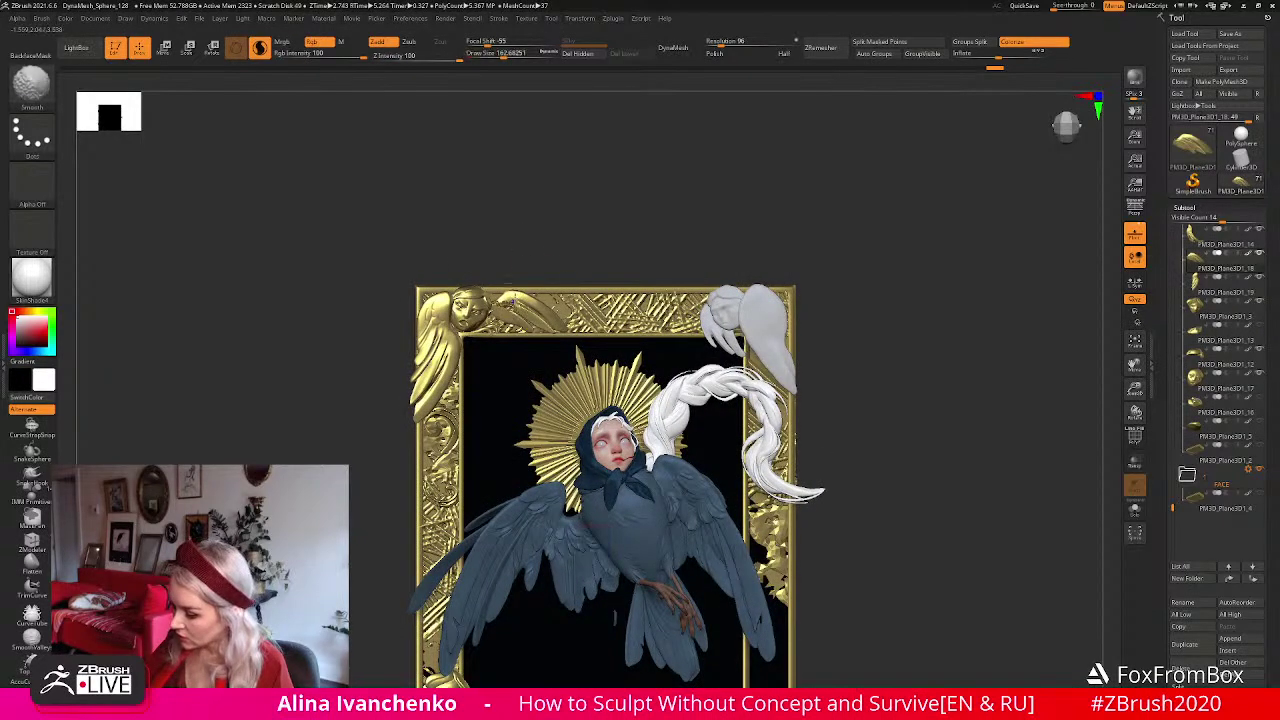
# Remesh the copied wing with DynaMesh at resolution 528.
pyautogui.moveTo(560, 240)
pyautogui.mouseDown()
pyautogui.moveTo(682, 121)
pyautogui.moveTo(706, 38)
pyautogui.mouseUp()
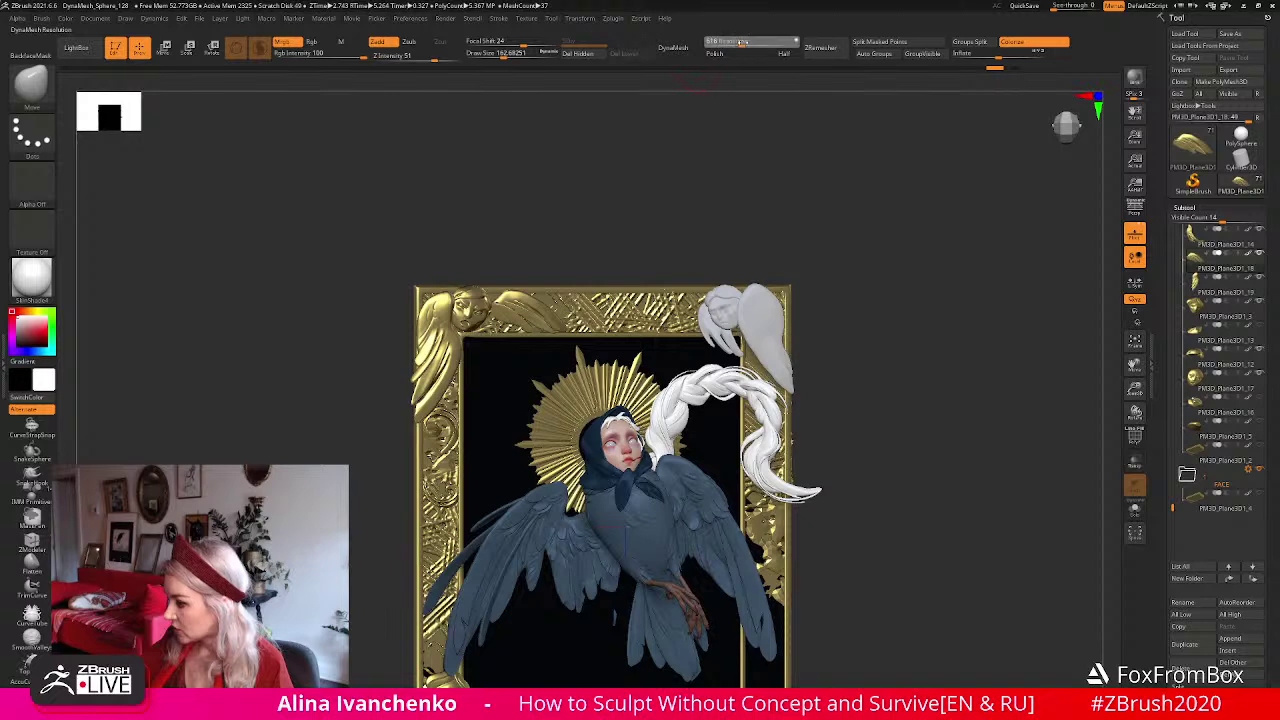
pyautogui.click(677, 47)
pyautogui.moveTo(643, 212); pyautogui.dragTo(571, 244)
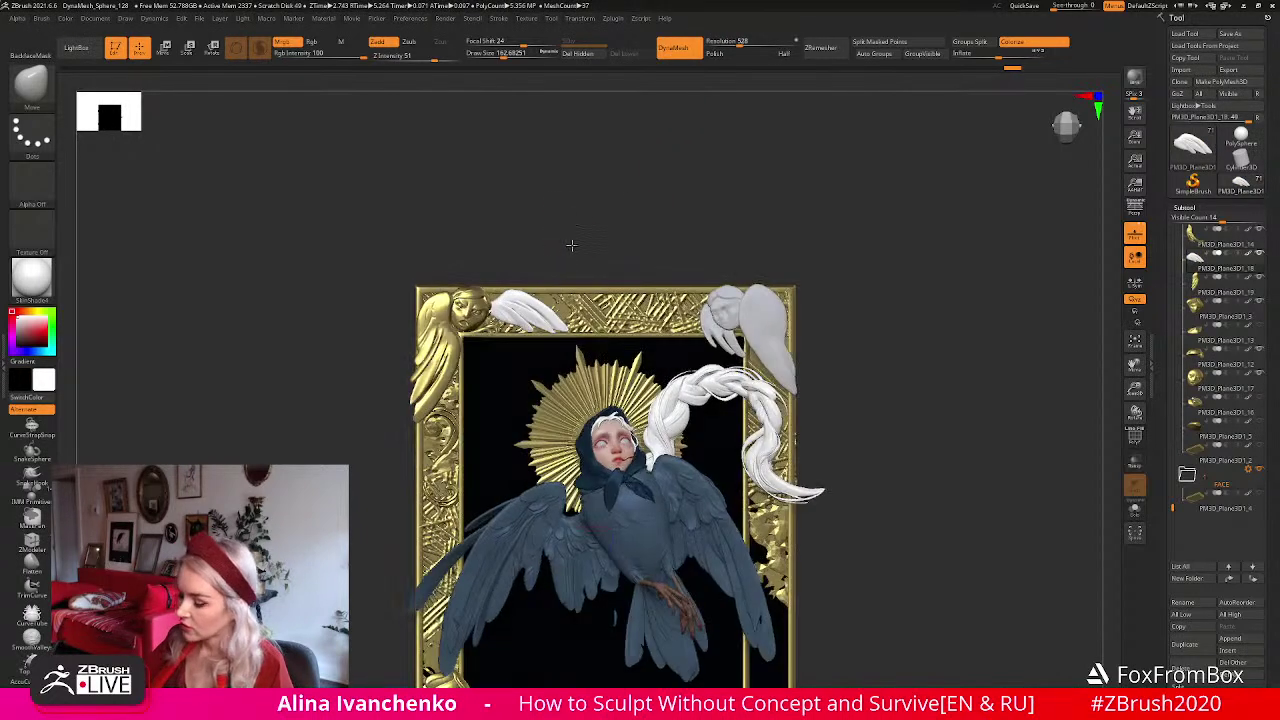
# Fill the remeshed wing with the Gold material, and restore the white skin shader as the active material.
pyautogui.click(40, 281)
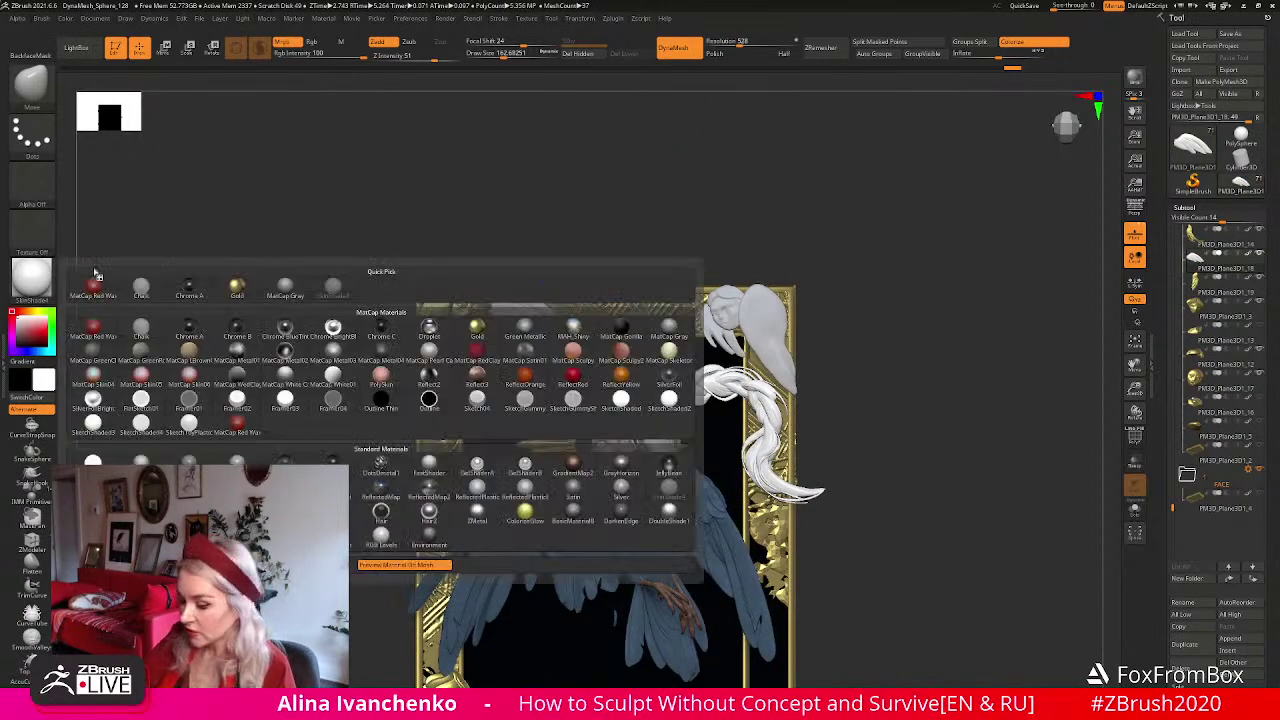
pyautogui.click(237, 290)
pyautogui.click(66, 18)
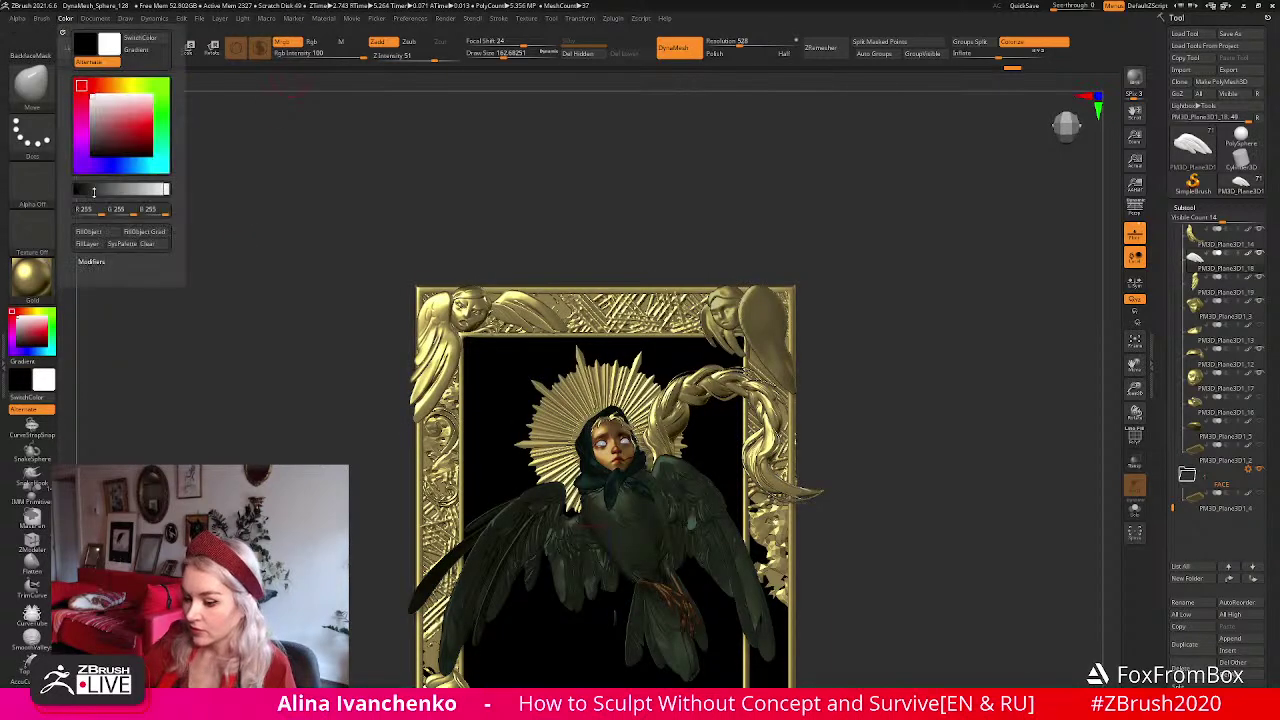
pyautogui.click(32, 278)
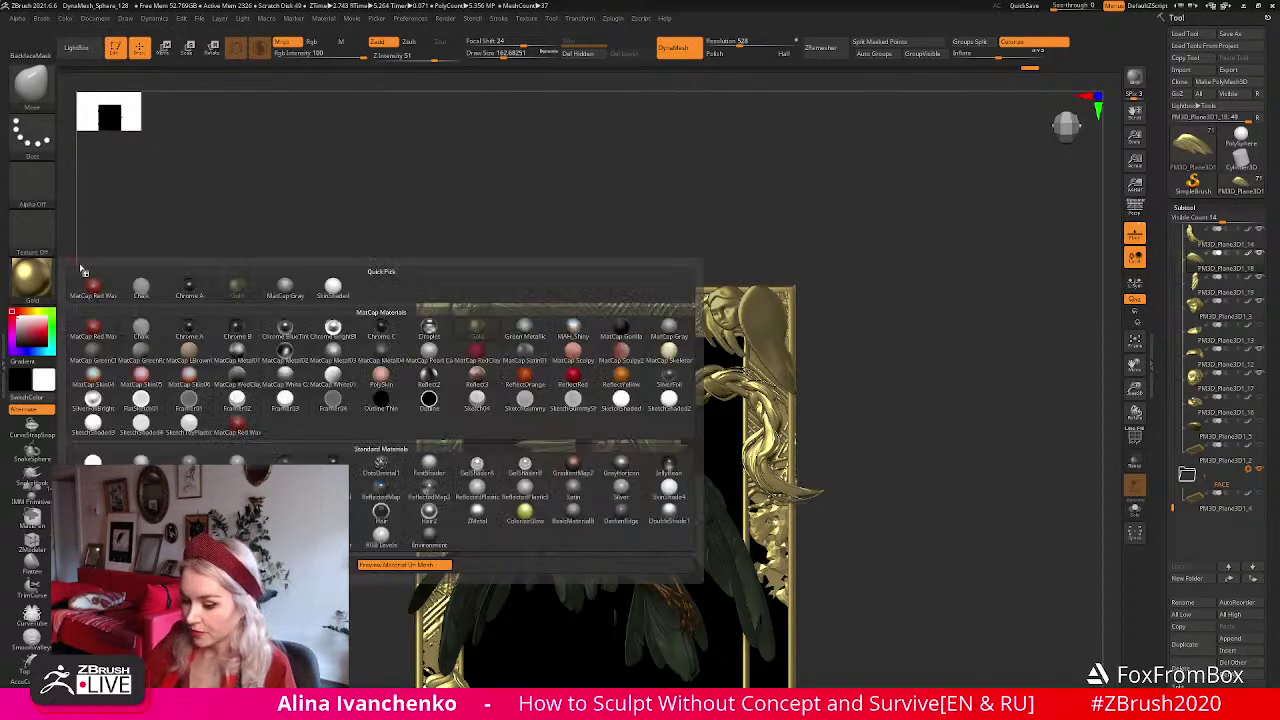
pyautogui.click(32, 278)
pyautogui.click(333, 288)
# Preview the unfilled parts of the scene in the Gold material, and switch back to the white skin shader.
pyautogui.moveTo(594, 206); pyautogui.dragTo(648, 213)
pyautogui.click(32, 278)
pyautogui.click(240, 291)
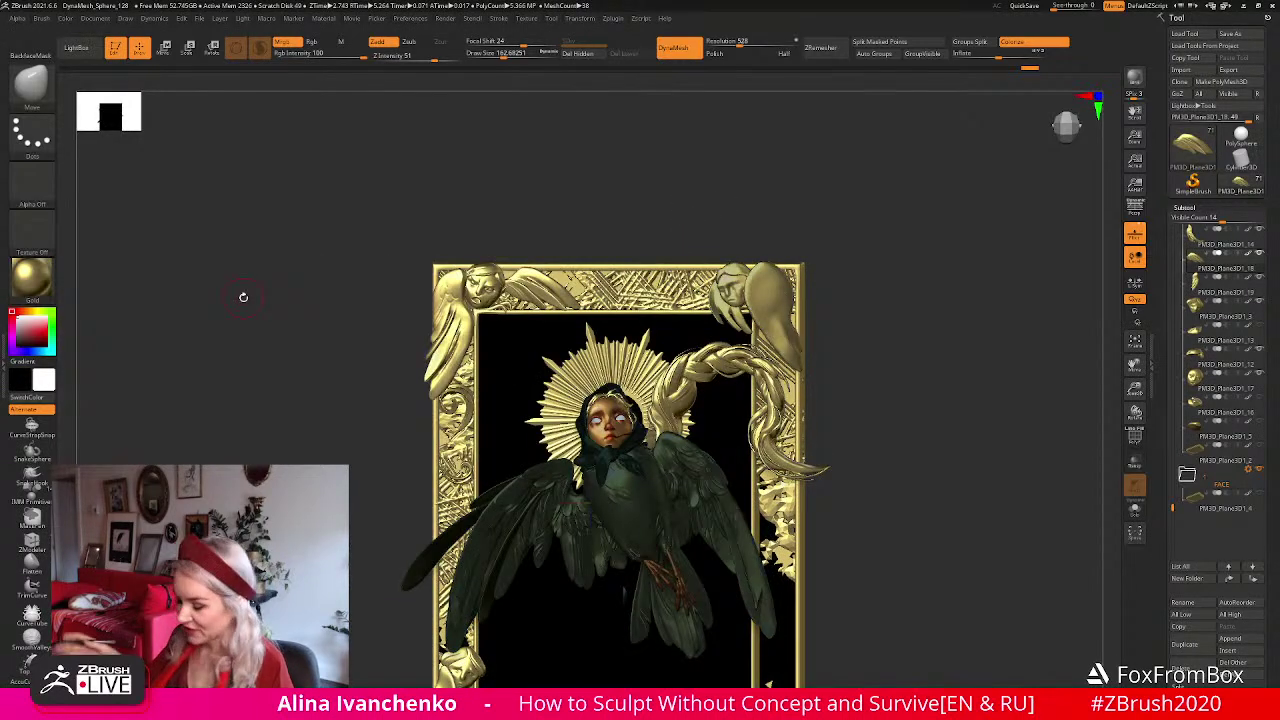
pyautogui.click(32, 278)
pyautogui.click(333, 288)
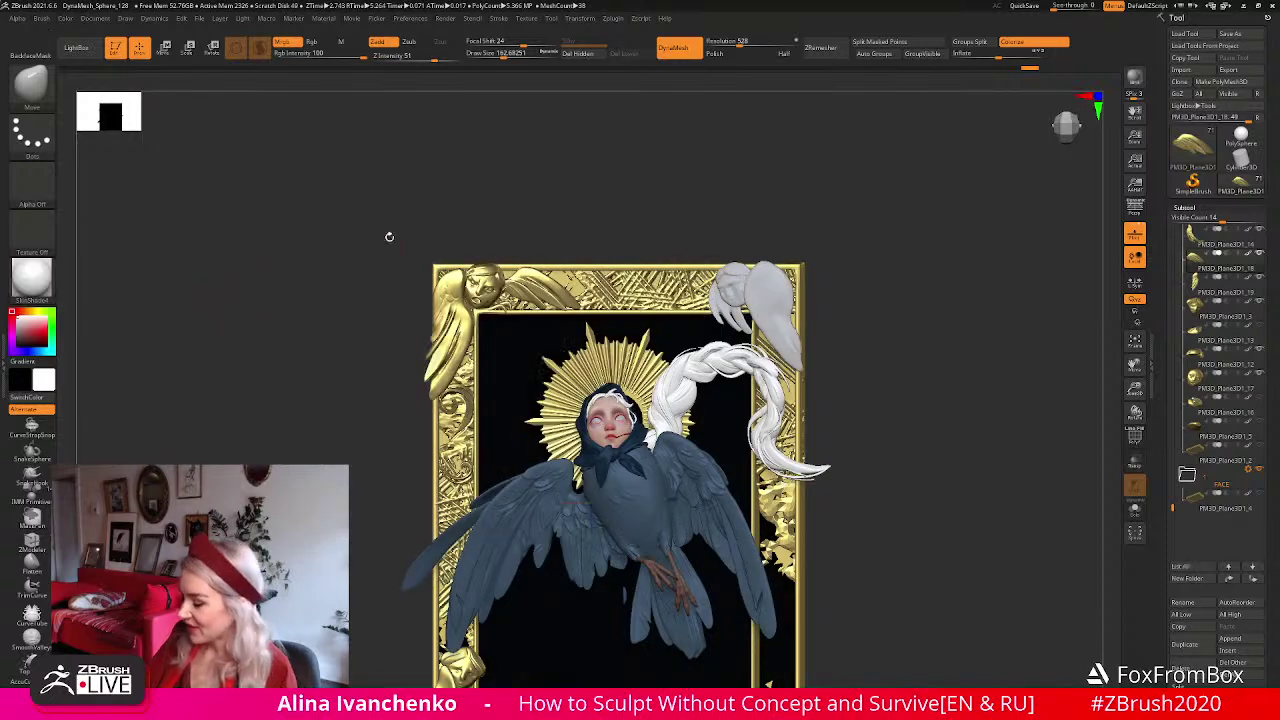
pyautogui.moveTo(737, 194); pyautogui.dragTo(520, 288)
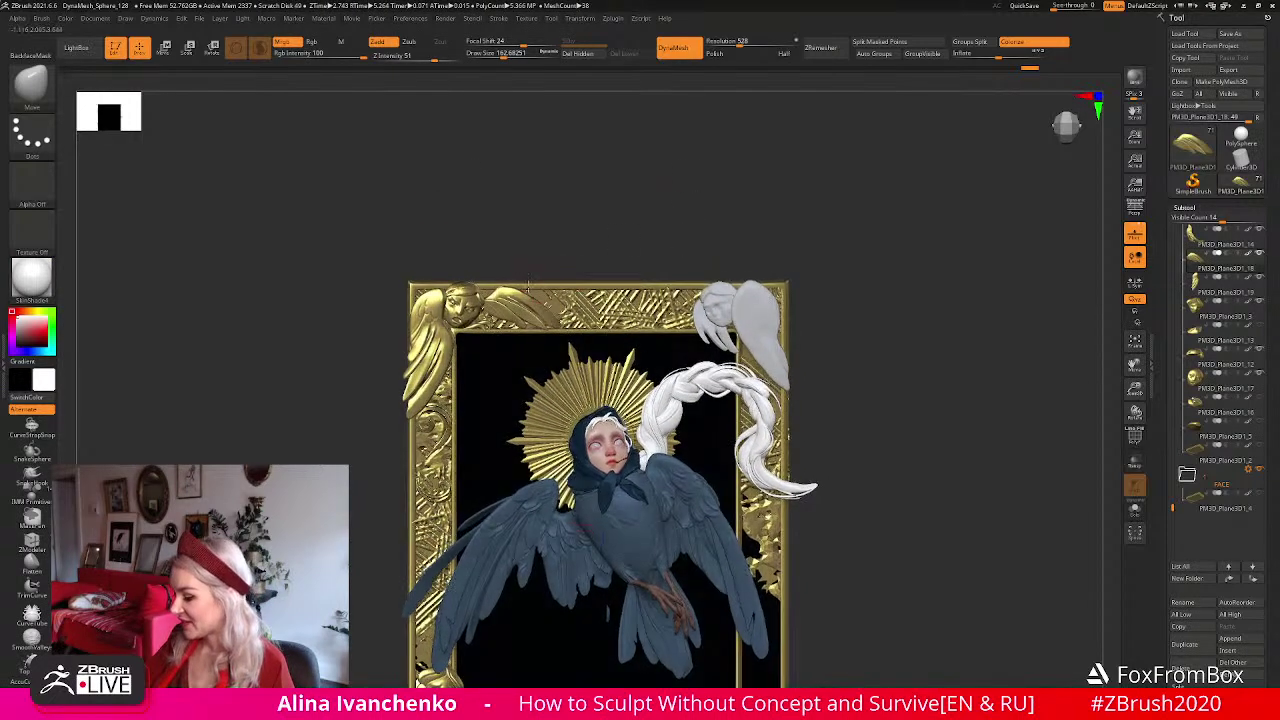
# Step back through the copied wing's edit history to its gold state before the last remesh, and reduce the draw size to about 116.
pyautogui.press('ctrl')
pyautogui.hotkey('ctrl', 'z')
pyautogui.keyDown('alt'); pyautogui.moveTo(798, 298); pyautogui.dragTo(872, 312); pyautogui.keyUp('alt')
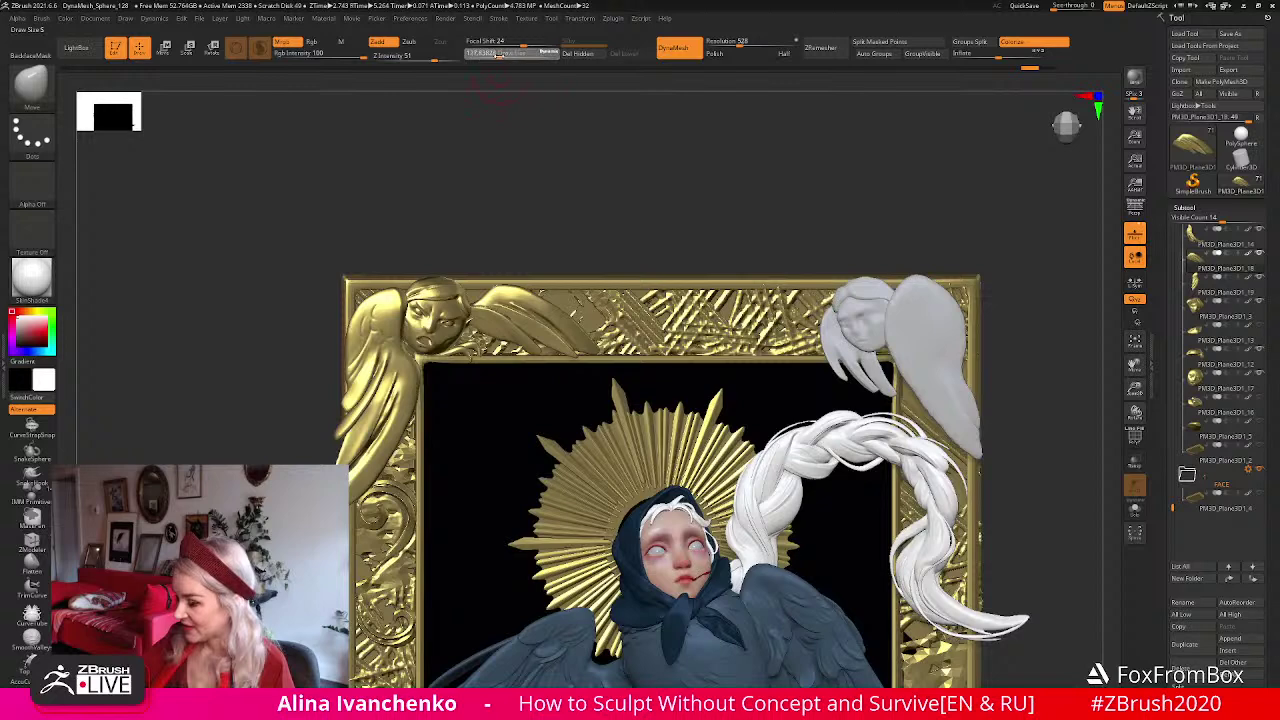
pyautogui.hotkey('ctrl', 'shift', 'z')
pyautogui.hotkey('ctrl', 'shift', 'z')
pyautogui.hotkey('ctrl', 'shift', 'z')
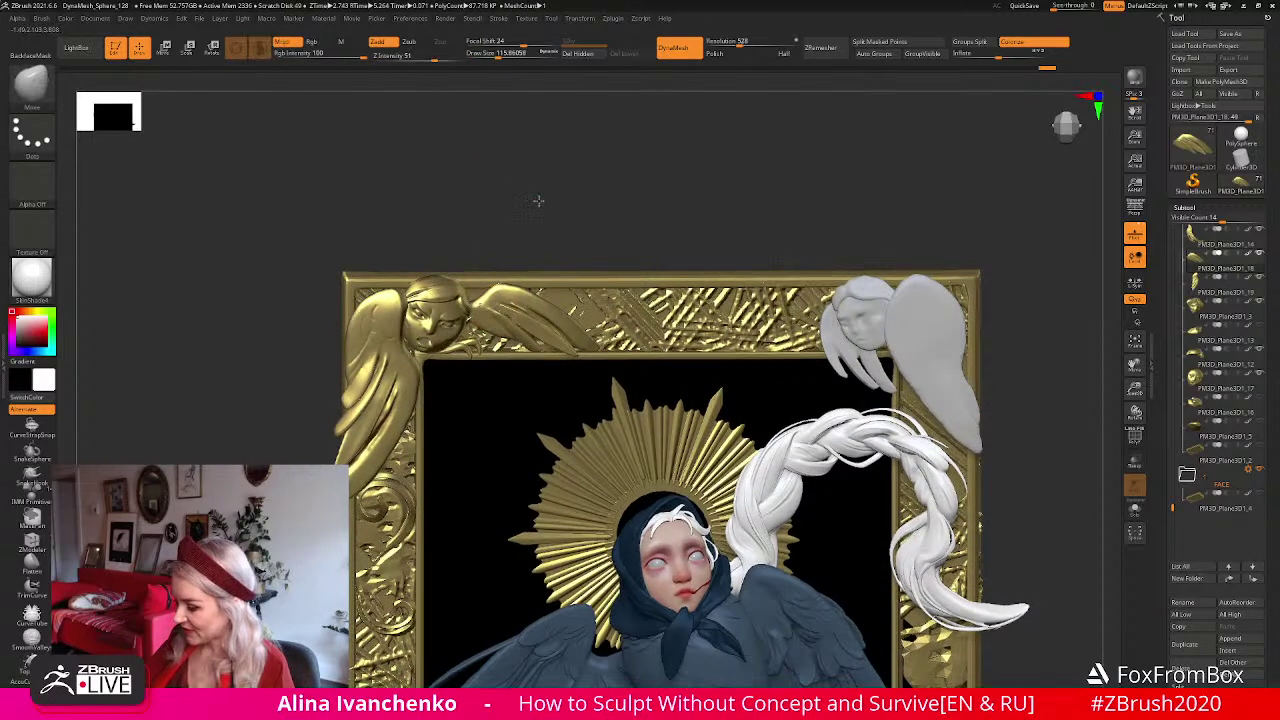
pyautogui.hotkey('ctrl', 'z')
pyautogui.hotkey('ctrl', 'z')
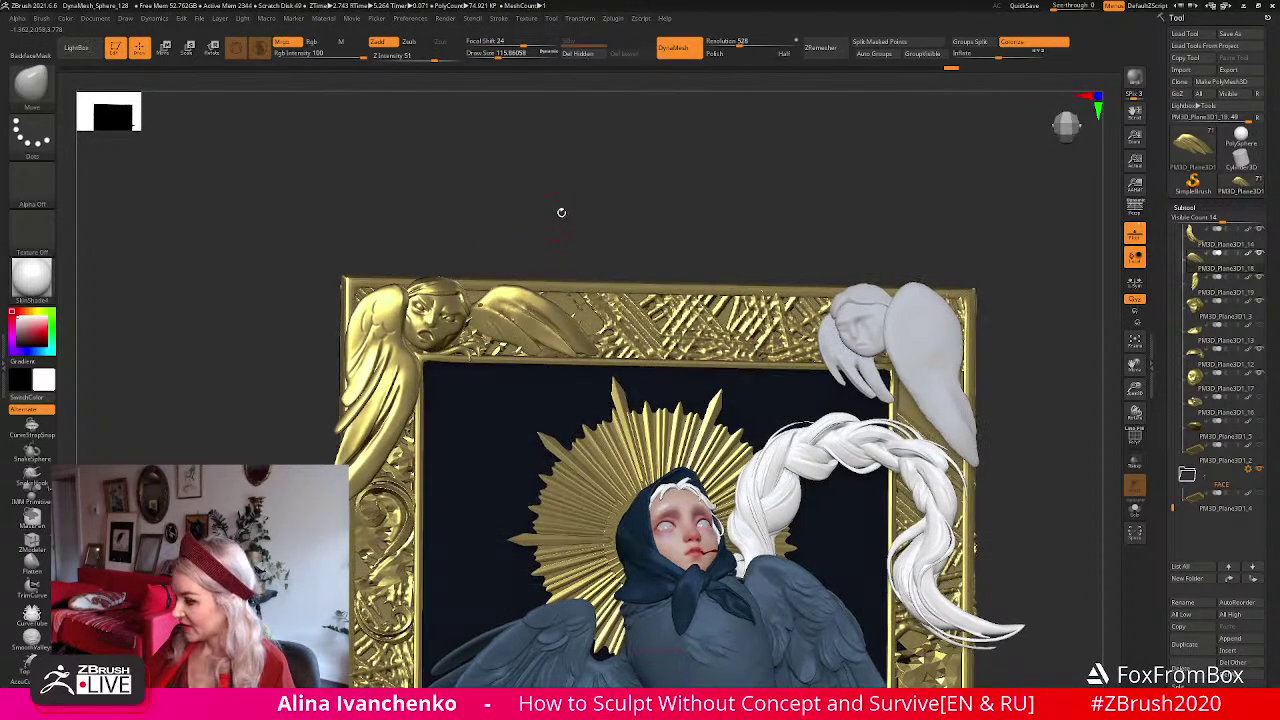
pyautogui.hotkey('ctrl', 'shift', 'z')
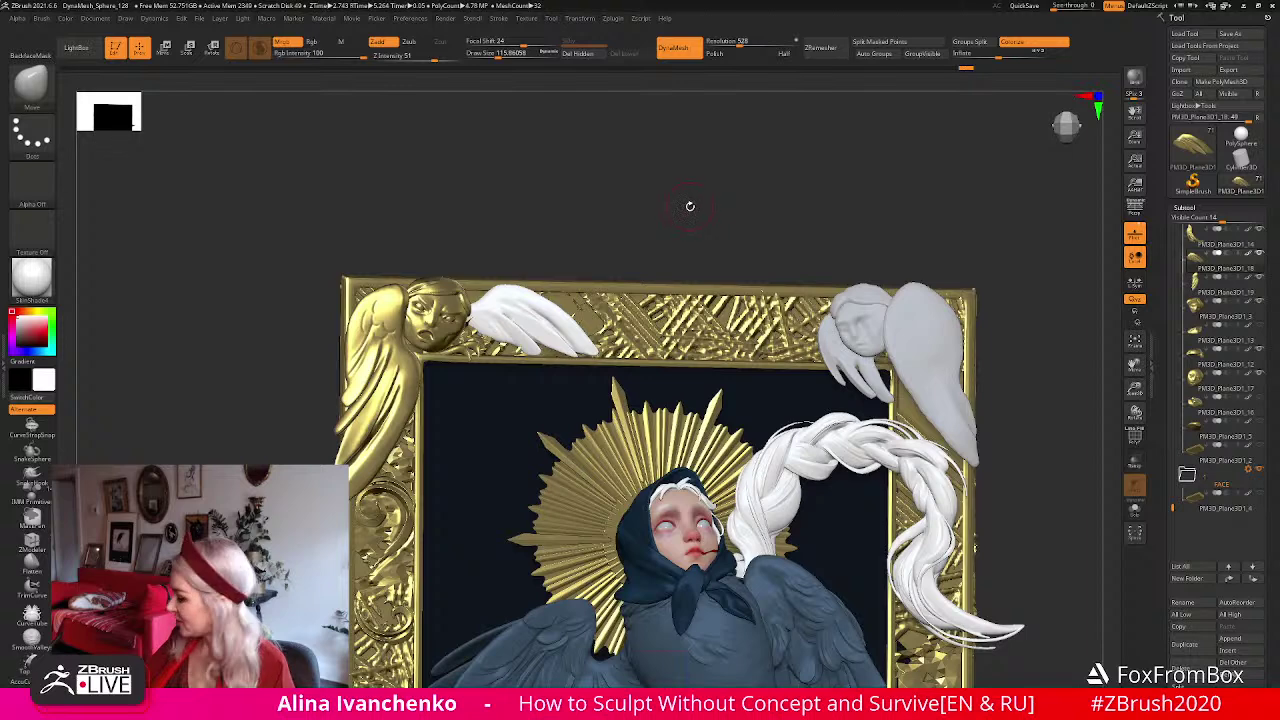
pyautogui.hotkey('ctrl', 'z')
pyautogui.hotkey('ctrl', 'z')
# Close the holes in the copied wing's mesh and smooth its surface at draw size about 116.
pyautogui.scroll(-5, 1263, 400)
pyautogui.scroll(-4, 1263, 400)
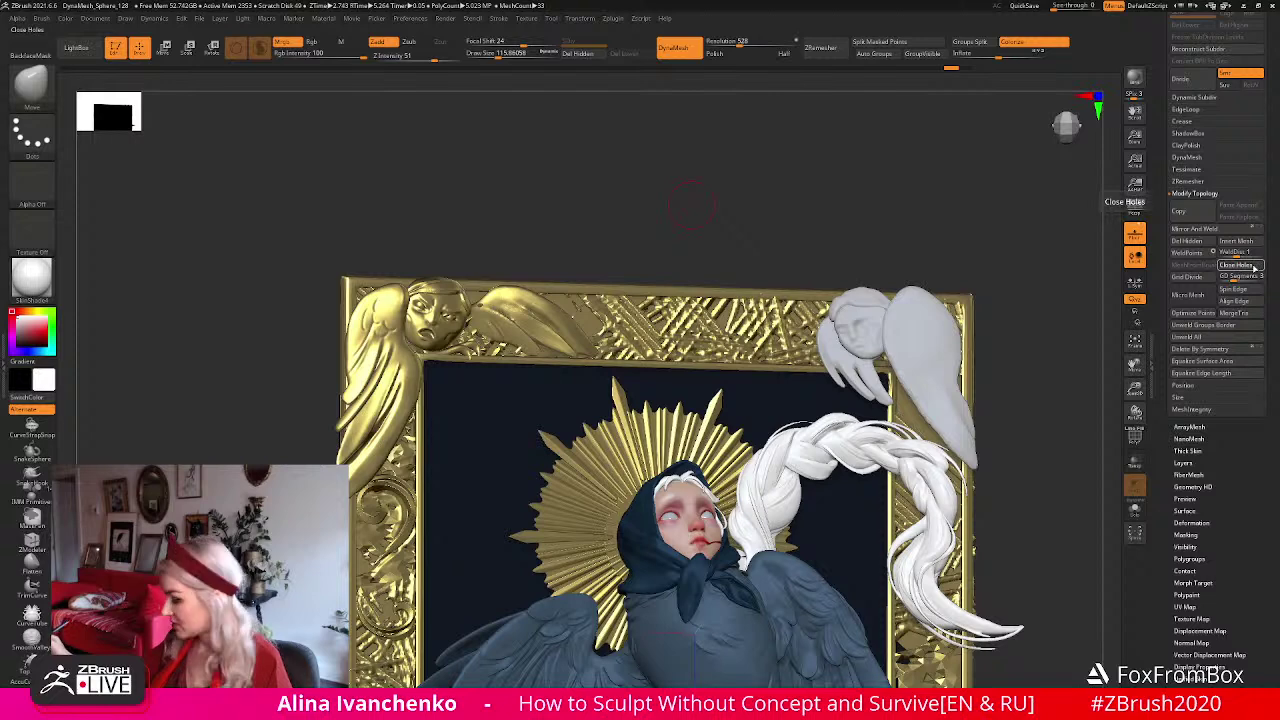
pyautogui.hotkey('ctrl', 'shift', 'z')
pyautogui.hotkey('ctrl', 'shift', 'z')
pyautogui.hotkey('ctrl', 'shift', 'z')
pyautogui.hotkey('ctrl', 'shift', 'z')
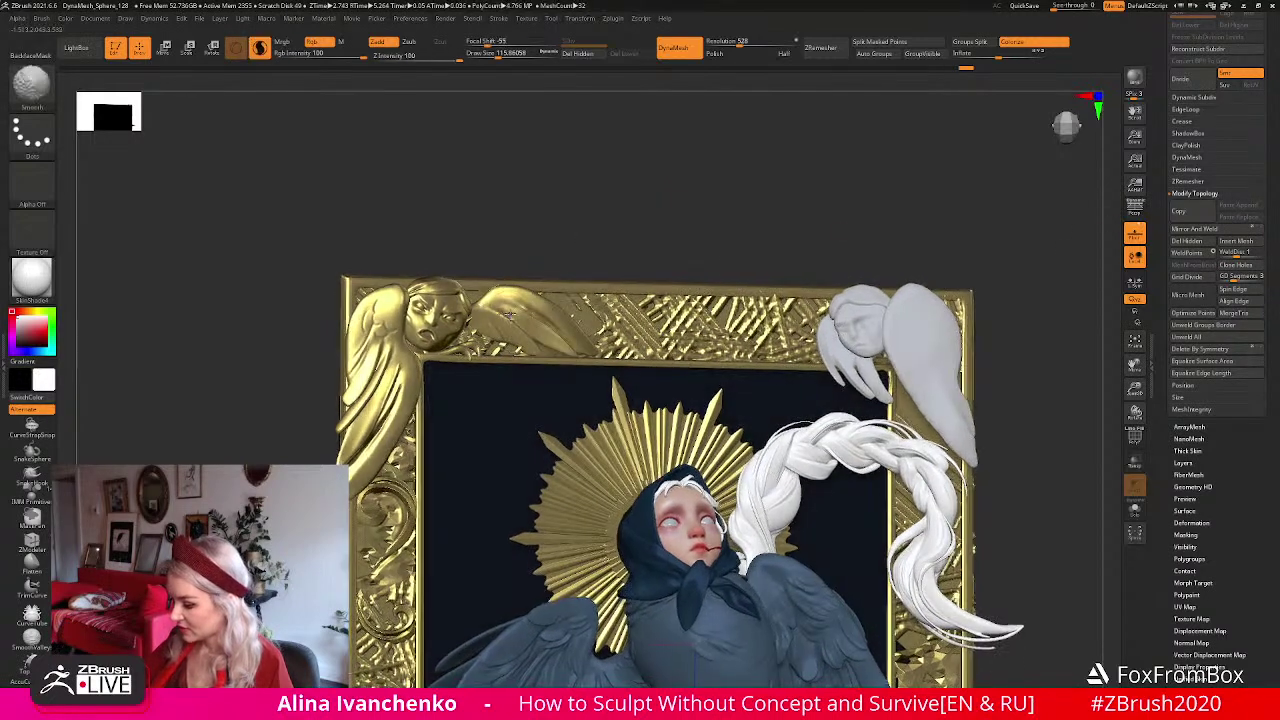
pyautogui.hotkey('ctrl', 'shift', 'z')
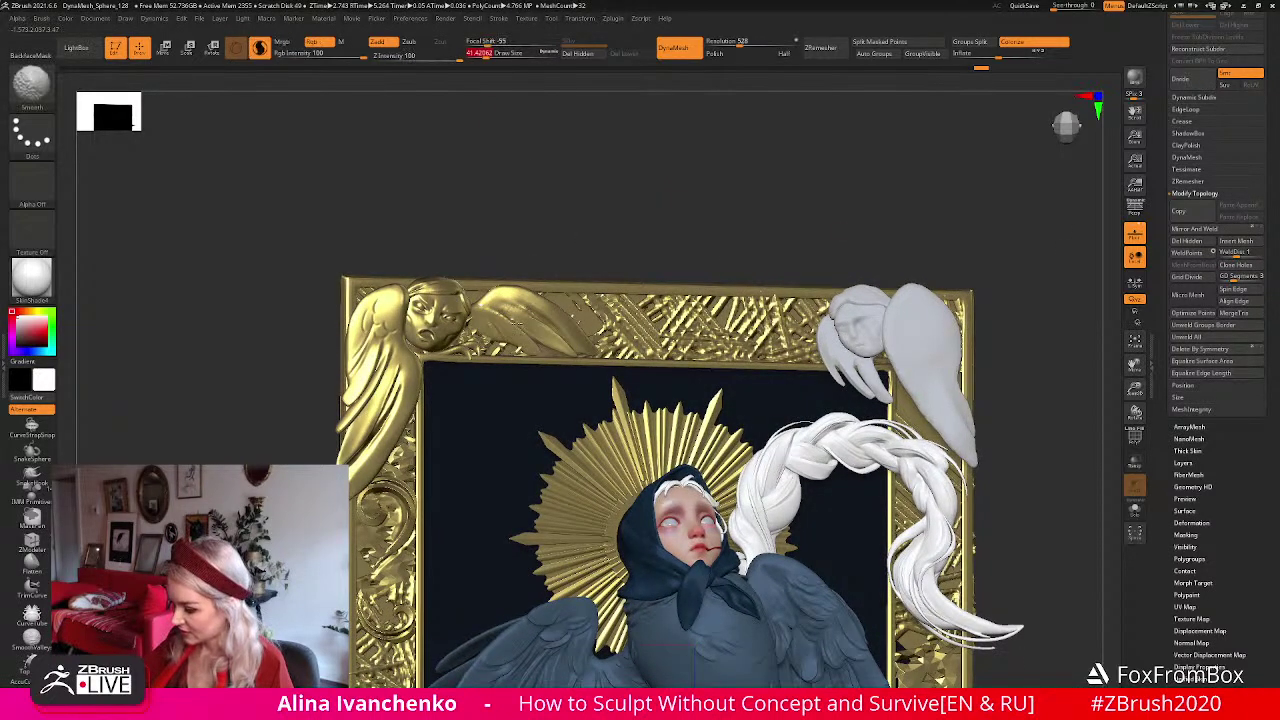
# Refine the copied wing's feather surfaces with the Smooth brush at draw size about 41.
pyautogui.hotkey('ctrl', 'shift', 'z')
pyautogui.hotkey('ctrl', 'shift', 'z')
pyautogui.hotkey('ctrl', 'shift', 'z')
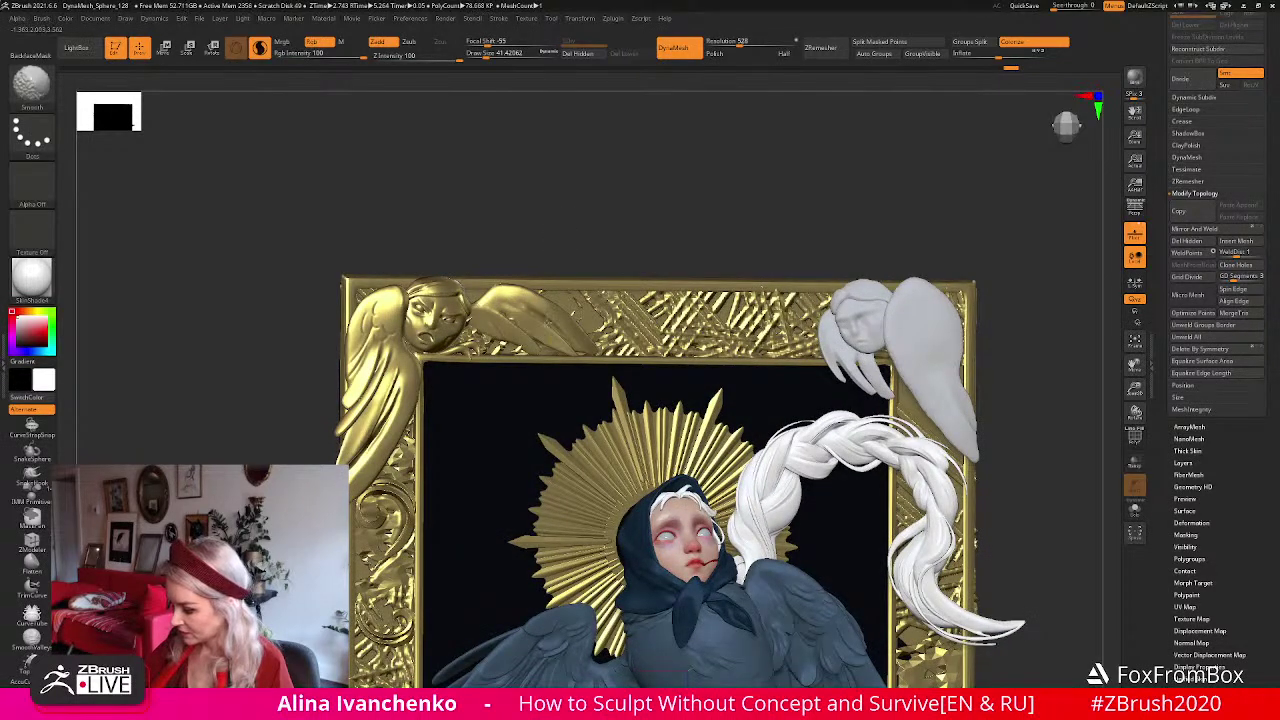
pyautogui.hotkey('ctrl', 'shift', 'z')
pyautogui.hotkey('ctrl', 'shift', 'z')
pyautogui.hotkey('ctrl', 'shift', 'z')
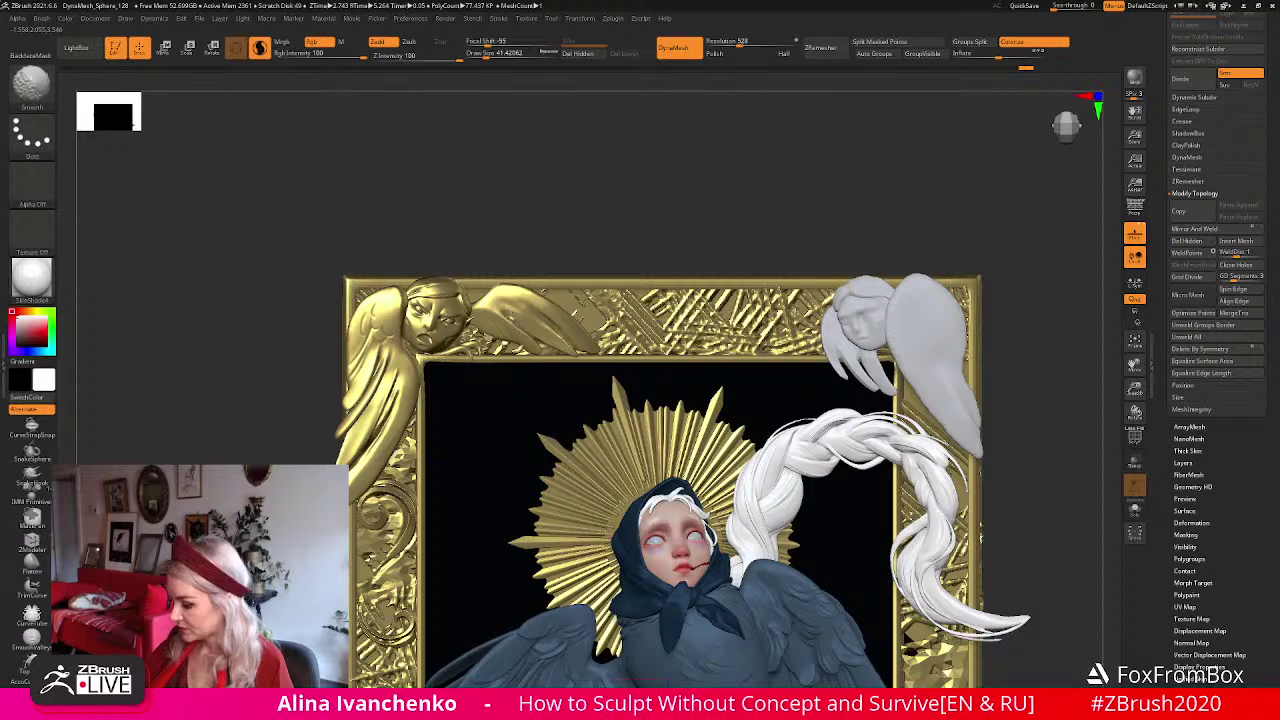
pyautogui.hotkey('ctrl', 'shift', 'z')
pyautogui.hotkey('ctrl', 'shift', 'z')
pyautogui.moveTo(626, 230); pyautogui.dragTo(619, 240)
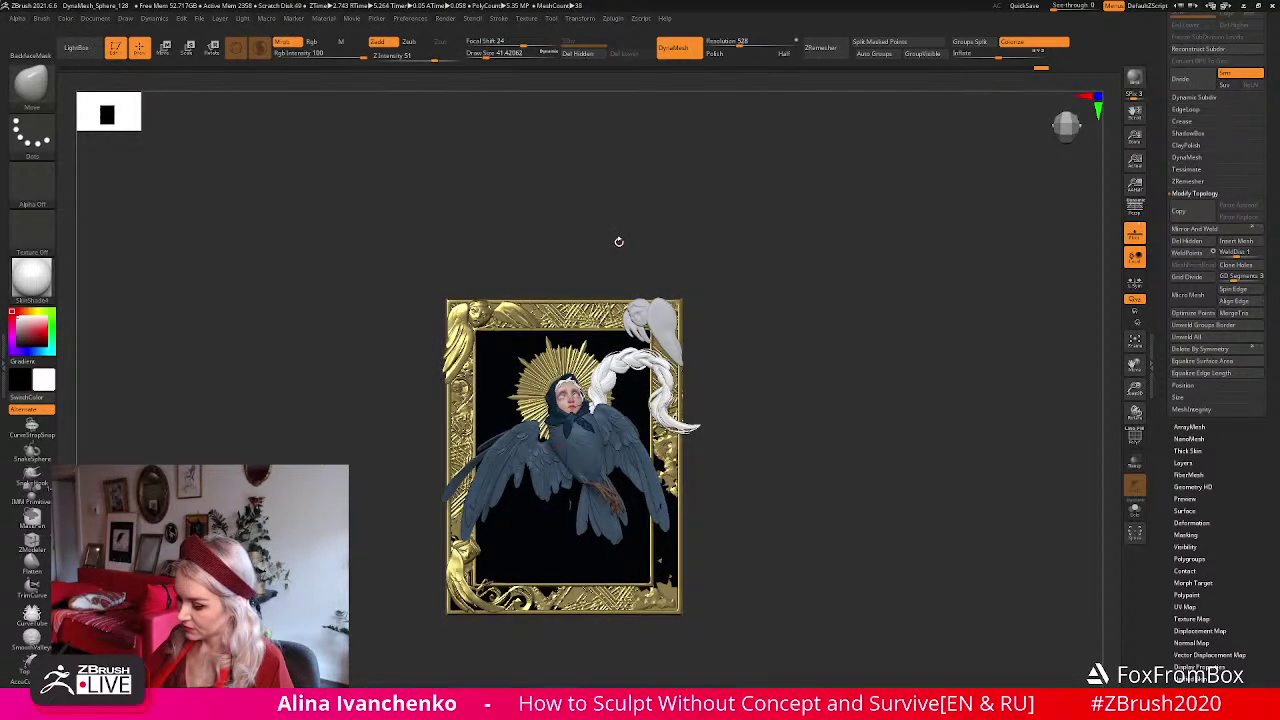
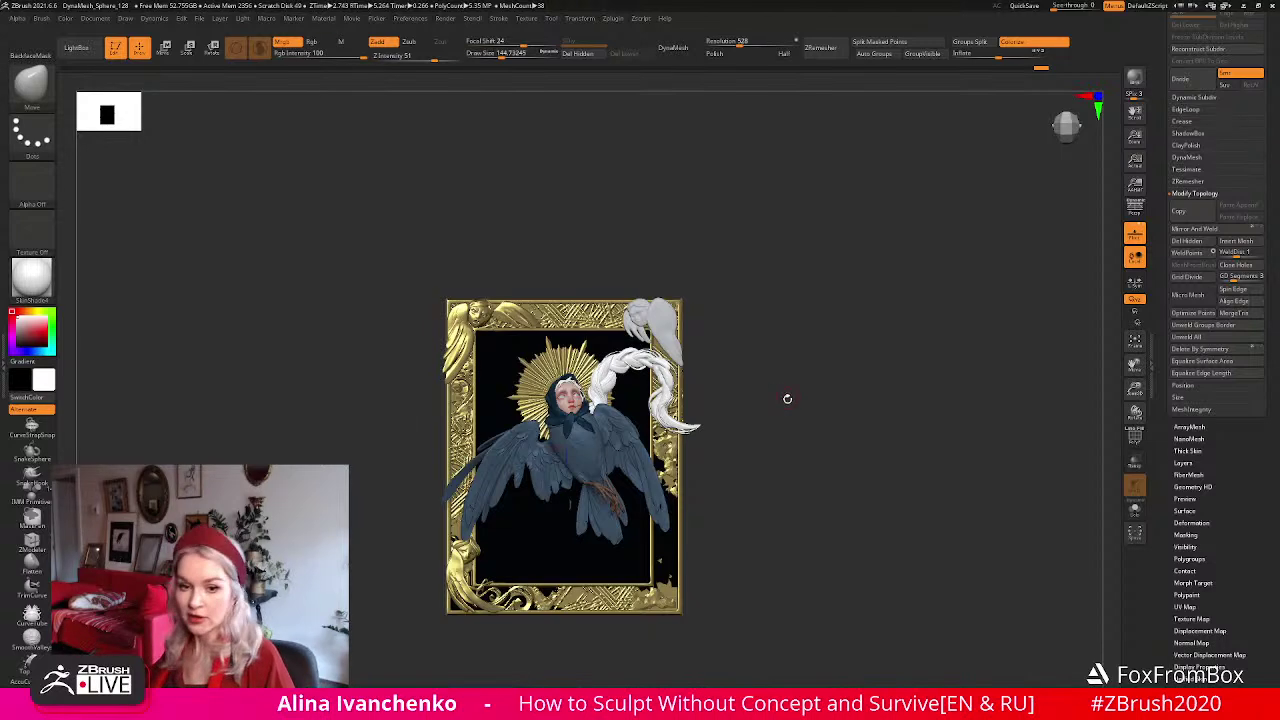
pyautogui.moveTo(789, 397); pyautogui.dragTo(796, 411)
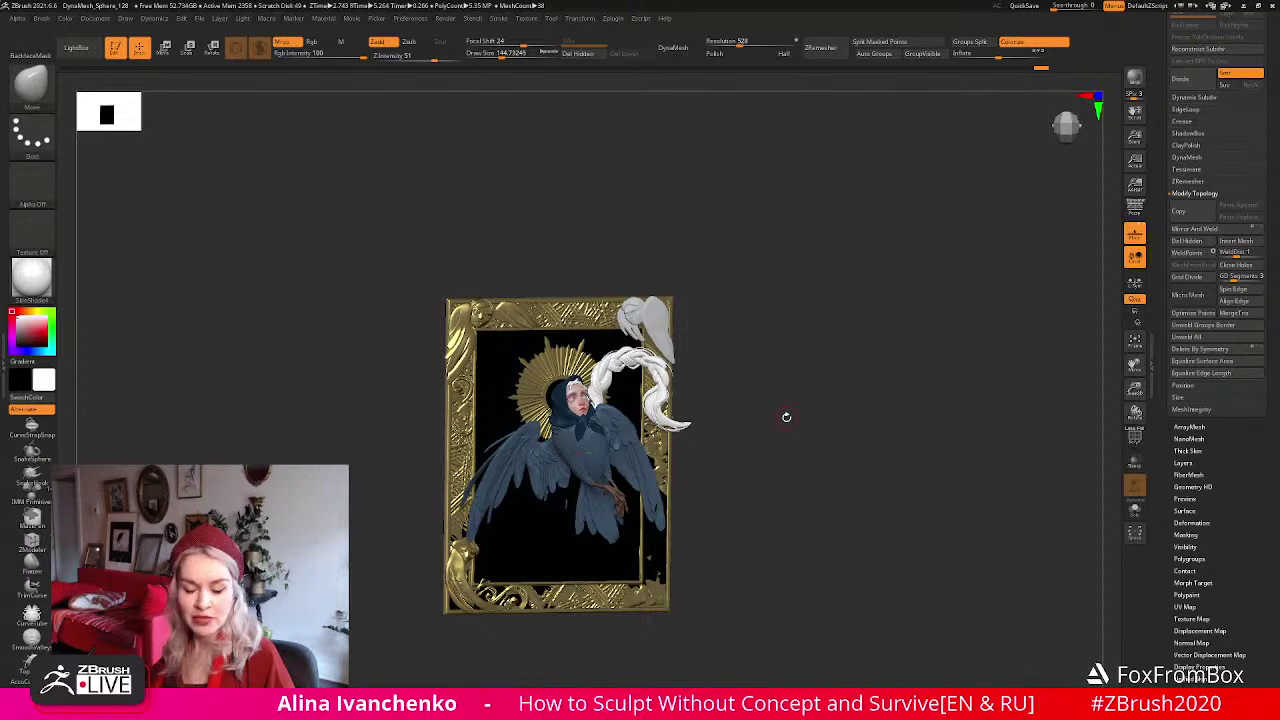
pyautogui.moveTo(790, 419); pyautogui.dragTo(788, 428)
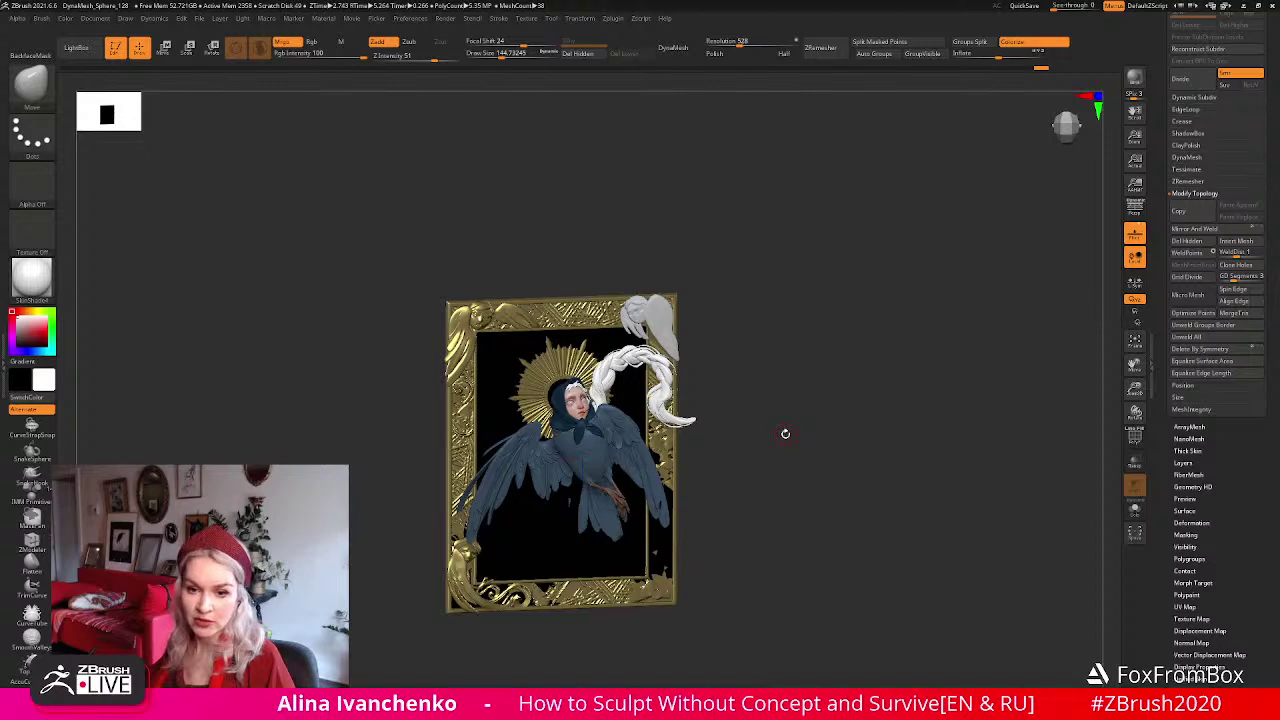
pyautogui.moveTo(785, 433); pyautogui.dragTo(906, 308)
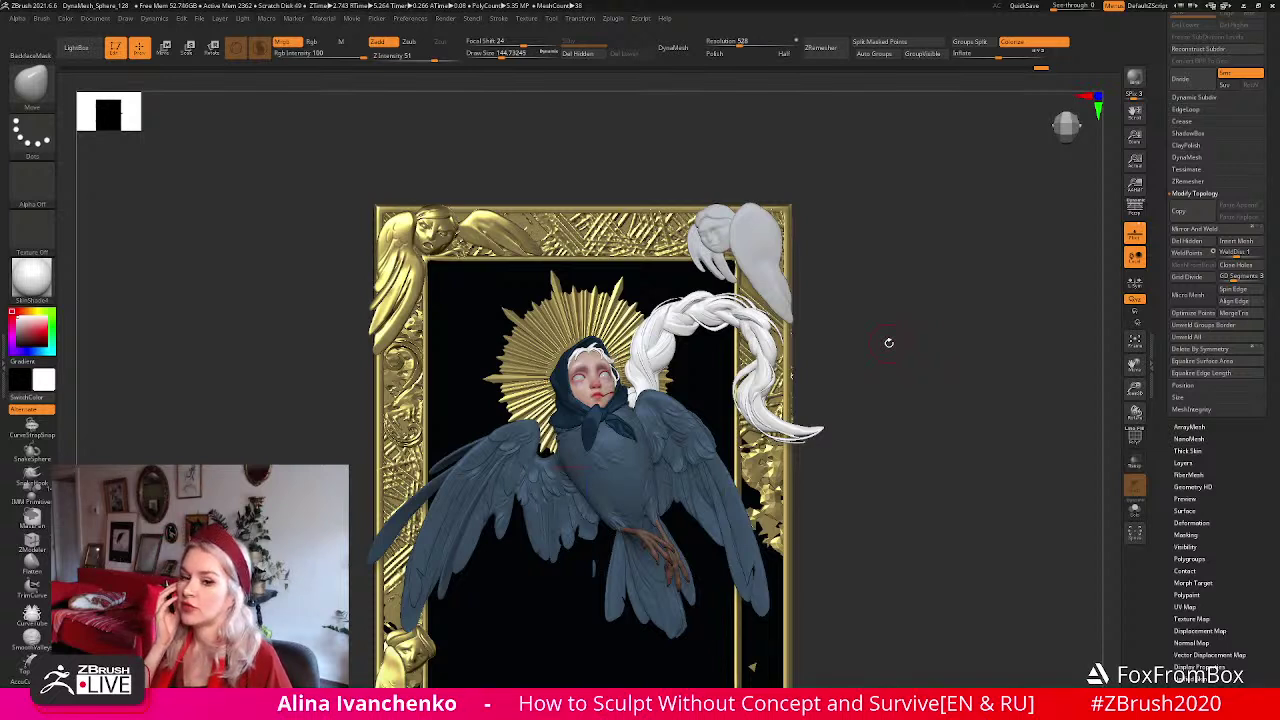
pyautogui.moveTo(888, 343); pyautogui.dragTo(866, 325)
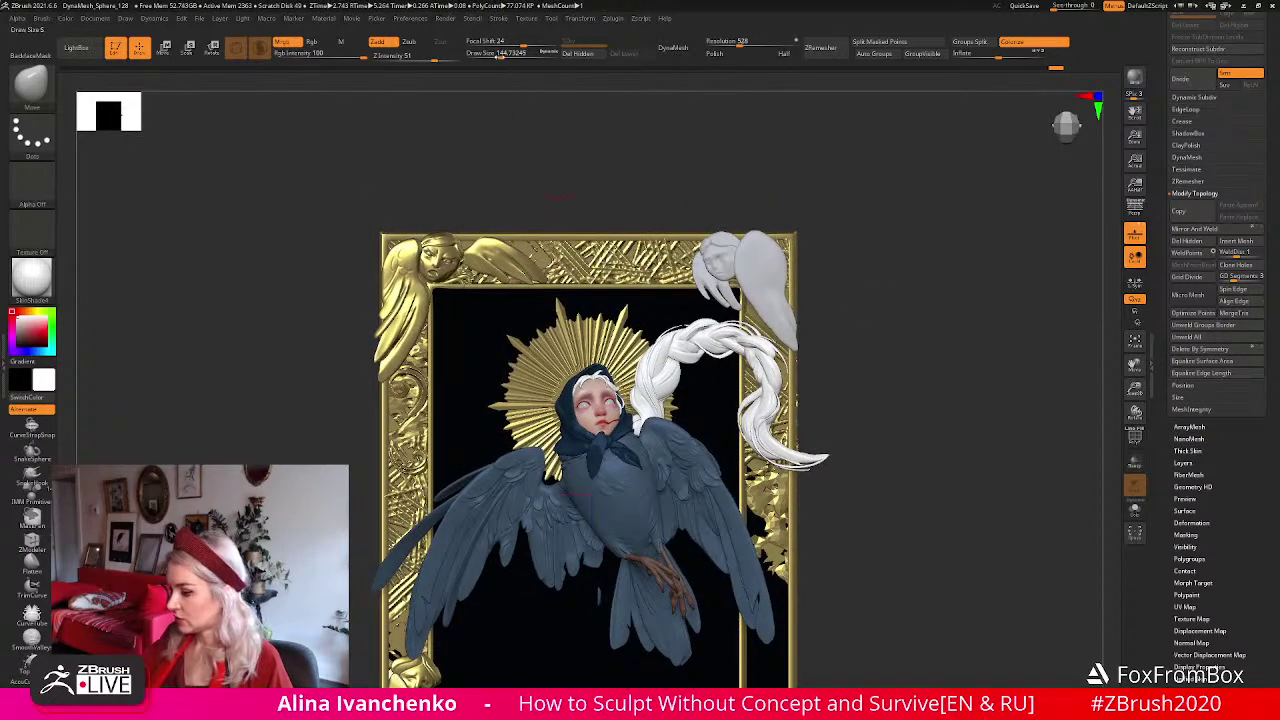
# Try a lasso mask on the copied wing's outer part, and set the Move brush's draw size to about 207.
pyautogui.press('ctrl')
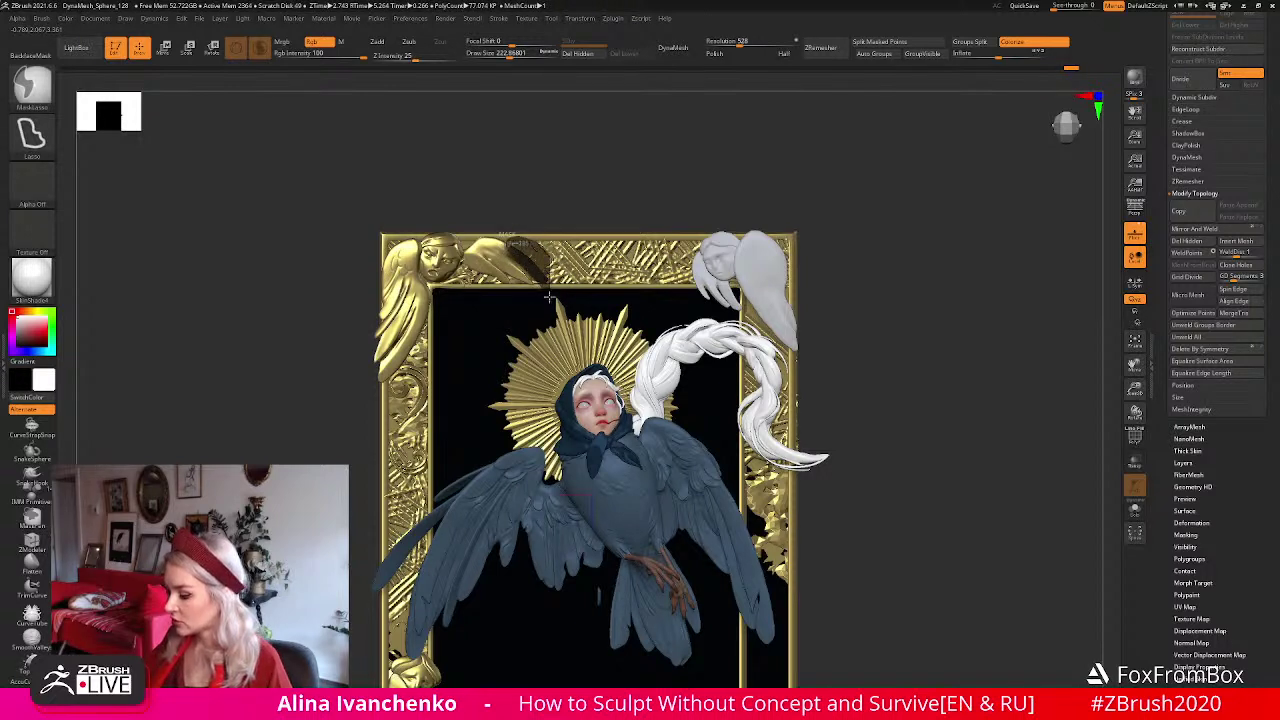
pyautogui.press(']')
pyautogui.moveTo(553, 290); pyautogui.dragTo(548, 172, button='right')
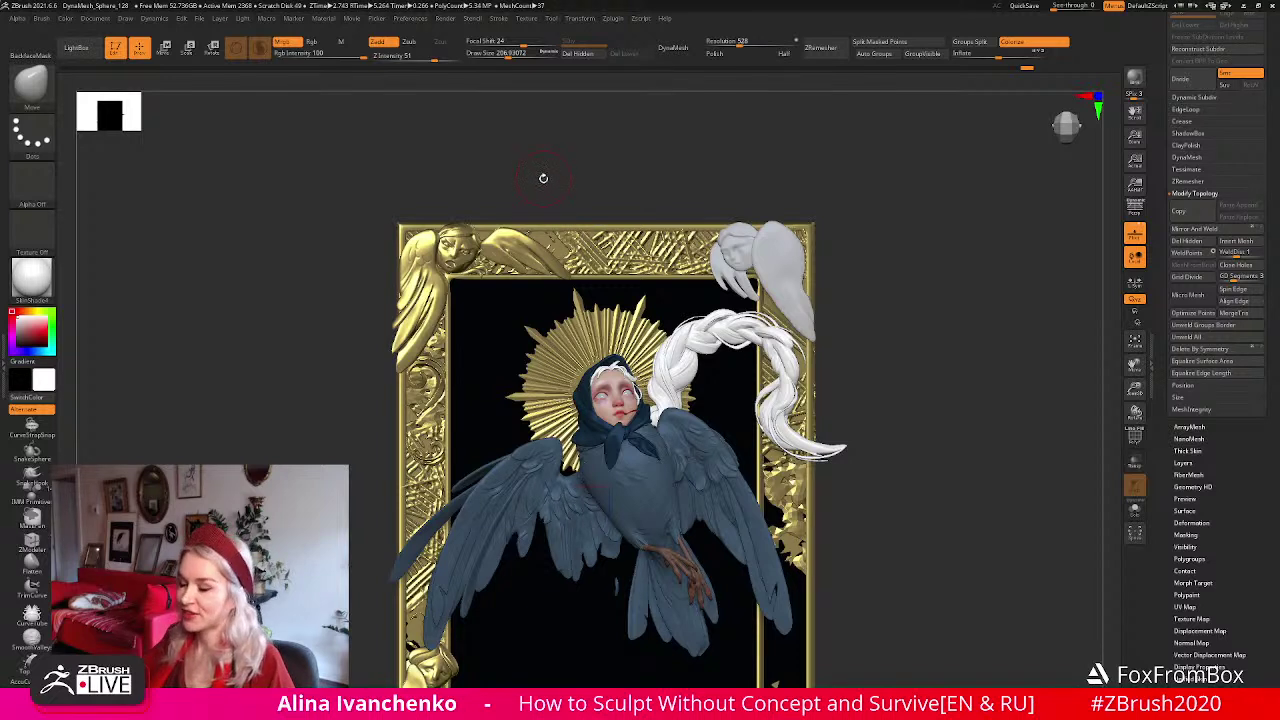
pyautogui.moveTo(549, 157); pyautogui.dragTo(545, 159)
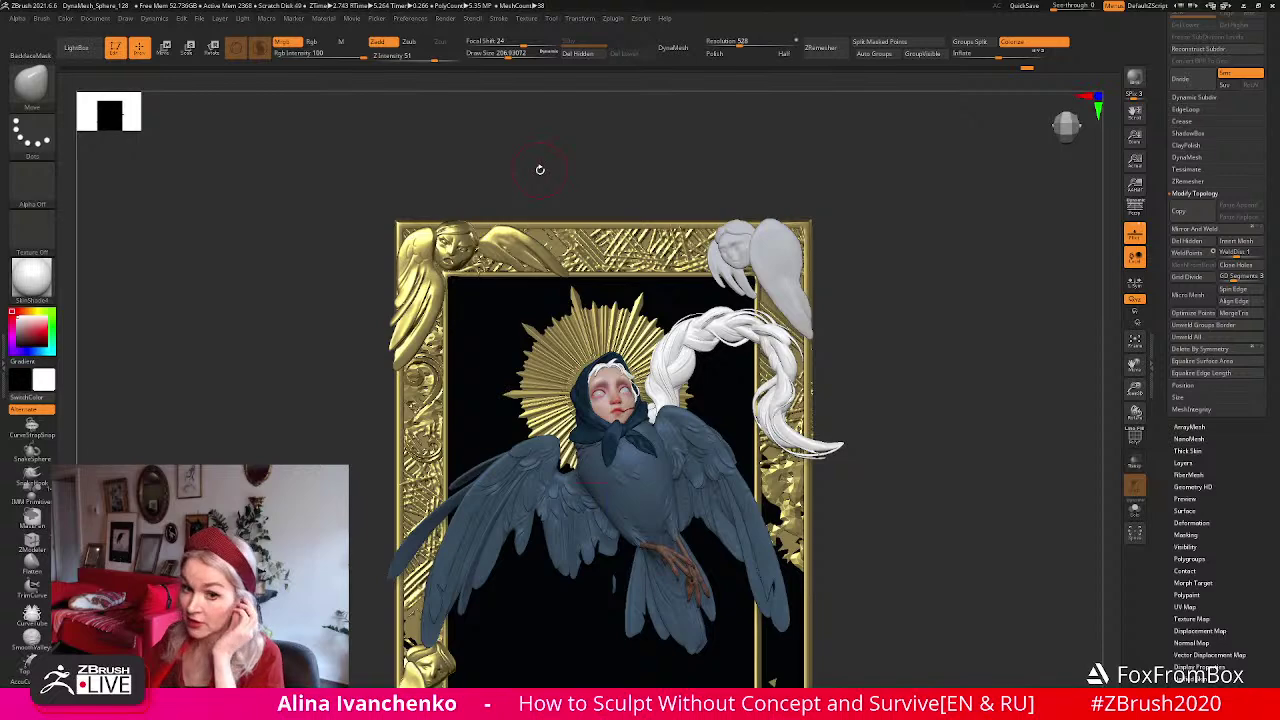
pyautogui.moveTo(540, 168); pyautogui.dragTo(542, 167)
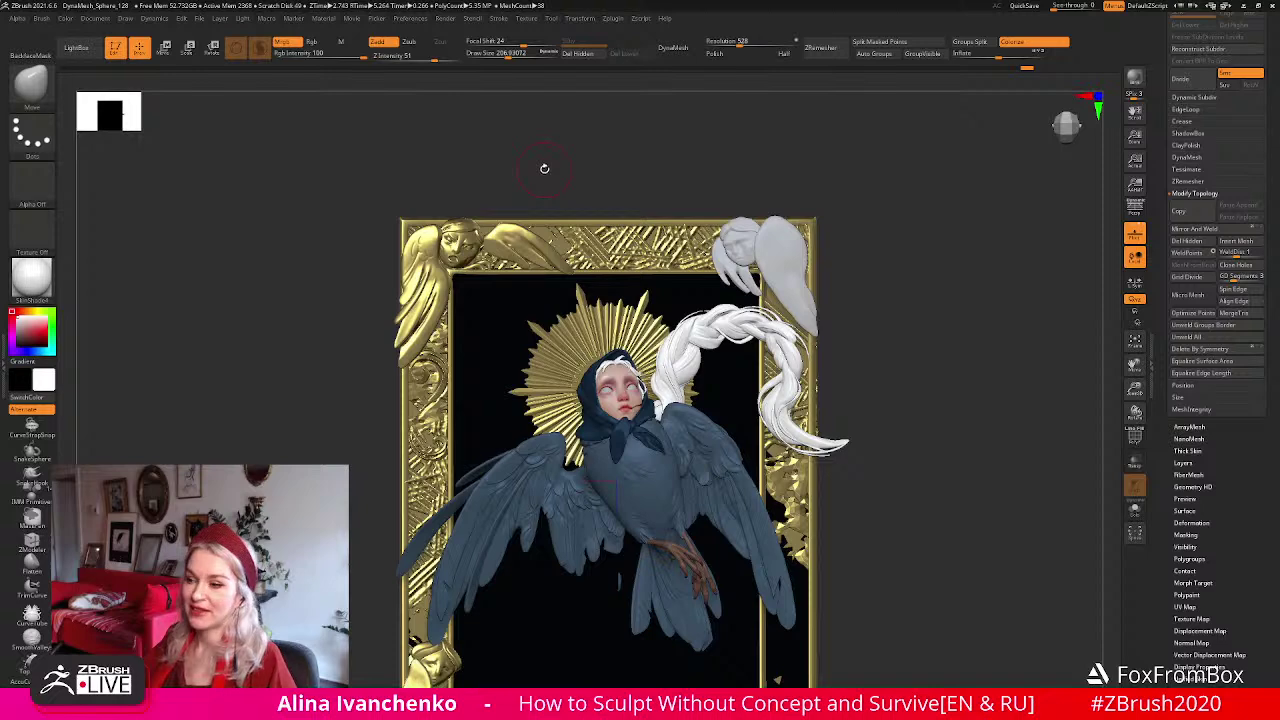
# Smooth the copied wing beside the angel's face and adjust its outline with the Move brush at draw size about 100.
pyautogui.moveTo(544, 168); pyautogui.dragTo(626, 147)
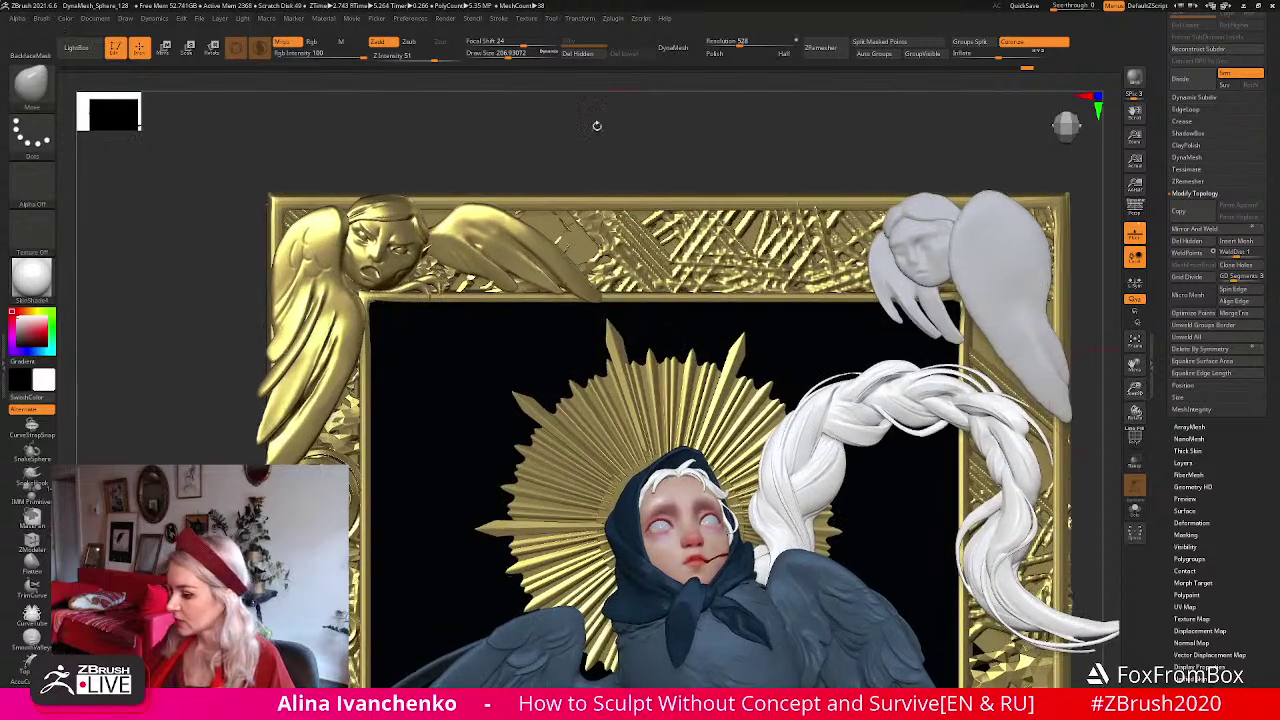
pyautogui.click(495, 53)
pyautogui.moveTo(488, 120); pyautogui.dragTo(496, 114)
pyautogui.keyDown('shift'); pyautogui.moveTo(473, 247); pyautogui.dragTo(459, 243); pyautogui.keyUp('shift')
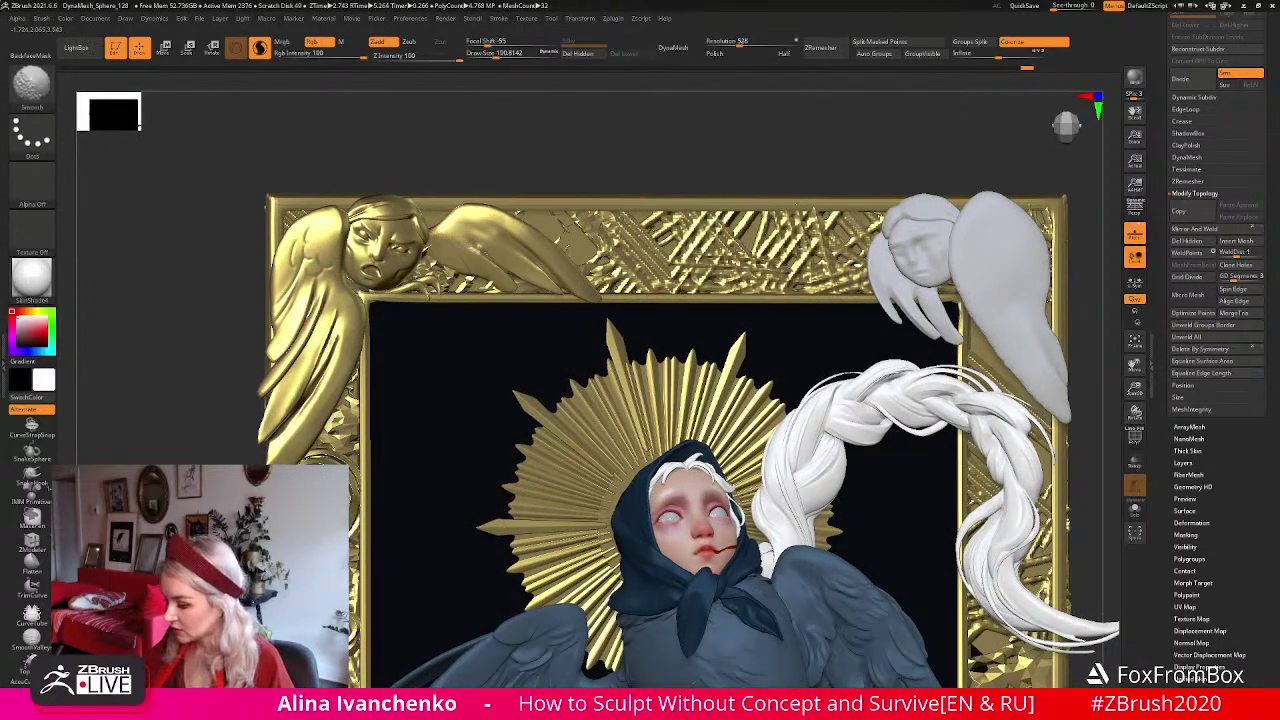
pyautogui.moveTo(586, 149)
pyautogui.mouseDown()
pyautogui.moveTo(560, 186)
pyautogui.moveTo(530, 198)
pyautogui.mouseUp()
pyautogui.hotkey('ctrl', 'z')
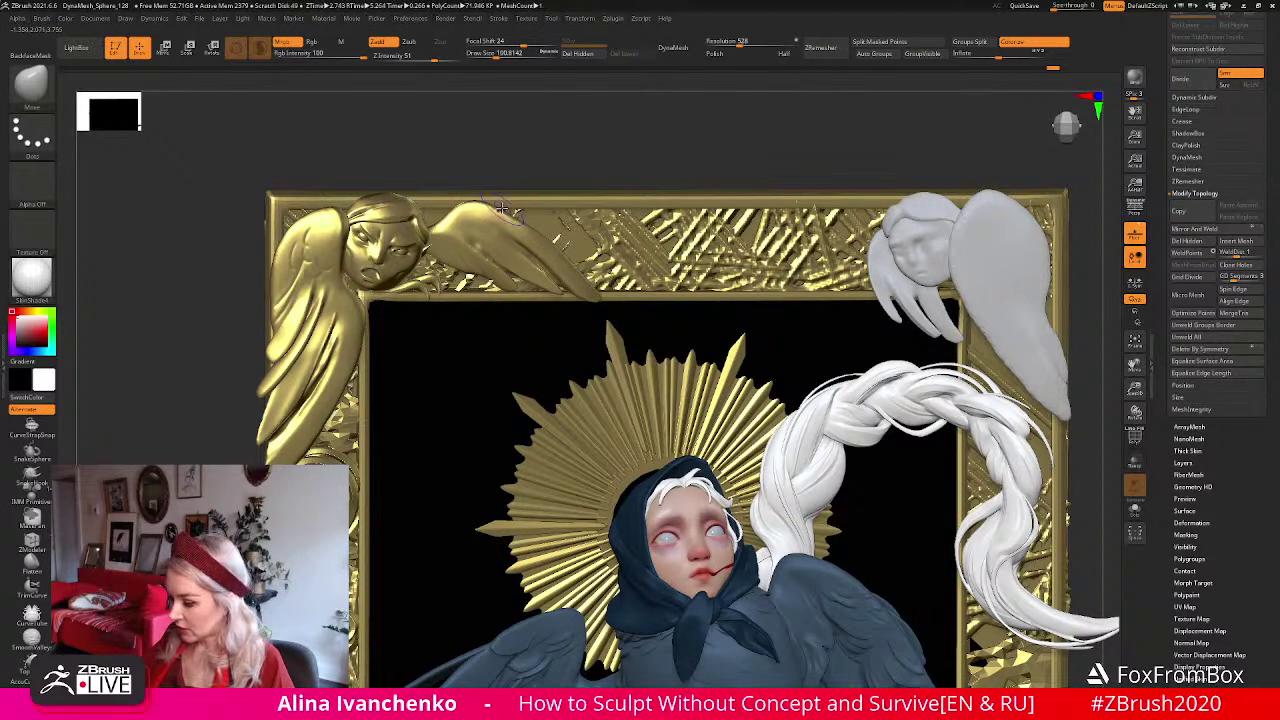
pyautogui.moveTo(562, 165); pyautogui.dragTo(565, 273)
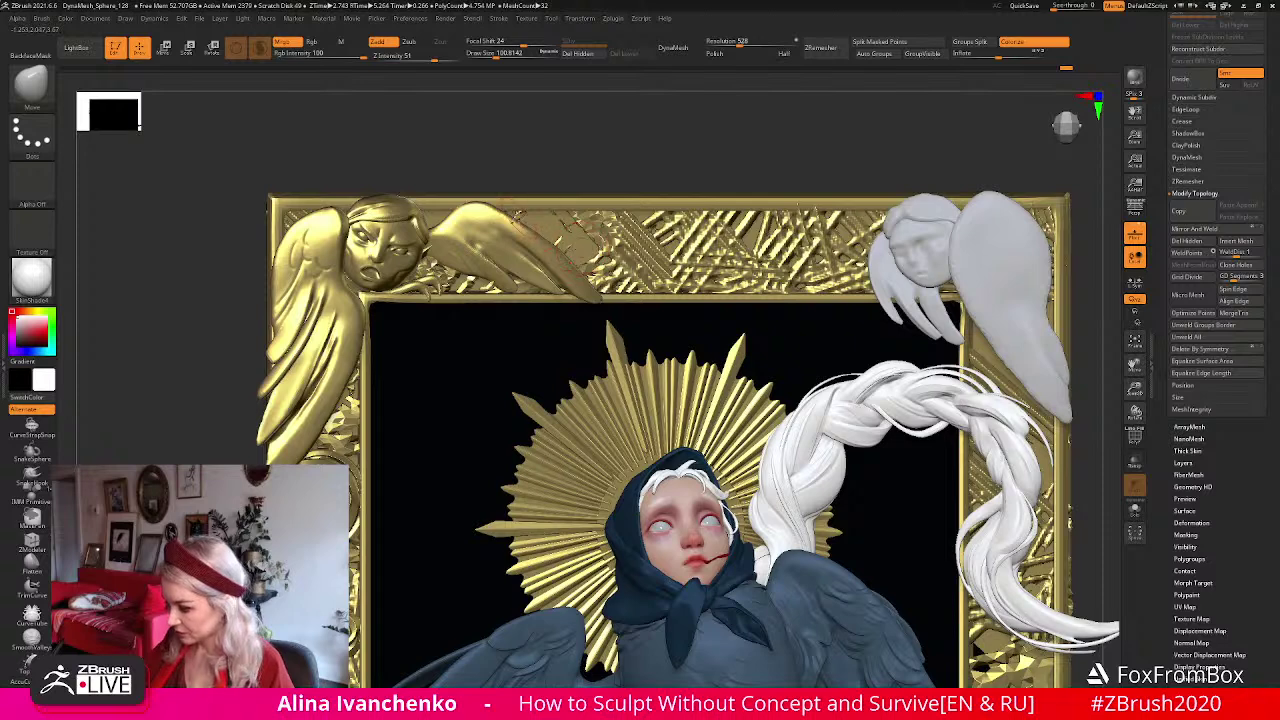
pyautogui.moveTo(520, 101); pyautogui.dragTo(515, 210)
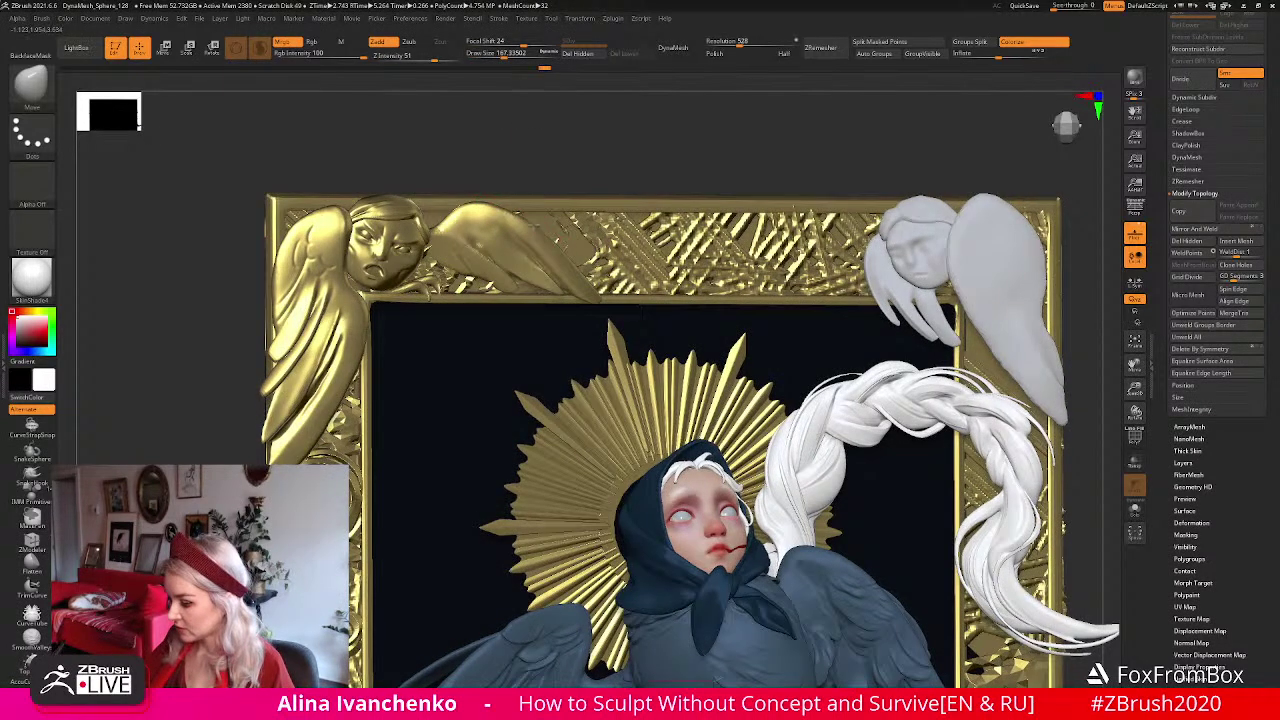
# Flatten the copied wing's feather surfaces with the Planes brush, reducing the draw size from about 167 to about 39.
pyautogui.click(32, 562)
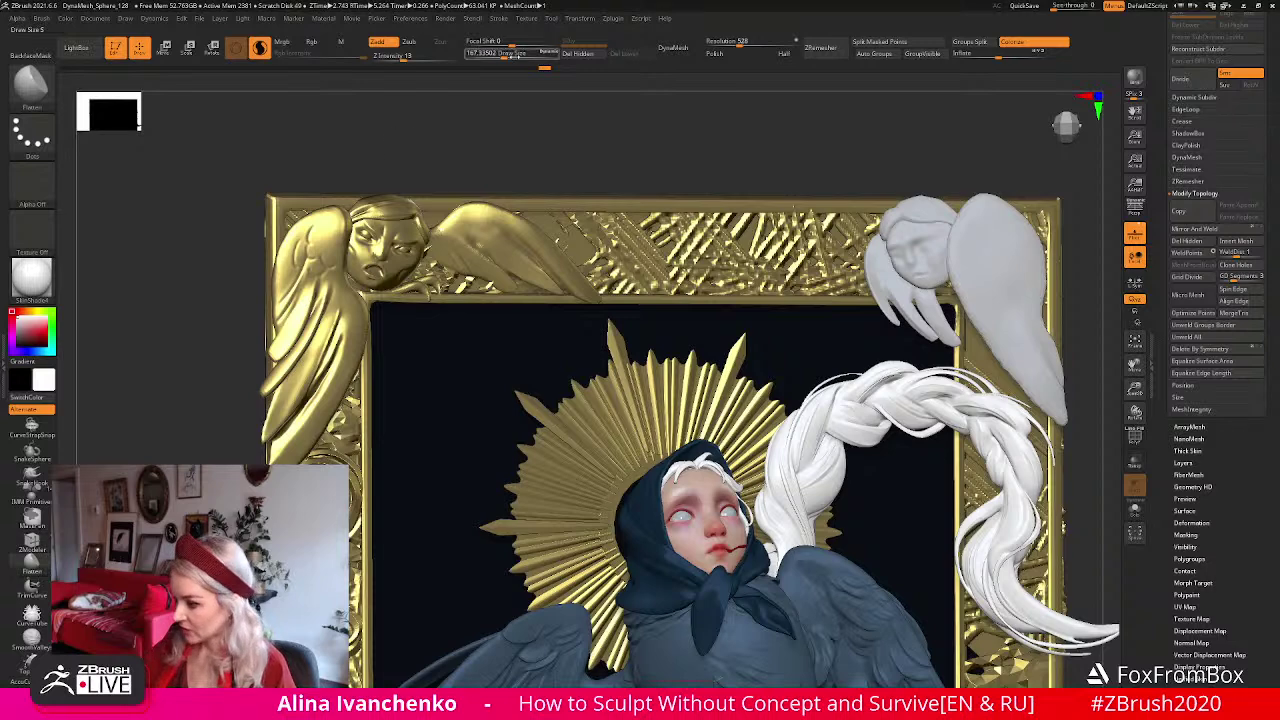
pyautogui.moveTo(491, 213)
pyautogui.mouseDown()
pyautogui.moveTo(531, 235)
pyautogui.moveTo(522, 257)
pyautogui.moveTo(545, 248)
pyautogui.mouseUp()
pyautogui.moveTo(588, 162)
pyautogui.mouseDown()
pyautogui.moveTo(559, 162)
pyautogui.moveTo(491, 265)
pyautogui.mouseUp()
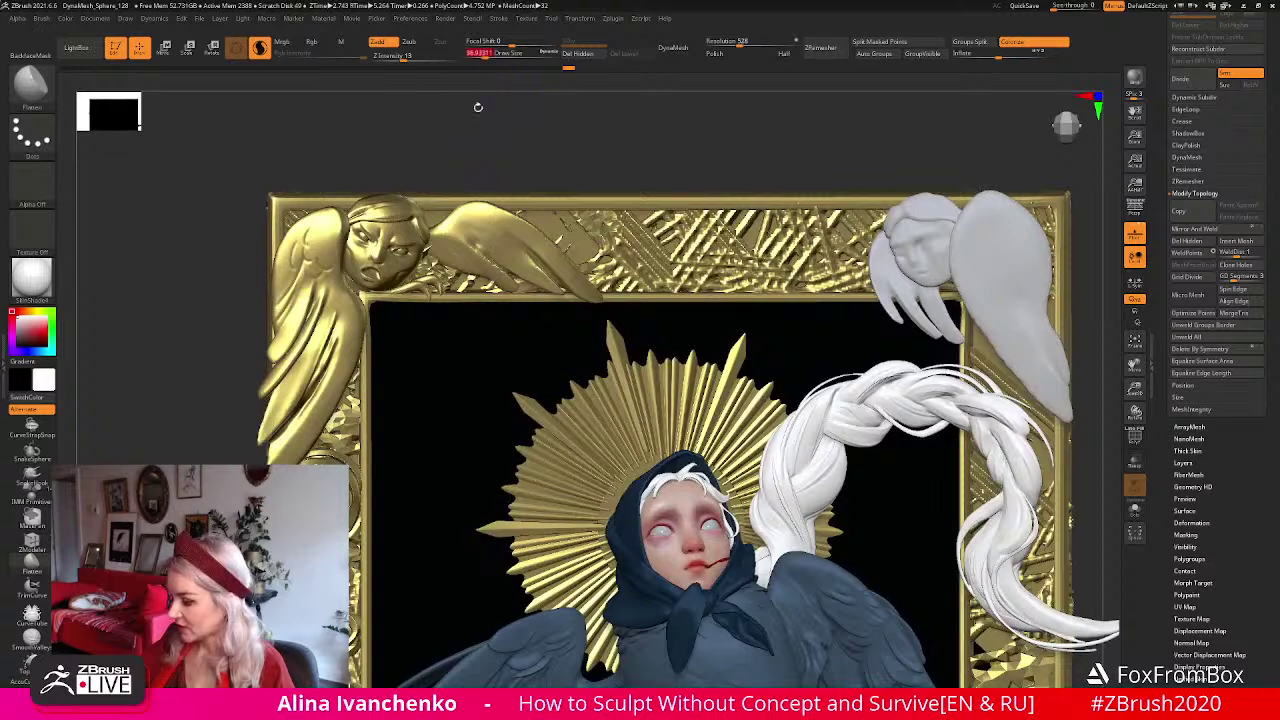
pyautogui.press('shift')
pyautogui.moveTo(556, 150)
pyautogui.mouseDown()
pyautogui.moveTo(561, 246)
pyautogui.moveTo(597, 180)
pyautogui.moveTo(612, 247)
pyautogui.mouseUp()
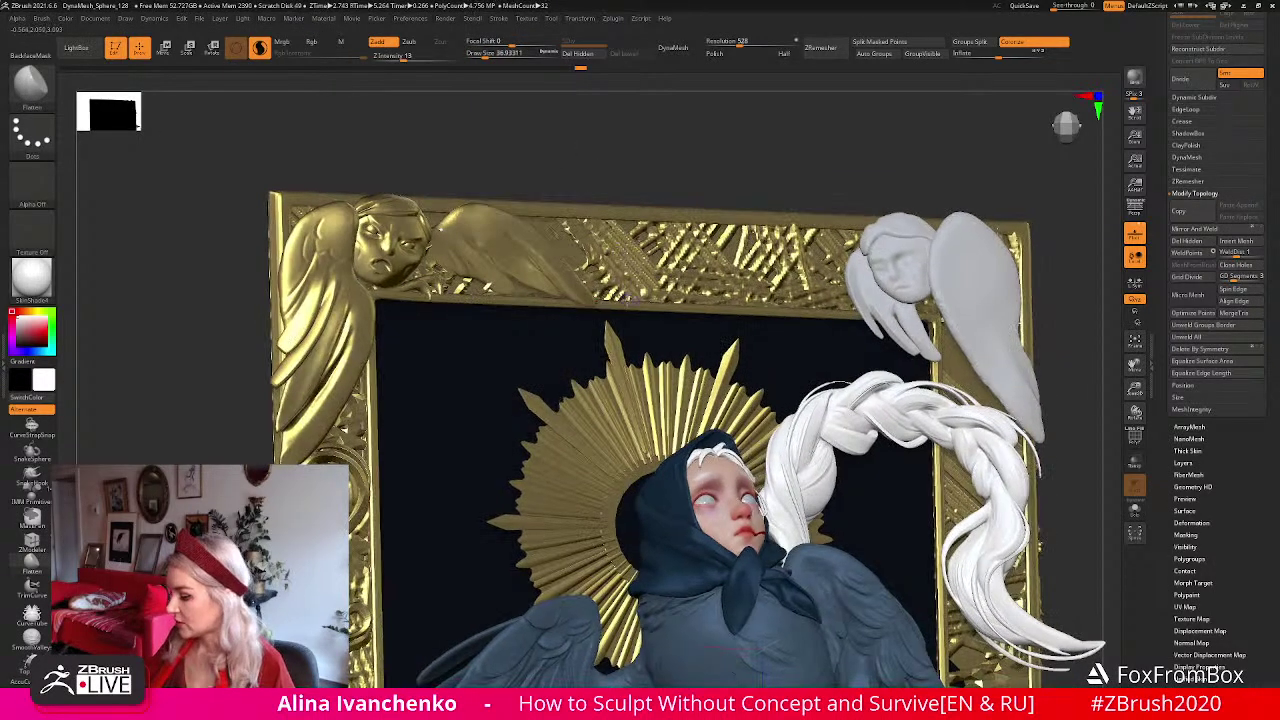
# Reshape the copied wing's tip near the frame's inner edge with the Move brush at draw size 112.
pyautogui.press('b')
pyautogui.press('m')
pyautogui.press('v')
pyautogui.moveTo(533, 88); pyautogui.dragTo(590, 290)
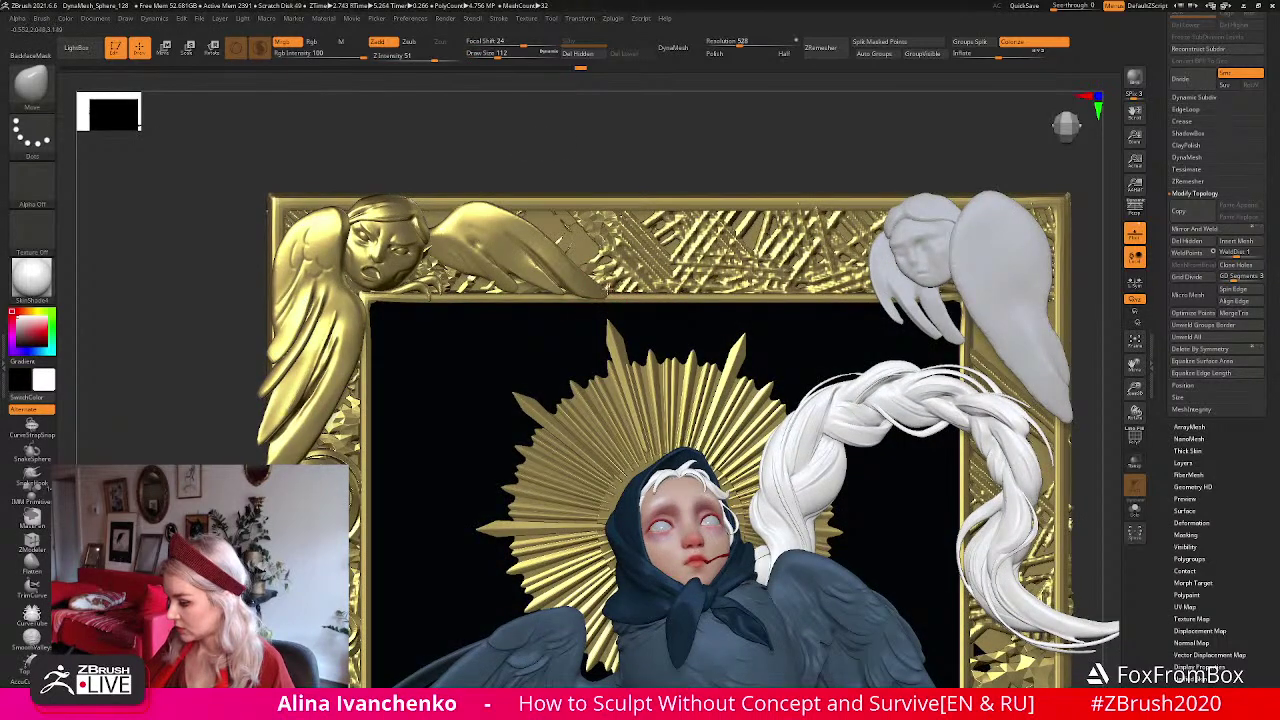
# Shift the copied wing along the Z axis with the transform gizmo, and return to sculpting.
pyautogui.press('f')
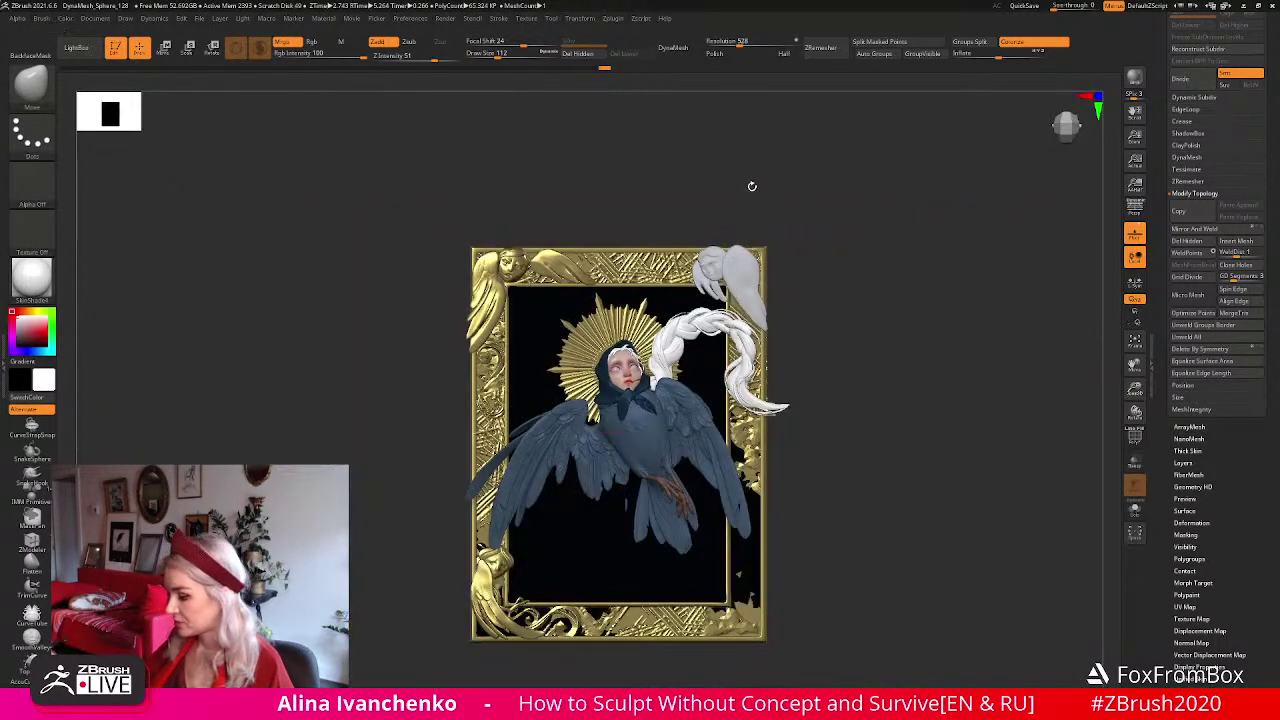
pyautogui.keyDown('alt'); pyautogui.moveTo(791, 180); pyautogui.dragTo(520, 230); pyautogui.keyUp('alt')
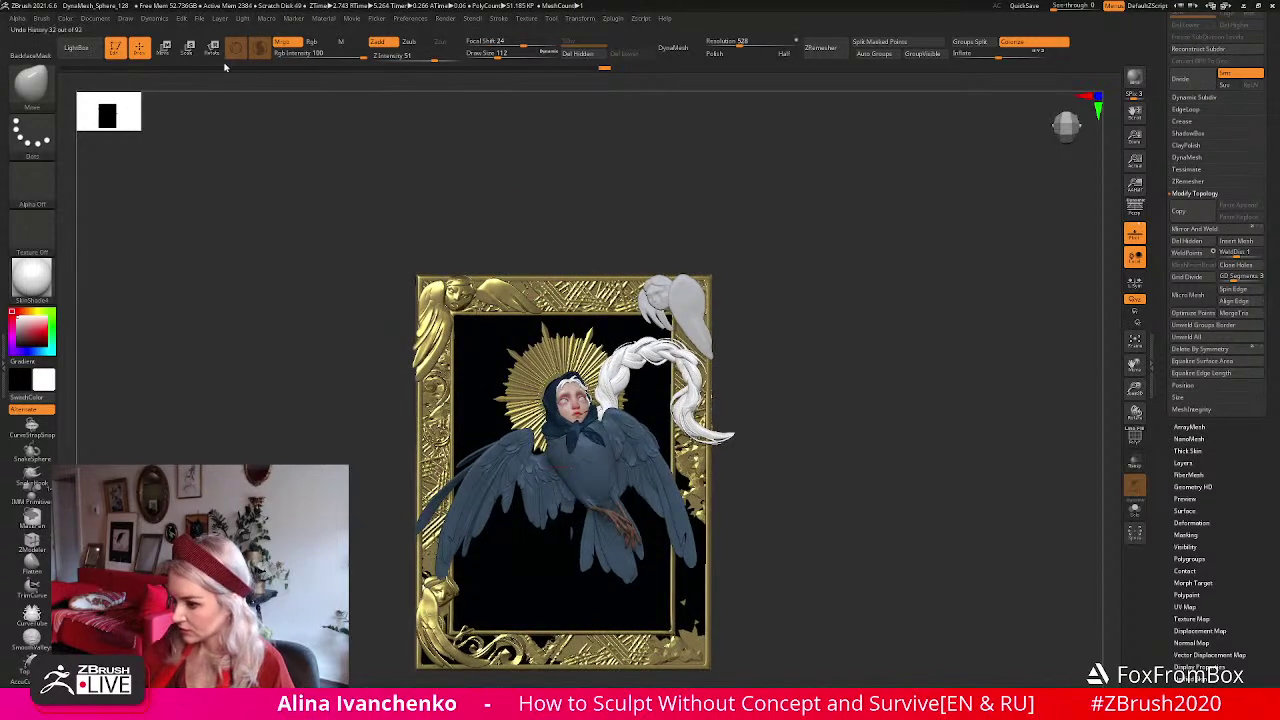
pyautogui.click(164, 47)
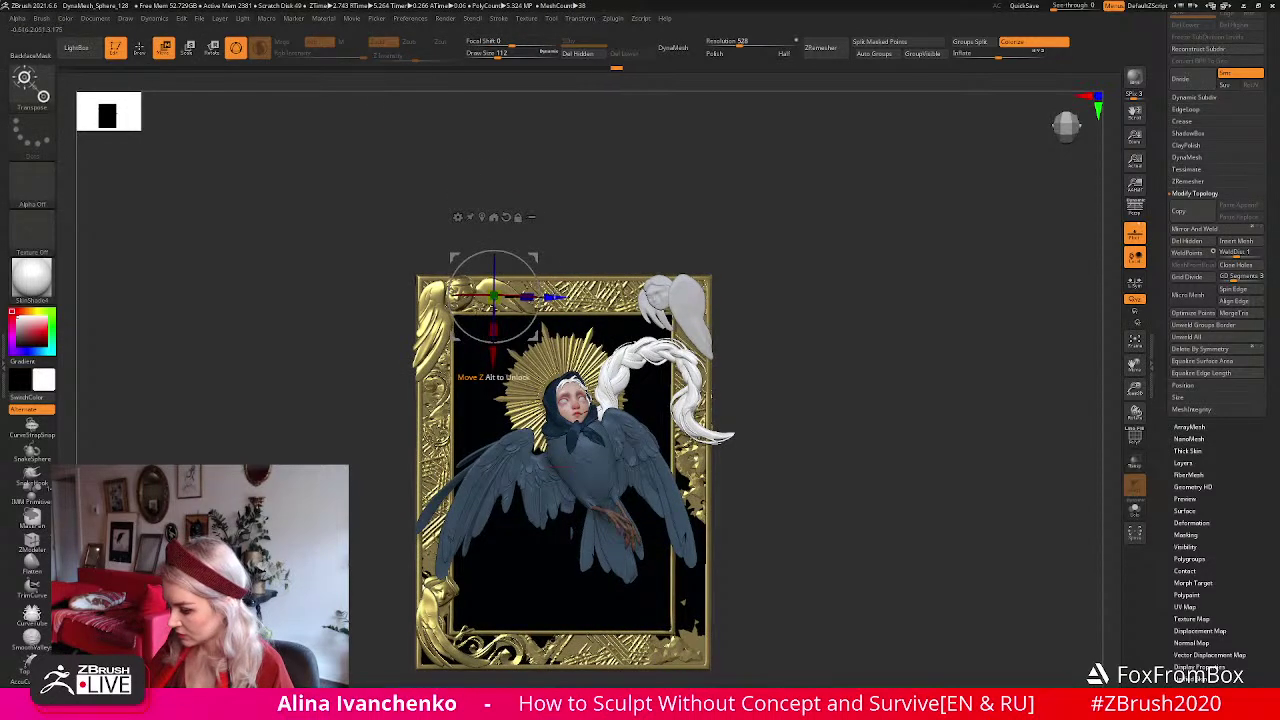
pyautogui.press('q')
pyautogui.moveTo(574, 186)
pyautogui.mouseDown()
pyautogui.moveTo(600, 189)
pyautogui.moveTo(586, 201)
pyautogui.mouseUp()
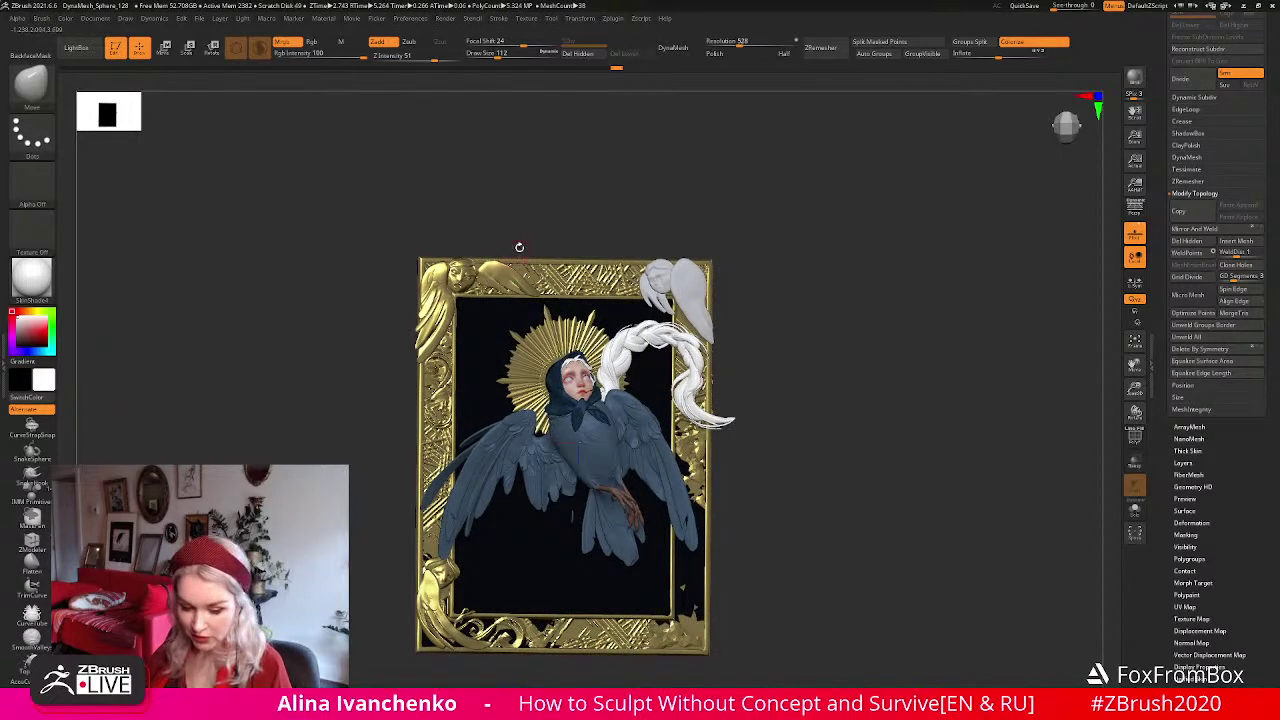
# Adjust the copied wing's overall shape with the Move brush, raising the draw size to about 149 and on to about 337.
pyautogui.moveTo(498, 55); pyautogui.dragTo(503, 55)
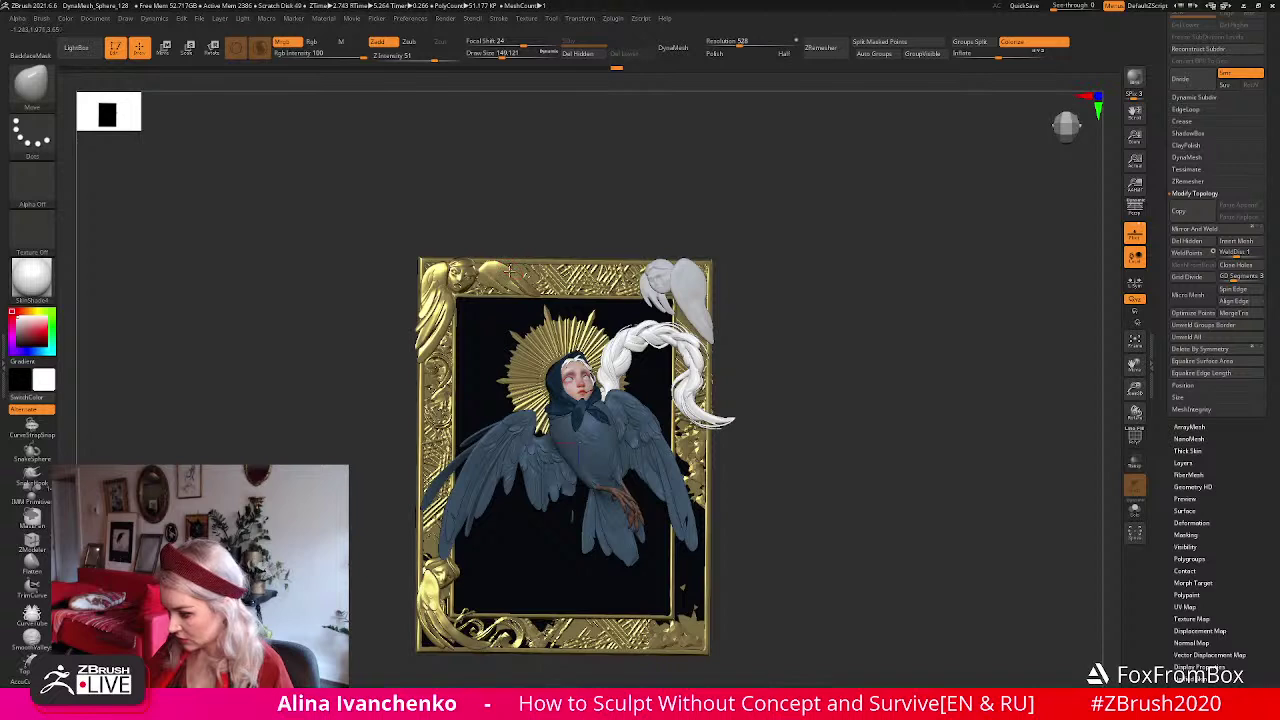
pyautogui.moveTo(500, 55); pyautogui.dragTo(515, 55)
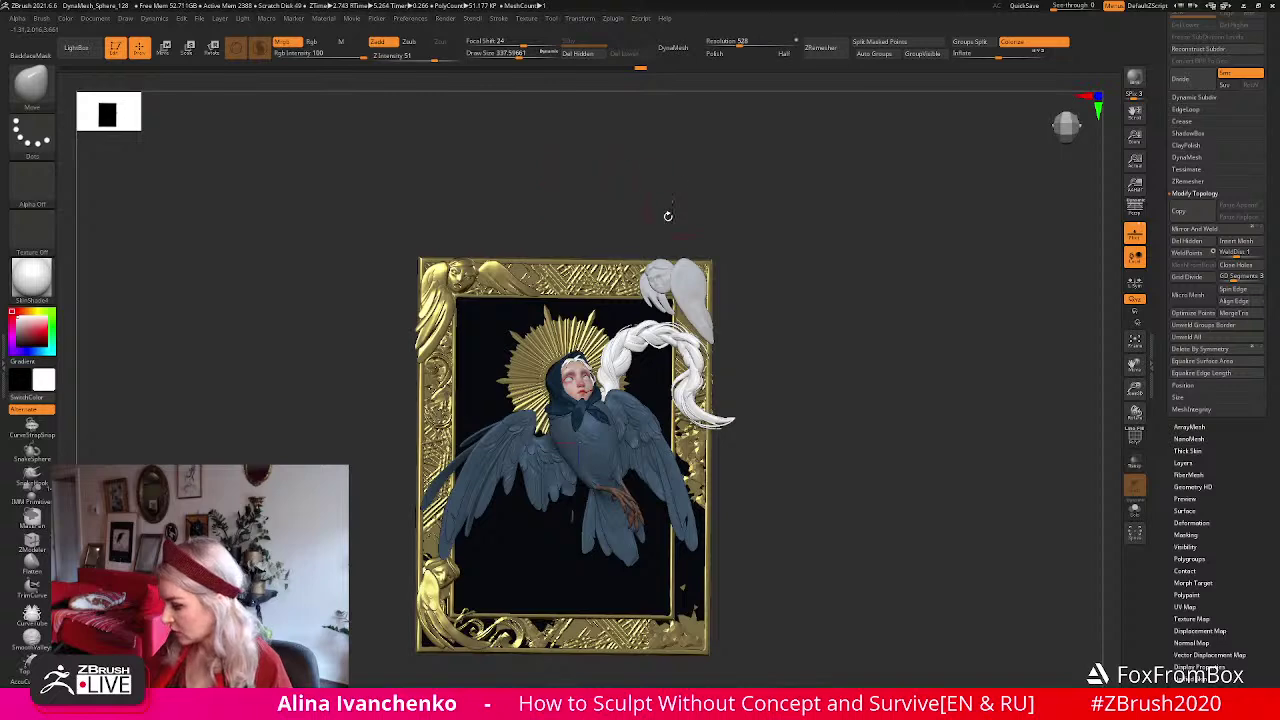
pyautogui.keyDown('alt'); pyautogui.moveTo(674, 206); pyautogui.dragTo(557, 266); pyautogui.keyUp('alt')
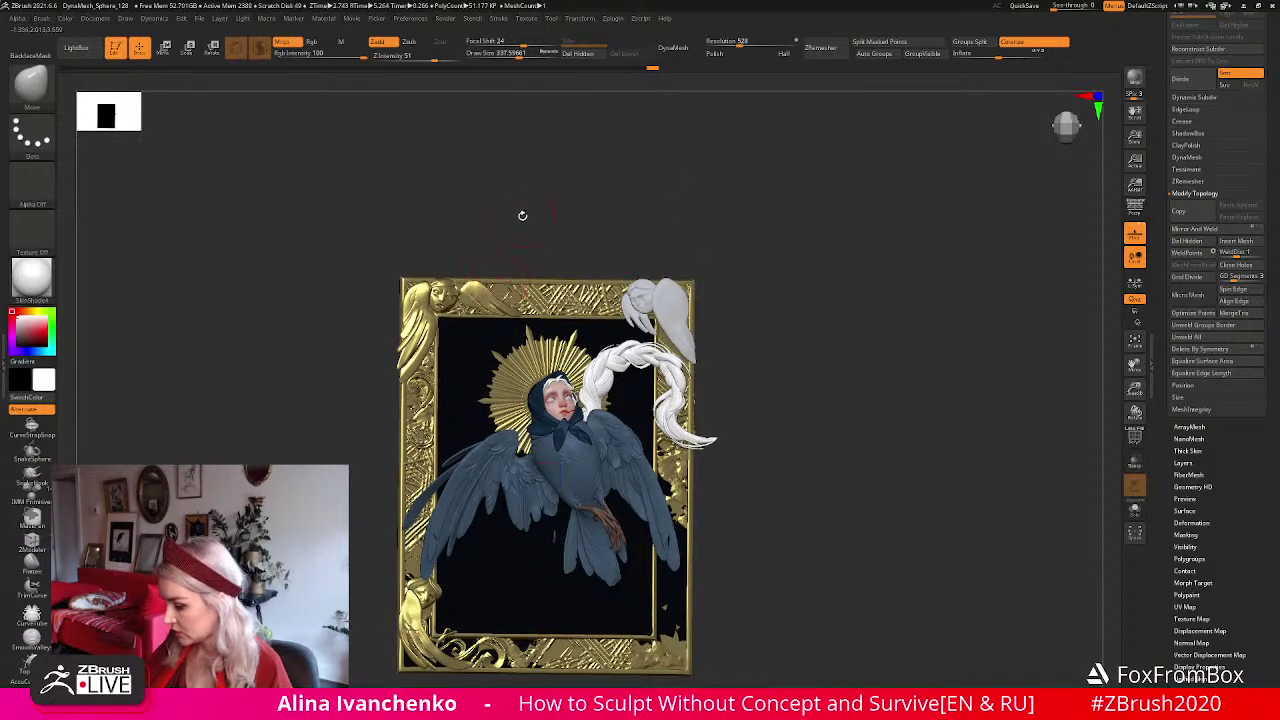
# Set the Move brush's draw size to about 207 and review the frame's overall composition.
pyautogui.moveTo(519, 54); pyautogui.dragTo(508, 54)
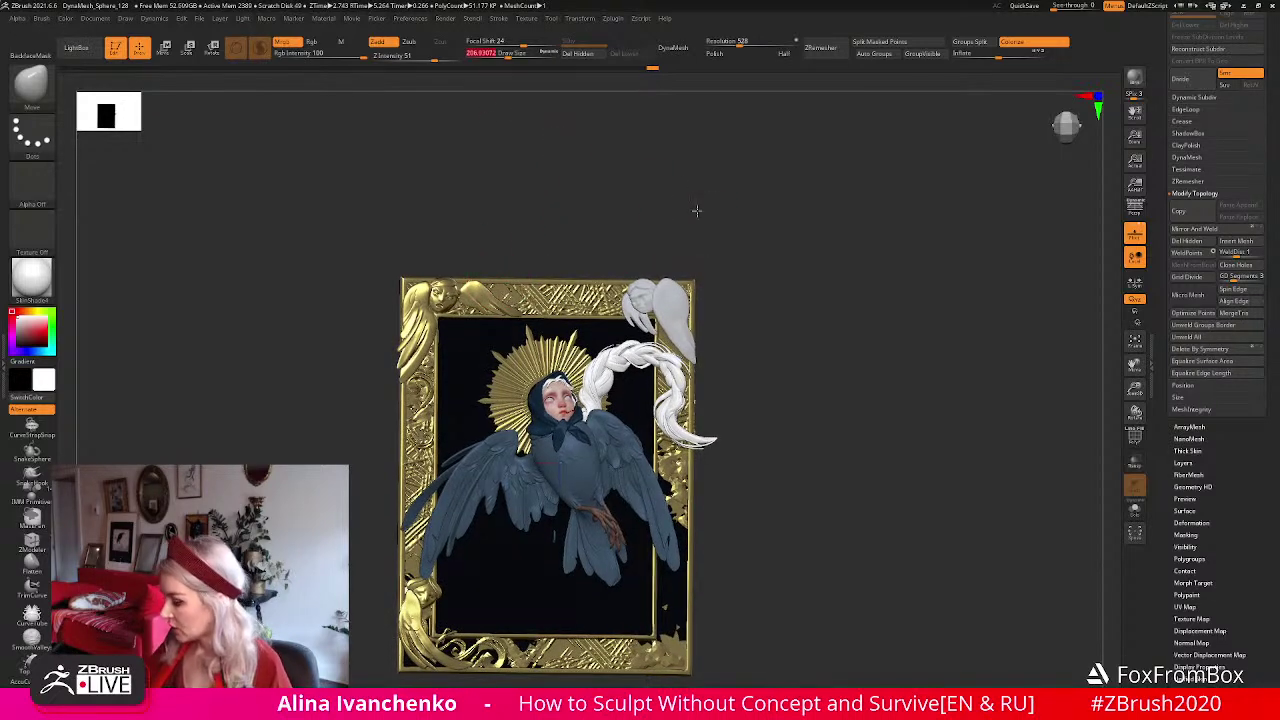
pyautogui.keyDown('alt'); pyautogui.moveTo(740, 308); pyautogui.dragTo(754, 276); pyautogui.keyUp('alt')
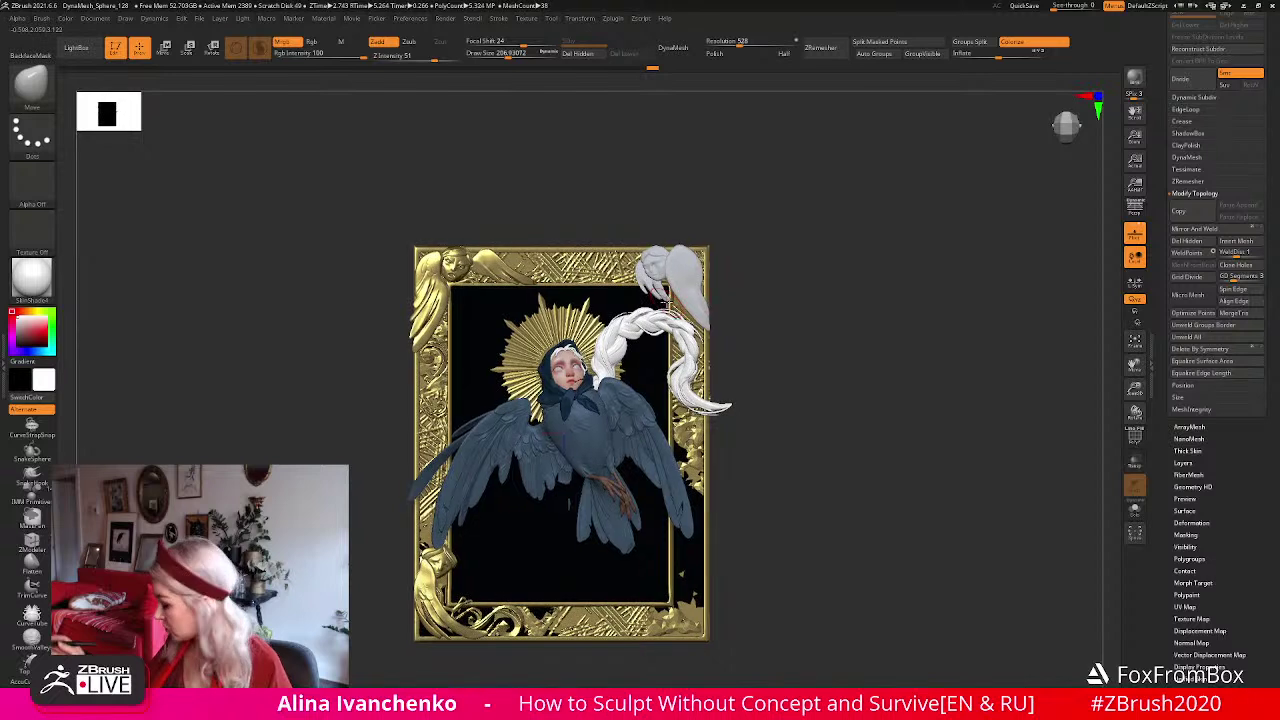
pyautogui.keyDown('alt'); pyautogui.moveTo(829, 343); pyautogui.dragTo(831, 294); pyautogui.keyUp('alt')
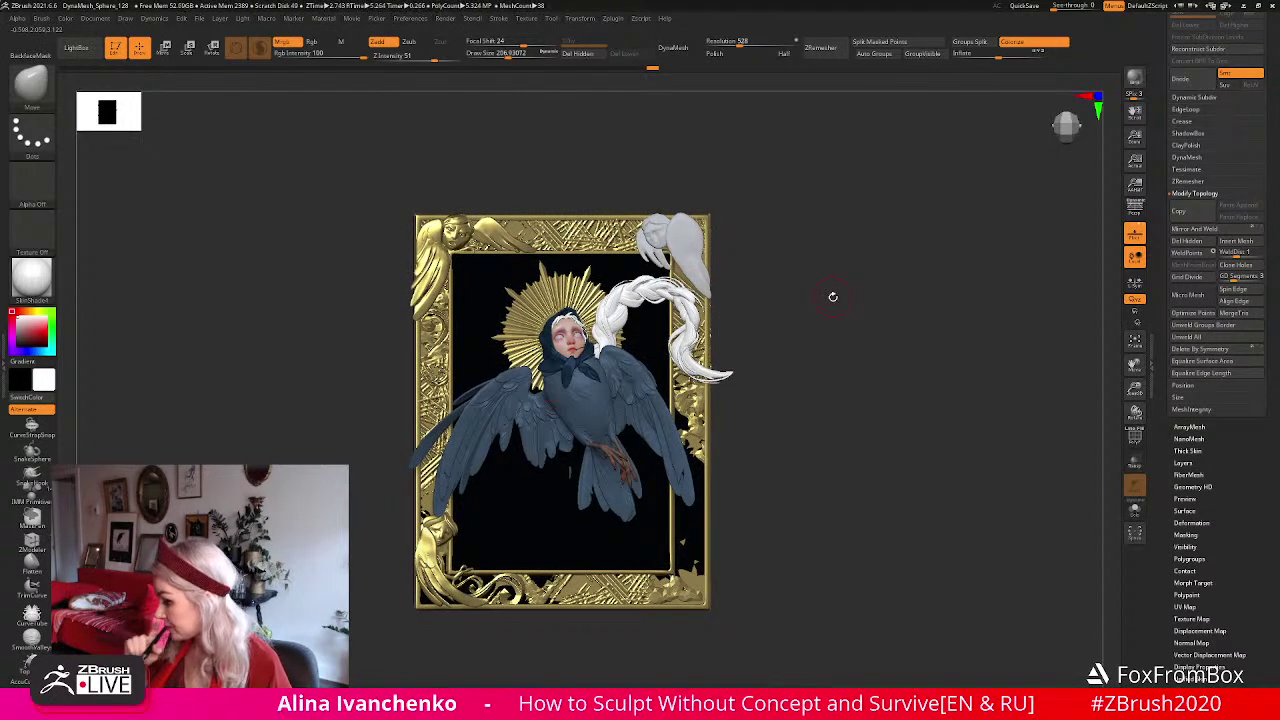
pyautogui.click(1265, 408)
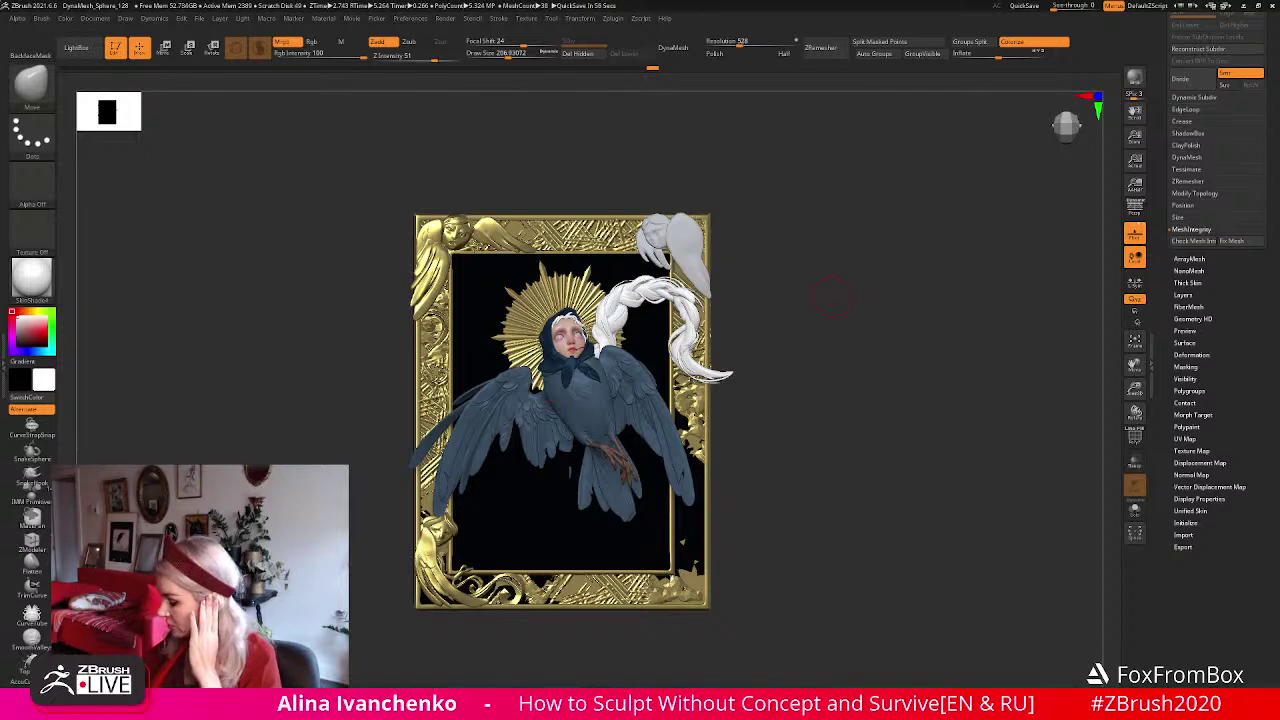
pyautogui.moveTo(795, 273); pyautogui.dragTo(771, 263)
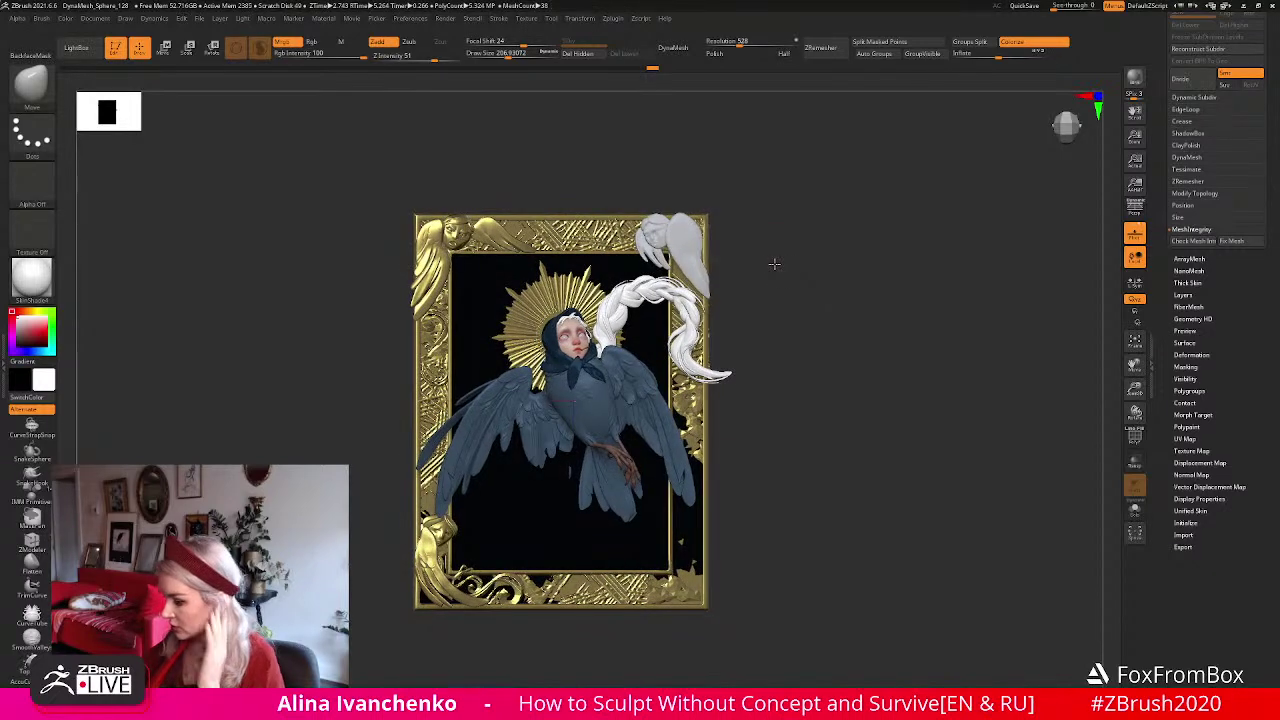
# Mirror the gold wing beside the angel's face across the X axis with SubTool Master, appending it as a new subtool.
pyautogui.hotkey('ctrl', 'z')
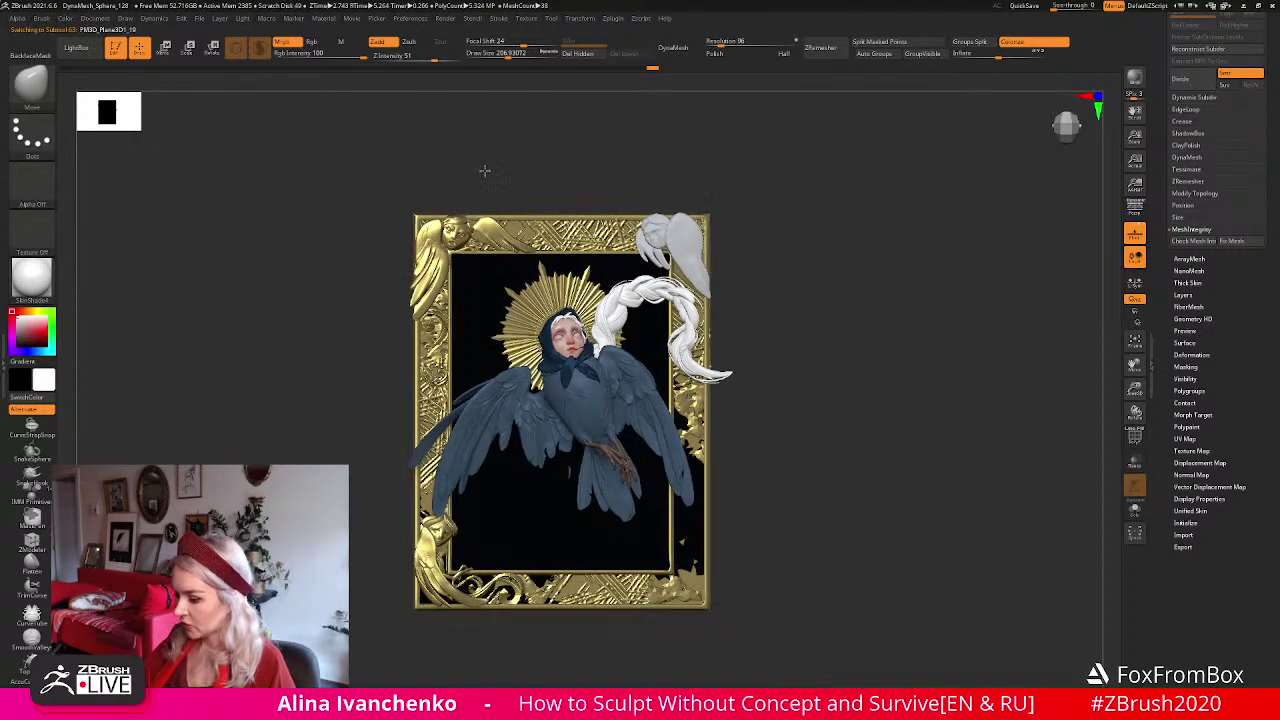
pyautogui.click(163, 47)
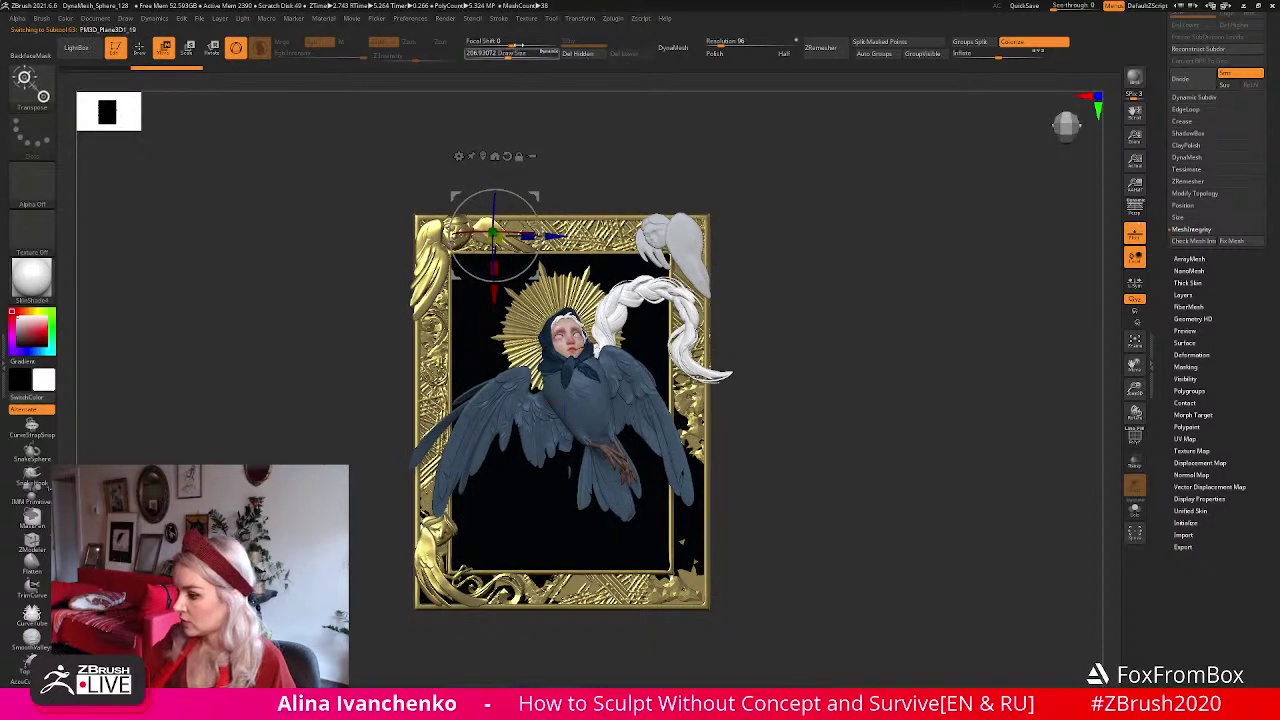
pyautogui.click(613, 19)
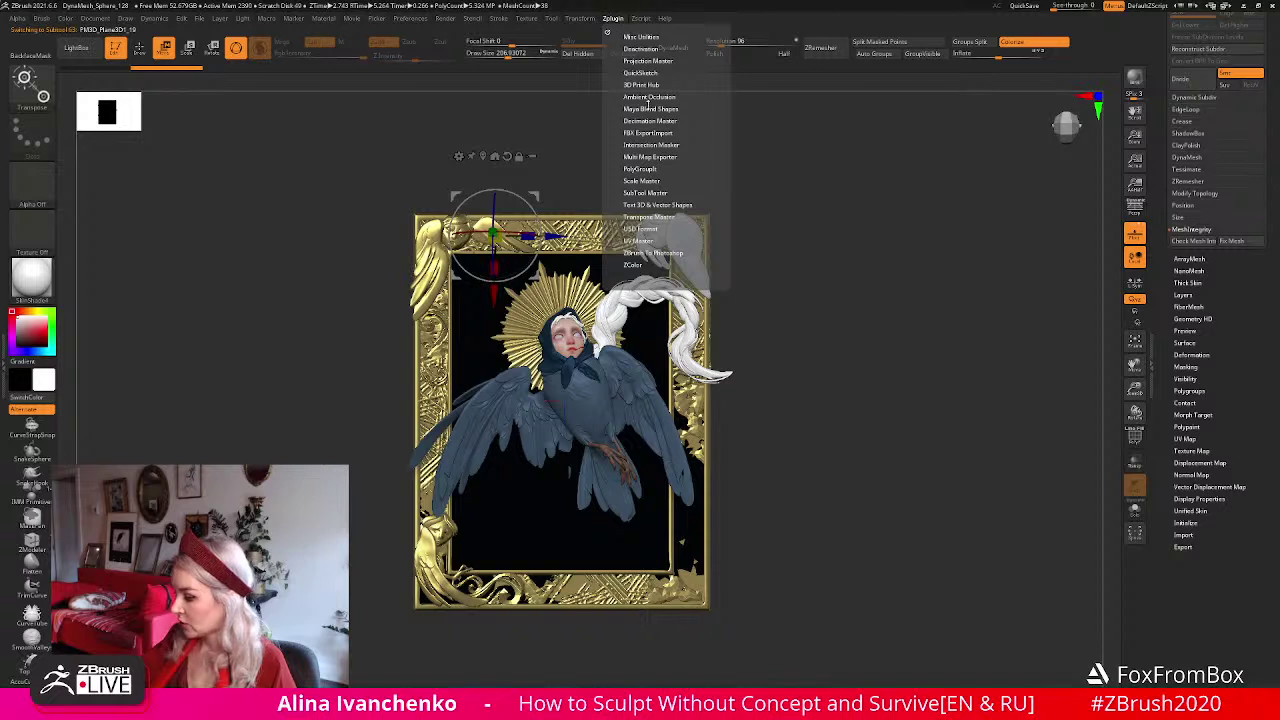
pyautogui.click(656, 192)
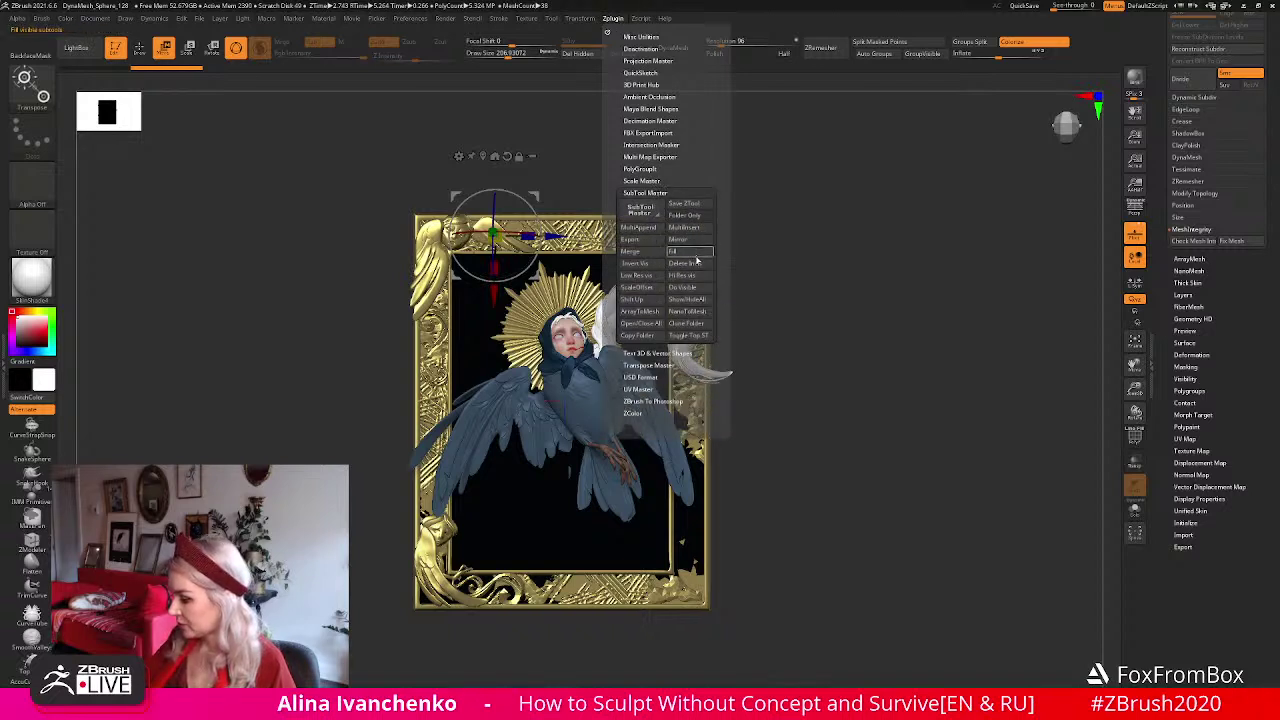
pyautogui.click(697, 240)
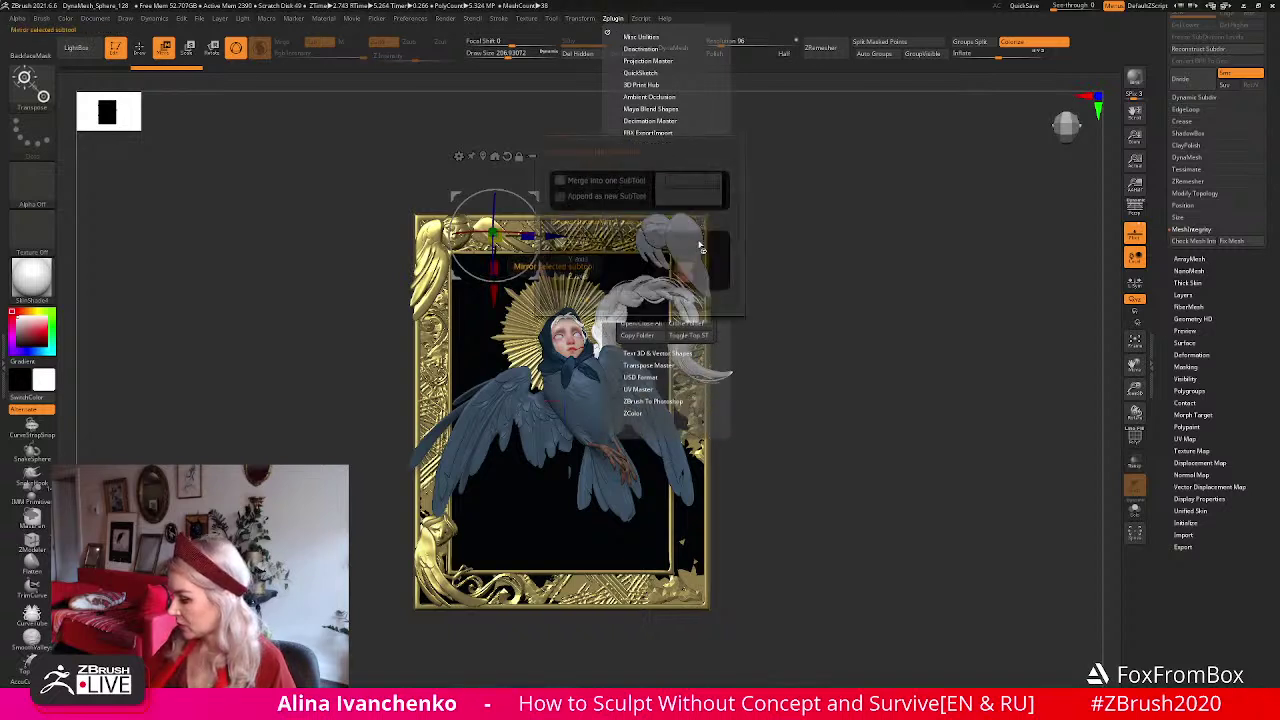
pyautogui.click(560, 196)
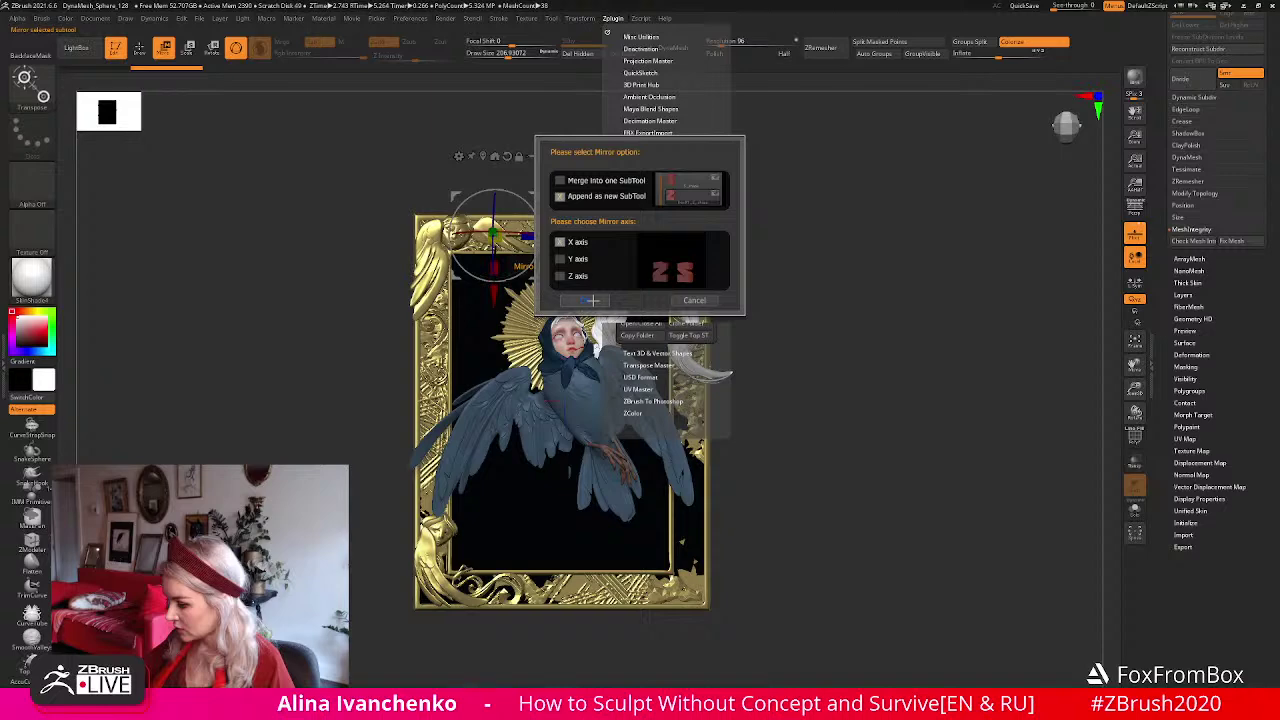
pyautogui.click(592, 300)
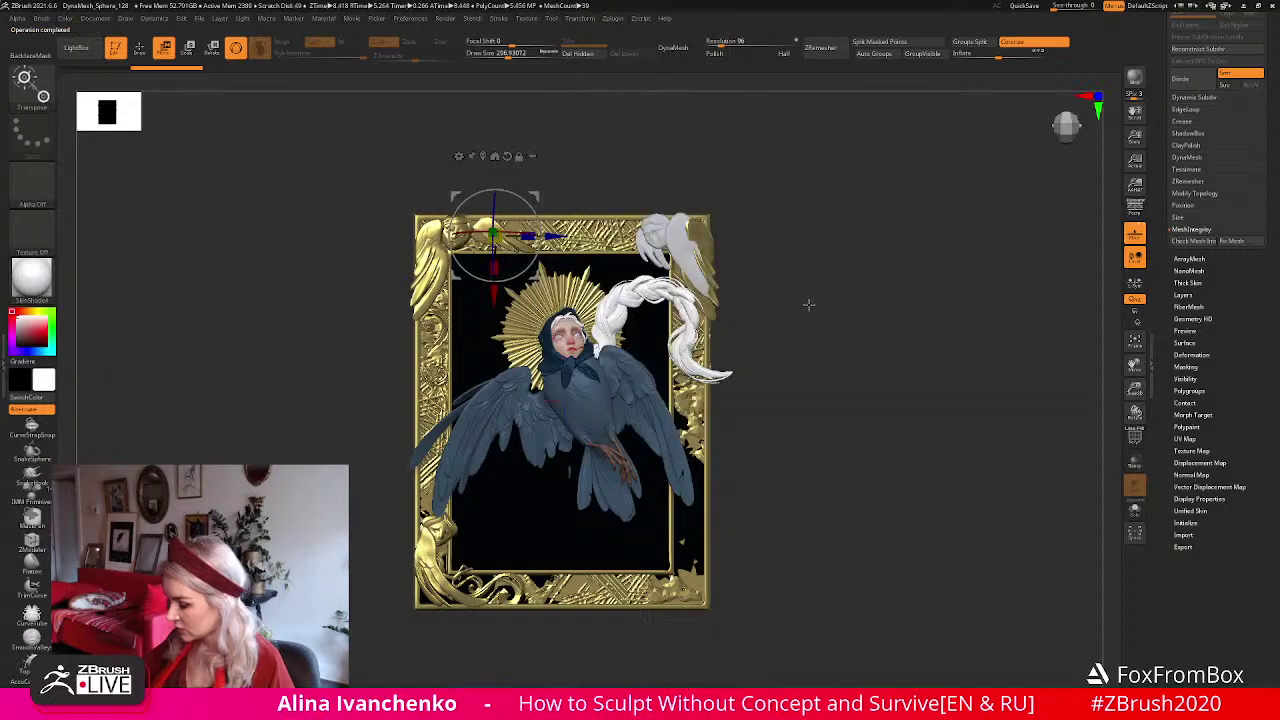
# Select the mirrored wing, rotate and move it onto the frame's opposite upper corner, and return to sculpting.
pyautogui.scroll(1, 1248, 304)
pyautogui.scroll(5, 1248, 304)
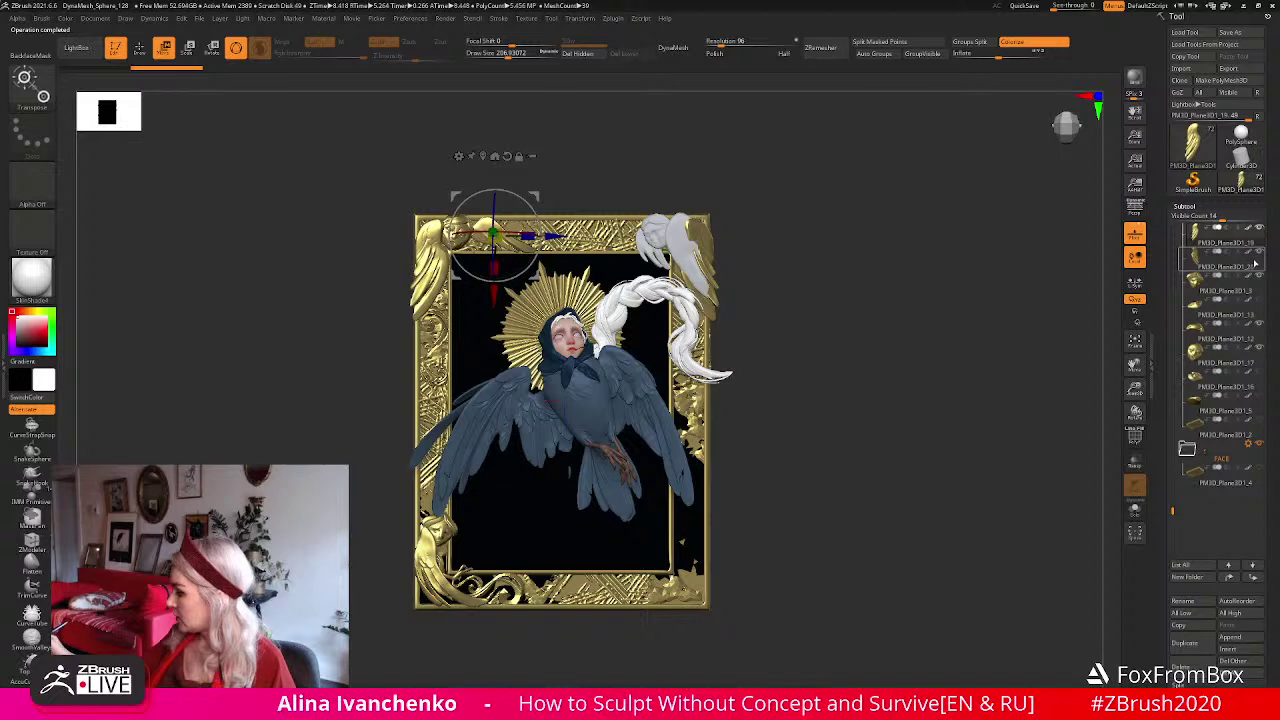
pyautogui.click(1250, 265)
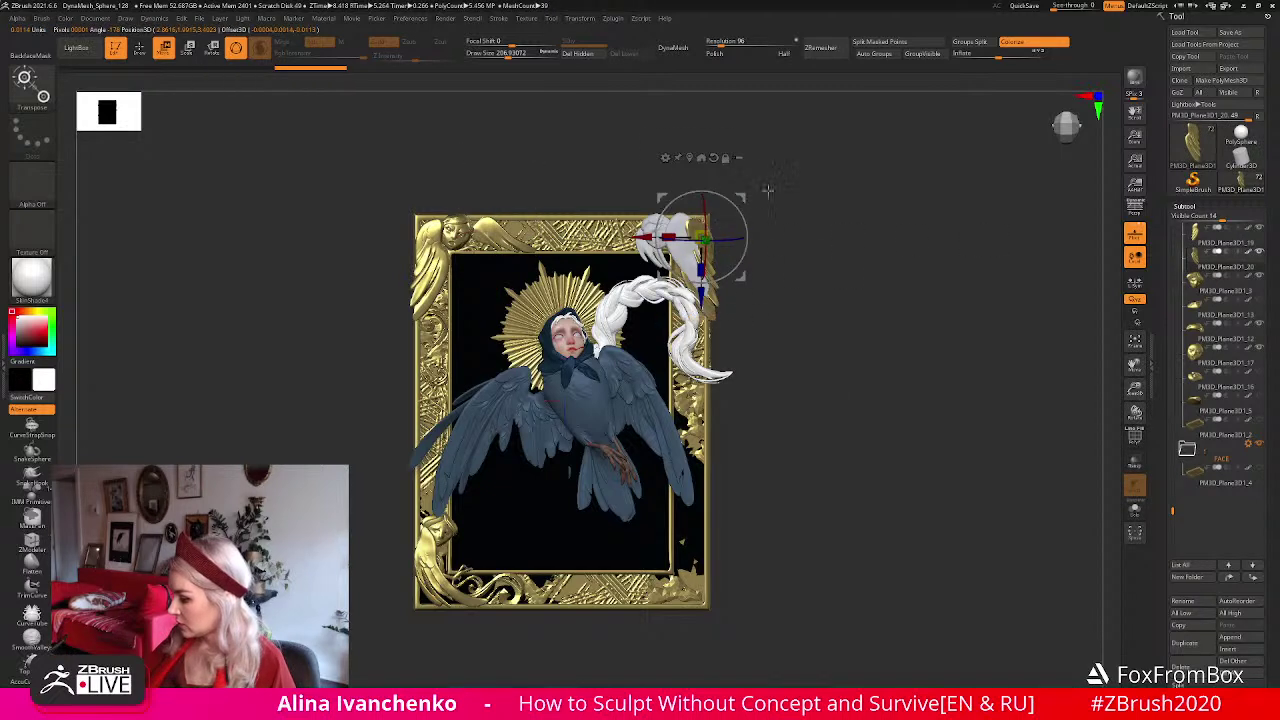
pyautogui.moveTo(748, 240); pyautogui.dragTo(779, 197)
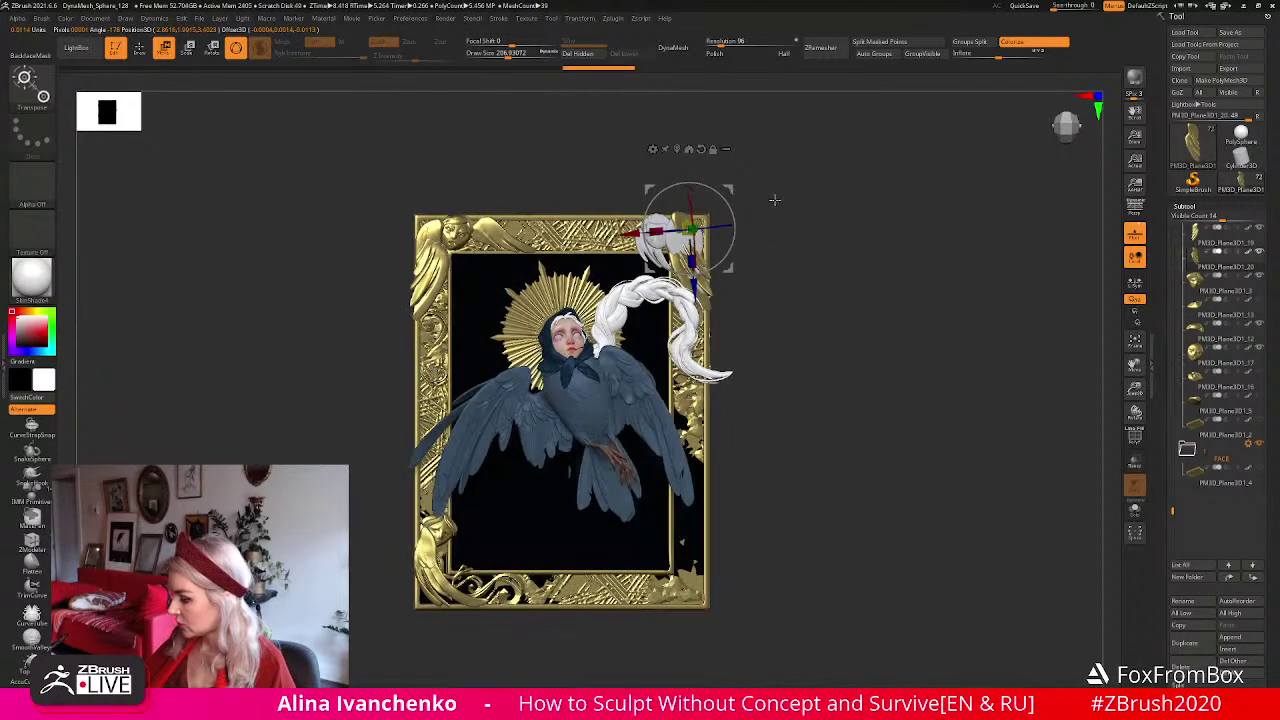
pyautogui.click(140, 50)
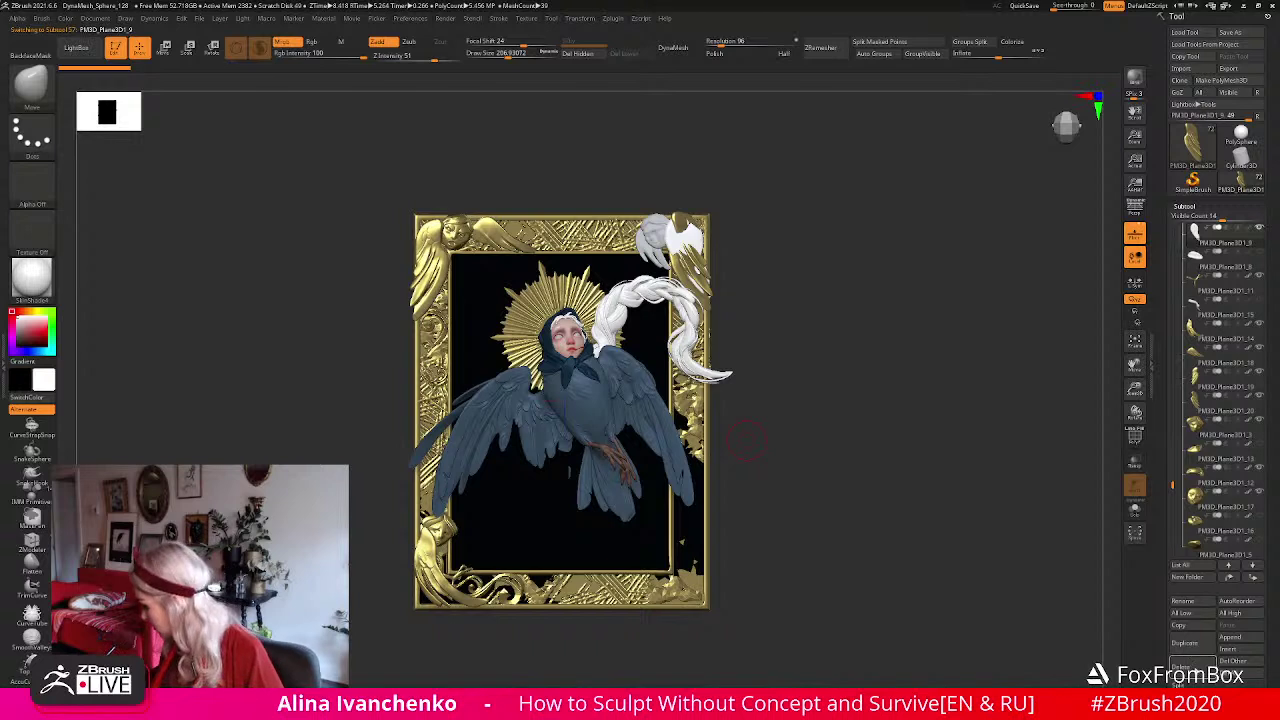
# Delete the old white placeholder wing in the frame's upper right corner and the white block near its lower left corner.
pyautogui.click(1182, 667)
pyautogui.click(1100, 685)
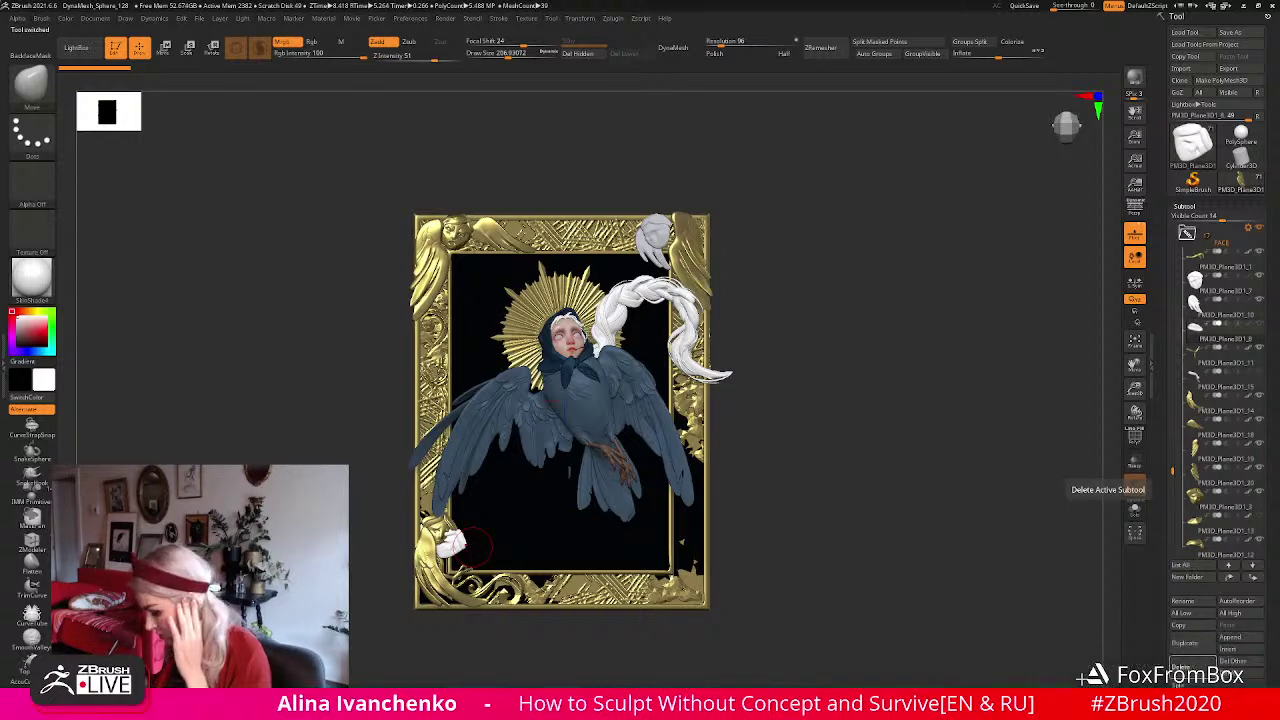
pyautogui.click(1134, 484)
pyautogui.moveTo(780, 392)
pyautogui.mouseDown()
pyautogui.moveTo(780, 337)
pyautogui.moveTo(763, 380)
pyautogui.moveTo(760, 369)
pyautogui.moveTo(763, 346)
pyautogui.moveTo(794, 326)
pyautogui.moveTo(776, 330)
pyautogui.mouseUp()
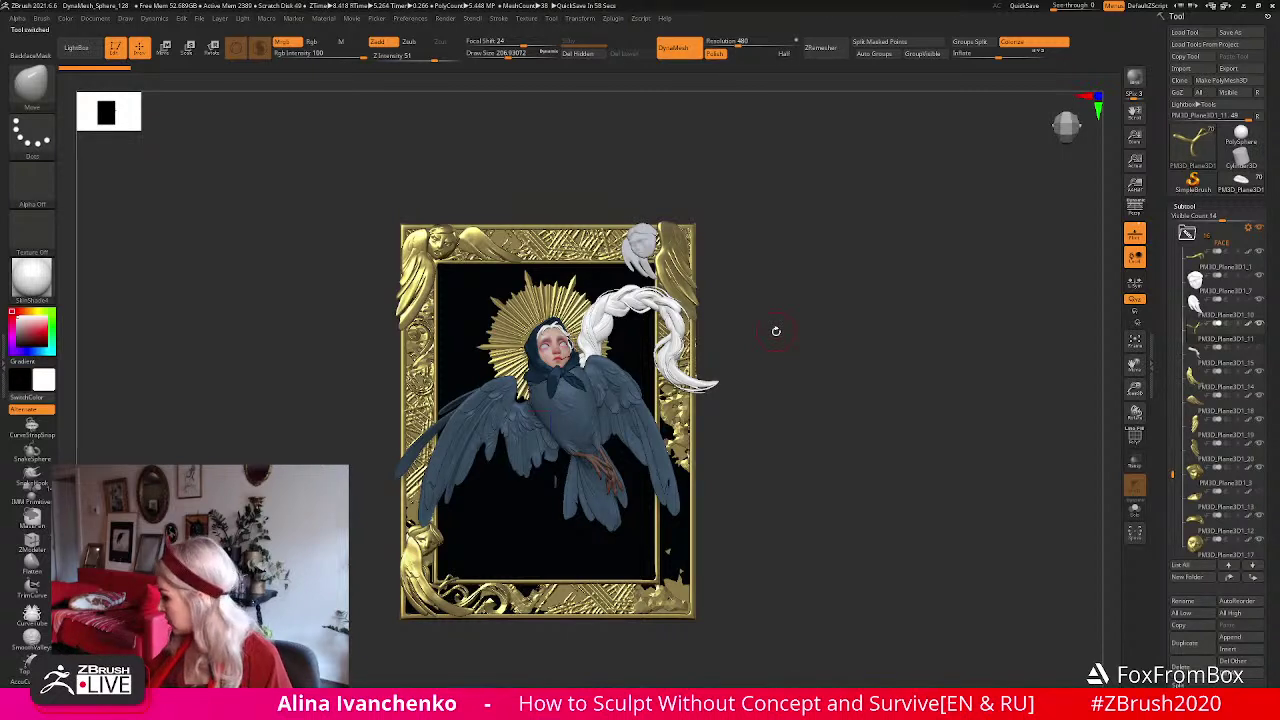
# Show and select the hidden gold face PM3D_Plane3D1_13 at the middle of the frame's bottom rail.
pyautogui.moveTo(1172, 474)
pyautogui.mouseDown()
pyautogui.moveTo(1171, 511)
pyautogui.moveTo(1172, 493)
pyautogui.mouseUp()
pyautogui.moveTo(1256, 377)
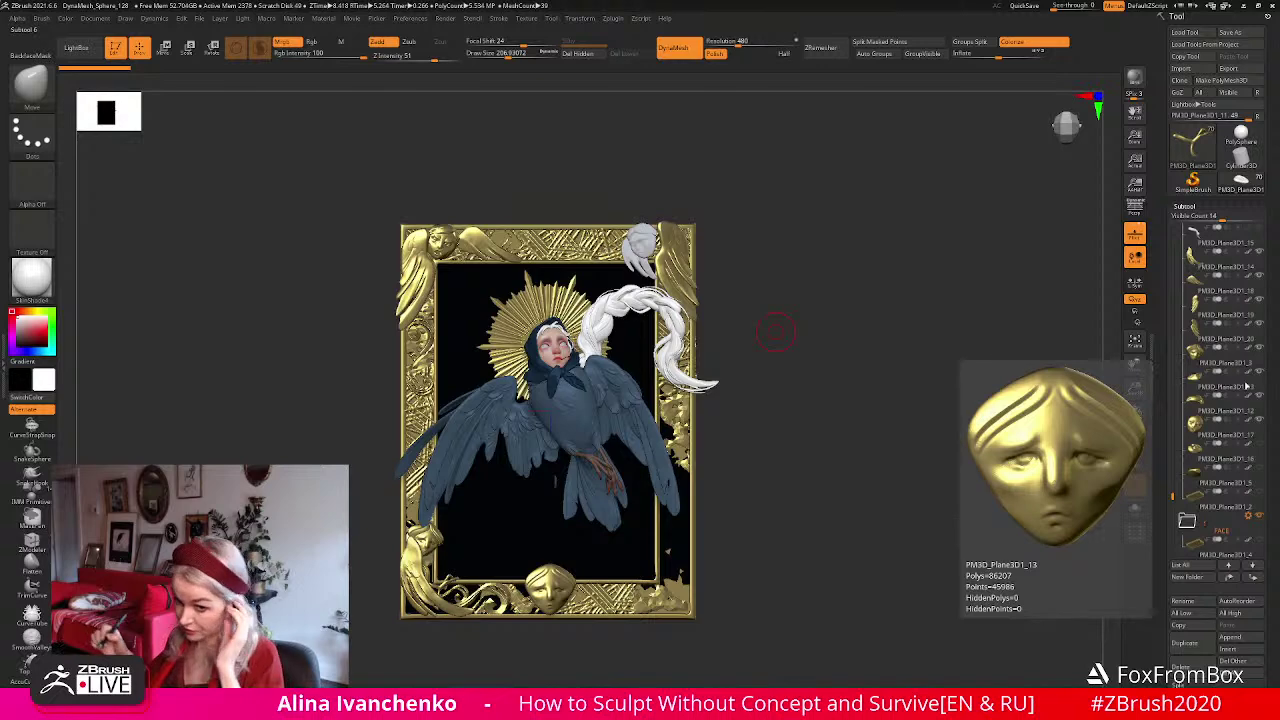
pyautogui.moveTo(780, 470); pyautogui.dragTo(795, 420)
pyautogui.moveTo(1135, 389); pyautogui.dragTo(1133, 425)
pyautogui.keyDown('alt'); pyautogui.moveTo(849, 445); pyautogui.dragTo(922, 303); pyautogui.keyUp('alt')
pyautogui.keyDown('alt'); pyautogui.click(611, 511); pyautogui.keyUp('alt')
pyautogui.moveTo(606, 563); pyautogui.dragTo(590, 604)
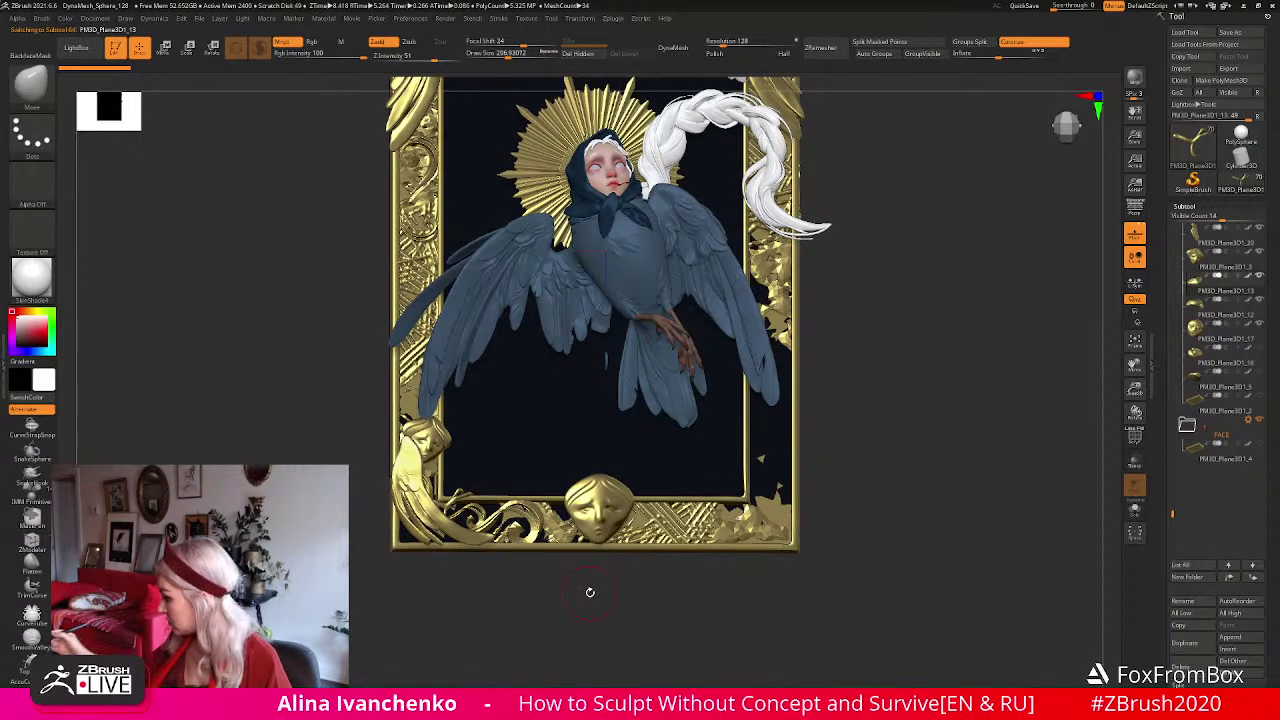
# Toggle the alternative gold faces, showing PM3D_Plane3D1_16 on the bottom rail and keeping the upper left corner angel's face visible.
pyautogui.click(1258, 327)
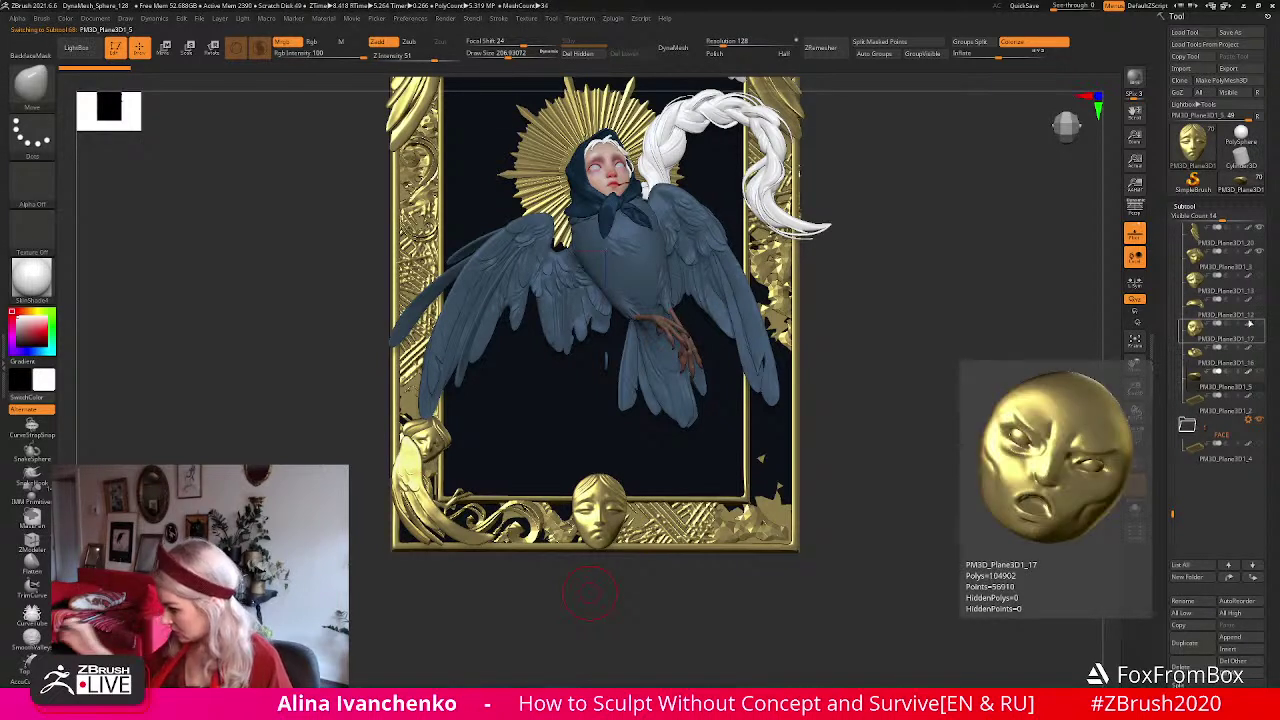
pyautogui.click(1258, 340)
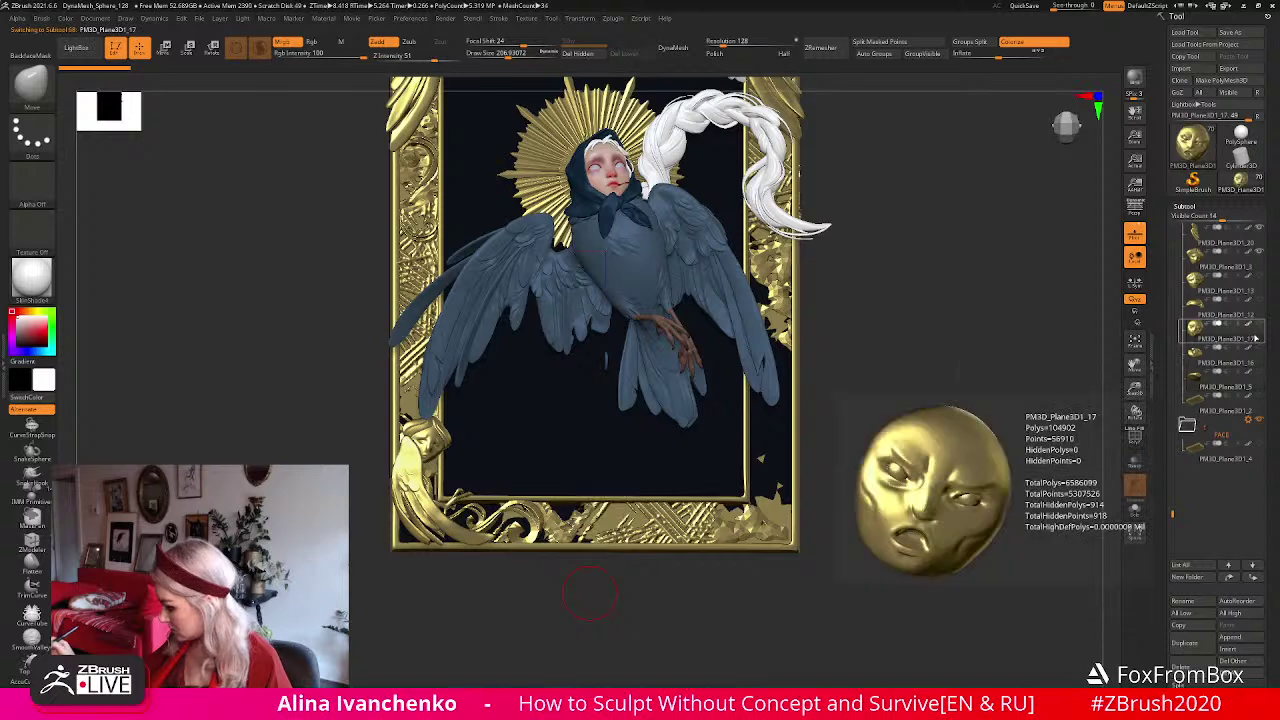
pyautogui.moveTo(1258, 314)
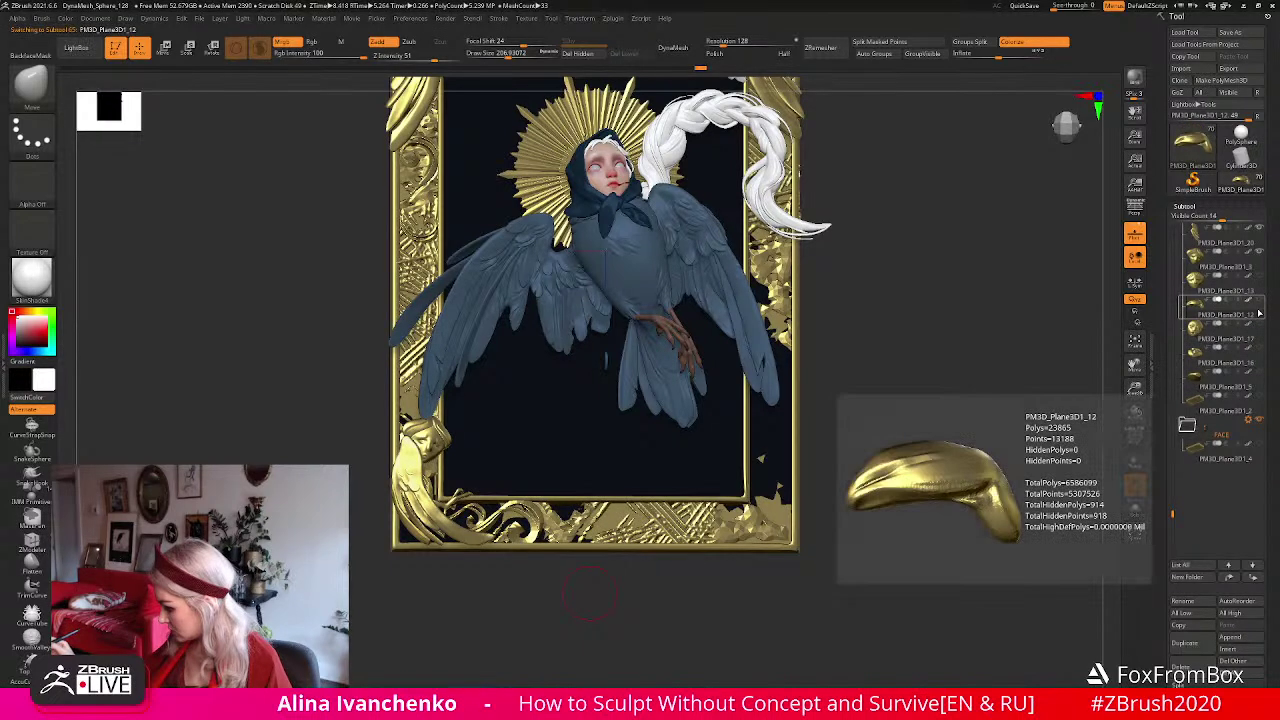
pyautogui.keyDown('alt'); pyautogui.moveTo(863, 329); pyautogui.dragTo(857, 366); pyautogui.keyUp('alt')
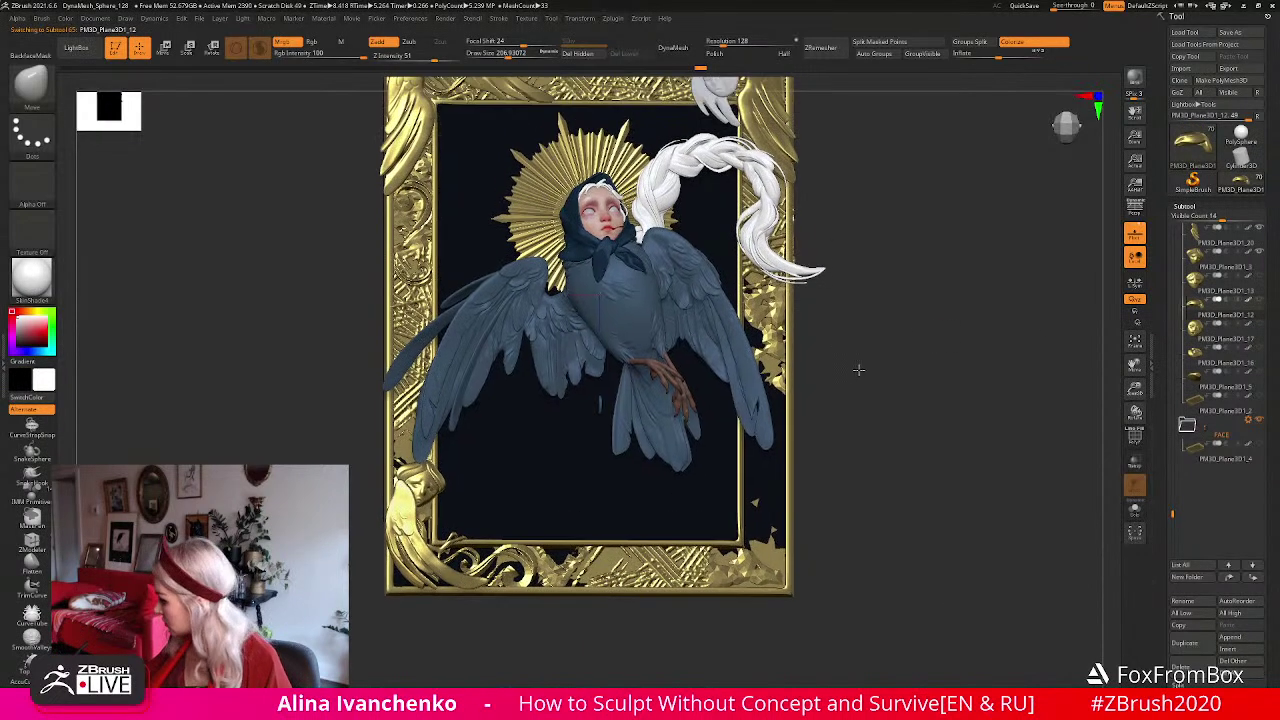
pyautogui.click(1258, 386)
pyautogui.click(1255, 364)
pyautogui.moveTo(854, 372); pyautogui.dragTo(857, 428)
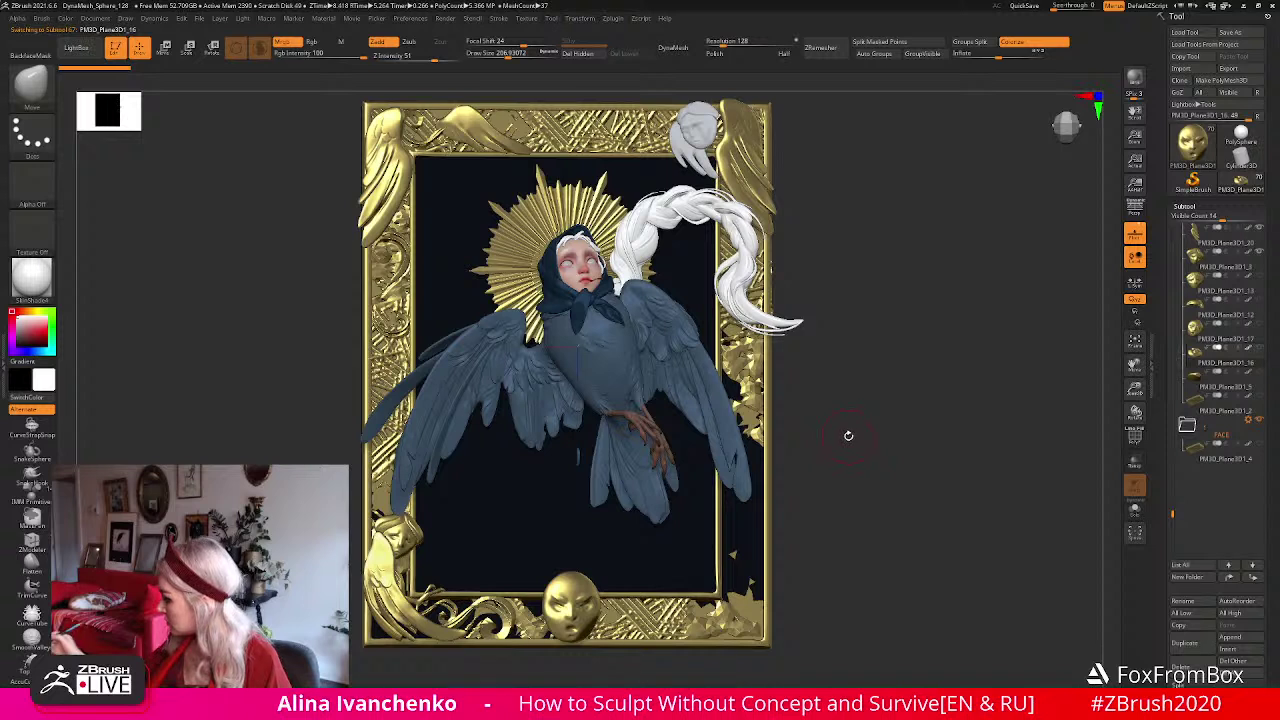
pyautogui.click(1260, 324)
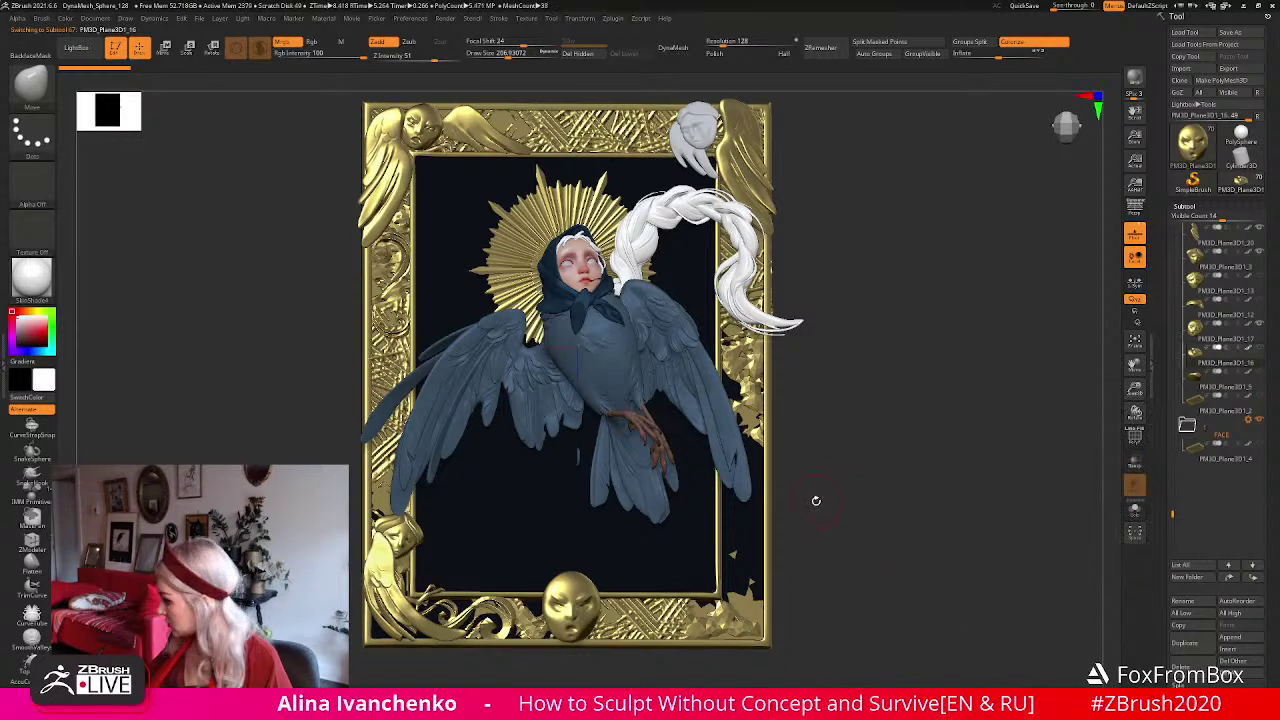
pyautogui.moveTo(1257, 308)
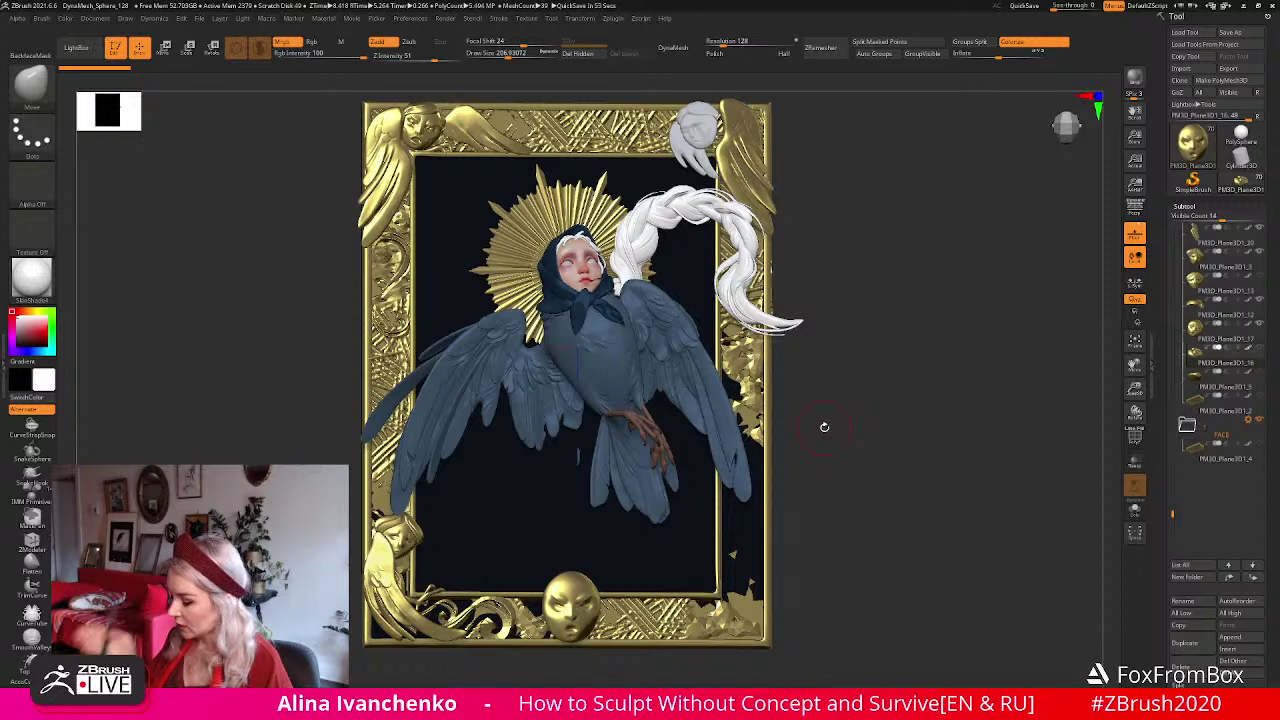
# Reshape the gold face on the frame's bottom rail with the Move brush, reducing the draw size to about 140.
pyautogui.moveTo(823, 429); pyautogui.dragTo(633, 498)
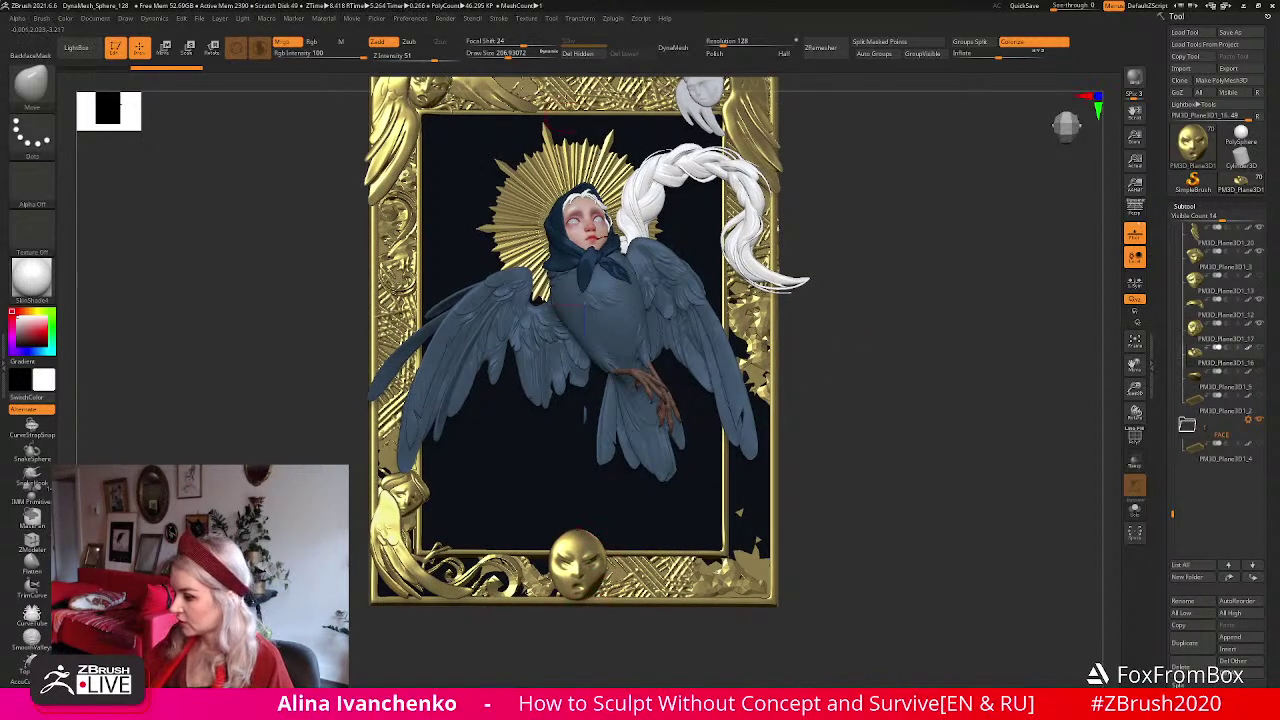
pyautogui.keyDown('shift'); pyautogui.moveTo(564, 632); pyautogui.dragTo(590, 563); pyautogui.keyUp('shift')
pyautogui.moveTo(562, 652); pyautogui.dragTo(566, 630)
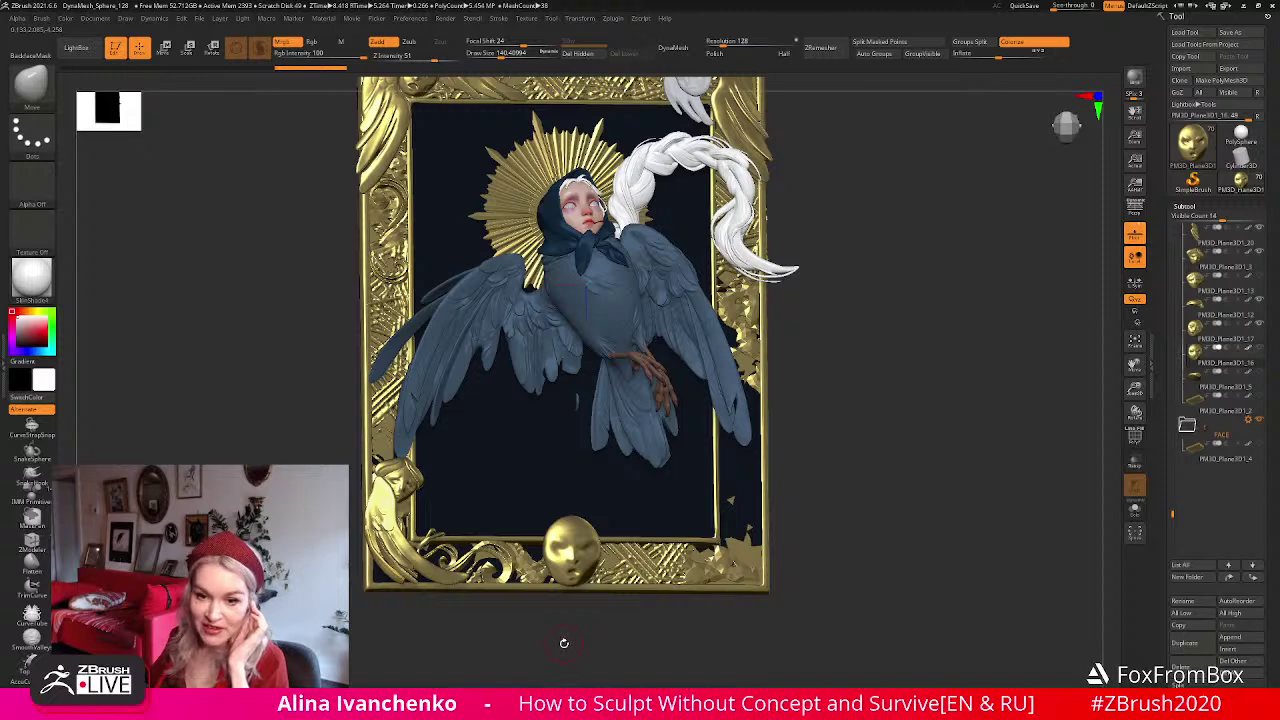
pyautogui.moveTo(560, 634); pyautogui.dragTo(563, 638)
pyautogui.moveTo(910, 457)
pyautogui.mouseDown()
pyautogui.moveTo(918, 448)
pyautogui.moveTo(897, 460)
pyautogui.mouseUp()
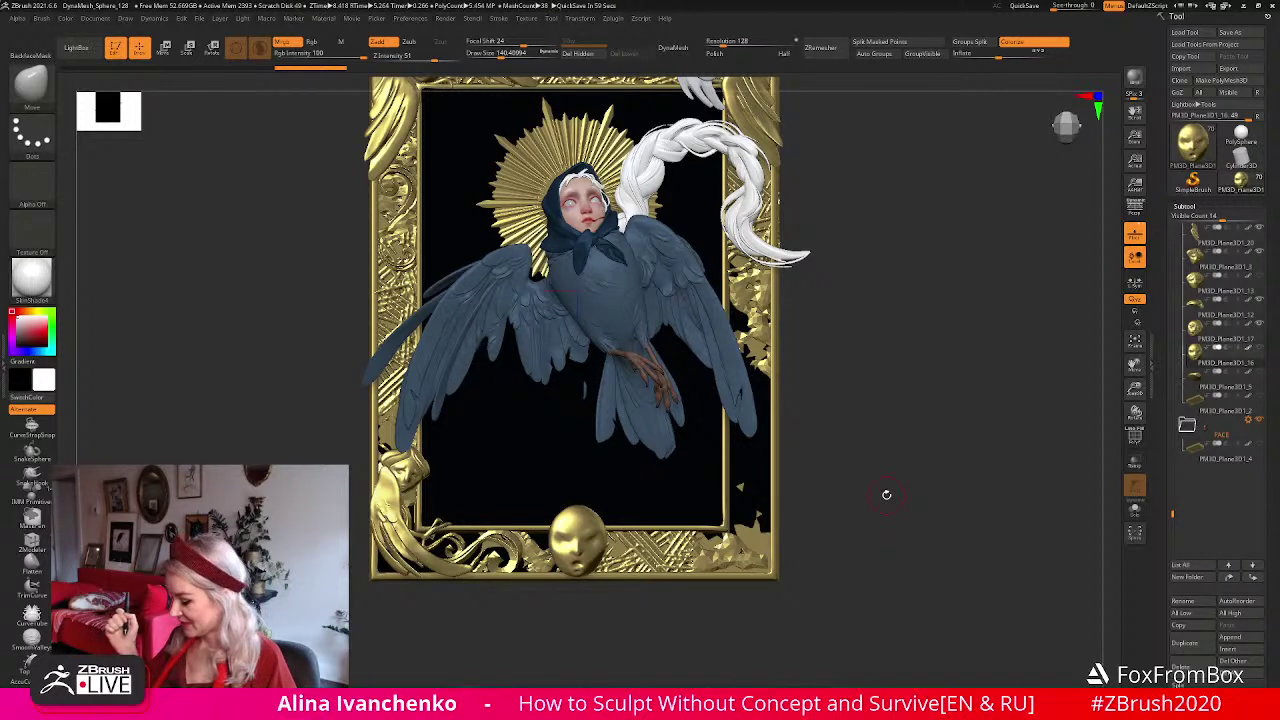
pyautogui.moveTo(871, 394)
pyautogui.mouseDown()
pyautogui.moveTo(870, 421)
pyautogui.moveTo(877, 394)
pyautogui.moveTo(907, 389)
pyautogui.moveTo(891, 386)
pyautogui.moveTo(891, 351)
pyautogui.mouseUp()
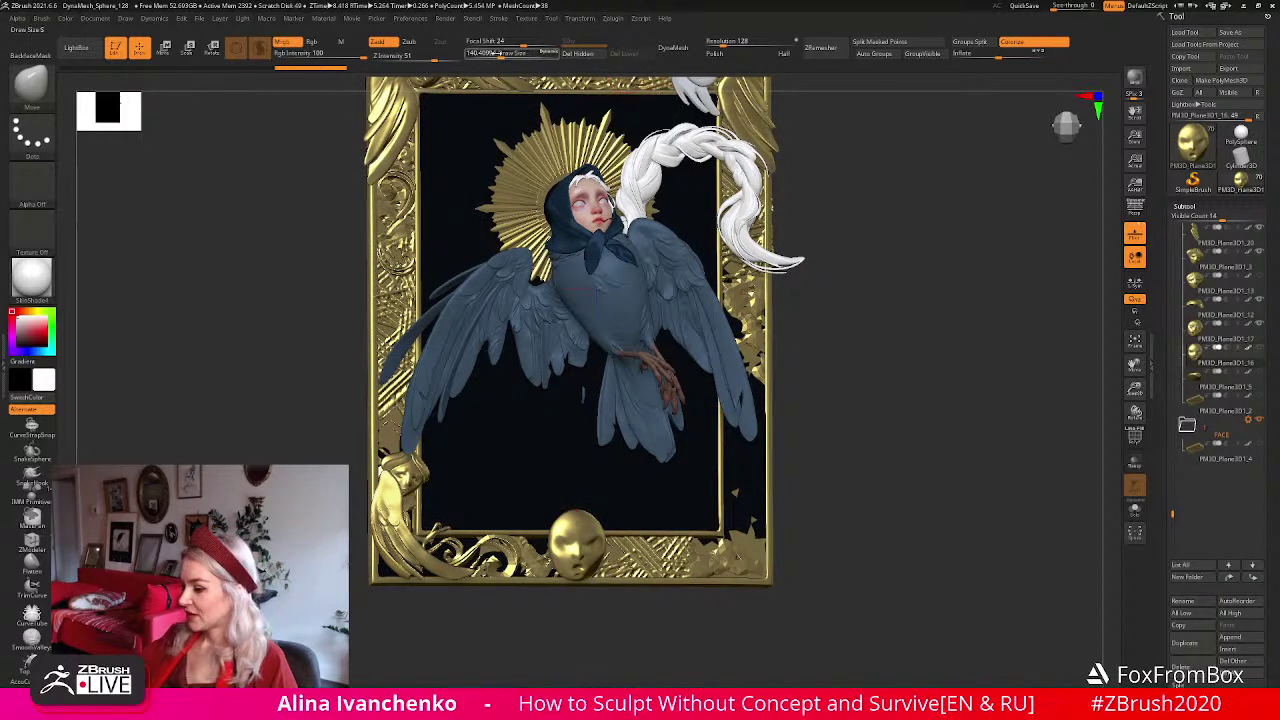
# Refine the bottom rail face's form with the Move brush at draw size about 167, checking it from front and side.
pyautogui.click(503, 52)
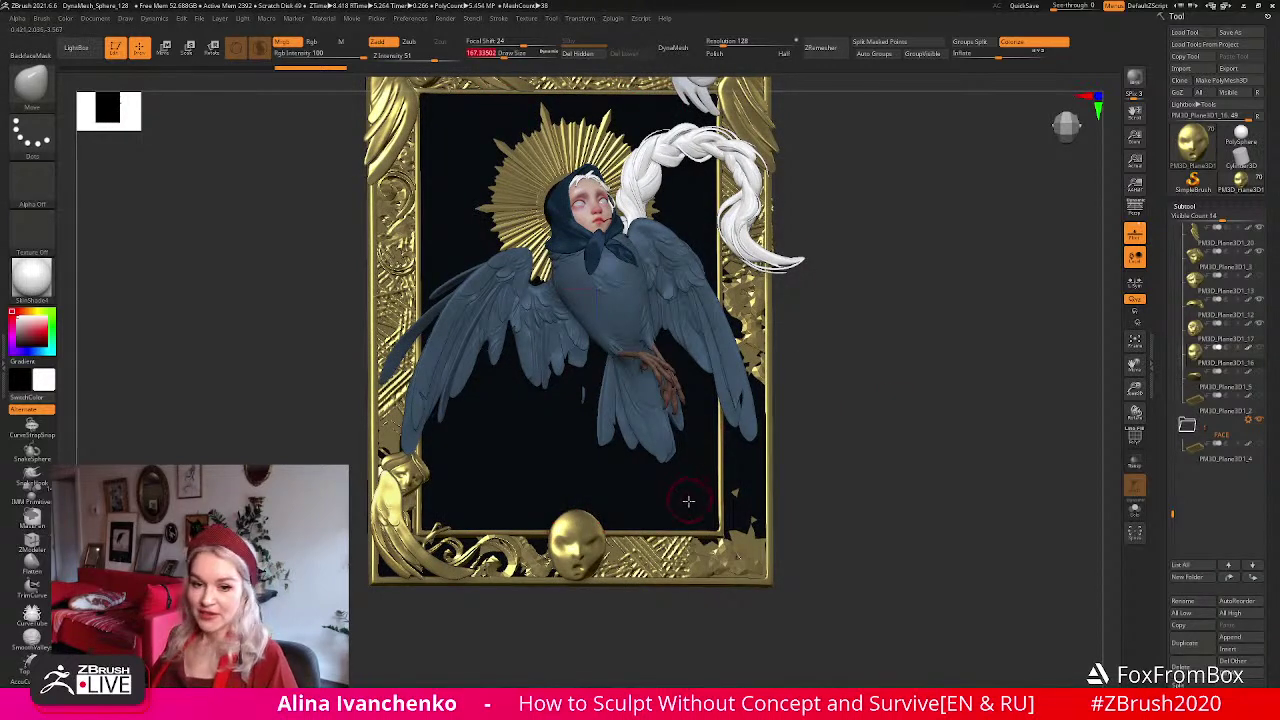
pyautogui.moveTo(893, 407); pyautogui.dragTo(872, 413)
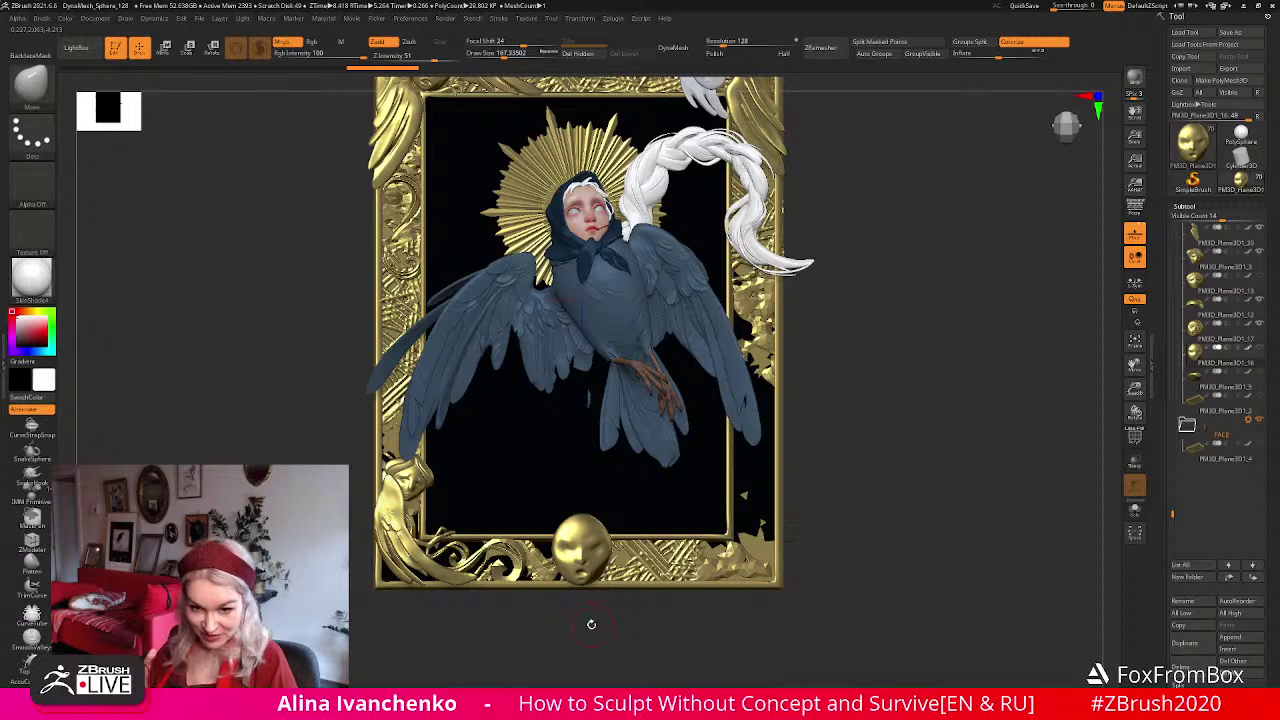
pyautogui.moveTo(922, 404); pyautogui.dragTo(877, 363)
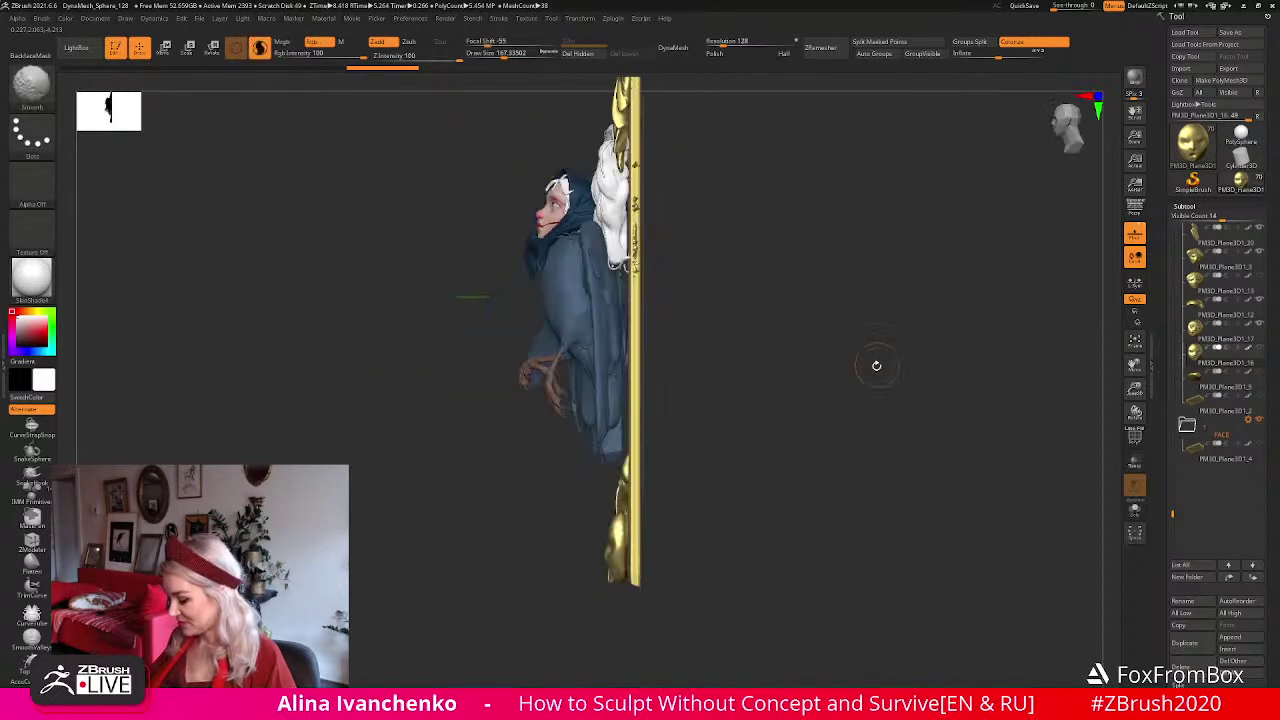
pyautogui.moveTo(751, 505); pyautogui.dragTo(896, 385)
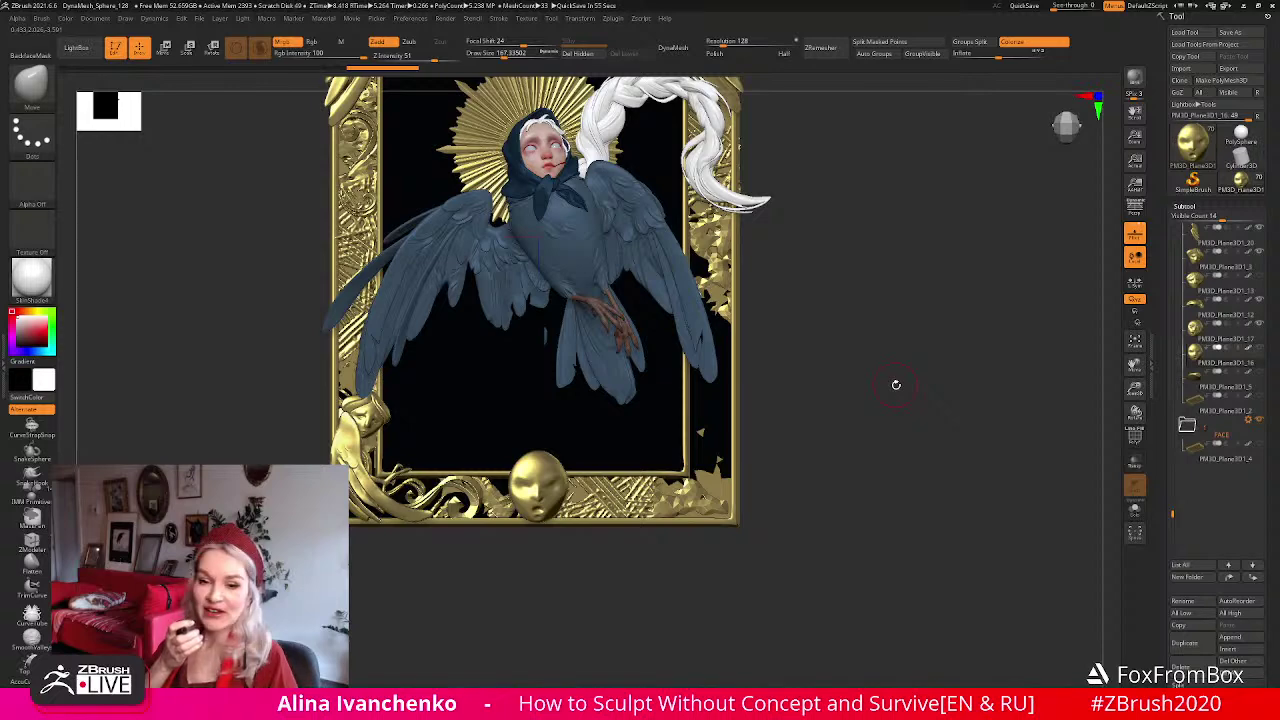
# Reshape the gold face on the bottom rail with the Move brush at draw size about 106, smoothing its surface.
pyautogui.moveTo(926, 349); pyautogui.dragTo(860, 380)
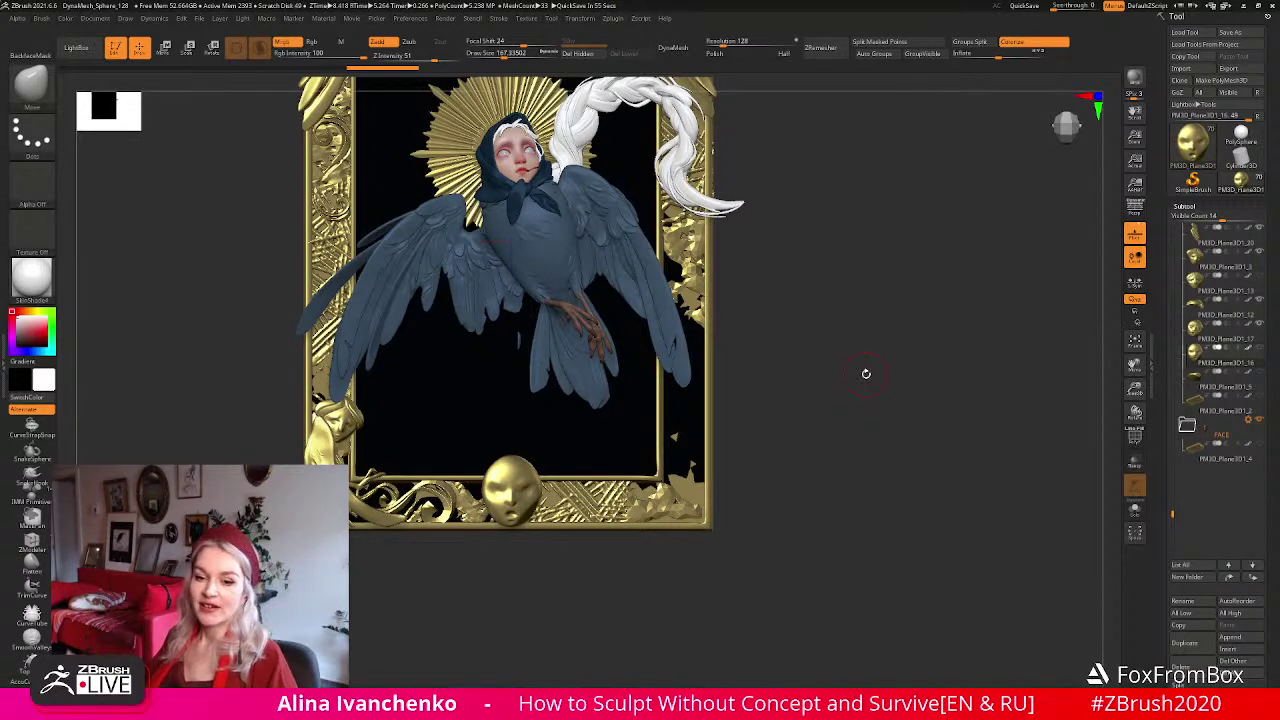
pyautogui.moveTo(816, 355); pyautogui.dragTo(837, 366)
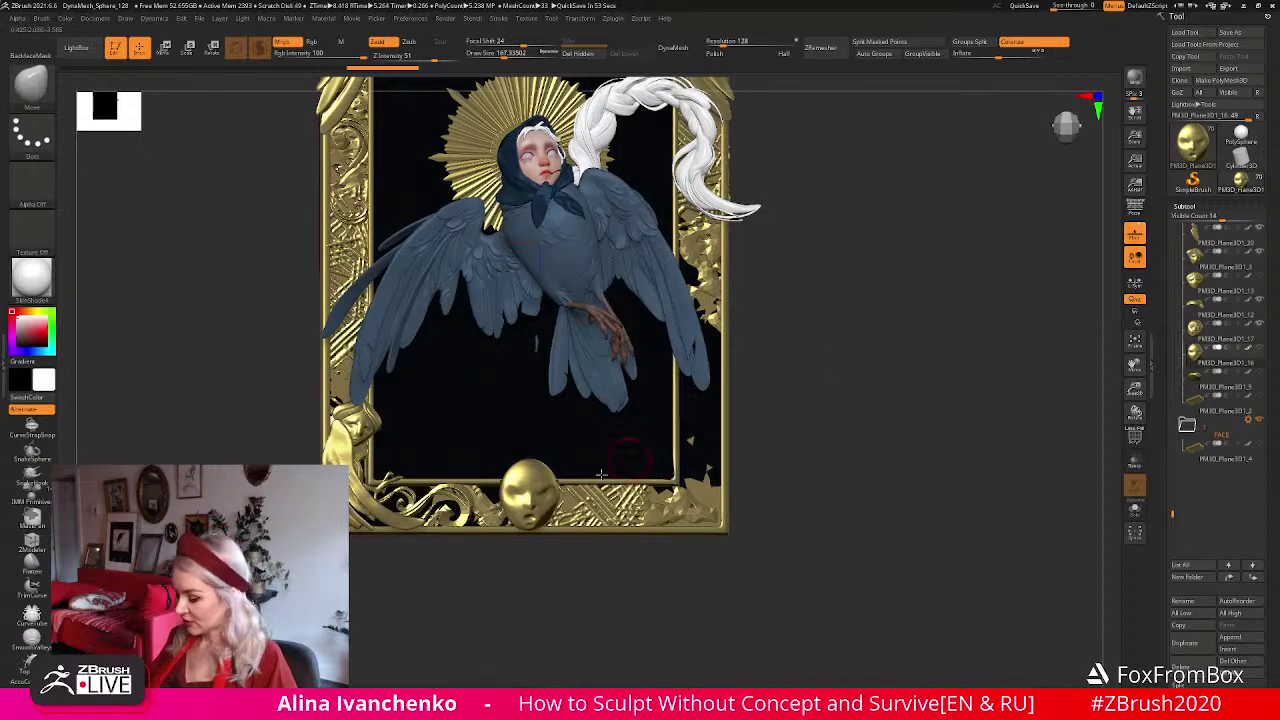
pyautogui.moveTo(536, 581); pyautogui.dragTo(527, 578)
pyautogui.press('b')
pyautogui.press('c')
pyautogui.press('b')
pyautogui.press('b')
pyautogui.press('m')
pyautogui.press('v')
pyautogui.moveTo(509, 54); pyautogui.dragTo(497, 54)
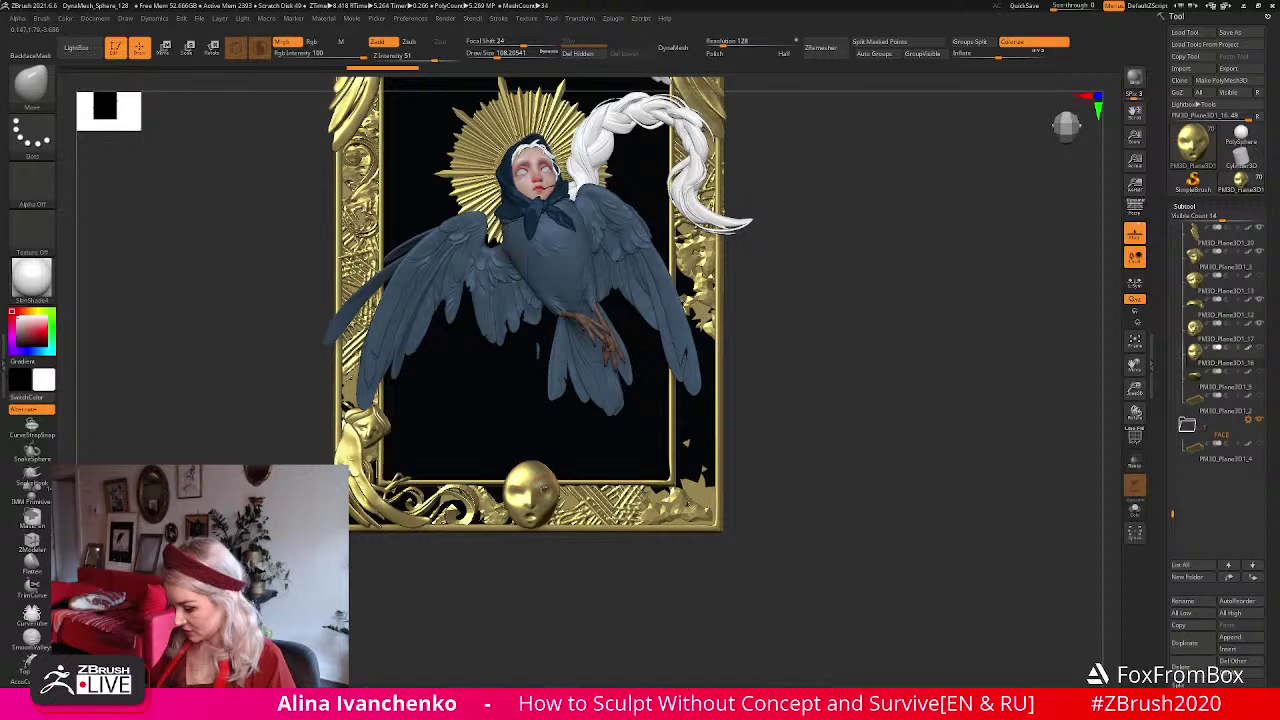
pyautogui.press('shift')
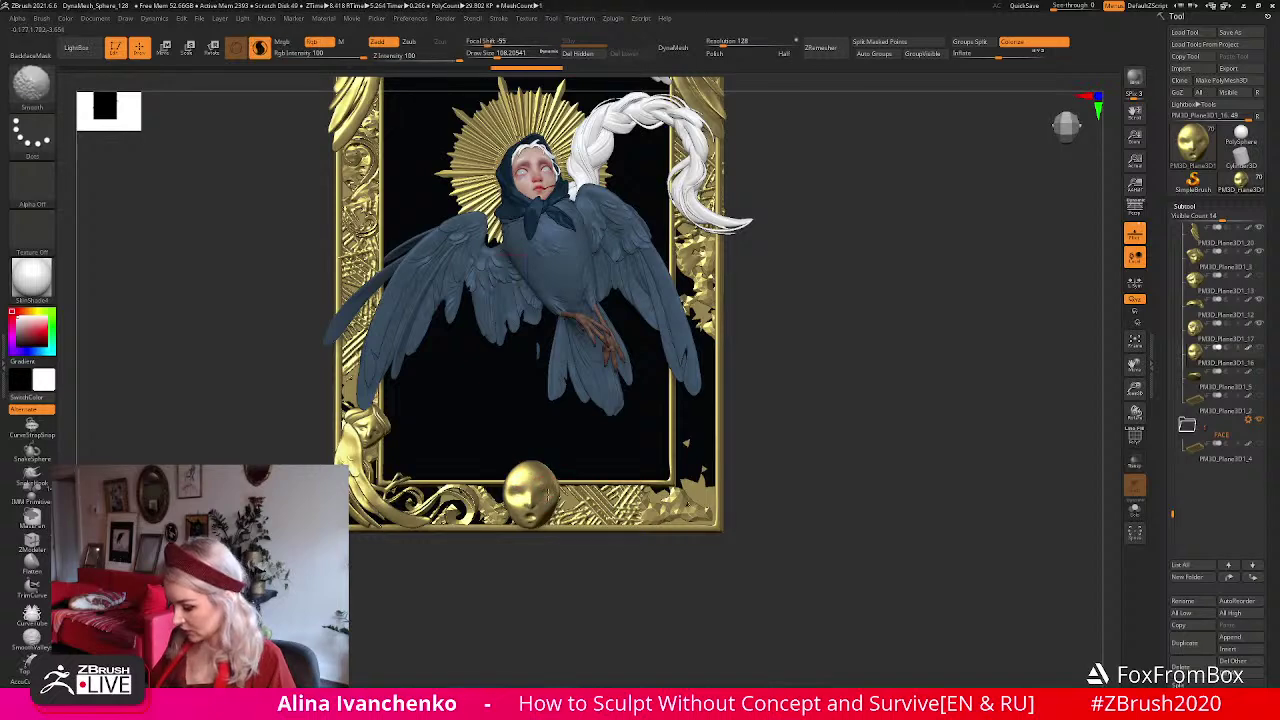
pyautogui.moveTo(520, 577)
pyautogui.mouseDown()
pyautogui.moveTo(480, 575)
pyautogui.moveTo(544, 563)
pyautogui.moveTo(510, 580)
pyautogui.moveTo(522, 603)
pyautogui.mouseUp()
# Refine the bottom rail face's outline with the Move brush at draw size about 90.
pyautogui.keyDown('alt'); pyautogui.moveTo(836, 467); pyautogui.dragTo(1046, 429); pyautogui.keyUp('alt')
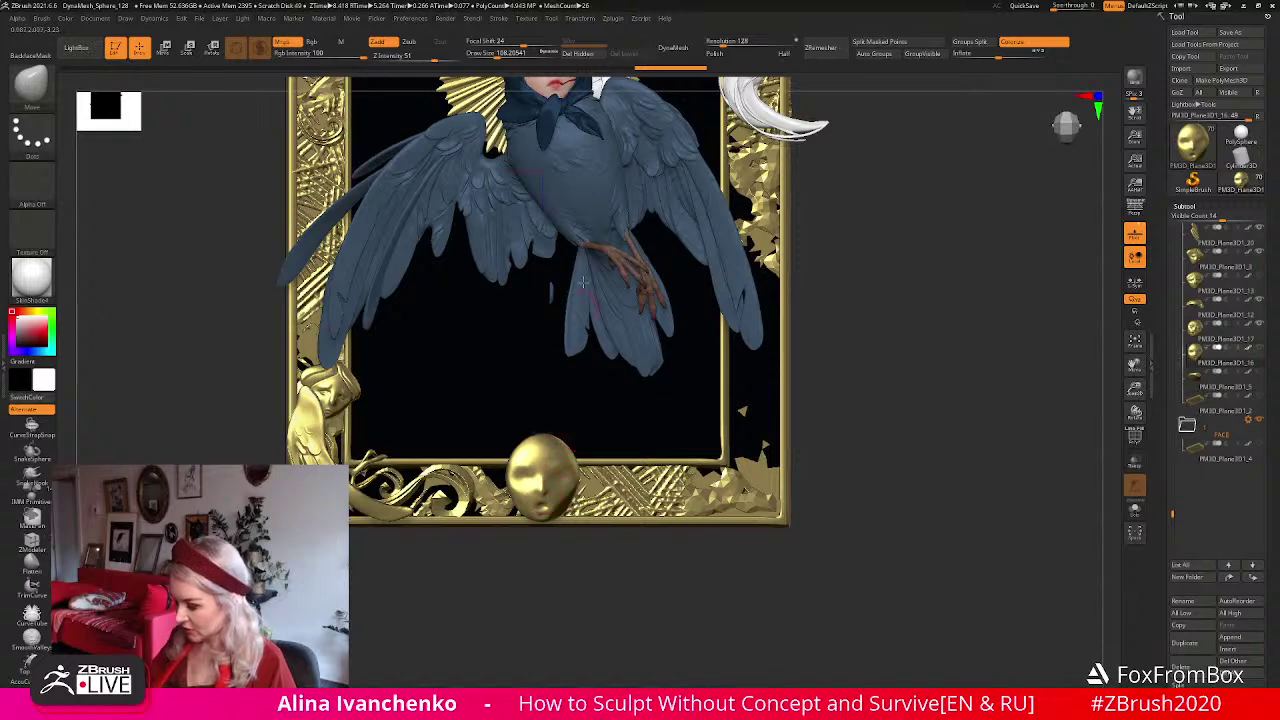
pyautogui.moveTo(498, 54); pyautogui.dragTo(494, 54)
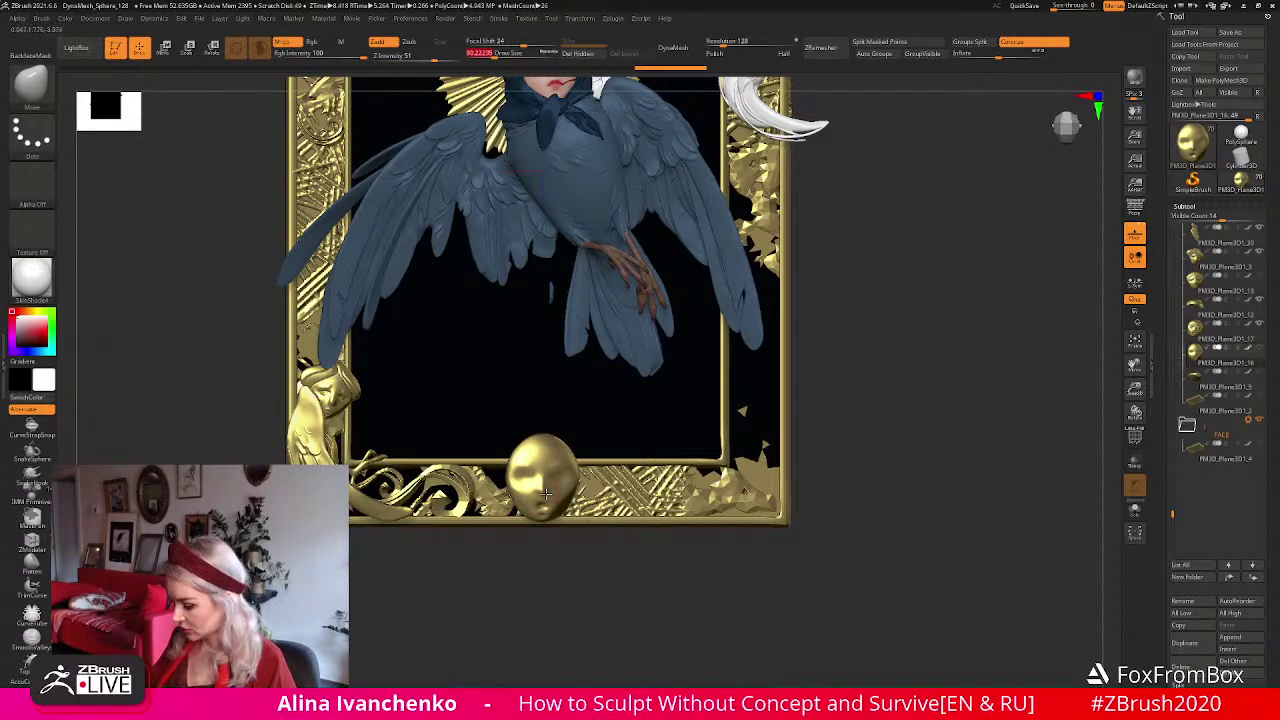
pyautogui.moveTo(548, 560); pyautogui.dragTo(514, 566)
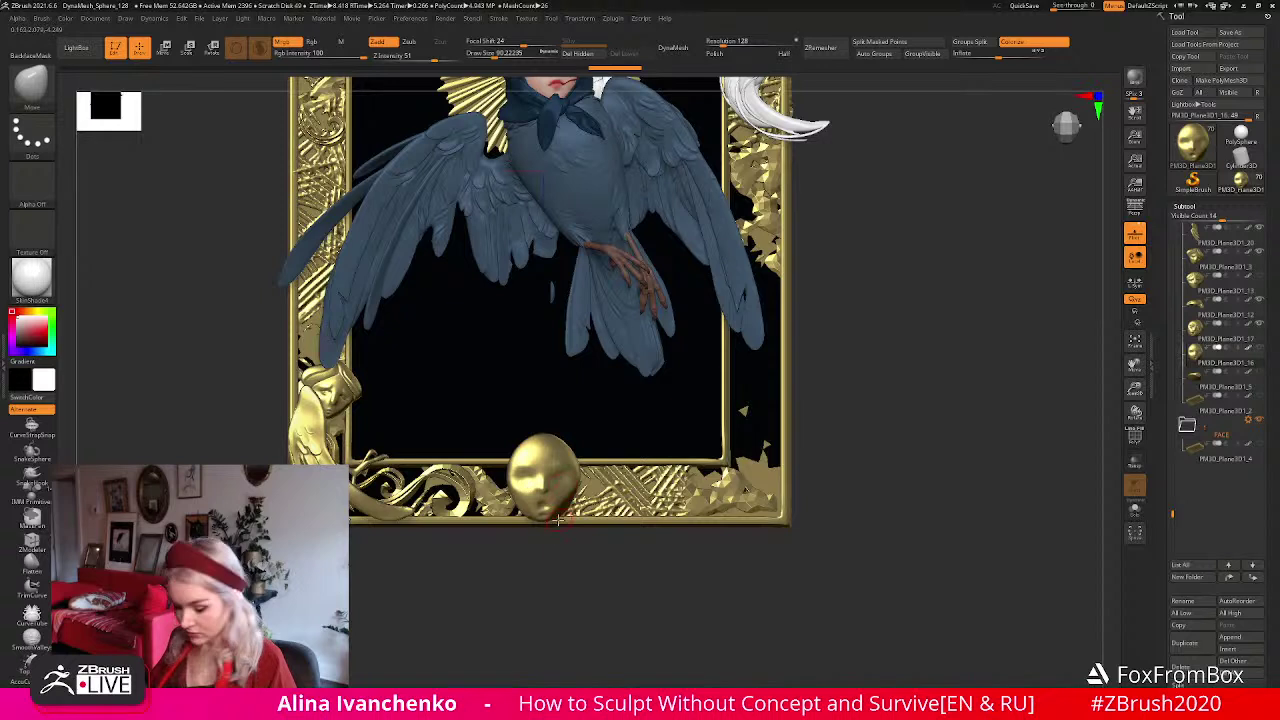
# Block in the gold face's eyes with ClayBuildup at draw size about 90, comparing the strokes through undo and redo.
pyautogui.press('b')
pyautogui.press('c')
pyautogui.press('b')
pyautogui.moveTo(552, 528); pyautogui.dragTo(524, 481)
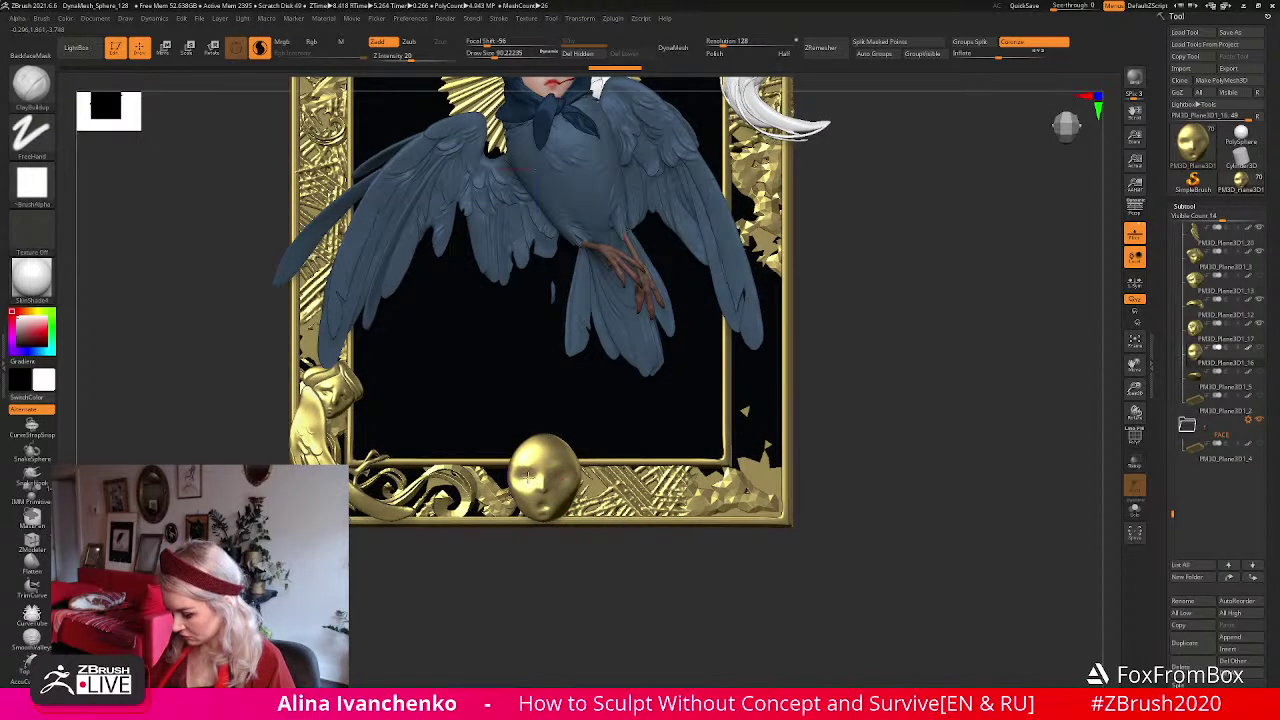
pyautogui.hotkey('ctrl', 'shift', 'z')
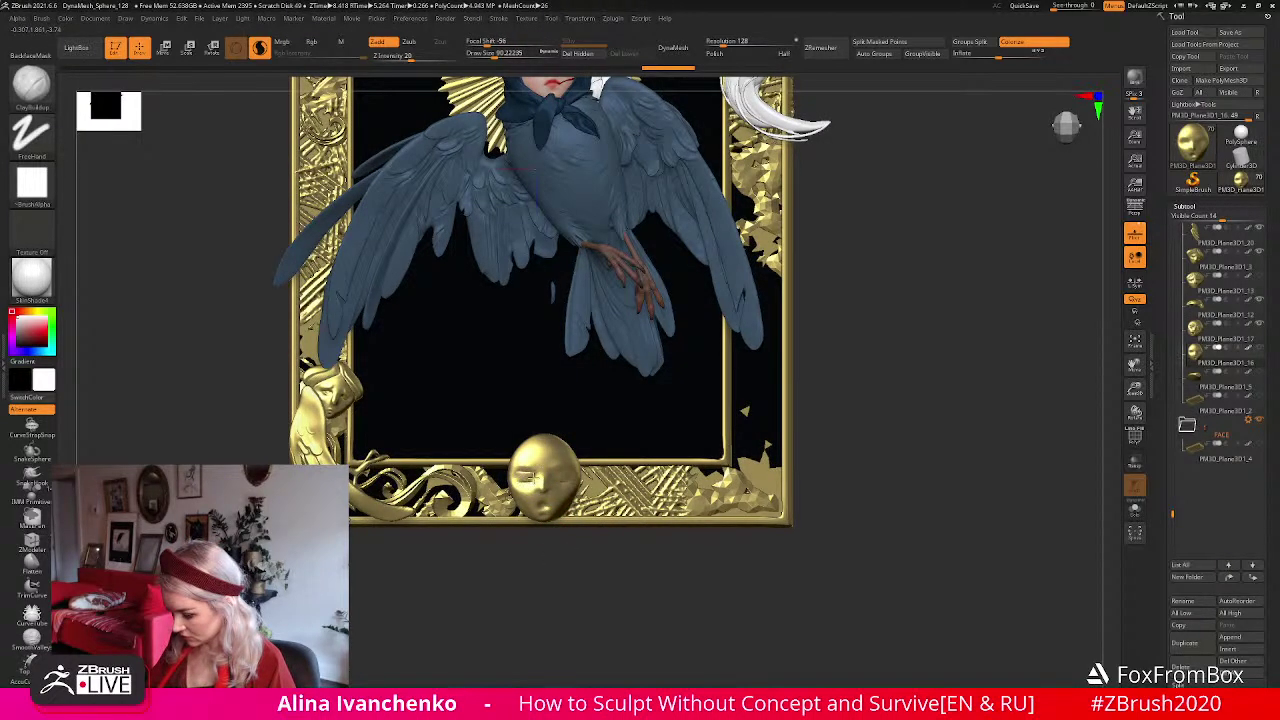
pyautogui.hotkey('ctrl', 'z')
pyautogui.hotkey('ctrl', 'shift', 'z')
pyautogui.hotkey('ctrl', 'z')
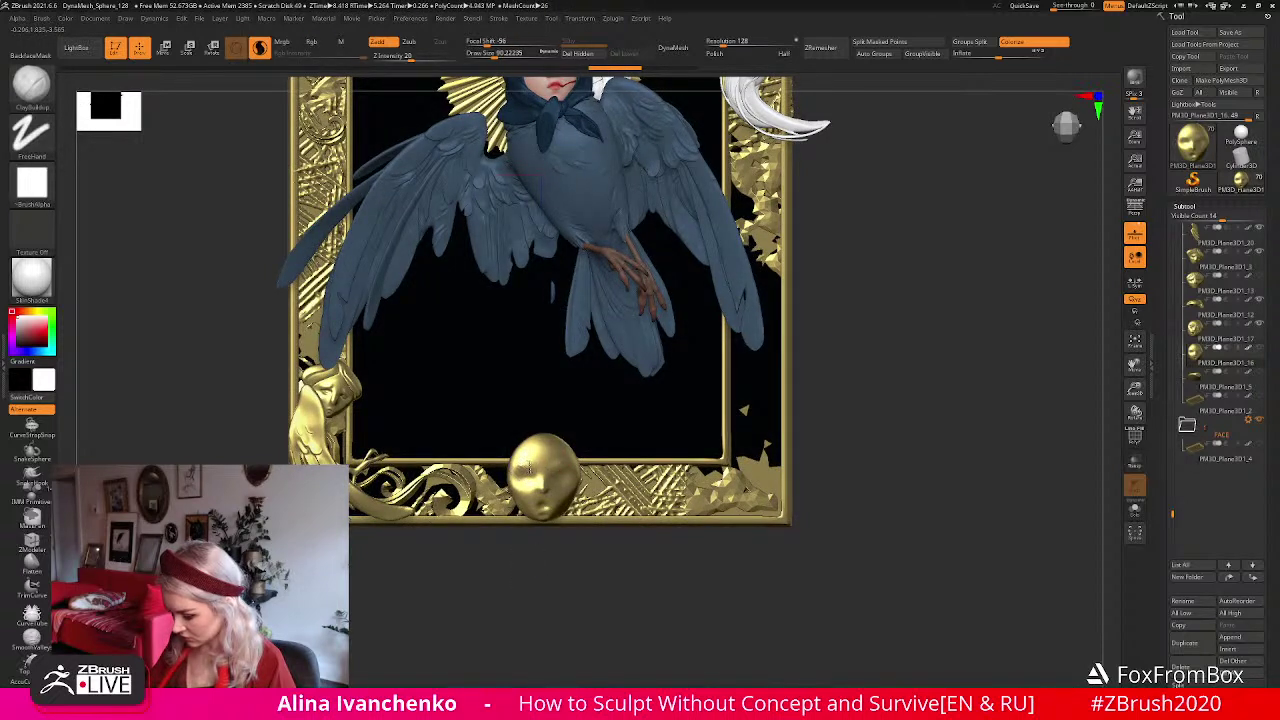
pyautogui.hotkey('ctrl', 'shift', 'z')
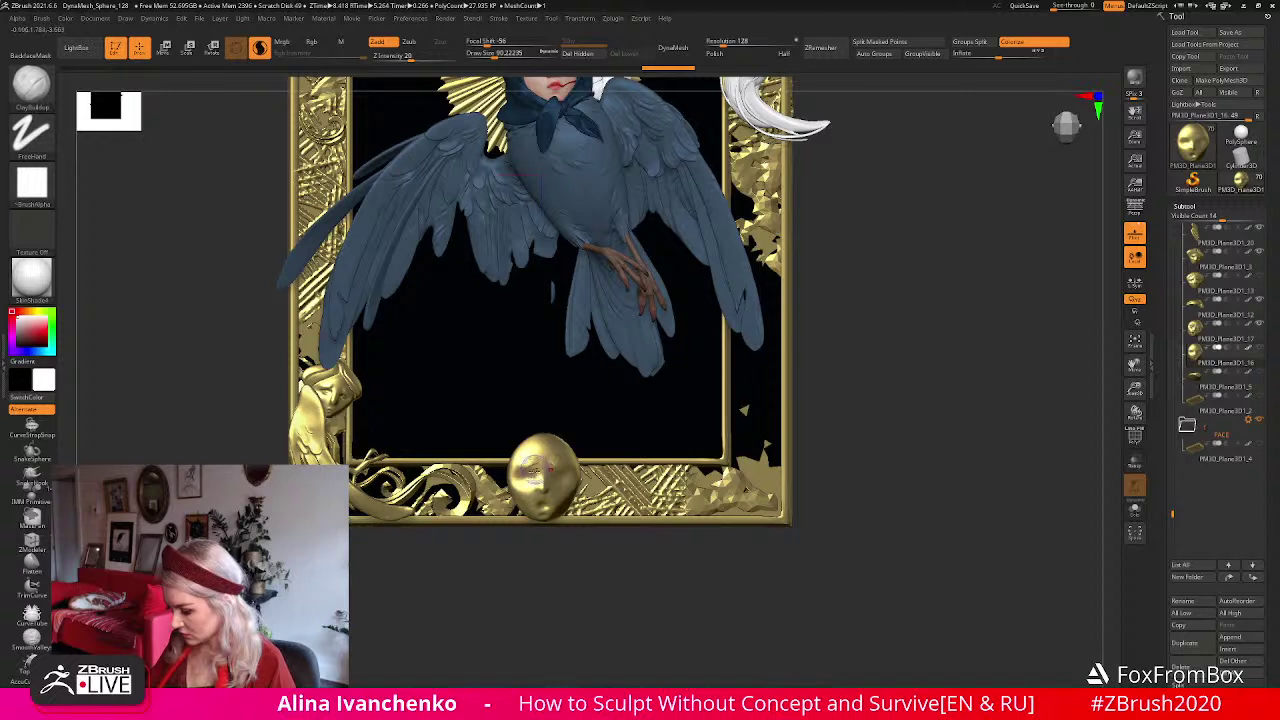
# Smooth the clay strokes around the eyes and cheeks of the gold face.
pyautogui.keyDown('ctrl'); pyautogui.moveTo(636, 570); pyautogui.dragTo(668, 600); pyautogui.keyUp('ctrl')
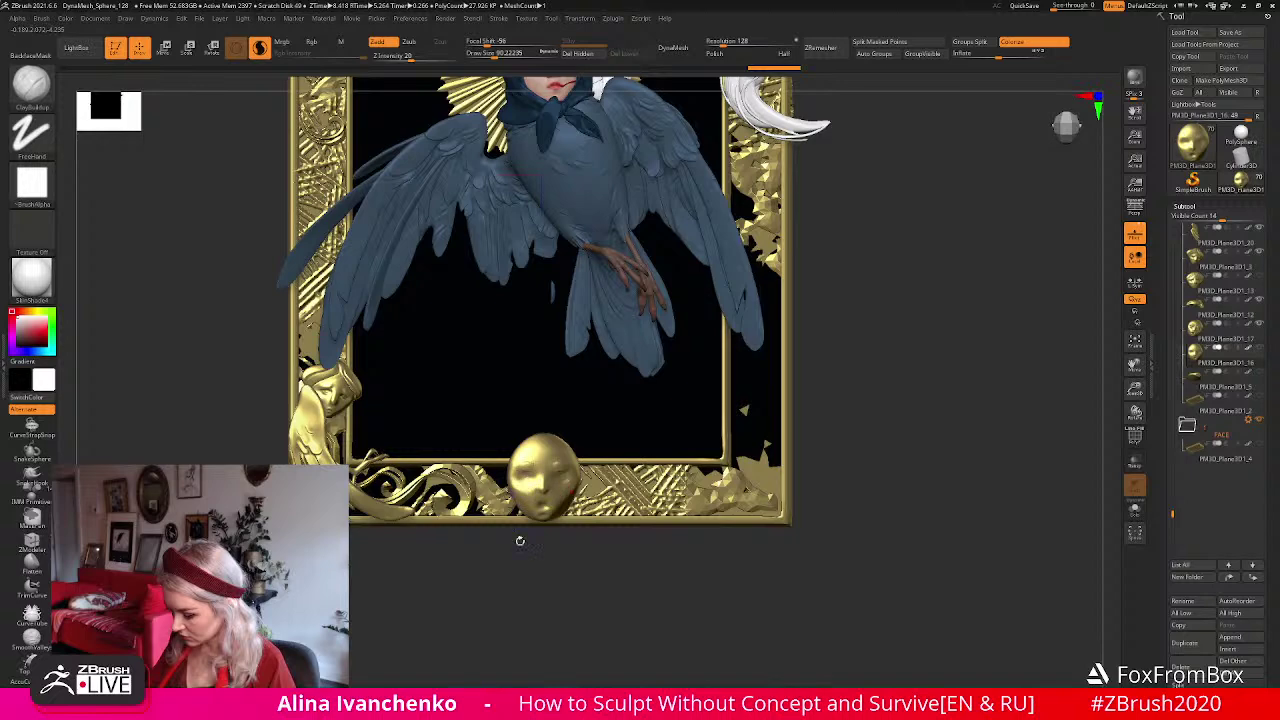
pyautogui.moveTo(518, 535); pyautogui.dragTo(507, 472)
pyautogui.moveTo(517, 557)
pyautogui.keyDown('shift'); pyautogui.mouseDown()
pyautogui.moveTo(488, 595)
pyautogui.moveTo(548, 485)
pyautogui.mouseUp(); pyautogui.keyUp('shift')
pyautogui.moveTo(543, 583)
pyautogui.mouseDown()
pyautogui.moveTo(531, 583)
pyautogui.moveTo(542, 581)
pyautogui.mouseUp()
# Carve the gold face's eyes with the DamStandard brush at draw size about 62, smoothing between strokes and checking from several angles.
pyautogui.press('b')
pyautogui.press('d')
pyautogui.press('s')
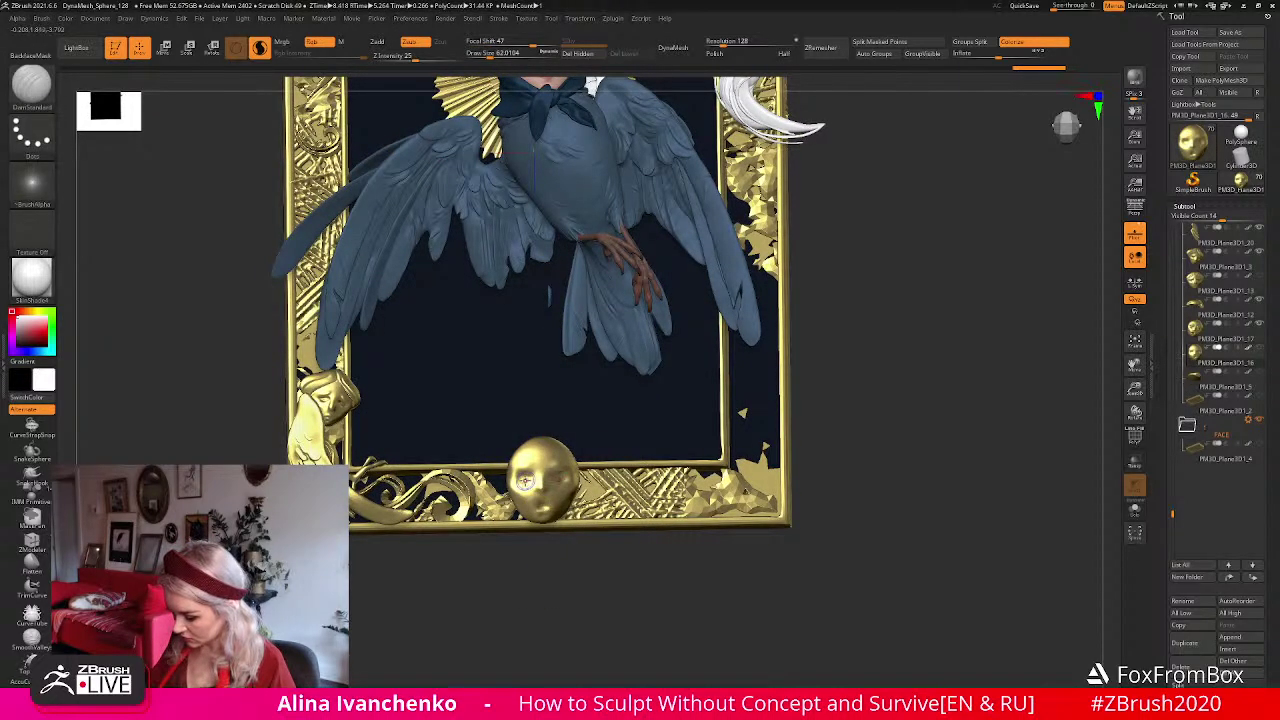
pyautogui.moveTo(521, 555); pyautogui.dragTo(553, 483)
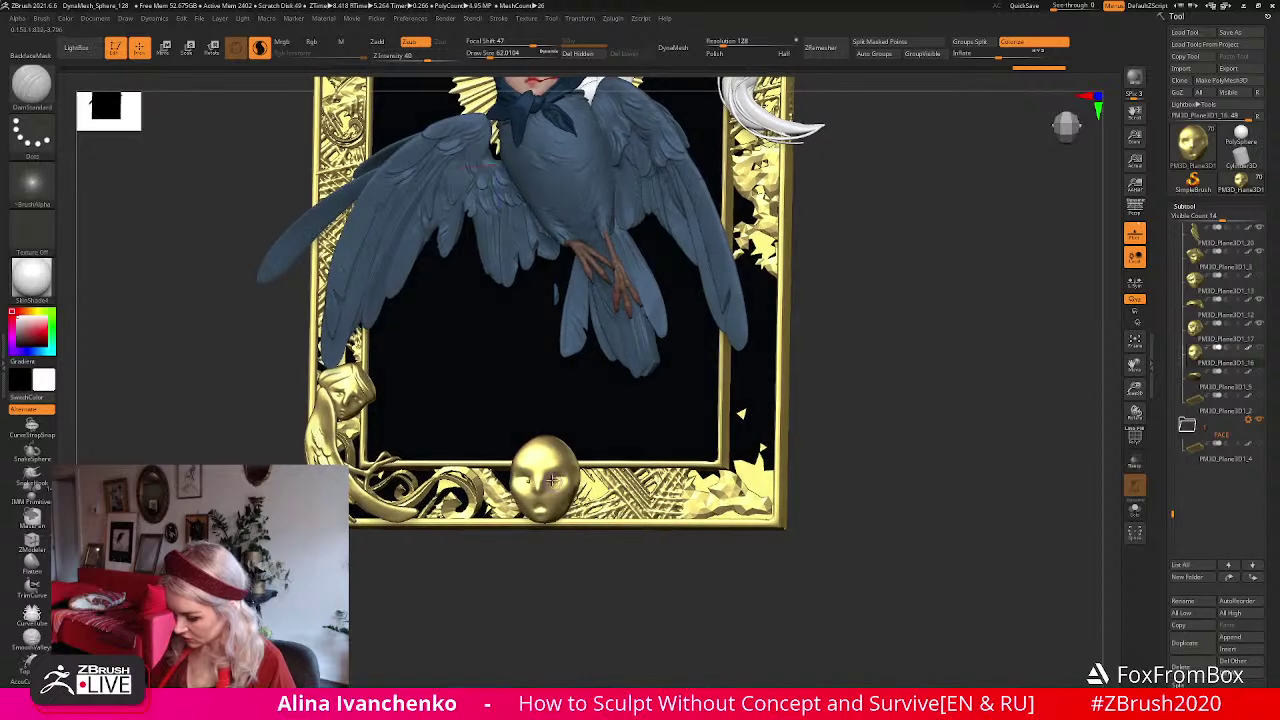
pyautogui.moveTo(522, 560)
pyautogui.mouseDown()
pyautogui.moveTo(510, 595)
pyautogui.moveTo(515, 481)
pyautogui.moveTo(528, 489)
pyautogui.mouseUp()
pyautogui.moveTo(503, 583)
pyautogui.mouseDown()
pyautogui.moveTo(517, 569)
pyautogui.moveTo(522, 488)
pyautogui.mouseUp()
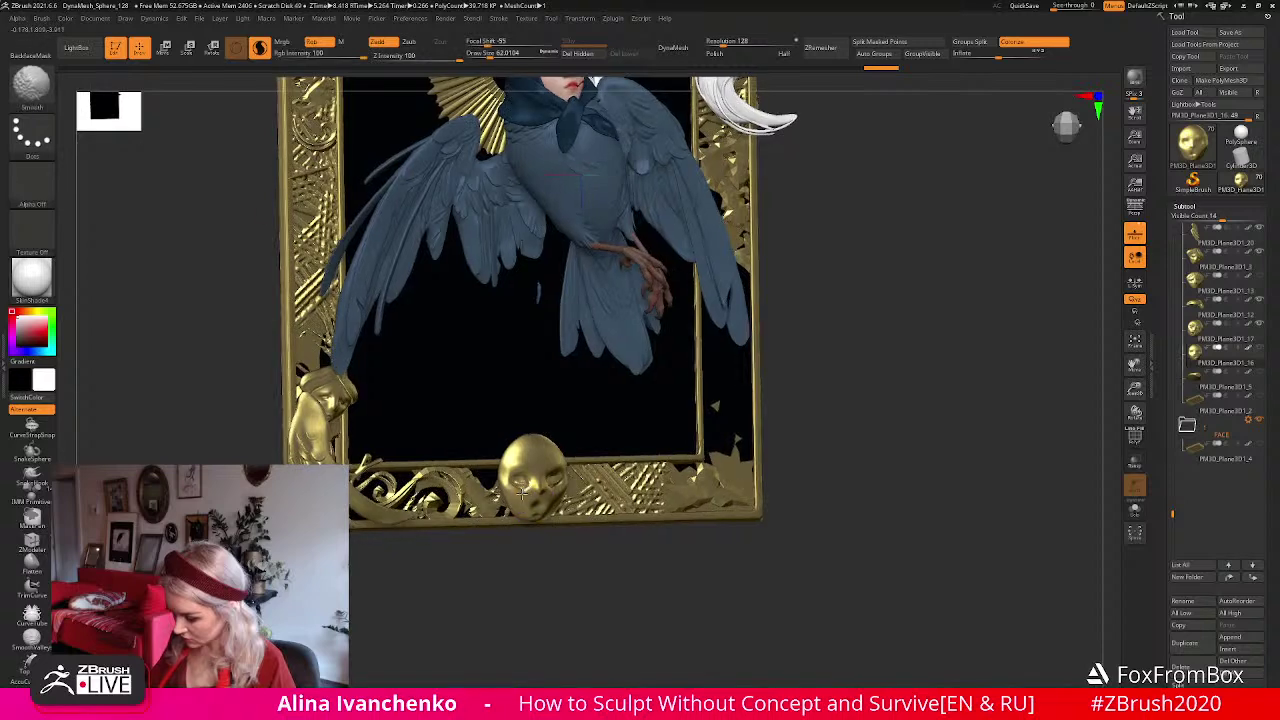
pyautogui.moveTo(512, 584); pyautogui.dragTo(520, 490)
pyautogui.moveTo(508, 583); pyautogui.dragTo(519, 482)
pyautogui.moveTo(532, 537)
pyautogui.mouseDown()
pyautogui.moveTo(486, 606)
pyautogui.moveTo(527, 568)
pyautogui.moveTo(516, 470)
pyautogui.moveTo(503, 594)
pyautogui.moveTo(514, 552)
pyautogui.mouseUp()
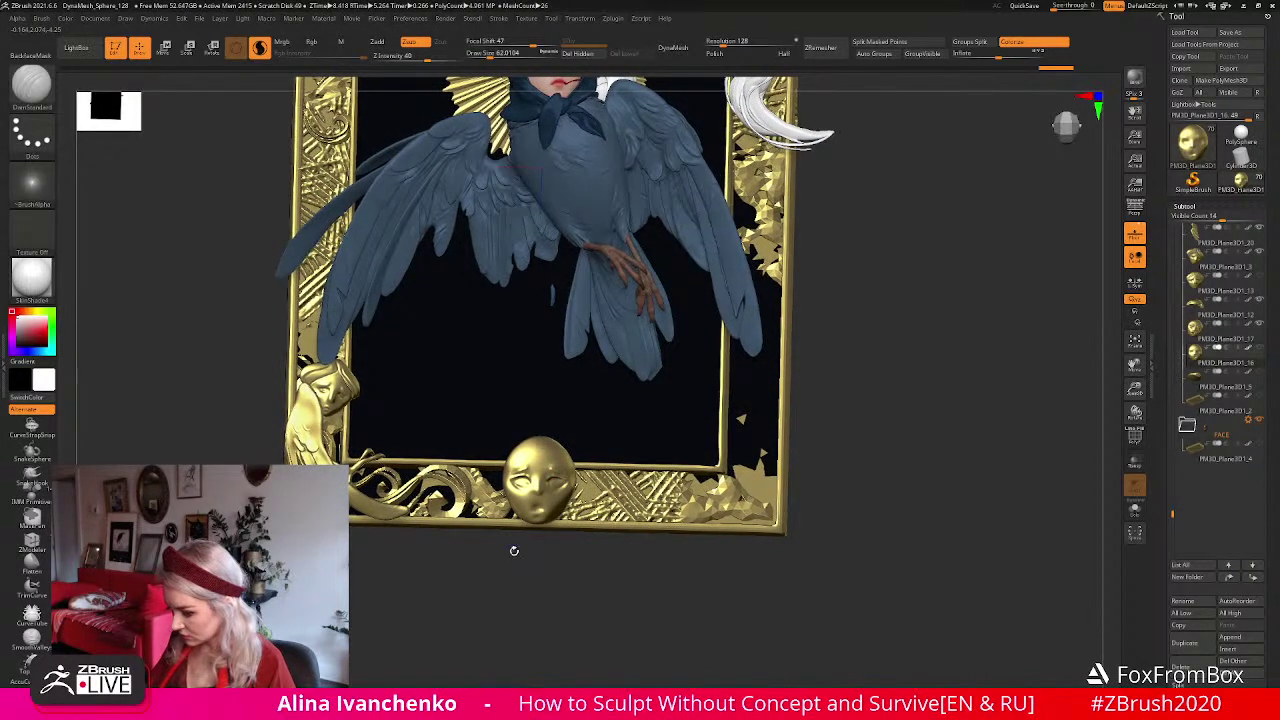
# Undo the last carving strokes on the gold face and smooth the area.
pyautogui.hotkey('ctrl', 'z')
pyautogui.hotkey('ctrl', 'z')
pyautogui.hotkey('ctrl', 'z')
pyautogui.hotkey('ctrl', 'z')
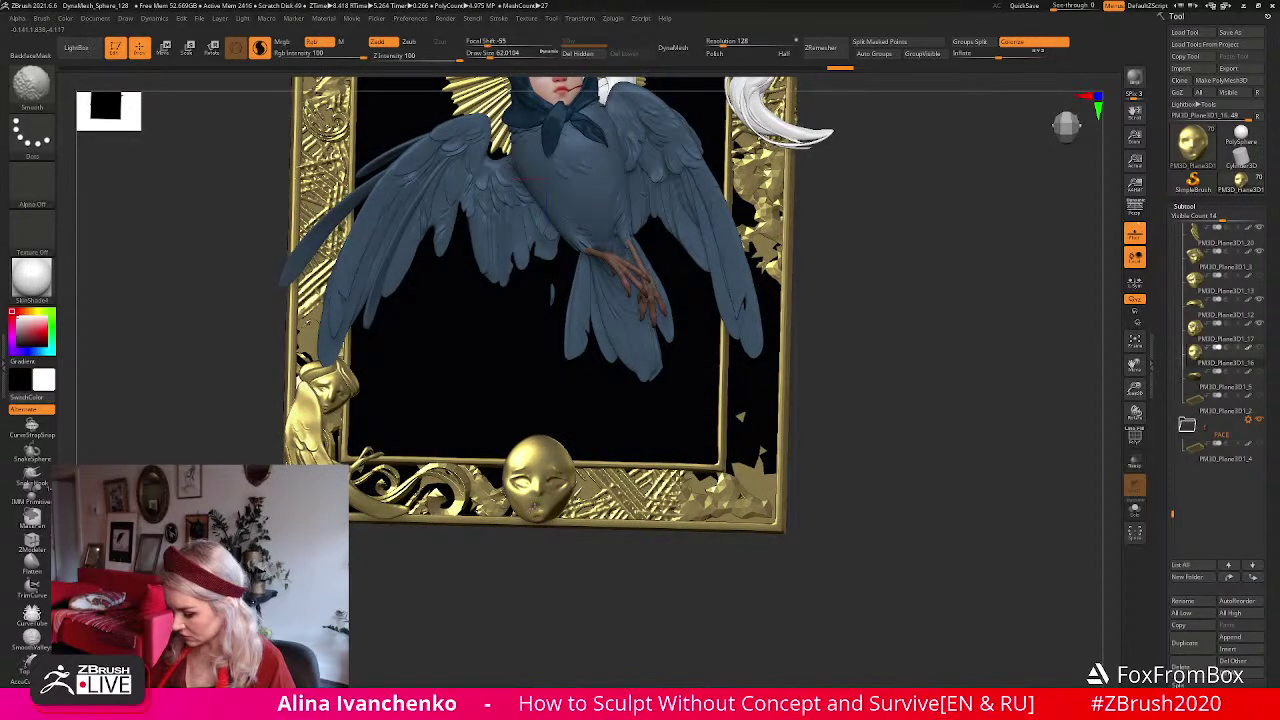
pyautogui.press('shift')
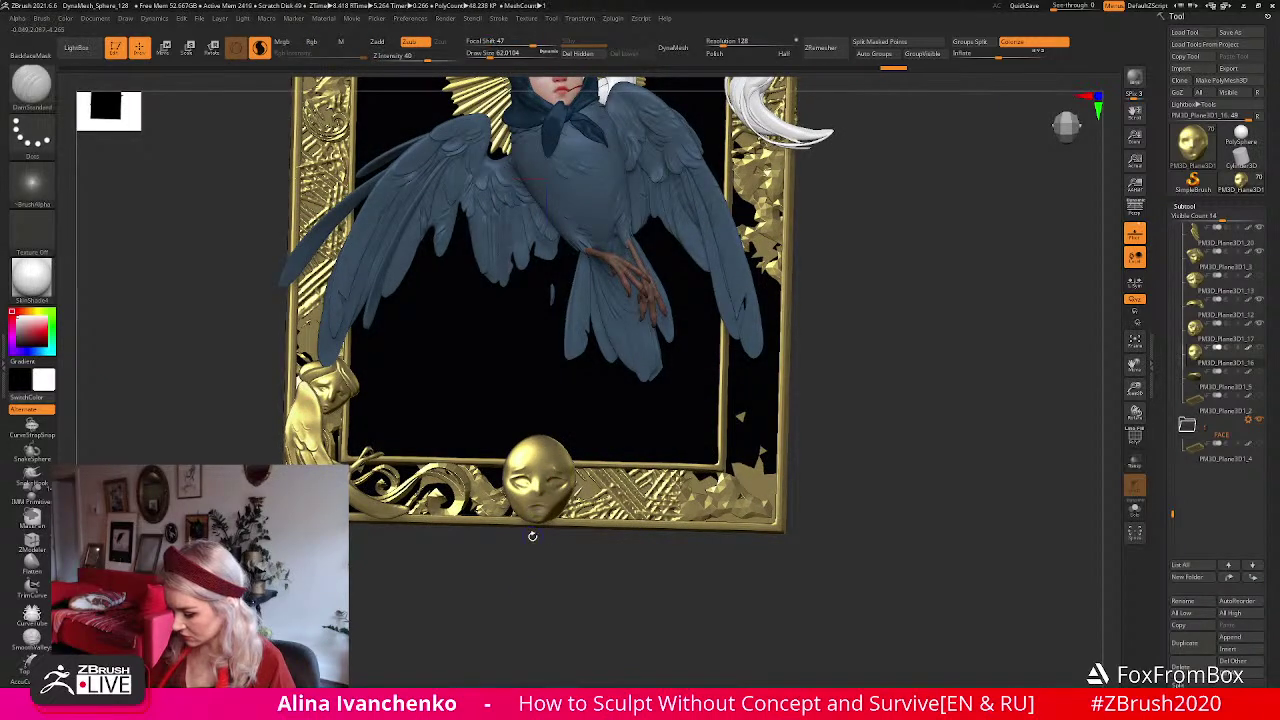
# Build up the gold face's chin and forehead with ClayBuildup at draw size about 62.
pyautogui.press('b')
pyautogui.press('c')
pyautogui.press('b')
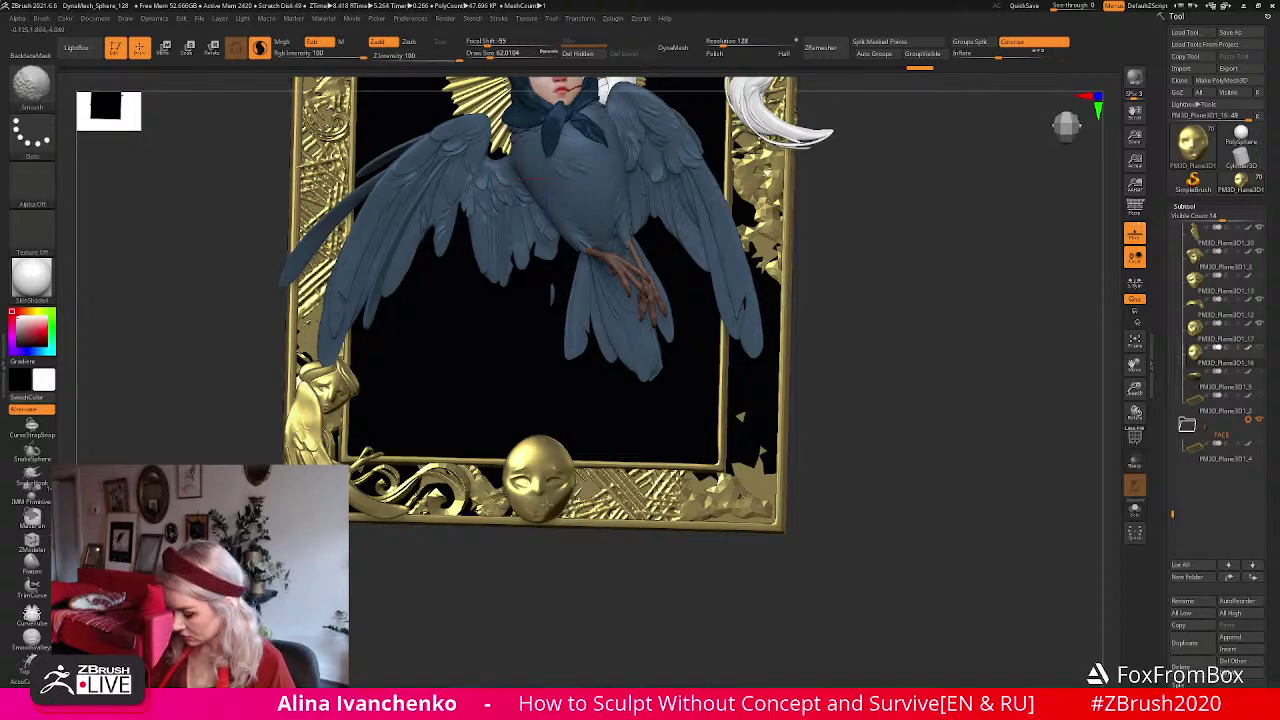
pyautogui.moveTo(534, 560); pyautogui.dragTo(542, 518)
pyautogui.moveTo(517, 589); pyautogui.dragTo(553, 511)
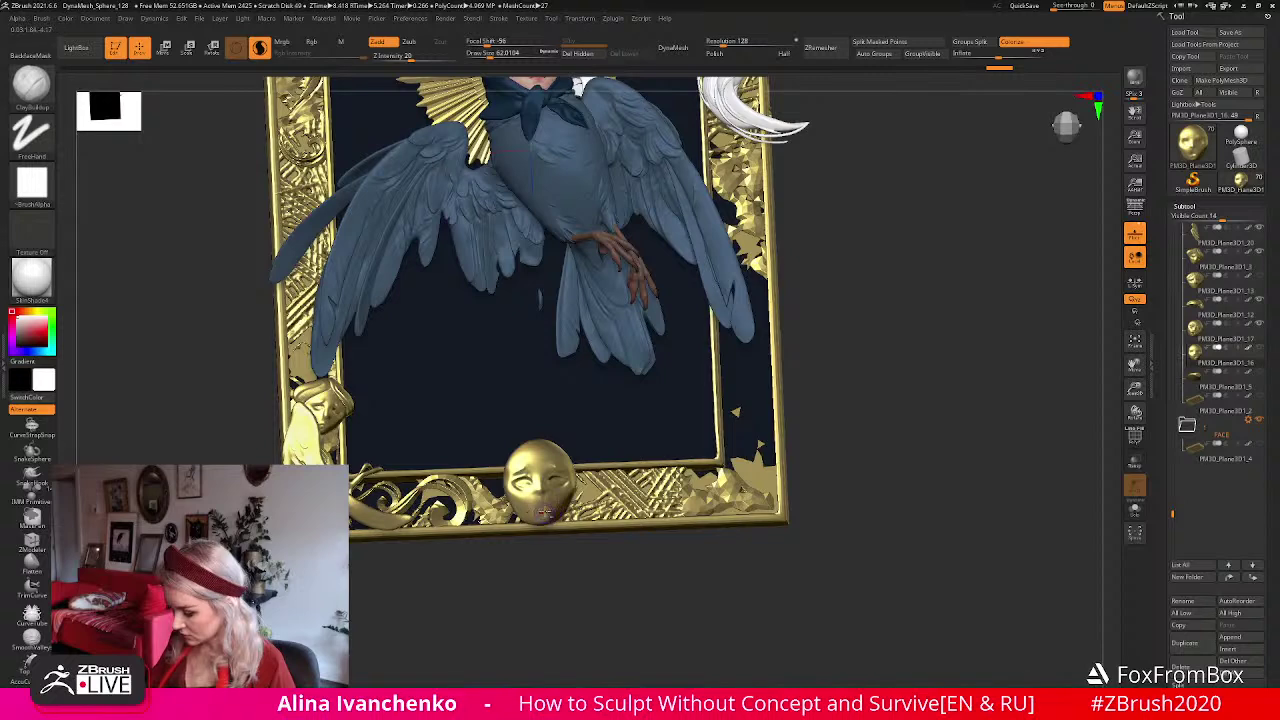
pyautogui.moveTo(509, 586); pyautogui.dragTo(551, 483)
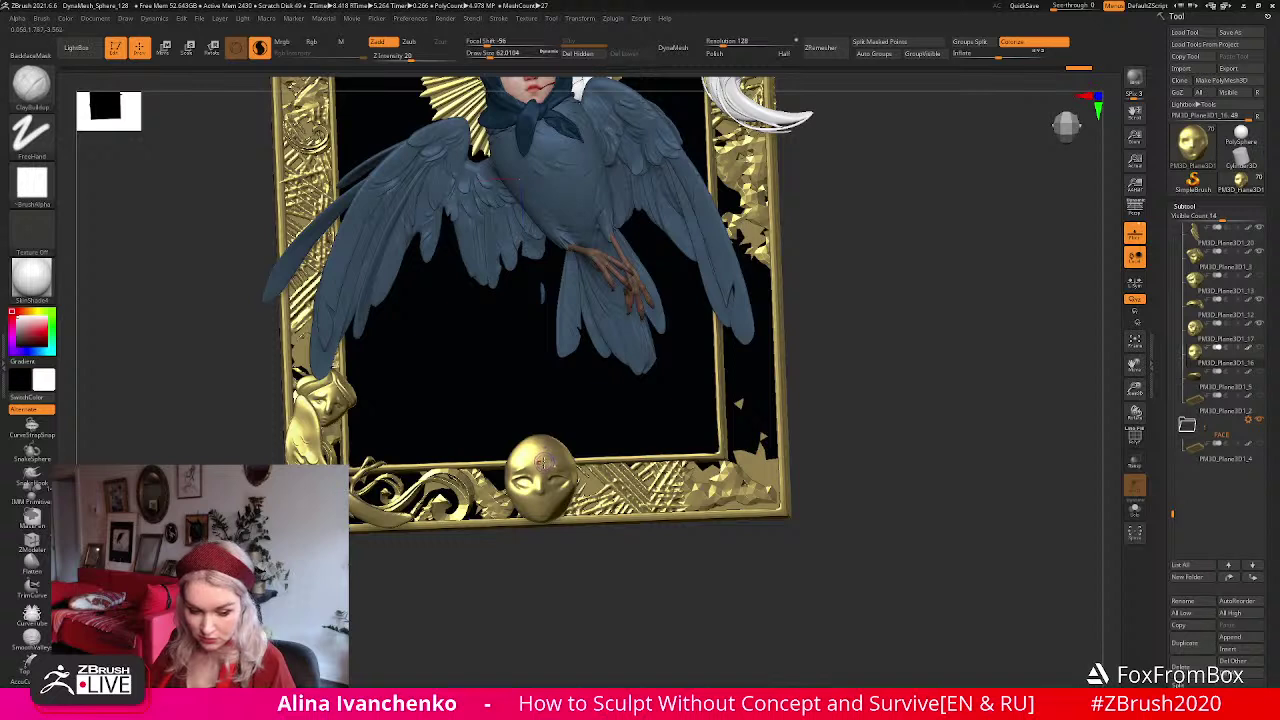
# Adjust the overall head shape of the gold face with the Move brush at draw size about 197.
pyautogui.press('b')
pyautogui.press('m')
pyautogui.press('v')
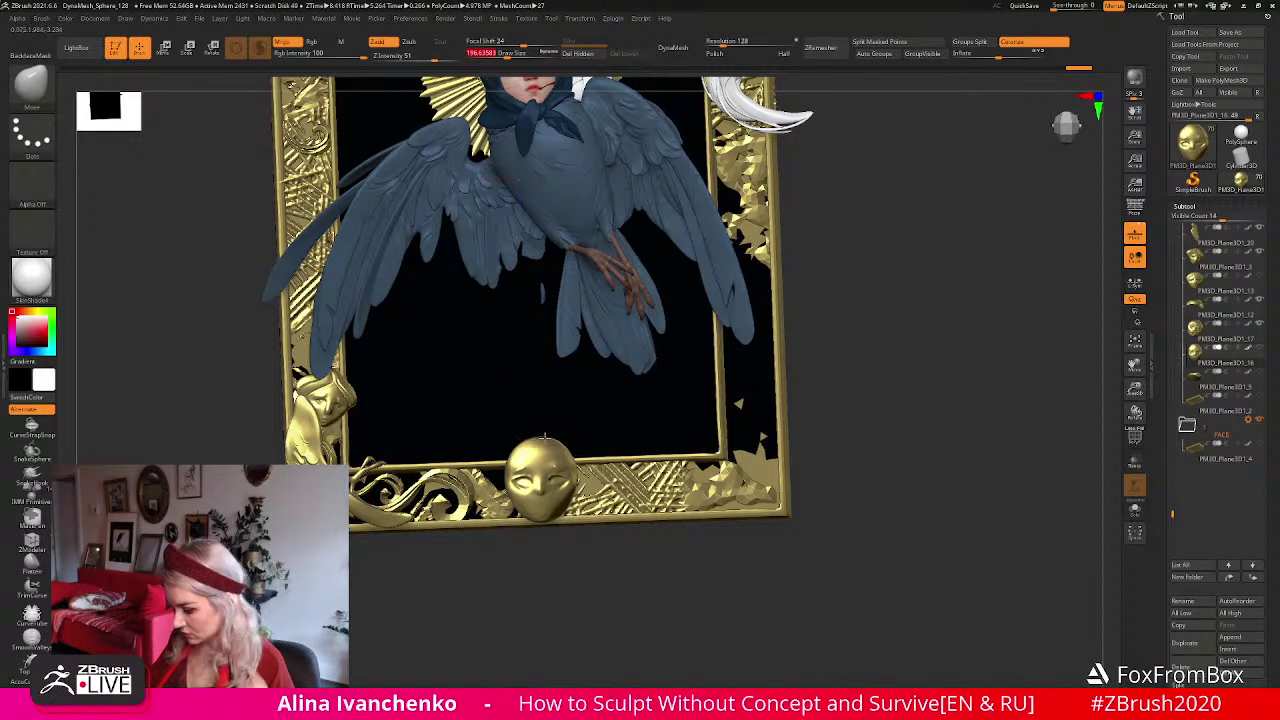
pyautogui.moveTo(524, 590); pyautogui.dragTo(530, 586)
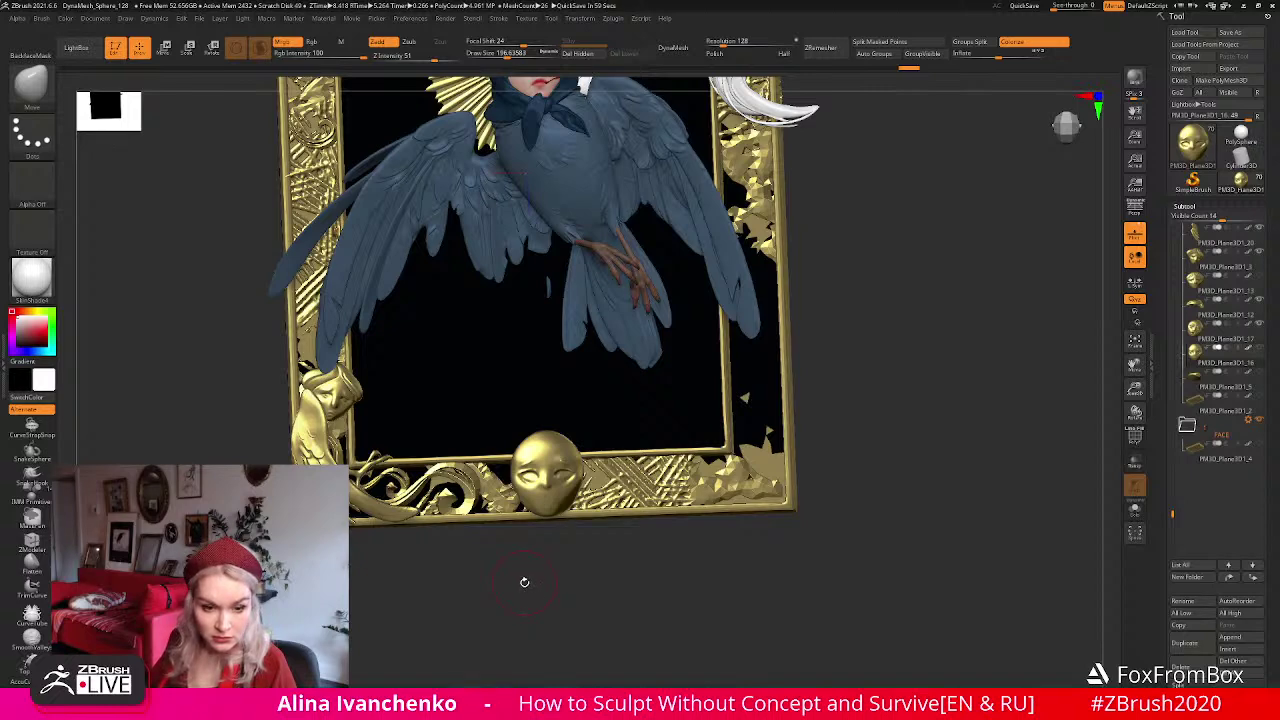
# Refine the gold face's features with the Move brush at draw sizes about 101 and 90, smoothing the surface in between.
pyautogui.moveTo(523, 580); pyautogui.dragTo(575, 485)
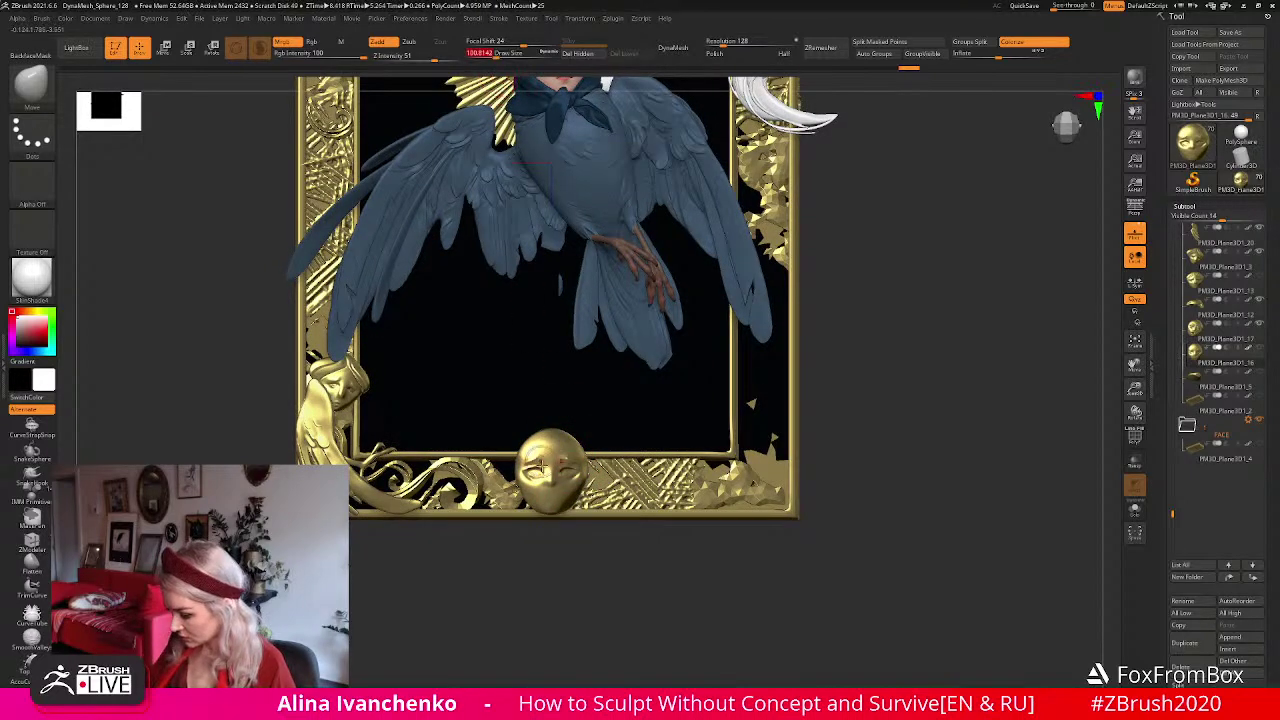
pyautogui.press('shift')
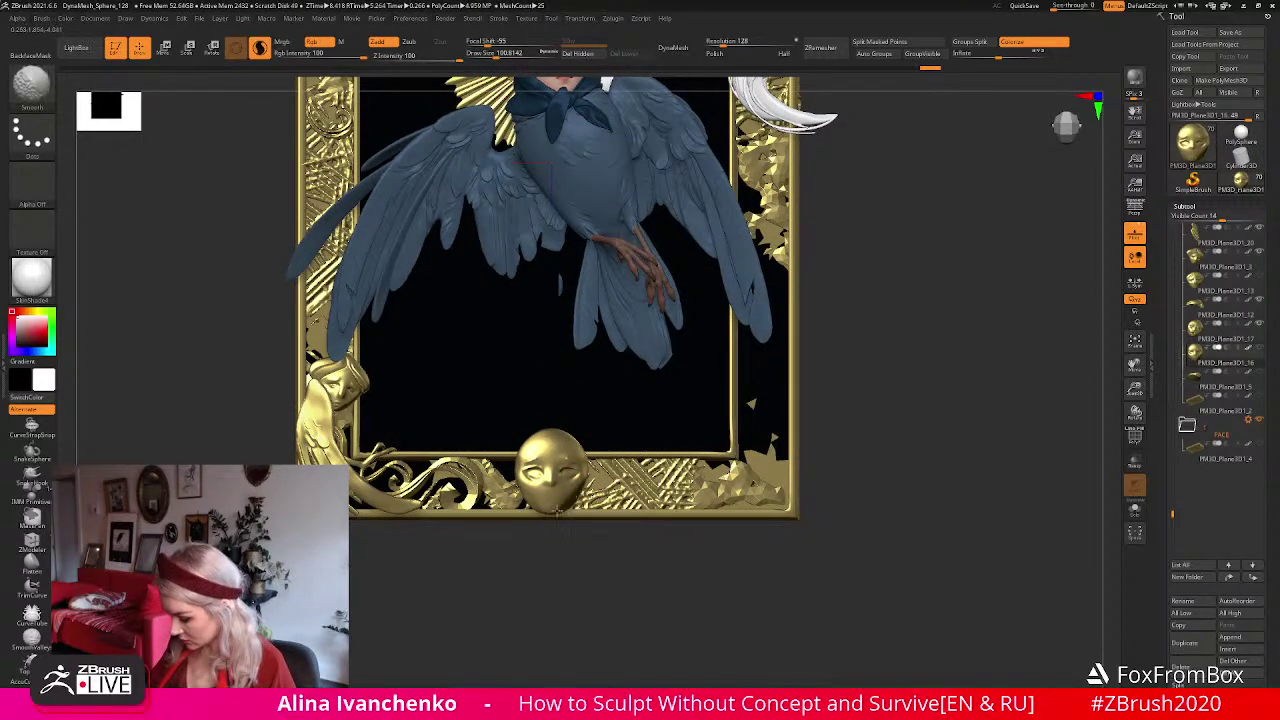
pyautogui.moveTo(540, 570)
pyautogui.mouseDown()
pyautogui.moveTo(516, 565)
pyautogui.moveTo(529, 563)
pyautogui.mouseUp()
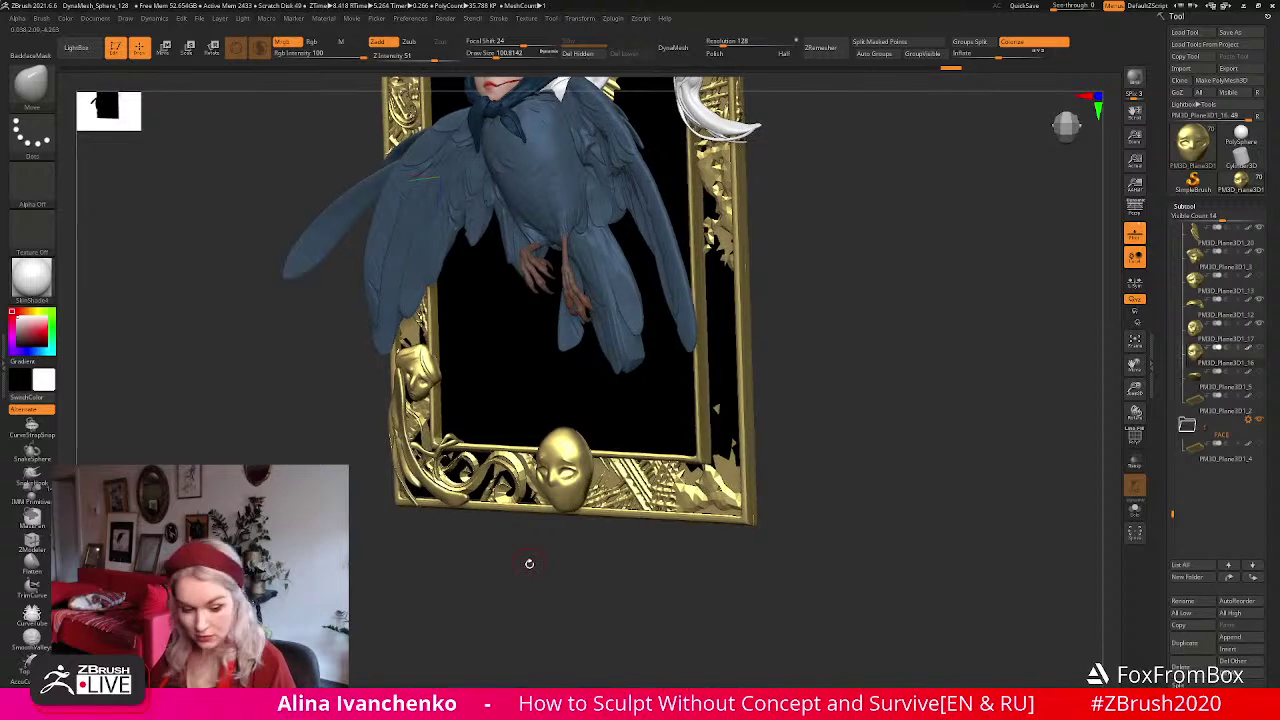
pyautogui.moveTo(497, 53); pyautogui.dragTo(489, 53)
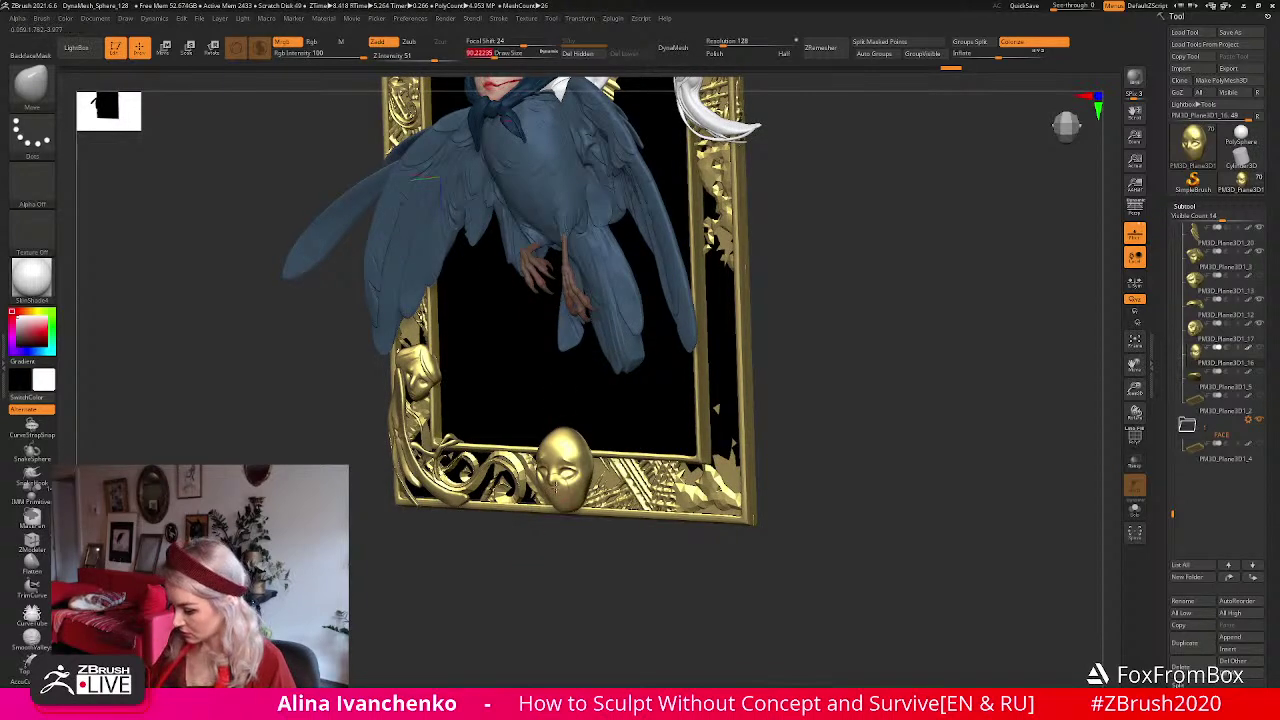
pyautogui.moveTo(534, 549); pyautogui.dragTo(528, 538)
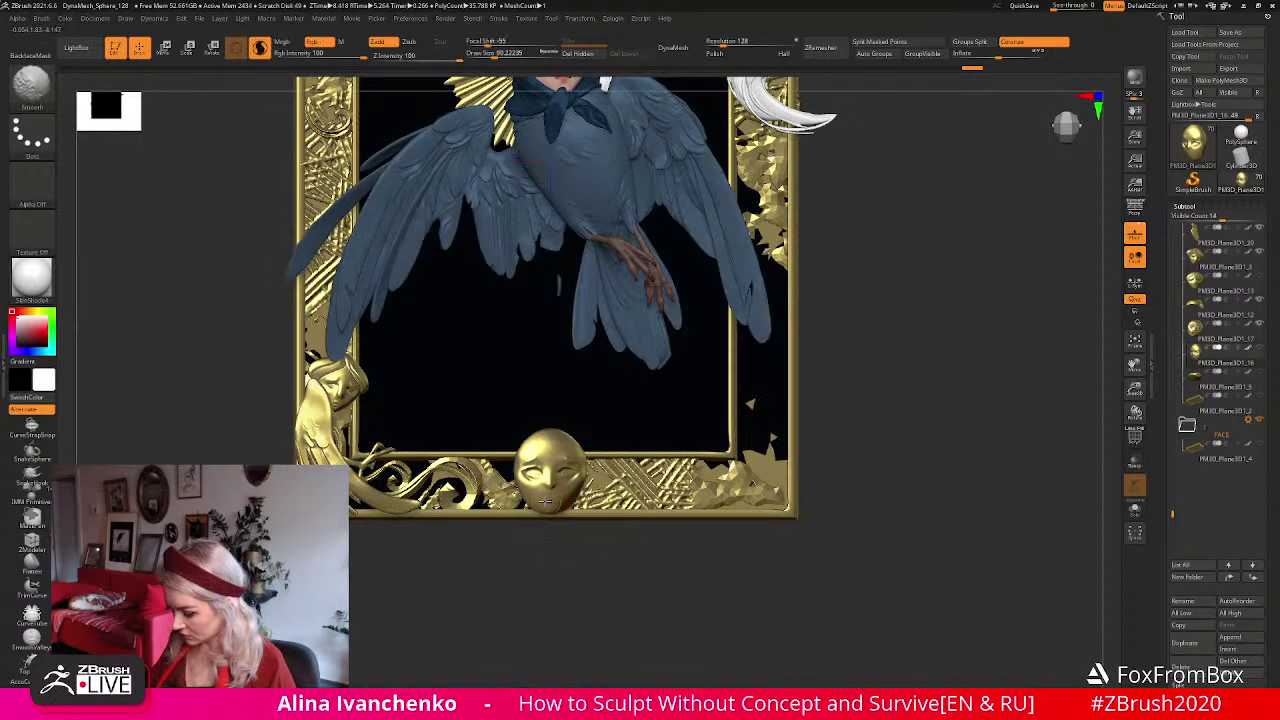
# Carve a downturned mouth and sharper eyelids into the gold face with DamStandard at draw size about 59.
pyautogui.press('b')
pyautogui.press('d')
pyautogui.press('s')
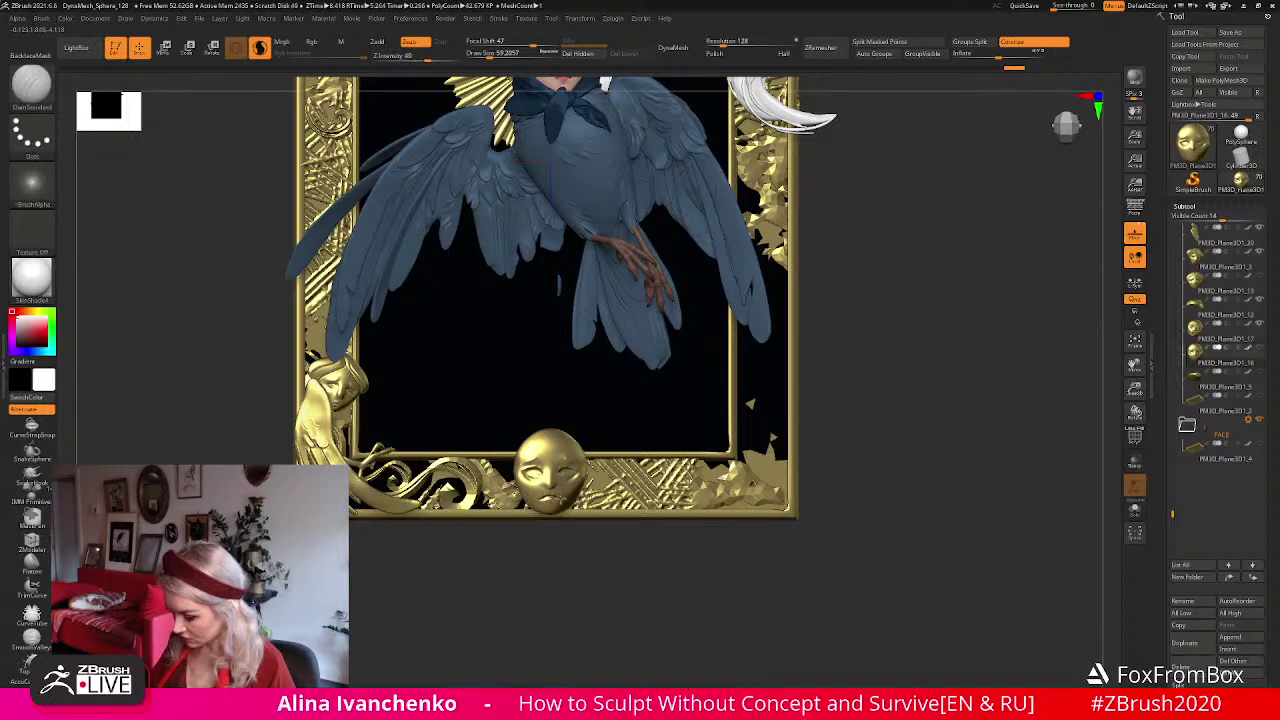
pyautogui.moveTo(556, 500); pyautogui.dragTo(560, 502)
pyautogui.moveTo(530, 557); pyautogui.dragTo(485, 557)
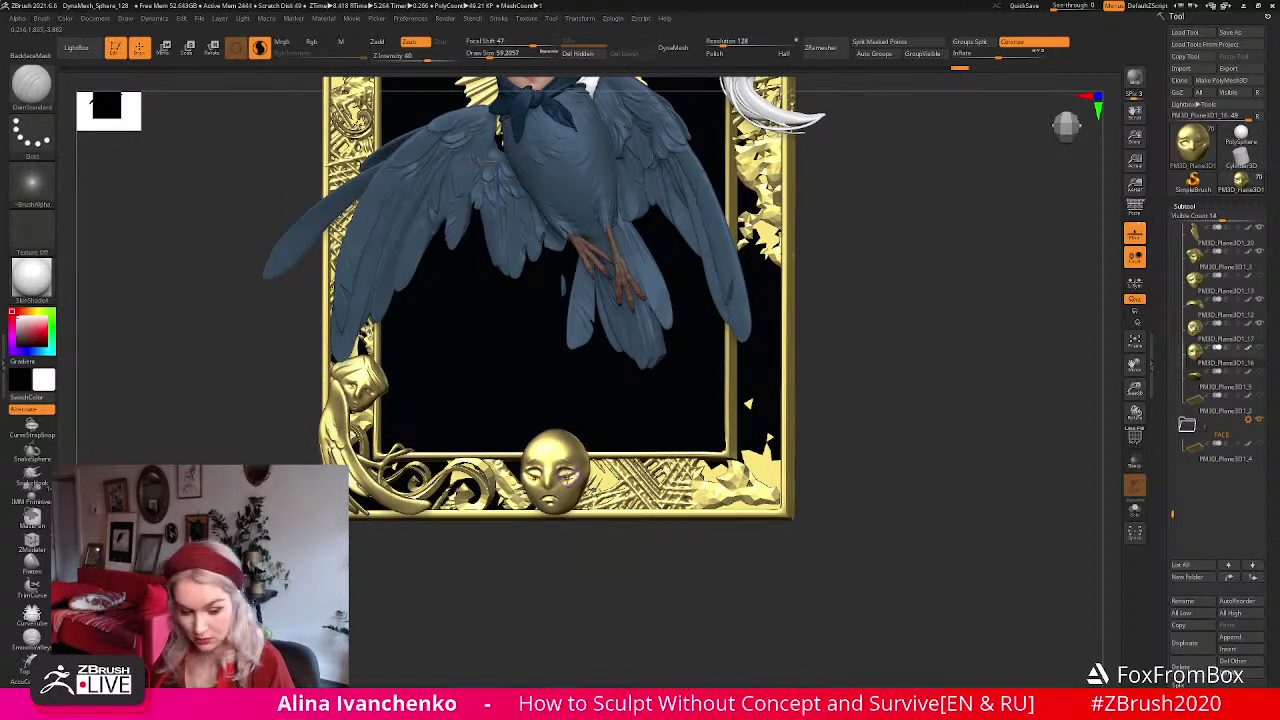
# Build up the forms around the gold face's eyes with ClayBuildup at draw size about 59 and smooth them.
pyautogui.press('b')
pyautogui.press('c')
pyautogui.press('b')
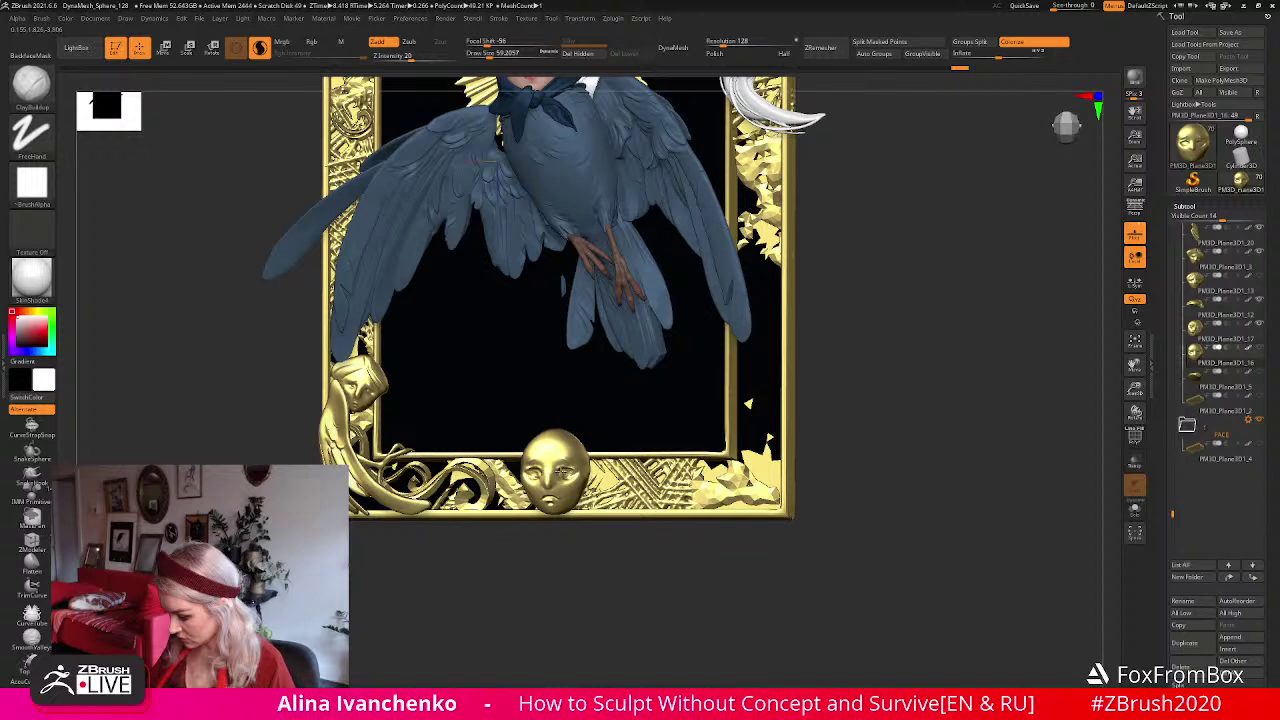
pyautogui.moveTo(549, 554); pyautogui.dragTo(557, 519)
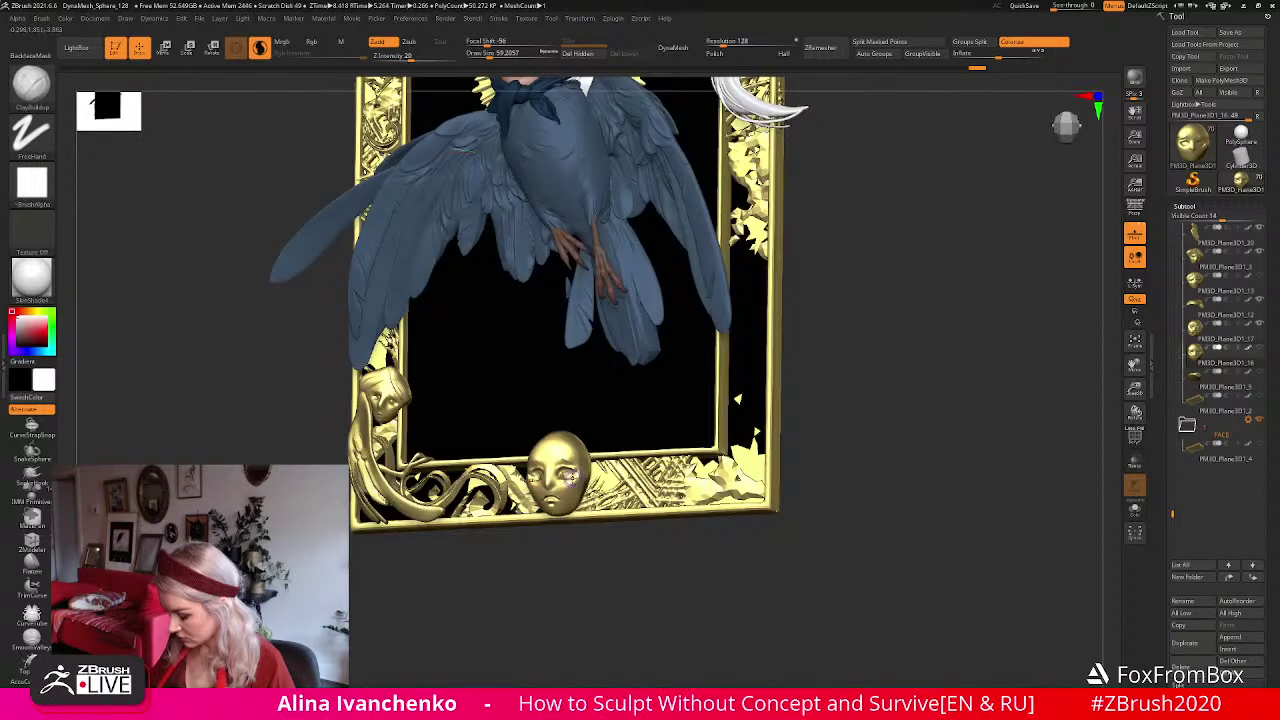
pyautogui.moveTo(560, 585)
pyautogui.mouseDown()
pyautogui.moveTo(555, 508)
pyautogui.moveTo(581, 494)
pyautogui.mouseUp()
pyautogui.moveTo(555, 550)
pyautogui.mouseDown()
pyautogui.moveTo(560, 574)
pyautogui.moveTo(574, 571)
pyautogui.moveTo(549, 537)
pyautogui.moveTo(531, 566)
pyautogui.moveTo(565, 500)
pyautogui.moveTo(549, 550)
pyautogui.moveTo(517, 586)
pyautogui.moveTo(503, 583)
pyautogui.moveTo(531, 580)
pyautogui.moveTo(533, 465)
pyautogui.moveTo(517, 569)
pyautogui.moveTo(539, 570)
pyautogui.moveTo(538, 483)
pyautogui.moveTo(566, 480)
pyautogui.moveTo(531, 583)
pyautogui.moveTo(571, 549)
pyautogui.moveTo(563, 557)
pyautogui.mouseUp()
pyautogui.press('shift')
pyautogui.press('shift')
# Check the gold face against the whole frame, and isolate it with Solo for a close front view.
pyautogui.moveTo(1135, 364); pyautogui.dragTo(1135, 400)
pyautogui.press('f')
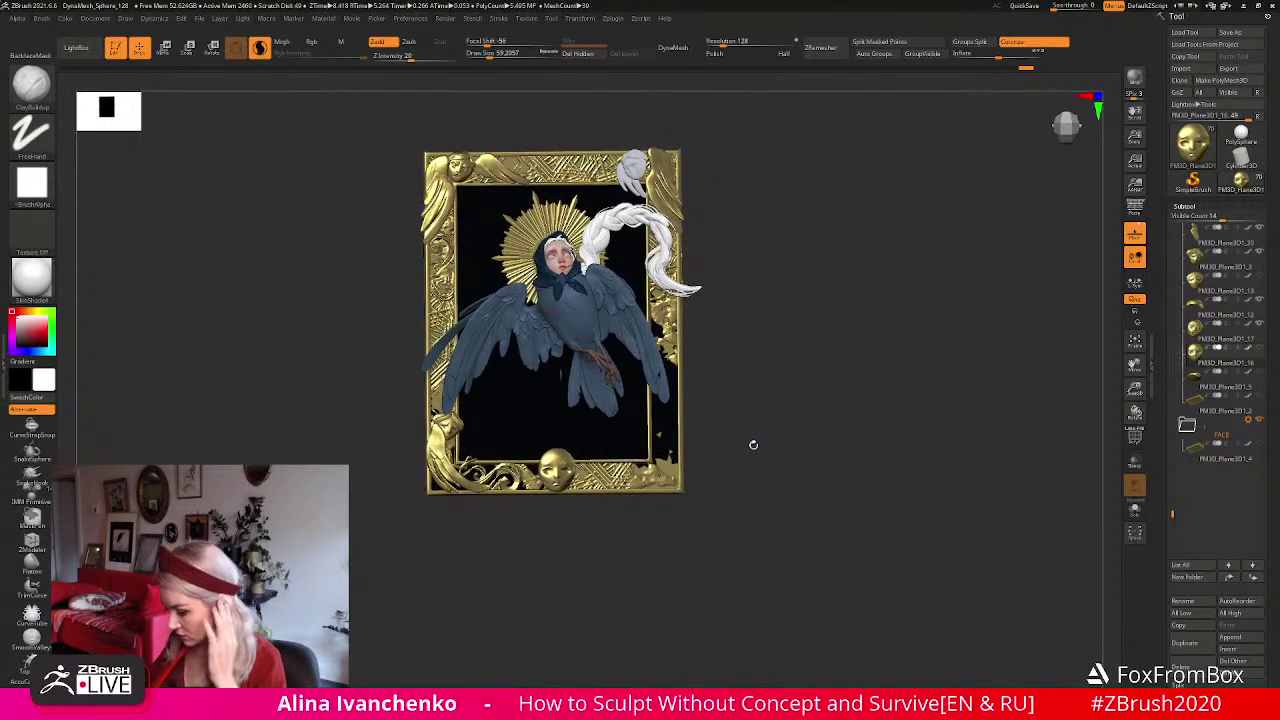
pyautogui.moveTo(744, 444)
pyautogui.mouseDown()
pyautogui.moveTo(734, 431)
pyautogui.moveTo(744, 440)
pyautogui.mouseUp()
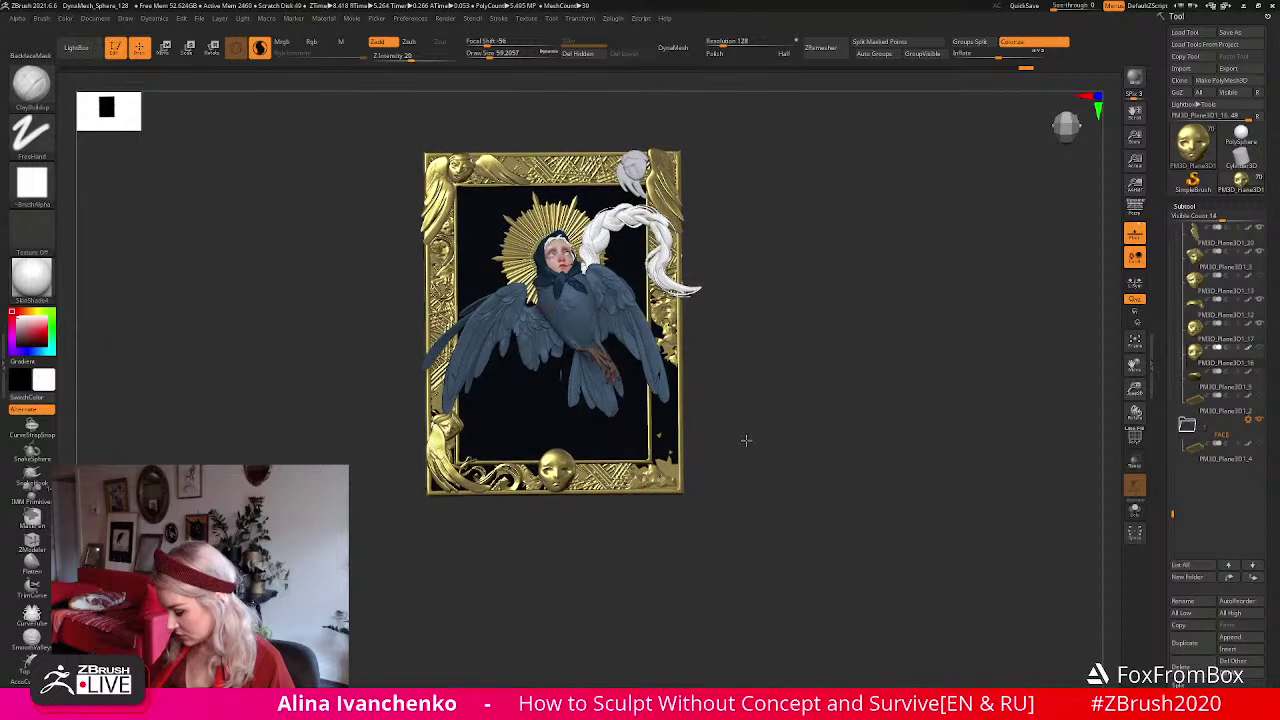
pyautogui.moveTo(1135, 390); pyautogui.dragTo(1128, 472)
pyautogui.moveTo(506, 560); pyautogui.dragTo(517, 575)
pyautogui.click(1134, 508)
pyautogui.moveTo(1135, 390); pyautogui.dragTo(710, 440)
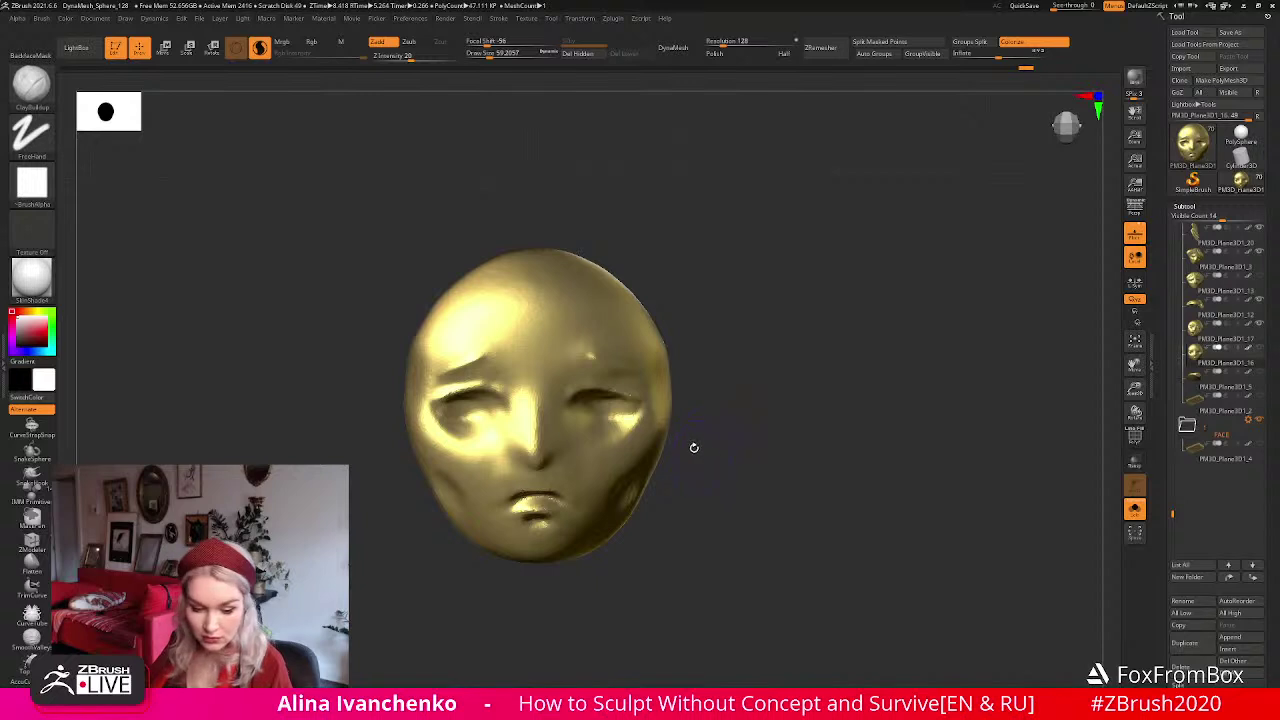
# Carve sharper upper eyelids and inner eye corners into the gold face with DamStandard at draw size about 35.
pyautogui.press('b')
pyautogui.press('d')
pyautogui.press('s')
pyautogui.moveTo(498, 394); pyautogui.dragTo(505, 401)
pyautogui.click(484, 53)
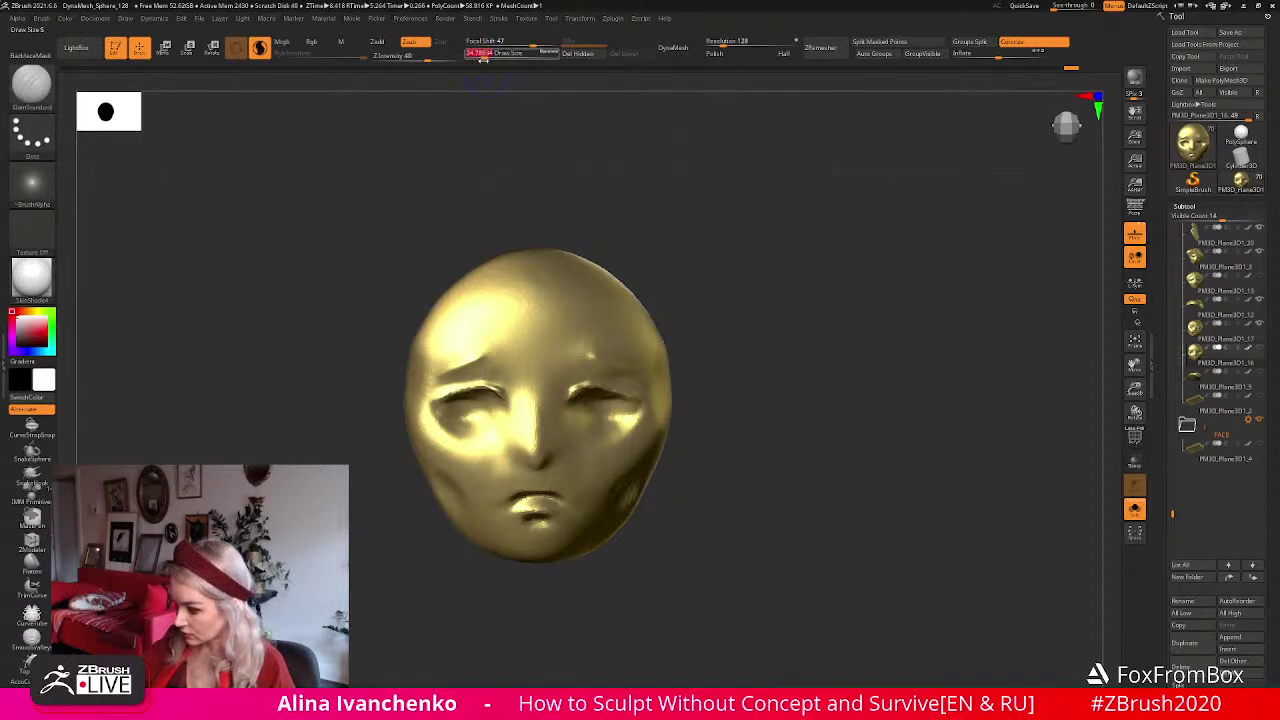
pyautogui.moveTo(431, 406); pyautogui.dragTo(436, 408)
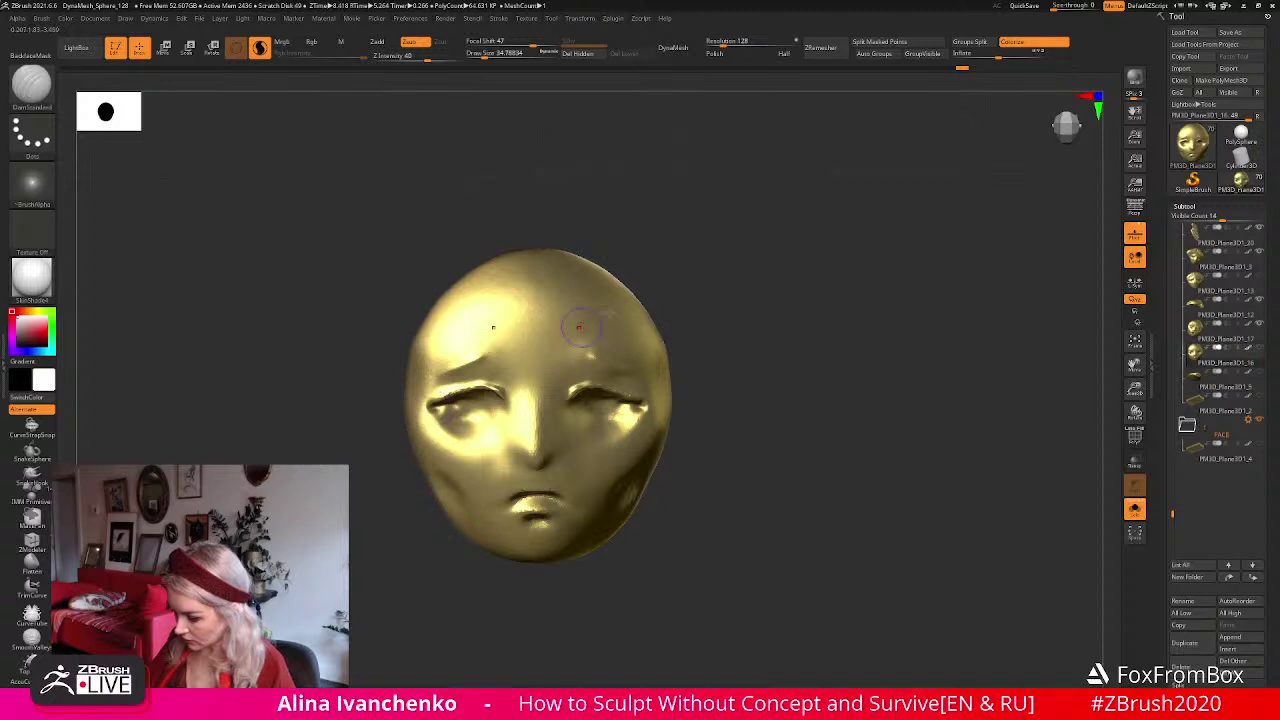
pyautogui.moveTo(694, 272); pyautogui.dragTo(711, 280)
pyautogui.moveTo(436, 405); pyautogui.dragTo(517, 408)
pyautogui.moveTo(710, 298); pyautogui.dragTo(690, 305)
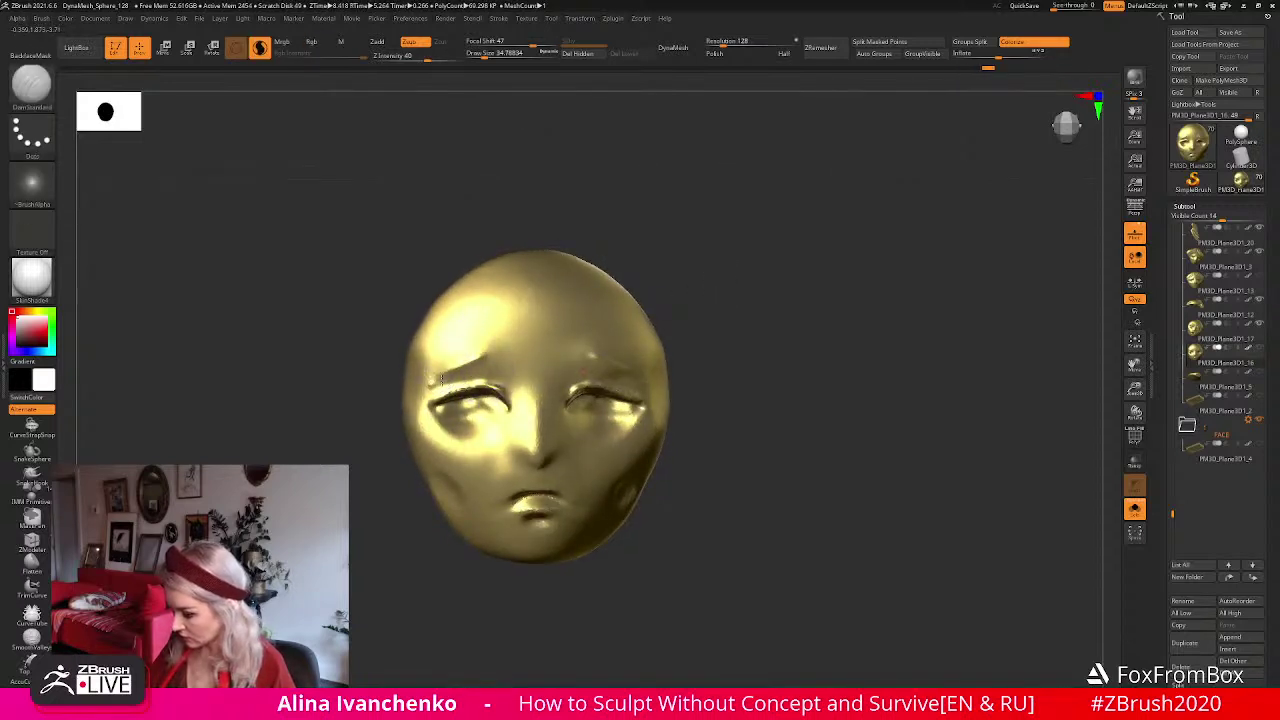
# Carve slanted, sorrowful eyebrow lines above both eyes with DamStandard.
pyautogui.press('ctrl')
pyautogui.moveTo(447, 375); pyautogui.dragTo(505, 347)
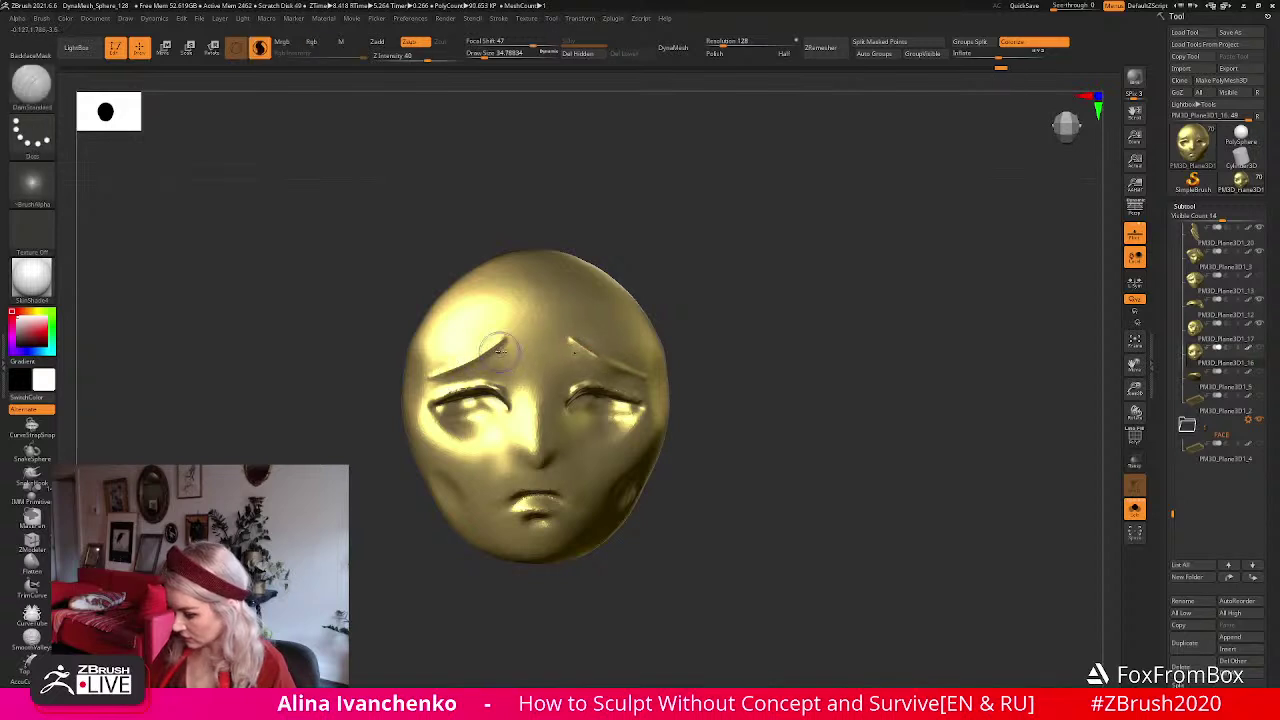
pyautogui.moveTo(668, 240); pyautogui.dragTo(519, 340)
pyautogui.moveTo(446, 372)
pyautogui.mouseDown()
pyautogui.moveTo(418, 352)
pyautogui.moveTo(416, 376)
pyautogui.mouseUp()
pyautogui.moveTo(494, 330)
pyautogui.mouseDown()
pyautogui.moveTo(436, 368)
pyautogui.moveTo(492, 334)
pyautogui.mouseUp()
# Build up the eyebrows with ClayBuildup at draw size about 35, smooth them, and flatten their surfaces with the Planar brush.
pyautogui.press('b')
pyautogui.press('c')
pyautogui.press('b')
pyautogui.moveTo(430, 376); pyautogui.dragTo(506, 322)
pyautogui.moveTo(674, 263); pyautogui.dragTo(660, 275)
pyautogui.moveTo(484, 342)
pyautogui.keyDown('shift'); pyautogui.mouseDown()
pyautogui.moveTo(492, 334)
pyautogui.moveTo(445, 371)
pyautogui.mouseUp(); pyautogui.keyUp('shift')
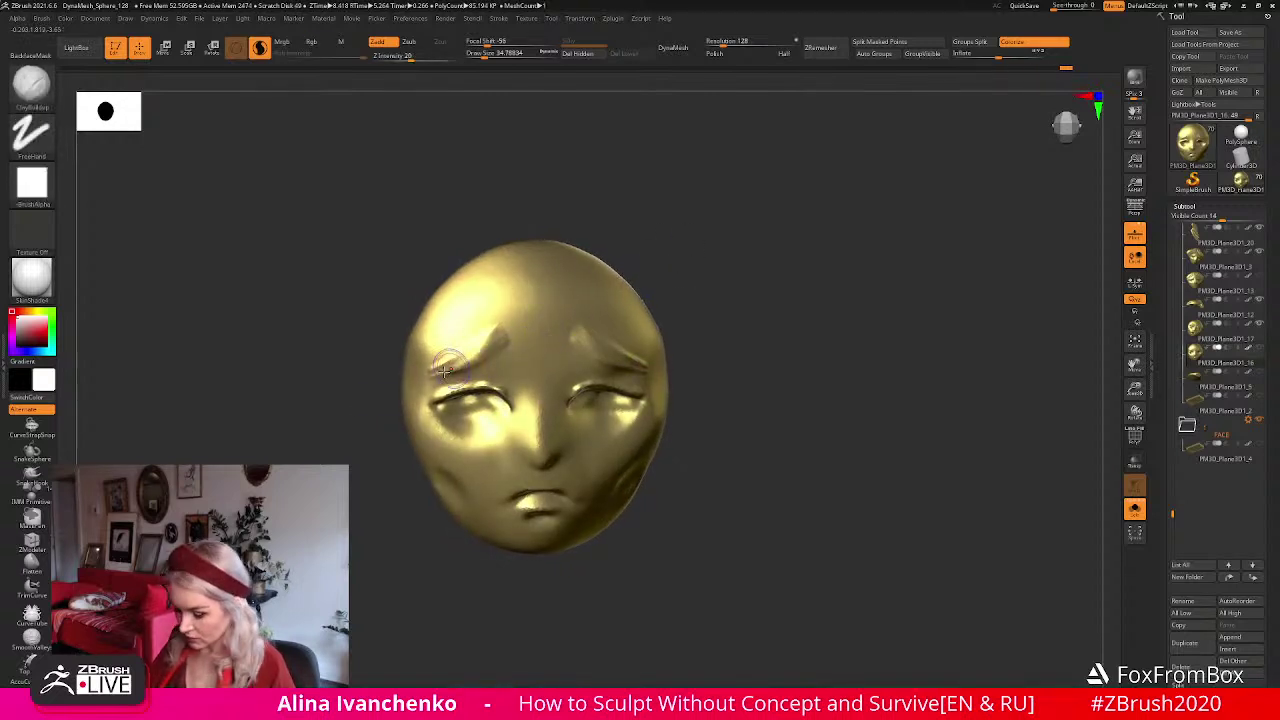
pyautogui.click(34, 561)
pyautogui.moveTo(630, 235)
pyautogui.mouseDown()
pyautogui.moveTo(641, 238)
pyautogui.moveTo(592, 267)
pyautogui.mouseUp()
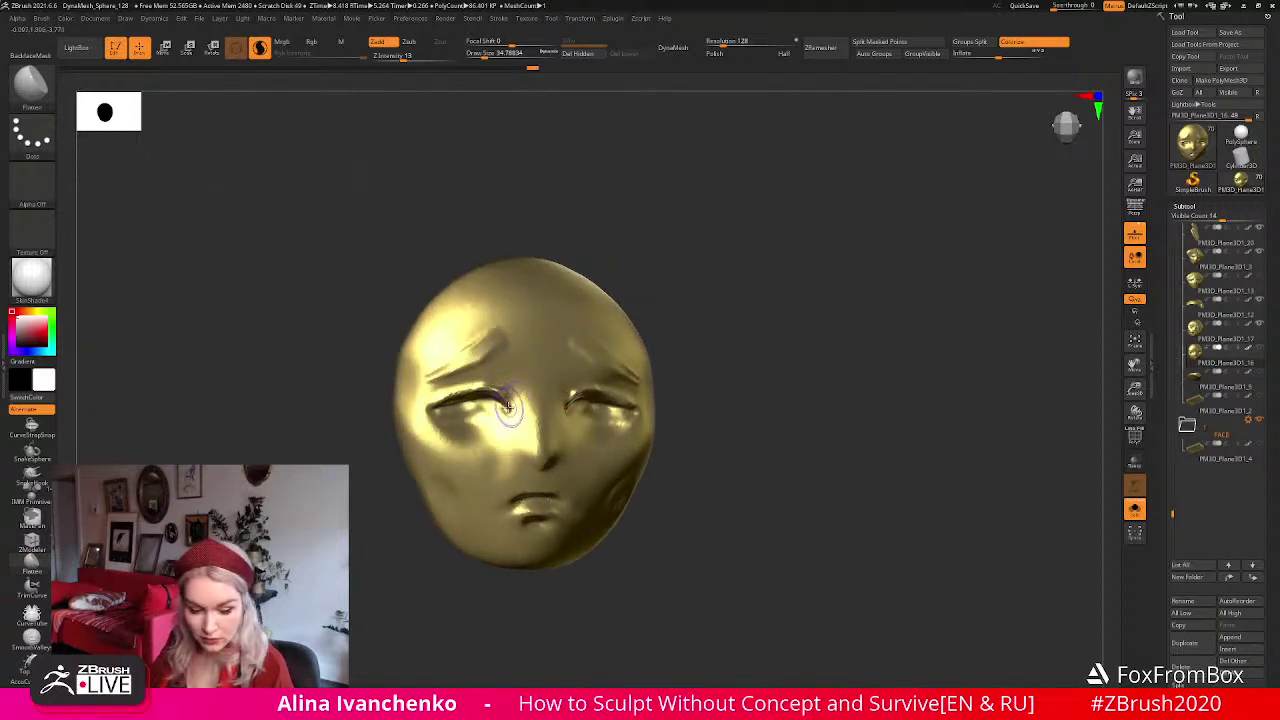
# Carve the lower eyelids with DamStandard, smooth beneath the eyes, and undo the last two strokes.
pyautogui.press('b')
pyautogui.press('d')
pyautogui.press('s')
pyautogui.moveTo(437, 426); pyautogui.dragTo(491, 433)
pyautogui.moveTo(736, 314); pyautogui.dragTo(718, 329)
pyautogui.moveTo(438, 426)
pyautogui.keyDown('shift'); pyautogui.mouseDown()
pyautogui.moveTo(499, 428)
pyautogui.moveTo(455, 426)
pyautogui.mouseUp(); pyautogui.keyUp('shift')
pyautogui.hotkey('ctrl', 'z')
pyautogui.hotkey('ctrl', 'z')
# Carve creases above the upper eyelids with DamStandard and smooth the lids.
pyautogui.moveTo(757, 316)
pyautogui.mouseDown()
pyautogui.moveTo(752, 334)
pyautogui.moveTo(712, 350)
pyautogui.mouseUp()
pyautogui.moveTo(486, 388); pyautogui.dragTo(508, 407)
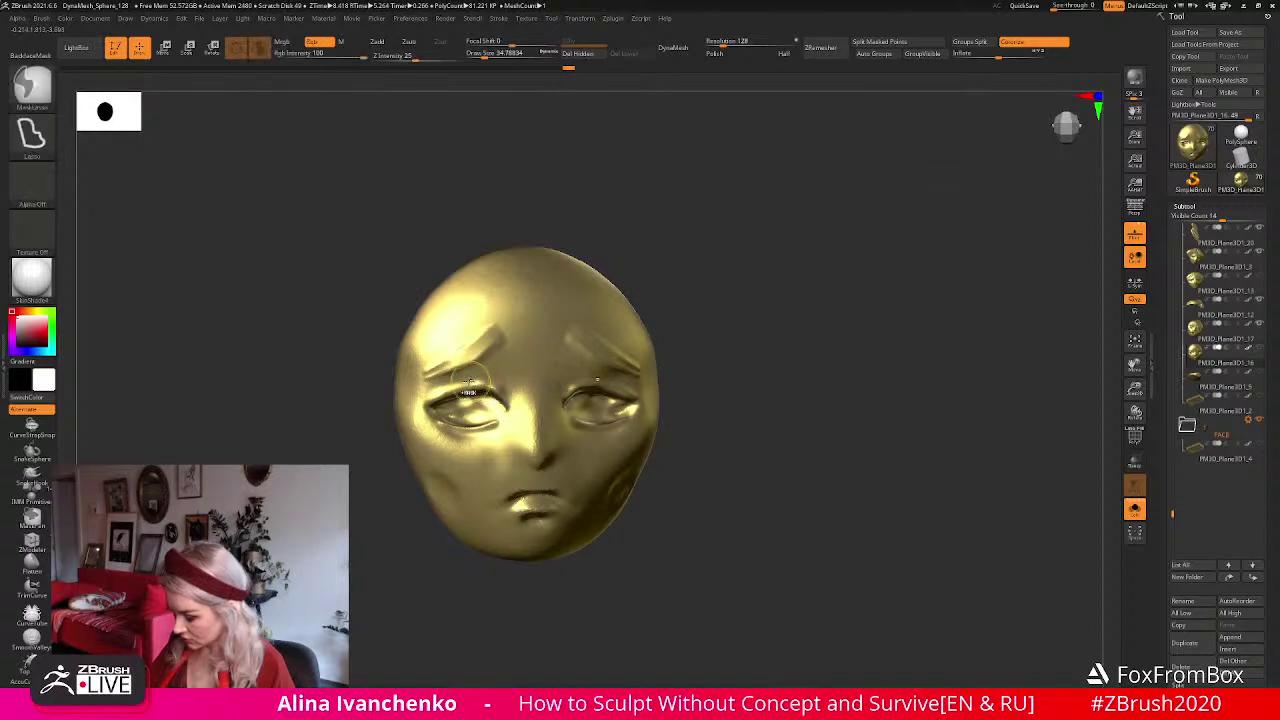
pyautogui.moveTo(725, 331); pyautogui.dragTo(573, 381)
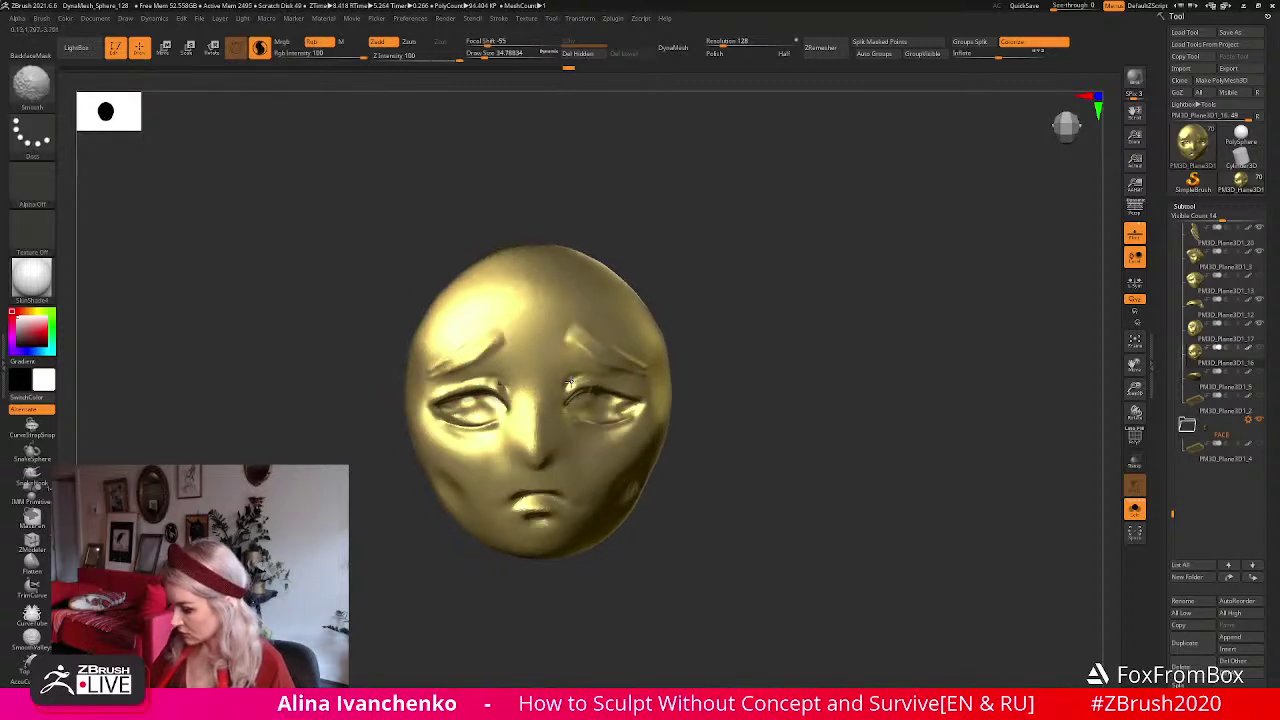
pyautogui.moveTo(680, 345); pyautogui.dragTo(691, 306)
pyautogui.keyDown('shift'); pyautogui.moveTo(437, 393); pyautogui.dragTo(472, 382); pyautogui.keyUp('shift')
pyautogui.moveTo(658, 341); pyautogui.dragTo(680, 321)
# Define the nostrils and the inner ends of the eyebrows with DamStandard at draw size about 35.
pyautogui.moveTo(515, 445)
pyautogui.mouseDown()
pyautogui.moveTo(527, 452)
pyautogui.moveTo(517, 445)
pyautogui.mouseUp()
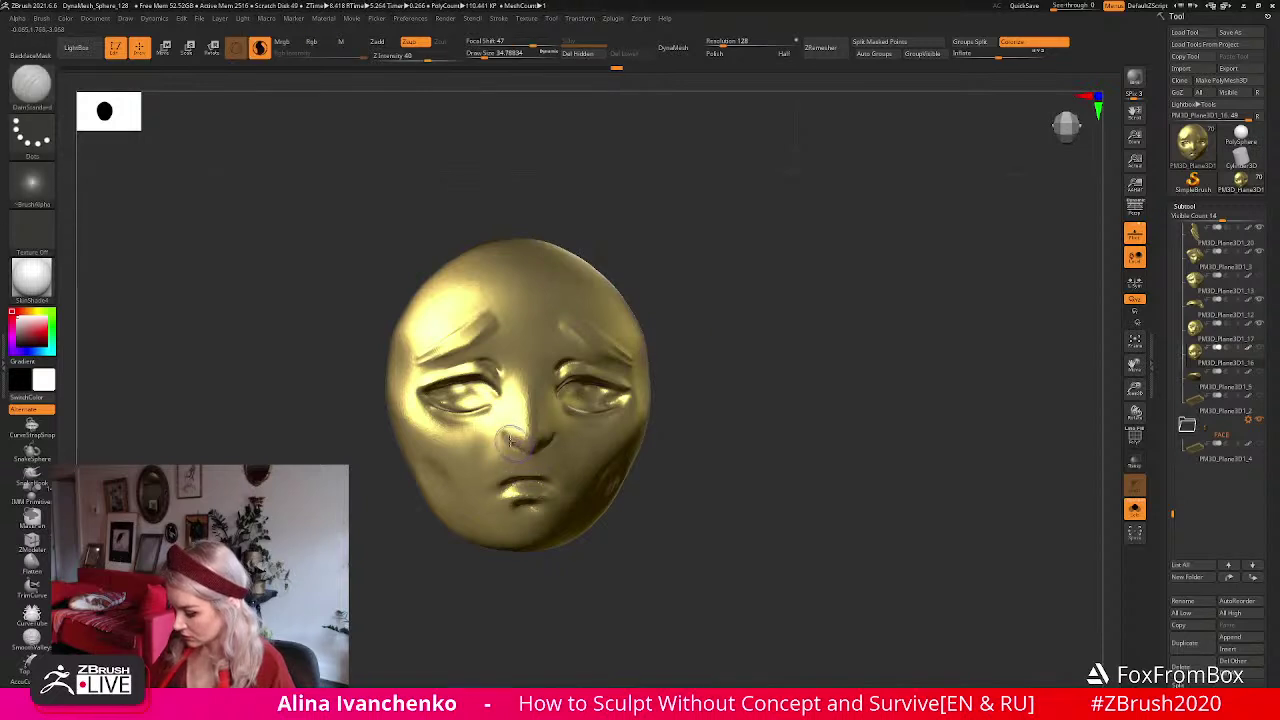
pyautogui.press('shift')
pyautogui.moveTo(706, 417); pyautogui.dragTo(538, 470)
pyautogui.moveTo(690, 430); pyautogui.dragTo(677, 462)
pyautogui.moveTo(673, 442); pyautogui.dragTo(686, 440)
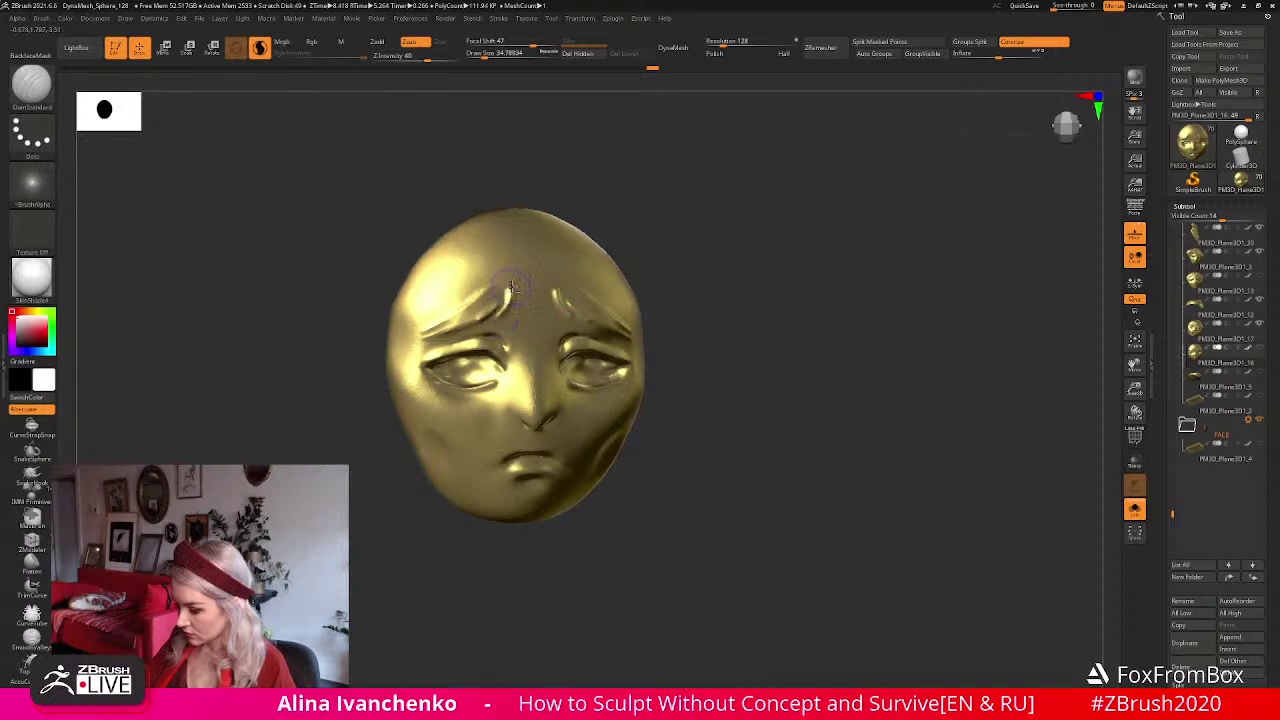
pyautogui.moveTo(674, 263)
pyautogui.mouseDown()
pyautogui.moveTo(666, 270)
pyautogui.moveTo(686, 280)
pyautogui.mouseUp()
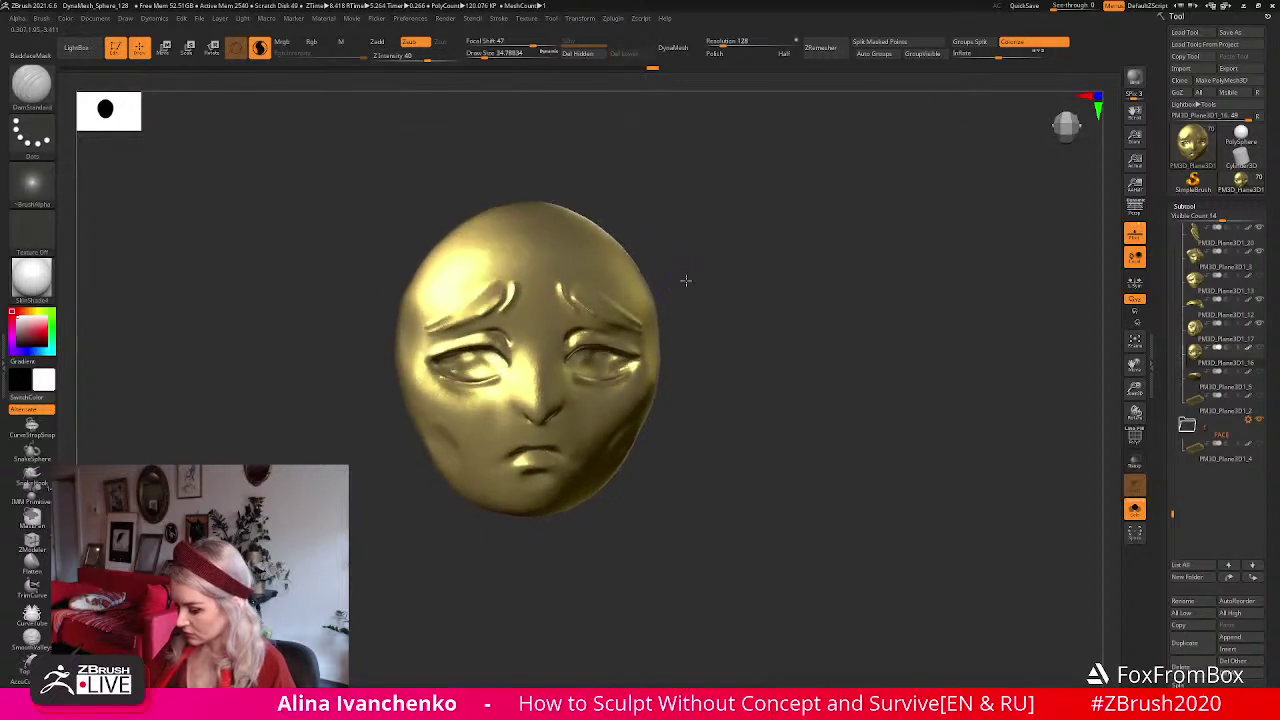
# Fill out the eyeballs with ClayBuildup at draw size about 35 and smooth them between the lids.
pyautogui.press('b')
pyautogui.press('c')
pyautogui.press('b')
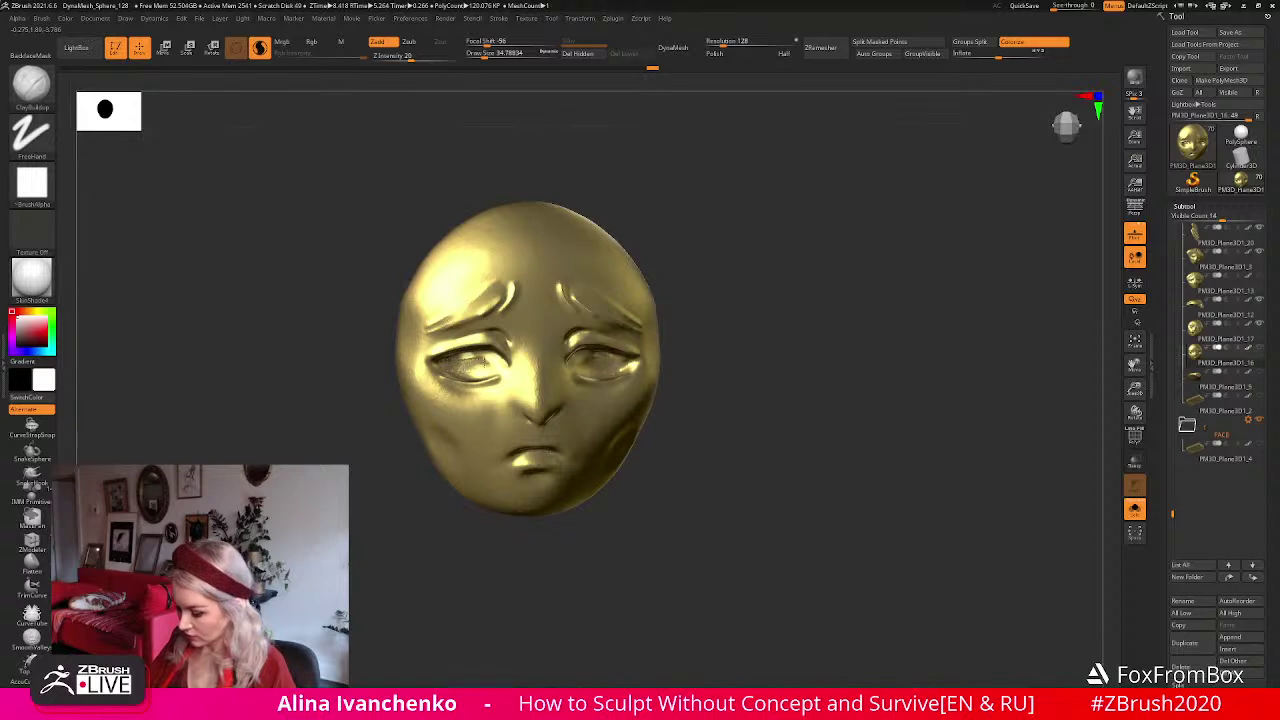
pyautogui.moveTo(474, 367); pyautogui.dragTo(492, 363)
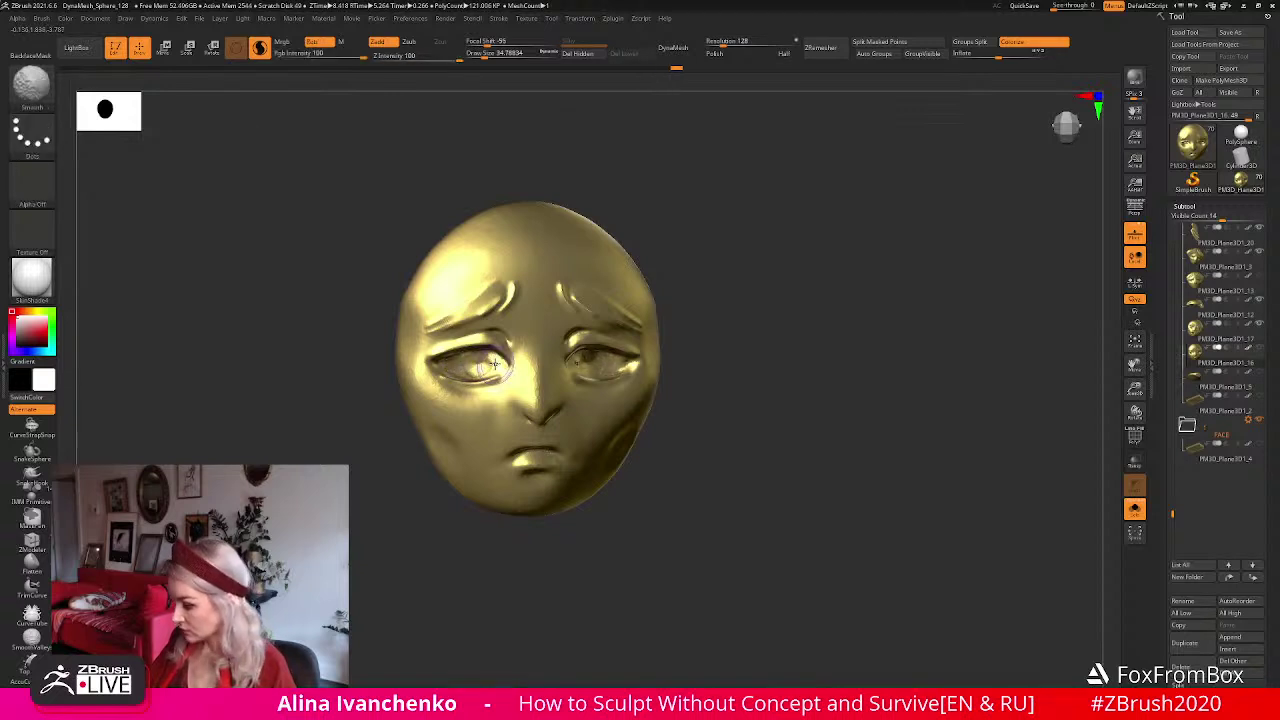
pyautogui.keyDown('alt'); pyautogui.moveTo(720, 380); pyautogui.dragTo(929, 314); pyautogui.keyUp('alt')
pyautogui.moveTo(634, 362)
pyautogui.mouseDown()
pyautogui.moveTo(651, 406)
pyautogui.moveTo(622, 419)
pyautogui.mouseUp()
pyautogui.moveTo(747, 403)
pyautogui.keyDown('alt'); pyautogui.mouseDown()
pyautogui.moveTo(1000, 405)
pyautogui.moveTo(808, 337)
pyautogui.moveTo(783, 335)
pyautogui.moveTo(746, 366)
pyautogui.mouseUp(); pyautogui.keyUp('alt')
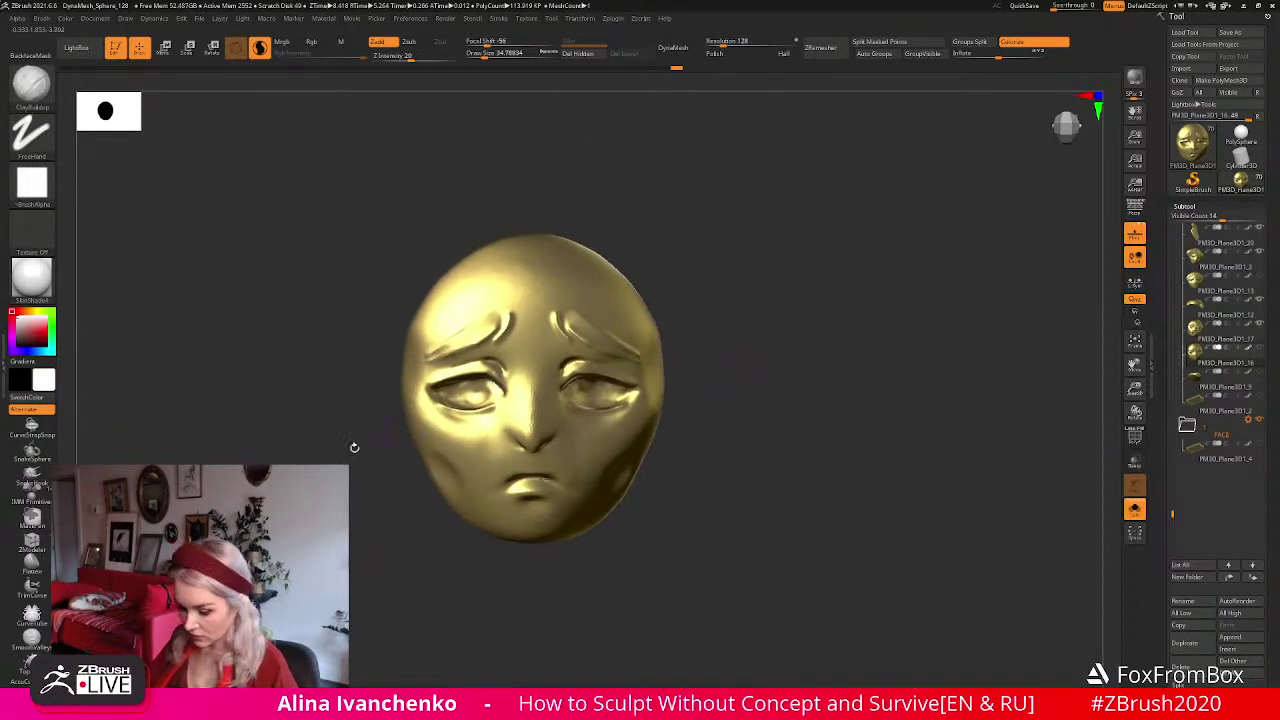
# Flatten the brow area with the Planar brush, working from the front and from below.
pyautogui.click(33, 567)
pyautogui.moveTo(651, 243)
pyautogui.mouseDown()
pyautogui.moveTo(490, 322)
pyautogui.moveTo(510, 300)
pyautogui.mouseUp()
pyautogui.moveTo(714, 318)
pyautogui.mouseDown()
pyautogui.moveTo(678, 332)
pyautogui.moveTo(718, 300)
pyautogui.moveTo(731, 323)
pyautogui.moveTo(757, 317)
pyautogui.moveTo(711, 326)
pyautogui.moveTo(711, 311)
pyautogui.moveTo(700, 326)
pyautogui.moveTo(651, 306)
pyautogui.mouseUp()
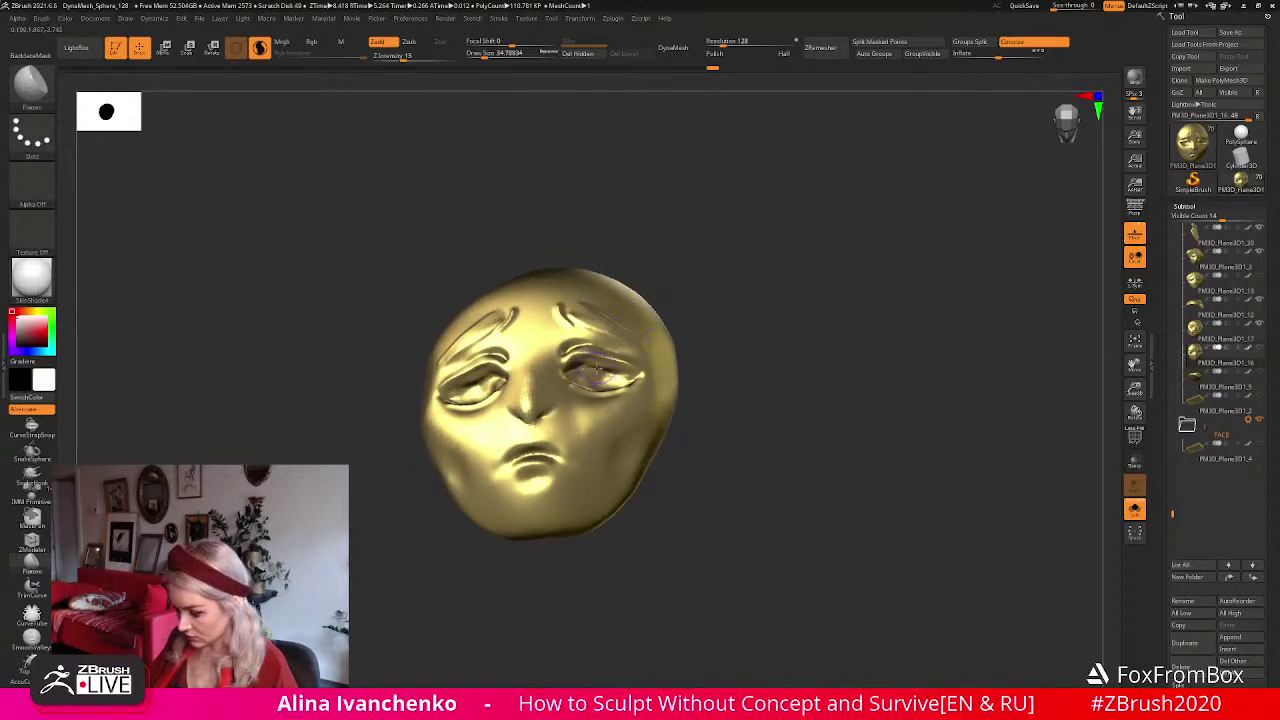
# Build up the eye and cheek forms with ClayBuildup and smooth the cheek.
pyautogui.press('b')
pyautogui.press('c')
pyautogui.press('b')
pyautogui.moveTo(580, 363); pyautogui.dragTo(632, 380)
pyautogui.moveTo(721, 310); pyautogui.dragTo(715, 339)
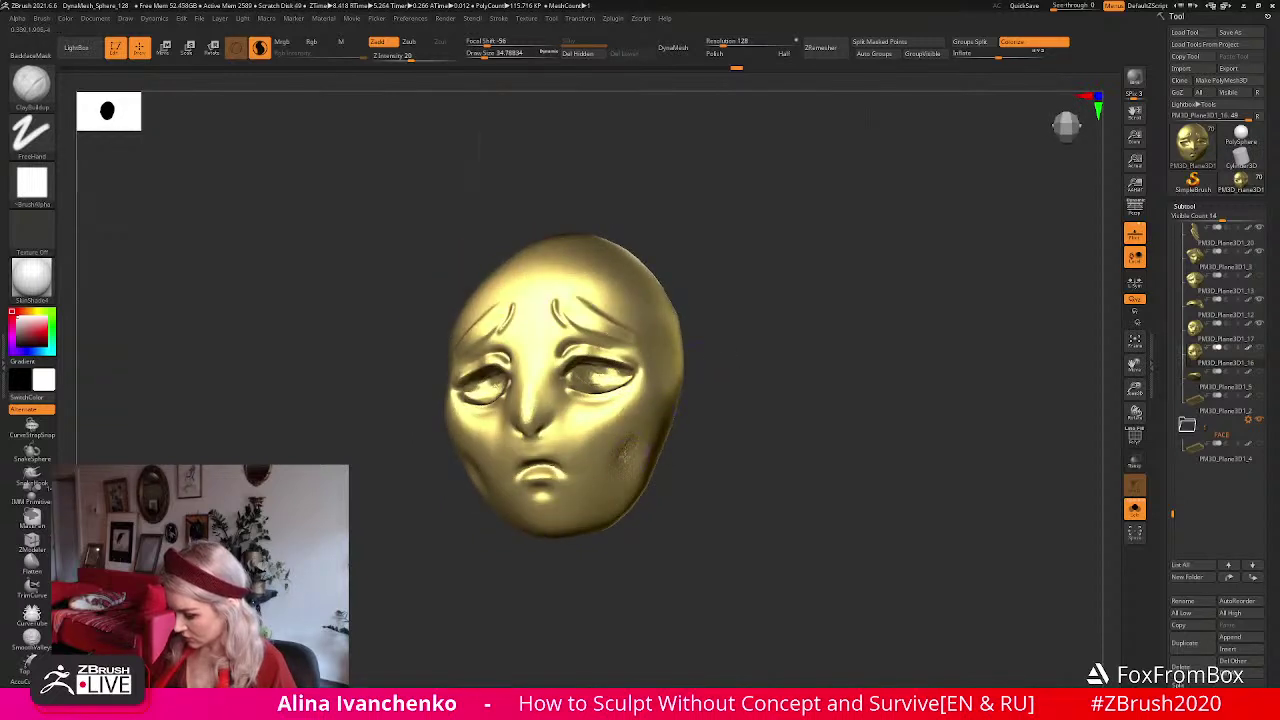
pyautogui.keyDown('shift'); pyautogui.moveTo(615, 488); pyautogui.dragTo(630, 445); pyautogui.keyUp('shift')
# Adjust the face's side profile and mouth area with the Move brush at draw size about 51, and smooth around the nose.
pyautogui.moveTo(606, 518)
pyautogui.mouseDown()
pyautogui.moveTo(591, 563)
pyautogui.moveTo(694, 457)
pyautogui.mouseUp()
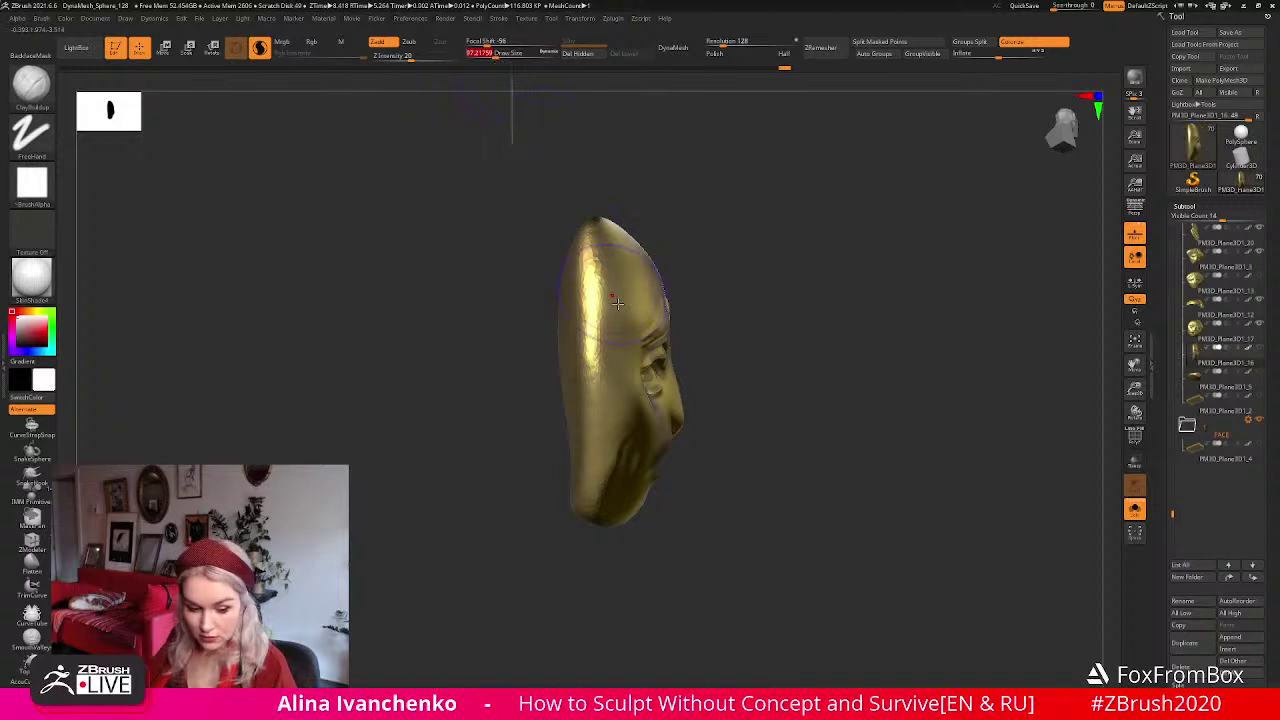
pyautogui.moveTo(686, 434)
pyautogui.mouseDown()
pyautogui.moveTo(700, 466)
pyautogui.moveTo(690, 458)
pyautogui.moveTo(837, 449)
pyautogui.moveTo(780, 452)
pyautogui.moveTo(750, 511)
pyautogui.moveTo(763, 446)
pyautogui.mouseUp()
pyautogui.keyDown('ctrl'); pyautogui.click(705, 454); pyautogui.keyUp('ctrl')
pyautogui.keyDown('ctrl'); pyautogui.click(750, 509); pyautogui.keyUp('ctrl')
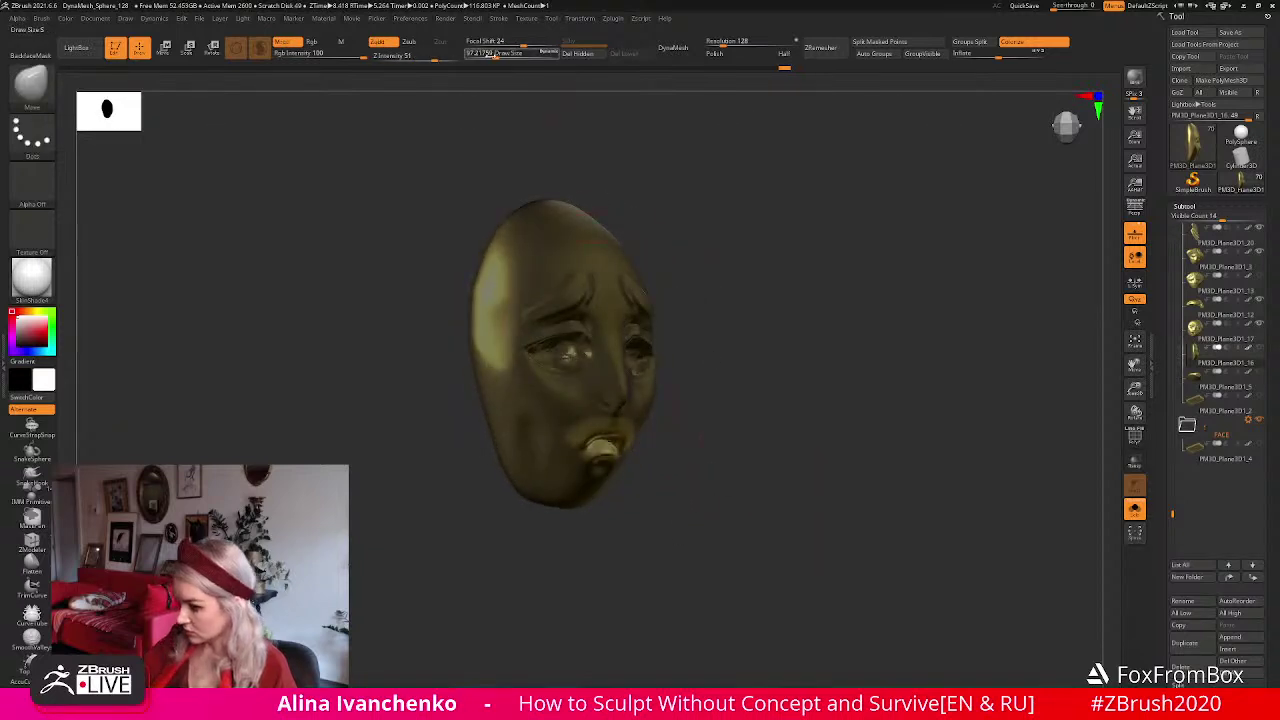
pyautogui.moveTo(688, 380); pyautogui.dragTo(711, 400)
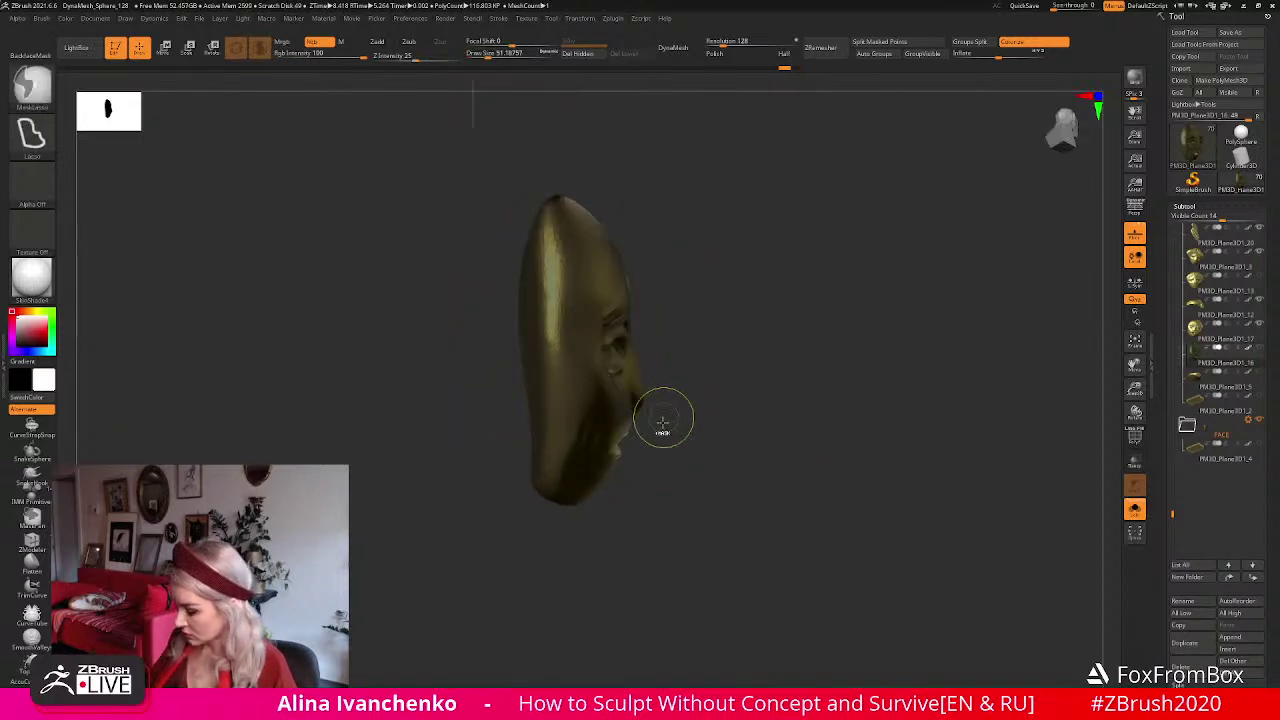
pyautogui.keyDown('ctrl'); pyautogui.moveTo(655, 367); pyautogui.dragTo(609, 441); pyautogui.keyUp('ctrl')
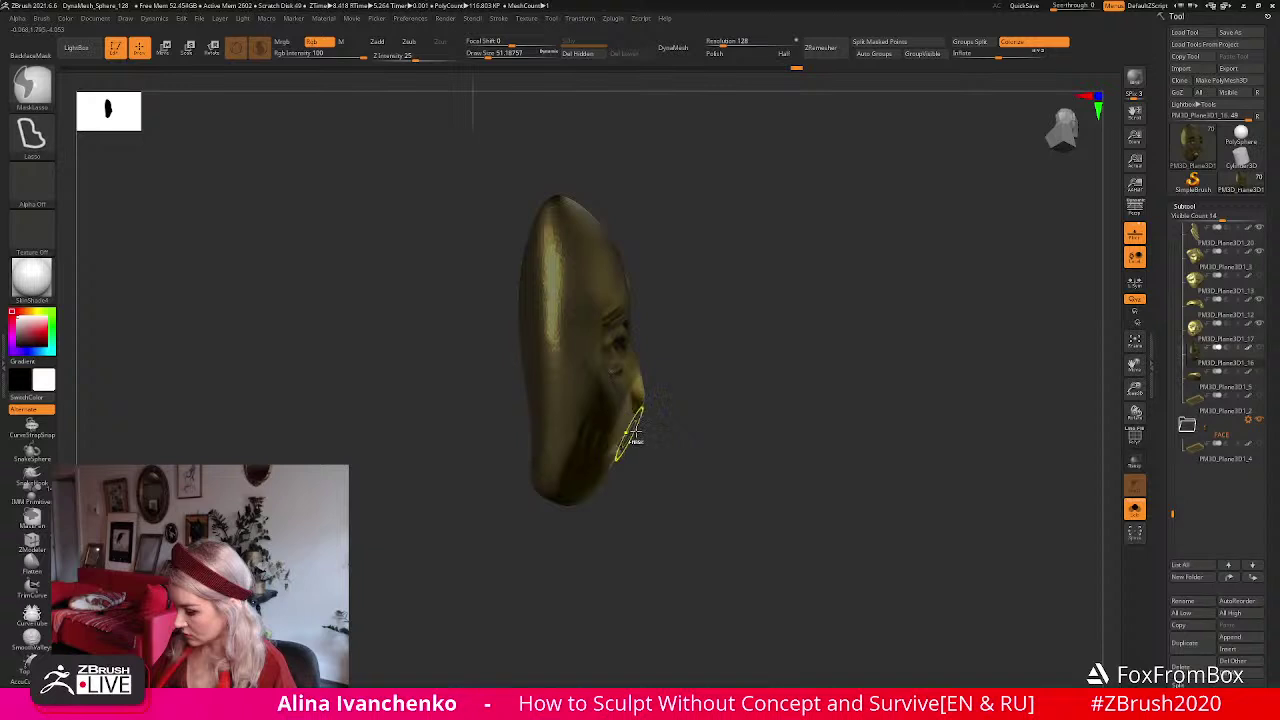
pyautogui.moveTo(686, 429)
pyautogui.mouseDown()
pyautogui.moveTo(694, 371)
pyautogui.moveTo(622, 443)
pyautogui.moveTo(631, 523)
pyautogui.moveTo(646, 526)
pyautogui.moveTo(673, 429)
pyautogui.moveTo(566, 540)
pyautogui.mouseUp()
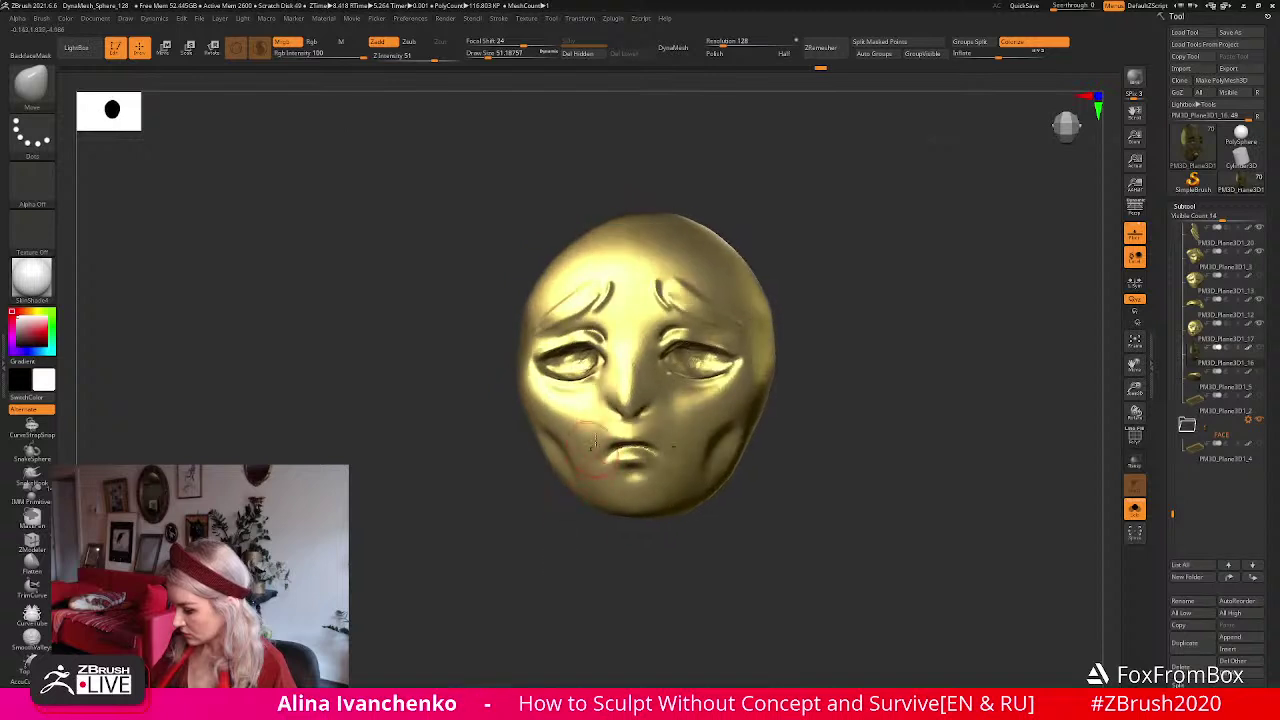
pyautogui.press('shift')
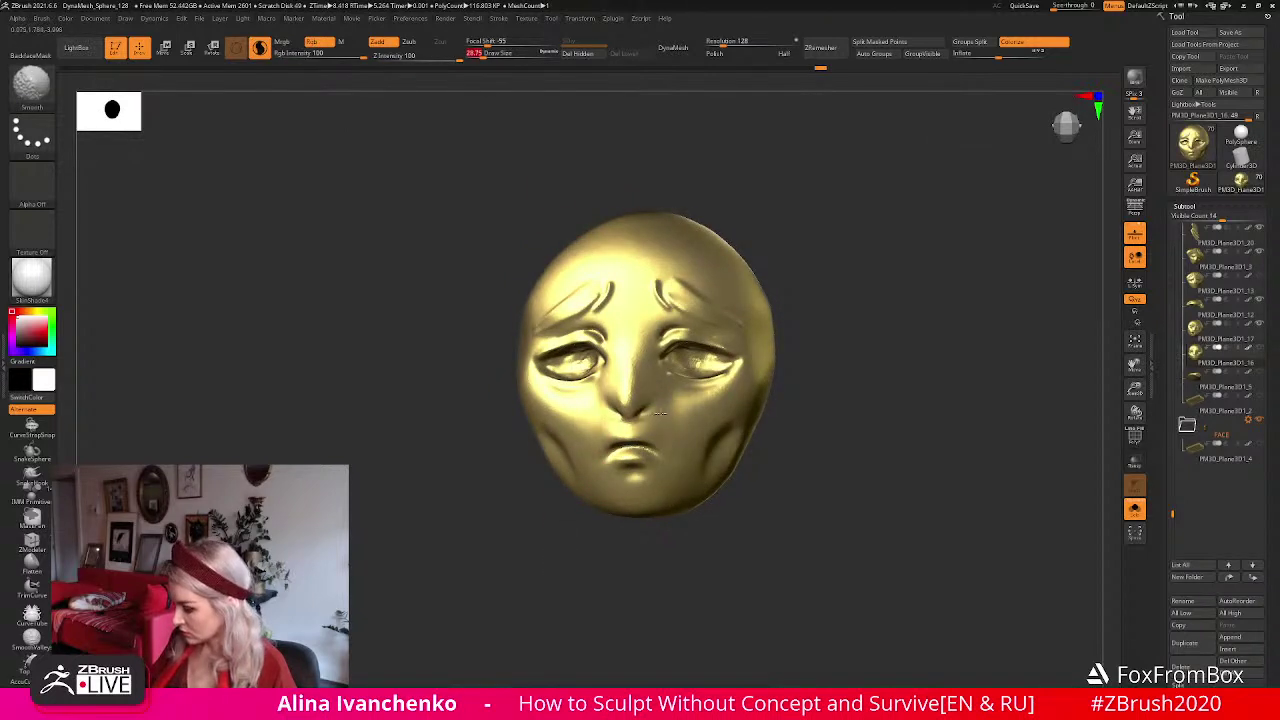
pyautogui.moveTo(797, 426)
pyautogui.mouseDown()
pyautogui.moveTo(803, 443)
pyautogui.moveTo(777, 423)
pyautogui.mouseUp()
# Turn off Solo and compare the gold face with the whole frame, ending on a closer view of the bottom rail.
pyautogui.moveTo(1134, 413); pyautogui.dragTo(1057, 266)
pyautogui.click(1134, 508)
pyautogui.keyDown('alt'); pyautogui.moveTo(834, 365); pyautogui.dragTo(764, 425); pyautogui.keyUp('alt')
pyautogui.moveTo(1133, 392); pyautogui.dragTo(1134, 404)
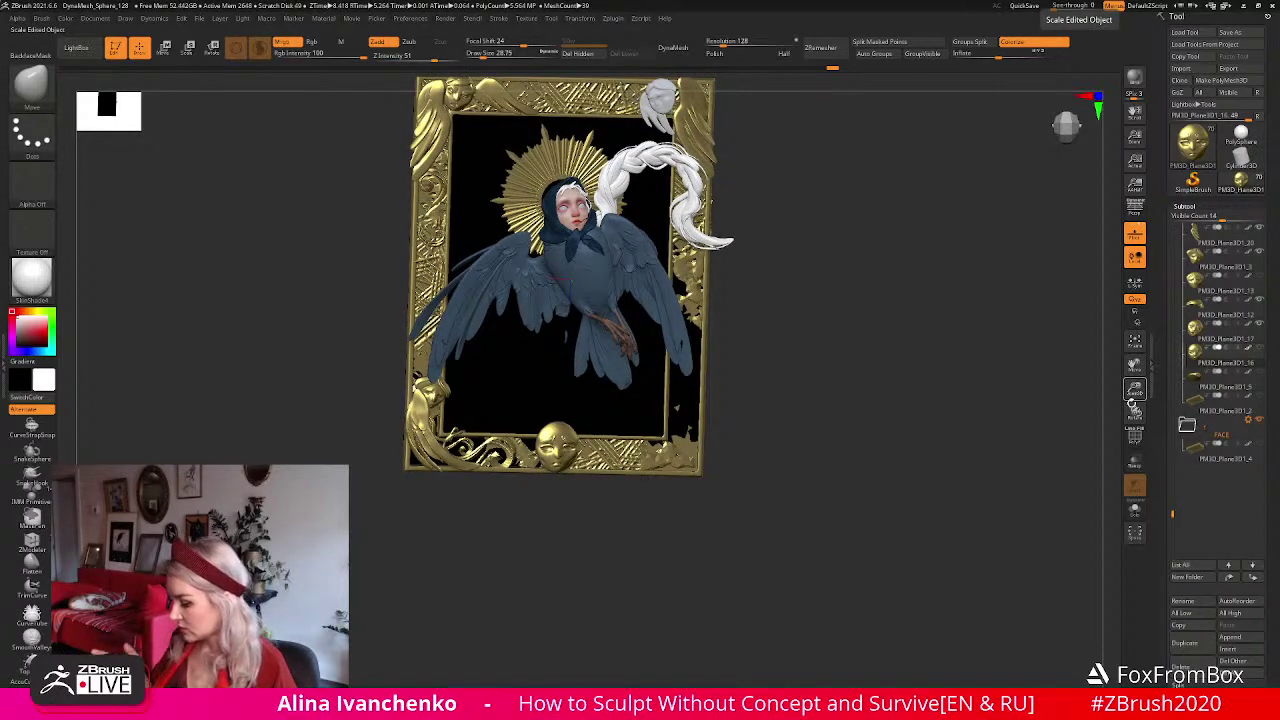
pyautogui.moveTo(743, 390); pyautogui.dragTo(740, 395)
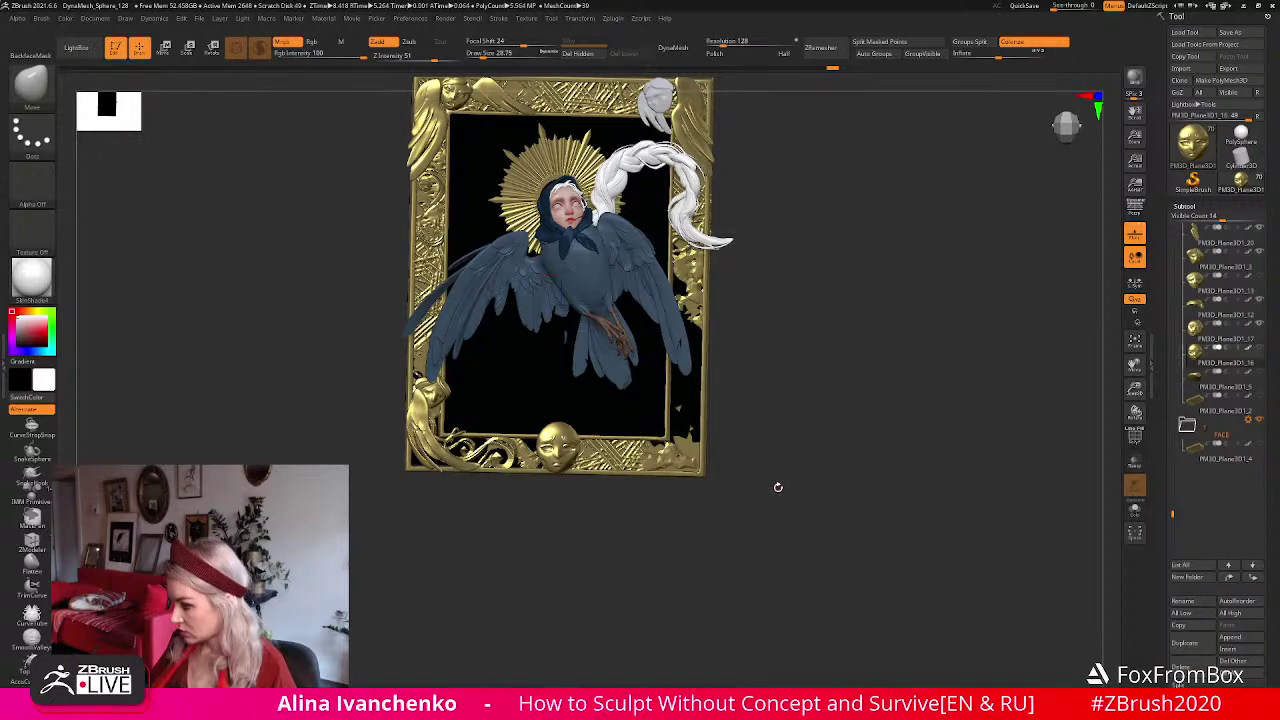
pyautogui.moveTo(1134, 388); pyautogui.dragTo(578, 491)
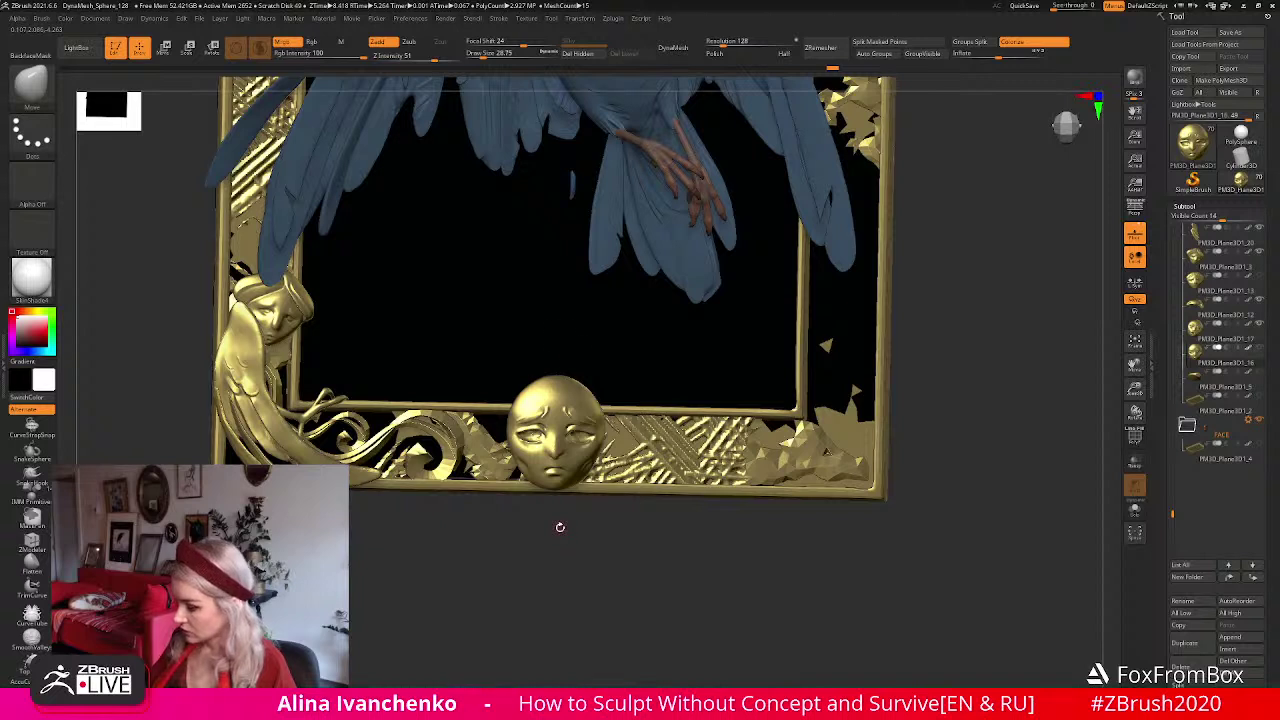
# Reshape the gold face's outline with the Move brush at draw sizes about 48 and 59, and smooth its brow area.
pyautogui.press('shift')
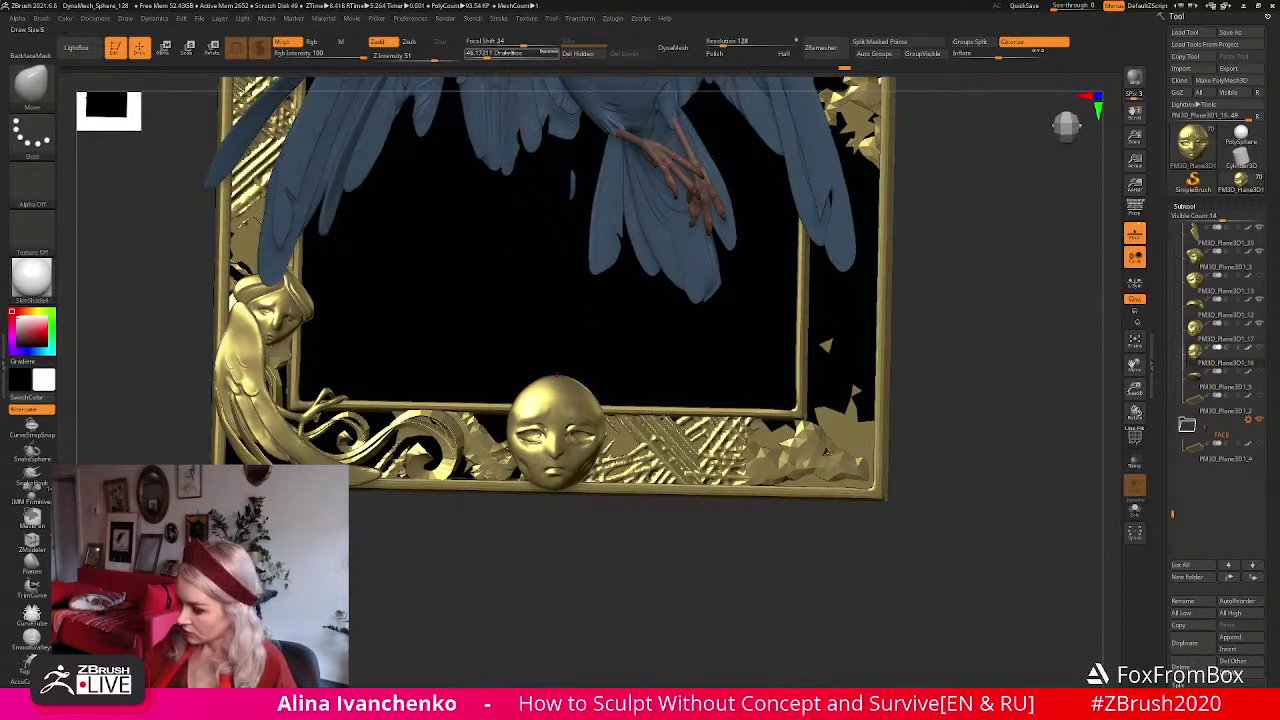
pyautogui.press('shift')
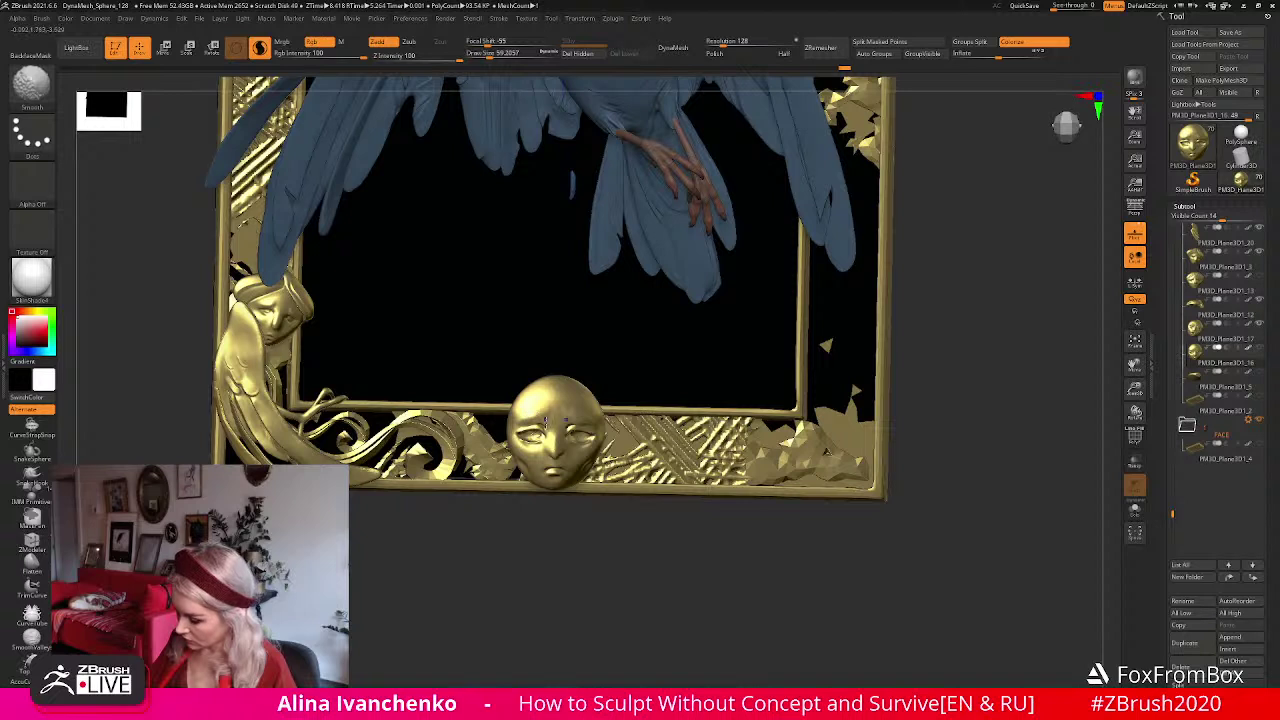
pyautogui.keyDown('shift'); pyautogui.moveTo(546, 509); pyautogui.dragTo(537, 428); pyautogui.keyUp('shift')
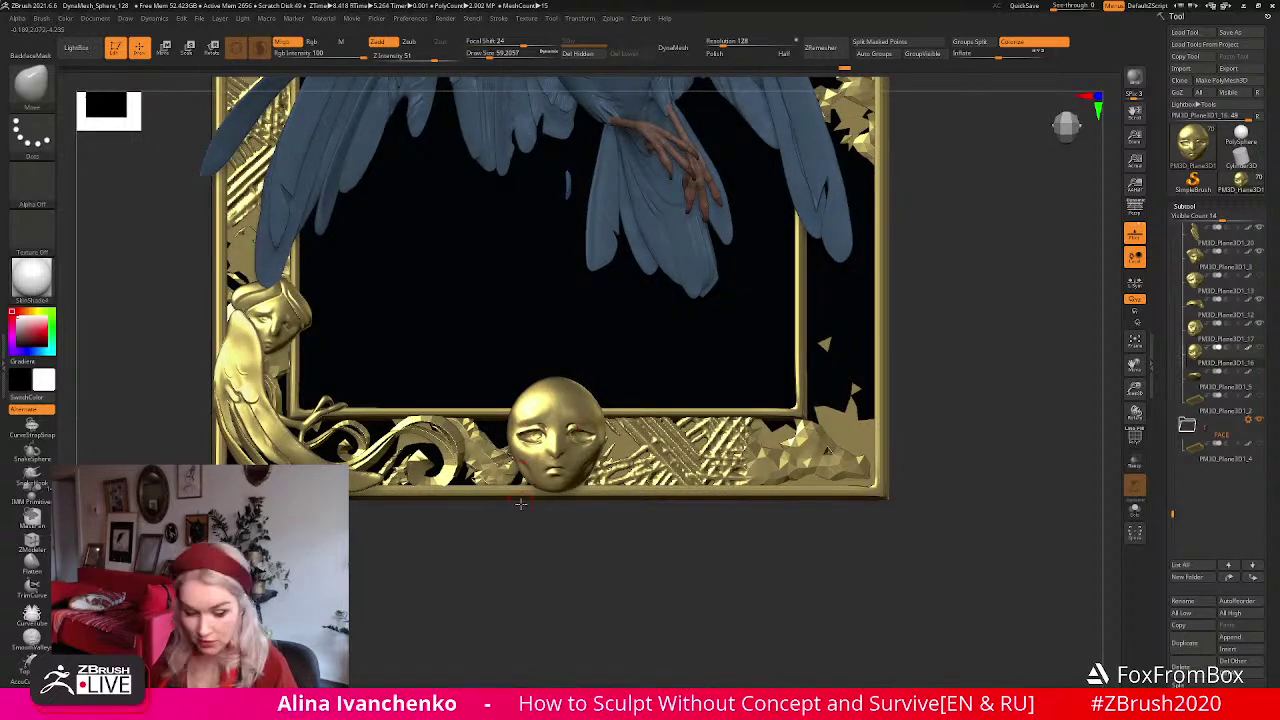
# Sharpen the gold face's eyelids and eyebrow lines with DamStandard at draw size about 33, smoothing in between.
pyautogui.press('b')
pyautogui.press('d')
pyautogui.press('s')
pyautogui.click(482, 53)
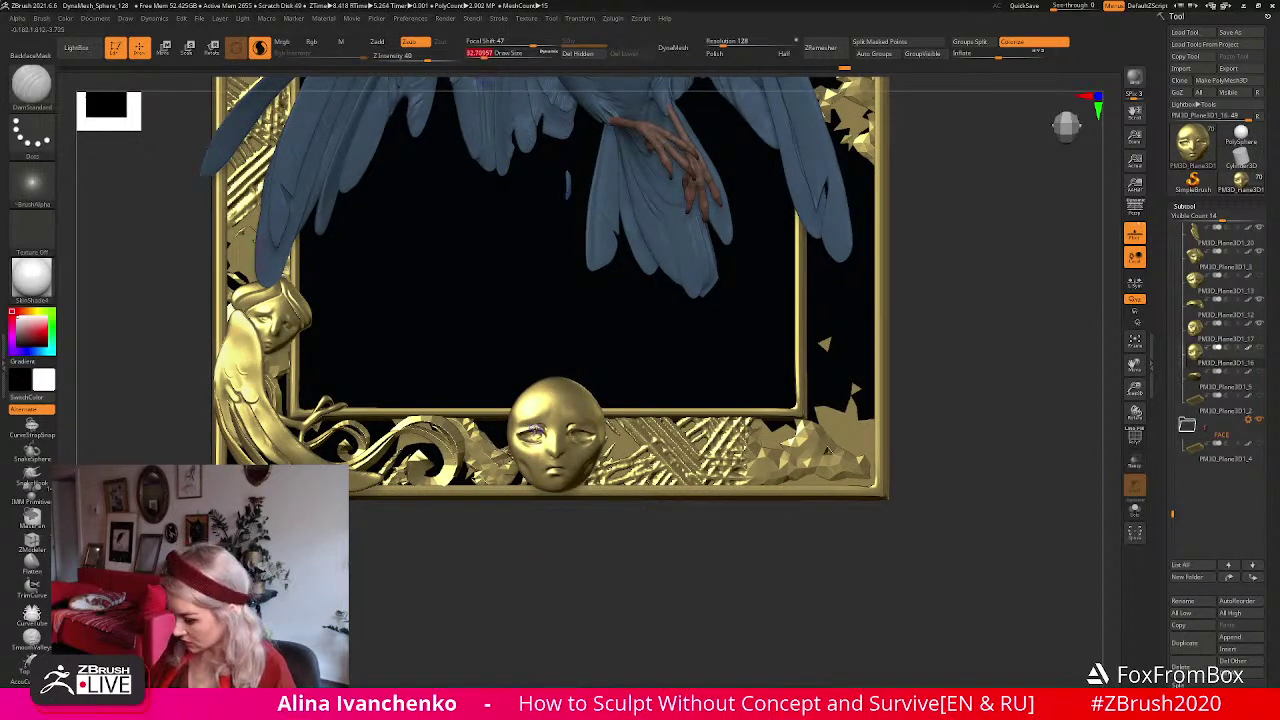
pyautogui.moveTo(516, 592); pyautogui.dragTo(537, 452)
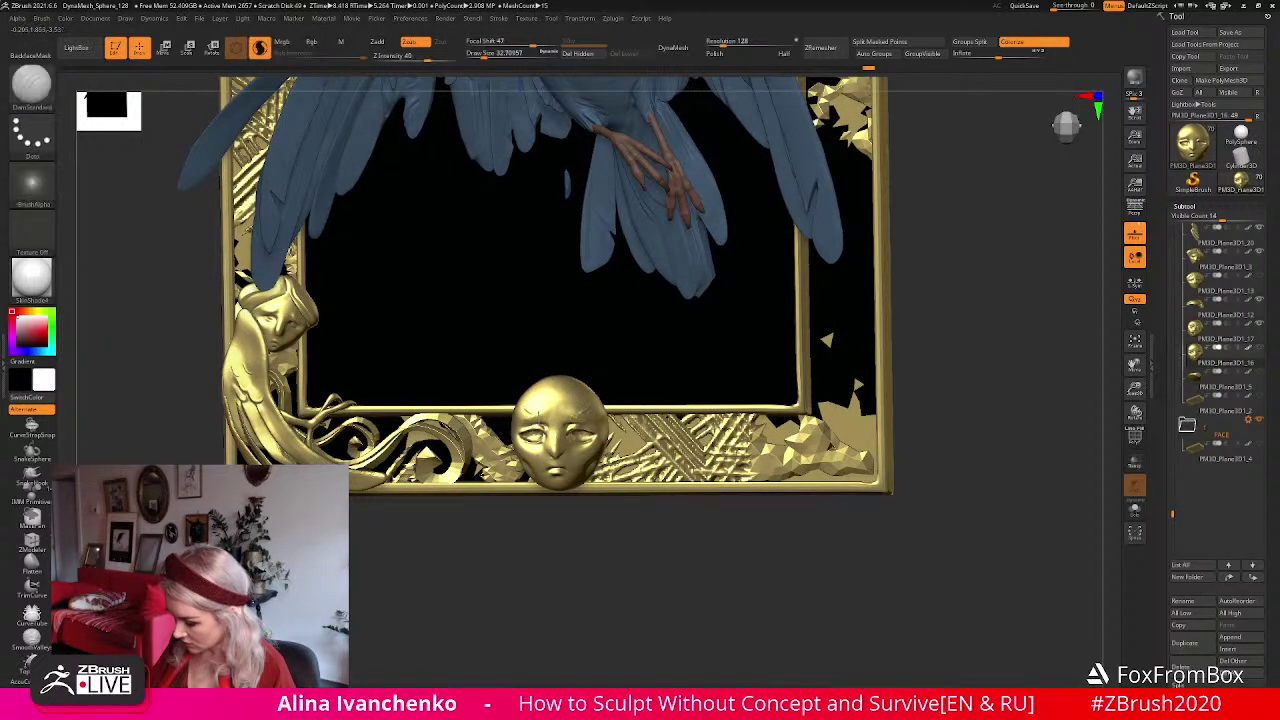
pyautogui.moveTo(514, 562)
pyautogui.mouseDown()
pyautogui.moveTo(523, 577)
pyautogui.moveTo(526, 523)
pyautogui.moveTo(514, 529)
pyautogui.moveTo(525, 520)
pyautogui.mouseUp()
pyautogui.press('ctrl')
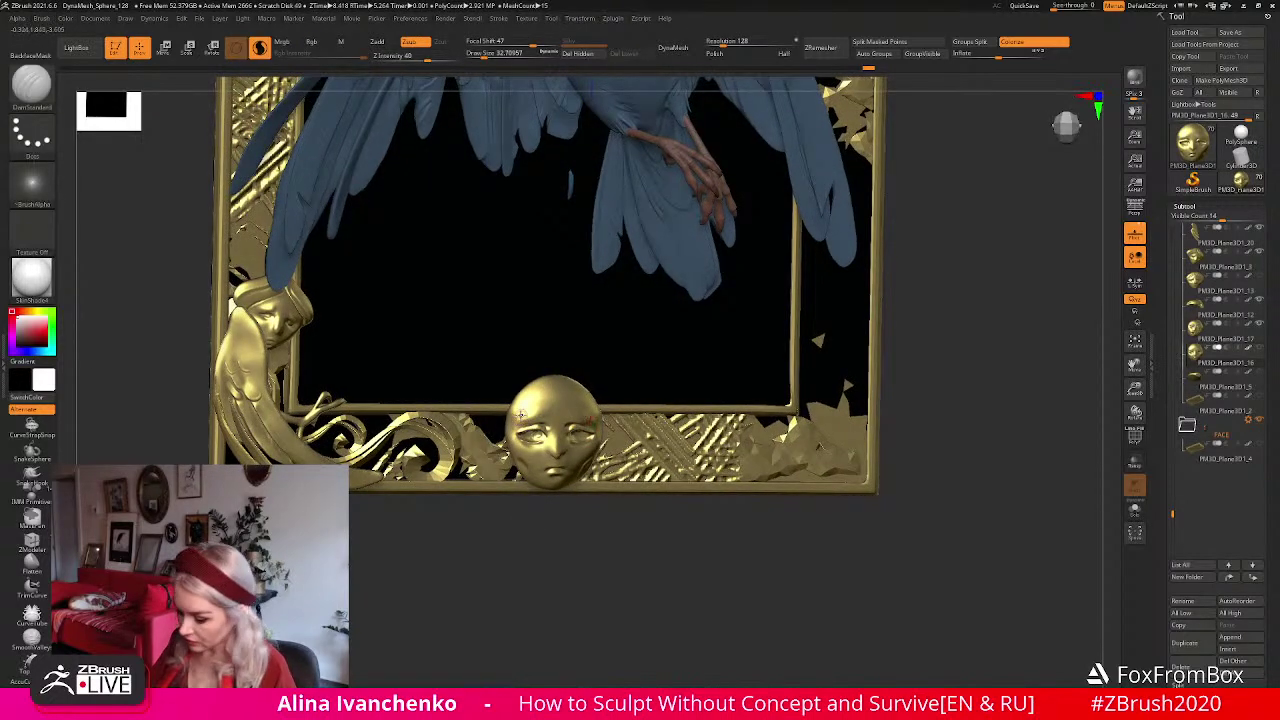
pyautogui.press('shift')
pyautogui.moveTo(523, 558); pyautogui.dragTo(540, 503)
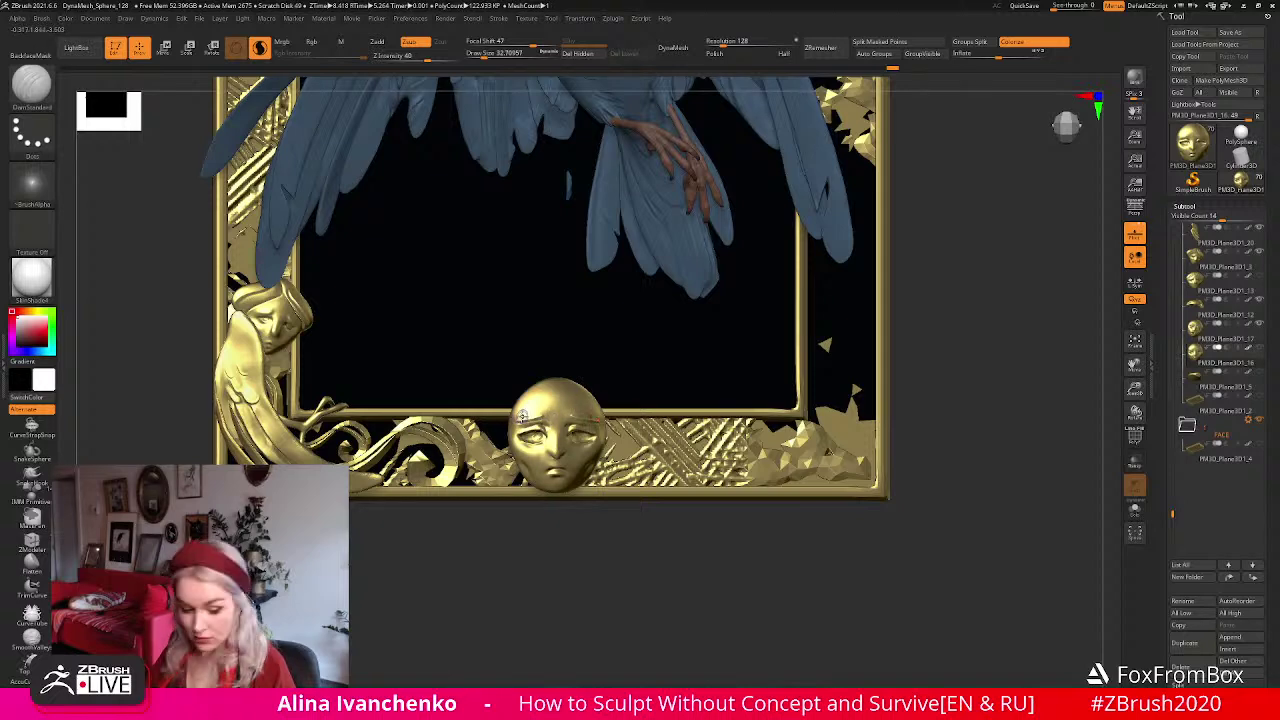
# Build up the gold face's eyebrows with ClayBuildup at draw size about 33 and smooth the brow and nose.
pyautogui.press('b')
pyautogui.press('c')
pyautogui.press('b')
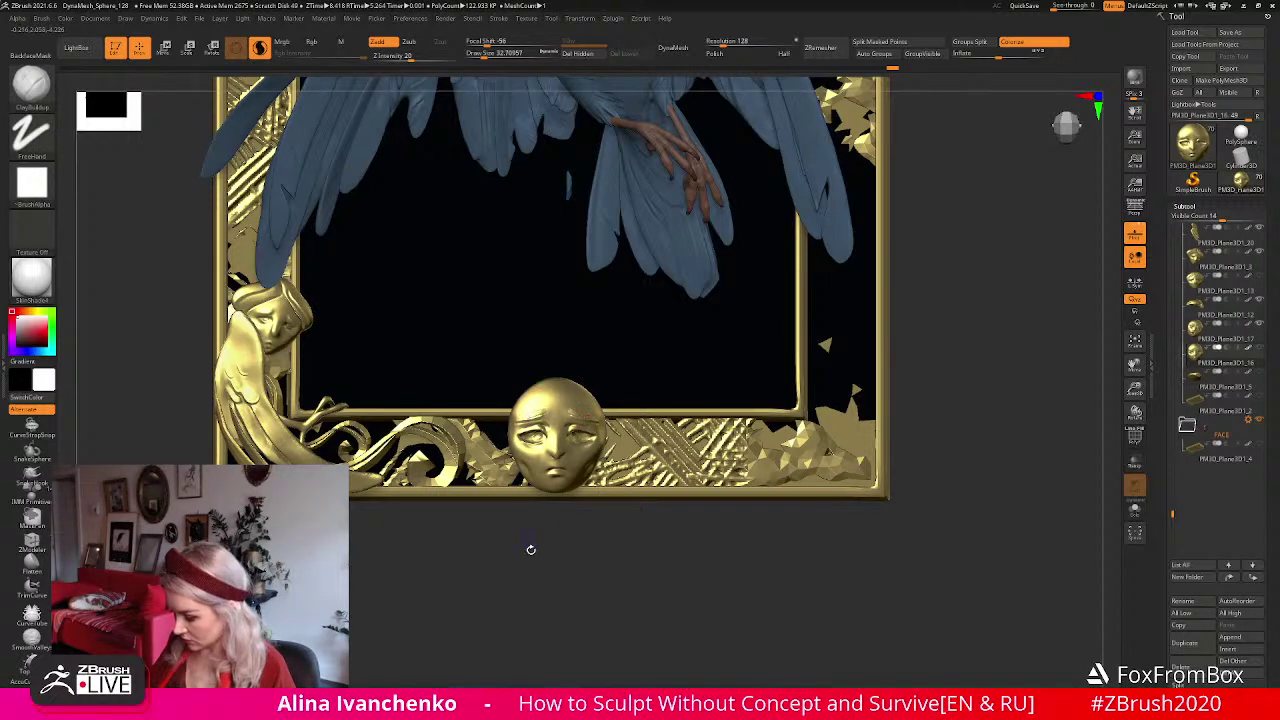
pyautogui.moveTo(529, 544); pyautogui.dragTo(541, 421)
pyautogui.press('shift')
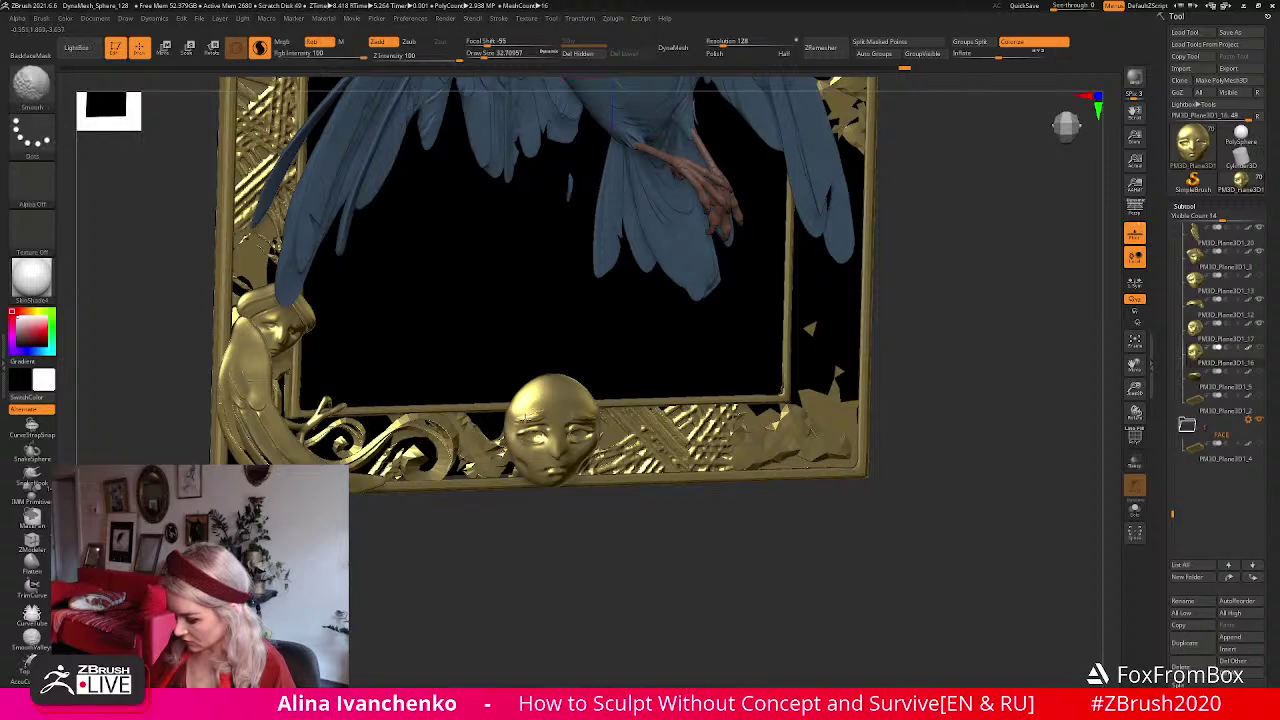
pyautogui.moveTo(548, 416); pyautogui.dragTo(557, 452)
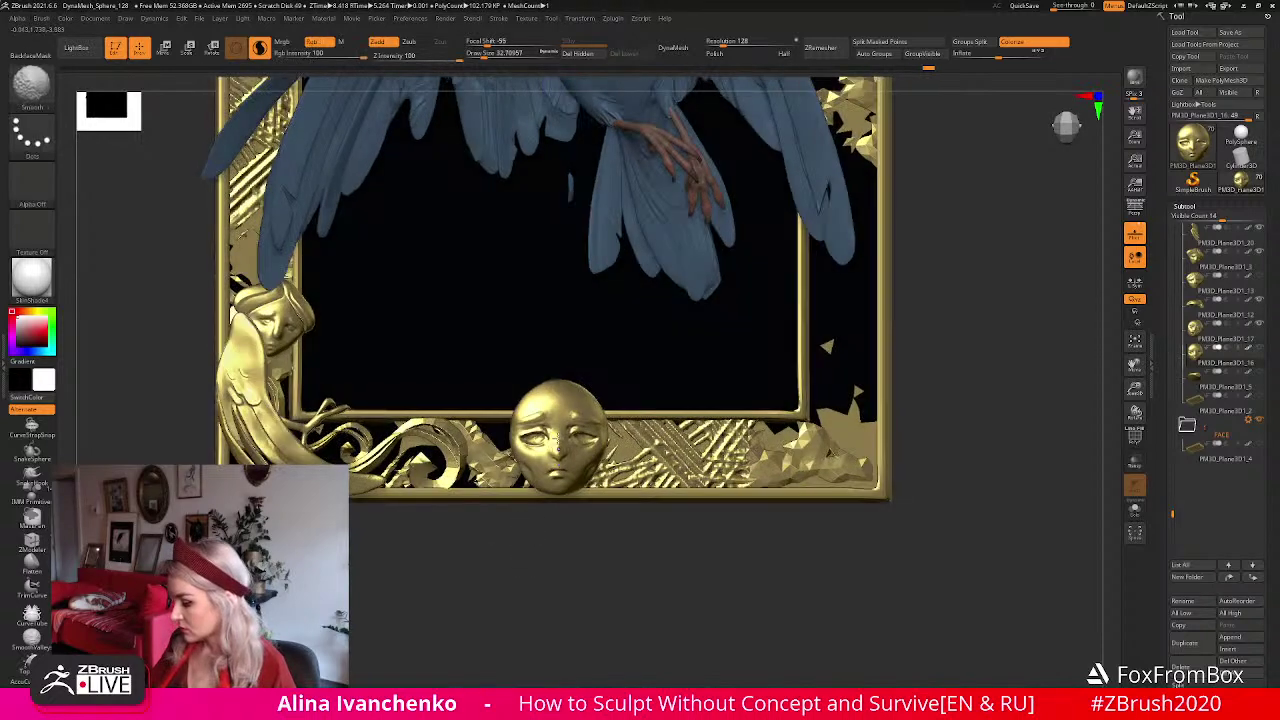
# Flatten the planes of the bottom rail's gold face with the Planar brush at draw sizes about 51 and 71, and return to ClayBuildup.
pyautogui.moveTo(537, 543)
pyautogui.mouseDown()
pyautogui.moveTo(520, 580)
pyautogui.moveTo(537, 524)
pyautogui.mouseUp()
pyautogui.press('shift')
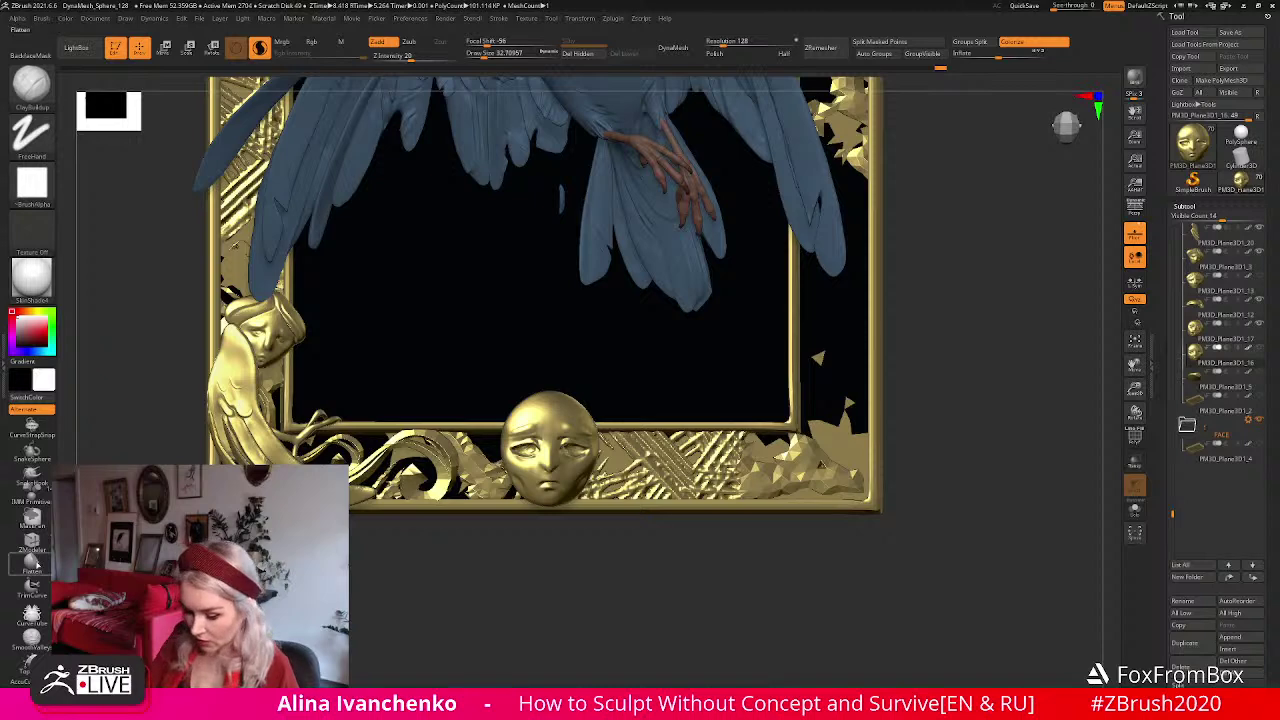
pyautogui.press('shift')
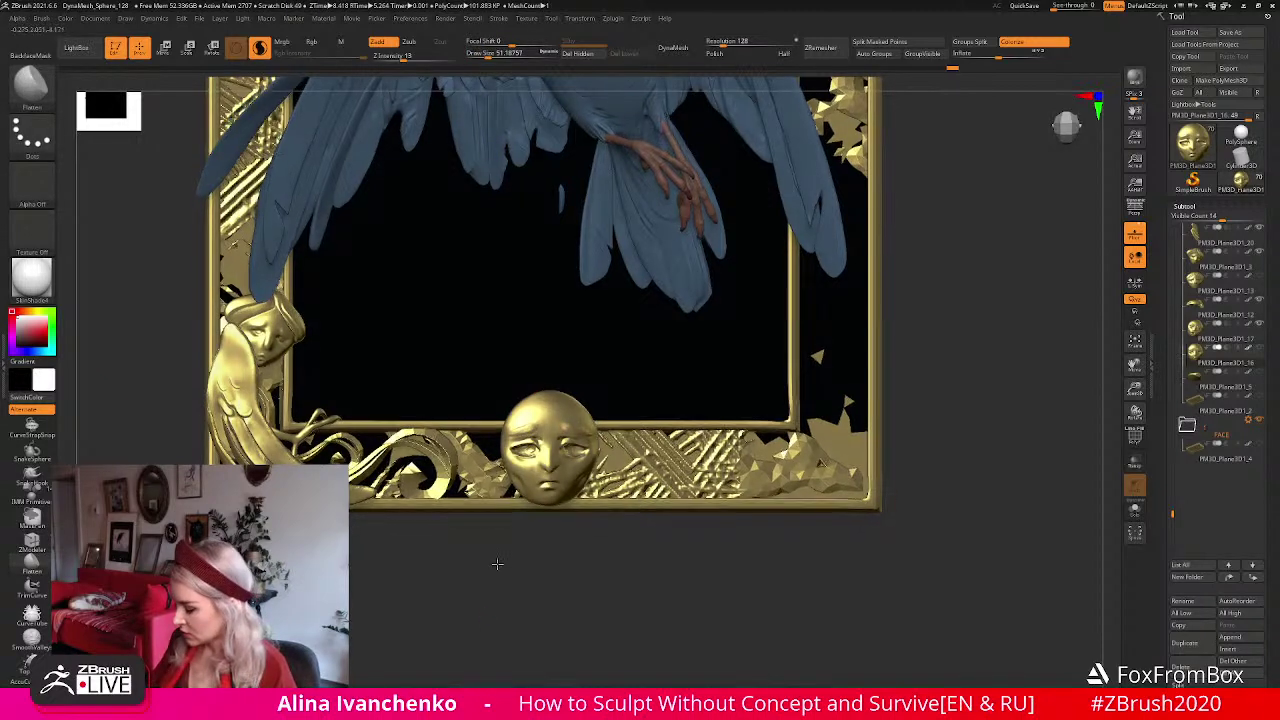
pyautogui.press('shift')
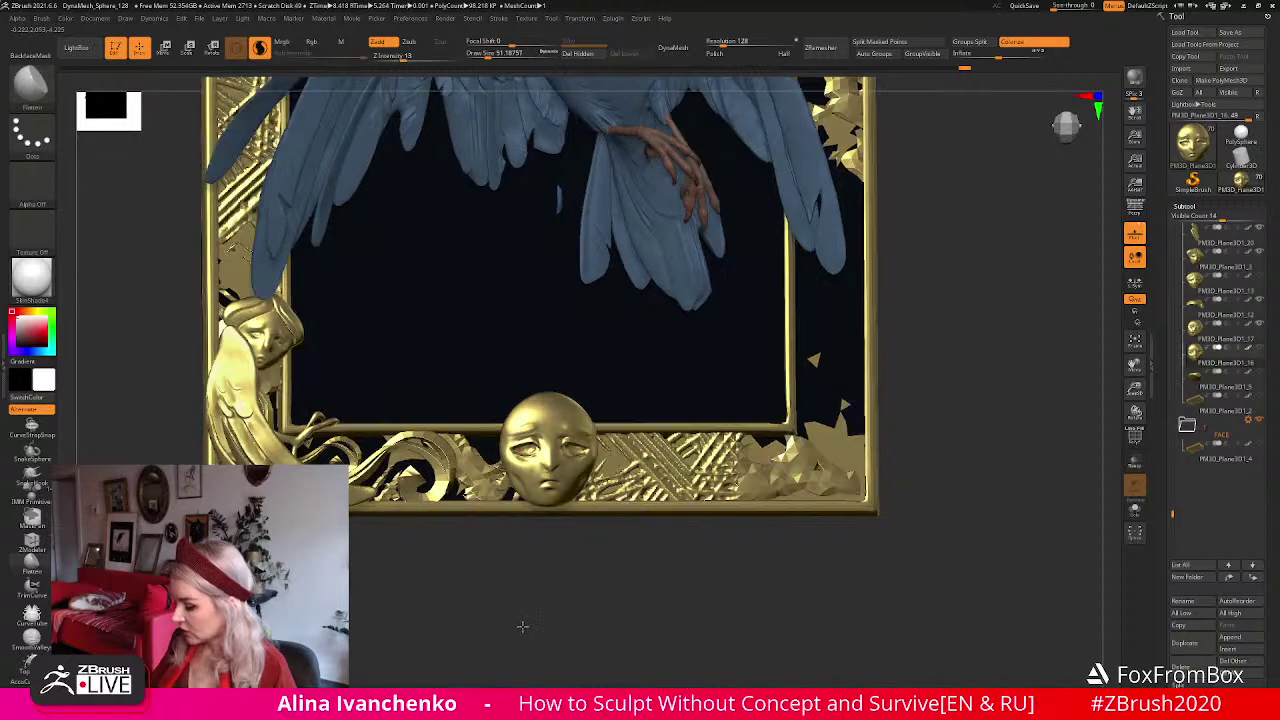
pyautogui.moveTo(507, 589)
pyautogui.mouseDown()
pyautogui.moveTo(502, 562)
pyautogui.moveTo(567, 472)
pyautogui.mouseUp()
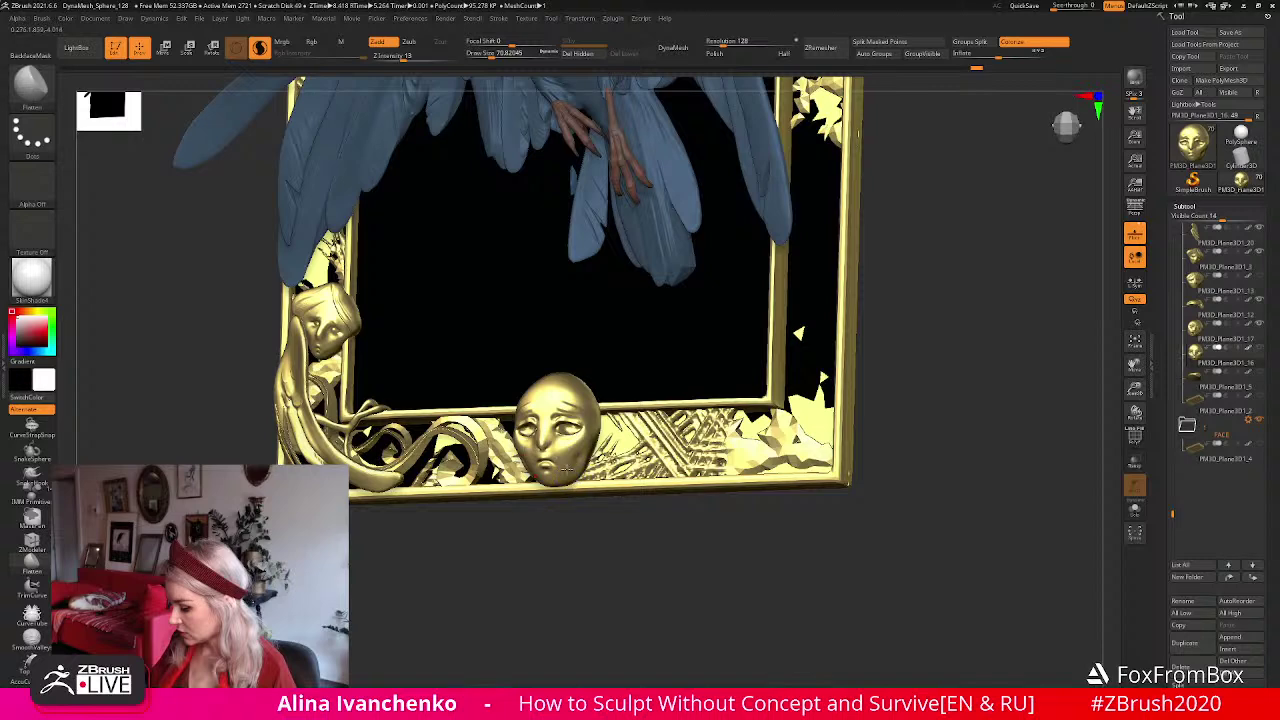
pyautogui.moveTo(556, 524)
pyautogui.mouseDown()
pyautogui.moveTo(569, 537)
pyautogui.moveTo(560, 500)
pyautogui.mouseUp()
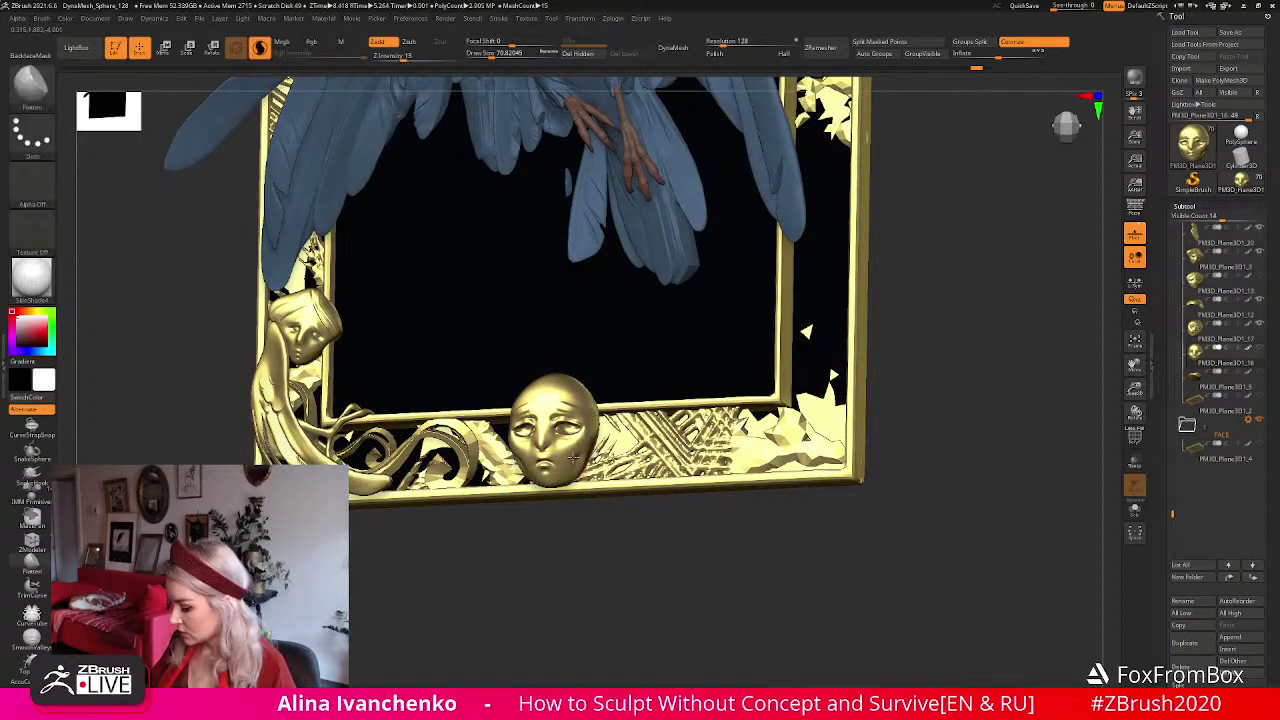
pyautogui.hotkey('ctrl', 'shift')
pyautogui.moveTo(562, 529)
pyautogui.mouseDown()
pyautogui.moveTo(568, 466)
pyautogui.moveTo(527, 465)
pyautogui.moveTo(562, 478)
pyautogui.mouseUp()
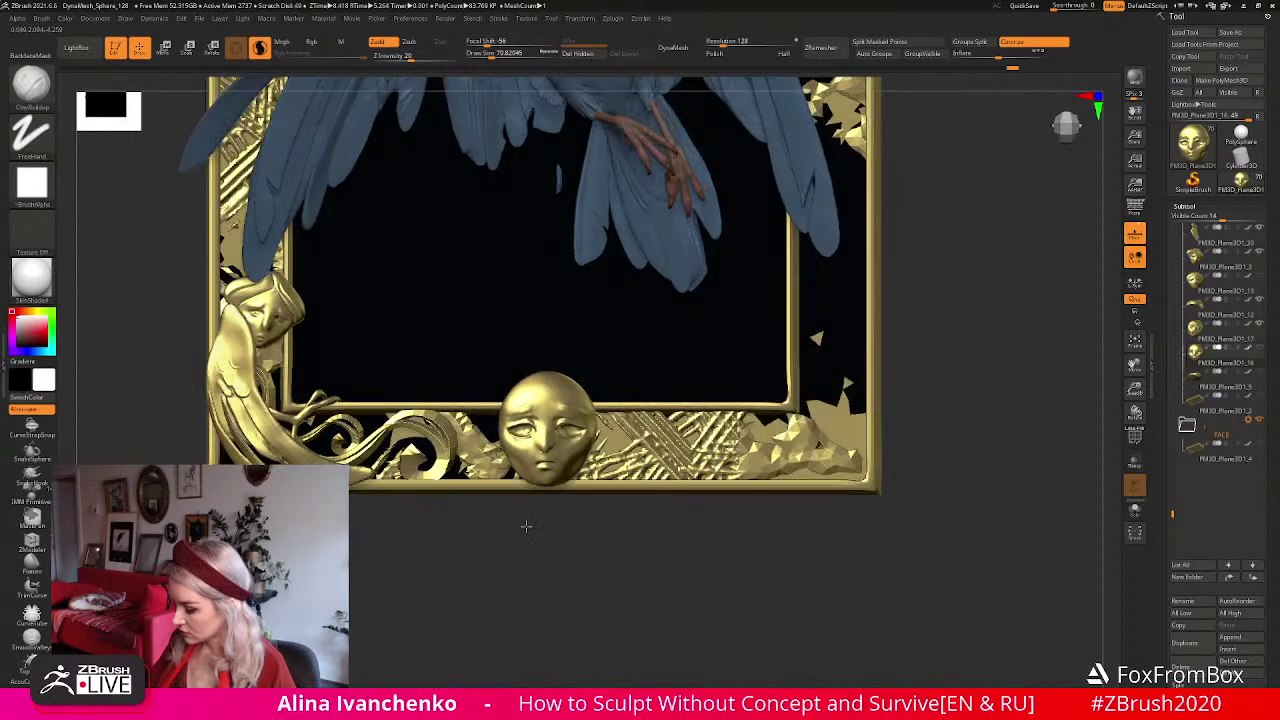
pyautogui.press('ctrl')
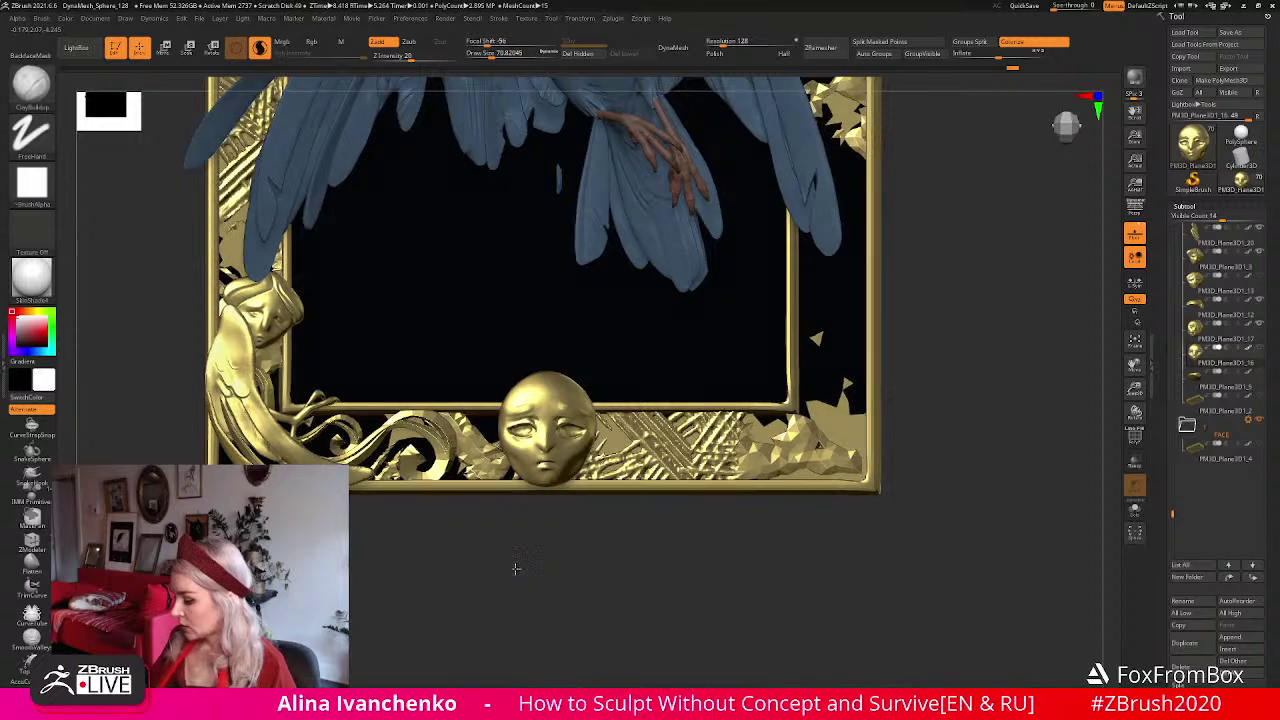
# Duplicate the gold face at the middle of the frame's bottom rail.
pyautogui.moveTo(514, 570)
pyautogui.keyDown('alt'); pyautogui.mouseDown()
pyautogui.moveTo(737, 398)
pyautogui.moveTo(719, 409)
pyautogui.mouseUp(); pyautogui.keyUp('alt')
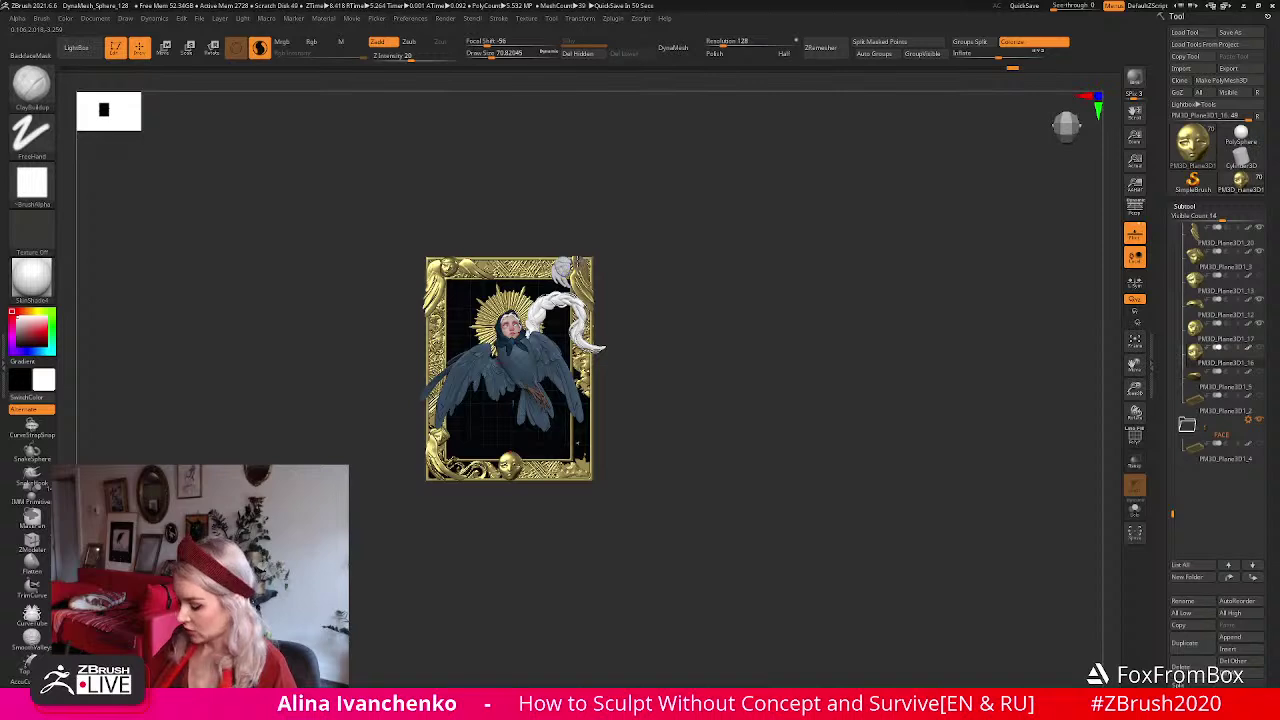
pyautogui.moveTo(615, 502)
pyautogui.mouseDown()
pyautogui.moveTo(625, 520)
pyautogui.moveTo(623, 508)
pyautogui.mouseUp()
pyautogui.moveTo(1135, 389); pyautogui.dragTo(1114, 449)
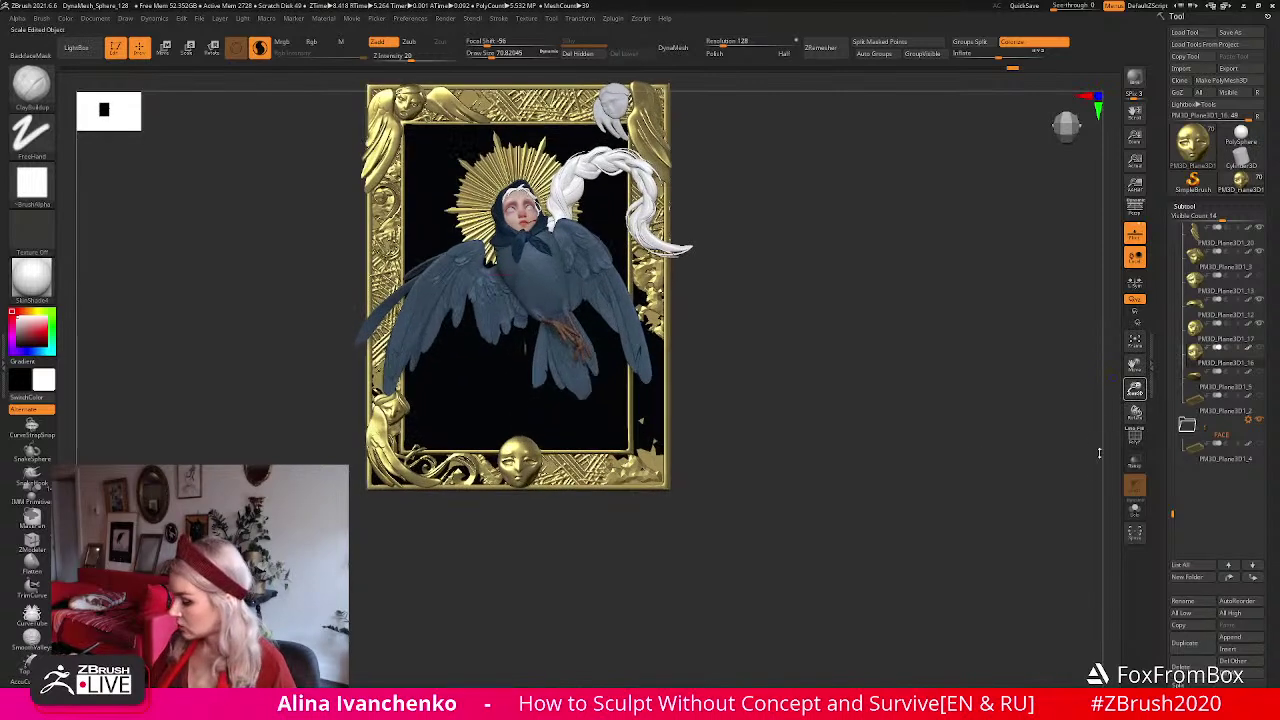
pyautogui.moveTo(578, 560); pyautogui.dragTo(594, 560)
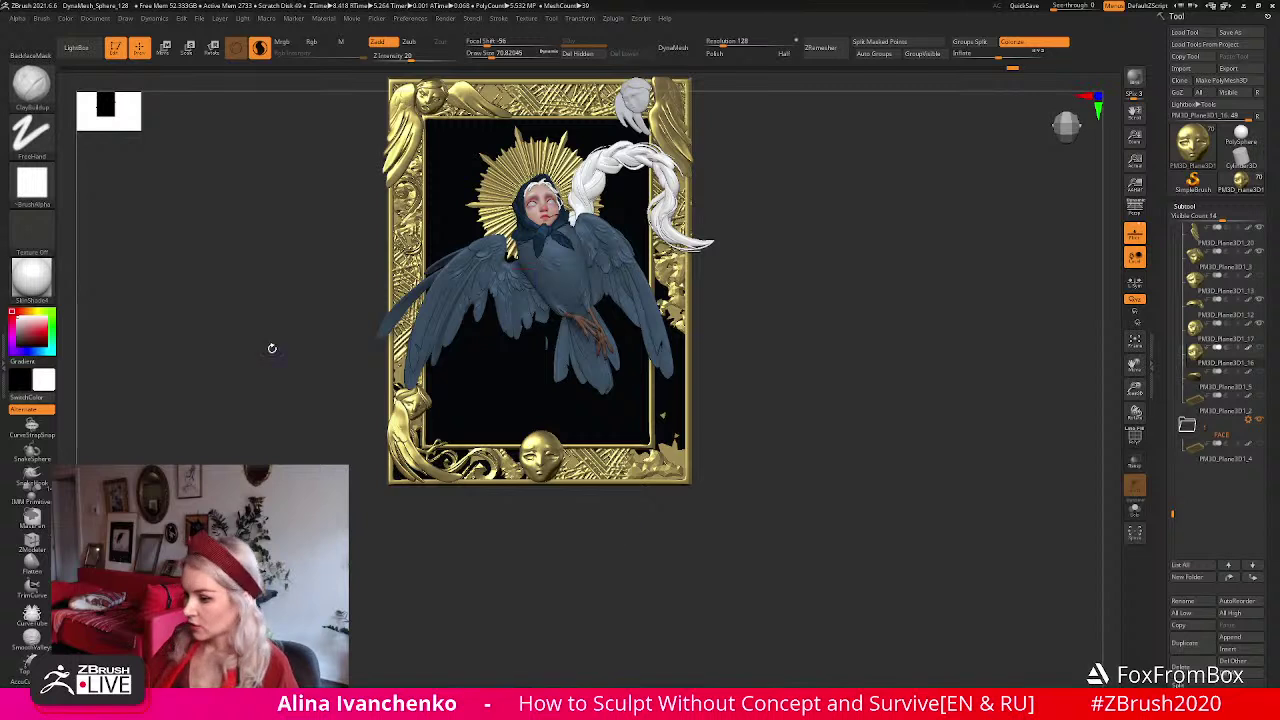
pyautogui.press('w')
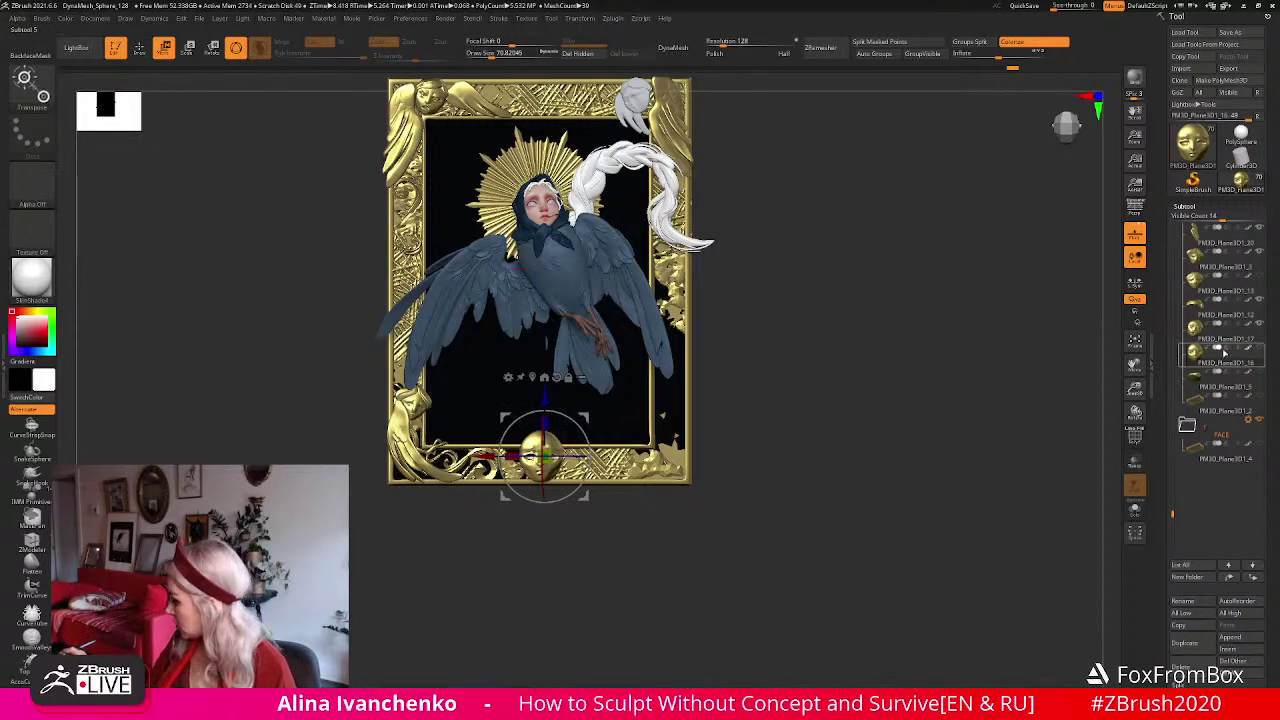
pyautogui.click(1200, 645)
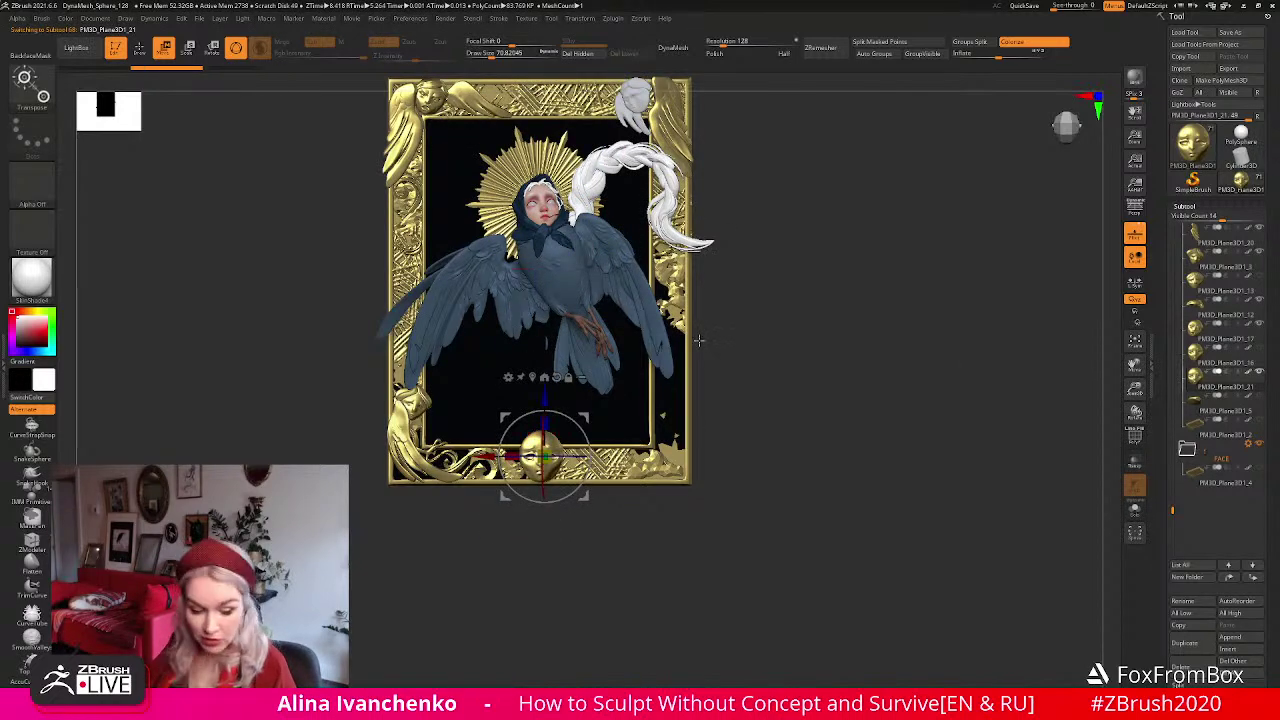
# Move the face copy to the frame's upper-right corner and rotate it to sit beside the gold wing.
pyautogui.moveTo(504, 495); pyautogui.dragTo(580, 173)
pyautogui.keyDown('alt'); pyautogui.moveTo(736, 185); pyautogui.dragTo(694, 439); pyautogui.keyUp('alt')
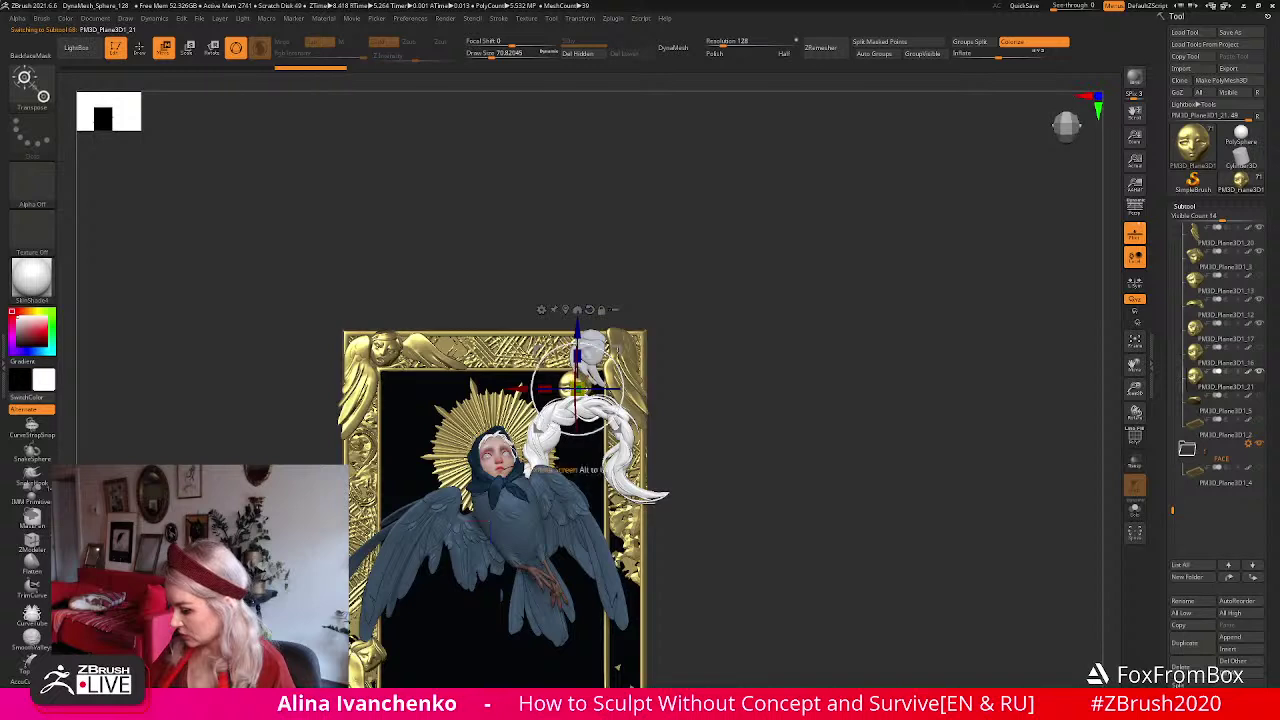
pyautogui.moveTo(585, 372); pyautogui.dragTo(657, 326)
pyautogui.click(1222, 458)
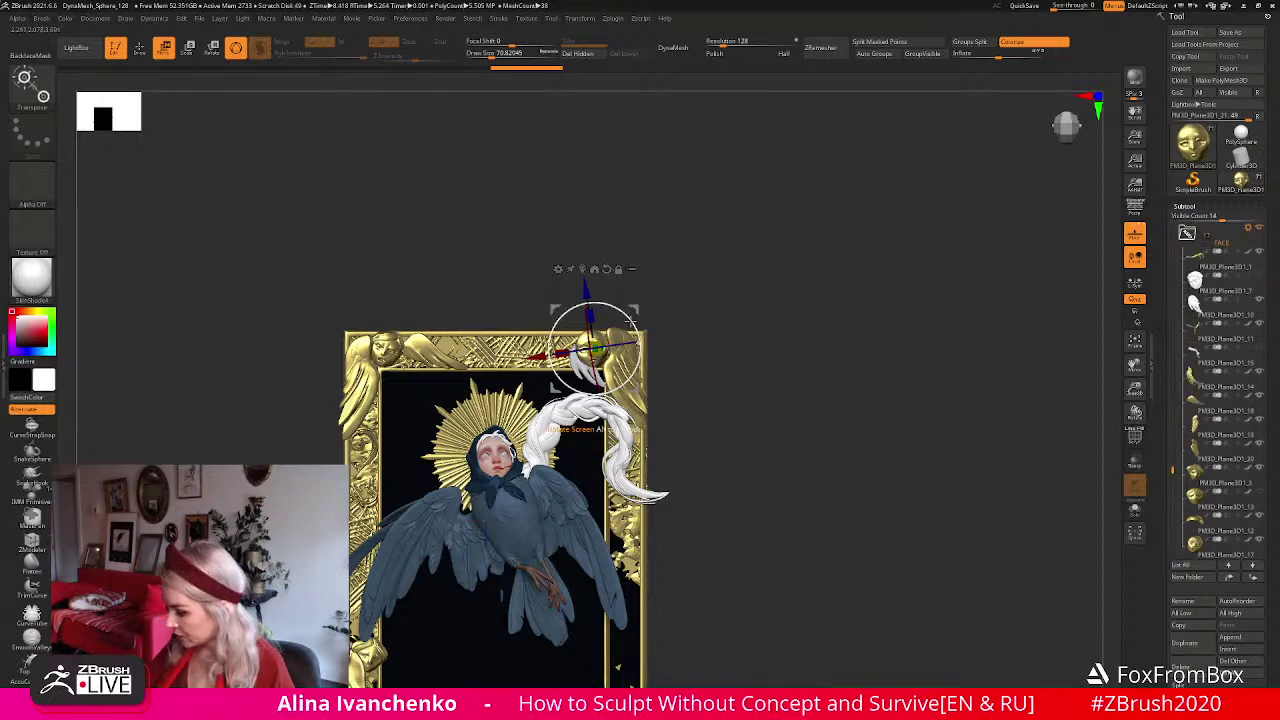
pyautogui.moveTo(1135, 388); pyautogui.dragTo(1133, 434)
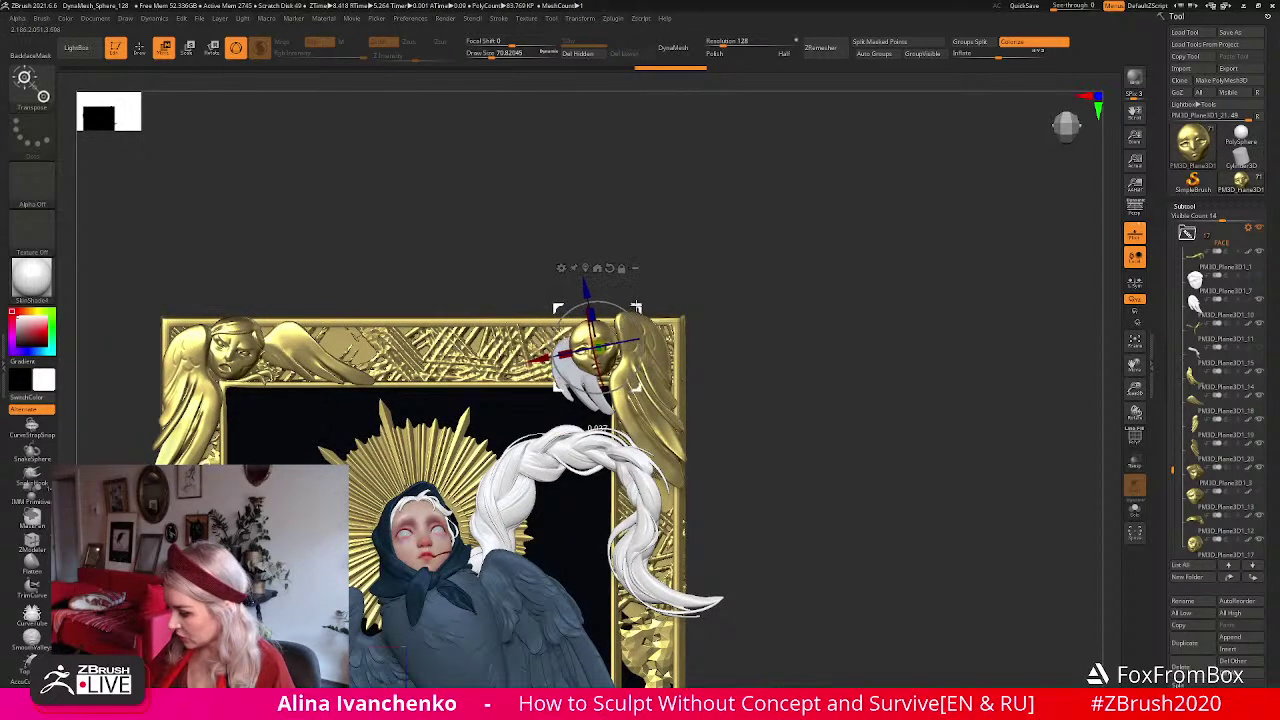
pyautogui.moveTo(730, 312); pyautogui.dragTo(723, 320)
# Fine-tune the rotation of the face copy so it fits against the upper-right wing.
pyautogui.press('q')
pyautogui.moveTo(708, 310); pyautogui.dragTo(669, 239)
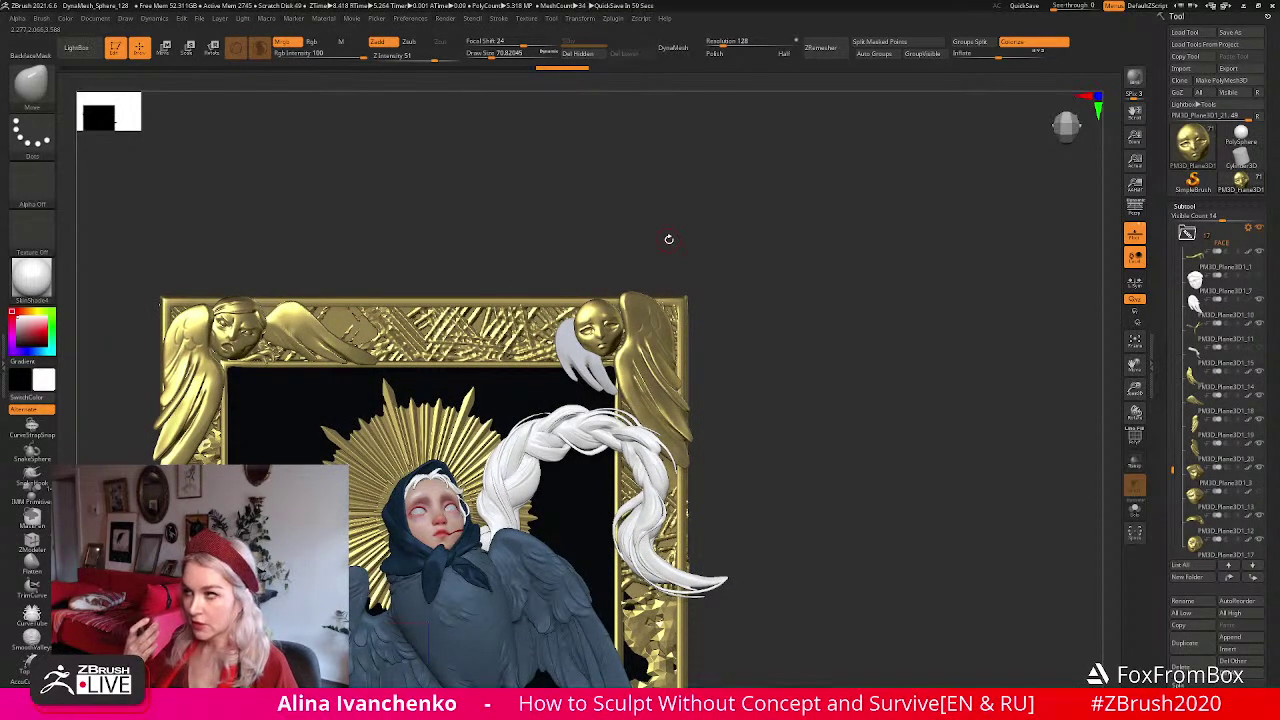
pyautogui.moveTo(745, 268)
pyautogui.mouseDown()
pyautogui.moveTo(737, 277)
pyautogui.moveTo(736, 266)
pyautogui.mouseUp()
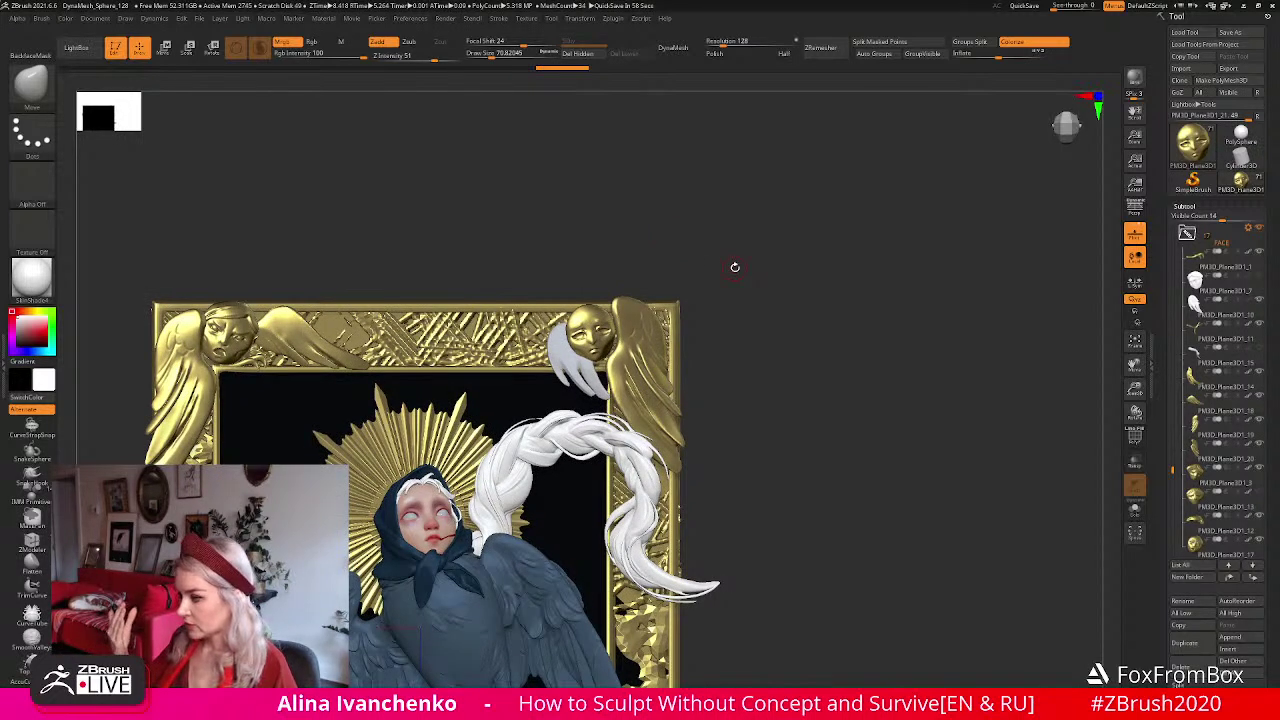
pyautogui.moveTo(738, 270); pyautogui.dragTo(741, 300)
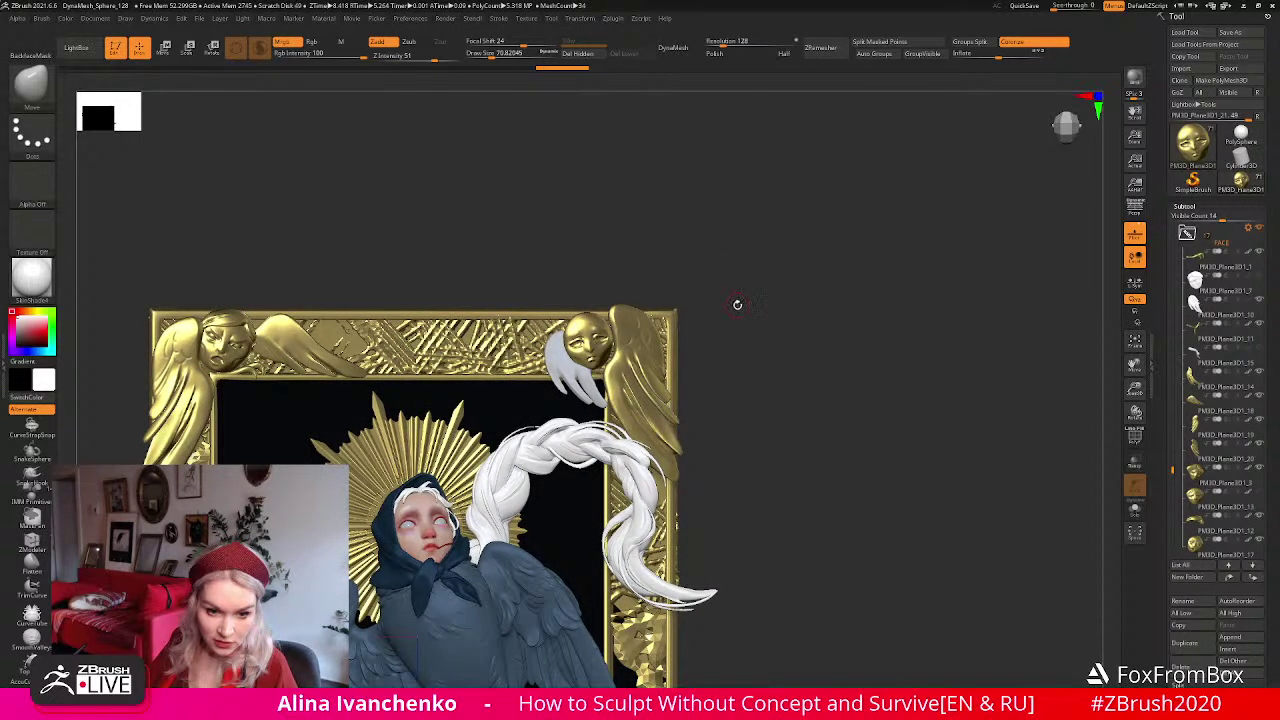
pyautogui.moveTo(739, 300); pyautogui.dragTo(640, 290)
pyautogui.press('w')
pyautogui.moveTo(745, 268)
pyautogui.mouseDown()
pyautogui.moveTo(757, 266)
pyautogui.moveTo(729, 271)
pyautogui.mouseUp()
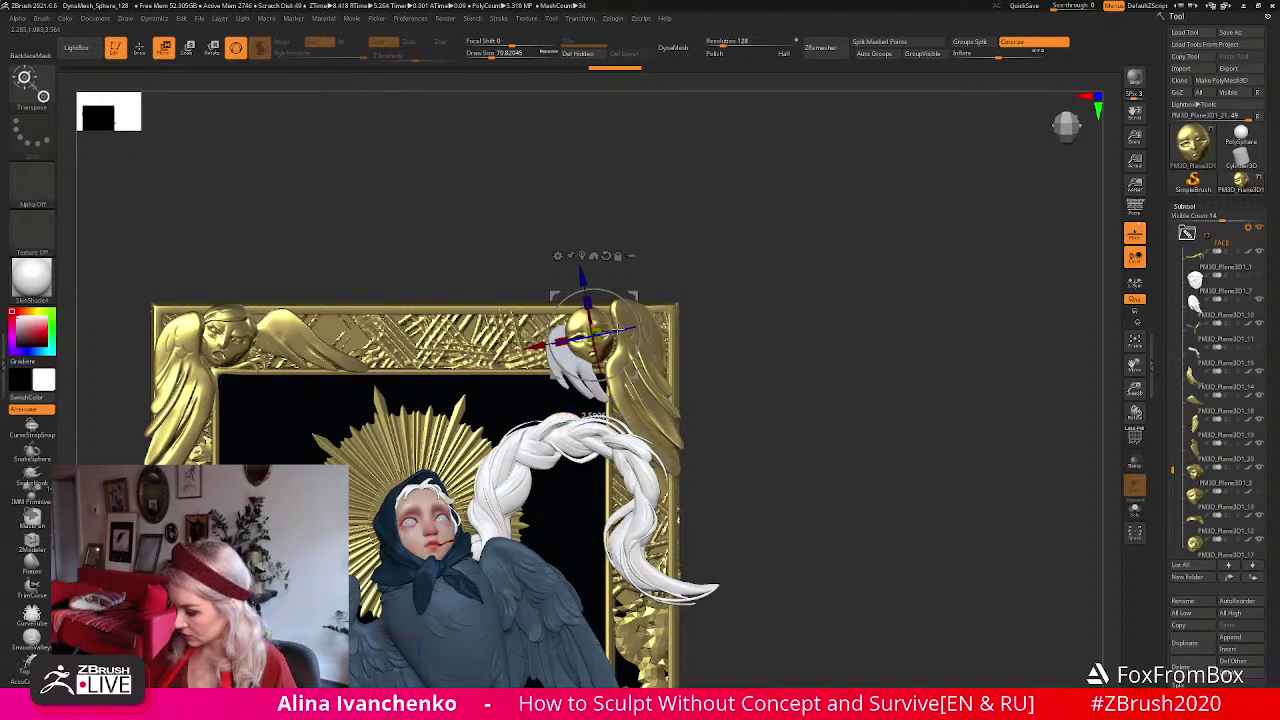
pyautogui.moveTo(658, 263)
pyautogui.mouseDown()
pyautogui.moveTo(670, 360)
pyautogui.moveTo(667, 269)
pyautogui.moveTo(655, 270)
pyautogui.mouseUp()
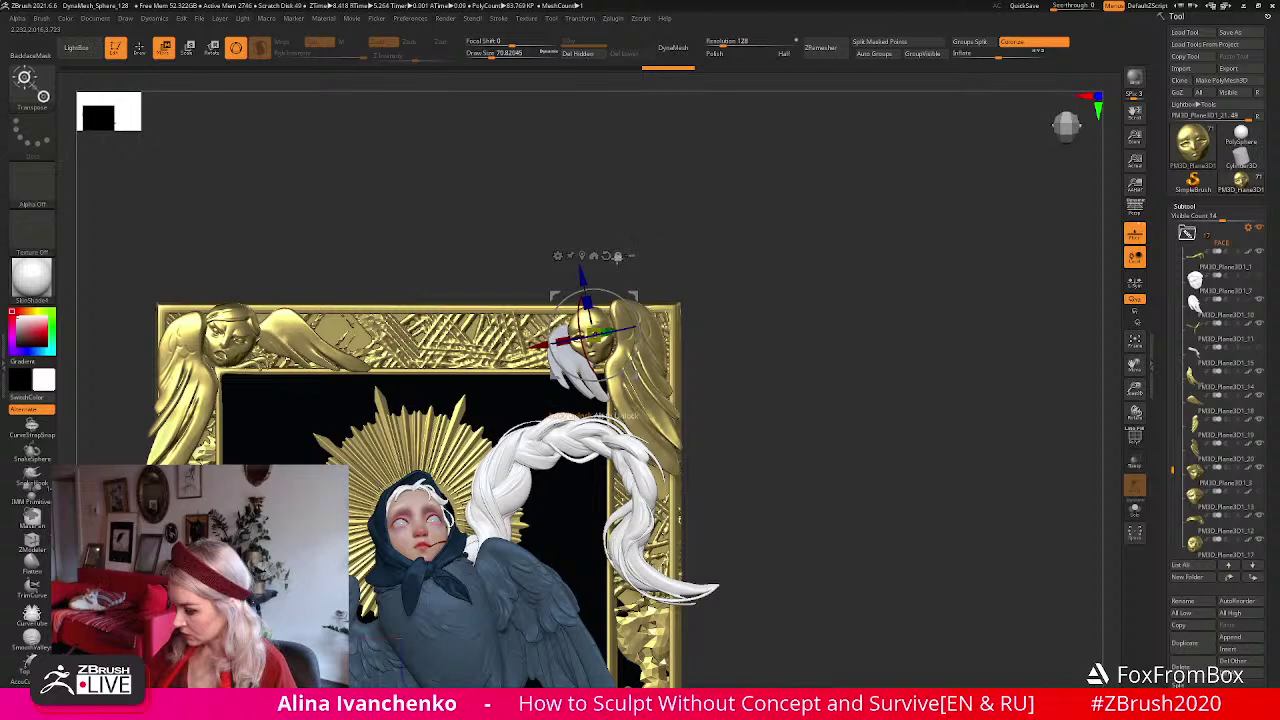
pyautogui.moveTo(676, 240); pyautogui.dragTo(686, 281)
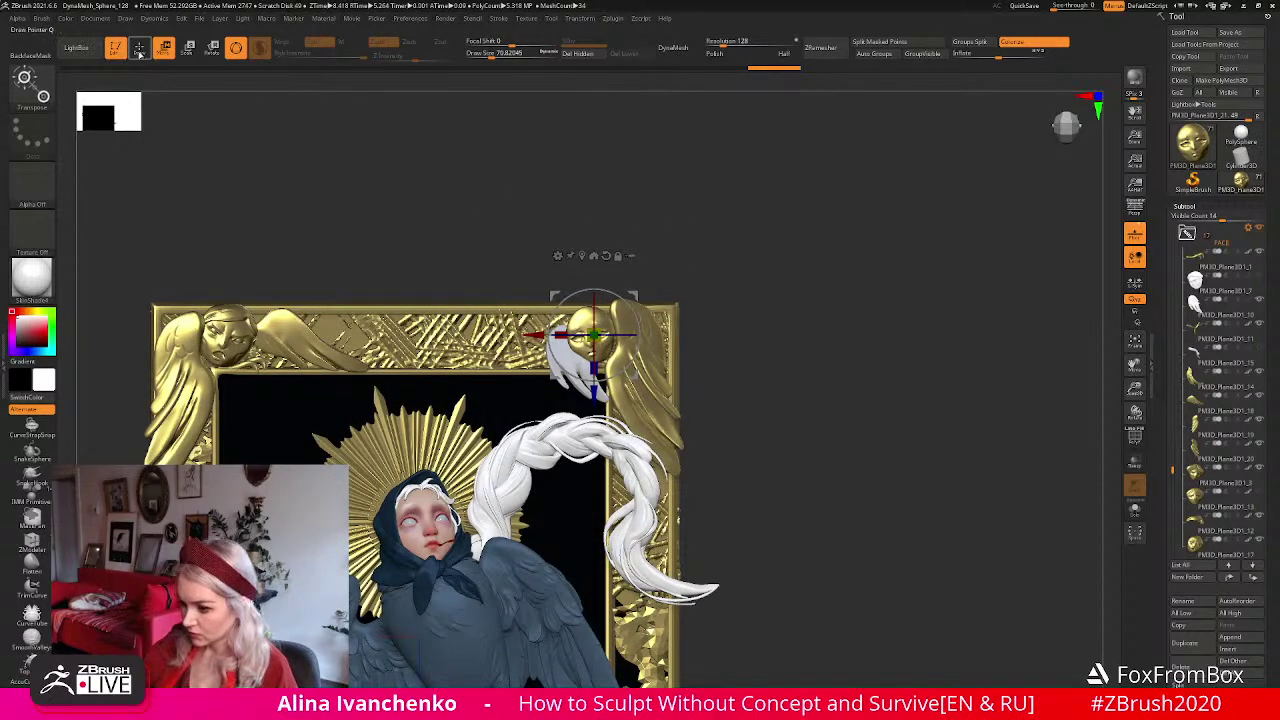
pyautogui.press('q')
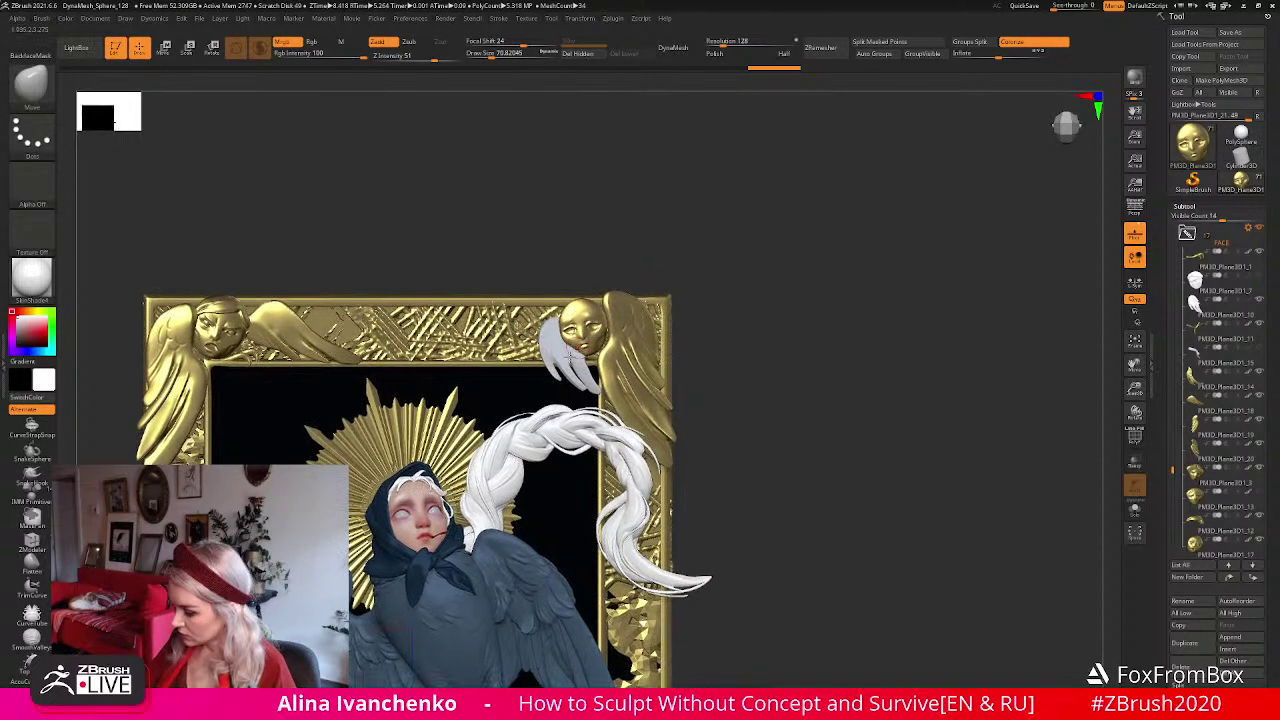
# Hide the white wing piece beside the upper-right gold face.
pyautogui.keyDown('alt'); pyautogui.click(572, 360); pyautogui.keyUp('alt')
pyautogui.click(1261, 229)
pyautogui.keyDown('alt'); pyautogui.click(588, 324); pyautogui.keyUp('alt')
pyautogui.moveTo(663, 244); pyautogui.dragTo(621, 323)
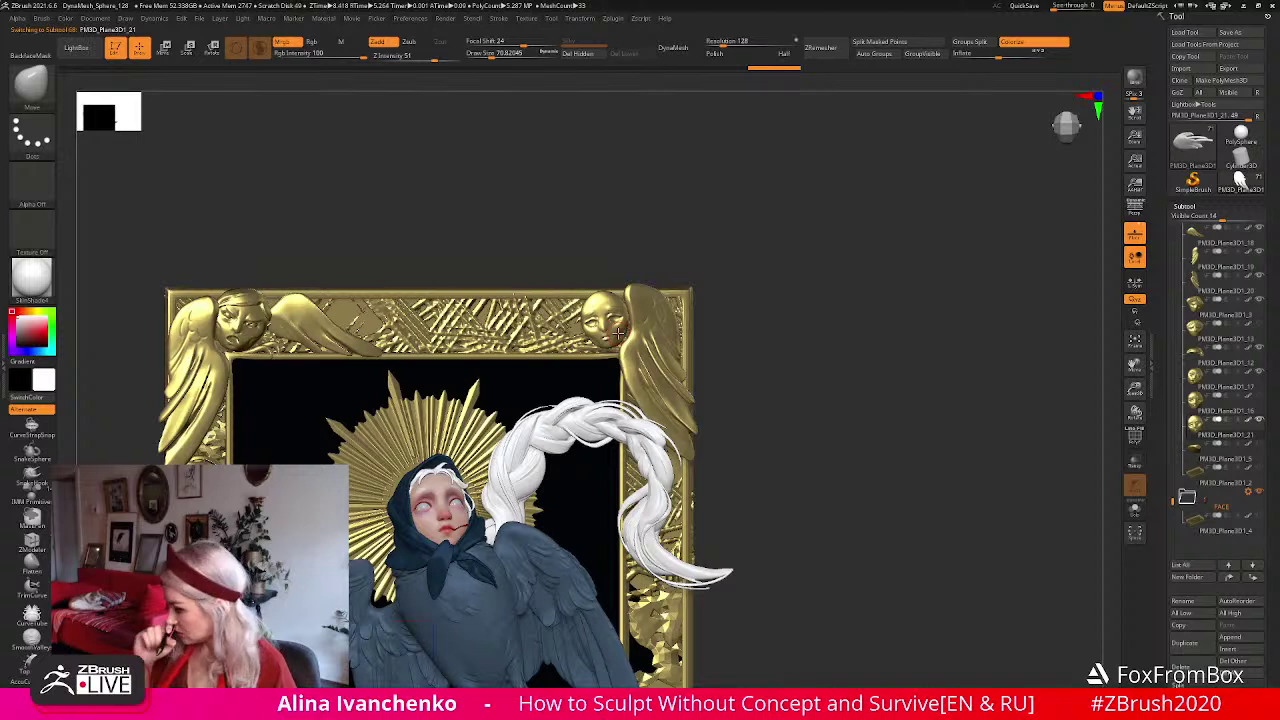
pyautogui.moveTo(683, 261); pyautogui.dragTo(666, 269)
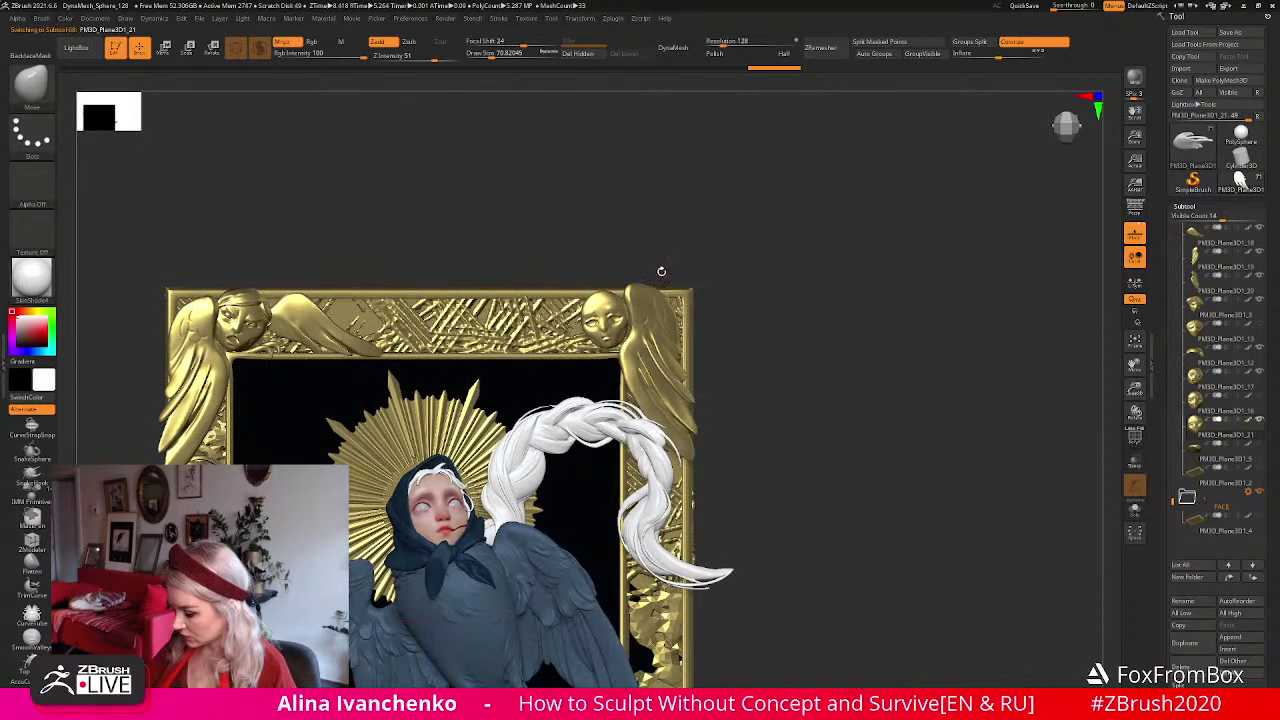
# Reshape the upper-right gold face with the Move brush at draw sizes about 286 and 90.
pyautogui.press('ctrl')
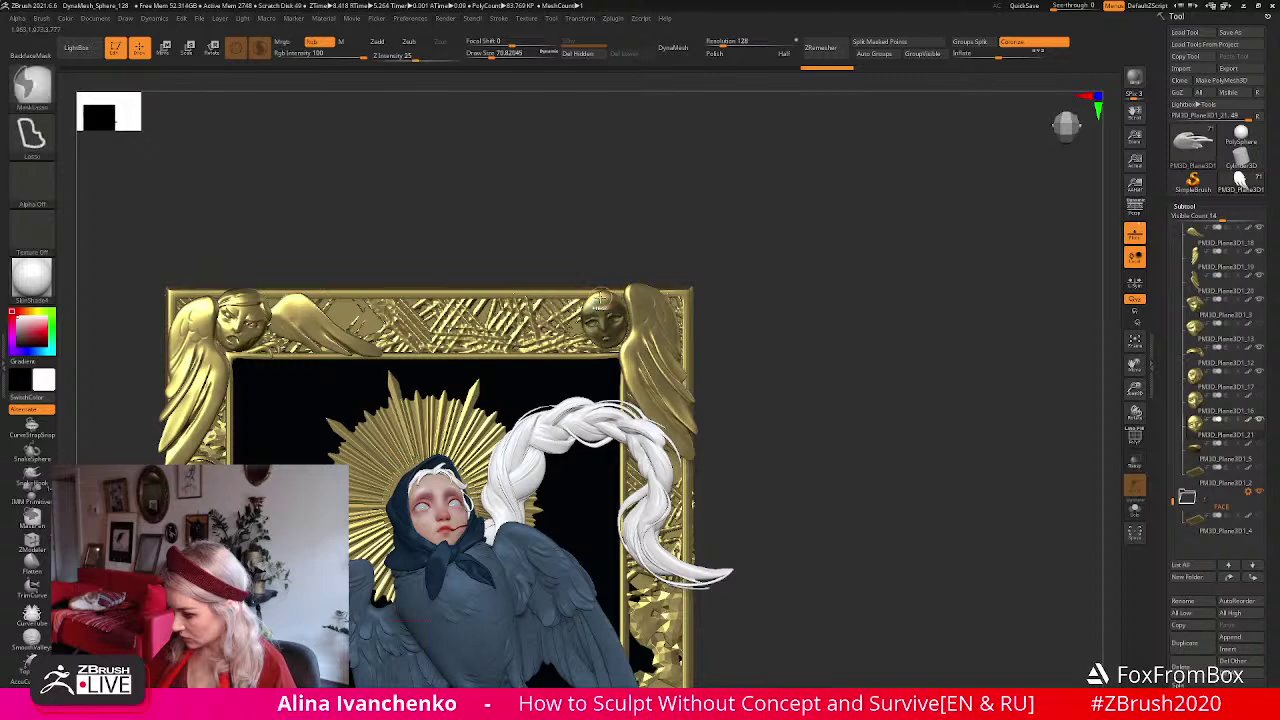
pyautogui.press('ctrl')
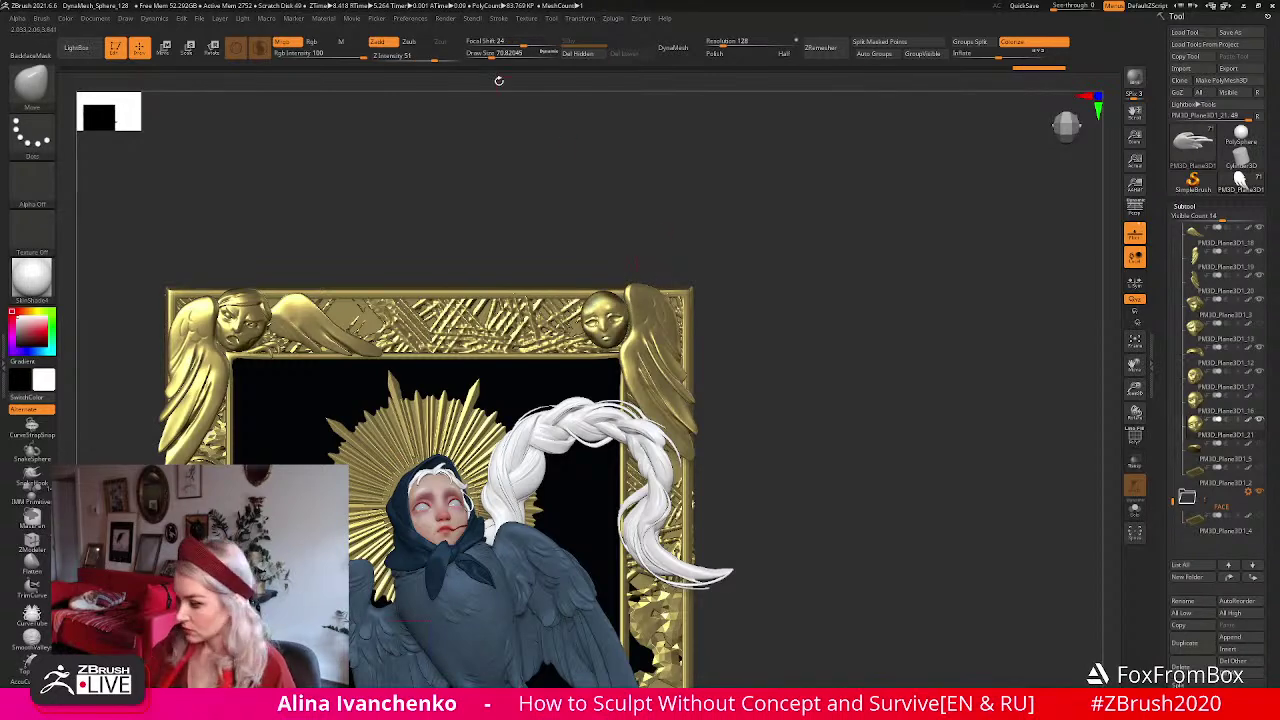
pyautogui.keyDown('alt'); pyautogui.click(593, 322); pyautogui.keyUp('alt')
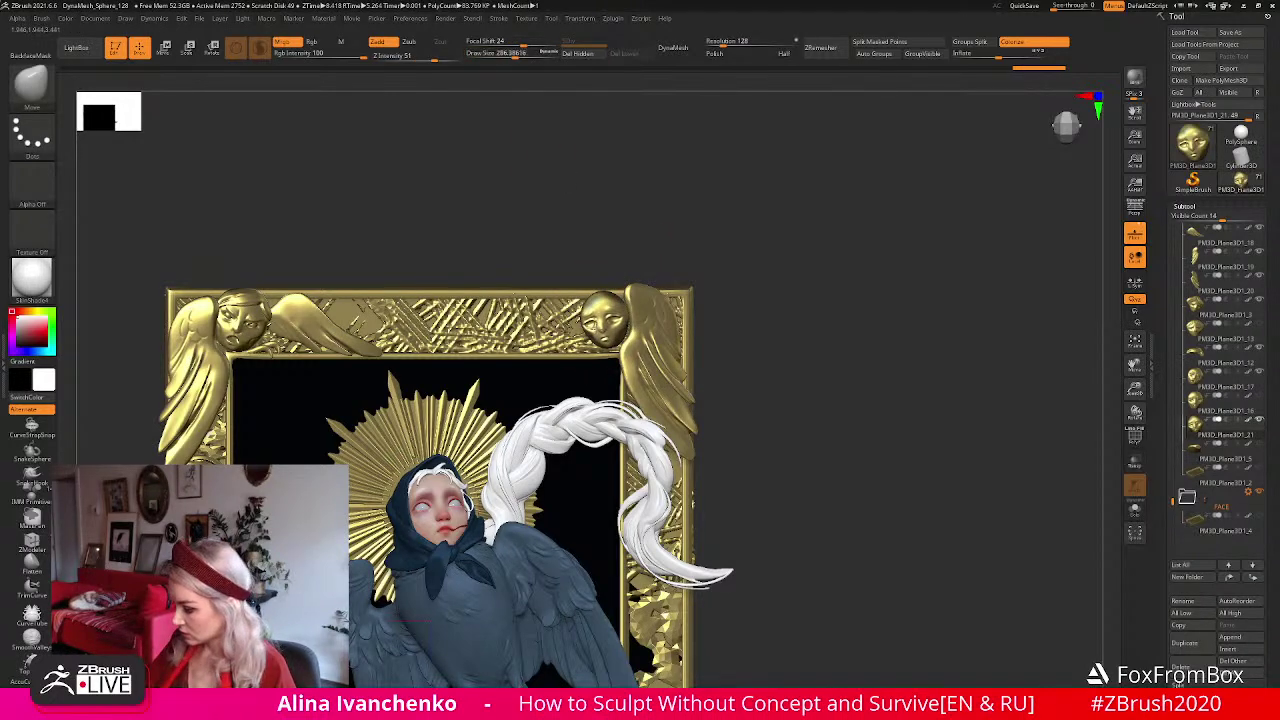
pyautogui.moveTo(663, 229)
pyautogui.mouseDown()
pyautogui.moveTo(652, 250)
pyautogui.moveTo(694, 248)
pyautogui.moveTo(651, 321)
pyautogui.moveTo(640, 294)
pyautogui.moveTo(628, 300)
pyautogui.moveTo(640, 343)
pyautogui.moveTo(634, 300)
pyautogui.moveTo(596, 310)
pyautogui.moveTo(651, 246)
pyautogui.moveTo(591, 289)
pyautogui.mouseUp()
pyautogui.moveTo(642, 248); pyautogui.dragTo(561, 177)
pyautogui.moveTo(511, 137); pyautogui.dragTo(566, 356)
pyautogui.moveTo(613, 312); pyautogui.dragTo(575, 340)
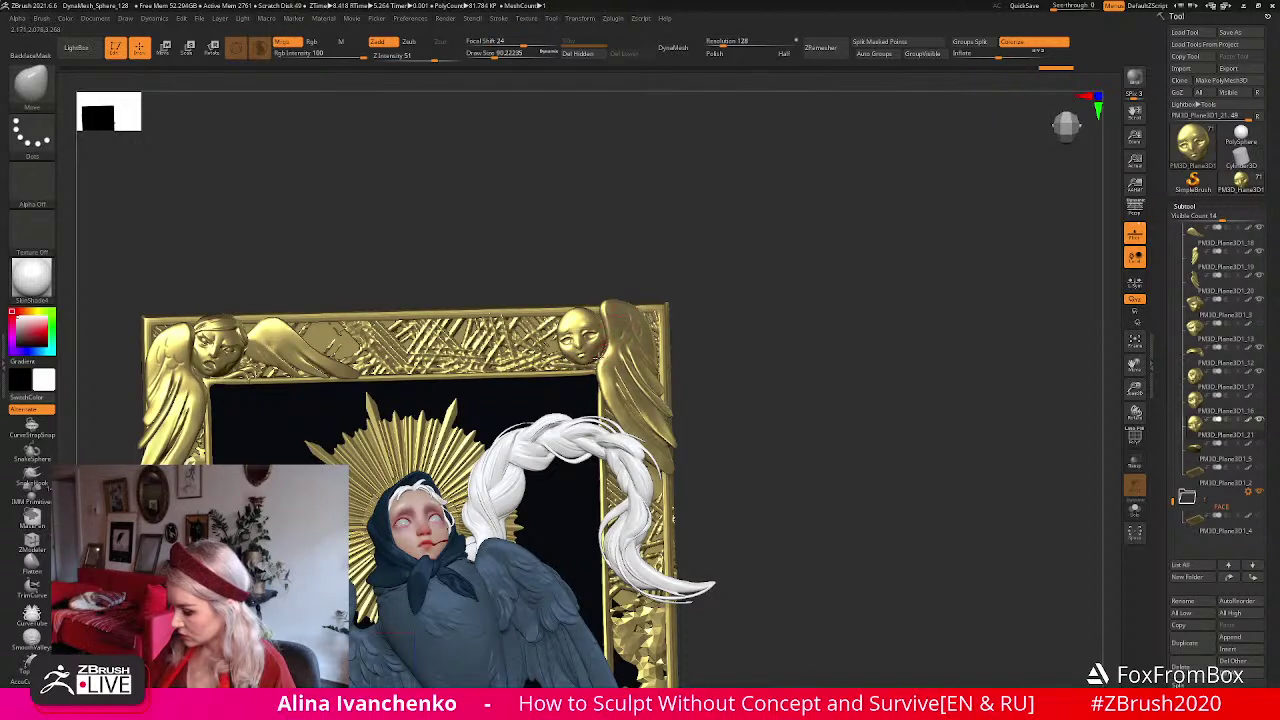
pyautogui.moveTo(630, 250)
pyautogui.mouseDown()
pyautogui.moveTo(617, 274)
pyautogui.moveTo(646, 248)
pyautogui.moveTo(623, 266)
pyautogui.mouseUp()
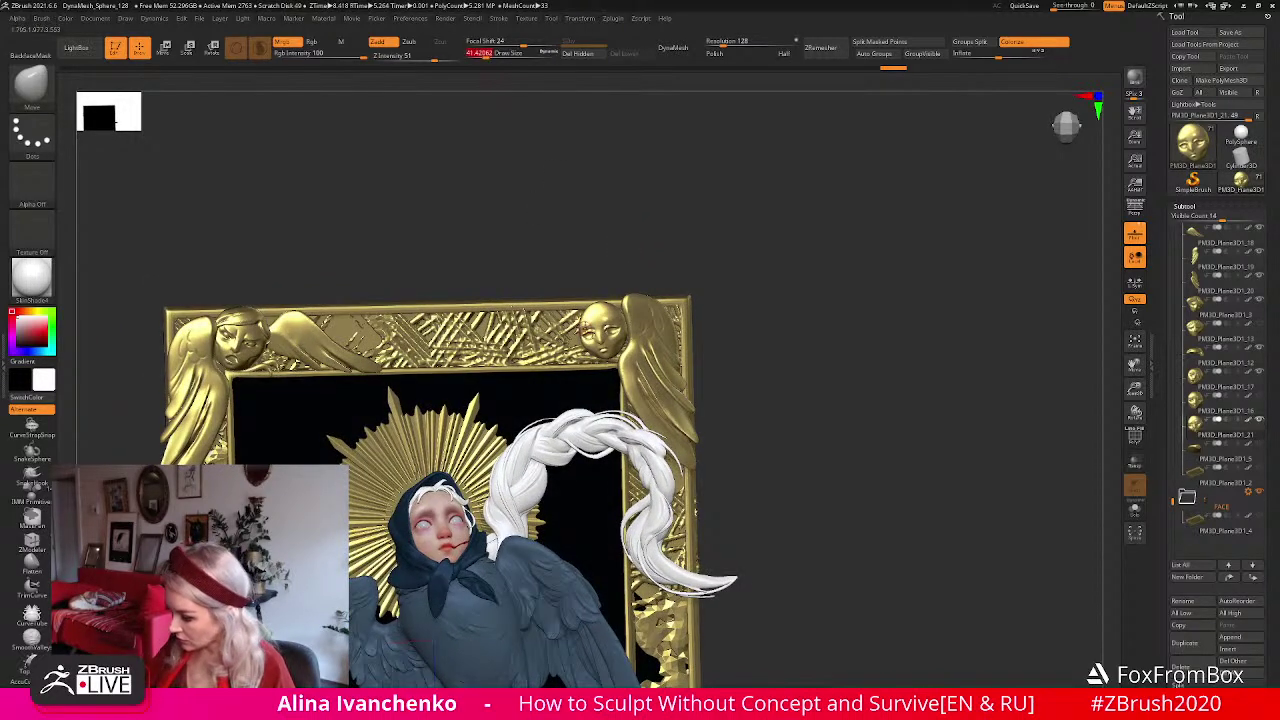
# Carve sorrowful brow and mouth lines into the upper-right gold face with DamStandard at draw size about 41, smoothing in between.
pyautogui.keyDown('alt'); pyautogui.moveTo(1098, 345); pyautogui.dragTo(1106, 408); pyautogui.keyUp('alt')
pyautogui.press('ctrl')
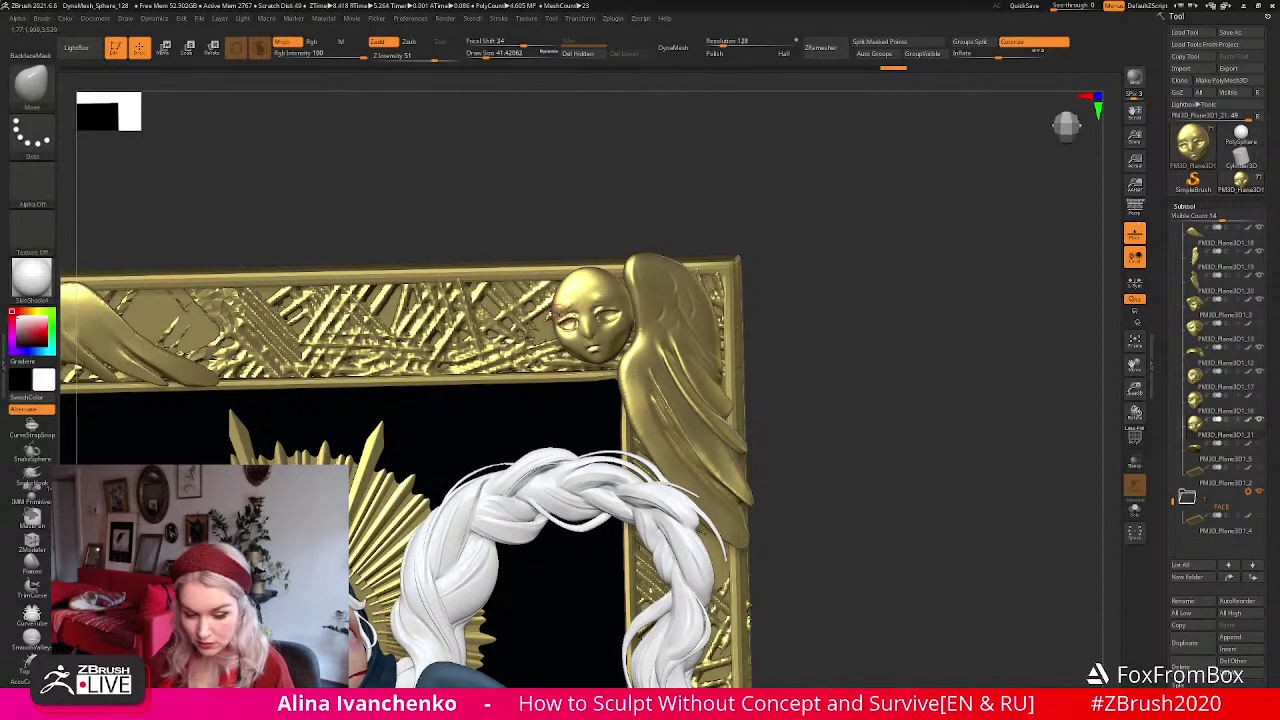
pyautogui.press('b')
pyautogui.press('d')
pyautogui.press('s')
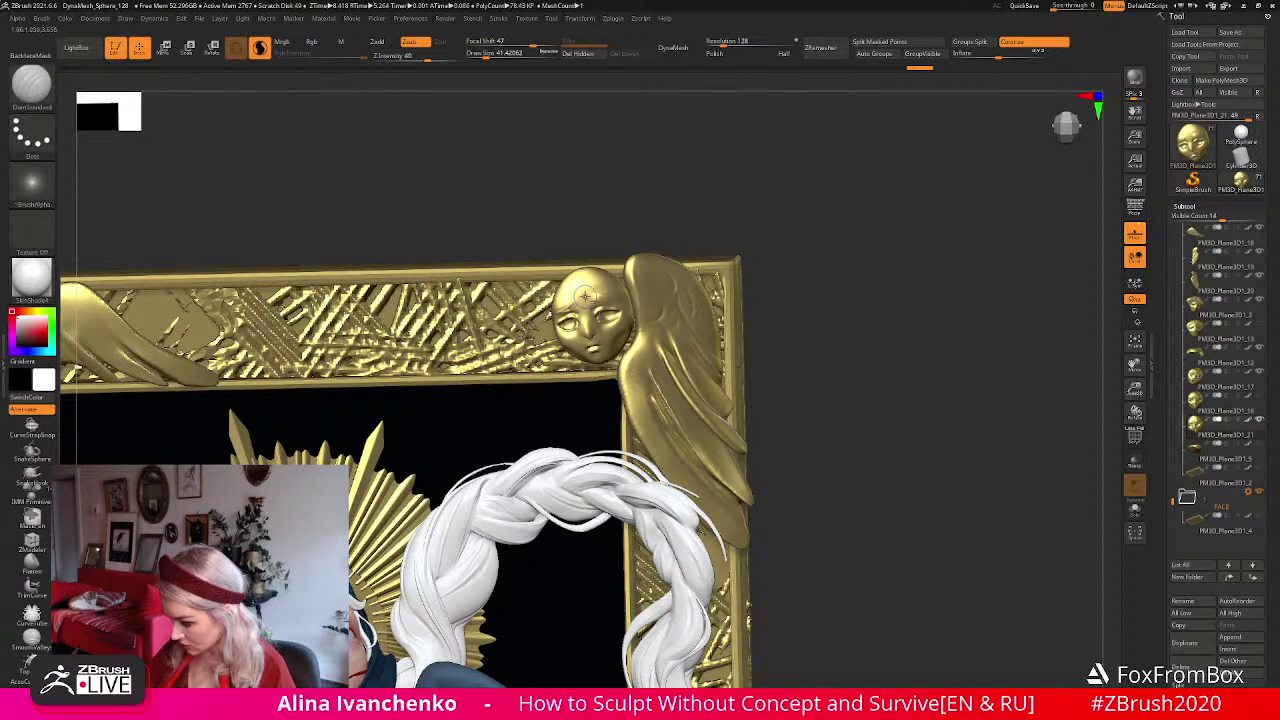
pyautogui.moveTo(669, 214); pyautogui.dragTo(567, 302)
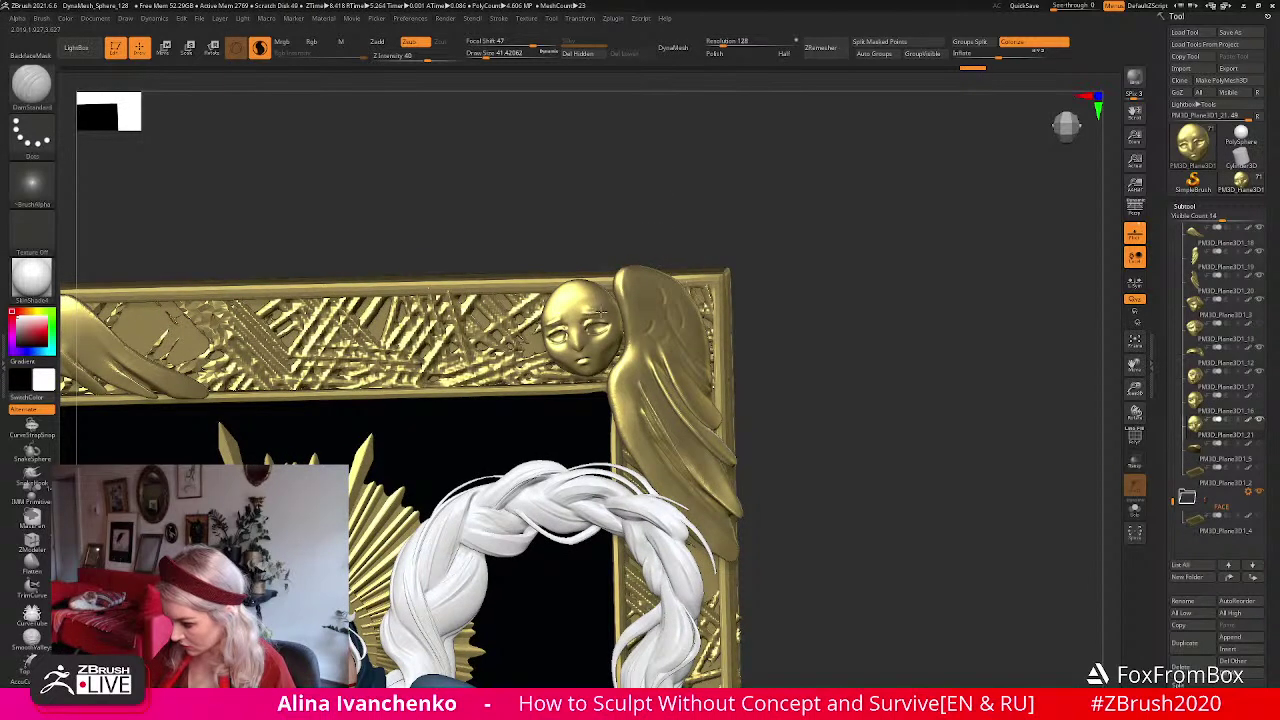
pyautogui.moveTo(623, 229); pyautogui.dragTo(586, 249)
pyautogui.moveTo(687, 229)
pyautogui.mouseDown()
pyautogui.moveTo(672, 237)
pyautogui.moveTo(663, 200)
pyautogui.moveTo(608, 202)
pyautogui.mouseUp()
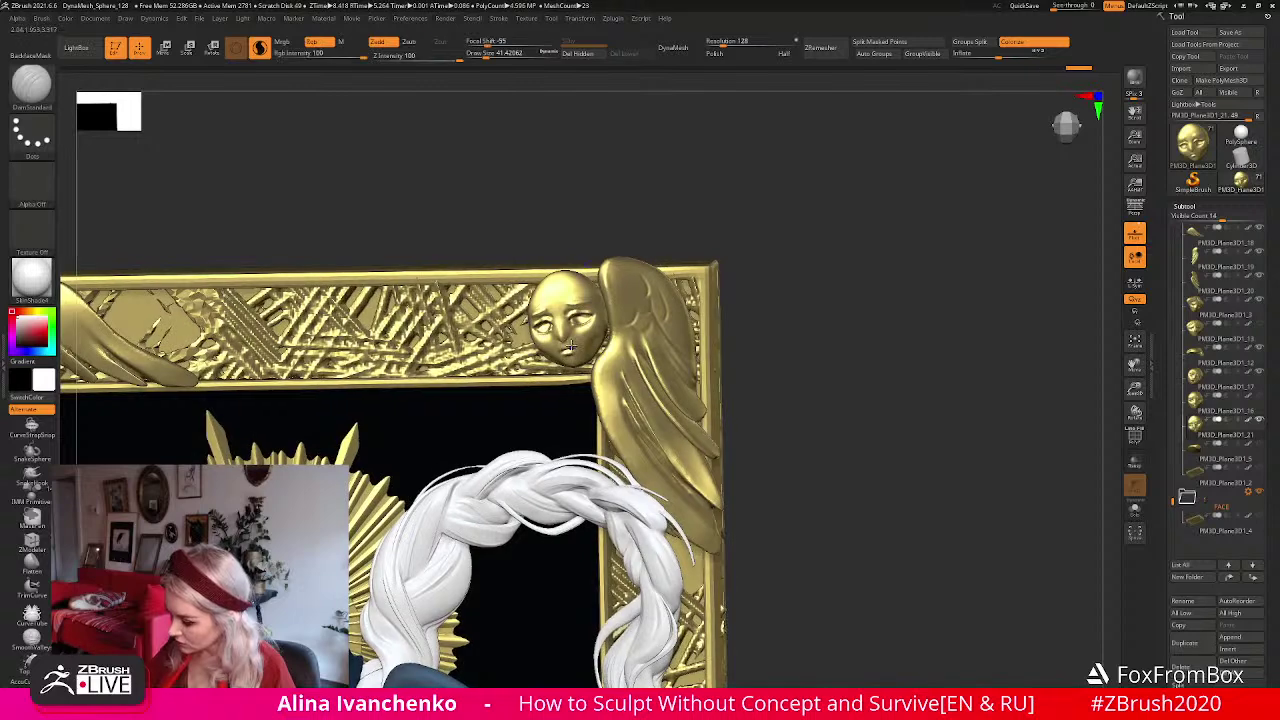
# Refine the nose and mouth of the upper-right gold face with DamStandard at draw size about 25, smoothing where needed.
pyautogui.click(487, 56)
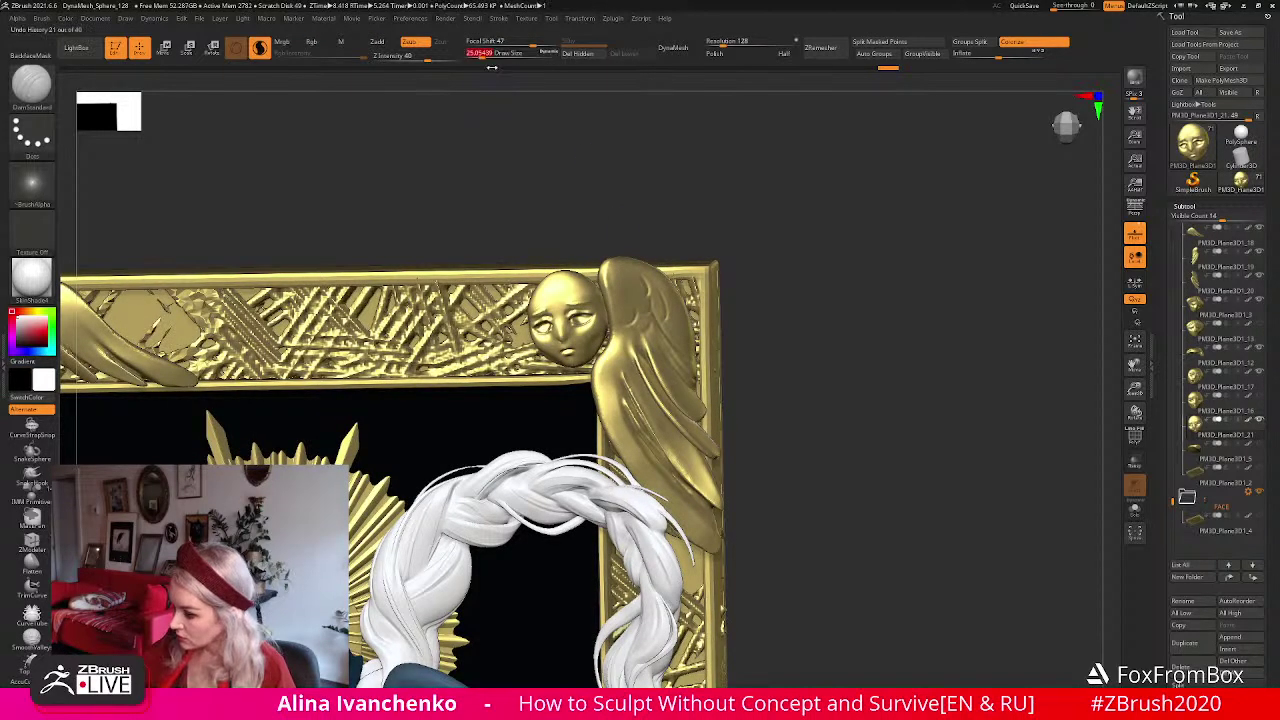
pyautogui.keyDown('alt'); pyautogui.moveTo(1062, 352); pyautogui.dragTo(1066, 422); pyautogui.keyUp('alt')
pyautogui.keyDown('shift'); pyautogui.moveTo(568, 335); pyautogui.dragTo(560, 340); pyautogui.keyUp('shift')
pyautogui.moveTo(805, 129); pyautogui.dragTo(850, 131)
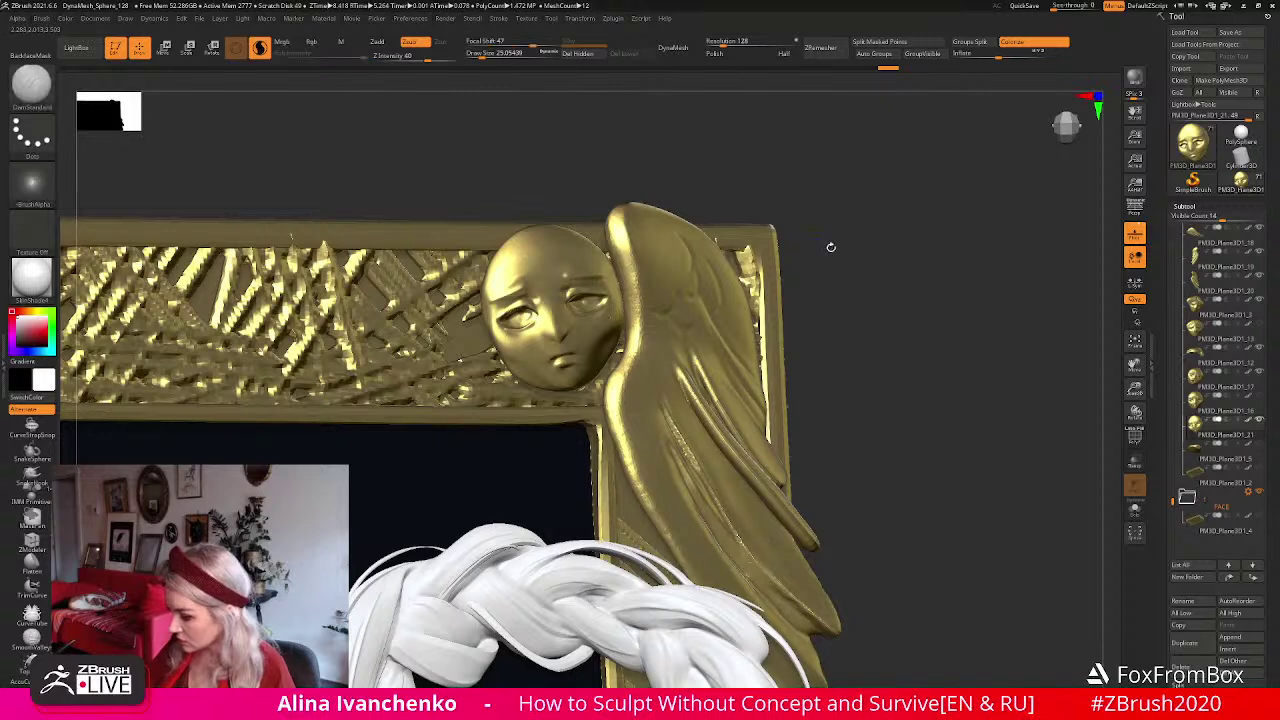
pyautogui.keyDown('alt'); pyautogui.moveTo(831, 243); pyautogui.dragTo(620, 322); pyautogui.keyUp('alt')
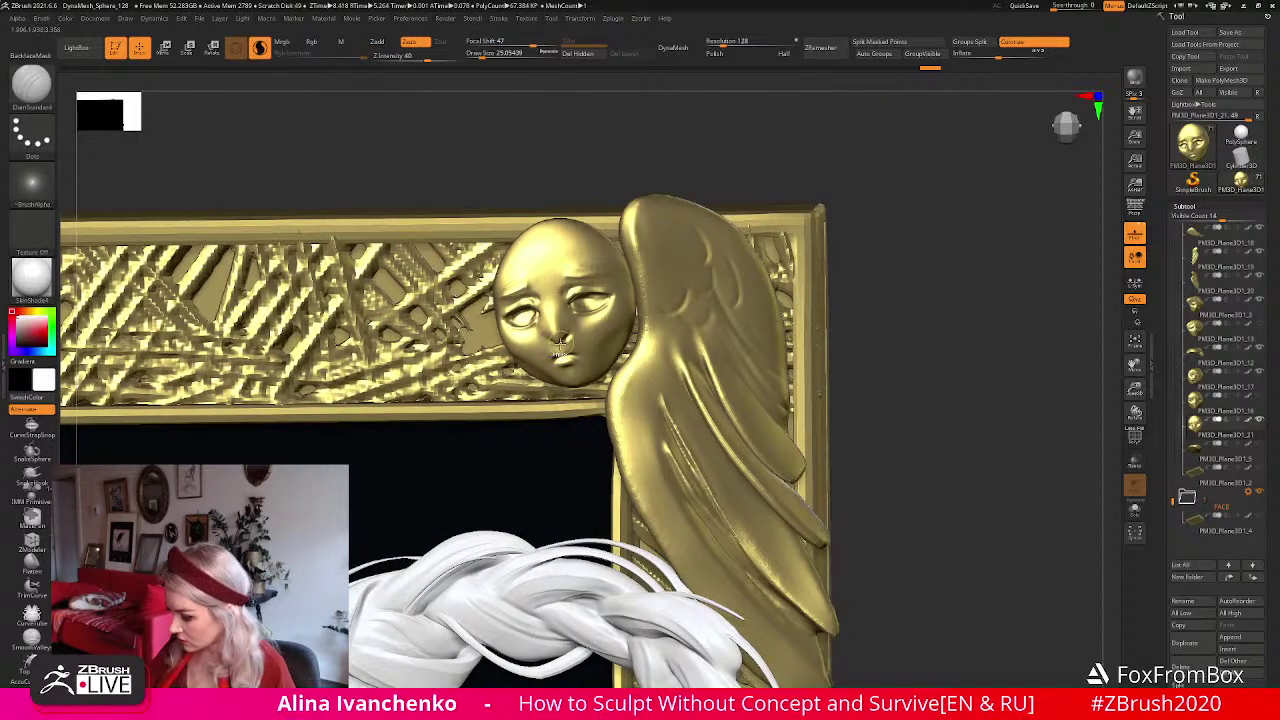
pyautogui.moveTo(660, 169)
pyautogui.mouseDown()
pyautogui.moveTo(646, 114)
pyautogui.moveTo(547, 336)
pyautogui.mouseUp()
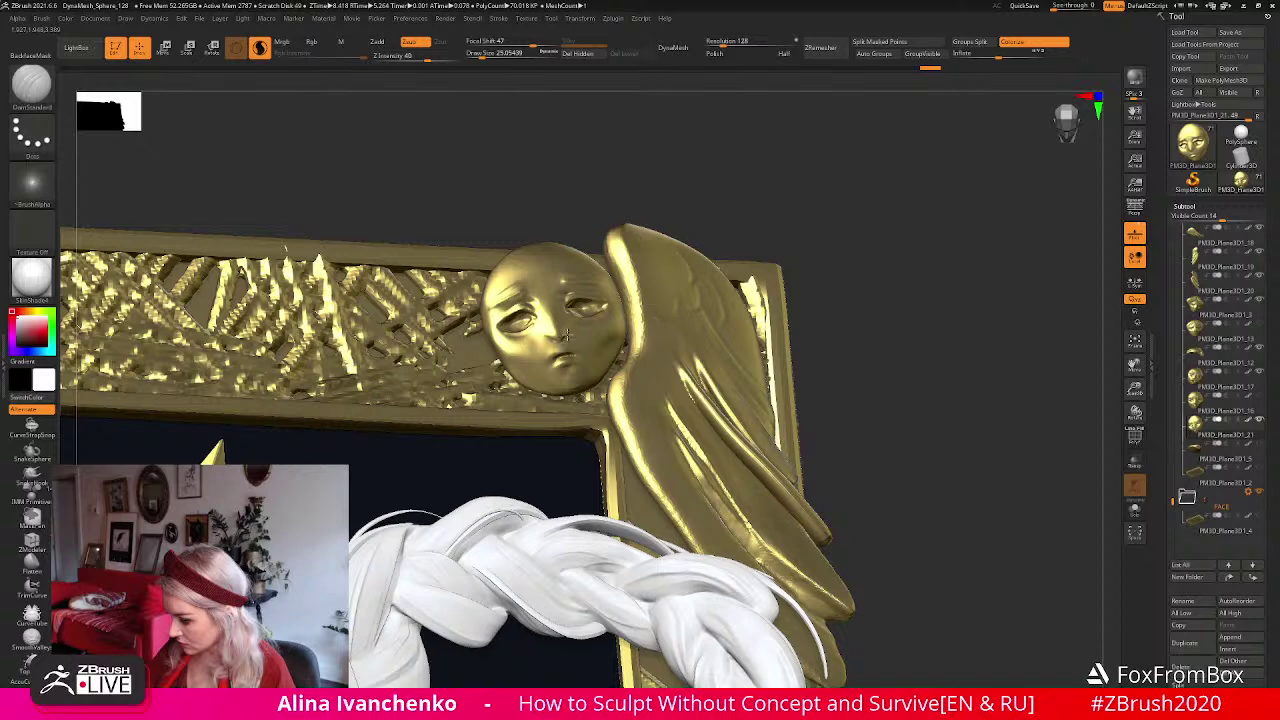
# Carve a parted hairline across the forehead of the upper-right gold face with DamStandard and smooth it.
pyautogui.moveTo(635, 165)
pyautogui.mouseDown()
pyautogui.moveTo(566, 165)
pyautogui.moveTo(532, 298)
pyautogui.mouseUp()
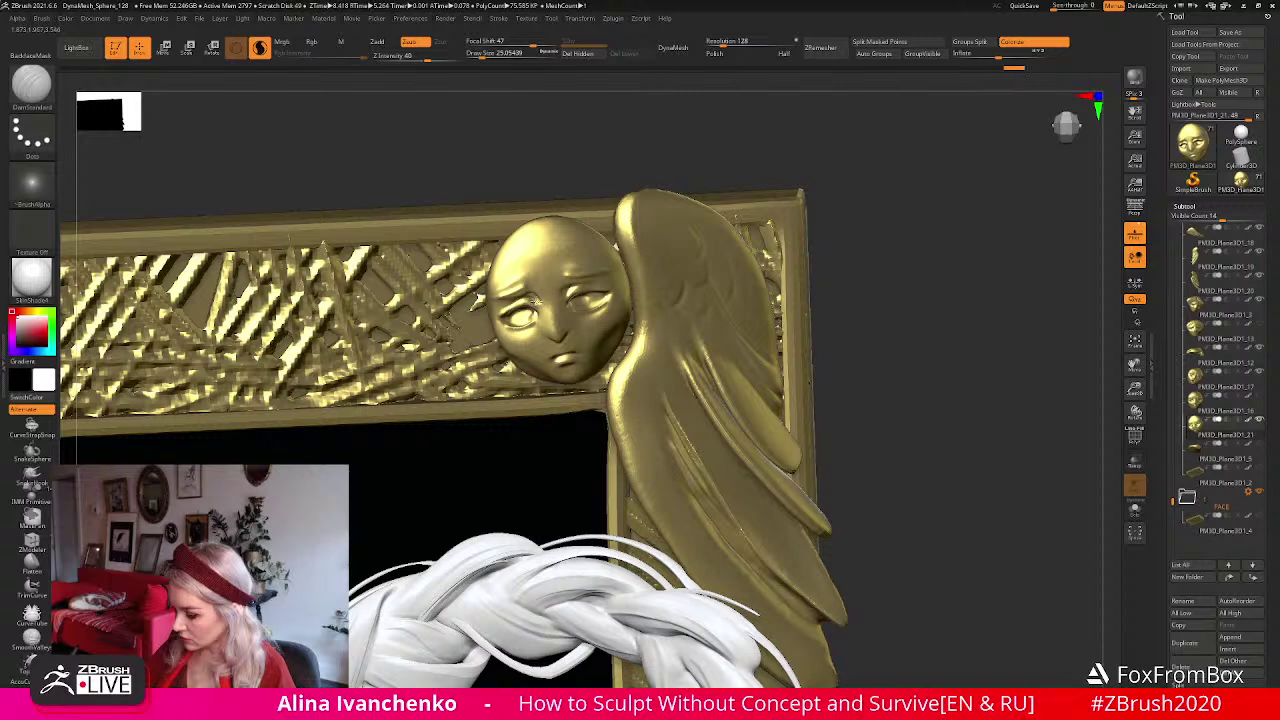
pyautogui.moveTo(557, 177); pyautogui.dragTo(536, 204)
pyautogui.moveTo(509, 258)
pyautogui.mouseDown()
pyautogui.moveTo(561, 231)
pyautogui.moveTo(491, 273)
pyautogui.mouseUp()
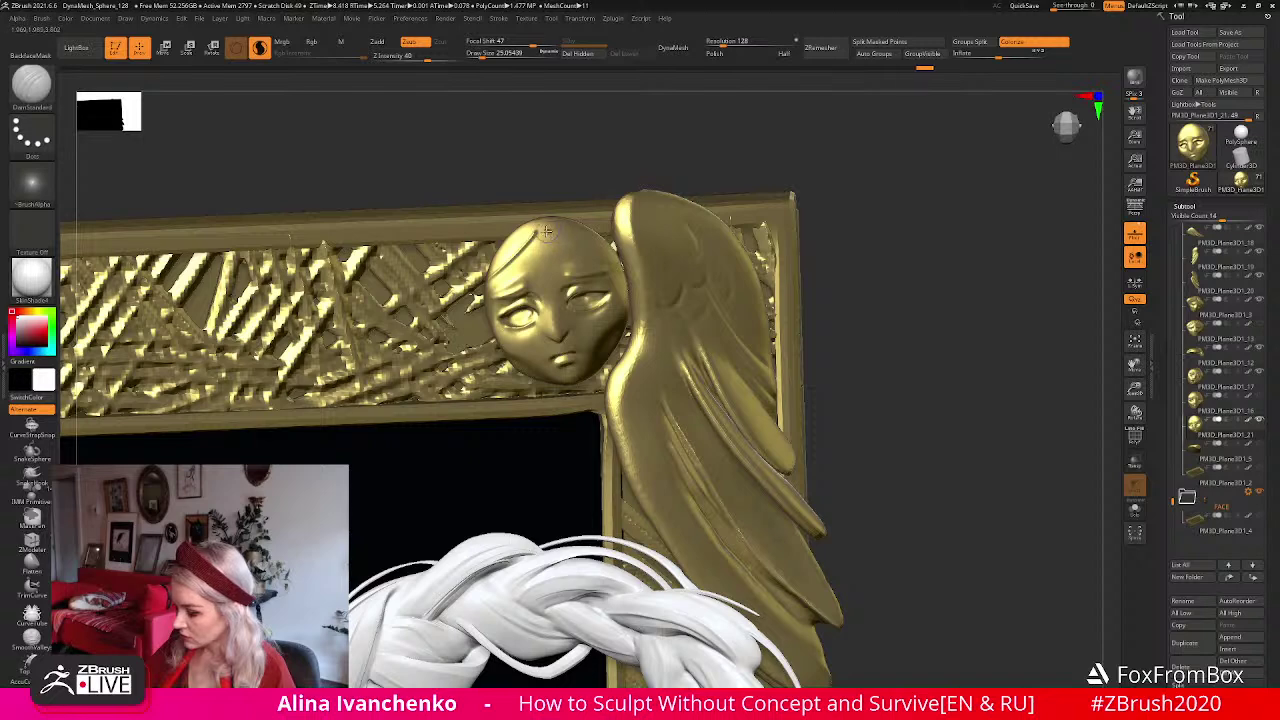
pyautogui.keyDown('shift'); pyautogui.moveTo(595, 242); pyautogui.dragTo(535, 228); pyautogui.keyUp('shift')
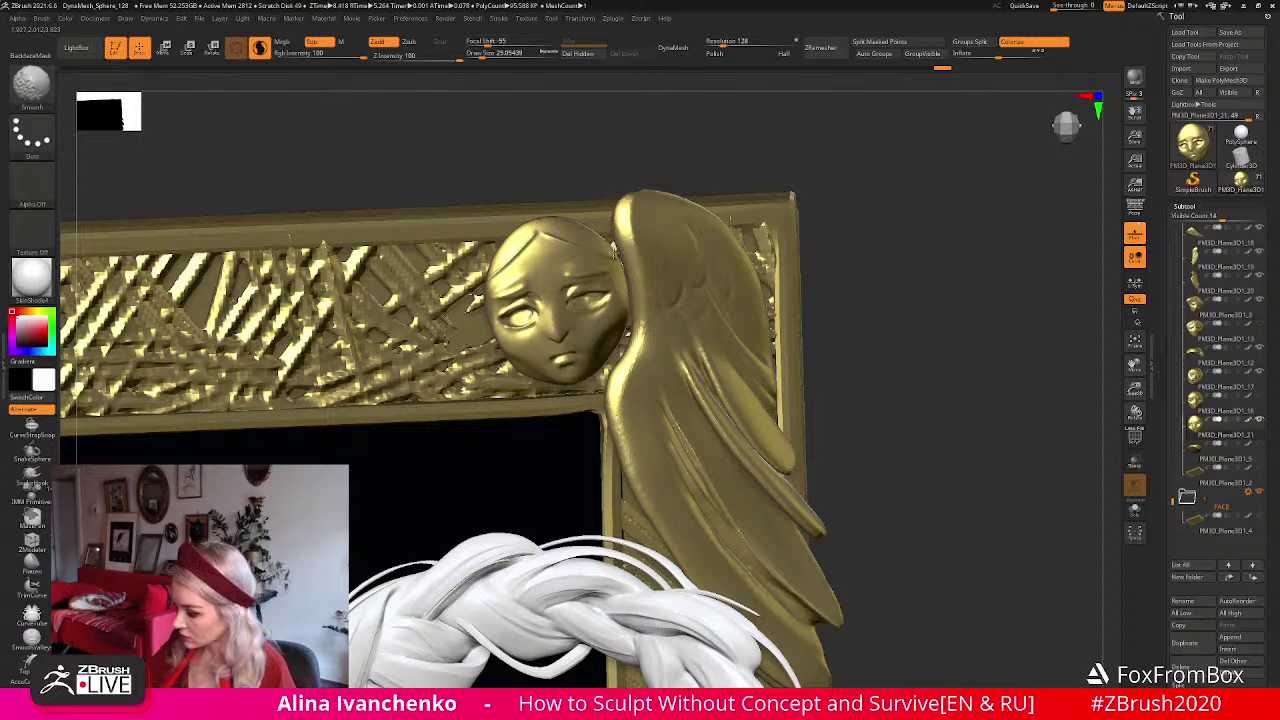
# Sharpen the eye and brow details of the upper-right gold face with DamStandard, smoothing the forehead in between.
pyautogui.moveTo(543, 154)
pyautogui.mouseDown()
pyautogui.moveTo(525, 156)
pyautogui.moveTo(565, 163)
pyautogui.mouseUp()
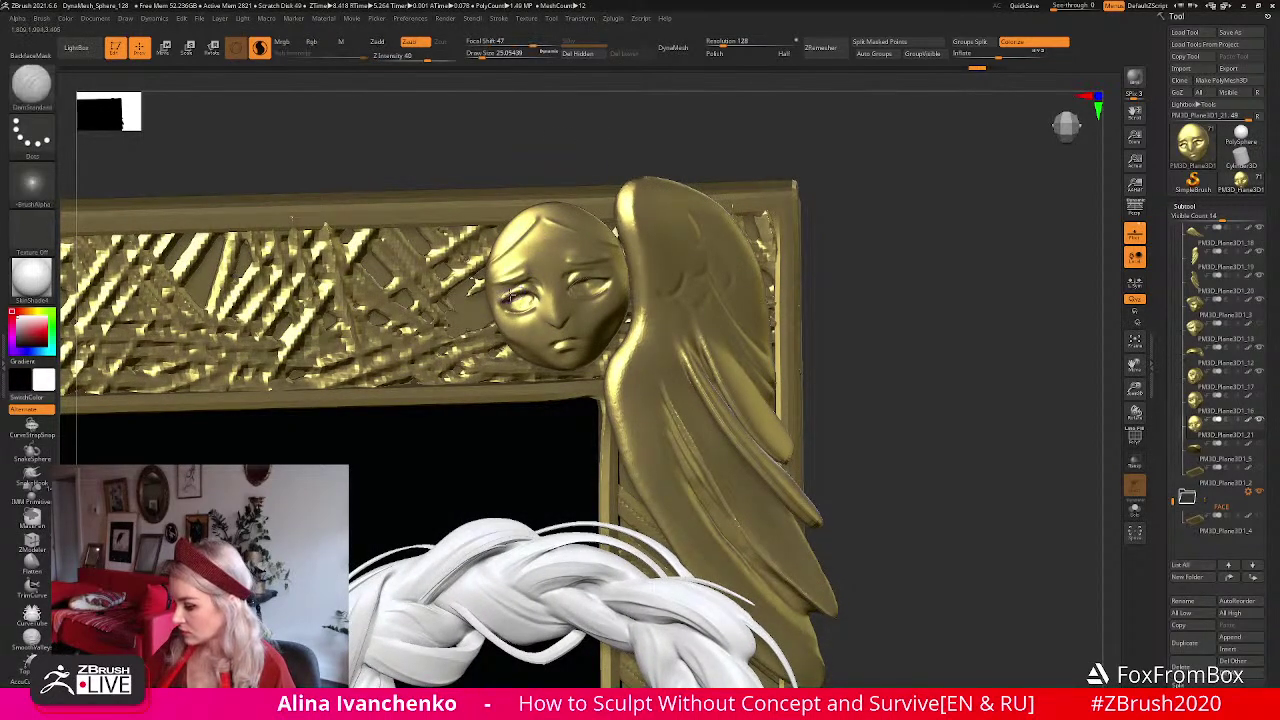
pyautogui.keyDown('shift'); pyautogui.moveTo(571, 163); pyautogui.dragTo(565, 166); pyautogui.keyUp('shift')
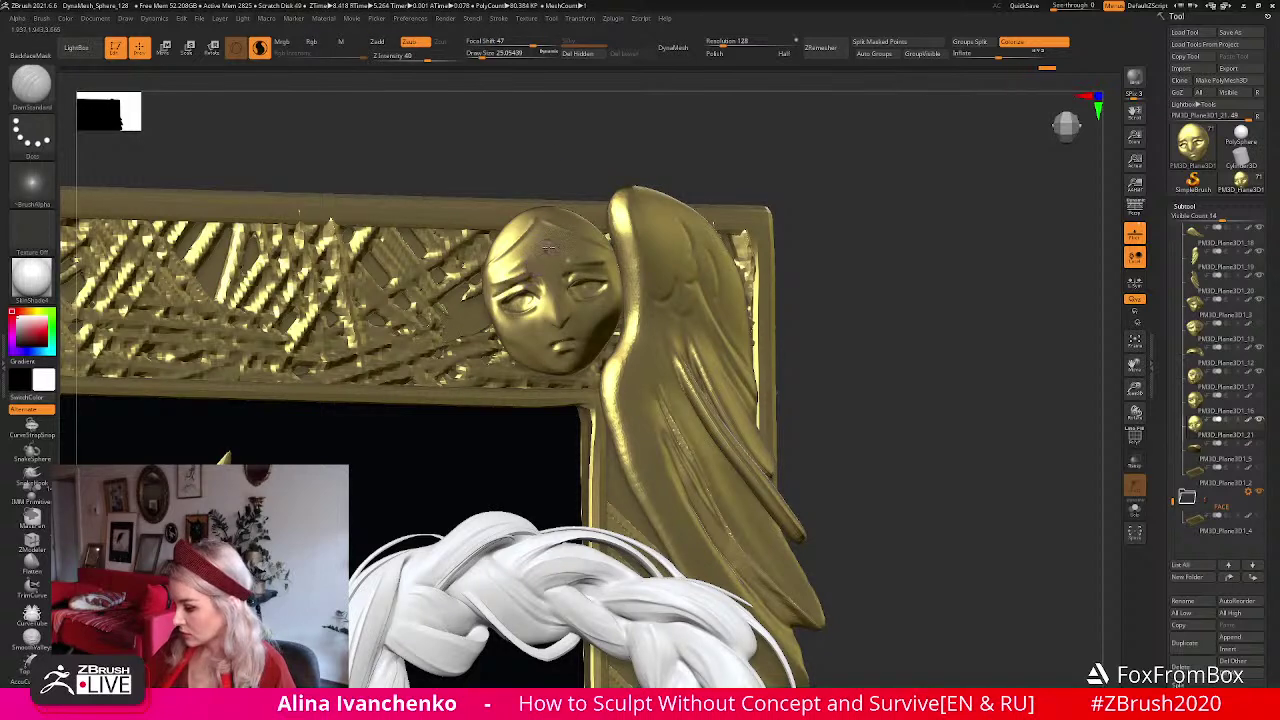
pyautogui.moveTo(560, 149); pyautogui.dragTo(497, 290)
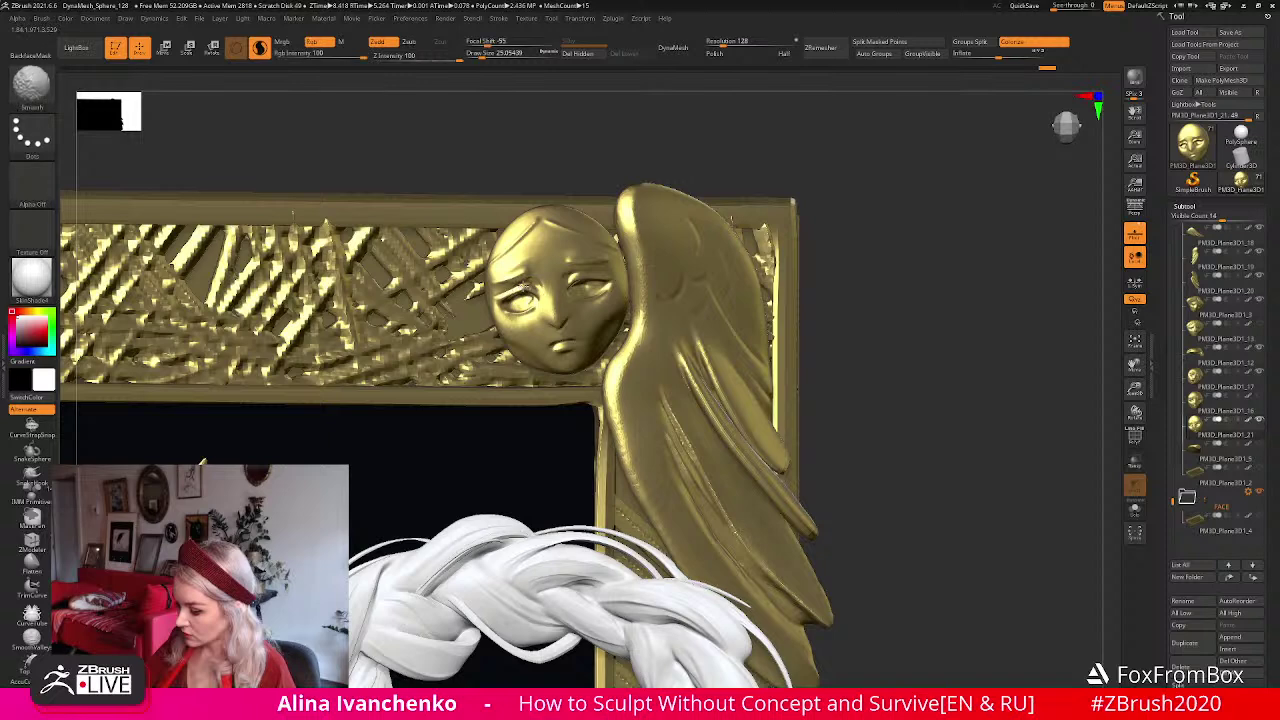
pyautogui.moveTo(537, 166)
pyautogui.mouseDown()
pyautogui.moveTo(531, 151)
pyautogui.moveTo(536, 161)
pyautogui.mouseUp()
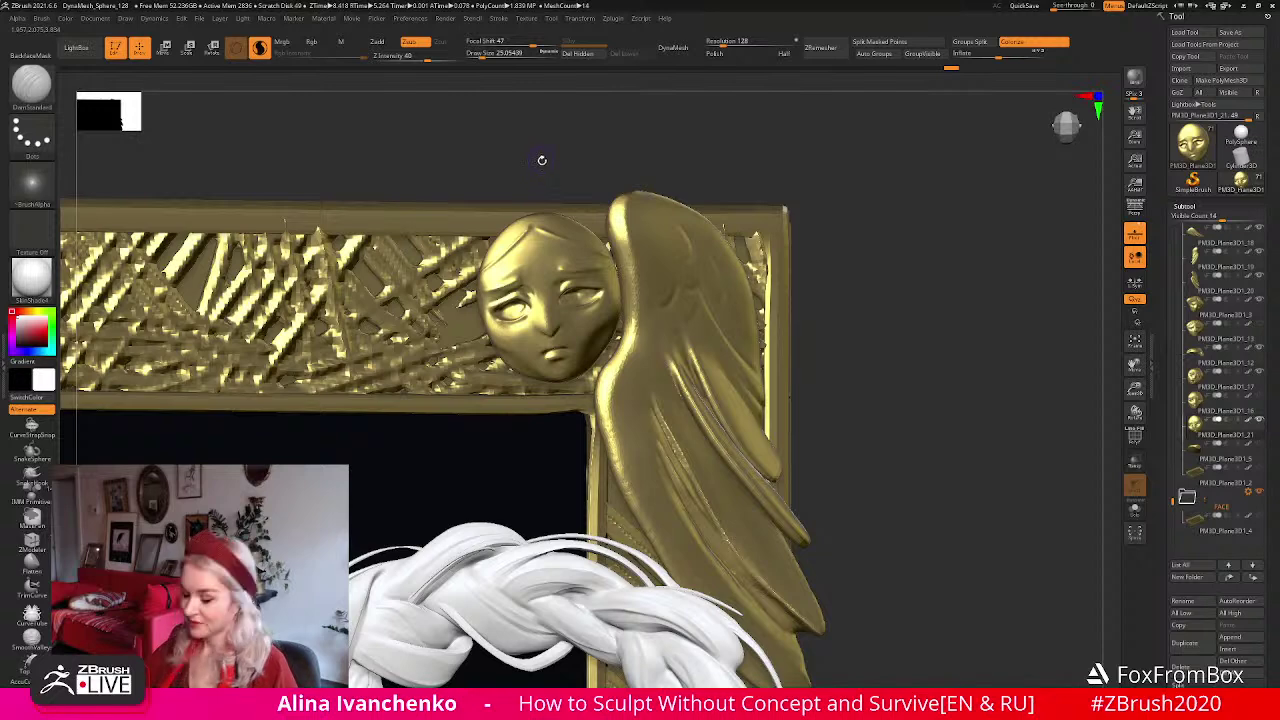
pyautogui.moveTo(541, 160); pyautogui.dragTo(546, 156)
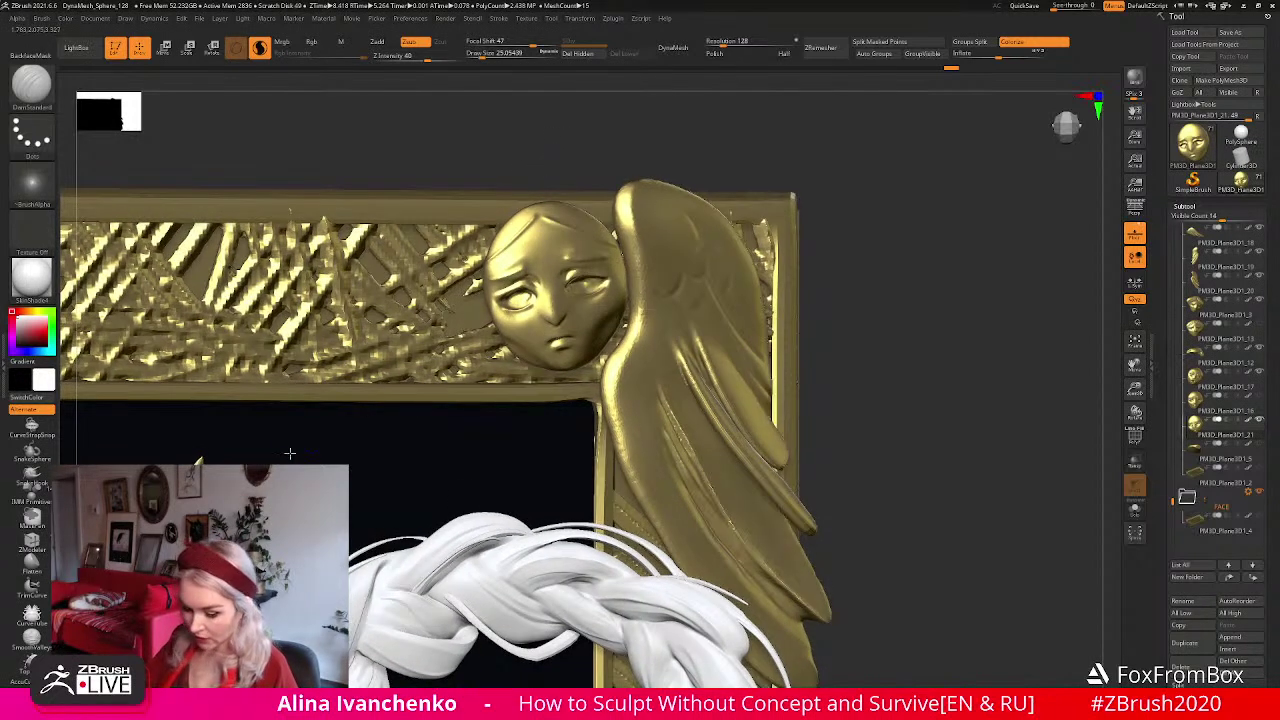
# Insert a primitive sphere as an eyeball in the left eye of the upper-right face with the IMM Primitives brush.
pyautogui.click(31, 494)
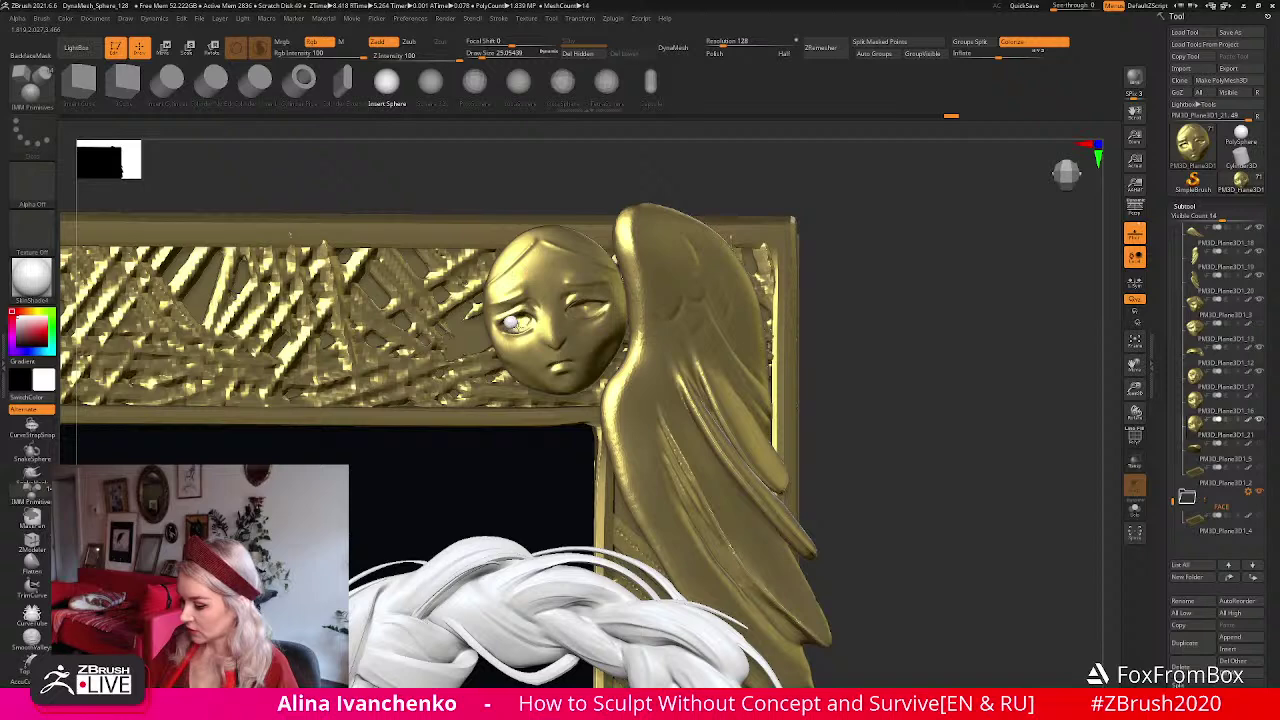
pyautogui.moveTo(547, 148)
pyautogui.mouseDown()
pyautogui.moveTo(563, 144)
pyautogui.moveTo(543, 143)
pyautogui.moveTo(546, 153)
pyautogui.mouseUp()
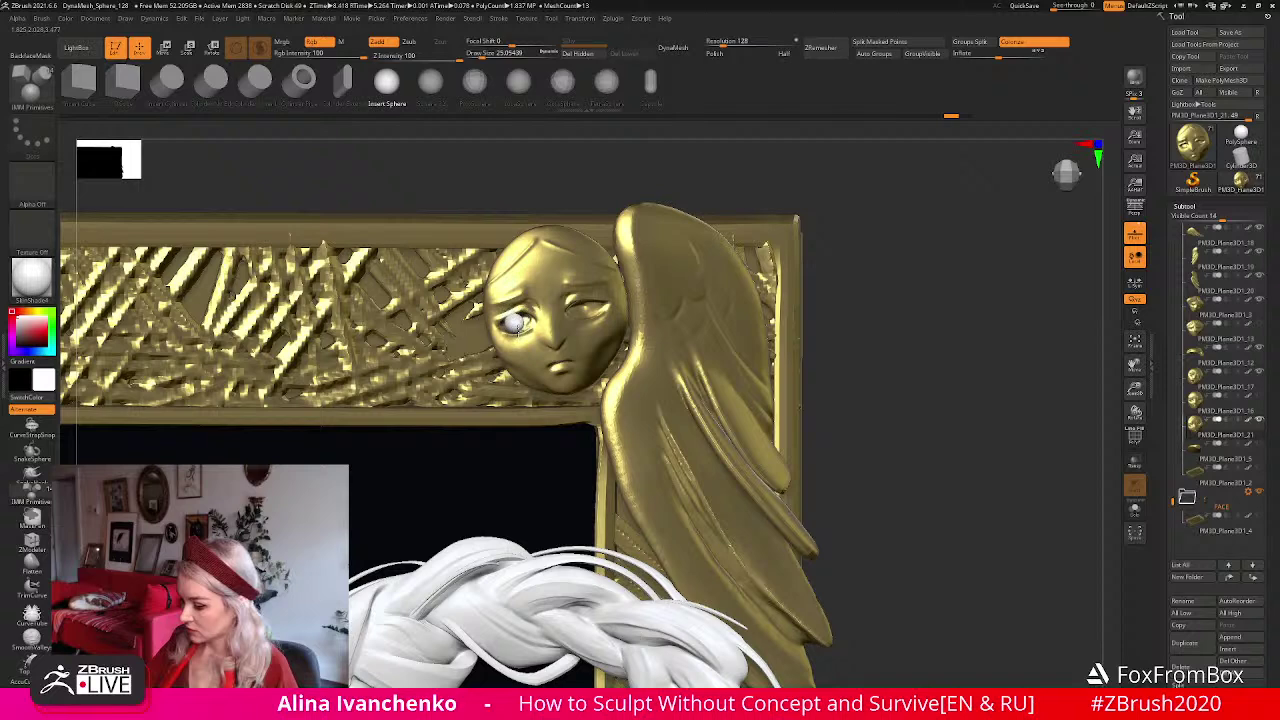
pyautogui.moveTo(523, 163); pyautogui.dragTo(520, 322)
pyautogui.keyDown('alt'); pyautogui.click(524, 320); pyautogui.keyUp('alt')
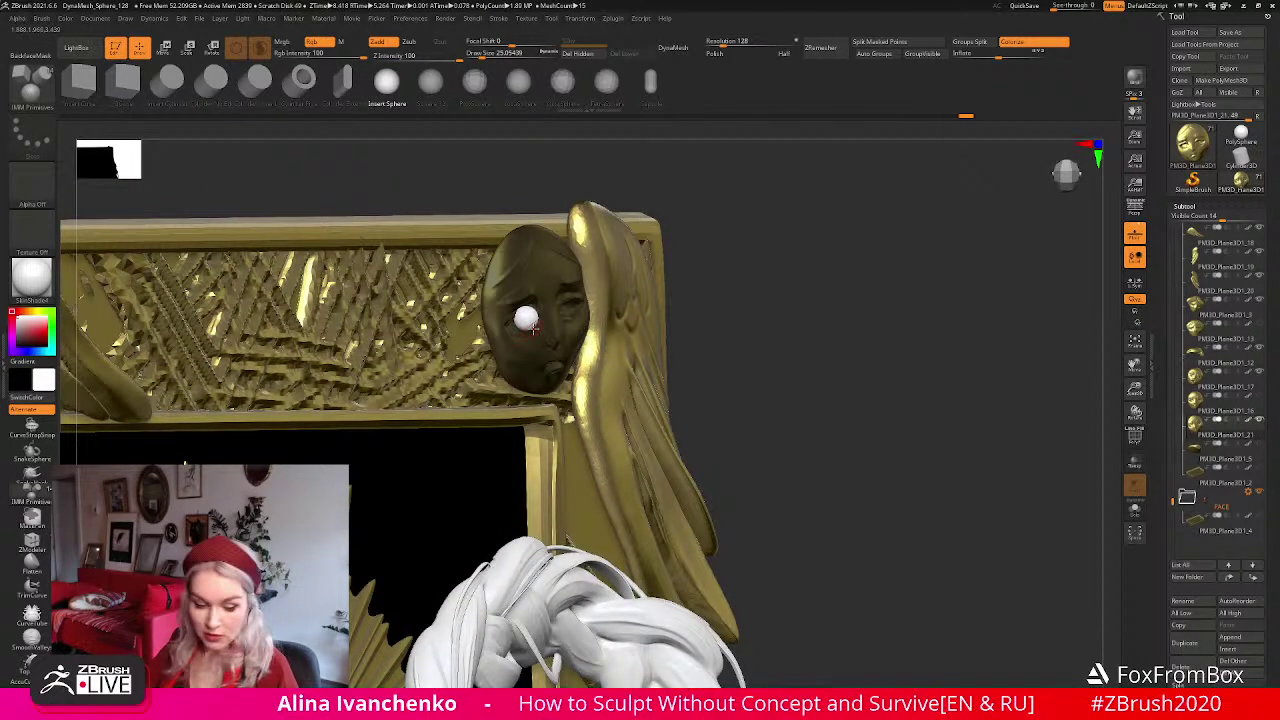
# Scale and move the inserted sphere so it sits inside the left eye socket of the upper-right face.
pyautogui.press('w')
pyautogui.moveTo(697, 250); pyautogui.dragTo(650, 203)
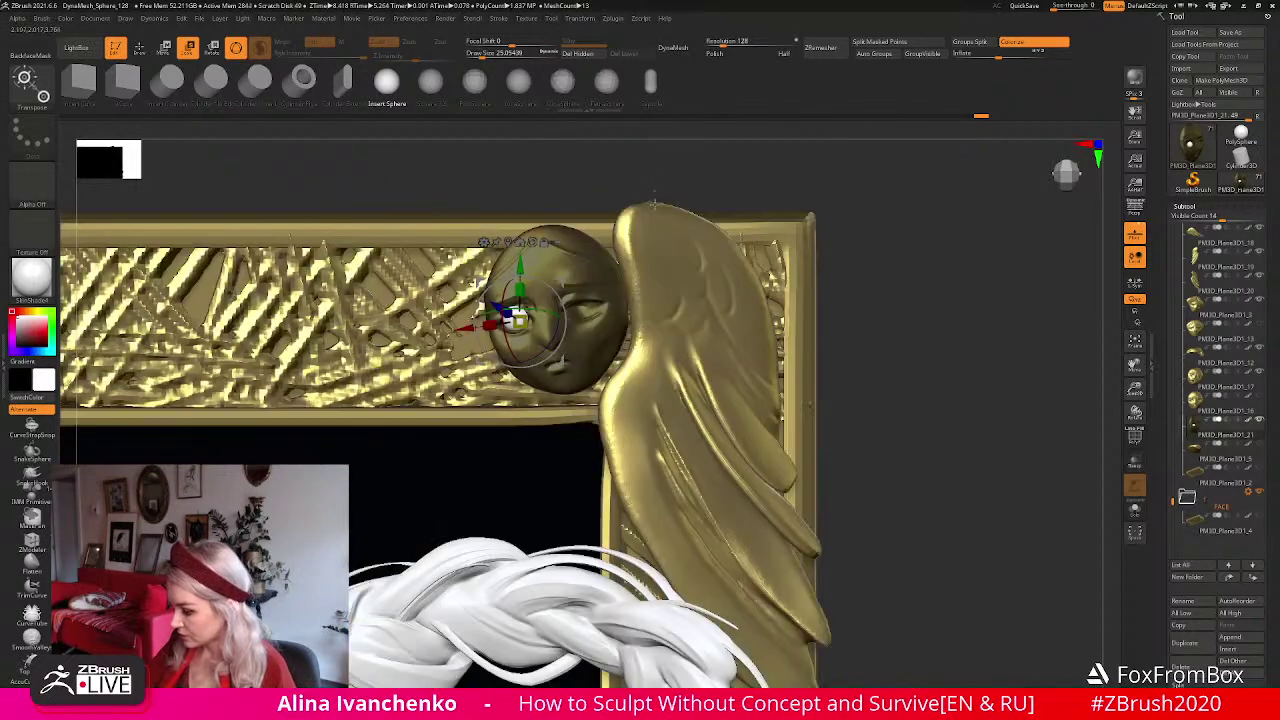
pyautogui.moveTo(753, 200); pyautogui.dragTo(510, 291)
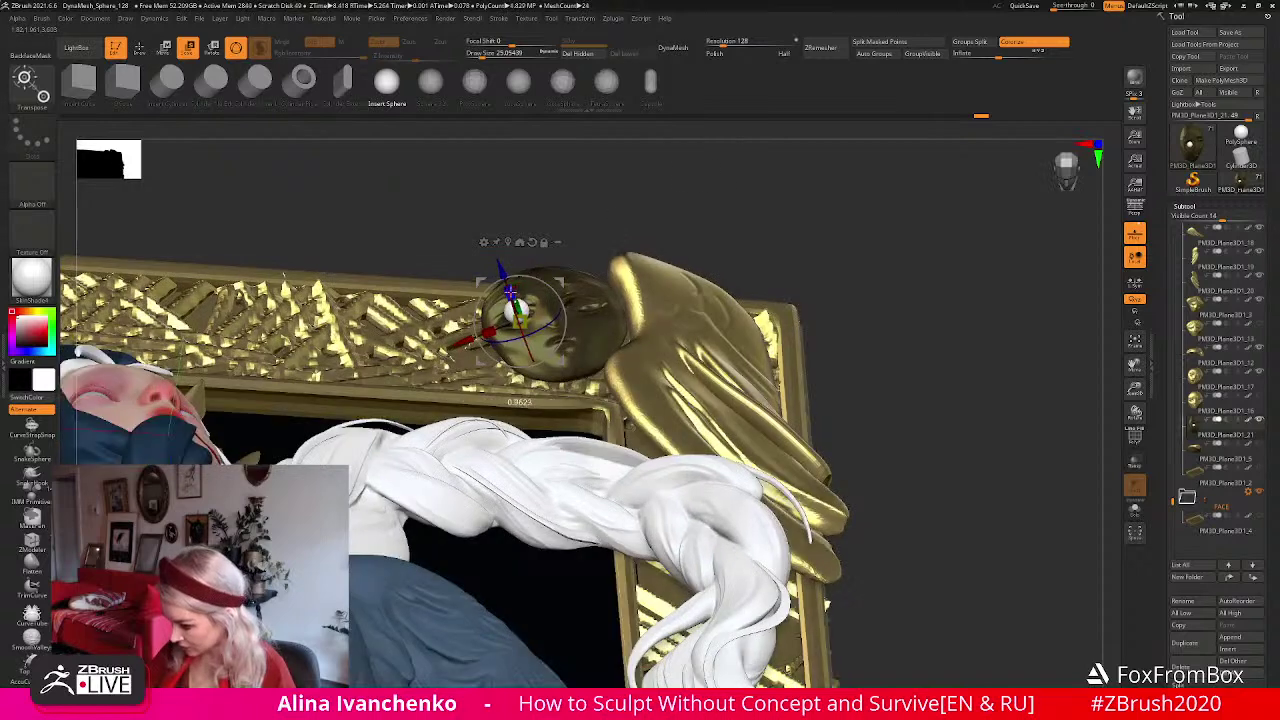
pyautogui.moveTo(570, 198); pyautogui.dragTo(549, 284)
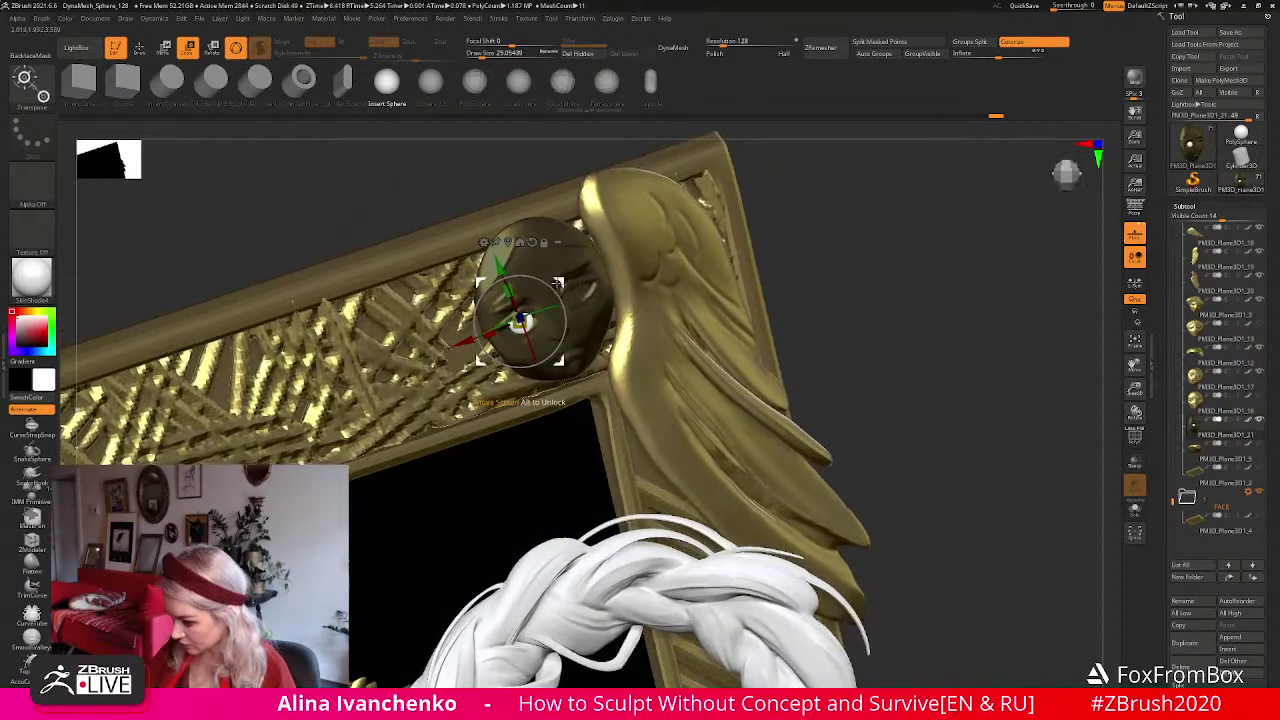
pyautogui.keyDown('shift'); pyautogui.moveTo(786, 210); pyautogui.dragTo(754, 209); pyautogui.keyUp('shift')
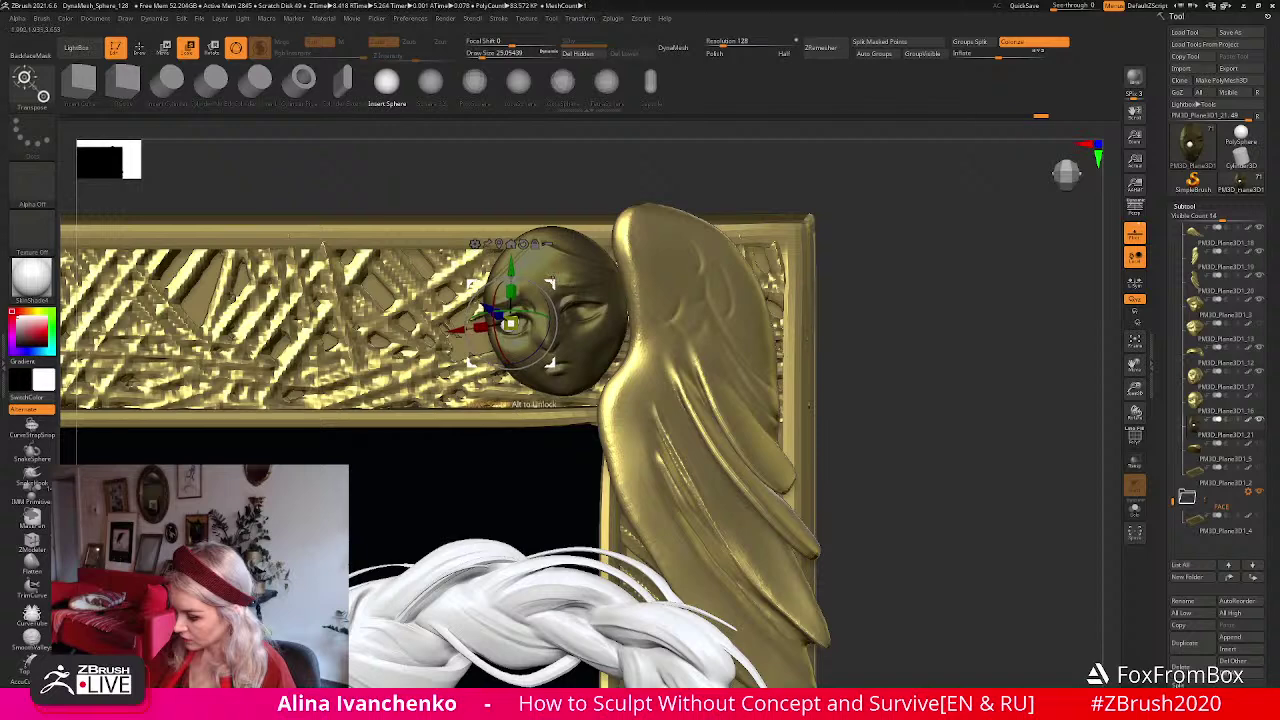
pyautogui.moveTo(841, 222); pyautogui.dragTo(857, 209)
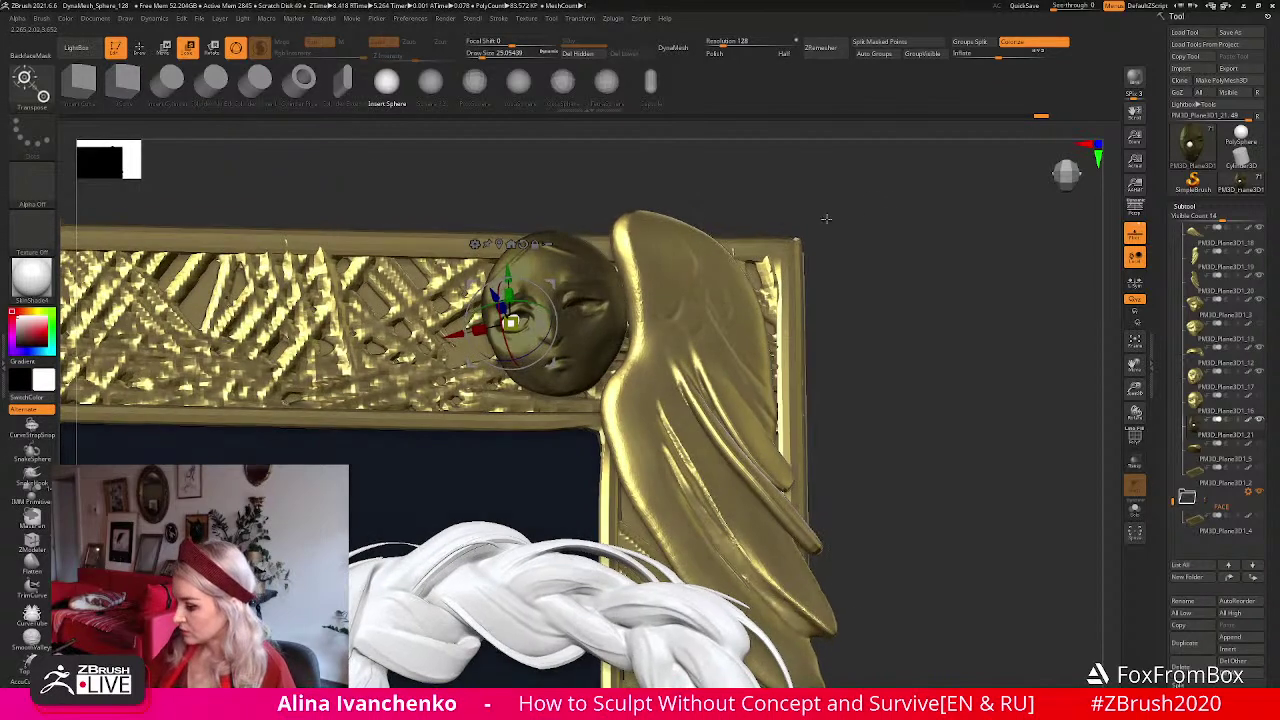
# Duplicate the eyeball sphere and place the copy in the right eye socket of the upper-right face.
pyautogui.keyDown('ctrl'); pyautogui.moveTo(547, 281); pyautogui.dragTo(612, 267); pyautogui.keyUp('ctrl')
pyautogui.moveTo(836, 276); pyautogui.dragTo(836, 275)
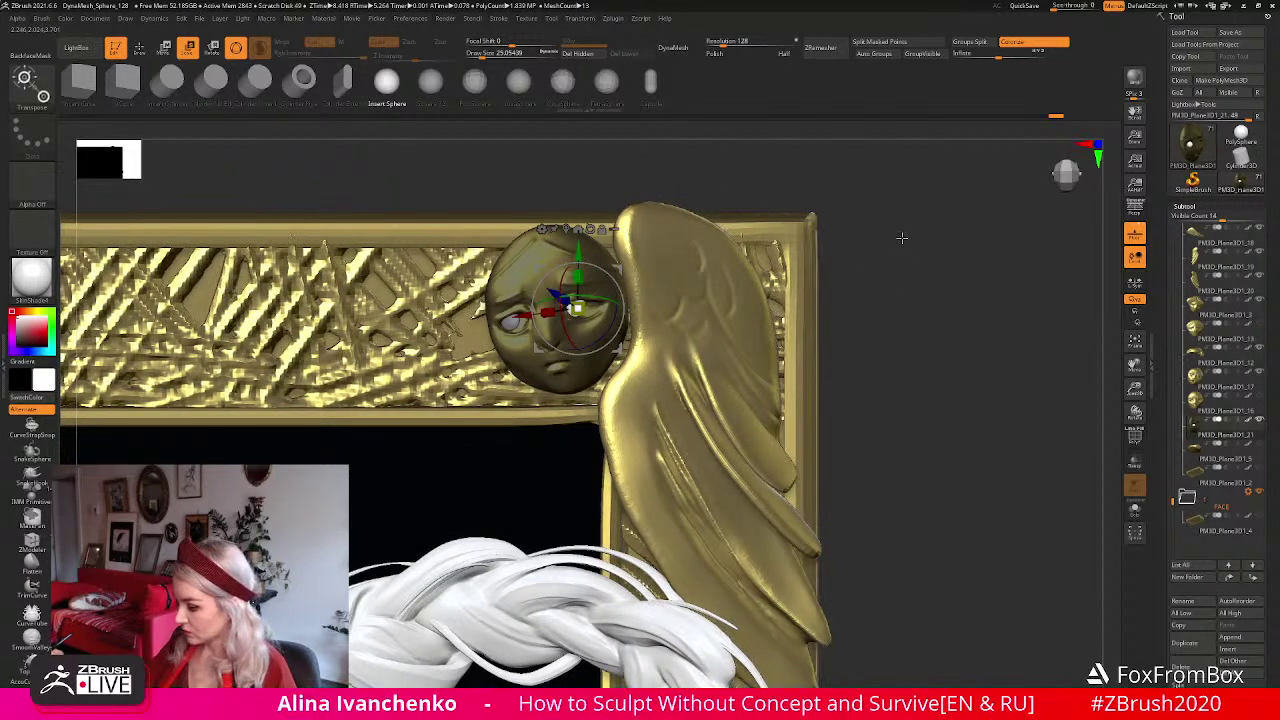
pyautogui.press('q')
# Mask off the rest of the upper-right face, centre the gizmo on the left eyeball to adjust its fit, and clear the mask.
pyautogui.moveTo(1135, 388)
pyautogui.mouseDown()
pyautogui.moveTo(1052, 329)
pyautogui.moveTo(743, 323)
pyautogui.moveTo(737, 349)
pyautogui.moveTo(760, 337)
pyautogui.moveTo(729, 348)
pyautogui.mouseUp()
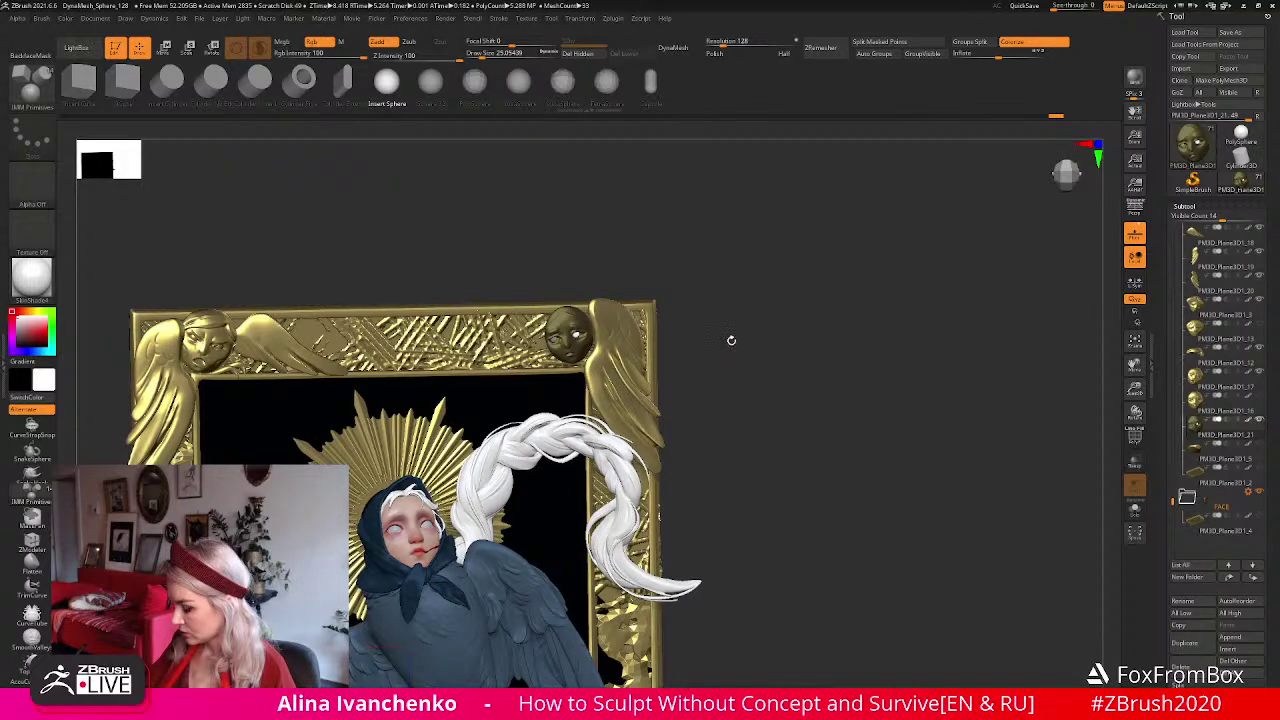
pyautogui.moveTo(743, 337); pyautogui.dragTo(1035, 405)
pyautogui.hotkey('ctrl', 'shift')
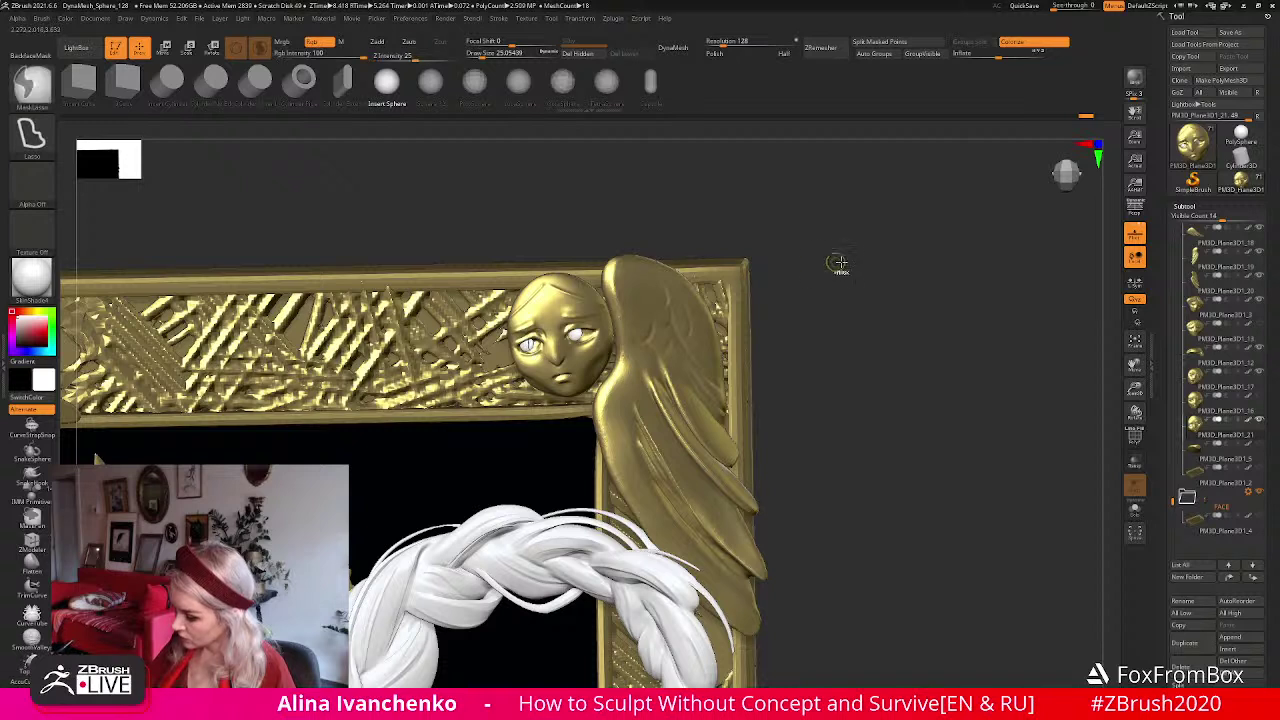
pyautogui.keyDown('ctrl'); pyautogui.keyDown('shift'); pyautogui.click(585, 337); pyautogui.keyUp('shift'); pyautogui.keyUp('ctrl')
pyautogui.keyDown('ctrl'); pyautogui.keyDown('shift'); pyautogui.click(829, 271); pyautogui.keyUp('shift'); pyautogui.keyUp('ctrl')
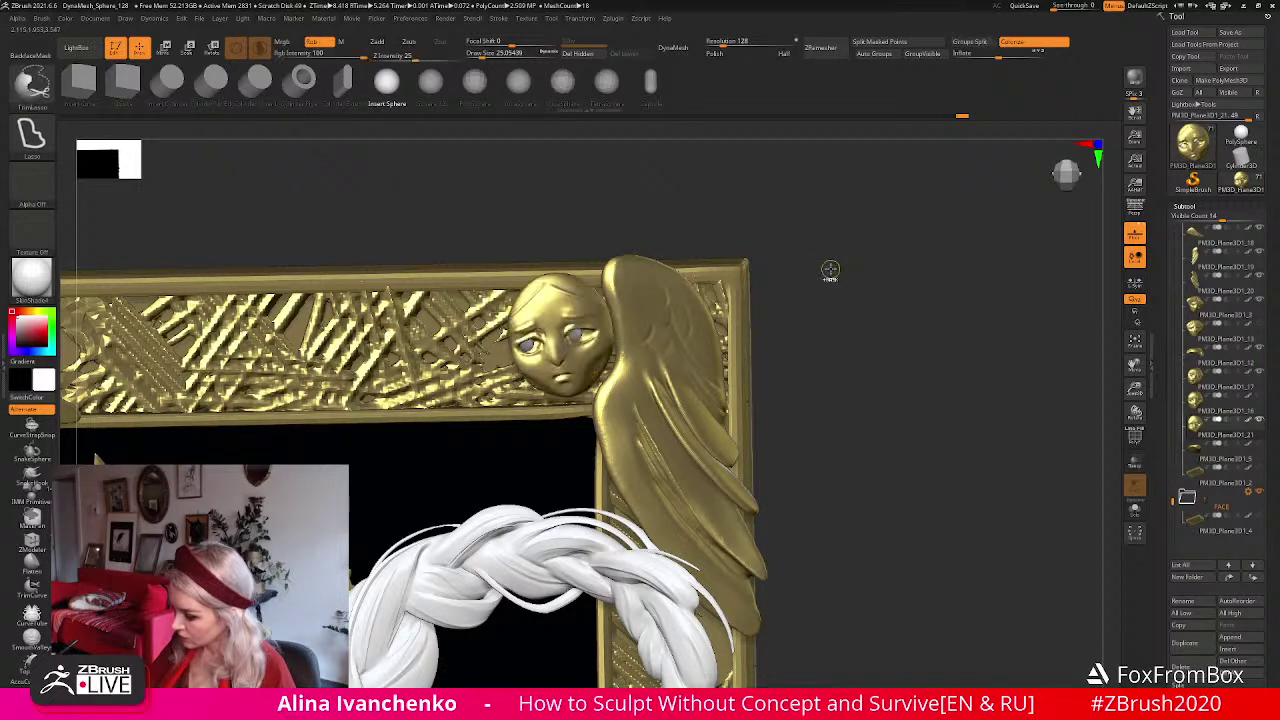
pyautogui.moveTo(645, 302)
pyautogui.keyDown('ctrl'); pyautogui.mouseDown()
pyautogui.moveTo(572, 268)
pyautogui.moveTo(580, 338)
pyautogui.moveTo(620, 394)
pyautogui.mouseUp(); pyautogui.keyUp('ctrl')
pyautogui.press('w')
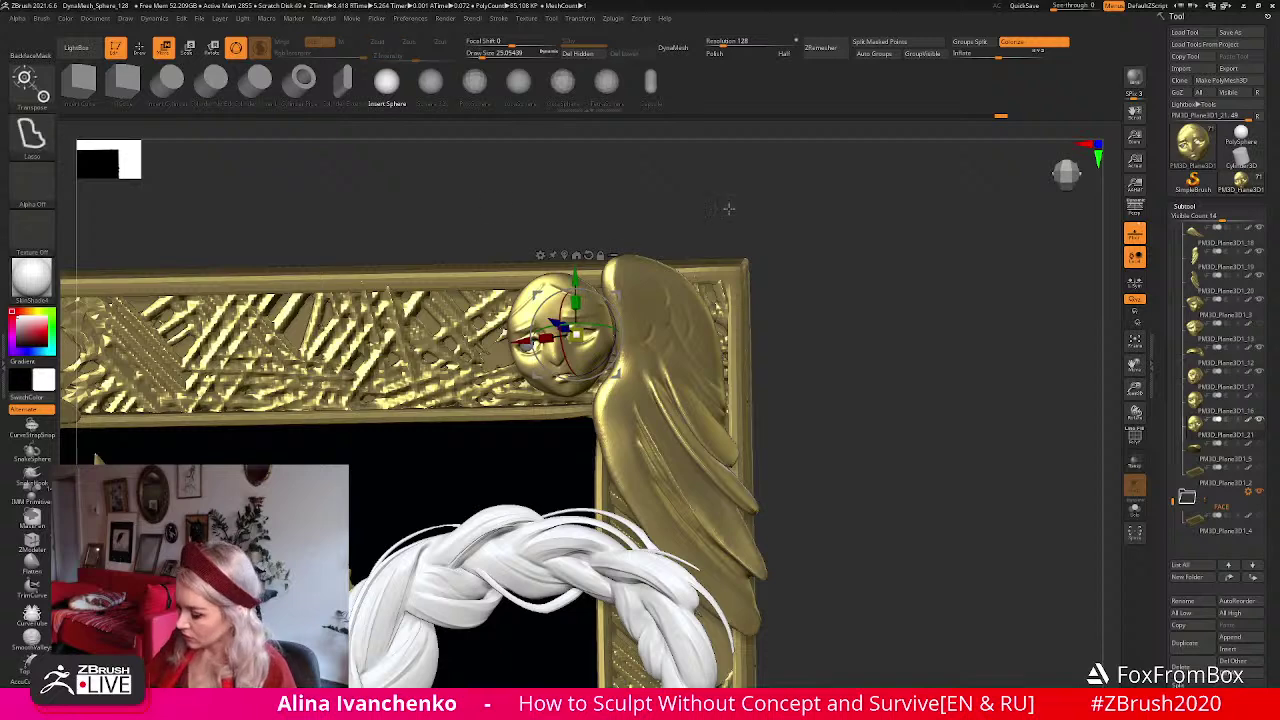
pyautogui.keyDown('ctrl'); pyautogui.click(713, 214); pyautogui.keyUp('ctrl')
pyautogui.click(564, 255)
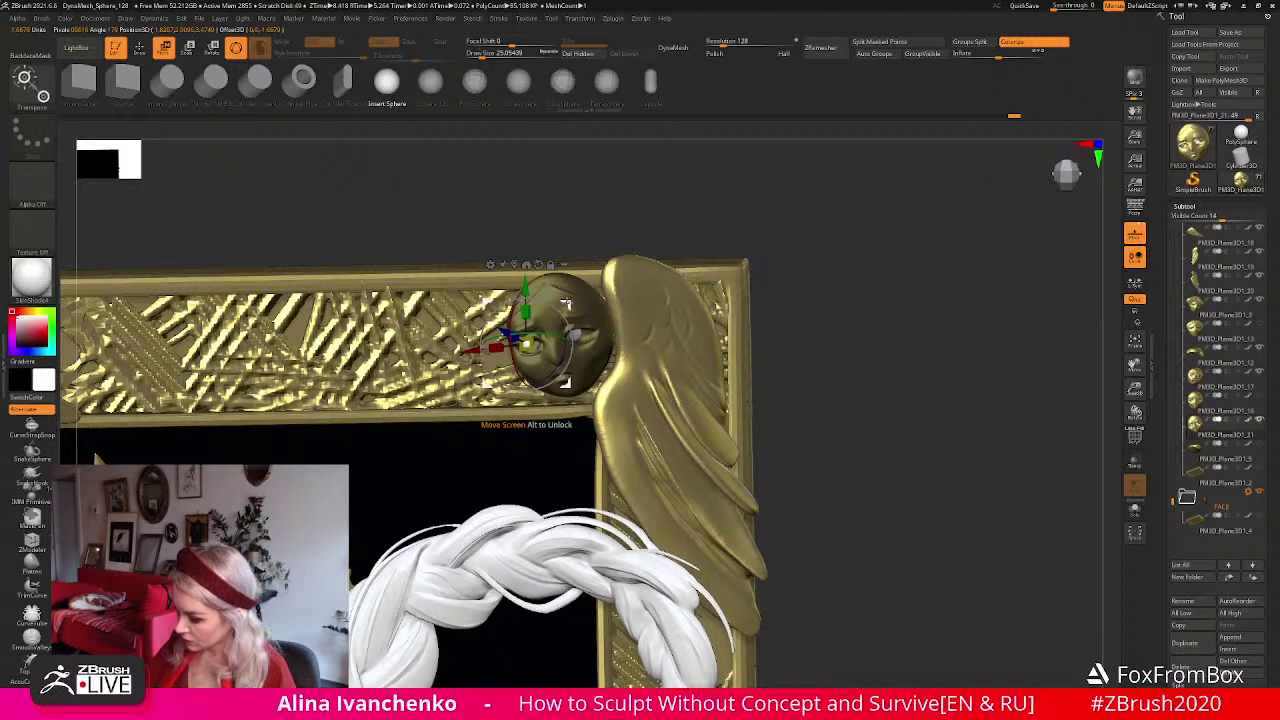
pyautogui.press('q')
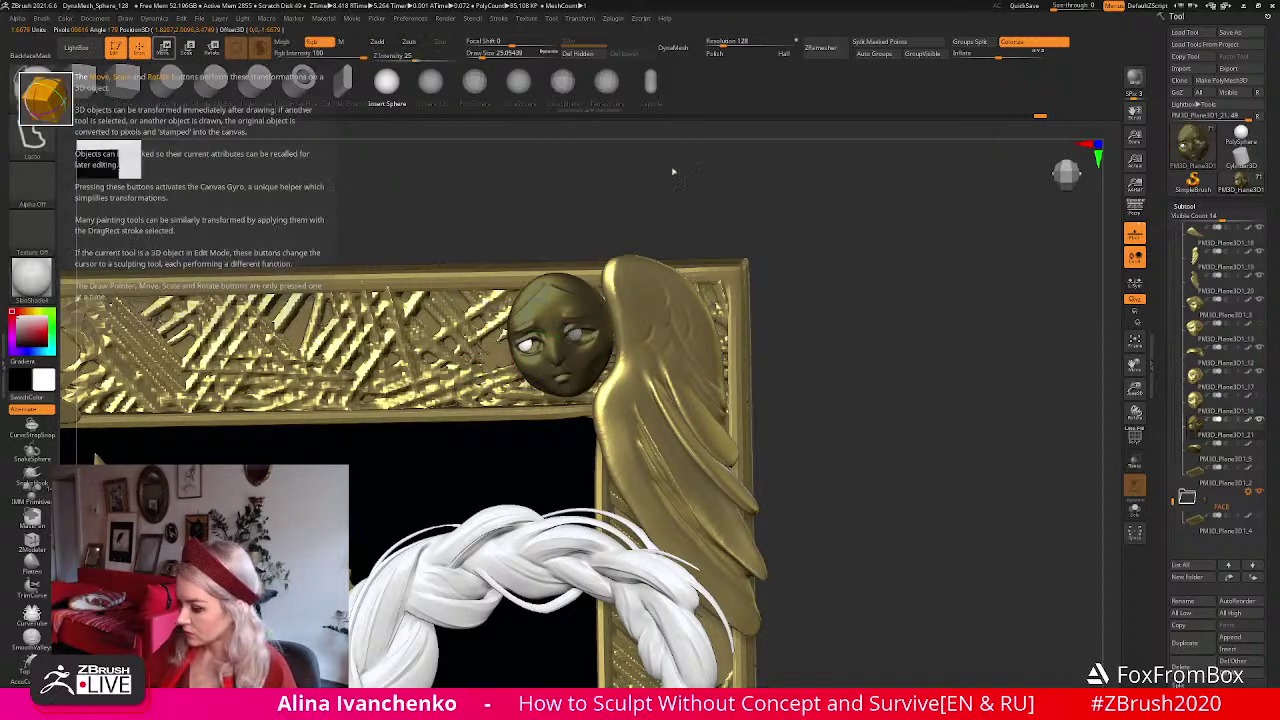
pyautogui.keyDown('ctrl'); pyautogui.click(820, 363); pyautogui.keyUp('ctrl')
pyautogui.moveTo(820, 363)
pyautogui.mouseDown()
pyautogui.moveTo(811, 371)
pyautogui.moveTo(417, 231)
pyautogui.mouseUp()
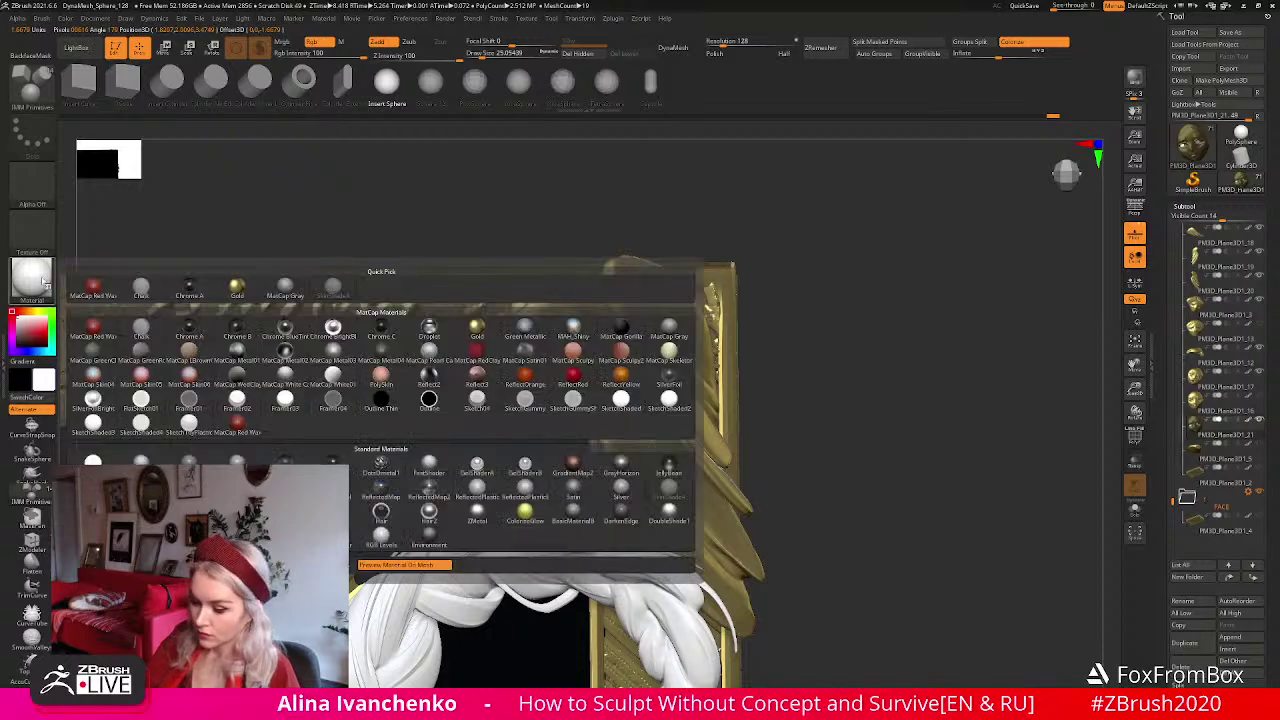
# Try to fill the upper-right face and its eyeballs with the Gold material, and switch the active material back to SkinShade4.
pyautogui.click(31, 278)
pyautogui.click(283, 289)
pyautogui.click(66, 19)
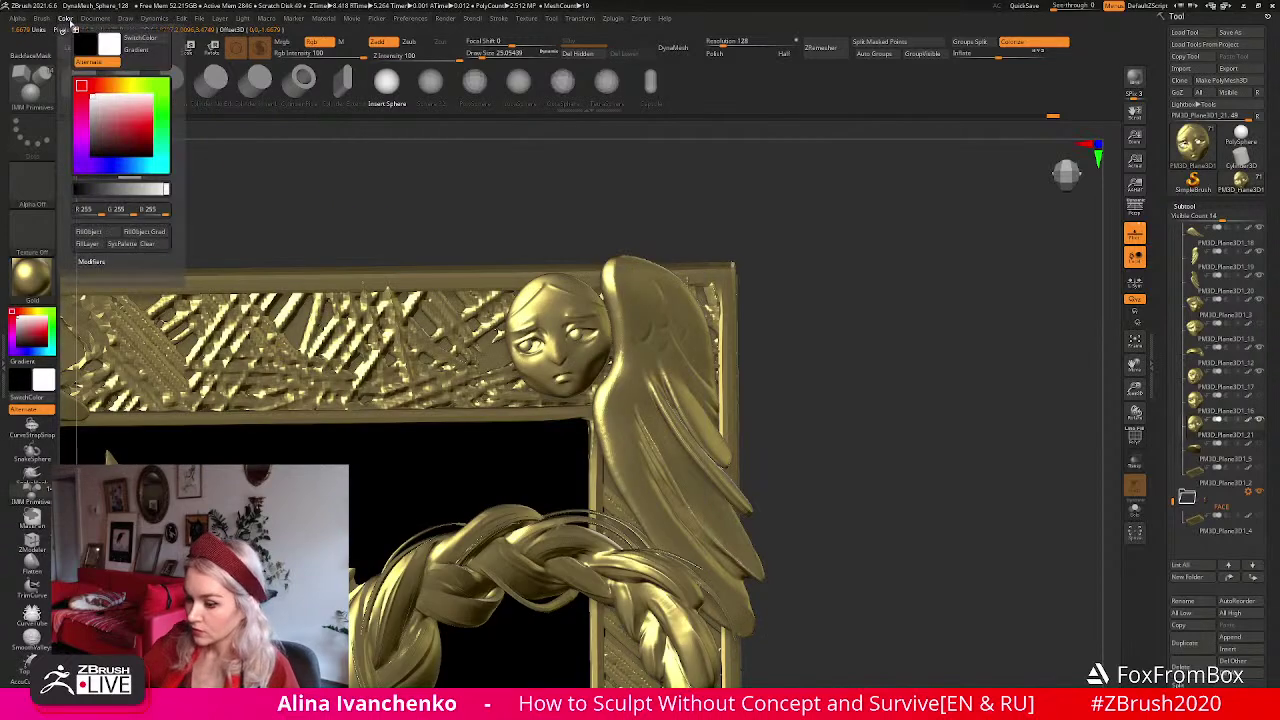
pyautogui.click(110, 240)
pyautogui.moveTo(502, 335)
pyautogui.keyDown('alt'); pyautogui.mouseDown()
pyautogui.moveTo(751, 375)
pyautogui.moveTo(727, 405)
pyautogui.moveTo(734, 371)
pyautogui.moveTo(729, 380)
pyautogui.moveTo(690, 338)
pyautogui.mouseUp(); pyautogui.keyUp('alt')
pyautogui.click(213, 47)
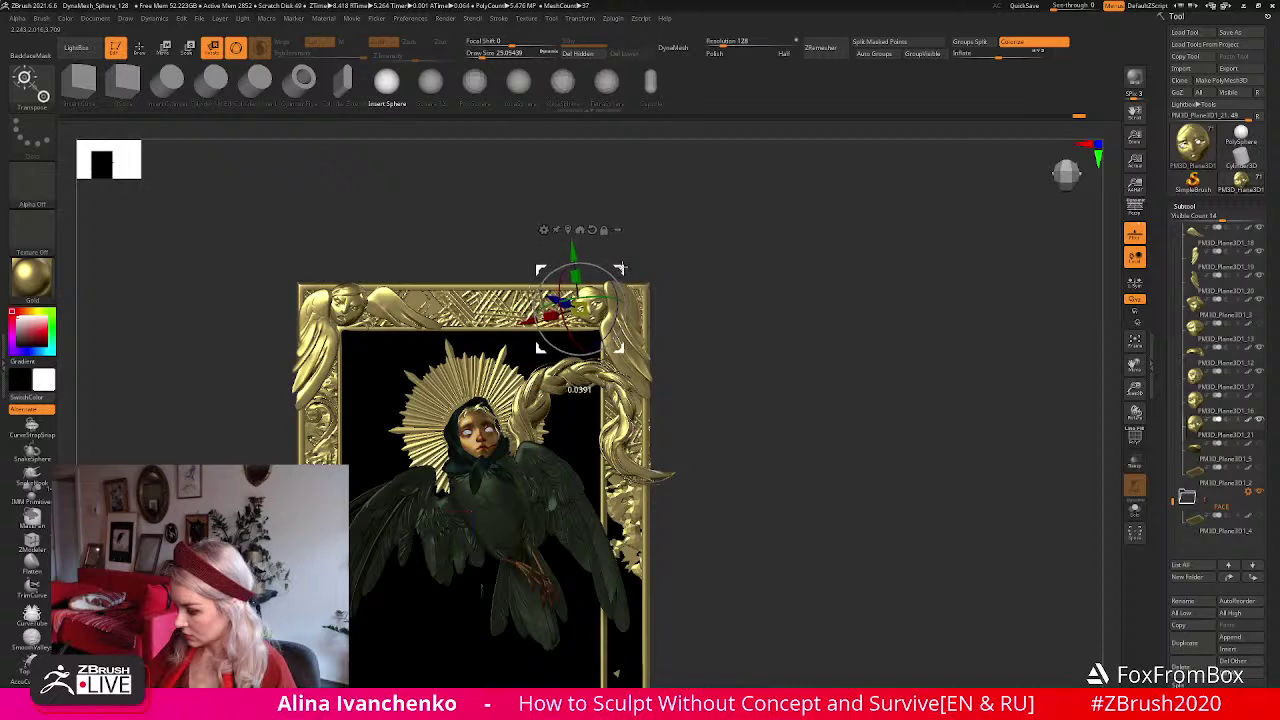
pyautogui.click(36, 278)
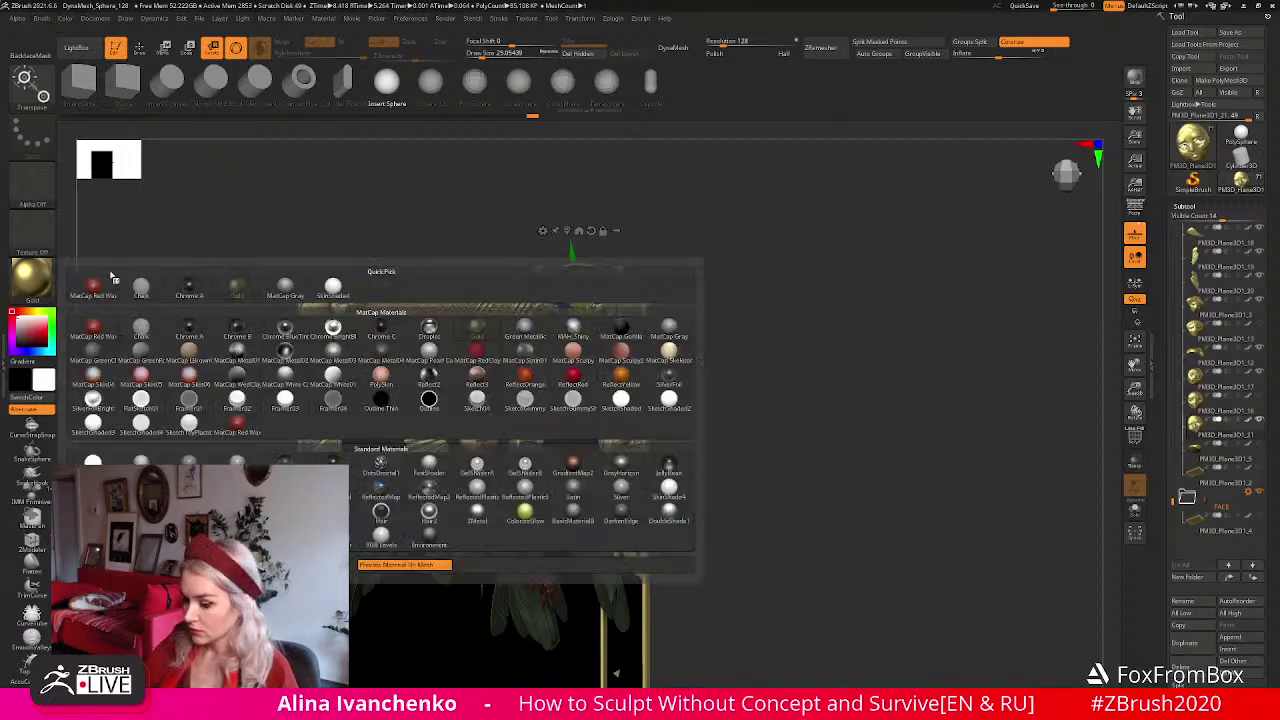
pyautogui.click(333, 288)
pyautogui.keyDown('alt'); pyautogui.moveTo(773, 395); pyautogui.dragTo(811, 360); pyautogui.keyUp('alt')
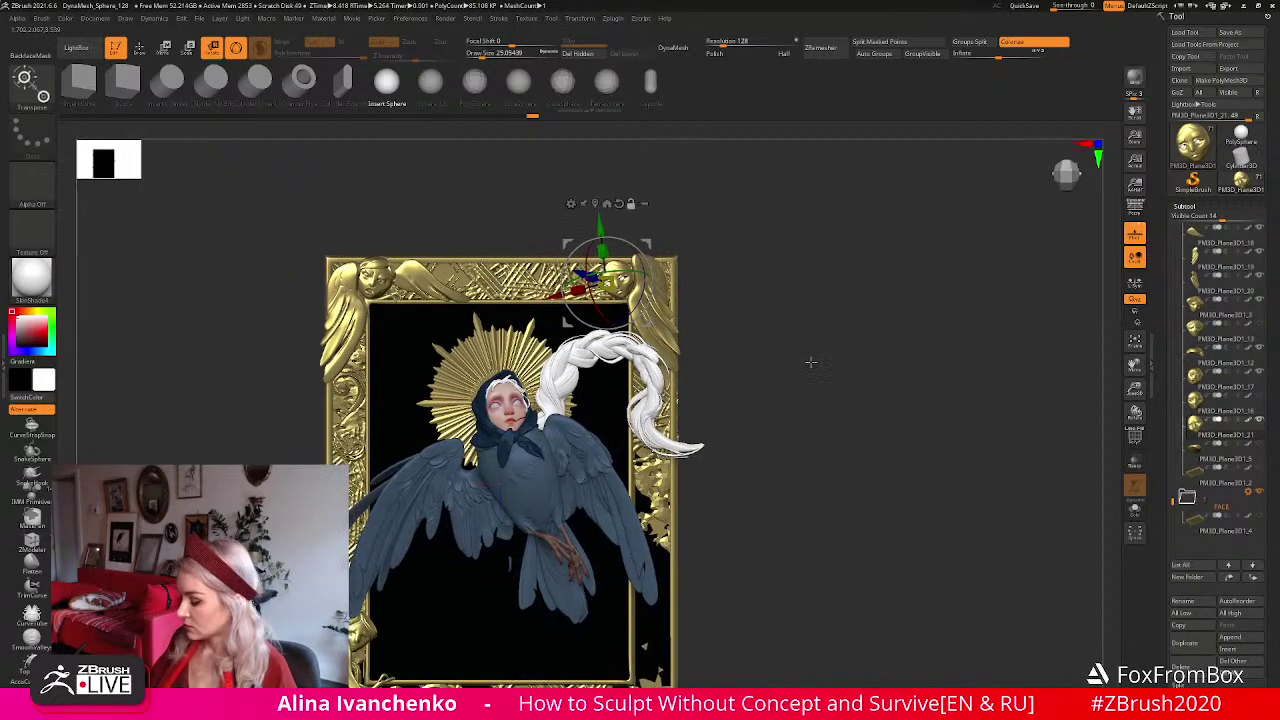
# Fill the upper-right face and eyeballs with Gold using Mrgb, and restore SkinShade4 as the active material.
pyautogui.click(36, 278)
pyautogui.click(237, 289)
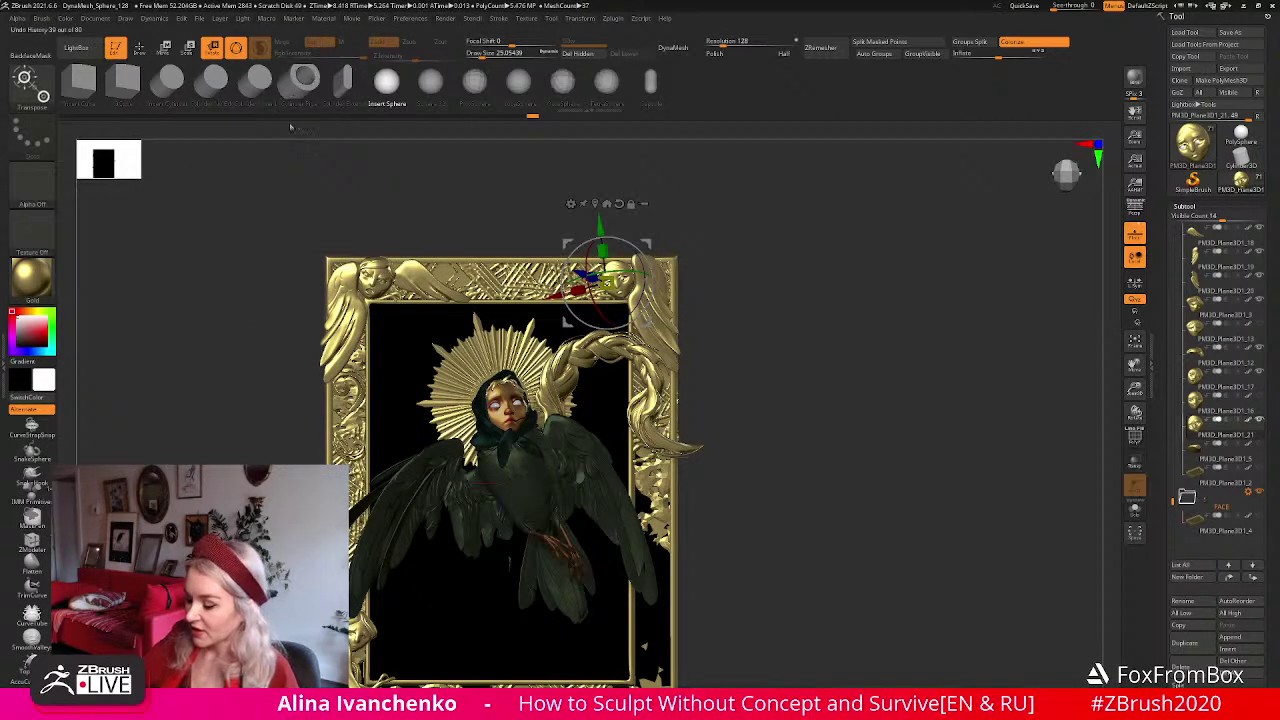
pyautogui.press('q')
pyautogui.click(310, 45)
pyautogui.click(287, 42)
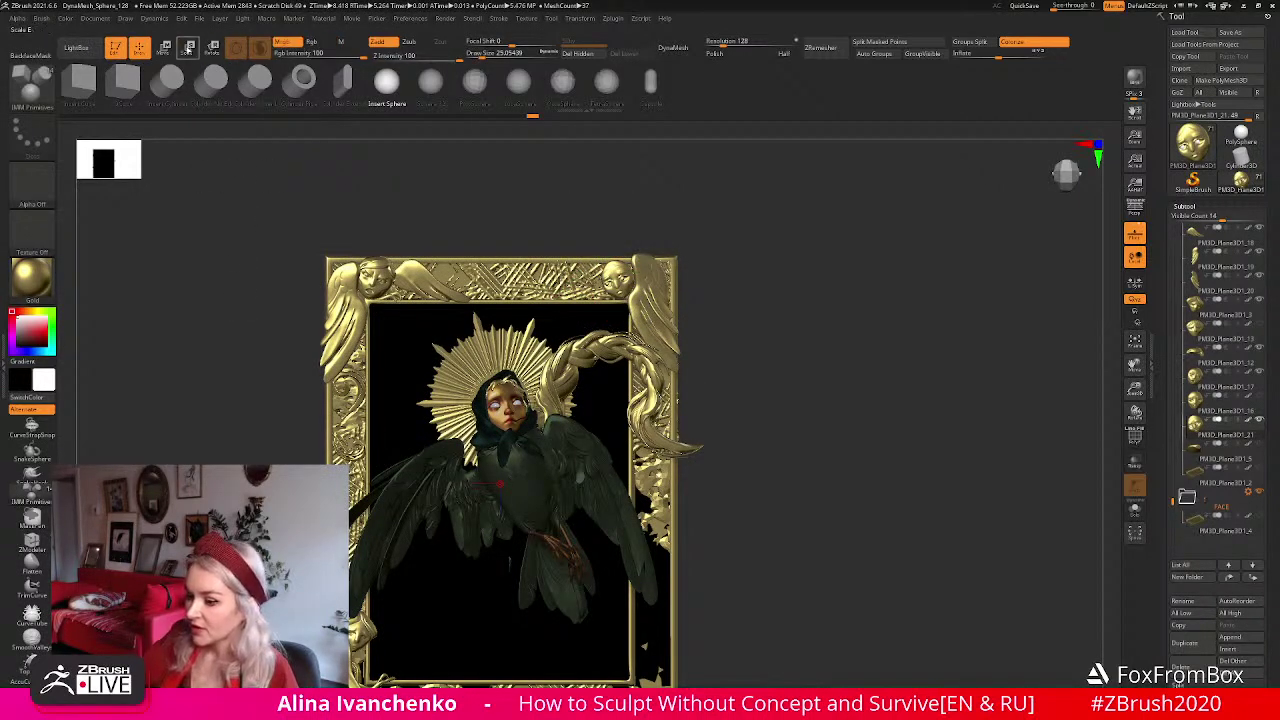
pyautogui.click(65, 18)
pyautogui.click(32, 278)
pyautogui.click(333, 290)
pyautogui.moveTo(776, 363); pyautogui.dragTo(790, 406)
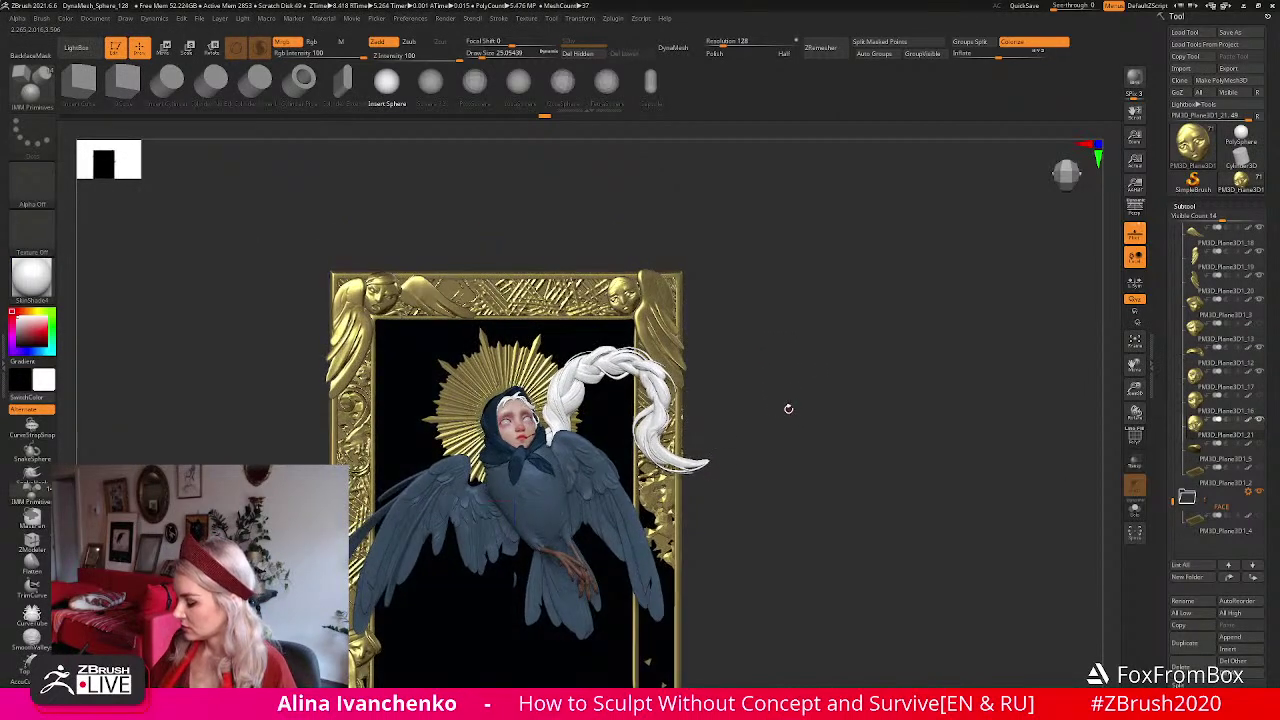
# Select the upper-right gold wing and shift and rotate it slightly against the frame corner.
pyautogui.keyDown('alt'); pyautogui.click(645, 290); pyautogui.keyUp('alt')
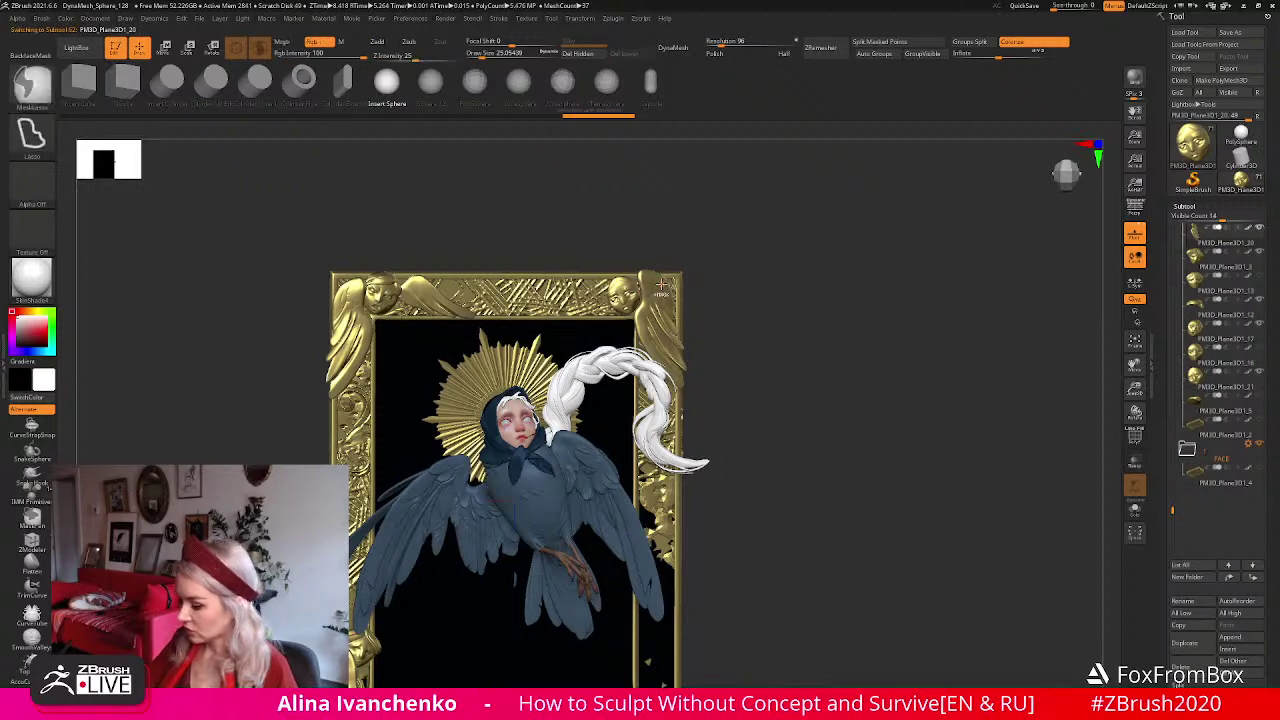
pyautogui.keyDown('alt'); pyautogui.click(661, 283); pyautogui.keyUp('alt')
pyautogui.press('w')
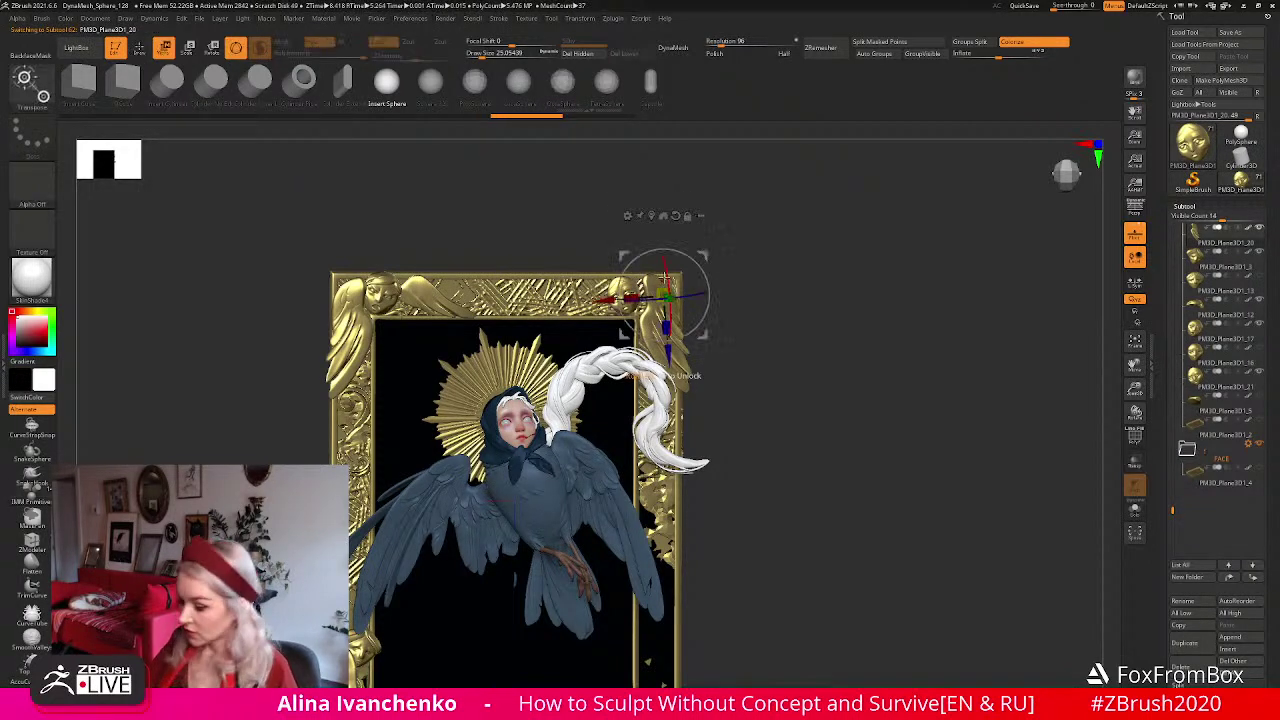
pyautogui.moveTo(706, 252); pyautogui.dragTo(707, 260)
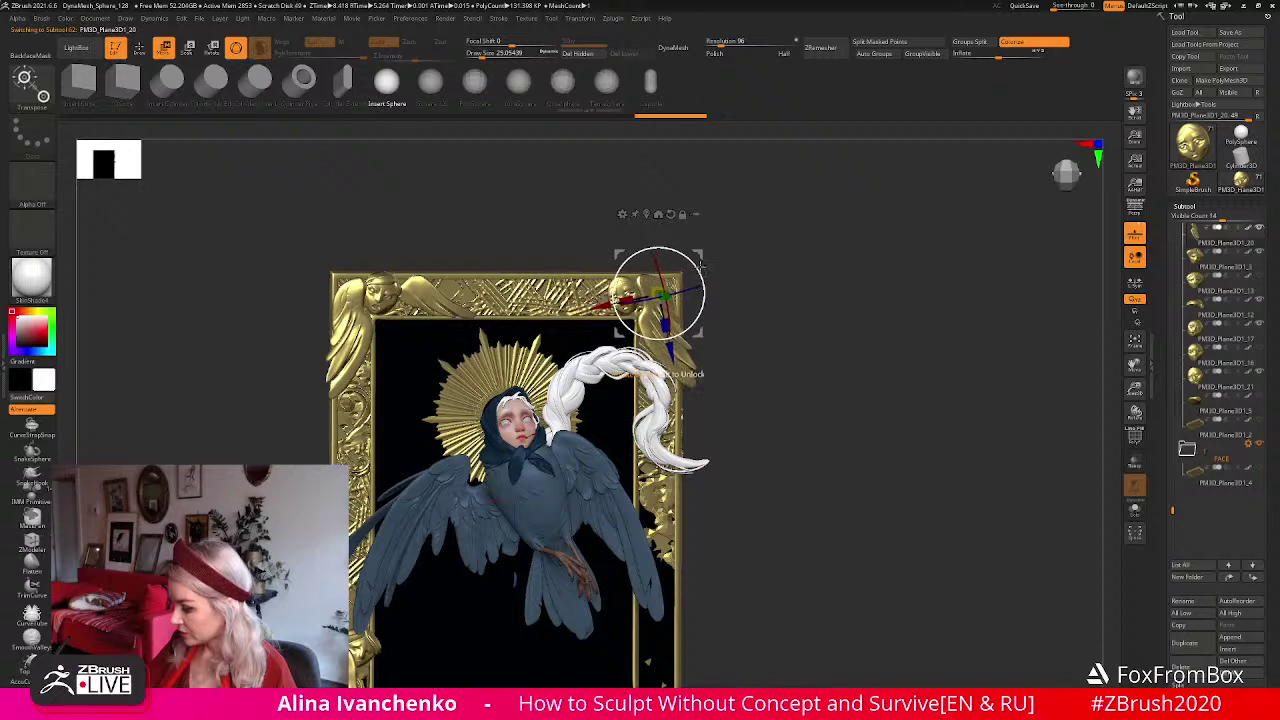
pyautogui.click(139, 50)
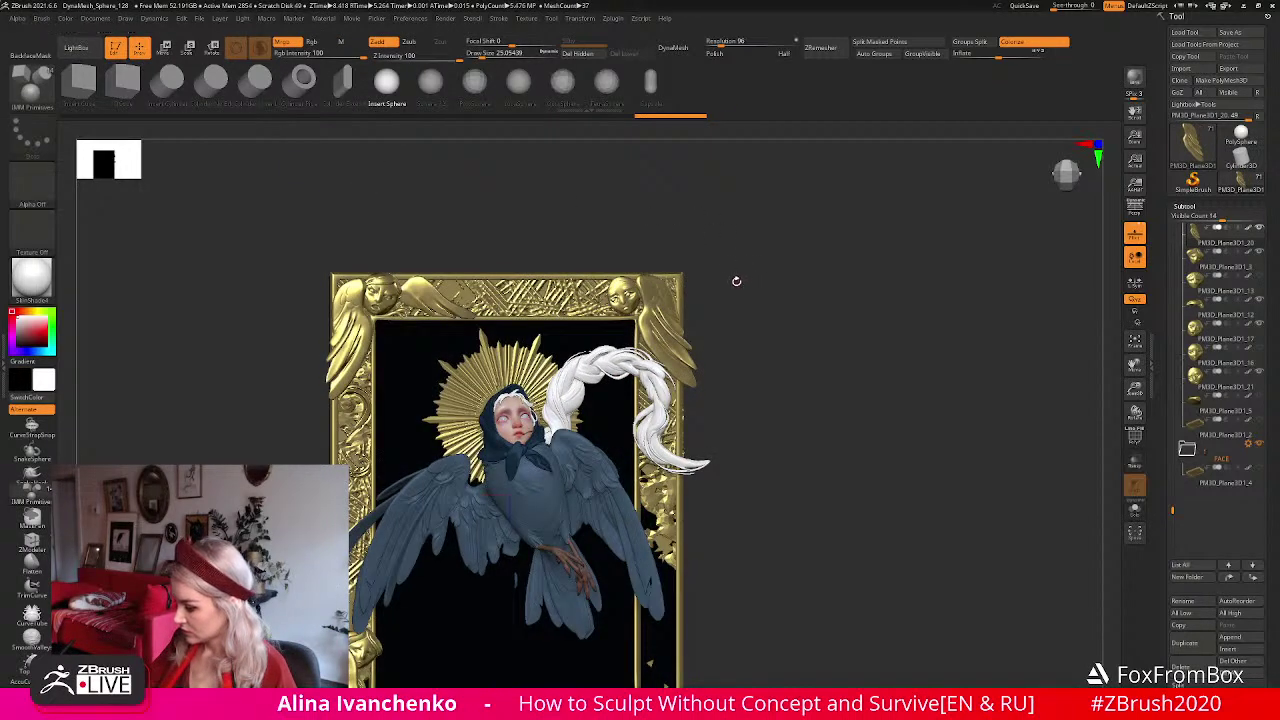
# Select the cherub head on the frame's upper-right corner and adjust its placement slightly with the transform gizmo.
pyautogui.moveTo(734, 282); pyautogui.dragTo(731, 286)
pyautogui.keyDown('alt'); pyautogui.click(623, 272); pyautogui.keyUp('alt')
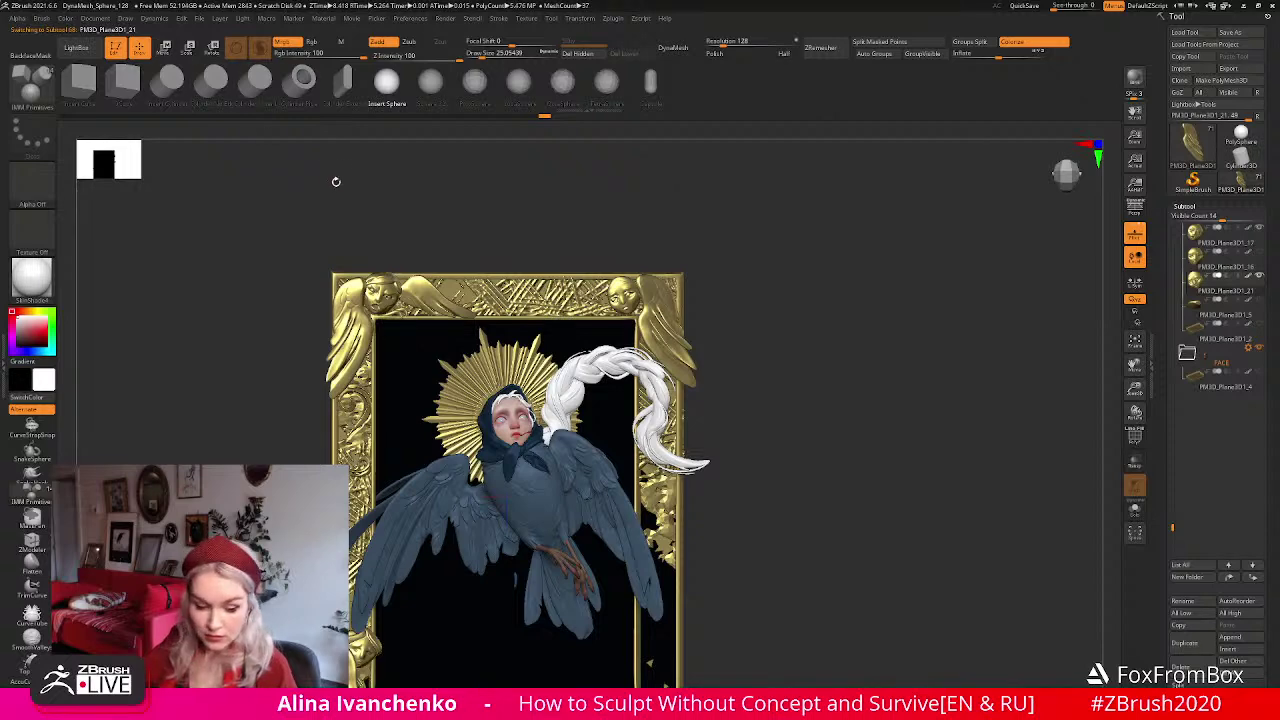
pyautogui.press('w')
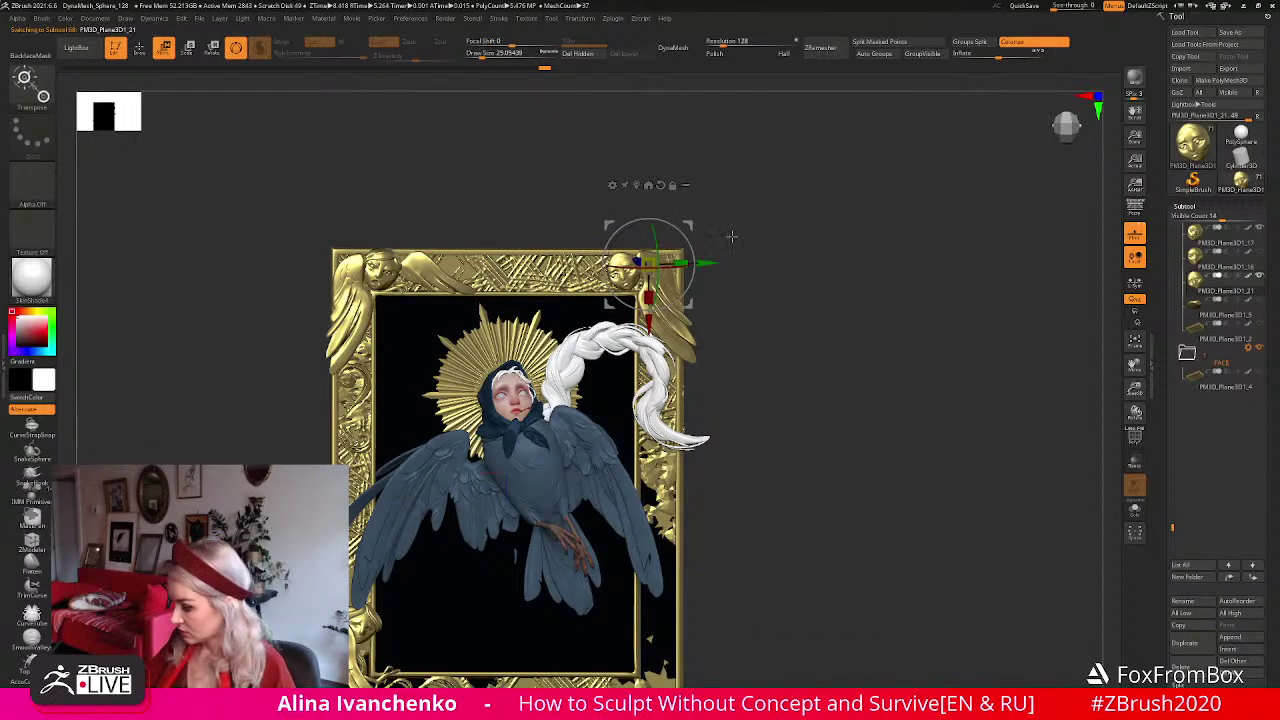
pyautogui.moveTo(690, 238)
pyautogui.mouseDown()
pyautogui.moveTo(712, 242)
pyautogui.moveTo(688, 219)
pyautogui.mouseUp()
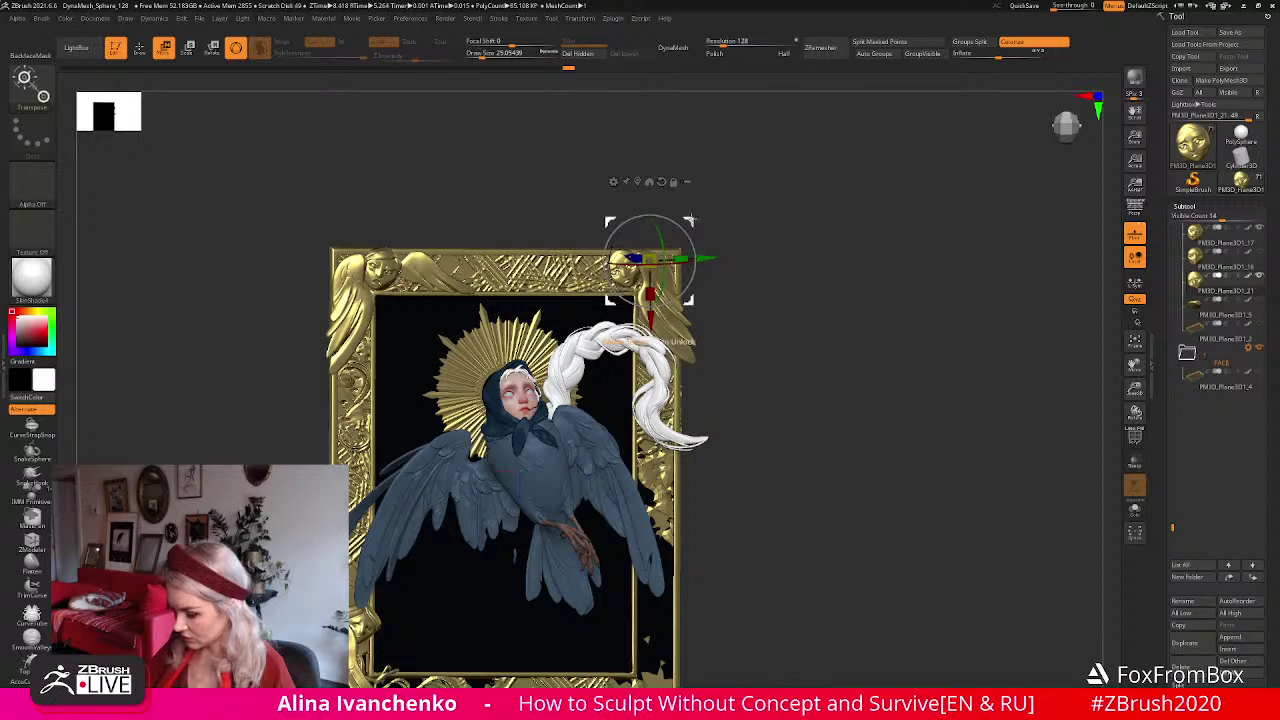
pyautogui.press('q')
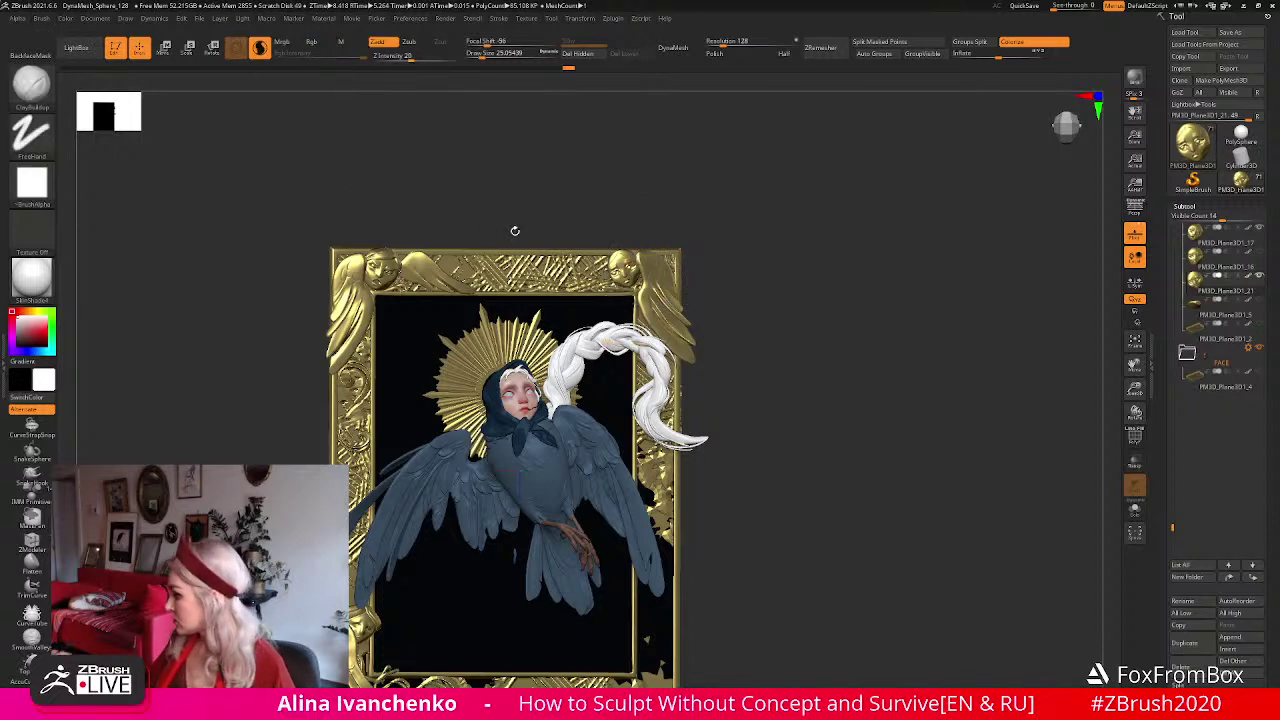
# Make the hidden small wing subtool PM3D_Plane3D1_10 beside the upper-right cherub head visible and select it.
pyautogui.moveTo(1173, 527); pyautogui.dragTo(1173, 464)
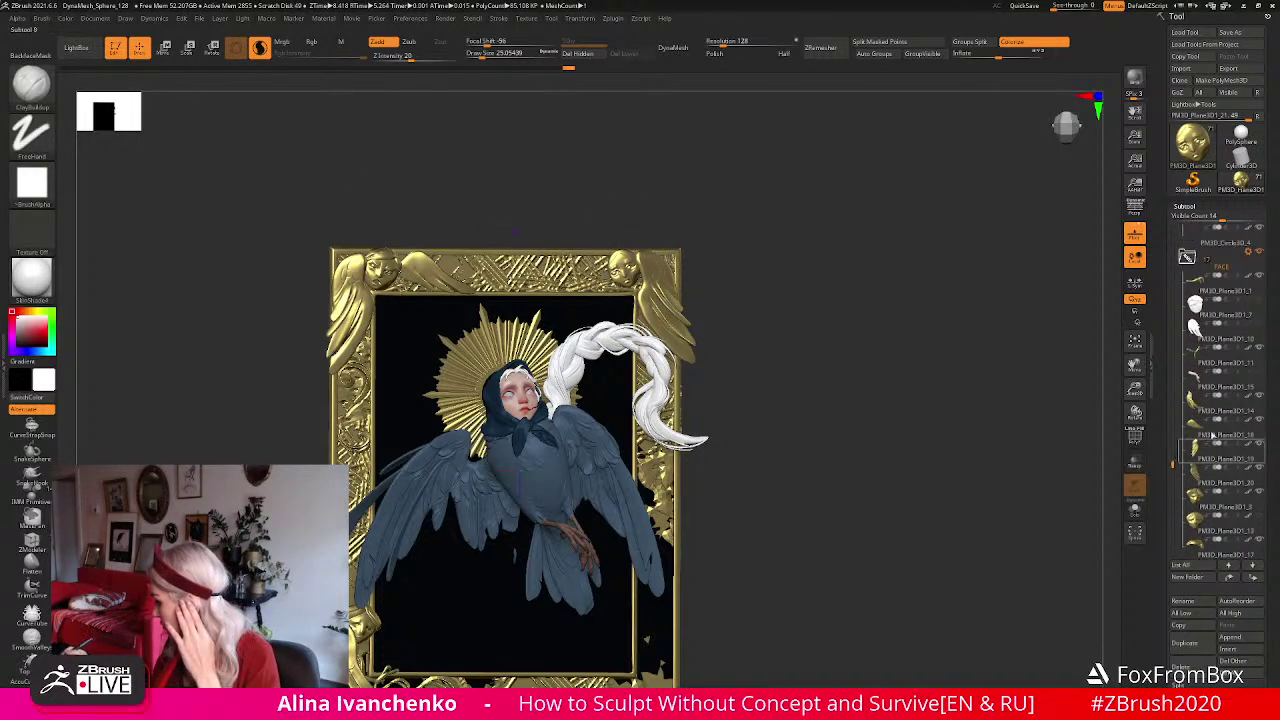
pyautogui.click(1259, 327)
pyautogui.moveTo(648, 206); pyautogui.dragTo(641, 231)
pyautogui.keyDown('alt'); pyautogui.click(616, 283); pyautogui.keyUp('alt')
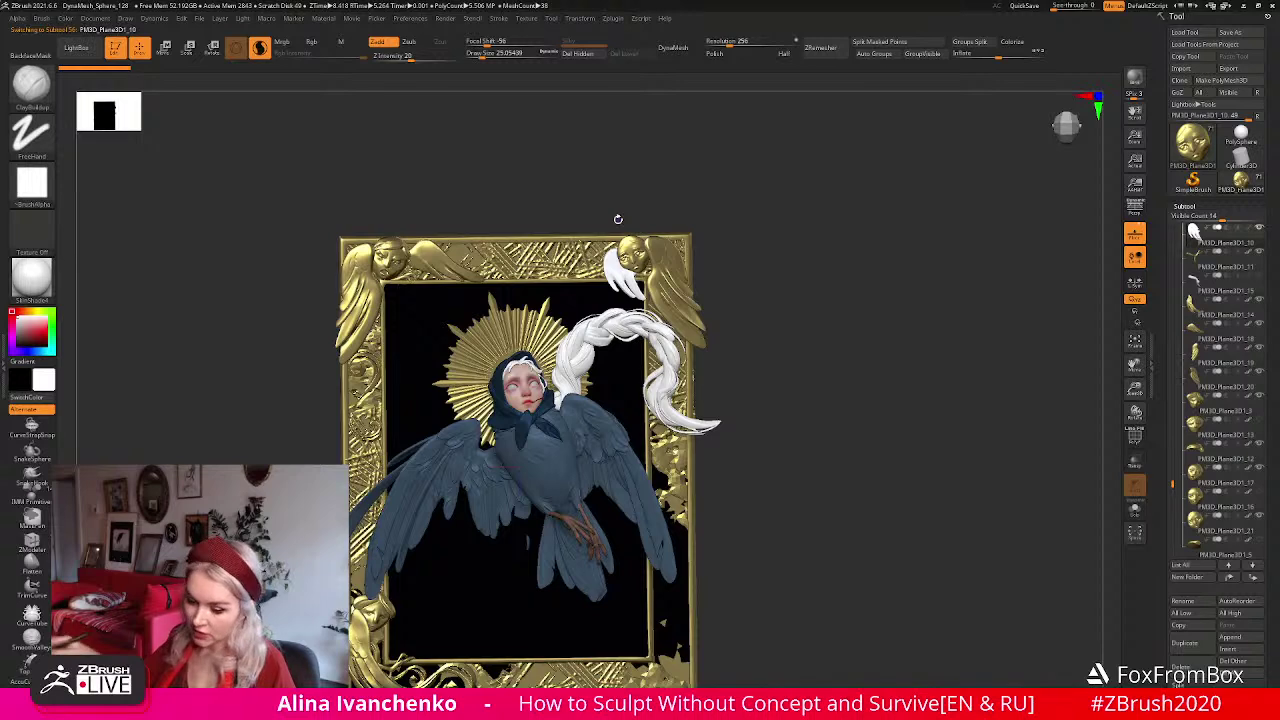
# Fill the small wing with white and the Gold material in Mrgb mode, and restore SkinShade4 as the active material.
pyautogui.click(32, 280)
pyautogui.click(237, 288)
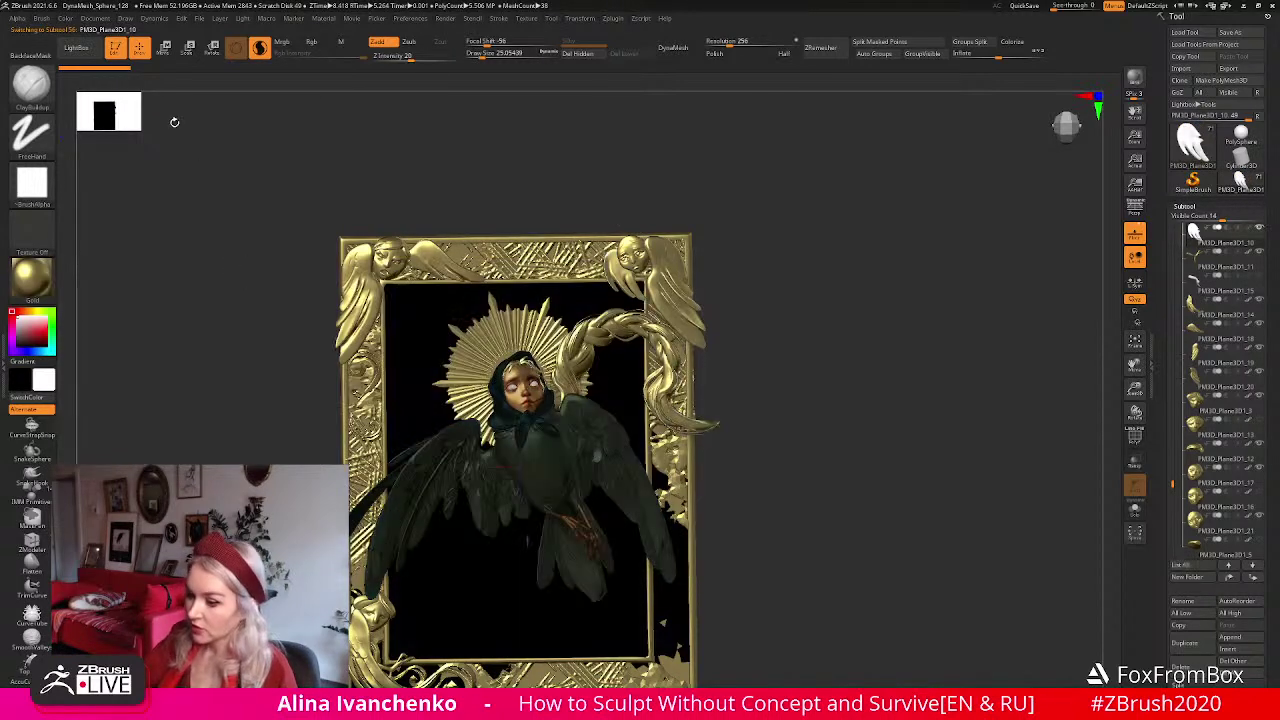
pyautogui.click(65, 19)
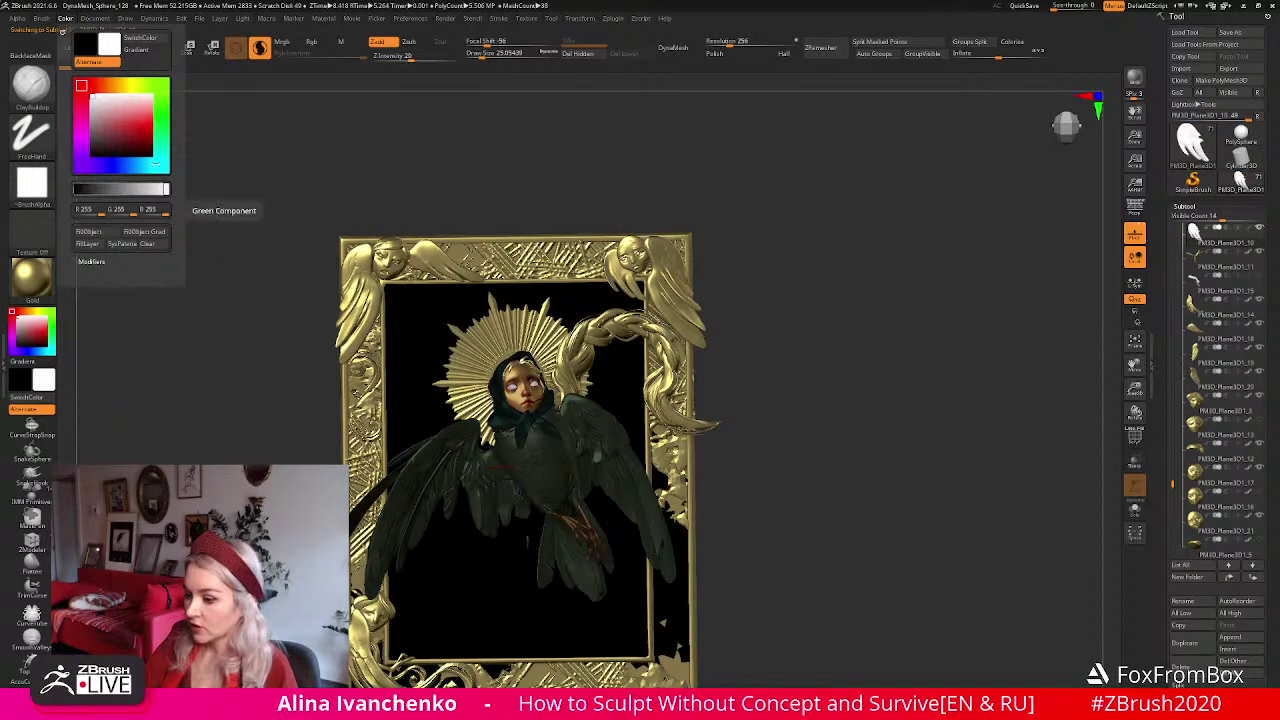
pyautogui.click(288, 41)
pyautogui.click(67, 20)
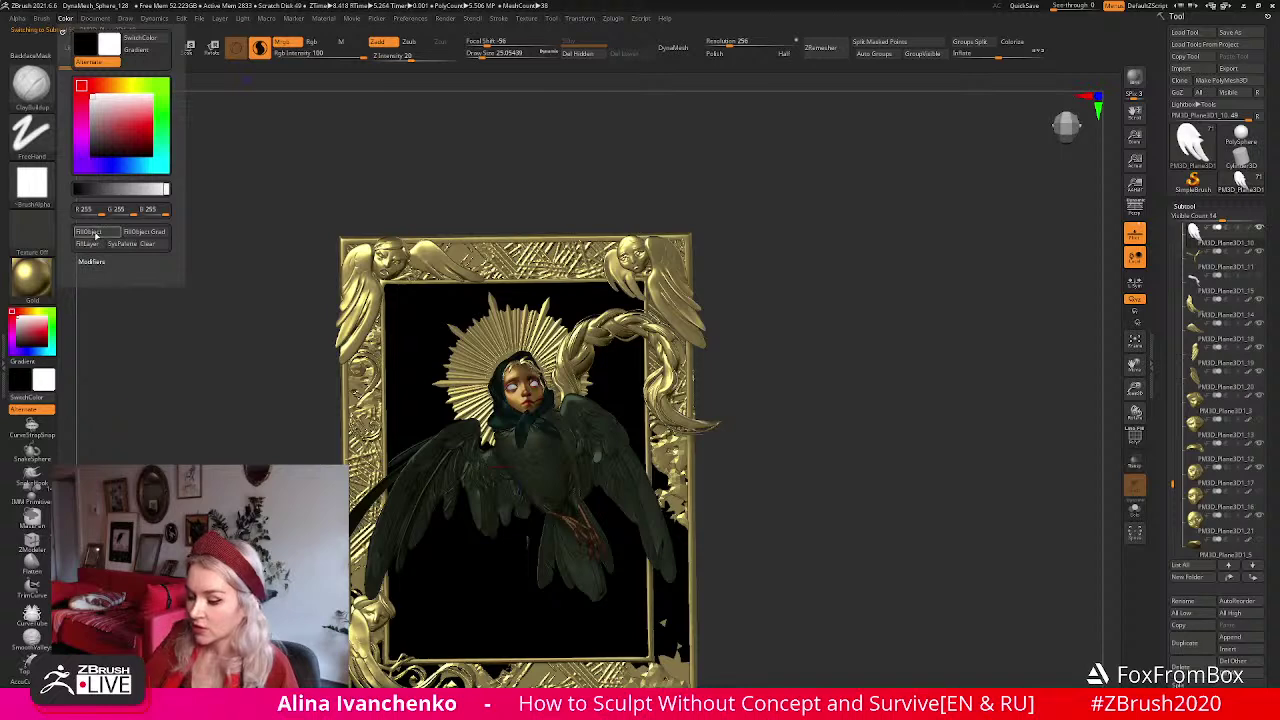
pyautogui.click(94, 234)
pyautogui.click(33, 280)
pyautogui.click(333, 288)
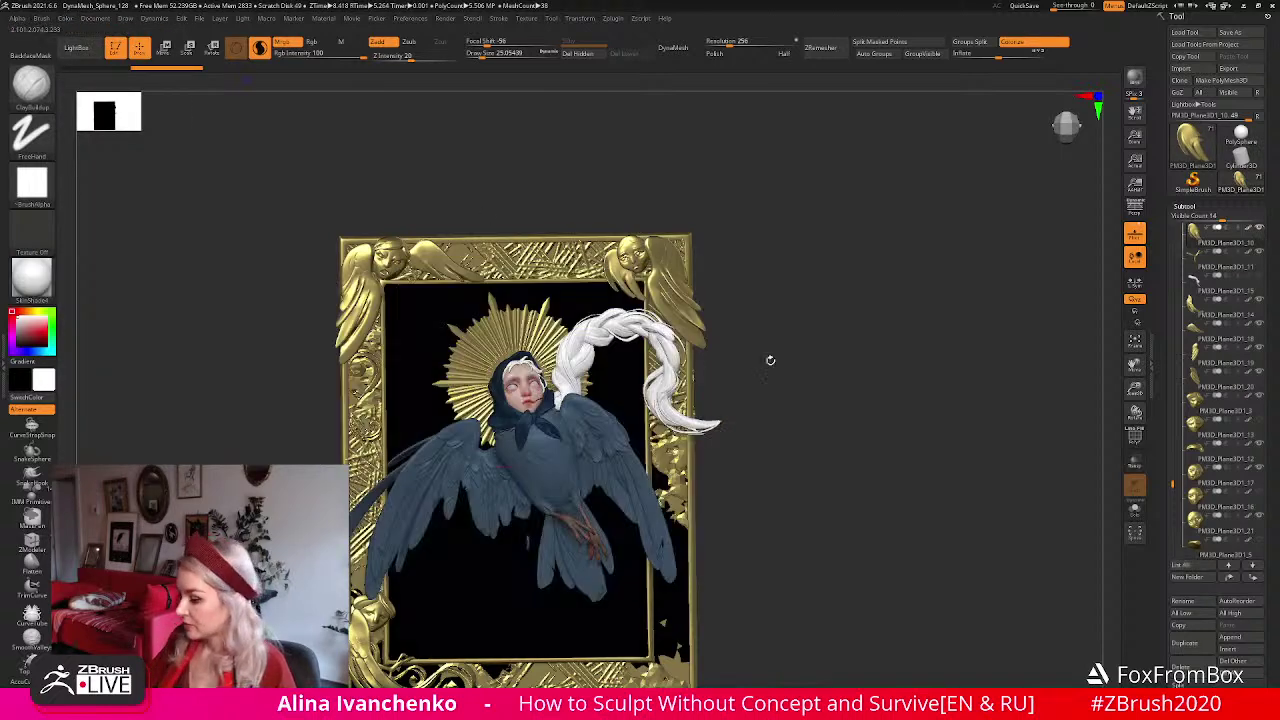
# Select the cherub's small inner wing and activate the Move brush with a draw size of about 231.
pyautogui.moveTo(789, 382); pyautogui.dragTo(777, 414)
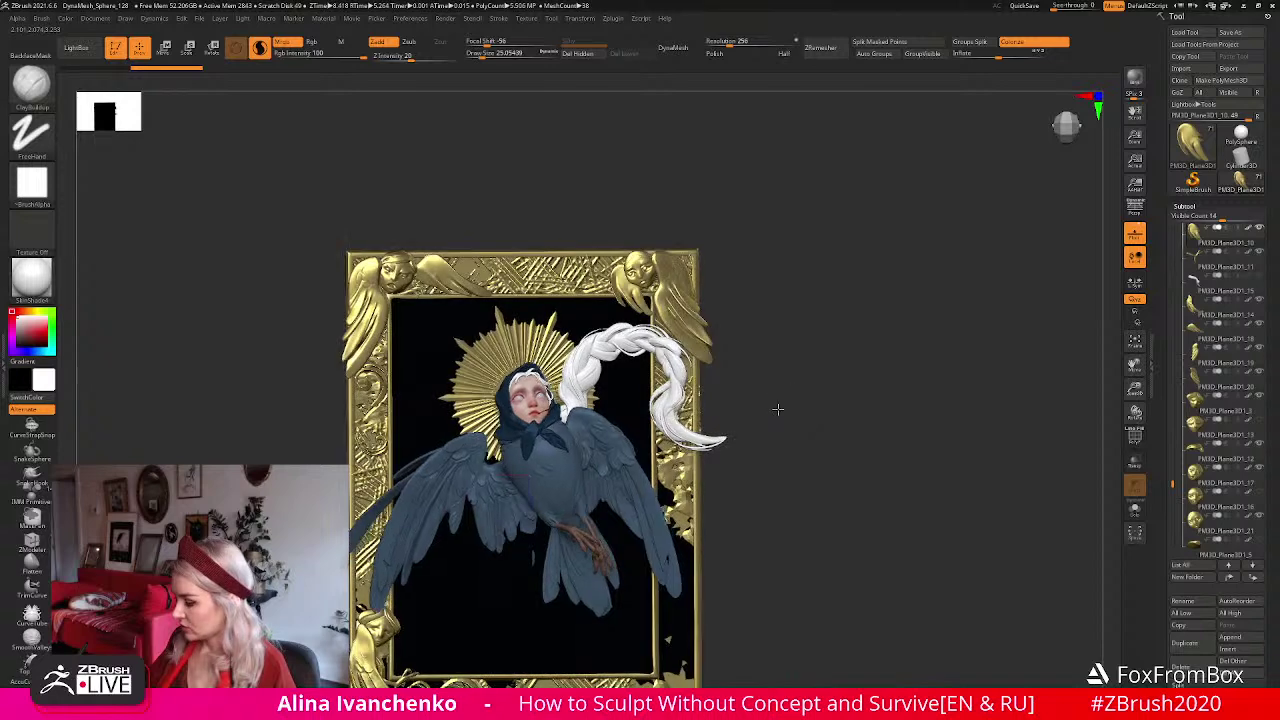
pyautogui.moveTo(1134, 388); pyautogui.dragTo(702, 414)
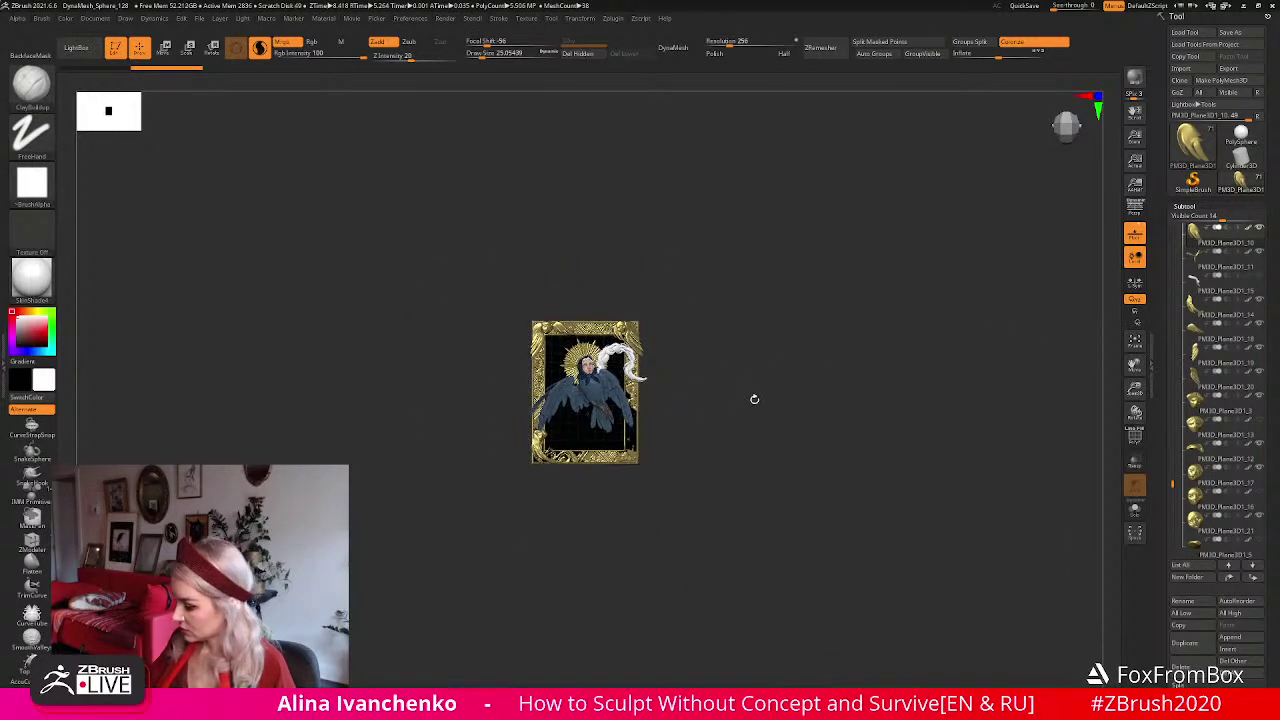
pyautogui.moveTo(1146, 407); pyautogui.dragTo(916, 407)
pyautogui.moveTo(746, 257)
pyautogui.mouseDown()
pyautogui.moveTo(769, 246)
pyautogui.moveTo(757, 269)
pyautogui.moveTo(738, 268)
pyautogui.mouseUp()
pyautogui.keyDown('alt'); pyautogui.click(630, 325); pyautogui.keyUp('alt')
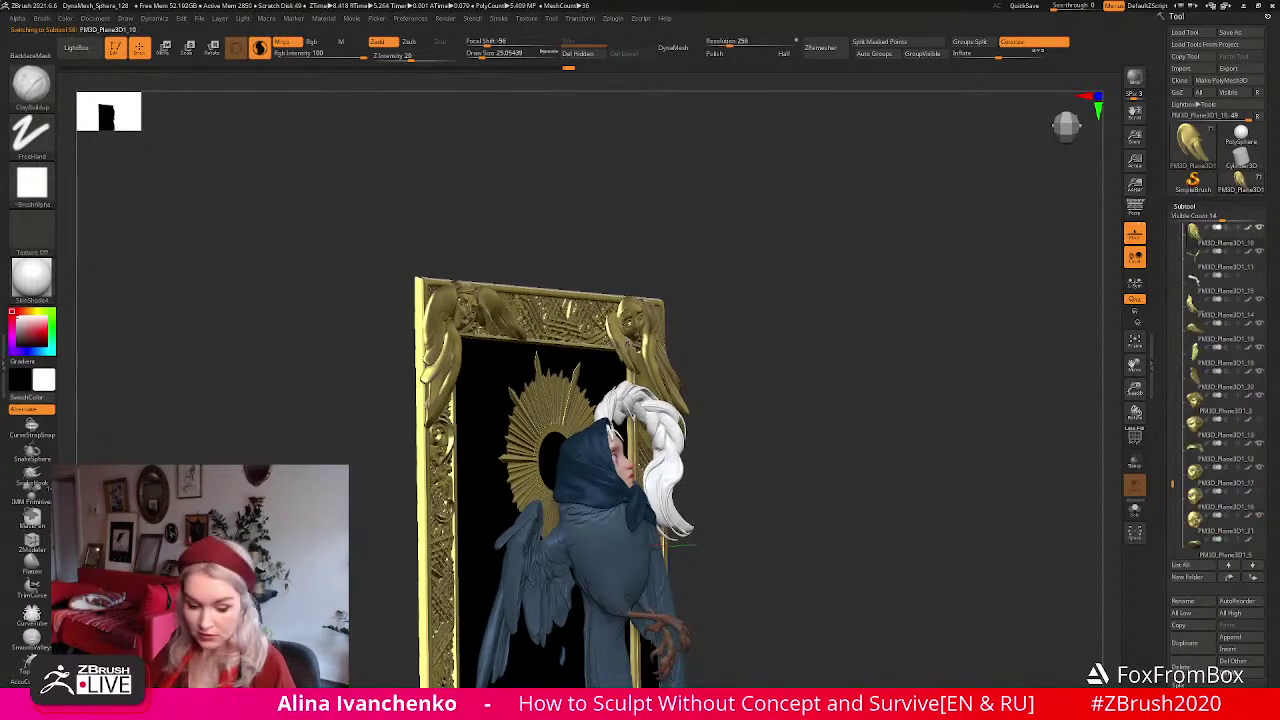
pyautogui.press('b')
pyautogui.press('m')
pyautogui.press('v')
pyautogui.click(480, 53)
pyautogui.moveTo(480, 53); pyautogui.dragTo(509, 54)
# Select the upper-right cherub head, set the draw size to about 74, and mask its face while leaving the hair outline unmasked.
pyautogui.moveTo(671, 270)
pyautogui.mouseDown()
pyautogui.moveTo(672, 302)
pyautogui.moveTo(710, 296)
pyautogui.moveTo(697, 265)
pyautogui.moveTo(689, 274)
pyautogui.mouseUp()
pyautogui.keyDown('alt'); pyautogui.click(633, 309); pyautogui.keyUp('alt')
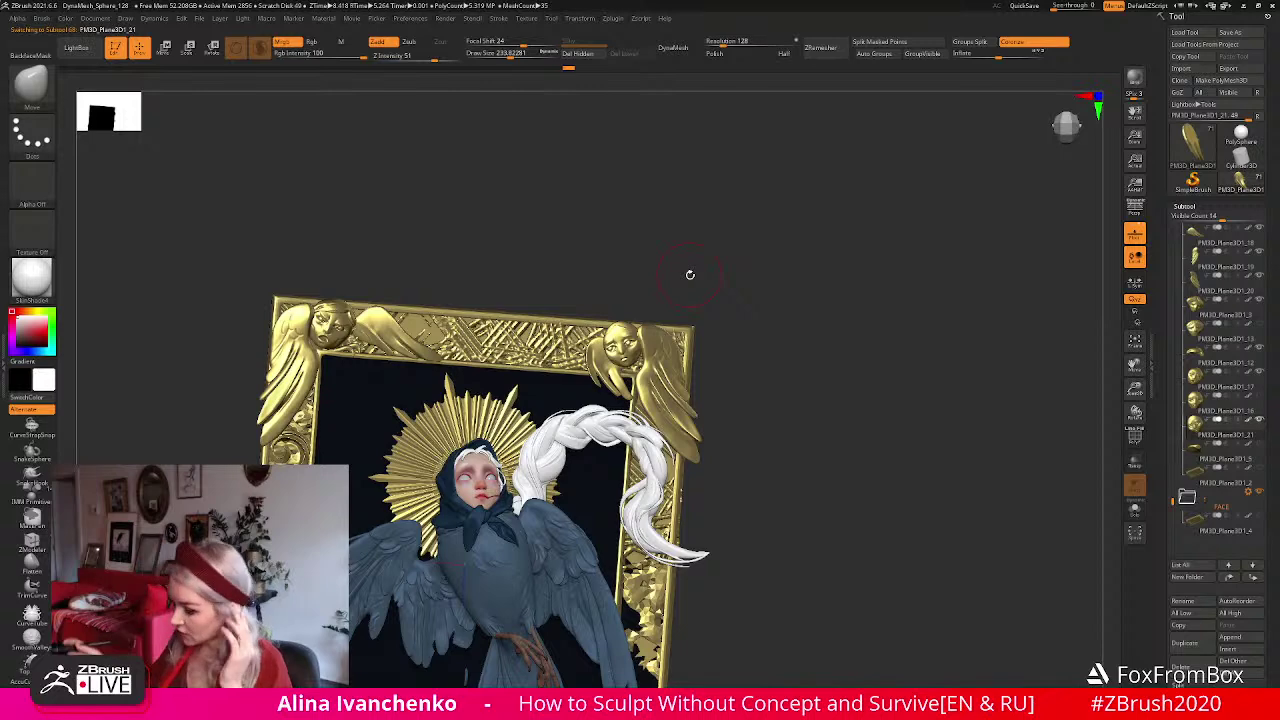
pyautogui.moveTo(731, 378); pyautogui.dragTo(748, 384)
pyautogui.moveTo(1135, 389); pyautogui.dragTo(1101, 446)
pyautogui.moveTo(505, 53); pyautogui.dragTo(482, 53)
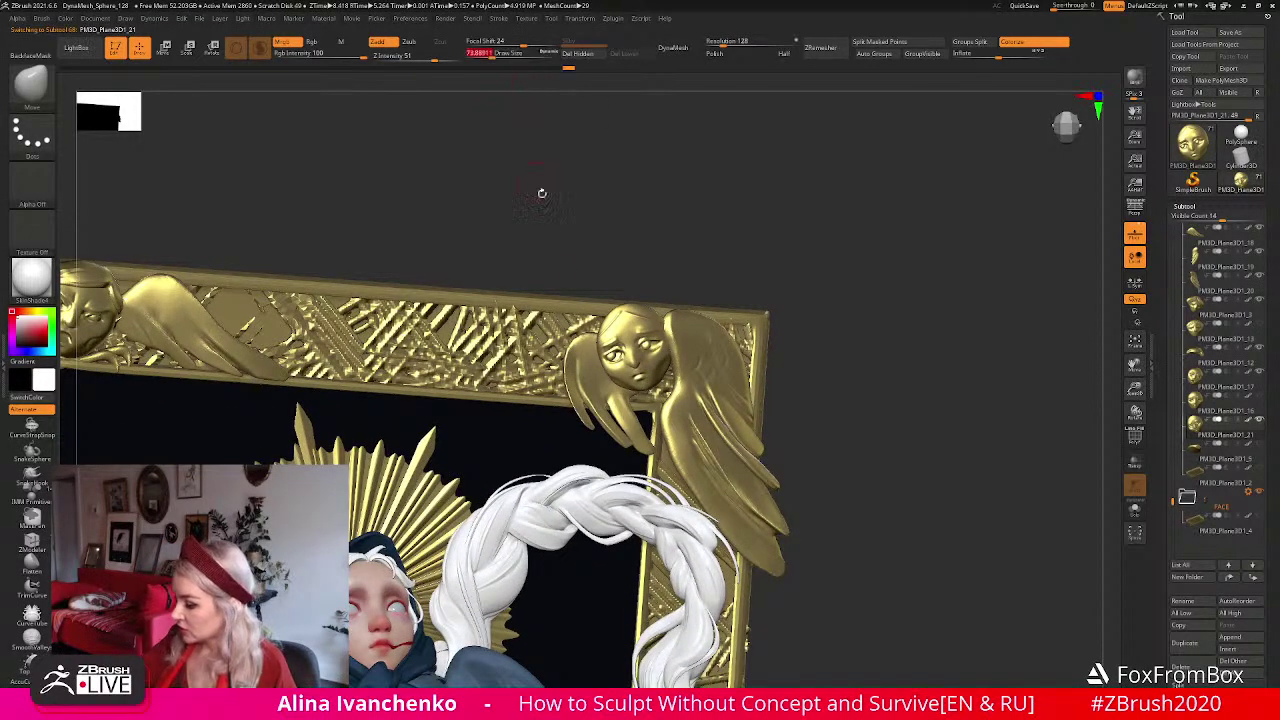
pyautogui.press('ctrl')
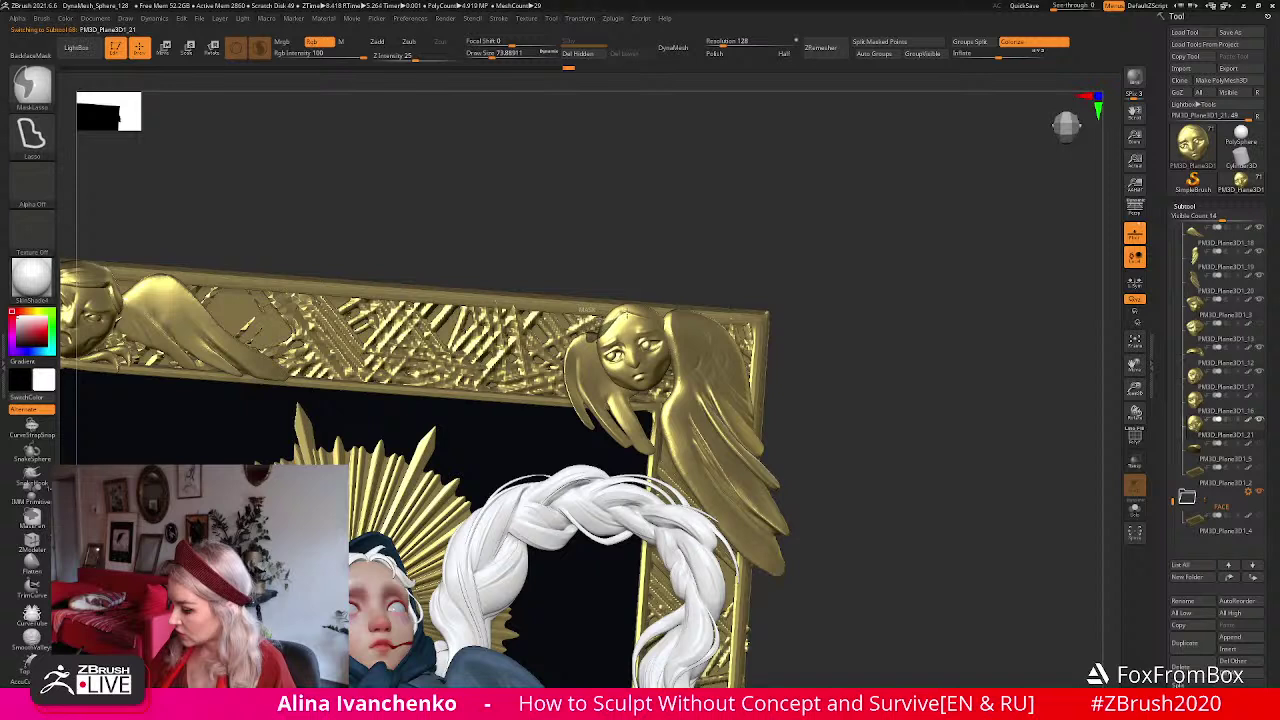
pyautogui.moveTo(585, 310)
pyautogui.keyDown('ctrl'); pyautogui.mouseDown()
pyautogui.moveTo(600, 265)
pyautogui.moveTo(613, 298)
pyautogui.moveTo(691, 286)
pyautogui.moveTo(686, 263)
pyautogui.mouseUp(); pyautogui.keyUp('ctrl')
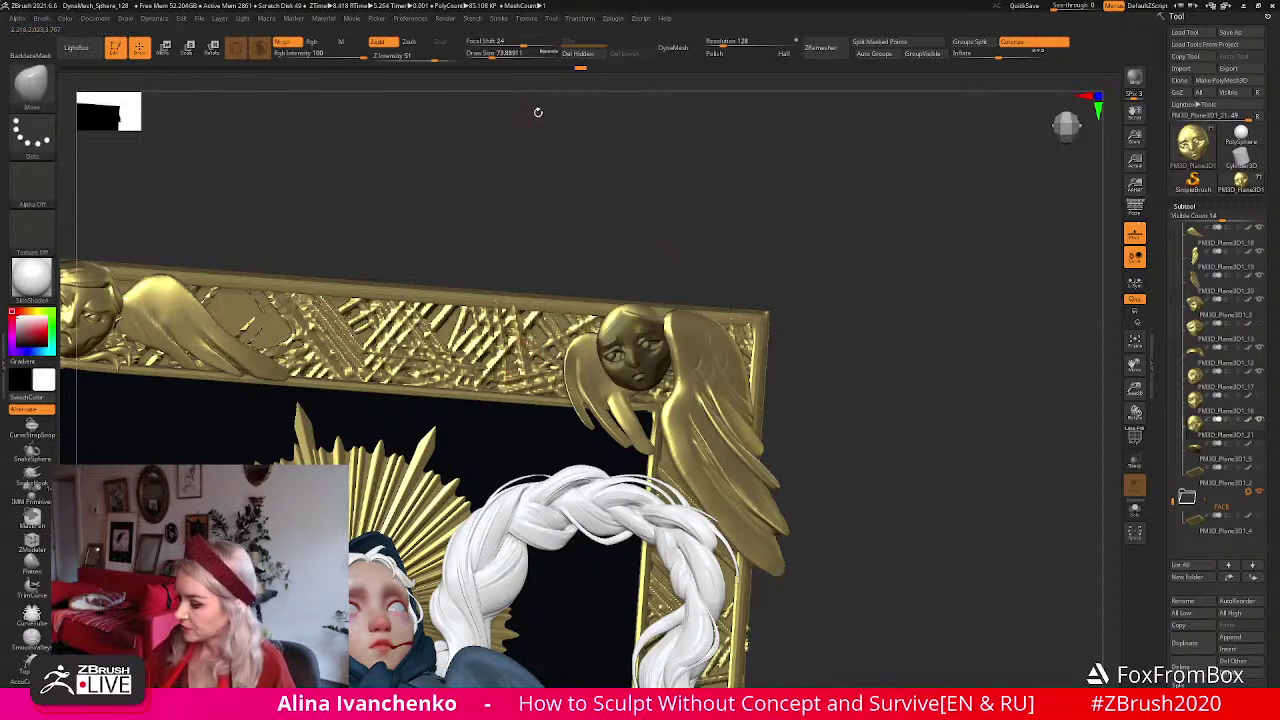
pyautogui.press('ctrl')
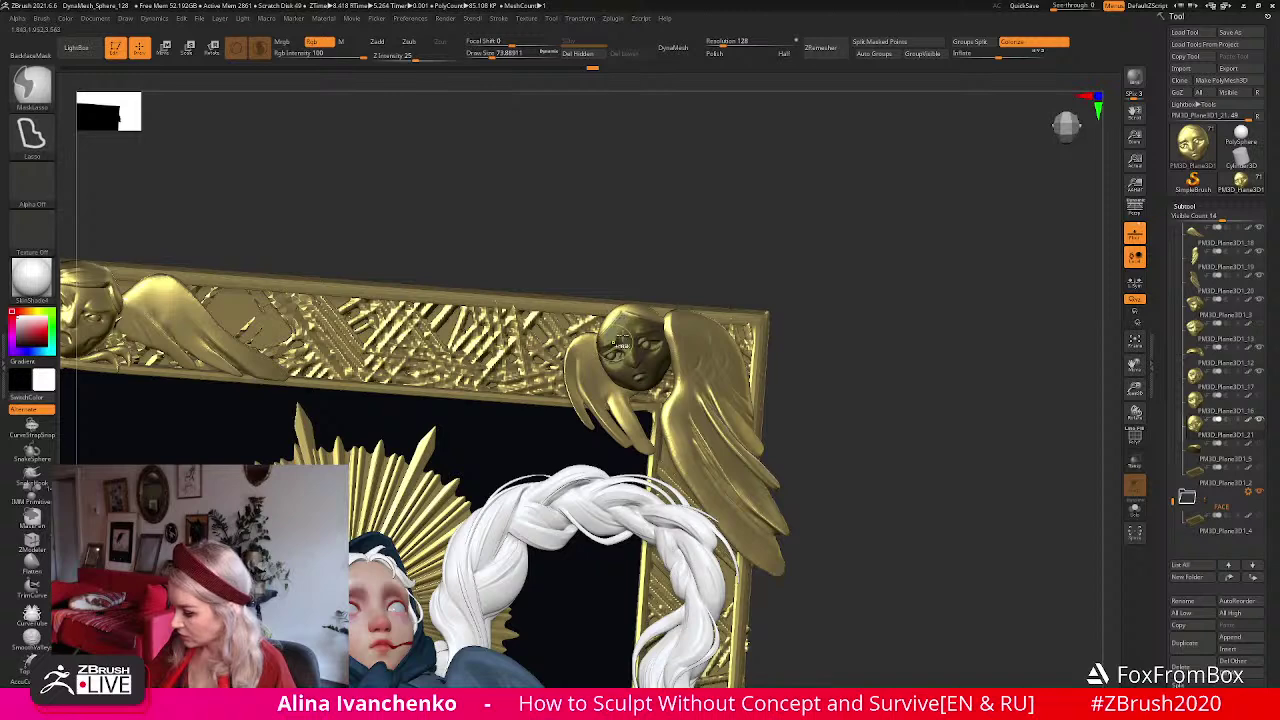
pyautogui.keyDown('ctrl'); pyautogui.click(632, 323); pyautogui.keyUp('ctrl')
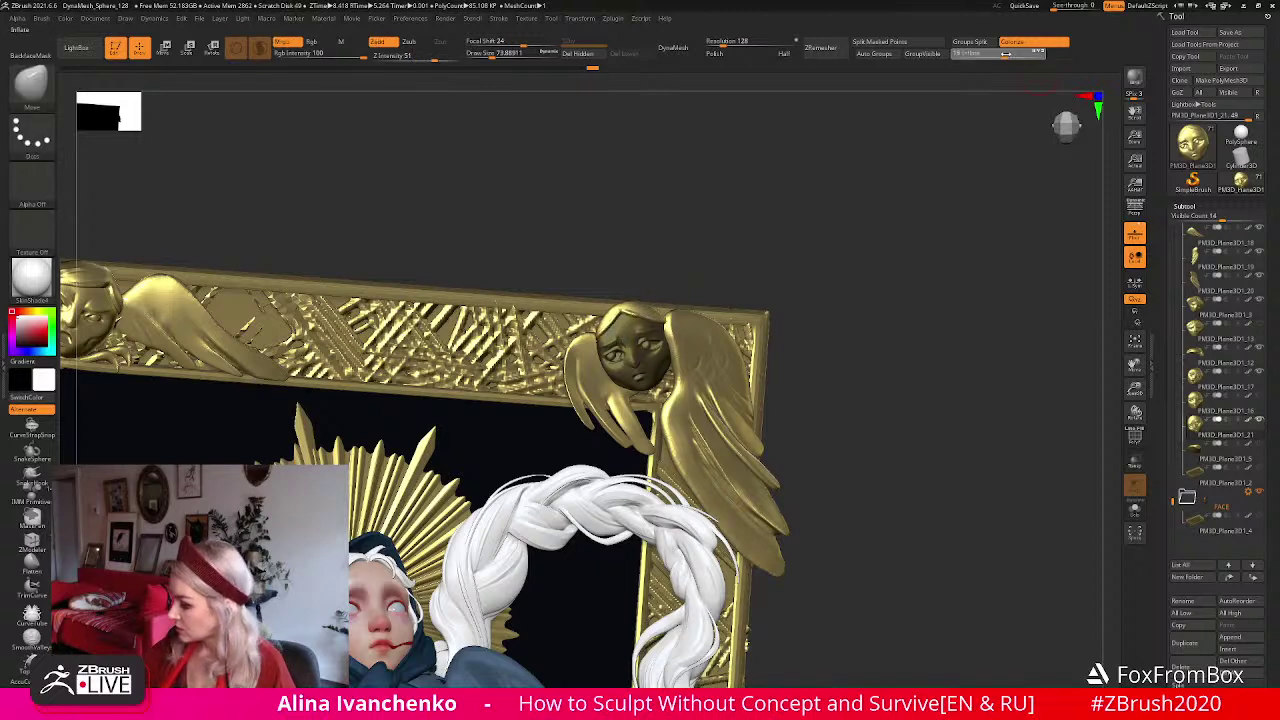
# Inflate the unmasked hair of the cherub head, set the draw size to about 212, and clear the mask.
pyautogui.moveTo(1007, 54); pyautogui.dragTo(1008, 54)
pyautogui.moveTo(763, 228); pyautogui.dragTo(757, 235)
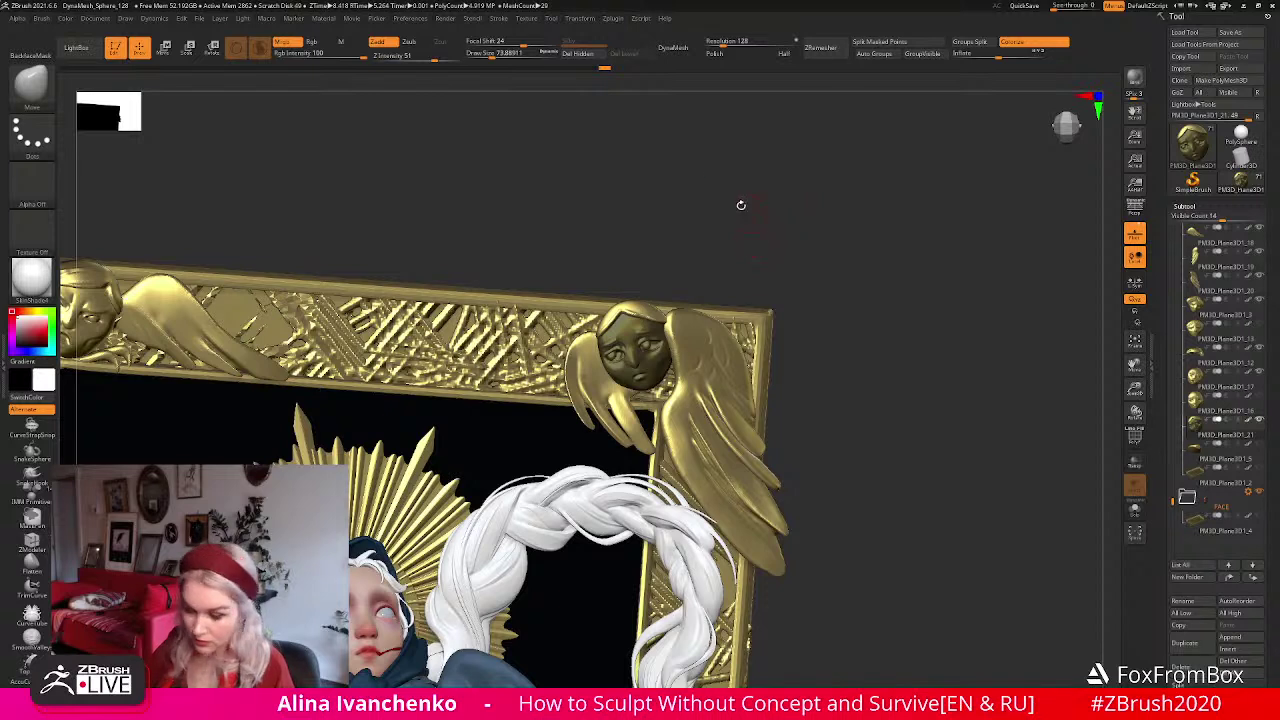
pyautogui.moveTo(507, 57); pyautogui.dragTo(530, 57)
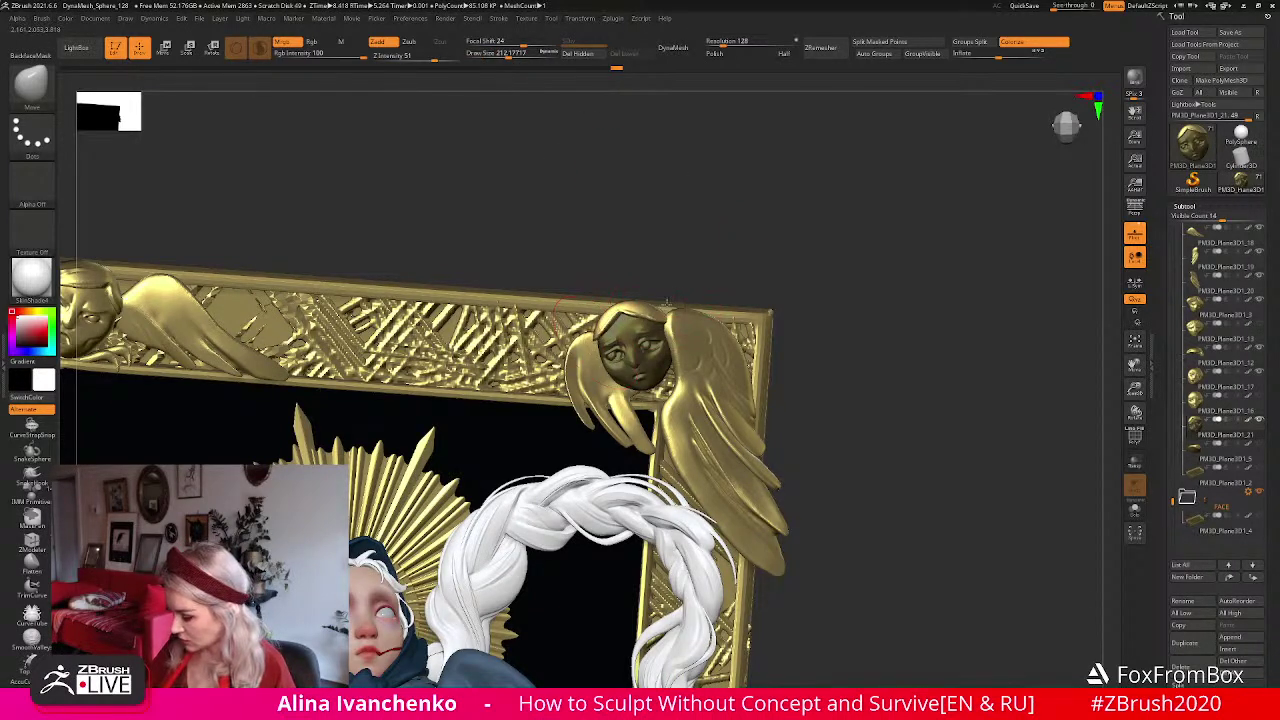
pyautogui.keyDown('ctrl'); pyautogui.moveTo(728, 264); pyautogui.dragTo(760, 300); pyautogui.keyUp('ctrl')
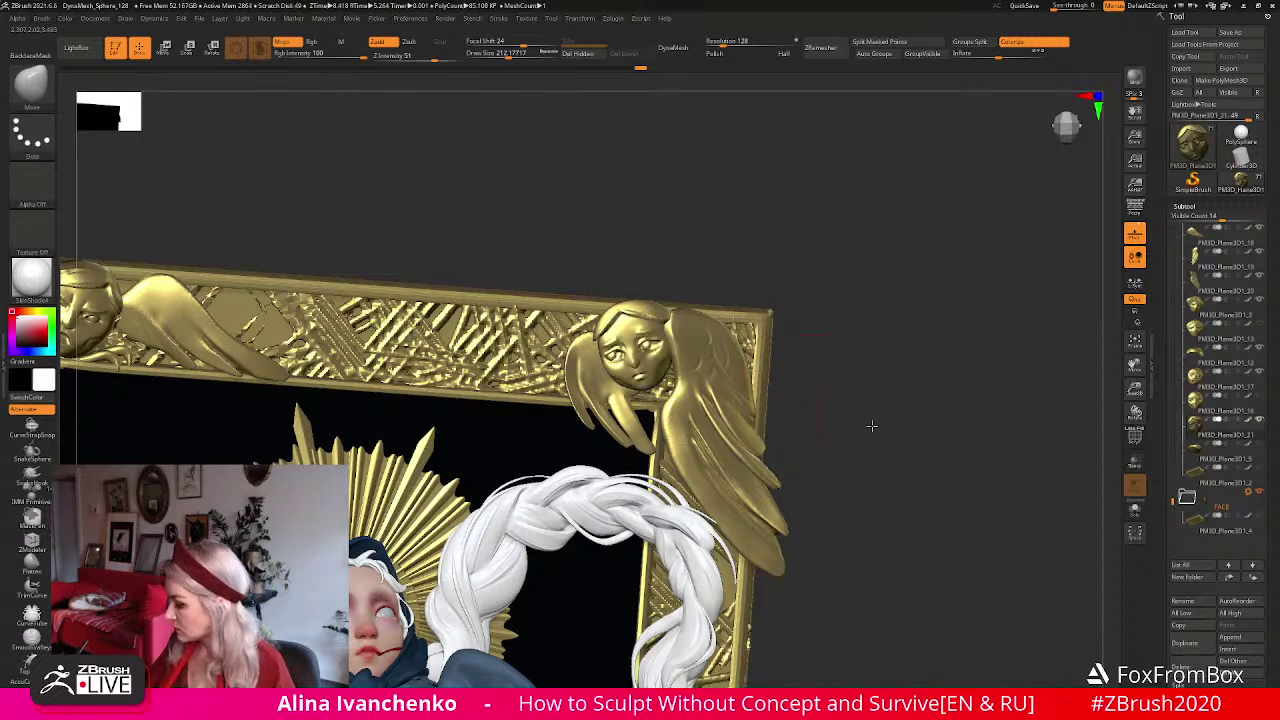
# Select the cherub's small inner wing and reshape it with the Move brush so it fits beside the head.
pyautogui.keyDown('shift'); pyautogui.moveTo(874, 426); pyautogui.dragTo(900, 424); pyautogui.keyUp('shift')
pyautogui.moveTo(1135, 389); pyautogui.dragTo(745, 396)
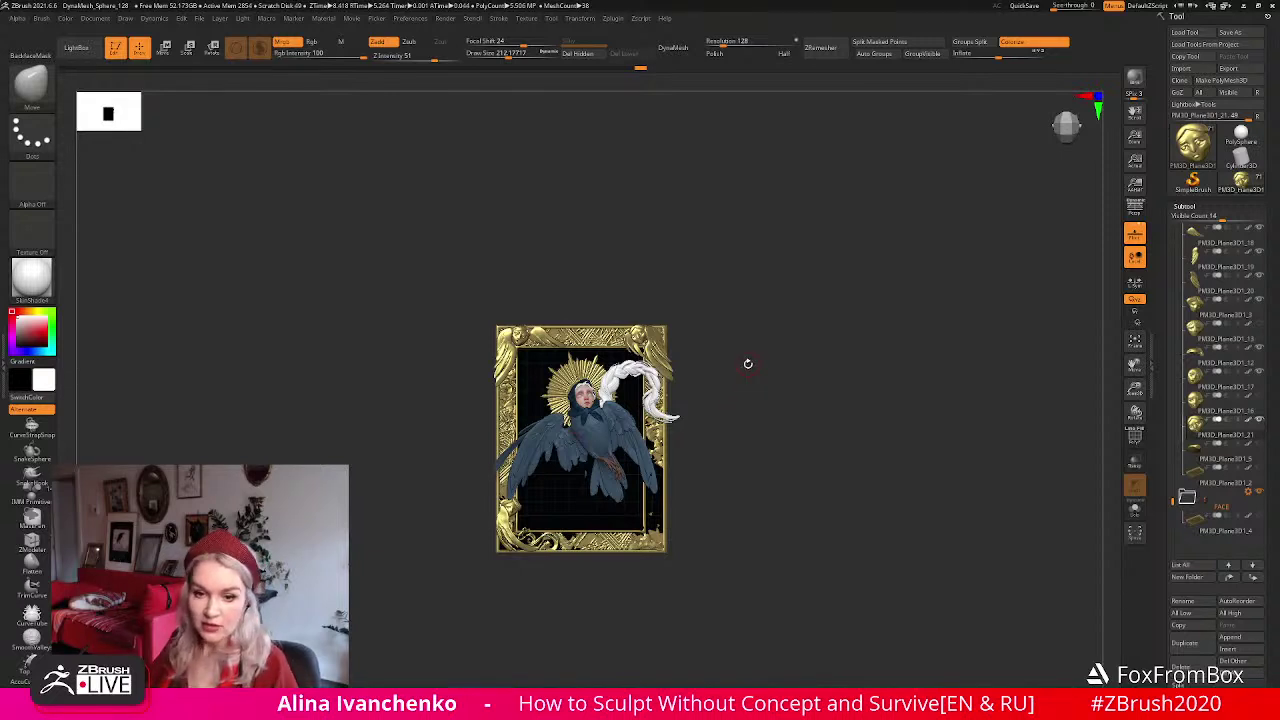
pyautogui.keyDown('alt'); pyautogui.moveTo(748, 363); pyautogui.dragTo(753, 363); pyautogui.keyUp('alt')
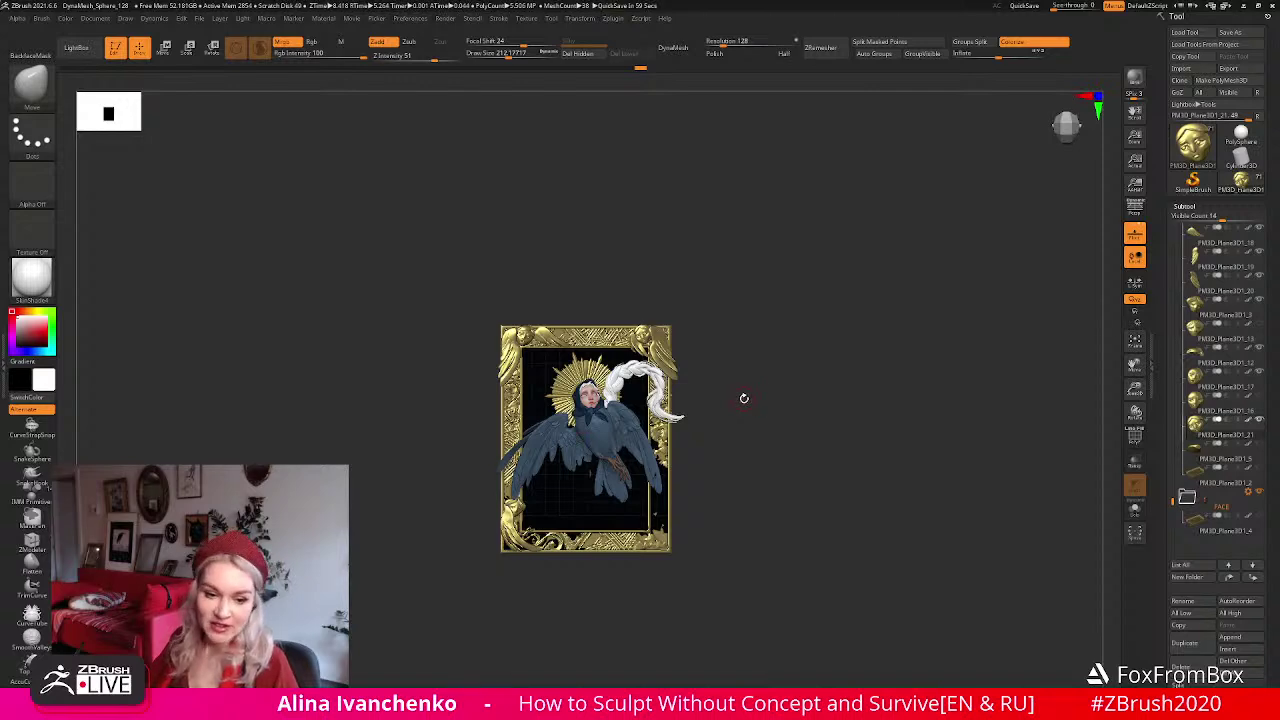
pyautogui.moveTo(753, 375); pyautogui.dragTo(726, 393)
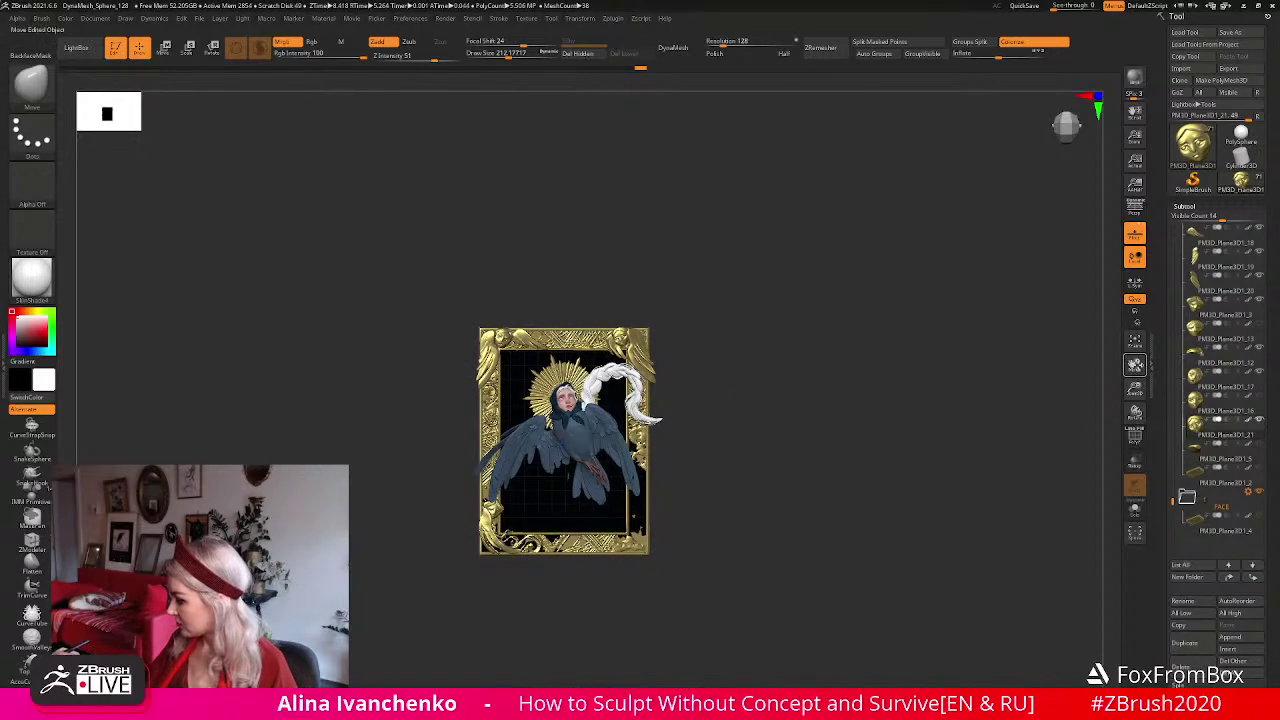
pyautogui.moveTo(1135, 388); pyautogui.dragTo(1106, 518)
pyautogui.keyDown('alt'); pyautogui.moveTo(748, 319); pyautogui.dragTo(735, 304); pyautogui.keyUp('alt')
pyautogui.keyDown('alt'); pyautogui.click(546, 338); pyautogui.keyUp('alt')
pyautogui.moveTo(645, 255); pyautogui.dragTo(574, 360)
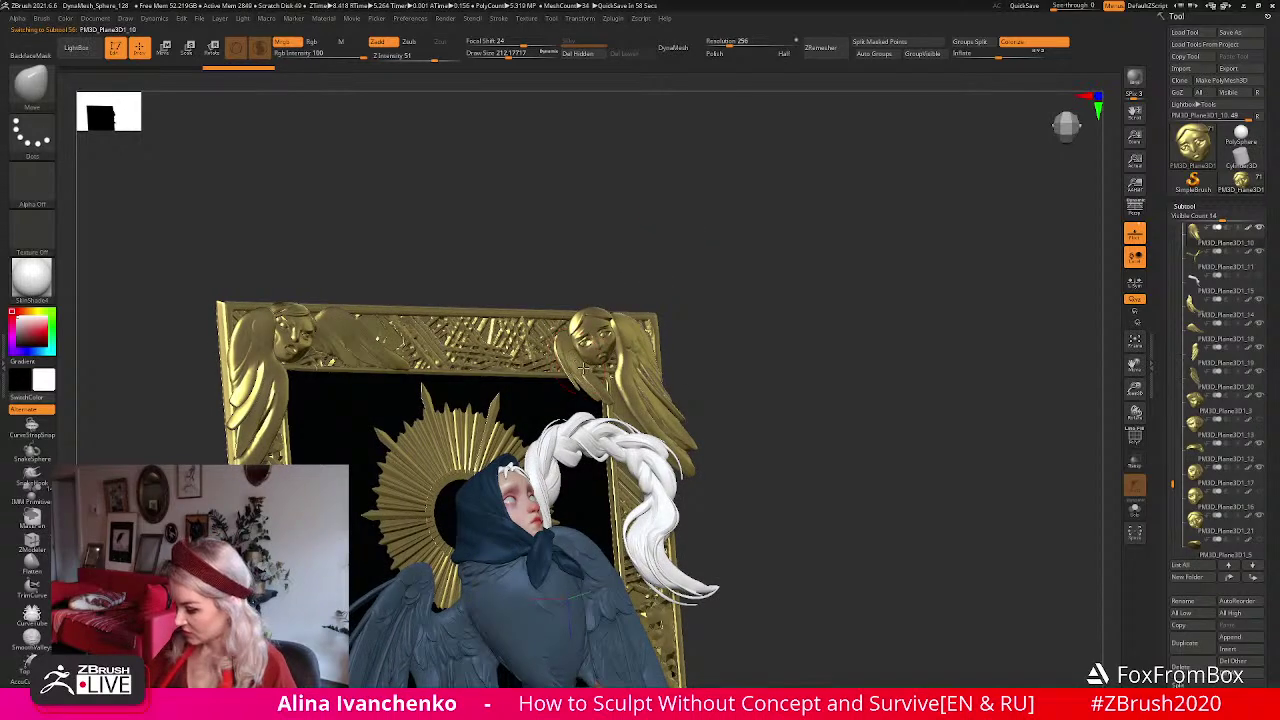
pyautogui.moveTo(730, 258); pyautogui.dragTo(702, 253)
pyautogui.moveTo(700, 254); pyautogui.dragTo(689, 260)
pyautogui.moveTo(656, 358); pyautogui.dragTo(900, 262)
pyautogui.press('f')
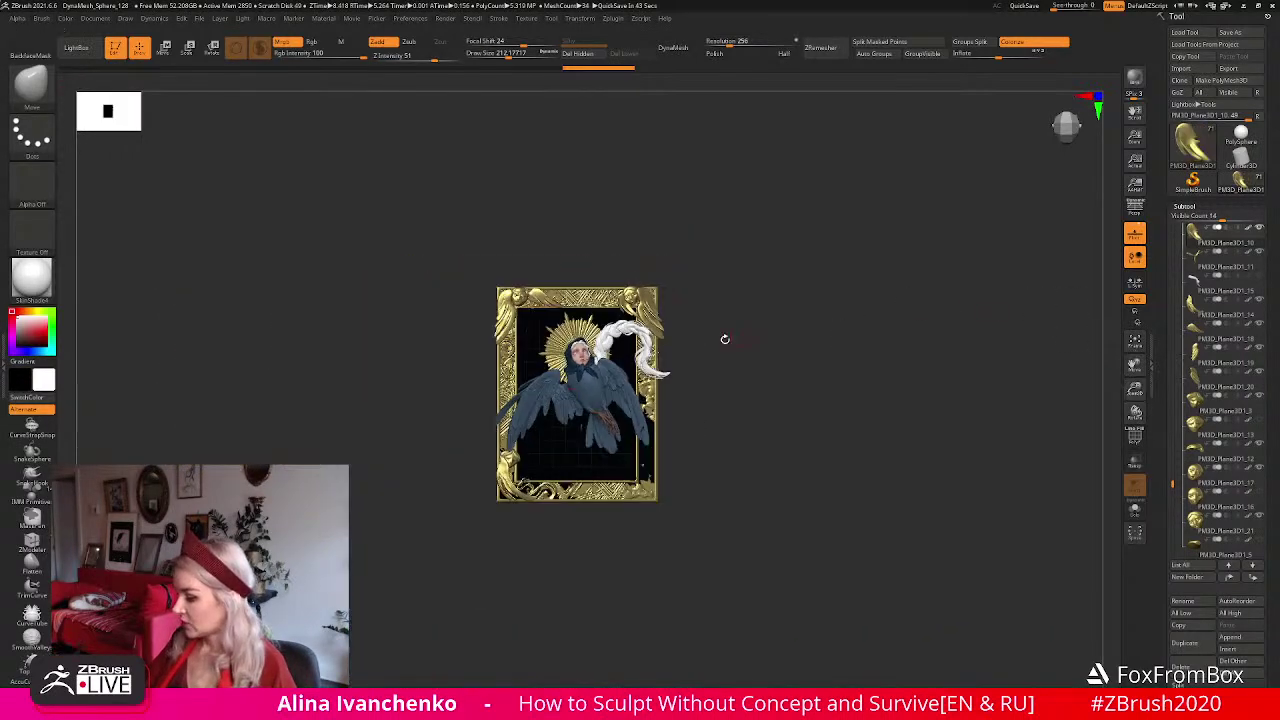
# Shift the small inner wing slightly up and toward the frame's centre with the transform gizmo.
pyautogui.moveTo(737, 334); pyautogui.dragTo(706, 351)
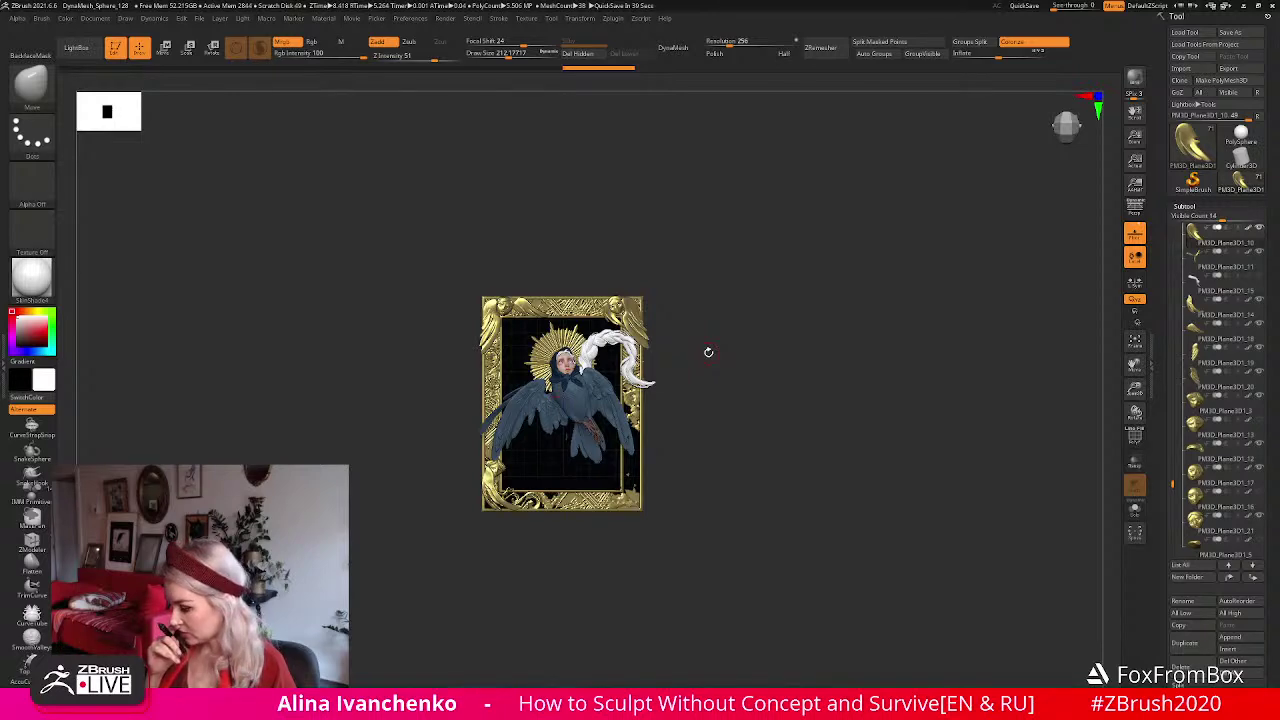
pyautogui.moveTo(708, 352); pyautogui.dragTo(783, 386)
pyautogui.moveTo(1134, 390); pyautogui.dragTo(1124, 468)
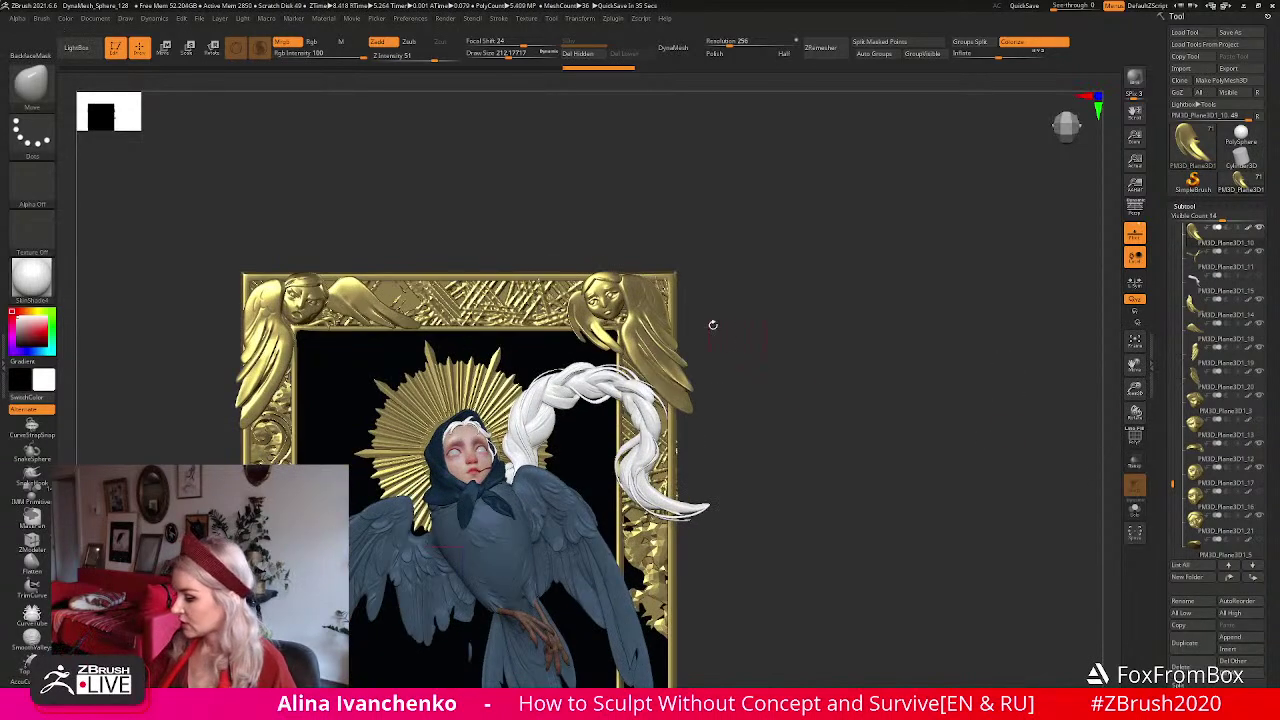
pyautogui.click(188, 47)
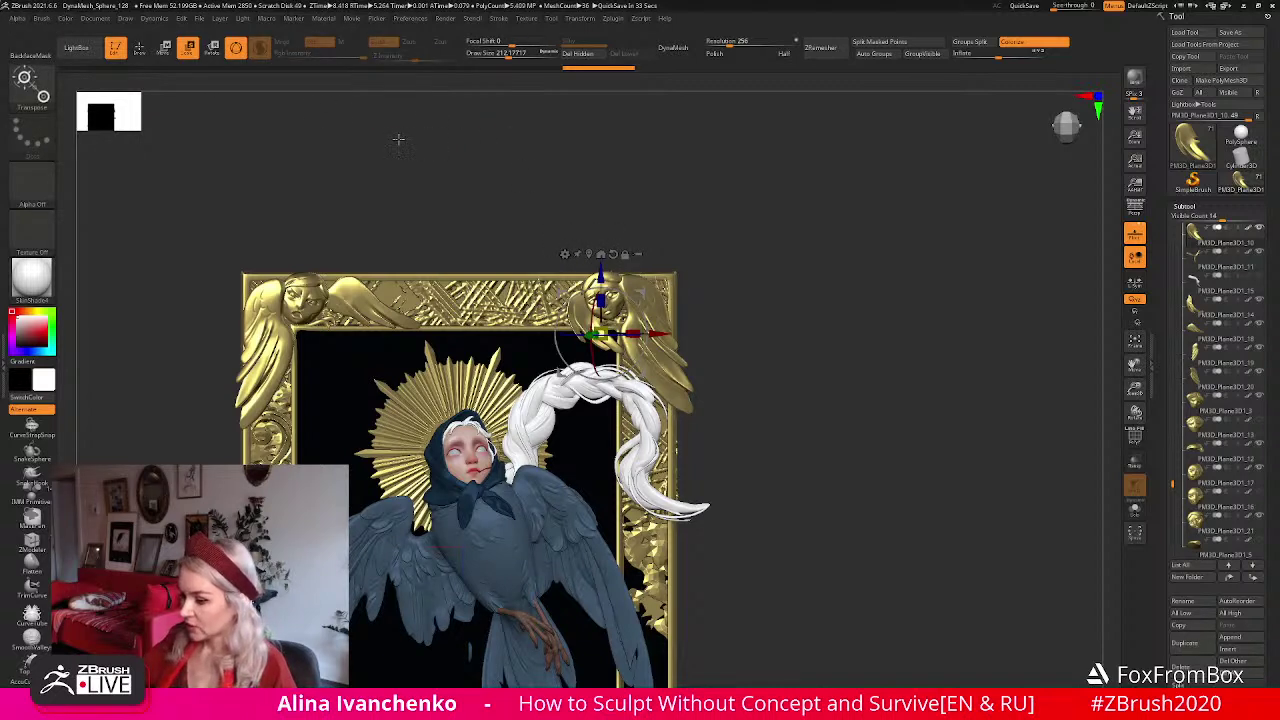
pyautogui.click(164, 47)
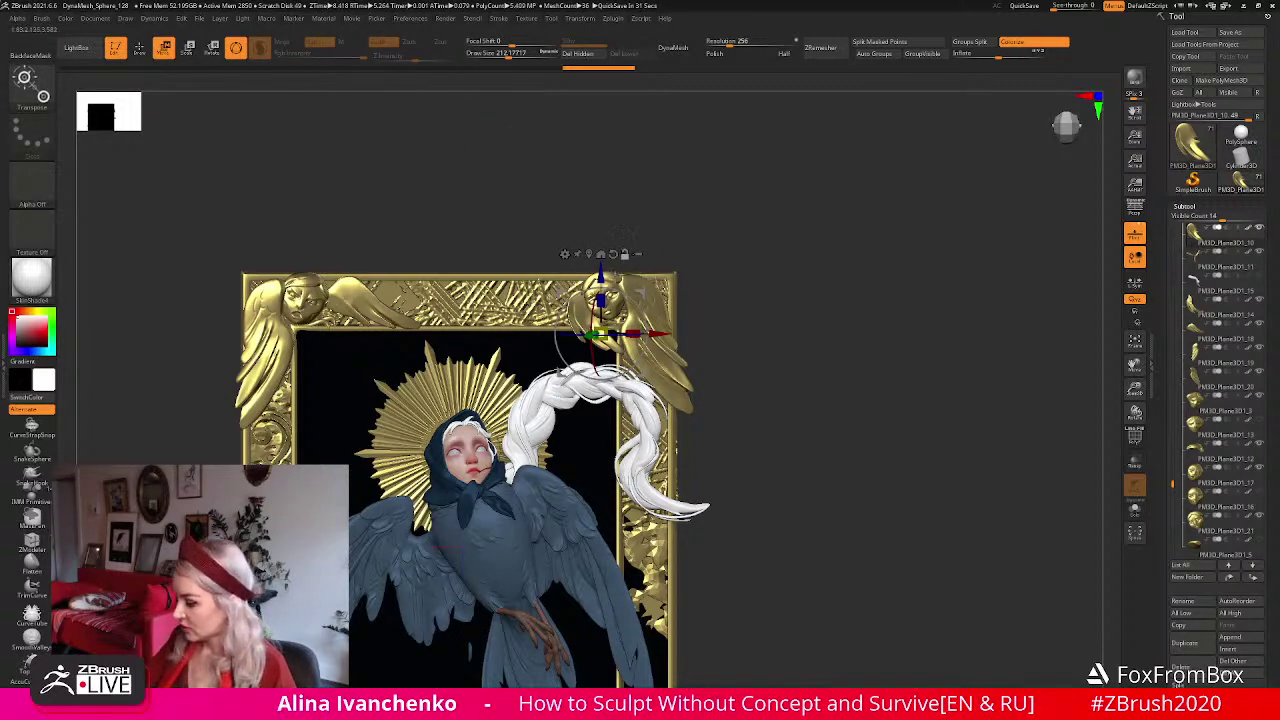
pyautogui.moveTo(614, 276); pyautogui.dragTo(608, 263)
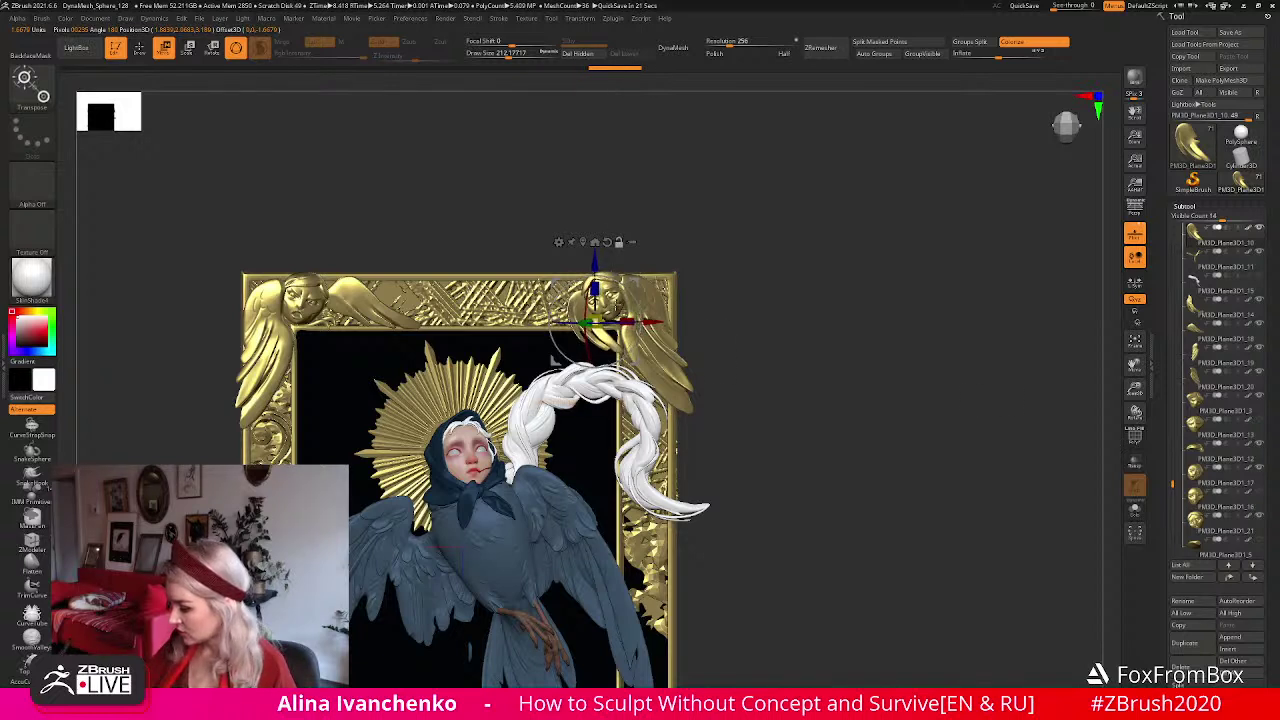
# Select the upper-right cherub's large outer wing, set the Move brush draw size to about 379, and adjust the wing's outer edge.
pyautogui.keyDown('alt'); pyautogui.click(628, 288); pyautogui.keyUp('alt')
pyautogui.click(635, 207)
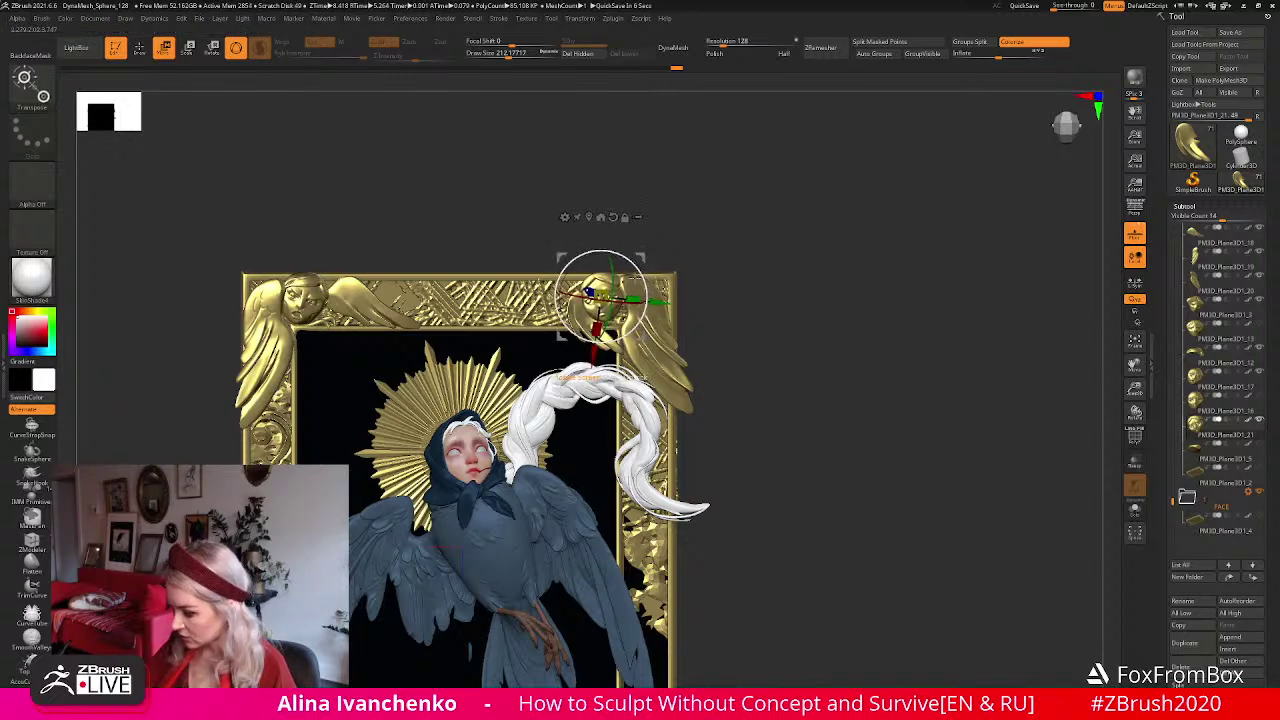
pyautogui.press('q')
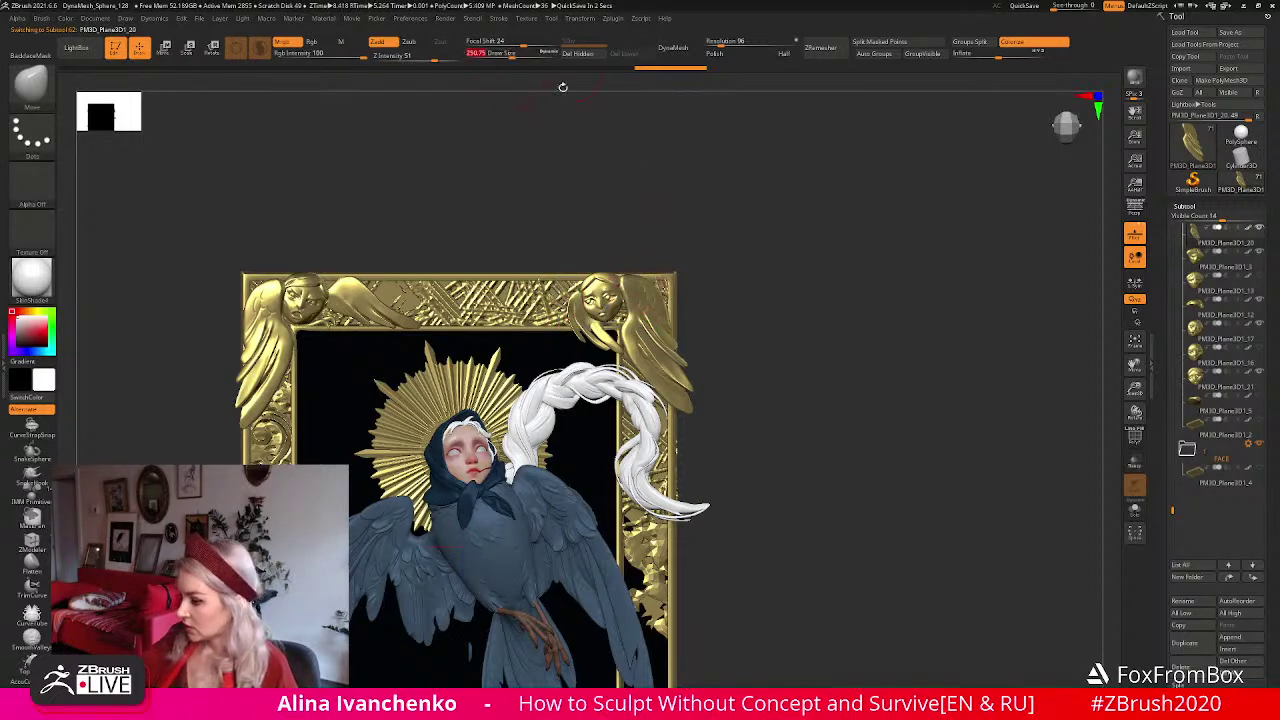
pyautogui.moveTo(612, 258); pyautogui.dragTo(633, 257)
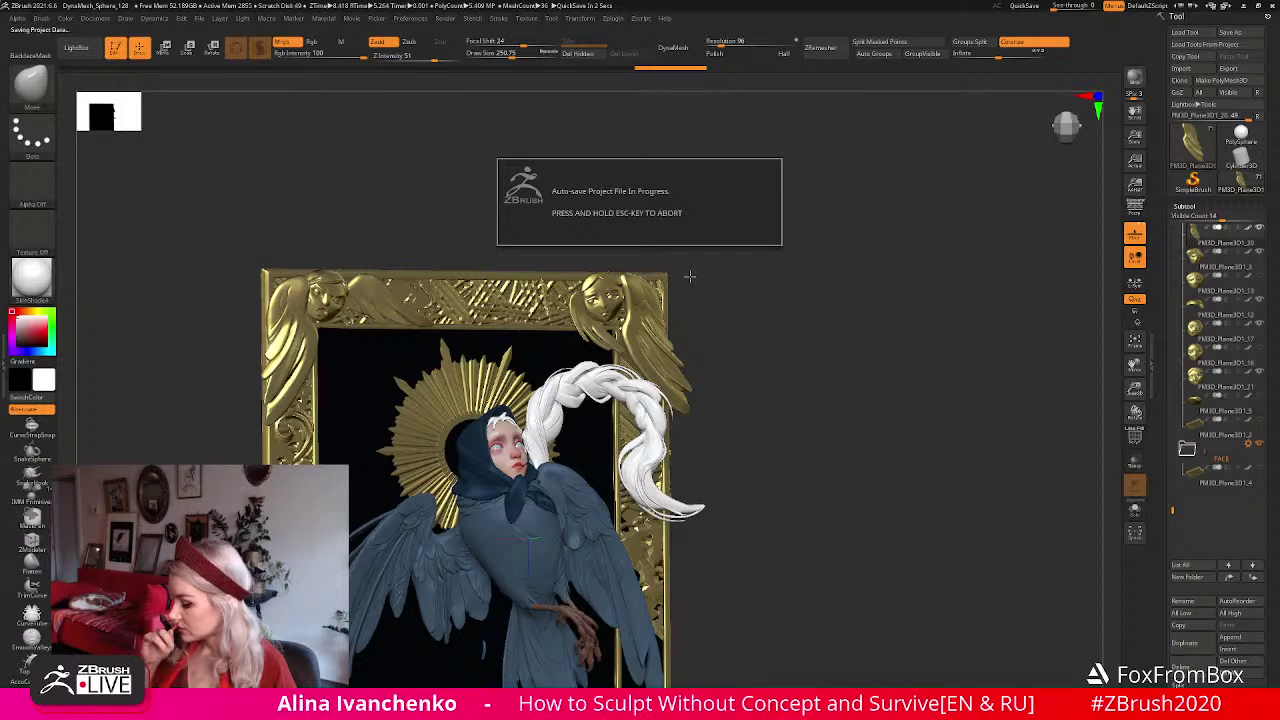
pyautogui.moveTo(751, 306); pyautogui.dragTo(677, 366)
pyautogui.moveTo(512, 55); pyautogui.dragTo(522, 56)
pyautogui.moveTo(684, 380); pyautogui.dragTo(672, 368)
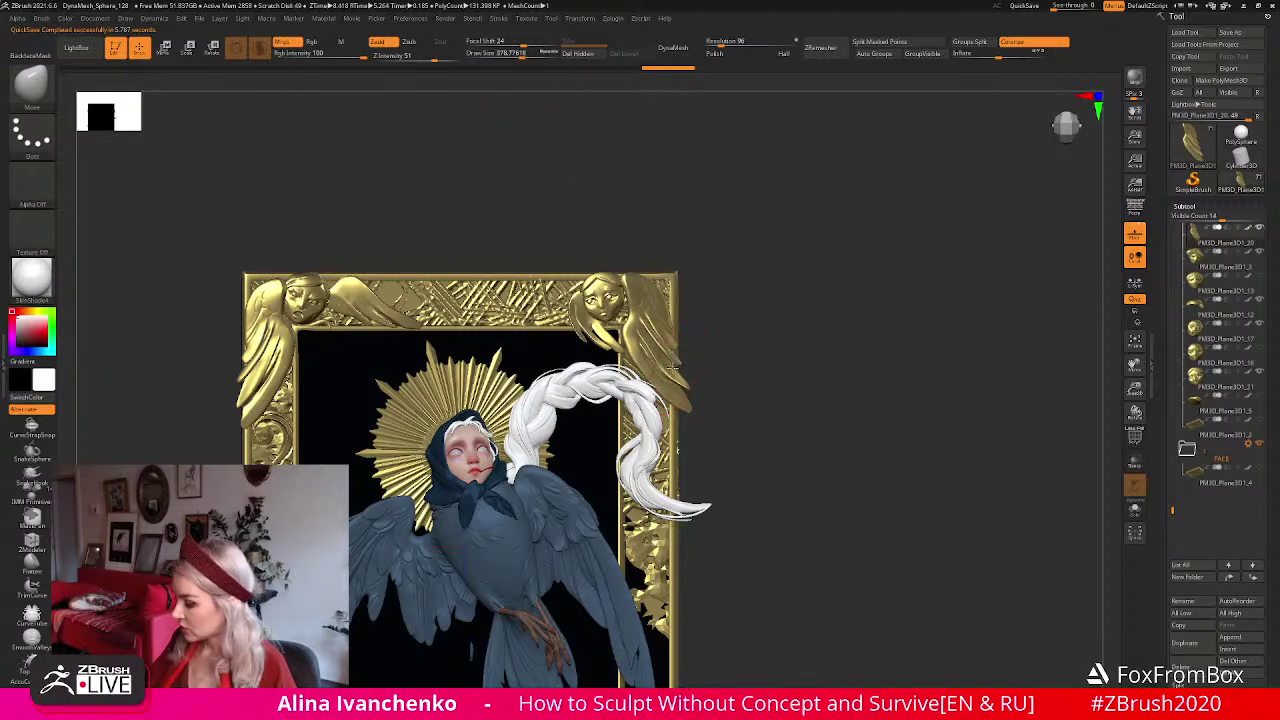
# Examine the whole framed composition from a distance and from slightly different angles to judge the balance of the corner ornaments.
pyautogui.moveTo(771, 337)
pyautogui.keyDown('ctrl'); pyautogui.mouseDown(button='right')
pyautogui.moveTo(714, 349)
pyautogui.moveTo(715, 380)
pyautogui.mouseUp(button='right'); pyautogui.keyUp('ctrl')
pyautogui.moveTo(715, 380); pyautogui.dragTo(717, 401)
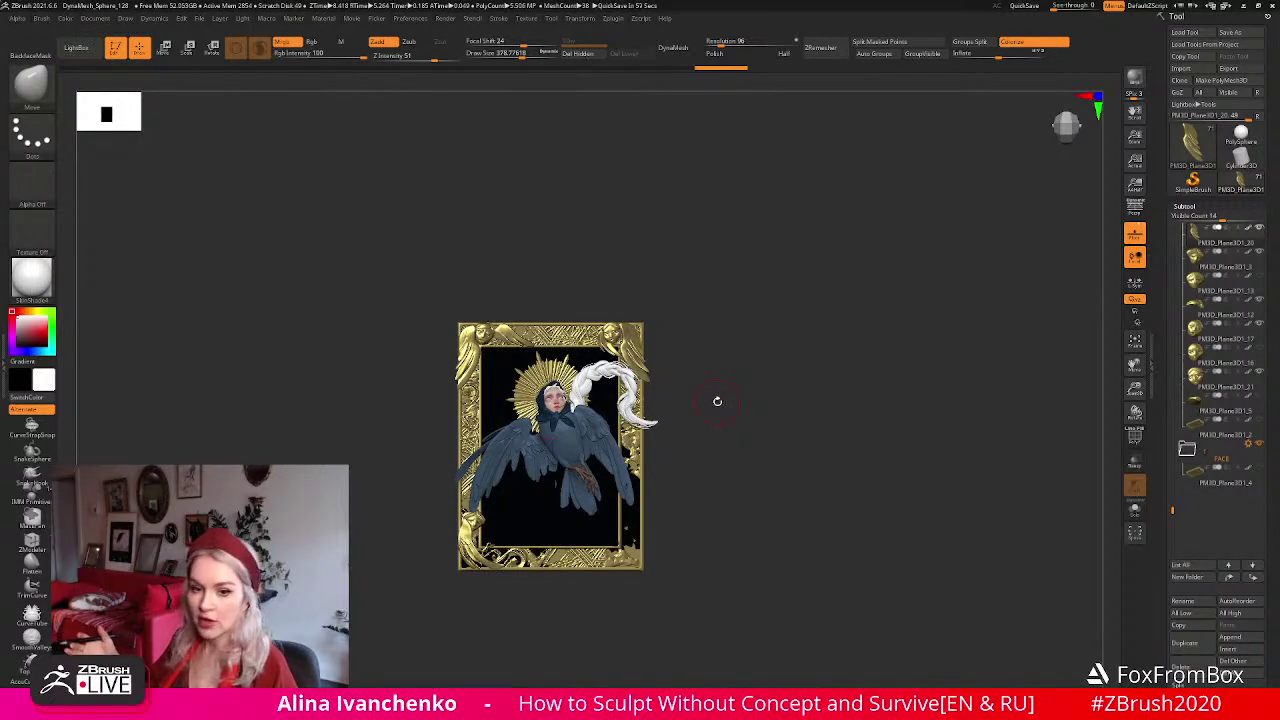
pyautogui.moveTo(760, 378)
pyautogui.mouseDown()
pyautogui.moveTo(748, 394)
pyautogui.moveTo(738, 385)
pyautogui.mouseUp()
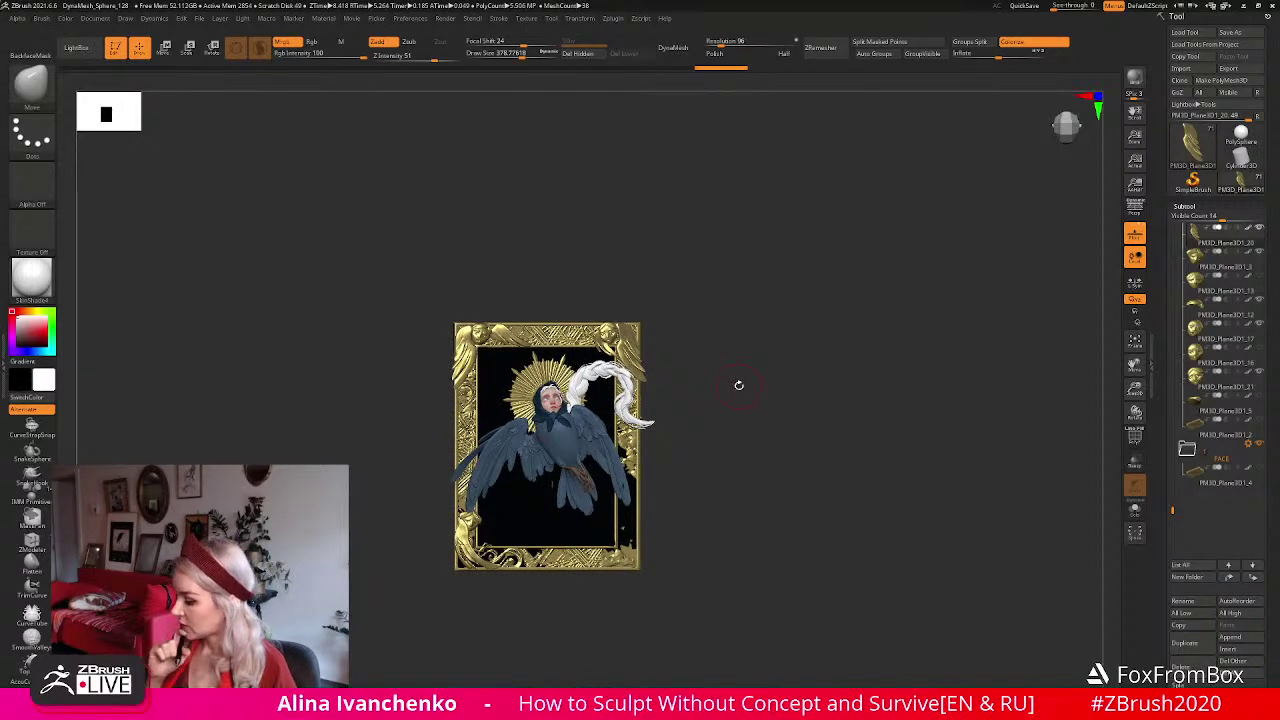
pyautogui.moveTo(688, 337)
pyautogui.mouseDown()
pyautogui.moveTo(680, 394)
pyautogui.moveTo(676, 383)
pyautogui.mouseUp()
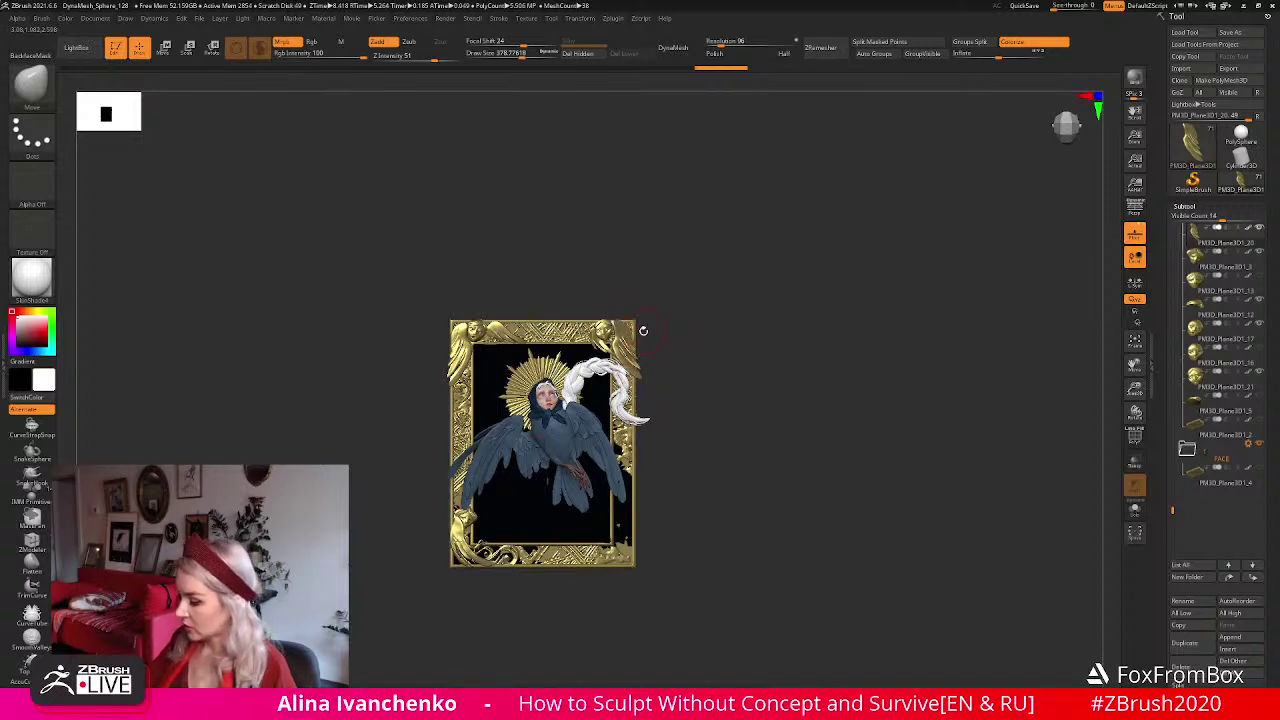
pyautogui.moveTo(697, 334)
pyautogui.mouseDown()
pyautogui.moveTo(700, 354)
pyautogui.moveTo(682, 333)
pyautogui.moveTo(723, 343)
pyautogui.moveTo(677, 327)
pyautogui.moveTo(712, 329)
pyautogui.mouseUp()
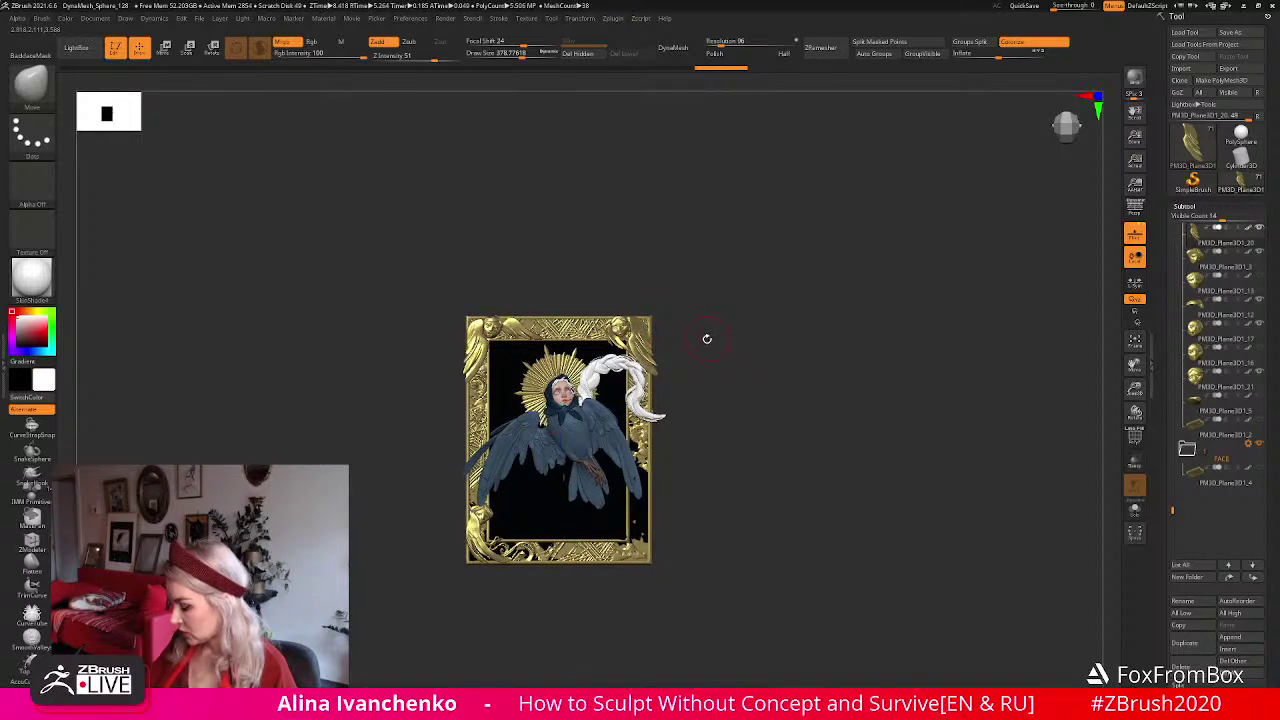
pyautogui.moveTo(707, 338); pyautogui.dragTo(702, 349)
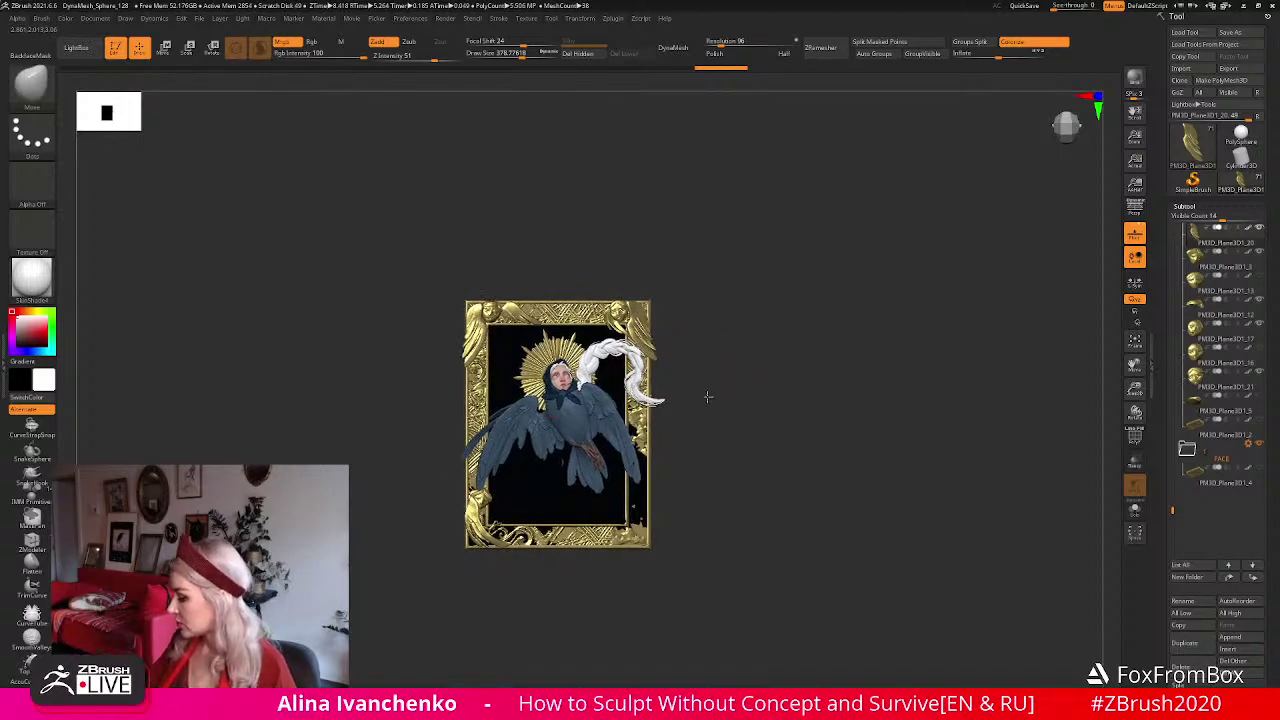
pyautogui.moveTo(1135, 390)
pyautogui.mouseDown()
pyautogui.moveTo(1136, 404)
pyautogui.moveTo(920, 423)
pyautogui.moveTo(797, 380)
pyautogui.moveTo(800, 406)
pyautogui.mouseUp()
# Select the bird's feathered body and wings, set the cavity mask intensity to about 6.4, and apply Mask By Cavity.
pyautogui.keyDown('alt'); pyautogui.click(590, 408); pyautogui.keyUp('alt')
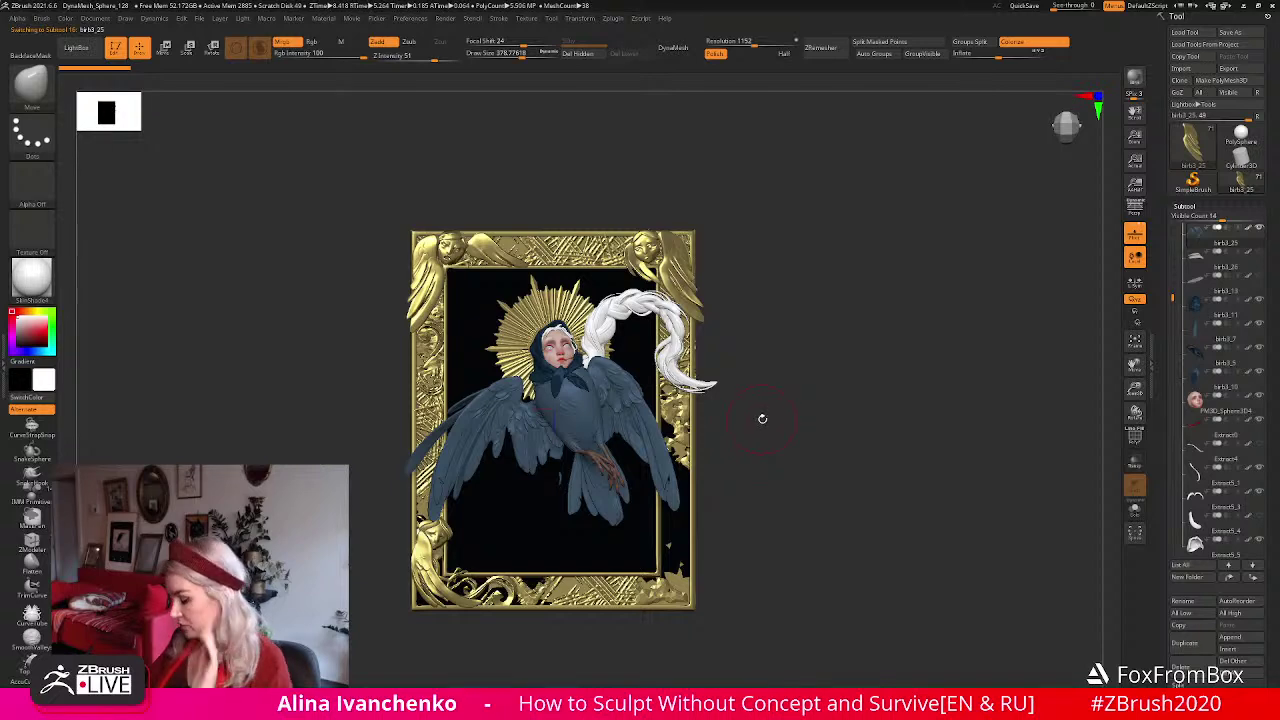
pyautogui.moveTo(757, 423)
pyautogui.keyDown('alt'); pyautogui.mouseDown()
pyautogui.moveTo(785, 424)
pyautogui.moveTo(810, 400)
pyautogui.moveTo(805, 376)
pyautogui.moveTo(823, 391)
pyautogui.mouseUp(); pyautogui.keyUp('alt')
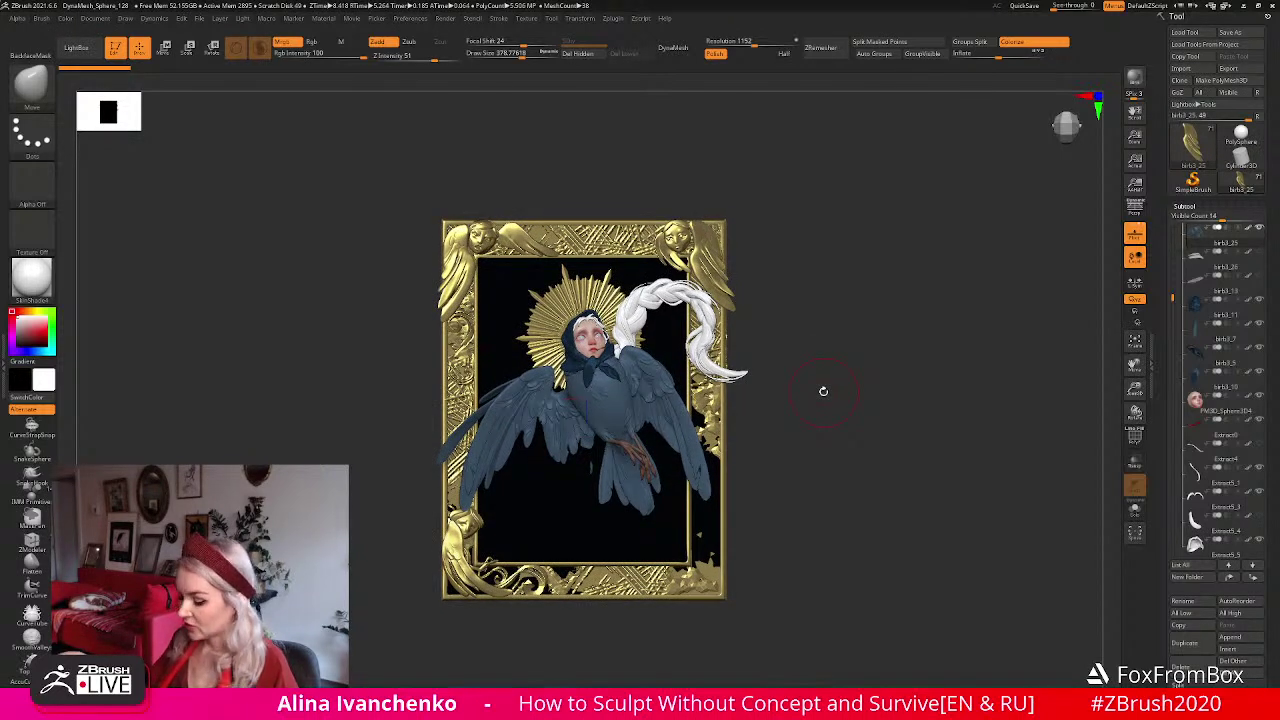
pyautogui.moveTo(789, 414); pyautogui.dragTo(803, 440)
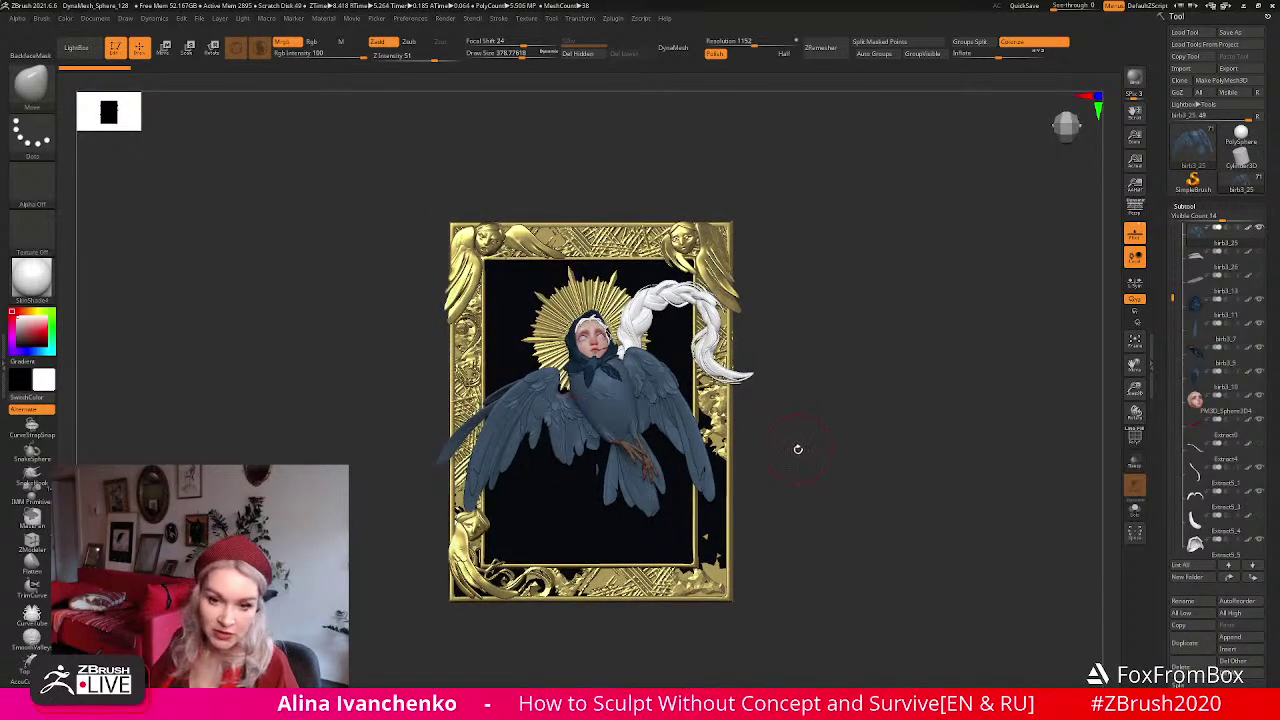
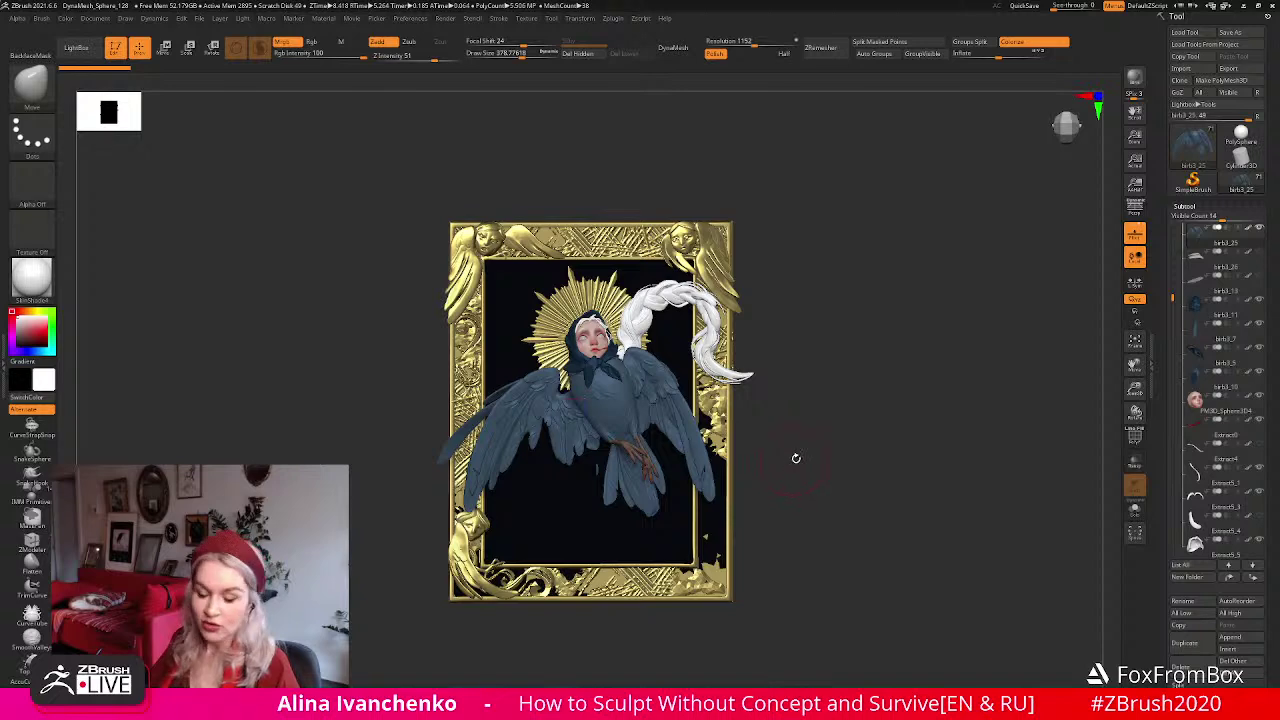
pyautogui.moveTo(829, 411)
pyautogui.mouseDown()
pyautogui.moveTo(820, 431)
pyautogui.moveTo(937, 460)
pyautogui.moveTo(1119, 397)
pyautogui.moveTo(843, 400)
pyautogui.moveTo(873, 364)
pyautogui.moveTo(900, 360)
pyautogui.moveTo(876, 369)
pyautogui.mouseUp()
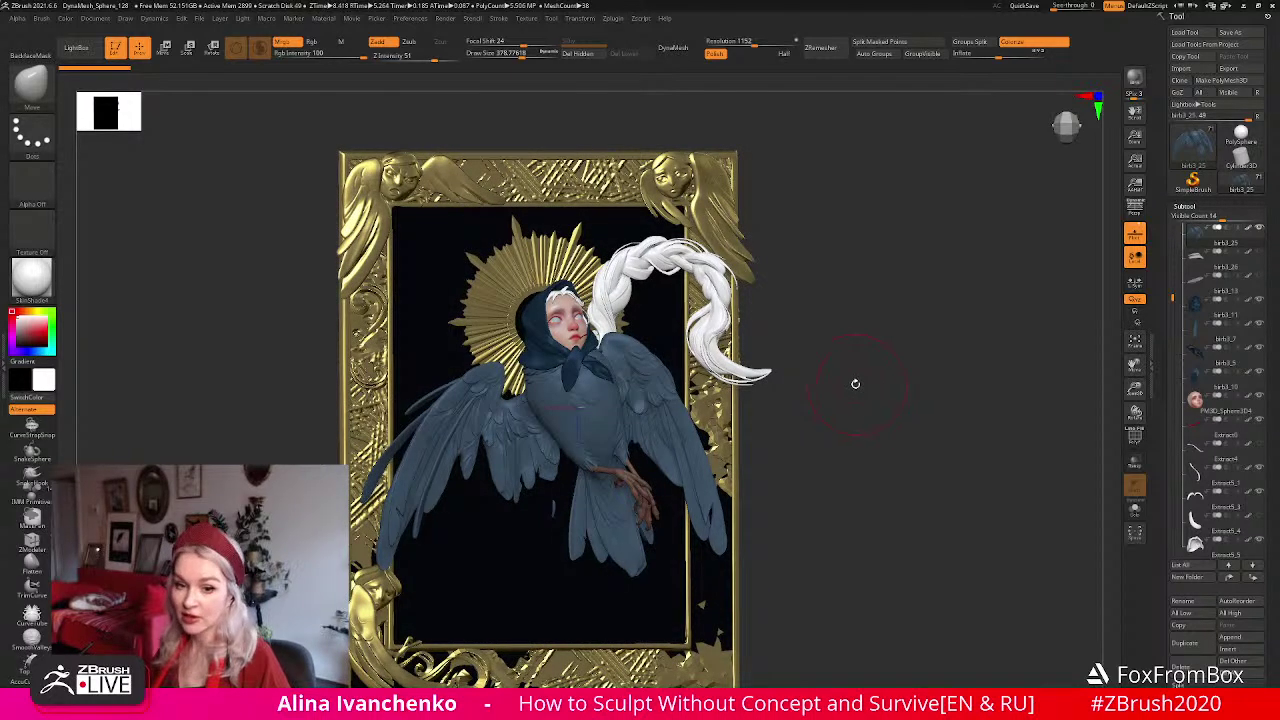
pyautogui.moveTo(843, 386)
pyautogui.mouseDown()
pyautogui.moveTo(831, 420)
pyautogui.moveTo(847, 419)
pyautogui.mouseUp()
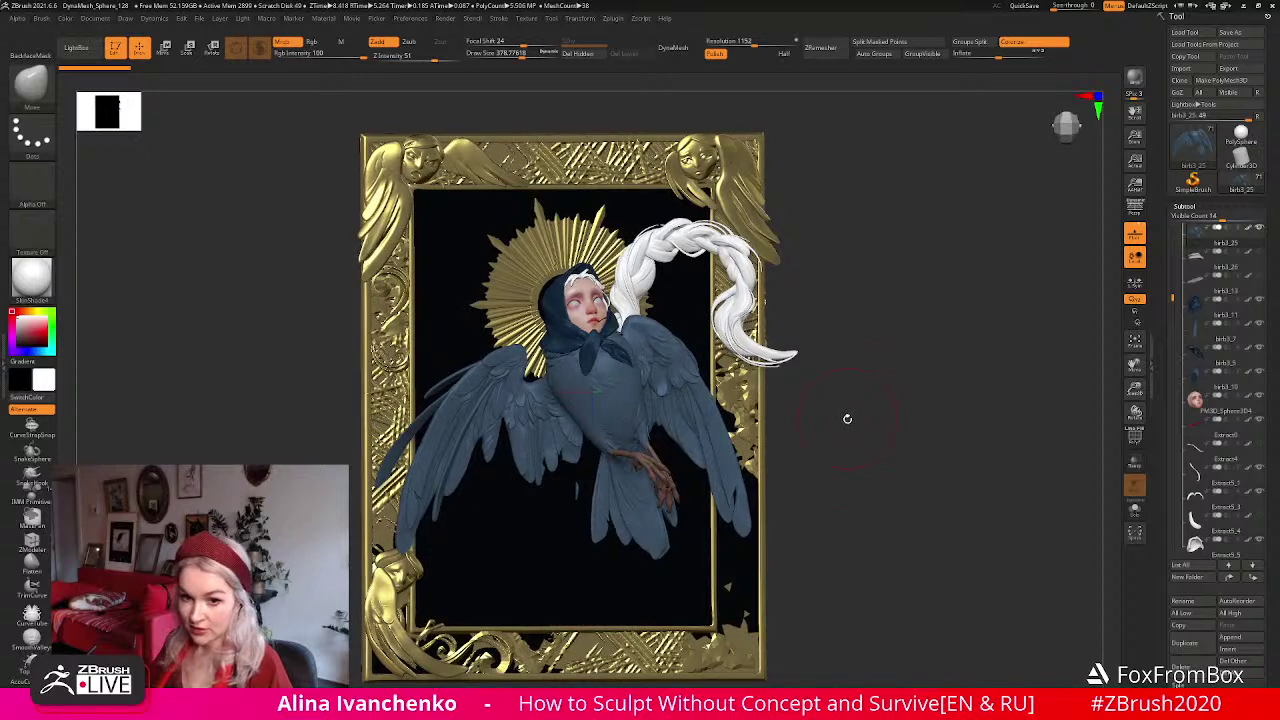
pyautogui.moveTo(1134, 390); pyautogui.dragTo(1070, 389)
pyautogui.keyDown('alt'); pyautogui.moveTo(856, 413); pyautogui.dragTo(841, 422); pyautogui.keyUp('alt')
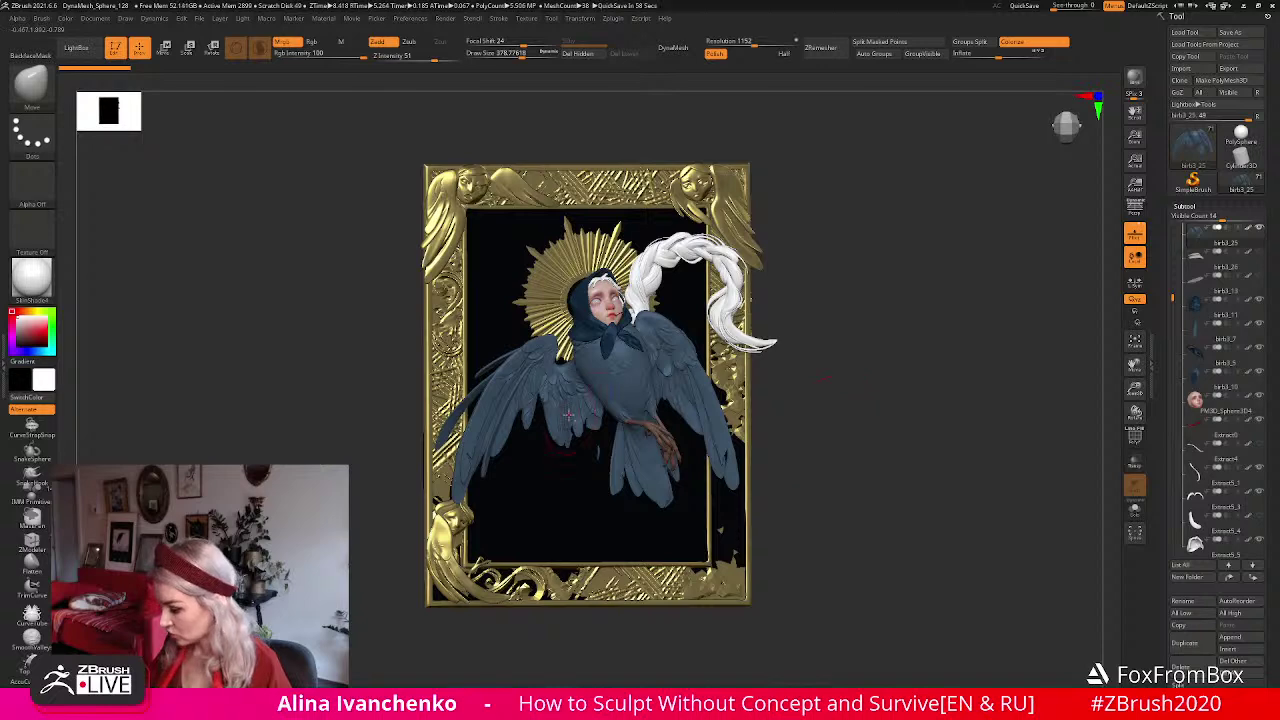
pyautogui.keyDown('alt'); pyautogui.moveTo(823, 434); pyautogui.dragTo(816, 424); pyautogui.keyUp('alt')
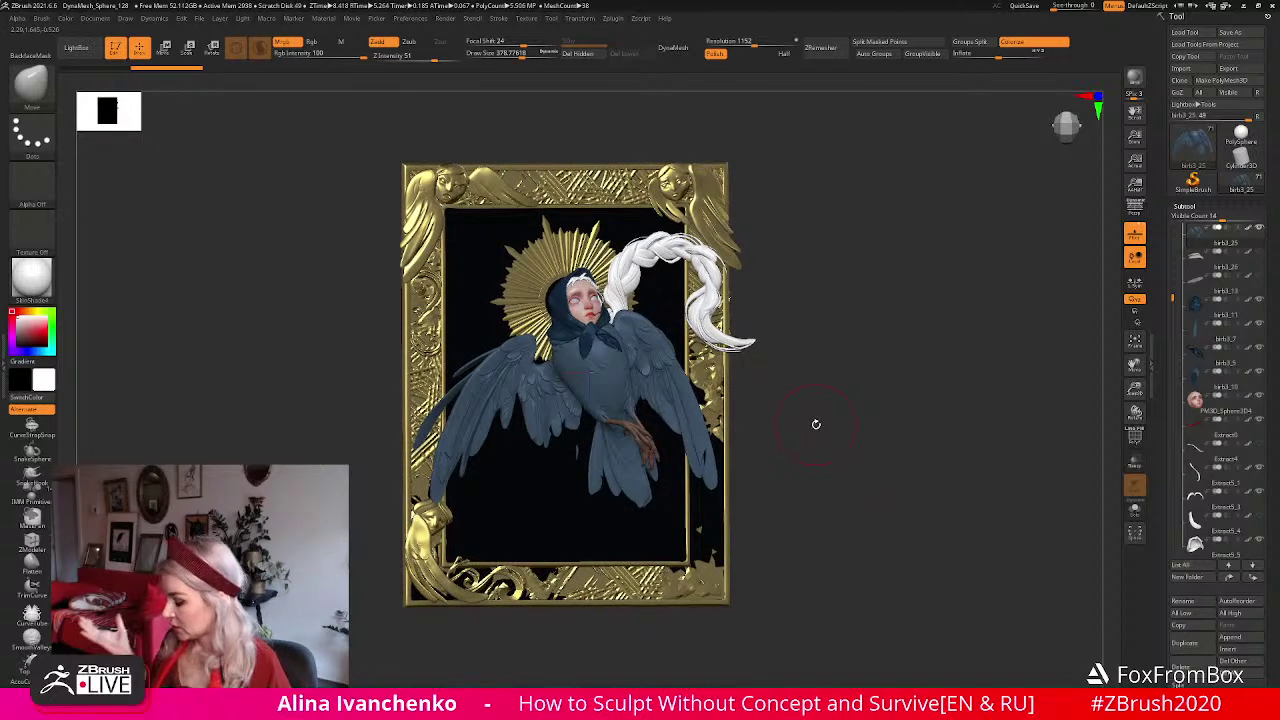
pyautogui.scroll(-2, 1273, 410)
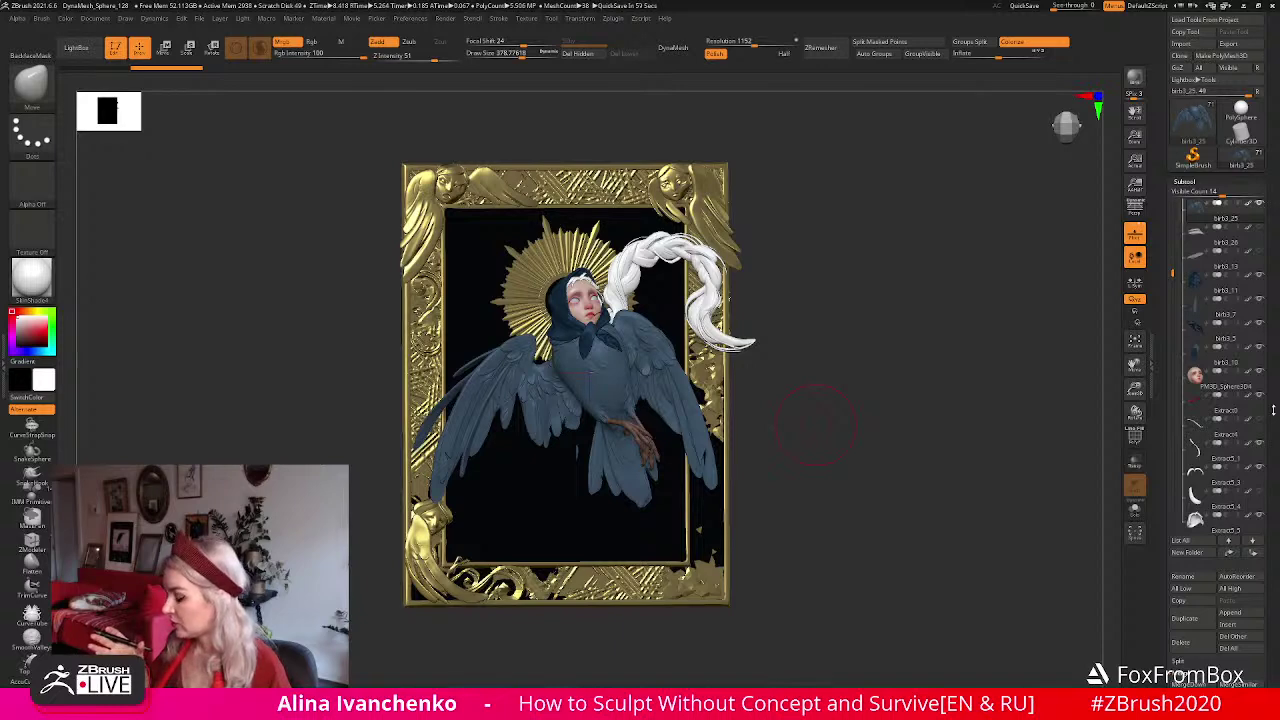
pyautogui.scroll(-10, 1273, 466)
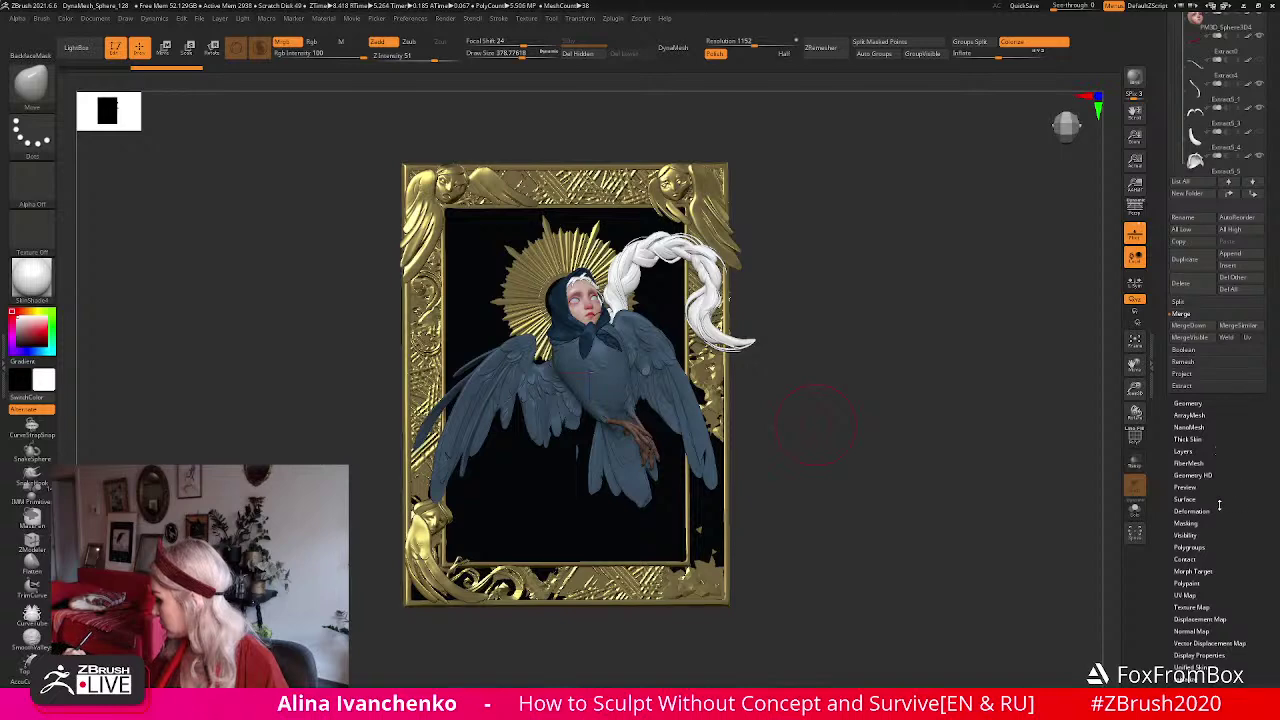
pyautogui.click(1188, 523)
pyautogui.scroll(-10, 1223, 450)
pyautogui.scroll(3, 1225, 408)
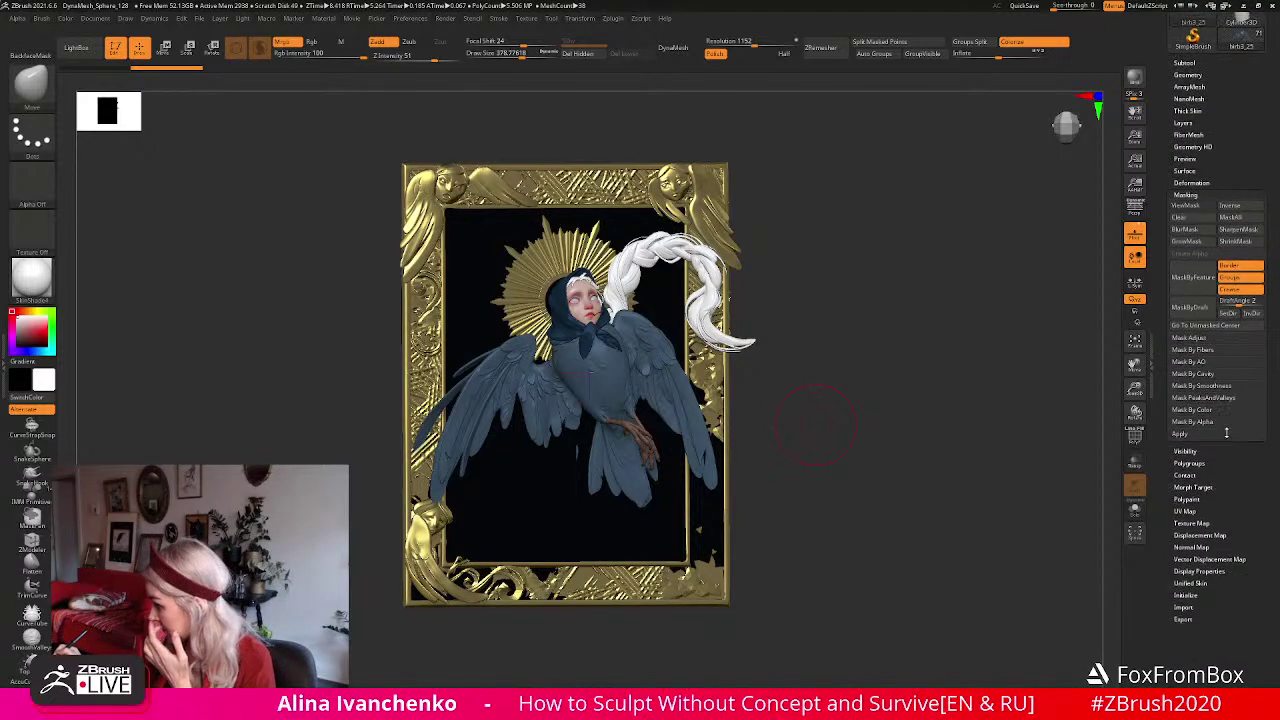
pyautogui.click(1192, 373)
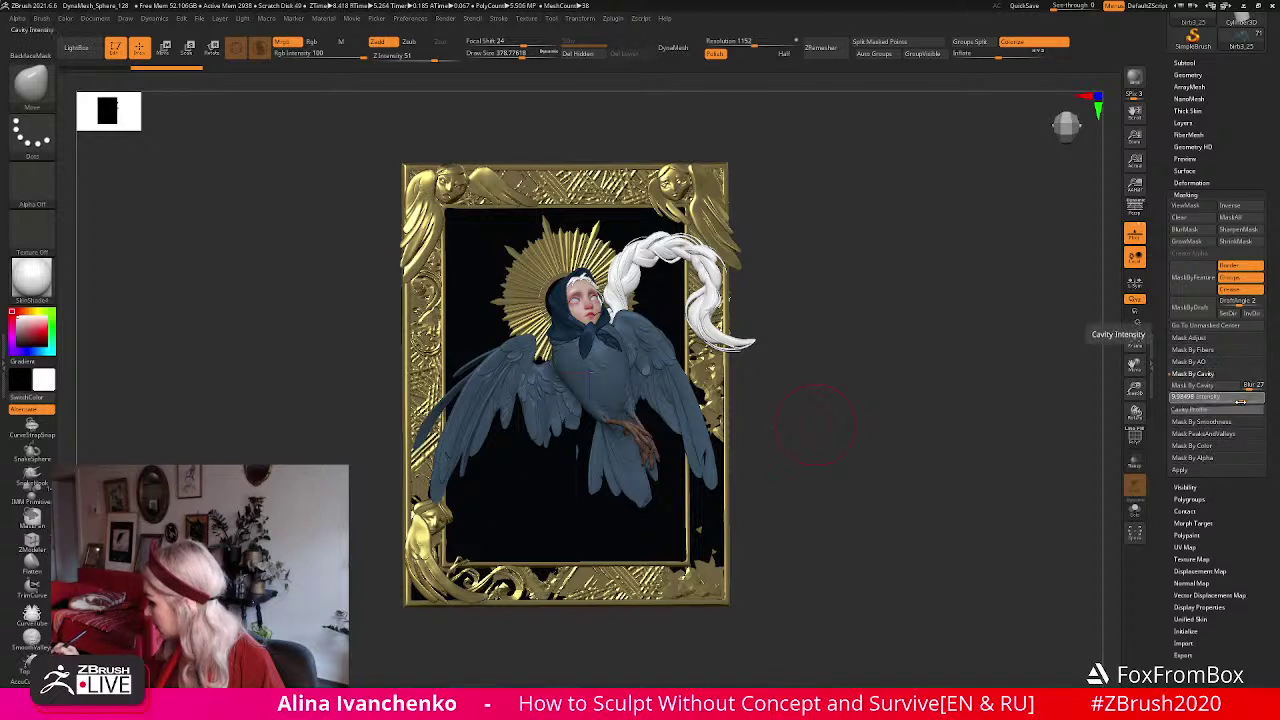
pyautogui.click(1222, 386)
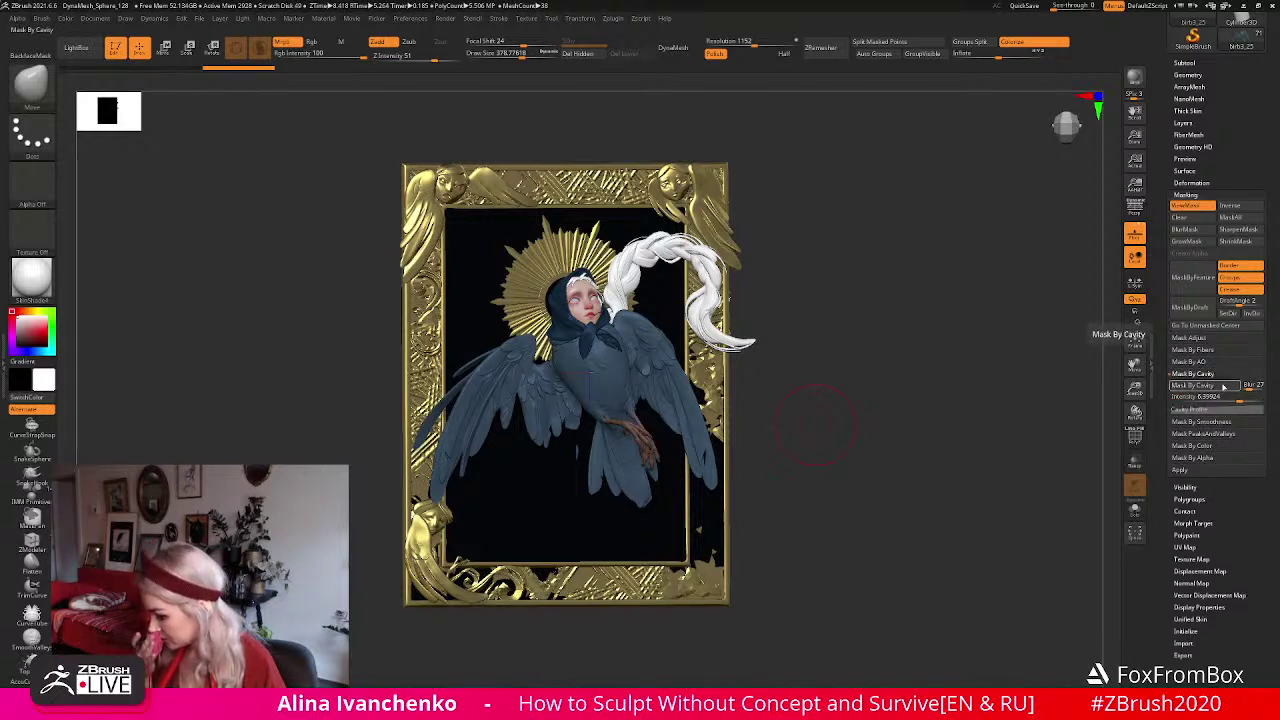
# Set the bird's cavity mask intensity to about 13.8, reshape the Cavity Profile curve with an added point, and reapply the cavity mask.
pyautogui.moveTo(843, 325); pyautogui.dragTo(811, 423)
pyautogui.moveTo(1134, 384); pyautogui.dragTo(1122, 450)
pyautogui.moveTo(1031, 449); pyautogui.dragTo(1009, 453)
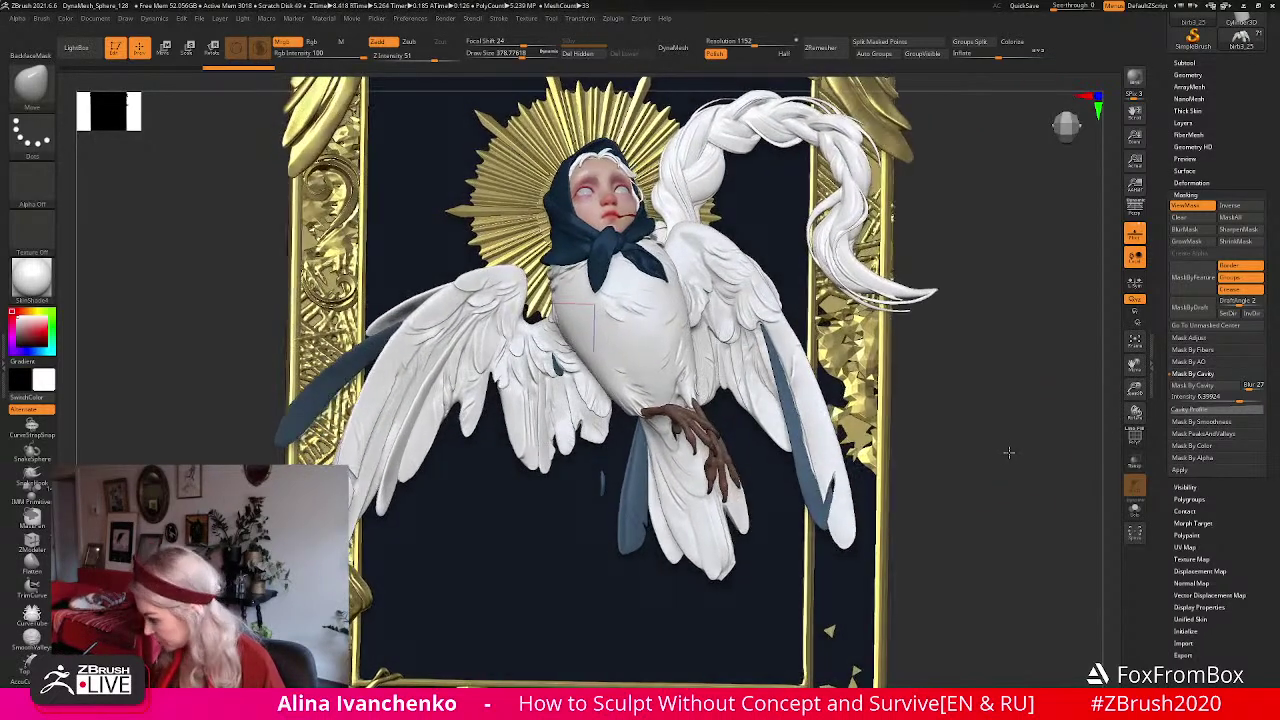
pyautogui.click(1238, 397)
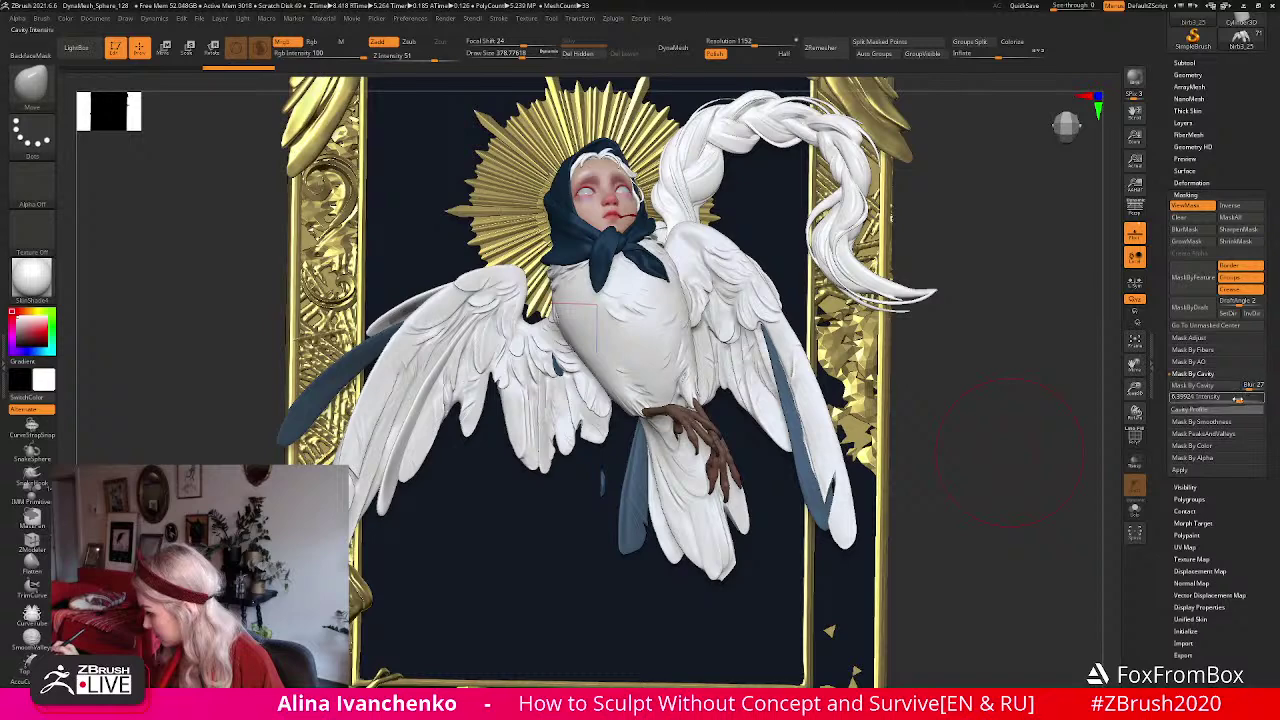
pyautogui.click(1182, 409)
pyautogui.click(1216, 396)
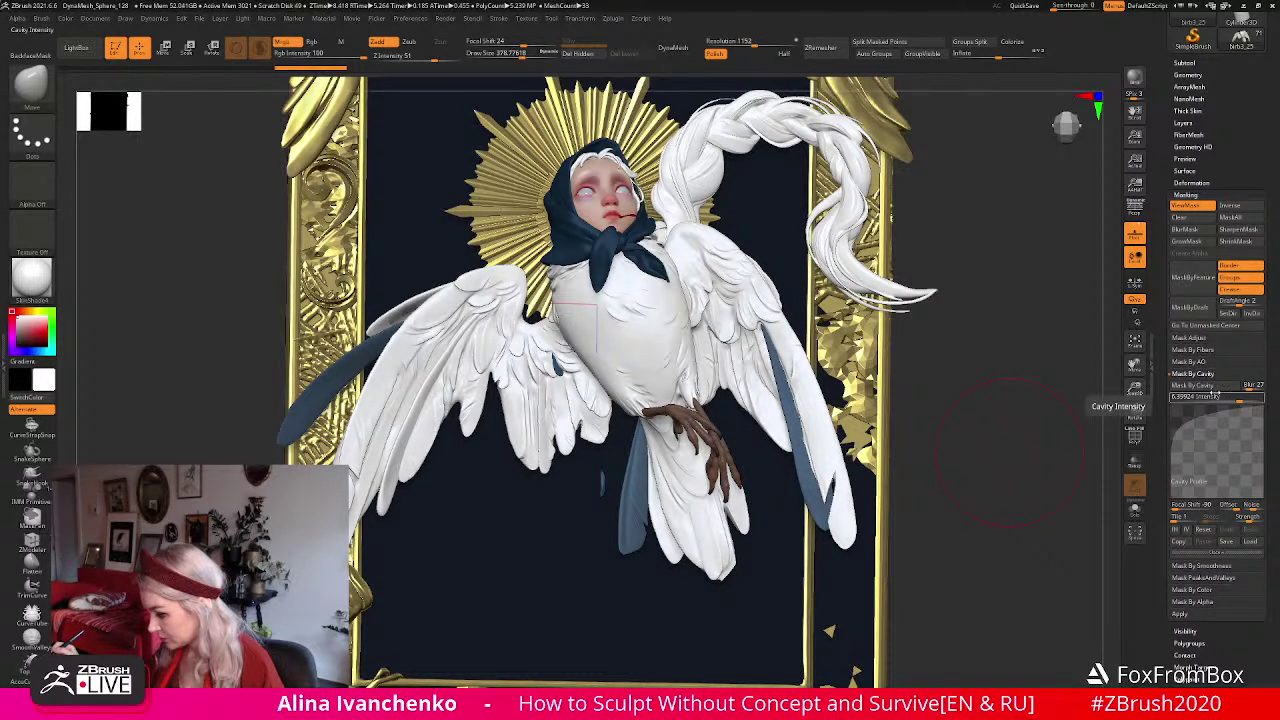
pyautogui.moveTo(1230, 397)
pyautogui.mouseDown()
pyautogui.moveTo(1244, 397)
pyautogui.moveTo(1223, 421)
pyautogui.mouseUp()
pyautogui.click(1195, 420)
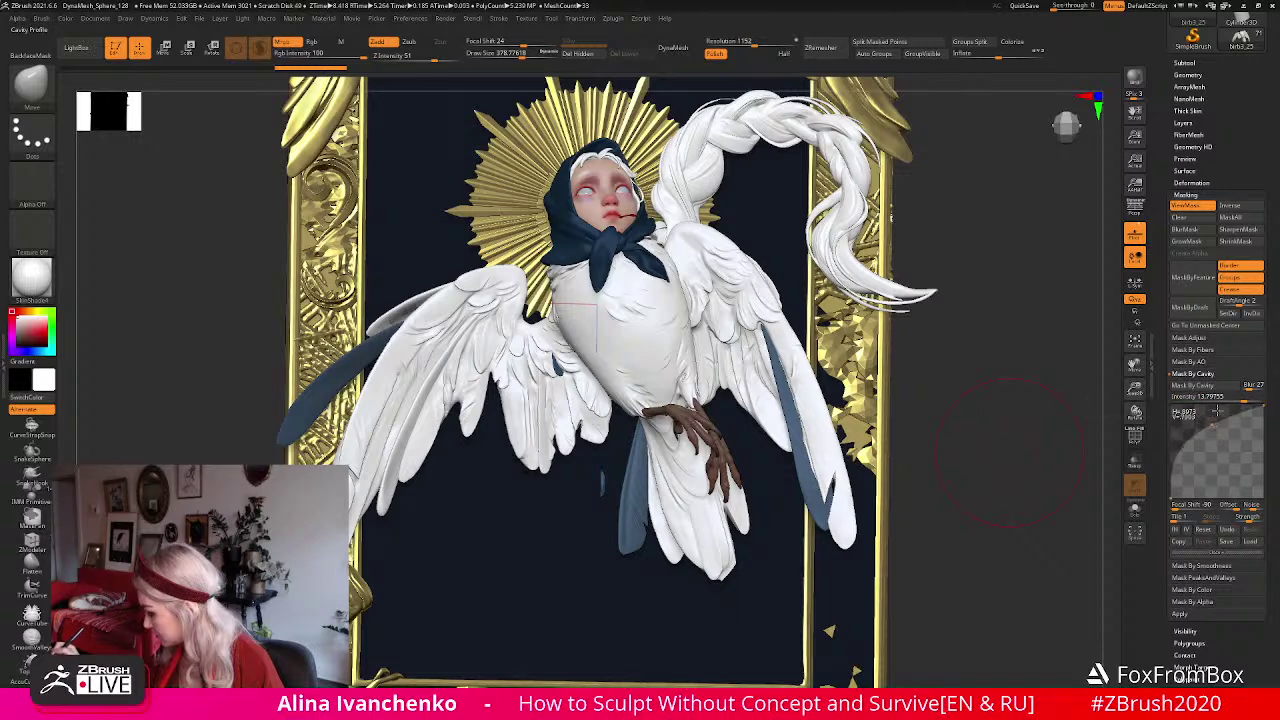
pyautogui.click(1220, 387)
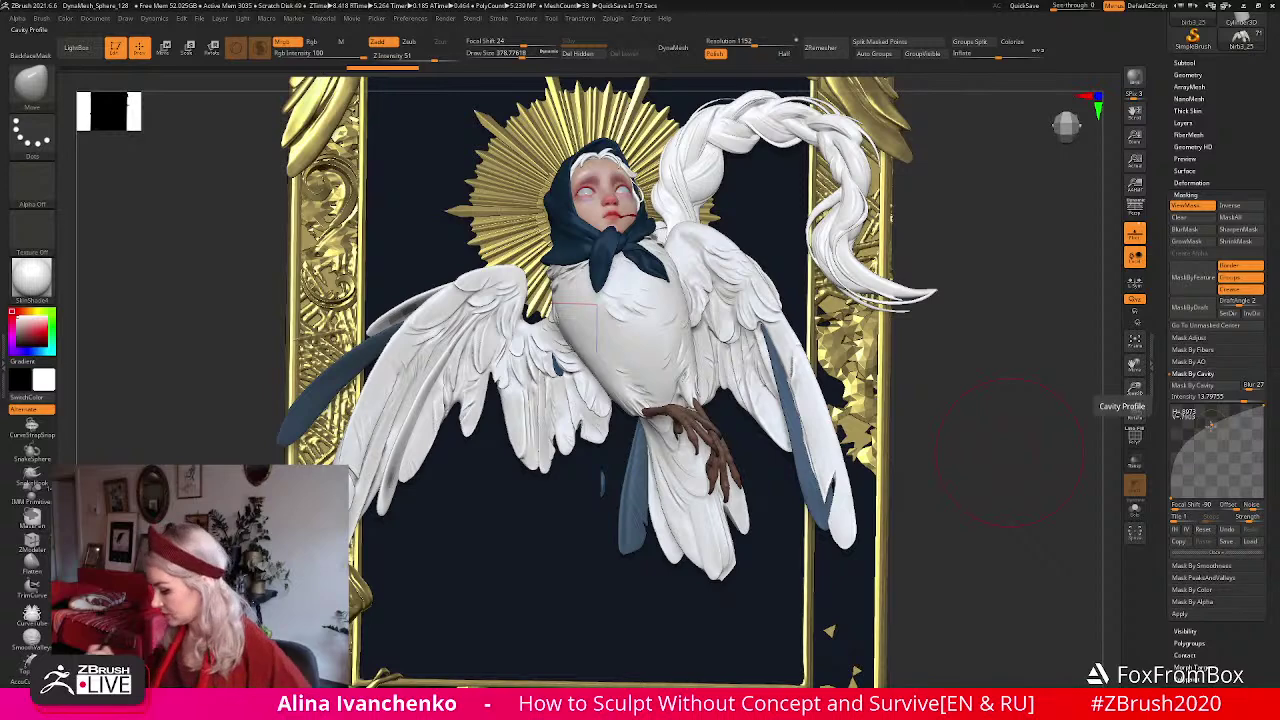
# Return the cavity mask intensity to about 6.4, raise the Cavity Profile curve, and mask the bird's feathers by cavity again.
pyautogui.click(1210, 425)
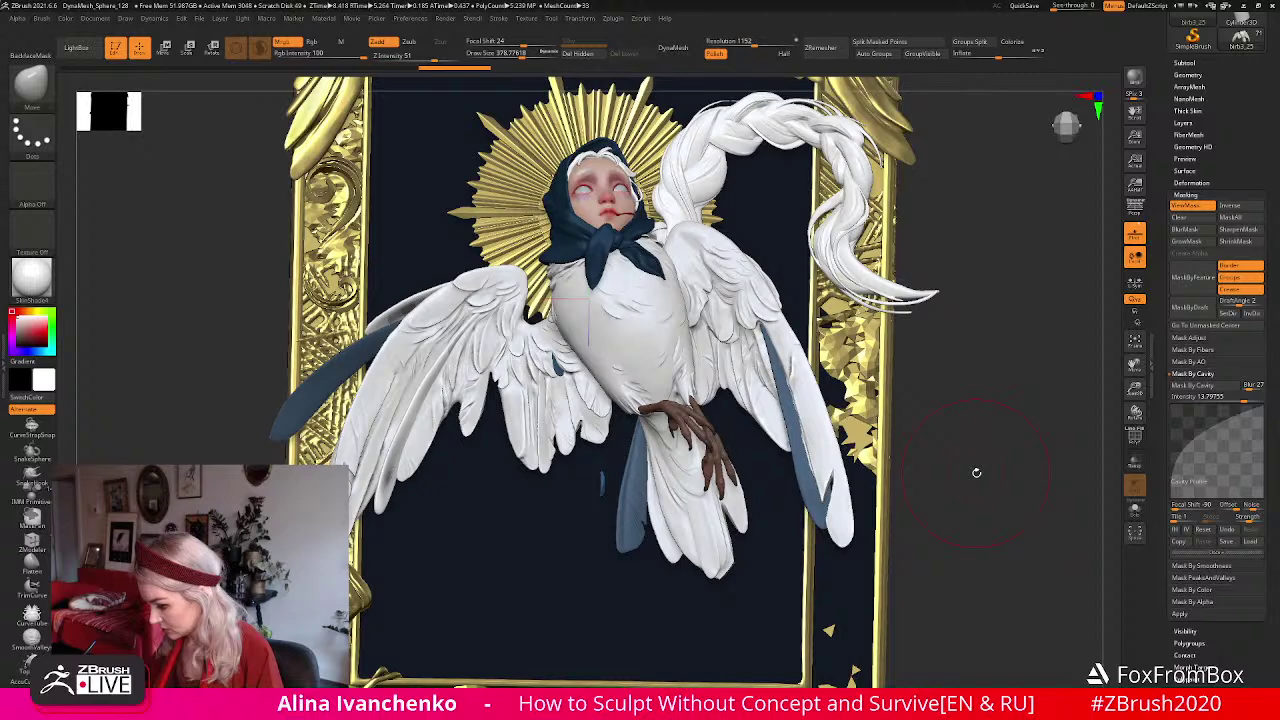
pyautogui.moveTo(981, 450); pyautogui.dragTo(954, 448)
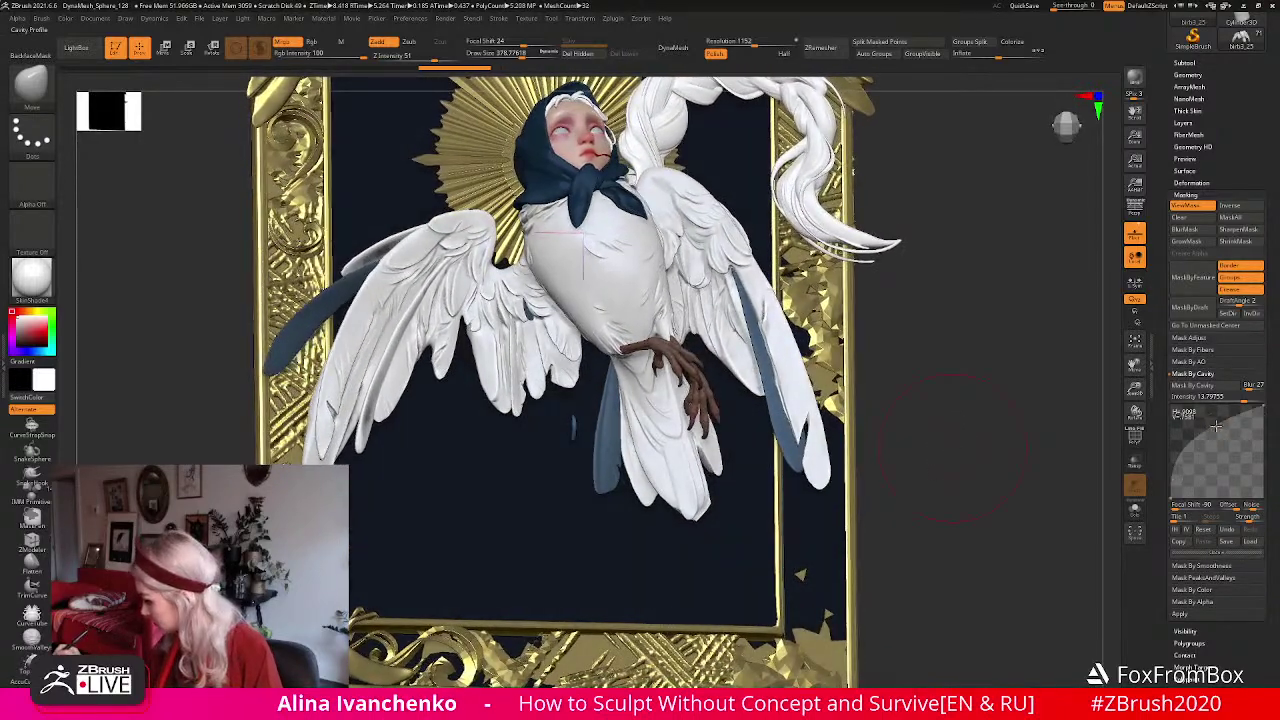
pyautogui.moveTo(1240, 400); pyautogui.dragTo(1222, 397)
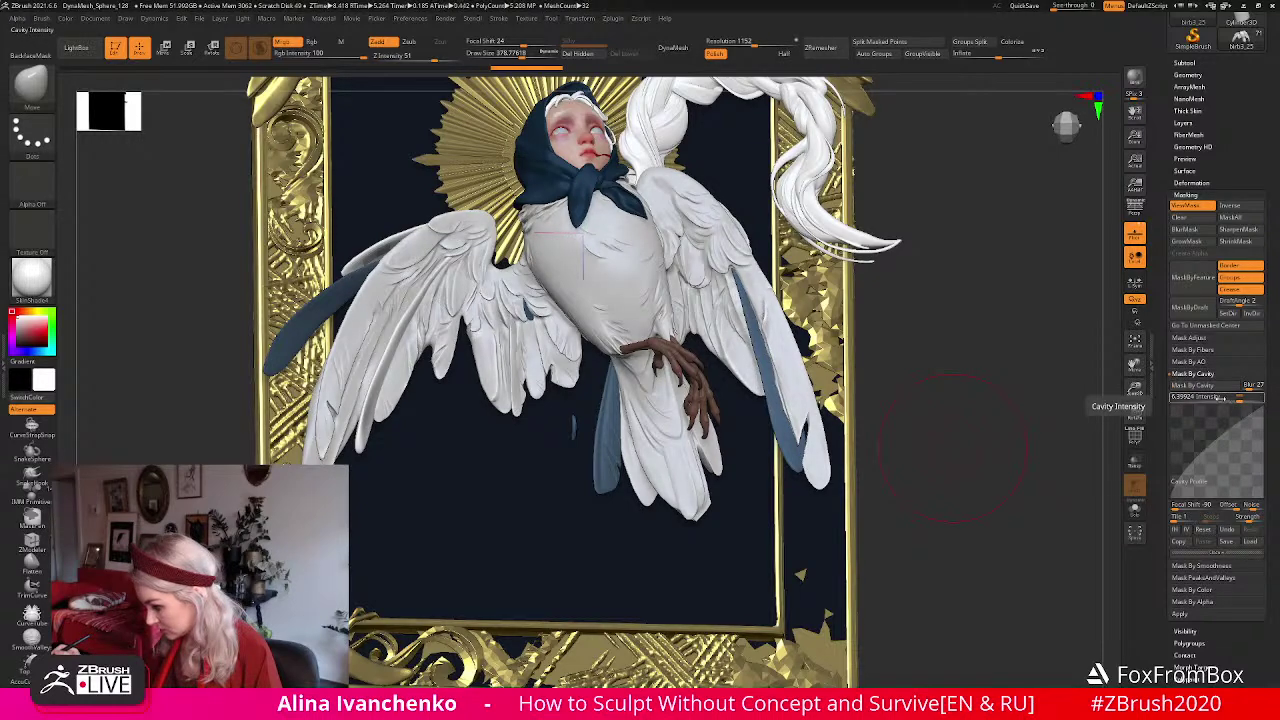
pyautogui.moveTo(1226, 440); pyautogui.dragTo(1208, 416)
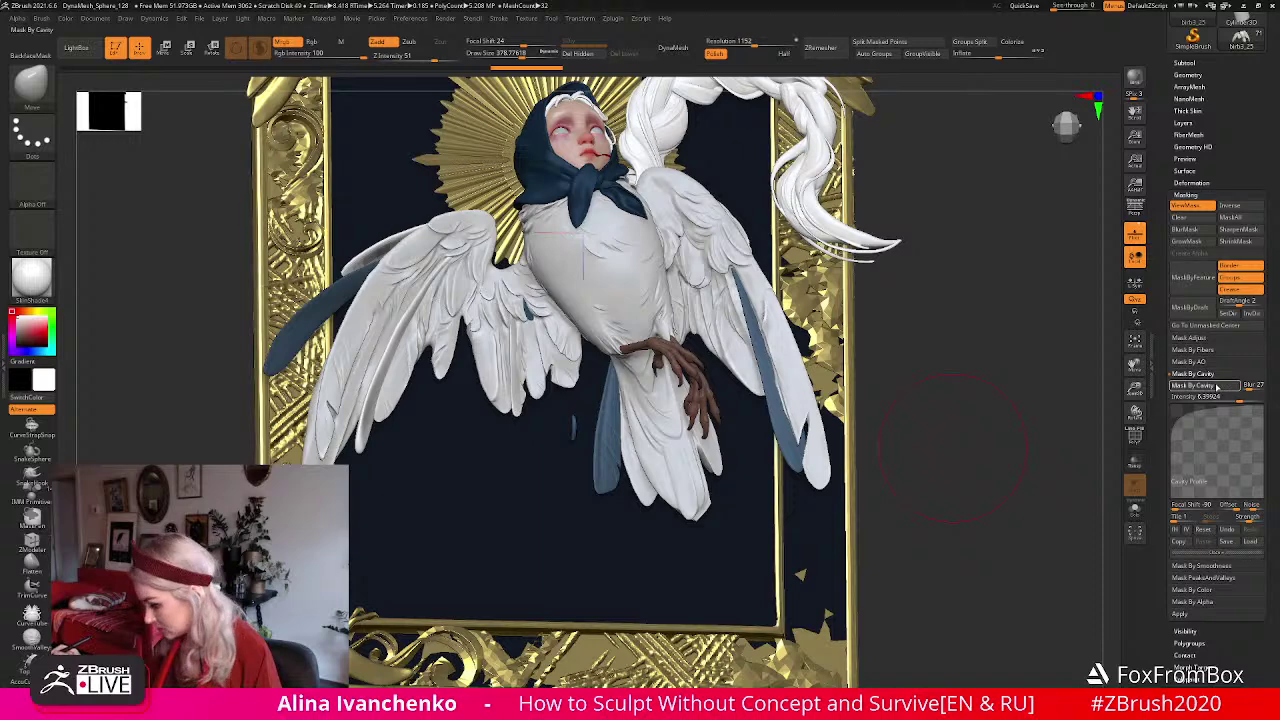
pyautogui.click(1236, 388)
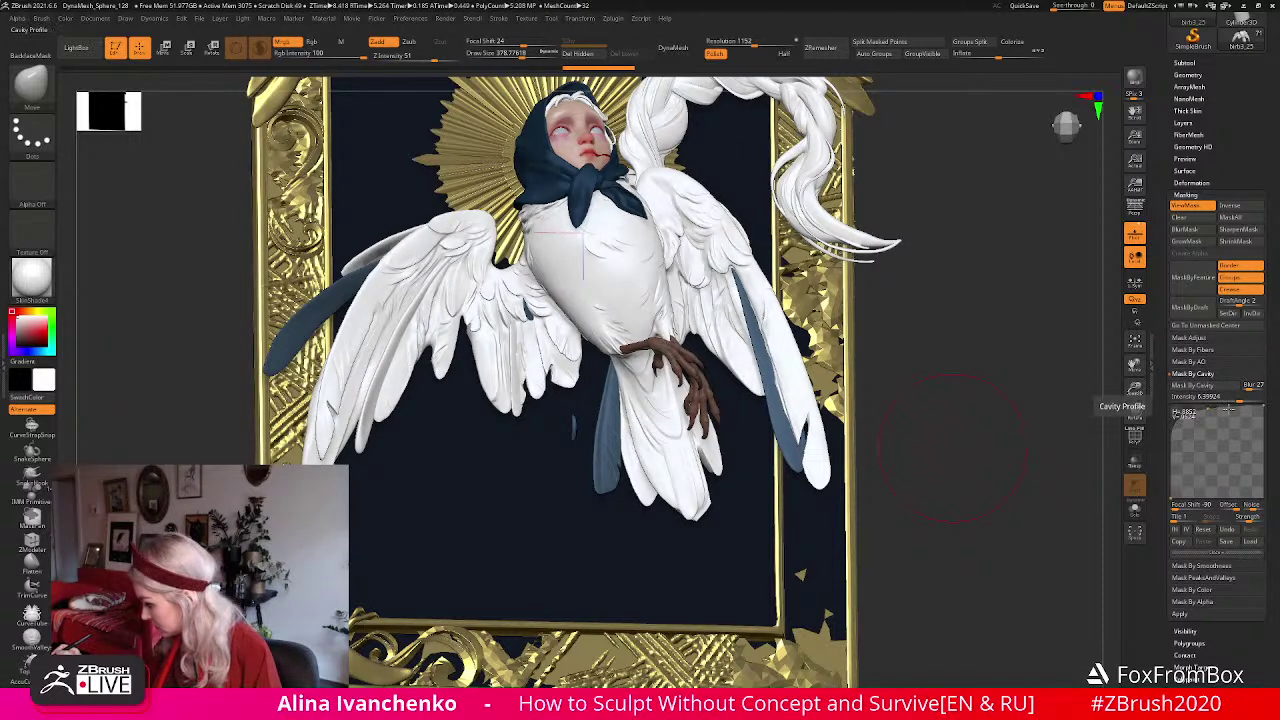
# Increase the bird's cavity mask intensity to about 28 and flatten the Cavity Profile curve.
pyautogui.moveTo(1214, 395); pyautogui.dragTo(1222, 392)
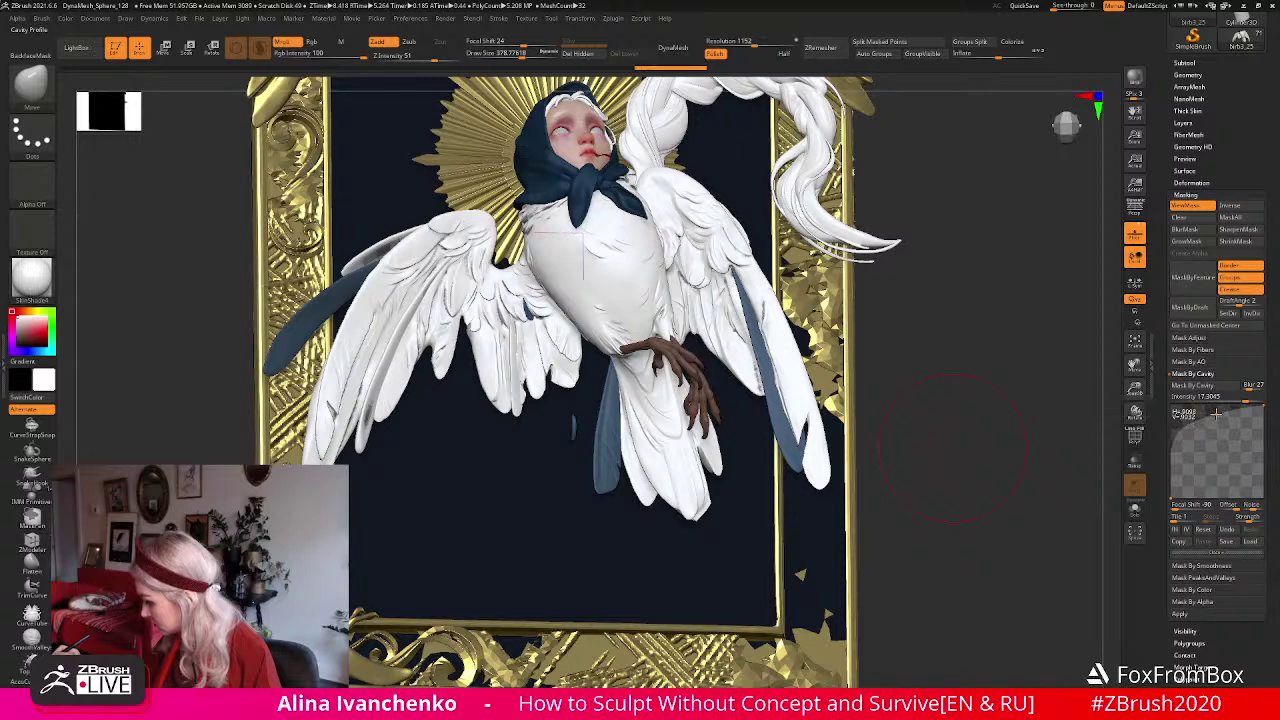
pyautogui.moveTo(1246, 400); pyautogui.dragTo(1226, 391)
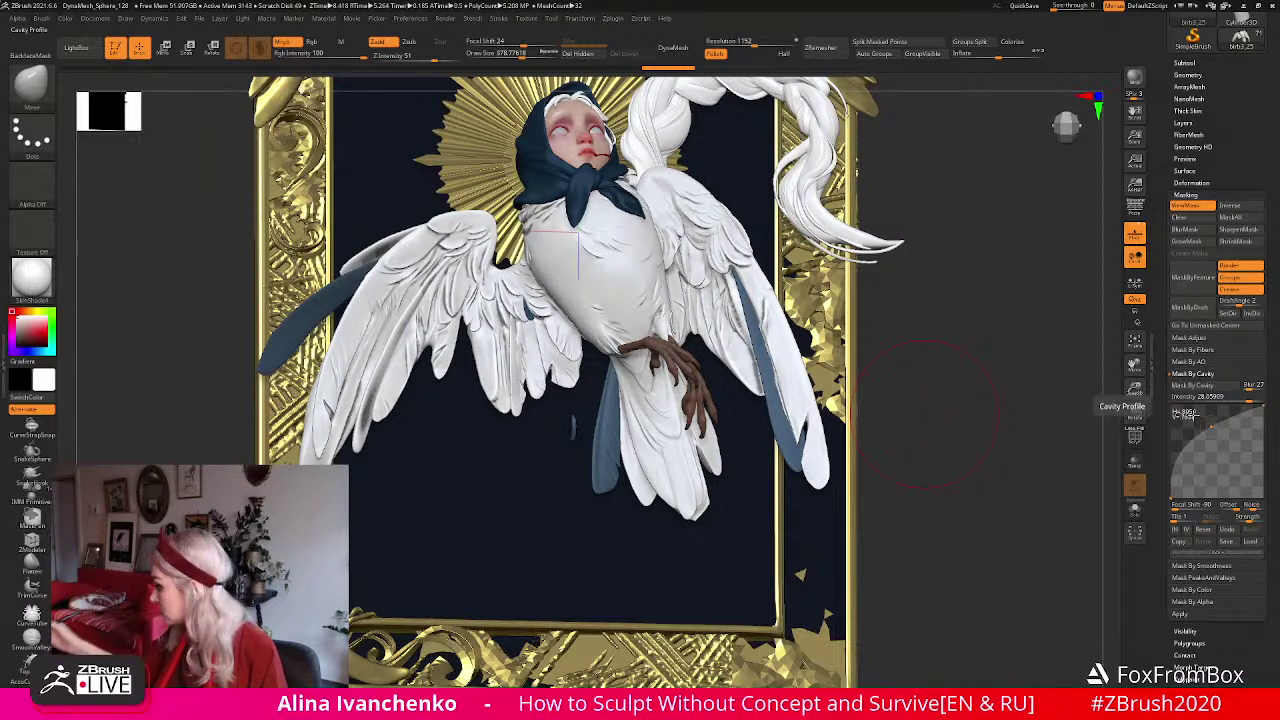
pyautogui.click(1207, 231)
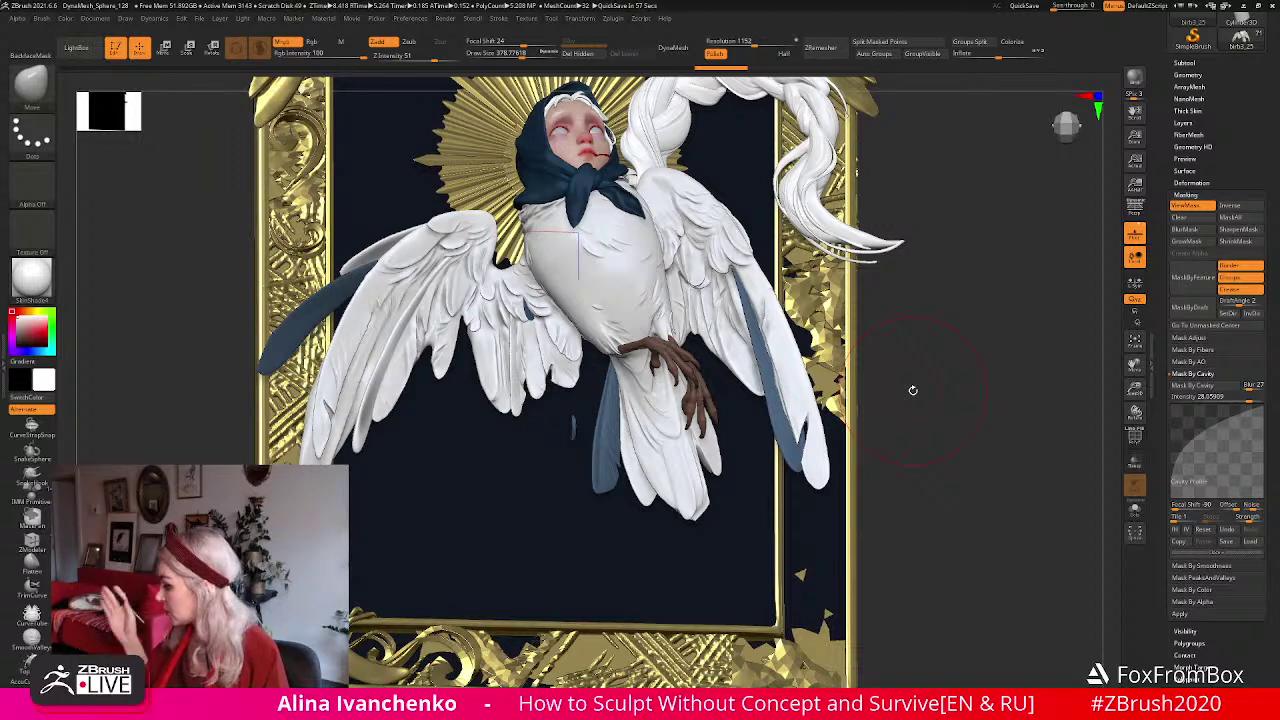
# Invert the cavity mask on the bird's body, hide the mask display, and turn on Colorize for the bird.
pyautogui.click(1240, 205)
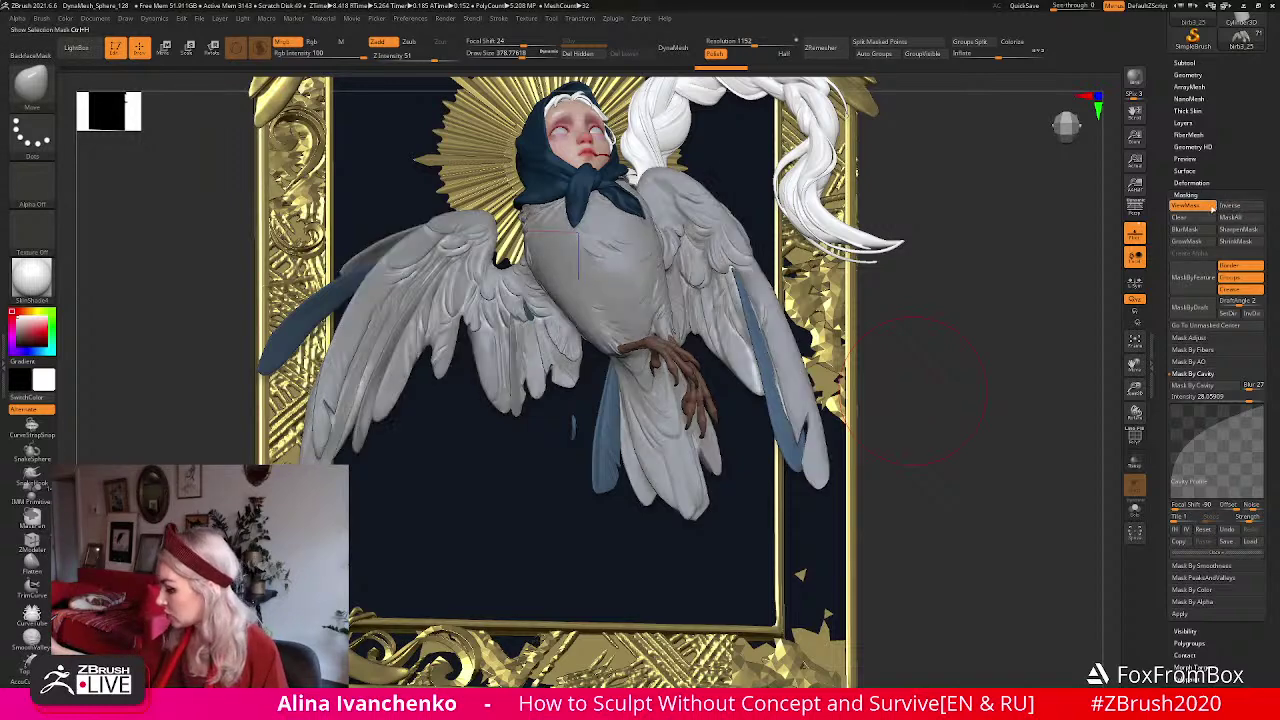
pyautogui.click(1208, 205)
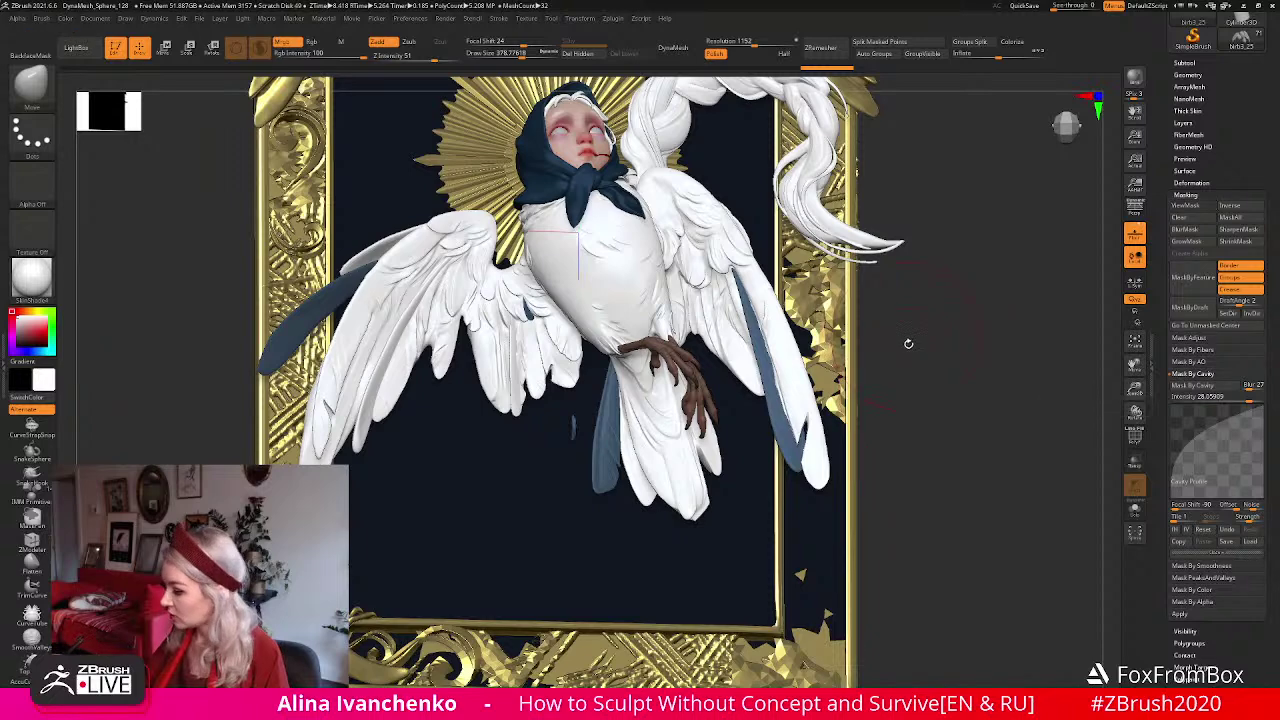
pyautogui.hotkey('ctrl', 'h')
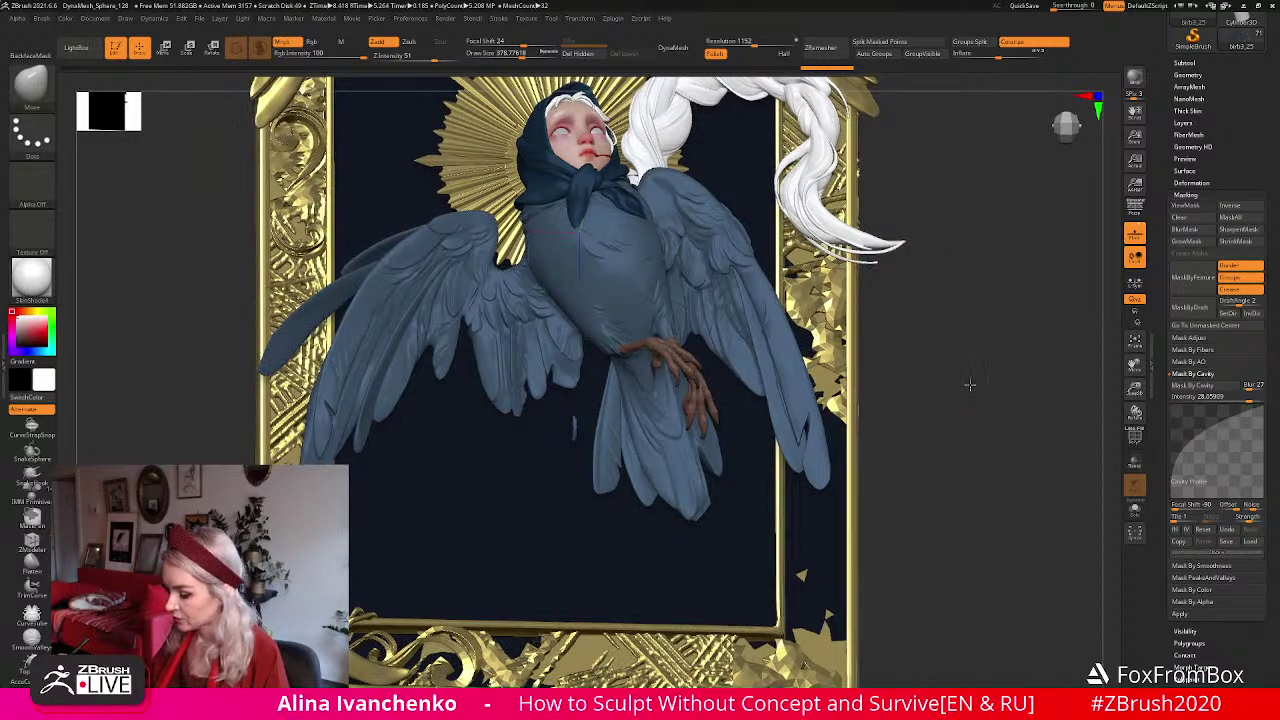
pyautogui.keyDown('alt'); pyautogui.moveTo(733, 399); pyautogui.dragTo(752, 405, button='right'); pyautogui.keyUp('alt')
pyautogui.keyDown('alt'); pyautogui.moveTo(182, 298); pyautogui.dragTo(230, 316, button='right'); pyautogui.keyUp('alt')
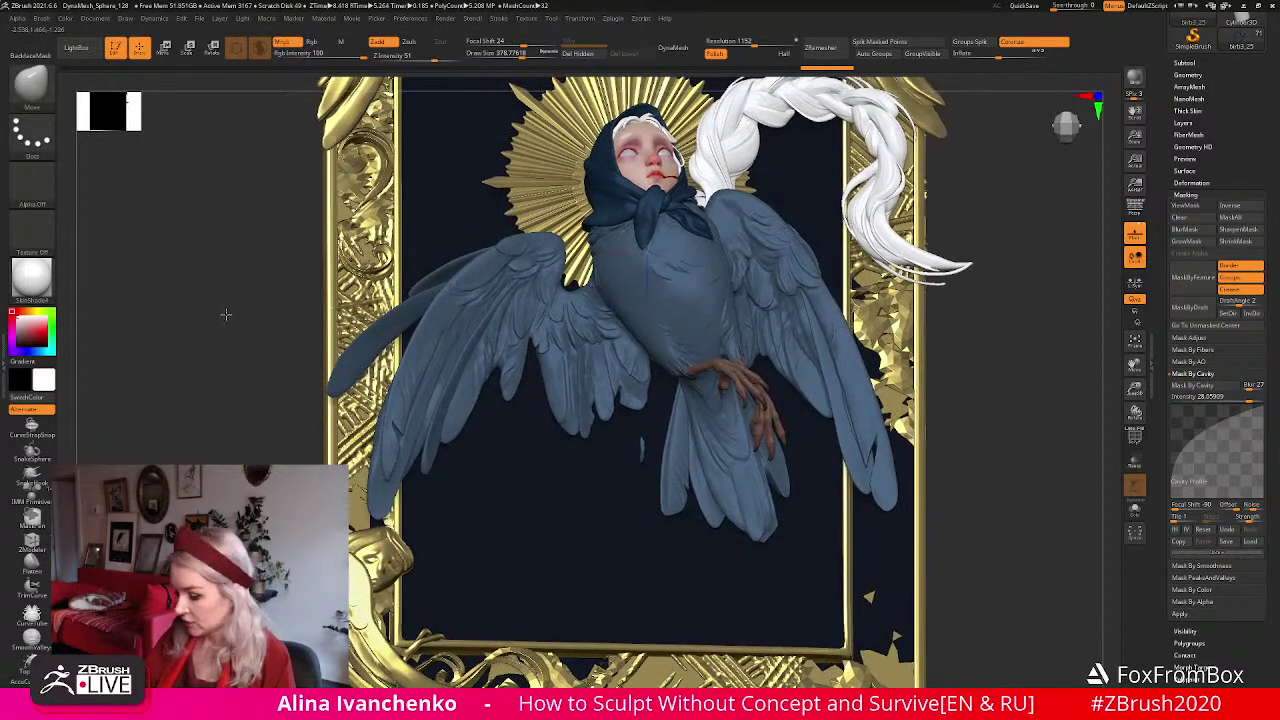
# Sample the feathers' blue and darken the paint colour to RGB 34, 45, 55, keeping Colorize on for the bird.
pyautogui.moveTo(42, 380); pyautogui.dragTo(561, 328)
pyautogui.click(24, 338)
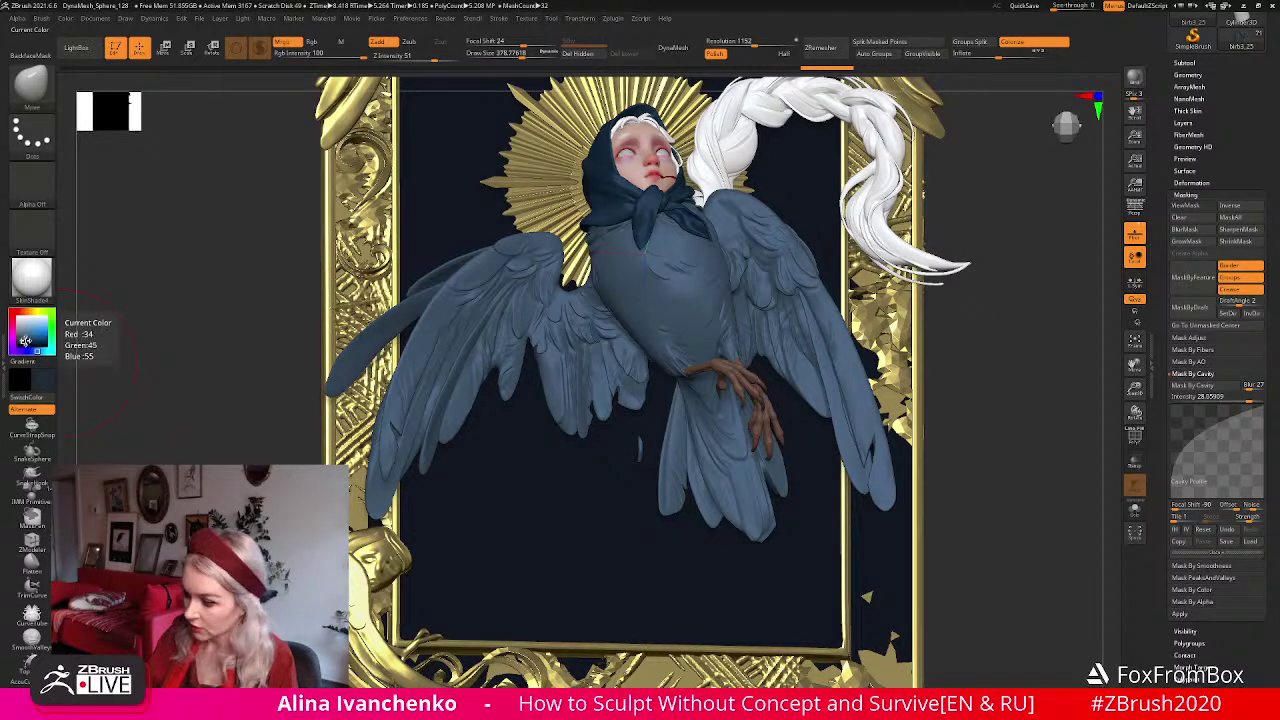
pyautogui.keyDown('alt'); pyautogui.click(580, 394); pyautogui.keyUp('alt')
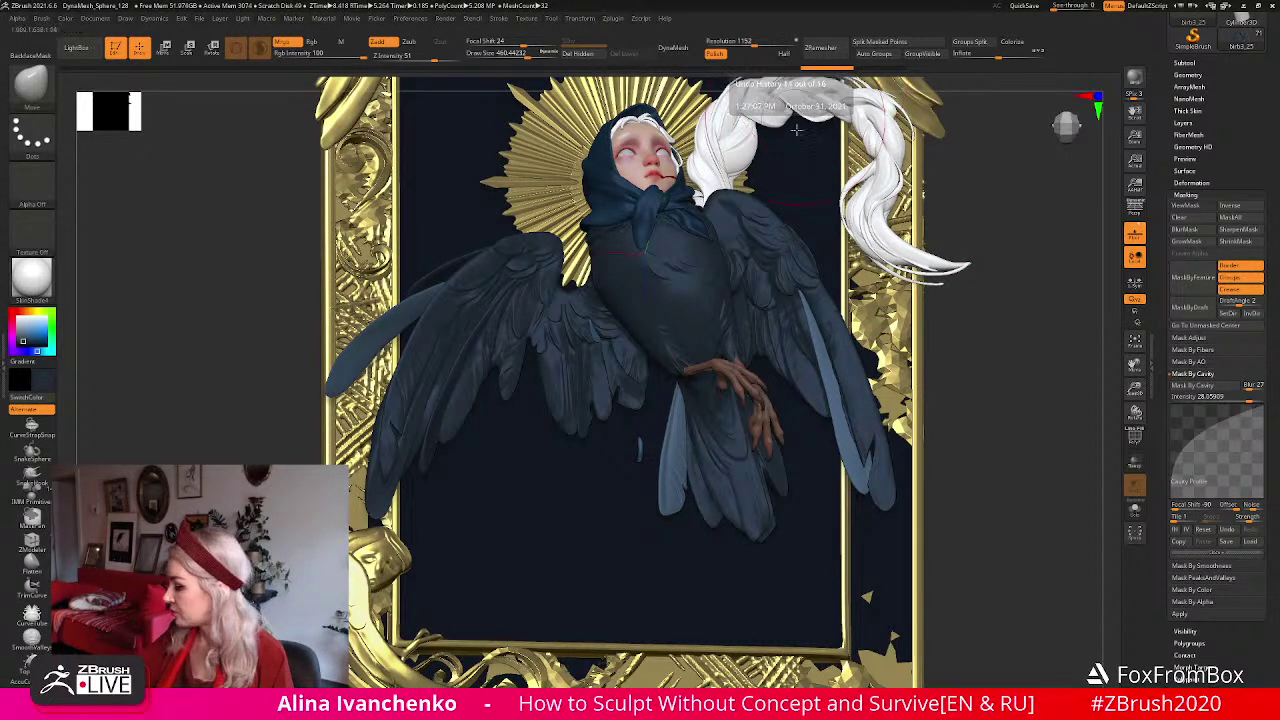
pyautogui.click(1017, 42)
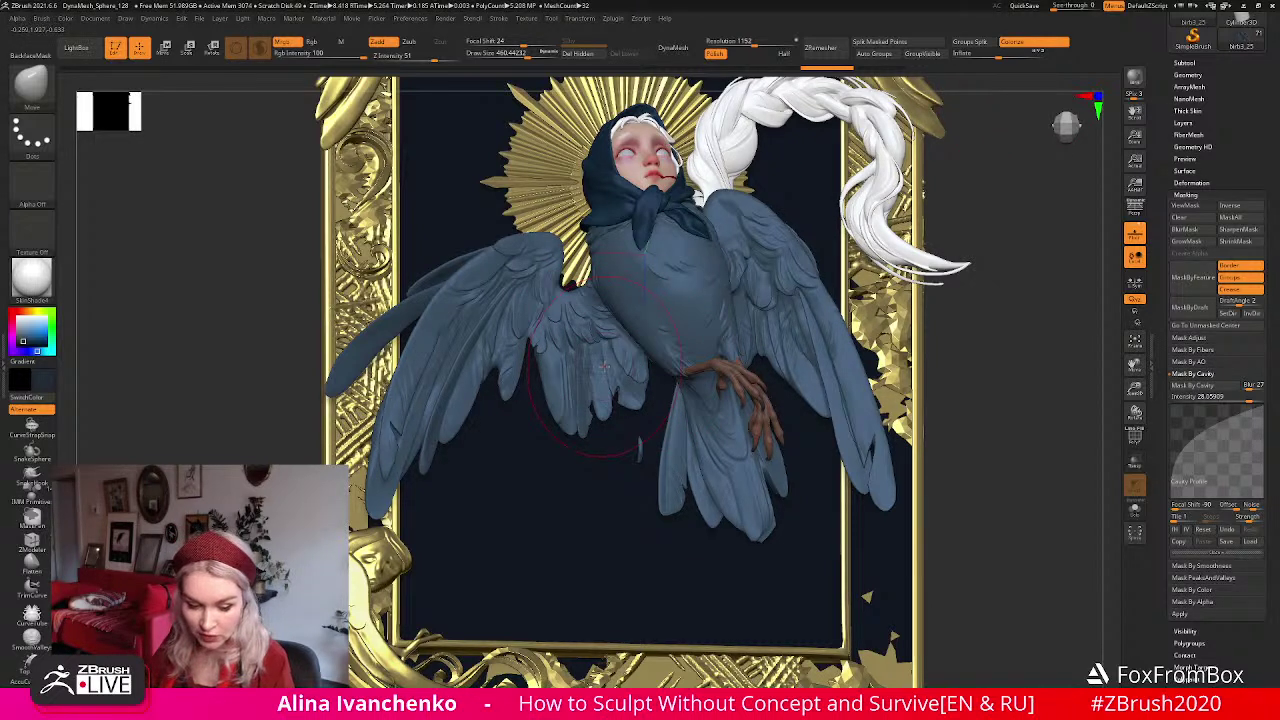
# Choose the Standard brush and set it to paint RGB colour only, without sculpting.
pyautogui.press('b')
pyautogui.press('s')
pyautogui.press('t')
pyautogui.click(305, 43)
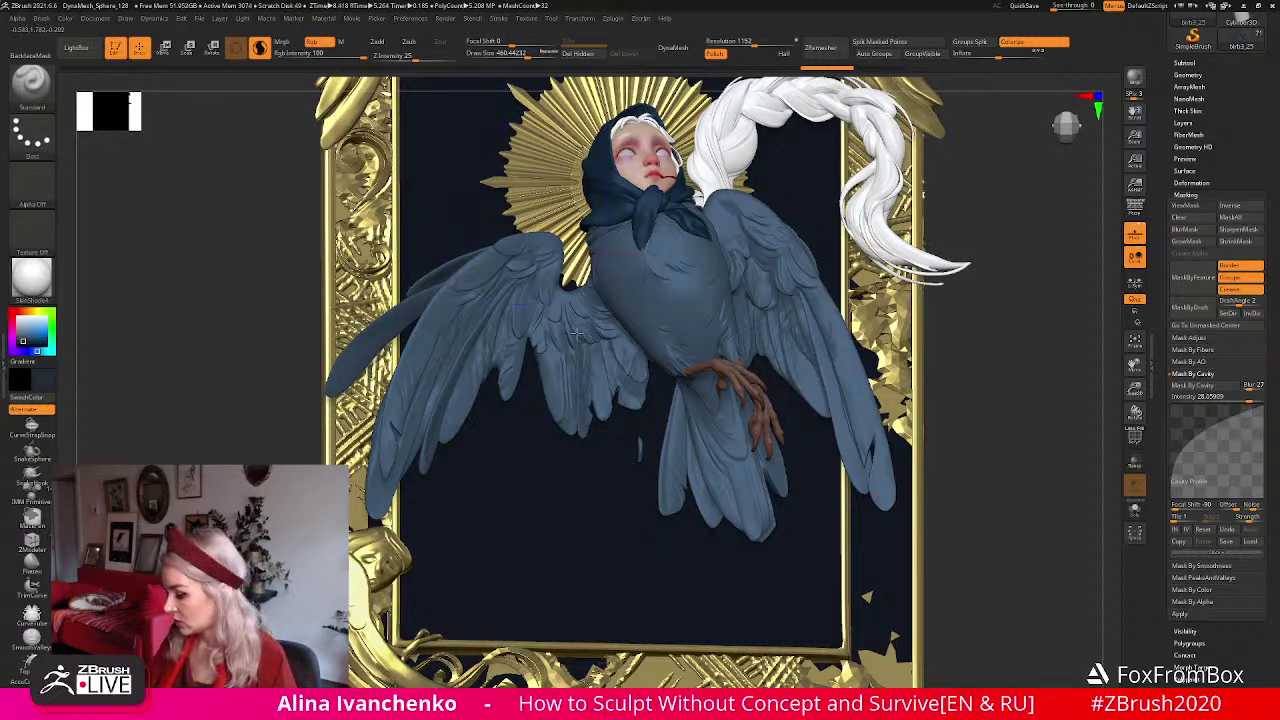
# Undo the latest changes on the bird, then display its cavity mask and invert it.
pyautogui.hotkey('ctrl', 'z')
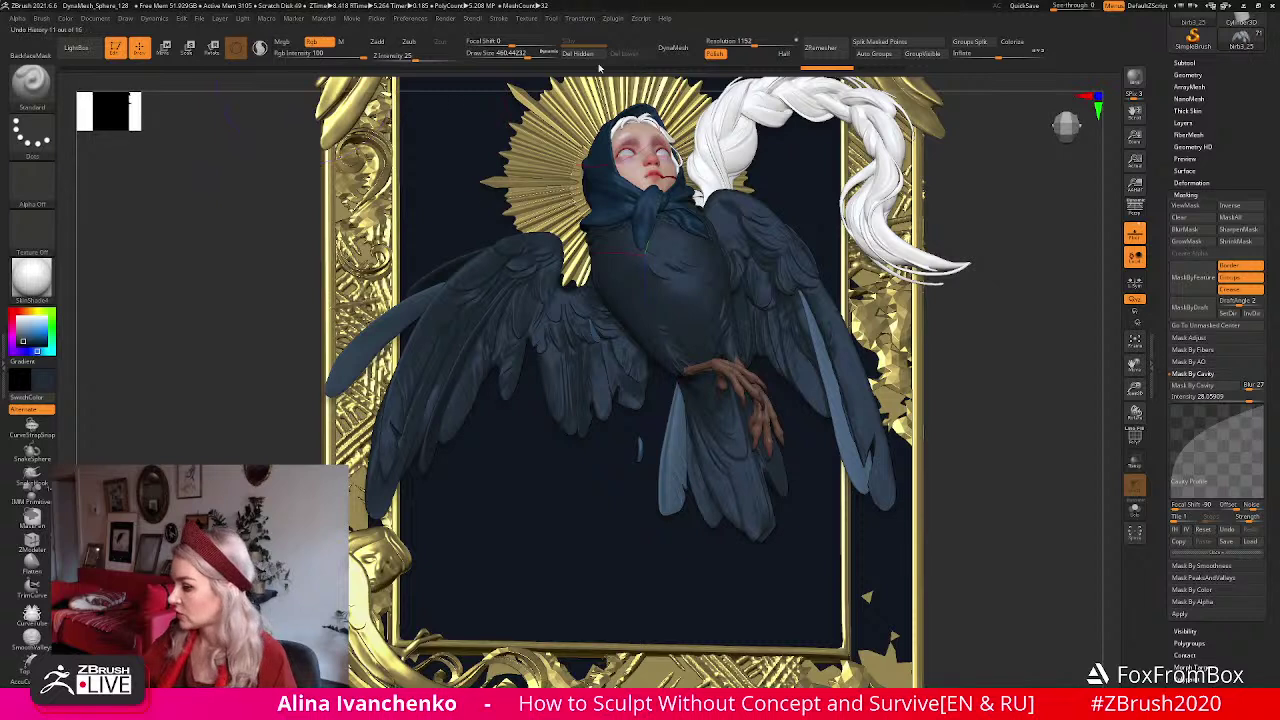
pyautogui.hotkey('ctrl', 'h')
pyautogui.keyDown('ctrl'); pyautogui.click(986, 329); pyautogui.keyUp('ctrl')
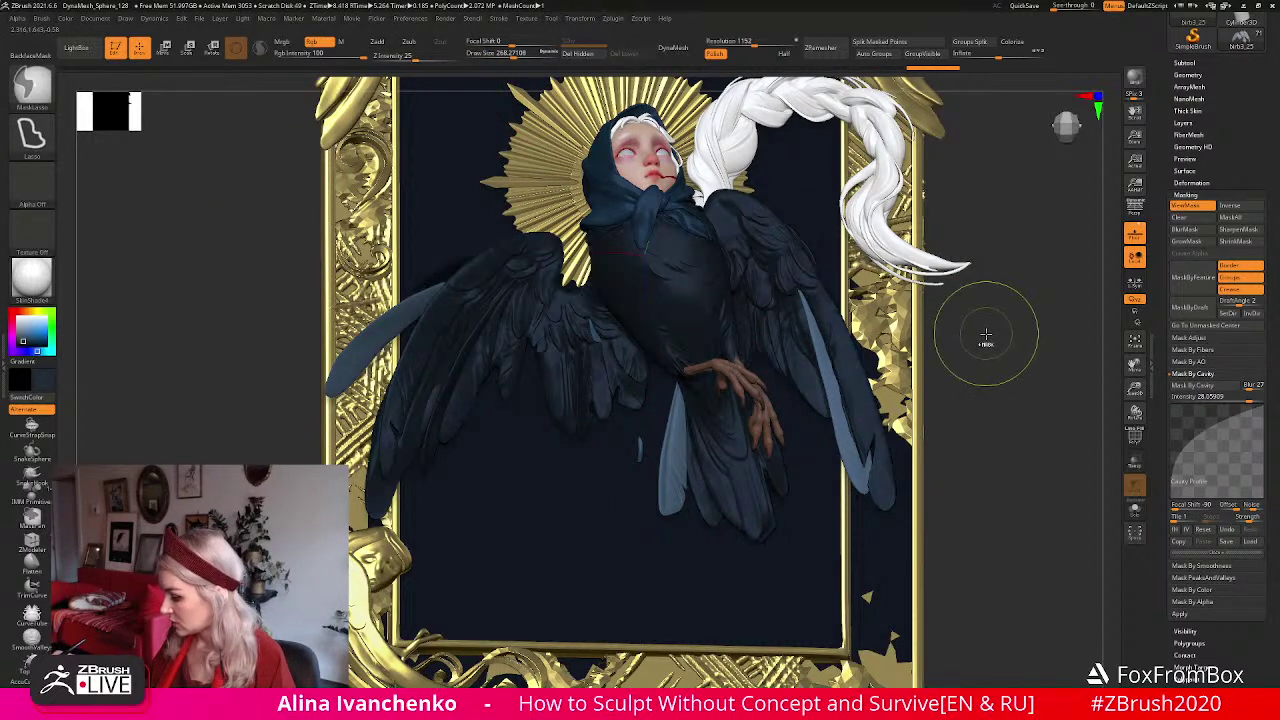
# Turn Colorize back on for the bird's body and hide the mask display.
pyautogui.click(1013, 43)
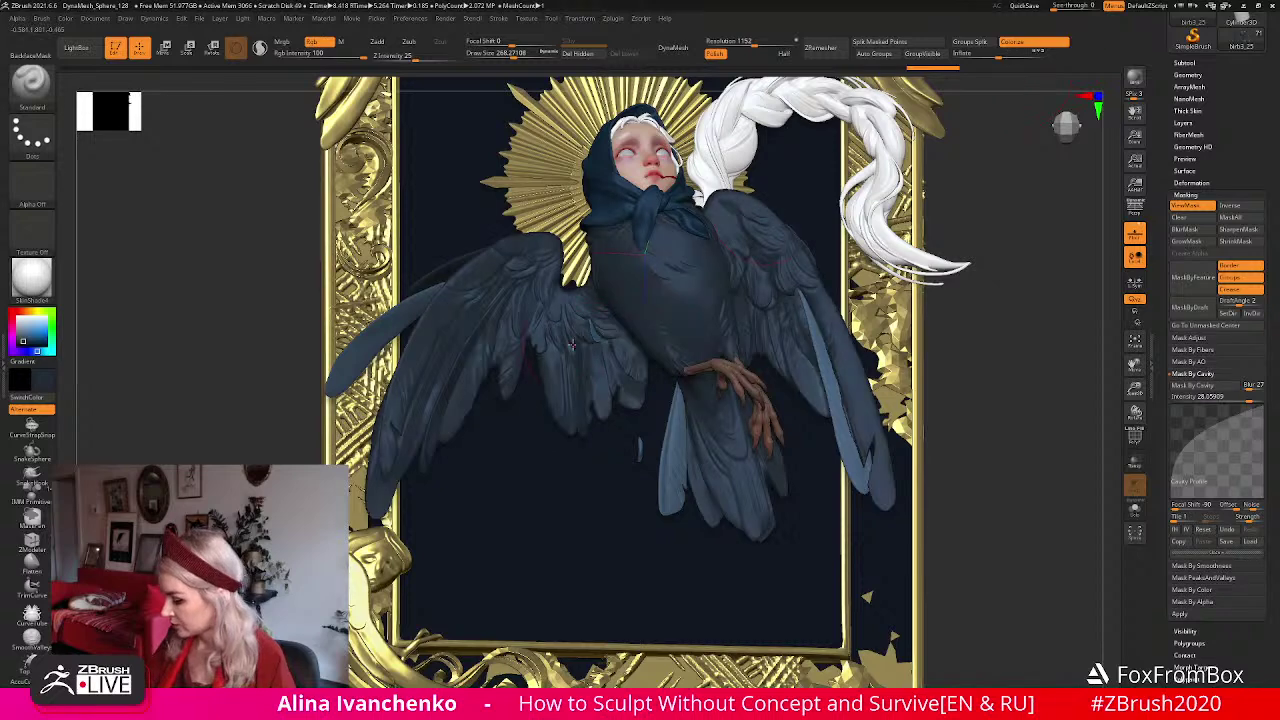
pyautogui.click(1034, 43)
pyautogui.click(1026, 44)
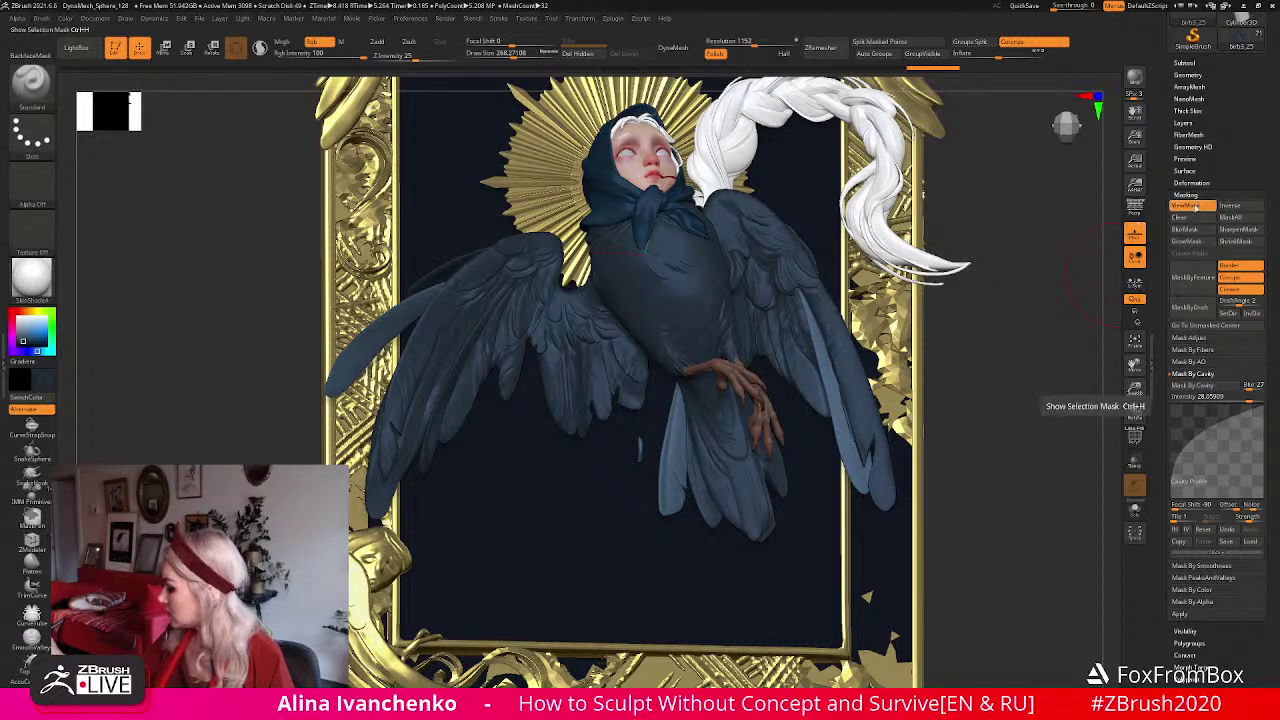
pyautogui.click(1190, 206)
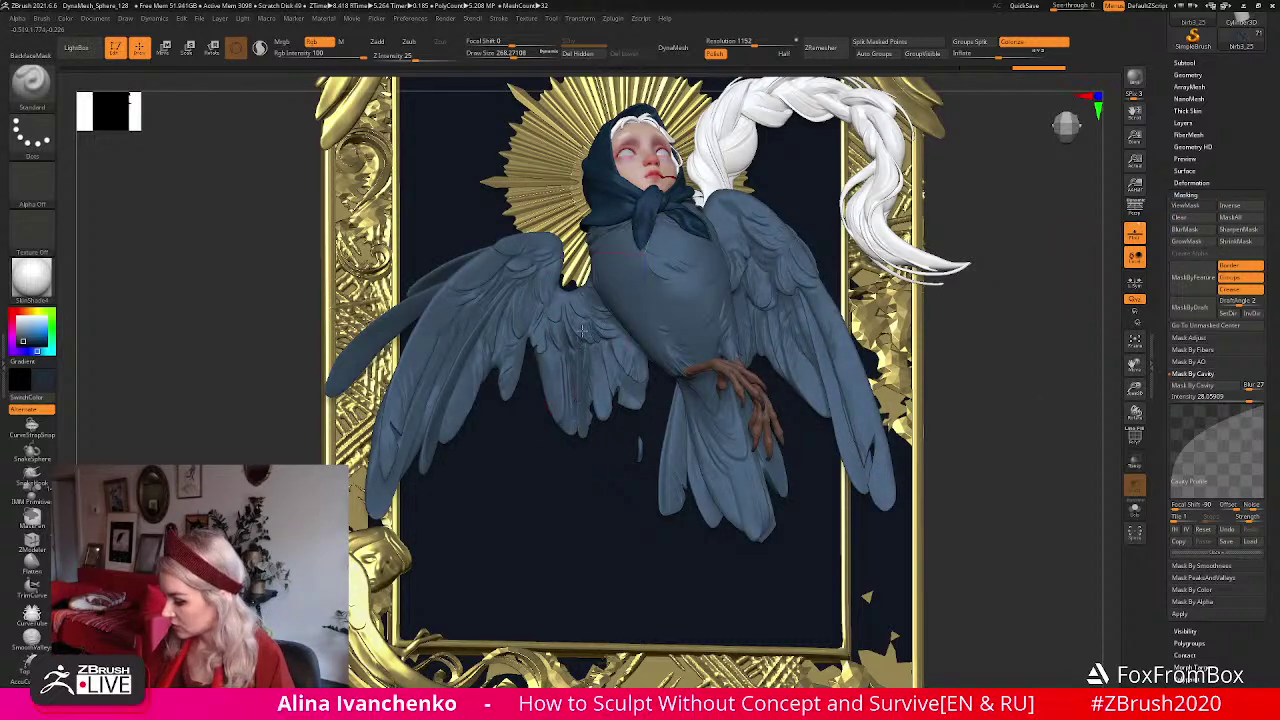
# Paint the dark blue through the cavity mask into the feather recesses of the wings and body, checking from several angles.
pyautogui.moveTo(999, 253); pyautogui.dragTo(484, 457)
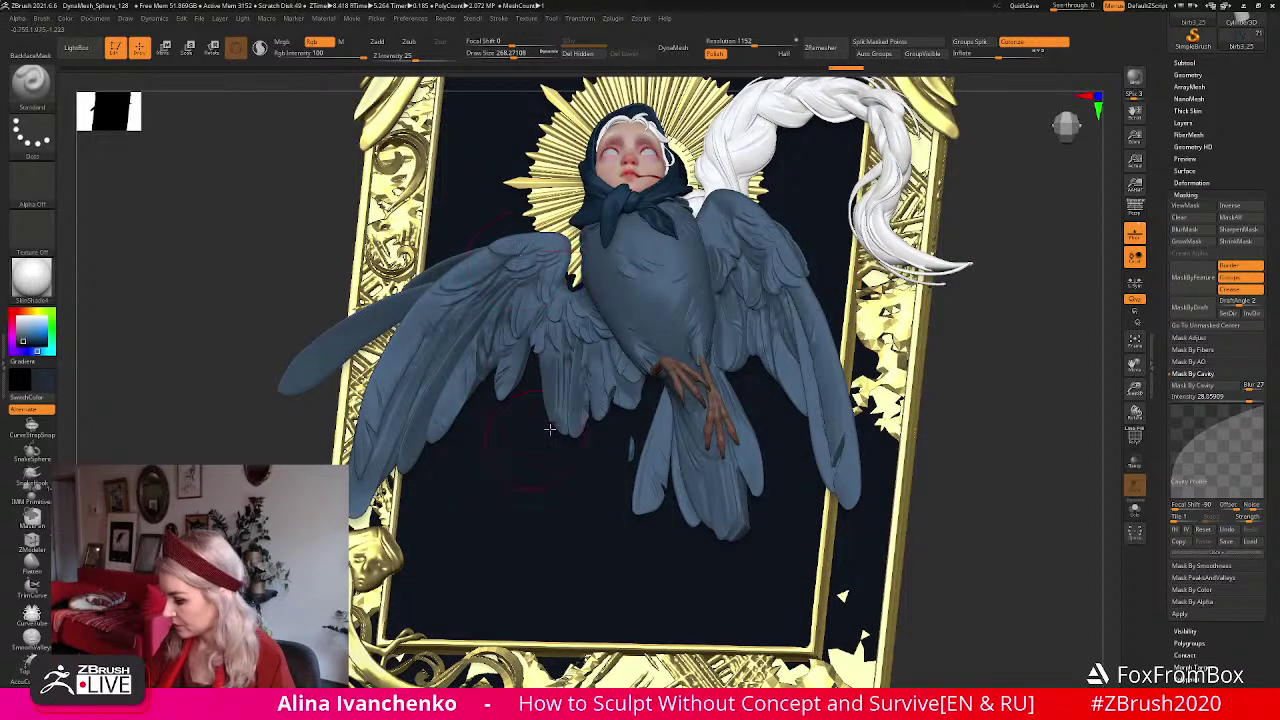
pyautogui.moveTo(770, 390); pyautogui.dragTo(608, 352)
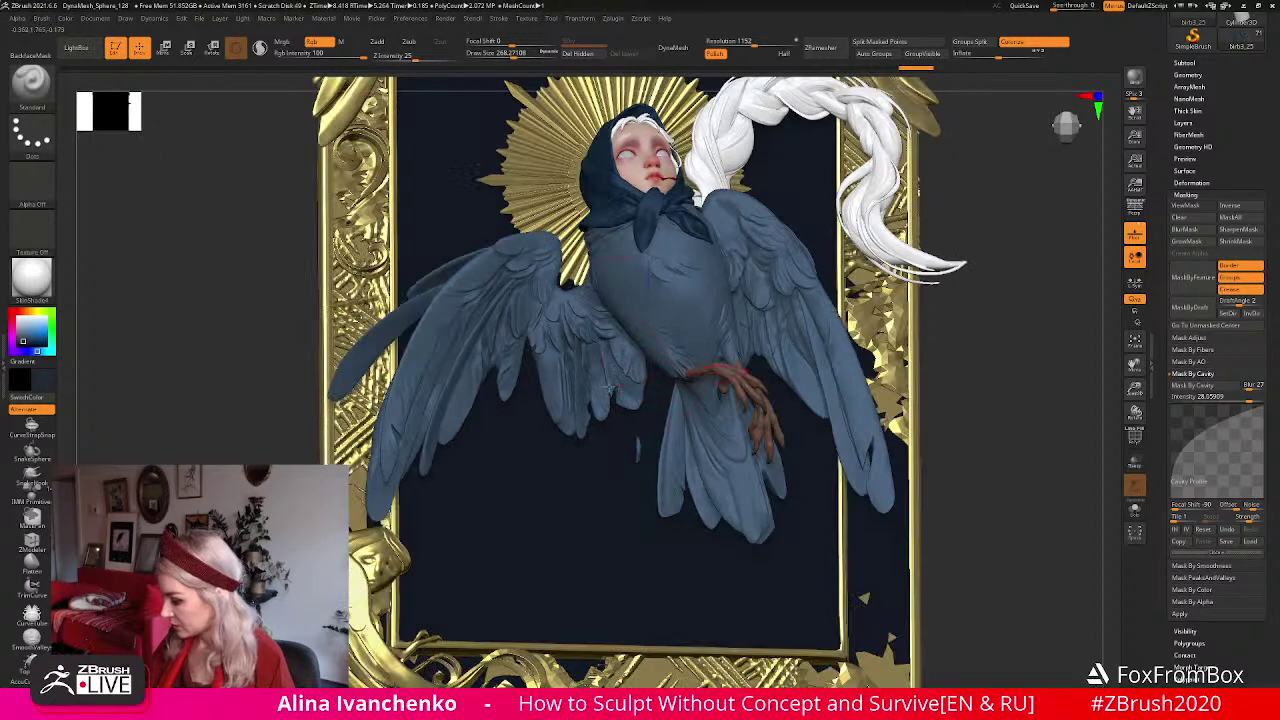
pyautogui.moveTo(605, 305); pyautogui.dragTo(675, 262)
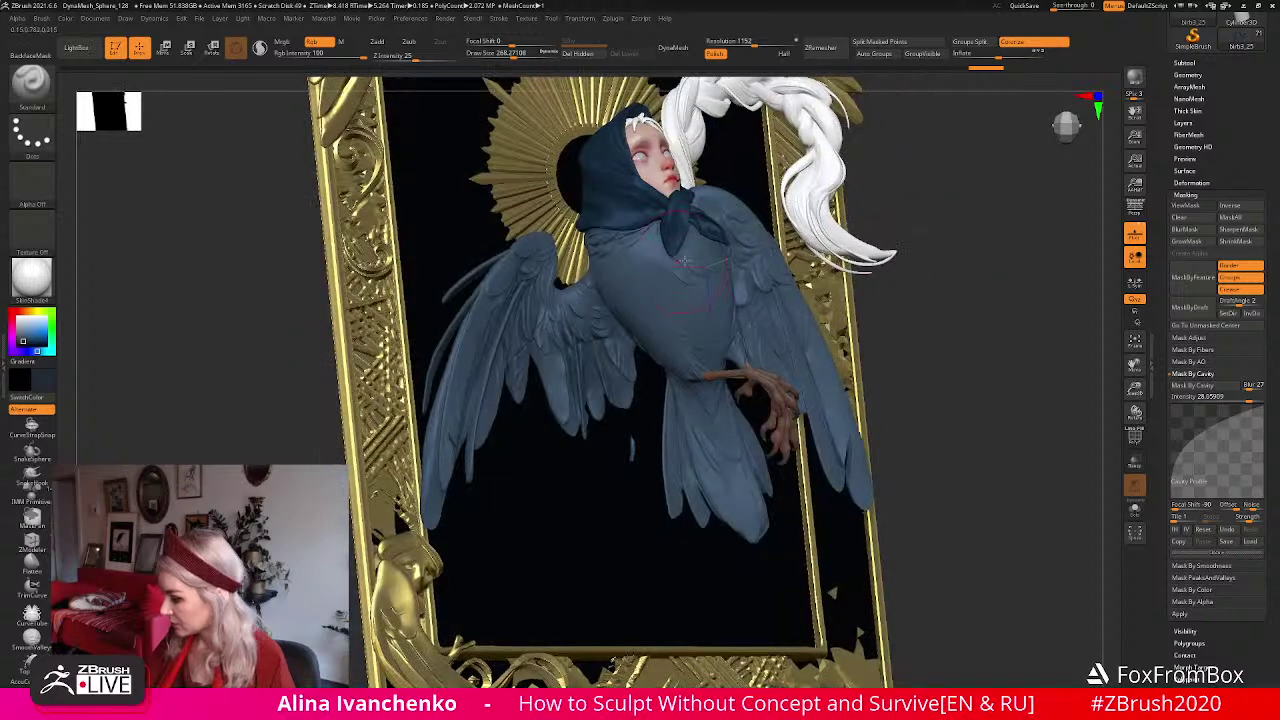
pyautogui.moveTo(952, 226); pyautogui.dragTo(716, 358)
pyautogui.moveTo(1033, 355); pyautogui.dragTo(932, 390)
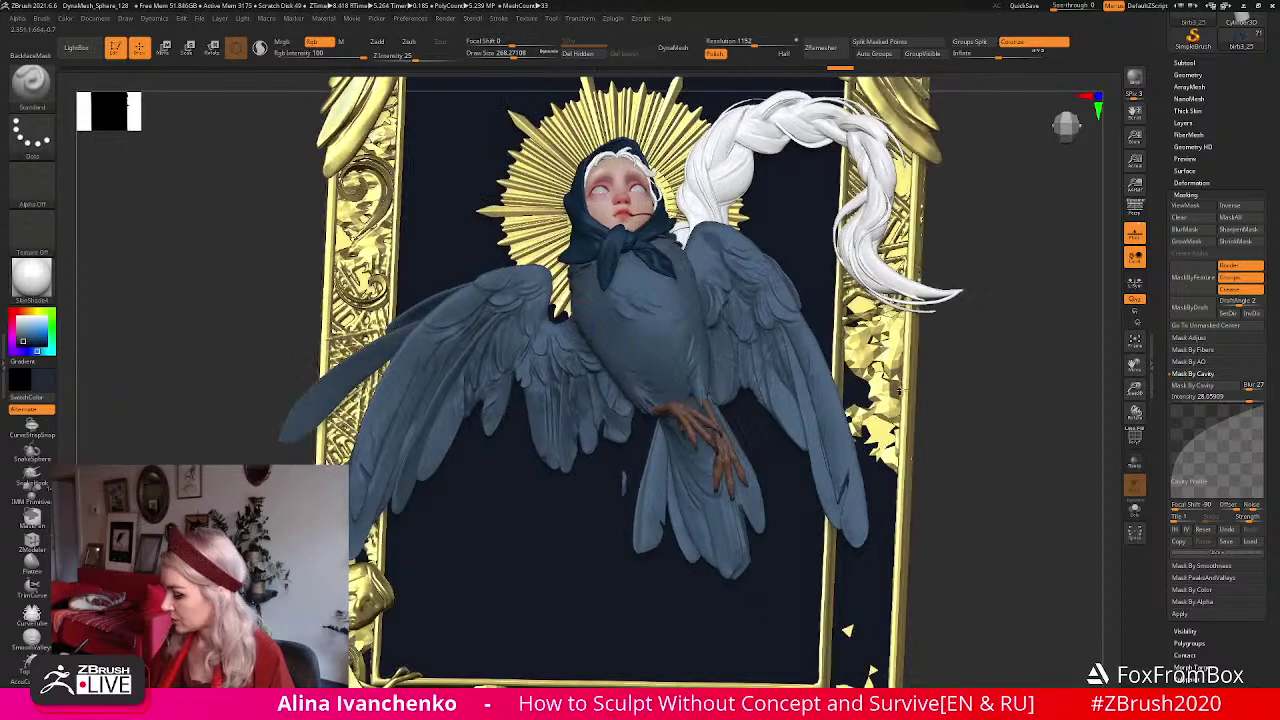
pyautogui.moveTo(930, 328); pyautogui.dragTo(739, 319)
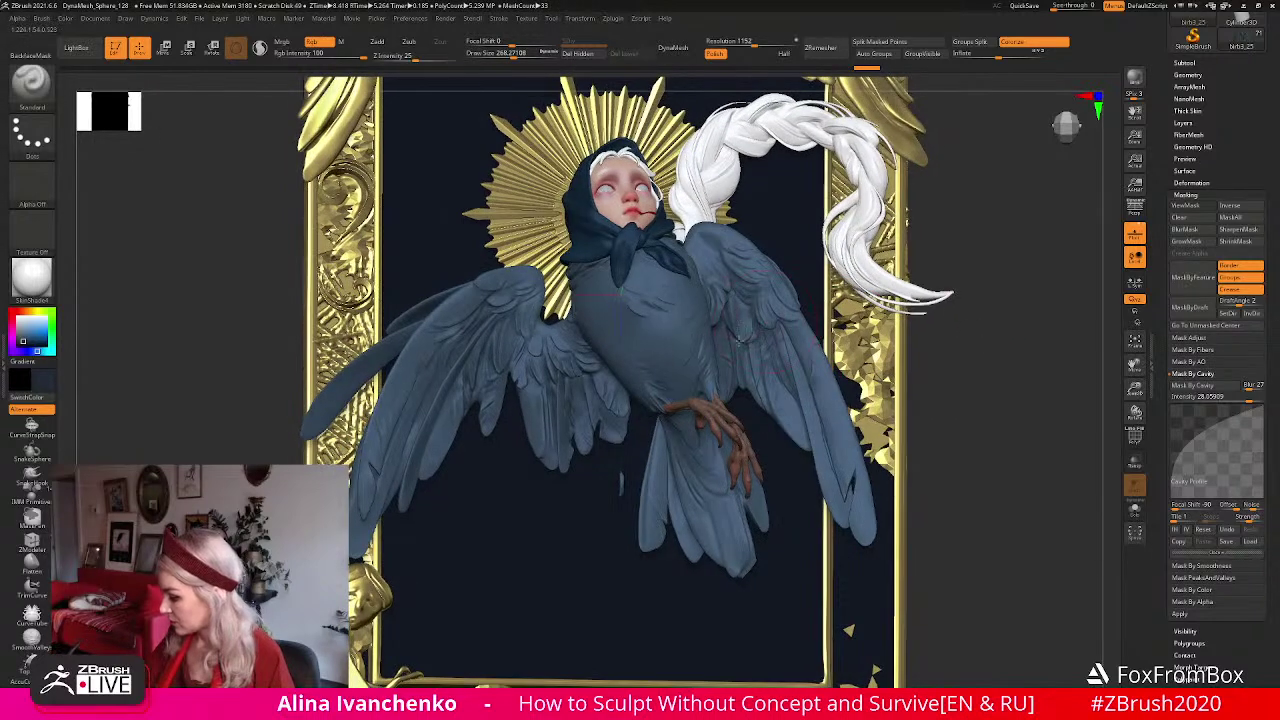
pyautogui.moveTo(1134, 388); pyautogui.dragTo(581, 395)
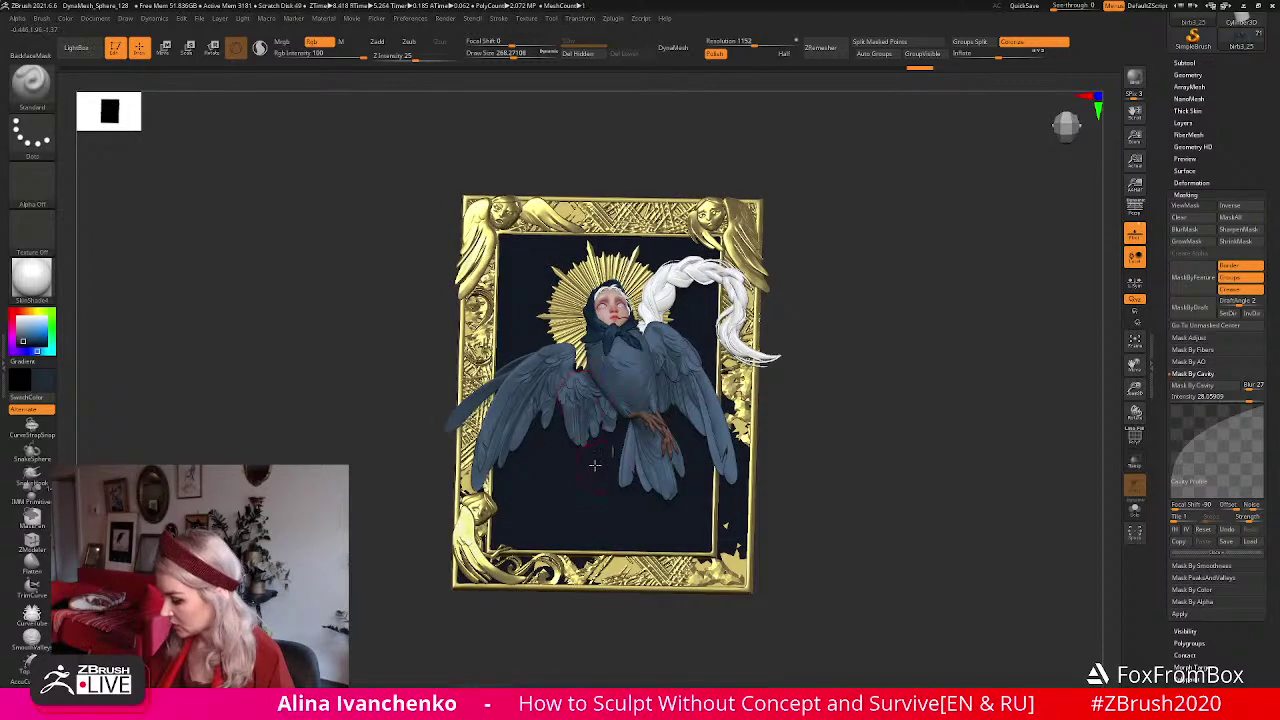
pyautogui.moveTo(821, 322); pyautogui.dragTo(741, 388)
pyautogui.keyDown('alt'); pyautogui.moveTo(780, 314); pyautogui.dragTo(795, 372); pyautogui.keyUp('alt')
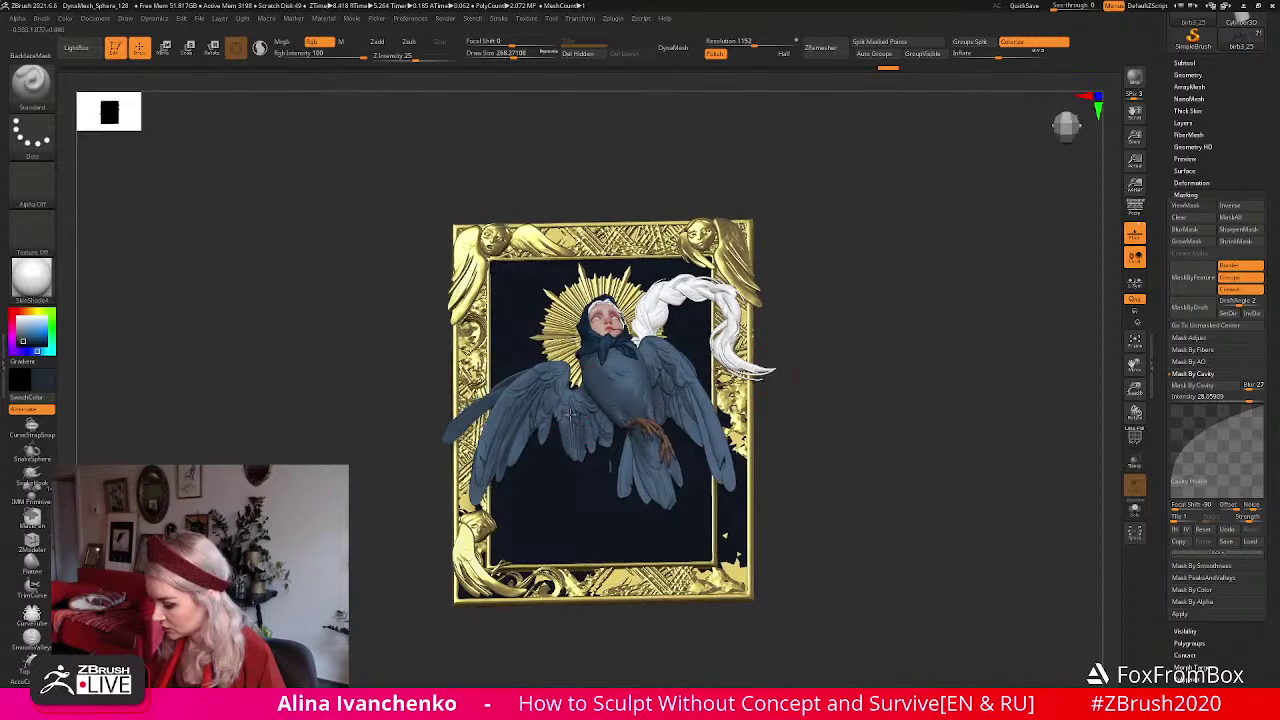
pyautogui.moveTo(863, 403); pyautogui.dragTo(840, 392)
pyautogui.moveTo(1135, 392); pyautogui.dragTo(1128, 452)
pyautogui.keyDown('alt'); pyautogui.moveTo(1034, 394); pyautogui.dragTo(1012, 302); pyautogui.keyUp('alt')
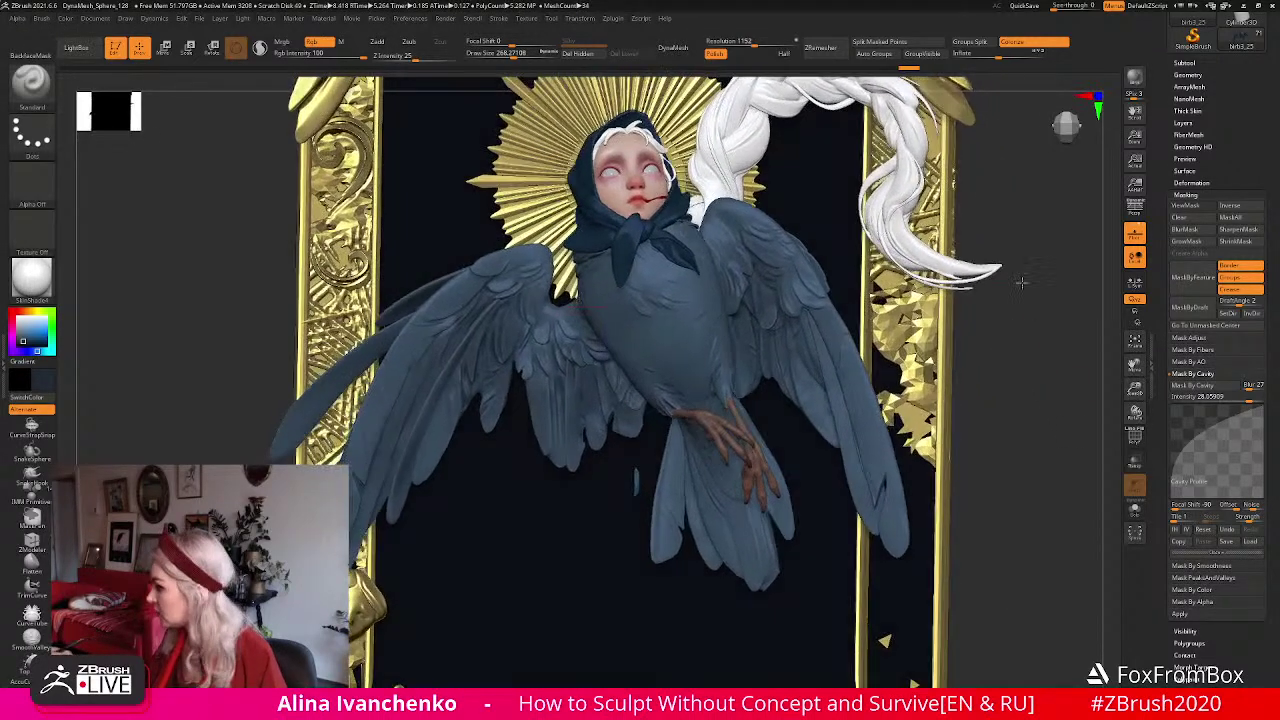
# Display the bird's cavity mask over a plain white surface with Colorize off, and sharpen the mask.
pyautogui.click(1025, 45)
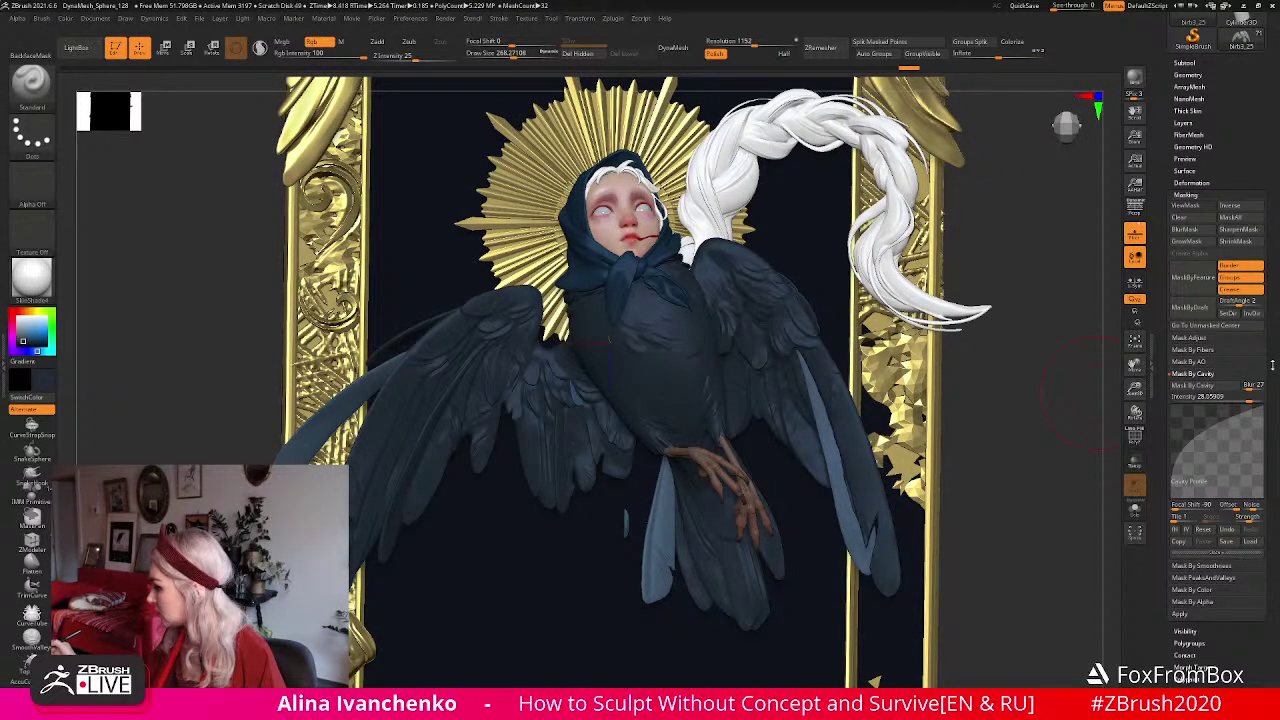
pyautogui.click(21, 320)
pyautogui.click(22, 322)
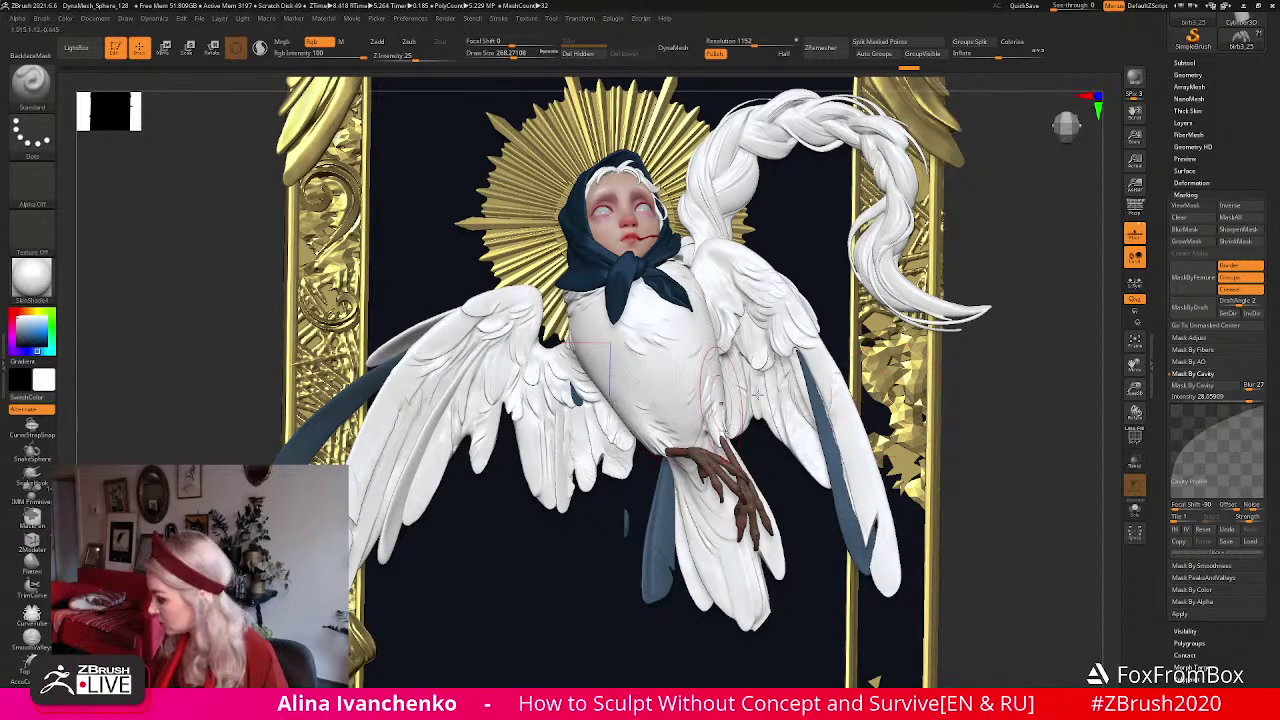
pyautogui.click(1186, 205)
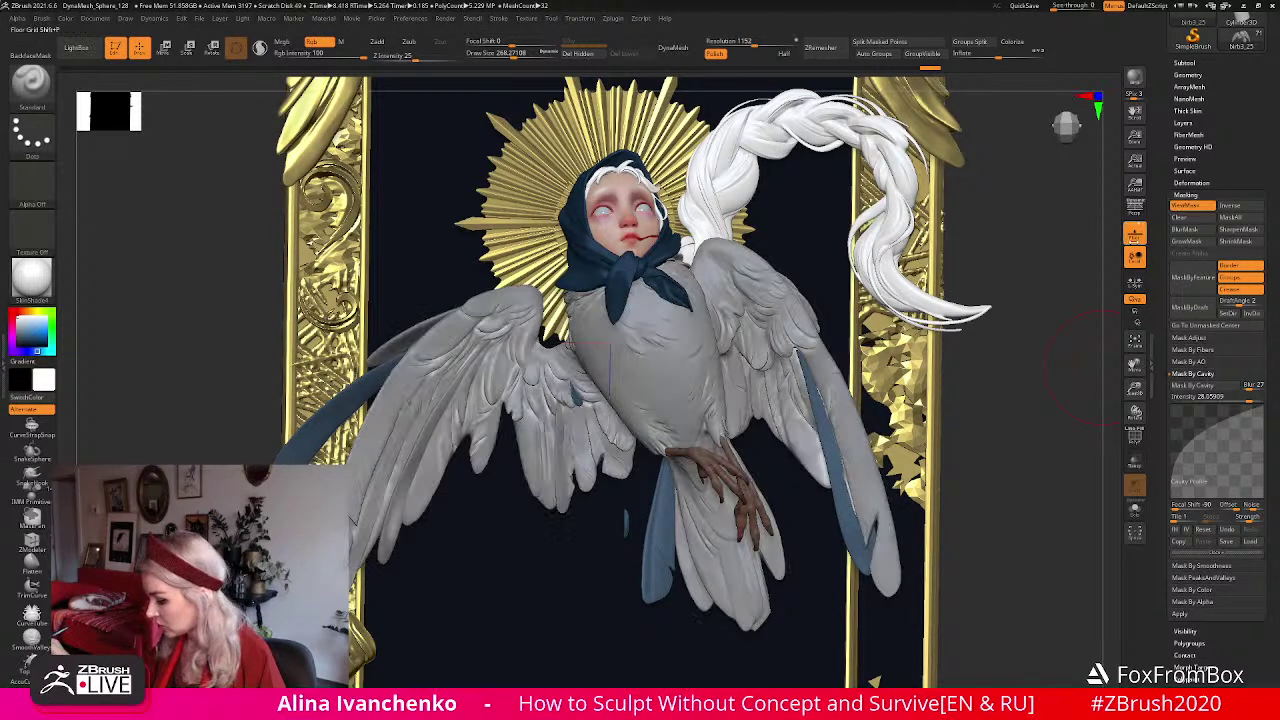
pyautogui.moveTo(1050, 390); pyautogui.dragTo(965, 428)
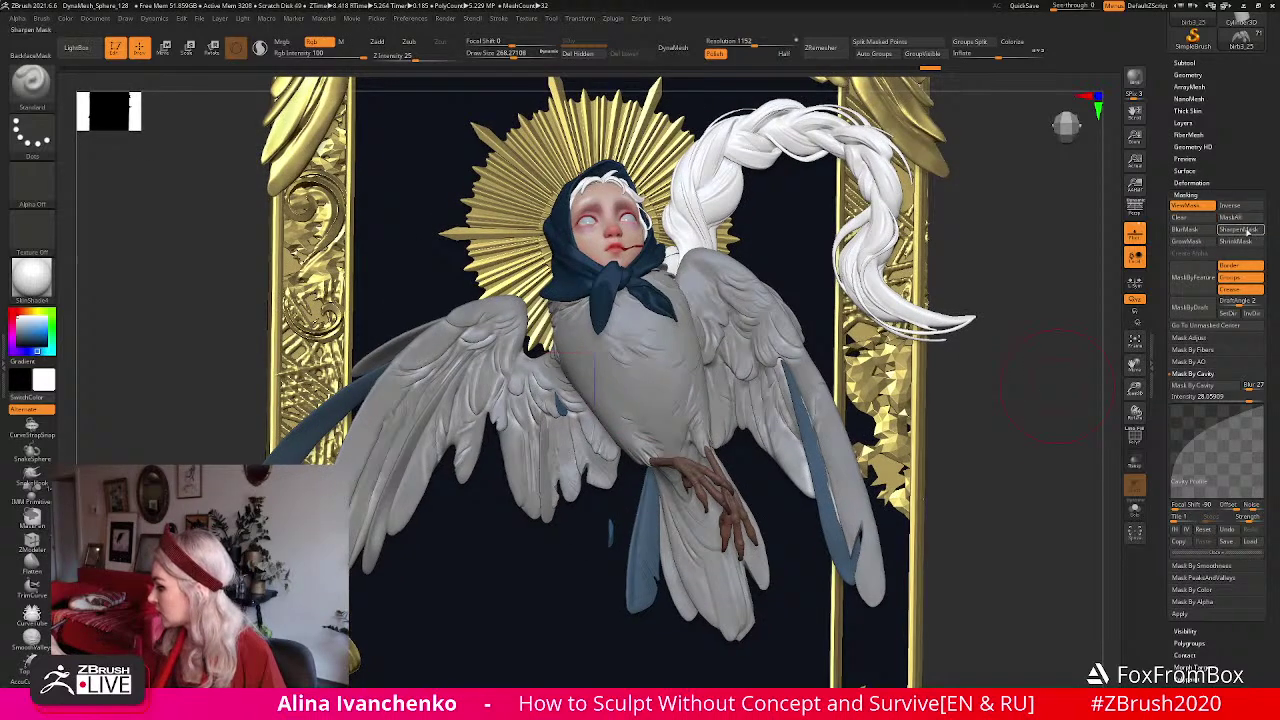
pyautogui.click(1248, 231)
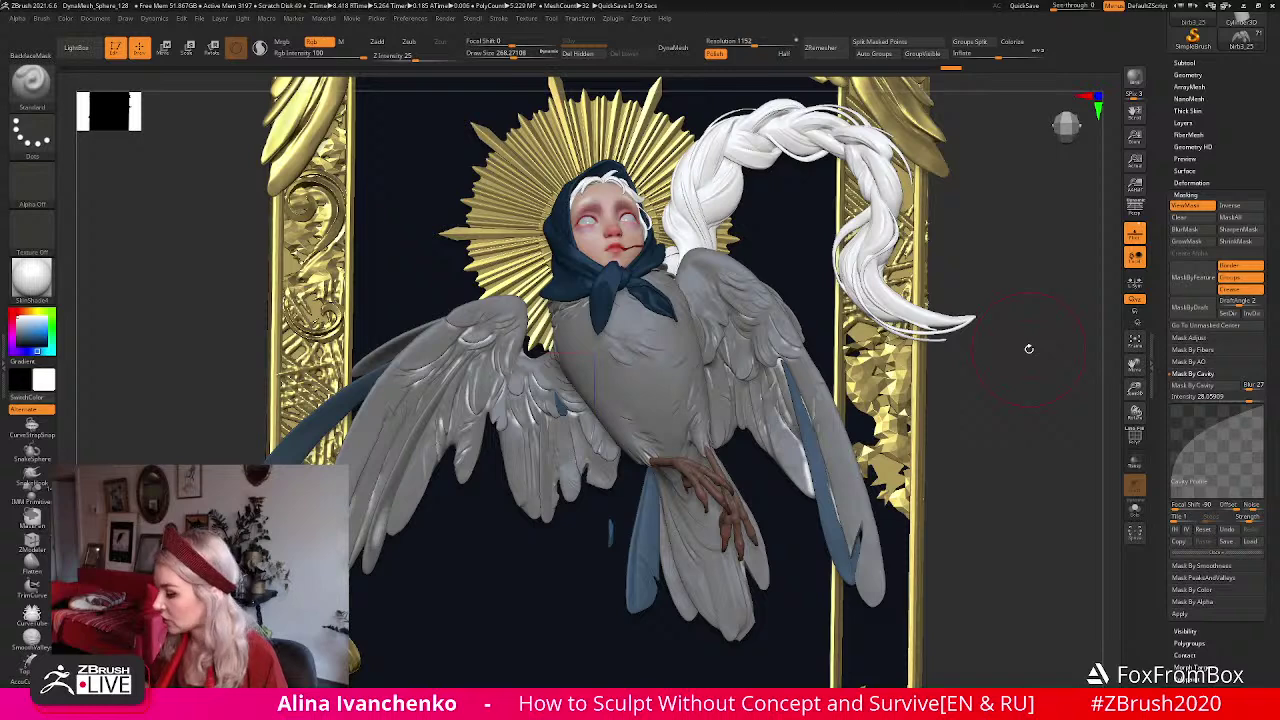
# Show the bird's painted colour without the mask display, and set a dark blue paint colour of RGB 31, 40, 49.
pyautogui.click(1012, 41)
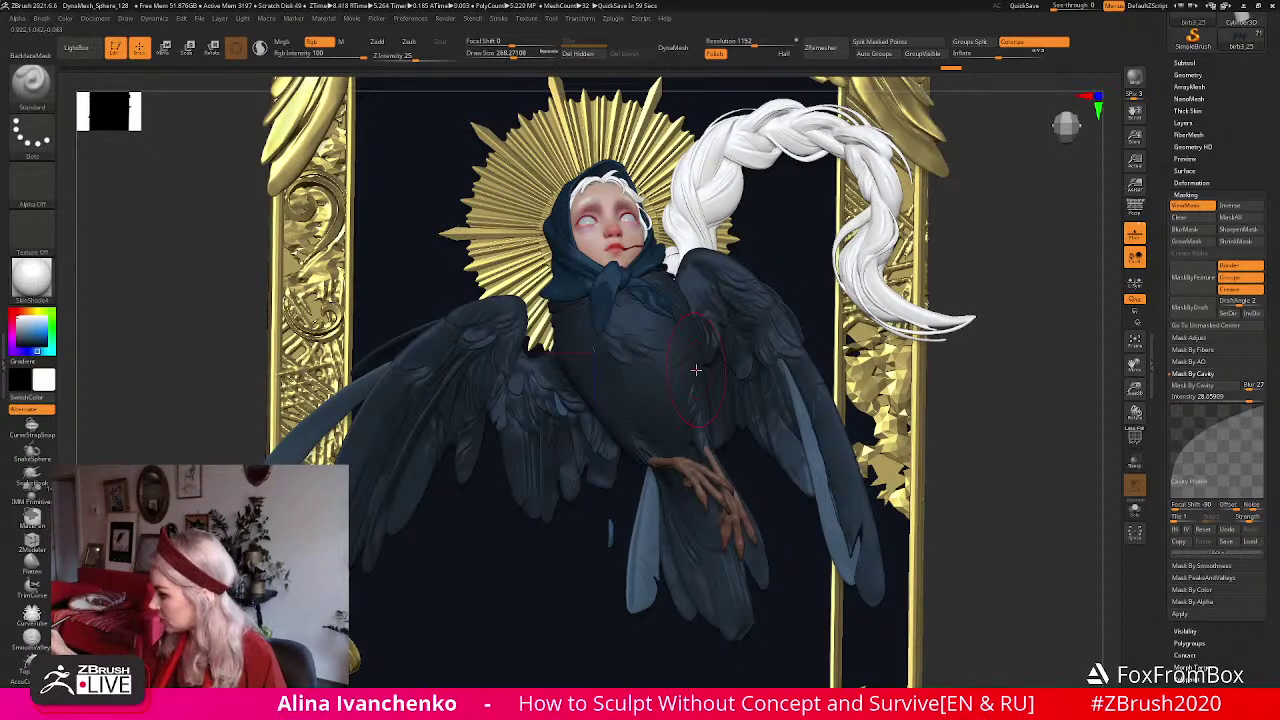
pyautogui.click(1190, 205)
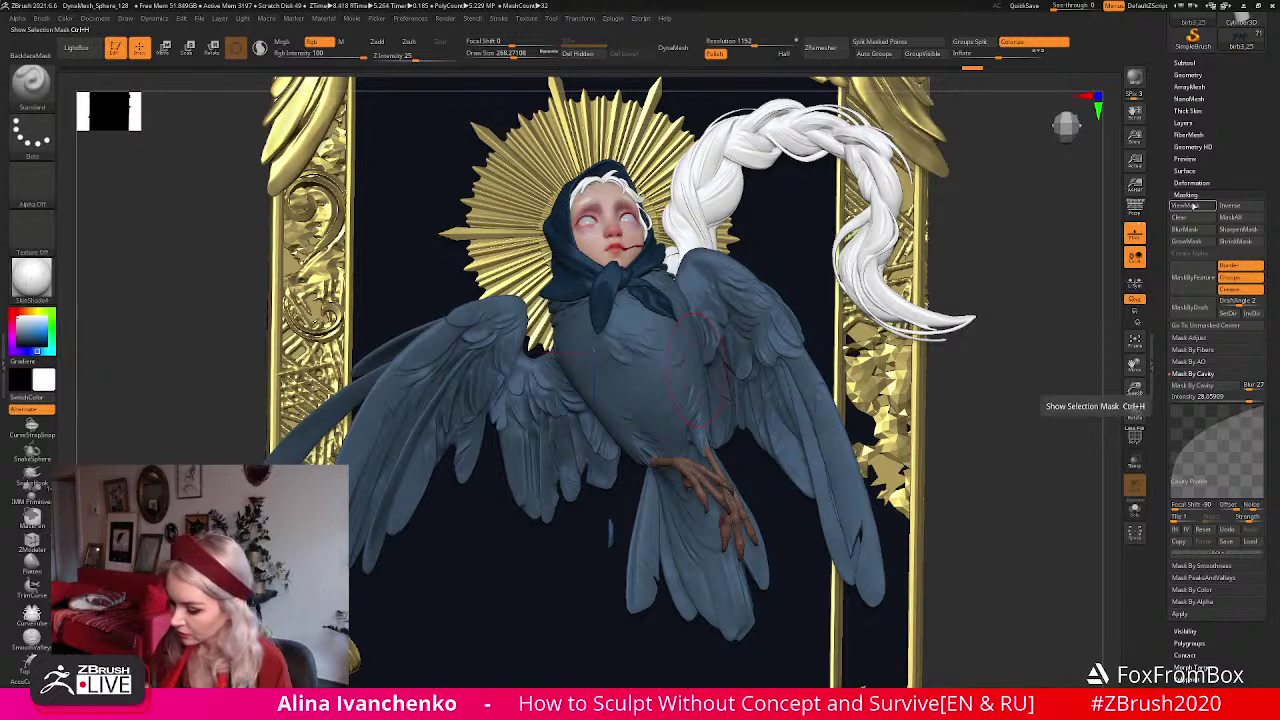
pyautogui.moveTo(36, 329); pyautogui.dragTo(592, 359)
pyautogui.click(22, 341)
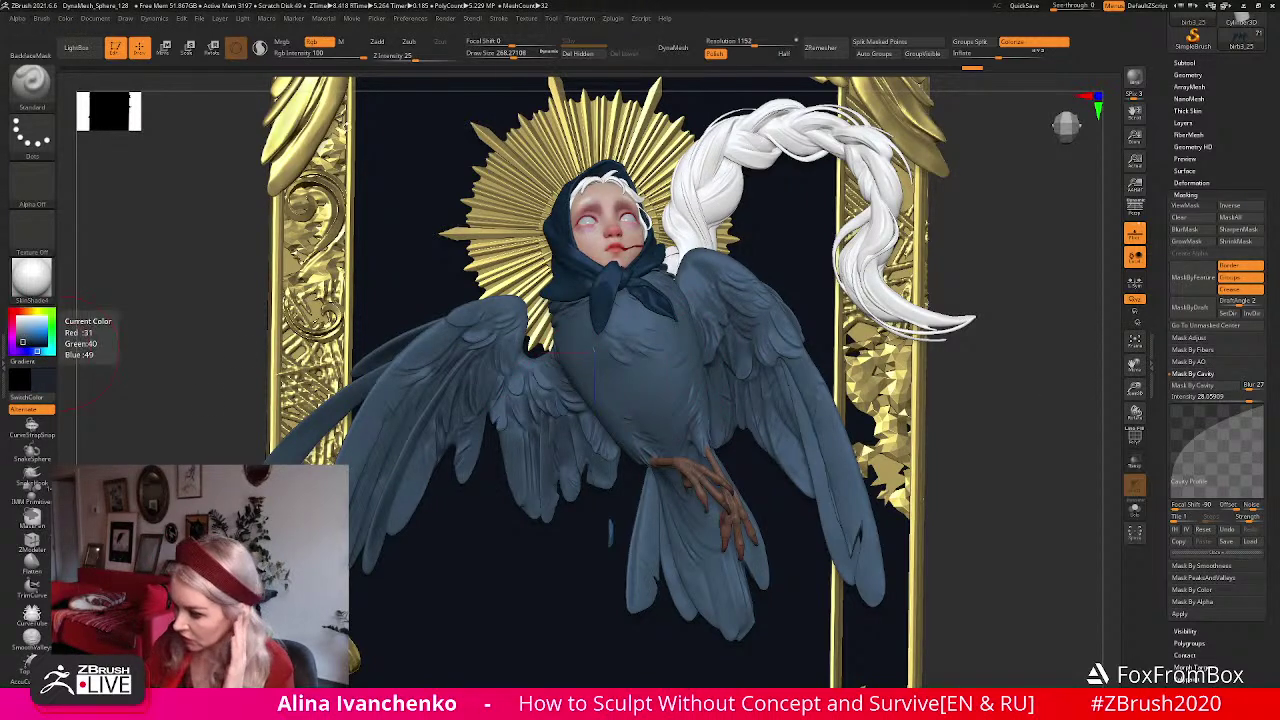
# Reduce the brush draw size to about 132 and paint the darker blue into the bird's feather recesses.
pyautogui.moveTo(514, 53); pyautogui.dragTo(497, 81)
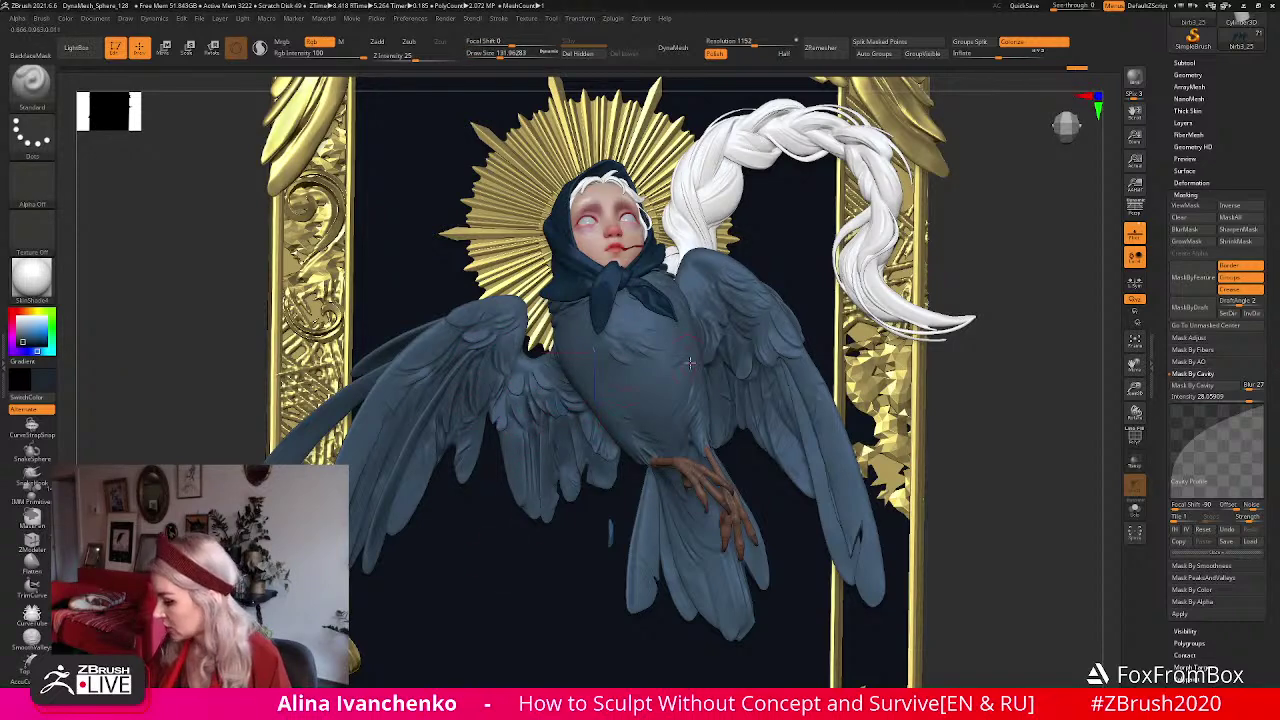
pyautogui.moveTo(1000, 248); pyautogui.dragTo(540, 340)
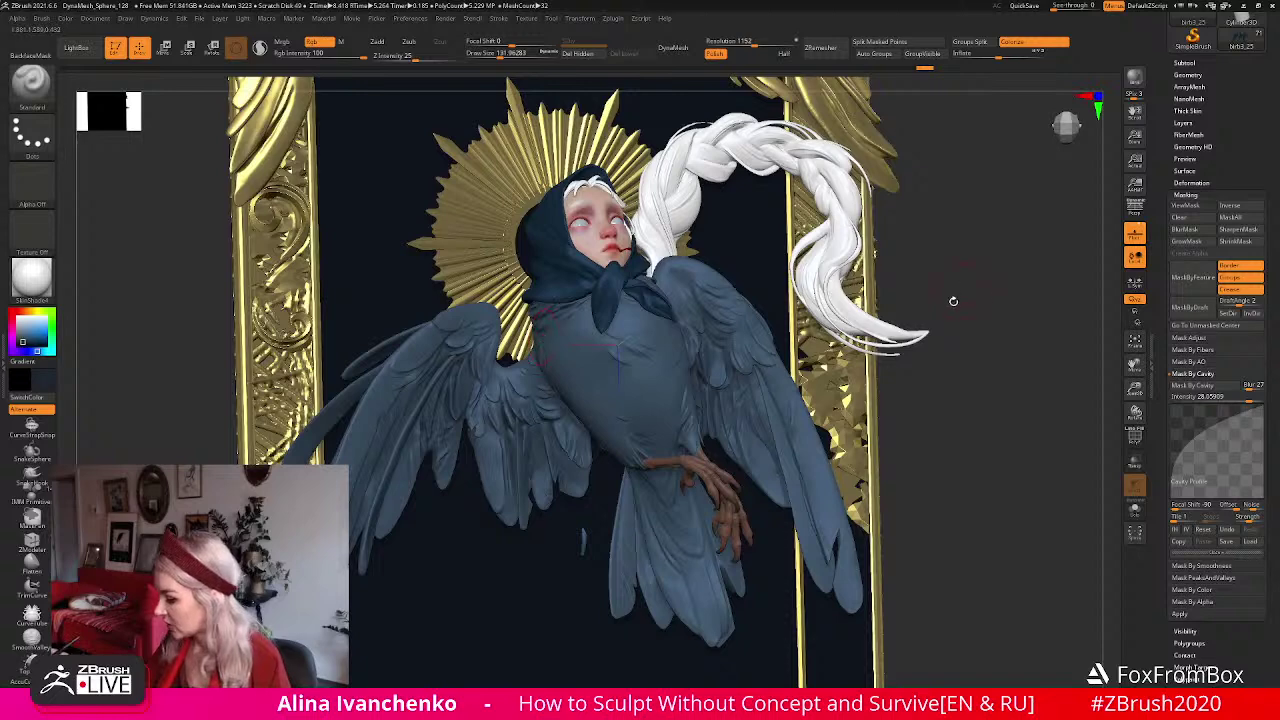
pyautogui.moveTo(955, 298); pyautogui.dragTo(746, 337)
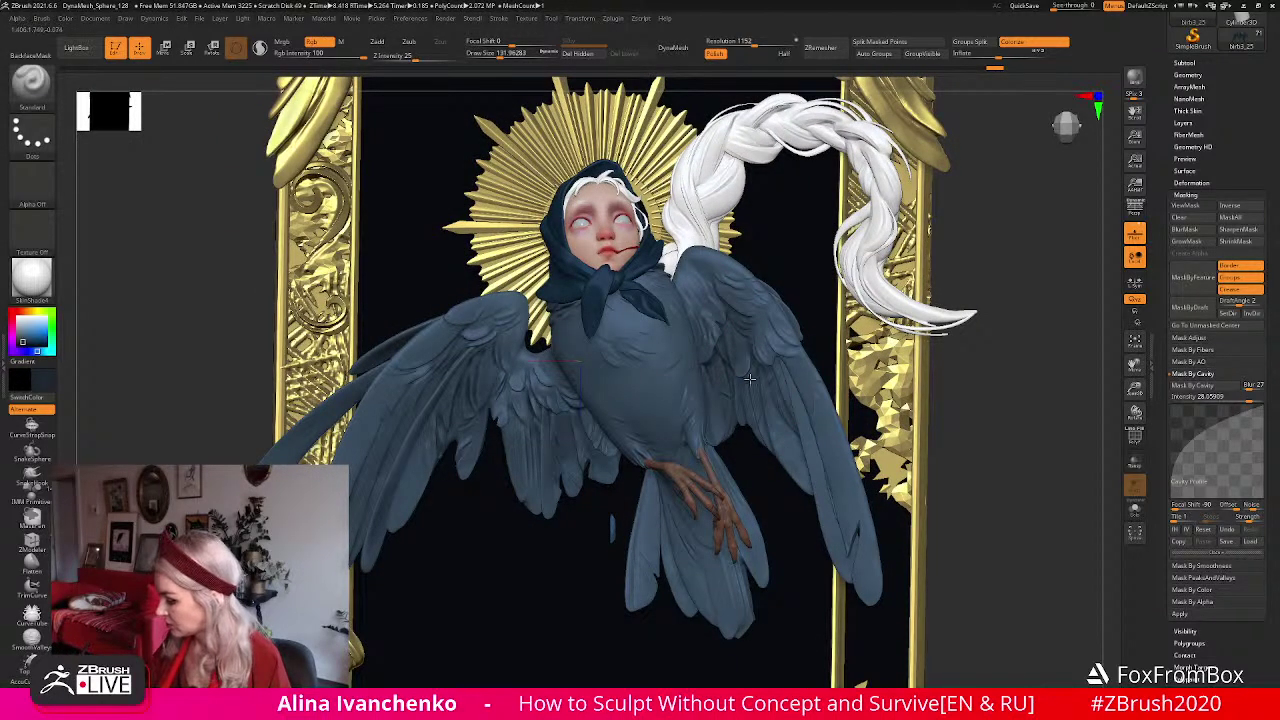
# Apply the Flat Color material to the model and inspect the painted feather shading at an angle.
pyautogui.click(48, 282)
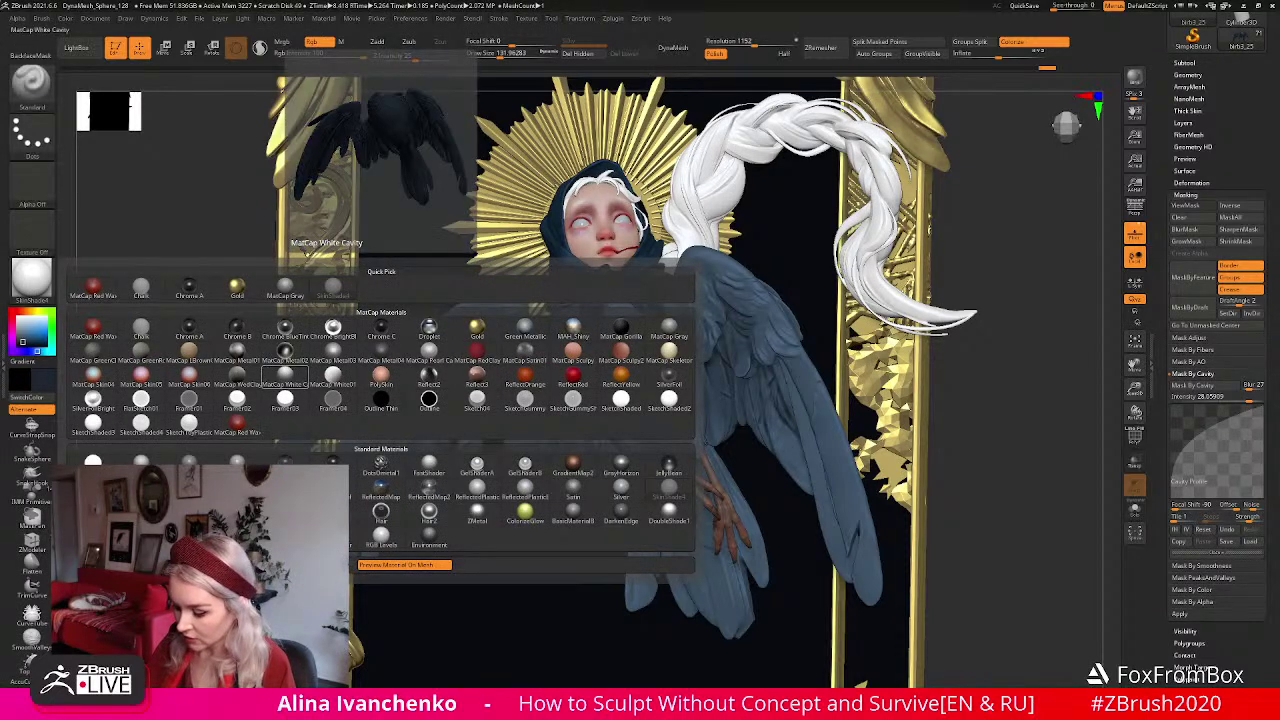
pyautogui.click(93, 460)
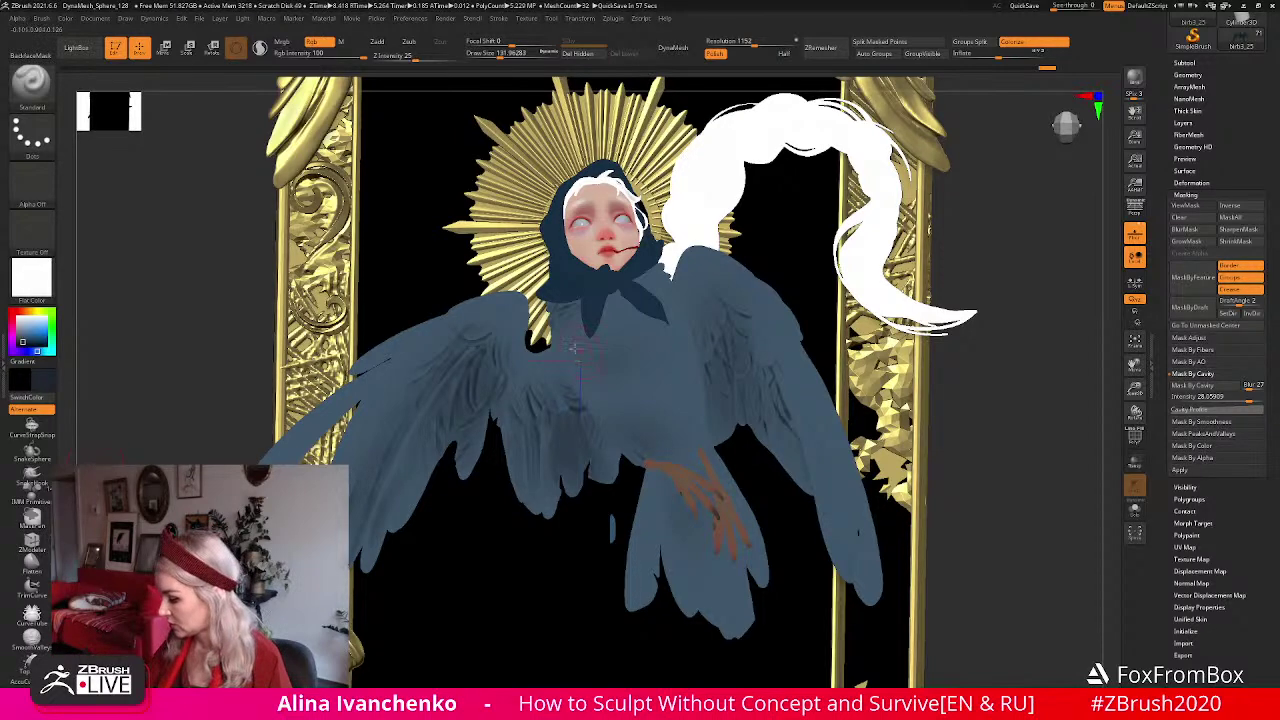
pyautogui.moveTo(1002, 352); pyautogui.dragTo(564, 378)
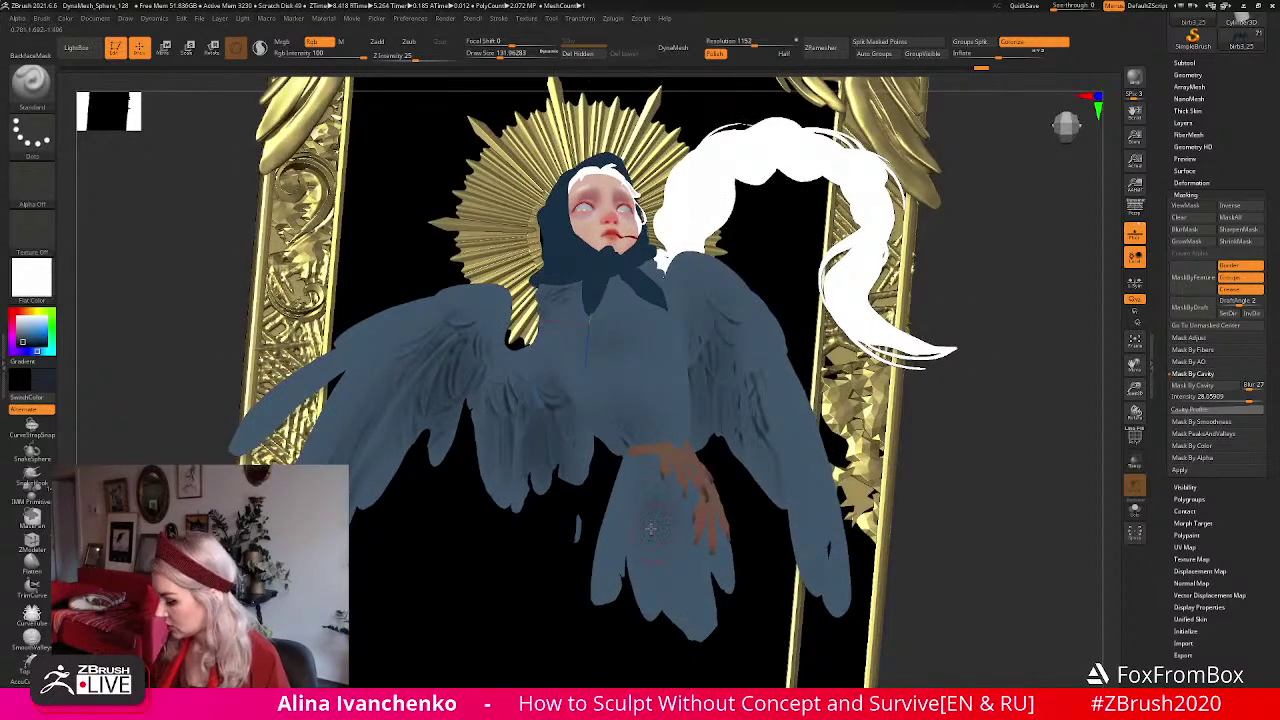
# Switch the model to the SkinShade4 material and sample the bird's blue as the paint colour.
pyautogui.moveTo(709, 570); pyautogui.dragTo(622, 216)
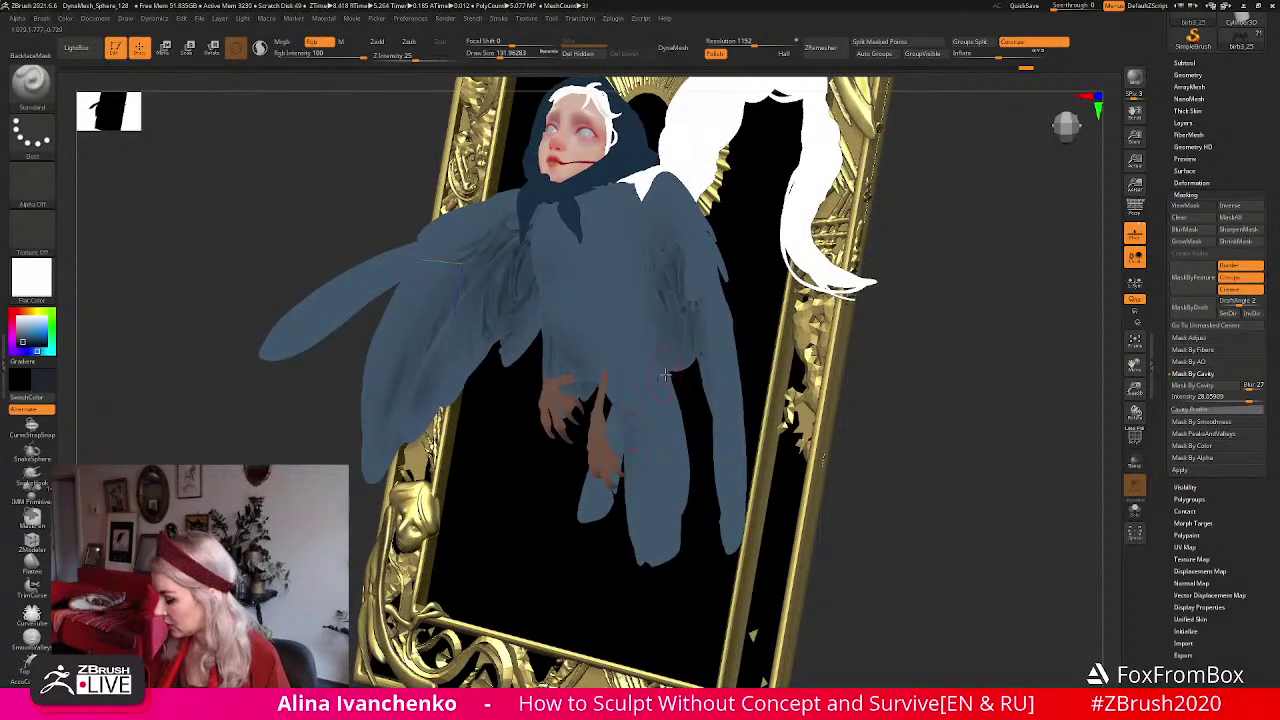
pyautogui.moveTo(914, 383); pyautogui.dragTo(914, 385)
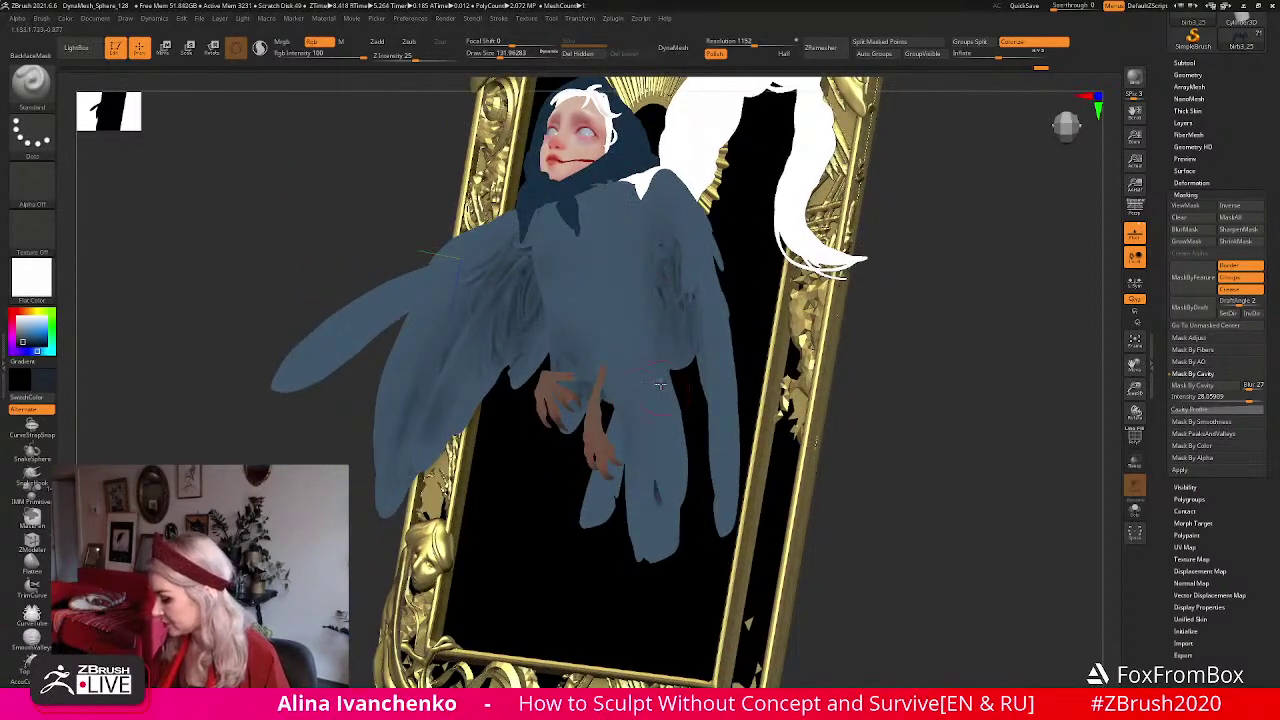
pyautogui.moveTo(663, 556); pyautogui.dragTo(607, 492)
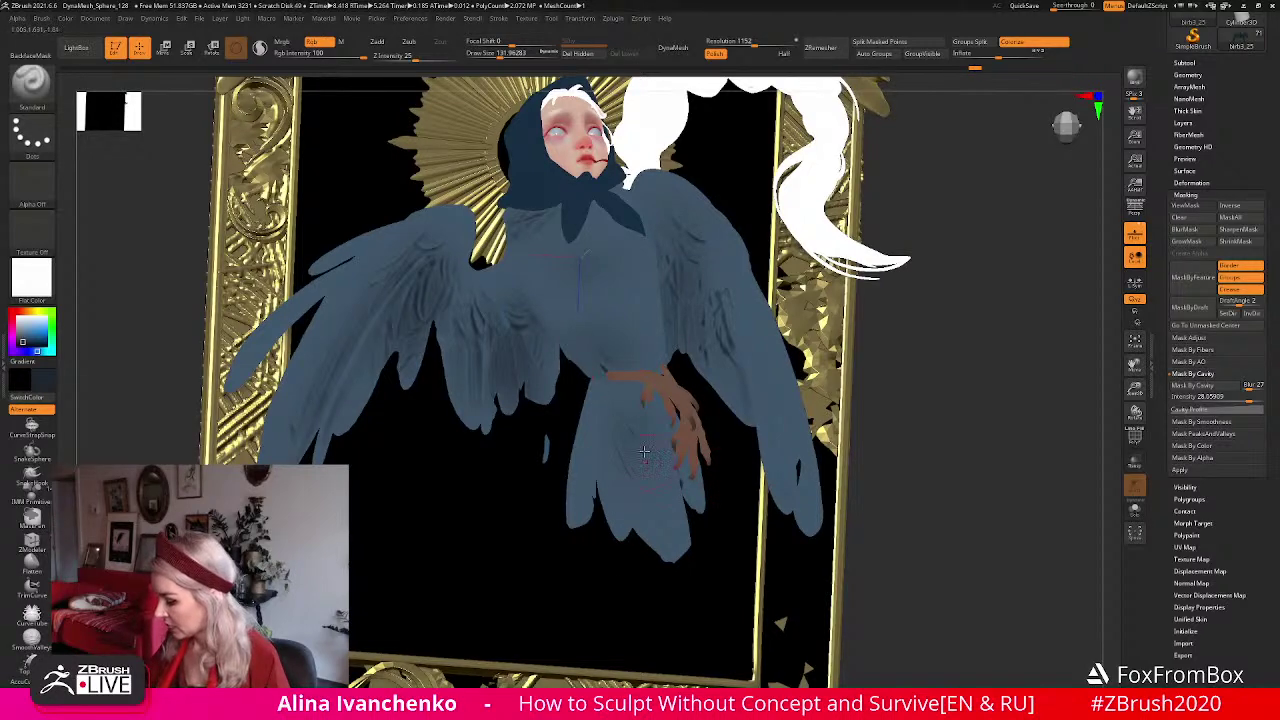
pyautogui.moveTo(608, 551); pyautogui.dragTo(728, 330)
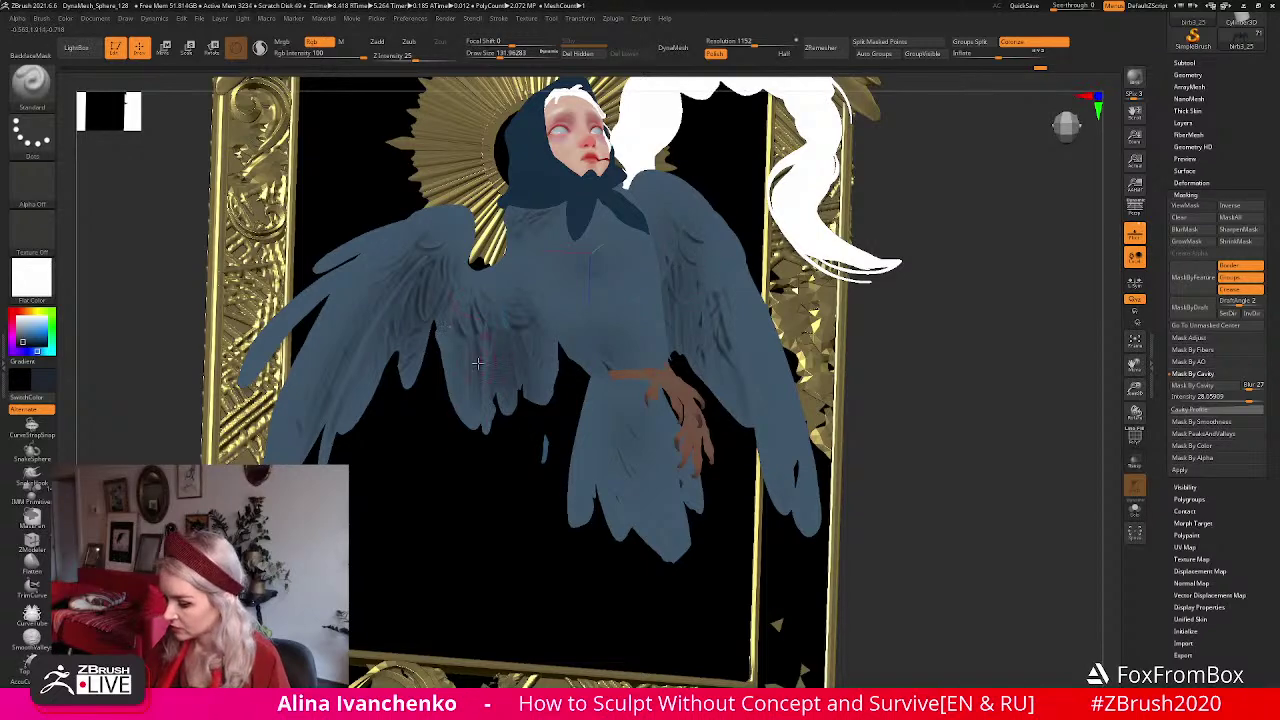
pyautogui.moveTo(952, 366); pyautogui.dragTo(898, 374)
pyautogui.click(31, 277)
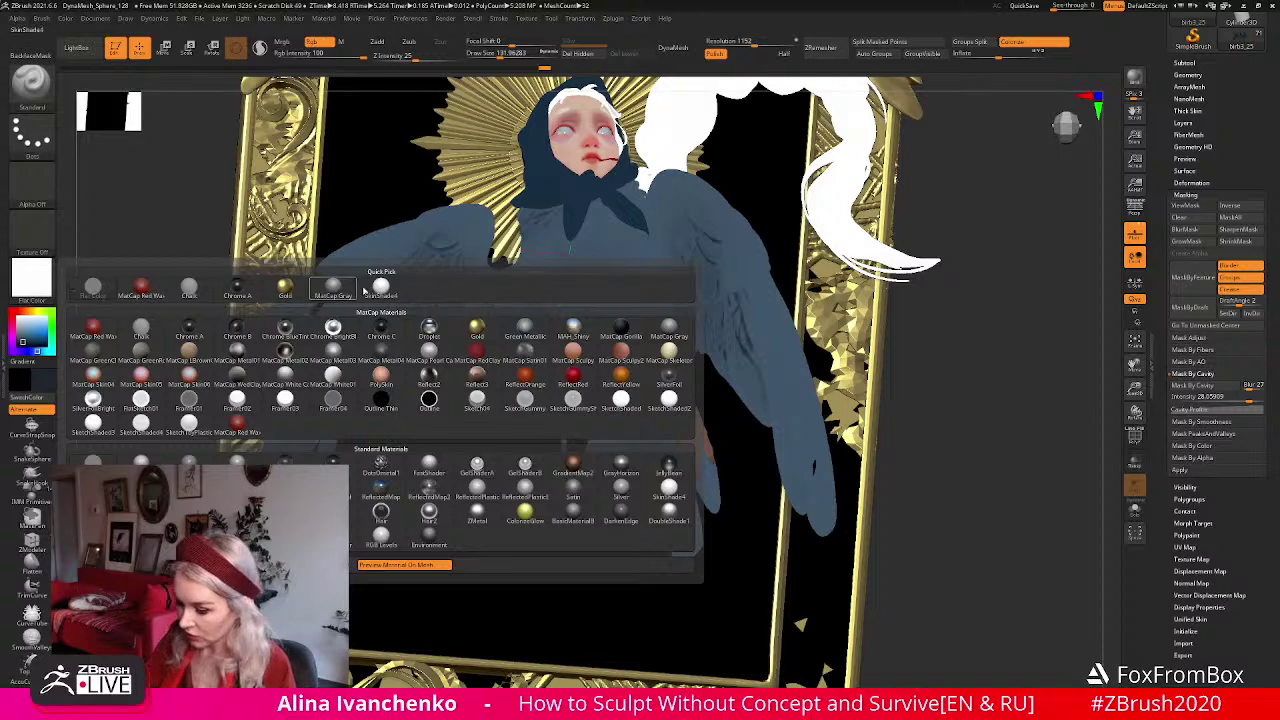
pyautogui.click(383, 289)
pyautogui.moveTo(1138, 386); pyautogui.dragTo(812, 470)
pyautogui.click(22, 336)
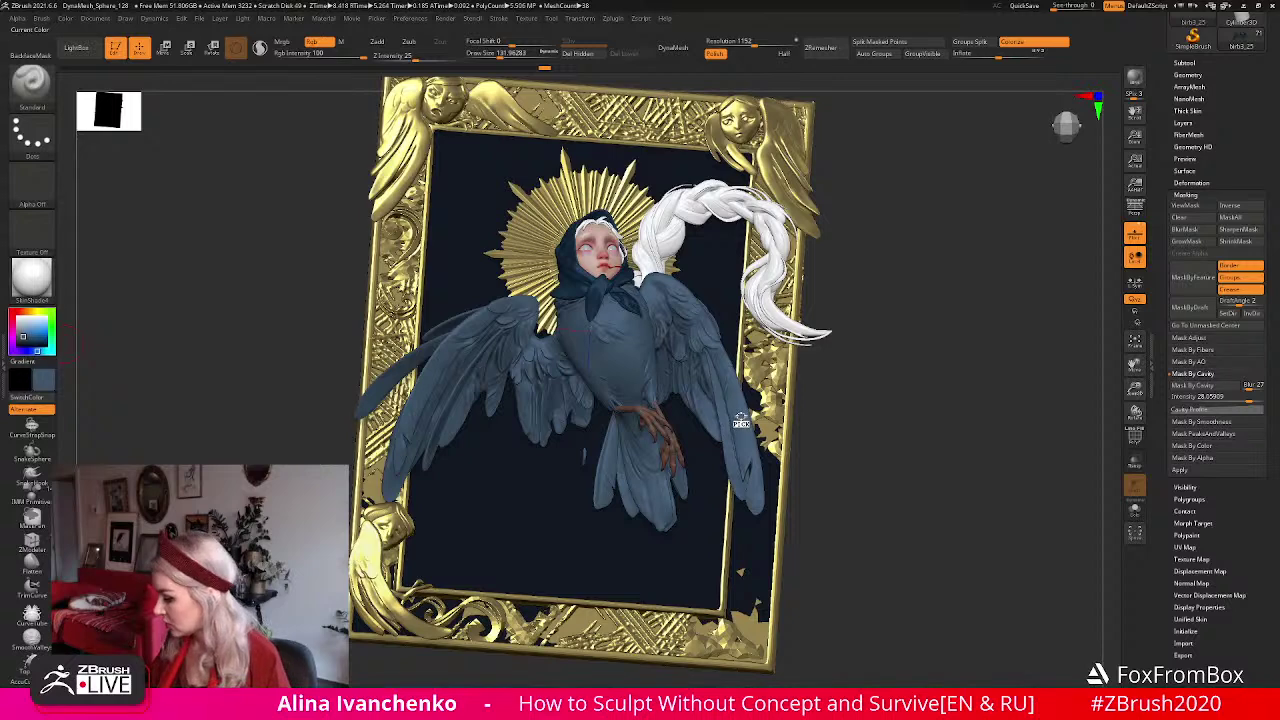
# Paint the sampled blue over the feathers of the bird's wings.
pyautogui.moveTo(860, 434); pyautogui.dragTo(708, 356)
pyautogui.moveTo(808, 362); pyautogui.dragTo(690, 381)
pyautogui.moveTo(840, 380); pyautogui.dragTo(729, 414)
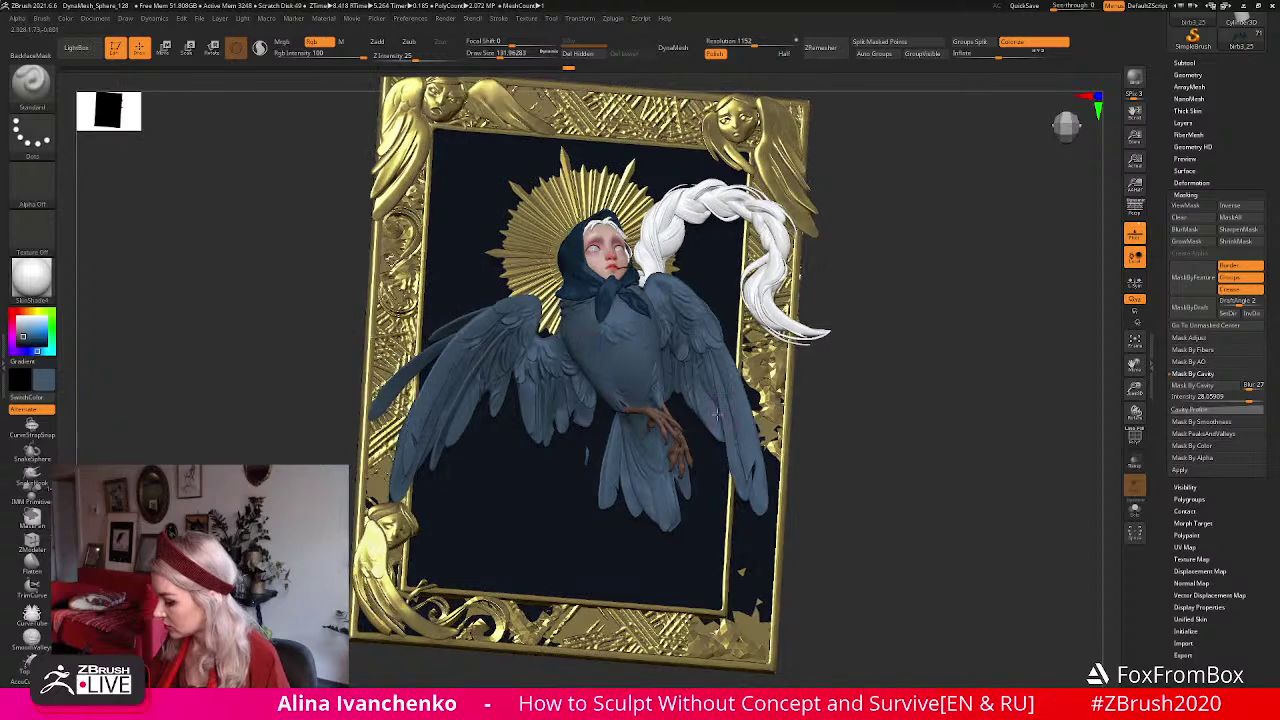
pyautogui.moveTo(856, 405); pyautogui.dragTo(716, 409)
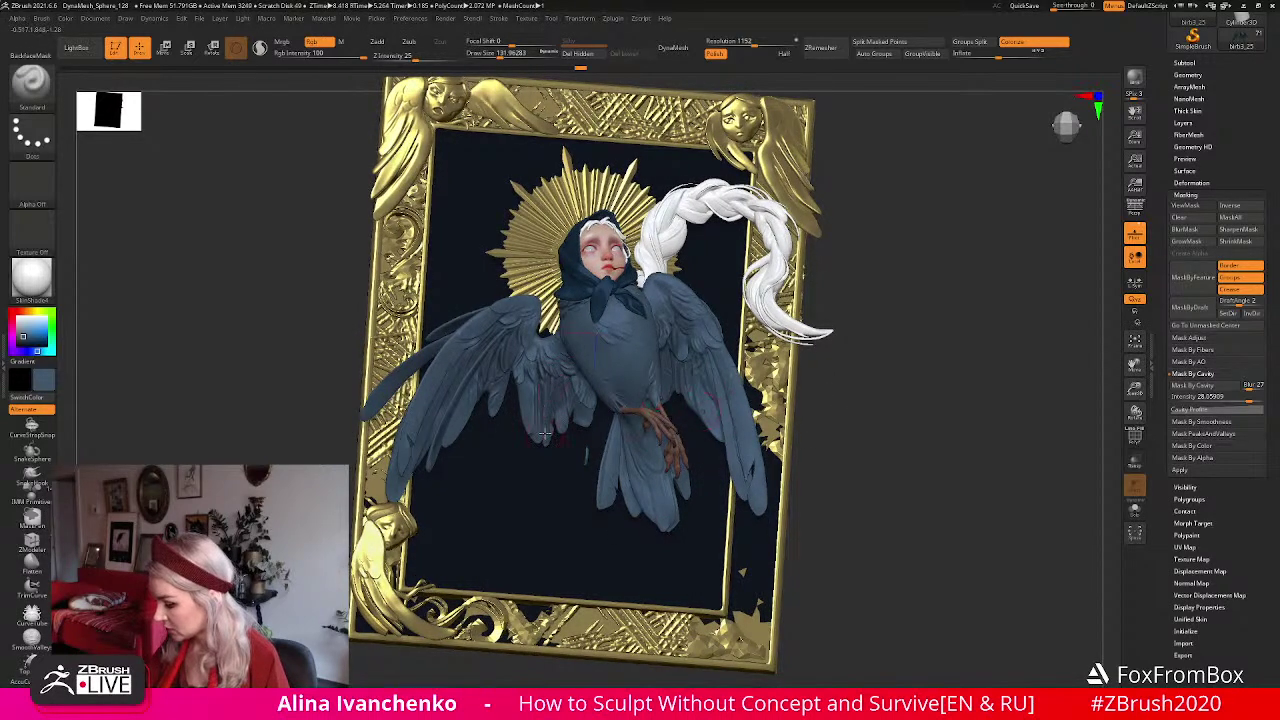
pyautogui.moveTo(485, 382); pyautogui.dragTo(490, 352)
pyautogui.moveTo(851, 362)
pyautogui.mouseDown()
pyautogui.moveTo(540, 374)
pyautogui.moveTo(495, 330)
pyautogui.mouseUp()
pyautogui.moveTo(866, 383)
pyautogui.mouseDown()
pyautogui.moveTo(831, 366)
pyautogui.moveTo(792, 381)
pyautogui.moveTo(766, 431)
pyautogui.moveTo(930, 421)
pyautogui.mouseUp()
pyautogui.click(1135, 388)
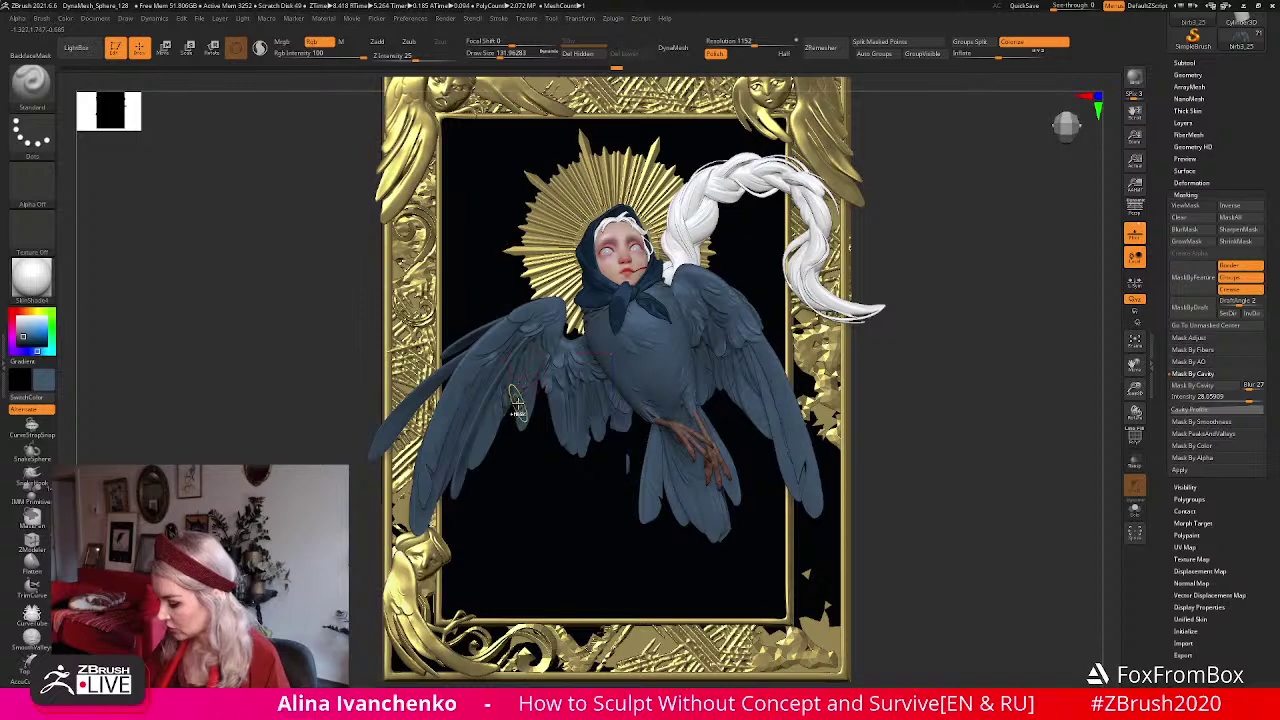
pyautogui.moveTo(978, 313)
pyautogui.mouseDown()
pyautogui.moveTo(969, 303)
pyautogui.moveTo(630, 366)
pyautogui.mouseUp()
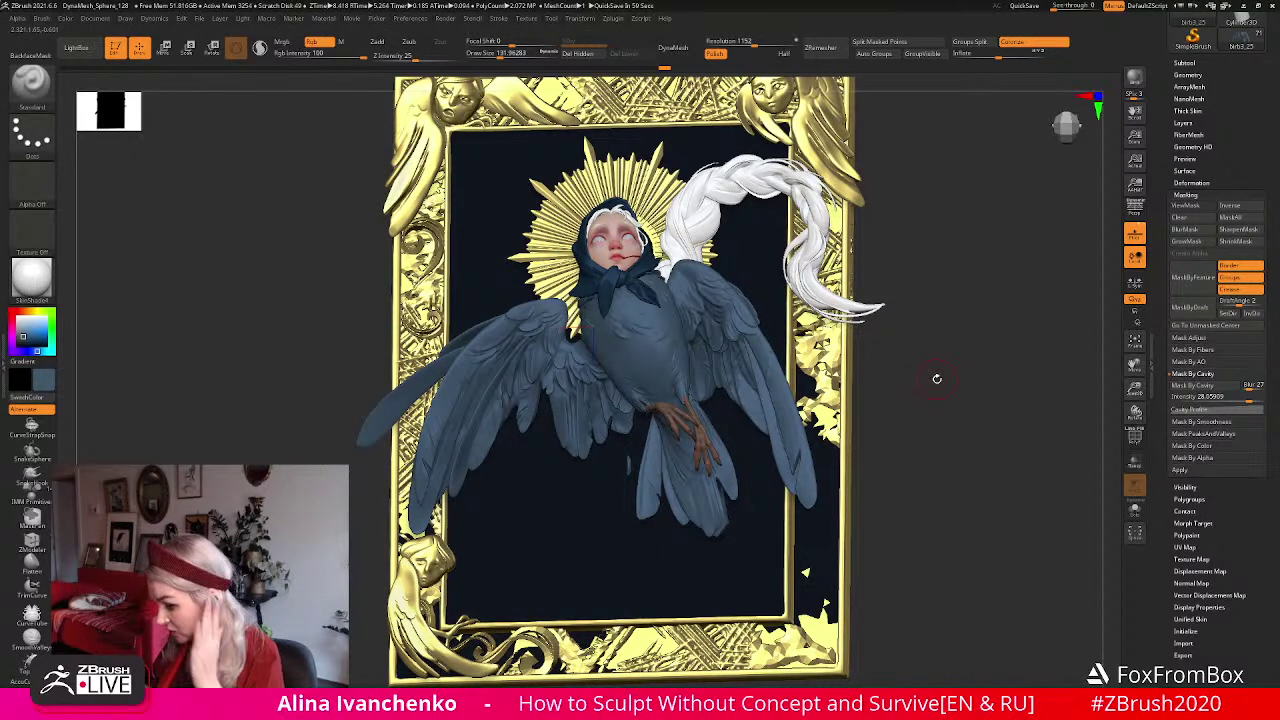
# Check the painted bird inside its frame, and isolate the bird from the other parts at its left wing.
pyautogui.moveTo(910, 389); pyautogui.dragTo(869, 416)
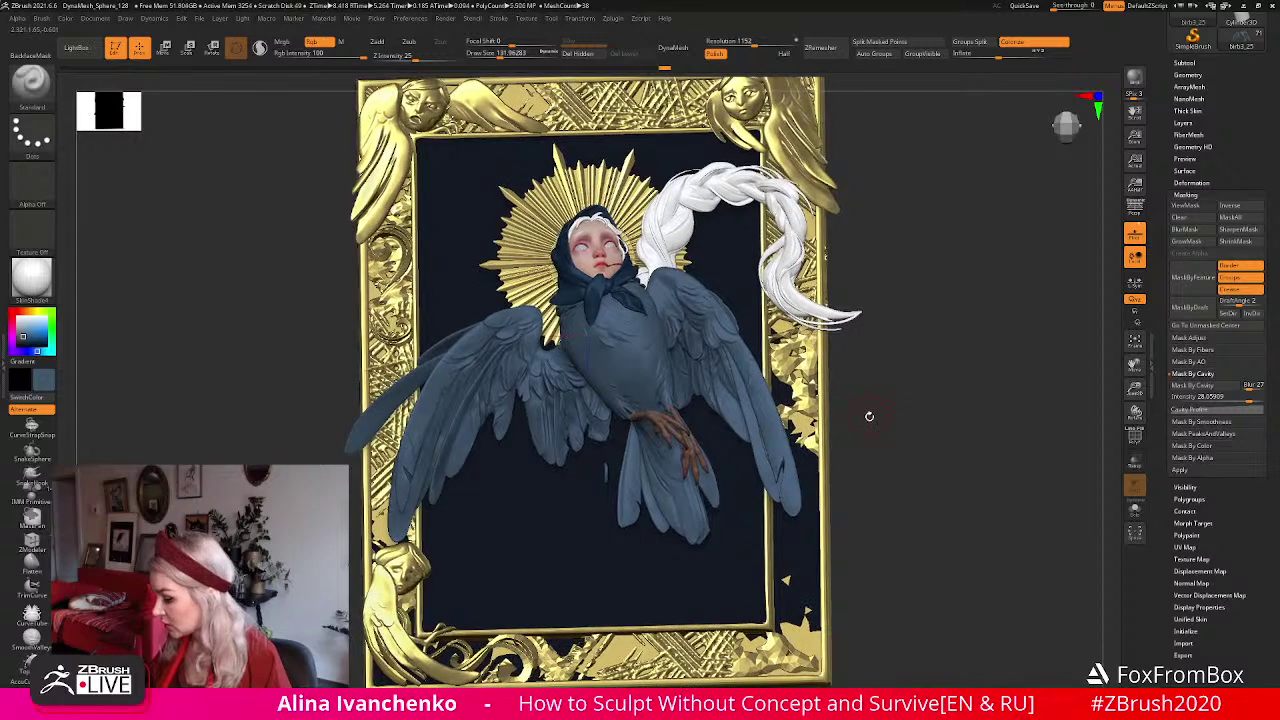
pyautogui.moveTo(911, 375); pyautogui.dragTo(846, 343)
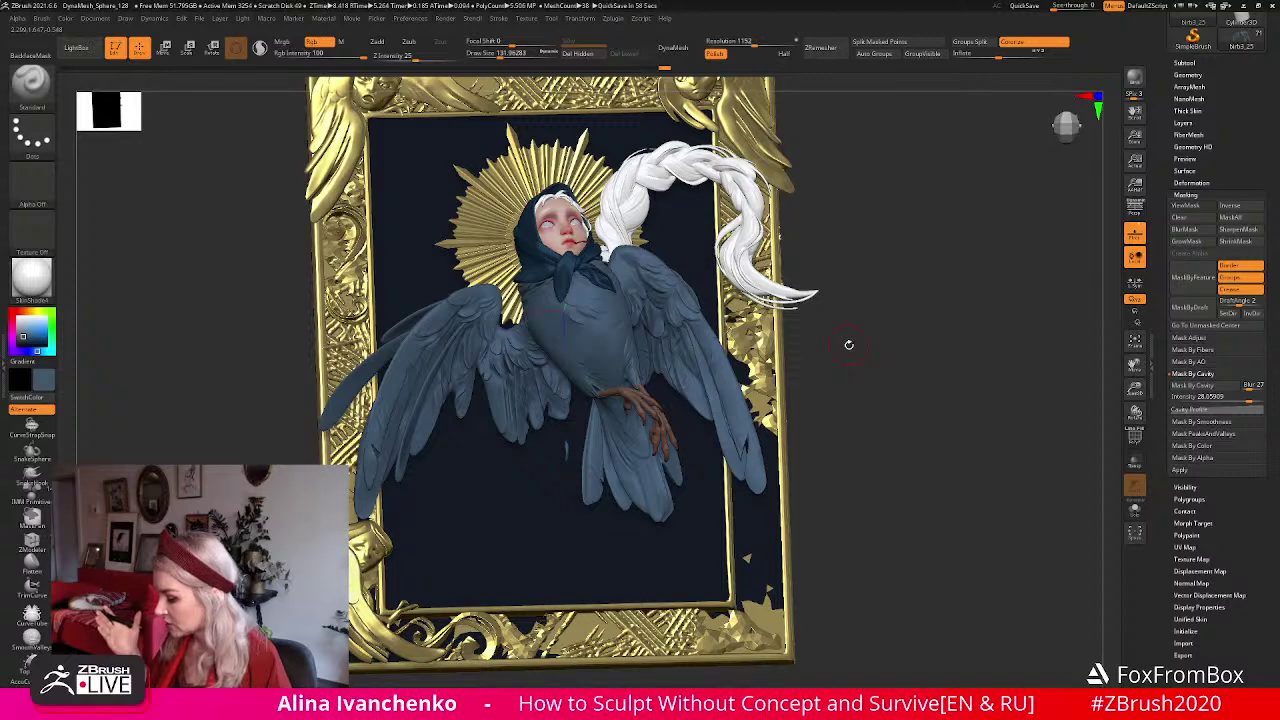
pyautogui.moveTo(866, 371); pyautogui.dragTo(925, 400)
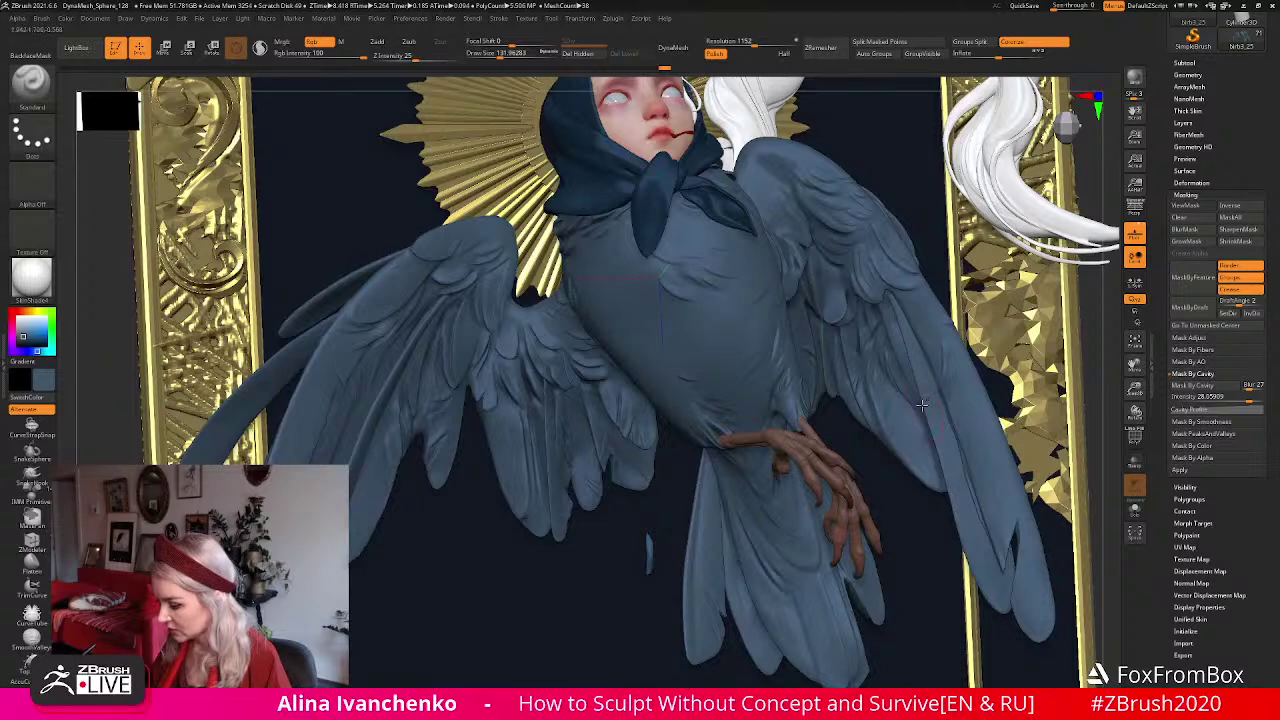
pyautogui.keyDown('alt'); pyautogui.moveTo(1114, 418); pyautogui.dragTo(600, 480); pyautogui.keyUp('alt')
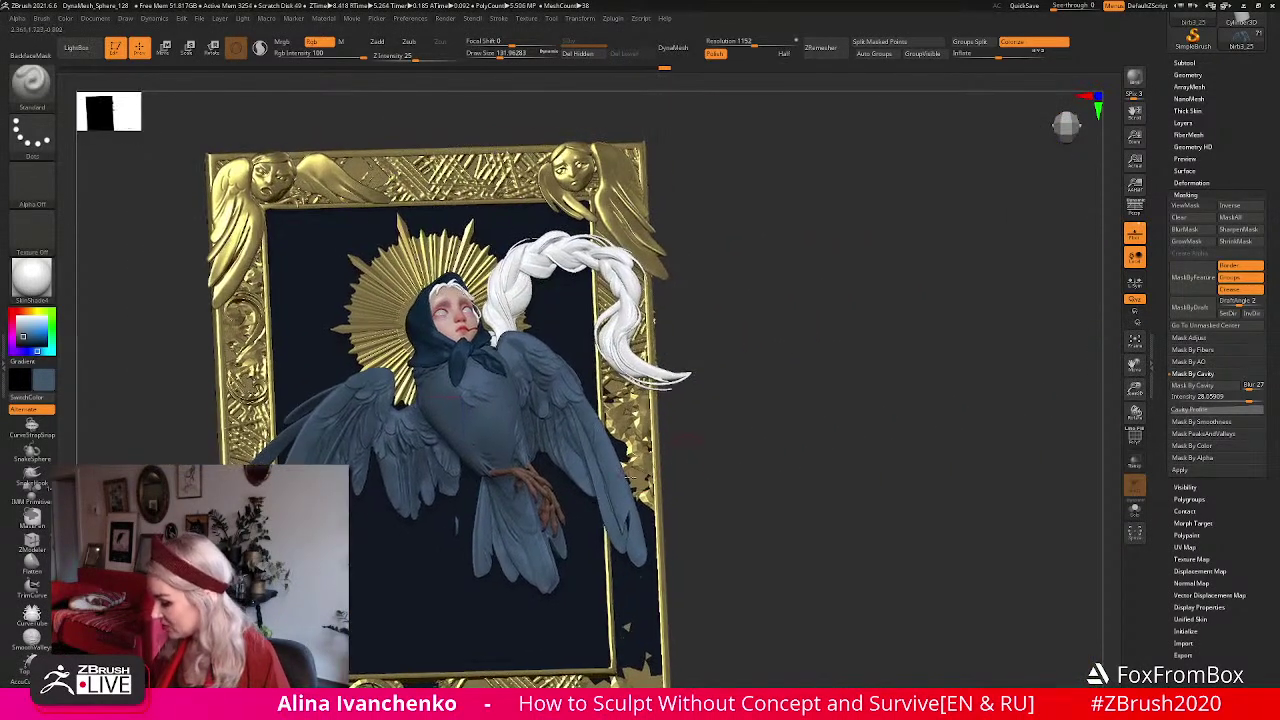
pyautogui.click(1134, 508)
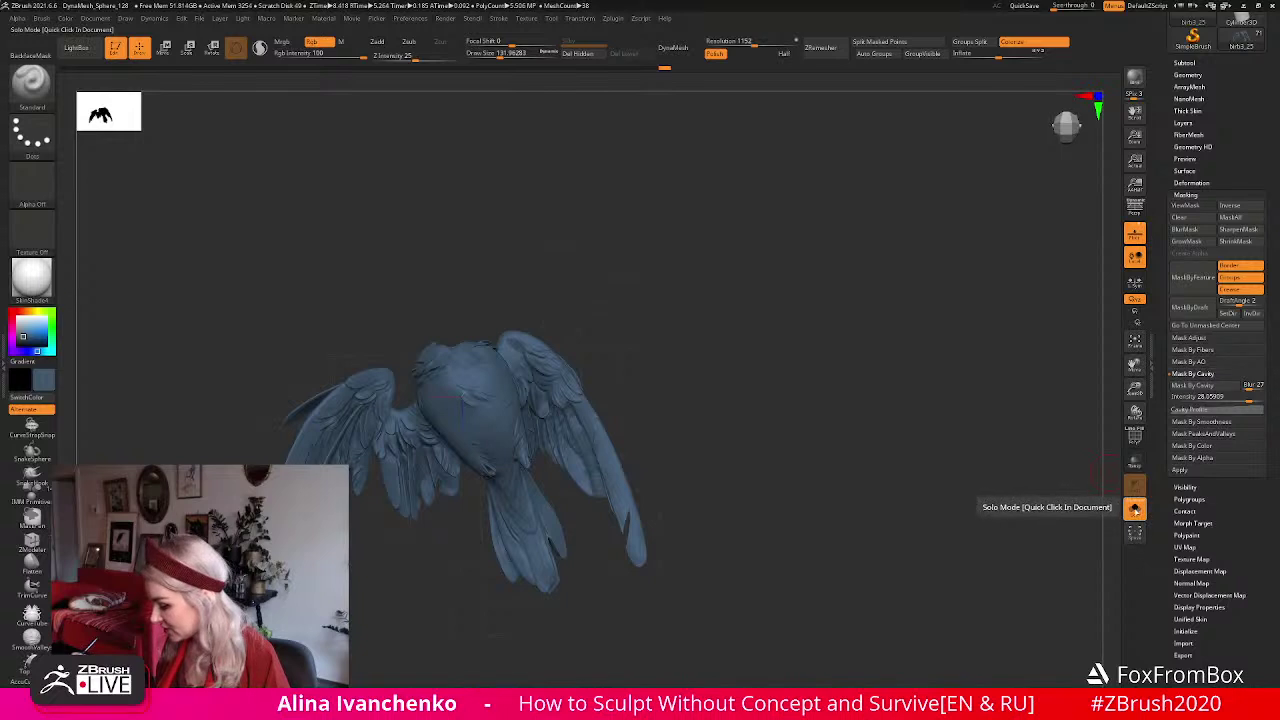
pyautogui.moveTo(1134, 400); pyautogui.dragTo(660, 326)
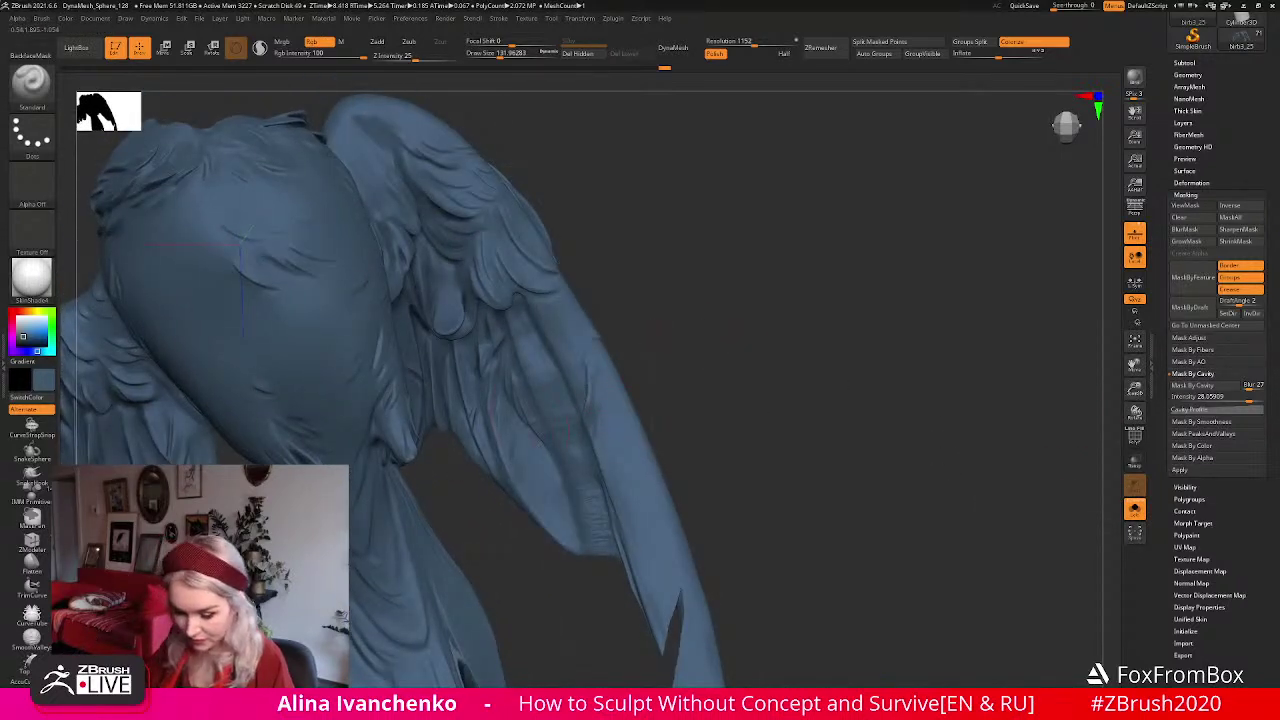
# Flatten the uneven surface between the long feathers of the bird's left wing with the Planar brush at draw size about 59.
pyautogui.click(32, 562)
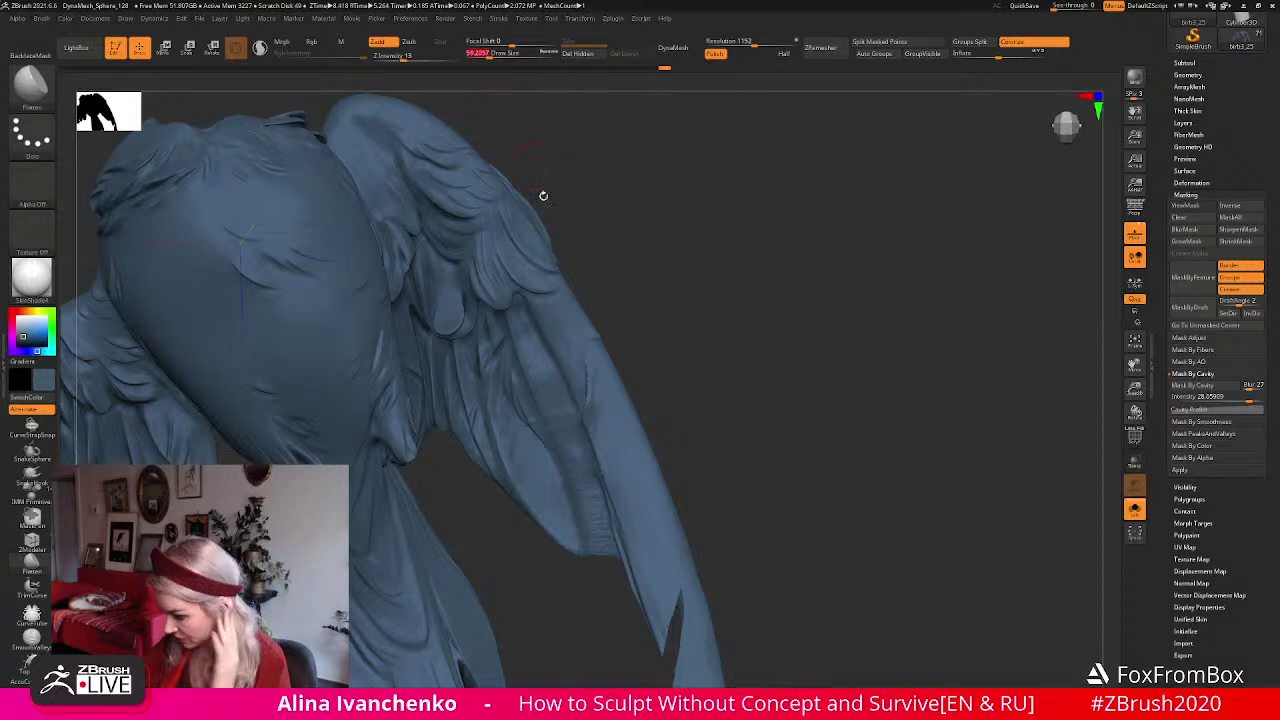
pyautogui.hotkey('ctrl', 'z')
pyautogui.hotkey('ctrl', 'z')
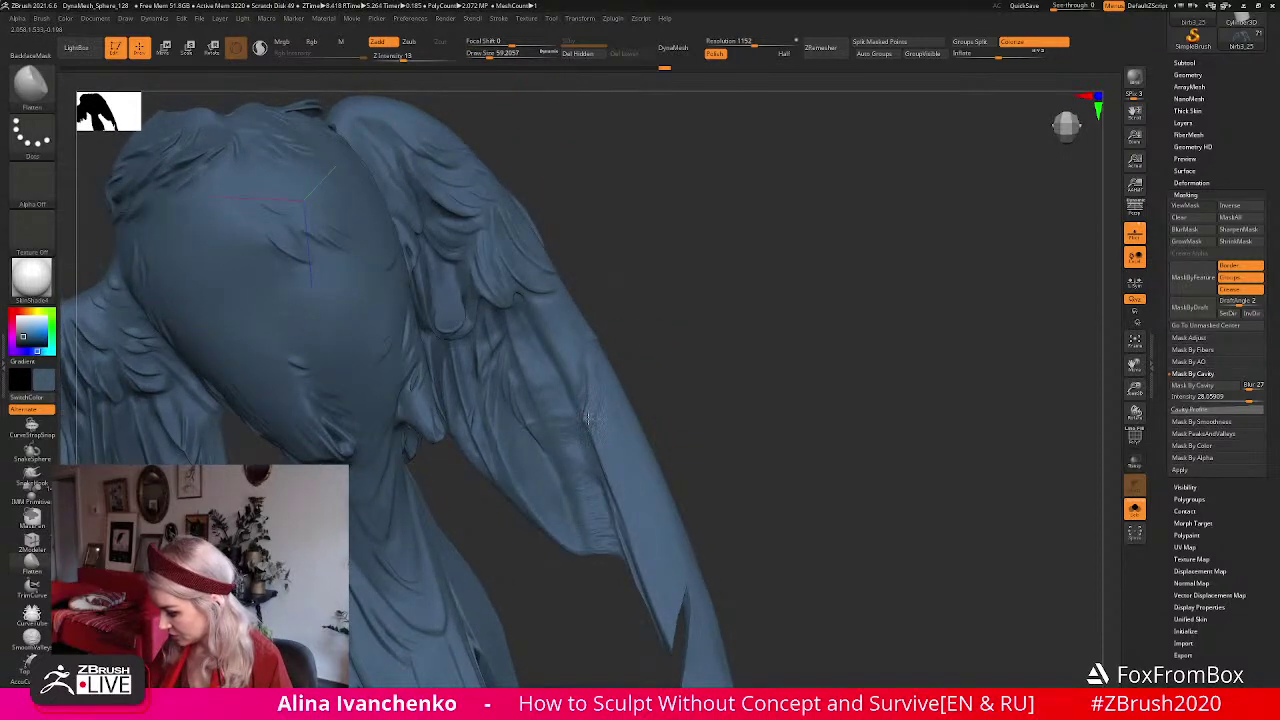
pyautogui.hotkey('ctrl', 'z')
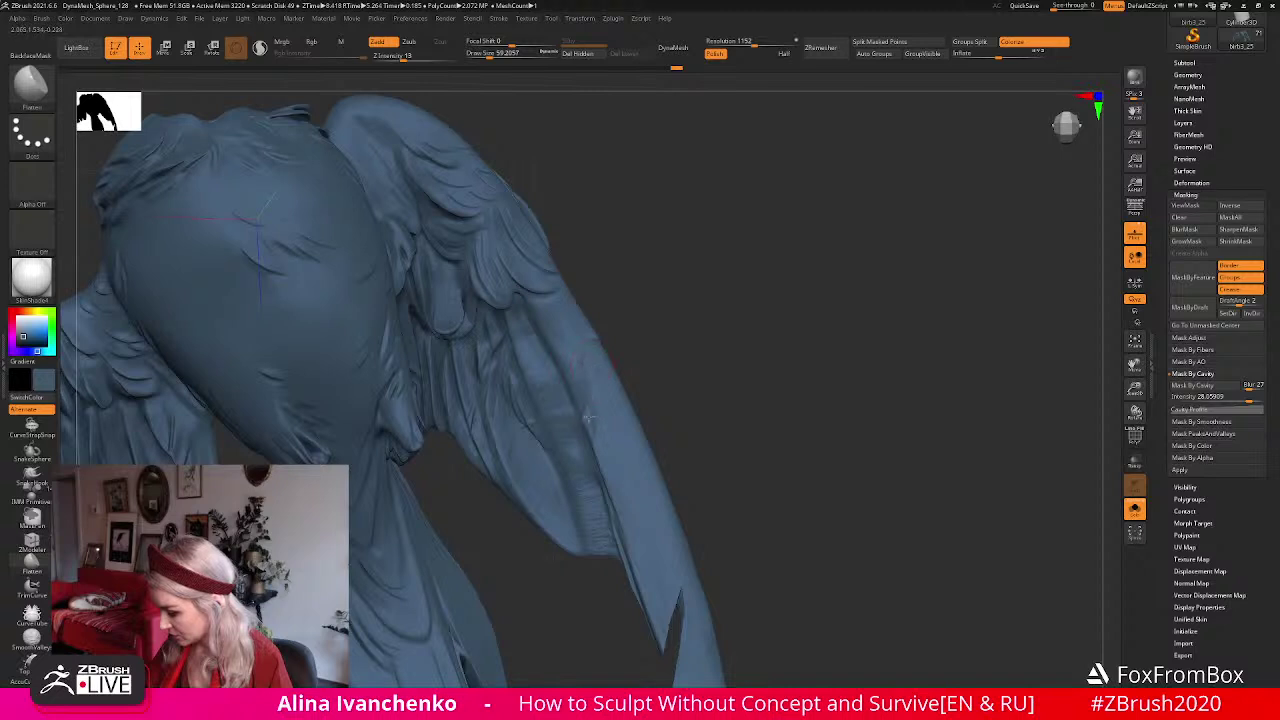
pyautogui.hotkey('ctrl', 'z')
pyautogui.hotkey('ctrl', 'shift', 'z')
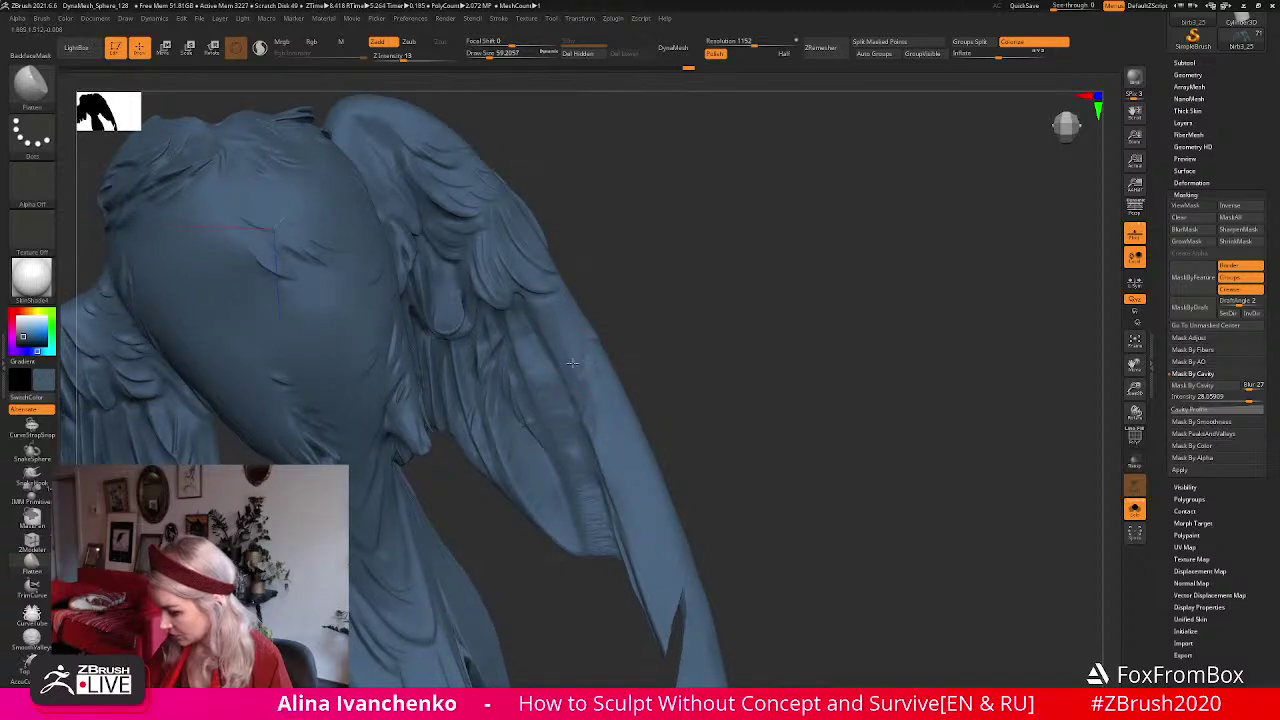
pyautogui.hotkey('ctrl', 'shift', 'z')
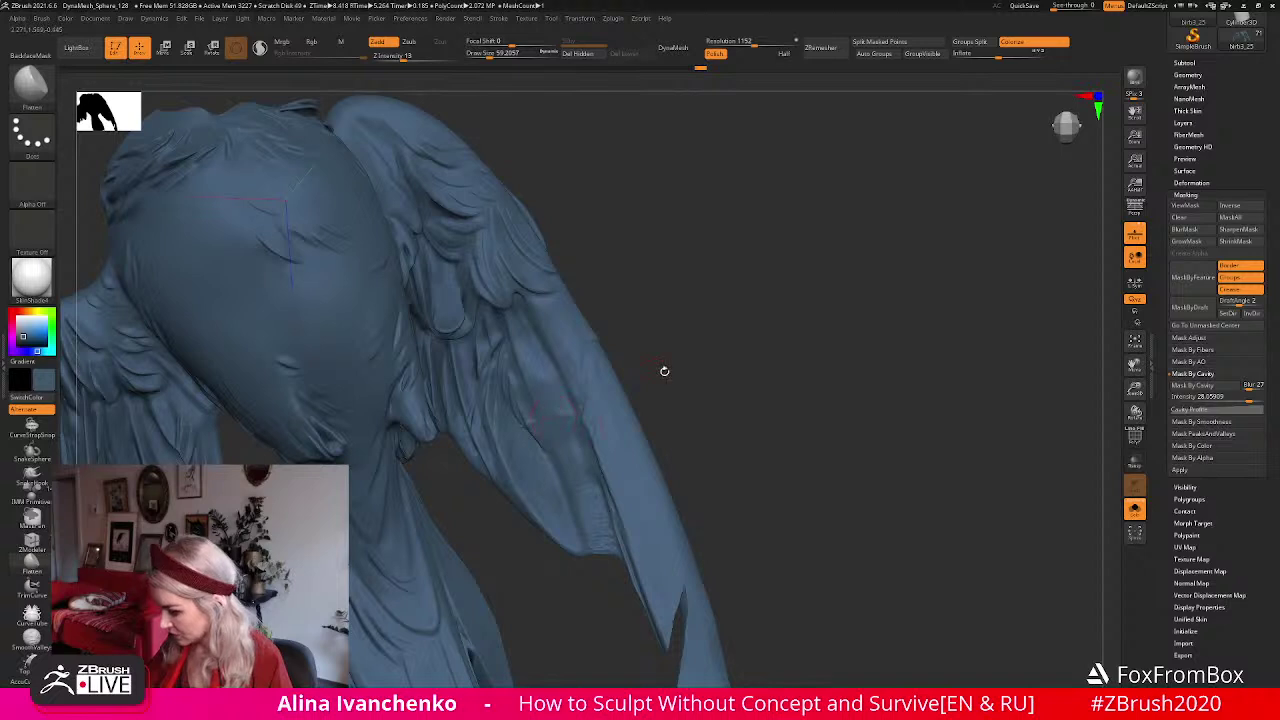
pyautogui.hotkey('ctrl', 'shift', 'z')
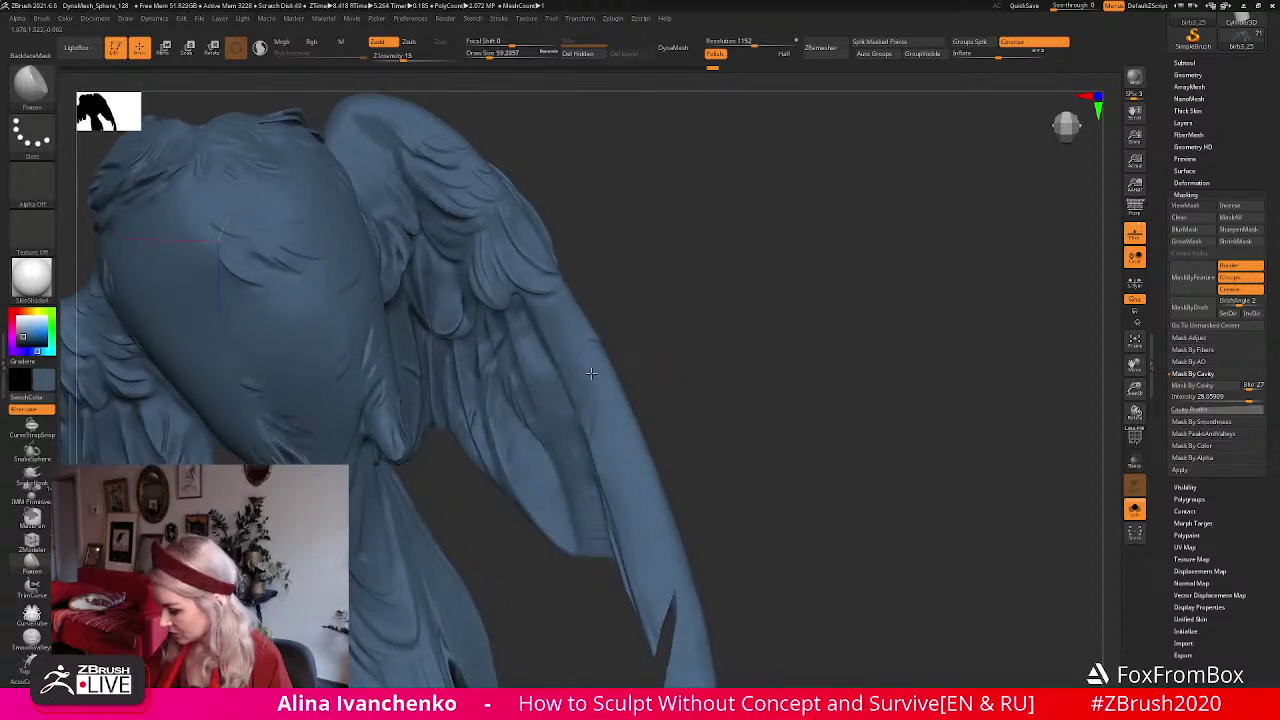
pyautogui.hotkey('ctrl', 'shift', 'z')
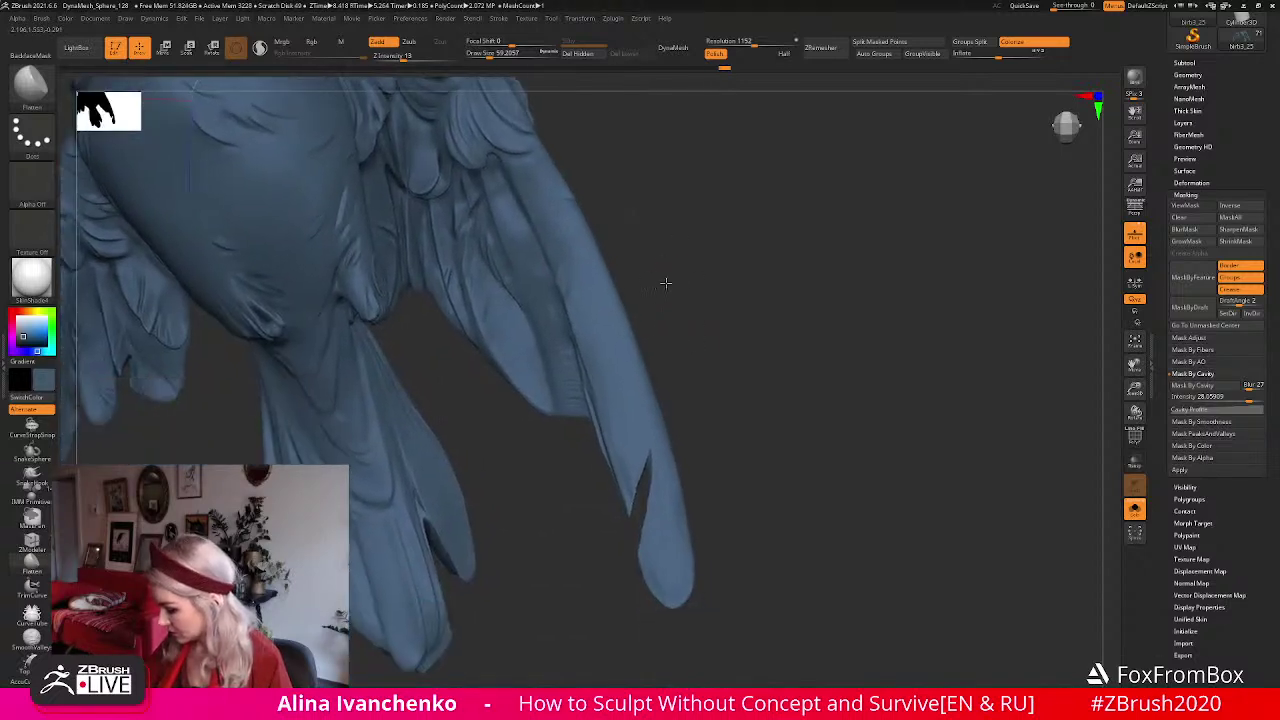
# Carve creases along the long feathers of the left wing with the DamStandard brush at draw size about 23.
pyautogui.keyDown('alt'); pyautogui.moveTo(671, 283); pyautogui.dragTo(673, 342); pyautogui.keyUp('alt')
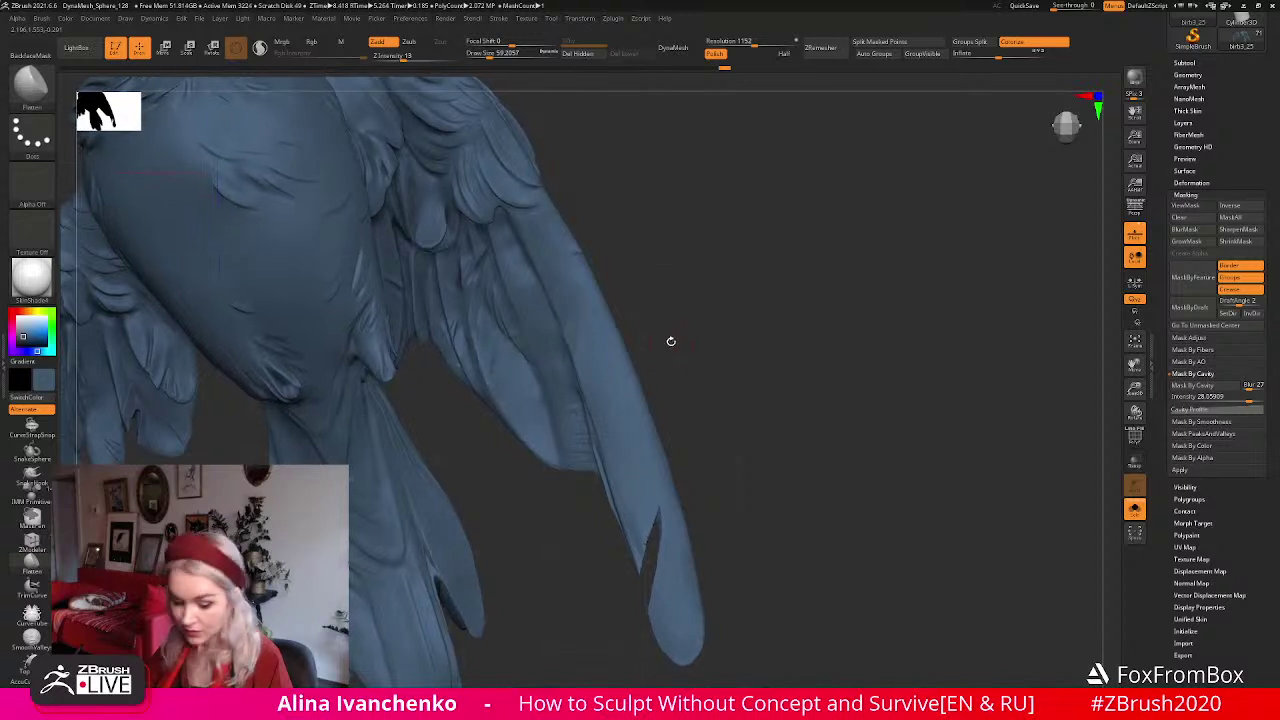
pyautogui.press('b')
pyautogui.press('d')
pyautogui.press('s')
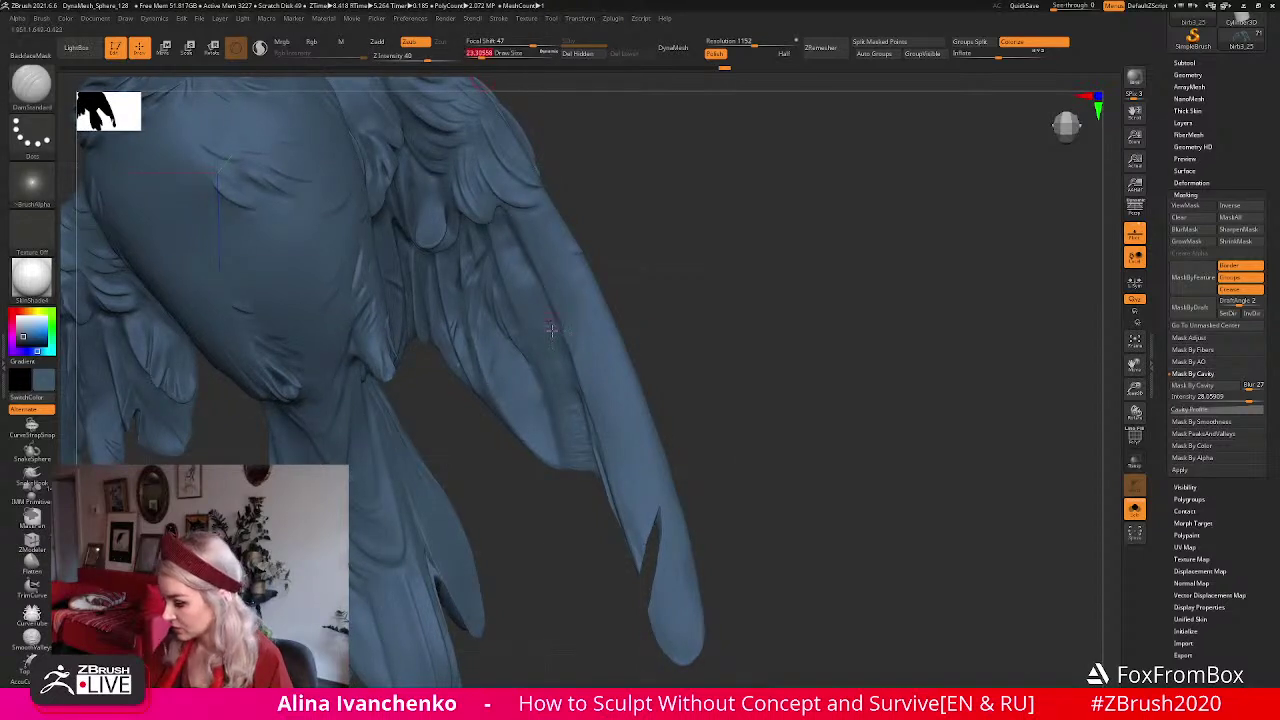
pyautogui.moveTo(576, 345)
pyautogui.mouseDown()
pyautogui.moveTo(579, 304)
pyautogui.moveTo(557, 309)
pyautogui.mouseUp()
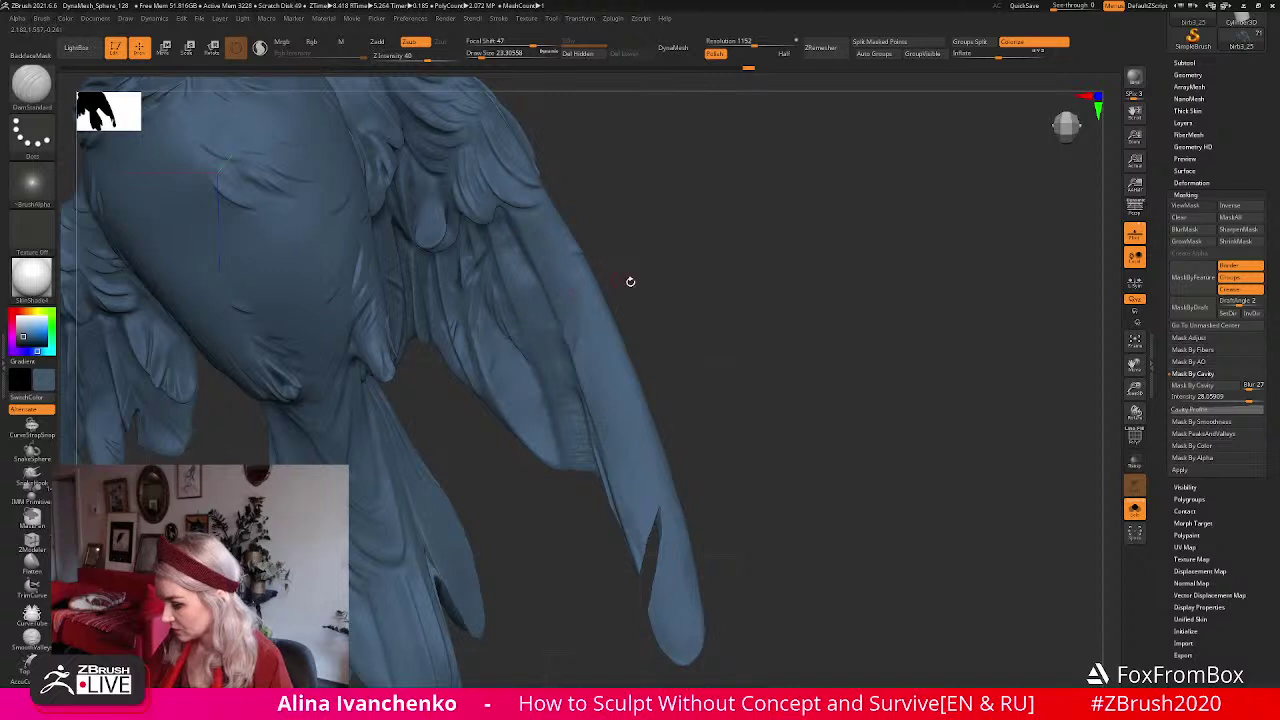
pyautogui.moveTo(526, 206); pyautogui.dragTo(512, 214)
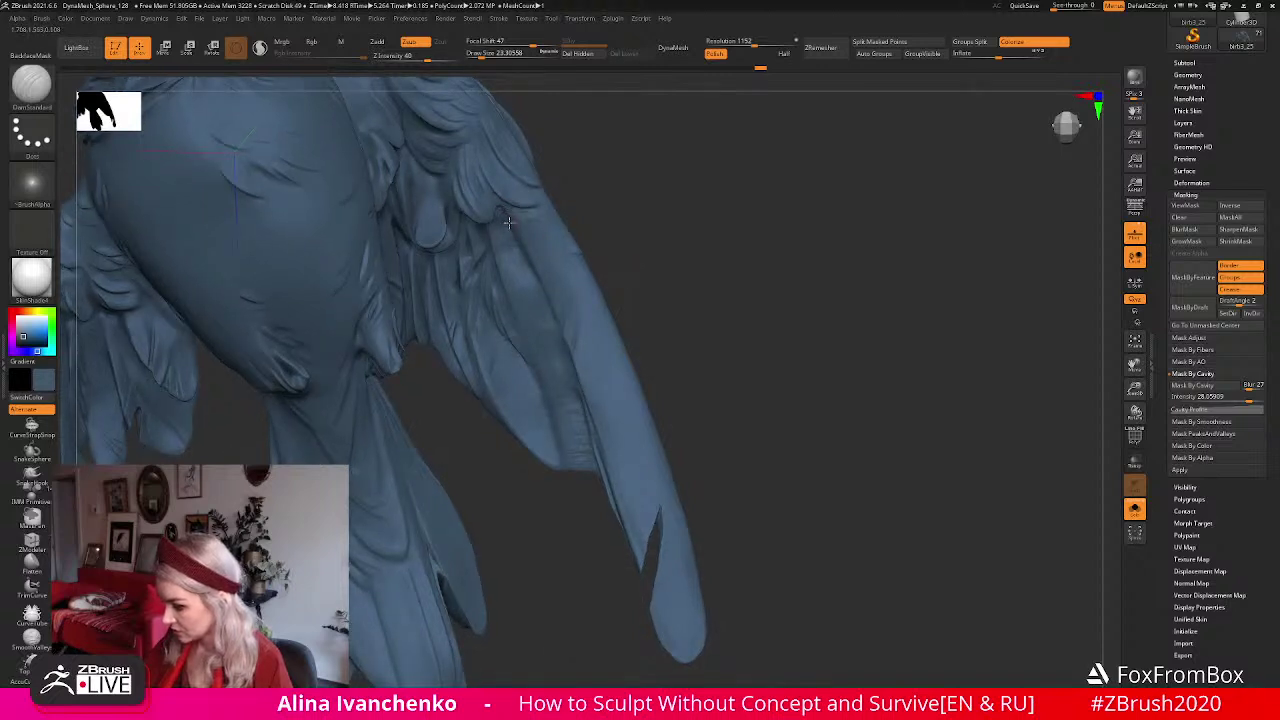
pyautogui.moveTo(543, 206); pyautogui.dragTo(546, 193, button='right')
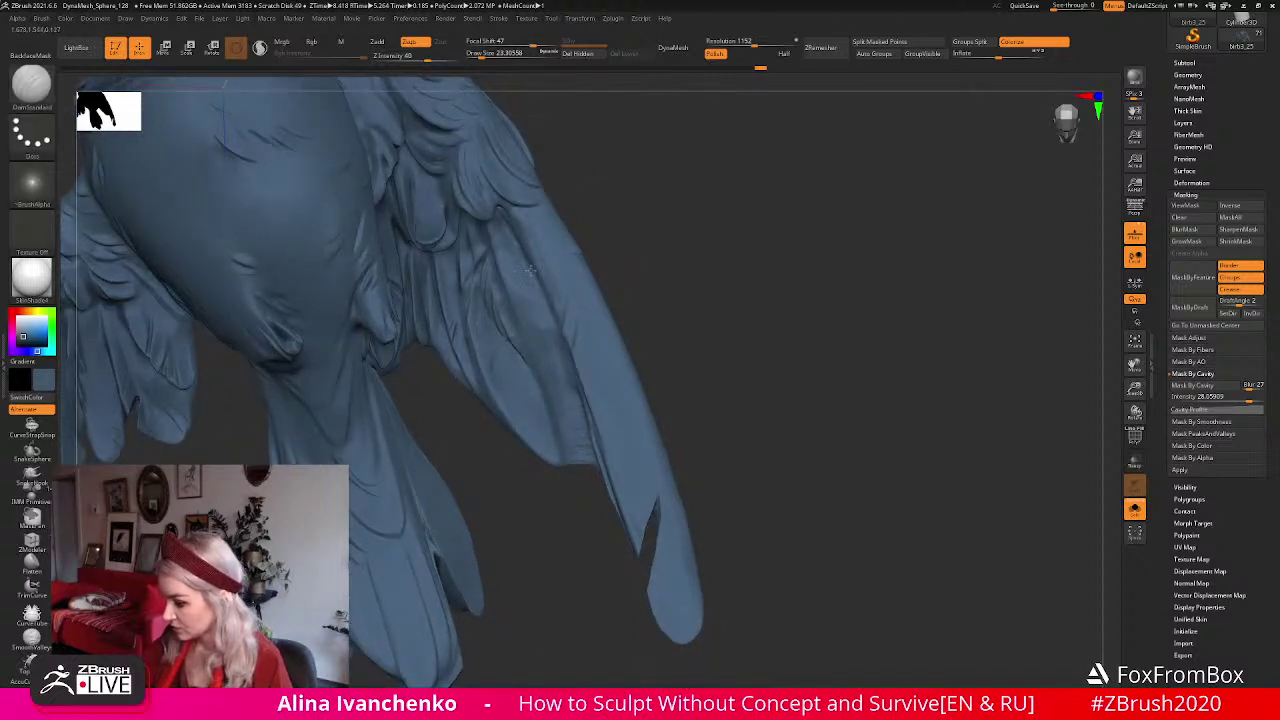
pyautogui.moveTo(530, 265); pyautogui.dragTo(548, 305)
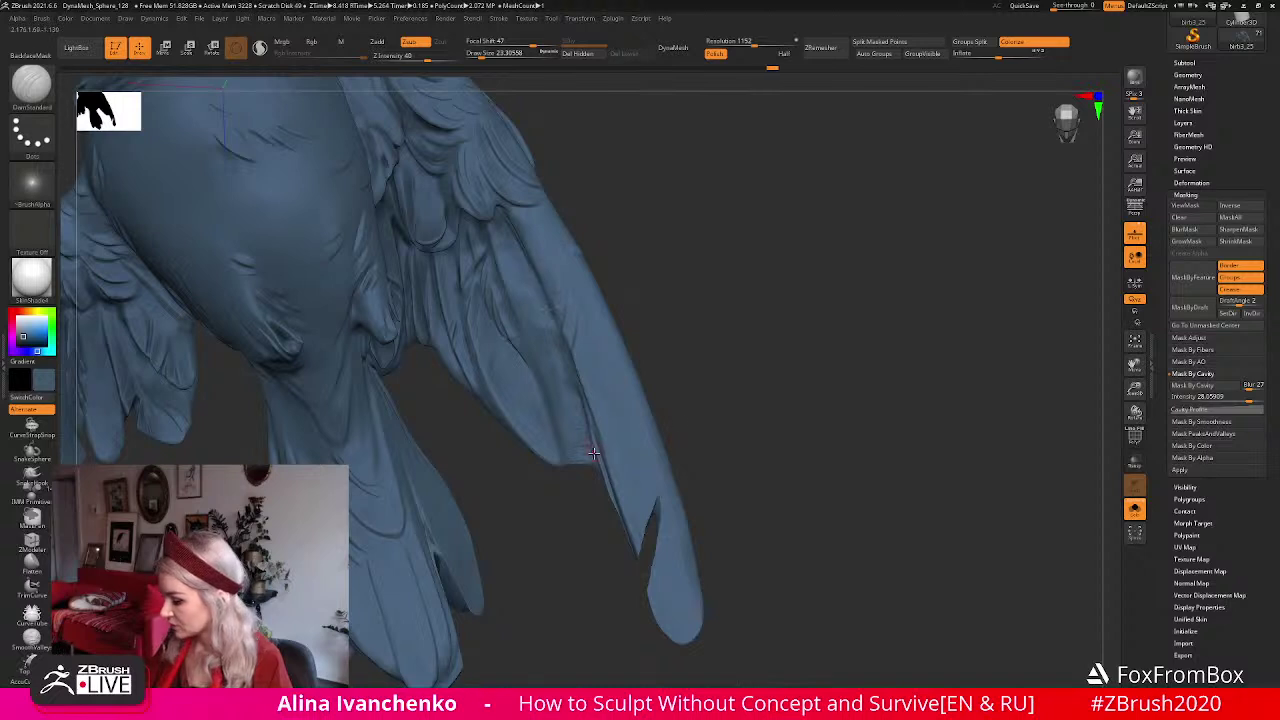
# Turn on Sculptris Pro and deepen and smooth the left wing's feather creases, raising the draw size to about 35.
pyautogui.click(259, 47)
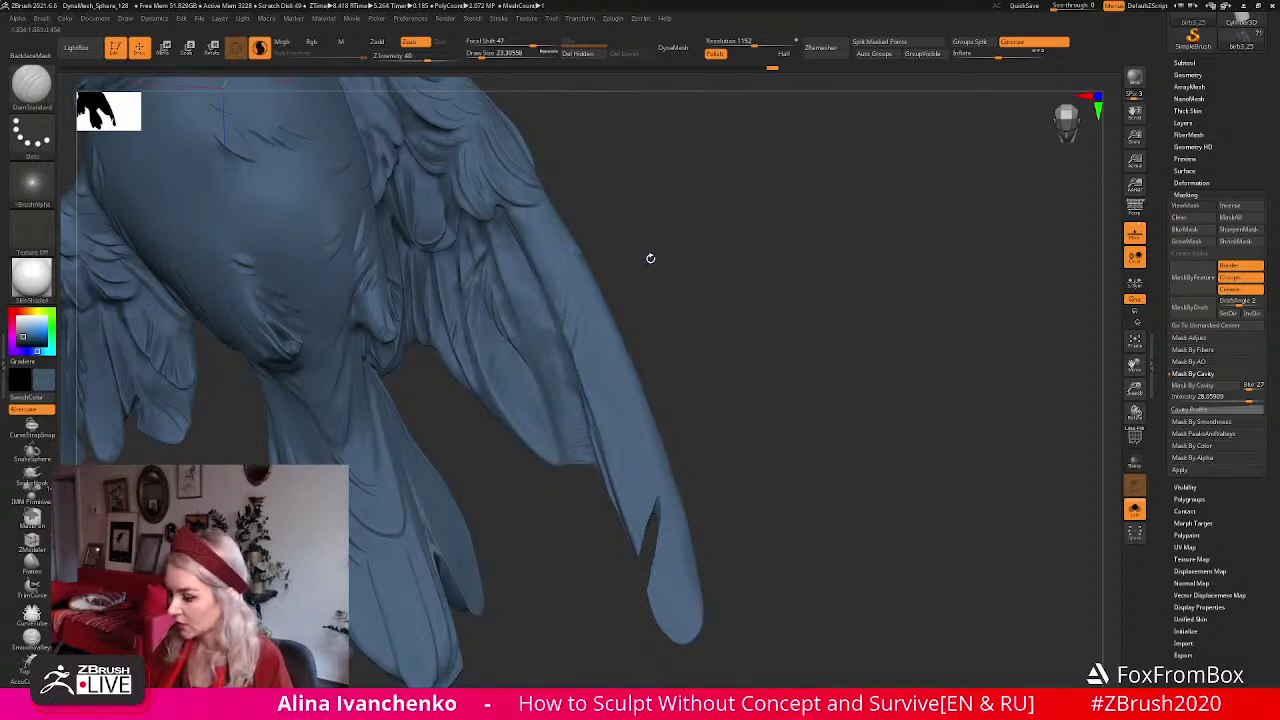
pyautogui.moveTo(651, 257); pyautogui.dragTo(522, 253, button='right')
pyautogui.moveTo(522, 256); pyautogui.dragTo(540, 290)
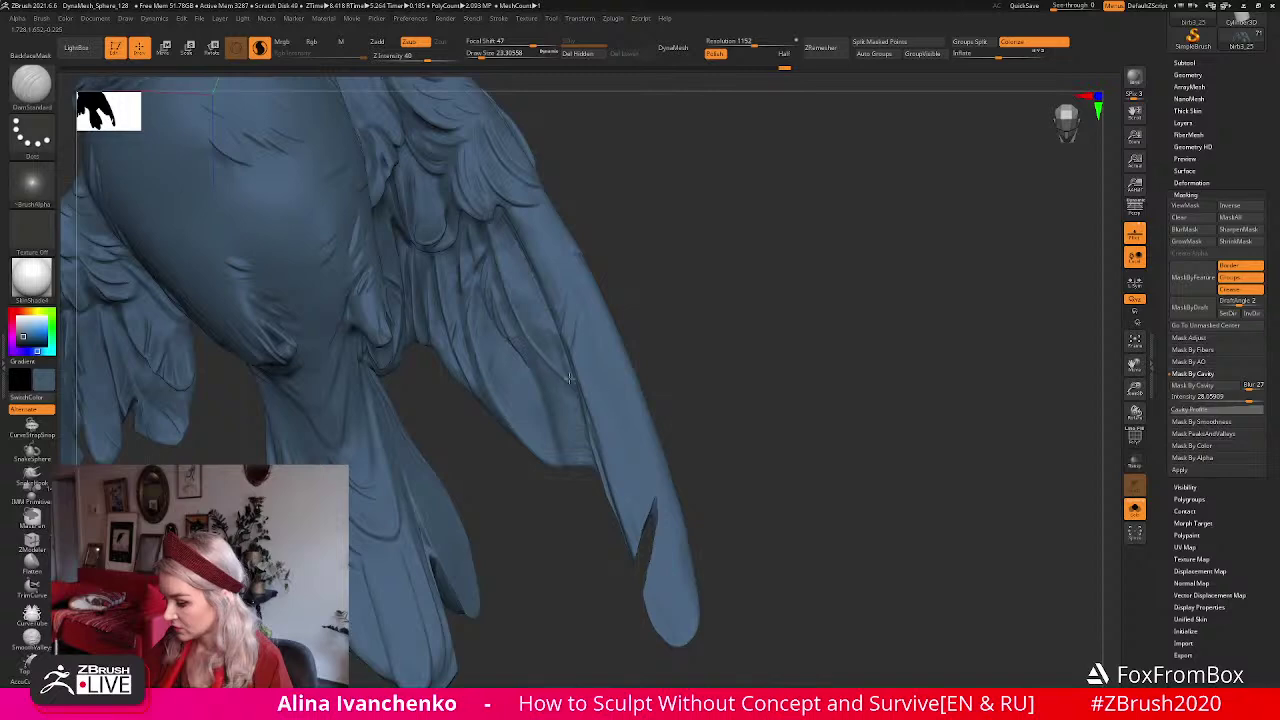
pyautogui.press('shift')
pyautogui.moveTo(631, 227); pyautogui.dragTo(634, 228)
pyautogui.click(484, 53)
pyautogui.moveTo(595, 174); pyautogui.dragTo(562, 176)
pyautogui.press('shift')
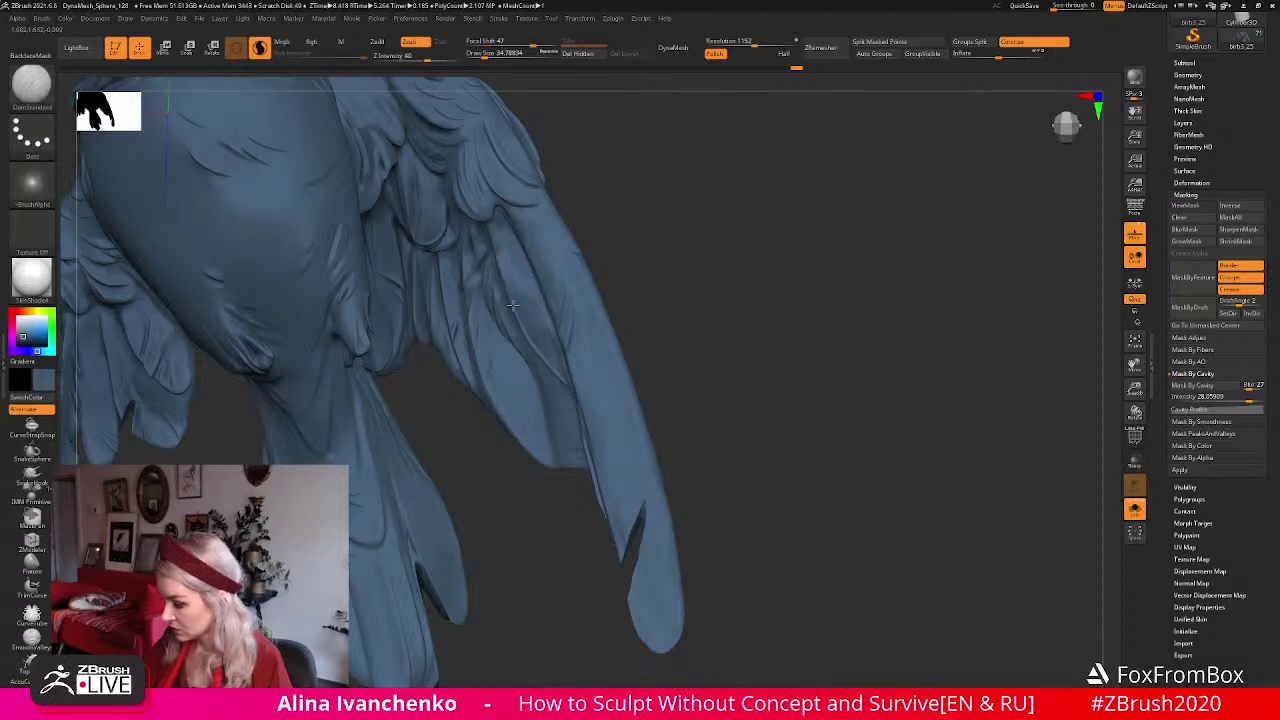
# Leave the isolated view so the bird is shown with the frame, head and braid.
pyautogui.click(1134, 508)
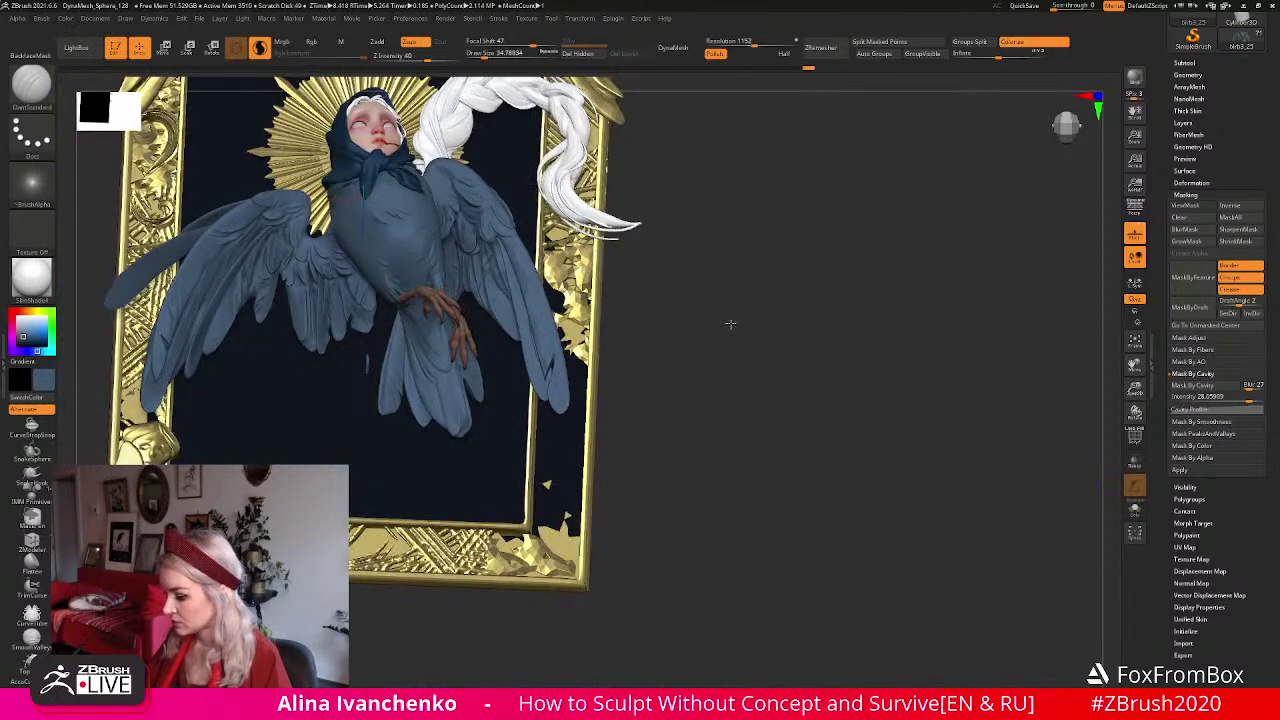
pyautogui.moveTo(730, 324); pyautogui.dragTo(863, 377)
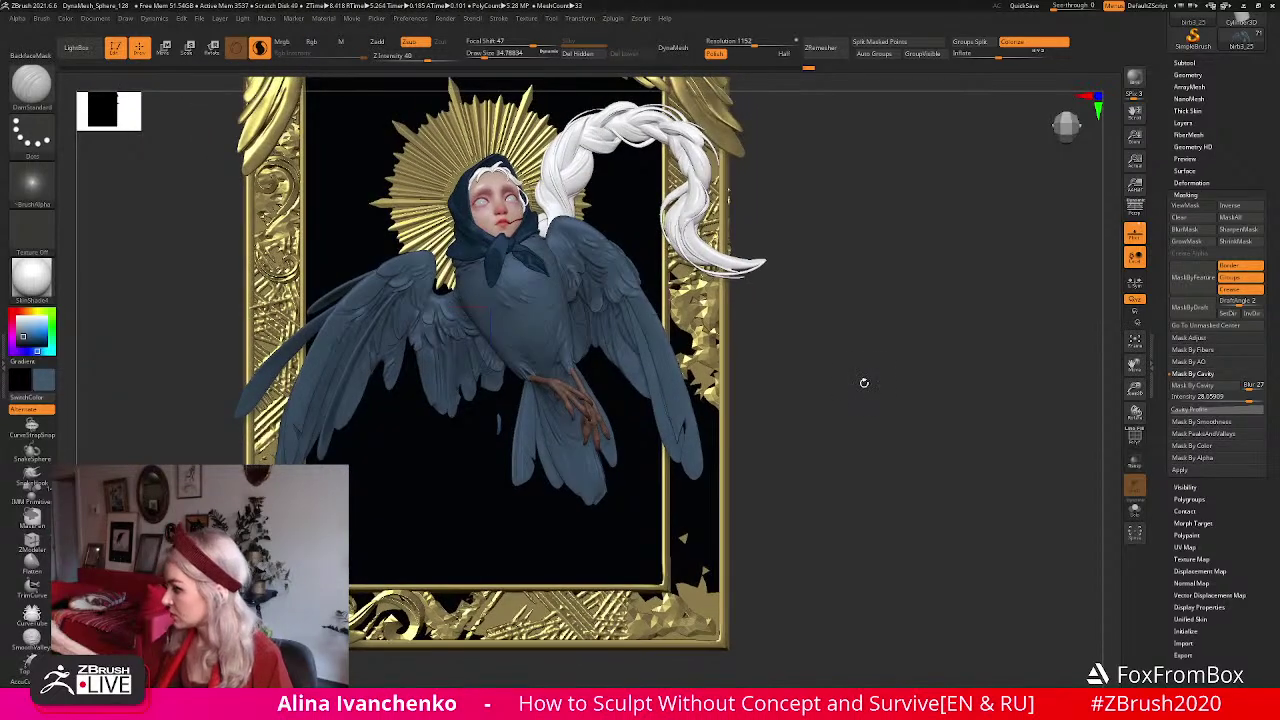
pyautogui.scroll(3, 1266, 67)
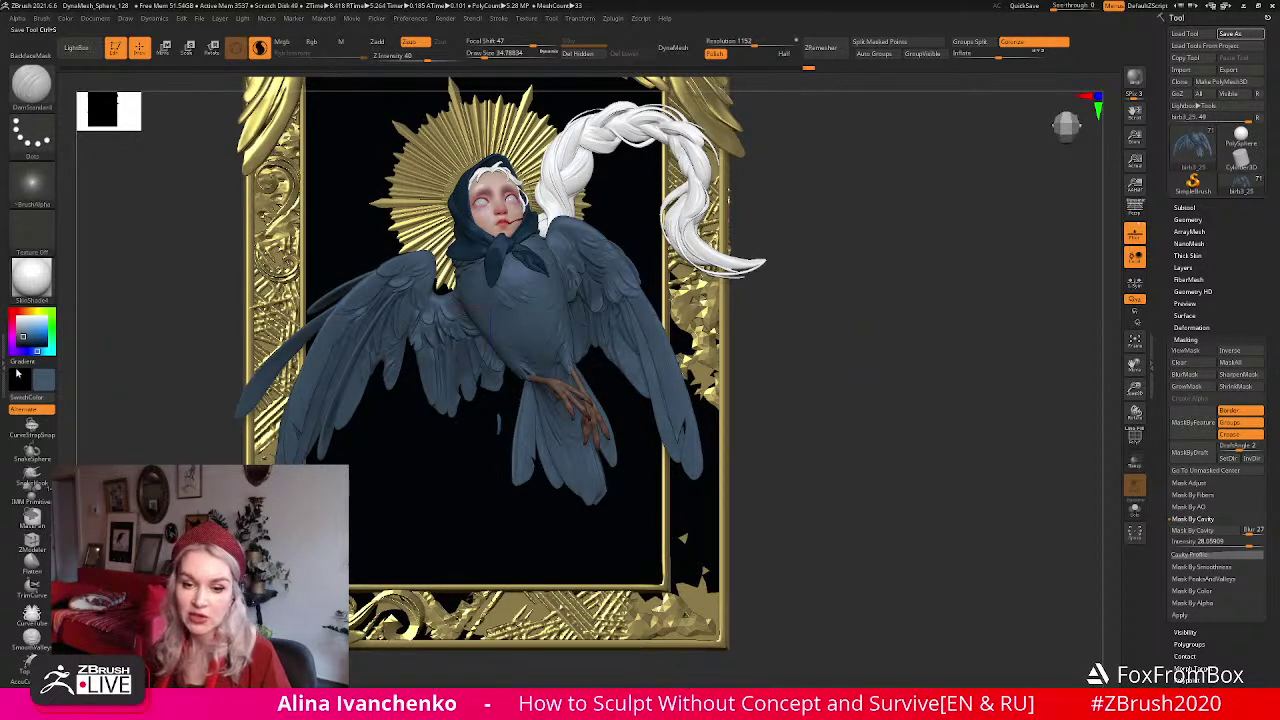
# Save the sculpture and review the whole bird-woman composition inside the gold frame.
pyautogui.hotkey('ctrl', 's')
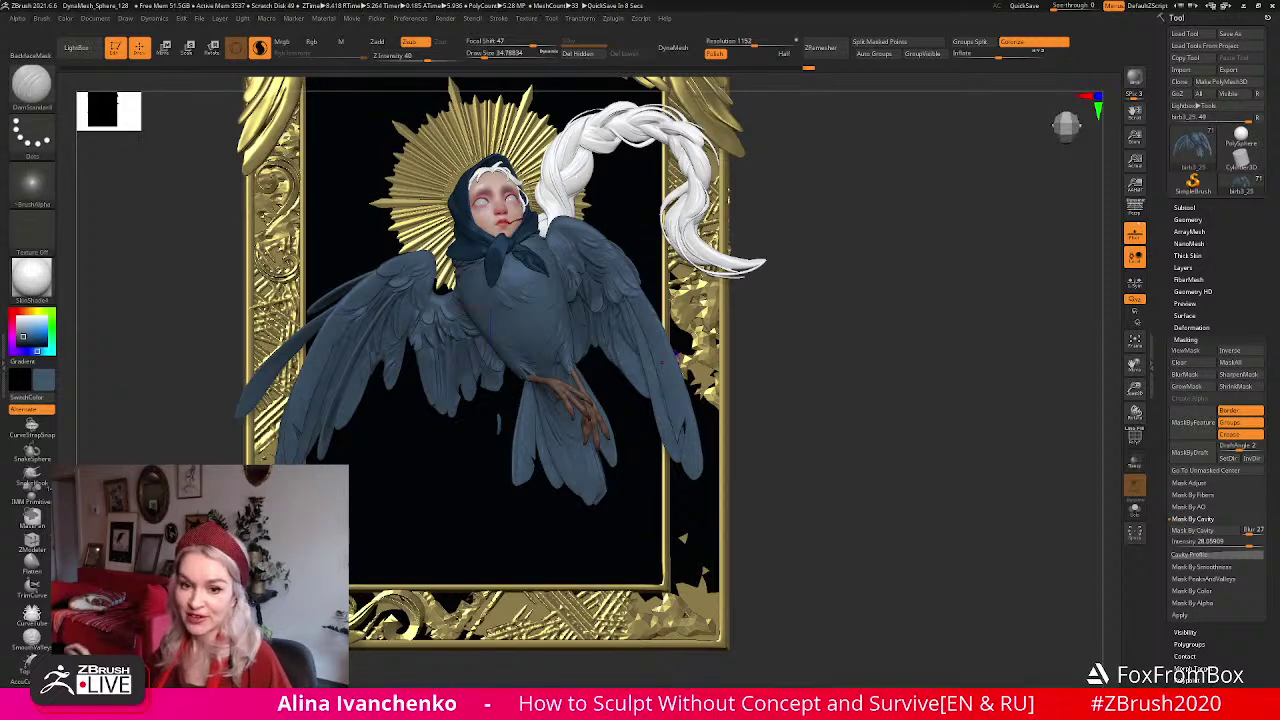
pyautogui.moveTo(840, 411)
pyautogui.mouseDown()
pyautogui.moveTo(825, 397)
pyautogui.moveTo(815, 411)
pyautogui.mouseUp()
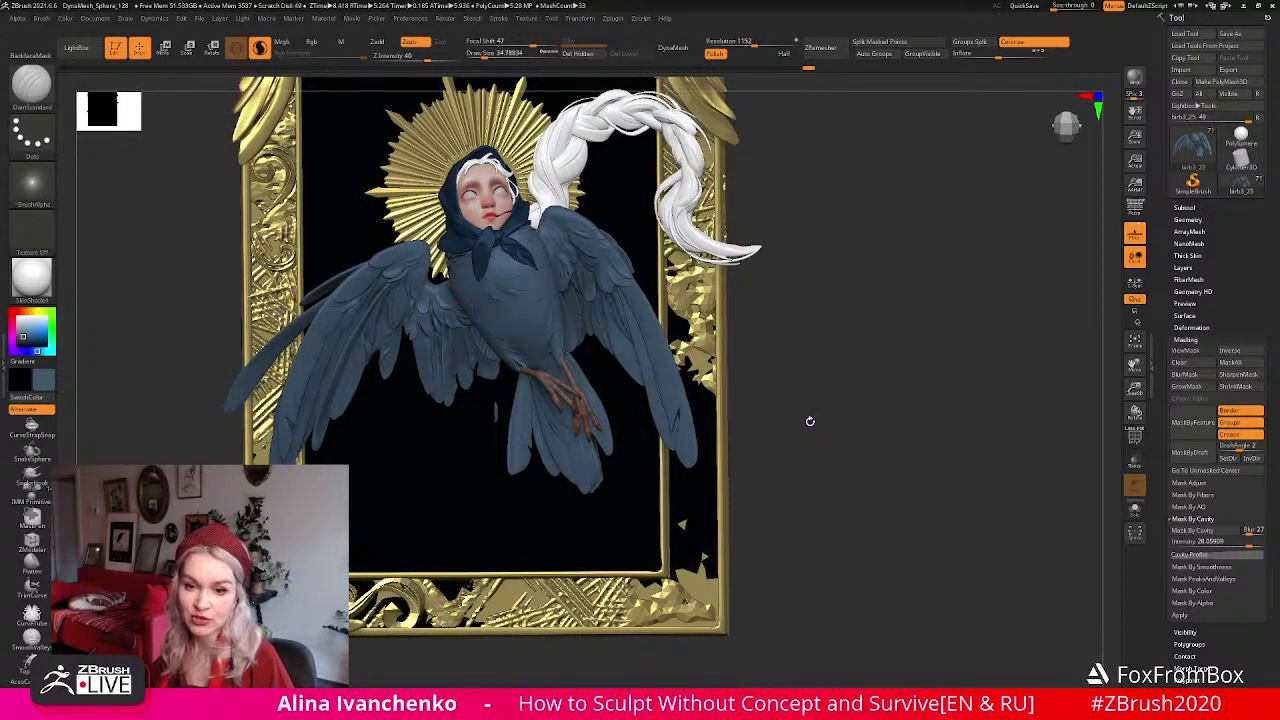
pyautogui.moveTo(804, 421); pyautogui.dragTo(804, 422)
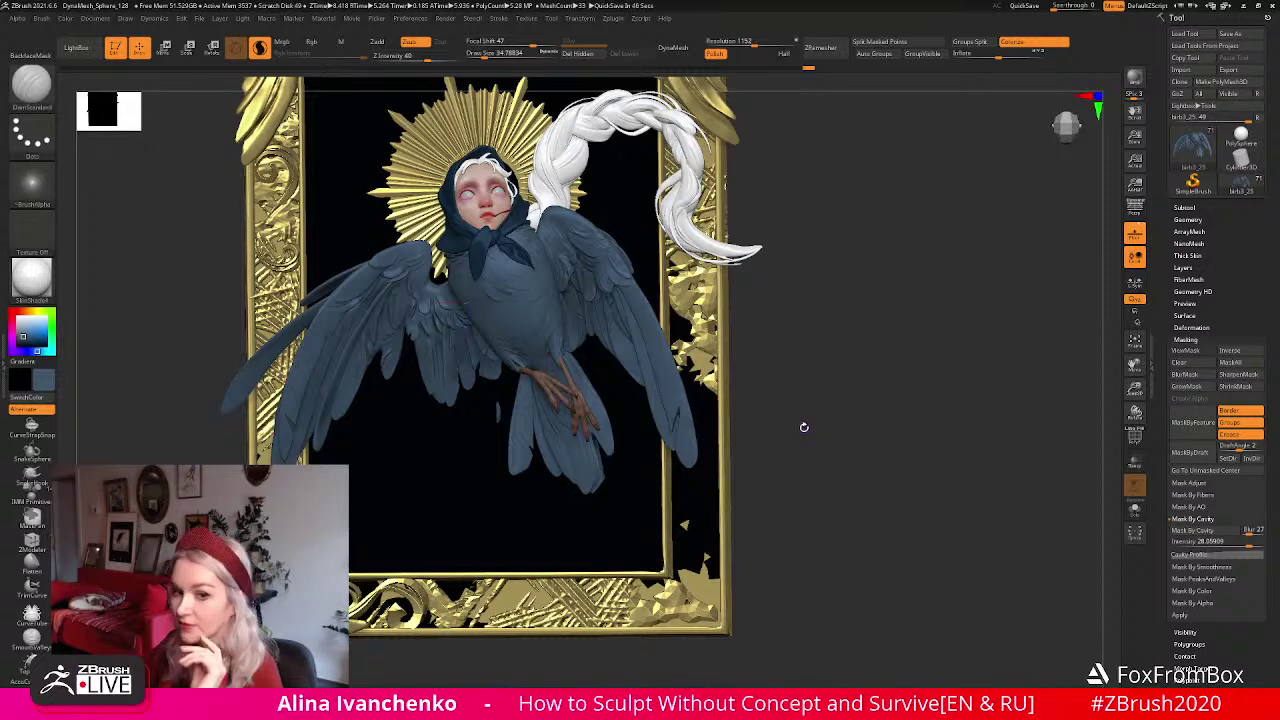
pyautogui.moveTo(836, 392)
pyautogui.mouseDown()
pyautogui.moveTo(840, 456)
pyautogui.moveTo(849, 463)
pyautogui.moveTo(889, 429)
pyautogui.moveTo(883, 449)
pyautogui.moveTo(892, 440)
pyautogui.mouseUp()
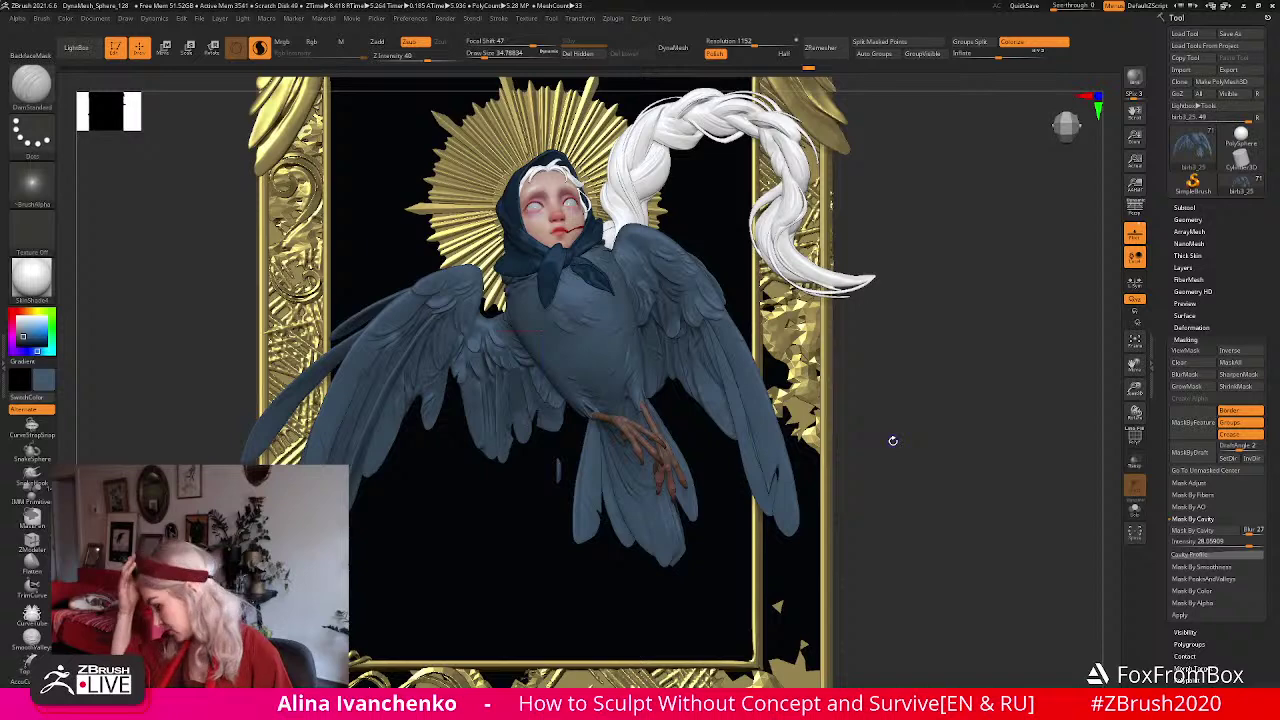
pyautogui.moveTo(893, 440)
pyautogui.mouseDown()
pyautogui.moveTo(866, 420)
pyautogui.moveTo(826, 447)
pyautogui.moveTo(829, 434)
pyautogui.mouseUp()
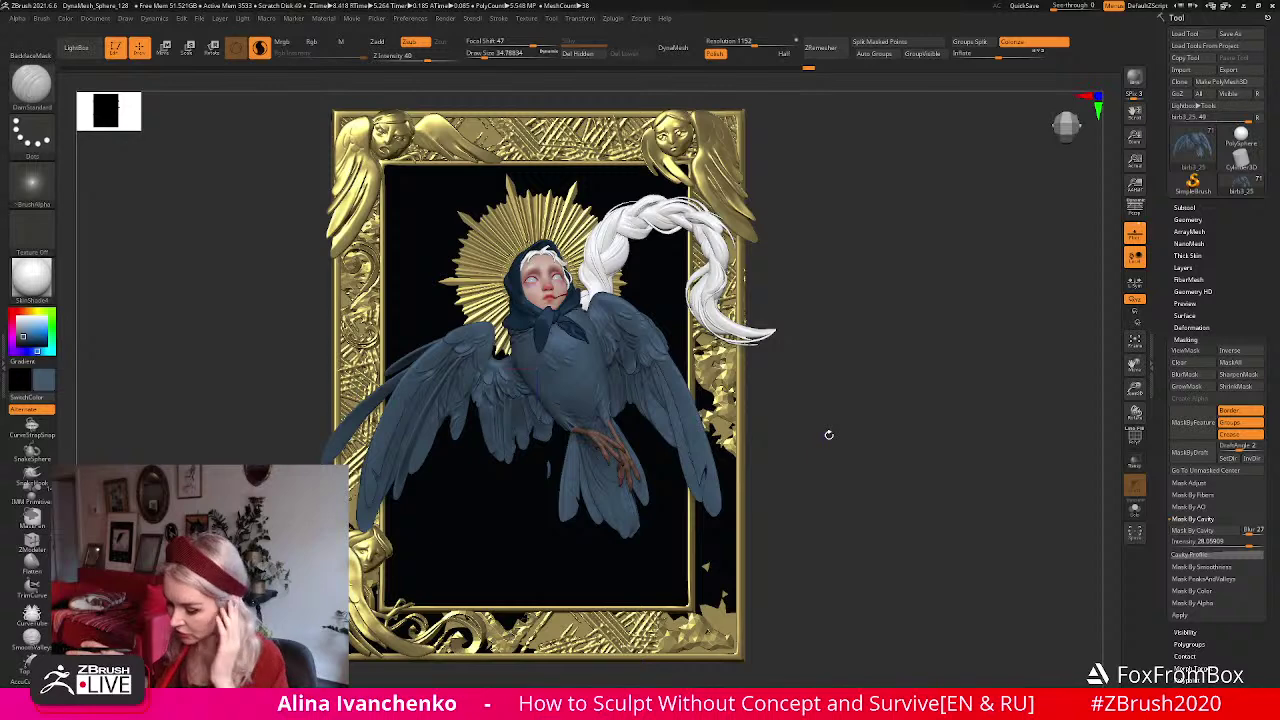
pyautogui.moveTo(815, 422)
pyautogui.keyDown('alt'); pyautogui.mouseDown()
pyautogui.moveTo(862, 404)
pyautogui.moveTo(898, 411)
pyautogui.mouseUp(); pyautogui.keyUp('alt')
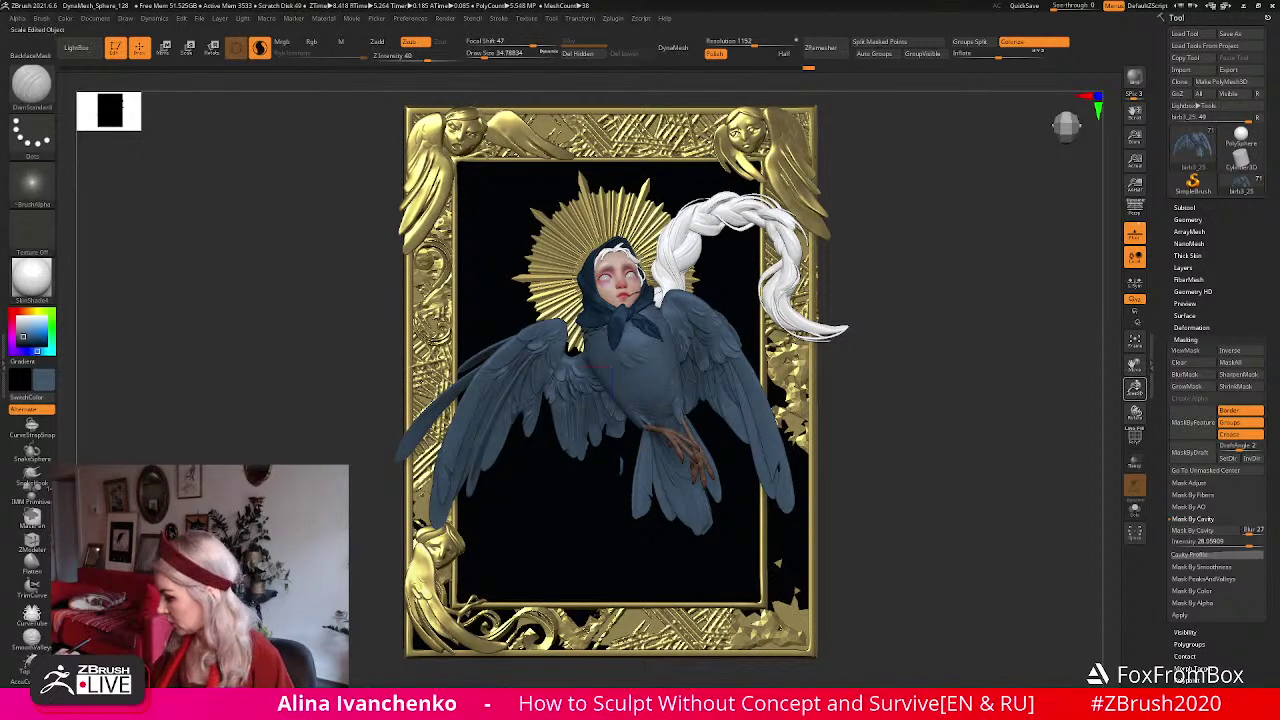
pyautogui.keyDown('alt'); pyautogui.moveTo(1135, 410); pyautogui.dragTo(1004, 371); pyautogui.keyUp('alt')
pyautogui.keyDown('alt'); pyautogui.moveTo(891, 389); pyautogui.dragTo(897, 380); pyautogui.keyUp('alt')
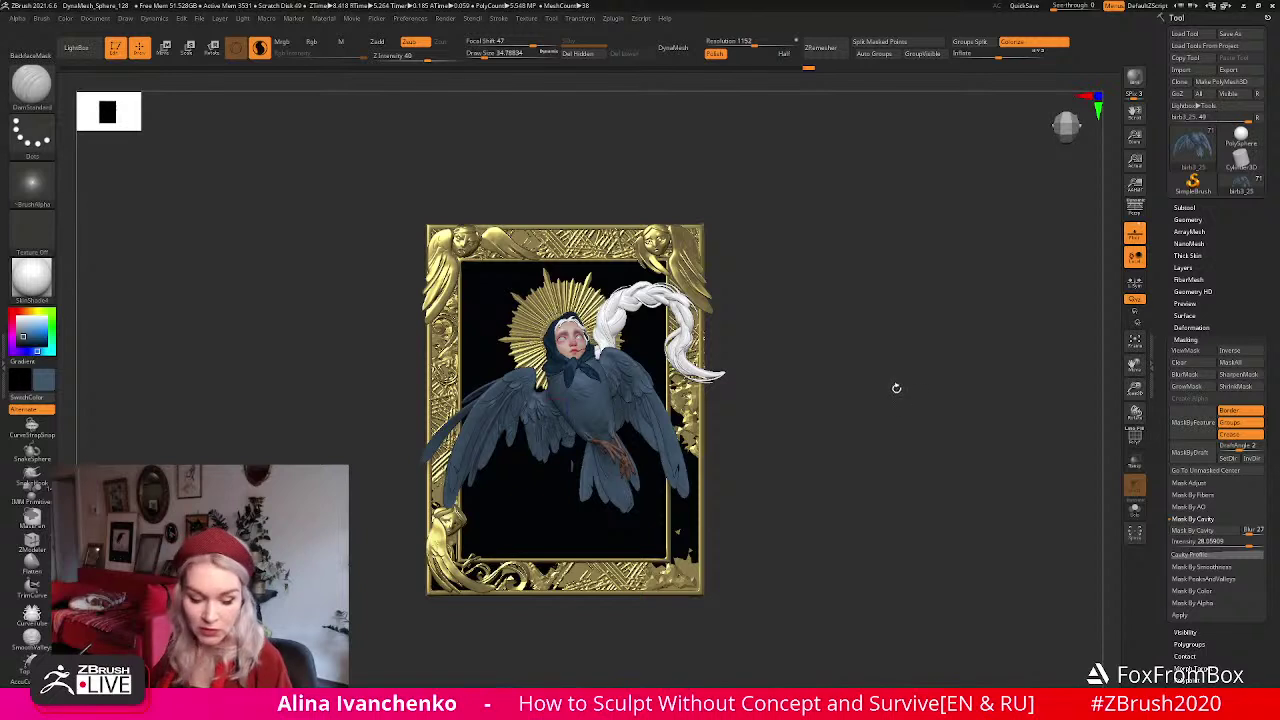
# Choose the Move brush and raise its draw size to about 639 for adjusting the bird's wing silhouette.
pyautogui.press('b')
pyautogui.press('m')
pyautogui.press('v')
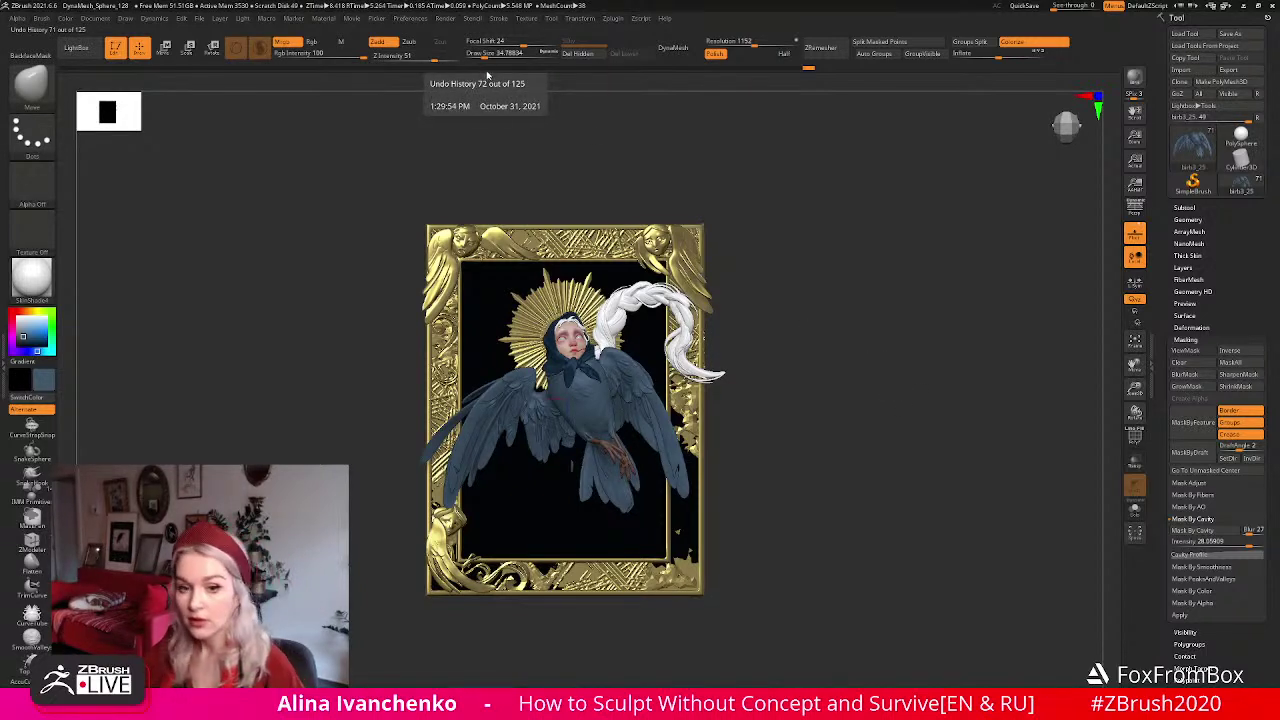
pyautogui.moveTo(488, 52); pyautogui.dragTo(520, 52)
pyautogui.keyDown('alt'); pyautogui.moveTo(774, 286); pyautogui.dragTo(800, 271); pyautogui.keyUp('alt')
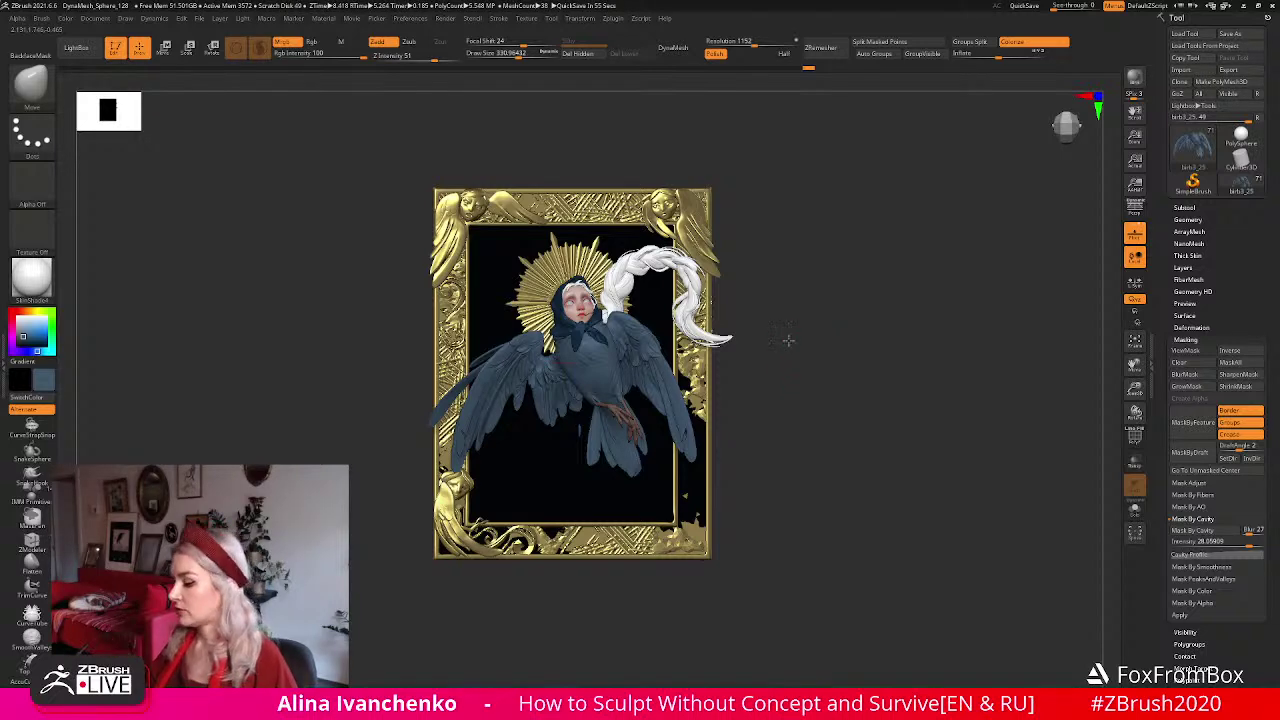
pyautogui.keyDown('alt'); pyautogui.moveTo(791, 340); pyautogui.dragTo(794, 337); pyautogui.keyUp('alt')
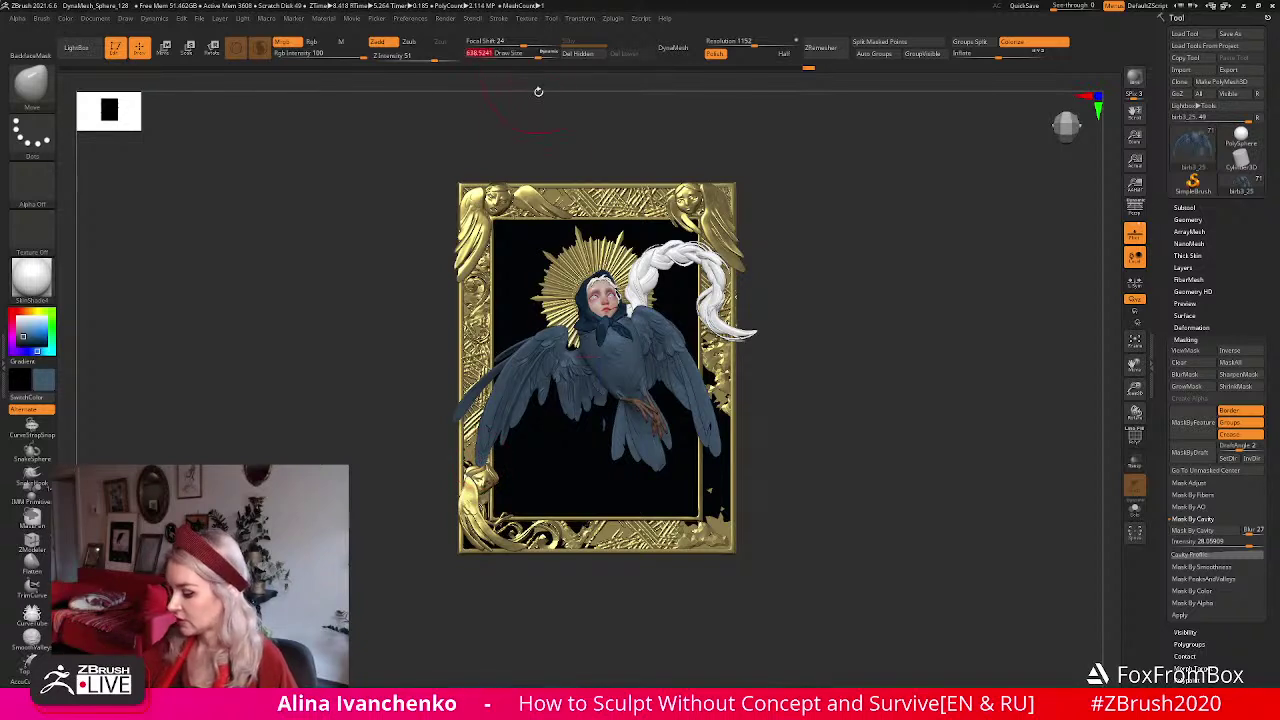
pyautogui.press('ctrl')
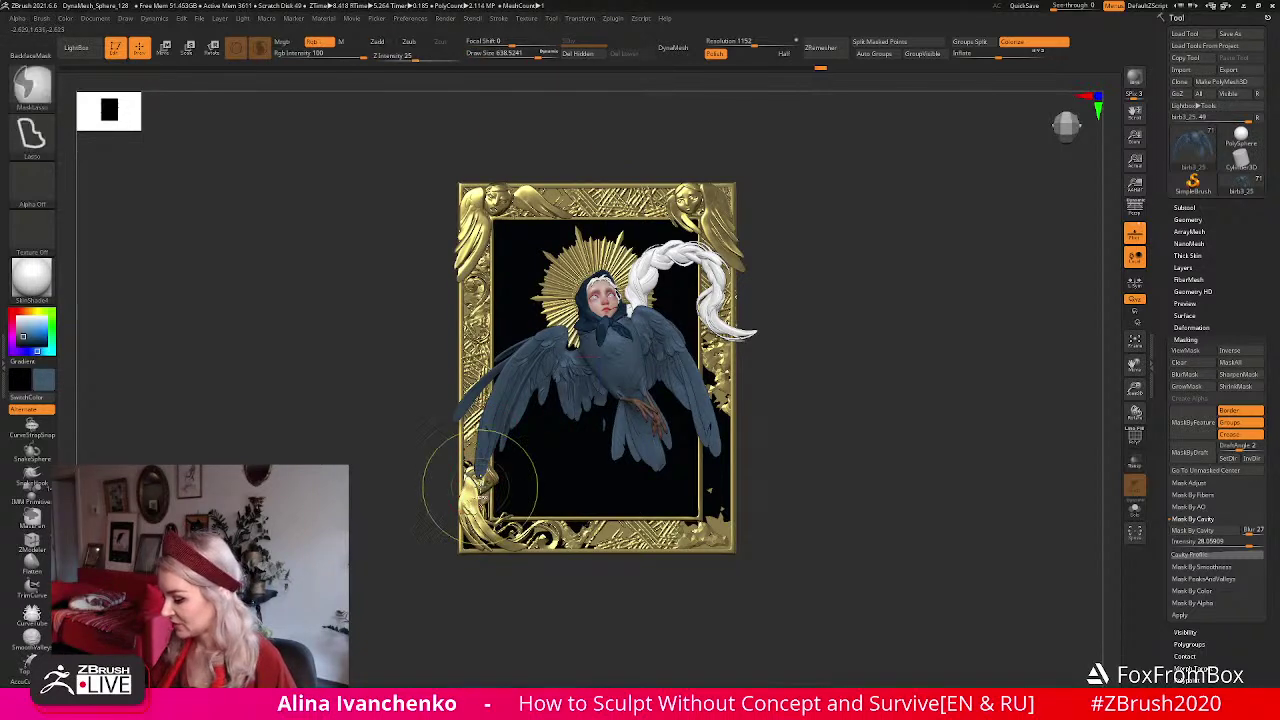
pyautogui.press('ctrl')
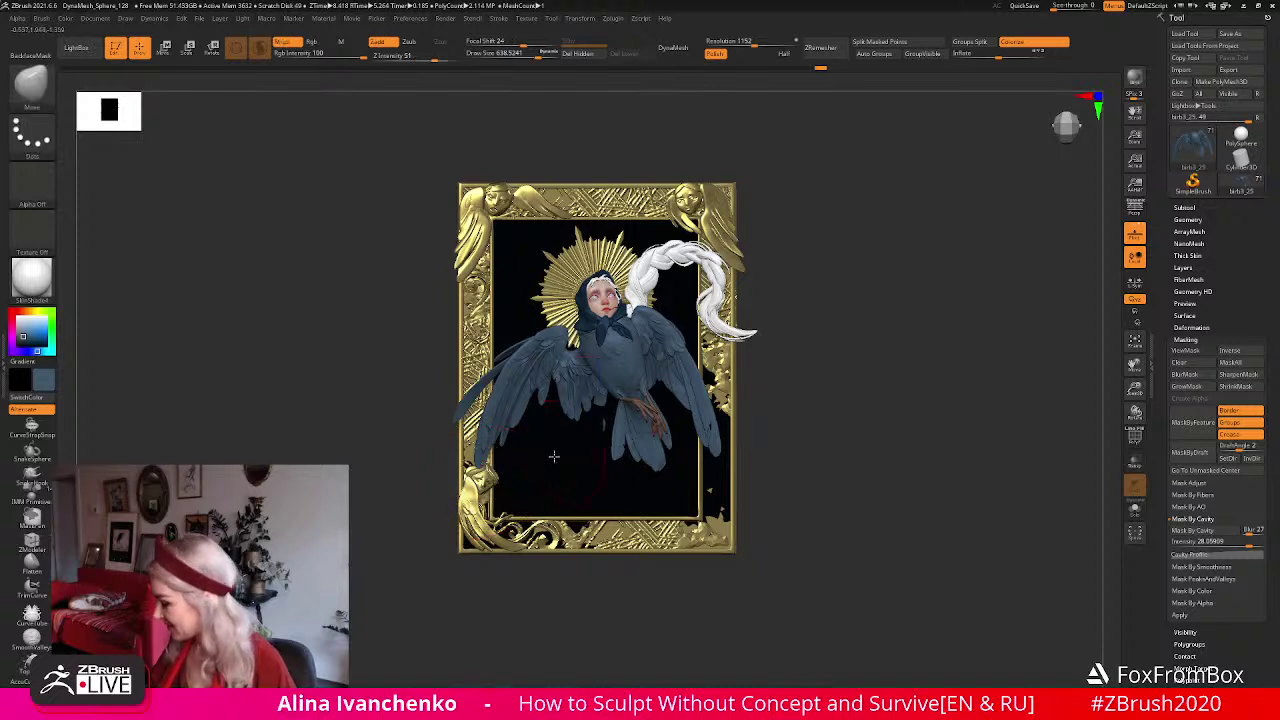
# Isolate the bird, mask the left wing's outermost long feather, restore the full scene, invert the mask and pull the feather tip downward.
pyautogui.click(1134, 508)
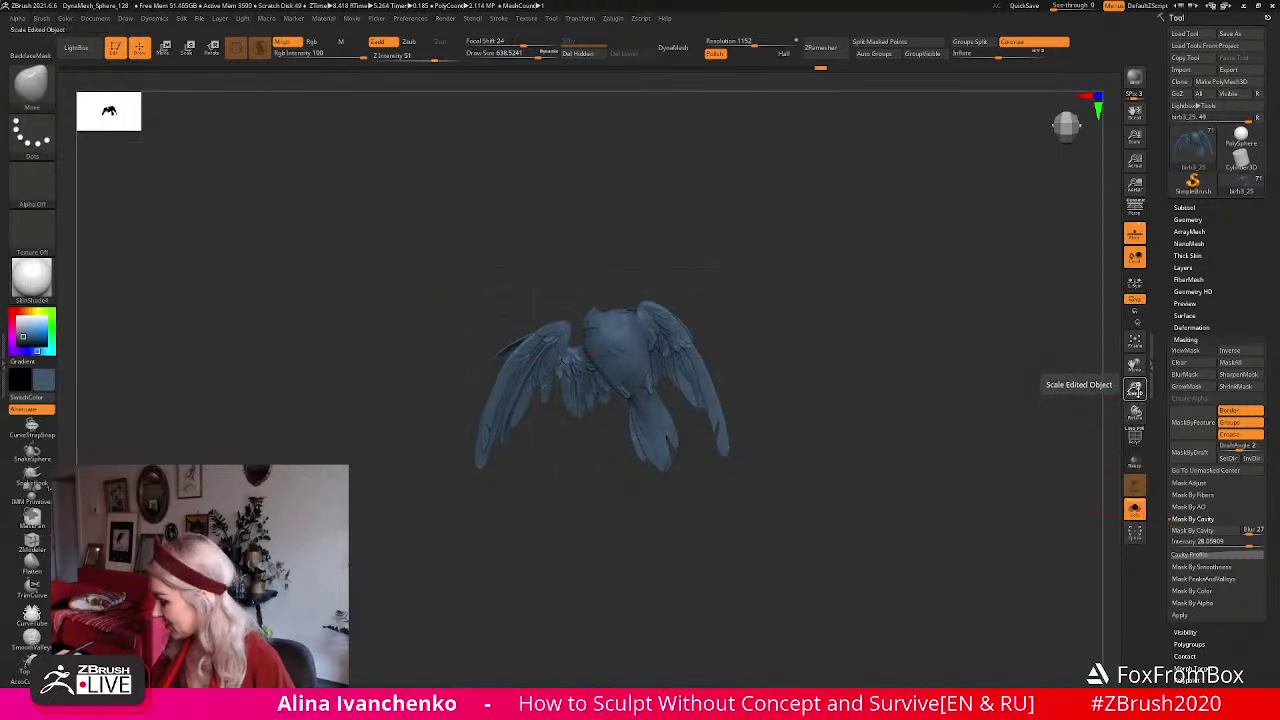
pyautogui.moveTo(1134, 390); pyautogui.dragTo(1120, 370)
pyautogui.moveTo(560, 575); pyautogui.dragTo(514, 457)
pyautogui.press('ctrl')
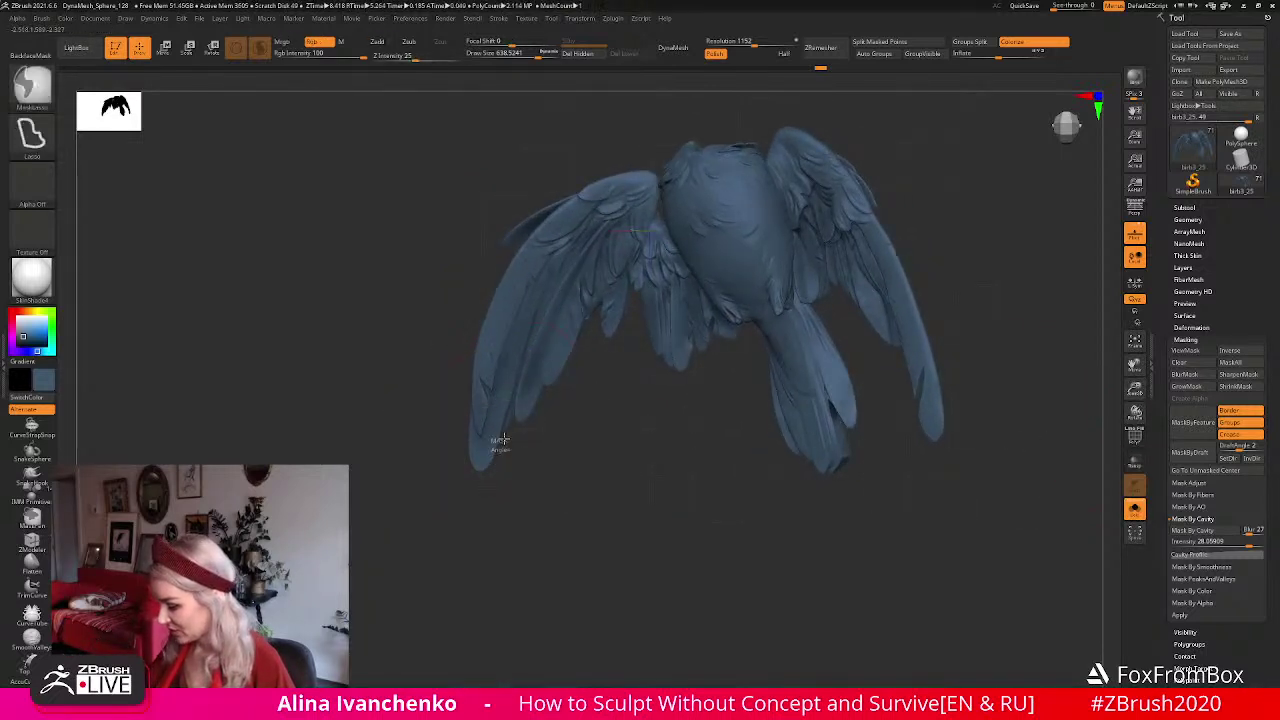
pyautogui.moveTo(504, 385)
pyautogui.keyDown('ctrl'); pyautogui.mouseDown()
pyautogui.moveTo(414, 500)
pyautogui.moveTo(491, 423)
pyautogui.moveTo(470, 300)
pyautogui.moveTo(486, 420)
pyautogui.mouseUp(); pyautogui.keyUp('ctrl')
pyautogui.click(1134, 508)
pyautogui.keyDown('shift'); pyautogui.moveTo(1050, 381); pyautogui.dragTo(1049, 380); pyautogui.keyUp('shift')
pyautogui.keyDown('ctrl'); pyautogui.click(1049, 380); pyautogui.keyUp('ctrl')
pyautogui.moveTo(479, 468); pyautogui.dragTo(476, 488)
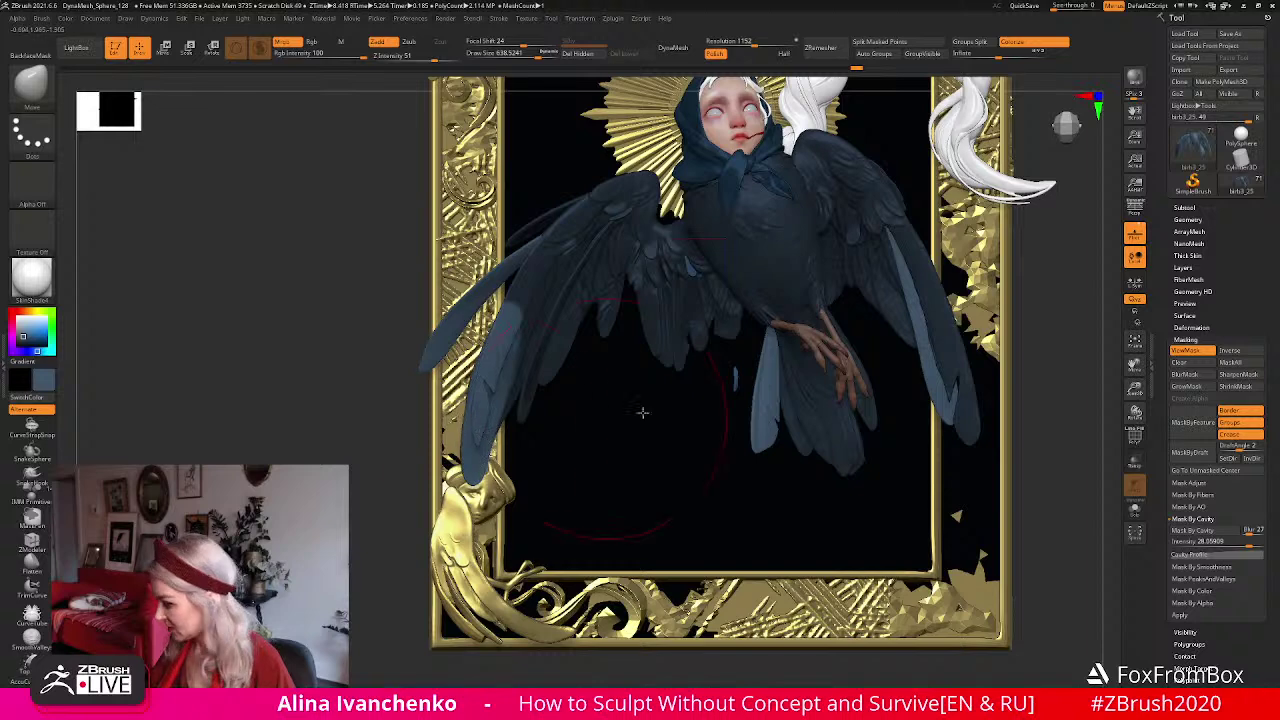
# Replace the mask with one leaving the left wing's inner long feather free, and adjust that feather with the Move brush.
pyautogui.click(1134, 390)
pyautogui.moveTo(1059, 329); pyautogui.dragTo(1020, 335)
pyautogui.keyDown('alt'); pyautogui.moveTo(865, 362); pyautogui.dragTo(789, 428); pyautogui.keyUp('alt')
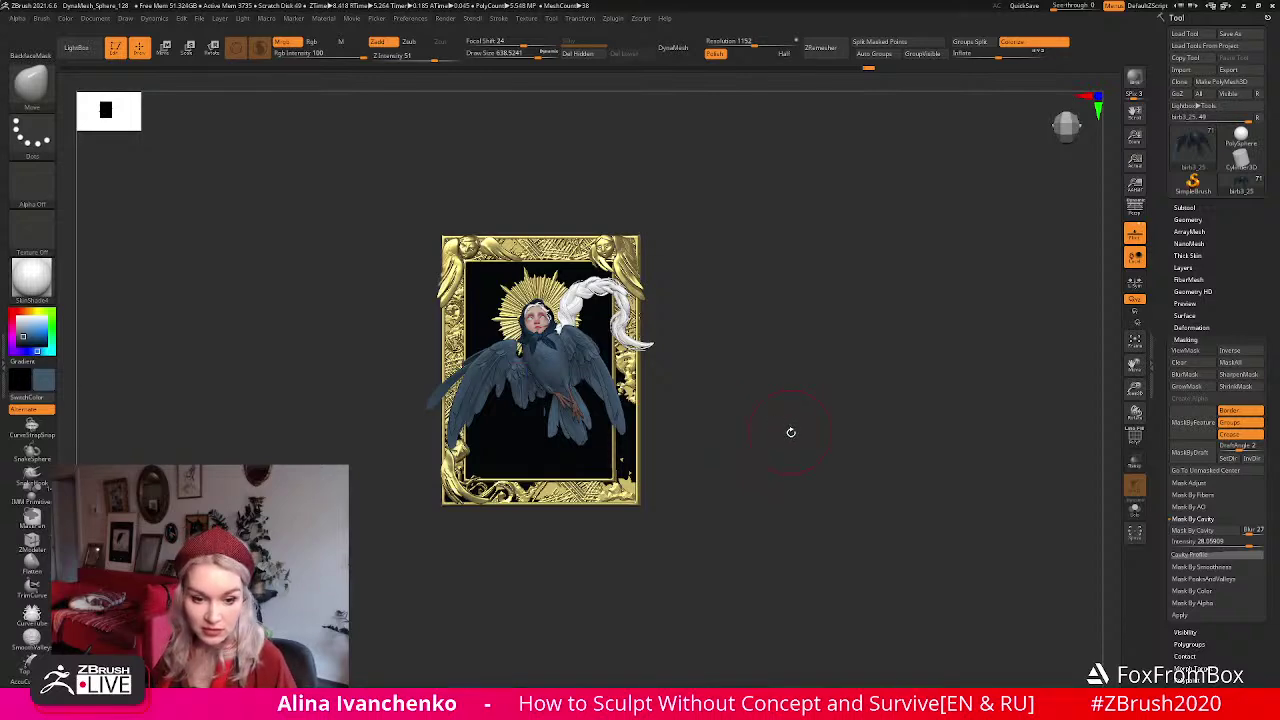
pyautogui.moveTo(791, 428); pyautogui.dragTo(817, 434)
pyautogui.moveTo(1135, 389); pyautogui.dragTo(1108, 440)
pyautogui.moveTo(878, 372)
pyautogui.mouseDown()
pyautogui.moveTo(860, 354)
pyautogui.moveTo(850, 396)
pyautogui.mouseUp()
pyautogui.moveTo(477, 403)
pyautogui.keyDown('ctrl'); pyautogui.mouseDown()
pyautogui.moveTo(540, 440)
pyautogui.moveTo(529, 347)
pyautogui.mouseUp(); pyautogui.keyUp('ctrl')
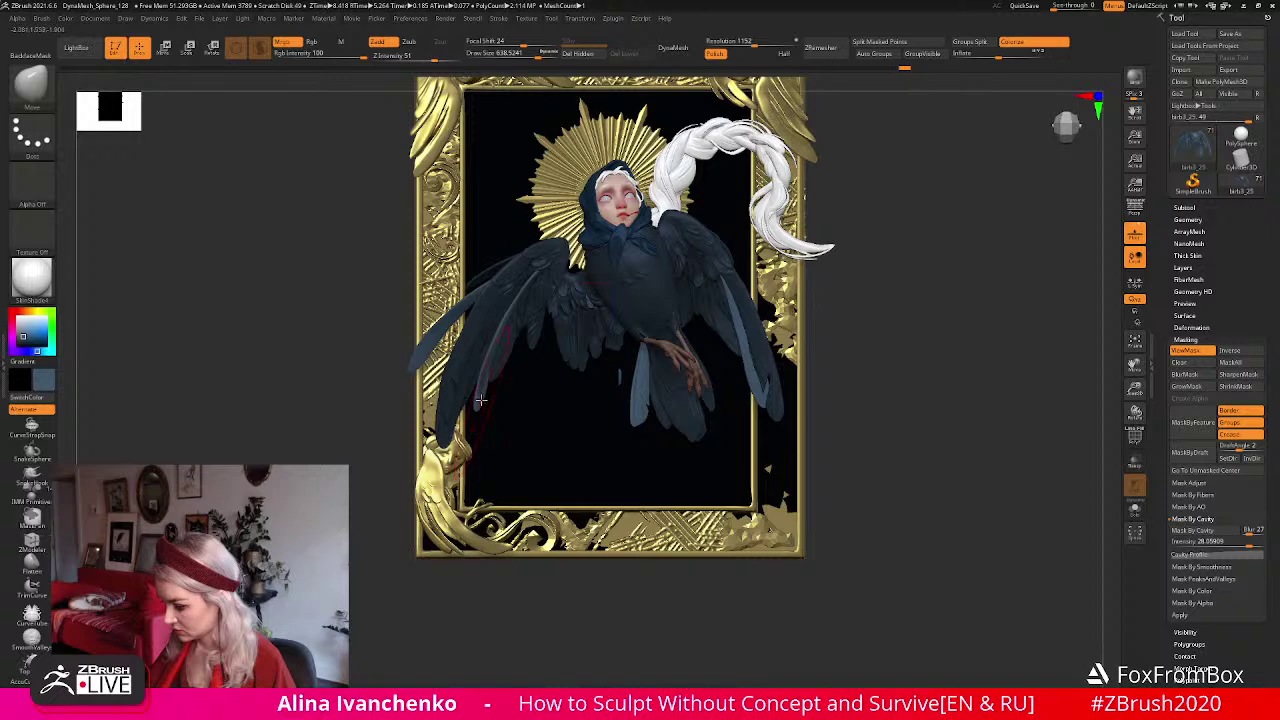
# Select the separate feather subtool behind the left wing and reshape it with the Move brush at draw size about 460.
pyautogui.moveTo(886, 303)
pyautogui.mouseDown()
pyautogui.moveTo(865, 293)
pyautogui.moveTo(888, 294)
pyautogui.moveTo(880, 302)
pyautogui.mouseUp()
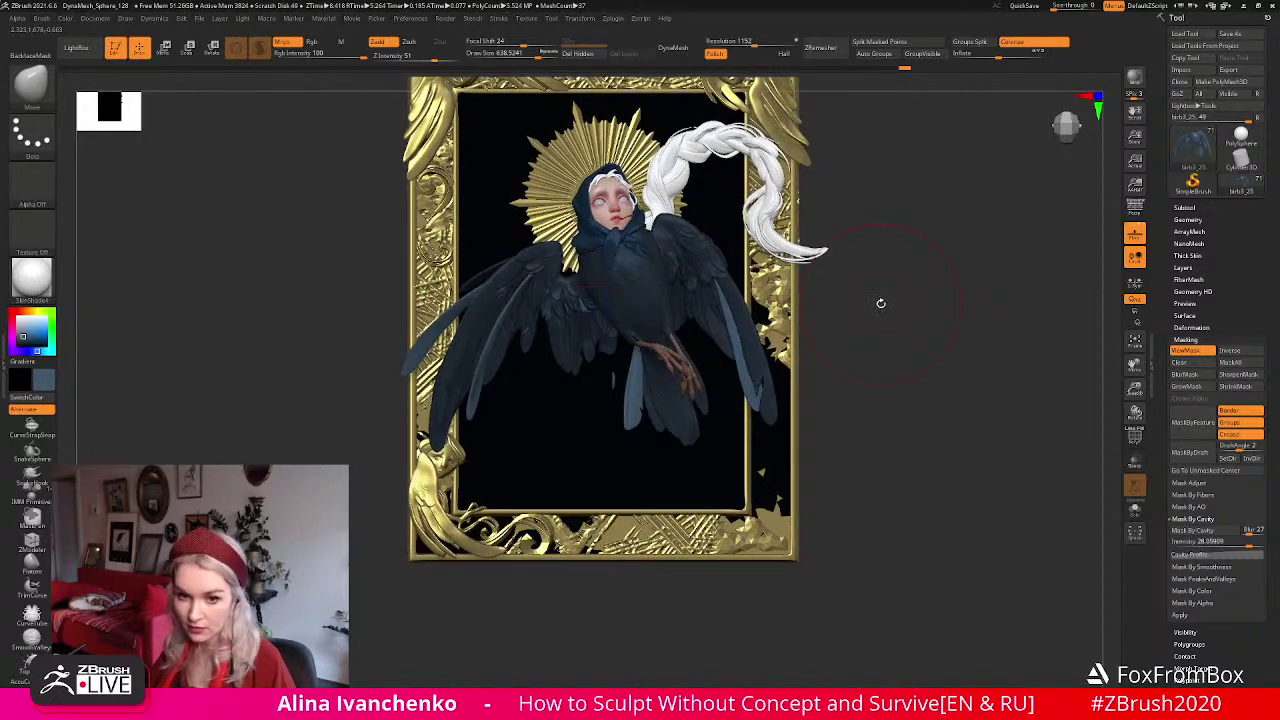
pyautogui.moveTo(880, 303); pyautogui.dragTo(517, 272)
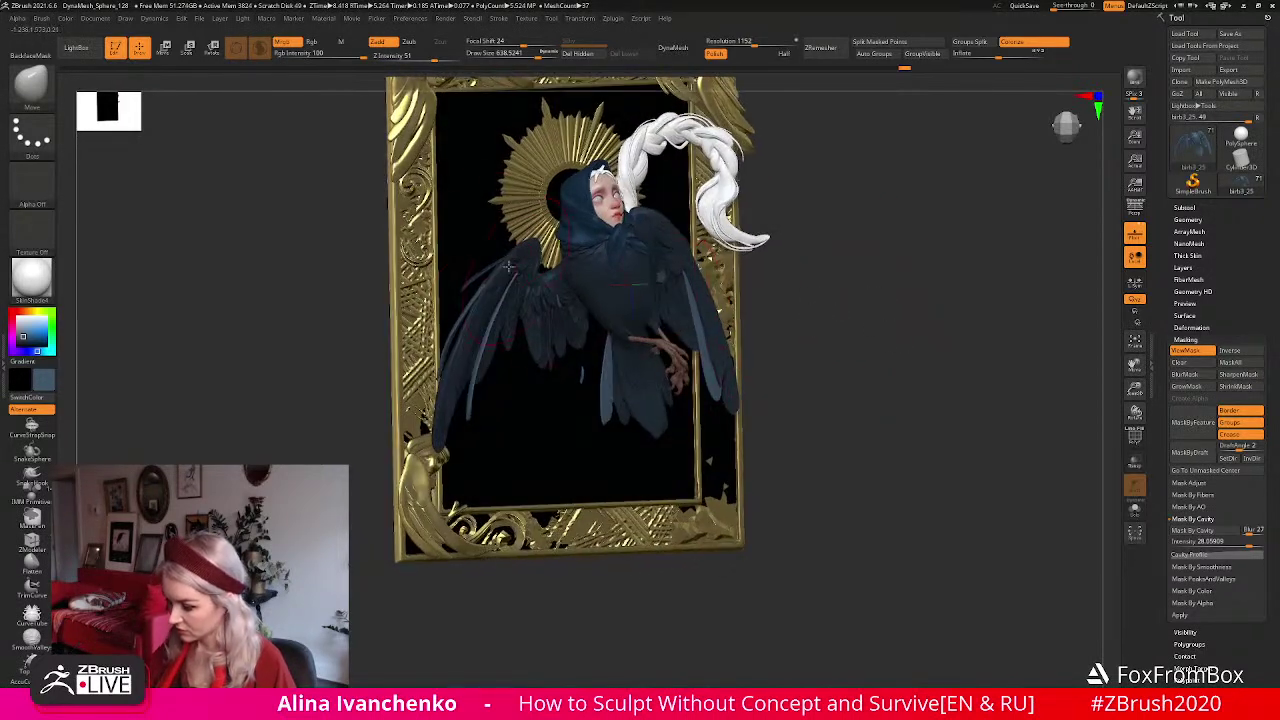
pyautogui.click(527, 54)
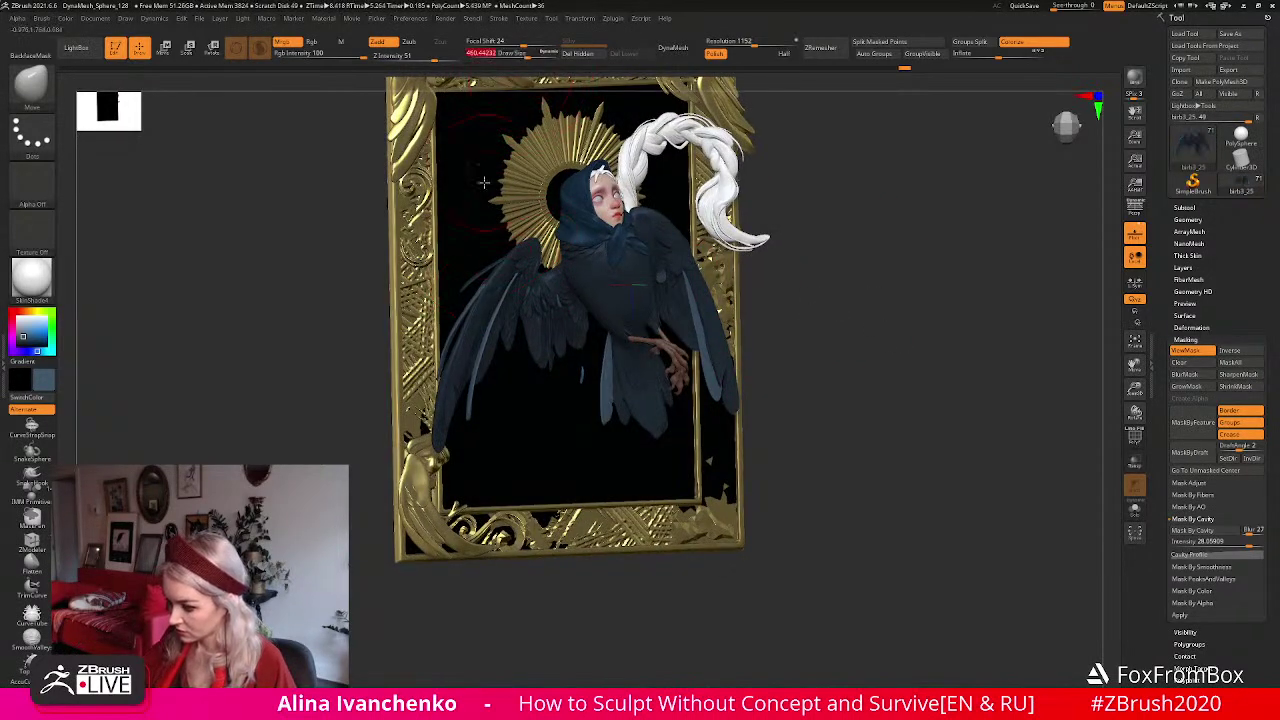
pyautogui.keyDown('alt'); pyautogui.click(490, 282); pyautogui.keyUp('alt')
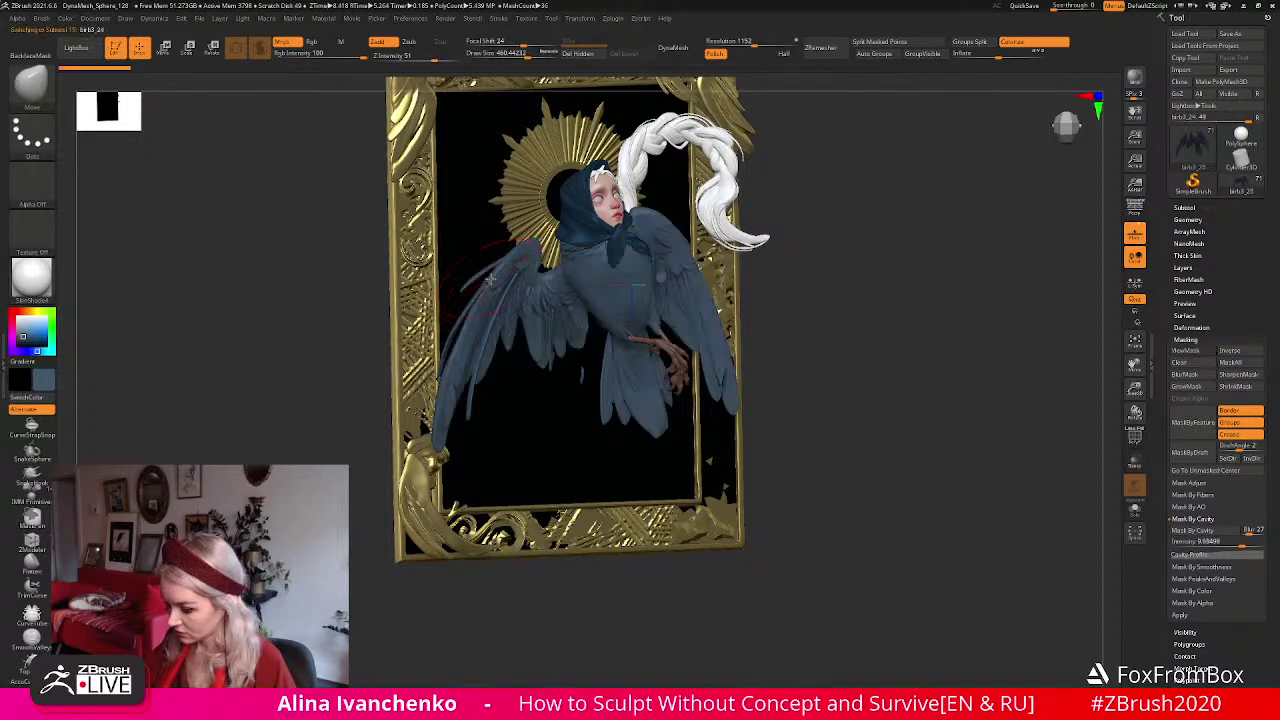
pyautogui.moveTo(354, 374); pyautogui.dragTo(686, 183)
pyautogui.moveTo(454, 263); pyautogui.dragTo(845, 279)
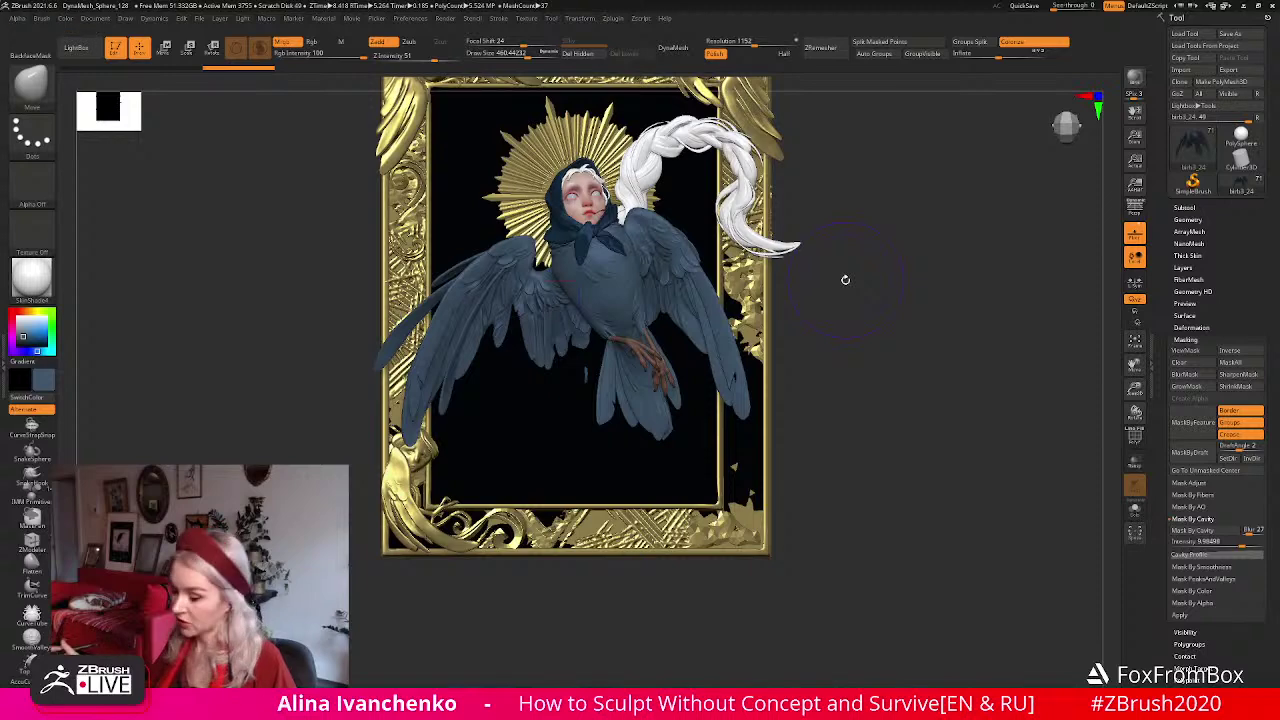
# Render best-quality previews of the framed bird and examine its shadows and wing silhouette from slightly different angles.
pyautogui.moveTo(917, 329); pyautogui.dragTo(860, 348)
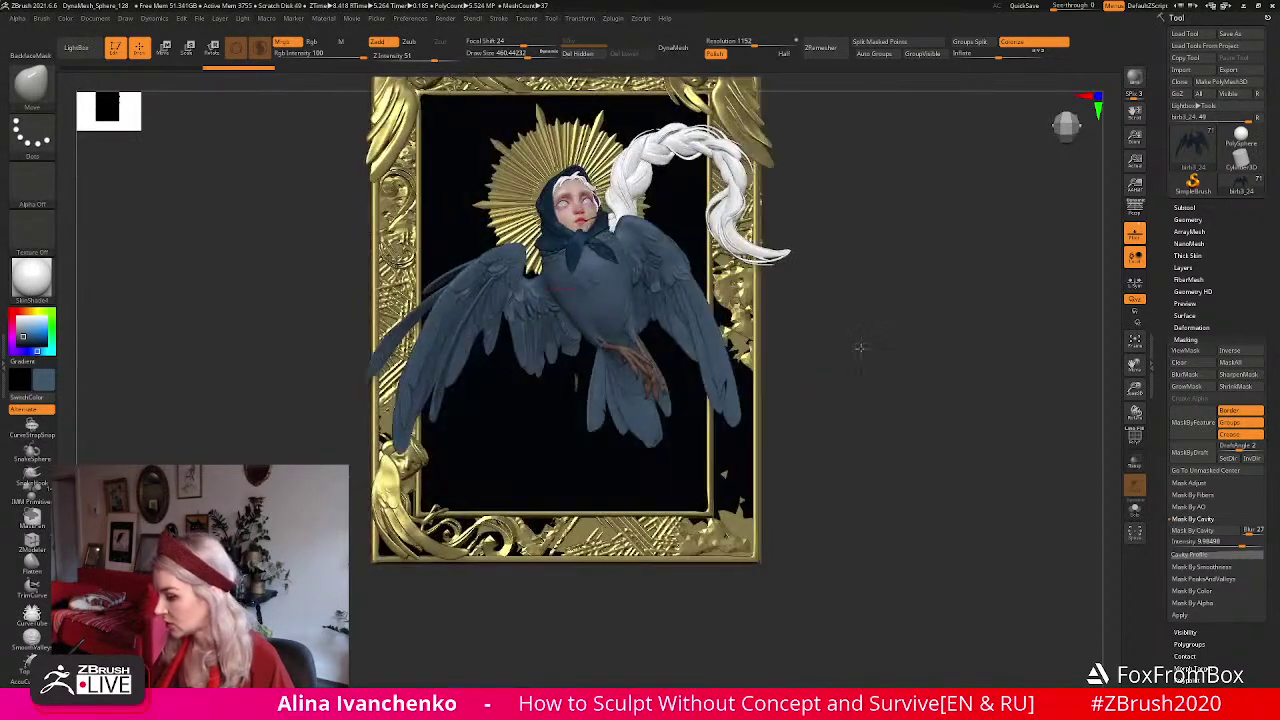
pyautogui.moveTo(1135, 388); pyautogui.dragTo(1135, 100)
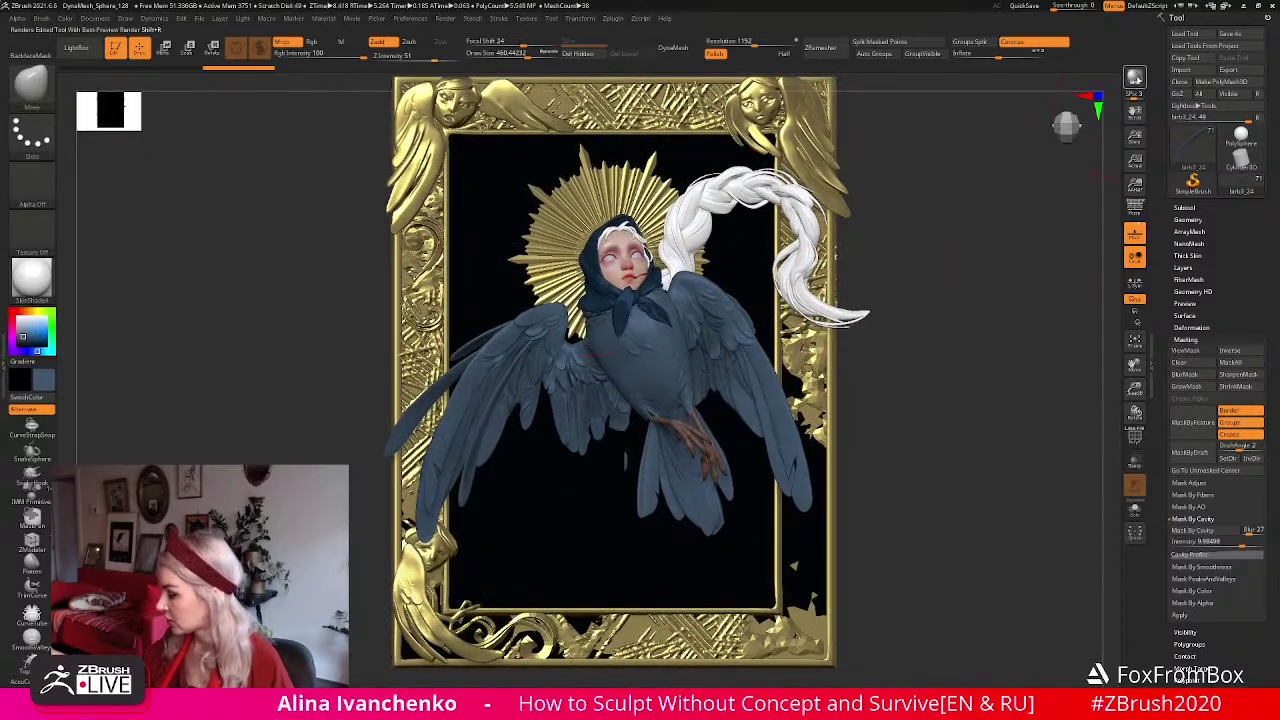
pyautogui.click(1135, 78)
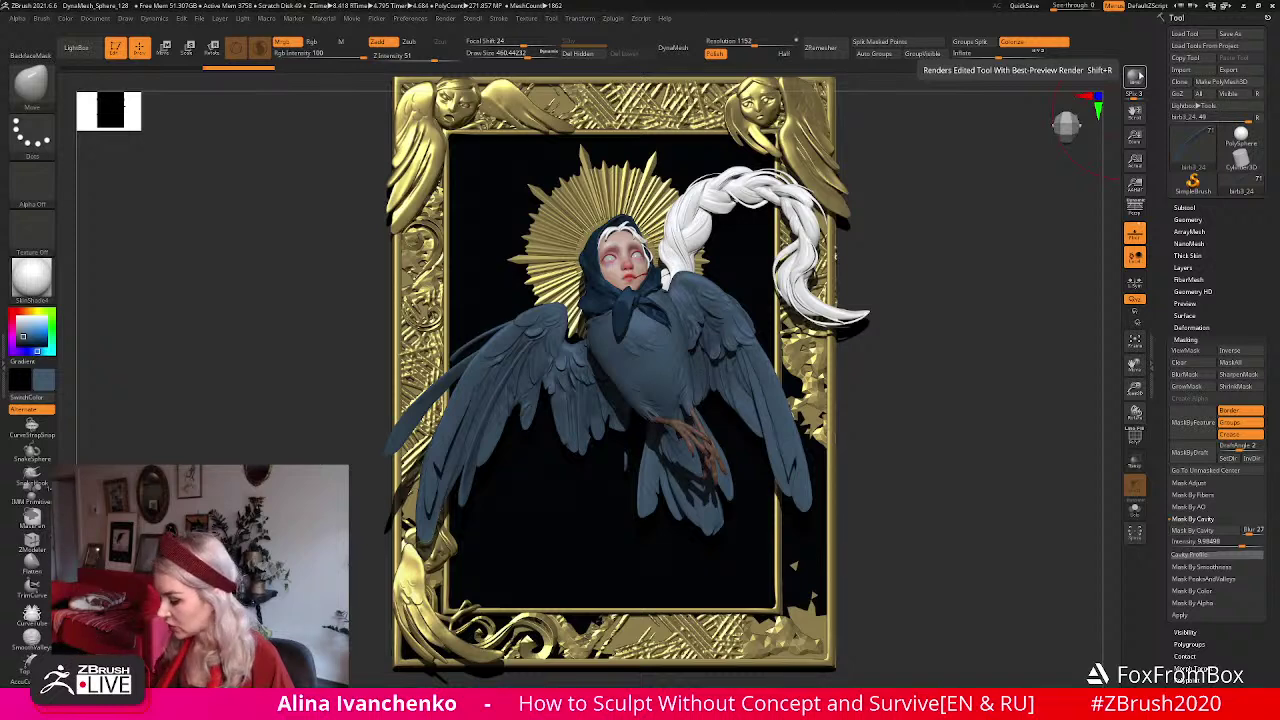
pyautogui.moveTo(912, 458); pyautogui.dragTo(906, 463)
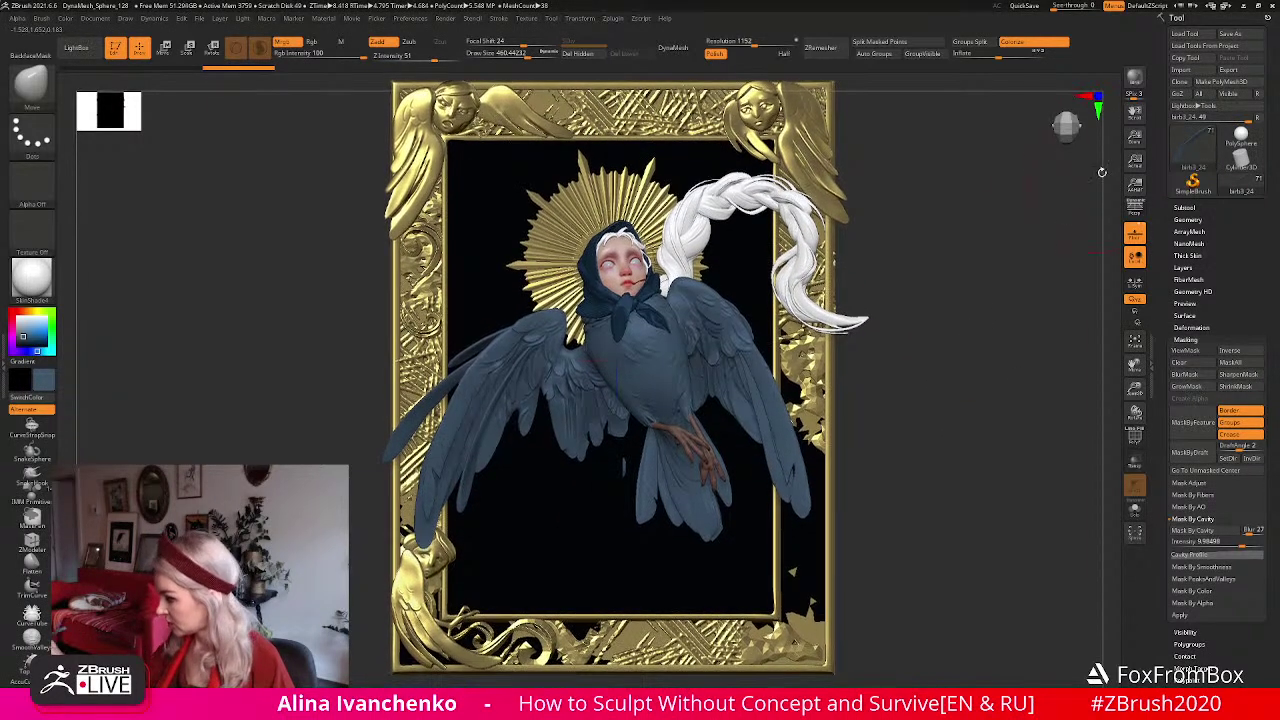
pyautogui.click(1135, 77)
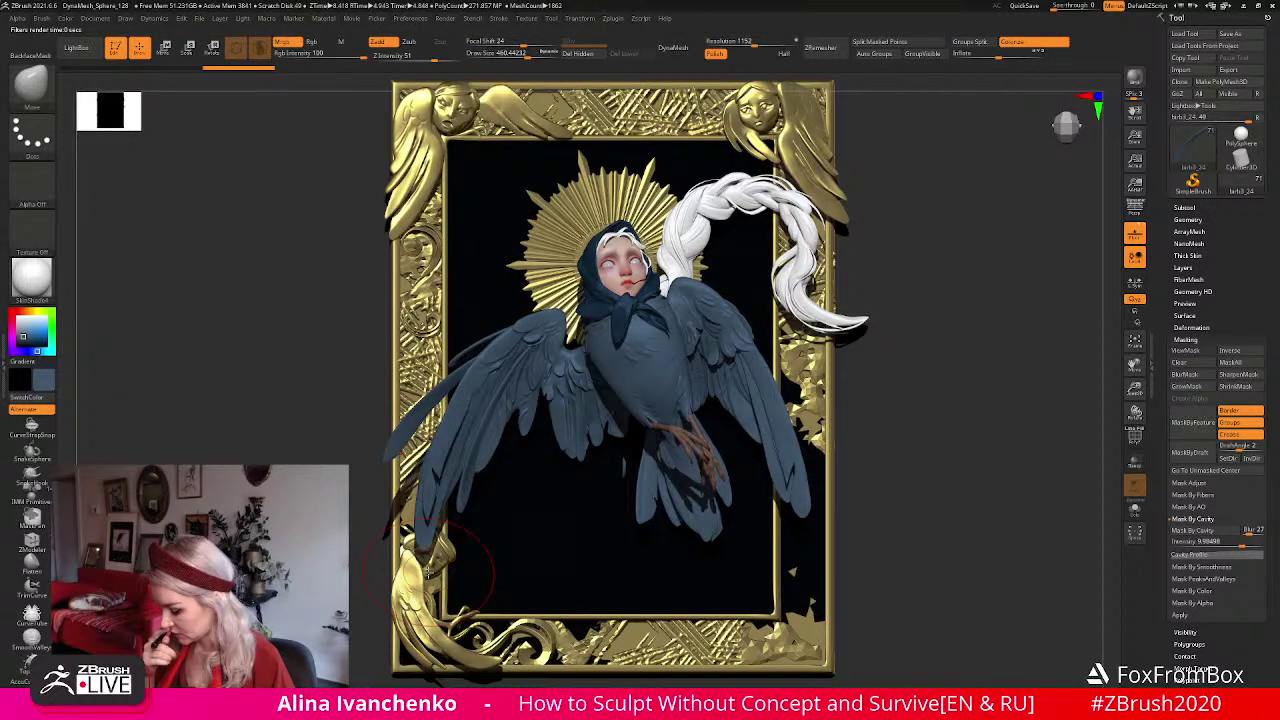
pyautogui.keyDown('shift'); pyautogui.click(897, 382); pyautogui.keyUp('shift')
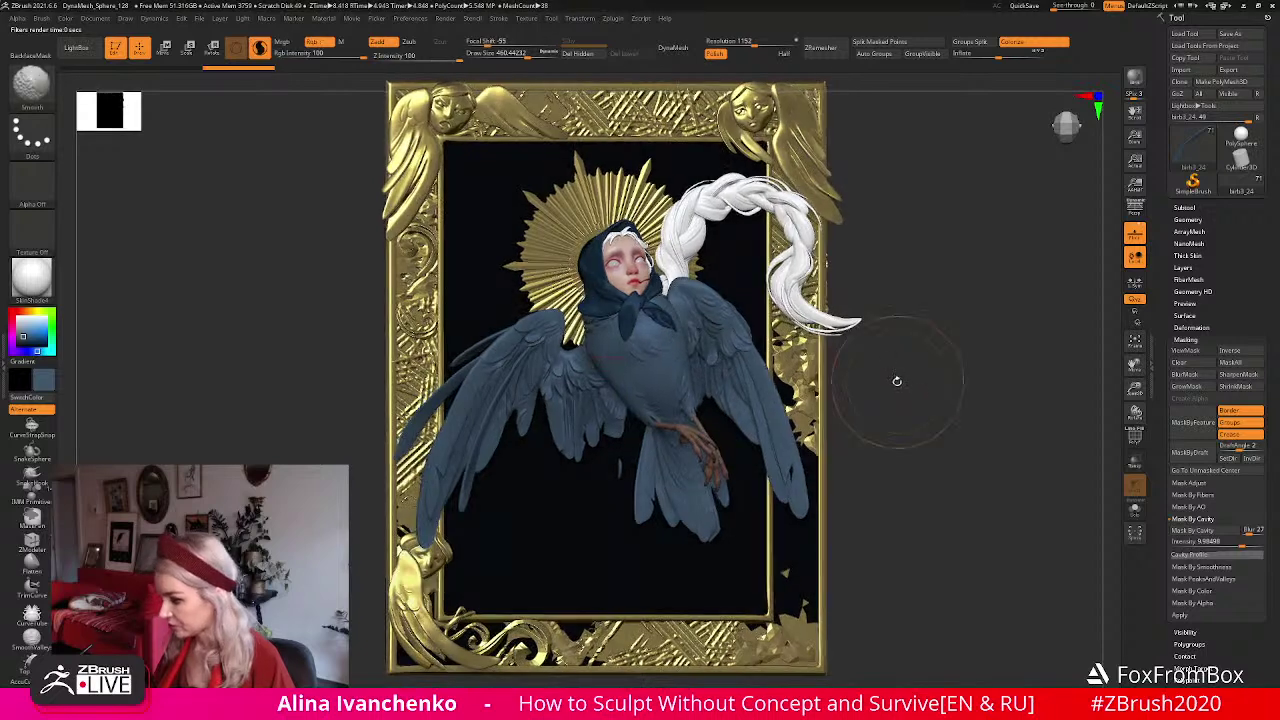
pyautogui.keyDown('alt'); pyautogui.moveTo(897, 384); pyautogui.dragTo(899, 414); pyautogui.keyUp('alt')
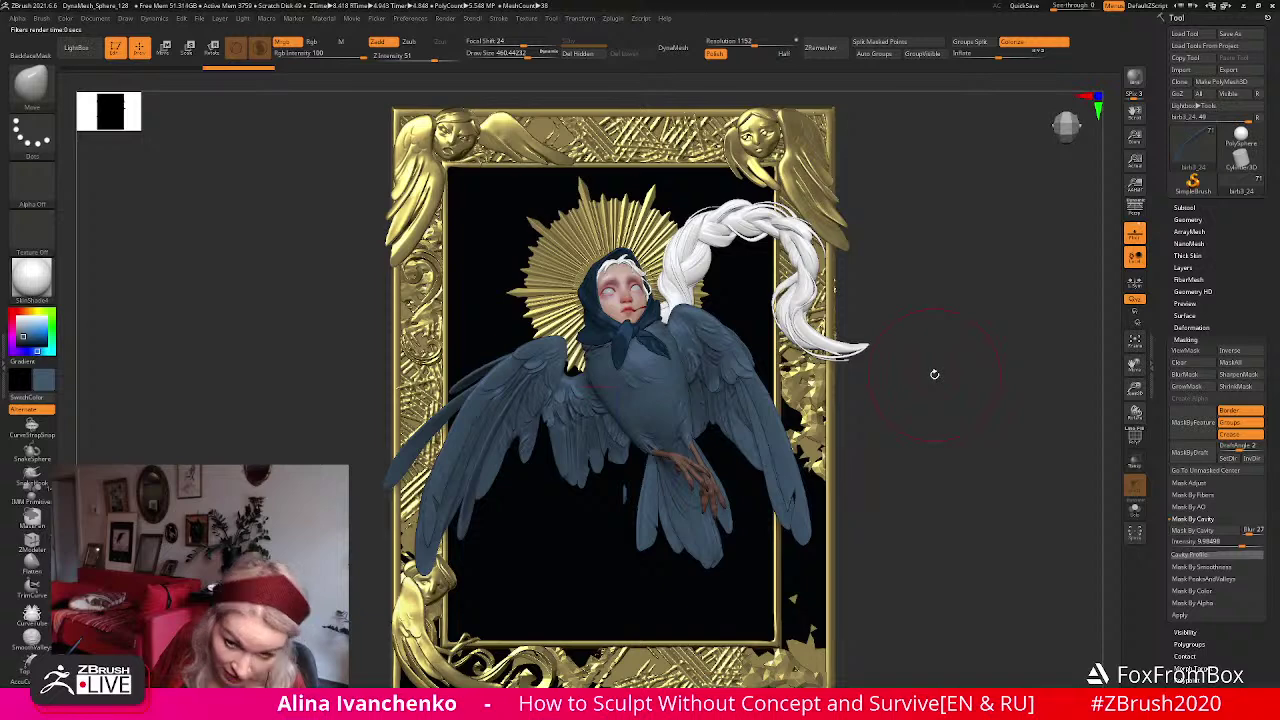
pyautogui.moveTo(920, 400); pyautogui.dragTo(755, 392)
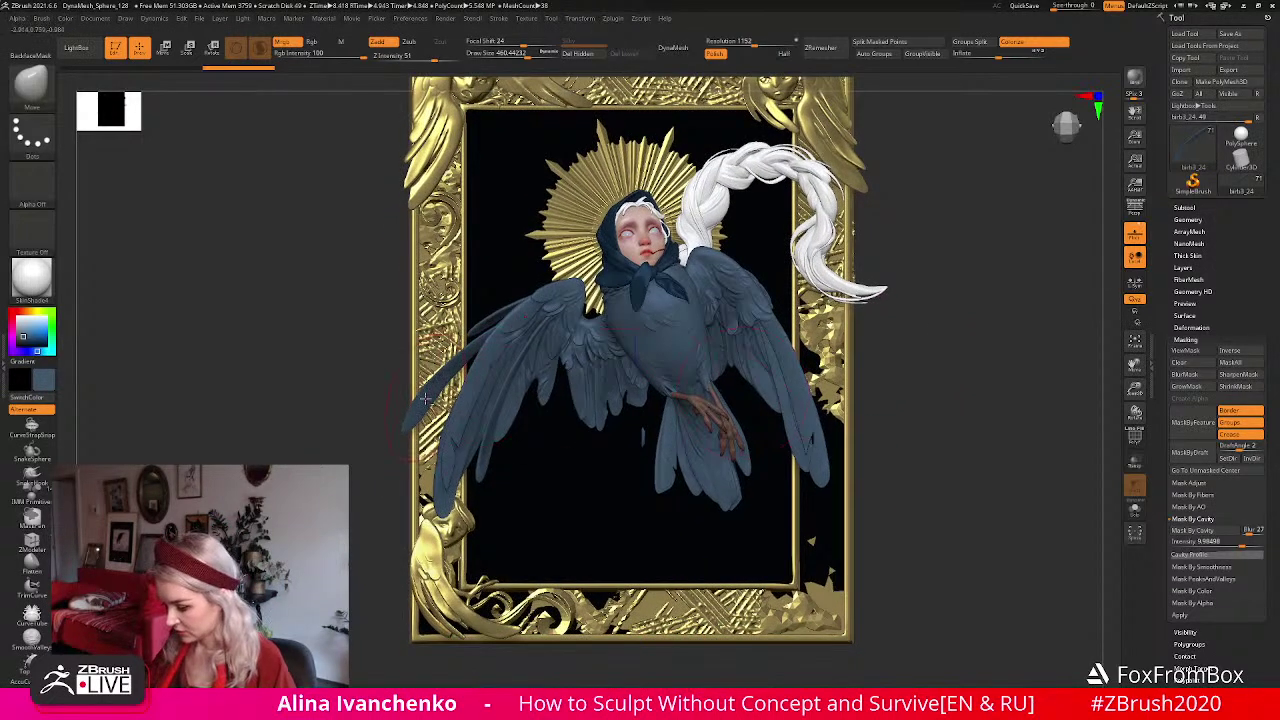
pyautogui.moveTo(900, 360)
pyautogui.mouseDown()
pyautogui.moveTo(902, 333)
pyautogui.moveTo(896, 342)
pyautogui.mouseUp()
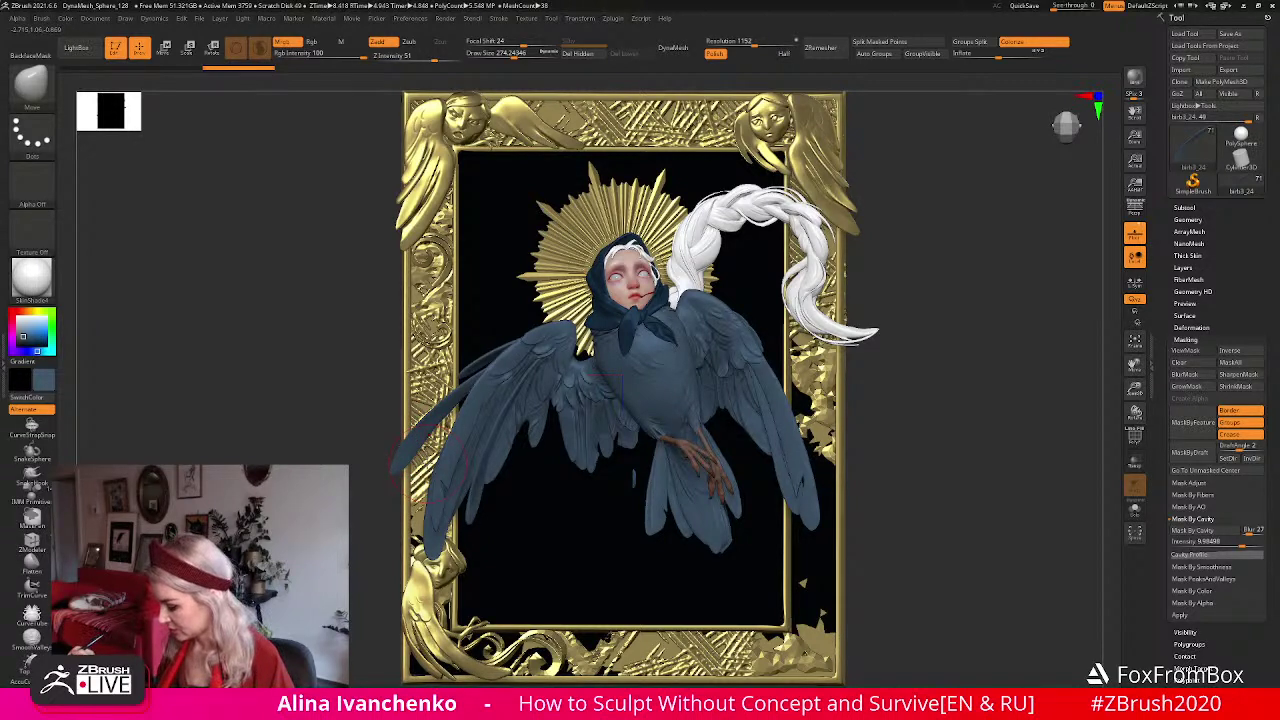
pyautogui.moveTo(963, 423); pyautogui.dragTo(926, 419)
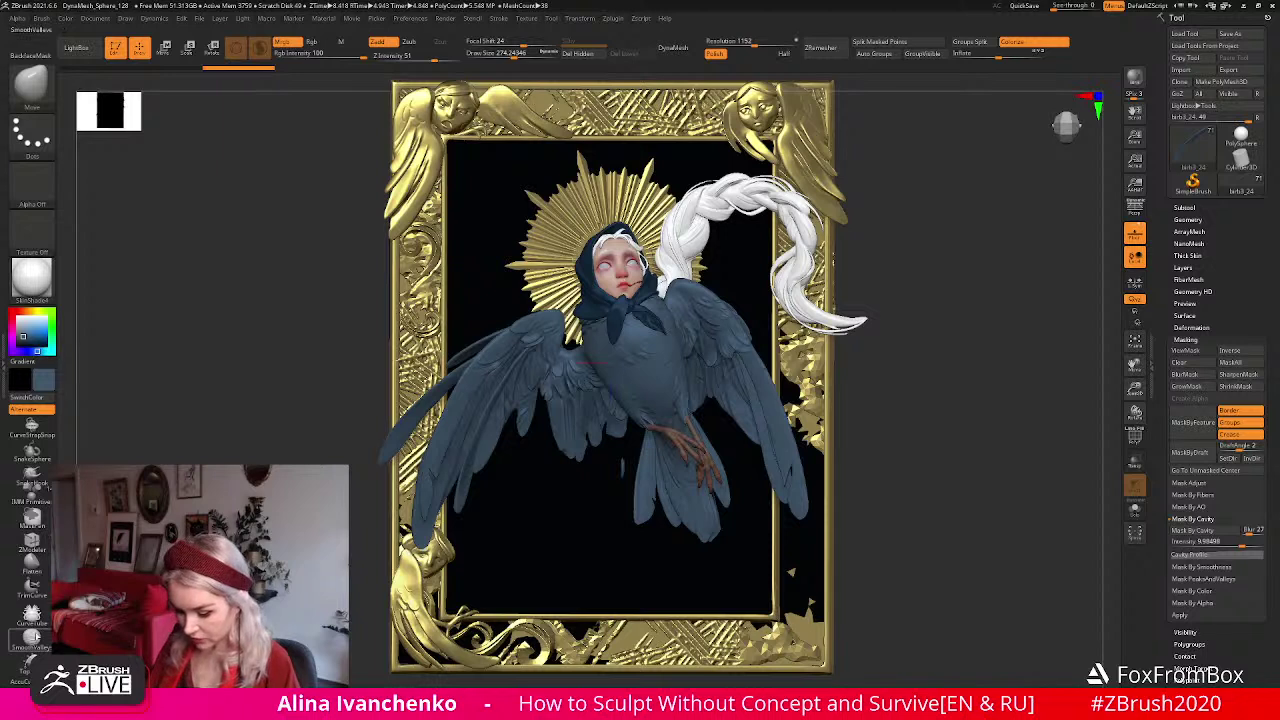
# Draw a short curved tube below the left wing with the CurveTube brush, setting the draw size to 112.
pyautogui.click(32, 610)
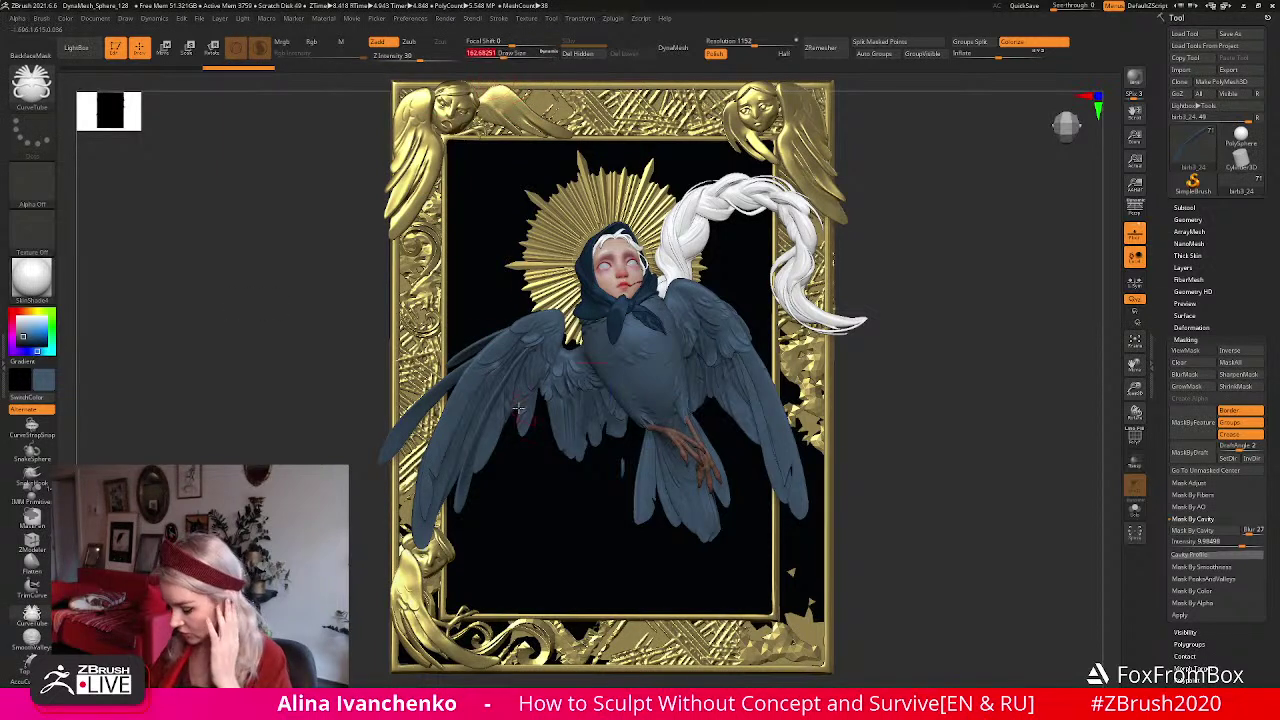
pyautogui.moveTo(510, 358)
pyautogui.mouseDown()
pyautogui.moveTo(490, 488)
pyautogui.moveTo(500, 420)
pyautogui.moveTo(522, 500)
pyautogui.moveTo(532, 455)
pyautogui.moveTo(543, 541)
pyautogui.moveTo(525, 466)
pyautogui.moveTo(560, 528)
pyautogui.moveTo(527, 465)
pyautogui.mouseUp()
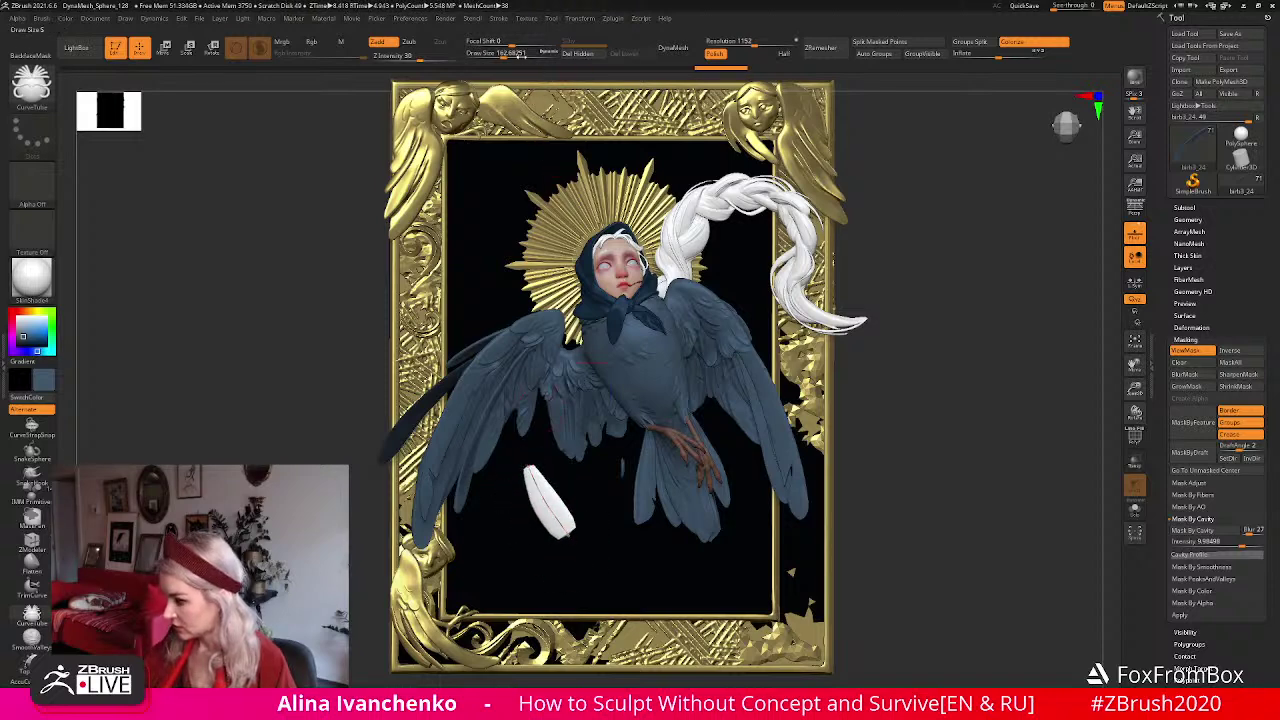
pyautogui.moveTo(939, 400); pyautogui.dragTo(800, 332)
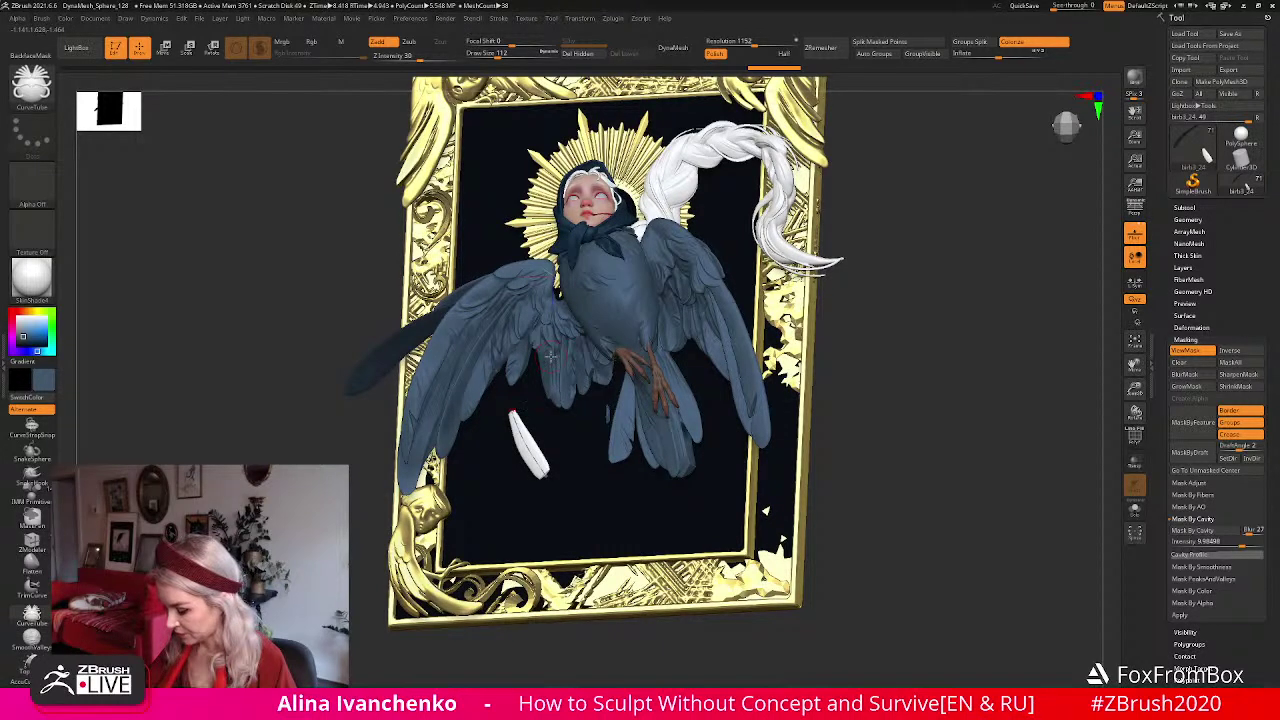
# Fill the new curved tube below the left wing with the dark blue feather colour.
pyautogui.moveTo(918, 358); pyautogui.dragTo(875, 345)
pyautogui.click(917, 43)
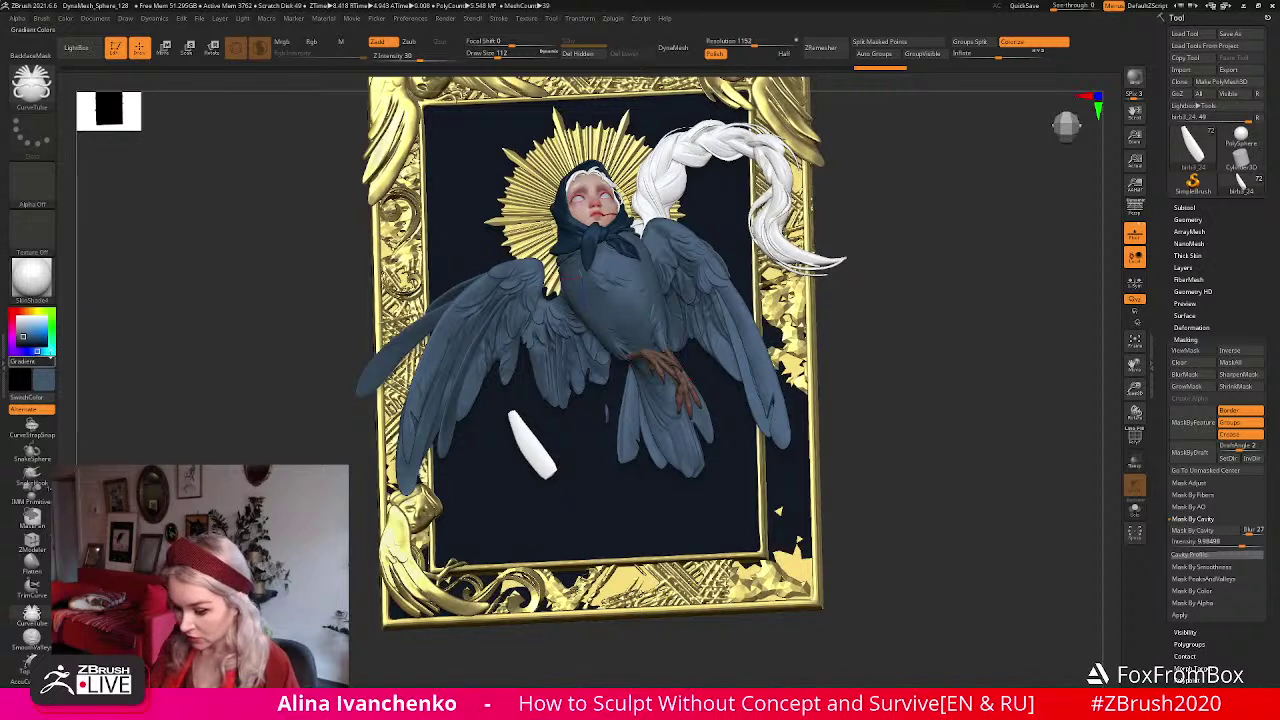
pyautogui.click(65, 18)
pyautogui.click(105, 231)
# Pick the Move brush and rotate the new feather below the left wing slightly with the gizmo.
pyautogui.moveTo(904, 406)
pyautogui.mouseDown()
pyautogui.moveTo(716, 404)
pyautogui.moveTo(820, 385)
pyautogui.moveTo(745, 405)
pyautogui.moveTo(777, 407)
pyautogui.mouseUp()
pyautogui.press('b')
pyautogui.press('m')
pyautogui.press('v')
pyautogui.press('r')
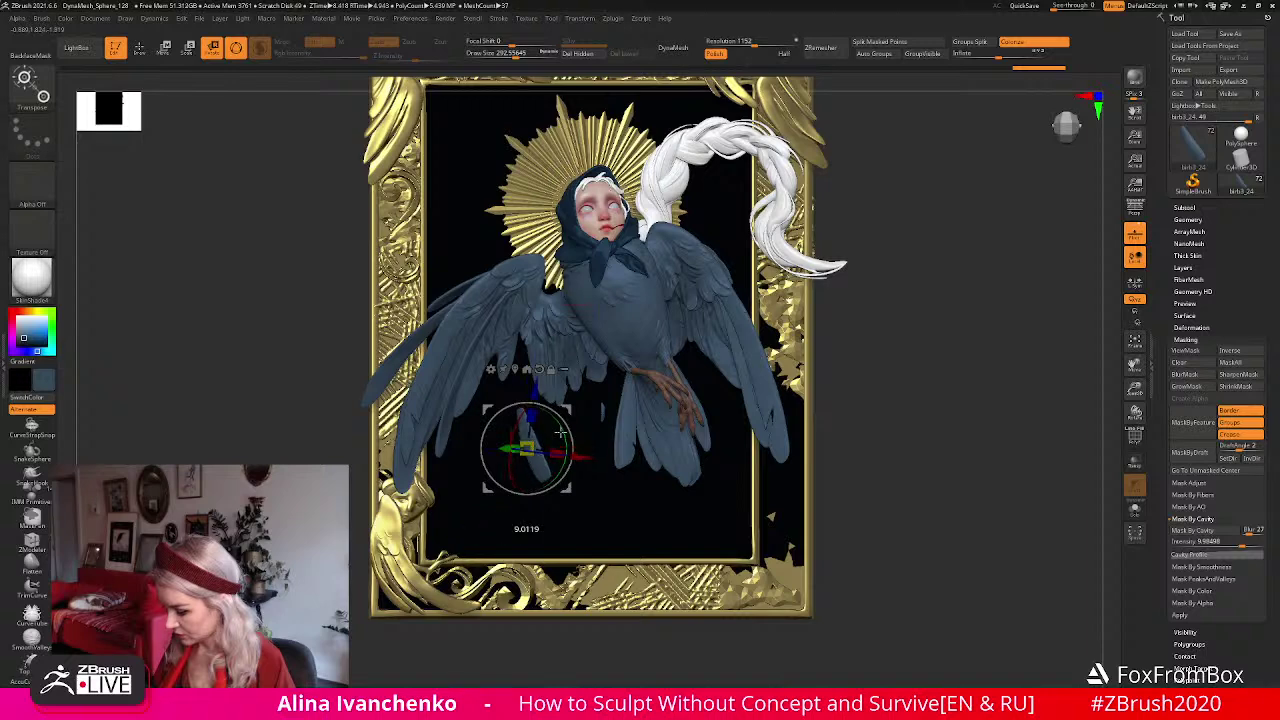
pyautogui.moveTo(872, 350)
pyautogui.mouseDown()
pyautogui.moveTo(900, 337)
pyautogui.moveTo(567, 412)
pyautogui.mouseUp()
pyautogui.moveTo(871, 368); pyautogui.dragTo(854, 386)
pyautogui.press('q')
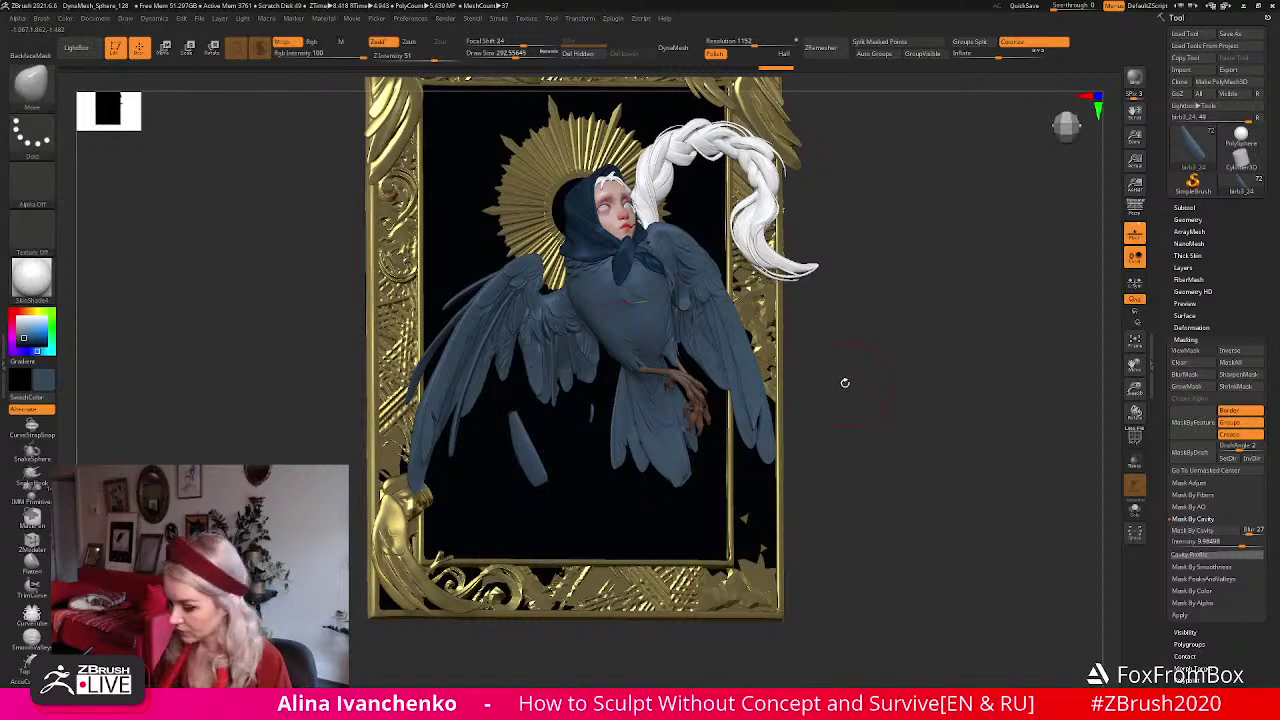
# Shape the loose feather into a slim, tapered curve using the Move and Smooth brushes, at Move draw sizes between about 124 and 293.
pyautogui.hotkey('ctrl', 'h')
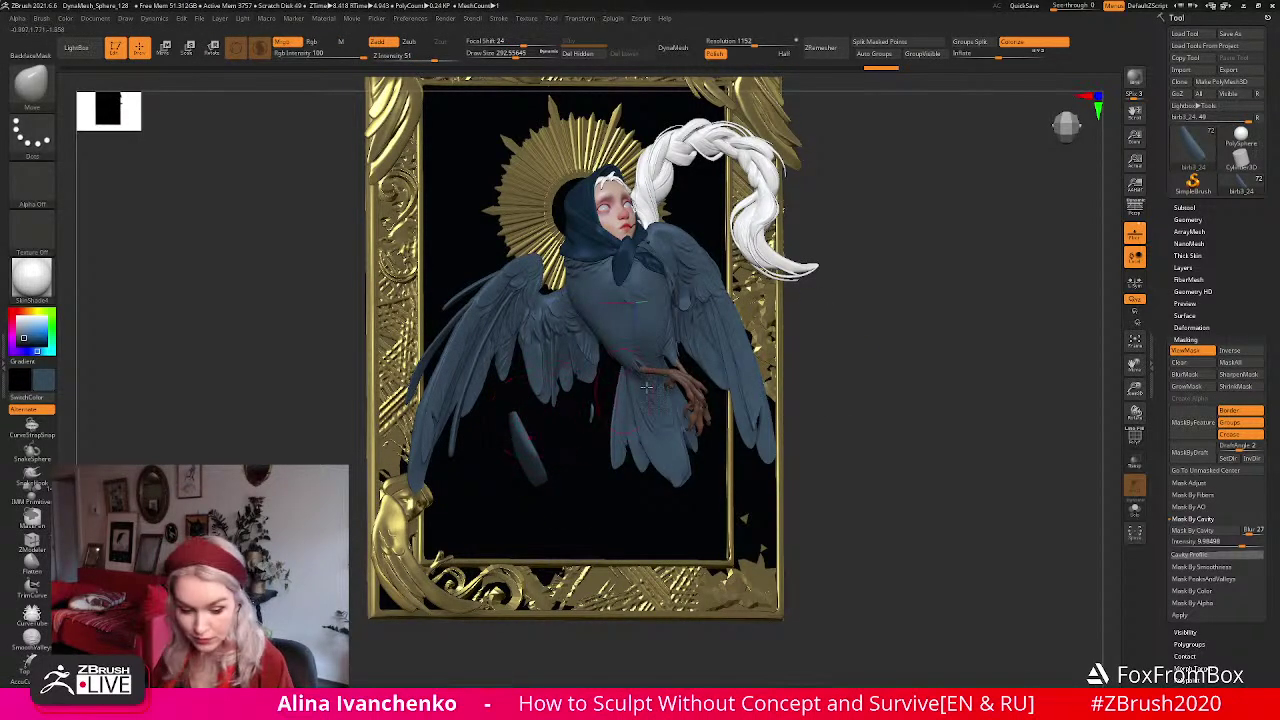
pyautogui.moveTo(857, 357); pyautogui.dragTo(681, 389)
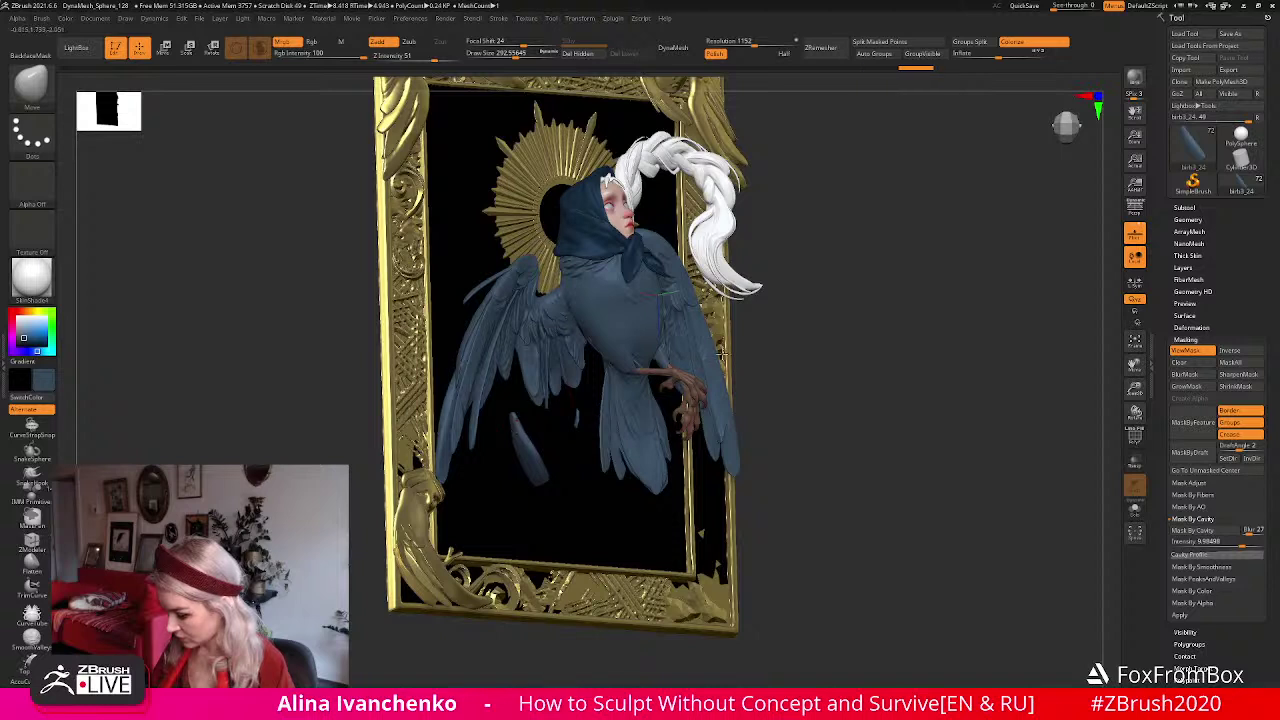
pyautogui.moveTo(511, 416)
pyautogui.keyDown('ctrl'); pyautogui.mouseDown()
pyautogui.moveTo(544, 430)
pyautogui.moveTo(513, 416)
pyautogui.mouseUp(); pyautogui.keyUp('ctrl')
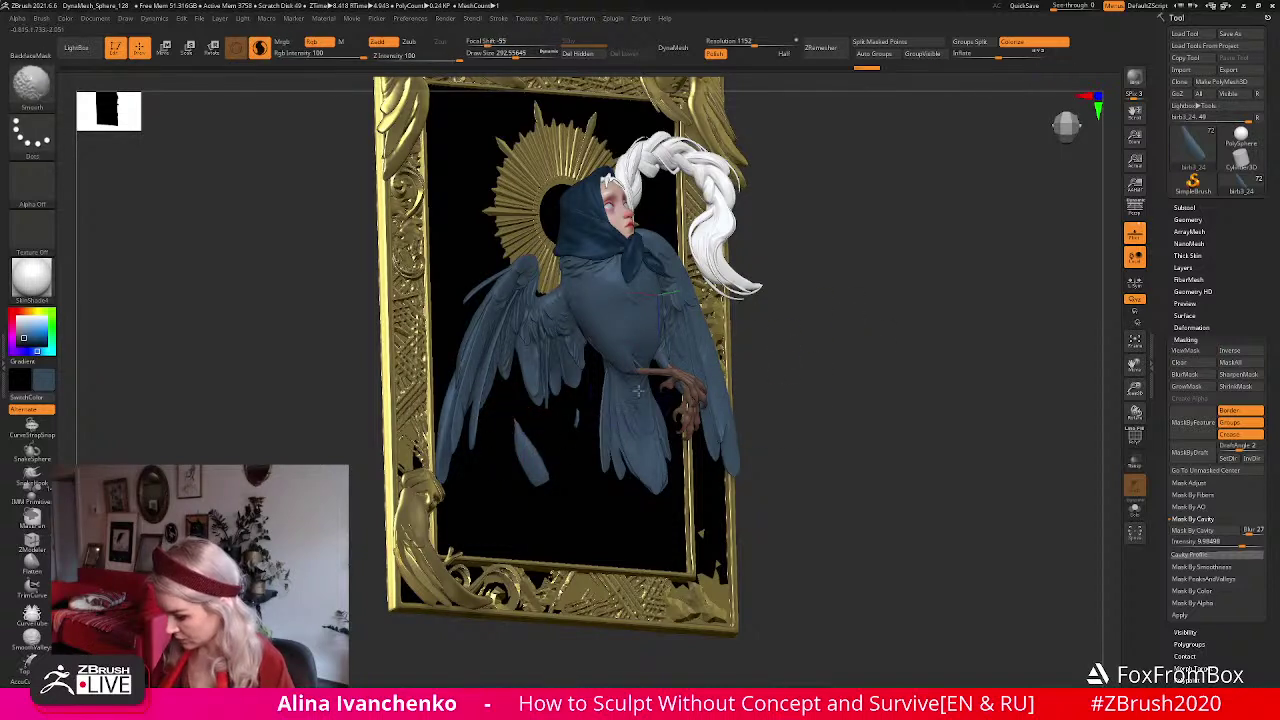
pyautogui.moveTo(806, 366); pyautogui.dragTo(780, 360)
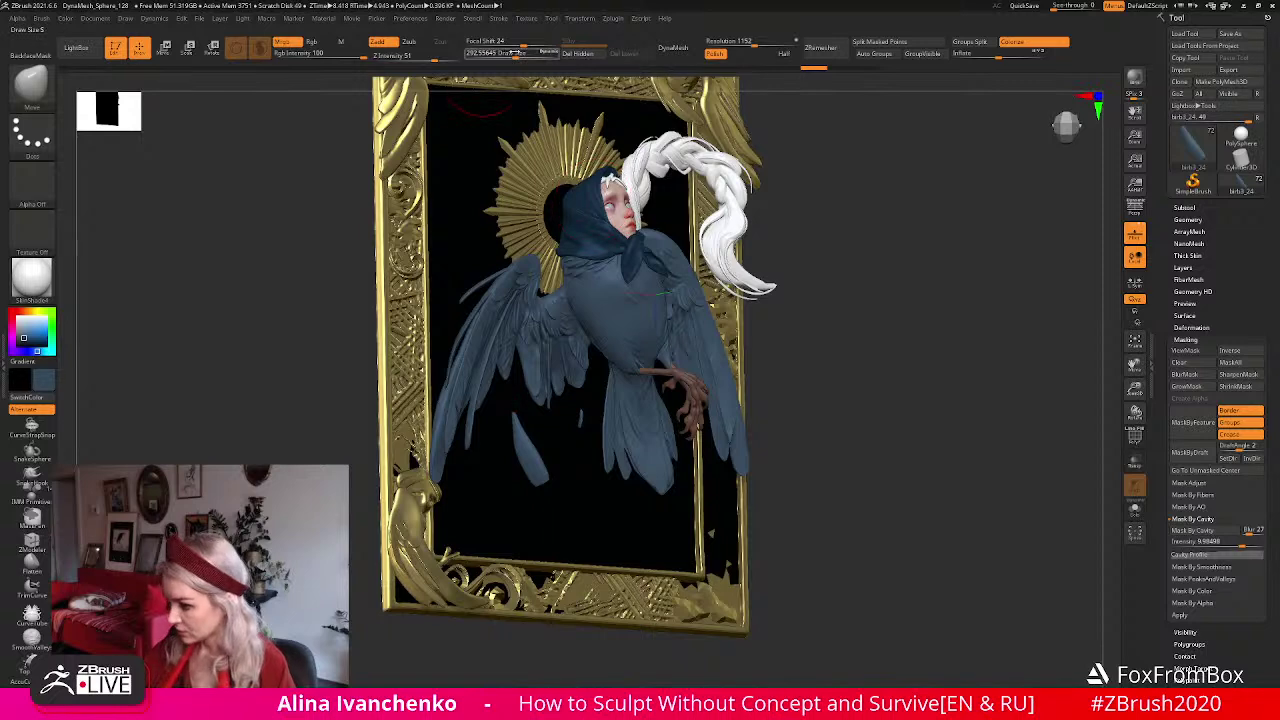
pyautogui.moveTo(686, 396)
pyautogui.keyDown('shift'); pyautogui.mouseDown()
pyautogui.moveTo(696, 410)
pyautogui.moveTo(708, 402)
pyautogui.mouseUp(); pyautogui.keyUp('shift')
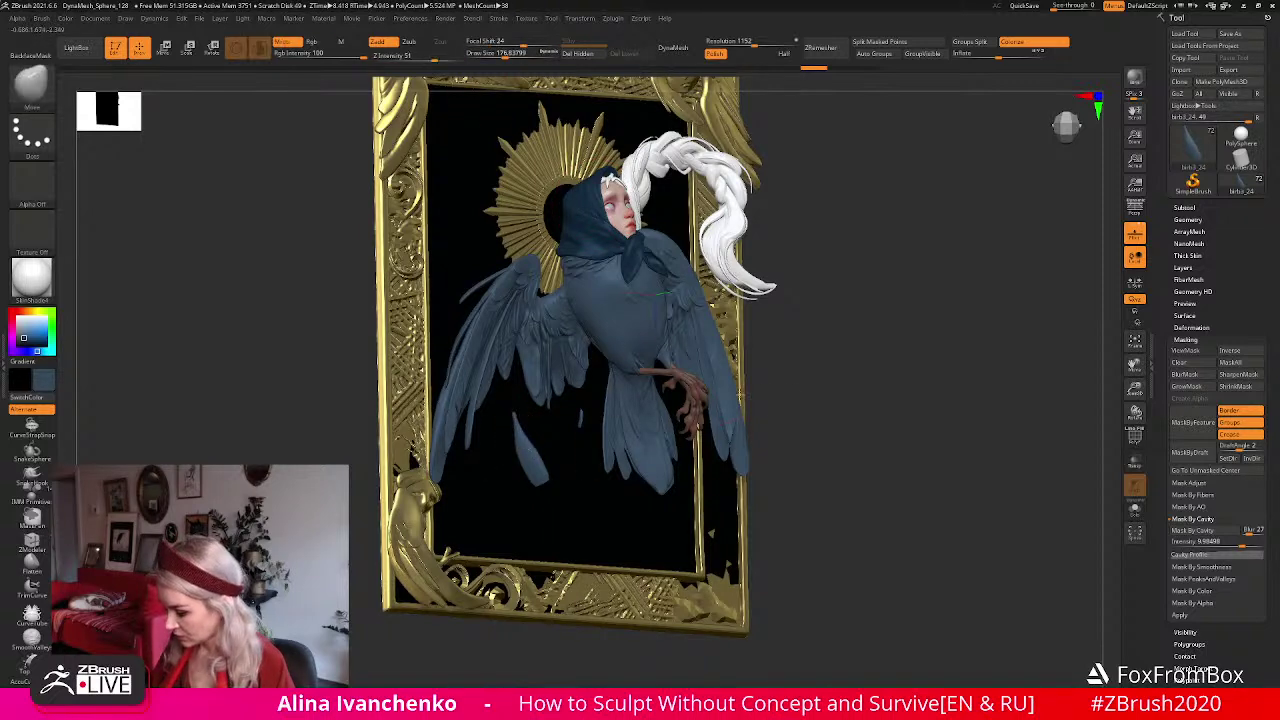
pyautogui.moveTo(823, 374)
pyautogui.mouseDown()
pyautogui.moveTo(766, 388)
pyautogui.moveTo(815, 383)
pyautogui.mouseUp()
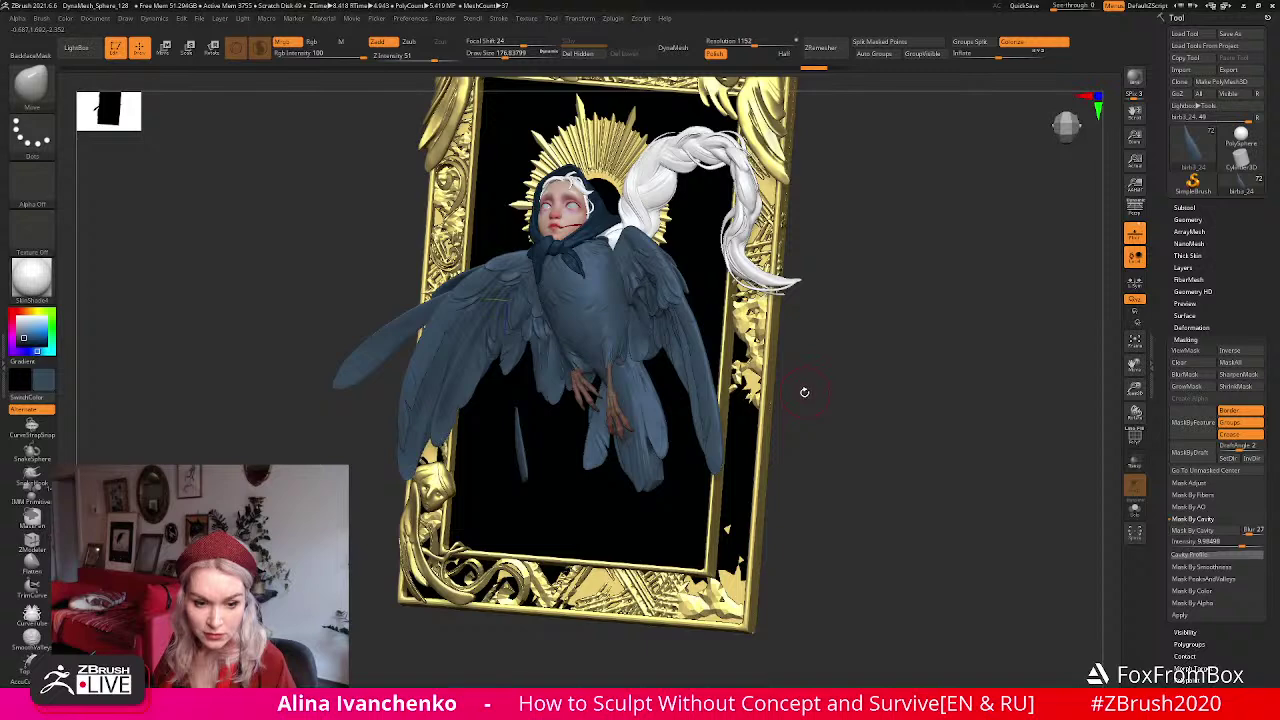
pyautogui.moveTo(810, 387); pyautogui.dragTo(660, 470)
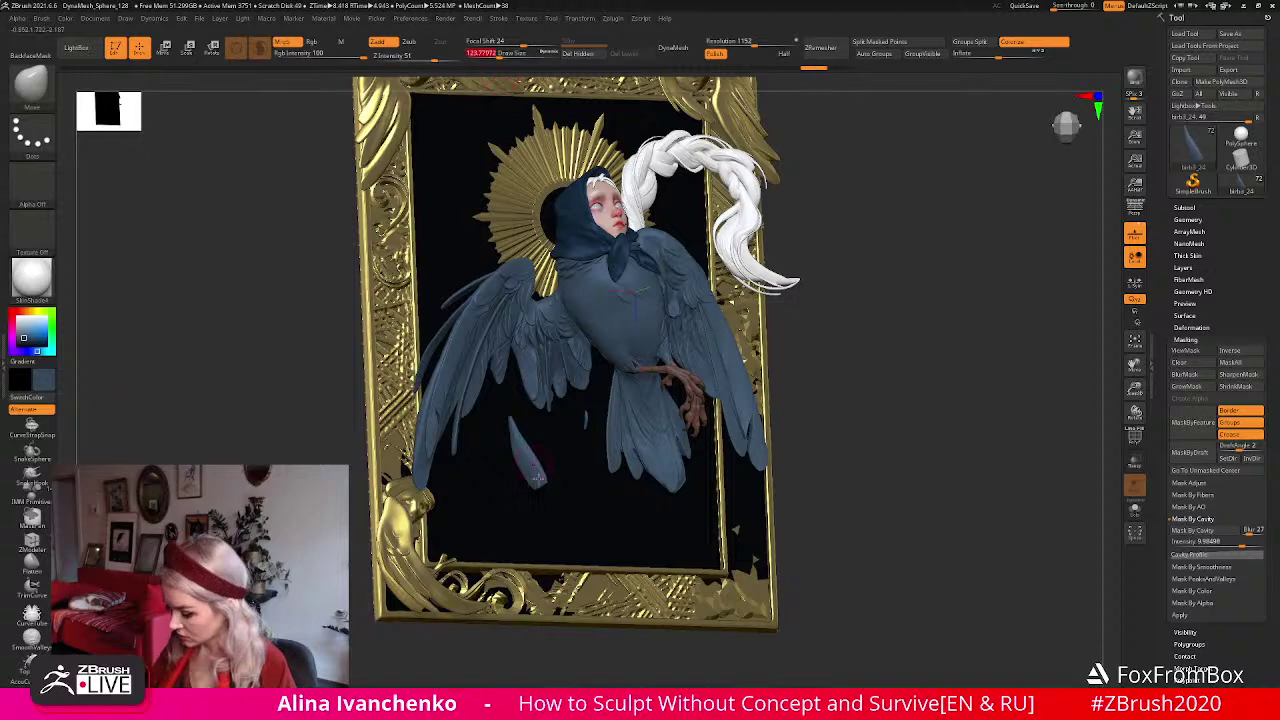
pyautogui.moveTo(814, 384)
pyautogui.mouseDown()
pyautogui.moveTo(803, 380)
pyautogui.moveTo(835, 377)
pyautogui.mouseUp()
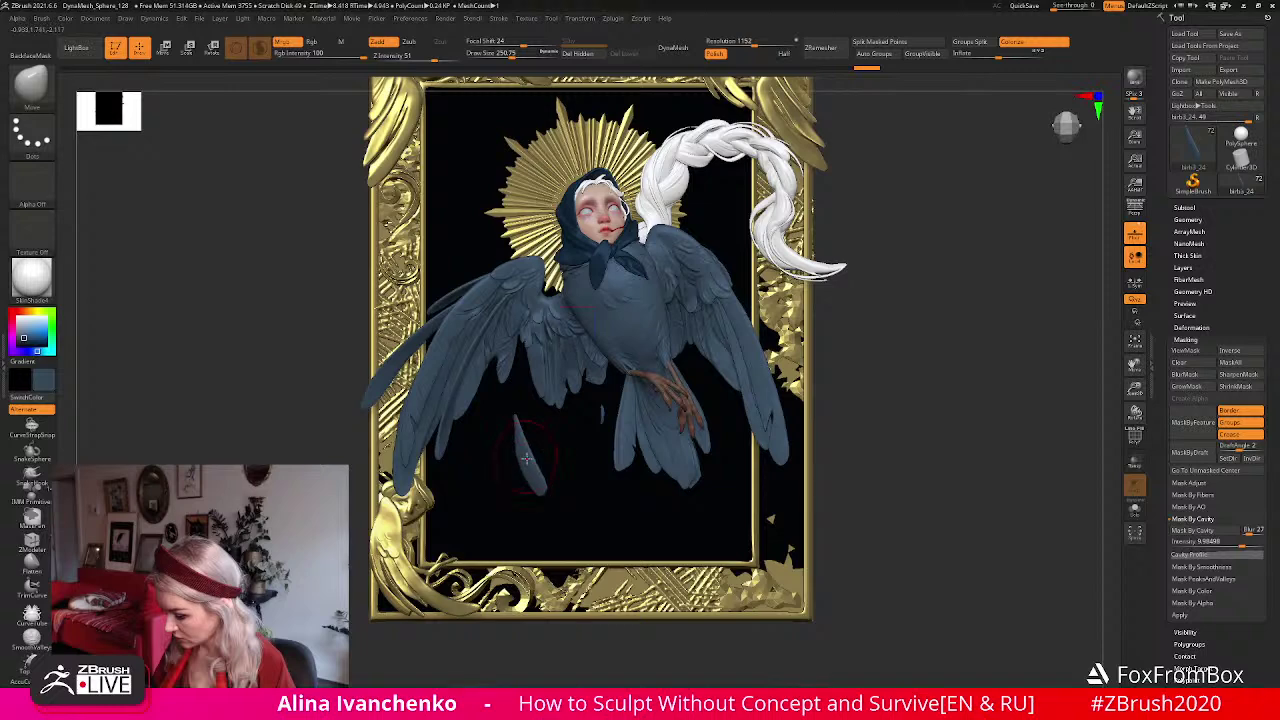
pyautogui.moveTo(884, 358); pyautogui.dragTo(527, 442)
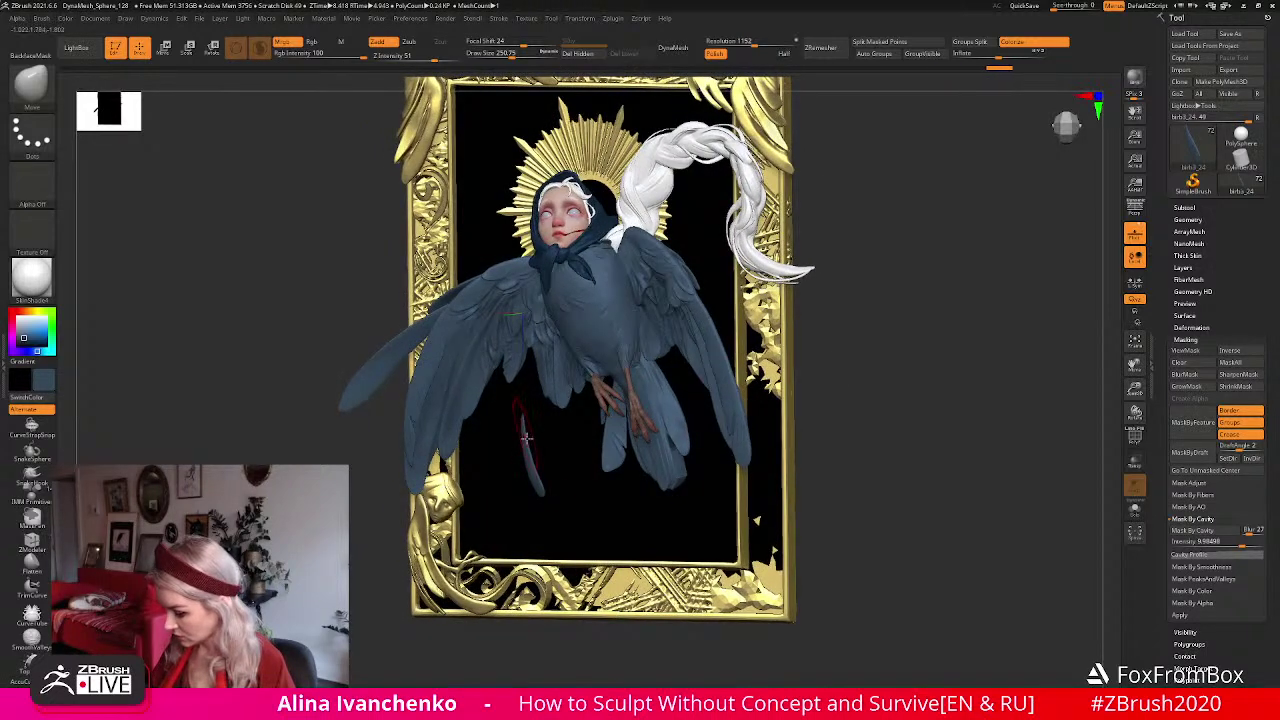
pyautogui.moveTo(862, 354); pyautogui.dragTo(701, 282)
# Duplicate the loose feather with the gizmo, placing the masked-off original's copy slightly lower and to its right.
pyautogui.press('w')
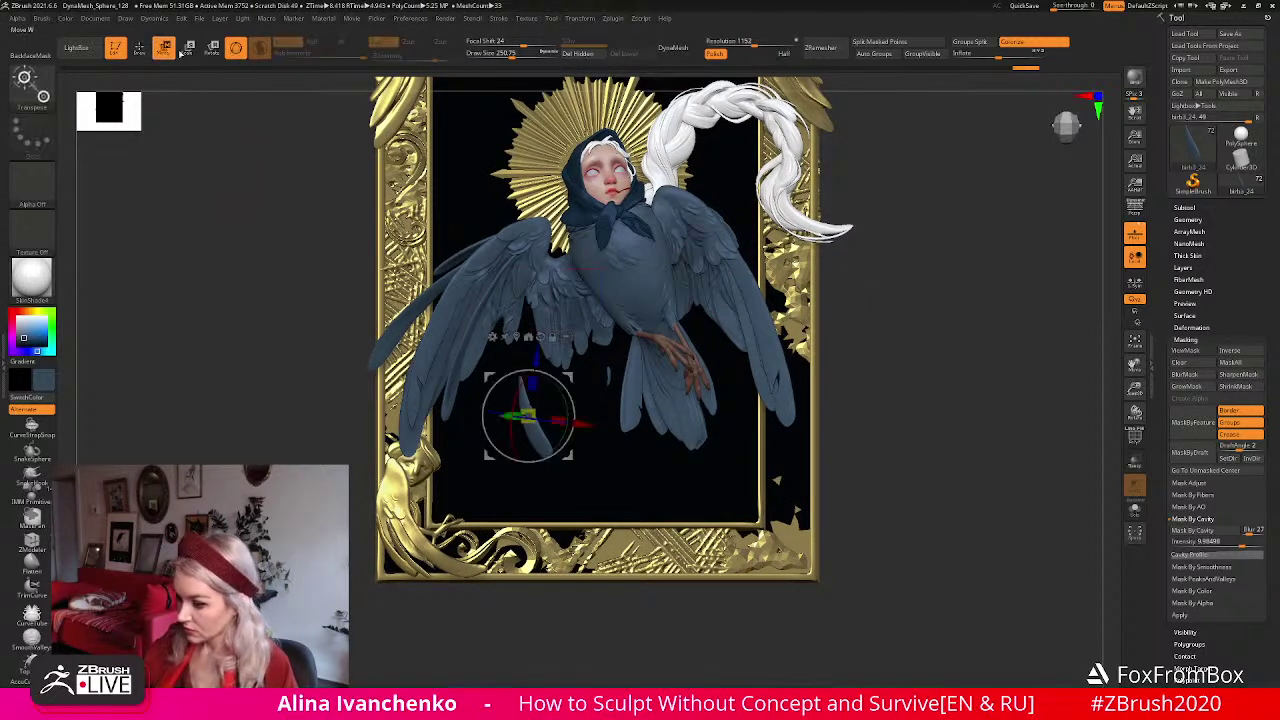
pyautogui.hotkey('ctrl', 'h')
pyautogui.moveTo(604, 428); pyautogui.dragTo(585, 403)
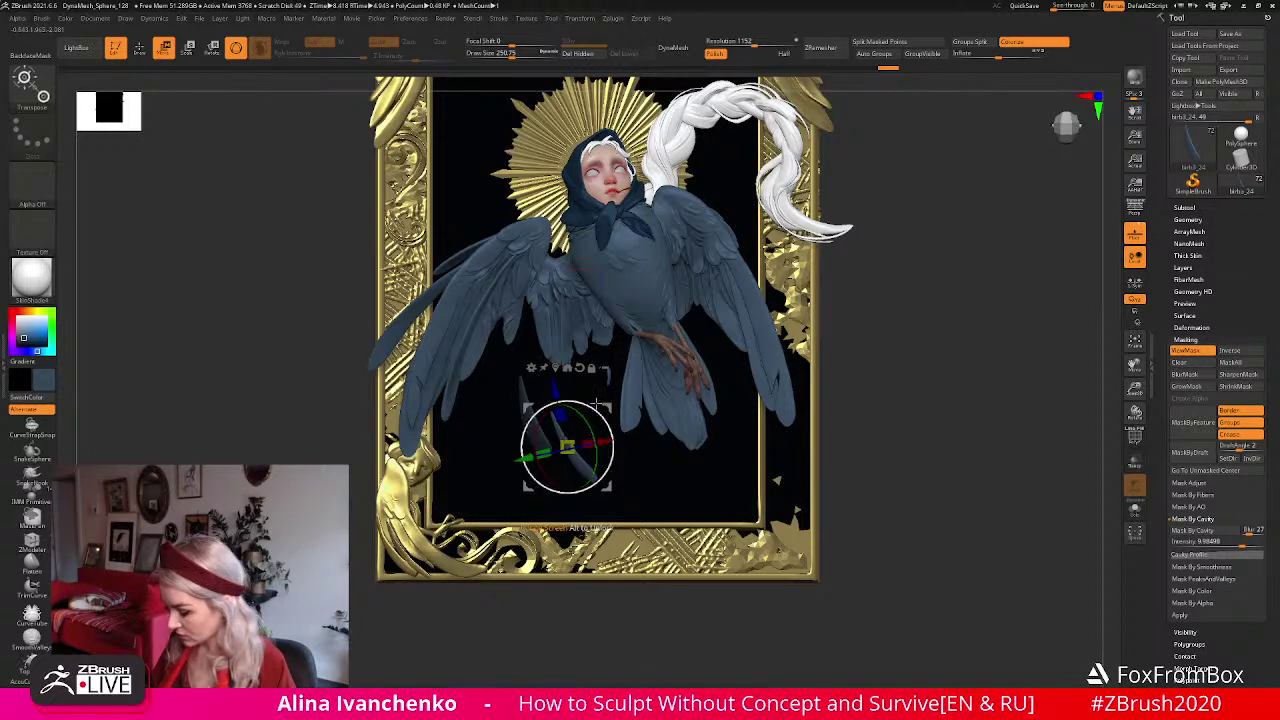
# Reposition and reshape the duplicated feather using the transpose line in rotate and move modes, and return to the gizmo.
pyautogui.moveTo(880, 340); pyautogui.dragTo(765, 362)
pyautogui.click(213, 47)
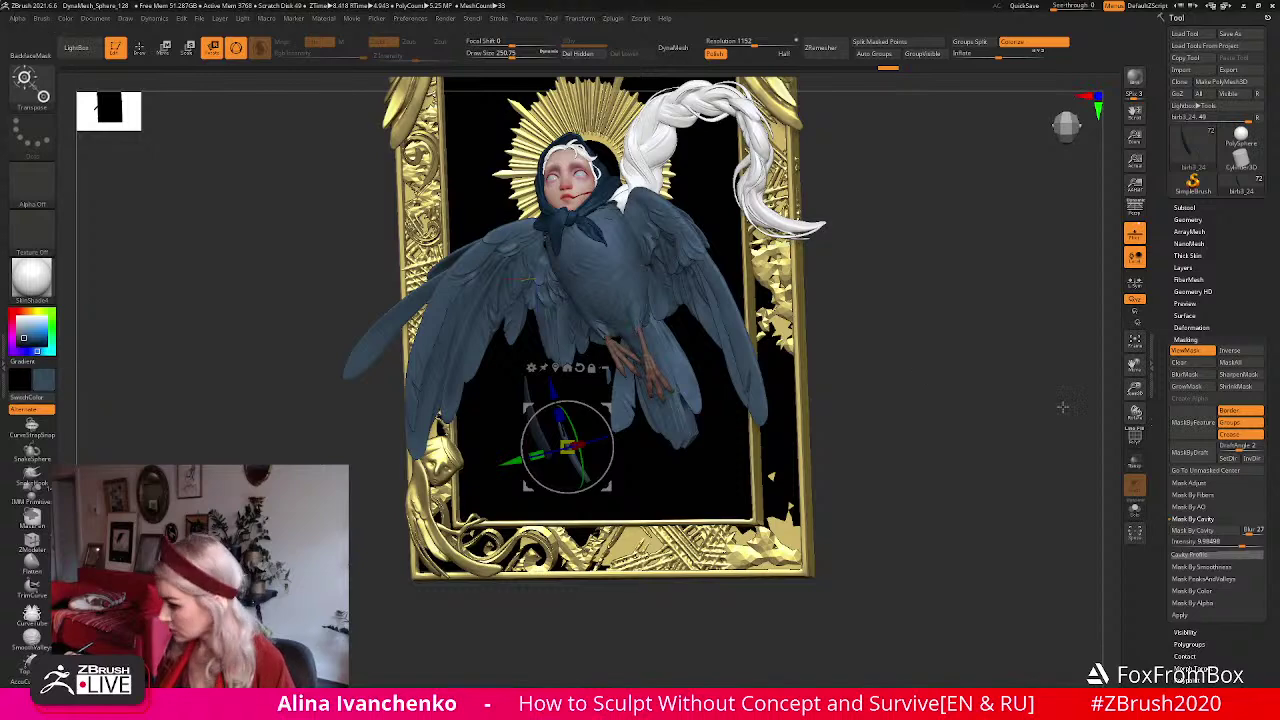
pyautogui.click(236, 48)
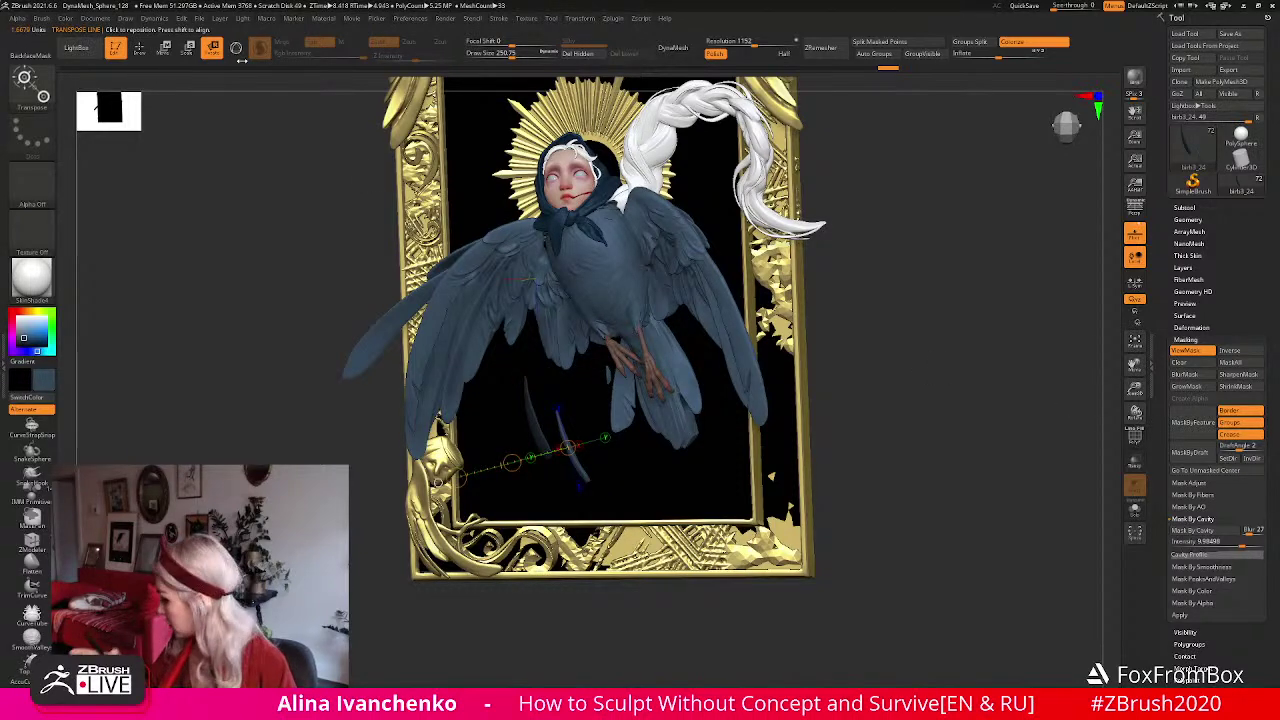
pyautogui.scroll(5, 560, 441)
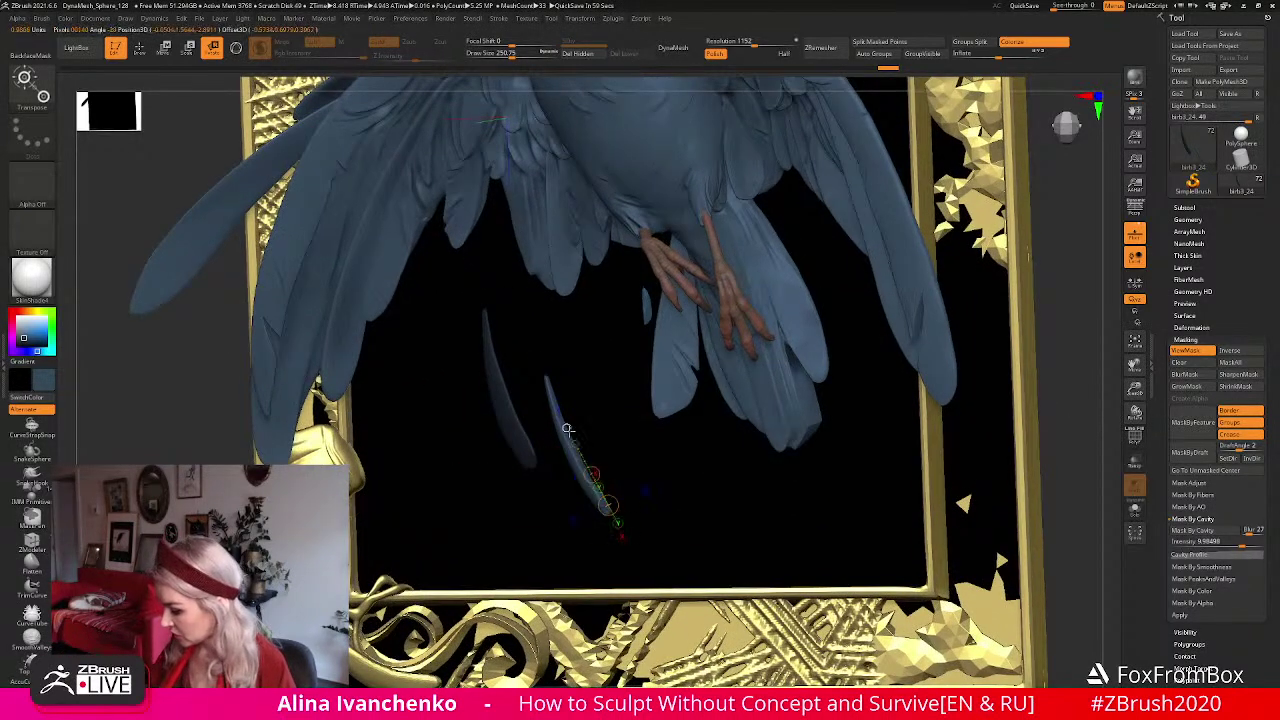
pyautogui.moveTo(1090, 430); pyautogui.dragTo(988, 432)
pyautogui.click(167, 52)
pyautogui.moveTo(516, 371); pyautogui.dragTo(555, 401)
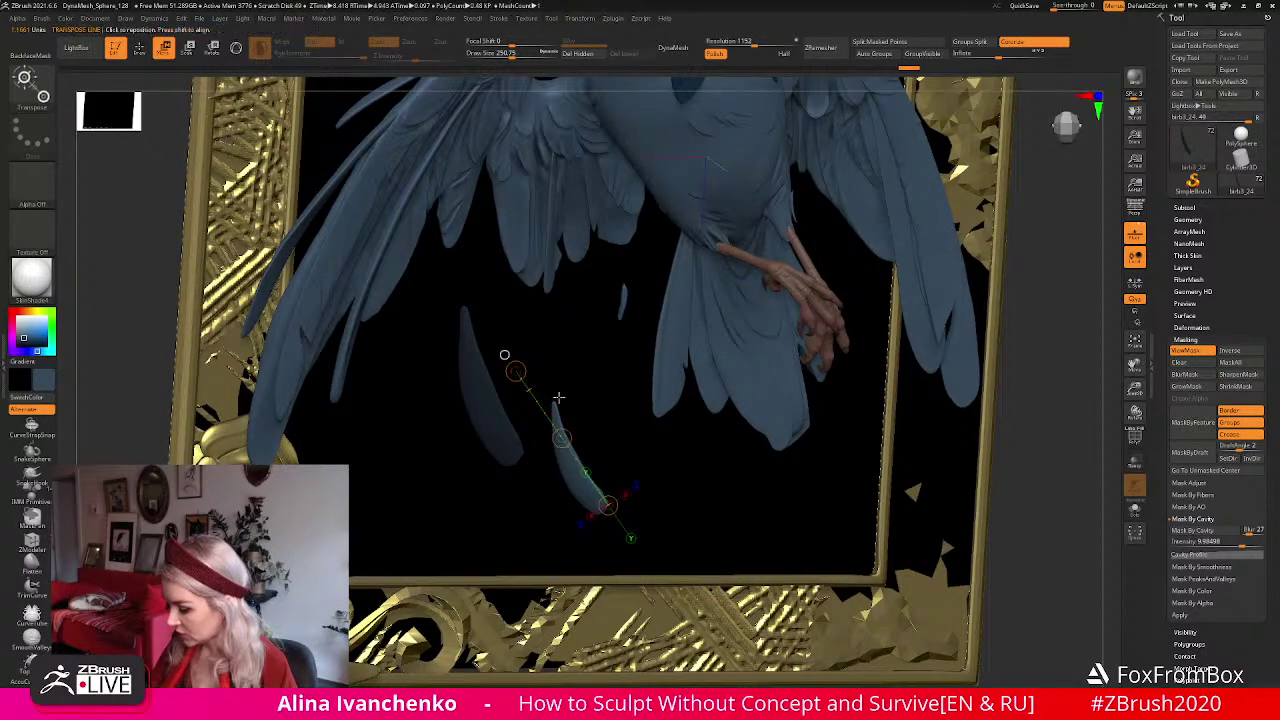
pyautogui.press('f')
pyautogui.keyDown('alt'); pyautogui.moveTo(877, 372); pyautogui.dragTo(776, 339); pyautogui.keyUp('alt')
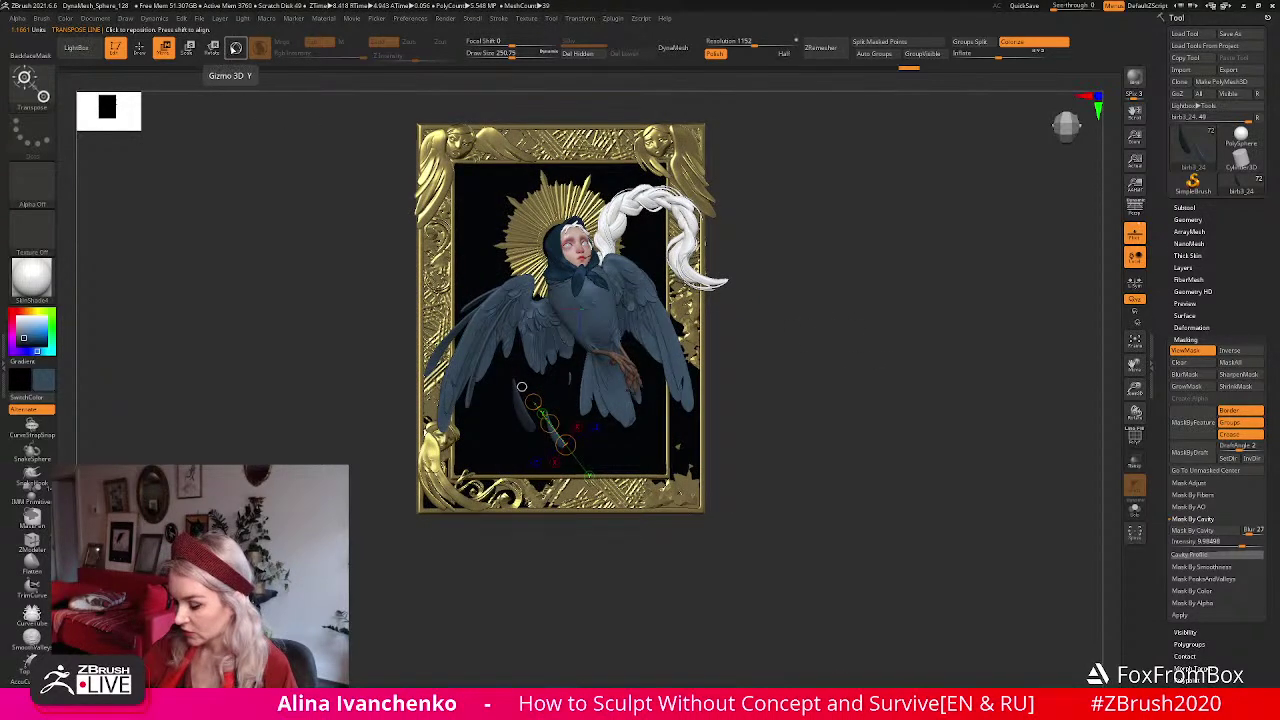
pyautogui.click(235, 48)
pyautogui.moveTo(566, 428); pyautogui.dragTo(566, 428)
pyautogui.hotkey('ctrl', 'z')
pyautogui.hotkey('ctrl', 'z')
pyautogui.hotkey('ctrl', 'z')
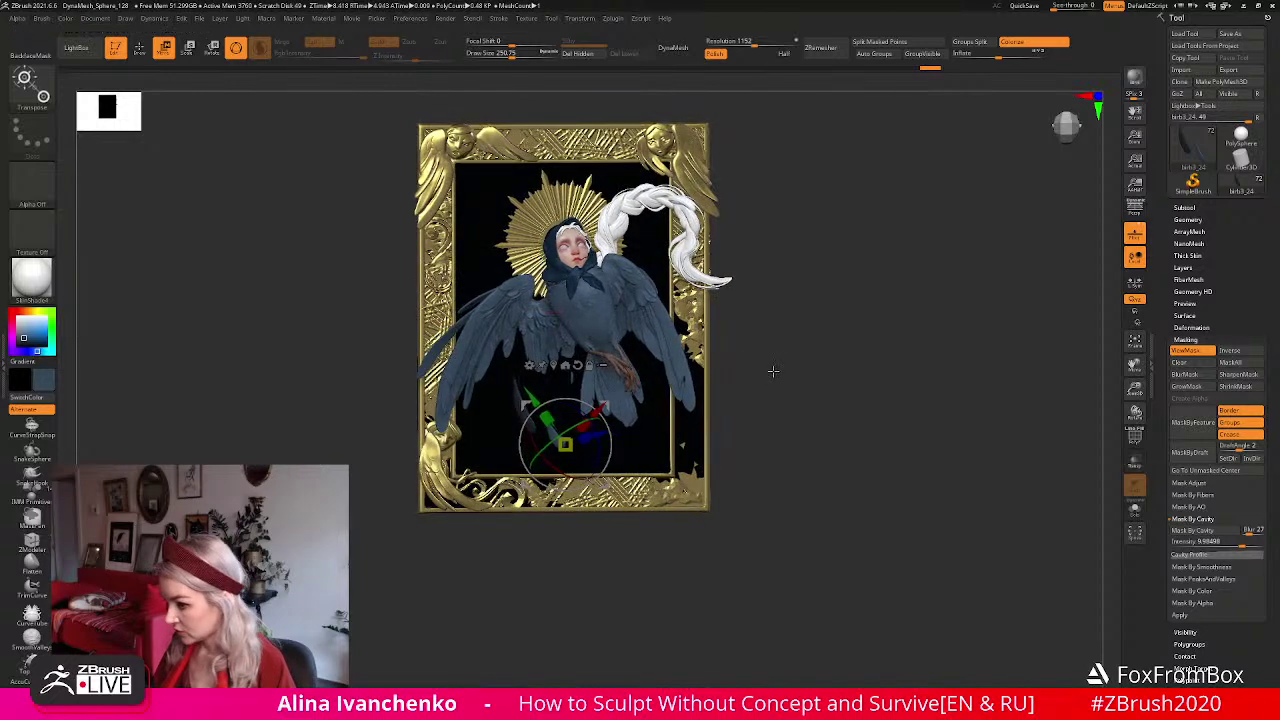
# Rotate the duplicated feather with the gizmo and shift it slightly down and to the right.
pyautogui.keyDown('alt'); pyautogui.moveTo(773, 376); pyautogui.dragTo(783, 391); pyautogui.keyUp('alt')
pyautogui.moveTo(584, 414); pyautogui.dragTo(591, 425)
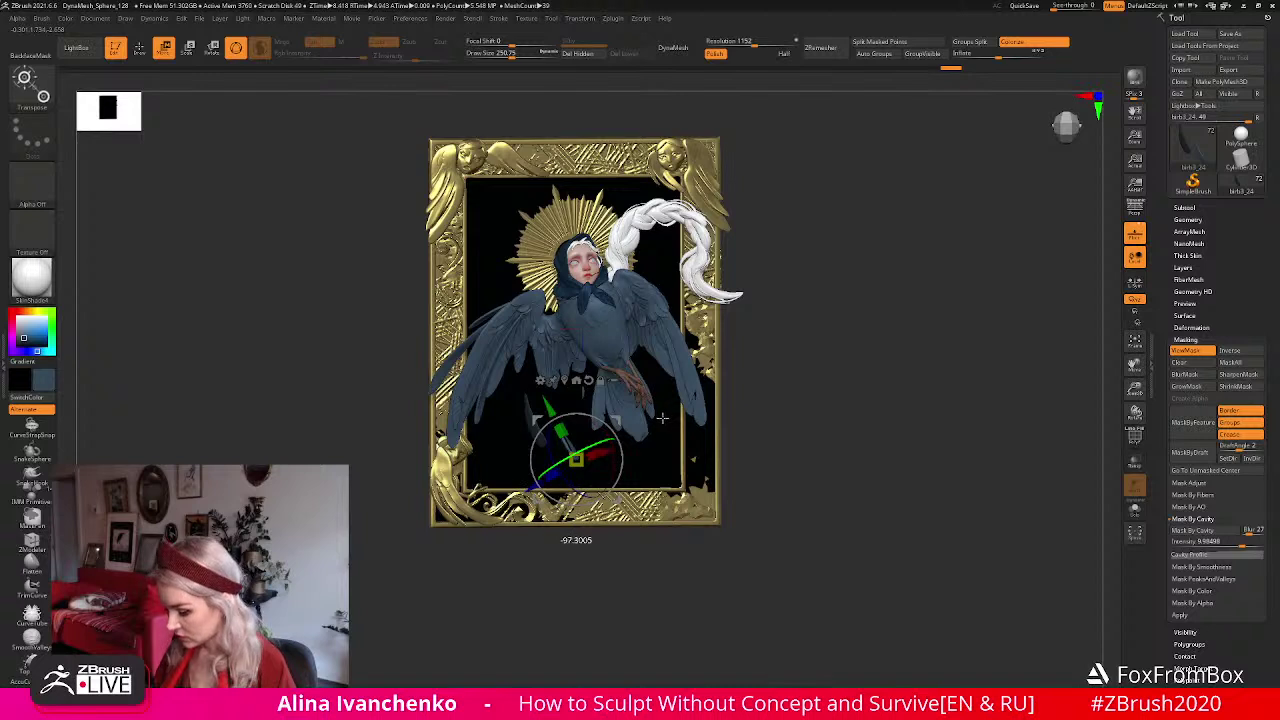
pyautogui.moveTo(569, 490); pyautogui.dragTo(570, 490)
pyautogui.moveTo(619, 444)
pyautogui.mouseDown()
pyautogui.moveTo(603, 421)
pyautogui.moveTo(623, 429)
pyautogui.mouseUp()
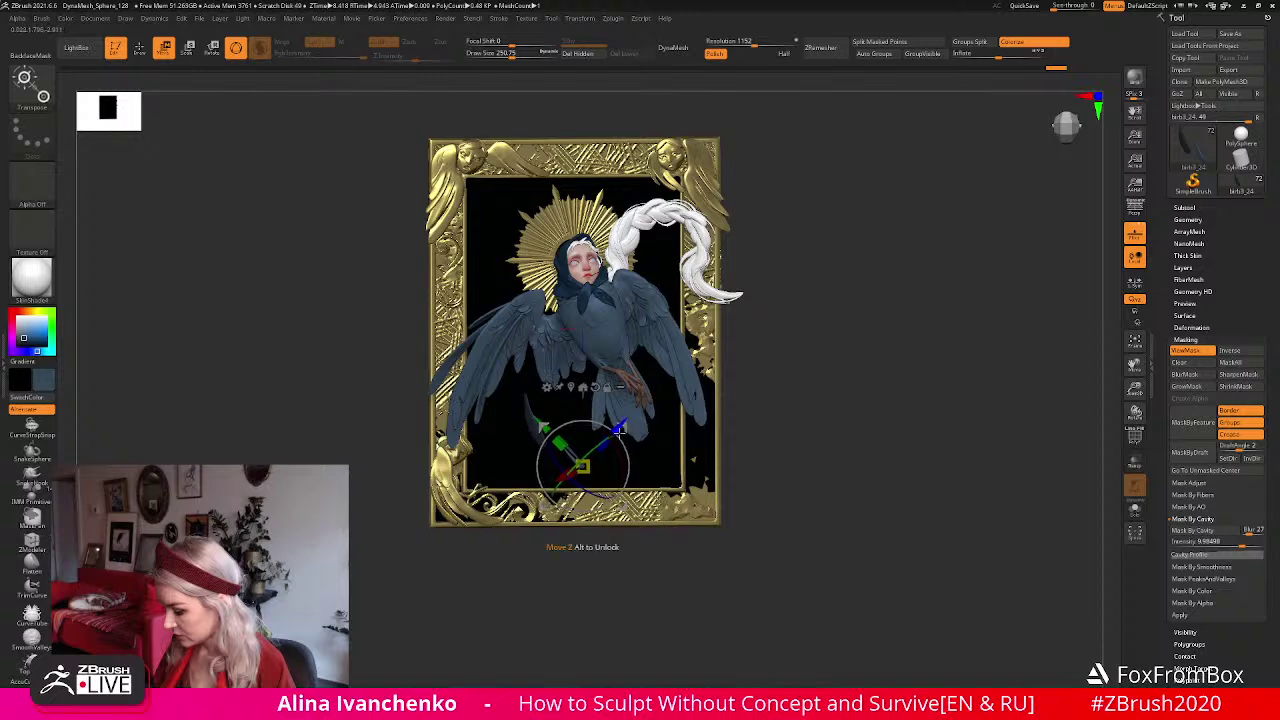
# Refine the curves of the two loose feathers with the Move brush at draw size about 331, checking their polygroups.
pyautogui.press('q')
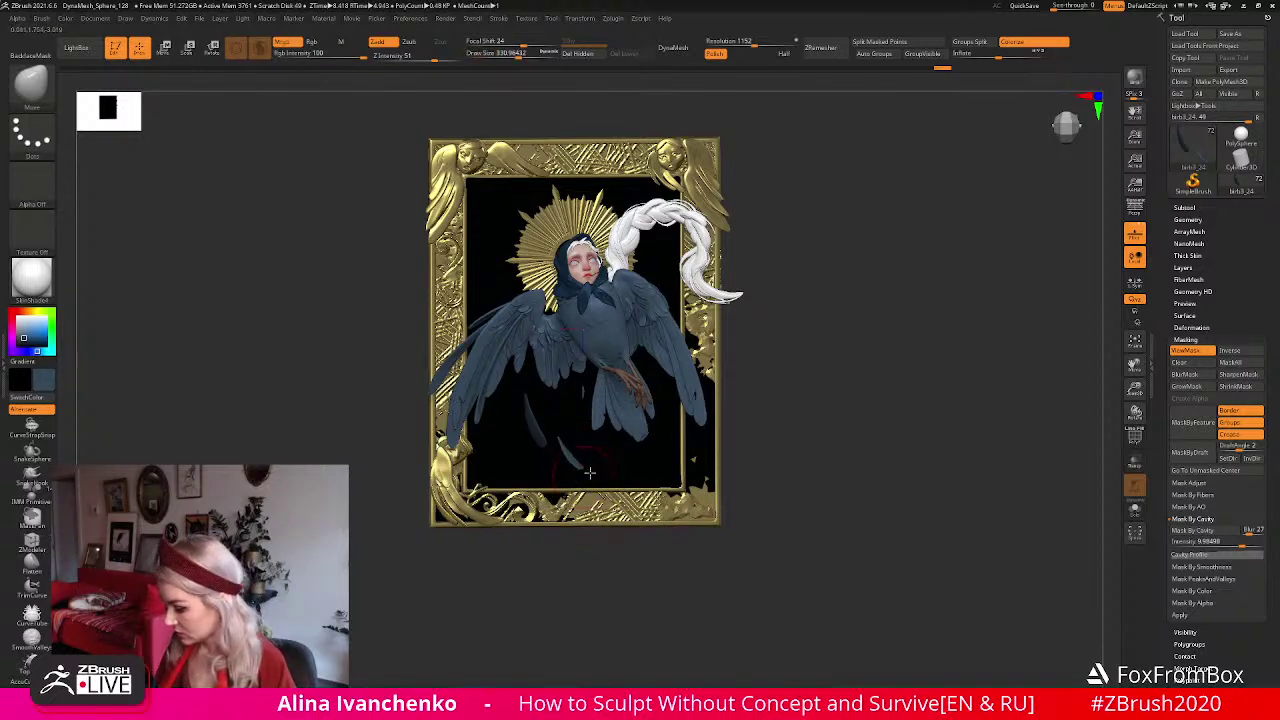
pyautogui.moveTo(794, 443)
pyautogui.keyDown('alt'); pyautogui.mouseDown()
pyautogui.moveTo(783, 409)
pyautogui.moveTo(801, 450)
pyautogui.mouseUp(); pyautogui.keyUp('alt')
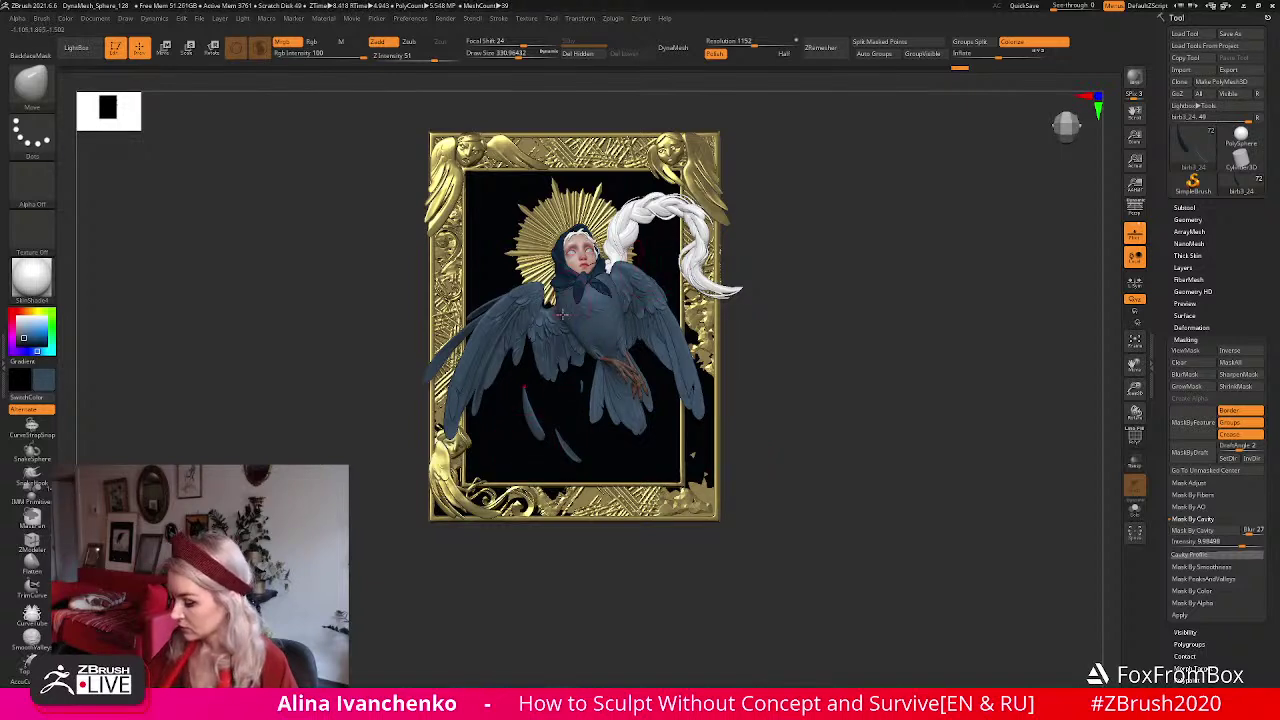
pyautogui.press('ctrl')
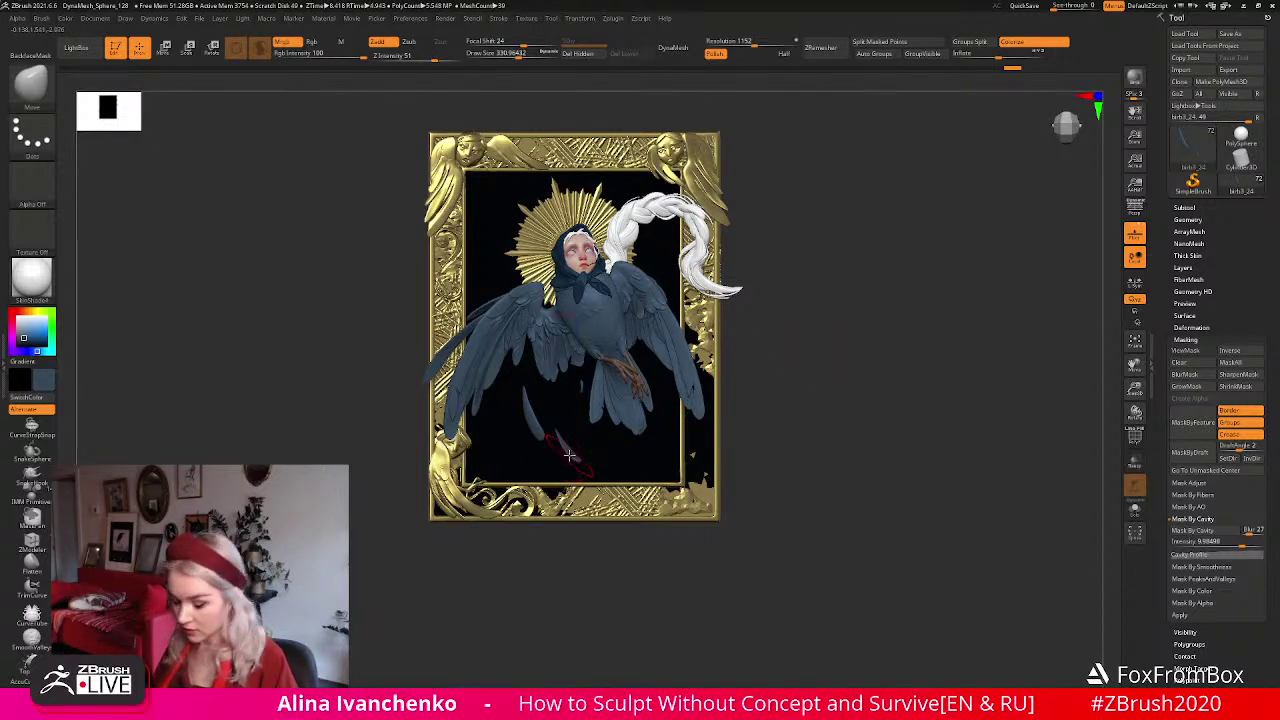
pyautogui.click(1136, 438)
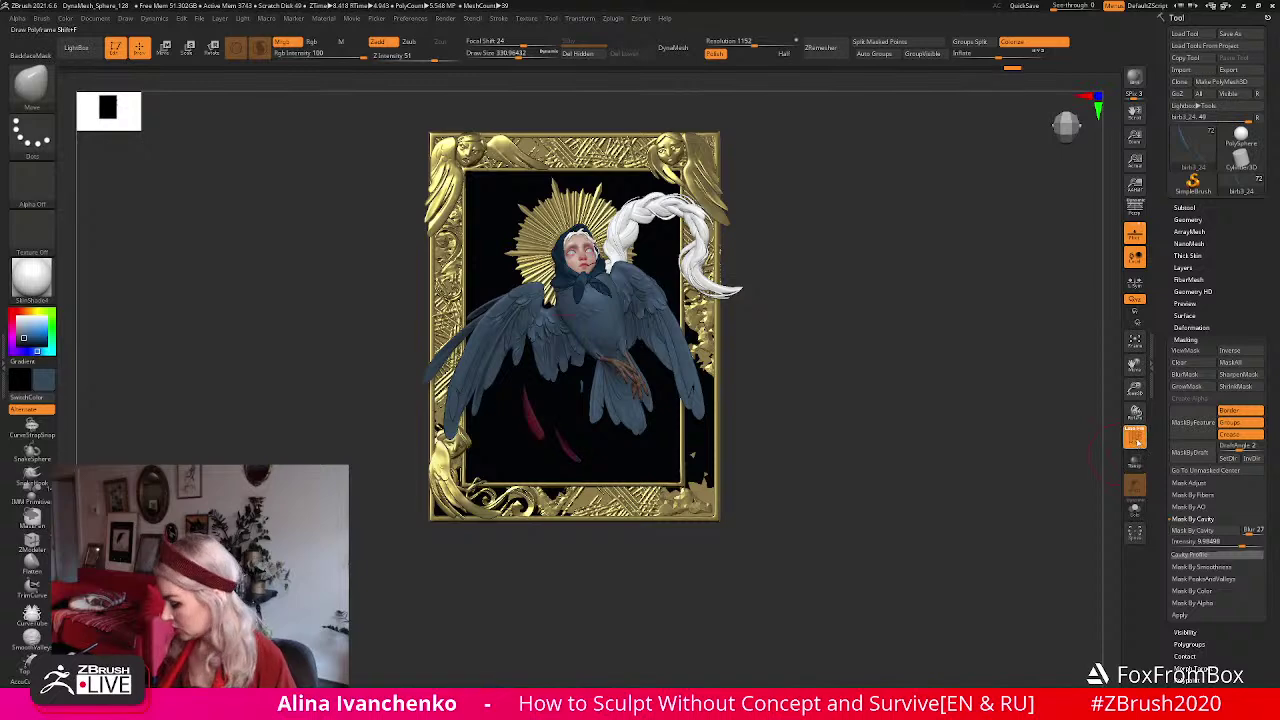
pyautogui.moveTo(1135, 387); pyautogui.dragTo(553, 430)
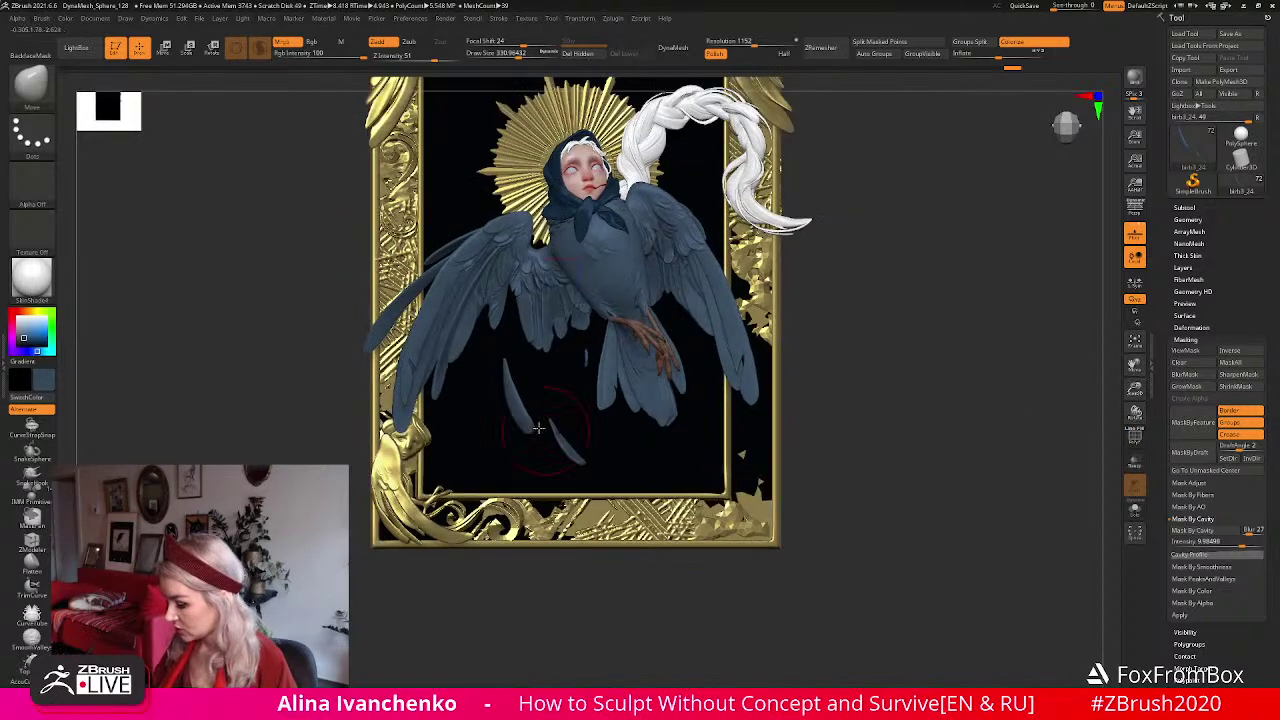
# Mask the upper loose feather, create a third feather to its left with the gizmo, and undo the latest misplaced transforms.
pyautogui.keyDown('ctrl'); pyautogui.keyDown('shift'); pyautogui.moveTo(596, 340); pyautogui.dragTo(622, 385); pyautogui.keyUp('shift'); pyautogui.keyUp('ctrl')
pyautogui.keyDown('ctrl'); pyautogui.moveTo(889, 339); pyautogui.dragTo(849, 354); pyautogui.keyUp('ctrl')
pyautogui.keyDown('ctrl'); pyautogui.keyDown('shift'); pyautogui.moveTo(535, 425); pyautogui.dragTo(520, 398); pyautogui.keyUp('shift'); pyautogui.keyUp('ctrl')
pyautogui.press('w')
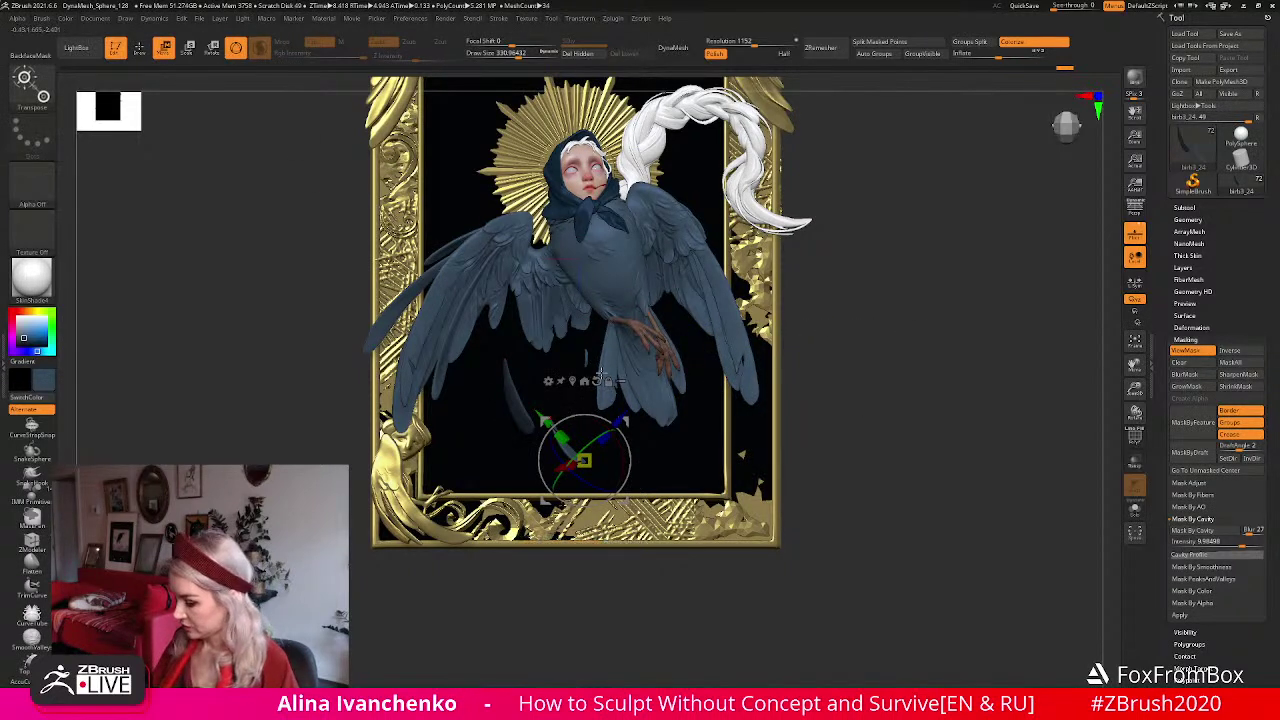
pyautogui.moveTo(624, 424)
pyautogui.mouseDown()
pyautogui.moveTo(552, 371)
pyautogui.moveTo(526, 446)
pyautogui.mouseUp()
pyautogui.moveTo(540, 384); pyautogui.dragTo(478, 388)
pyautogui.hotkey('ctrl', 'z')
pyautogui.hotkey('ctrl', 'z')
pyautogui.hotkey('ctrl', 'z')
pyautogui.hotkey('ctrl', 'z')
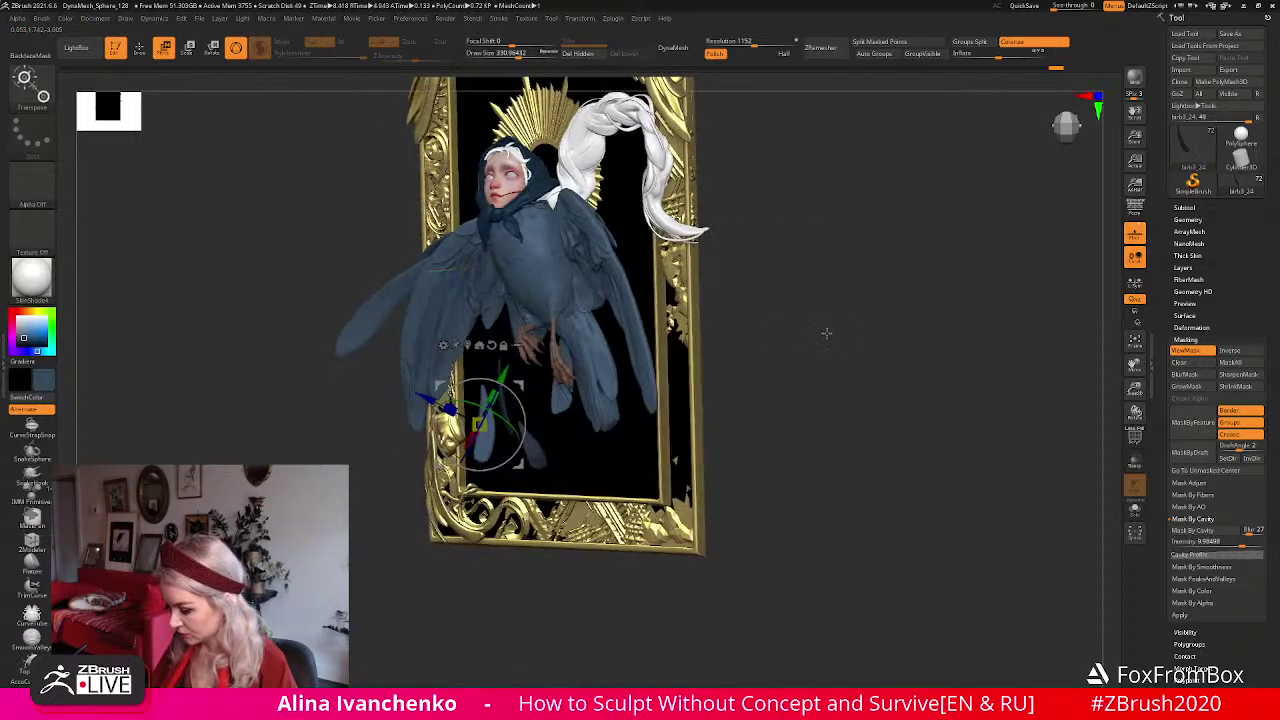
# Reposition and reshape the third feather at the lower left using the transpose line.
pyautogui.press('r')
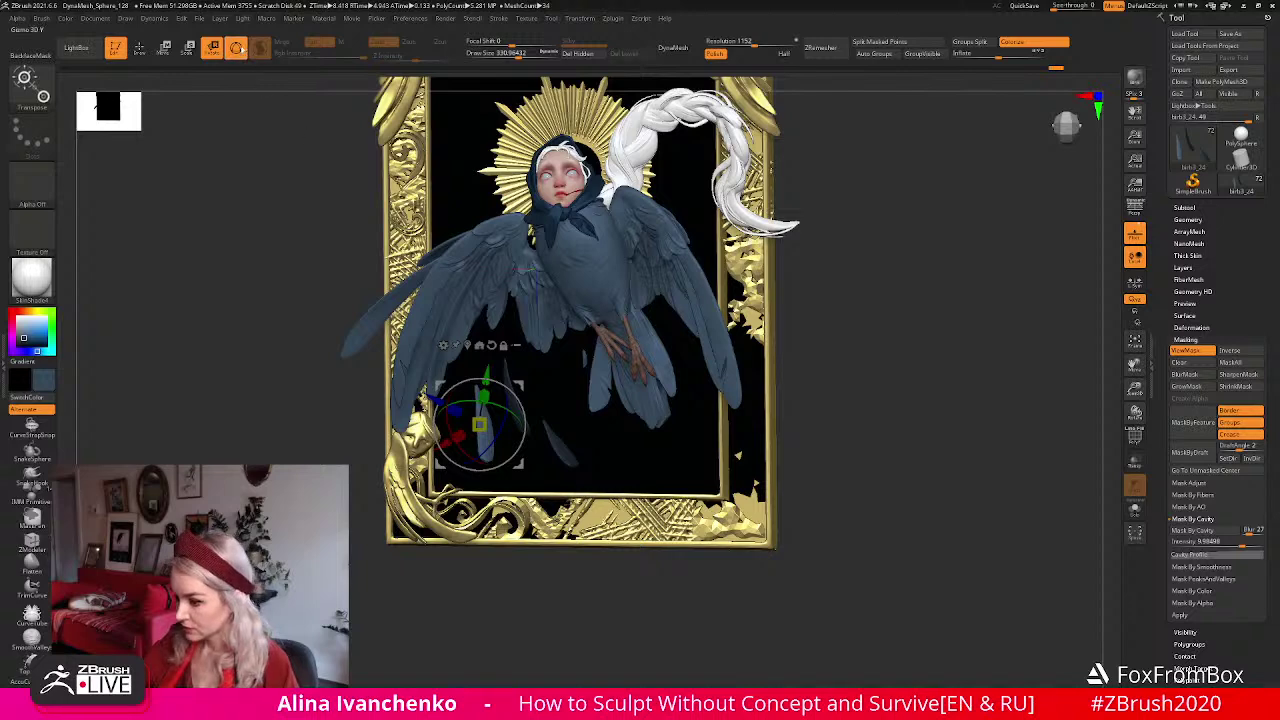
pyautogui.press('y')
pyautogui.click(164, 47)
pyautogui.moveTo(487, 460); pyautogui.dragTo(478, 385)
pyautogui.moveTo(850, 335); pyautogui.dragTo(874, 330)
# Adjust the third feather's shape with the Move brush at draw size about 468, checking the whole composition from a distance.
pyautogui.press('q')
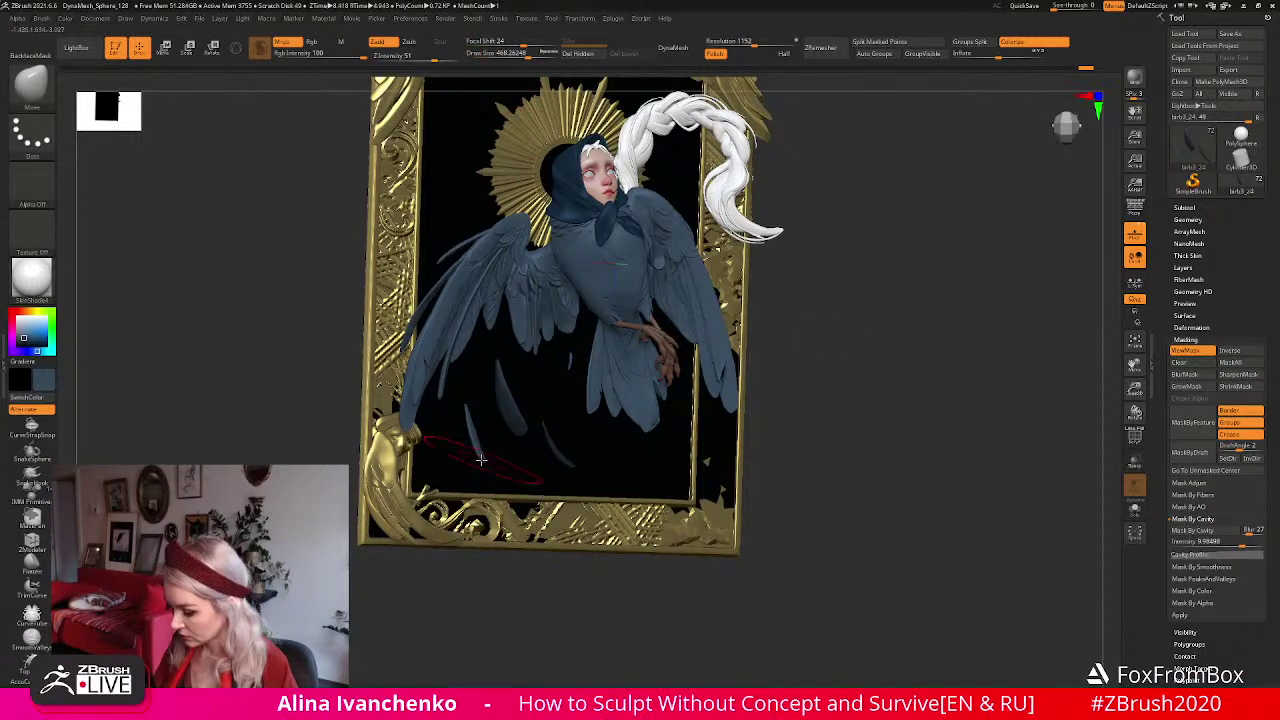
pyautogui.moveTo(820, 363); pyautogui.dragTo(854, 334)
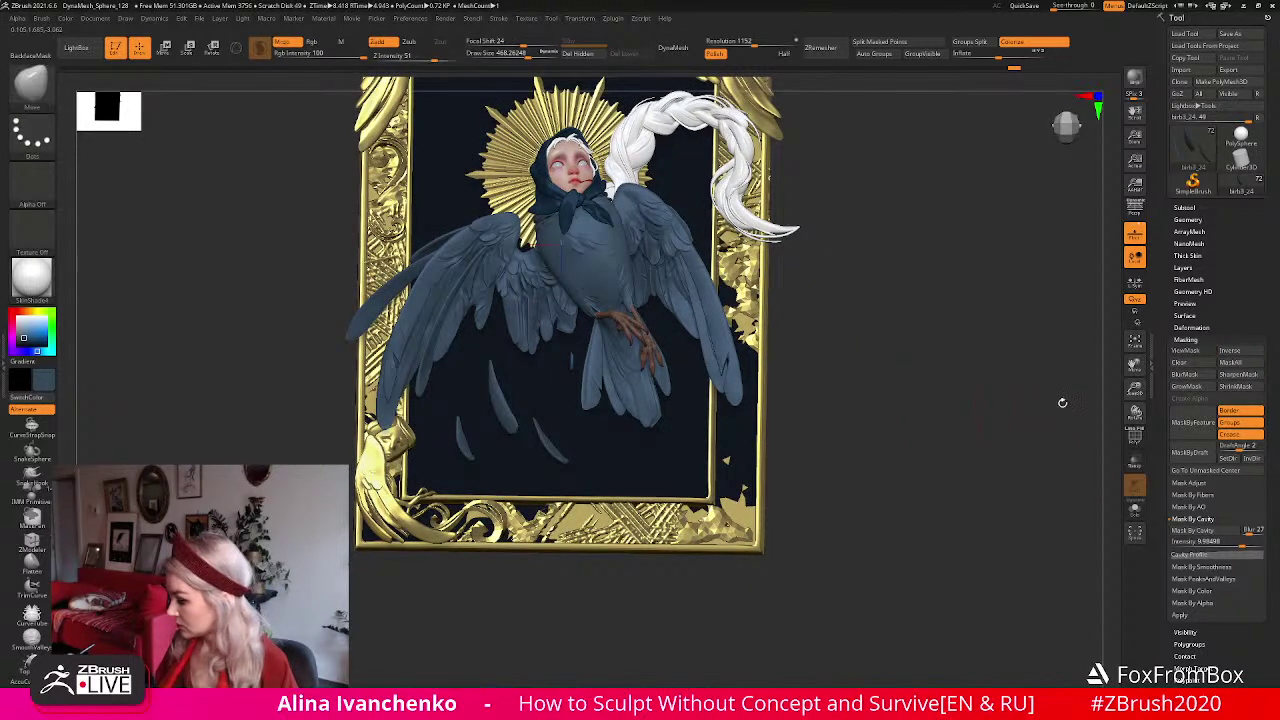
pyautogui.moveTo(1135, 388); pyautogui.dragTo(753, 433)
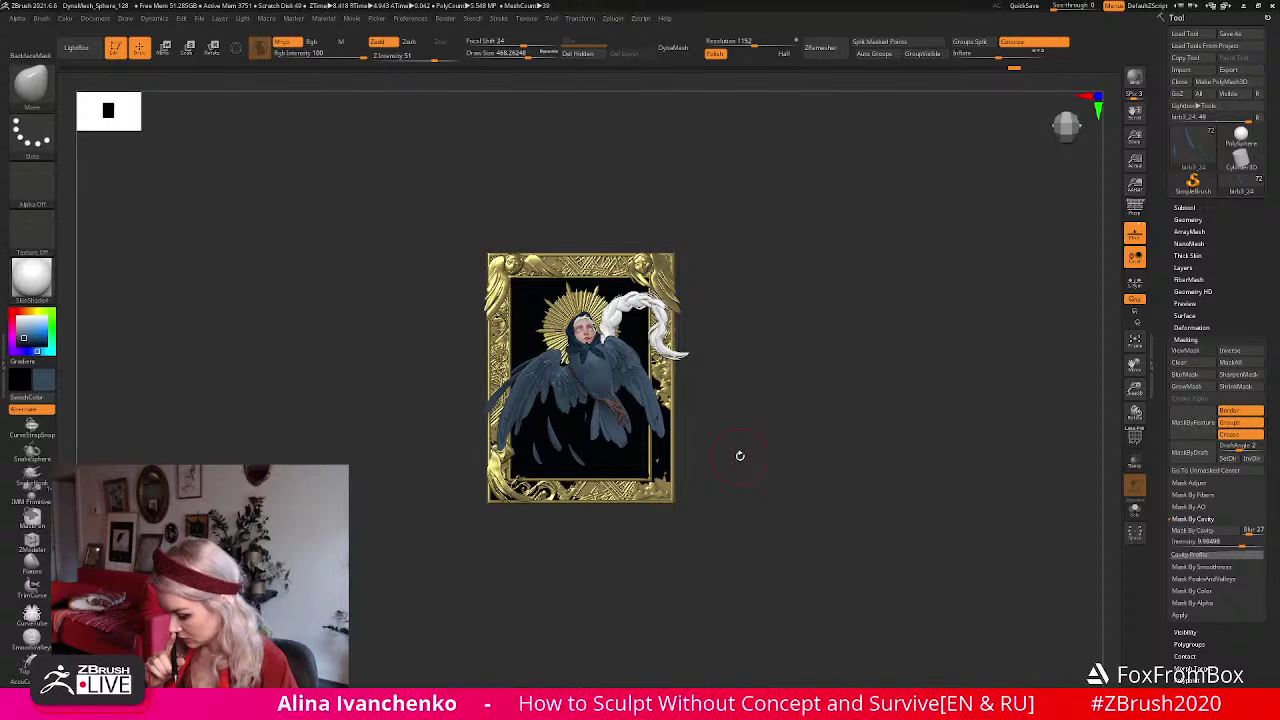
pyautogui.moveTo(789, 384); pyautogui.dragTo(657, 425)
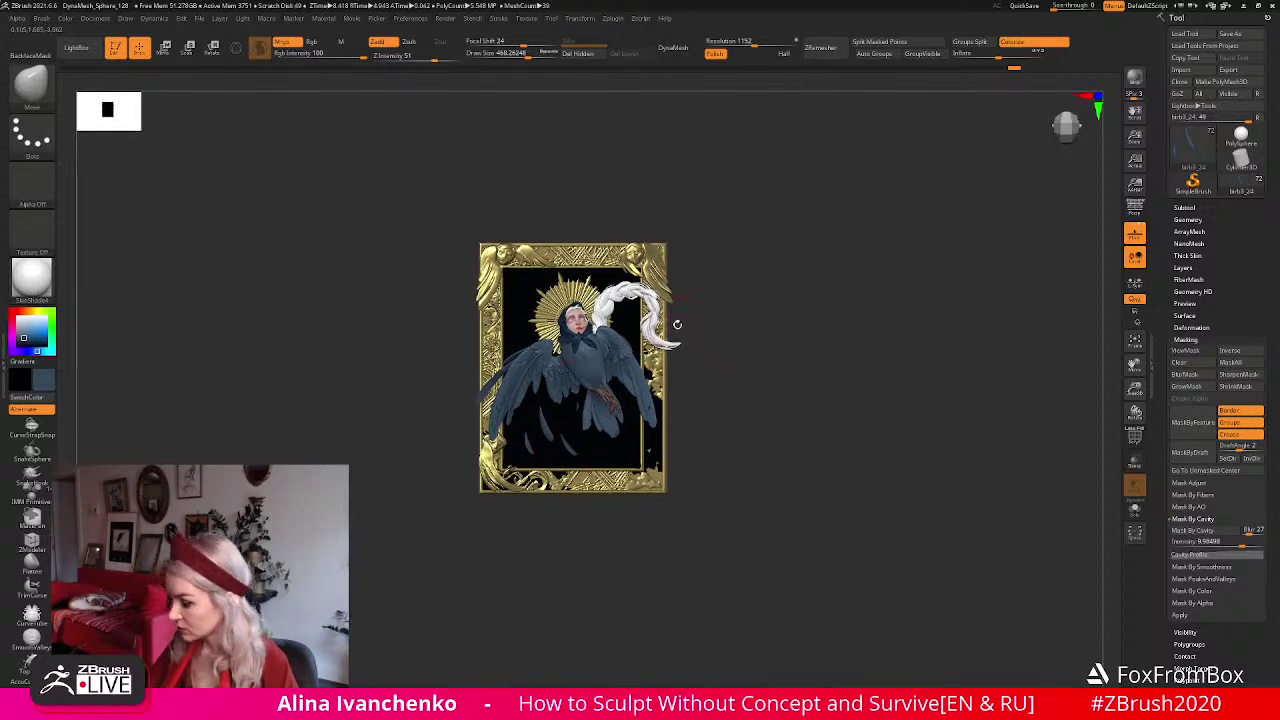
pyautogui.click(1135, 389)
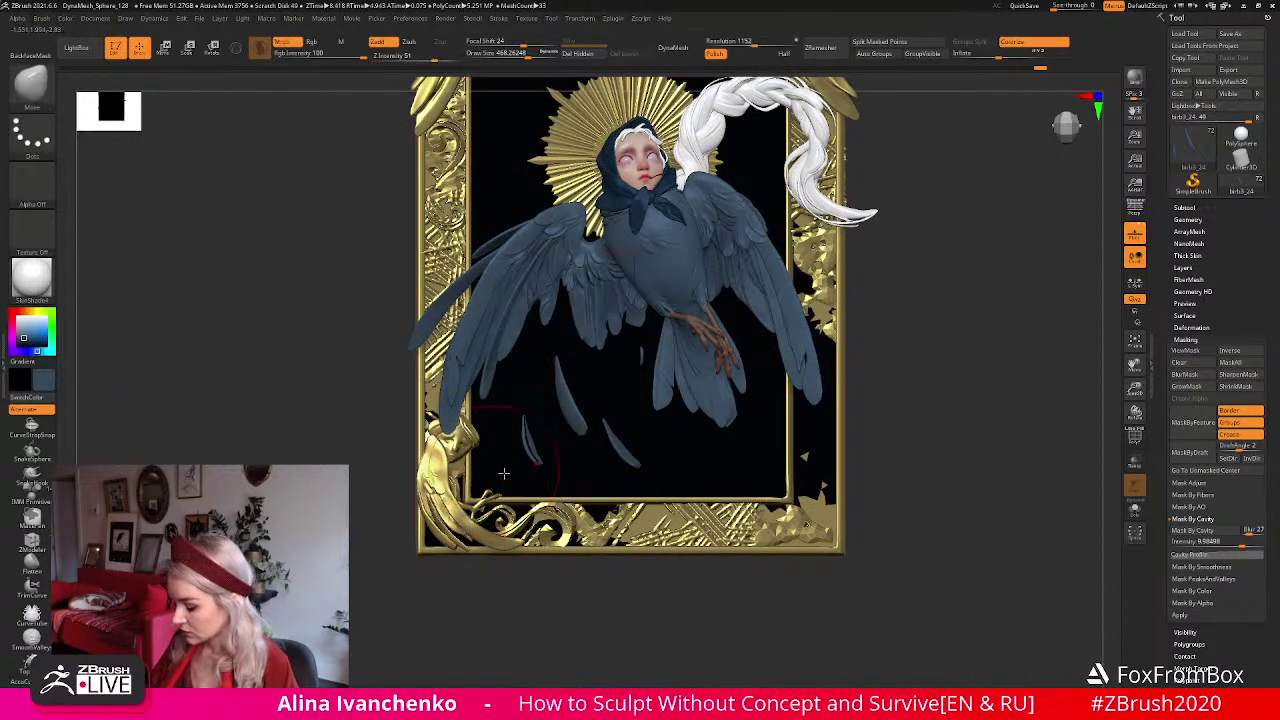
# Mask the other two loose feathers, and shorten and reposition the lower-left feather with the transpose line and gizmo.
pyautogui.keyDown('ctrl'); pyautogui.keyDown('shift'); pyautogui.click(533, 449); pyautogui.keyUp('shift'); pyautogui.keyUp('ctrl')
pyautogui.keyDown('ctrl'); pyautogui.click(461, 623); pyautogui.keyUp('ctrl')
pyautogui.keyDown('ctrl'); pyautogui.keyDown('shift'); pyautogui.click(461, 623); pyautogui.keyUp('shift'); pyautogui.keyUp('ctrl')
pyautogui.press('w')
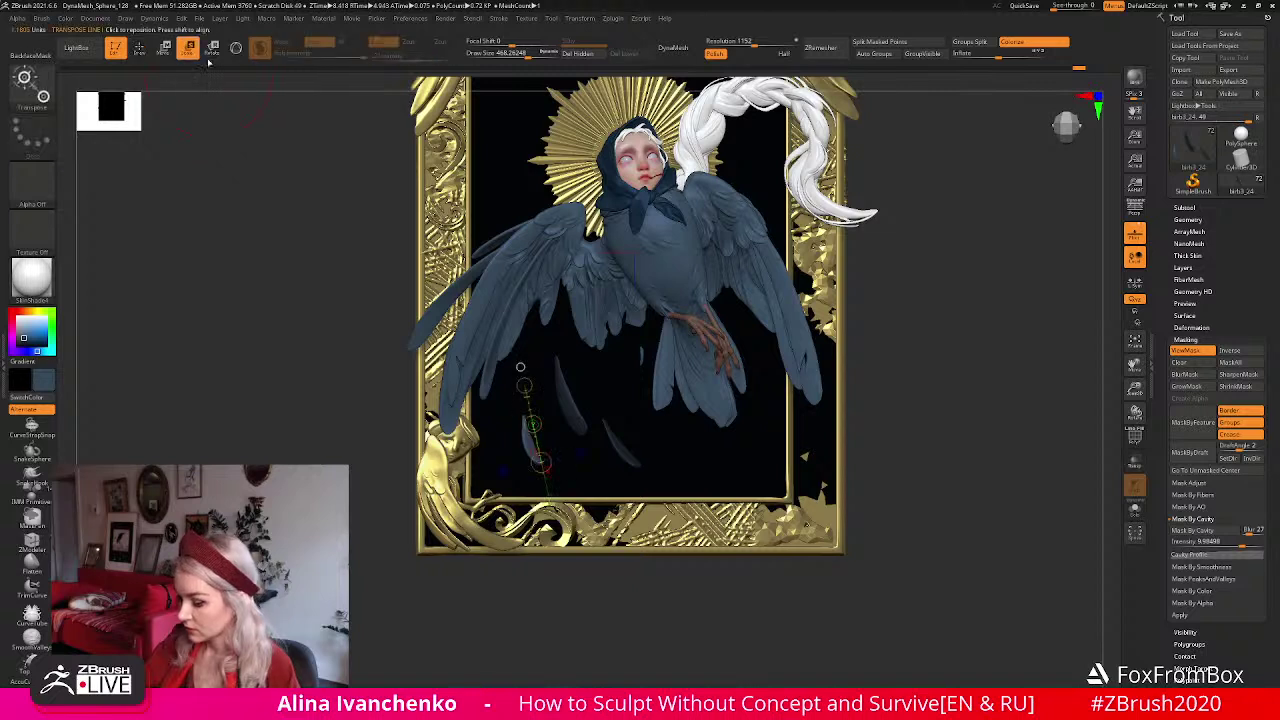
pyautogui.moveTo(520, 367); pyautogui.dragTo(518, 428)
pyautogui.press('y')
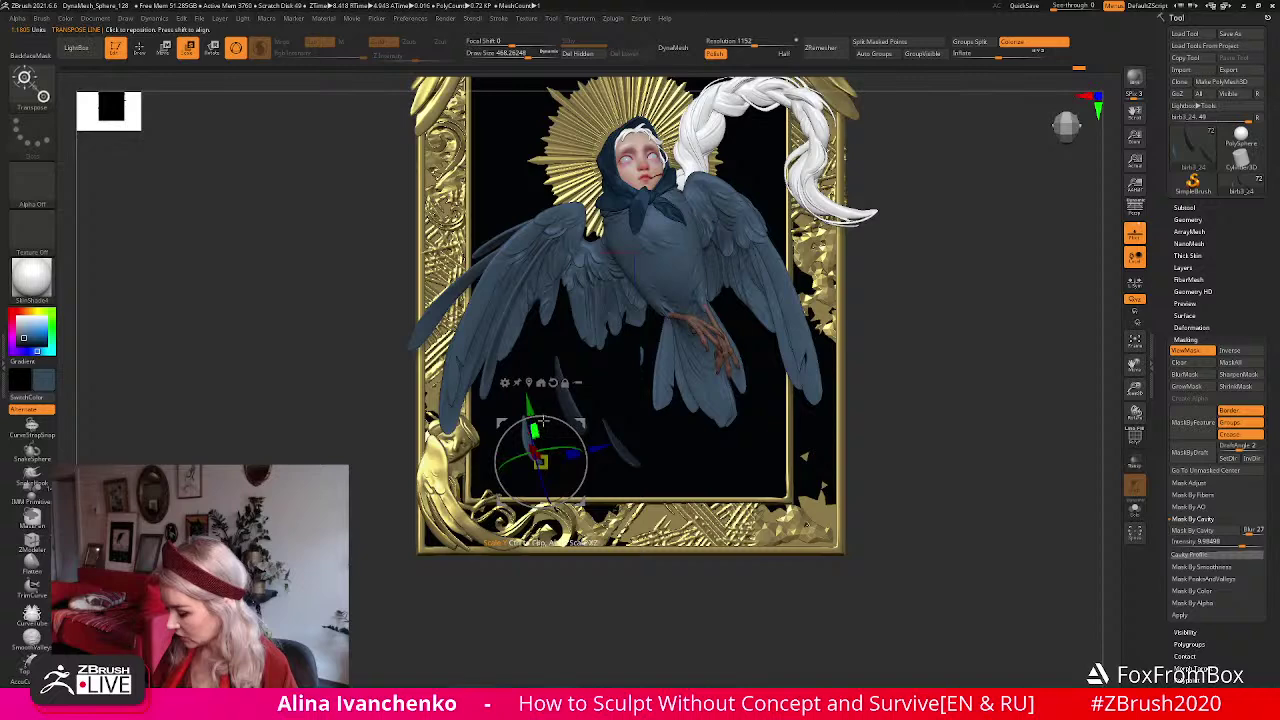
pyautogui.moveTo(487, 611)
pyautogui.mouseDown()
pyautogui.moveTo(517, 623)
pyautogui.moveTo(468, 620)
pyautogui.mouseUp()
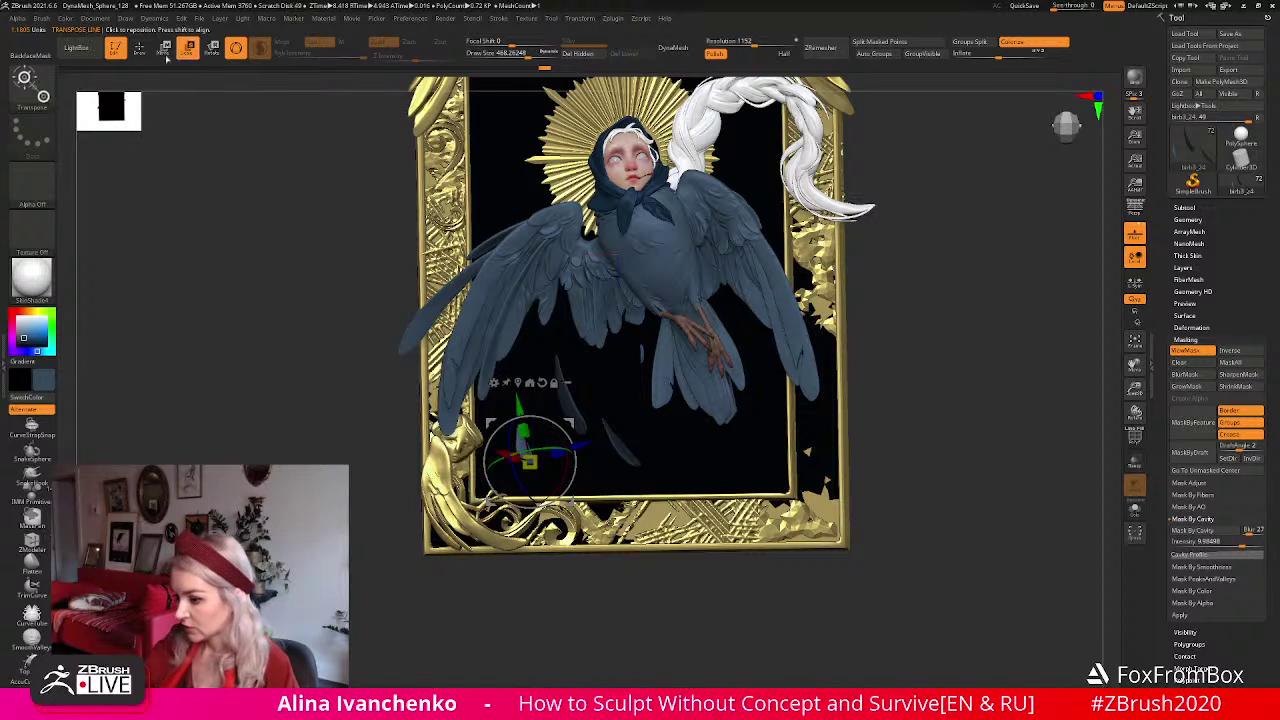
pyautogui.press('q')
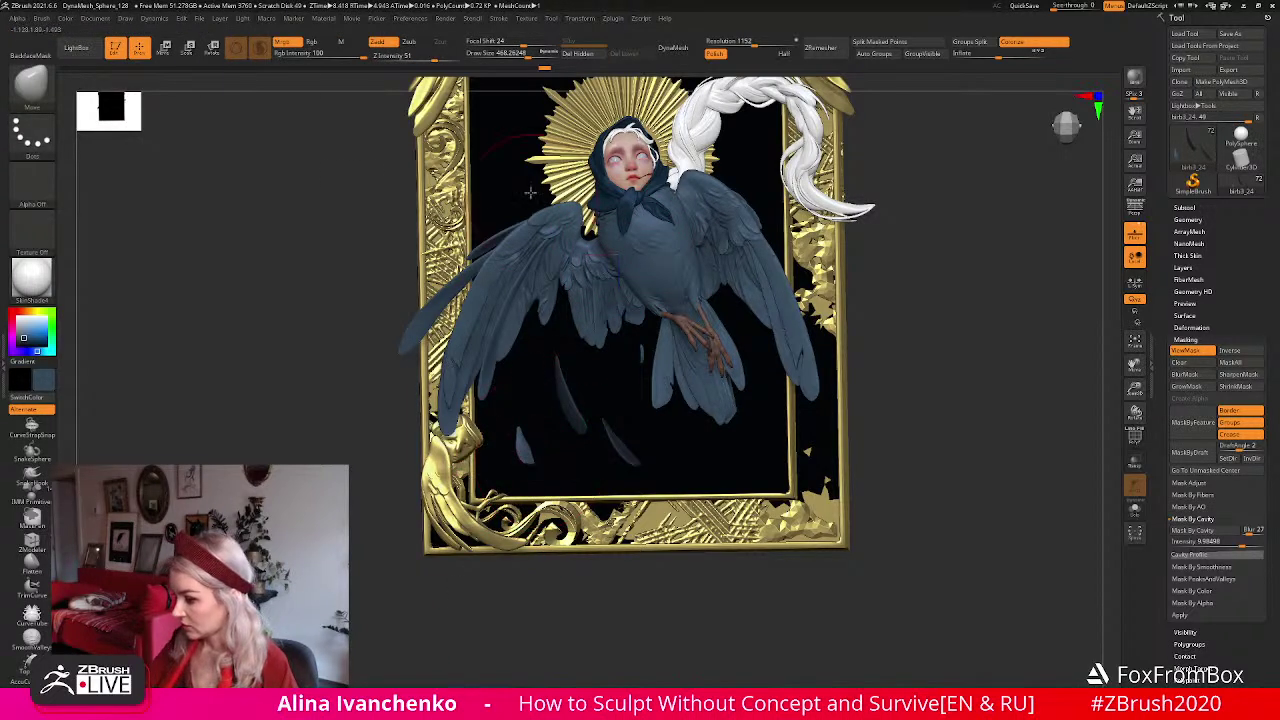
# Refine the lower-left feather with the Move brush, reducing the draw size to about 187 and undoing the smoothing stroke.
pyautogui.moveTo(527, 54); pyautogui.dragTo(513, 54)
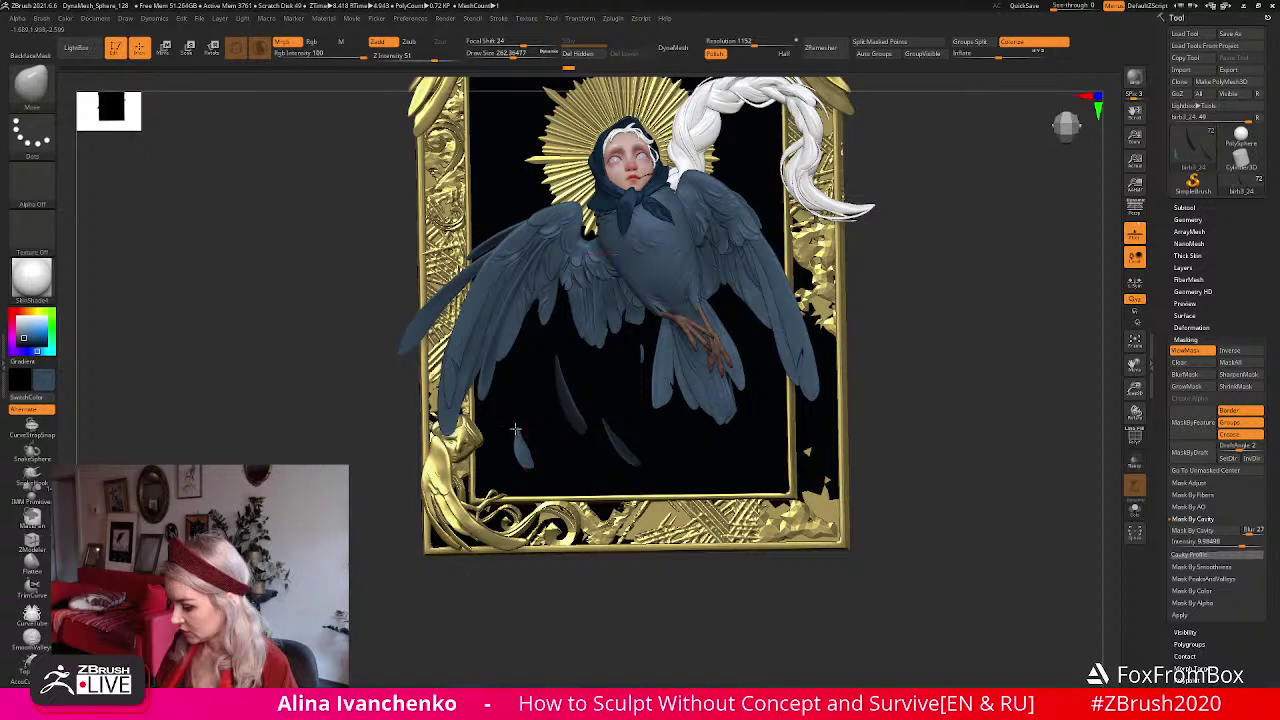
pyautogui.keyDown('shift'); pyautogui.moveTo(523, 447); pyautogui.dragTo(527, 454); pyautogui.keyUp('shift')
pyautogui.hotkey('ctrl', 'z')
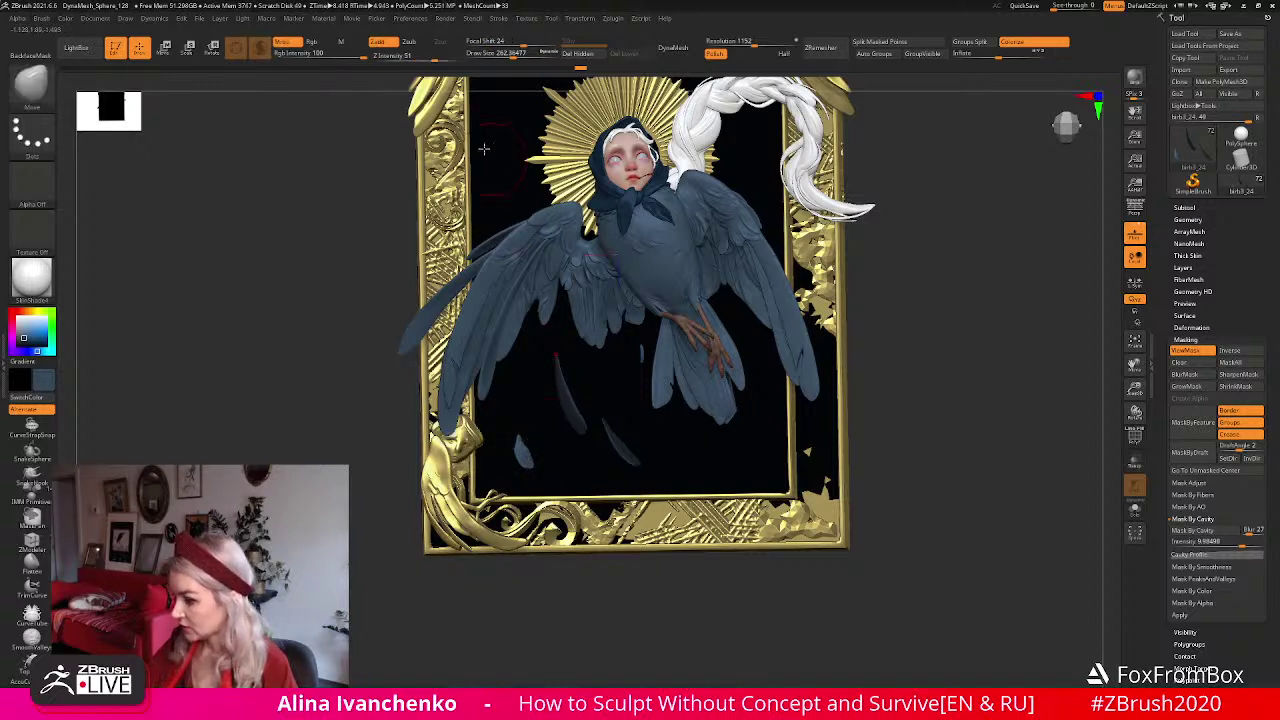
pyautogui.click(506, 54)
pyautogui.press('shift')
pyautogui.moveTo(521, 450)
pyautogui.mouseDown(button='right')
pyautogui.moveTo(533, 455)
pyautogui.moveTo(486, 614)
pyautogui.moveTo(1083, 437)
pyautogui.mouseUp(button='right')
pyautogui.moveTo(1134, 389); pyautogui.dragTo(872, 403)
pyautogui.moveTo(823, 466); pyautogui.dragTo(610, 542, button='right')
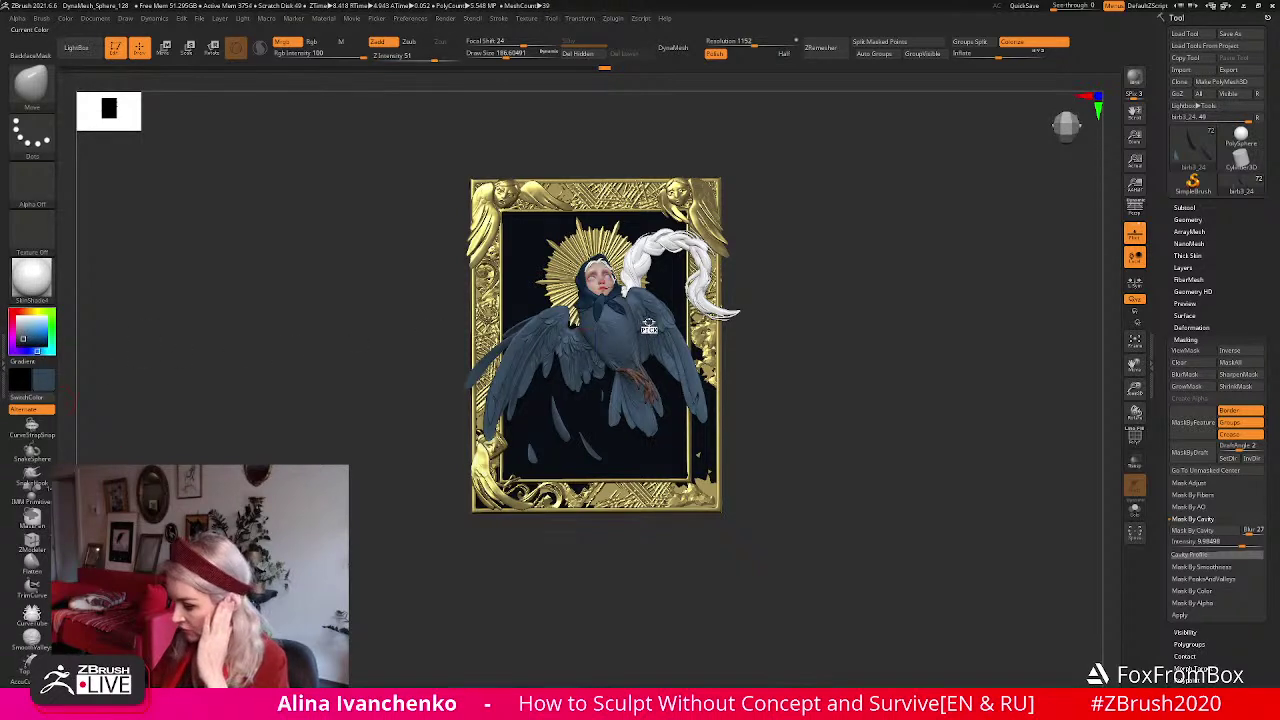
# Pick a dark blue matching the bird and fill the loose feathers with it.
pyautogui.moveTo(786, 291); pyautogui.dragTo(729, 355, button='right')
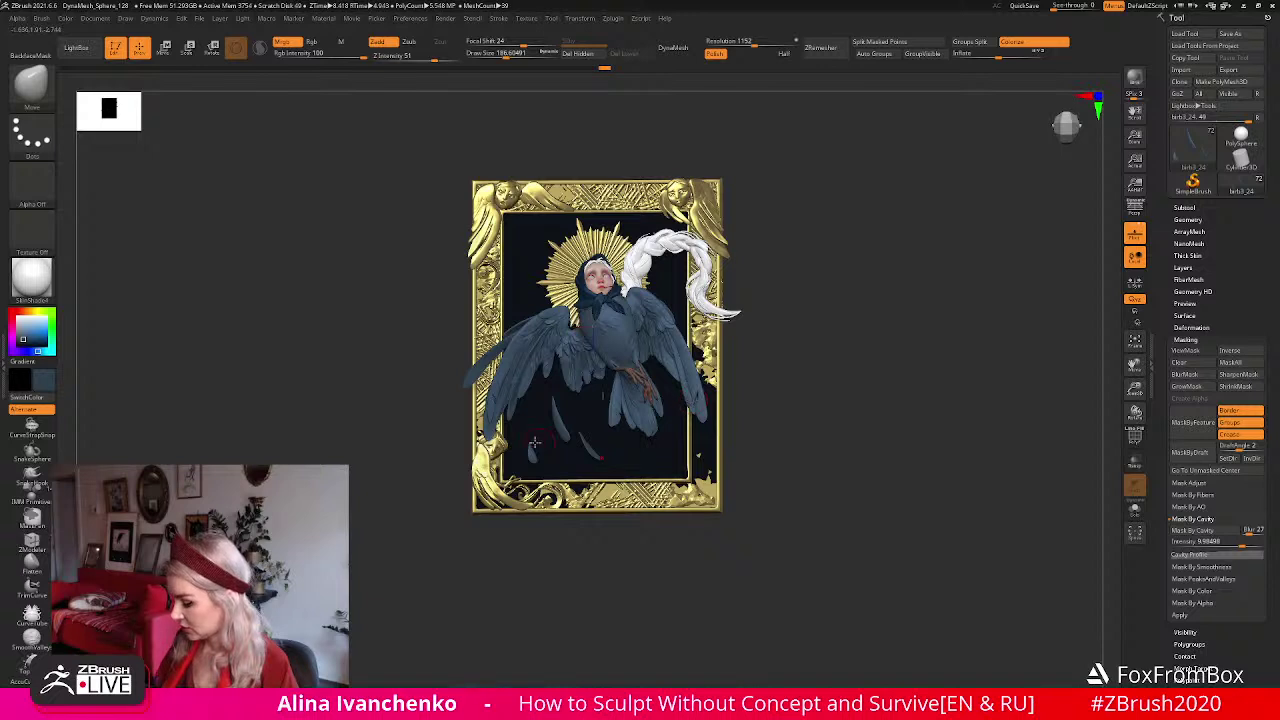
pyautogui.hotkey('ctrl', 'h')
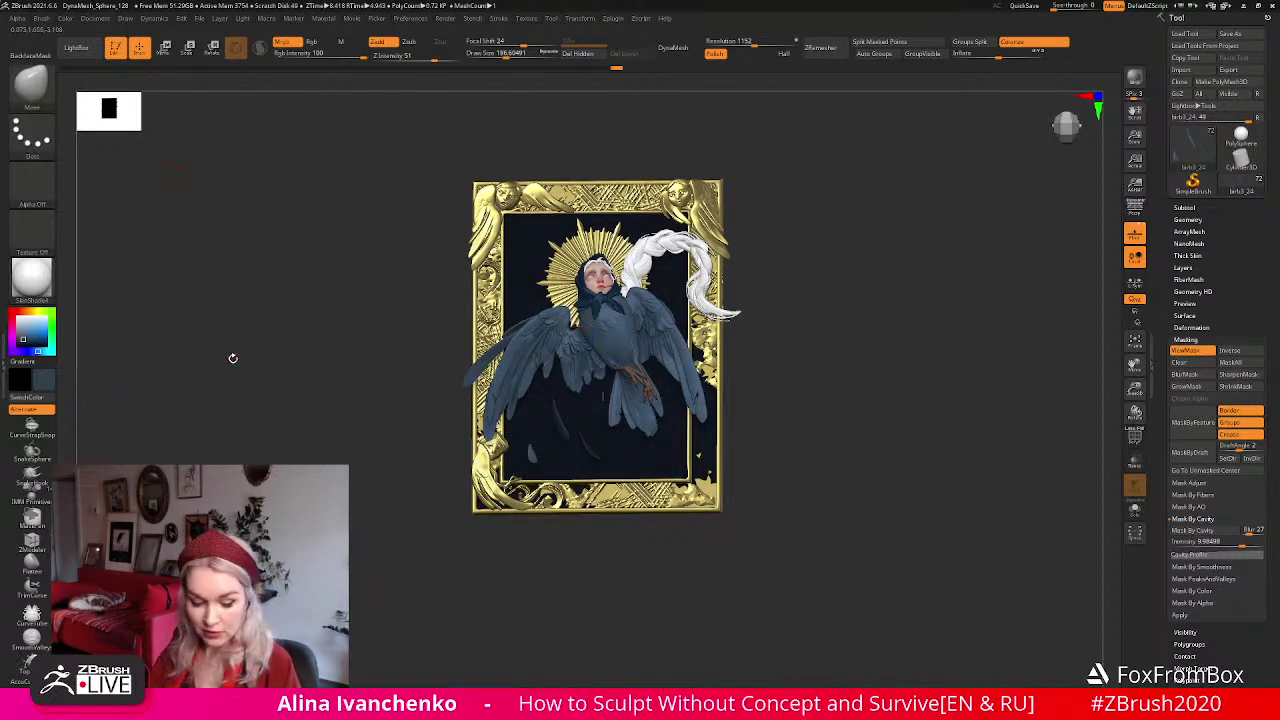
pyautogui.hotkey('ctrl', 'h')
pyautogui.click(66, 19)
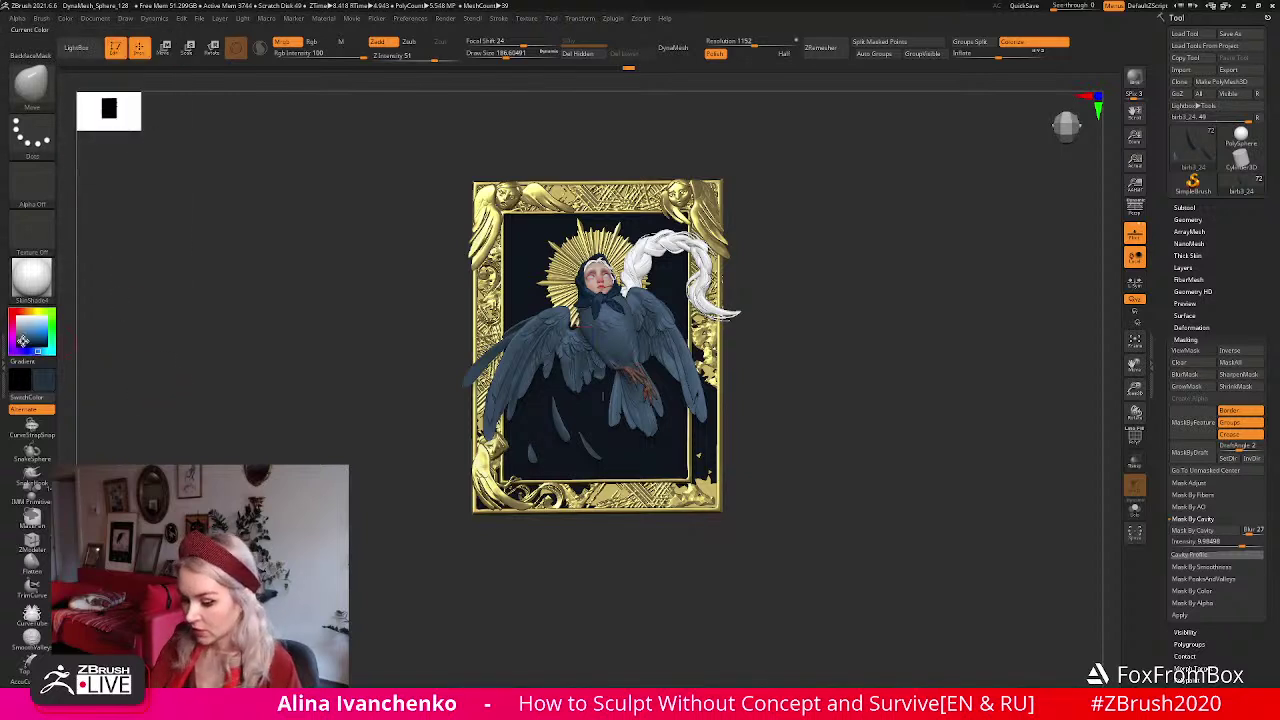
pyautogui.click(66, 19)
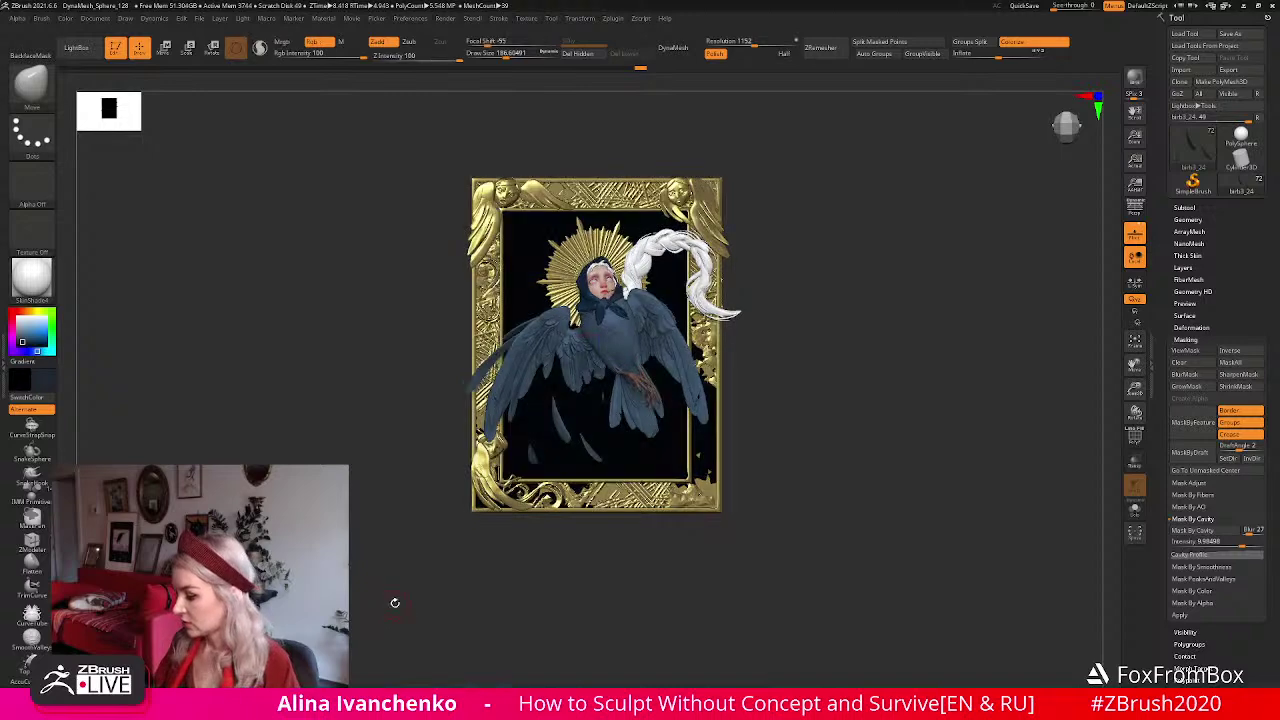
pyautogui.moveTo(787, 459)
pyautogui.keyDown('alt'); pyautogui.mouseDown()
pyautogui.moveTo(763, 474)
pyautogui.moveTo(770, 448)
pyautogui.moveTo(644, 475)
pyautogui.moveTo(509, 577)
pyautogui.moveTo(551, 566)
pyautogui.moveTo(535, 568)
pyautogui.mouseUp(); pyautogui.keyUp('alt')
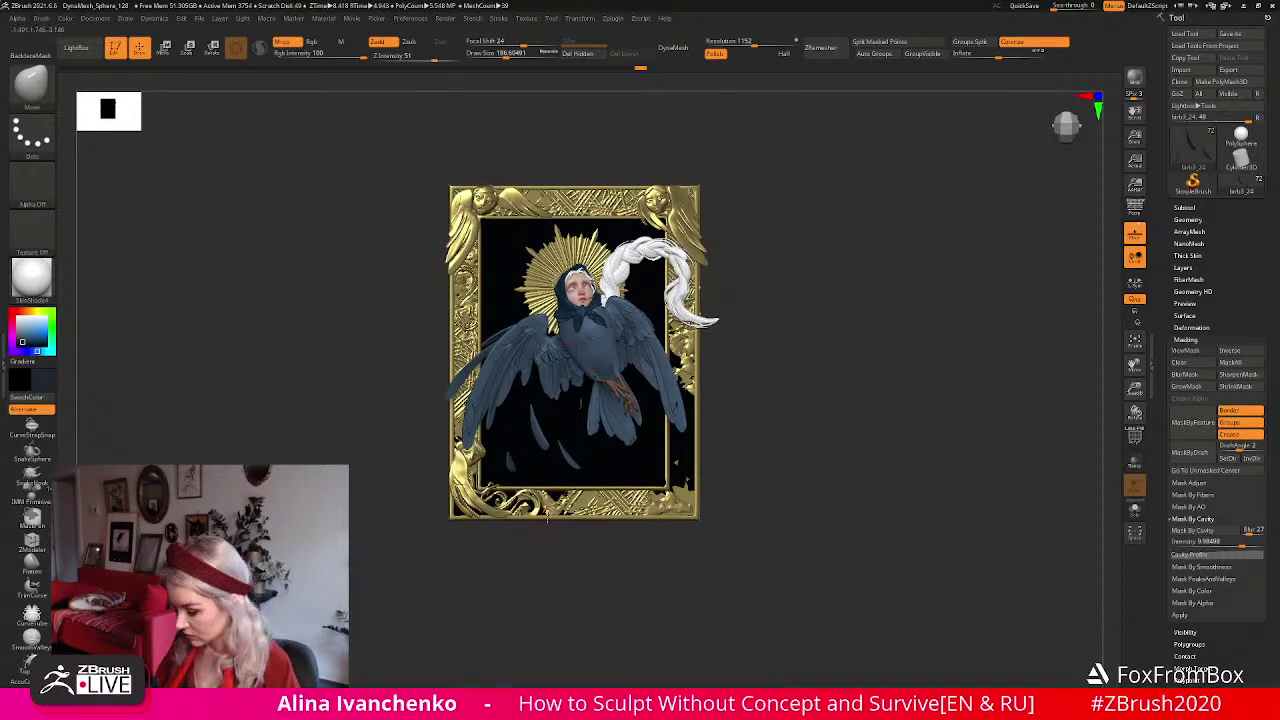
# Adjust the lower-middle feather's tip, and split the masked points of the loose-feather mesh into a separate subtool.
pyautogui.moveTo(572, 467)
pyautogui.mouseDown()
pyautogui.moveTo(551, 560)
pyautogui.moveTo(573, 480)
pyautogui.mouseUp()
pyautogui.moveTo(809, 416); pyautogui.dragTo(800, 430)
pyautogui.moveTo(535, 539); pyautogui.dragTo(737, 380)
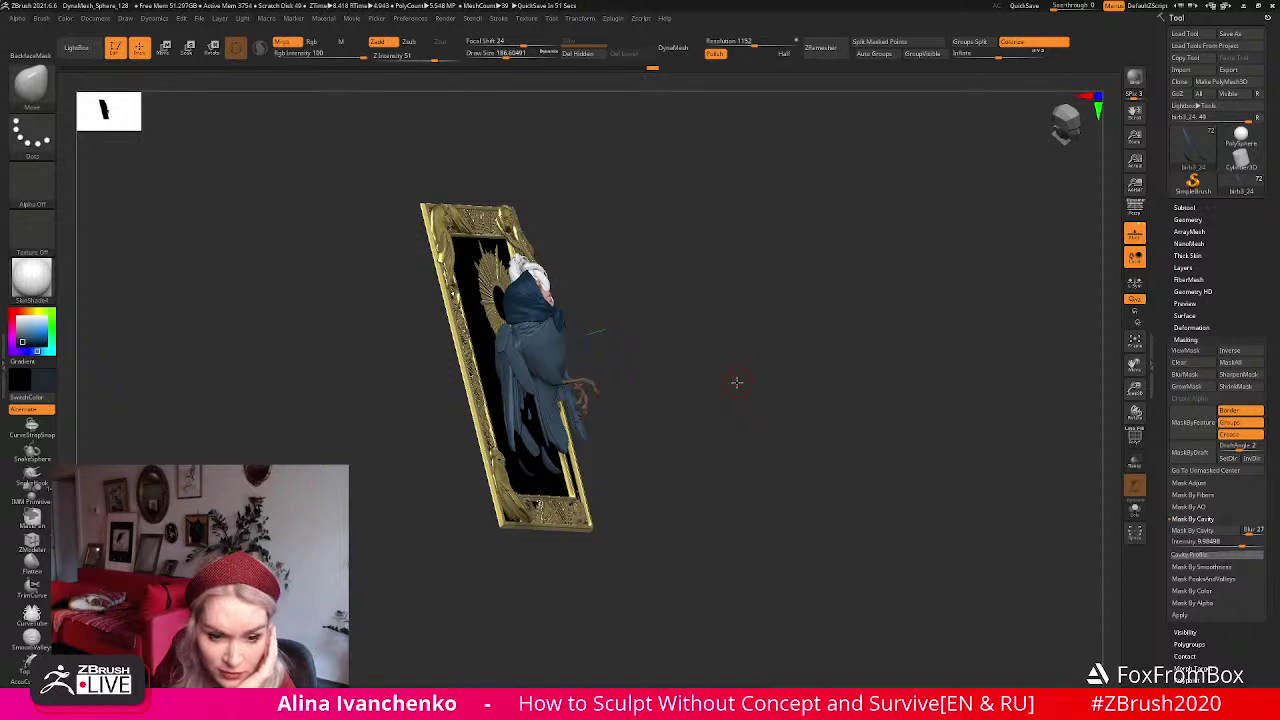
pyautogui.keyDown('shift'); pyautogui.moveTo(737, 382); pyautogui.dragTo(539, 487); pyautogui.keyUp('shift')
pyautogui.hotkey('ctrl', 'h')
pyautogui.keyDown('shift'); pyautogui.moveTo(485, 445); pyautogui.dragTo(758, 390); pyautogui.keyUp('shift')
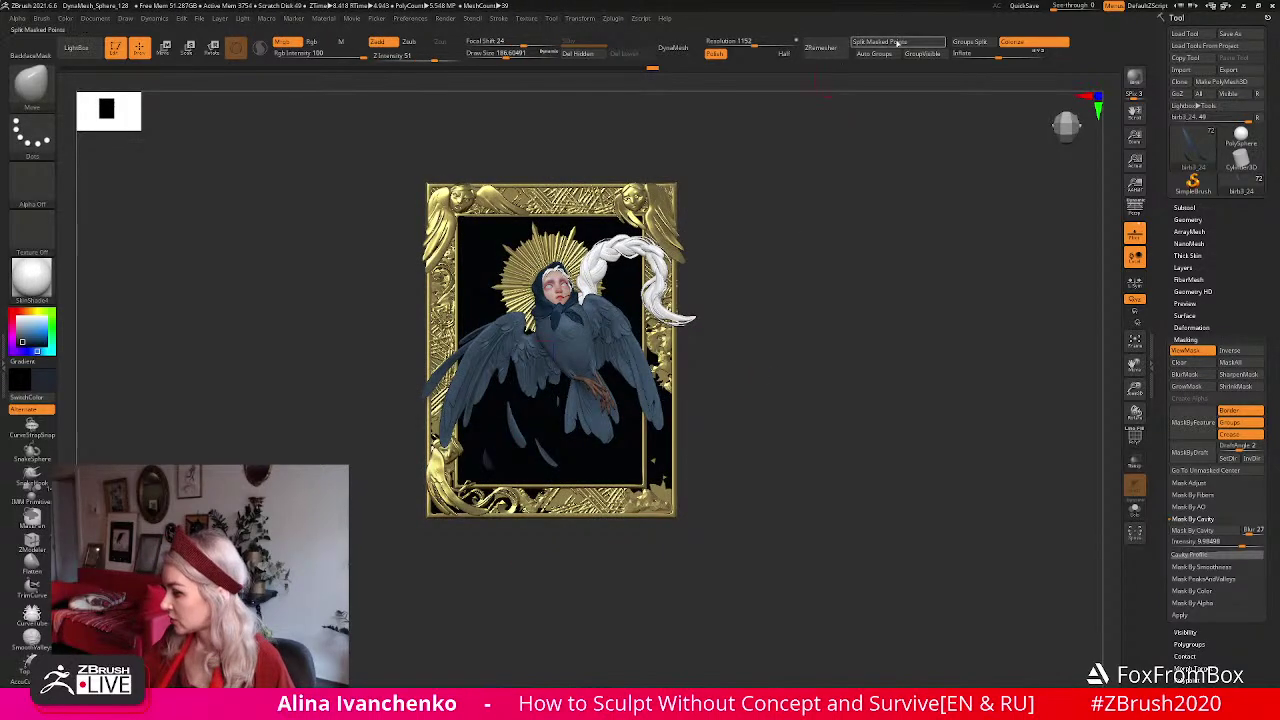
pyautogui.hotkey('ctrl', 'h')
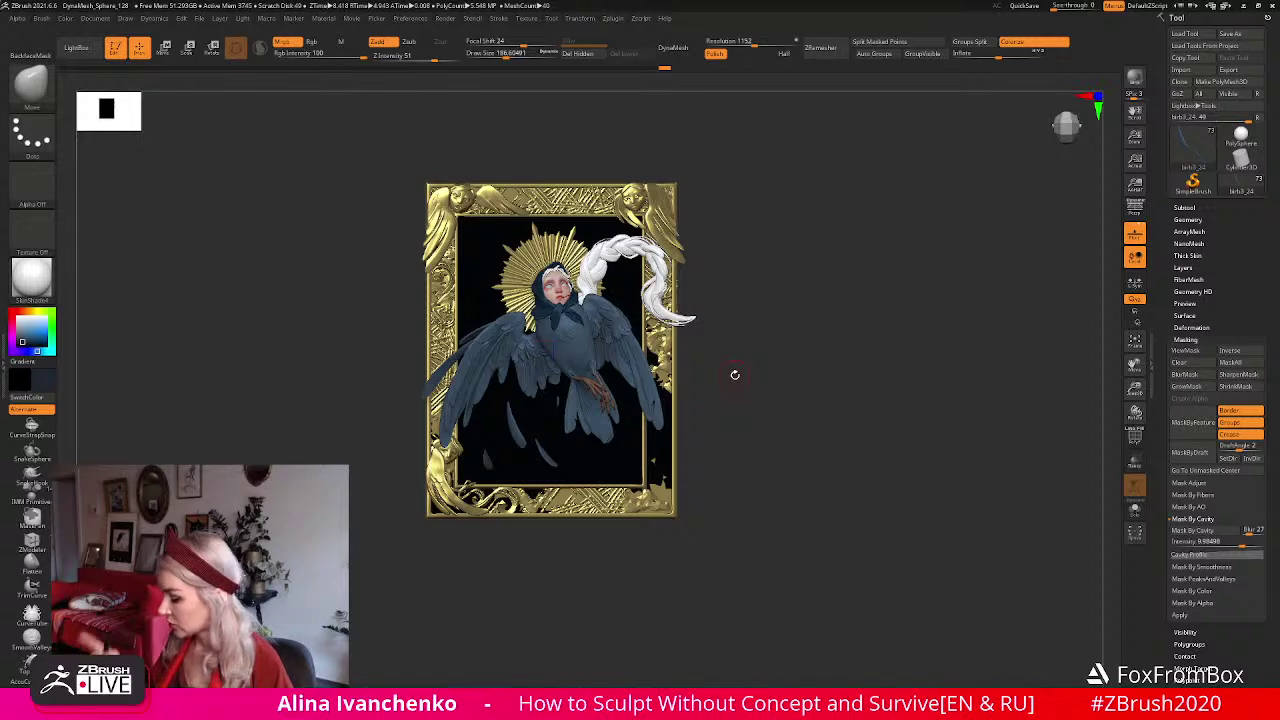
# Subdivide the loose feathers once and delete the lower subdivision level, checking them from several angles.
pyautogui.moveTo(734, 375); pyautogui.dragTo(797, 397)
pyautogui.moveTo(1134, 389); pyautogui.dragTo(1128, 428)
pyautogui.moveTo(954, 427); pyautogui.dragTo(915, 420)
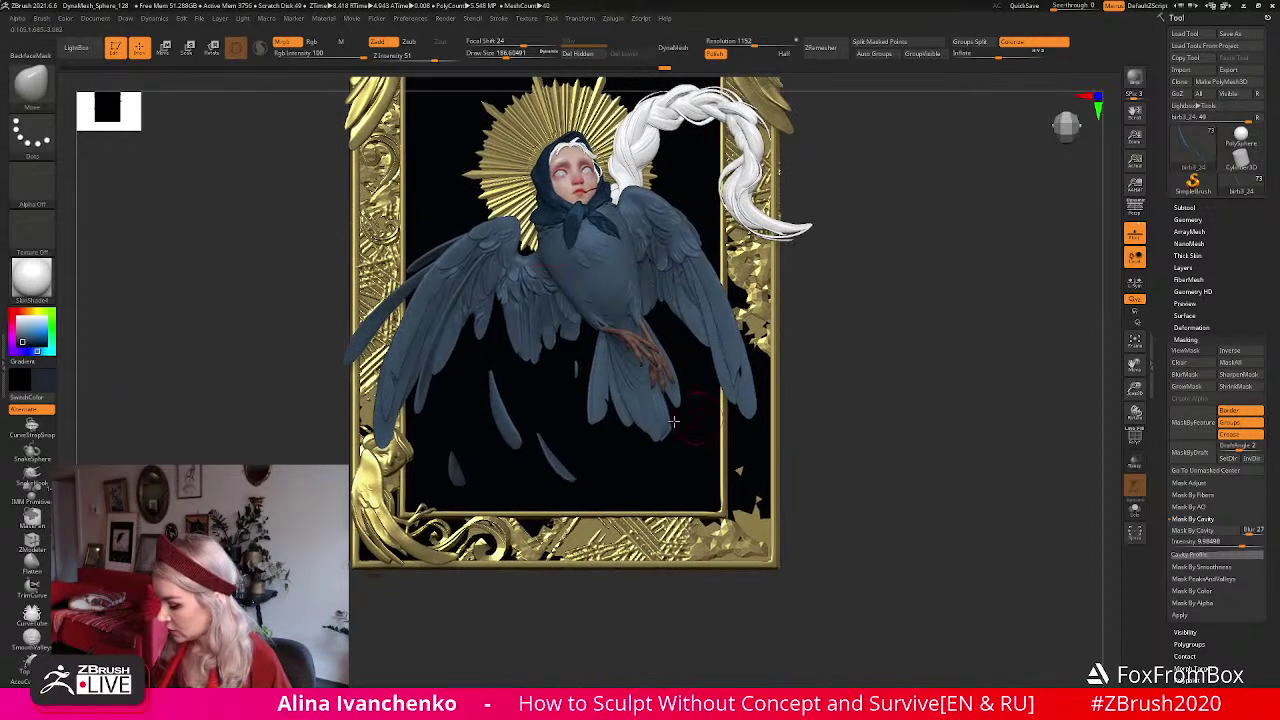
pyautogui.moveTo(500, 604); pyautogui.dragTo(502, 416)
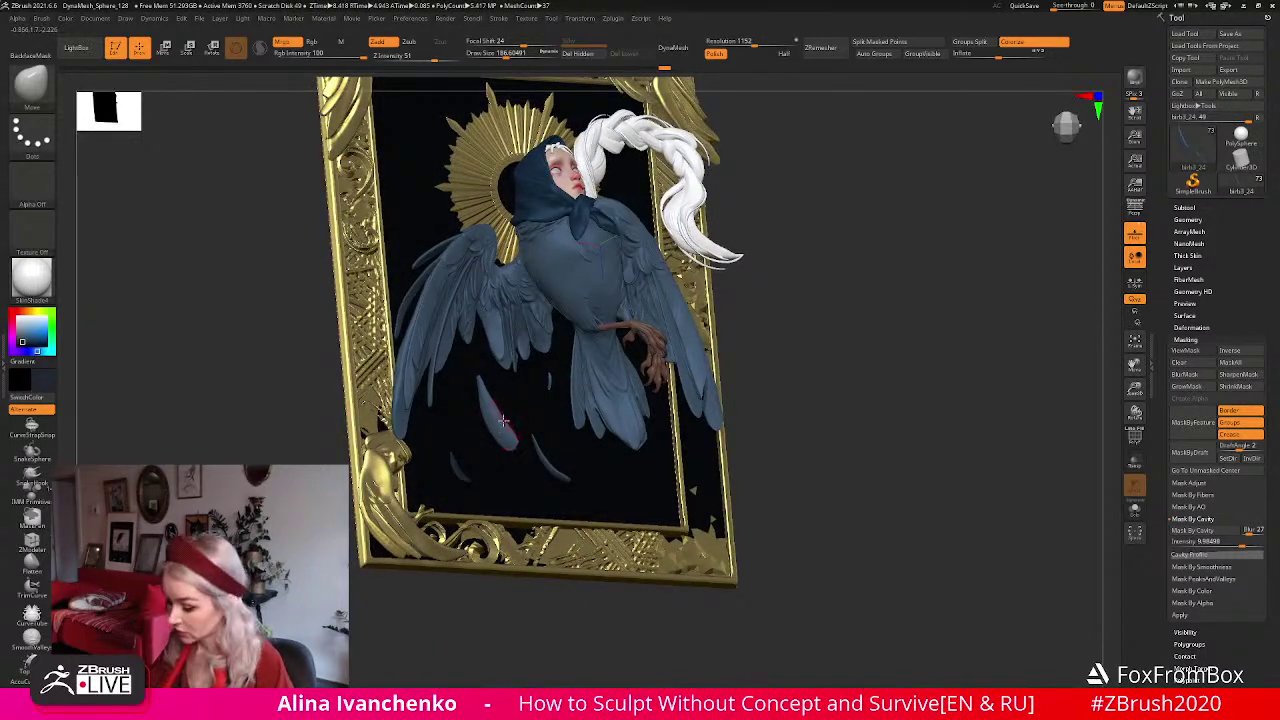
pyautogui.moveTo(457, 638); pyautogui.dragTo(446, 638)
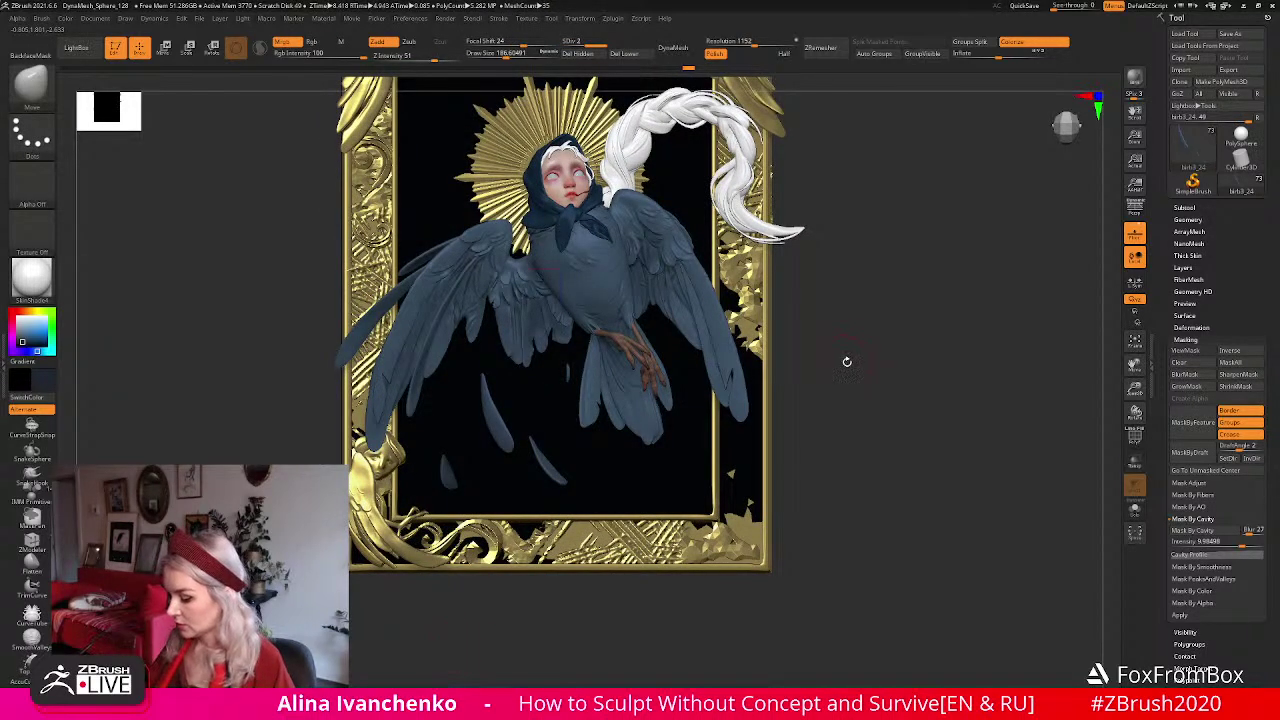
pyautogui.moveTo(846, 360); pyautogui.dragTo(800, 263)
pyautogui.click(638, 69)
pyautogui.moveTo(815, 376); pyautogui.dragTo(840, 362)
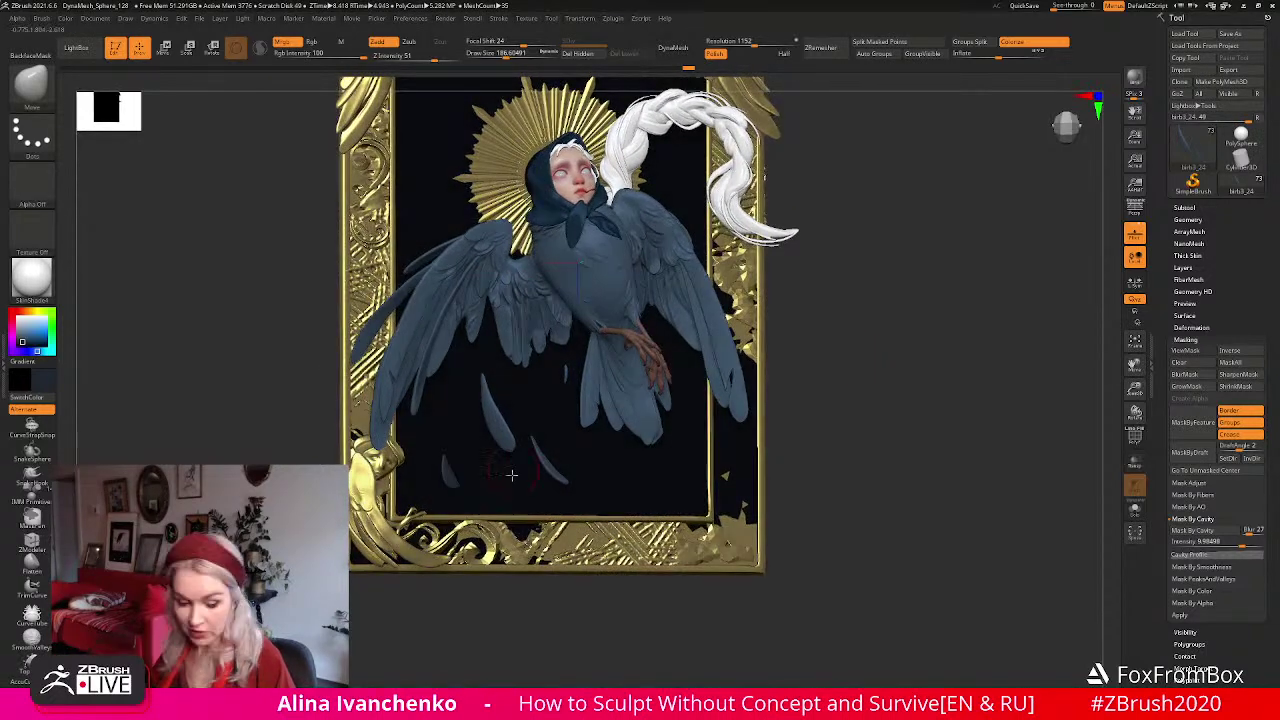
# Reshape the loose feather nearest the tail with the Move brush at draw size about 234, masking the neighbouring feather.
pyautogui.press(']')
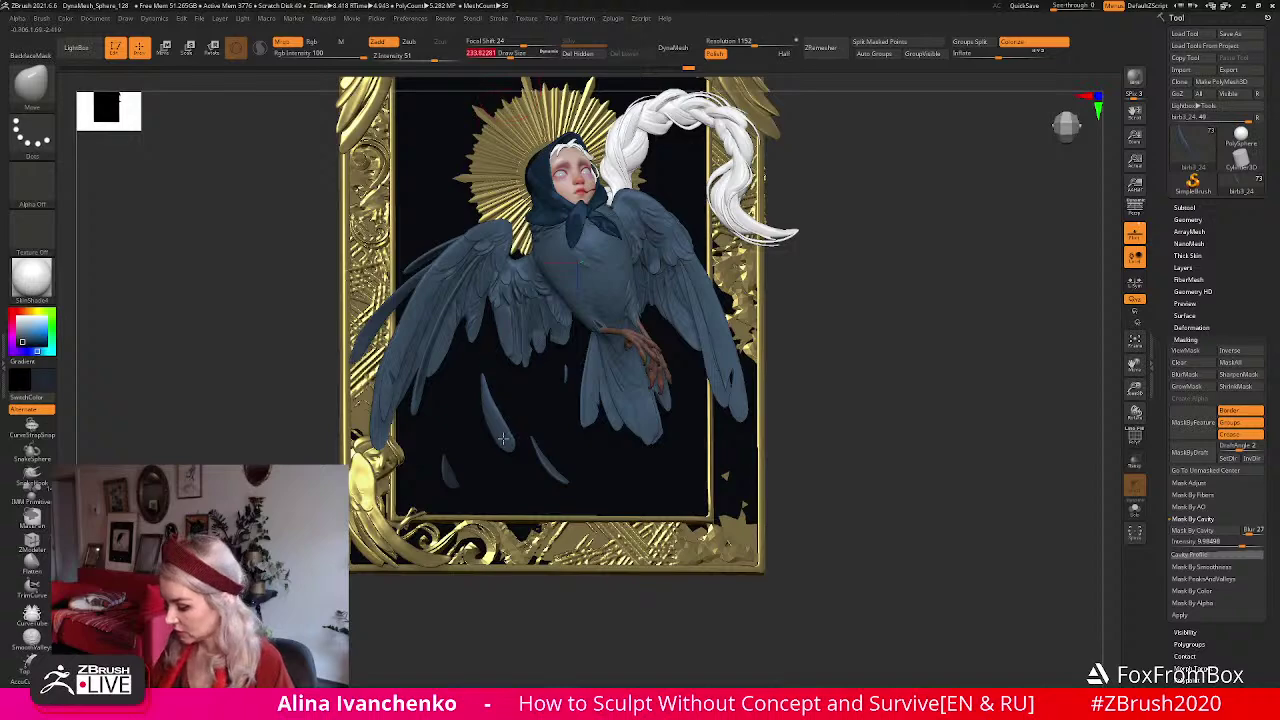
pyautogui.moveTo(800, 321); pyautogui.dragTo(798, 355)
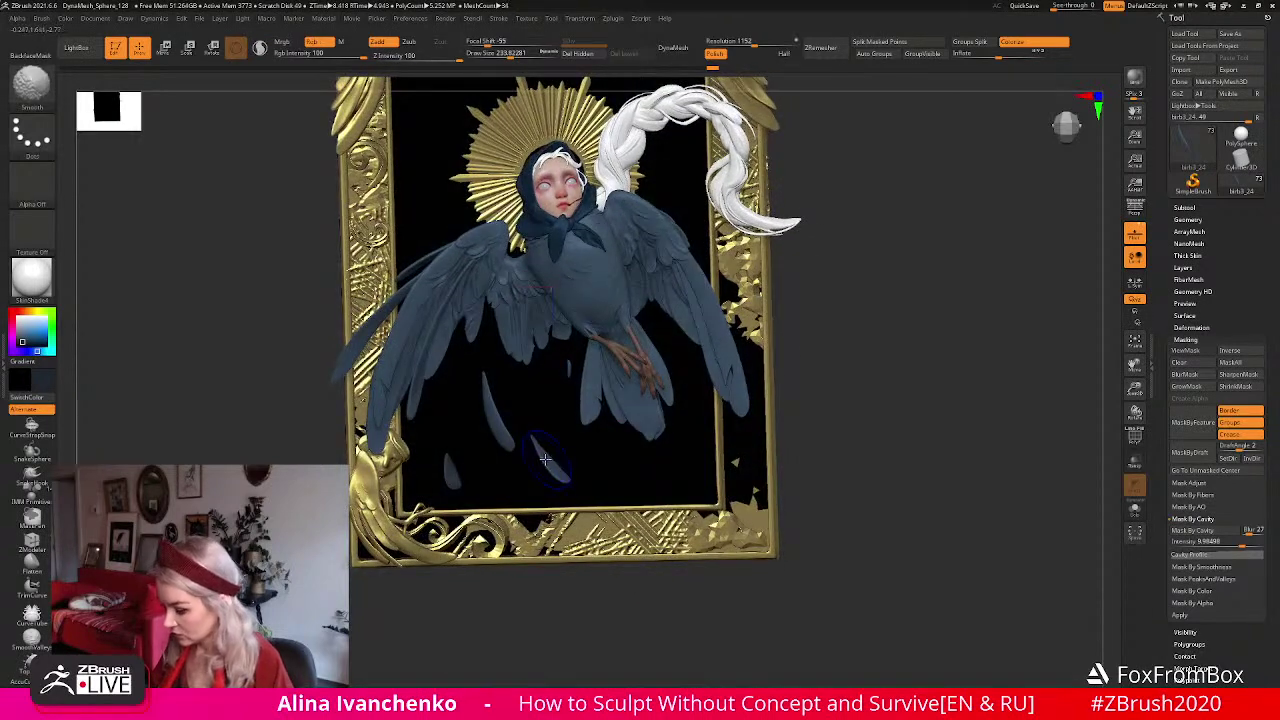
pyautogui.moveTo(569, 497); pyautogui.dragTo(532, 430)
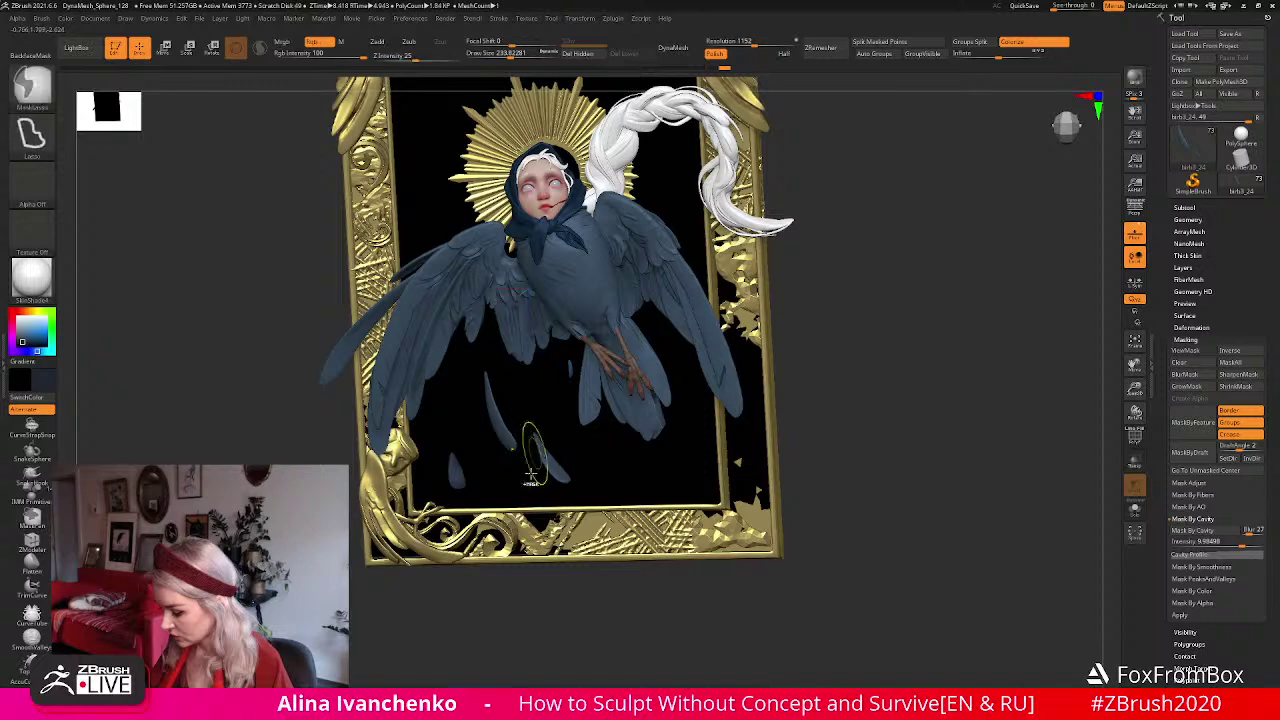
pyautogui.keyDown('alt'); pyautogui.click(541, 438); pyautogui.keyUp('alt')
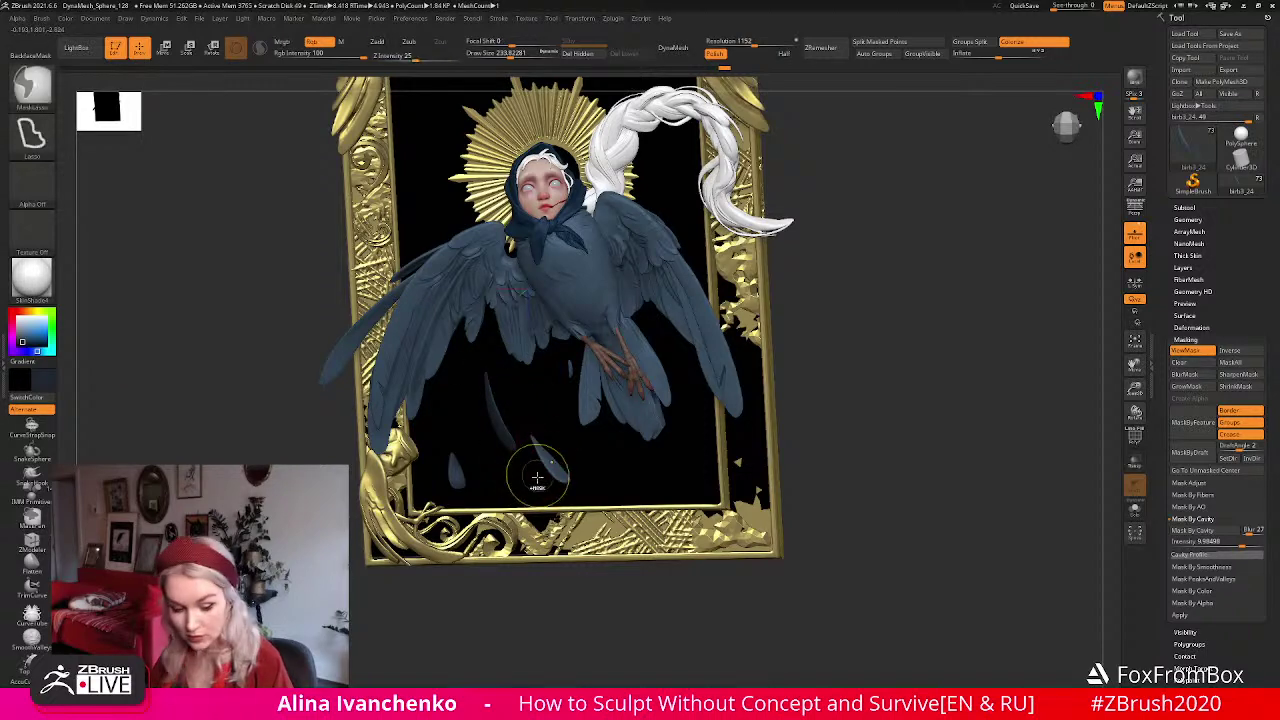
pyautogui.moveTo(537, 475); pyautogui.dragTo(554, 484, button='right')
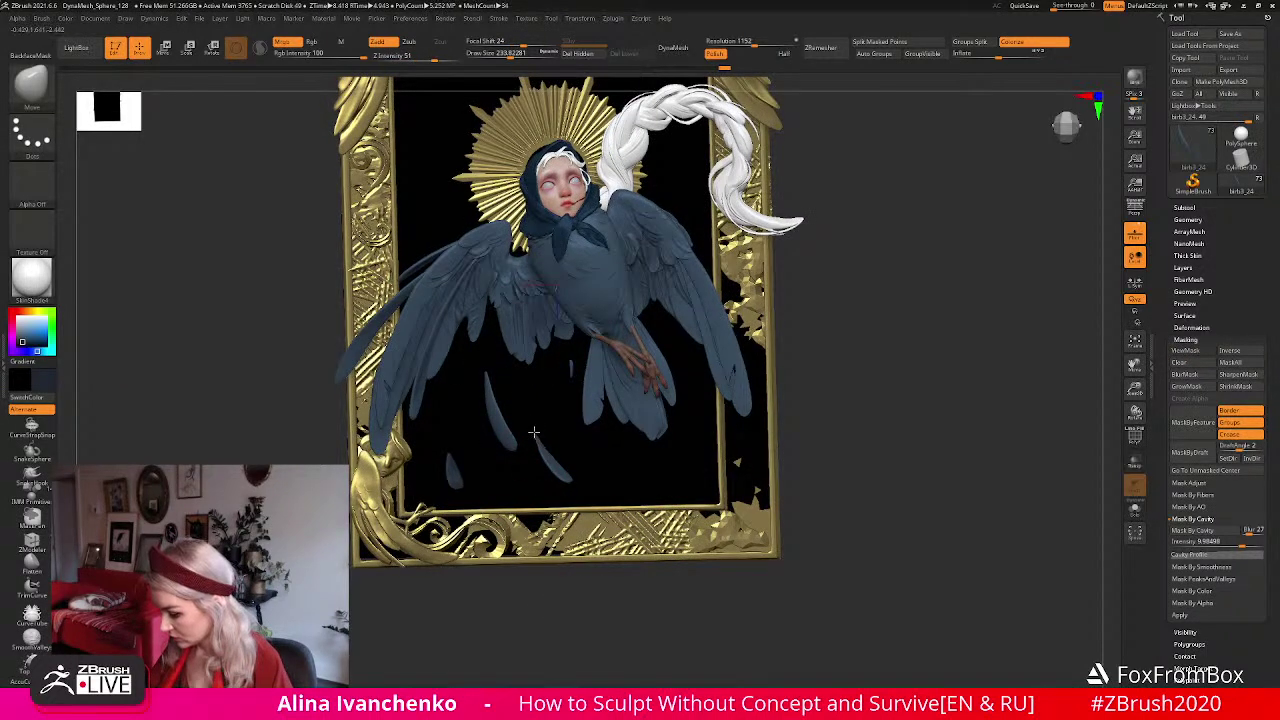
# Smooth the surface of the loose feather nearest the tail while viewing it up close from an oblique angle.
pyautogui.moveTo(822, 401); pyautogui.dragTo(860, 426)
pyautogui.moveTo(1136, 390); pyautogui.dragTo(1135, 355)
pyautogui.moveTo(783, 400)
pyautogui.mouseDown()
pyautogui.moveTo(794, 400)
pyautogui.moveTo(779, 437)
pyautogui.moveTo(800, 406)
pyautogui.mouseUp()
pyautogui.moveTo(1136, 388); pyautogui.dragTo(1069, 506)
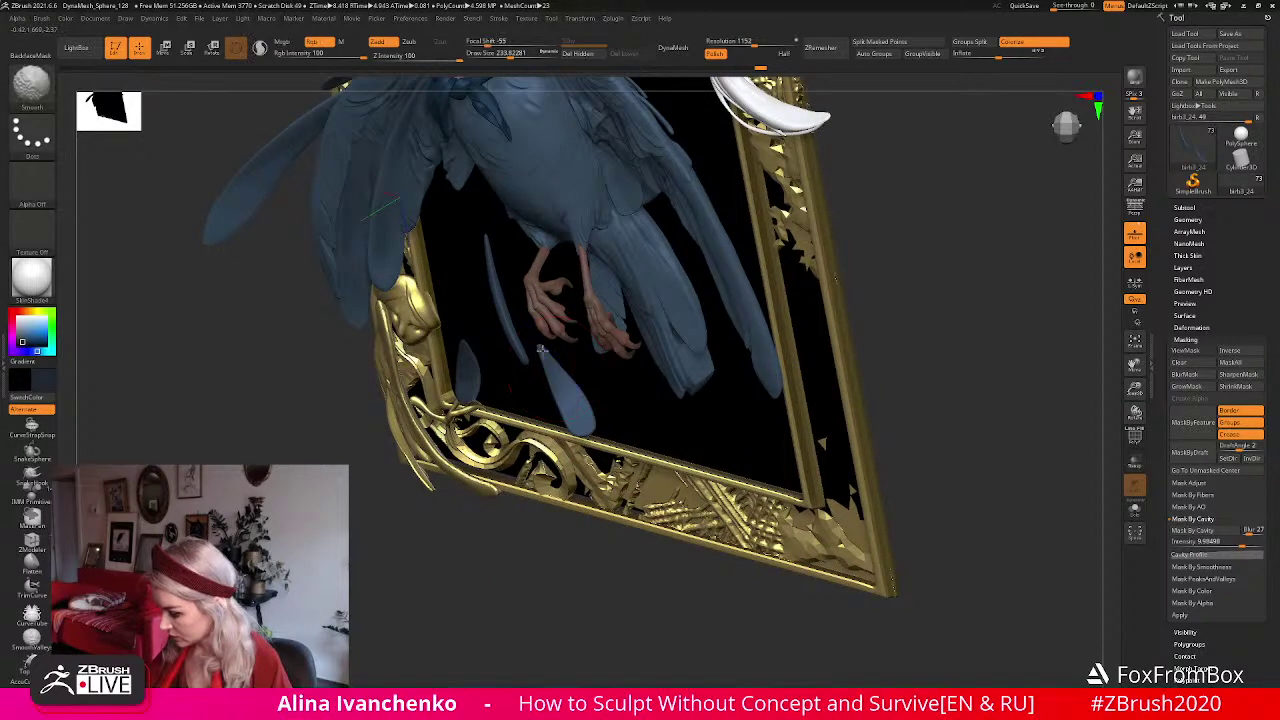
pyautogui.press('shift')
pyautogui.moveTo(575, 342); pyautogui.dragTo(948, 291)
# Cut irregular notches into the edge of the loose feather nearest the tail with TrimLasso, and check the whole composition.
pyautogui.moveTo(571, 596)
pyautogui.mouseDown()
pyautogui.moveTo(557, 606)
pyautogui.moveTo(562, 585)
pyautogui.moveTo(533, 587)
pyautogui.moveTo(534, 553)
pyautogui.mouseUp()
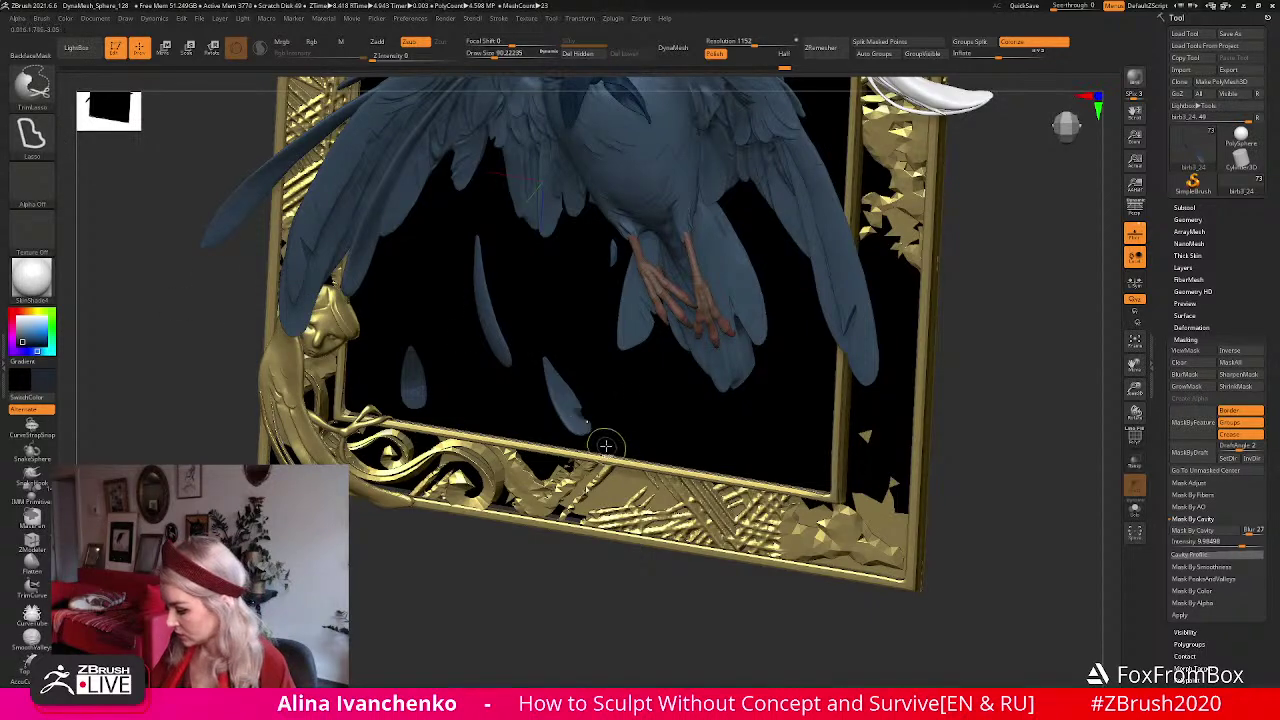
pyautogui.moveTo(523, 606); pyautogui.dragTo(524, 608)
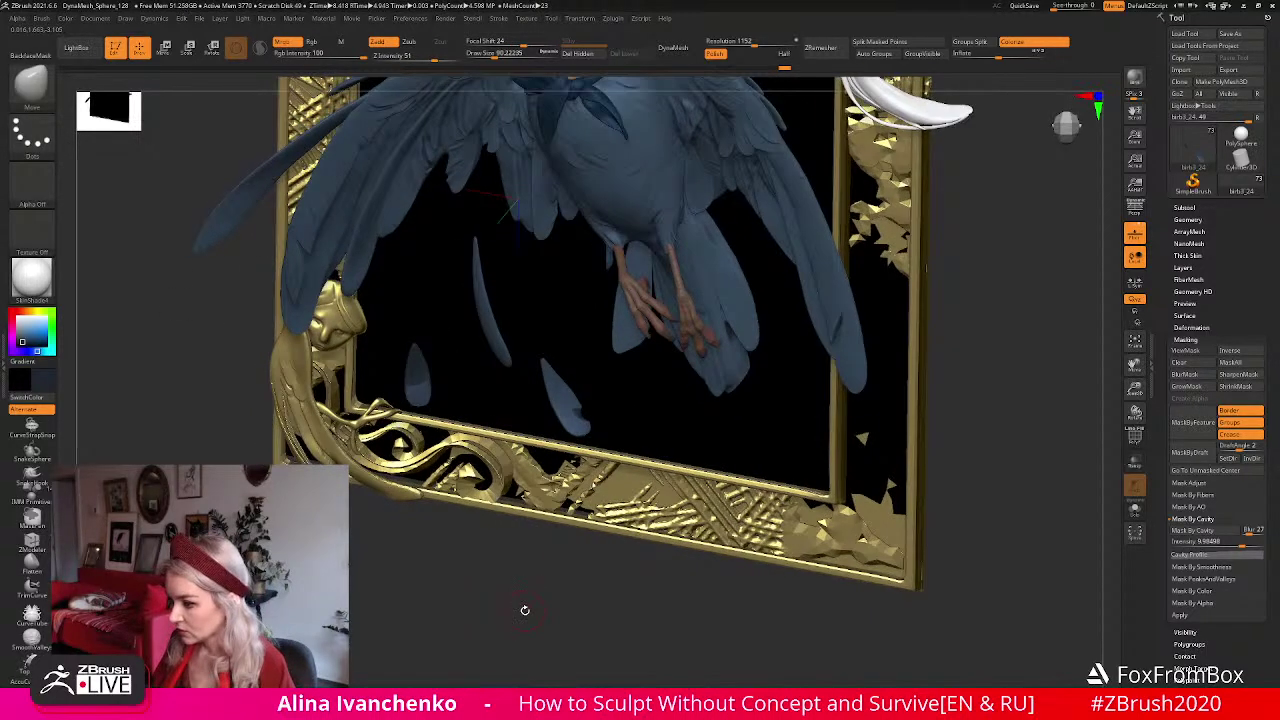
pyautogui.hotkey('ctrl', 'shift')
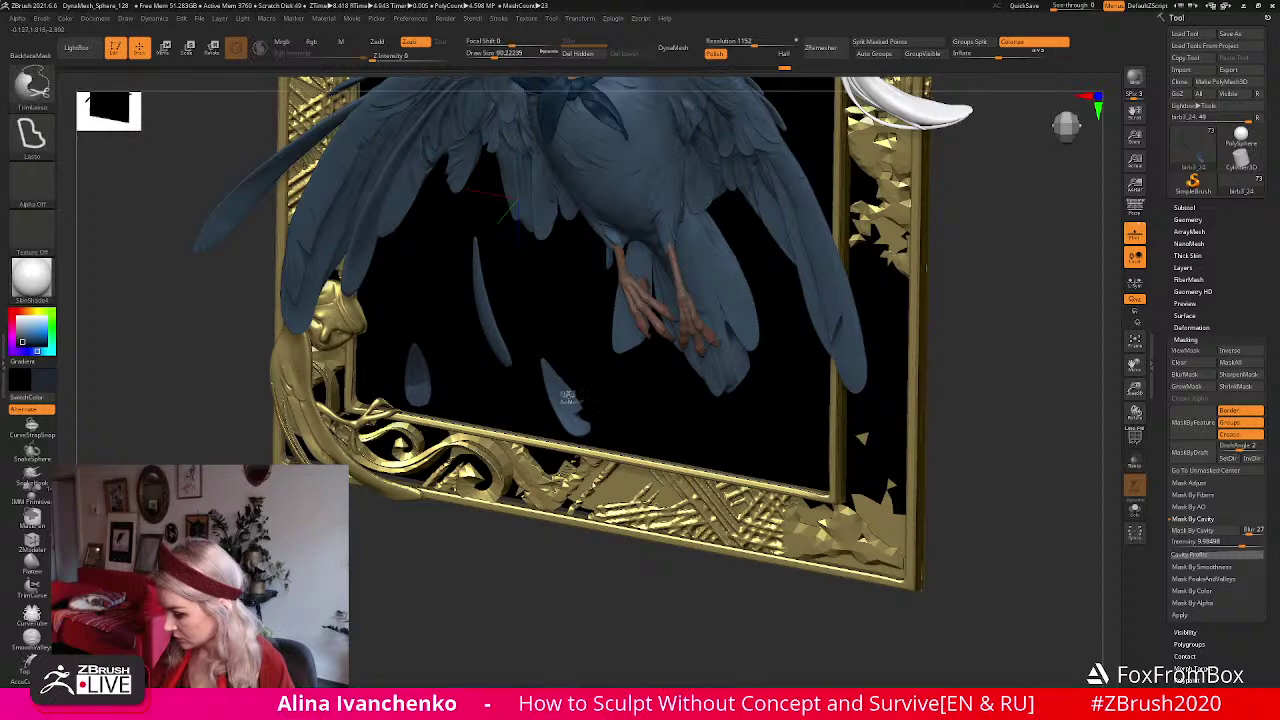
pyautogui.moveTo(525, 552); pyautogui.dragTo(545, 375)
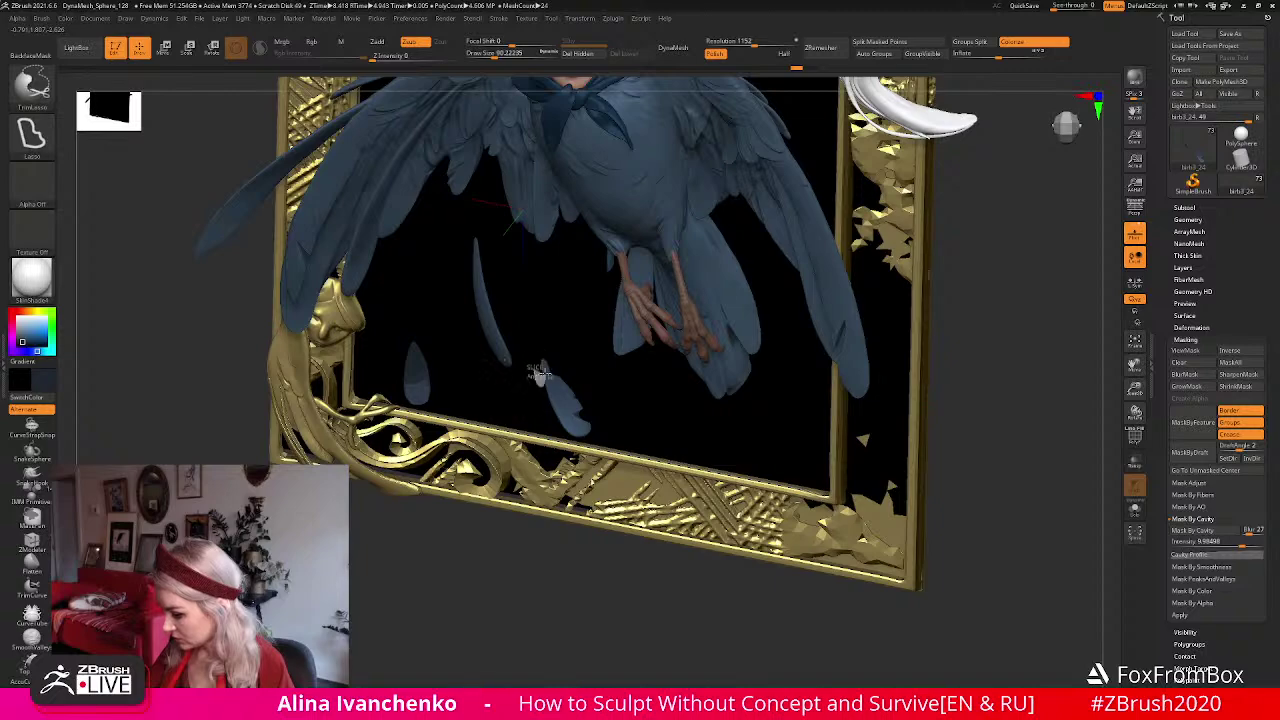
pyautogui.moveTo(509, 585)
pyautogui.mouseDown()
pyautogui.moveTo(480, 570)
pyautogui.moveTo(540, 565)
pyautogui.moveTo(512, 556)
pyautogui.moveTo(518, 590)
pyautogui.mouseUp()
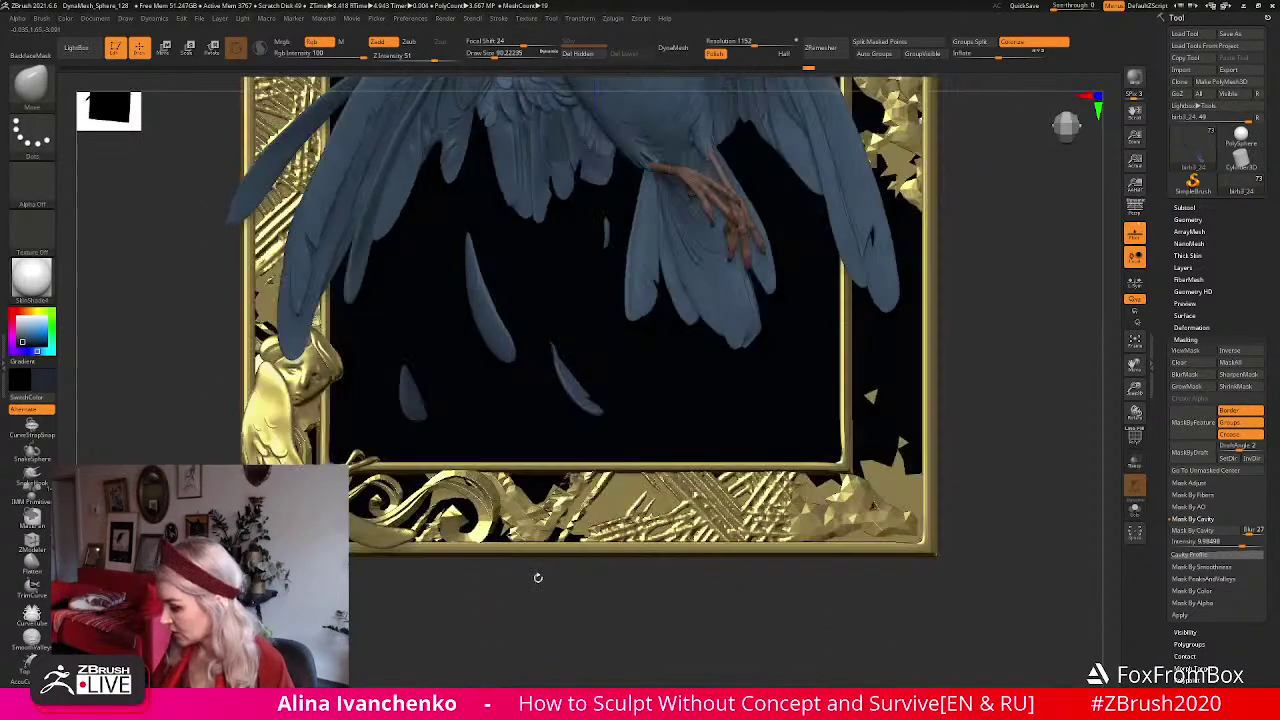
pyautogui.moveTo(1134, 390); pyautogui.dragTo(1050, 335)
pyautogui.moveTo(817, 414); pyautogui.dragTo(586, 544)
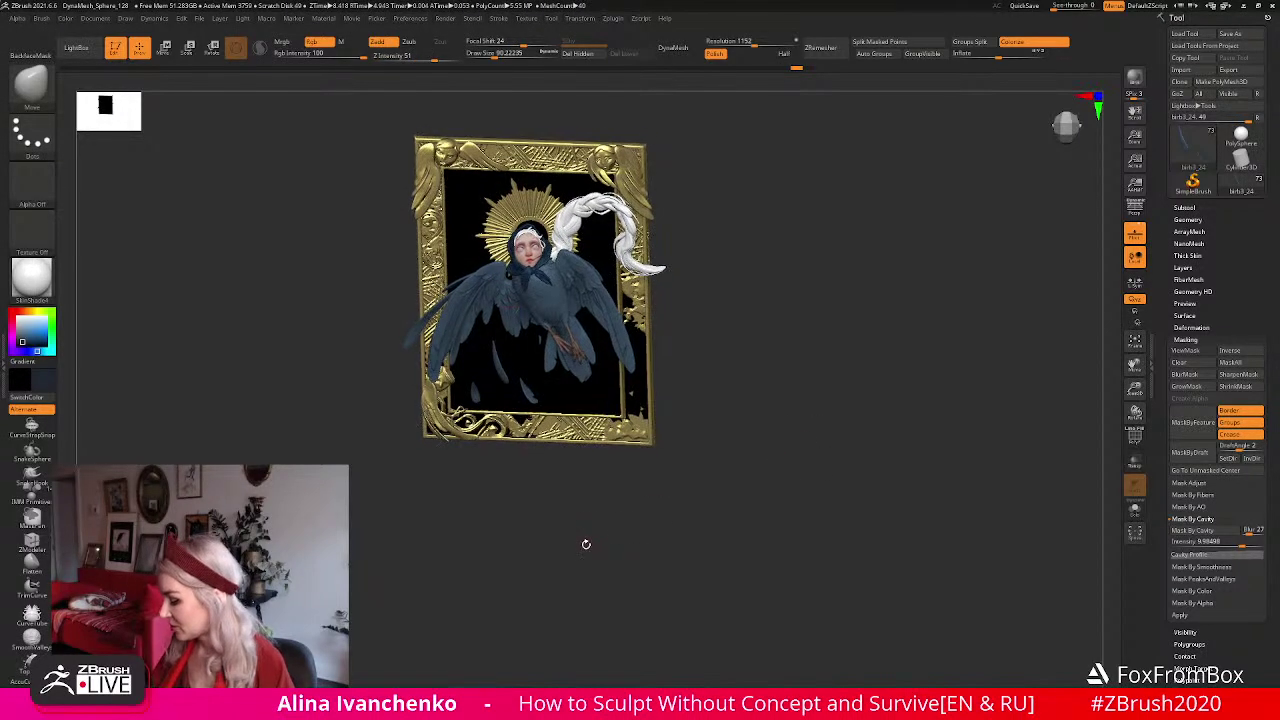
# Adjust the longest loose feather below the left wing with the Move brush and smooth its upper tip at draw size about 65.
pyautogui.moveTo(1134, 388); pyautogui.dragTo(1058, 458)
pyautogui.moveTo(535, 583)
pyautogui.mouseDown()
pyautogui.moveTo(548, 558)
pyautogui.moveTo(540, 530)
pyautogui.moveTo(470, 600)
pyautogui.moveTo(560, 565)
pyautogui.moveTo(505, 585)
pyautogui.mouseUp()
pyautogui.press('b')
pyautogui.press('m')
pyautogui.press('v')
pyautogui.press('f')
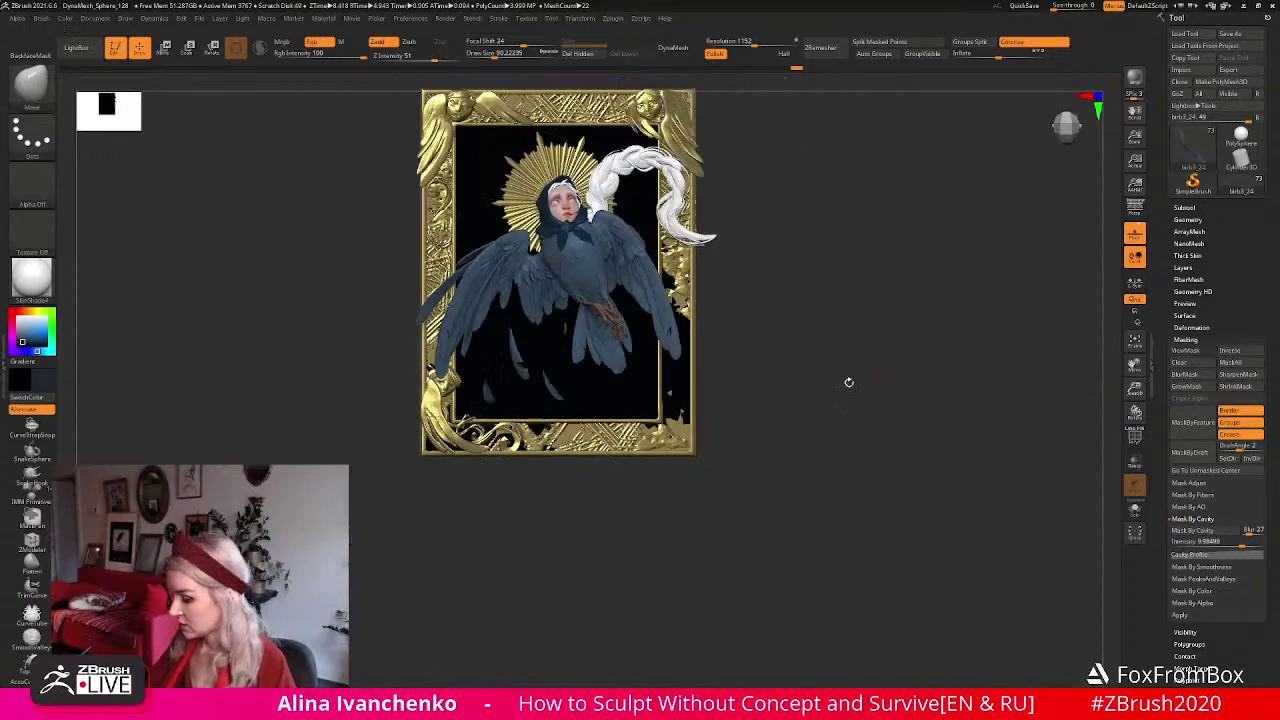
pyautogui.moveTo(789, 437); pyautogui.dragTo(783, 305)
pyautogui.hotkey('ctrl', 'h')
pyautogui.moveTo(1135, 388); pyautogui.dragTo(1078, 513)
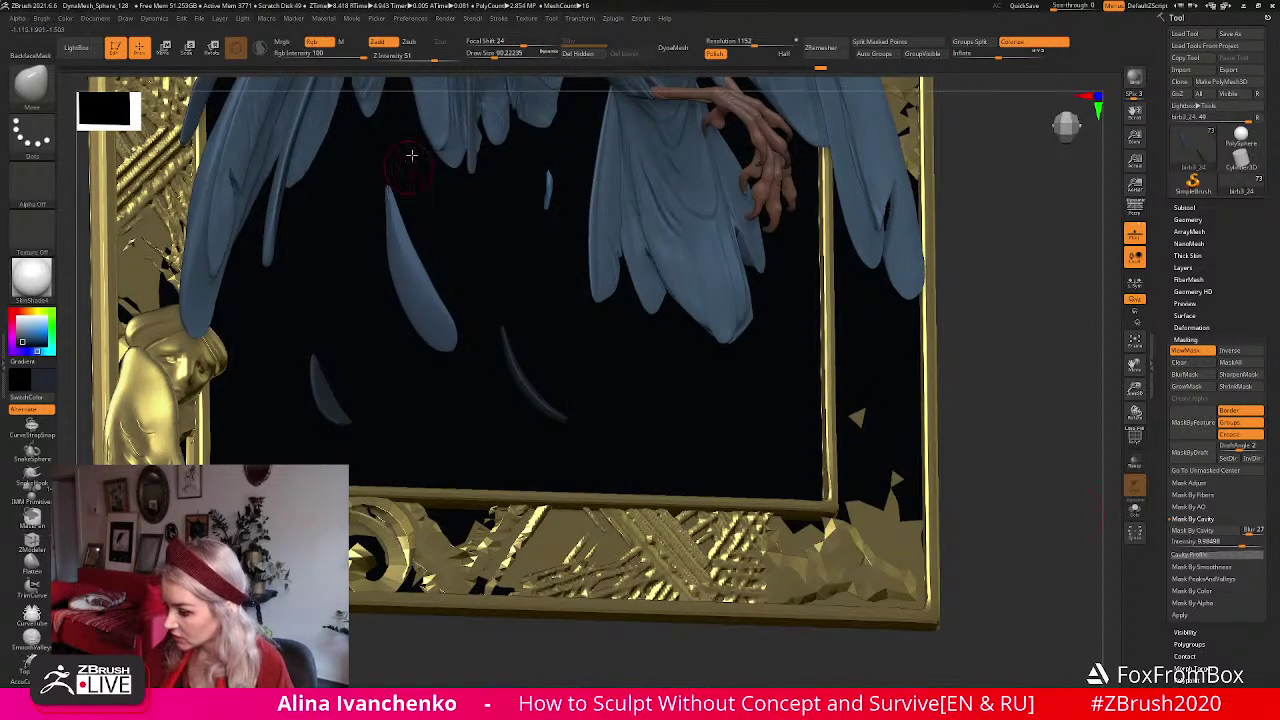
pyautogui.press('shift')
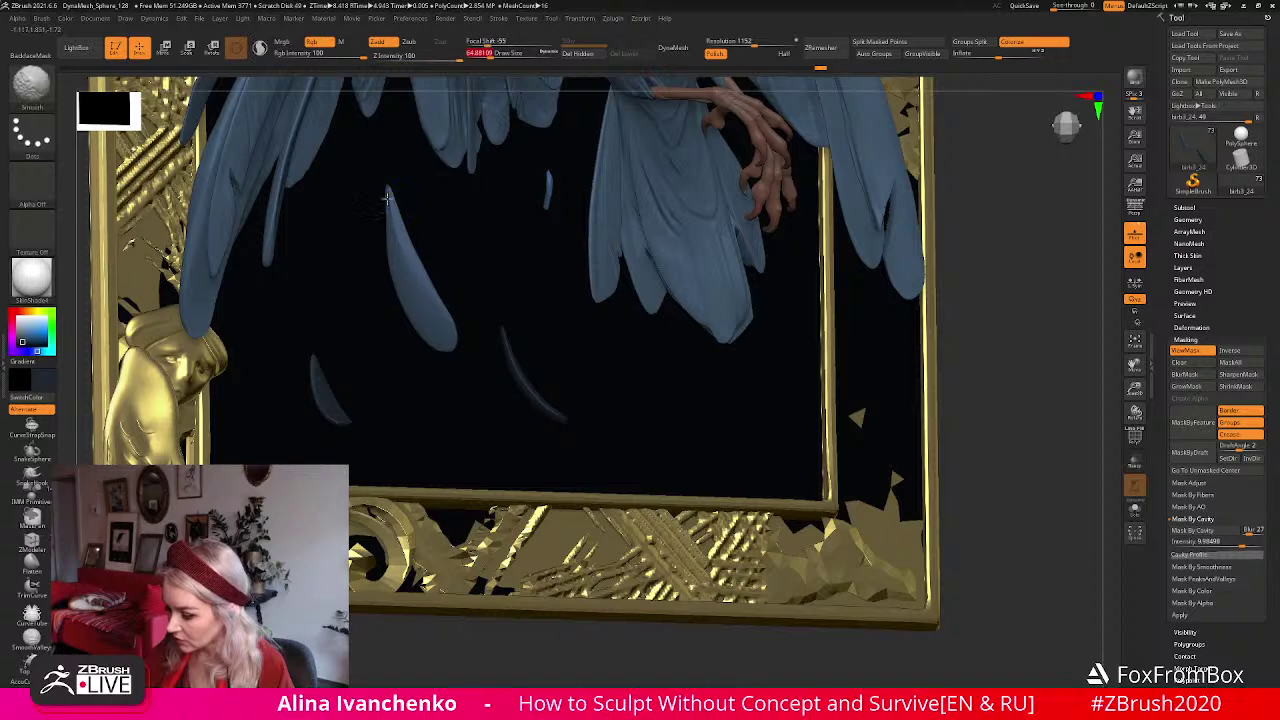
pyautogui.moveTo(991, 292); pyautogui.dragTo(945, 322)
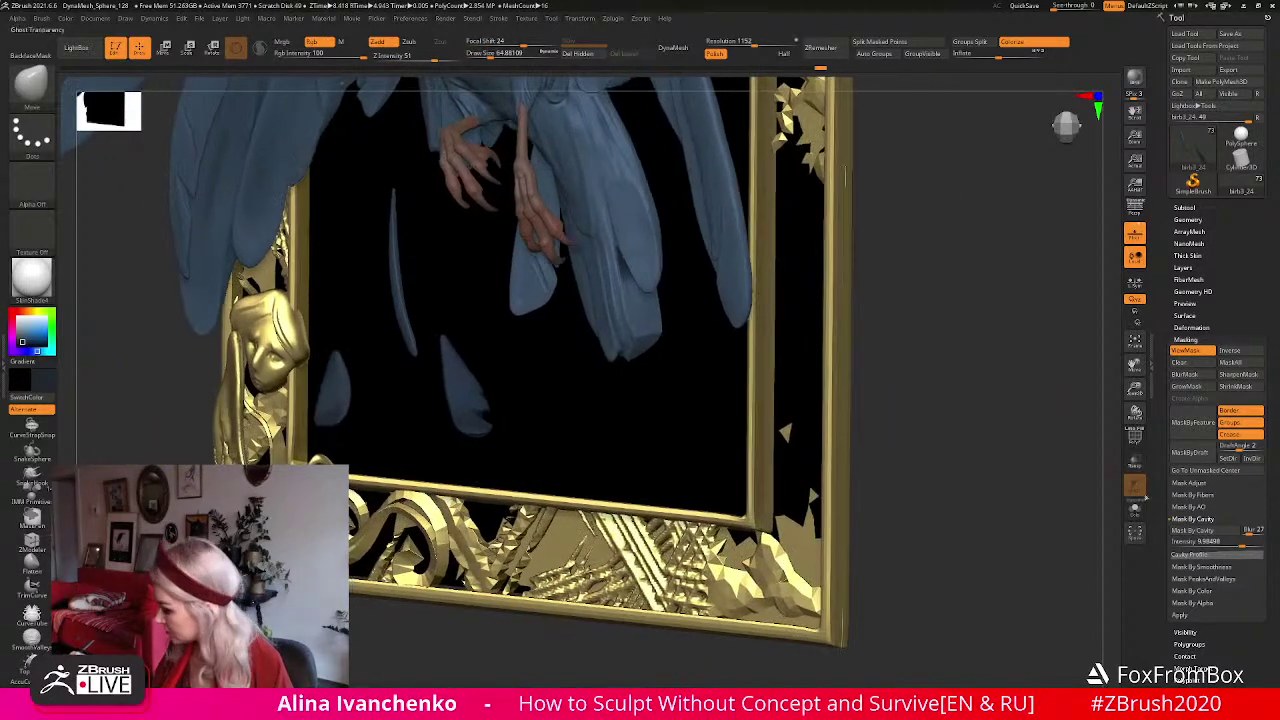
# Isolate the loose feathers and carve a lengthwise hollow into the longest one with ClayBuildup, with colour painting turned off.
pyautogui.click(1135, 508)
pyautogui.moveTo(740, 325); pyautogui.dragTo(711, 434)
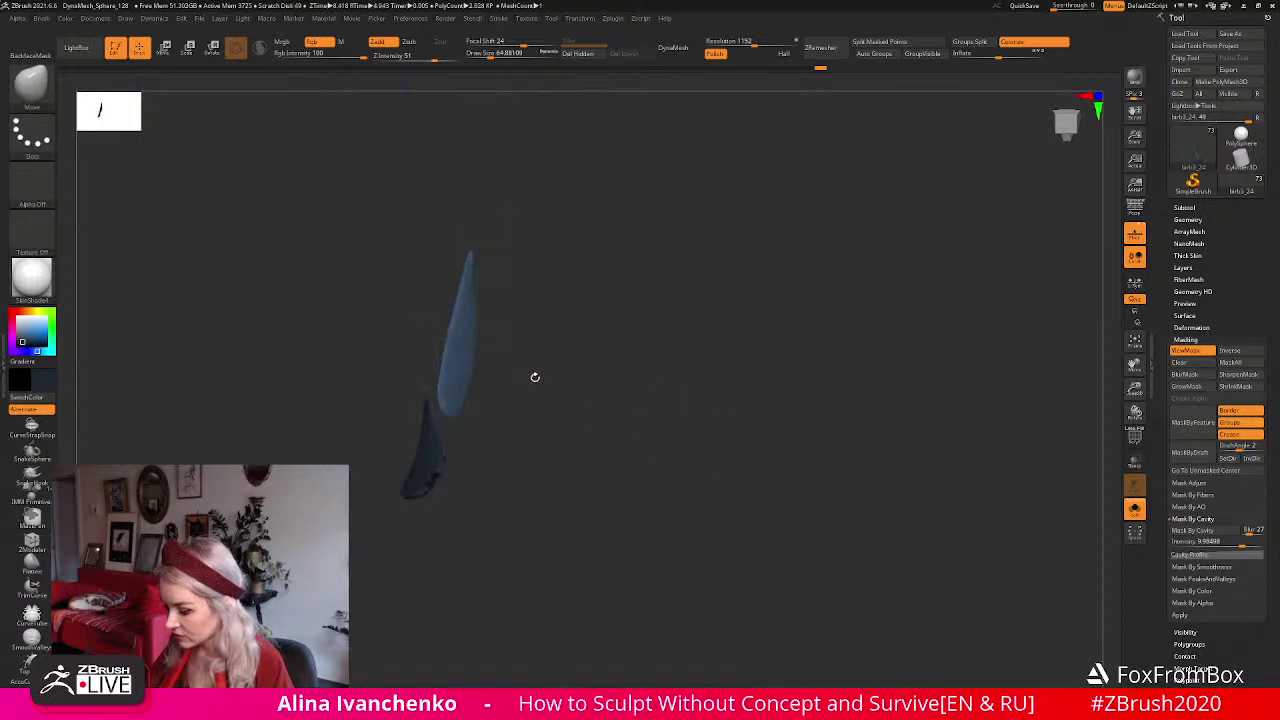
pyautogui.keyDown('ctrl'); pyautogui.moveTo(463, 294); pyautogui.dragTo(438, 398); pyautogui.keyUp('ctrl')
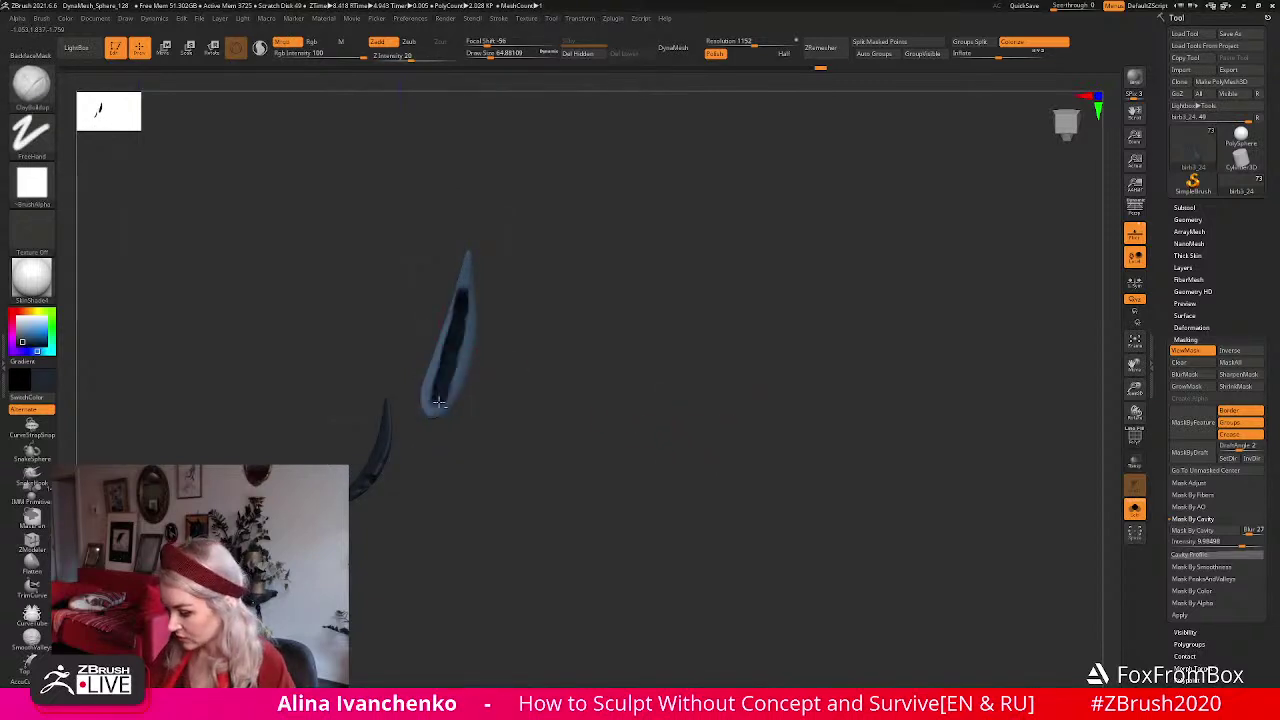
pyautogui.hotkey('ctrl', 'shift', 'a')
pyautogui.press('b')
pyautogui.press('c')
pyautogui.press('b')
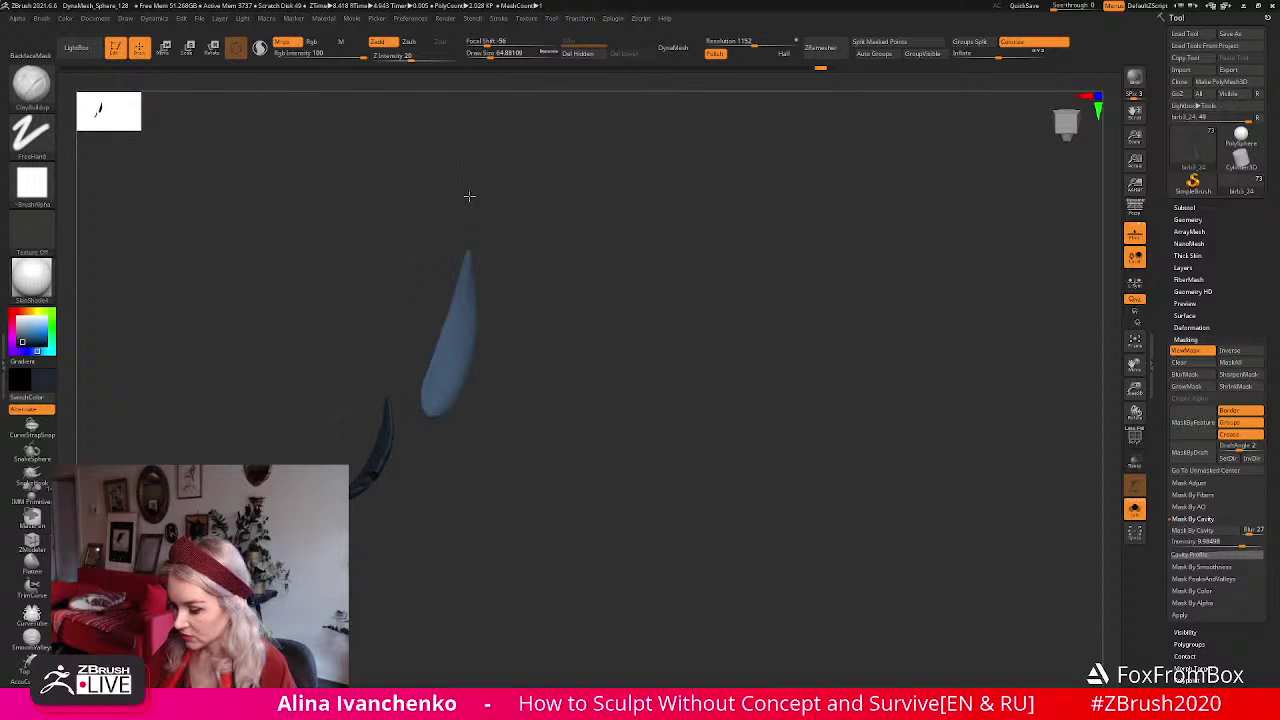
pyautogui.click(303, 43)
pyautogui.click(298, 43)
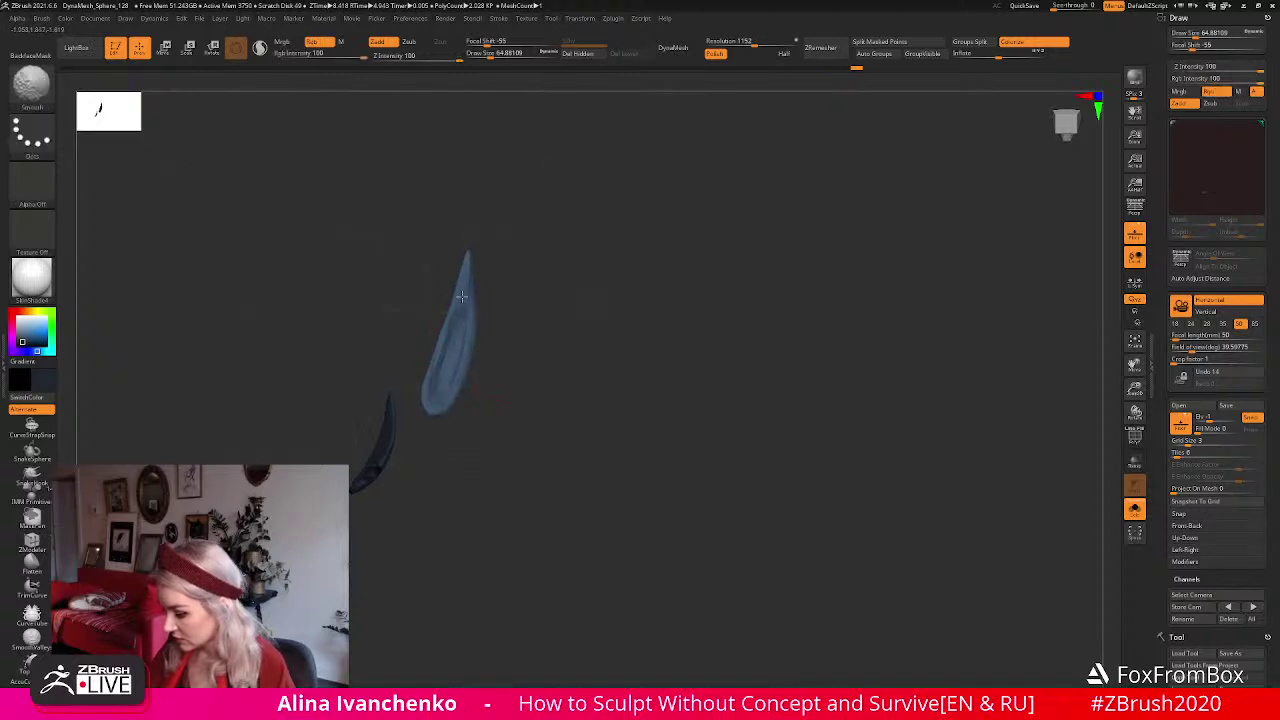
# Smooth the carved hollow along the longest loose feather, working on its surface from several angles.
pyautogui.moveTo(440, 403)
pyautogui.mouseDown()
pyautogui.moveTo(549, 334)
pyautogui.moveTo(549, 309)
pyautogui.moveTo(462, 289)
pyautogui.mouseUp()
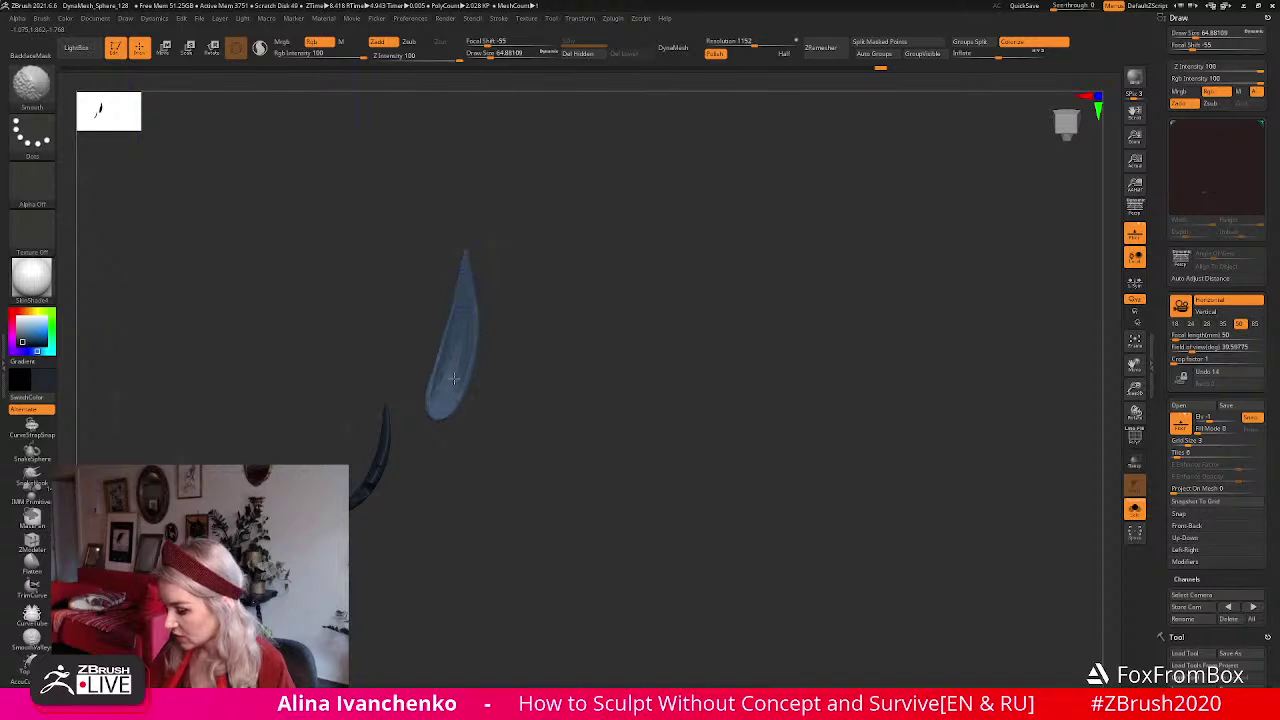
pyautogui.moveTo(498, 383)
pyautogui.mouseDown()
pyautogui.moveTo(554, 326)
pyautogui.moveTo(514, 346)
pyautogui.moveTo(459, 286)
pyautogui.mouseUp()
pyautogui.moveTo(494, 410)
pyautogui.mouseDown()
pyautogui.moveTo(606, 286)
pyautogui.moveTo(463, 317)
pyautogui.moveTo(654, 444)
pyautogui.moveTo(503, 442)
pyautogui.mouseUp()
pyautogui.moveTo(586, 414)
pyautogui.mouseDown()
pyautogui.moveTo(603, 486)
pyautogui.moveTo(589, 451)
pyautogui.moveTo(611, 437)
pyautogui.moveTo(605, 390)
pyautogui.moveTo(649, 349)
pyautogui.mouseUp()
pyautogui.press('ctrl')
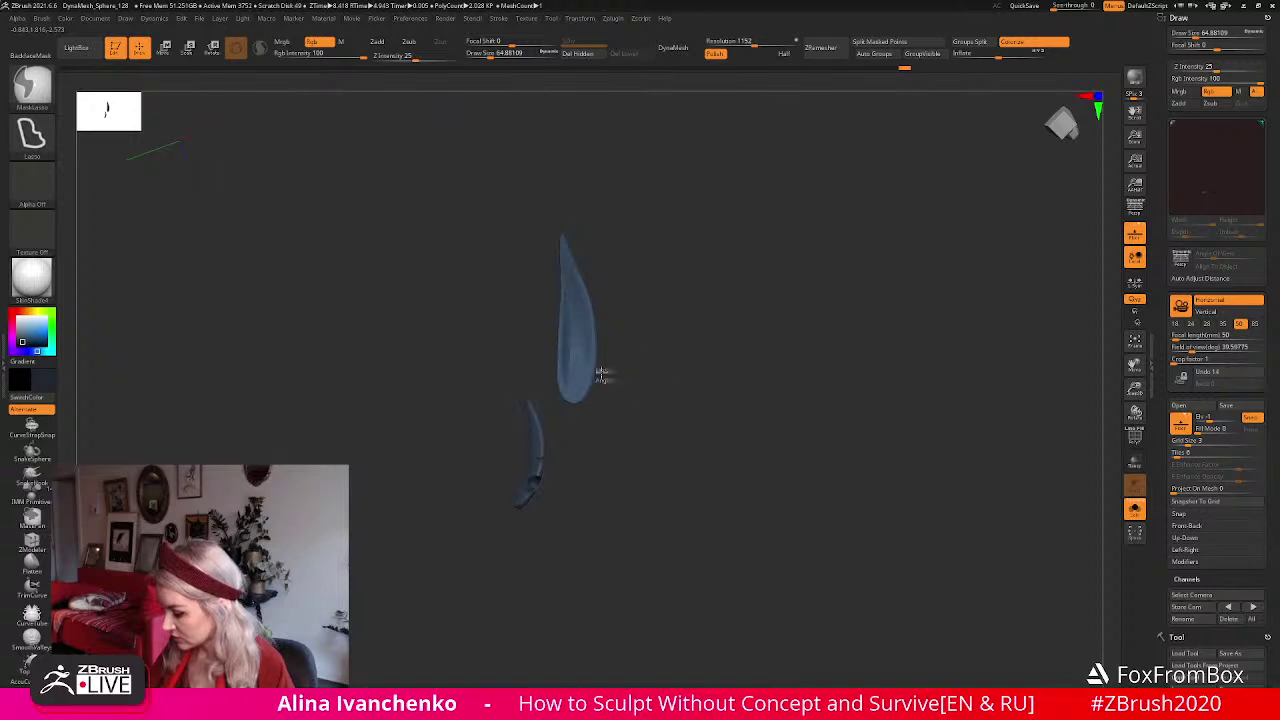
pyautogui.moveTo(612, 411)
pyautogui.keyDown('ctrl'); pyautogui.mouseDown()
pyautogui.moveTo(619, 388)
pyautogui.moveTo(599, 411)
pyautogui.moveTo(611, 377)
pyautogui.moveTo(600, 378)
pyautogui.mouseUp(); pyautogui.keyUp('ctrl')
pyautogui.hotkey('ctrl', 'z')
pyautogui.moveTo(597, 320); pyautogui.dragTo(564, 330)
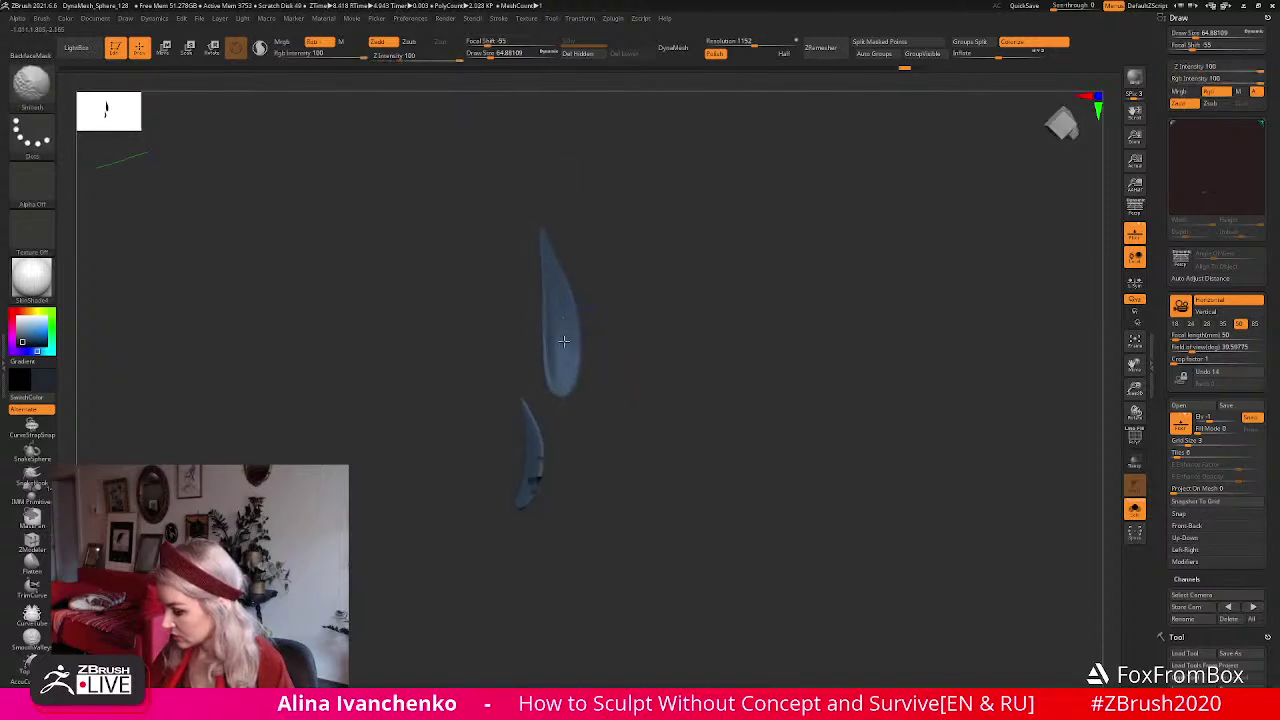
pyautogui.moveTo(562, 388)
pyautogui.mouseDown()
pyautogui.moveTo(623, 443)
pyautogui.moveTo(649, 434)
pyautogui.moveTo(633, 354)
pyautogui.mouseUp()
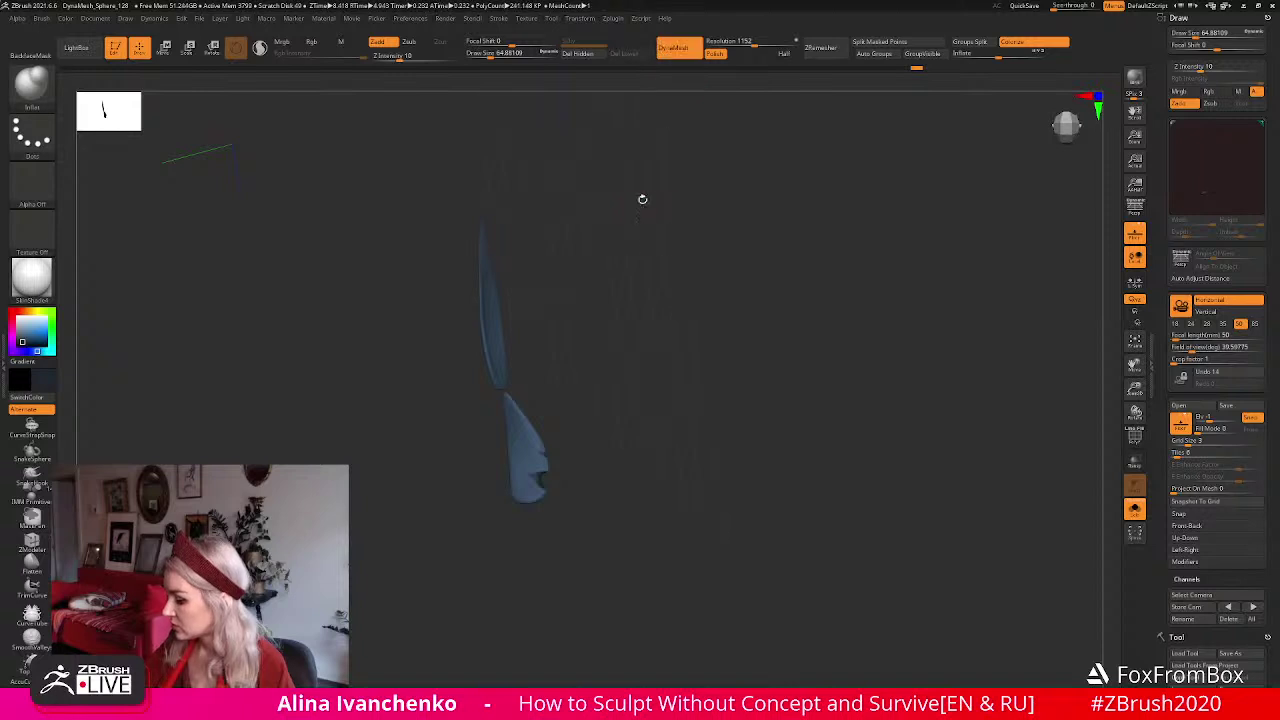
# Remesh the loose feathers with DynaMesh at resolution 728 and check their wireframe against the whole sculpture.
pyautogui.moveTo(626, 417); pyautogui.dragTo(614, 423)
pyautogui.click(1134, 437)
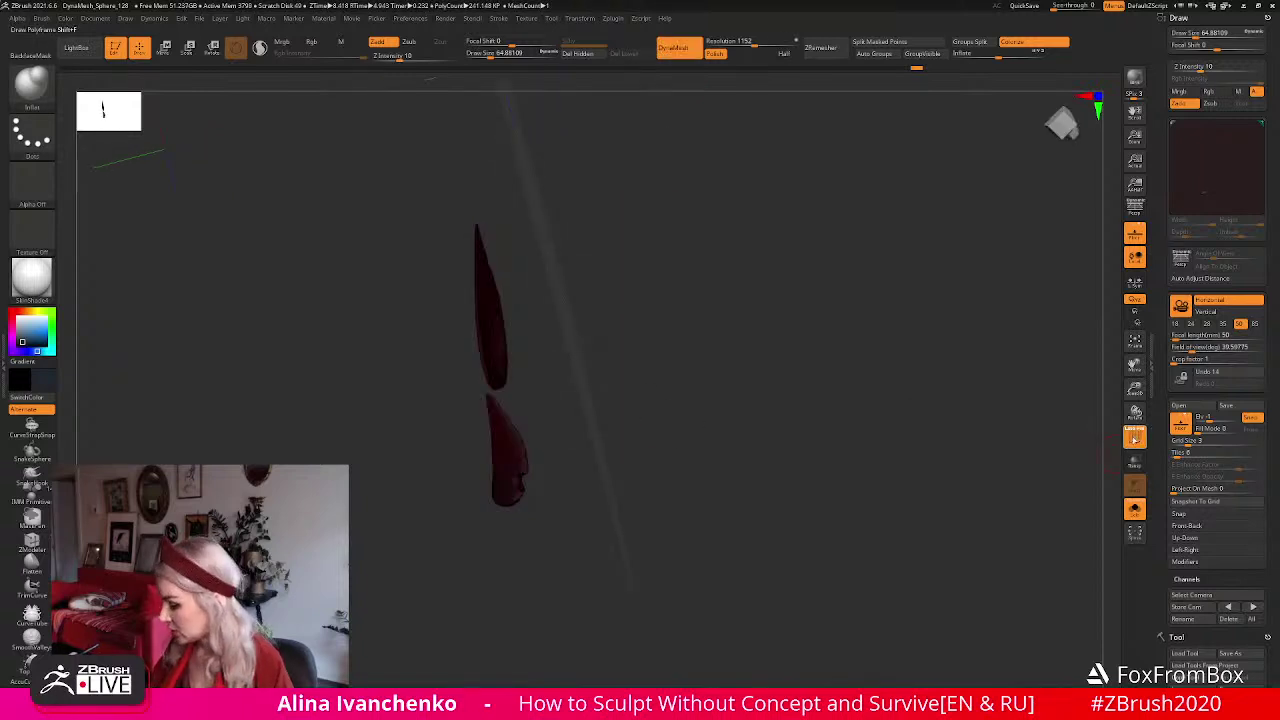
pyautogui.hotkey('shift', 'f')
pyautogui.click(695, 46)
pyautogui.moveTo(643, 177); pyautogui.dragTo(664, 400)
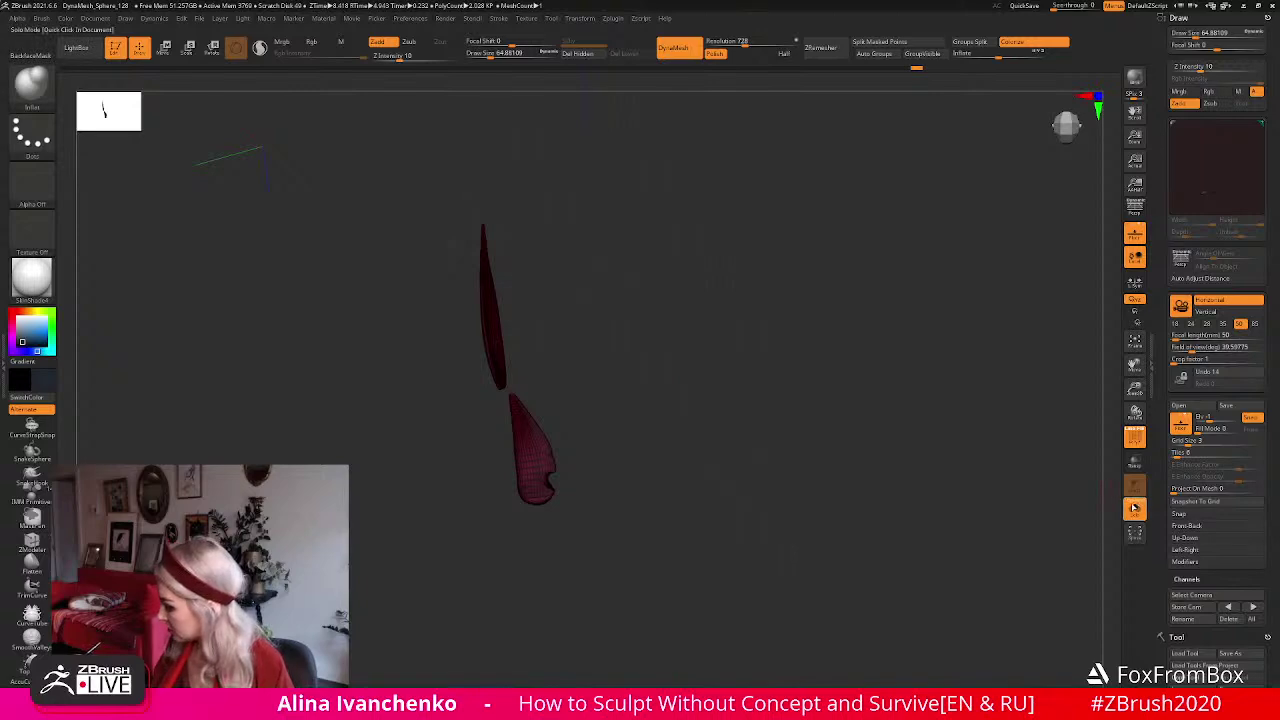
pyautogui.click(1134, 508)
pyautogui.moveTo(753, 356); pyautogui.dragTo(729, 366)
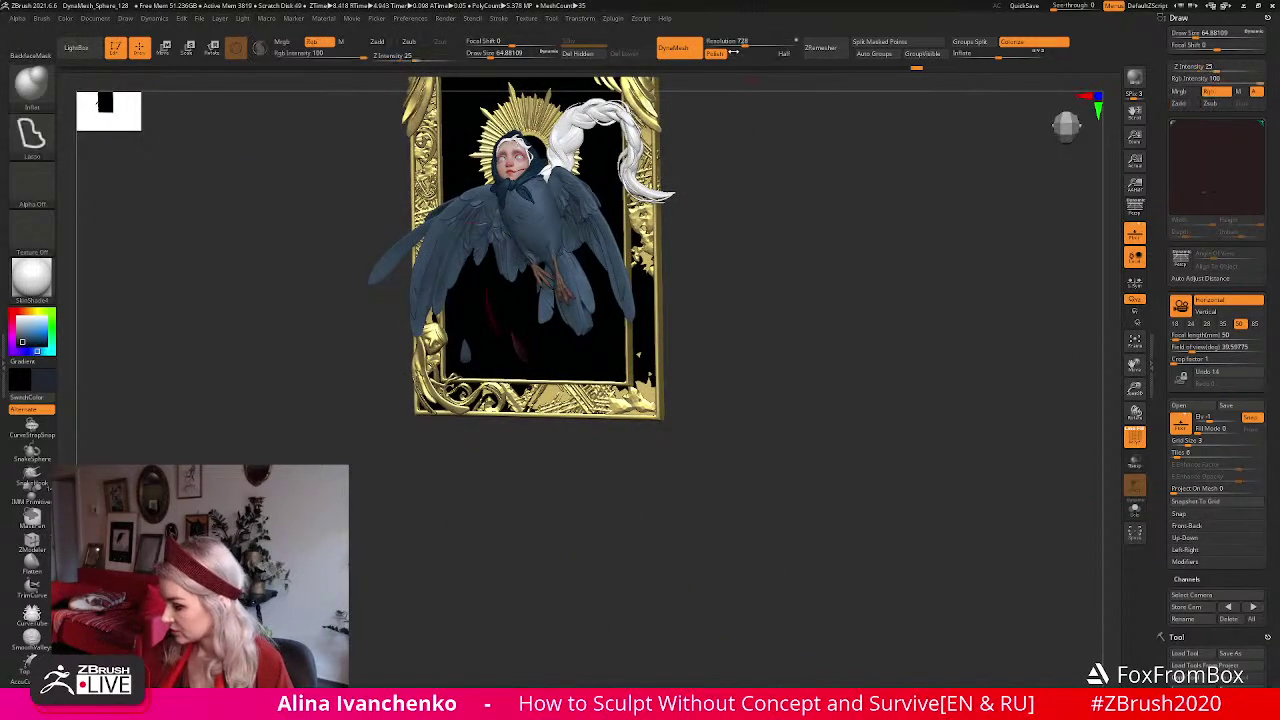
# Undo the last remesh, DynaMesh the loose feathers at resolution 648, and inspect their wireframe in isolation.
pyautogui.hotkey('ctrl', 'z')
pyautogui.moveTo(1134, 390); pyautogui.dragTo(1133, 432)
pyautogui.click(737, 42)
pyautogui.click(673, 48)
pyautogui.moveTo(880, 350)
pyautogui.mouseDown()
pyautogui.moveTo(863, 357)
pyautogui.moveTo(886, 368)
pyautogui.mouseUp()
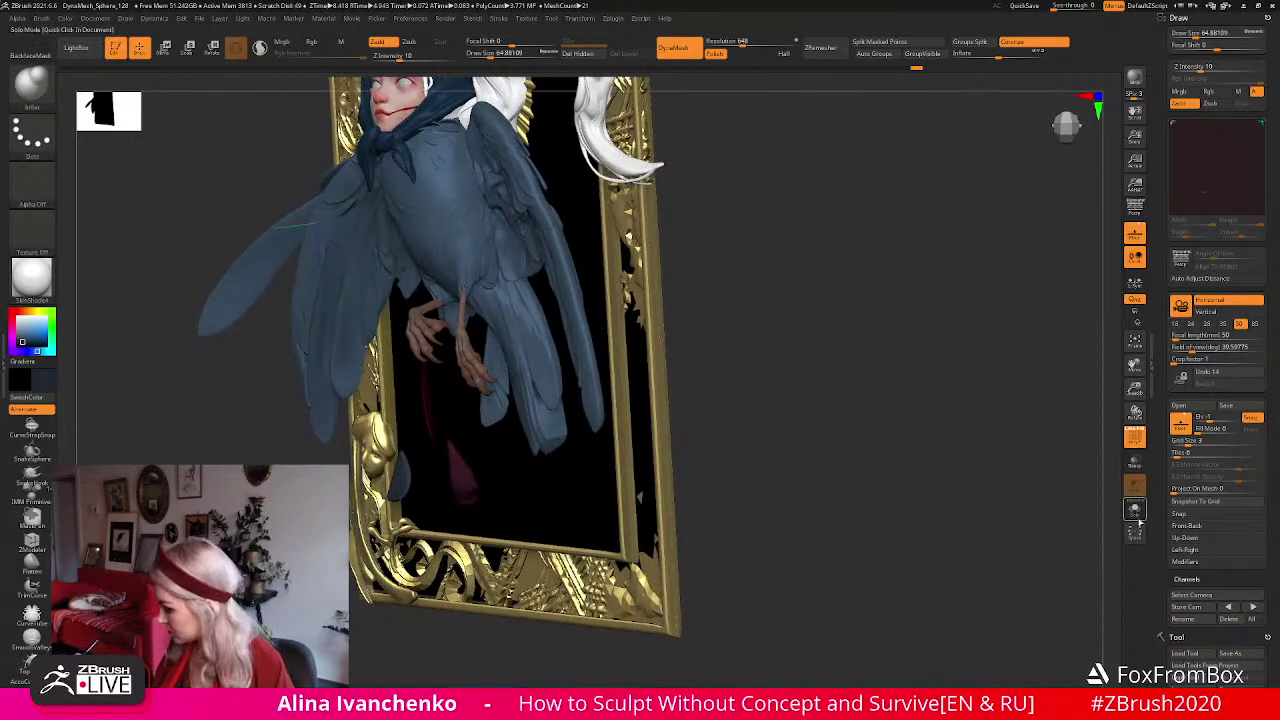
pyautogui.click(1134, 509)
pyautogui.moveTo(870, 457); pyautogui.dragTo(891, 457)
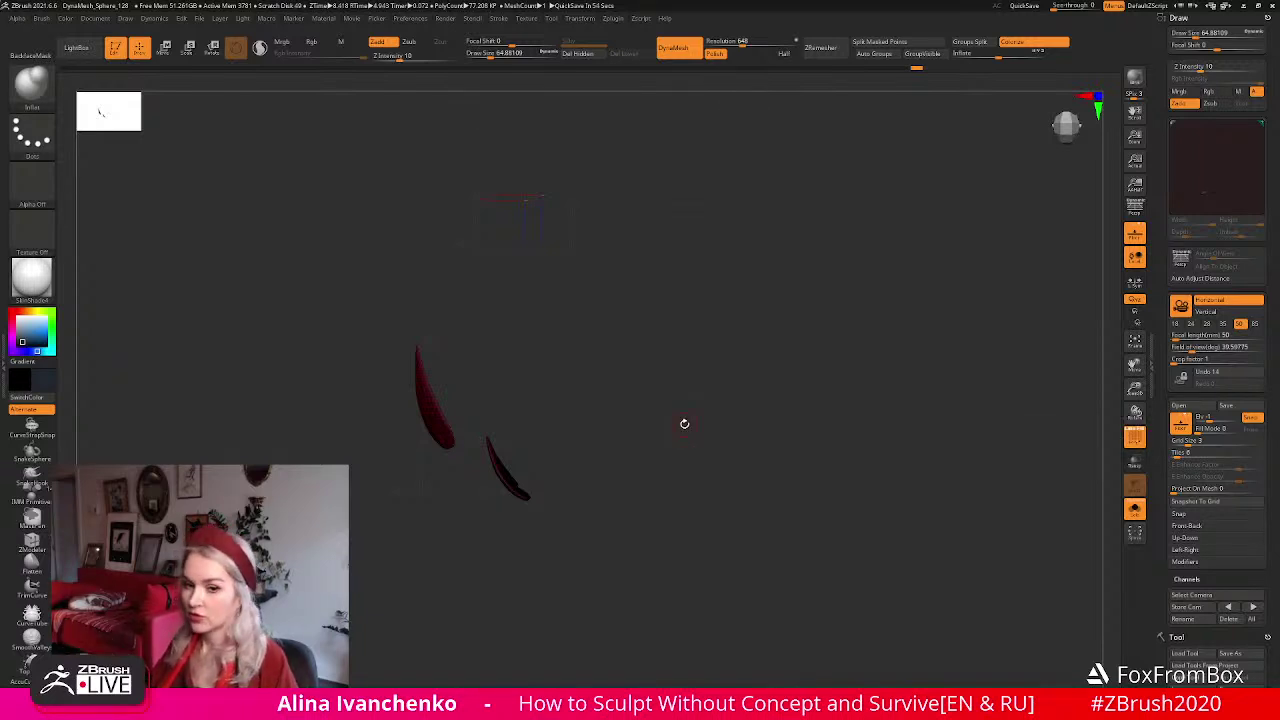
pyautogui.moveTo(684, 424); pyautogui.dragTo(708, 414)
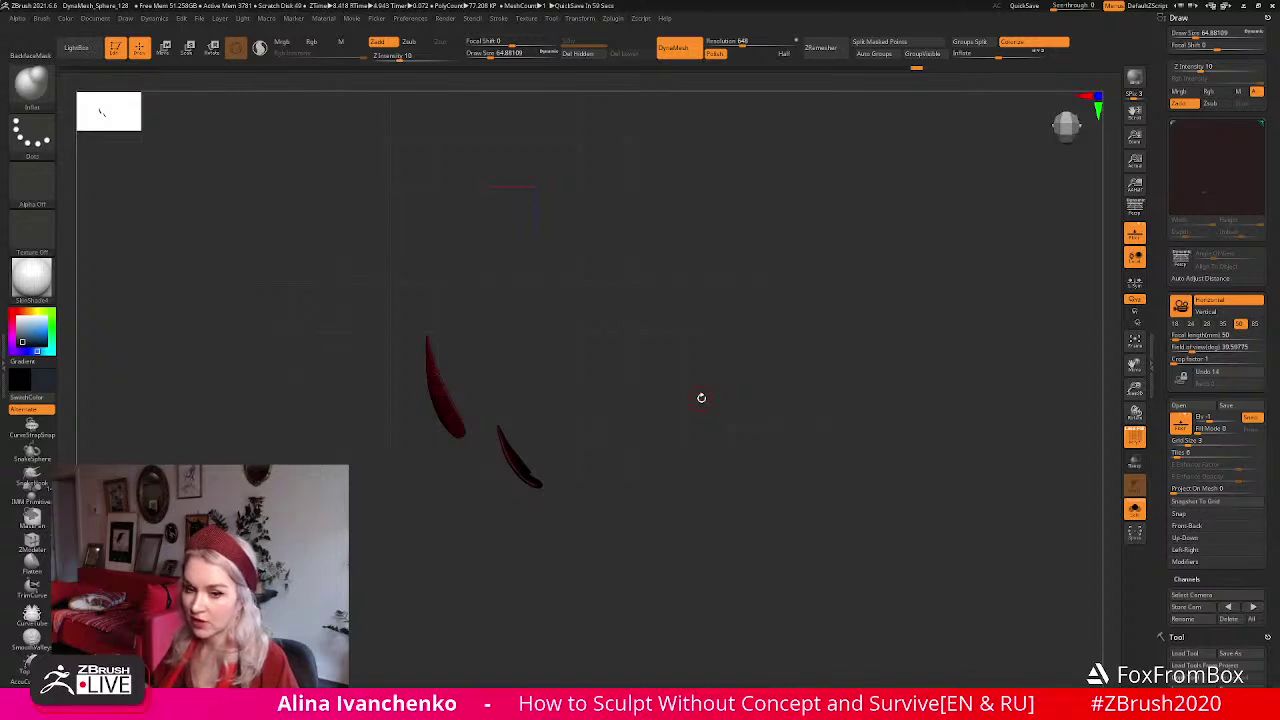
pyautogui.keyDown('alt'); pyautogui.moveTo(714, 423); pyautogui.dragTo(784, 403); pyautogui.keyUp('alt')
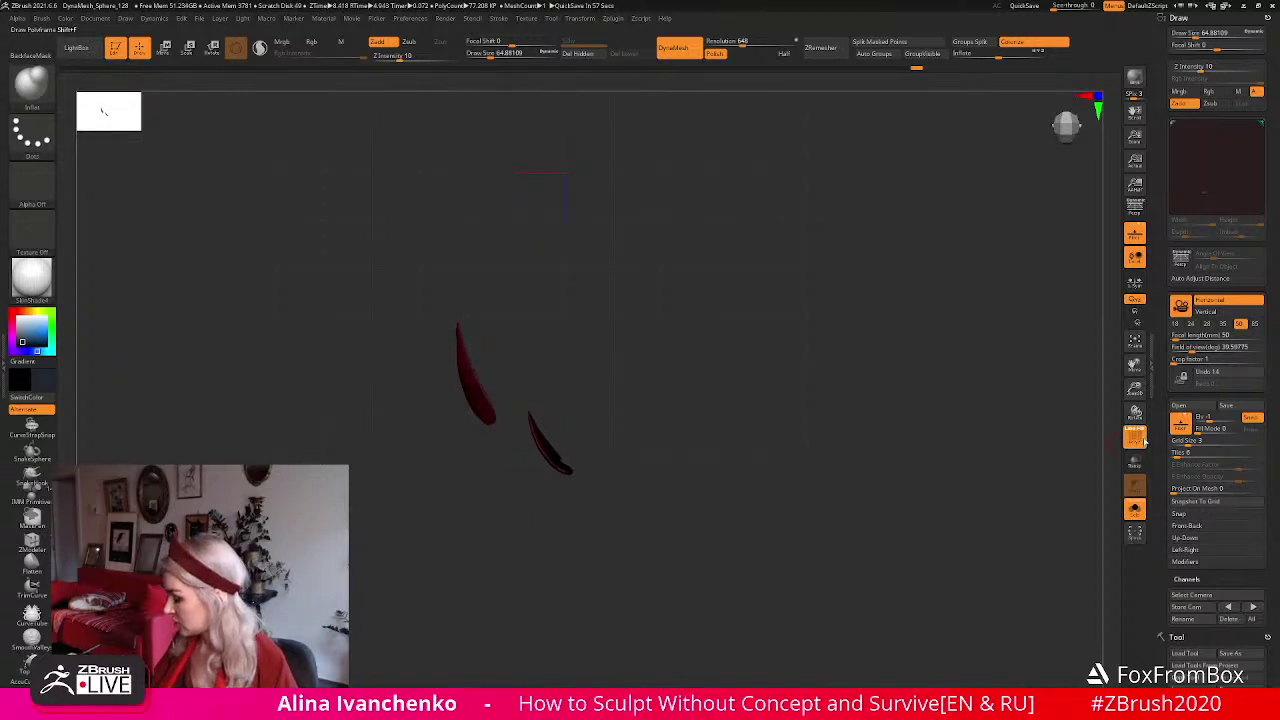
pyautogui.click(1140, 439)
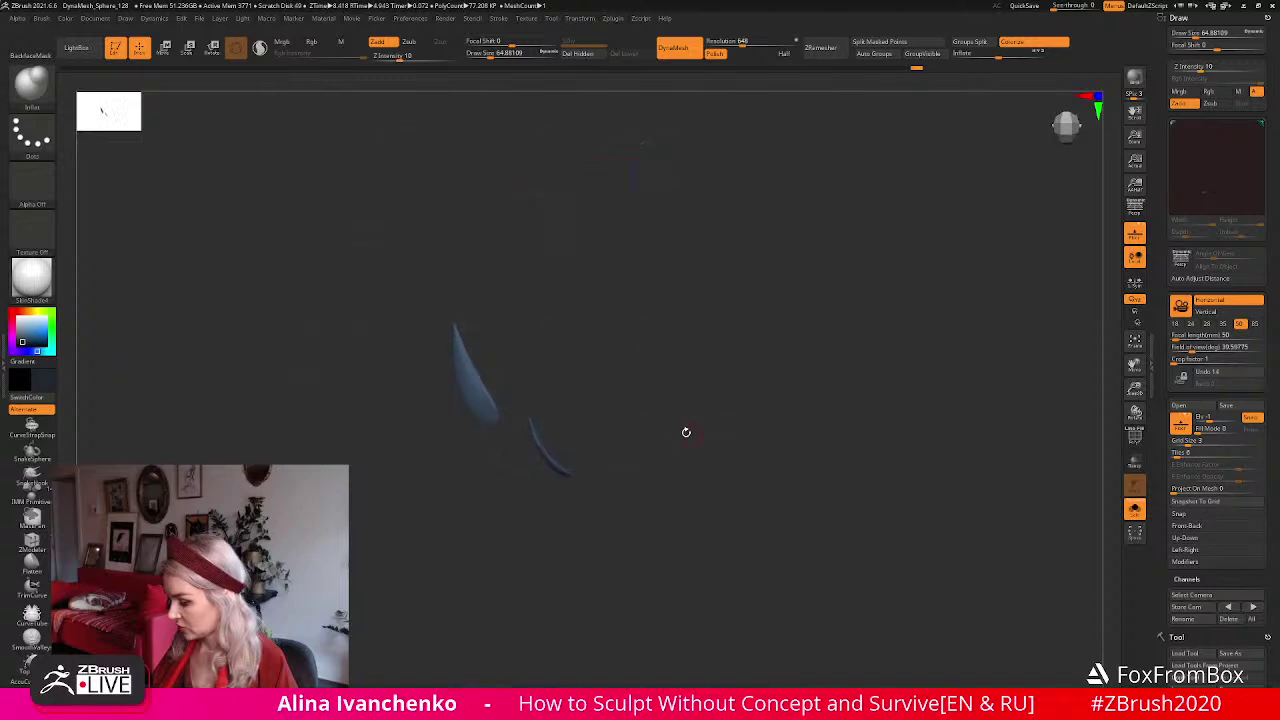
# Cut small notches into the lower edge of the longest loose feather with TrimLasso.
pyautogui.moveTo(689, 436); pyautogui.dragTo(685, 413)
pyautogui.hotkey('ctrl', 'shift')
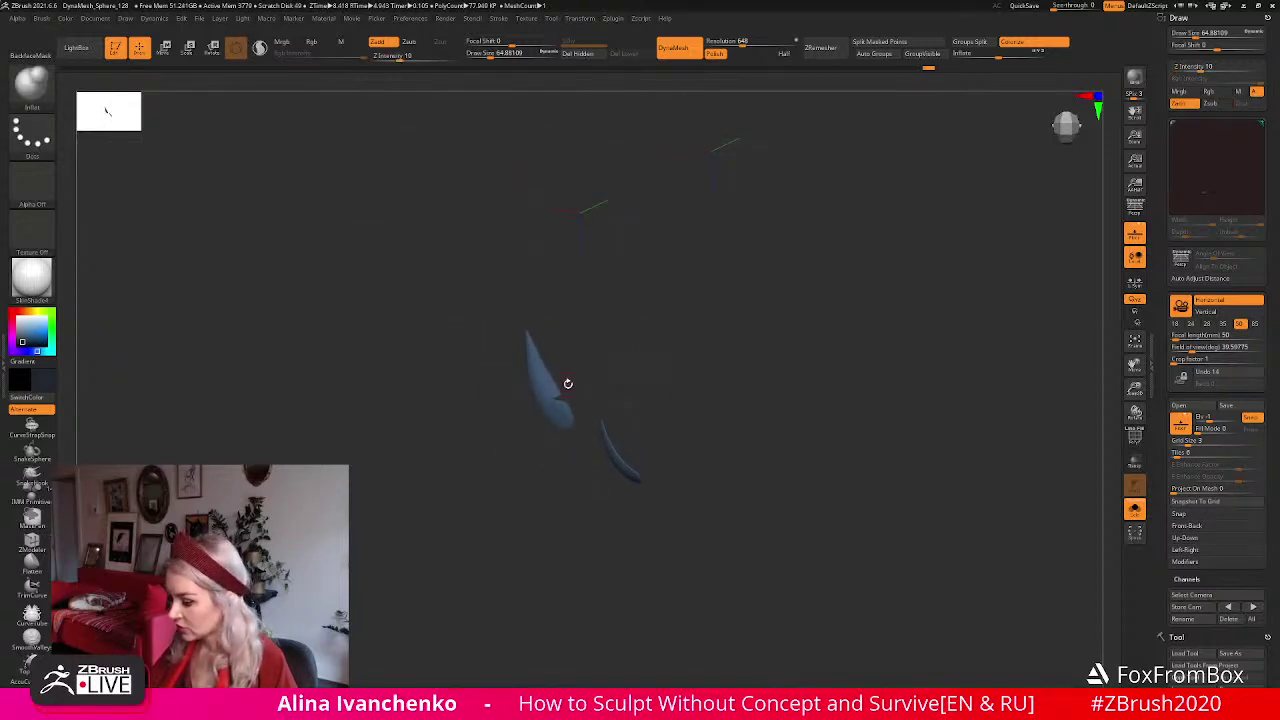
pyautogui.hotkey('ctrl', 'shift')
pyautogui.moveTo(580, 374)
pyautogui.mouseDown()
pyautogui.moveTo(600, 375)
pyautogui.moveTo(548, 387)
pyautogui.mouseUp()
pyautogui.hotkey('ctrl', 'shift')
pyautogui.moveTo(629, 351)
pyautogui.mouseDown()
pyautogui.moveTo(691, 346)
pyautogui.moveTo(658, 370)
pyautogui.mouseUp()
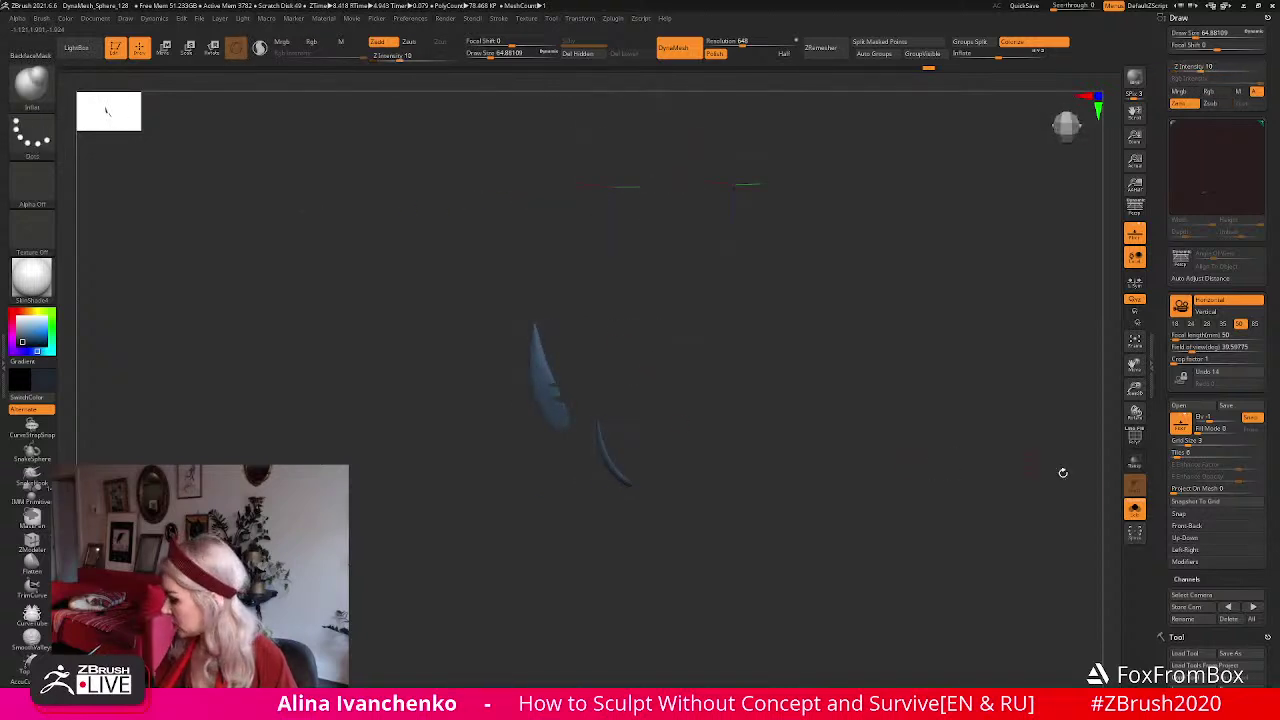
# Show the whole sculpture again and trim the notched edge of the longest loose feather further with TrimLasso.
pyautogui.click(1135, 510)
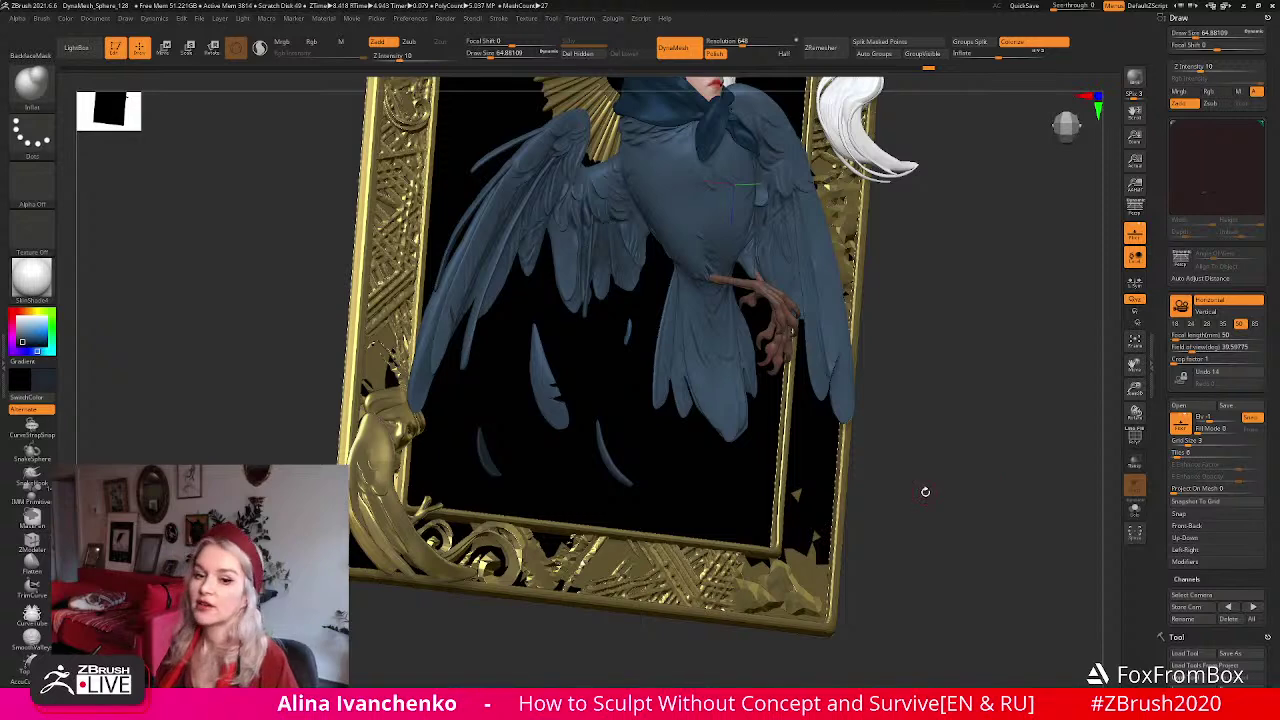
pyautogui.moveTo(924, 492); pyautogui.dragTo(791, 406)
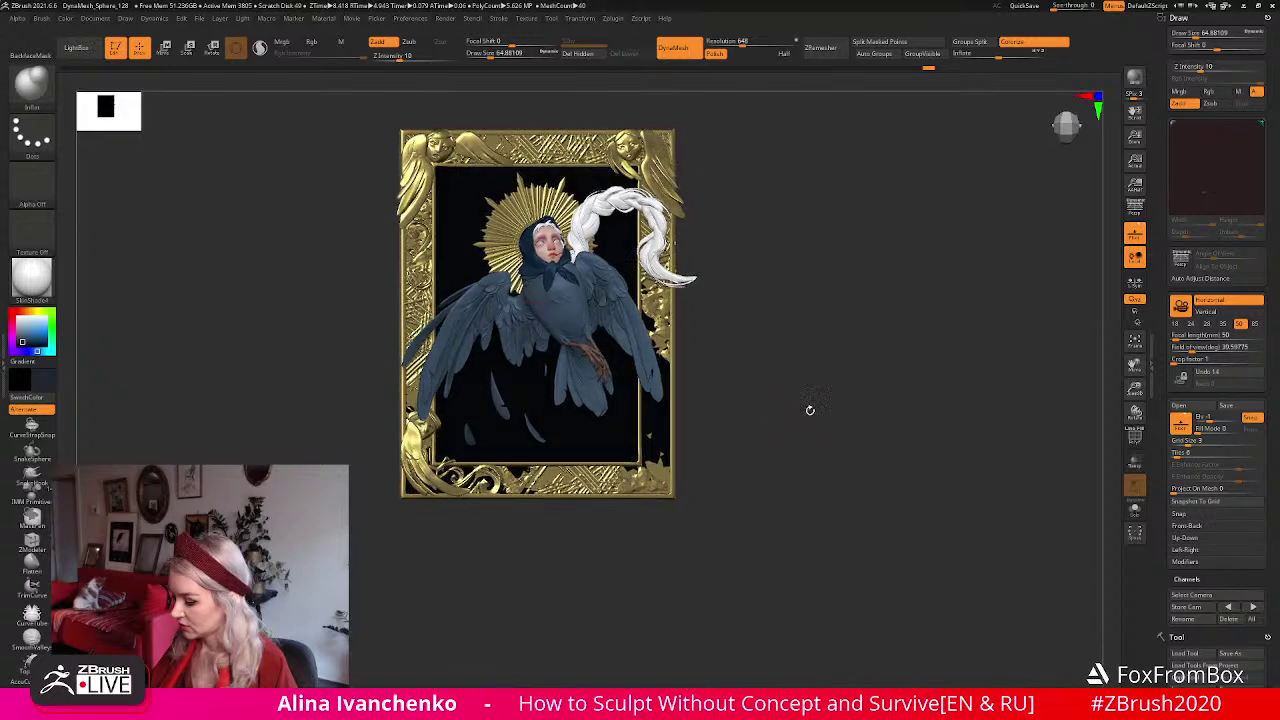
pyautogui.moveTo(1135, 390); pyautogui.dragTo(523, 423)
pyautogui.hotkey('ctrl', 'shift')
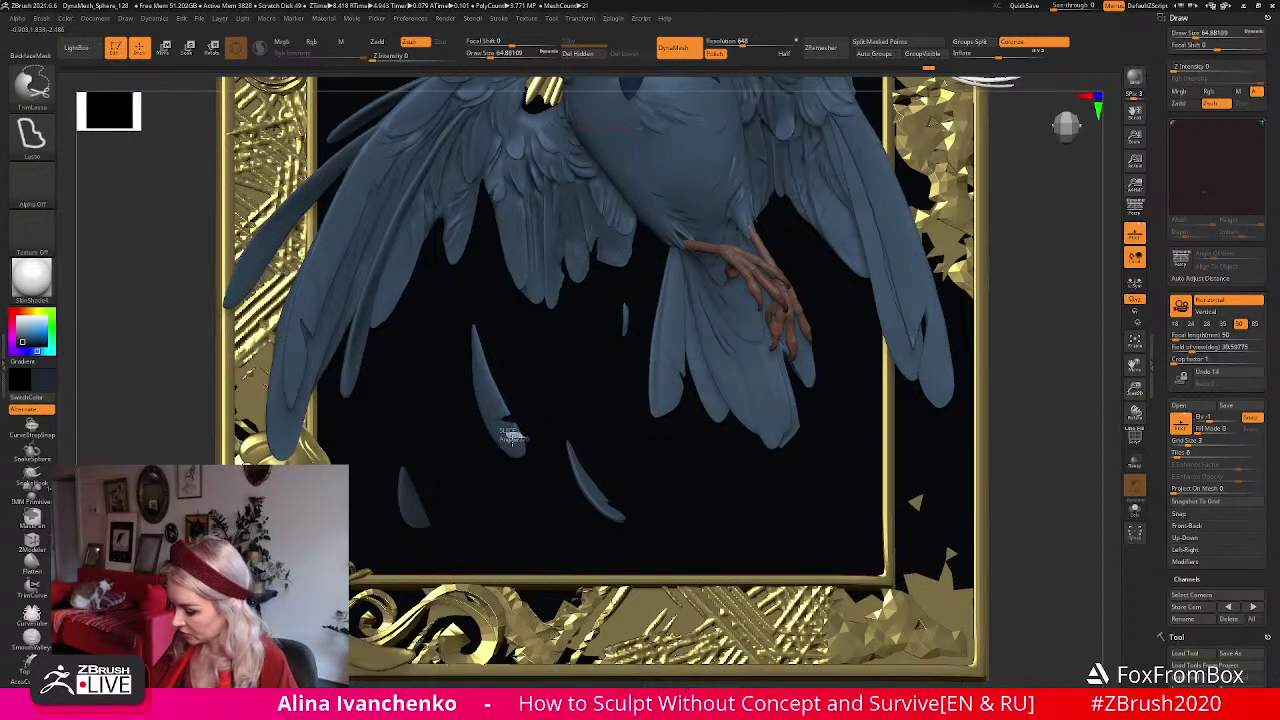
pyautogui.press('ctrl')
pyautogui.press('f')
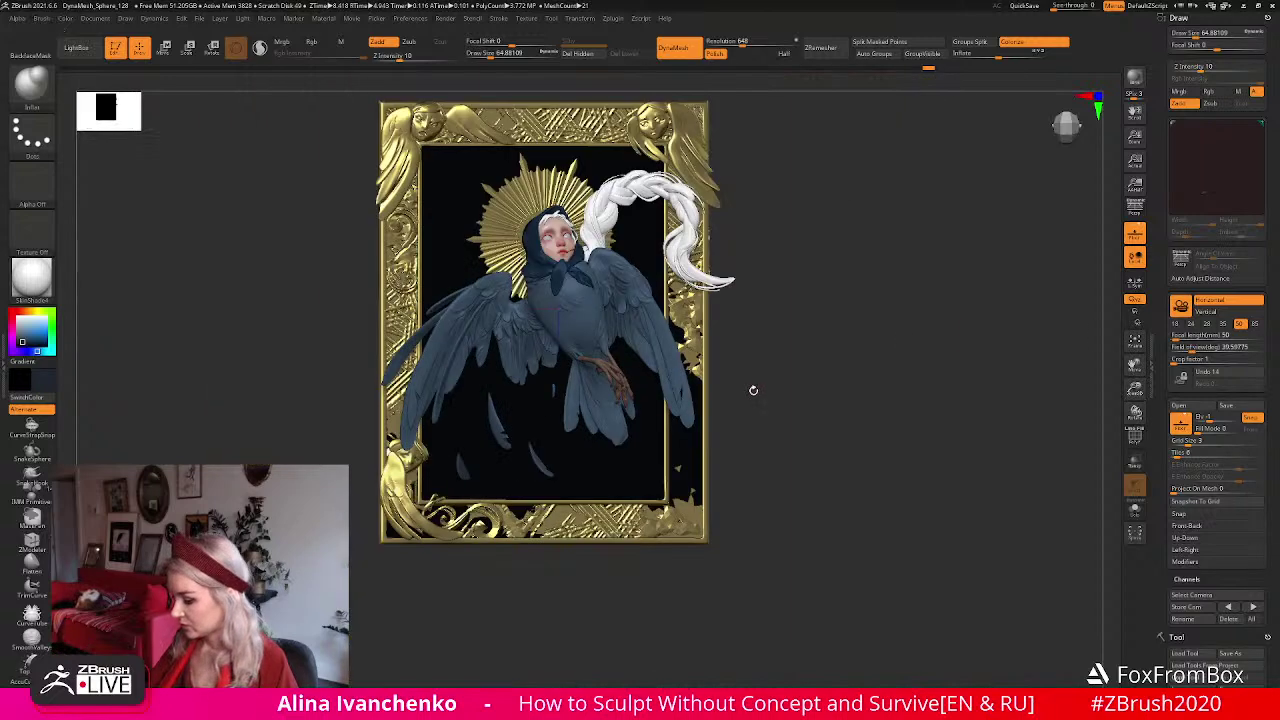
pyautogui.moveTo(758, 397)
pyautogui.mouseDown()
pyautogui.moveTo(729, 403)
pyautogui.moveTo(754, 423)
pyautogui.mouseUp()
pyautogui.moveTo(1135, 389); pyautogui.dragTo(1031, 431)
pyautogui.hotkey('ctrl', 'shift')
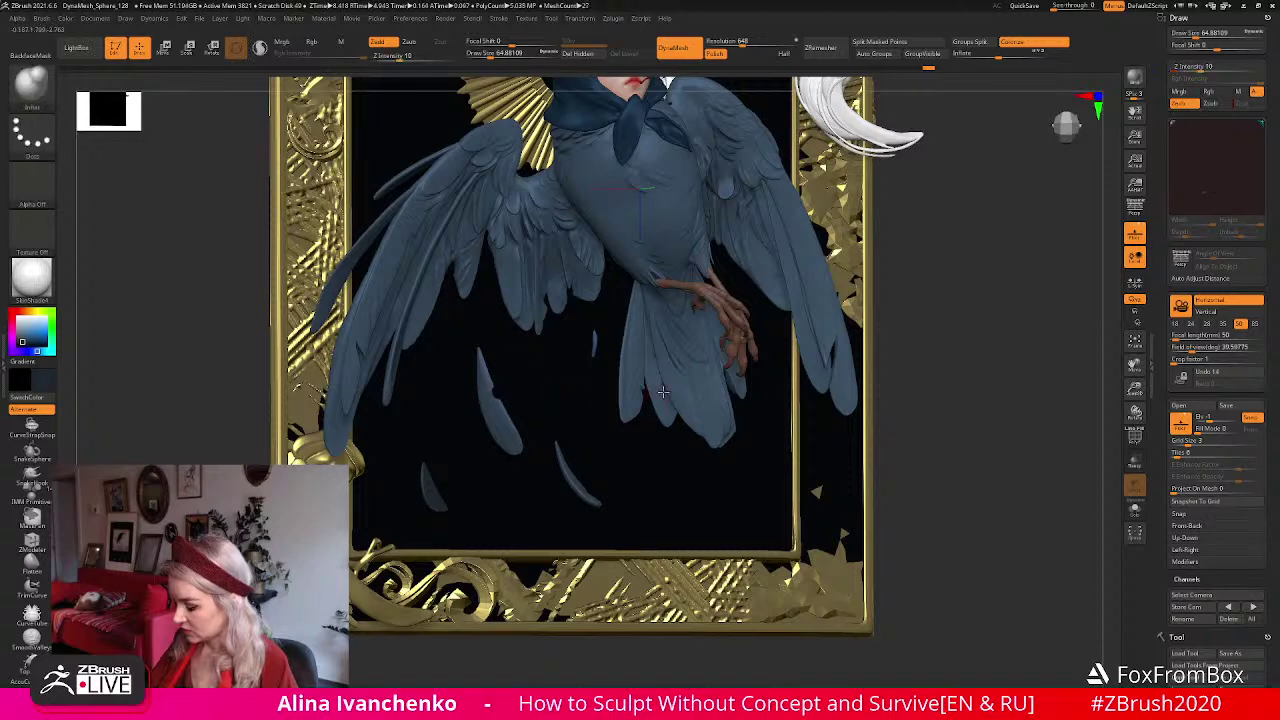
# Examine the loose feathers within the framed composition from several angles and distances.
pyautogui.moveTo(956, 395); pyautogui.dragTo(932, 407)
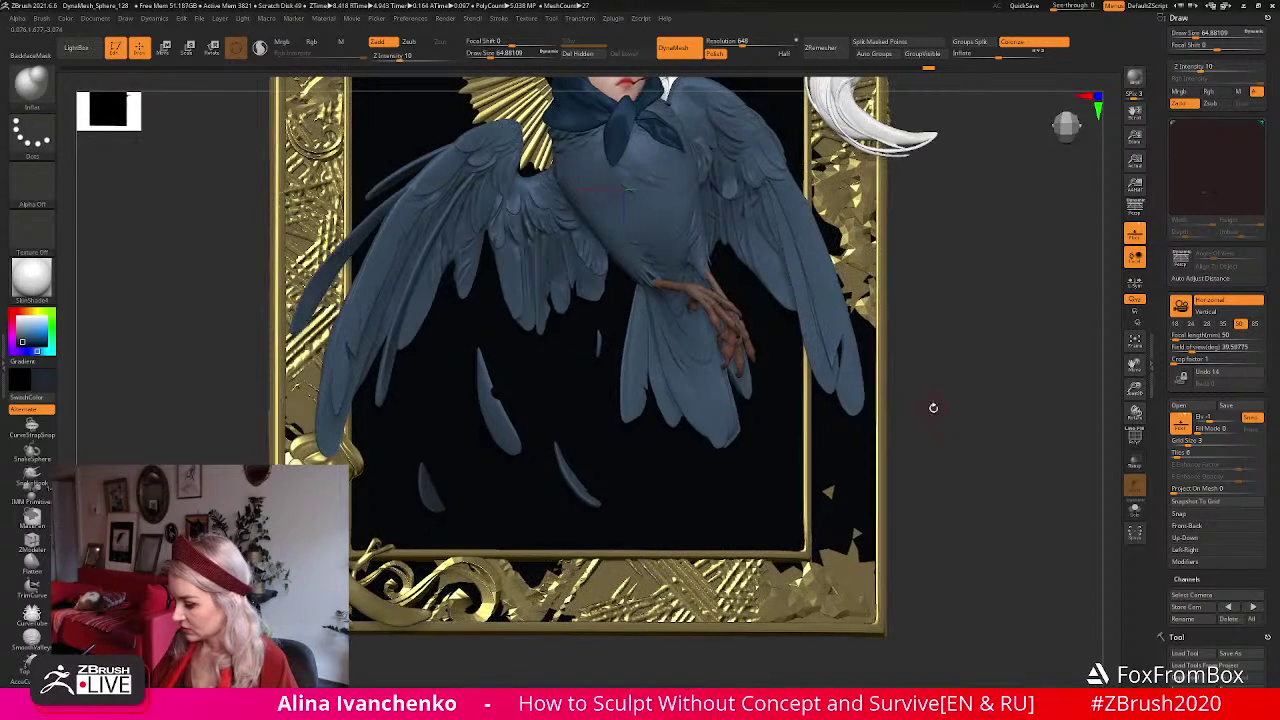
pyautogui.moveTo(1135, 390); pyautogui.dragTo(1060, 290)
pyautogui.moveTo(780, 394)
pyautogui.mouseDown()
pyautogui.moveTo(734, 408)
pyautogui.moveTo(765, 406)
pyautogui.mouseUp()
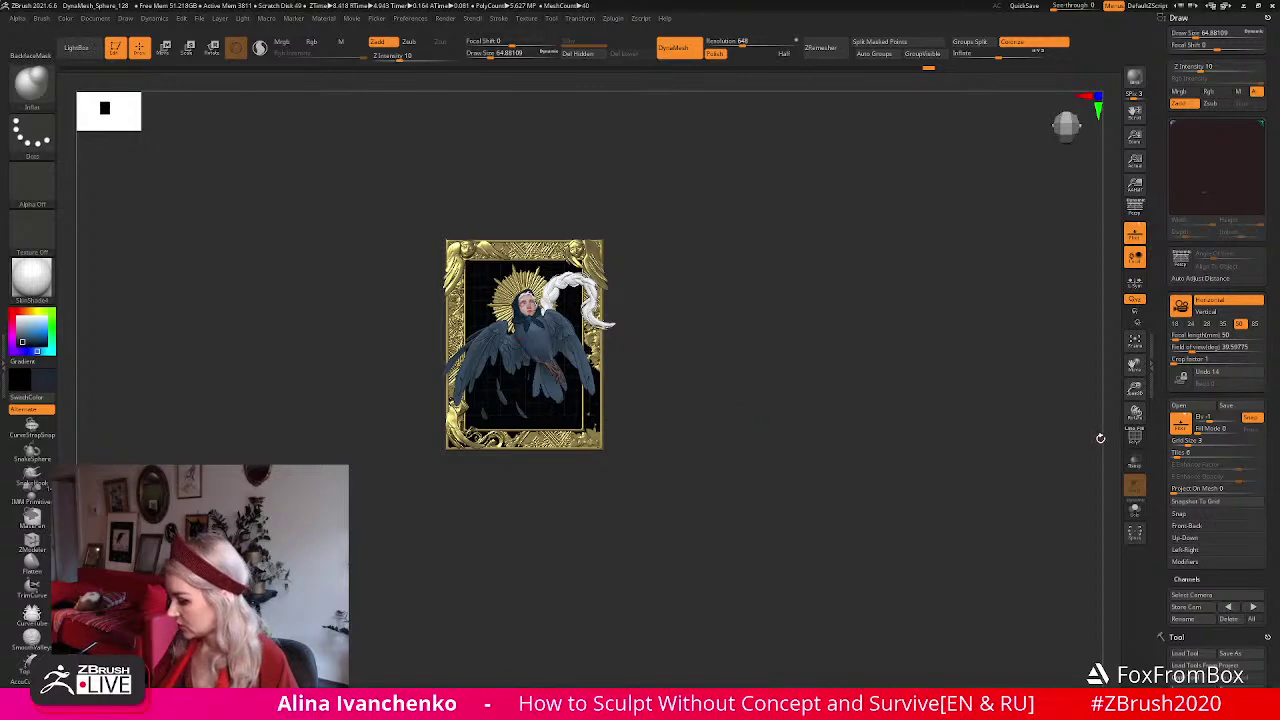
pyautogui.moveTo(1135, 389); pyautogui.dragTo(1098, 468)
pyautogui.moveTo(906, 403); pyautogui.dragTo(914, 412)
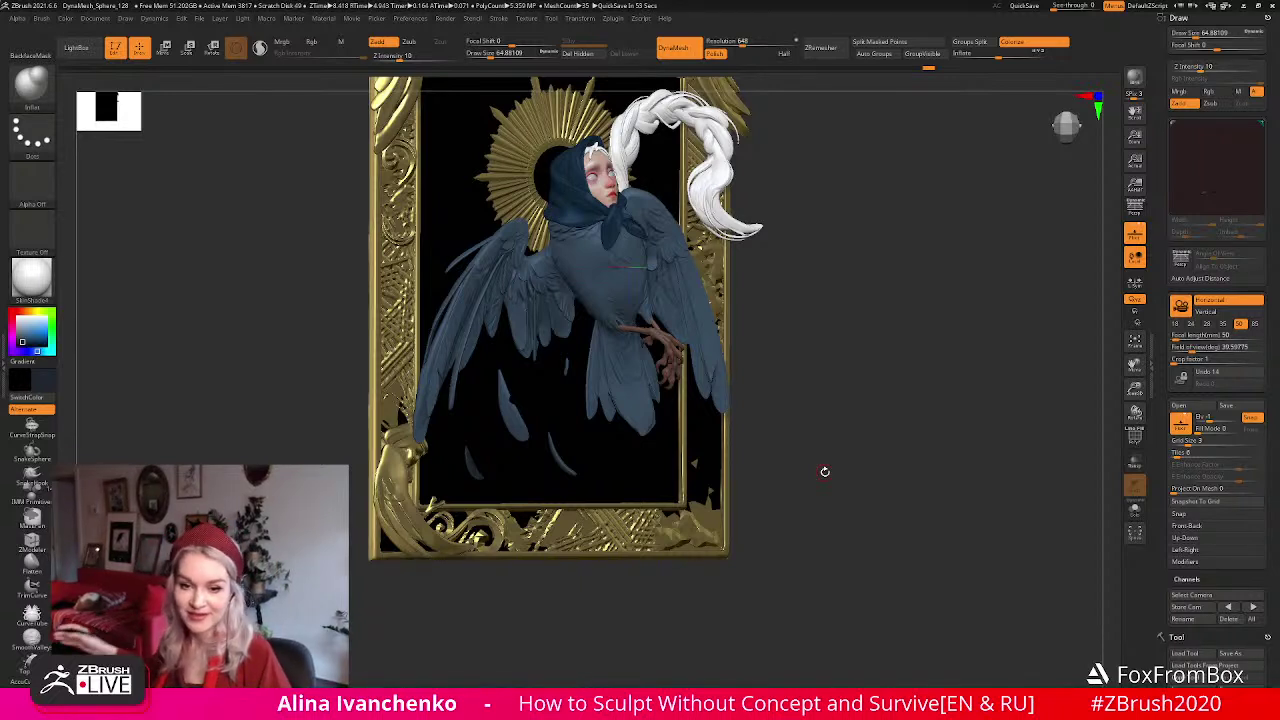
pyautogui.moveTo(802, 472)
pyautogui.mouseDown()
pyautogui.moveTo(829, 443)
pyautogui.moveTo(786, 429)
pyautogui.moveTo(843, 383)
pyautogui.moveTo(839, 423)
pyautogui.mouseUp()
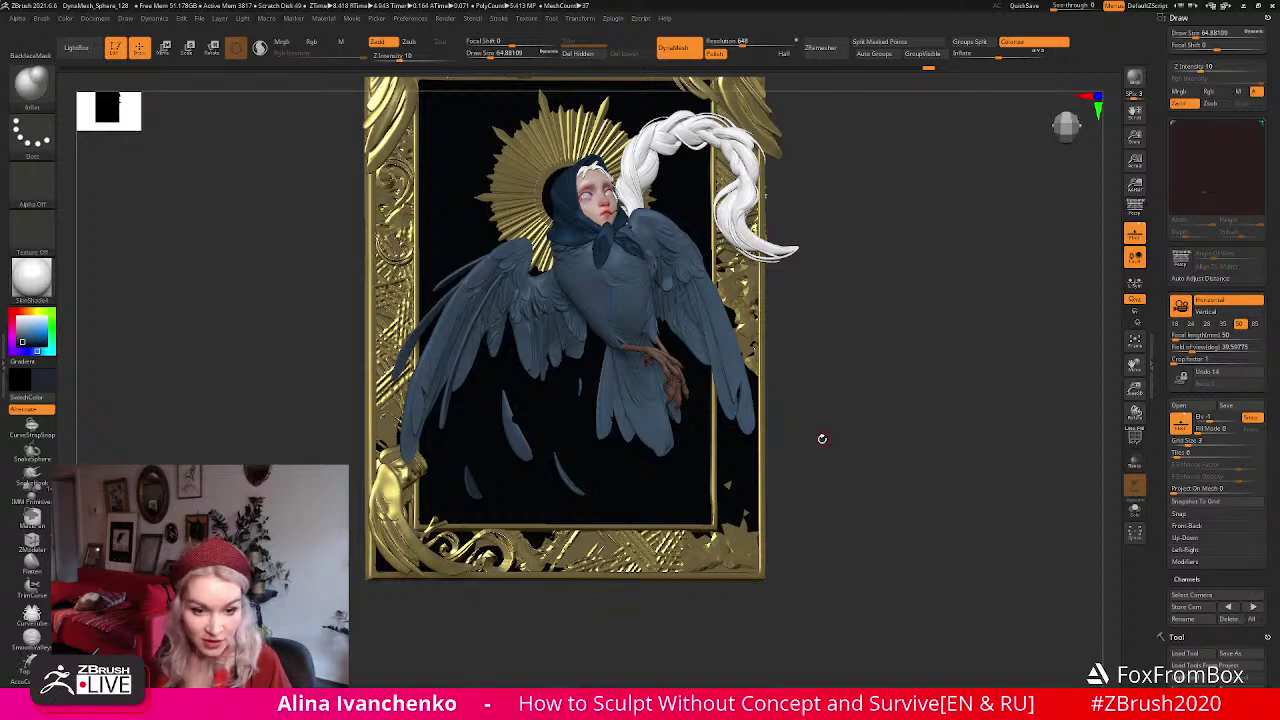
pyautogui.moveTo(825, 432)
pyautogui.mouseDown()
pyautogui.moveTo(826, 417)
pyautogui.moveTo(813, 455)
pyautogui.moveTo(987, 423)
pyautogui.mouseUp()
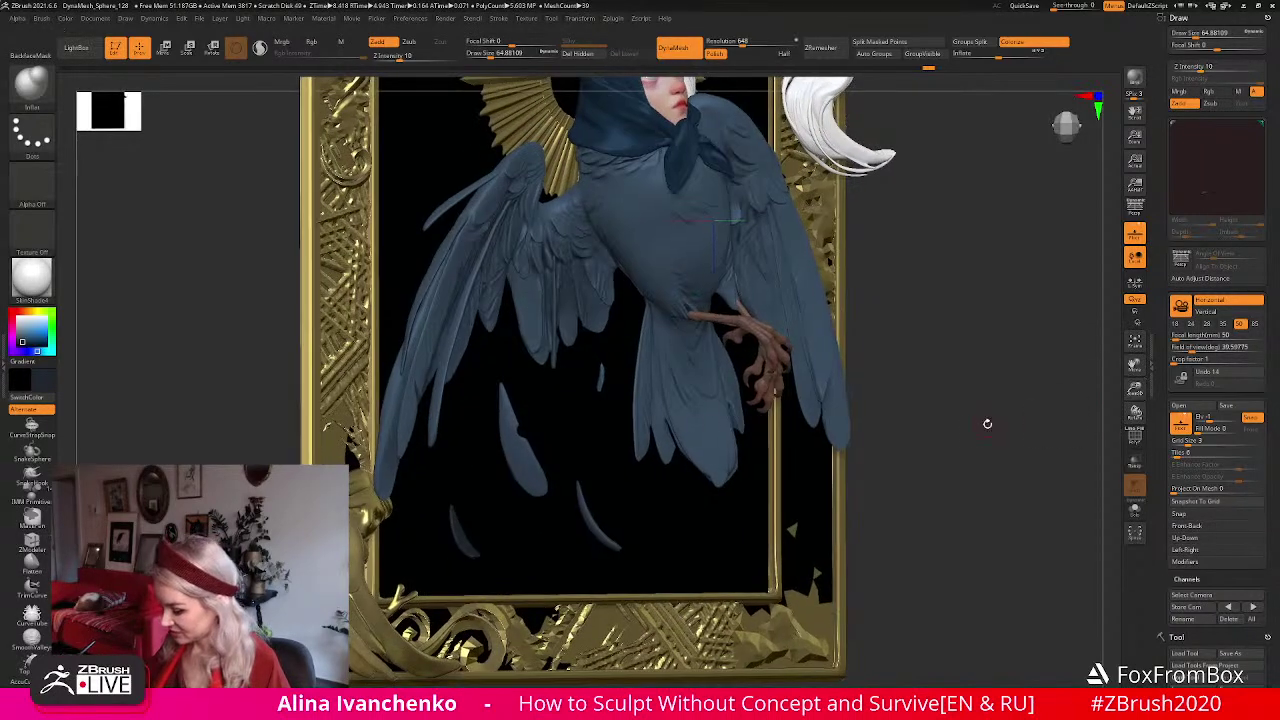
# Isolate the loose feathers, smooth the longest one, and cut its edge notch deeper with TrimLasso.
pyautogui.click(1135, 510)
pyautogui.moveTo(679, 416); pyautogui.dragTo(687, 417)
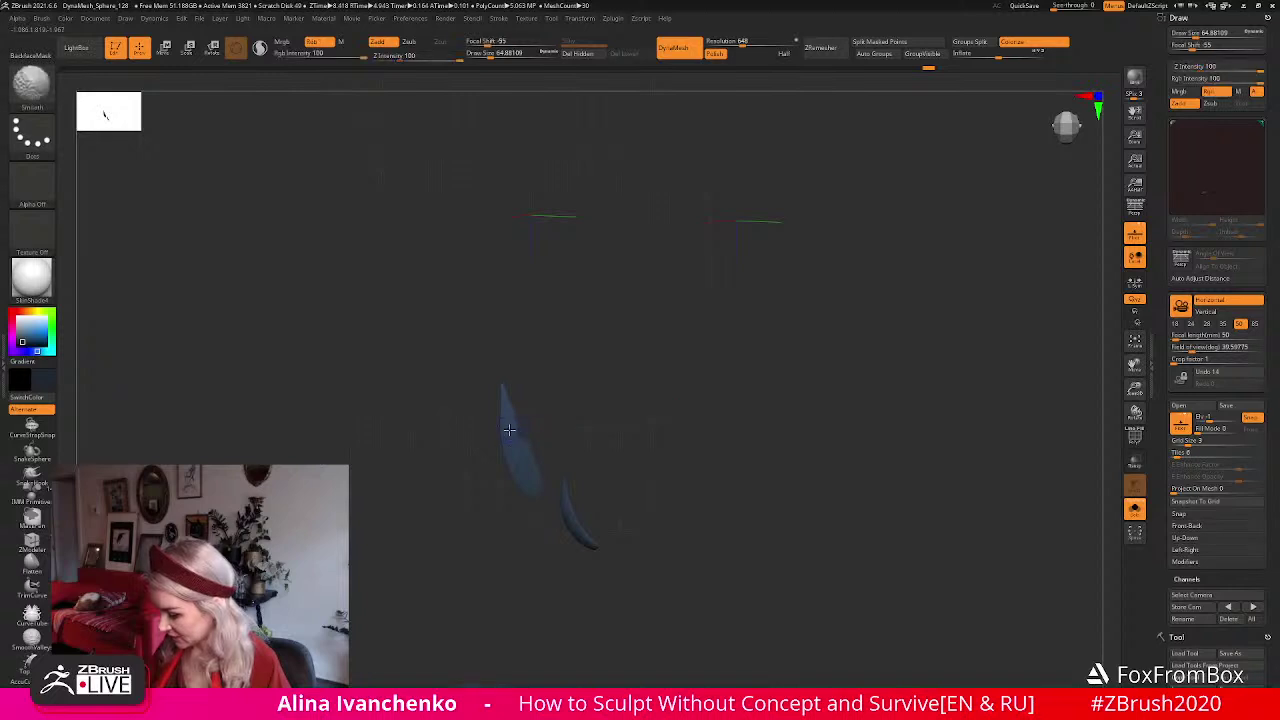
pyautogui.moveTo(583, 394)
pyautogui.mouseDown()
pyautogui.moveTo(526, 414)
pyautogui.moveTo(597, 402)
pyautogui.mouseUp()
pyautogui.hotkey('ctrl', 'shift')
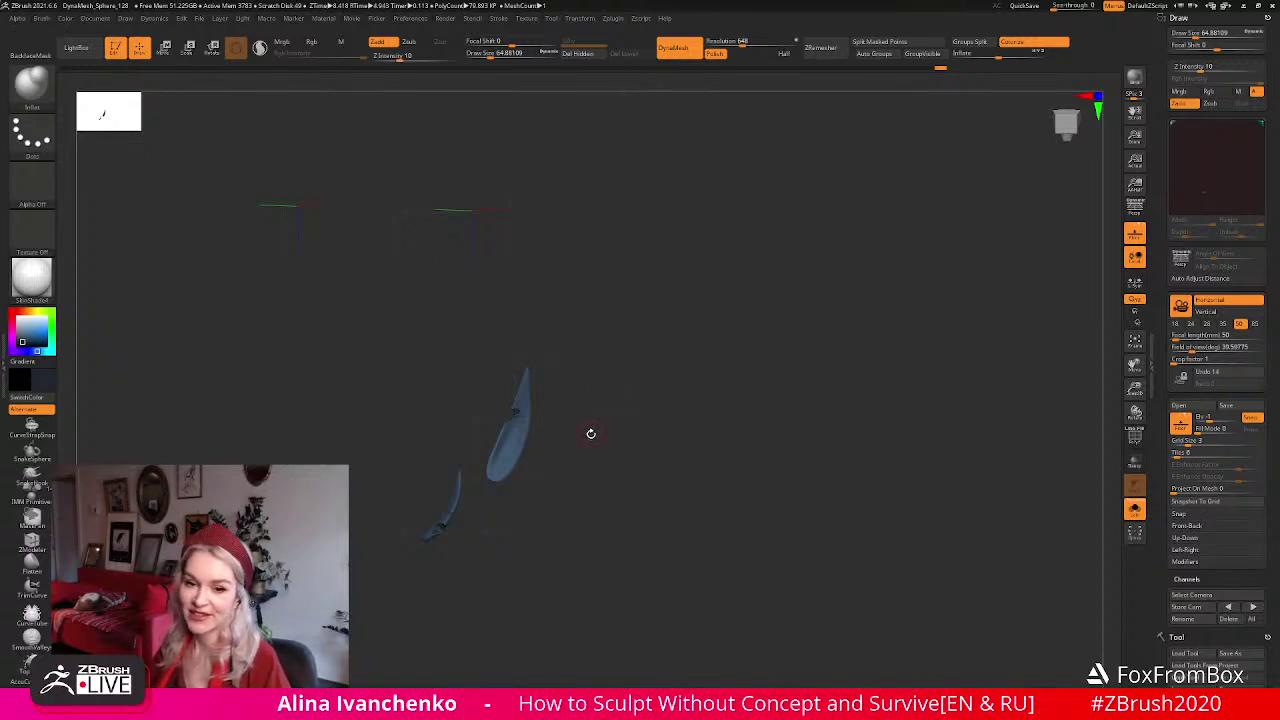
pyautogui.moveTo(588, 423)
pyautogui.mouseDown()
pyautogui.moveTo(566, 423)
pyautogui.moveTo(629, 434)
pyautogui.moveTo(611, 407)
pyautogui.moveTo(611, 421)
pyautogui.mouseUp()
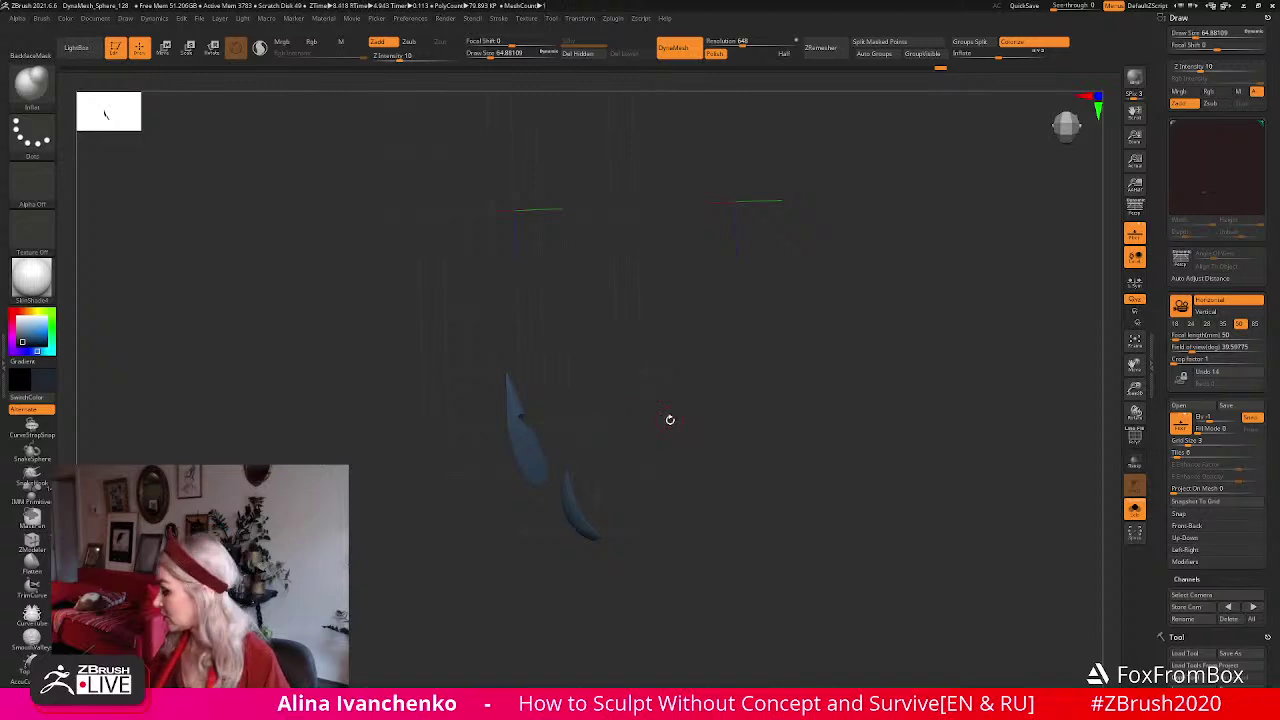
# Show the whole sculpture again and trim more from the notch of the longest loose feather with TrimLasso.
pyautogui.click(1134, 508)
pyautogui.moveTo(742, 465); pyautogui.dragTo(752, 460)
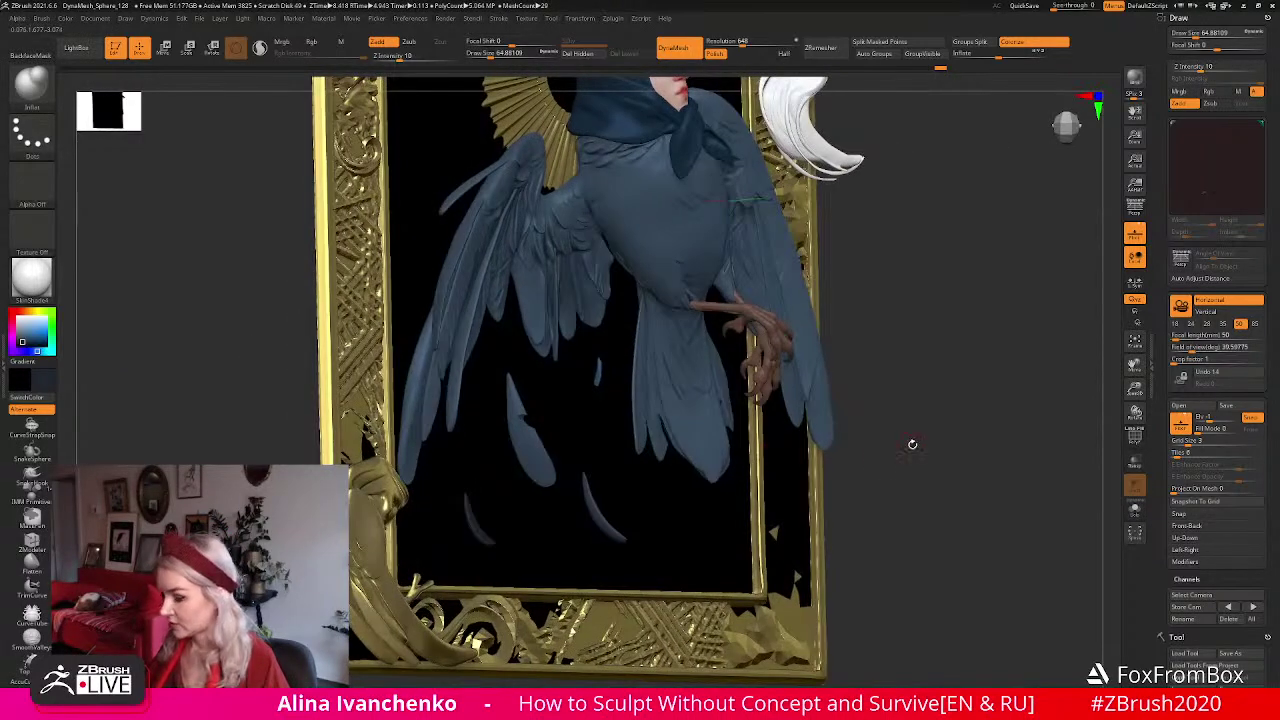
pyautogui.moveTo(916, 452); pyautogui.dragTo(907, 450)
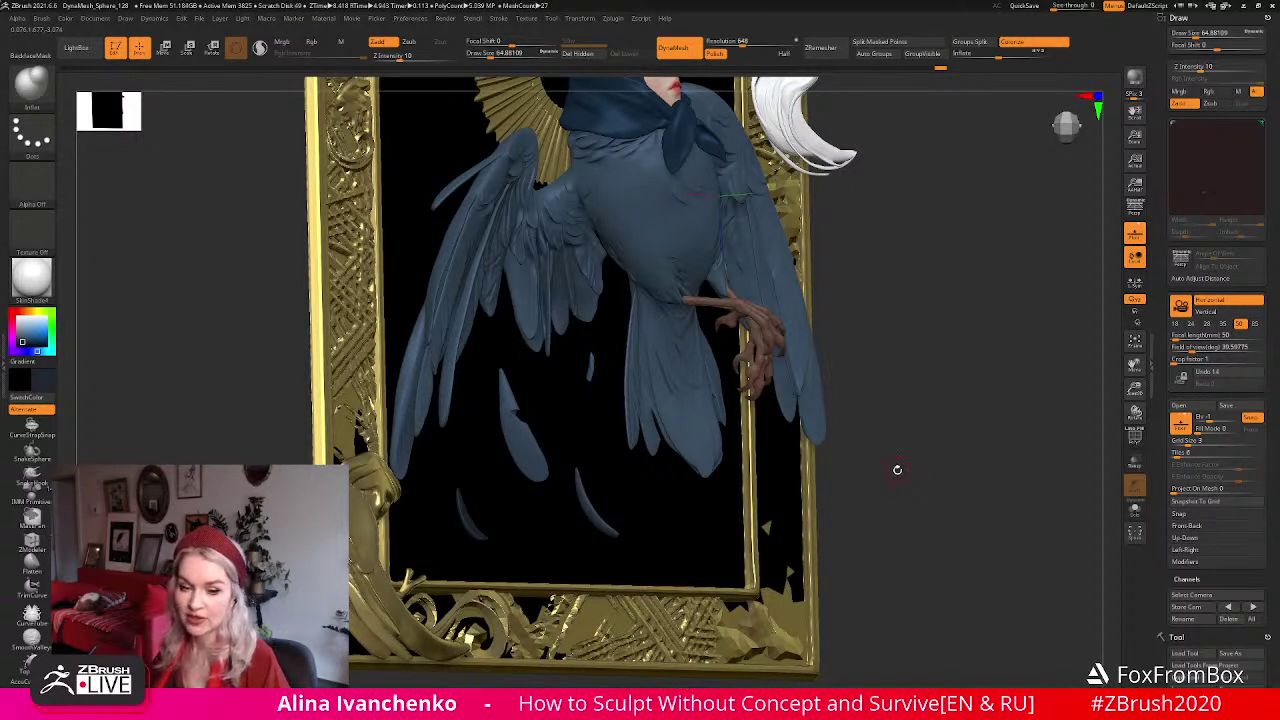
pyautogui.moveTo(902, 459); pyautogui.dragTo(901, 462)
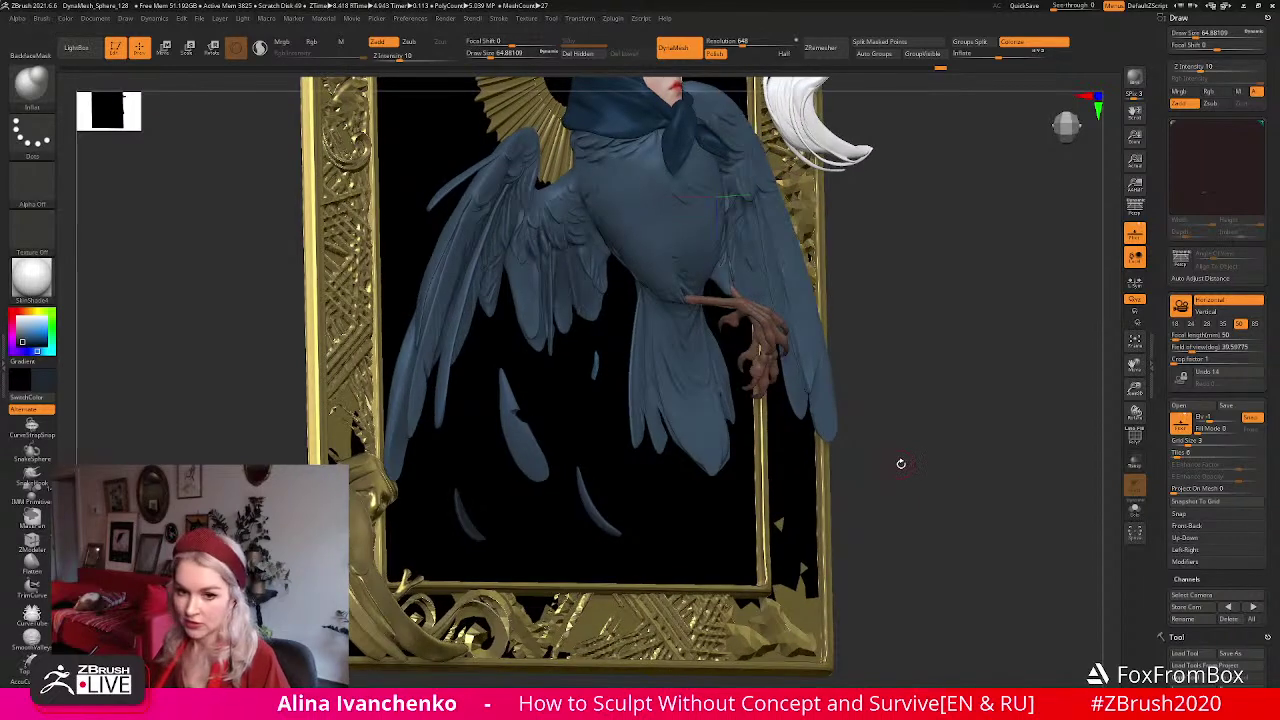
pyautogui.hotkey('ctrl', 'shift')
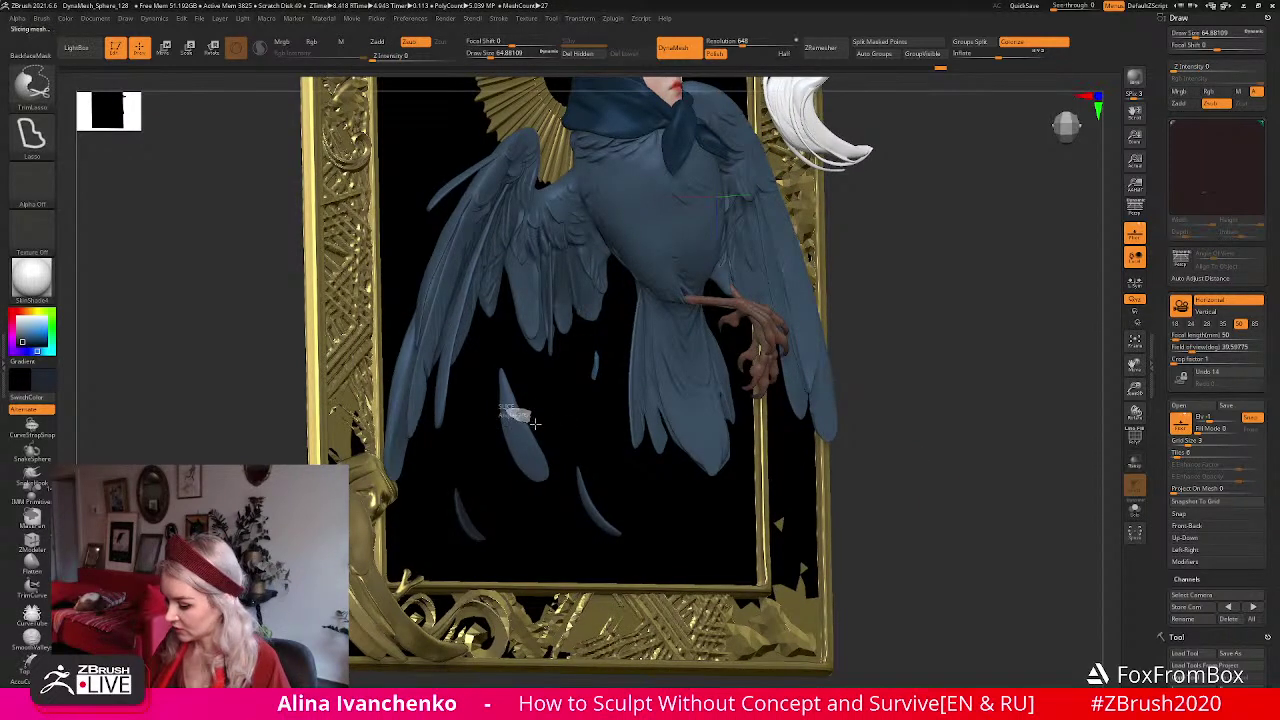
pyautogui.moveTo(895, 421)
pyautogui.mouseDown()
pyautogui.moveTo(908, 423)
pyautogui.moveTo(882, 430)
pyautogui.moveTo(905, 432)
pyautogui.moveTo(860, 432)
pyautogui.moveTo(904, 430)
pyautogui.mouseUp()
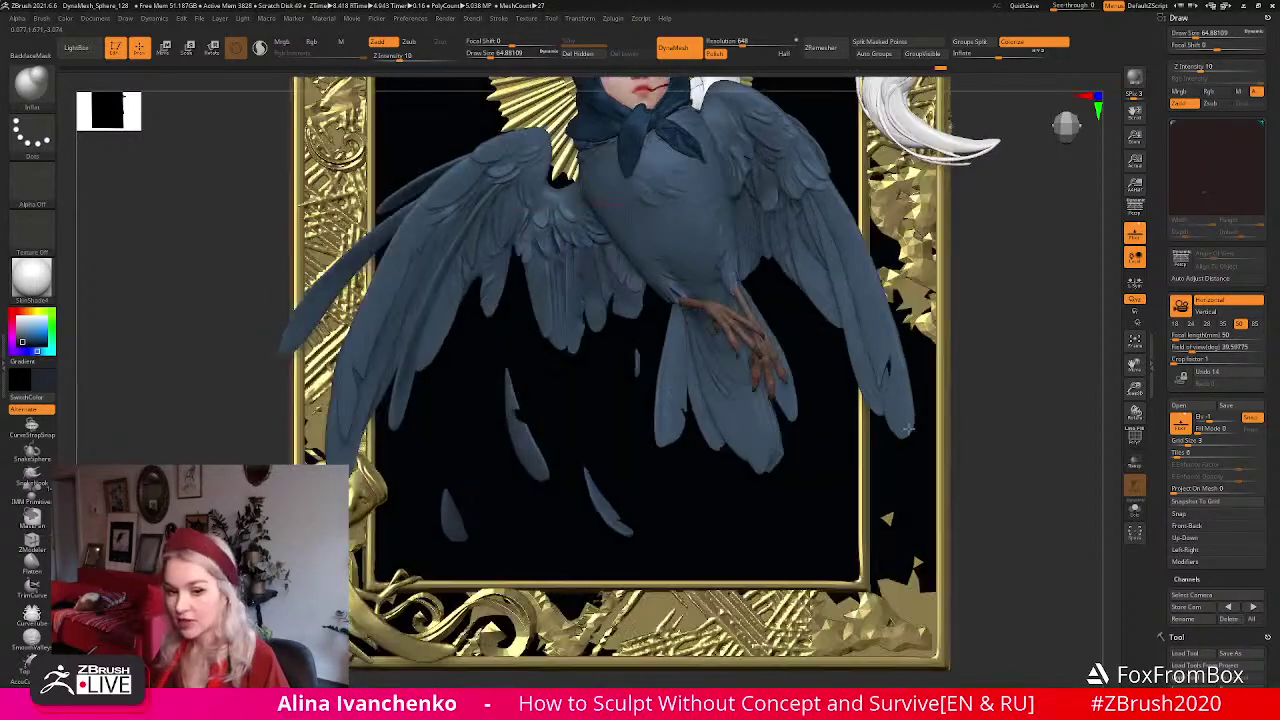
# Examine the loose feathers and the whole framed composition from close up, from a distance and at an angle.
pyautogui.moveTo(971, 405); pyautogui.dragTo(946, 406)
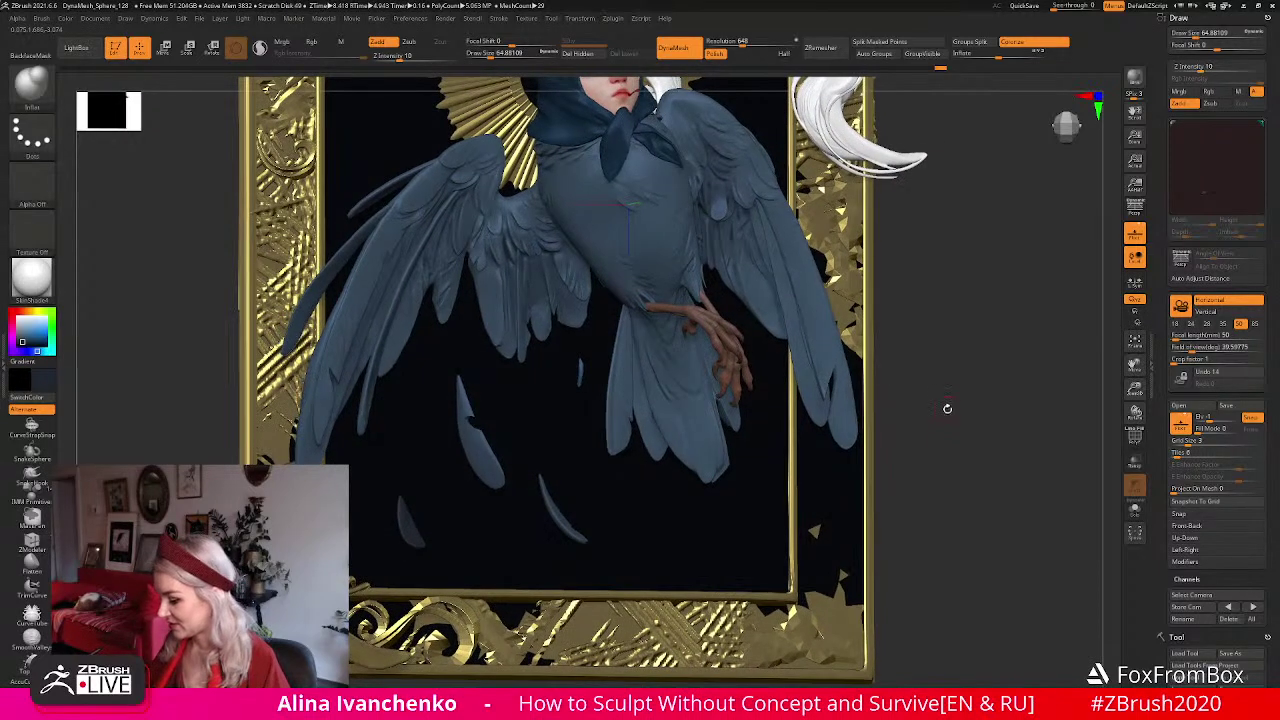
pyautogui.press('shift')
pyautogui.moveTo(723, 360); pyautogui.dragTo(837, 366, button='right')
pyautogui.moveTo(680, 371); pyautogui.dragTo(1135, 389, button='right')
pyautogui.keyDown('ctrl'); pyautogui.moveTo(992, 402); pyautogui.dragTo(754, 409, button='right'); pyautogui.keyUp('ctrl')
pyautogui.moveTo(740, 471)
pyautogui.keyDown('alt'); pyautogui.mouseDown(button='right')
pyautogui.moveTo(786, 476)
pyautogui.moveTo(729, 482)
pyautogui.mouseUp(button='right'); pyautogui.keyUp('alt')
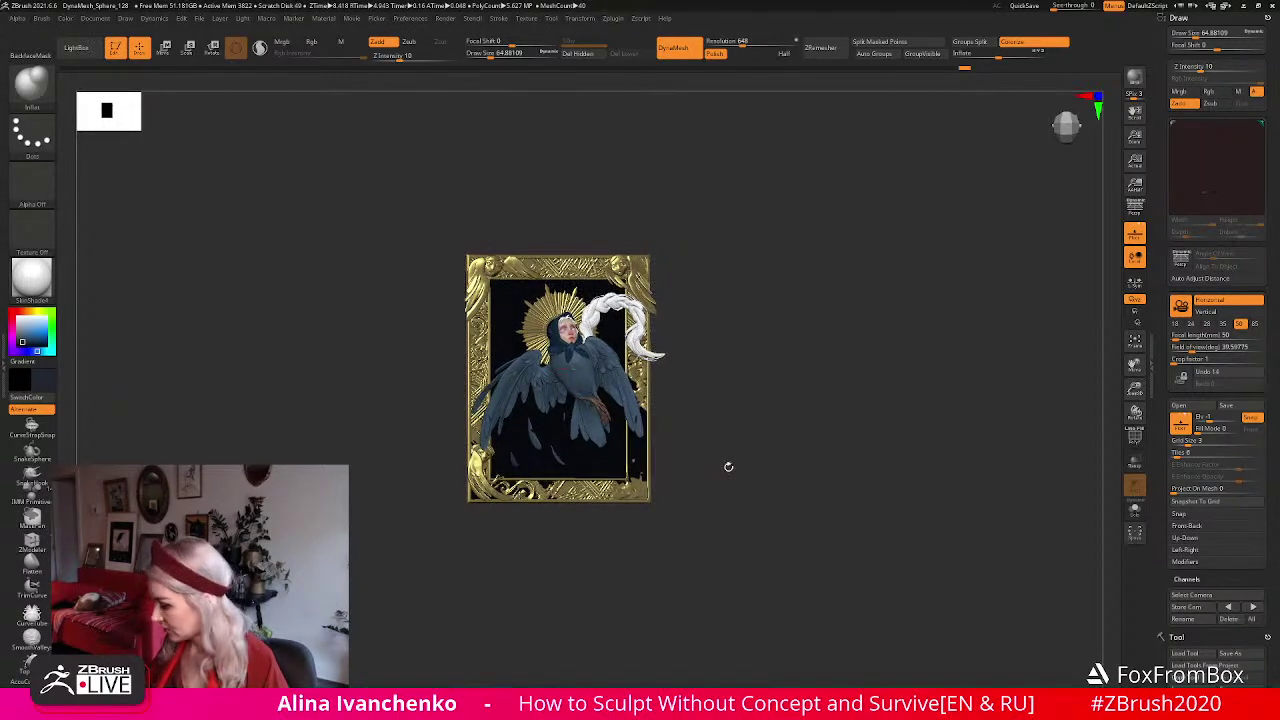
pyautogui.keyDown('ctrl'); pyautogui.moveTo(821, 457); pyautogui.dragTo(870, 421, button='right'); pyautogui.keyUp('ctrl')
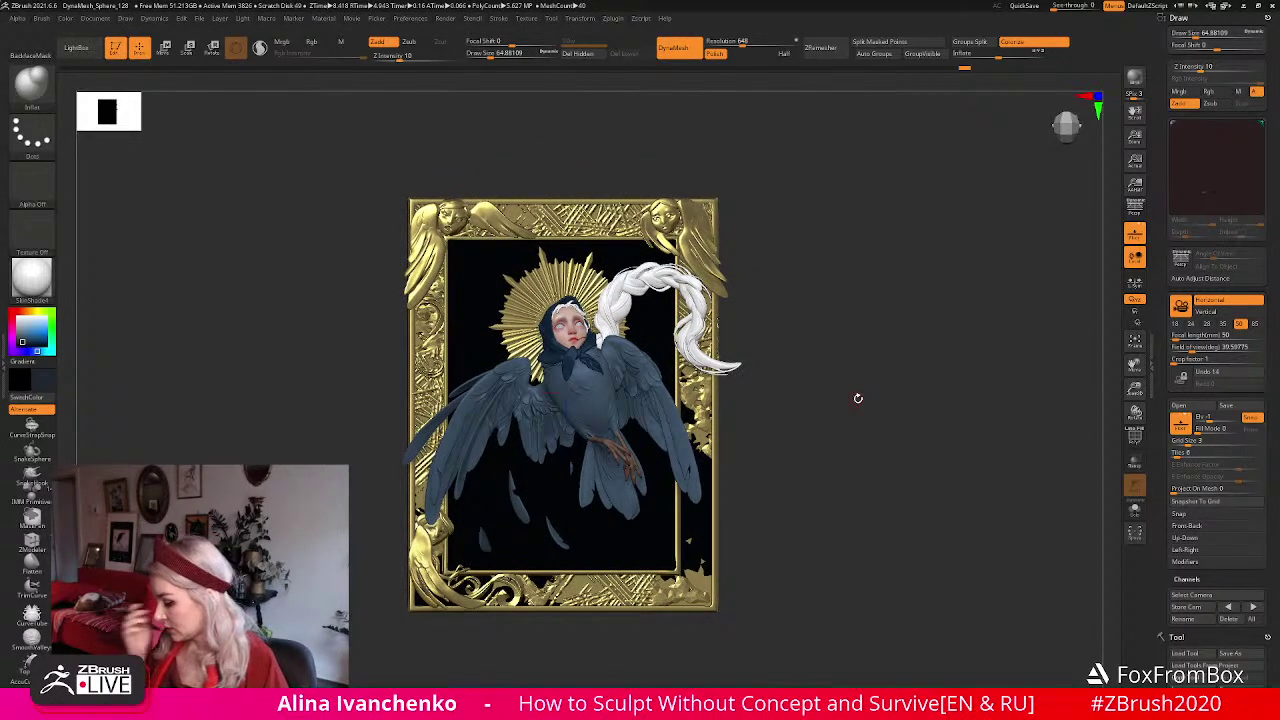
pyautogui.moveTo(786, 329)
pyautogui.mouseDown(button='right')
pyautogui.moveTo(797, 360)
pyautogui.moveTo(766, 351)
pyautogui.moveTo(777, 317)
pyautogui.mouseUp(button='right')
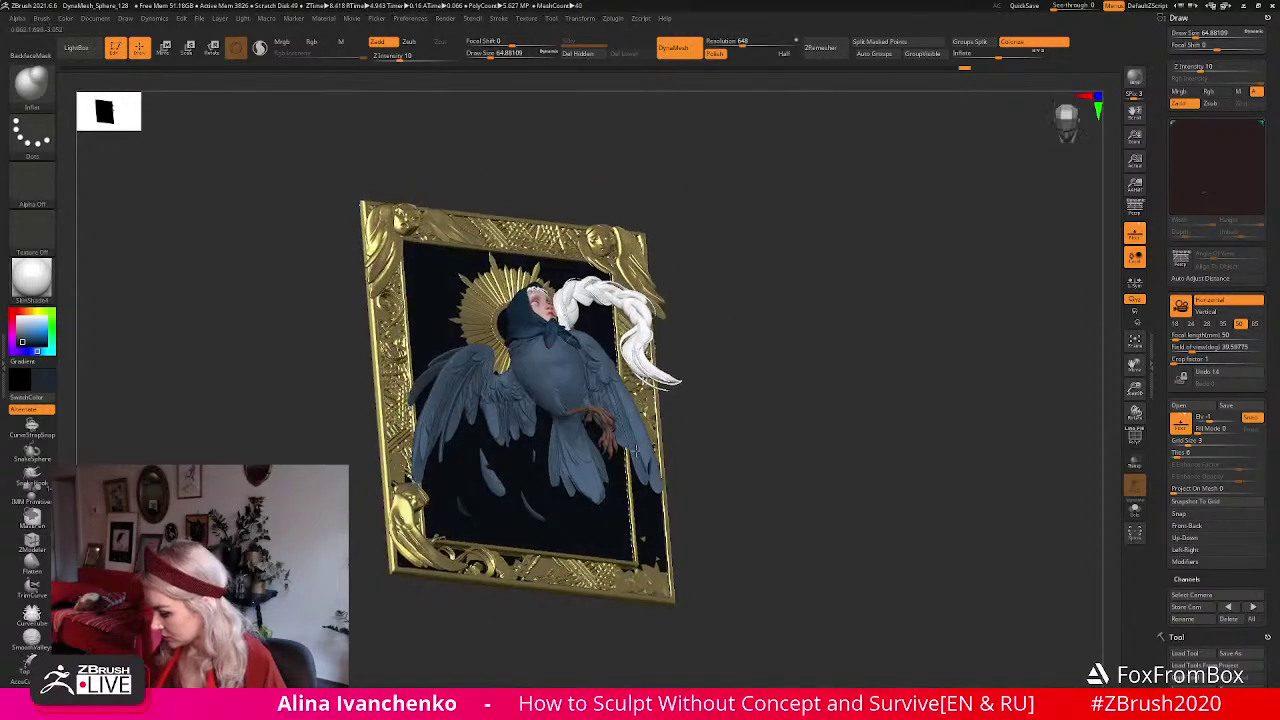
# Select the bird's winged body and switch to the Move brush with a draw size of about 492.
pyautogui.keyDown('alt'); pyautogui.click(637, 447); pyautogui.keyUp('alt')
pyautogui.moveTo(742, 412)
pyautogui.mouseDown(button='right')
pyautogui.moveTo(770, 423)
pyautogui.moveTo(766, 453)
pyautogui.mouseUp(button='right')
pyautogui.press('b')
pyautogui.press('m')
pyautogui.press('v')
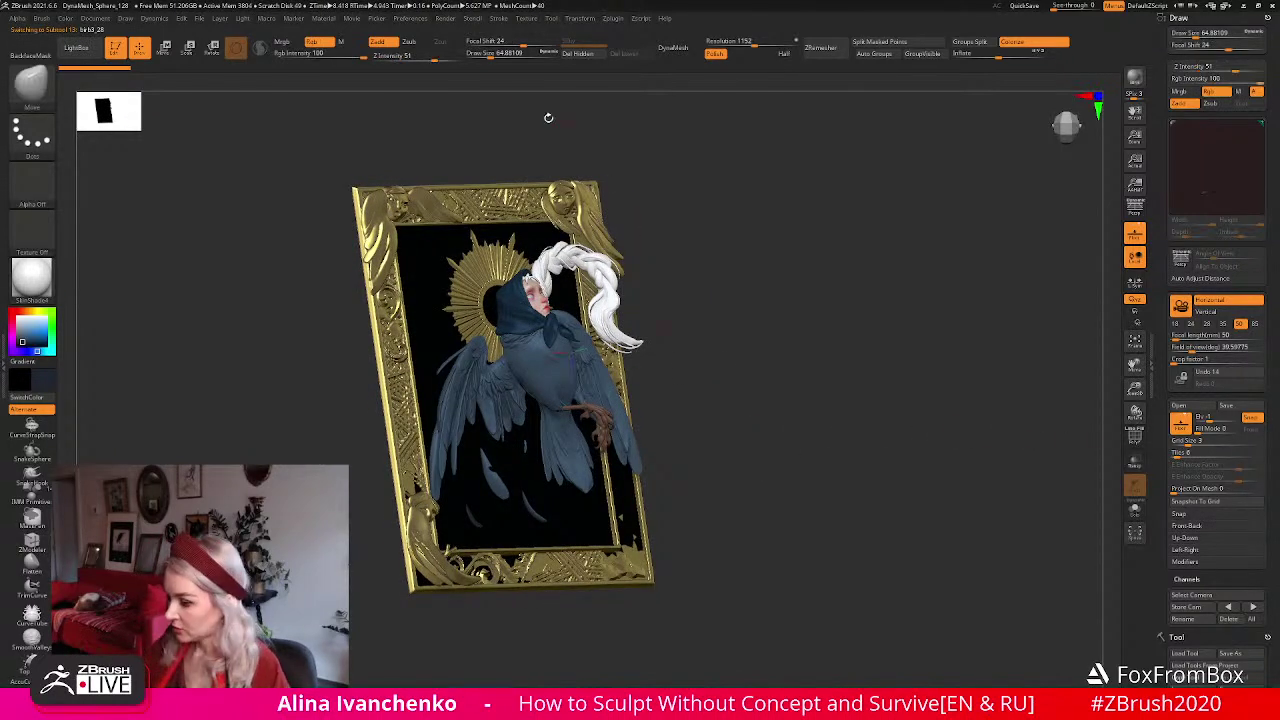
pyautogui.moveTo(629, 137)
pyautogui.mouseDown(button='right')
pyautogui.moveTo(635, 430)
pyautogui.moveTo(677, 383)
pyautogui.moveTo(612, 407)
pyautogui.moveTo(780, 374)
pyautogui.moveTo(743, 374)
pyautogui.moveTo(769, 355)
pyautogui.moveTo(749, 314)
pyautogui.moveTo(617, 417)
pyautogui.moveTo(730, 401)
pyautogui.moveTo(720, 432)
pyautogui.moveTo(688, 395)
pyautogui.moveTo(743, 405)
pyautogui.mouseUp(button='right')
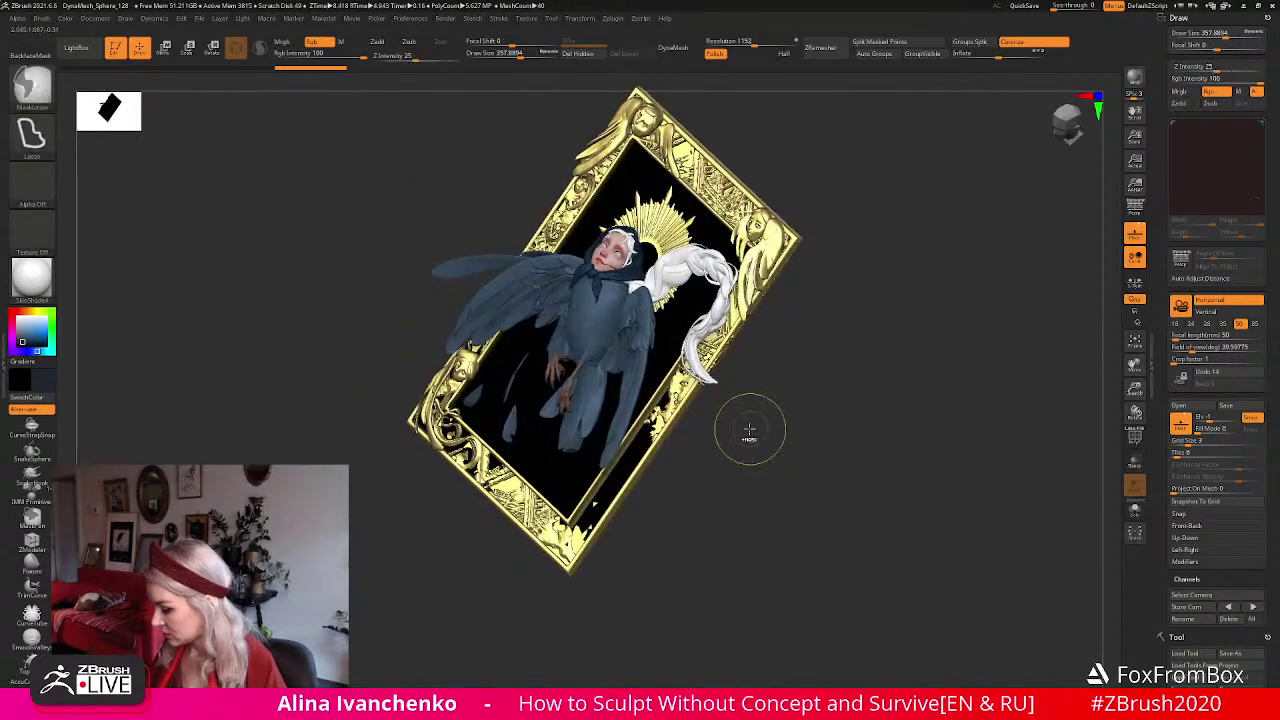
pyautogui.moveTo(737, 449); pyautogui.dragTo(720, 430, button='right')
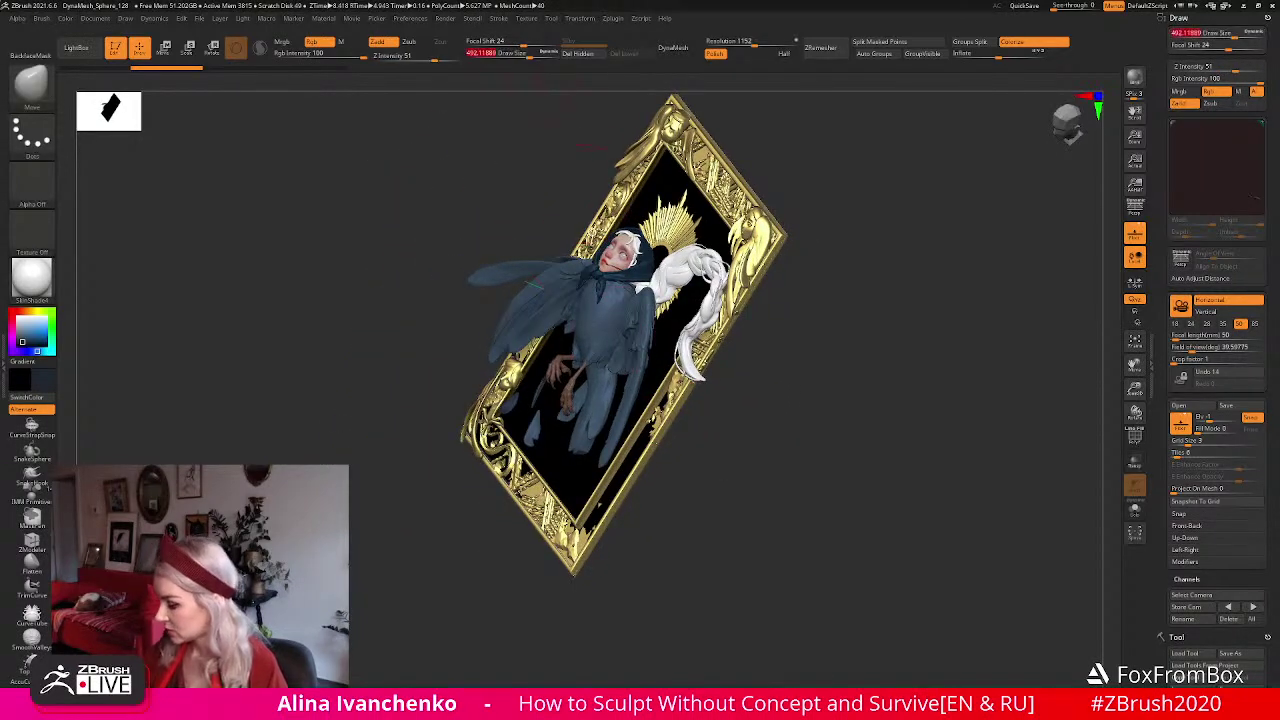
pyautogui.moveTo(580, 186)
pyautogui.mouseDown(button='right')
pyautogui.moveTo(767, 421)
pyautogui.moveTo(721, 426)
pyautogui.moveTo(728, 402)
pyautogui.moveTo(791, 440)
pyautogui.mouseUp(button='right')
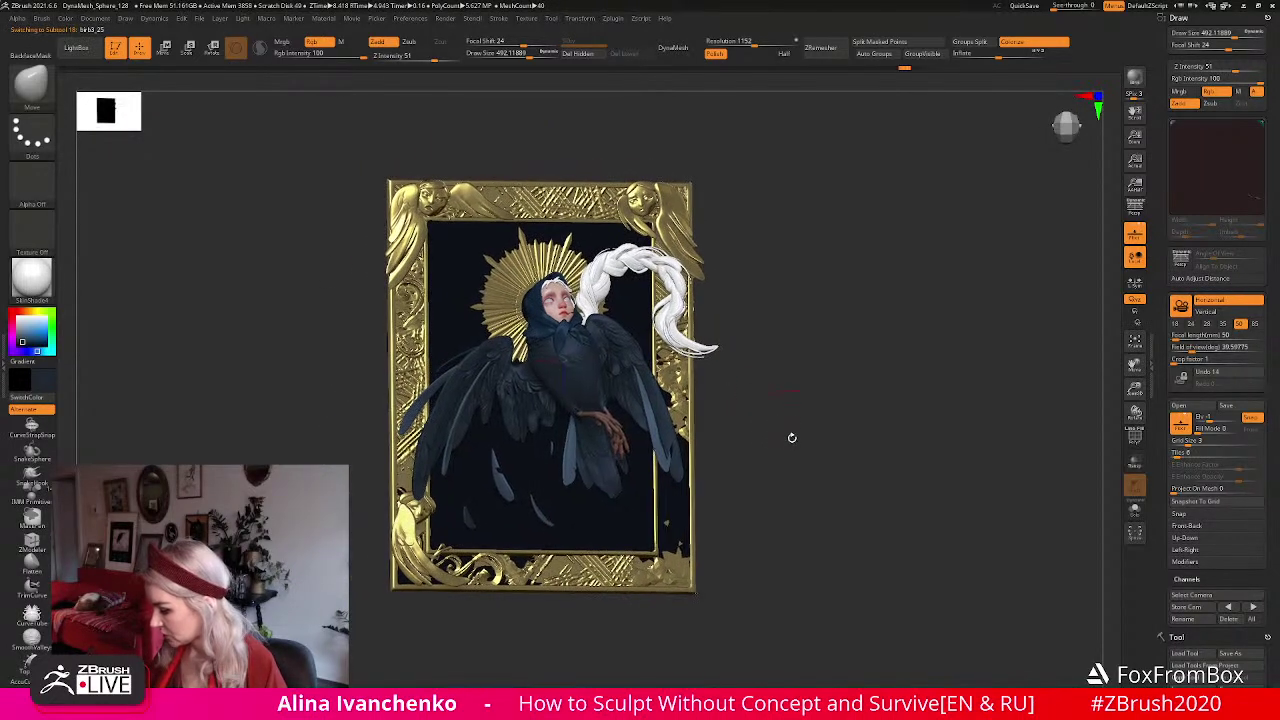
# Isolate the winged body, frame the wing on the braid's side, and reduce the Move brush to a draw size of about 71.
pyautogui.click(1135, 508)
pyautogui.press('f')
pyautogui.moveTo(734, 366); pyautogui.dragTo(671, 280, button='right')
pyautogui.moveTo(515, 57); pyautogui.dragTo(500, 57)
pyautogui.moveTo(700, 280); pyautogui.dragTo(720, 233, button='right')
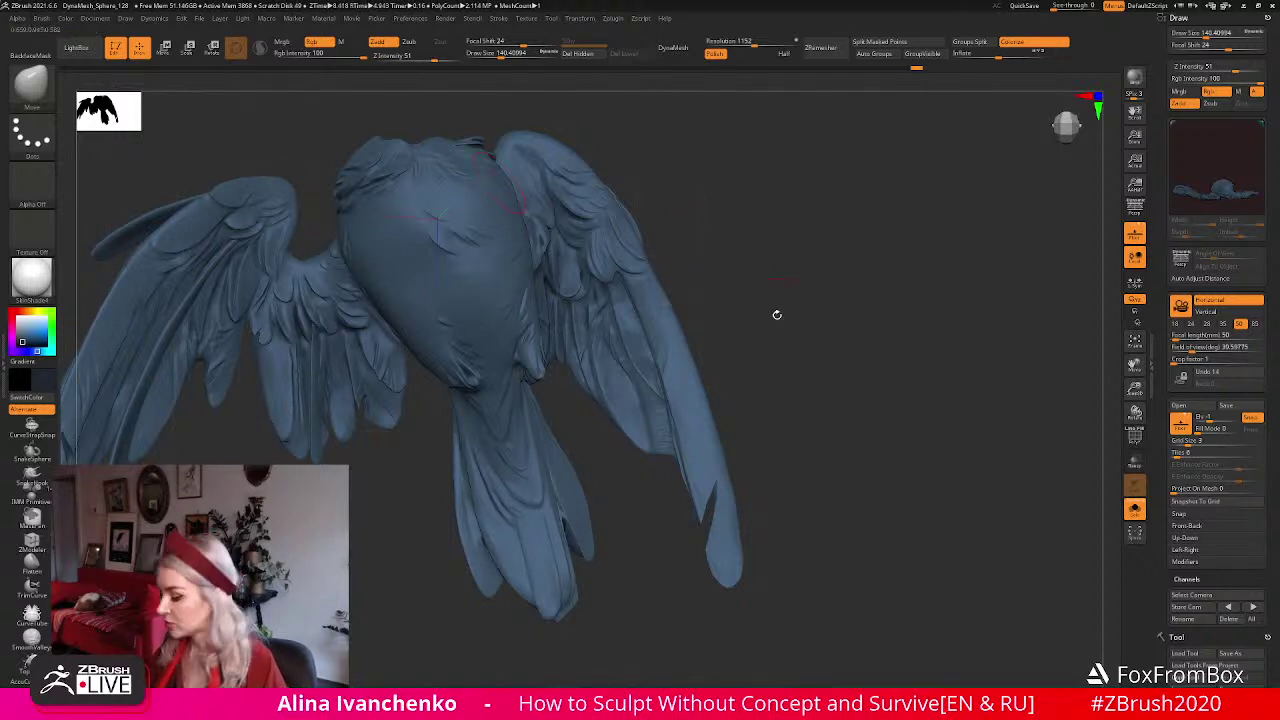
pyautogui.moveTo(1135, 390); pyautogui.dragTo(1136, 424)
pyautogui.moveTo(900, 320); pyautogui.dragTo(712, 435, button='right')
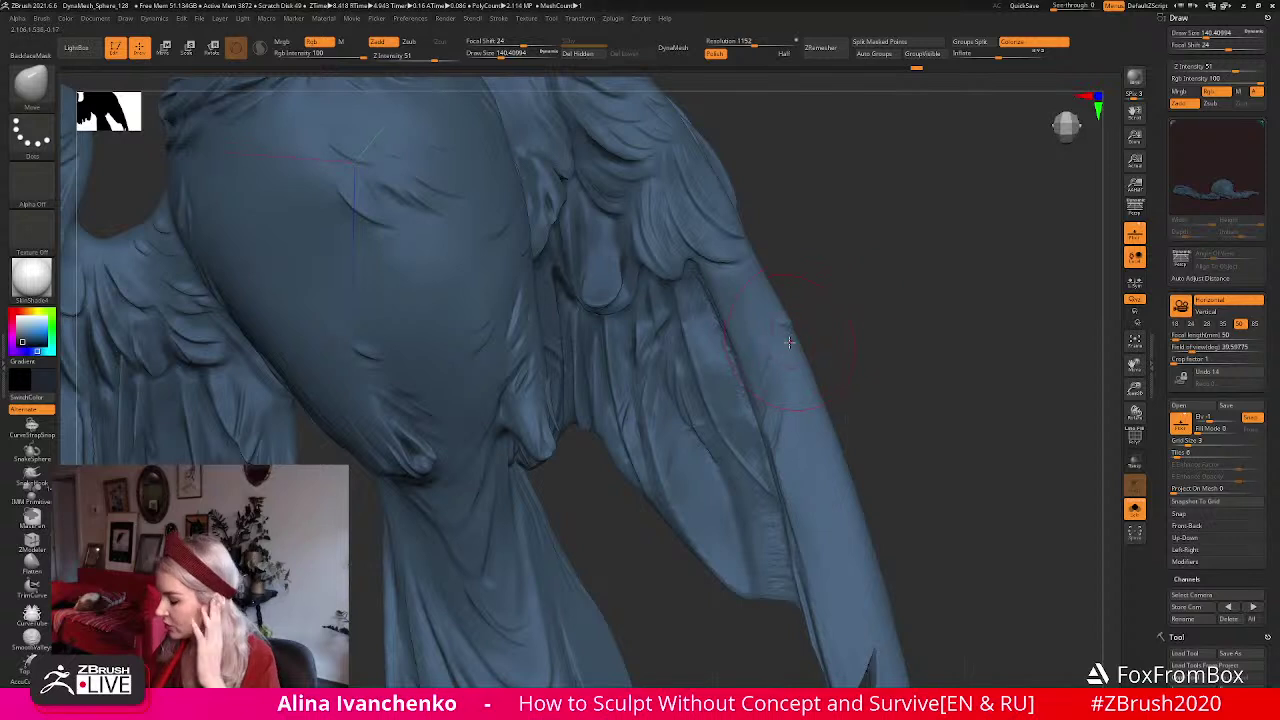
pyautogui.moveTo(903, 309)
pyautogui.mouseDown(button='right')
pyautogui.moveTo(831, 286)
pyautogui.moveTo(843, 280)
pyautogui.moveTo(590, 118)
pyautogui.moveTo(777, 237)
pyautogui.moveTo(745, 241)
pyautogui.mouseUp(button='right')
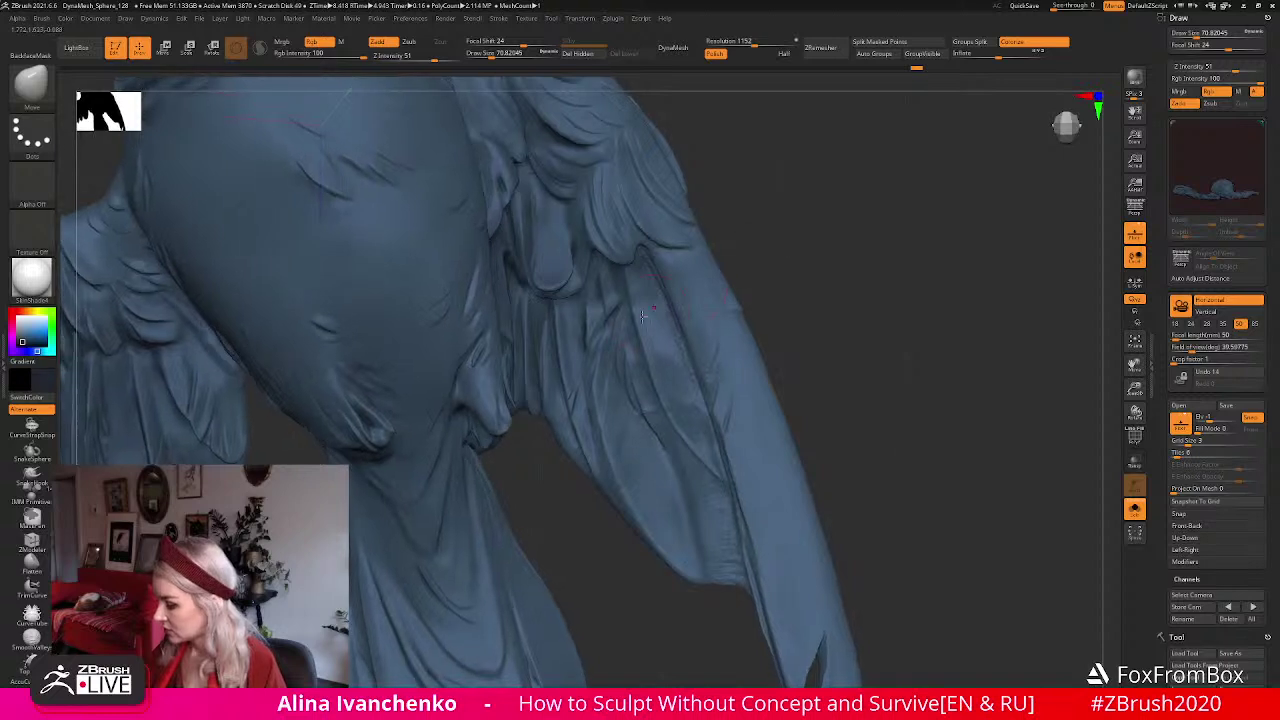
# Flatten and smooth the inner feathers of the wing on the braid's side with the Flatten brush at draw size about 44.
pyautogui.click(31, 564)
pyautogui.moveTo(504, 61); pyautogui.dragTo(498, 61)
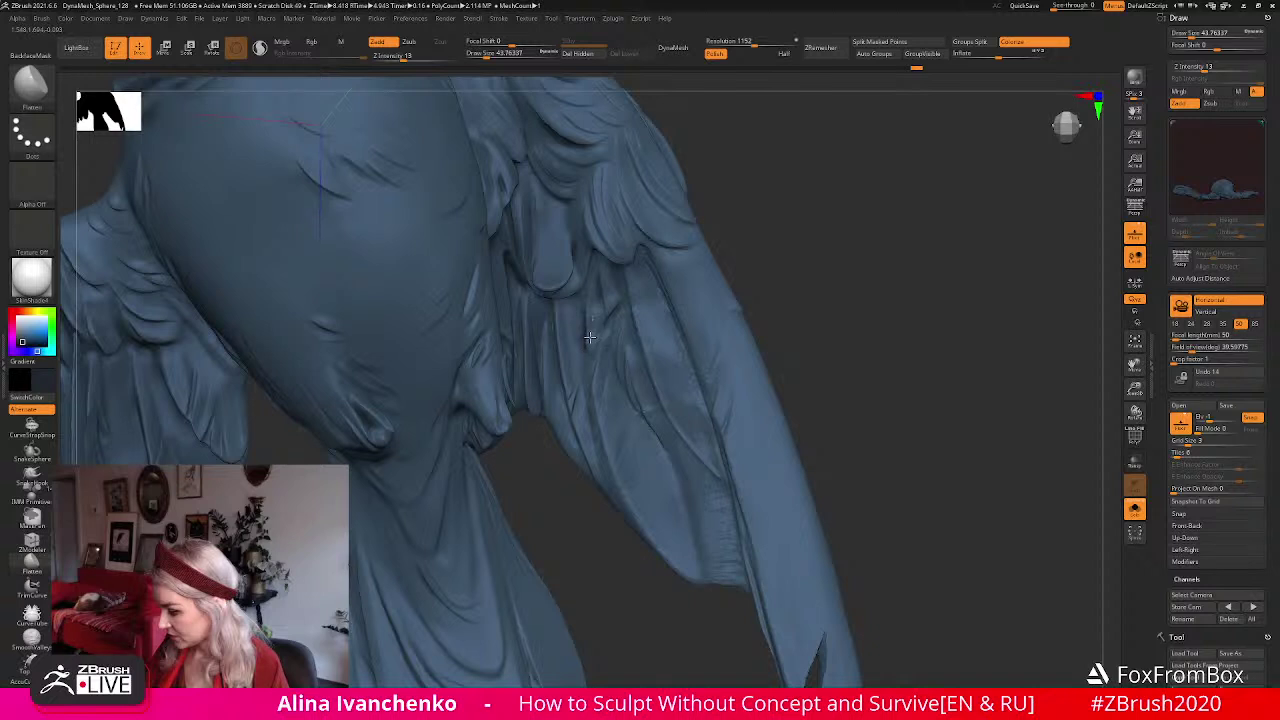
pyautogui.moveTo(773, 246); pyautogui.dragTo(635, 301, button='right')
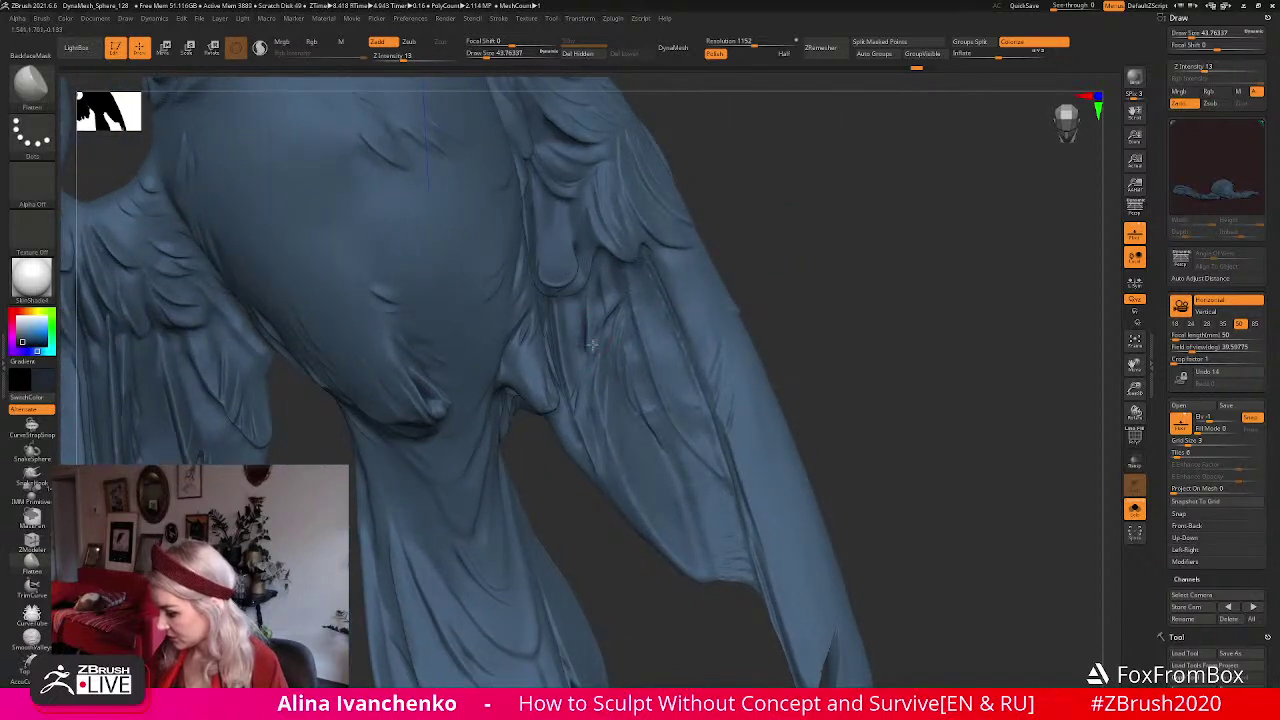
pyautogui.moveTo(591, 365)
pyautogui.mouseDown(button='right')
pyautogui.moveTo(771, 249)
pyautogui.moveTo(608, 305)
pyautogui.mouseUp(button='right')
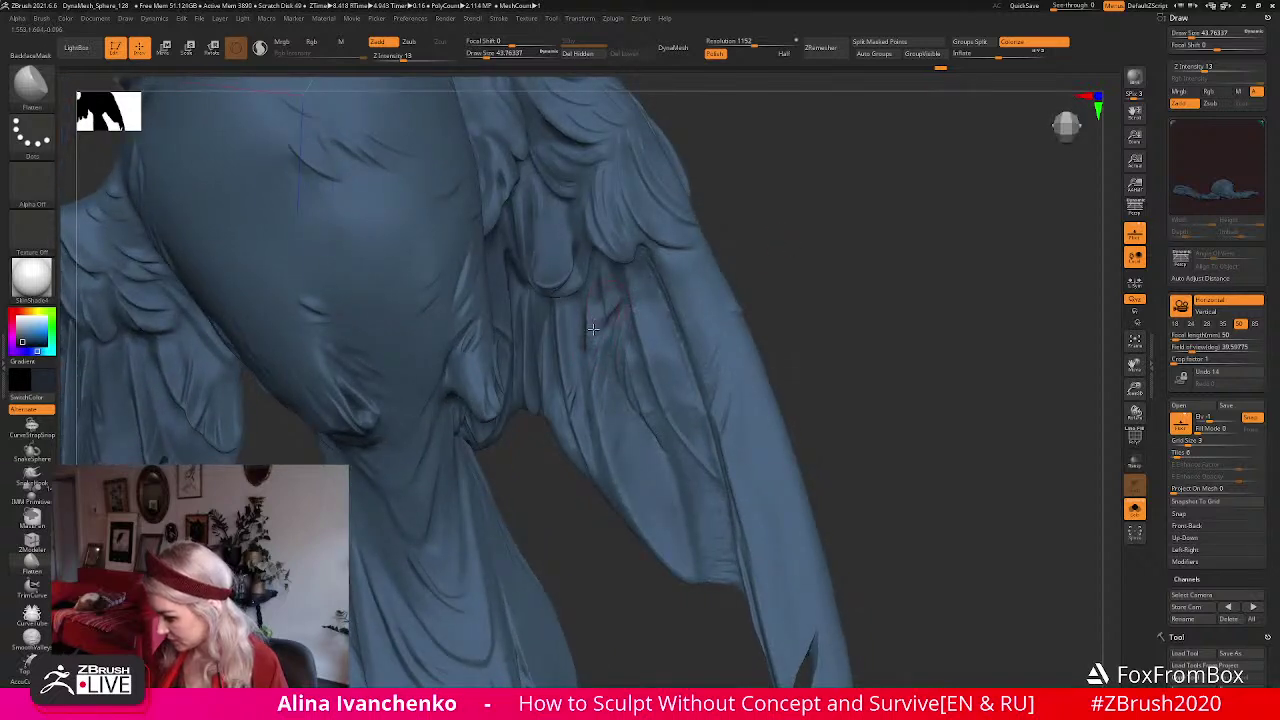
pyautogui.press('shift')
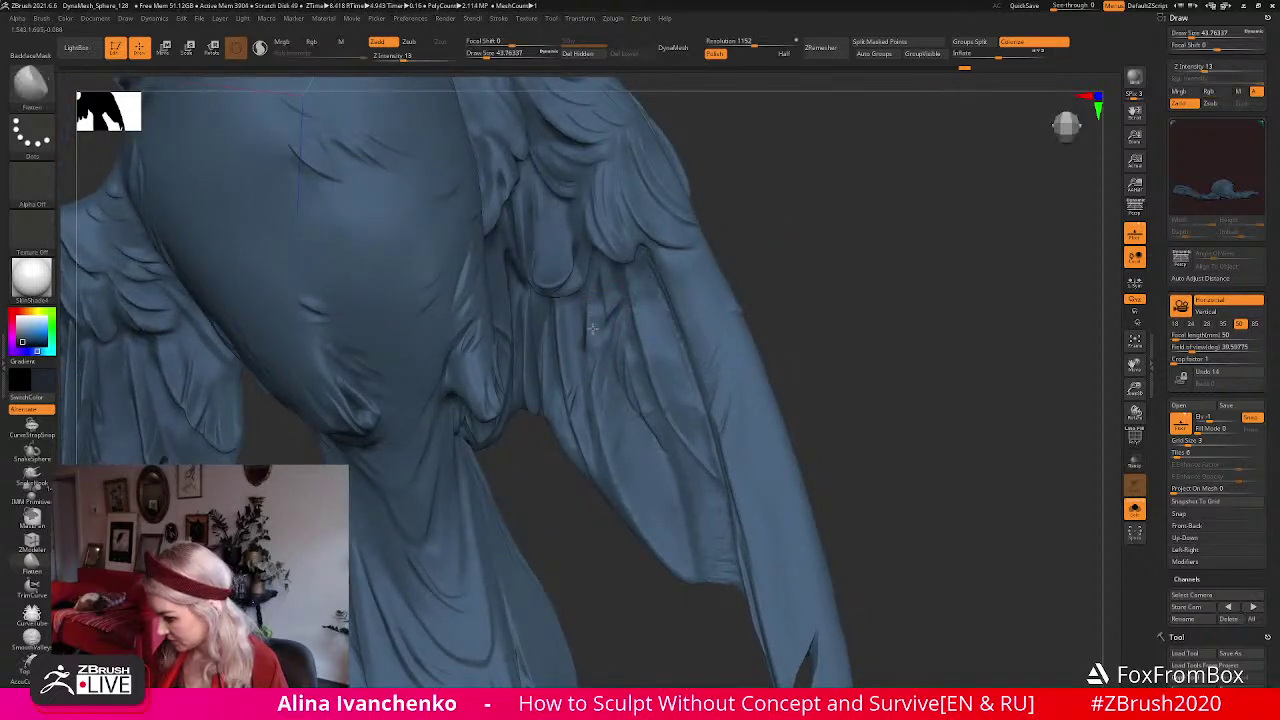
pyautogui.press('ctrl')
pyautogui.moveTo(751, 271); pyautogui.dragTo(803, 277)
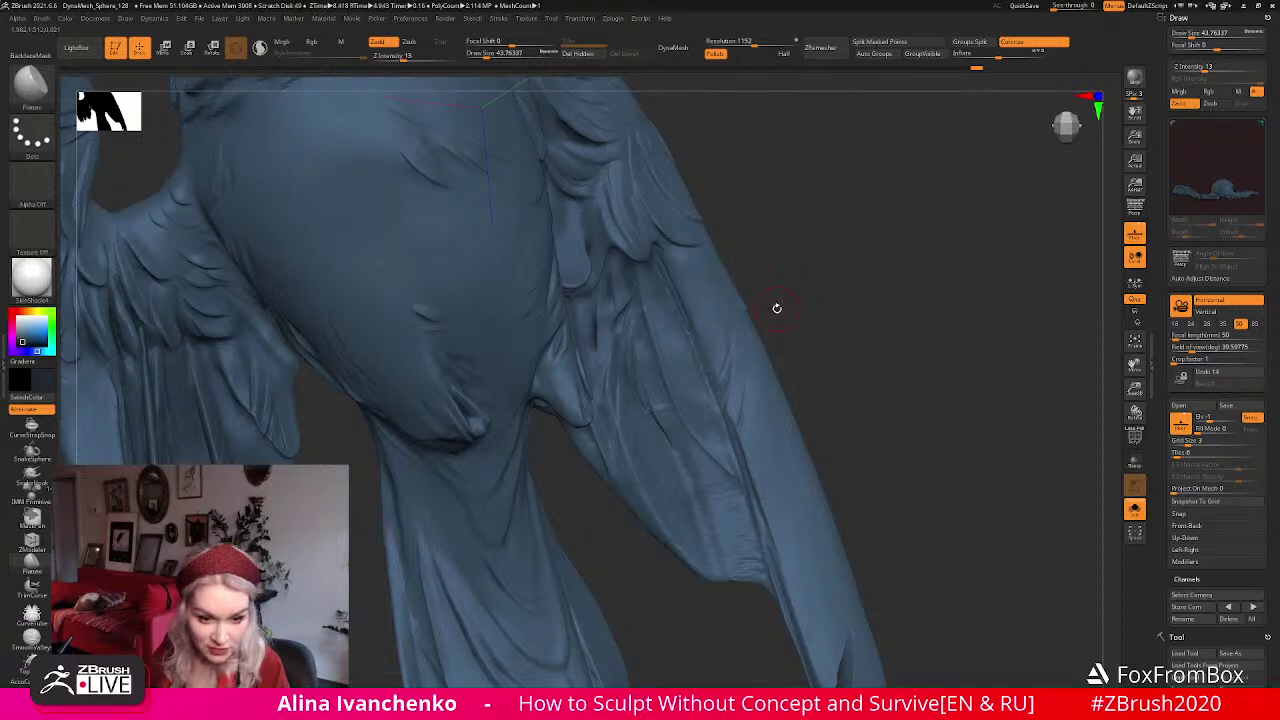
pyautogui.moveTo(779, 292); pyautogui.dragTo(786, 286)
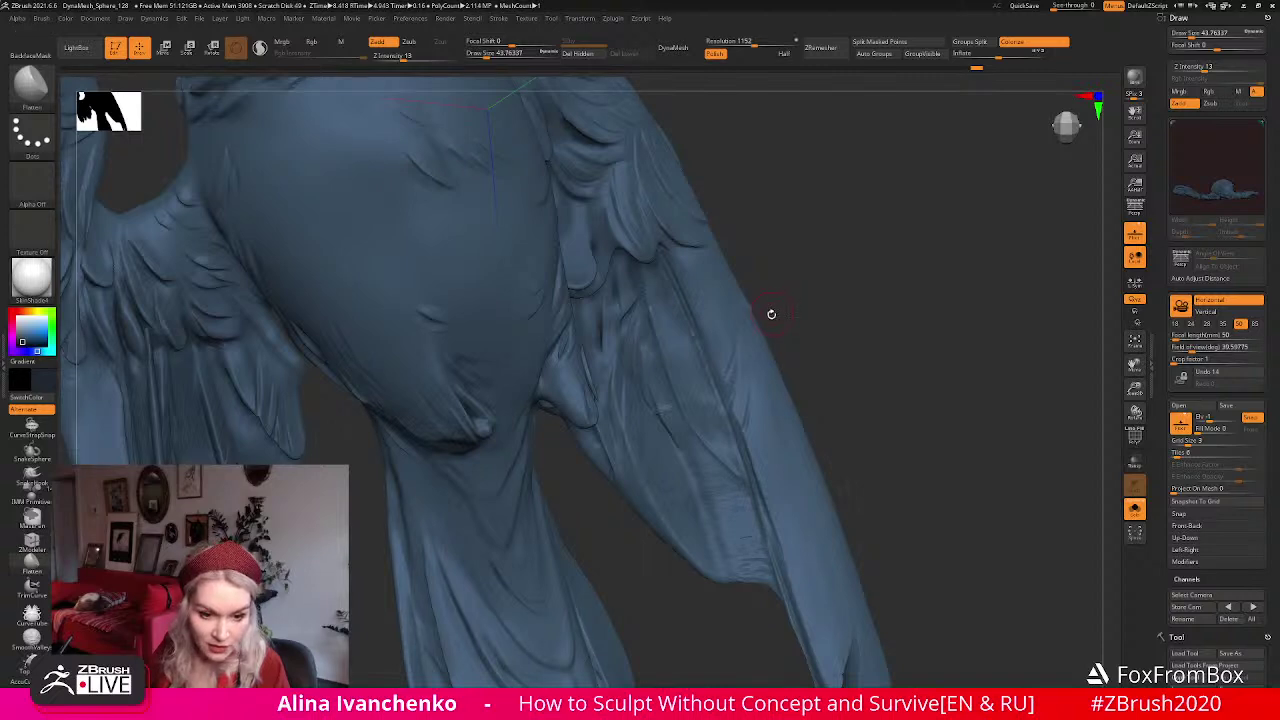
pyautogui.moveTo(782, 287); pyautogui.dragTo(774, 286)
pyautogui.moveTo(843, 254); pyautogui.dragTo(837, 260)
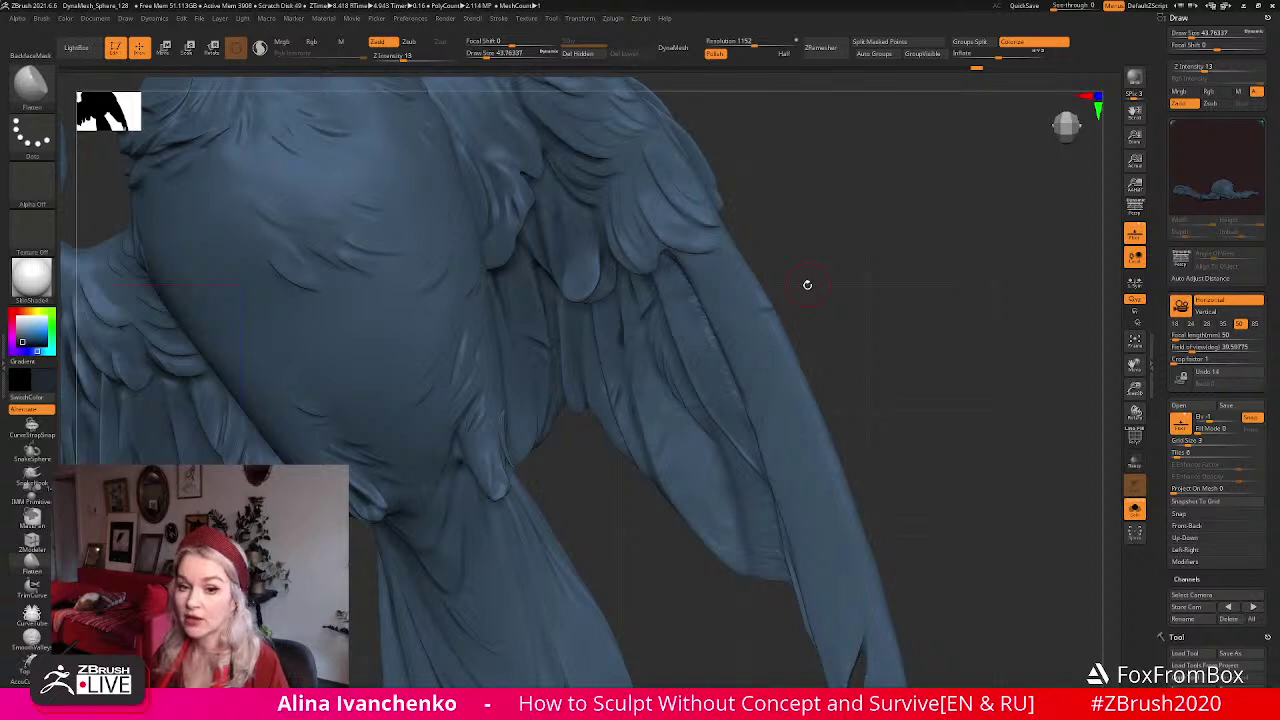
pyautogui.moveTo(823, 263); pyautogui.dragTo(831, 266)
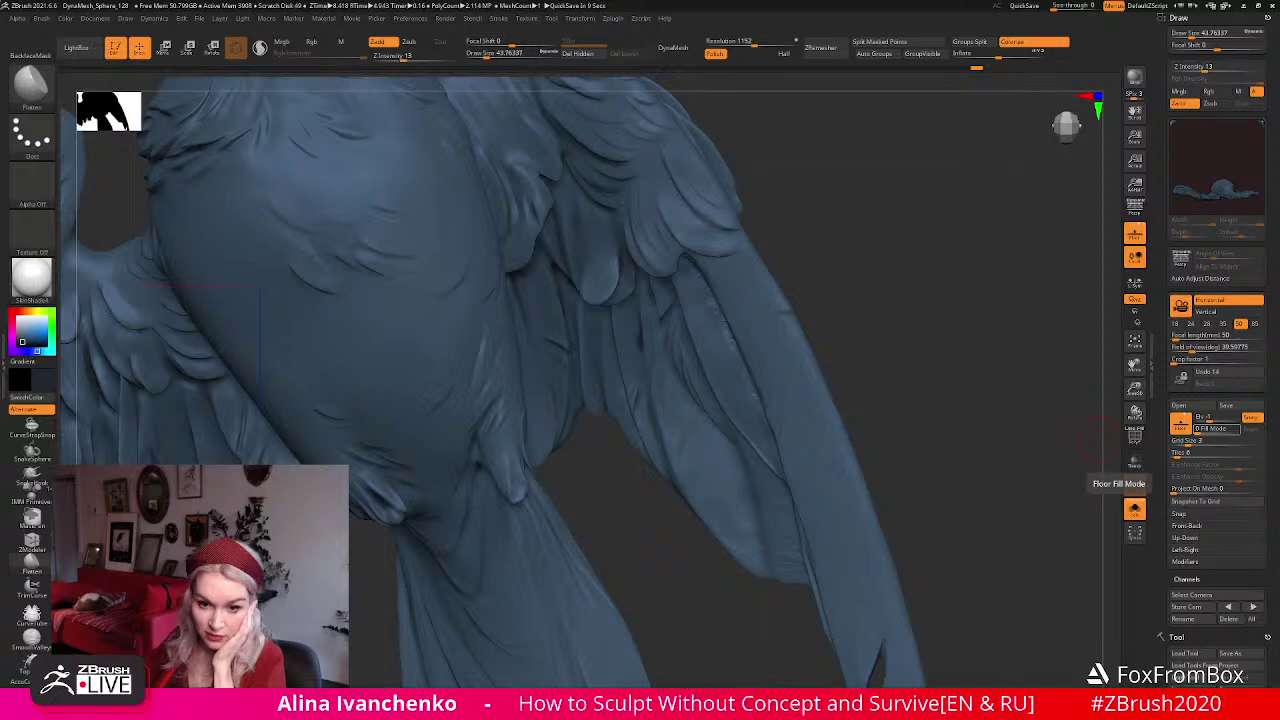
# Switch to the web browser and bring up the ArtStation speed sculpts page.
pyautogui.hotkey('alt', 'Tab')
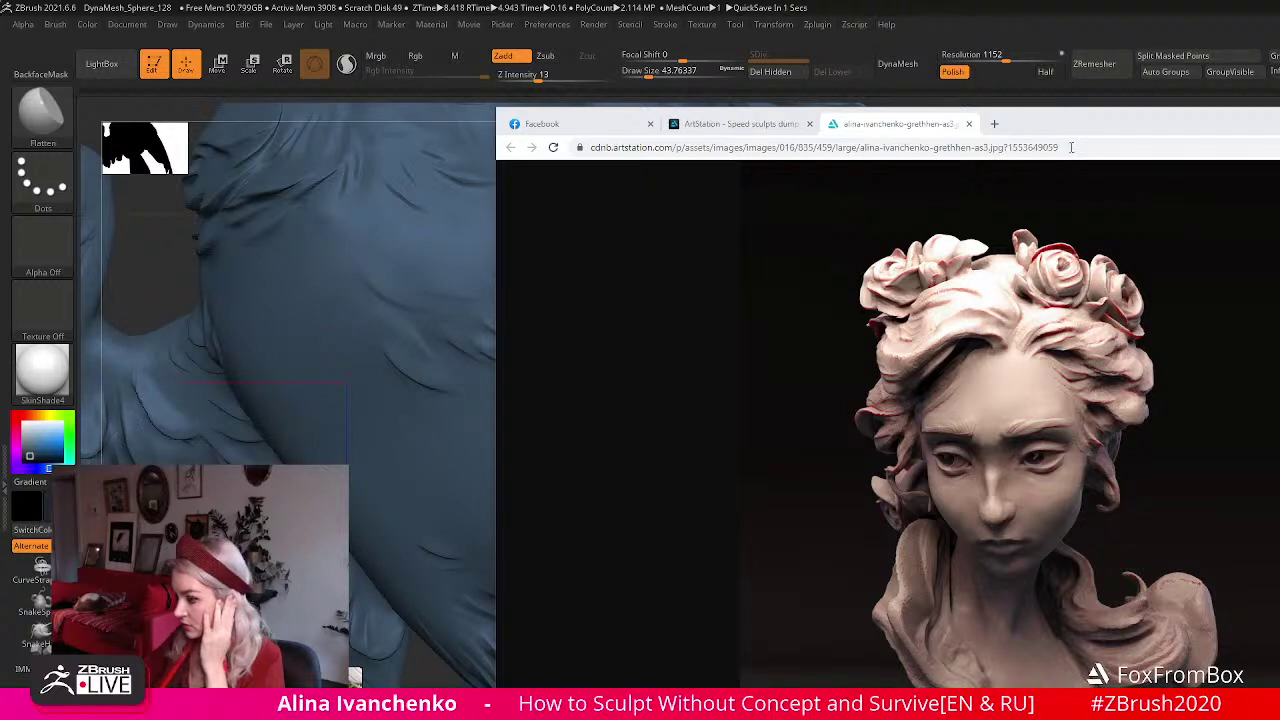
pyautogui.rightClick(1050, 122)
pyautogui.click(1116, 120)
pyautogui.rightClick(1074, 114)
pyautogui.click(1103, 150)
pyautogui.moveTo(1279, 135); pyautogui.dragTo(1261, 134)
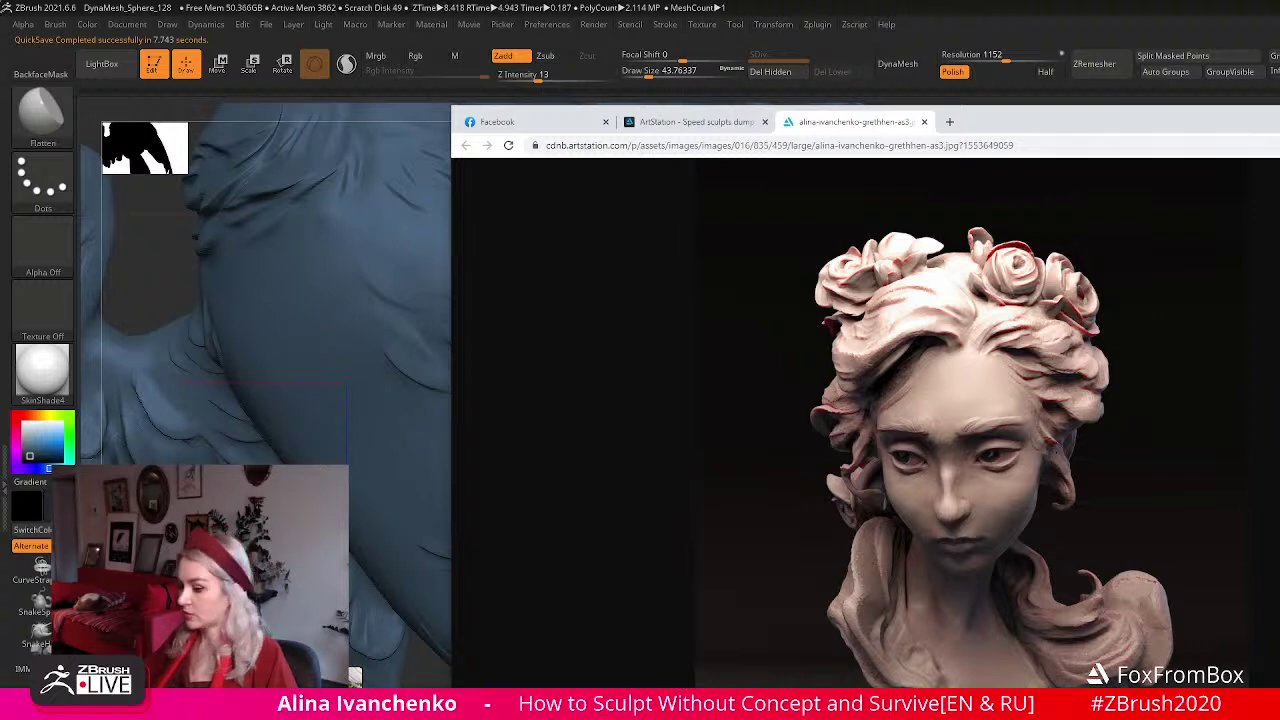
pyautogui.click(700, 122)
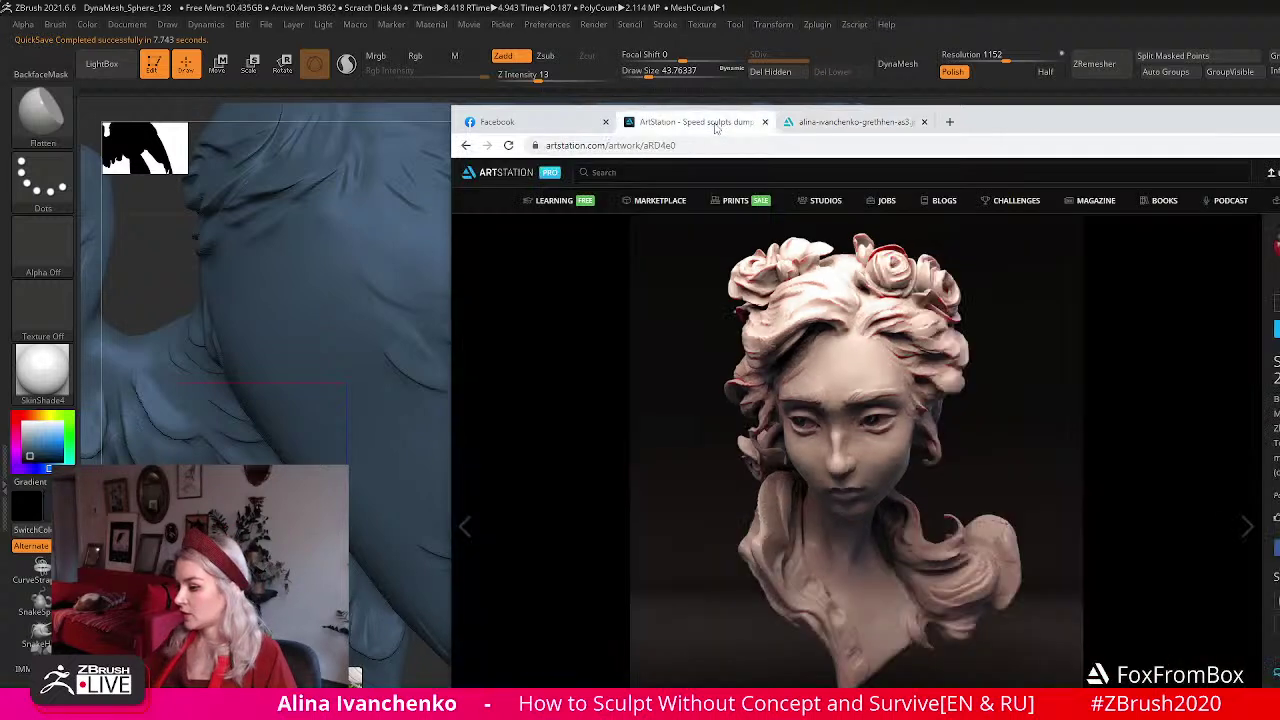
# Browse the images of the rose-crowned Gretchen bust on the ArtStation page and return to ZBrush.
pyautogui.scroll(-5, 1007, 482)
pyautogui.scroll(-2, 1003, 491)
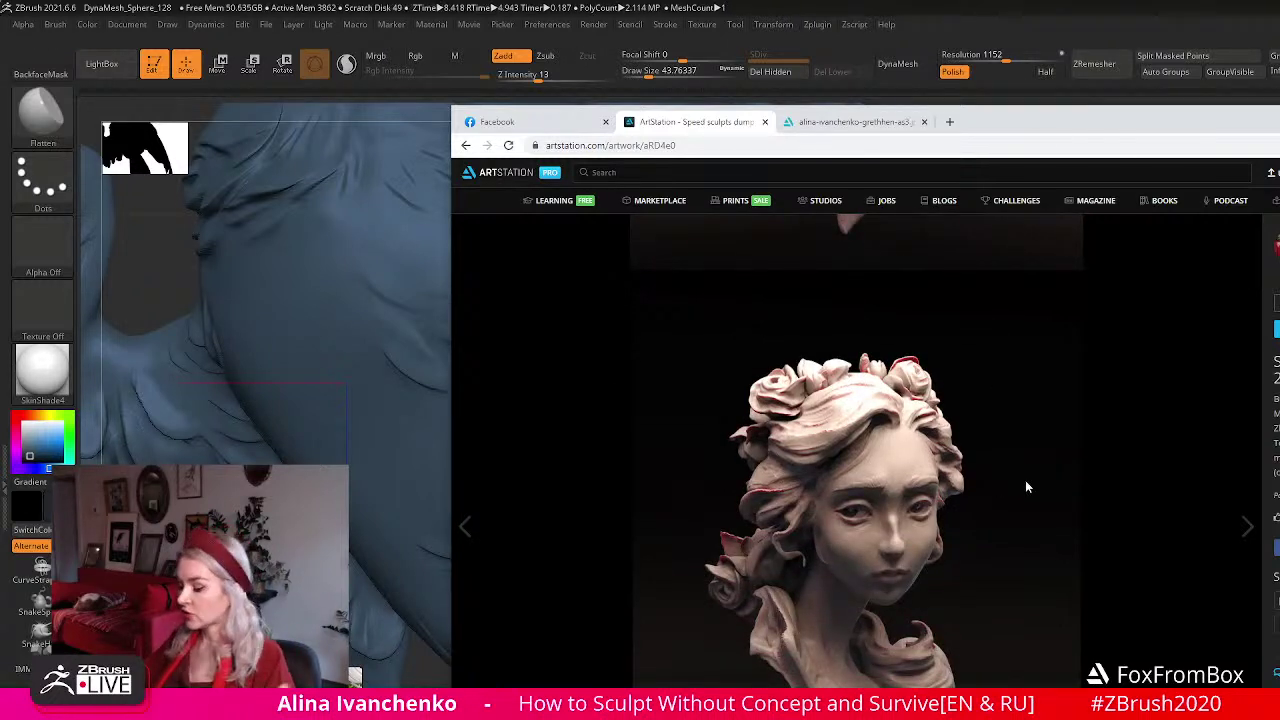
pyautogui.scroll(-1, 993, 490)
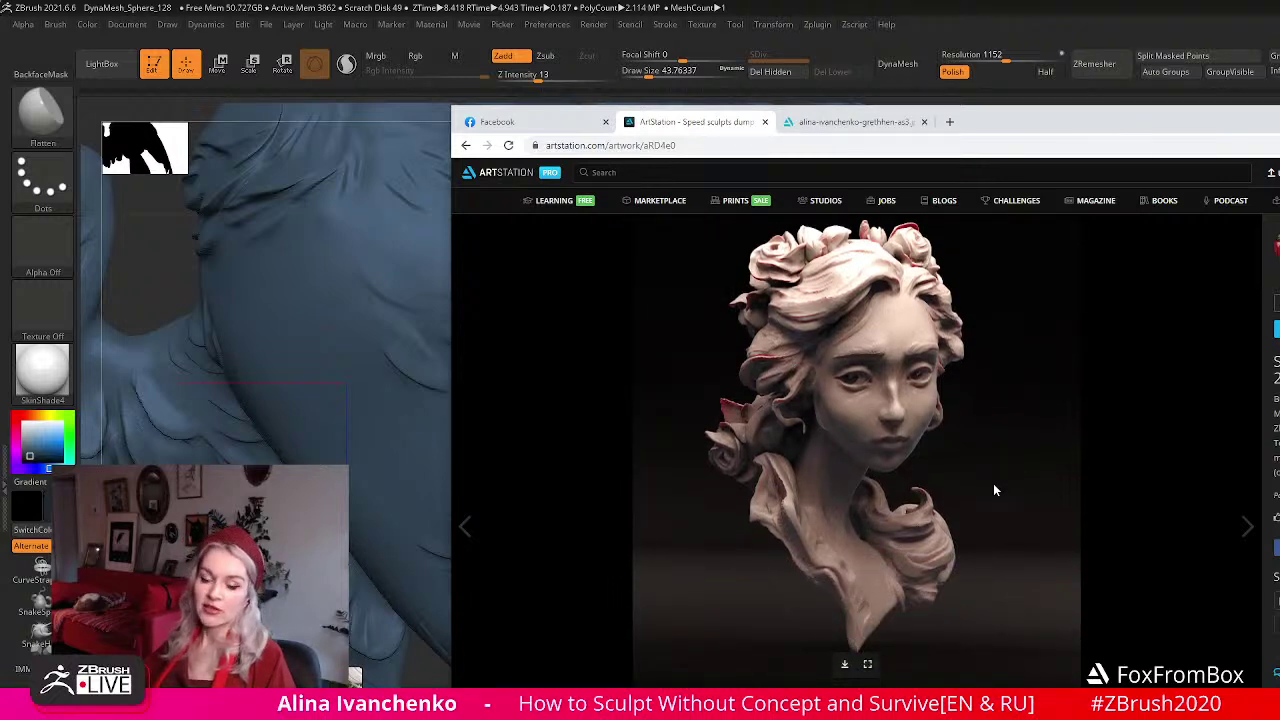
pyautogui.scroll(-1, 993, 490)
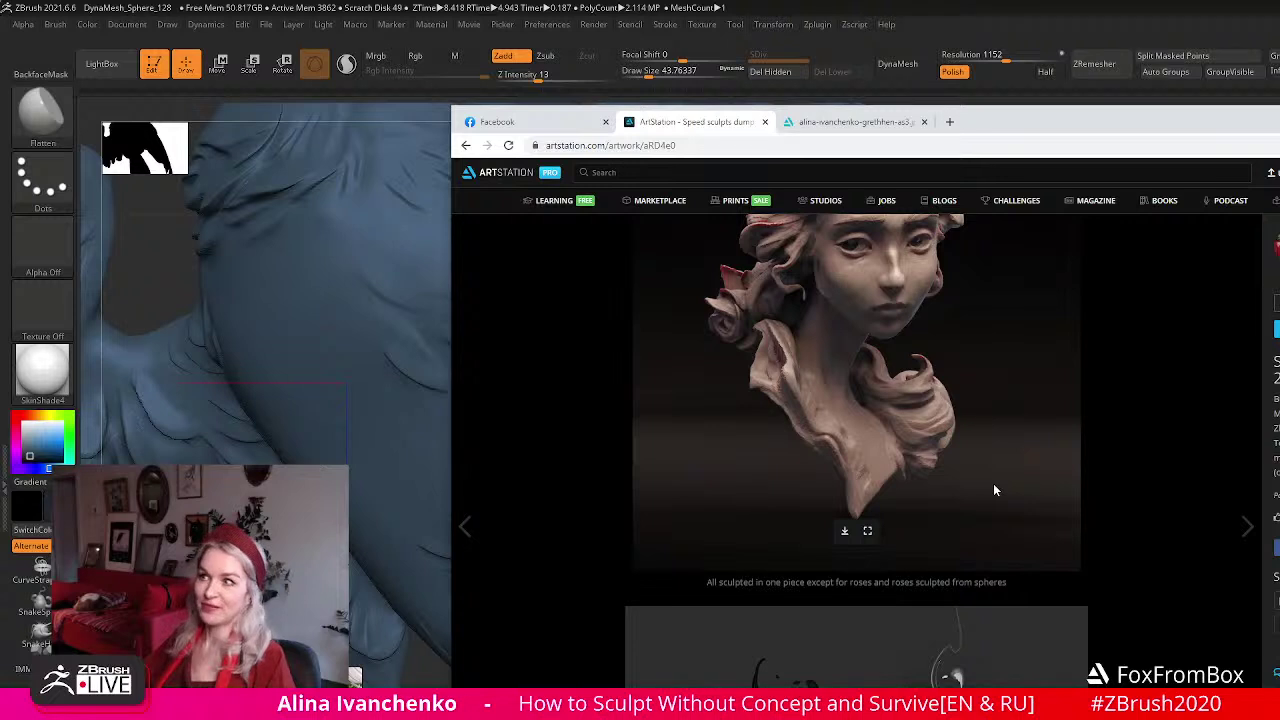
pyautogui.scroll(-3, 994, 489)
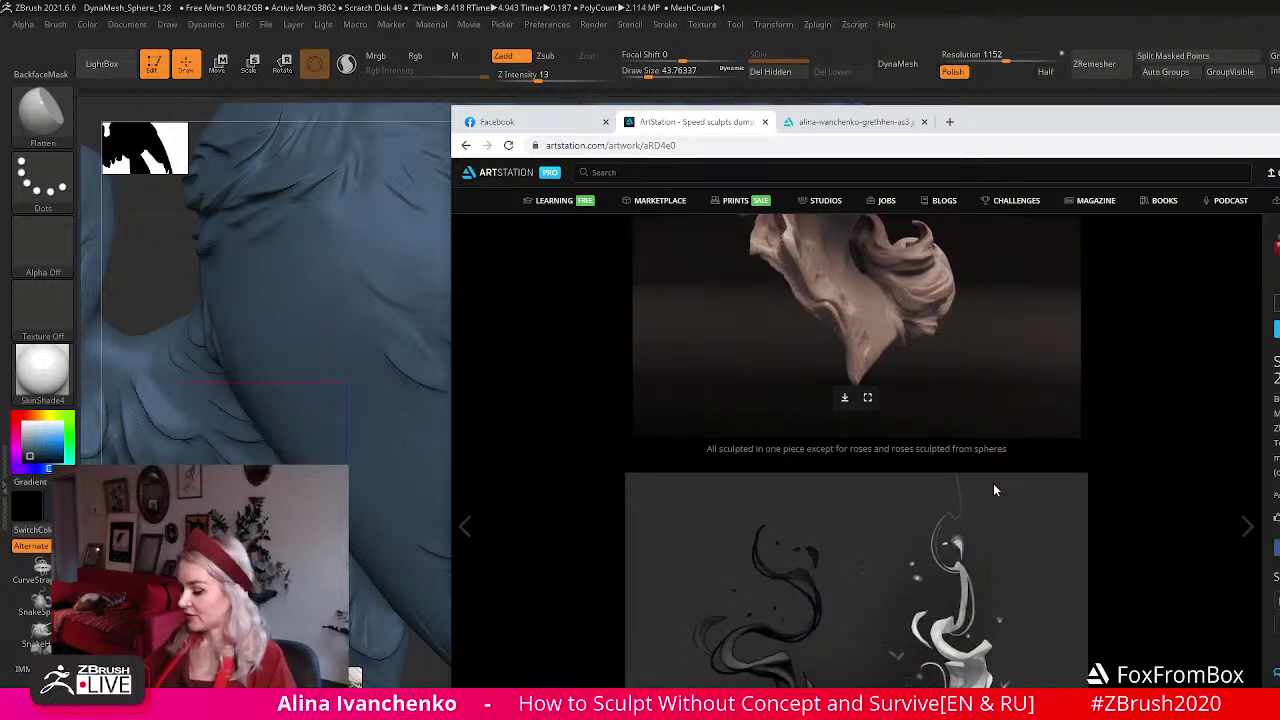
pyautogui.scroll(1, 994, 489)
pyautogui.scroll(3, 993, 483)
pyautogui.scroll(-2, 837, 587)
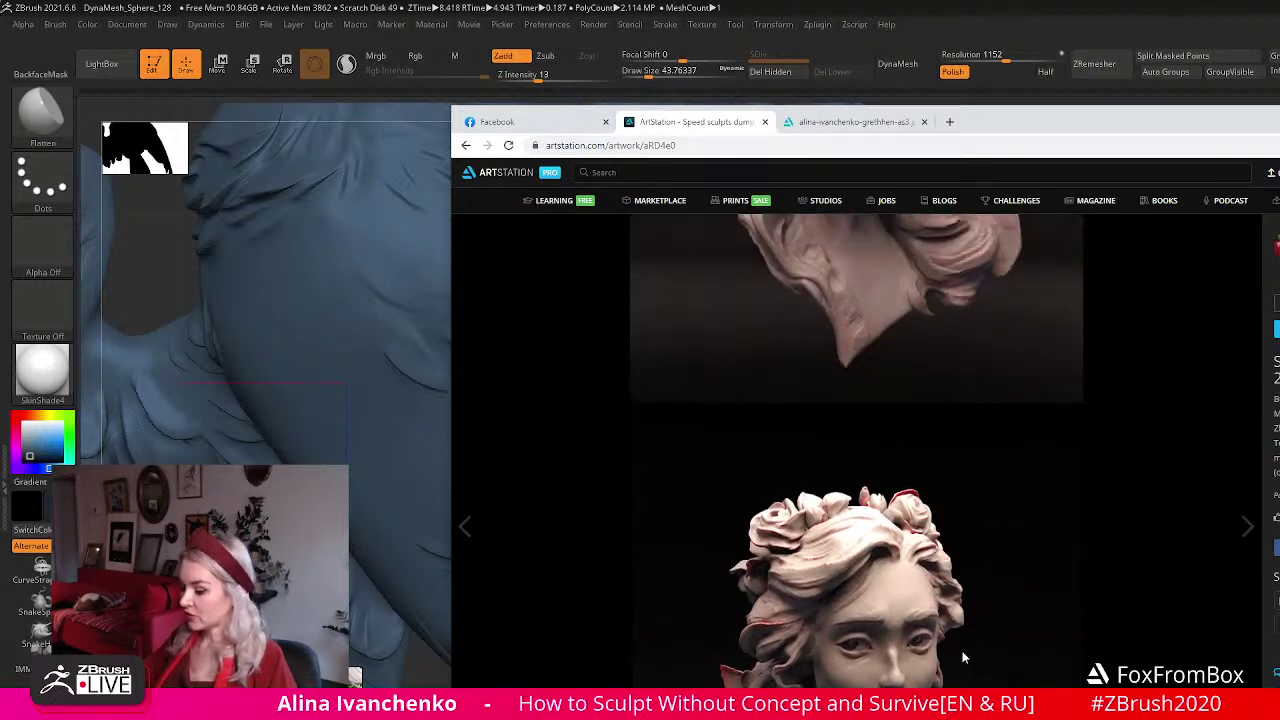
pyautogui.scroll(-3, 872, 514)
pyautogui.scroll(4, 872, 514)
pyautogui.scroll(2, 873, 520)
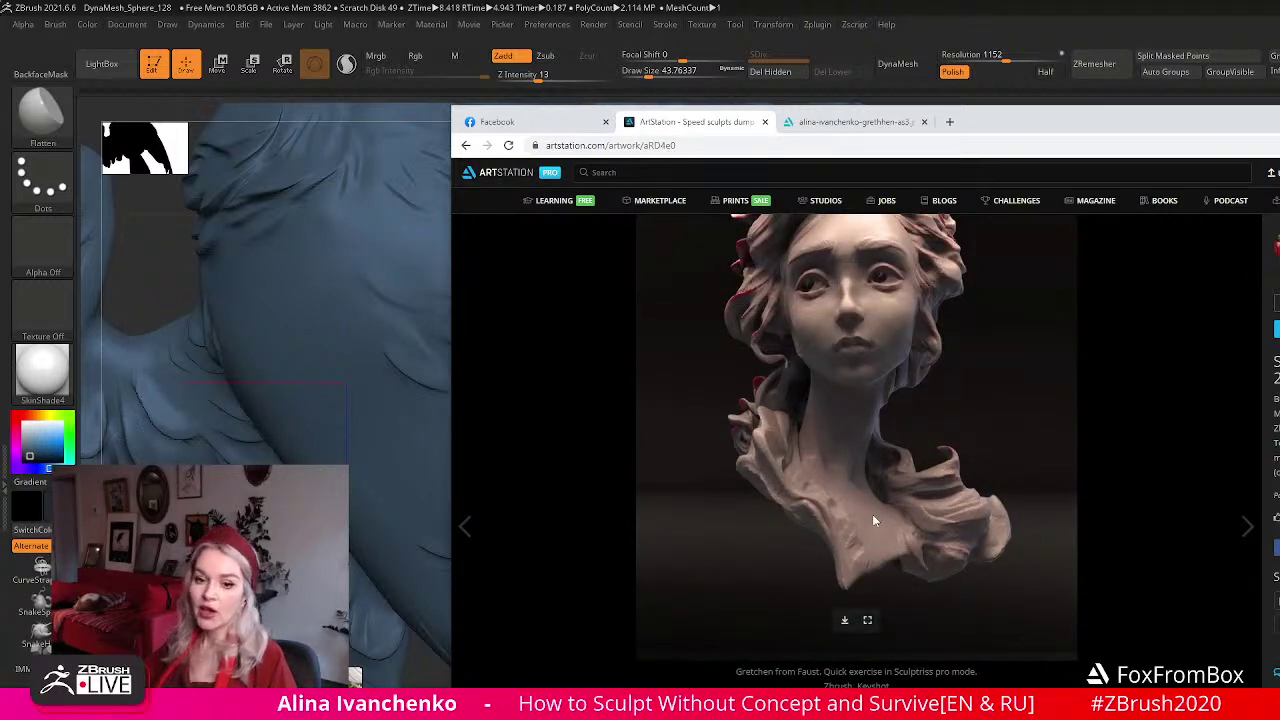
pyautogui.scroll(1, 873, 520)
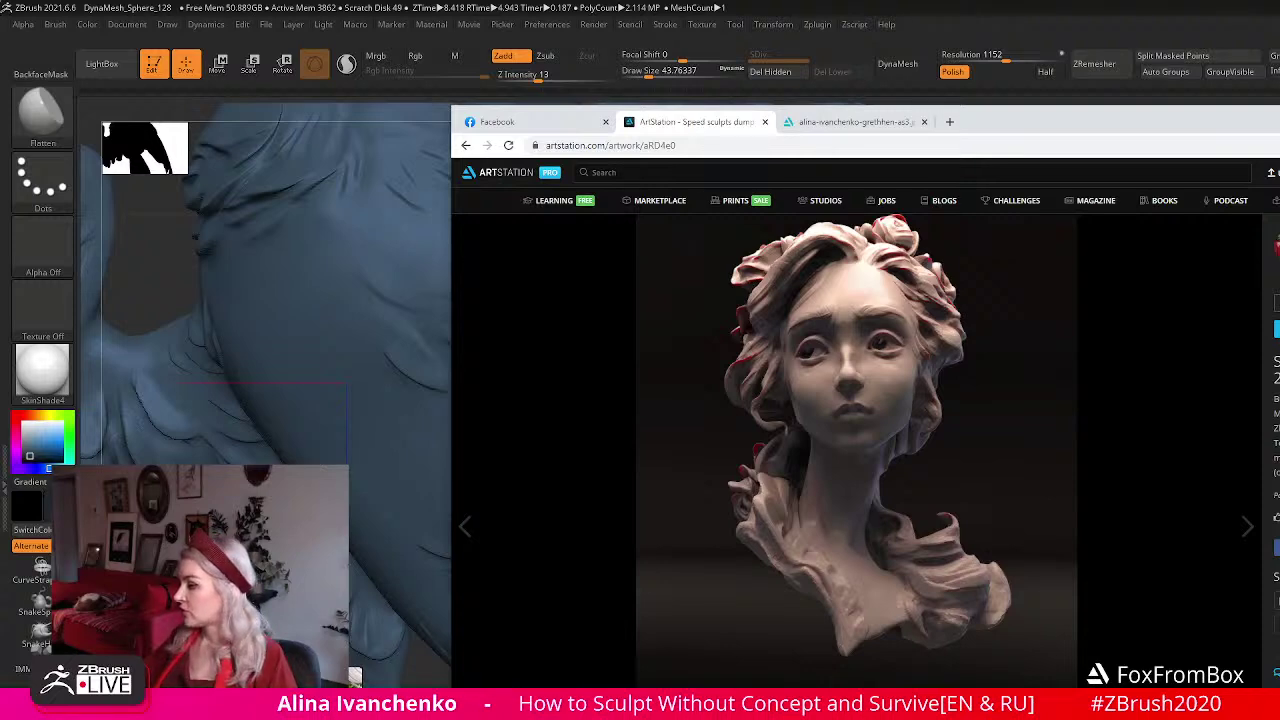
pyautogui.hotkey('alt', 'Tab')
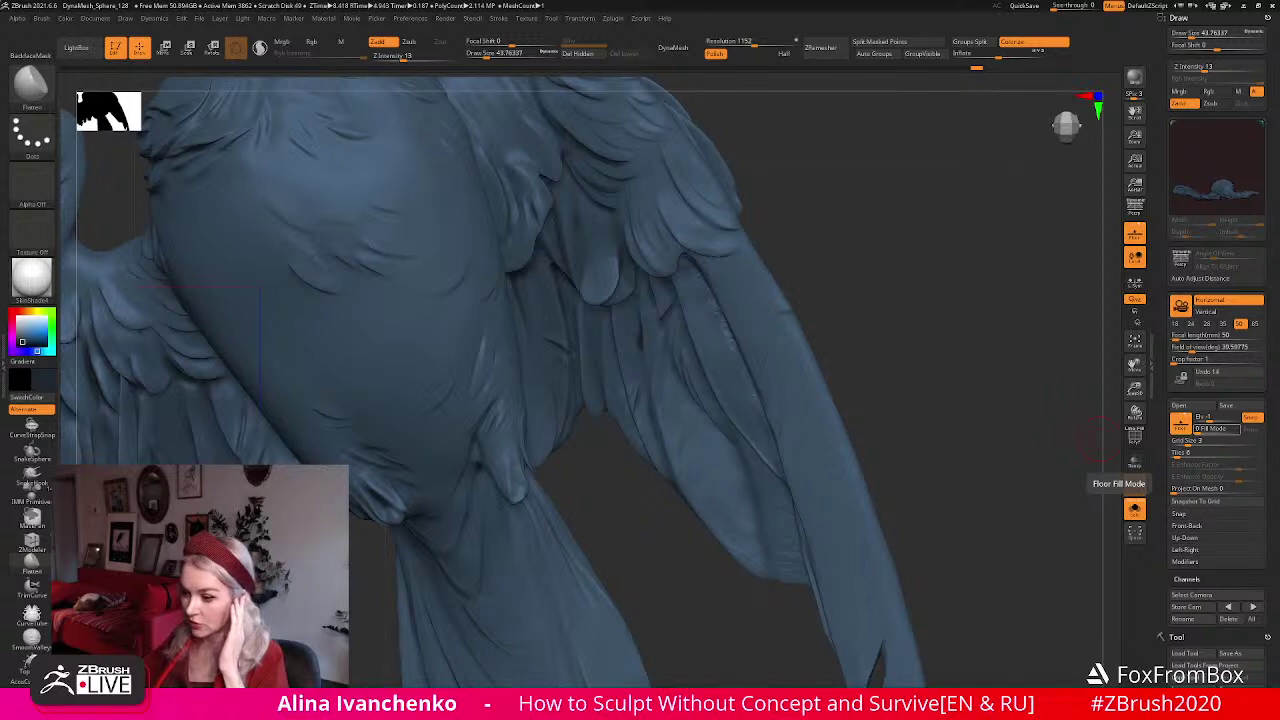
# Review the Undo History and QuickSave preferences.
pyautogui.click(410, 19)
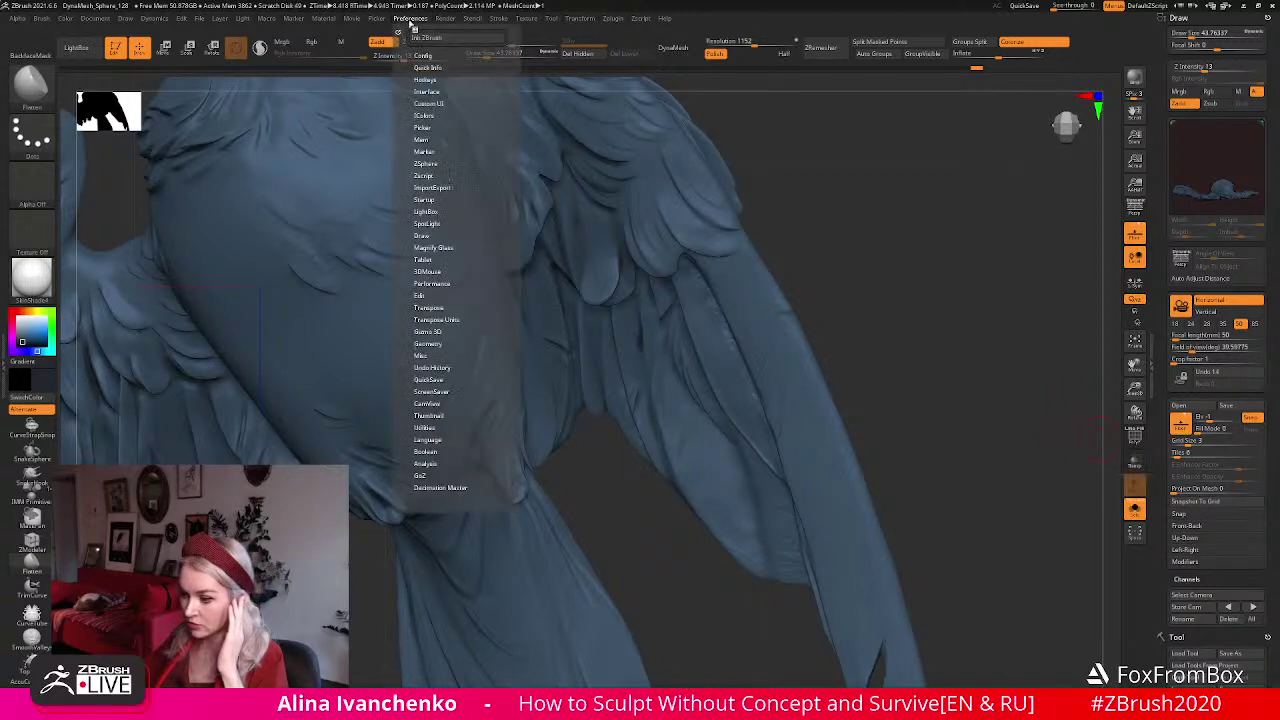
pyautogui.click(440, 367)
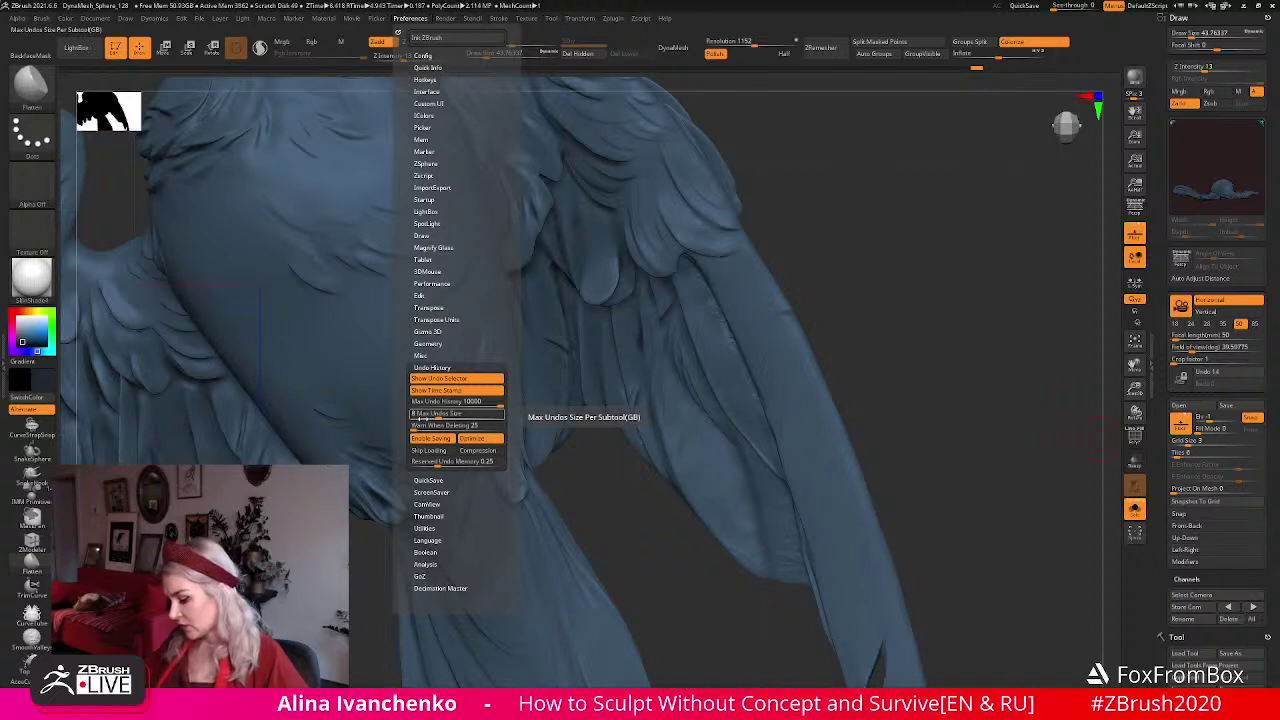
pyautogui.click(502, 18)
pyautogui.click(474, 19)
pyautogui.click(410, 18)
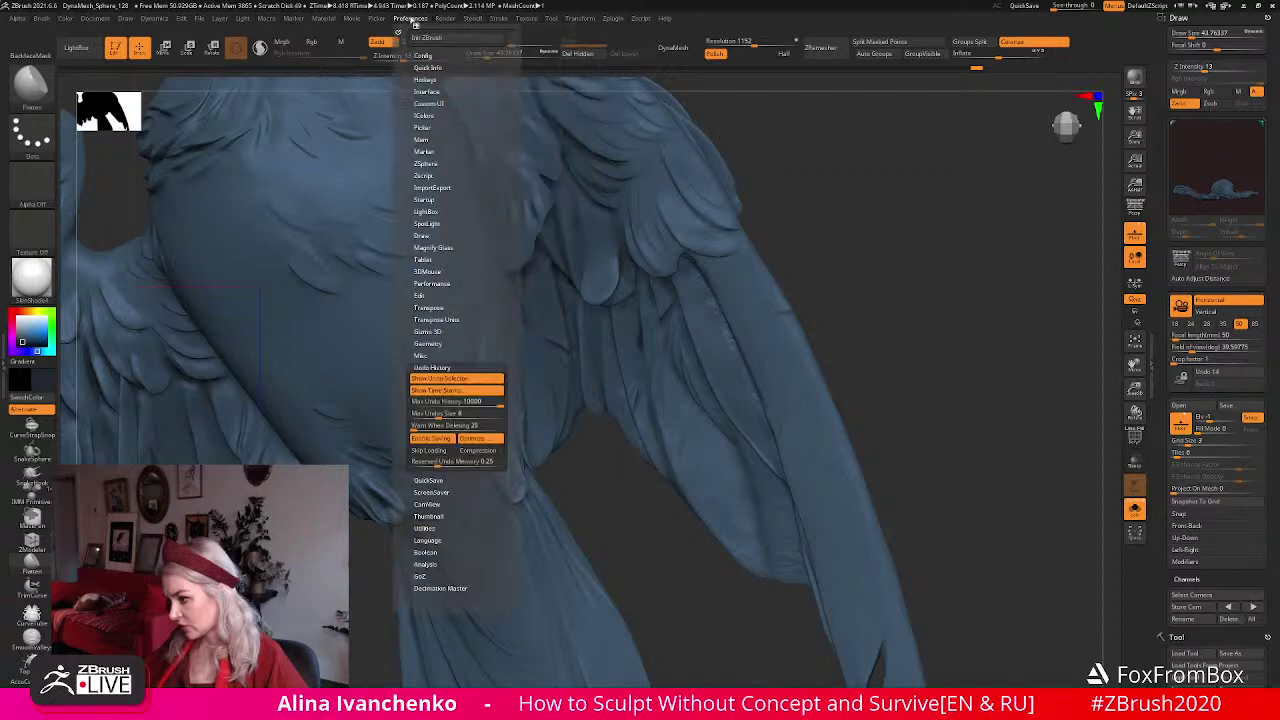
pyautogui.click(428, 480)
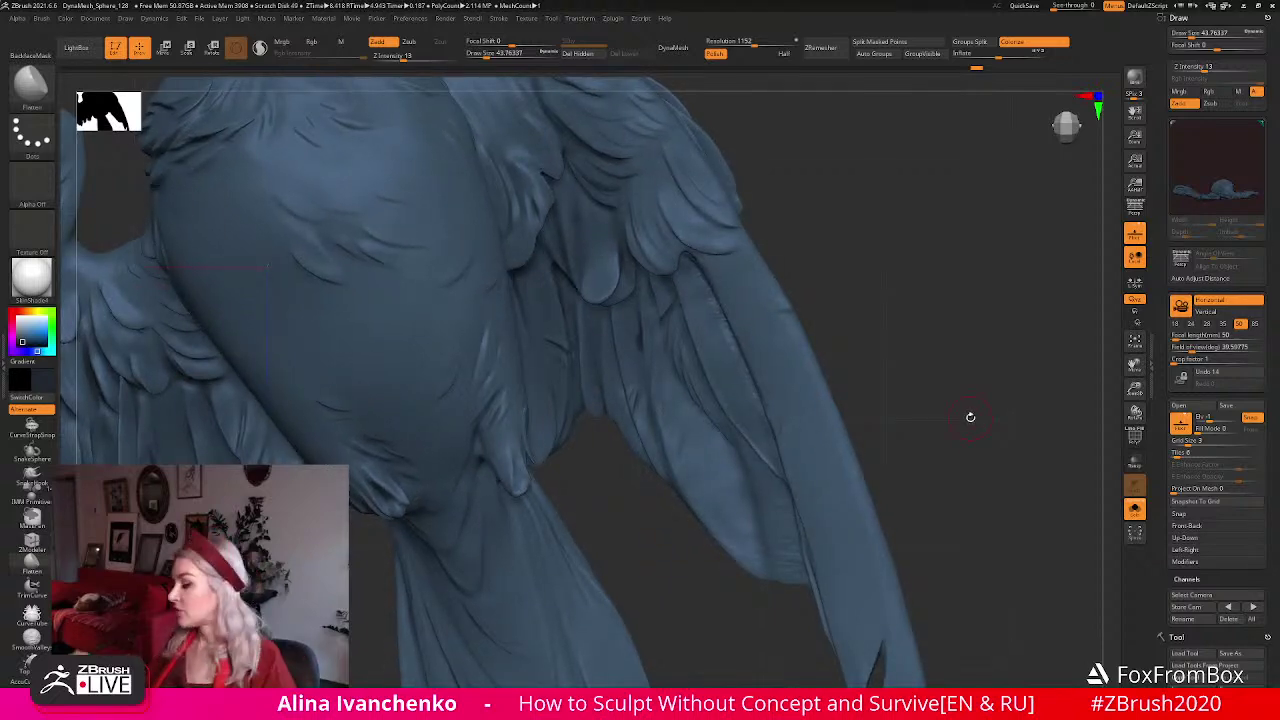
# Turn off the isolation of the winged body and frame the whole bird-woman composition with its gold frame.
pyautogui.click(1135, 388)
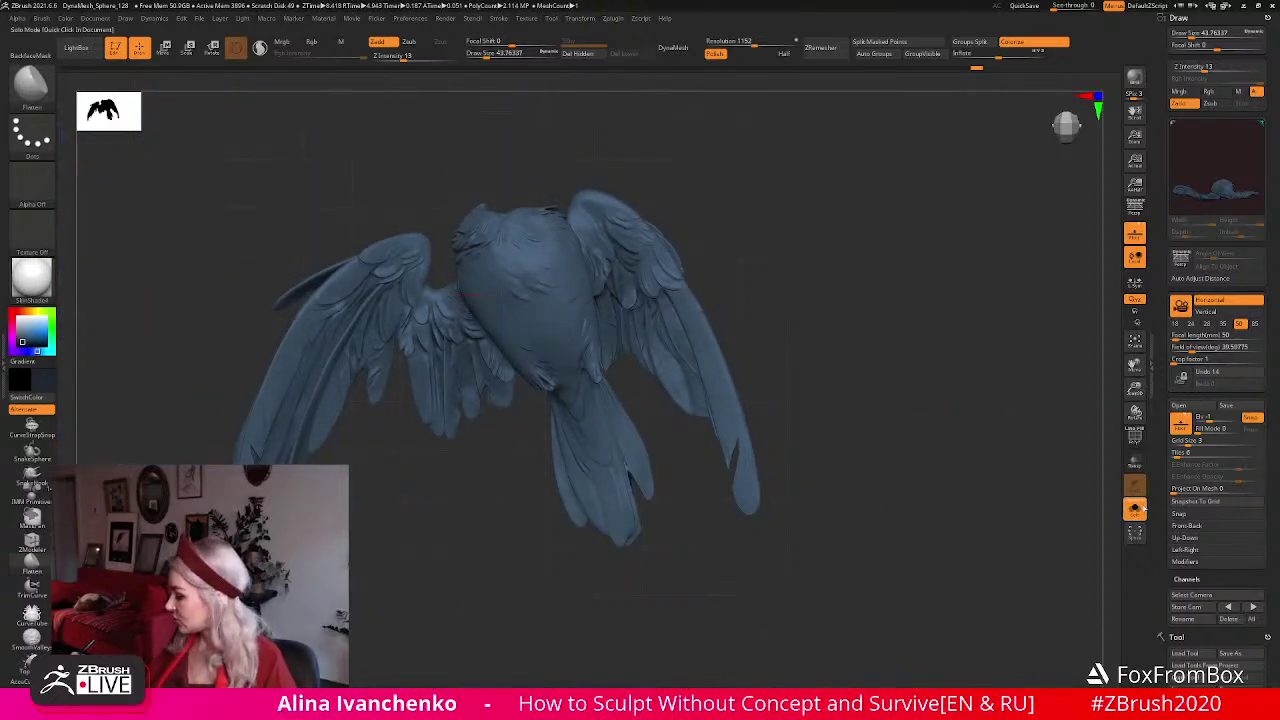
pyautogui.click(1135, 508)
pyautogui.moveTo(949, 417); pyautogui.dragTo(974, 423)
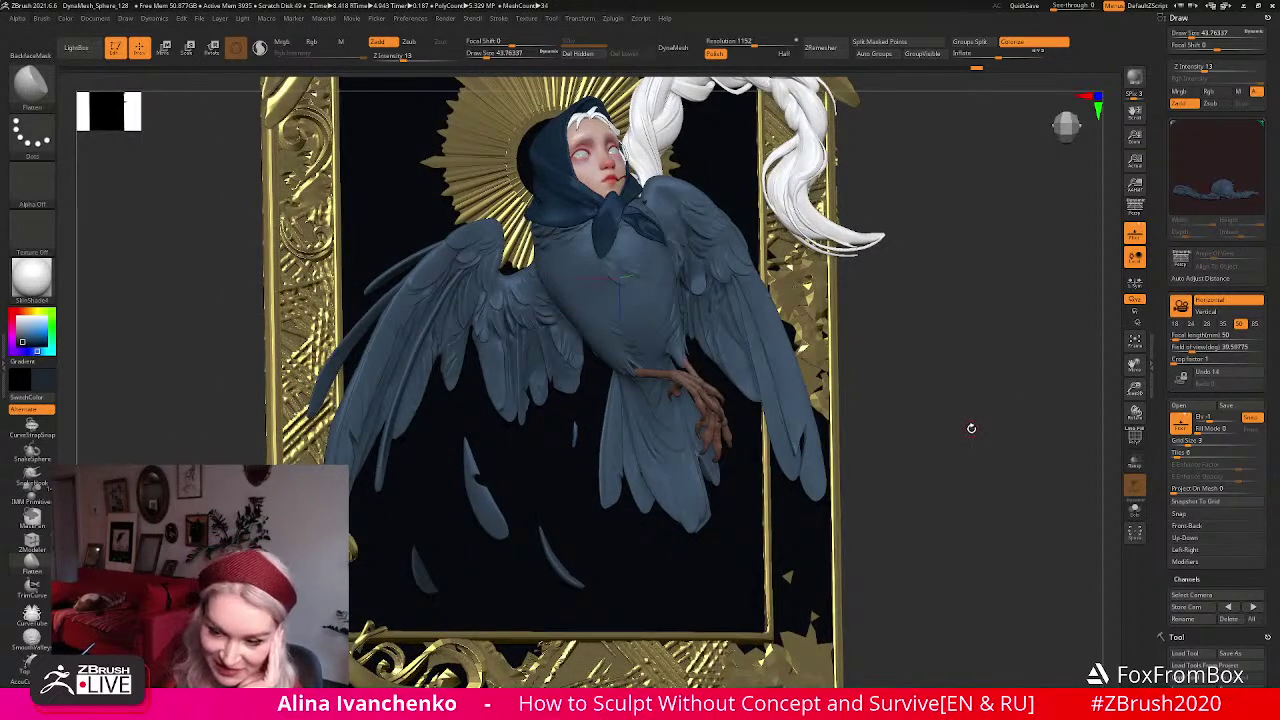